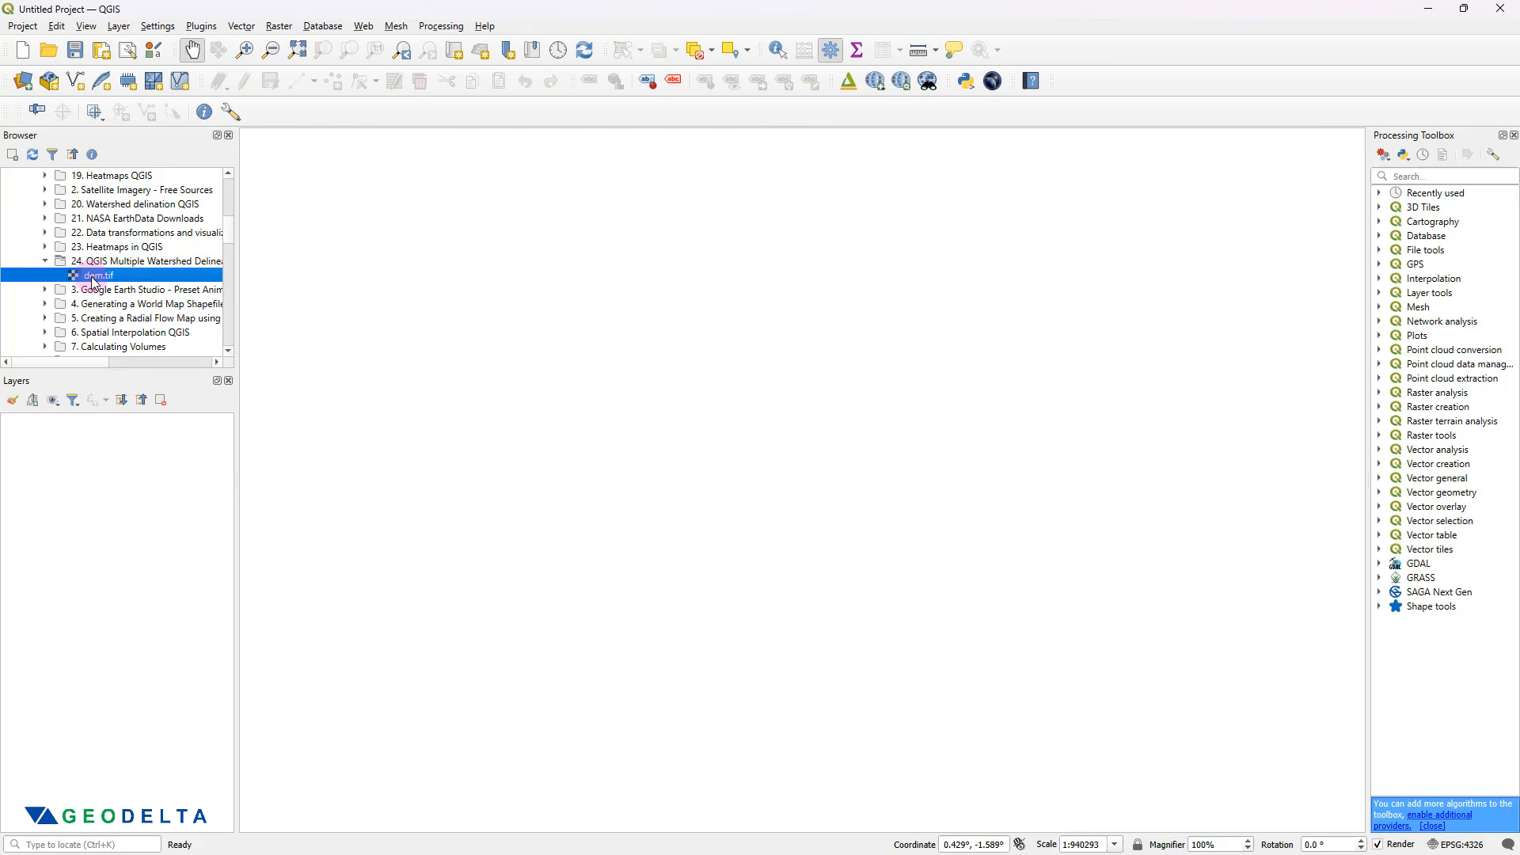
- Add dem.tif from the "24. QGIS Multiple Watershed Delineation Tutorial" folder to the map
drag(90, 280, 549, 323)
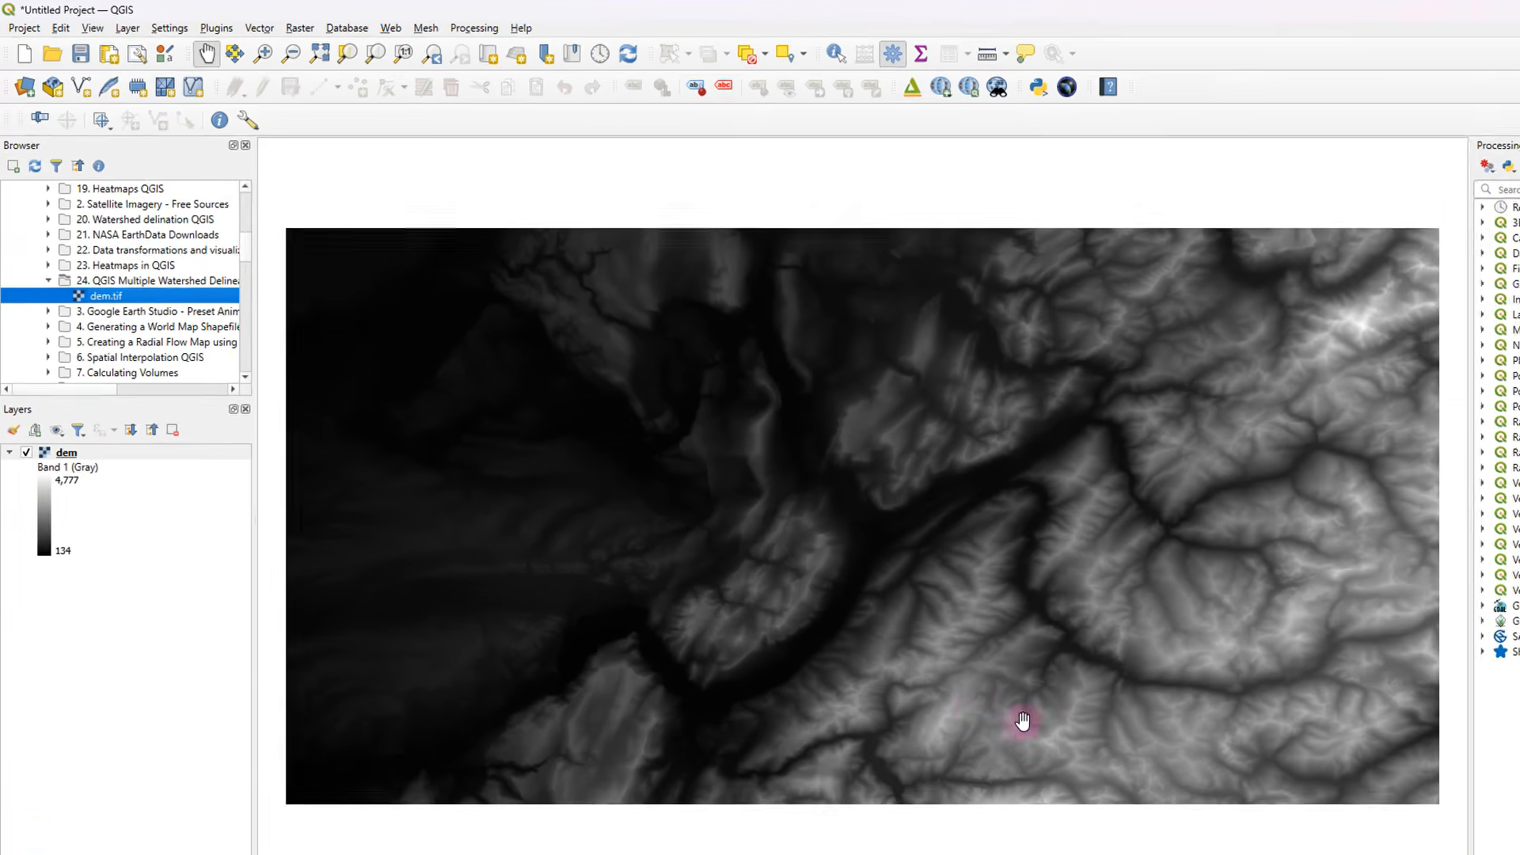
- Examine the valleys and ridges of the DEM raster at several scales
scroll(981, 673, up, 3)
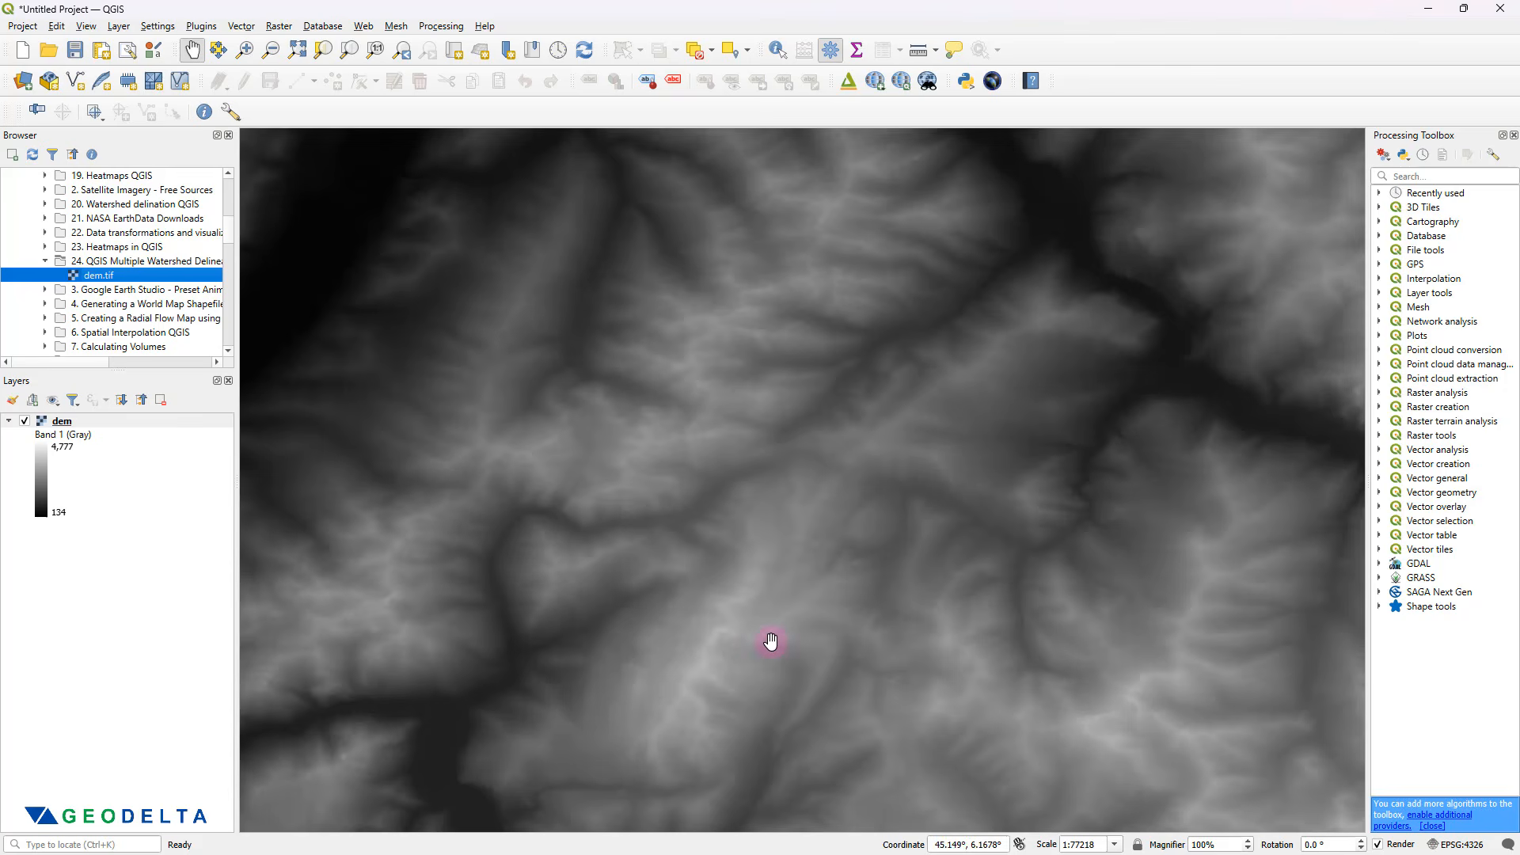
scroll(729, 655, down, 1)
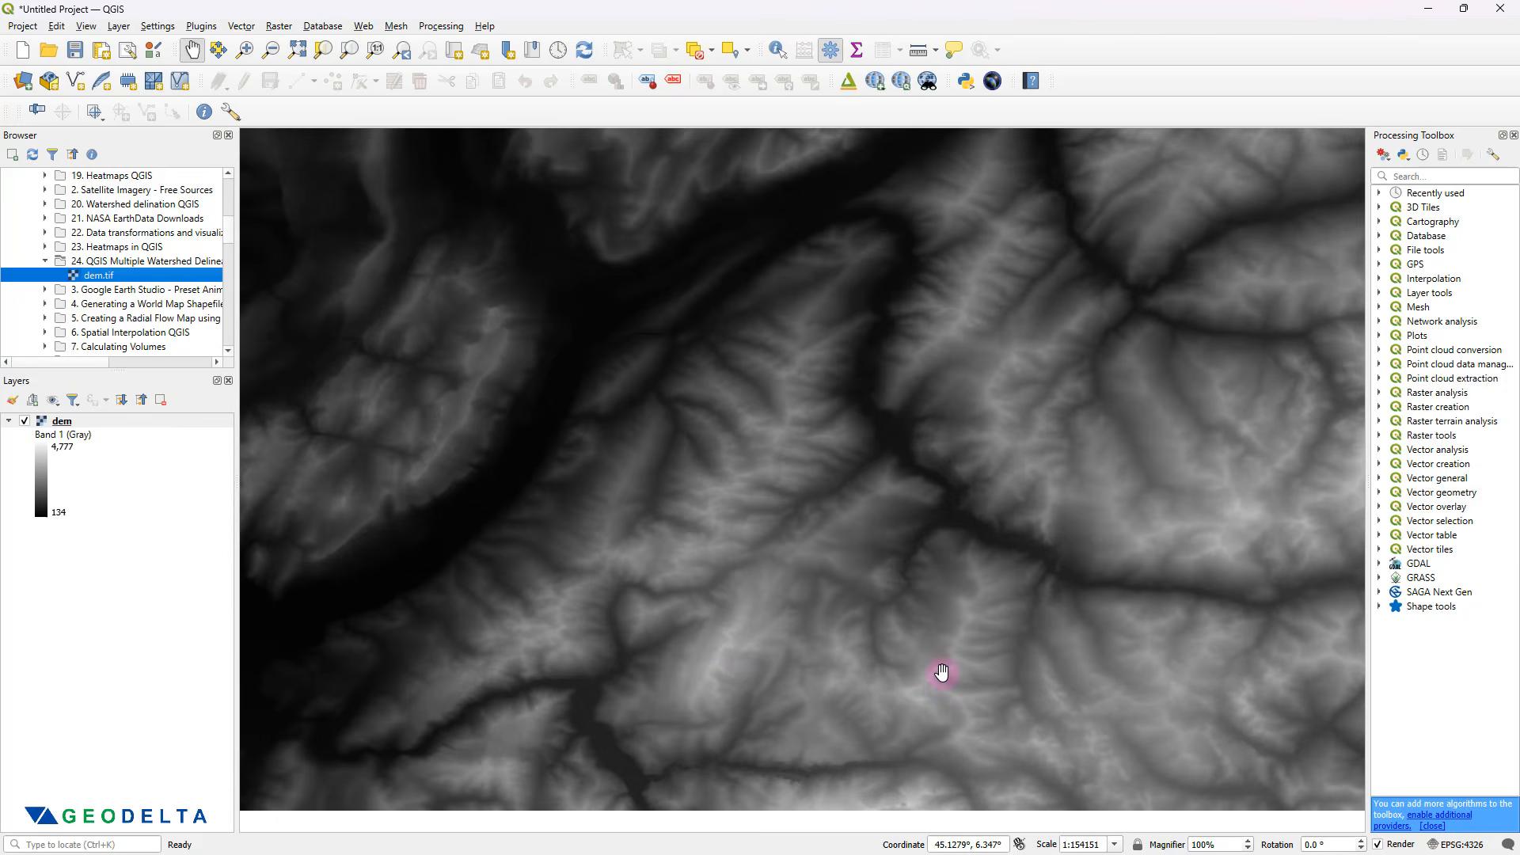
scroll(938, 671, down, 1)
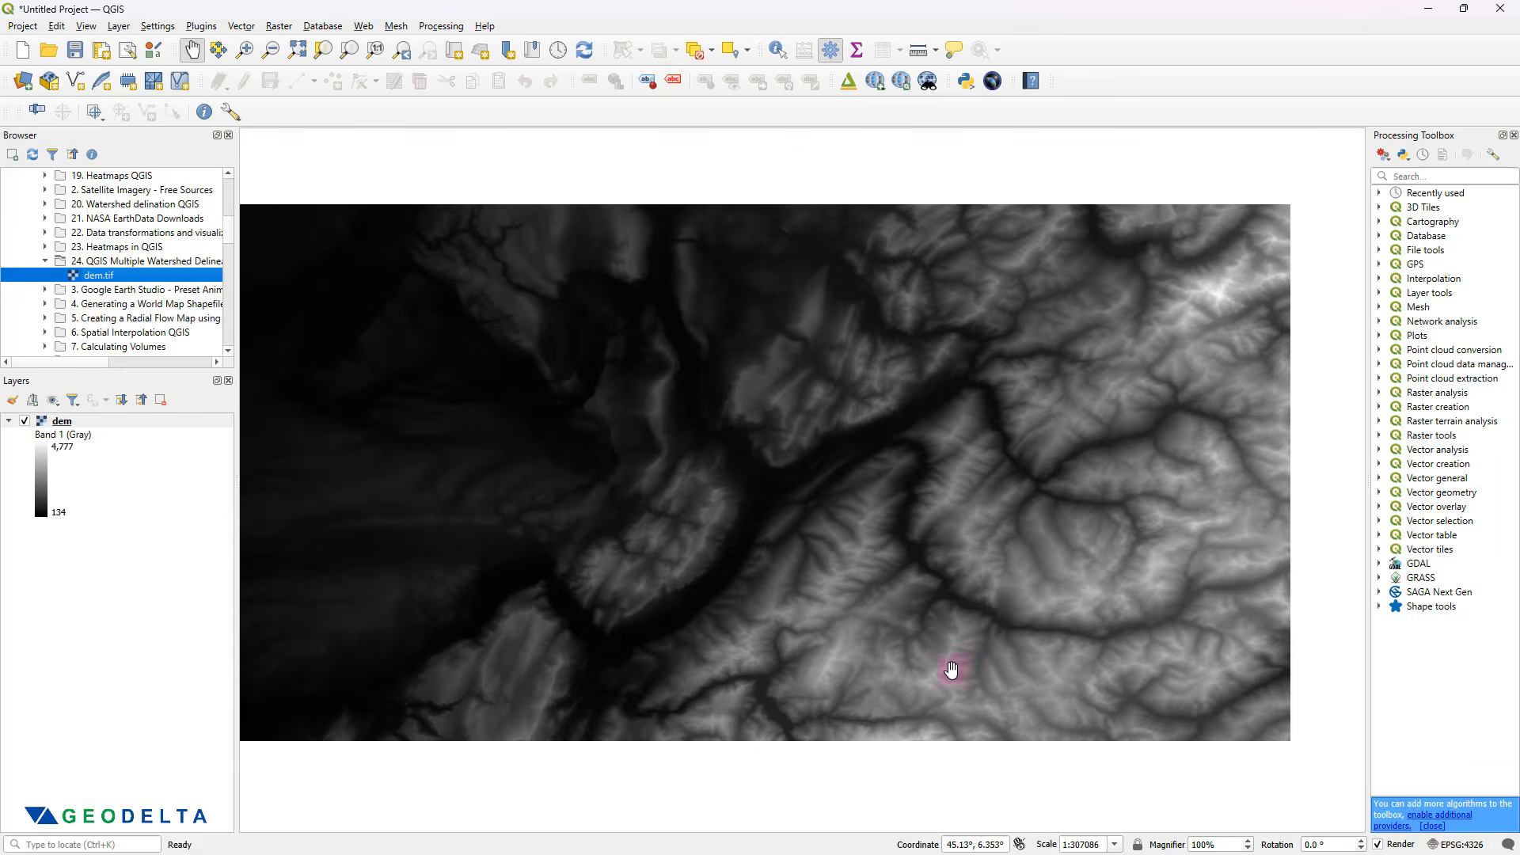
scroll(962, 668, up, 1)
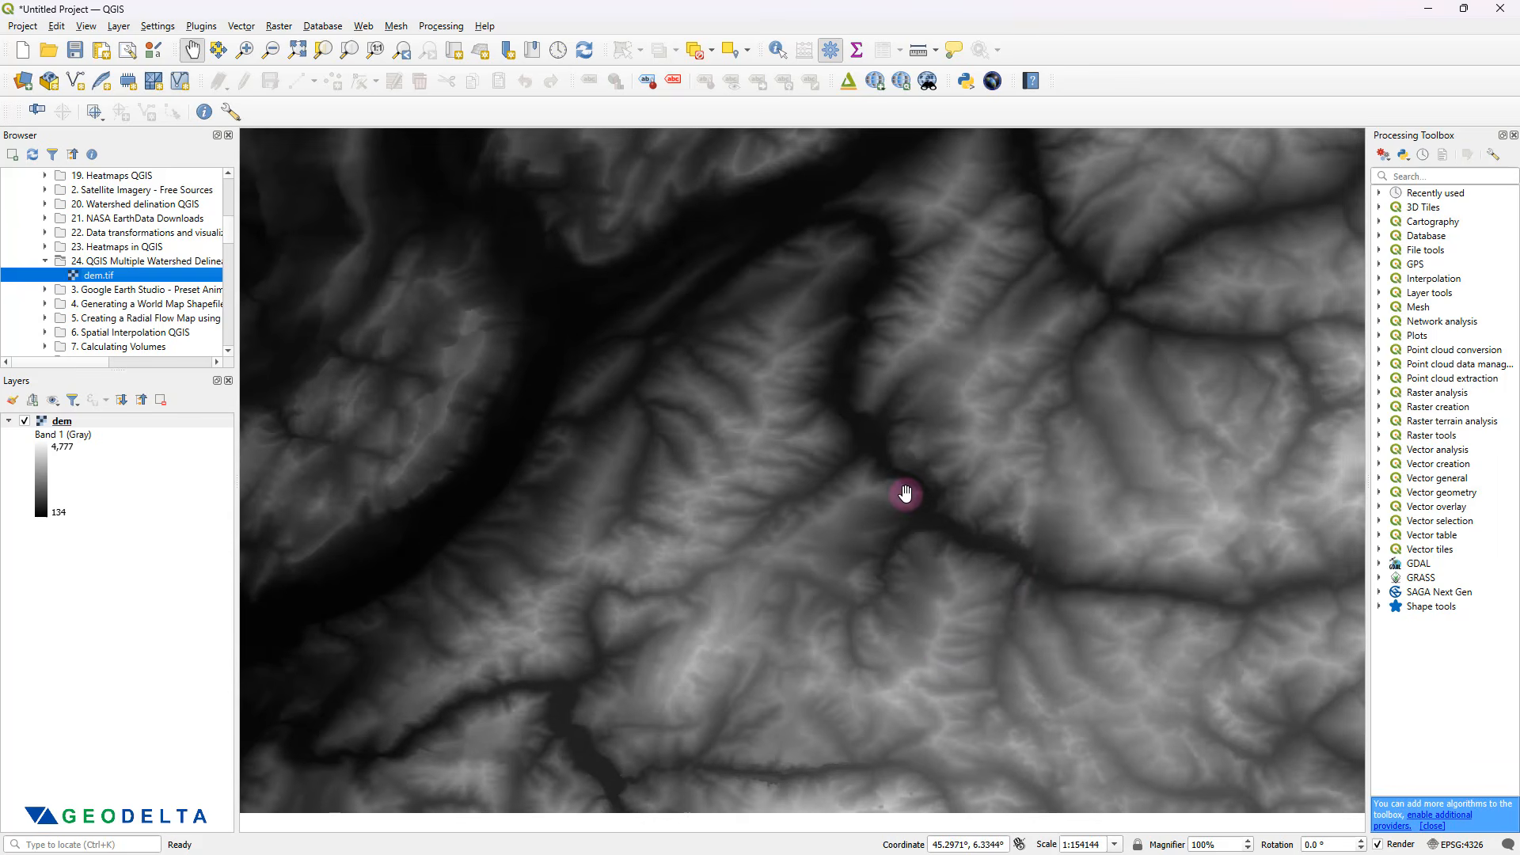
scroll(908, 496, up, 1)
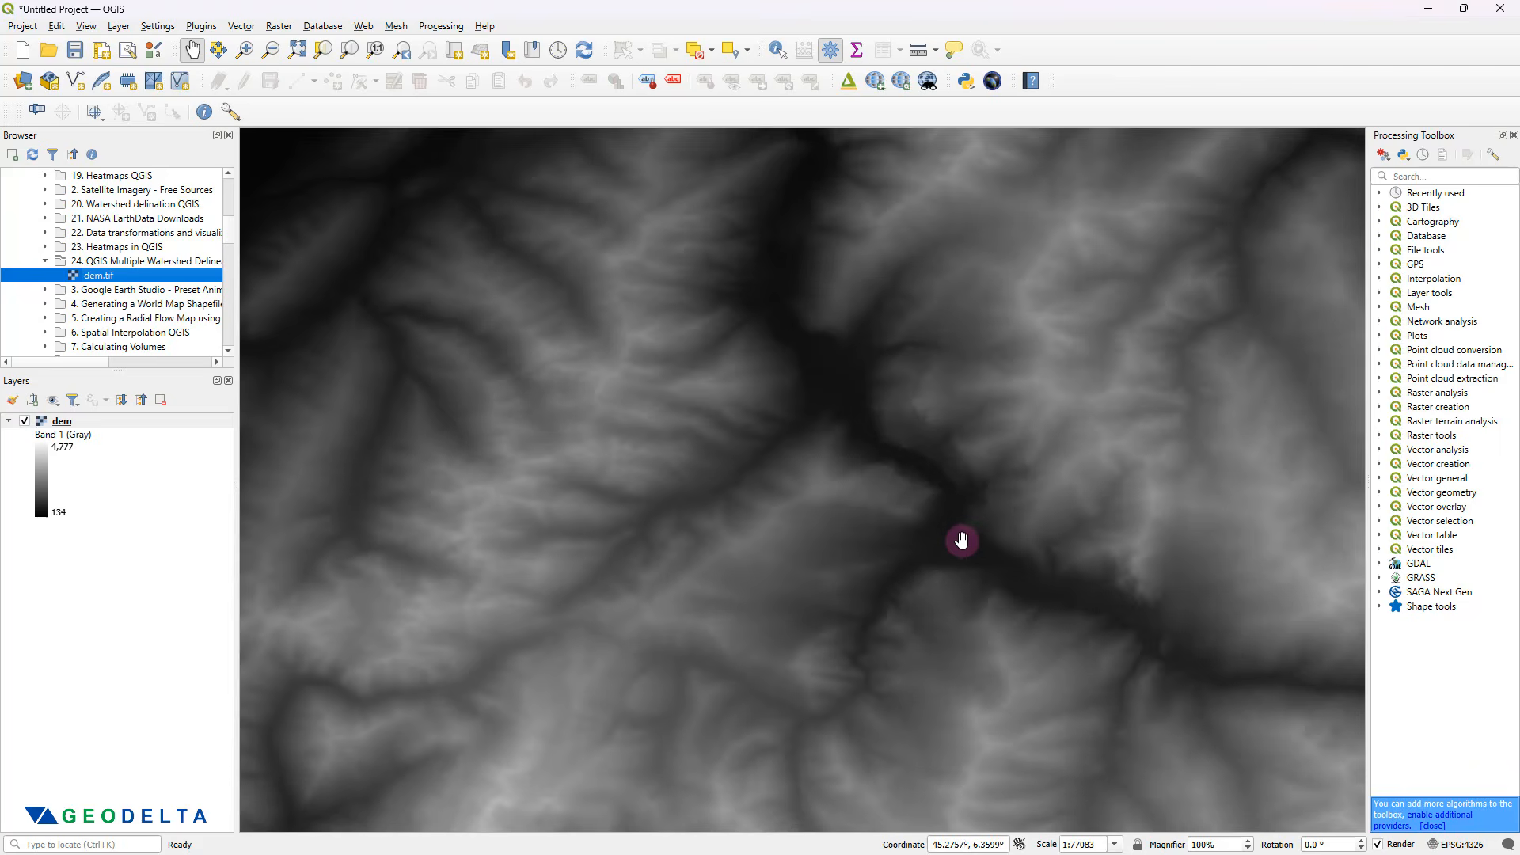
scroll(974, 547, down, 1)
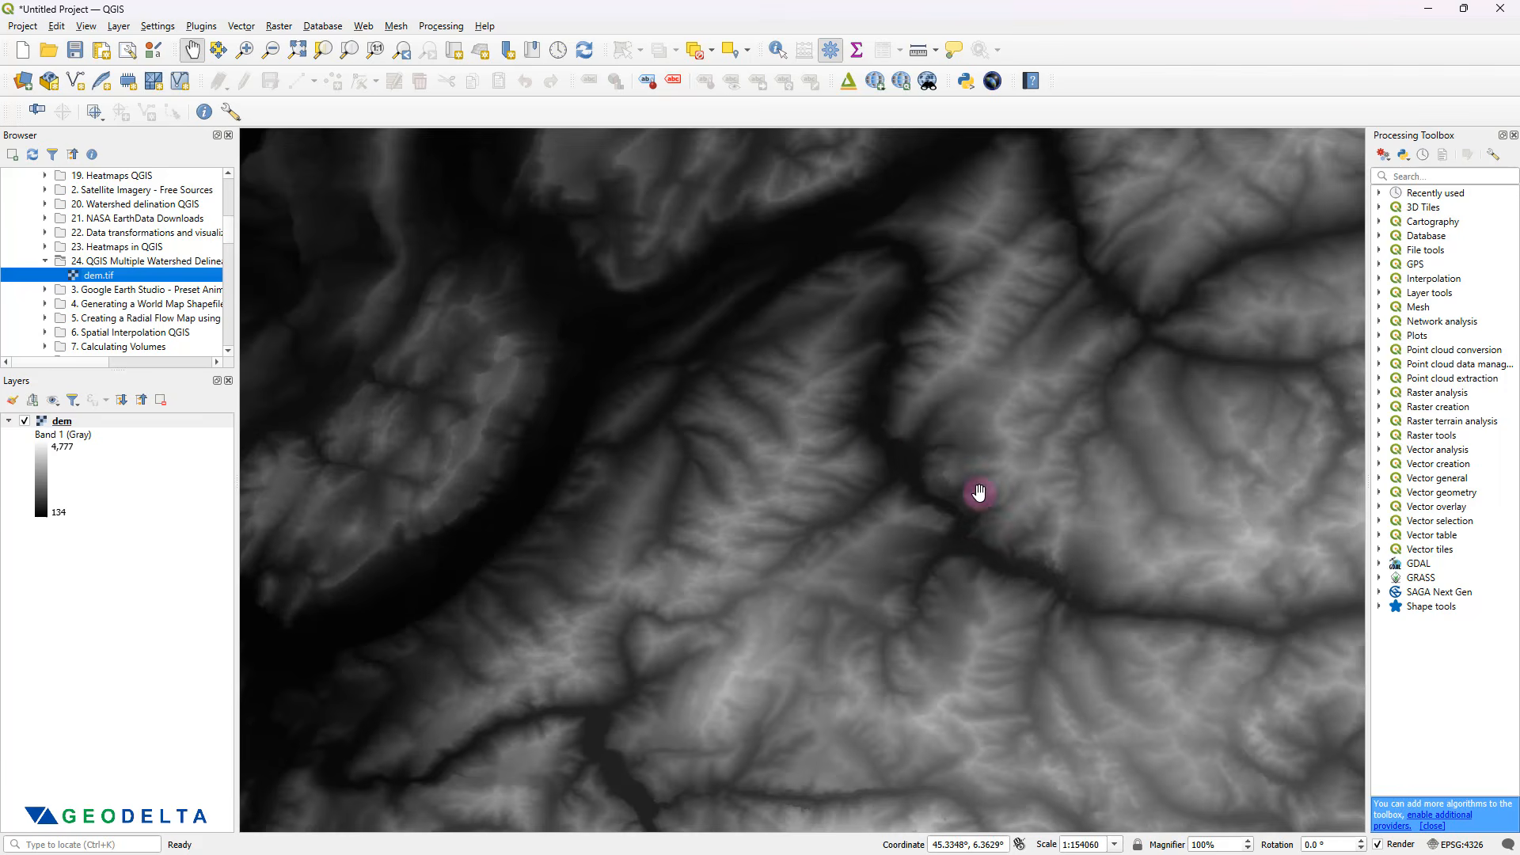
scroll(1029, 519, down, 1)
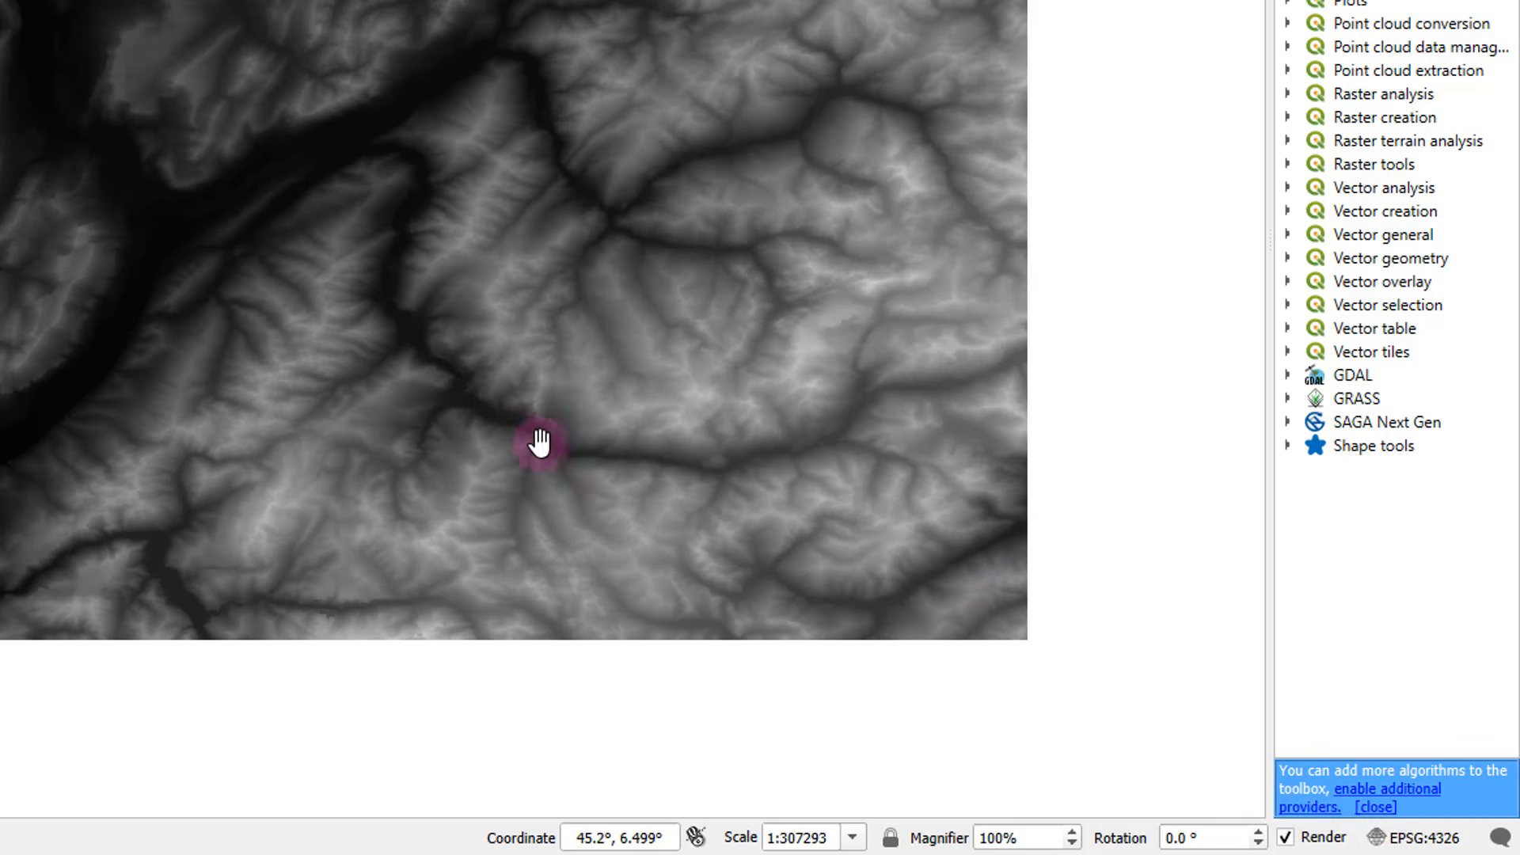
drag(536, 441, 761, 476)
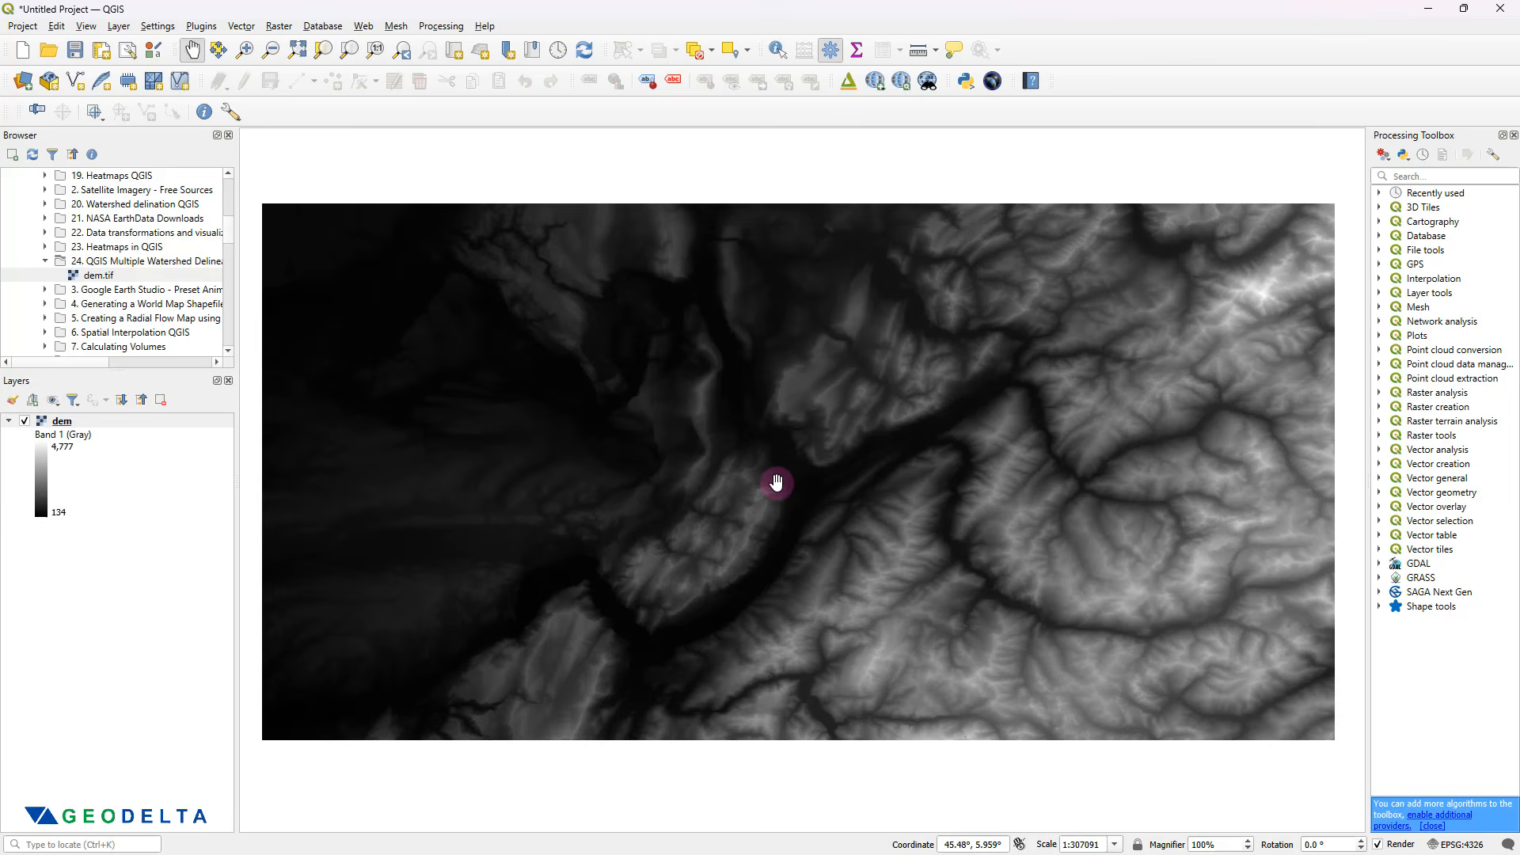
- Check the coordinate reference system in the dem layer's property information
right_click(95, 426)
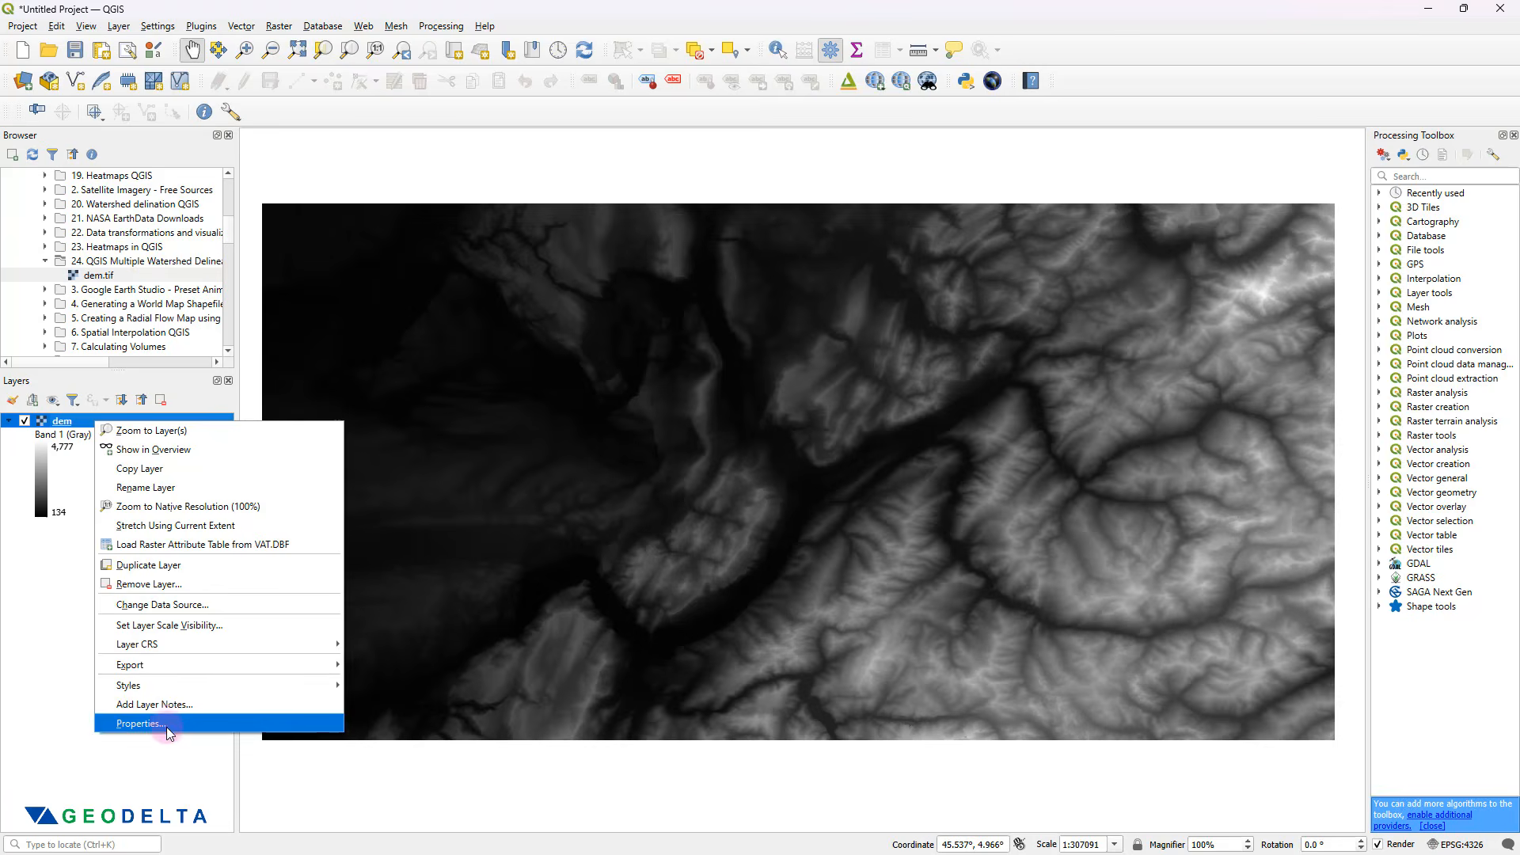
click(167, 724)
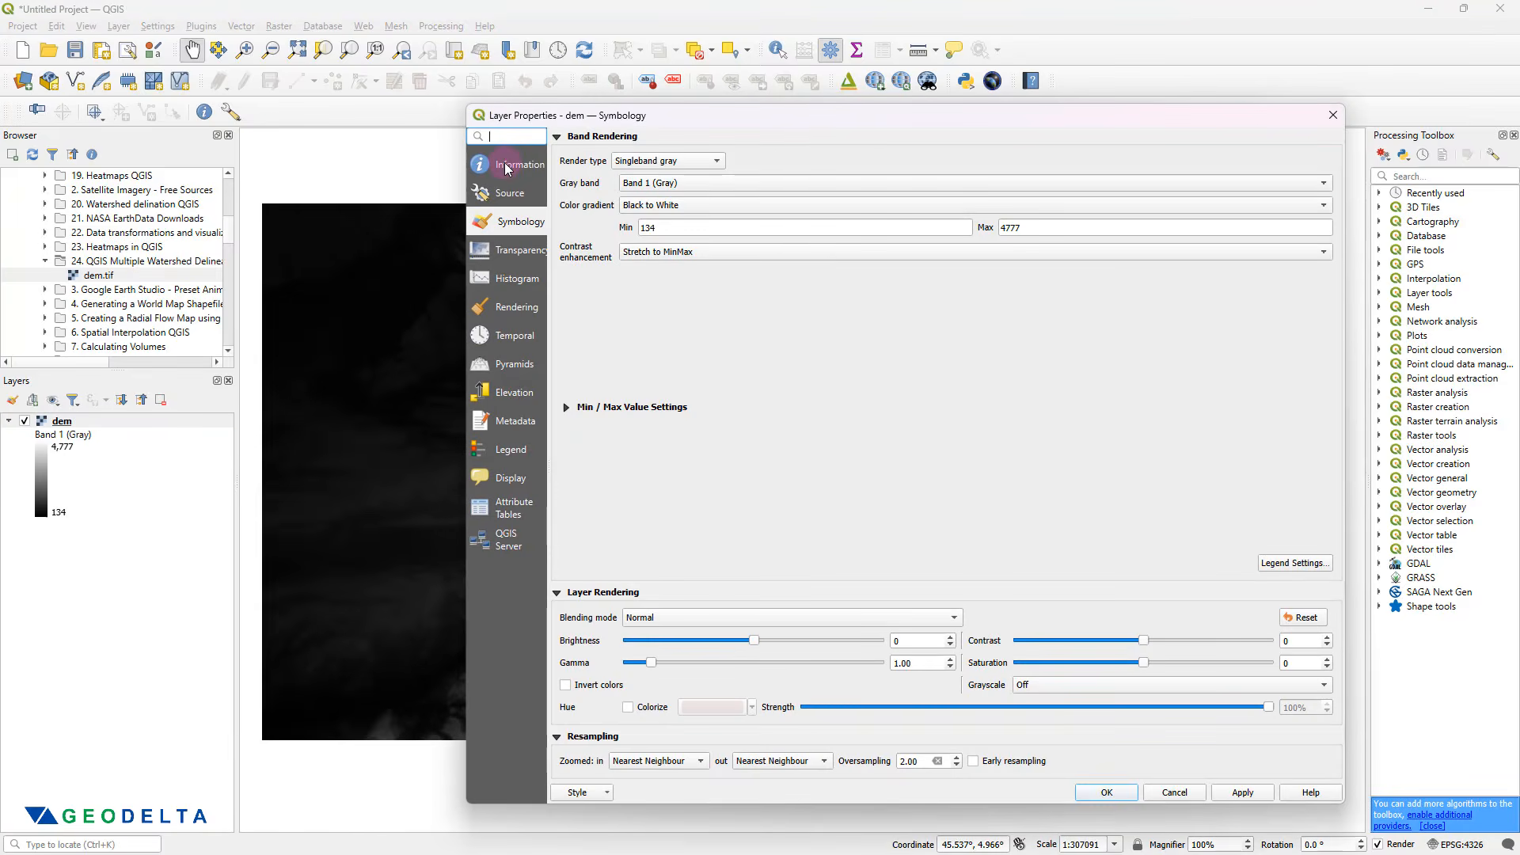
click(507, 167)
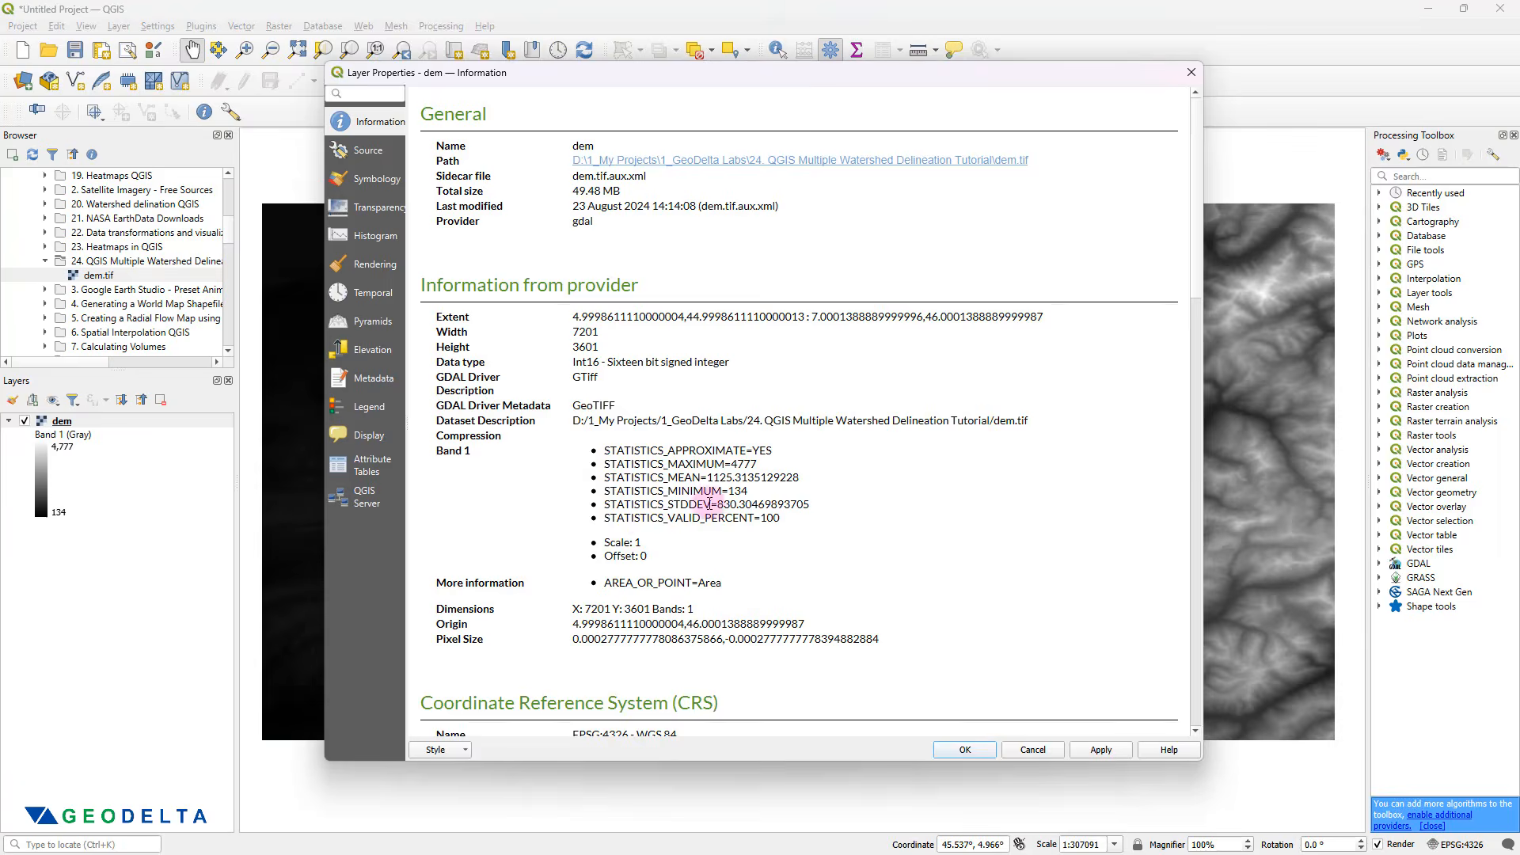
scroll(727, 506, down, 3)
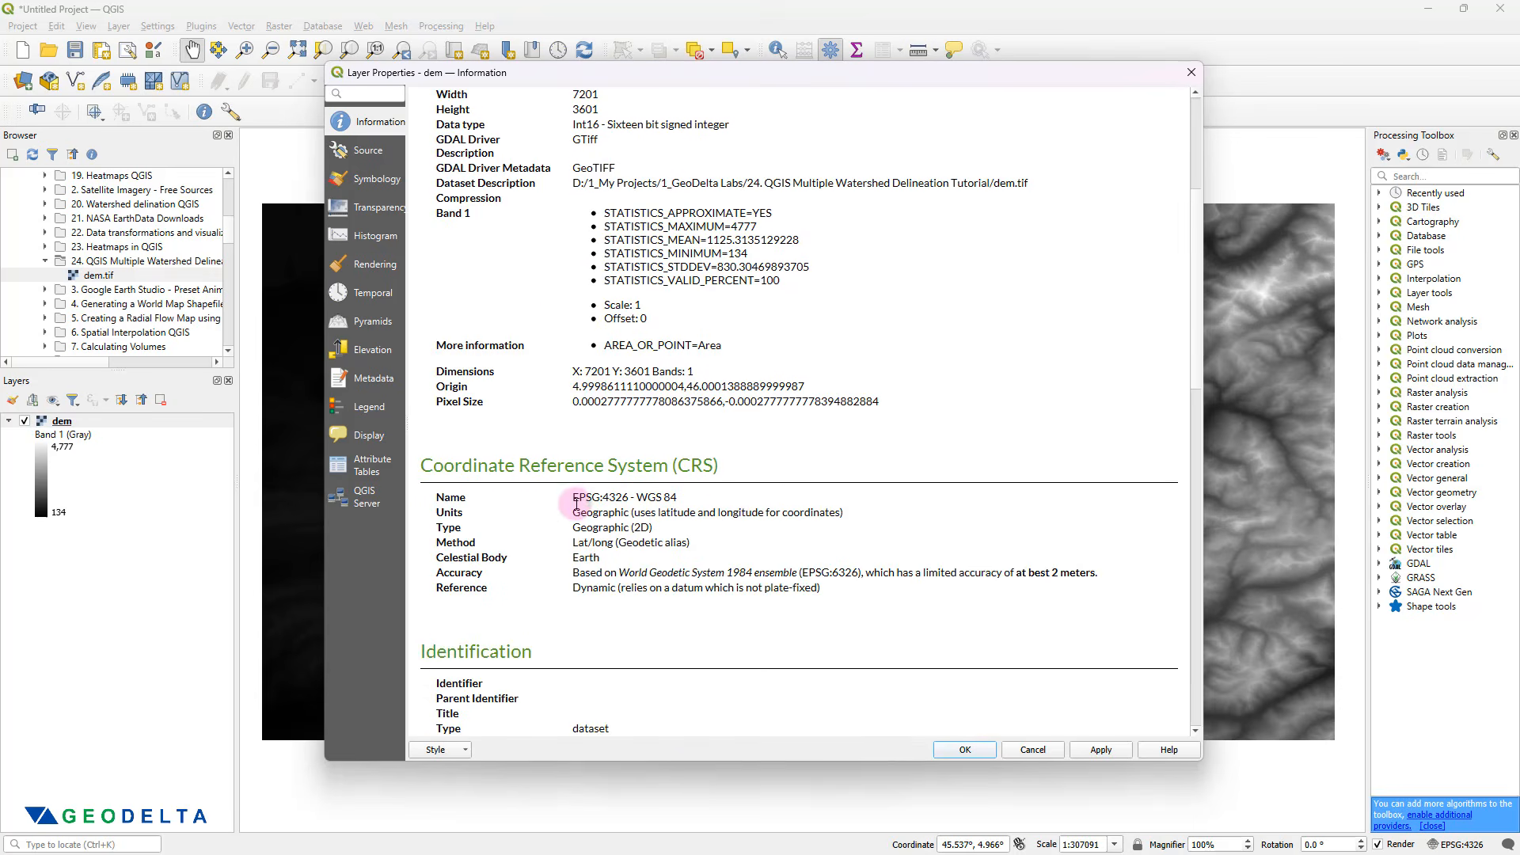
drag(574, 502, 691, 507)
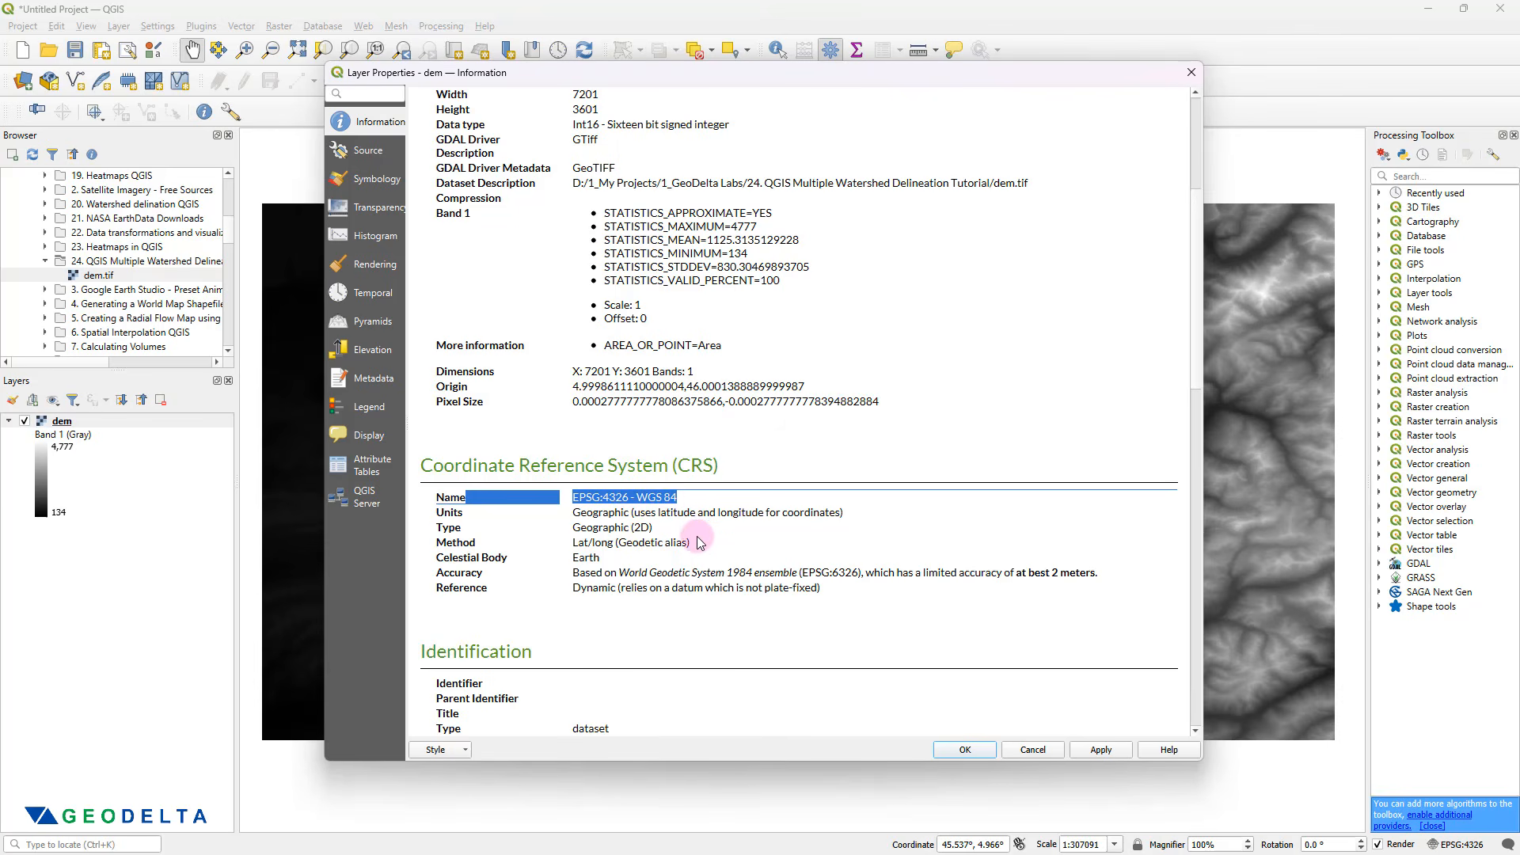
click(683, 502)
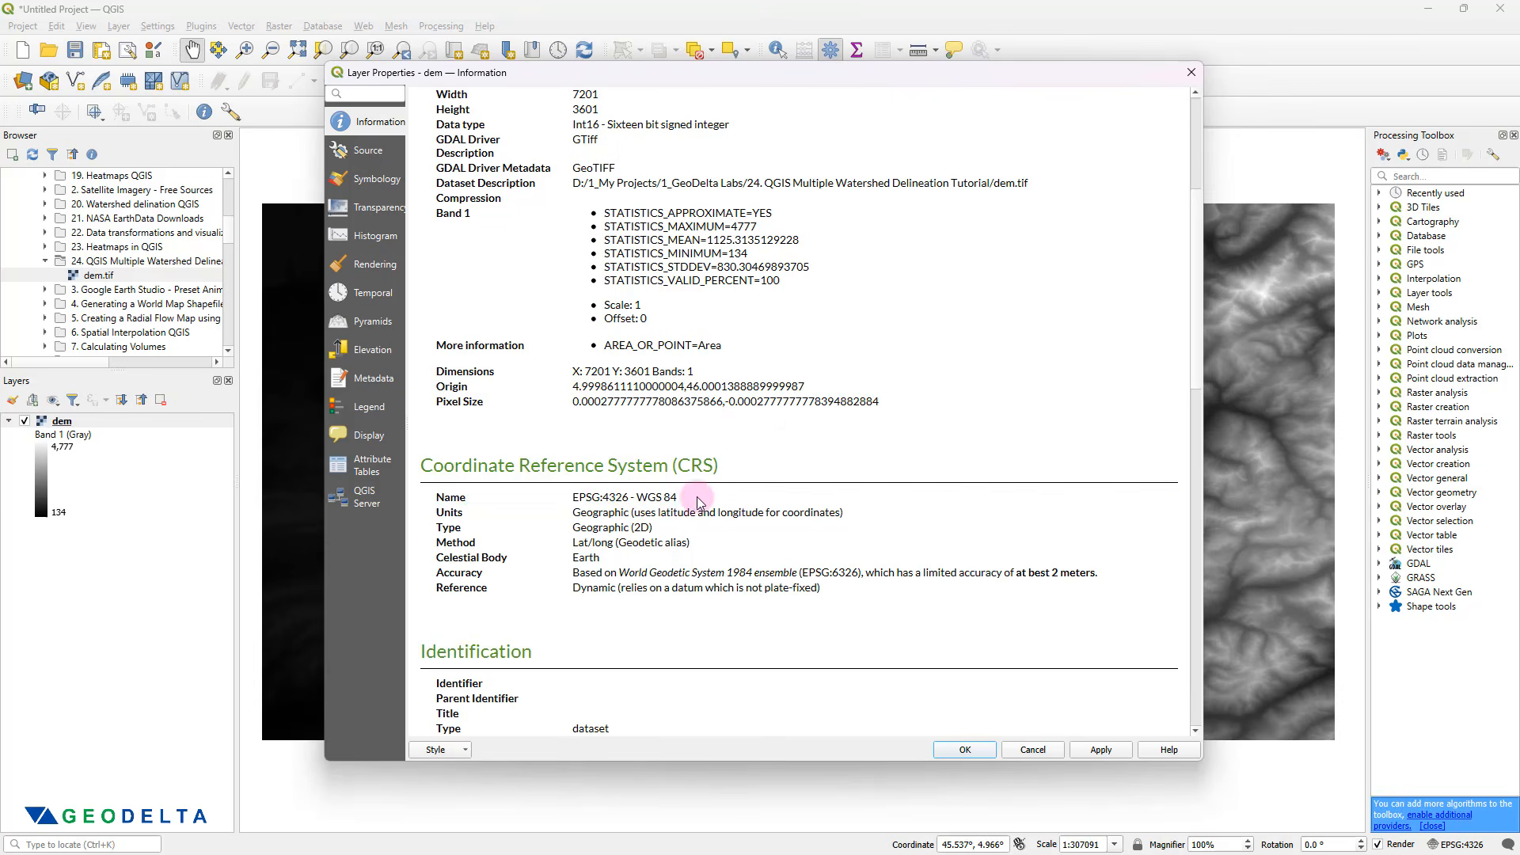
- Check the pixel size in the dem layer's information and close the layer properties
scroll(707, 560, up, 2)
scroll(707, 560, up, 1)
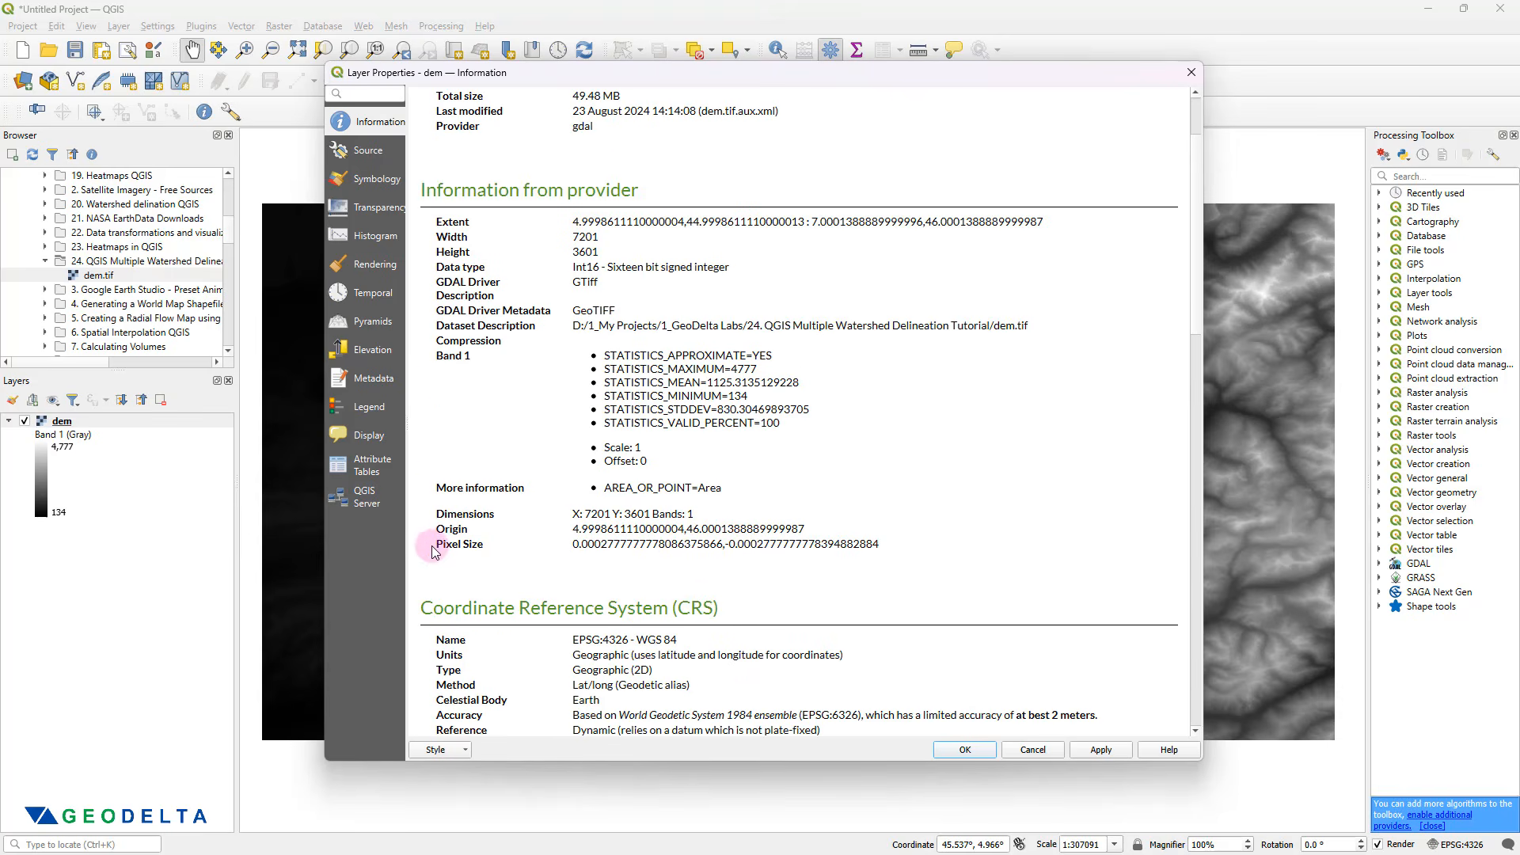
drag(425, 545, 833, 546)
drag(575, 545, 725, 546)
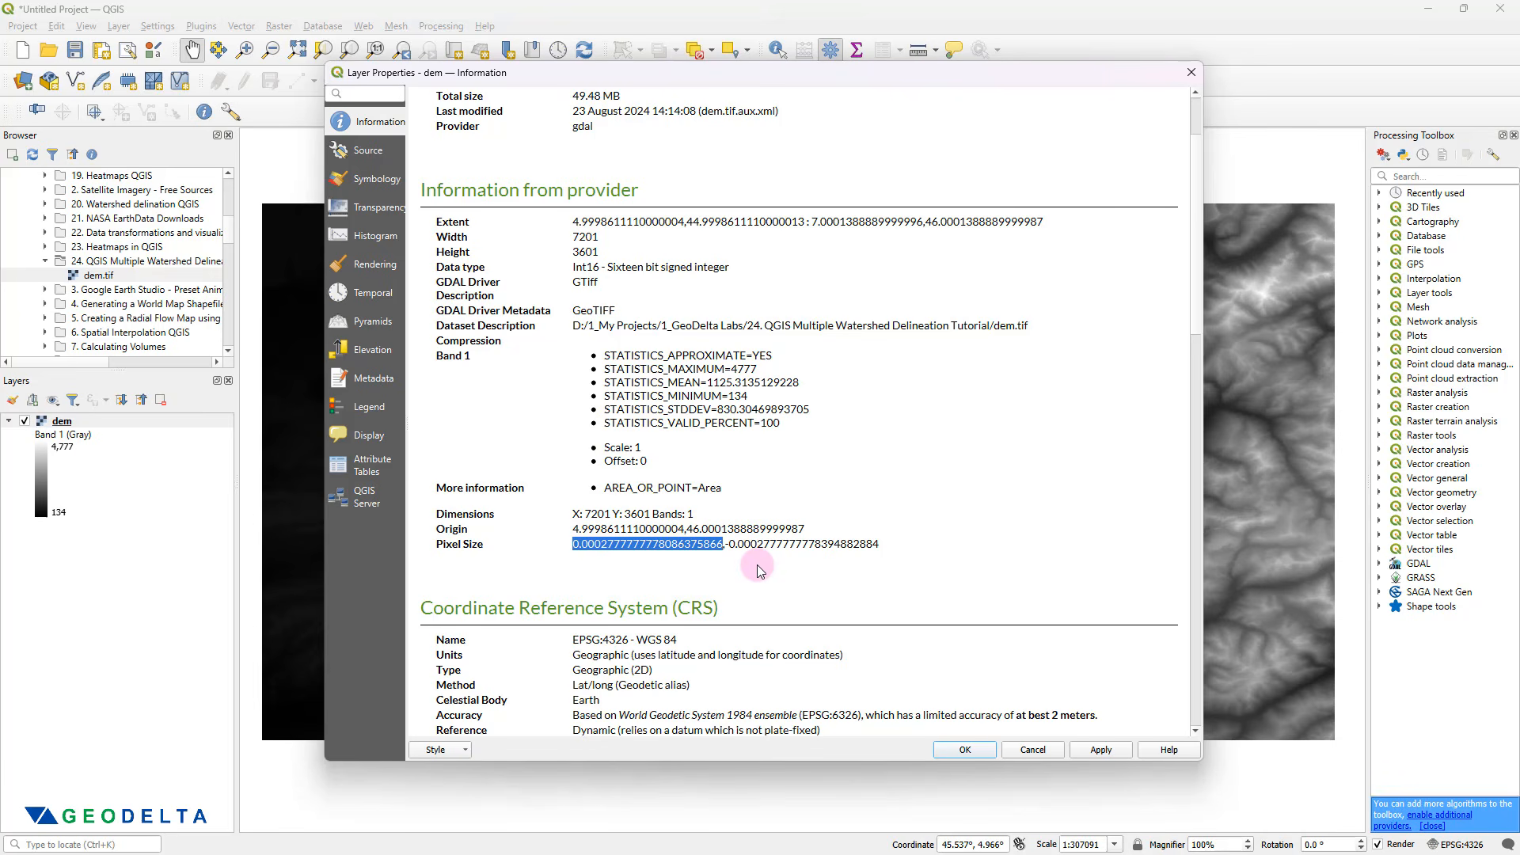
click(726, 597)
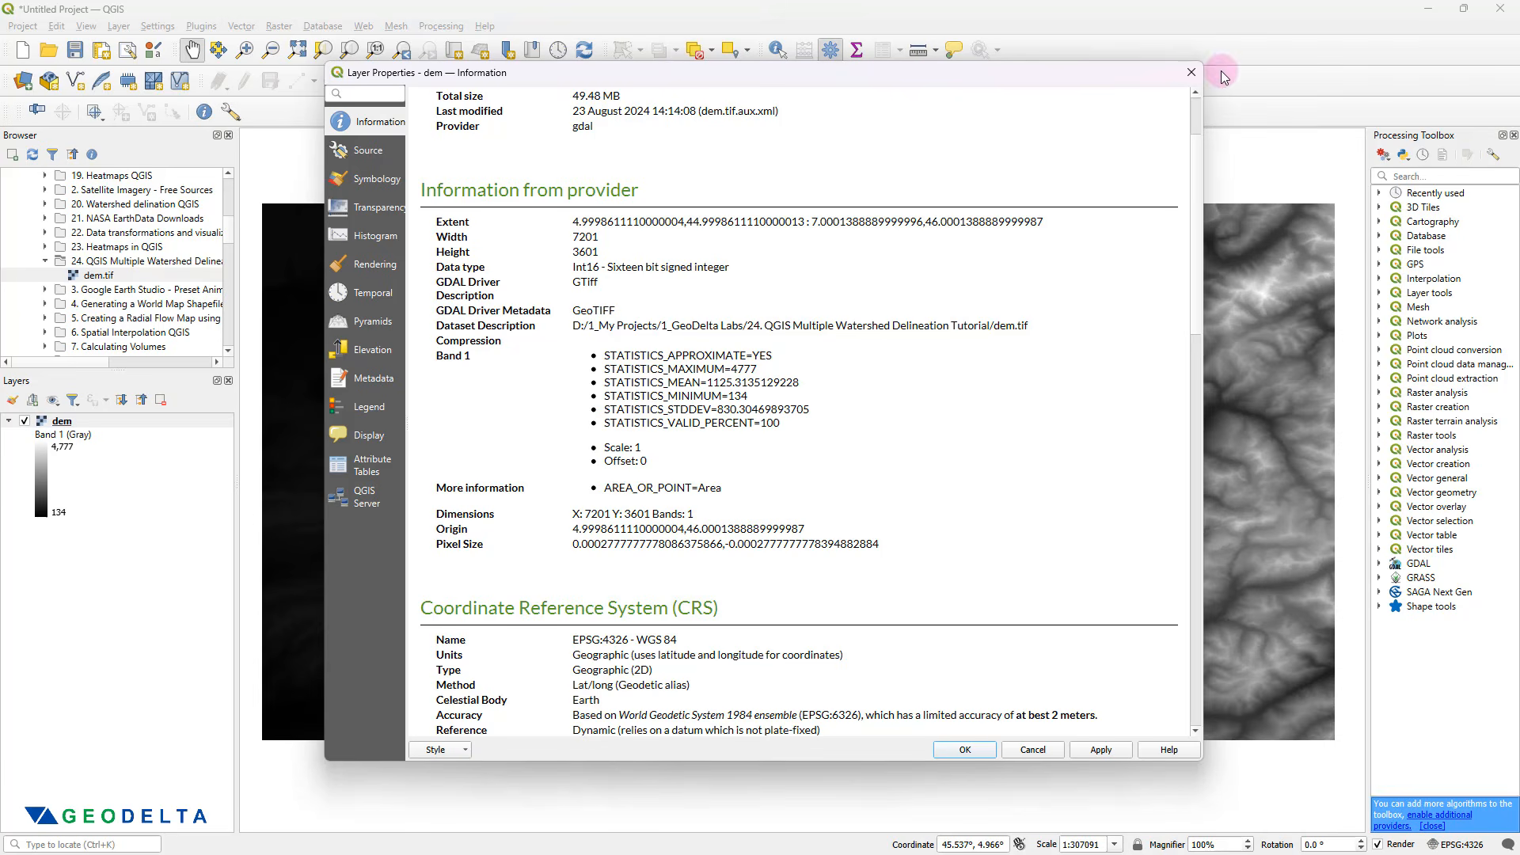
click(1191, 74)
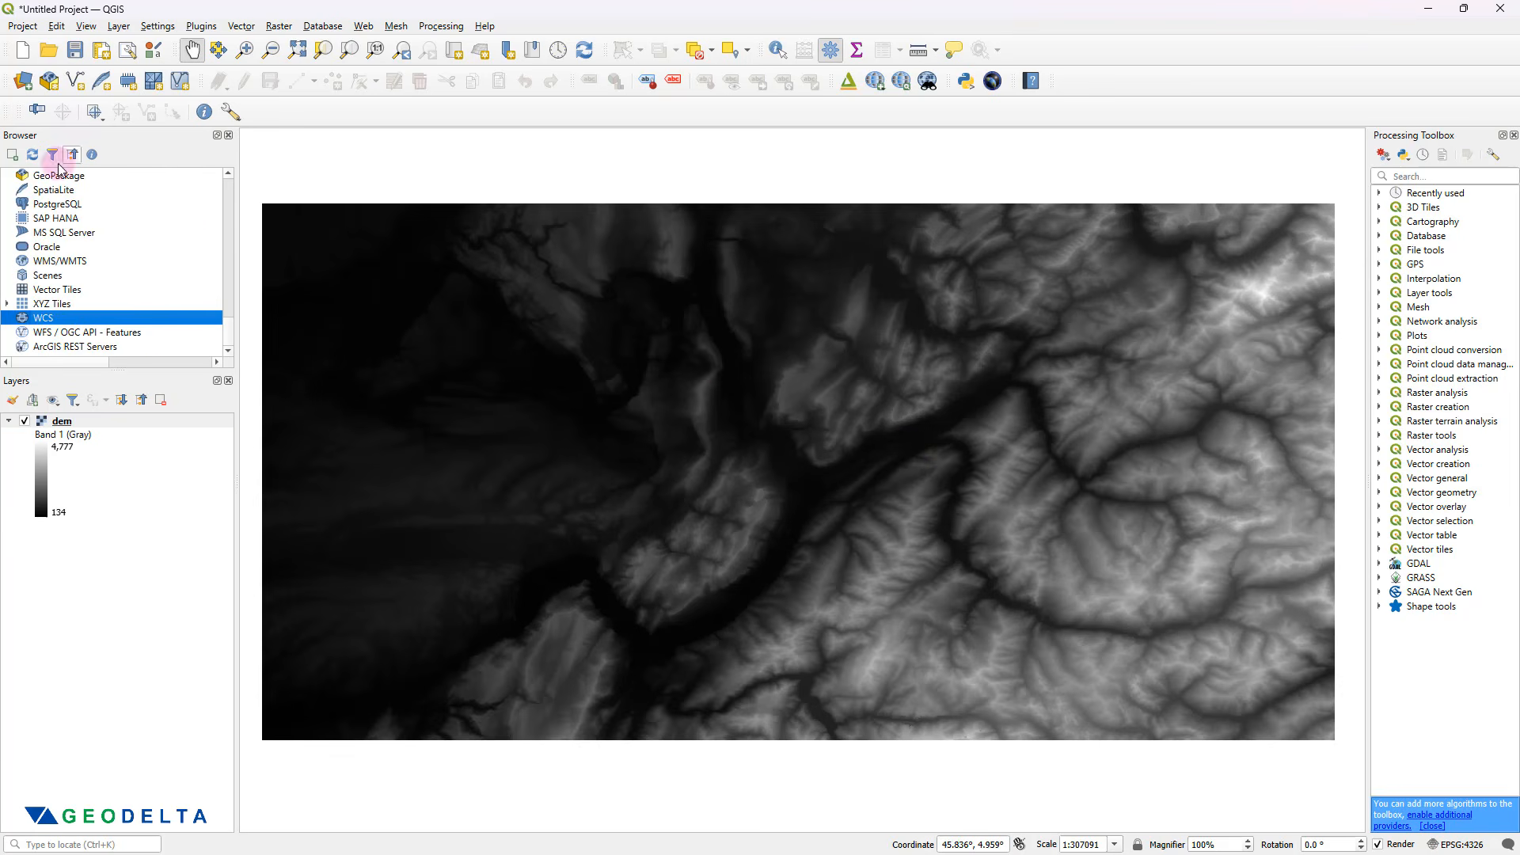
- Add the OpenStreetMap XYZ tile layer to the map as a basemap
click(103, 259)
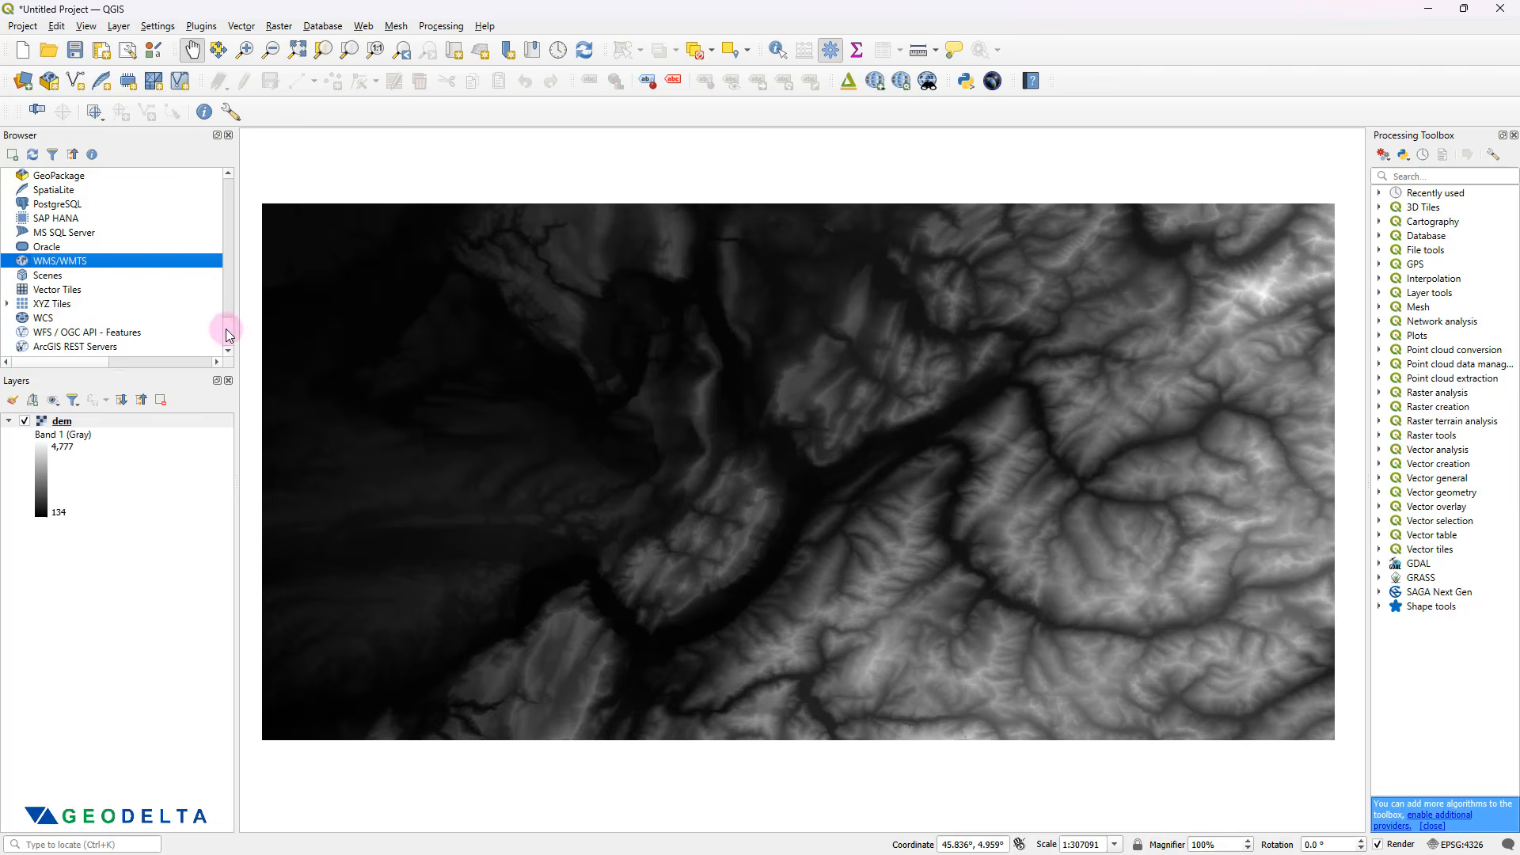
double_click(54, 309)
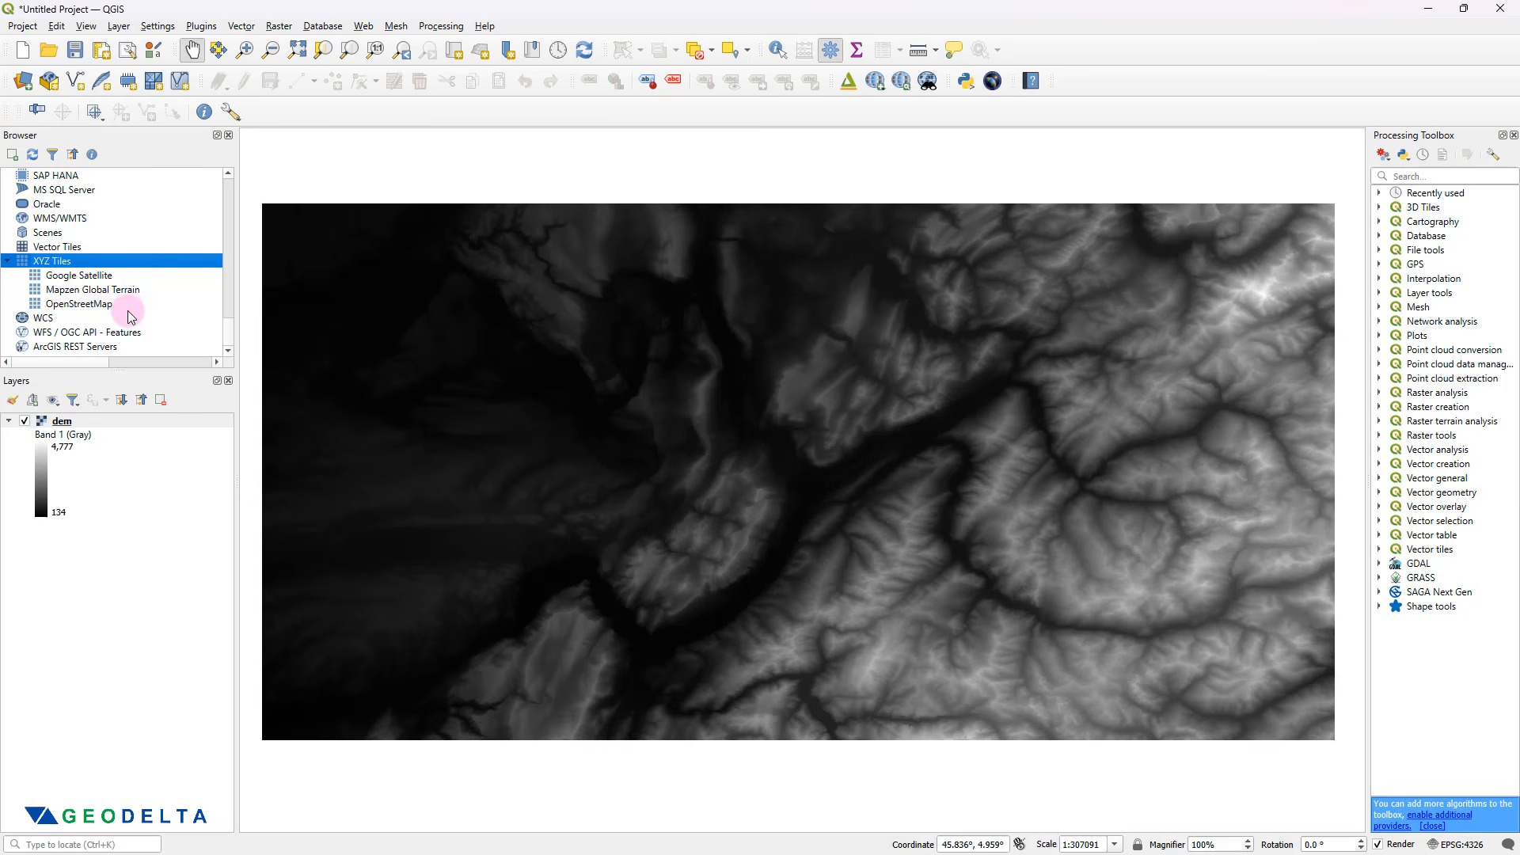
click(83, 306)
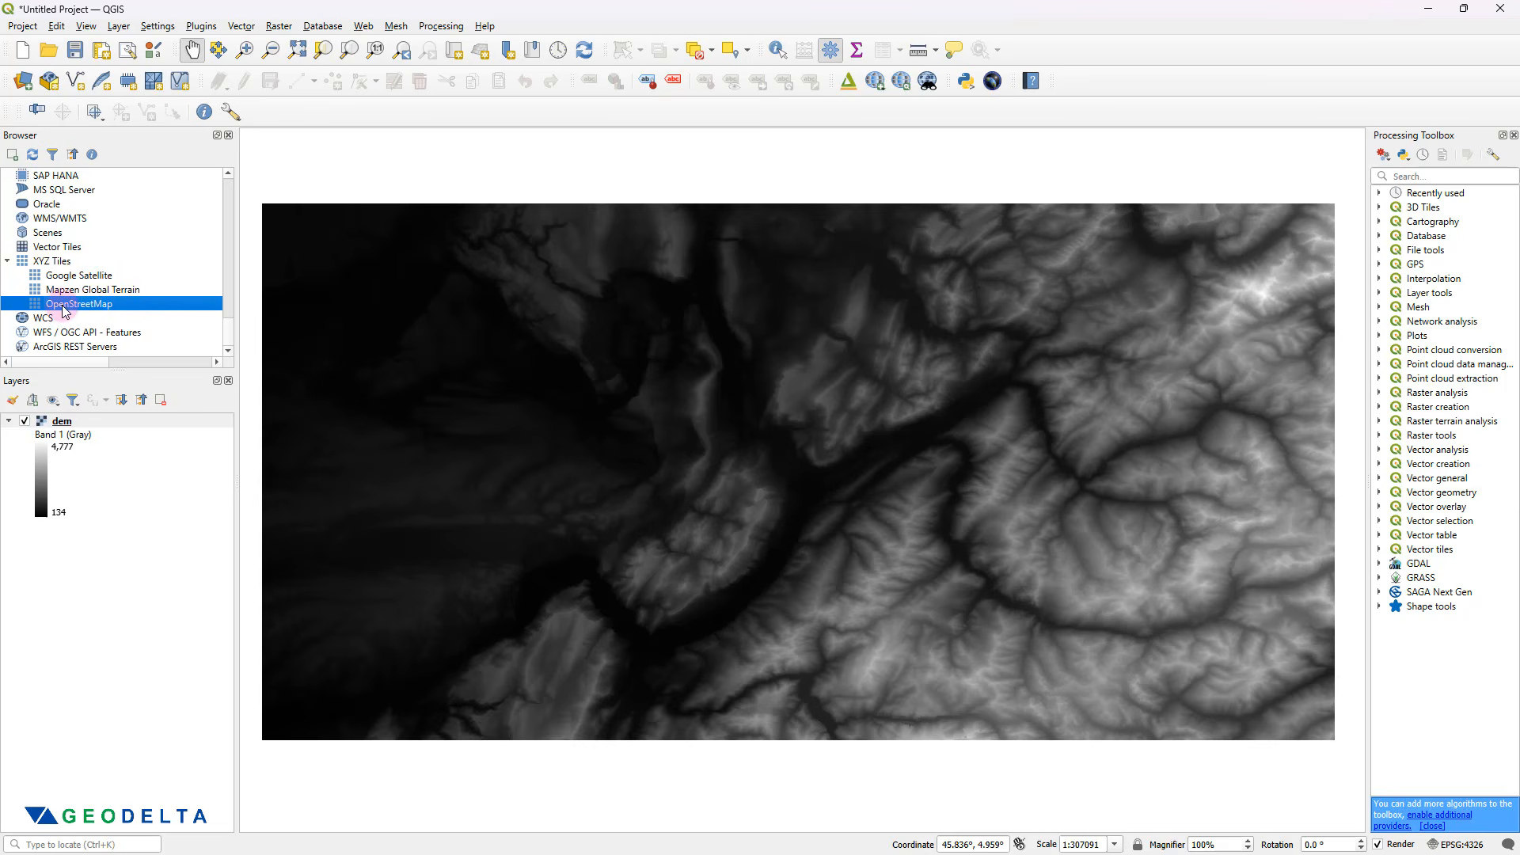
drag(63, 309, 477, 397)
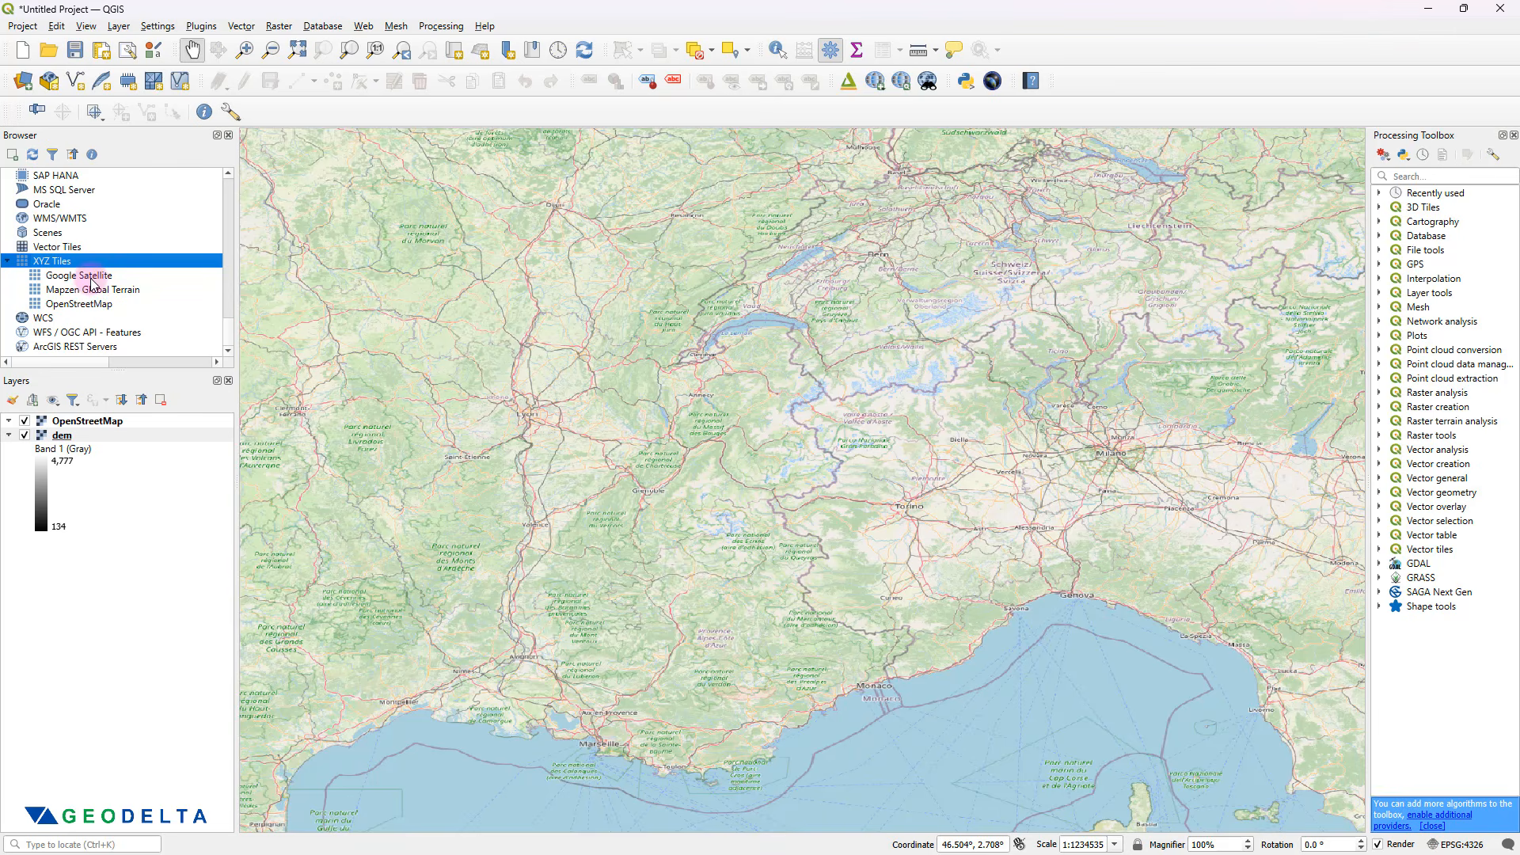
- Move the dem layer above the OpenStreetMap layer in the layer order
click(95, 440)
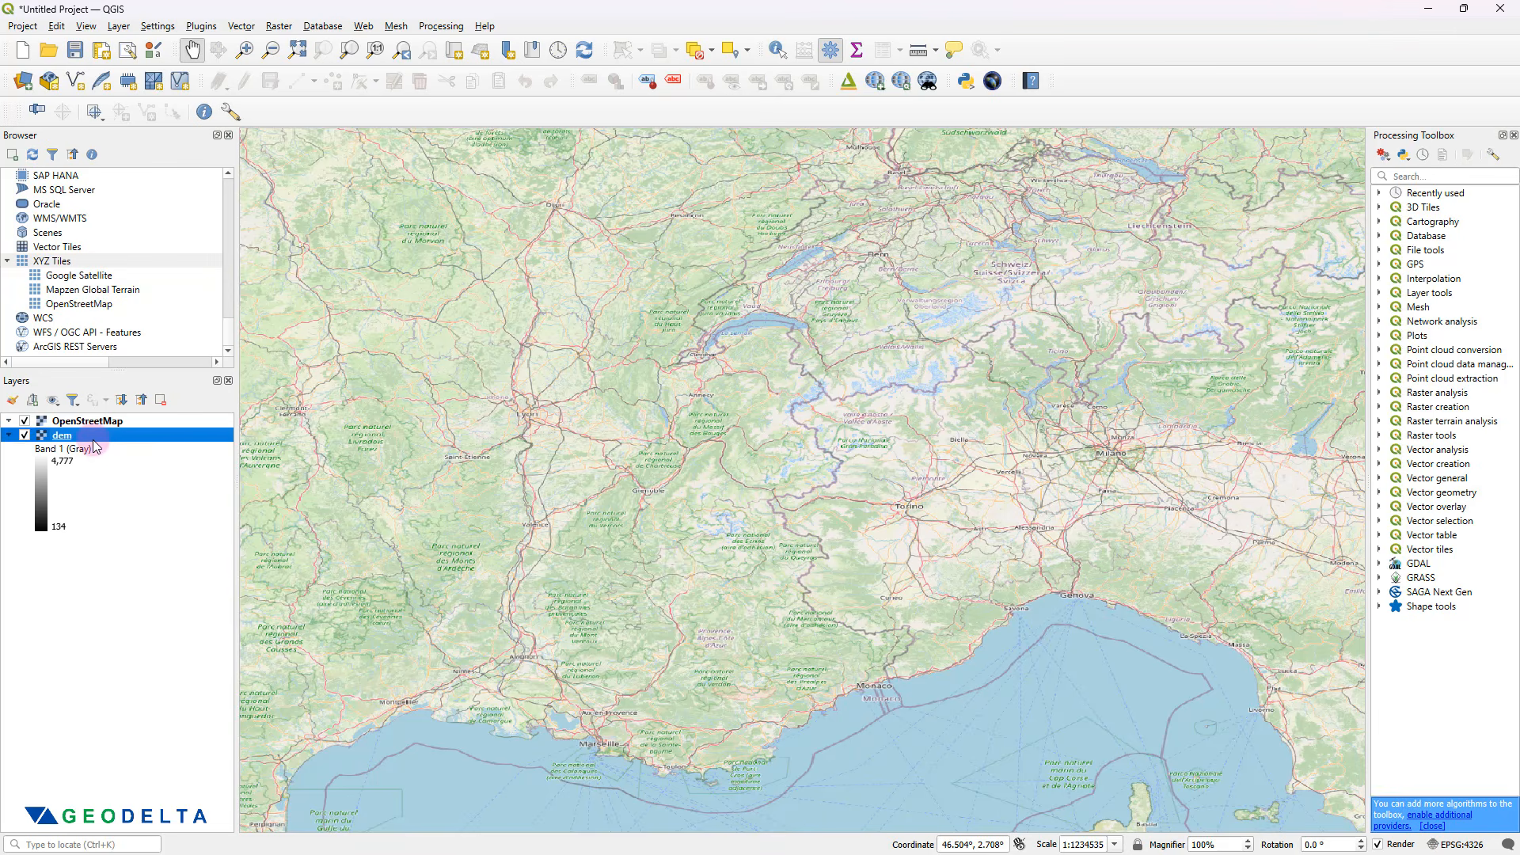
drag(95, 446, 96, 416)
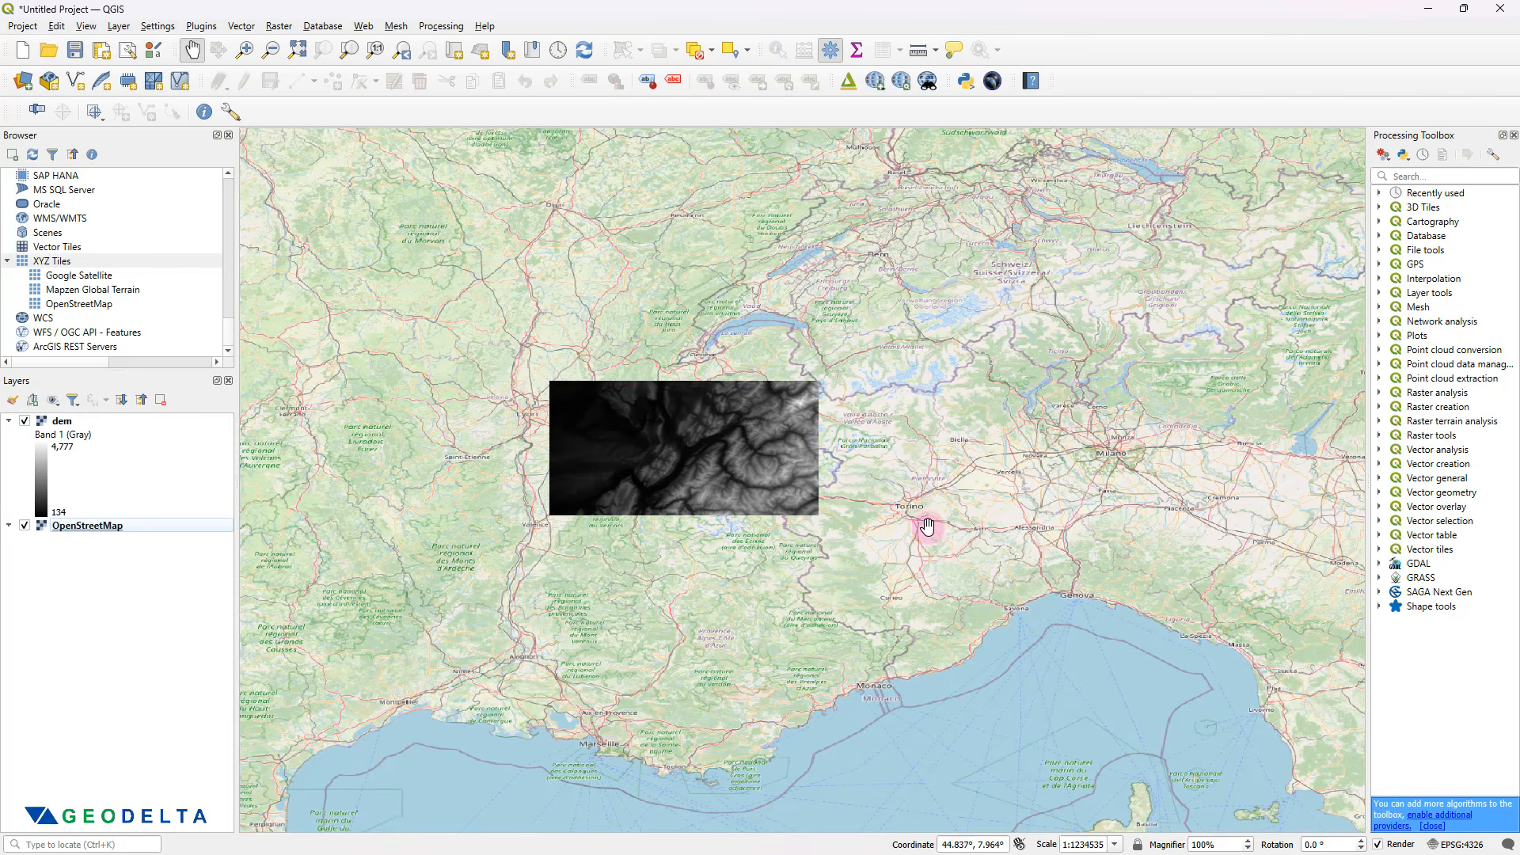
scroll(744, 463, up, 1)
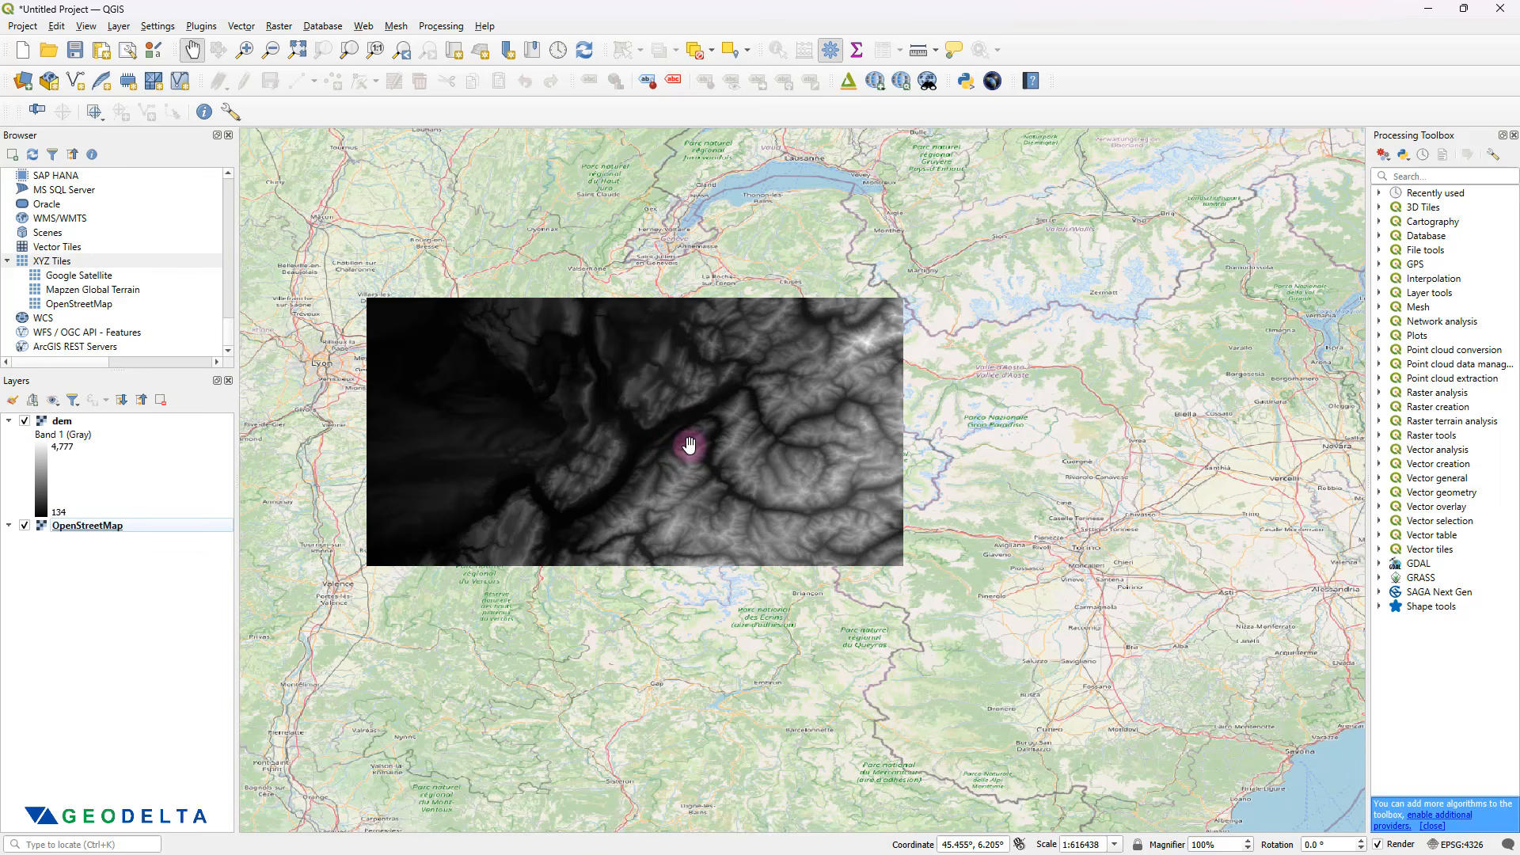
scroll(807, 460, up, 1)
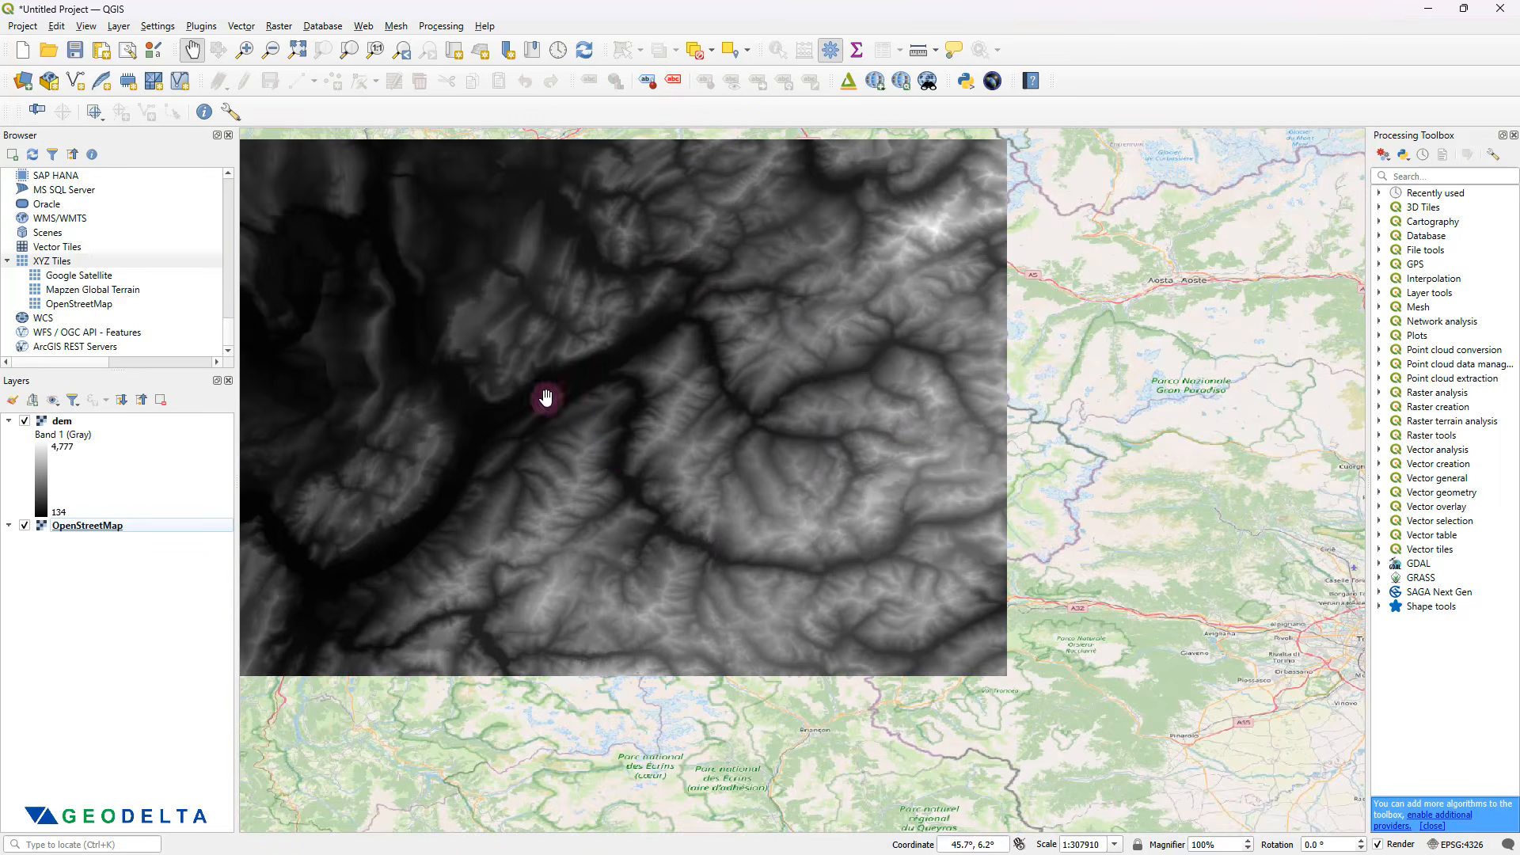
- Hide the dem layer temporarily and examine where the study area lies on the basemap to identify its UTM zone
click(25, 421)
scroll(703, 516, down, 2)
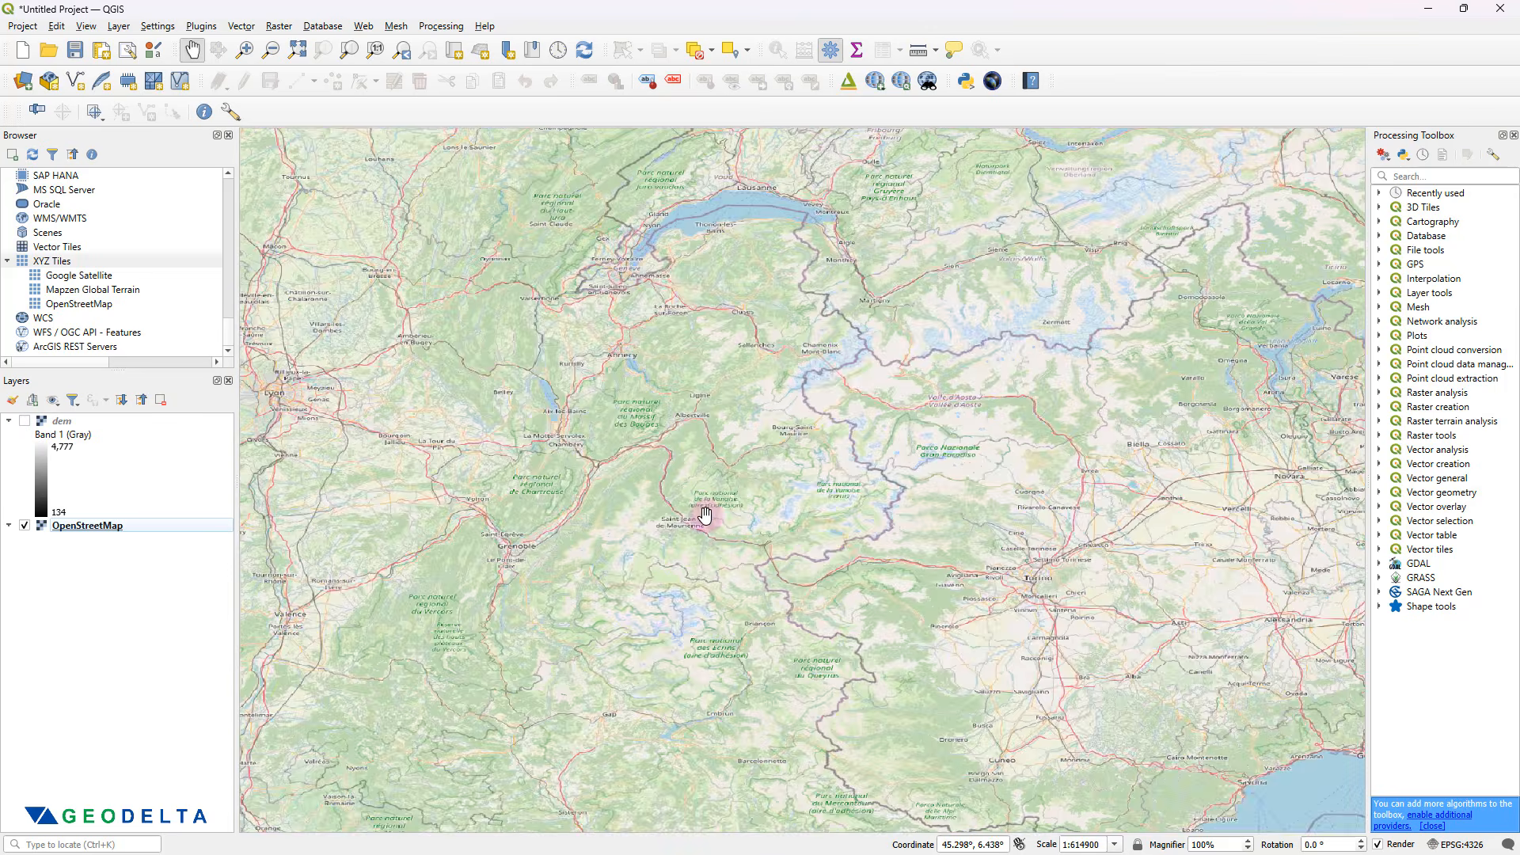
scroll(707, 513, down, 2)
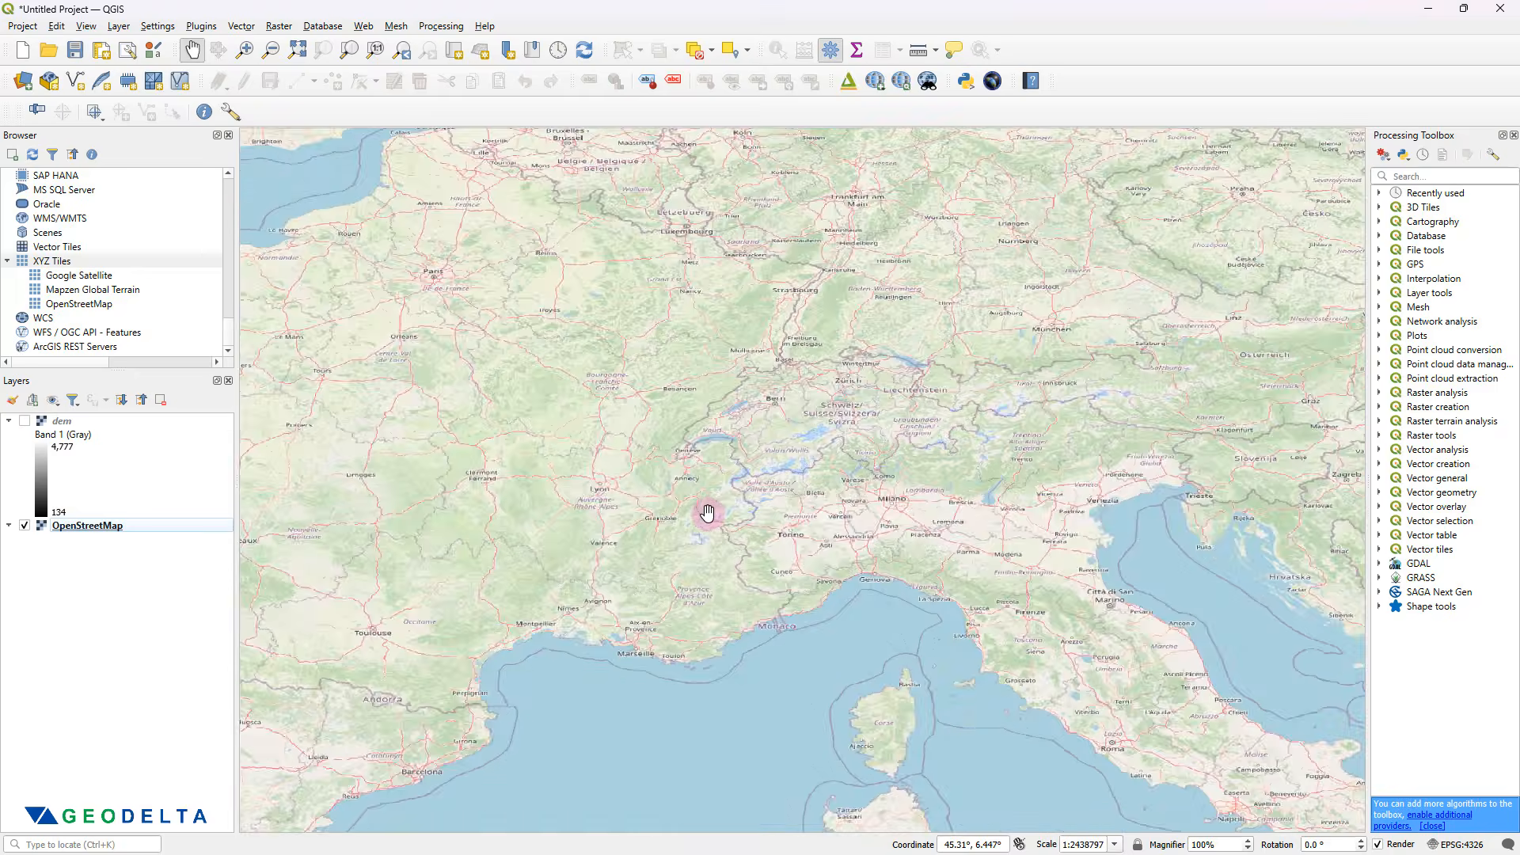
scroll(707, 513, up, 3)
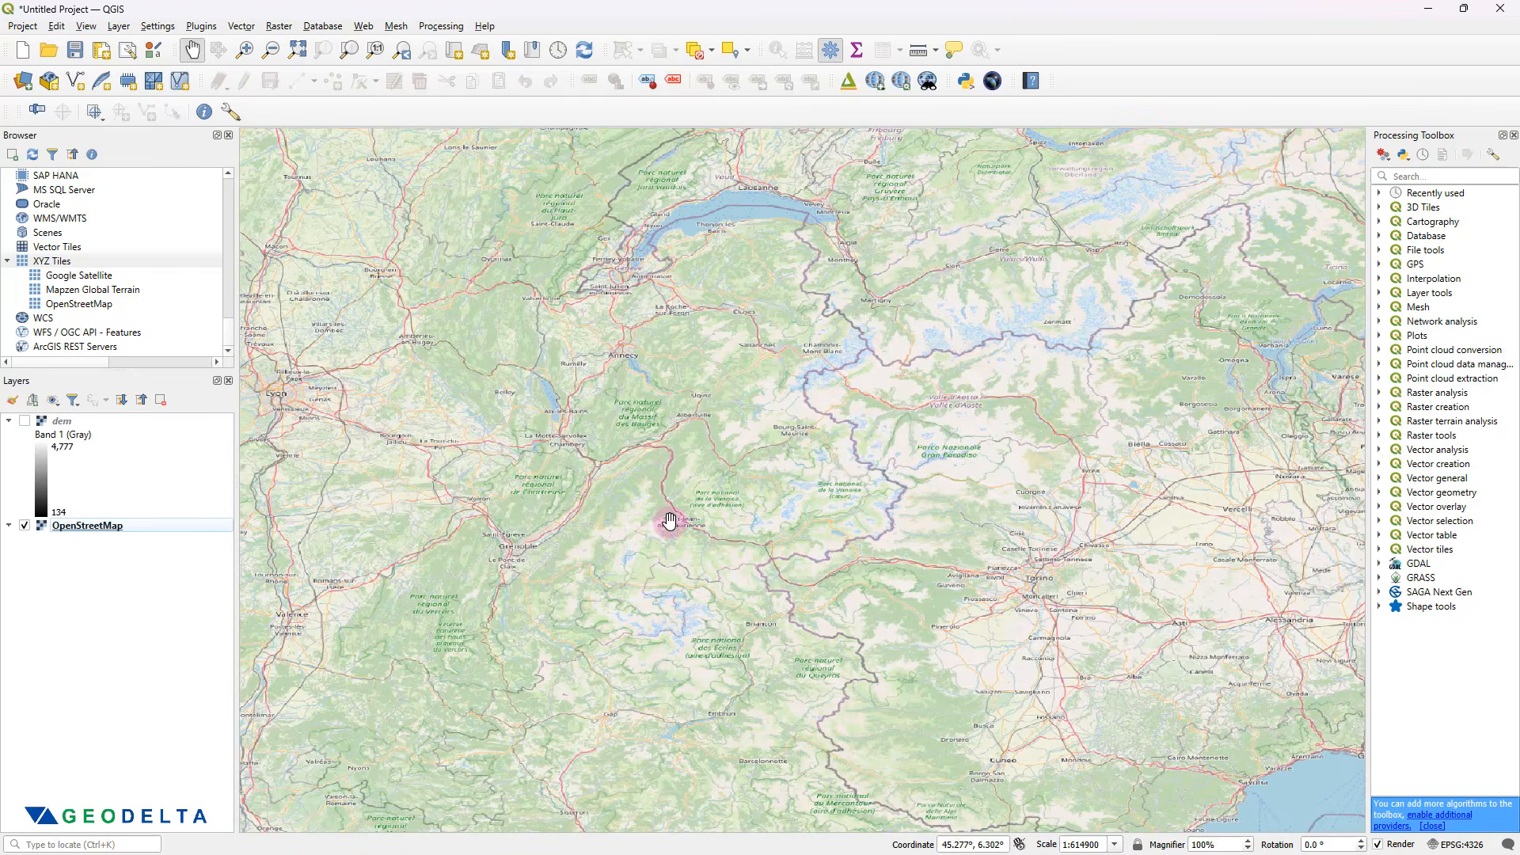
scroll(671, 515, down, 1)
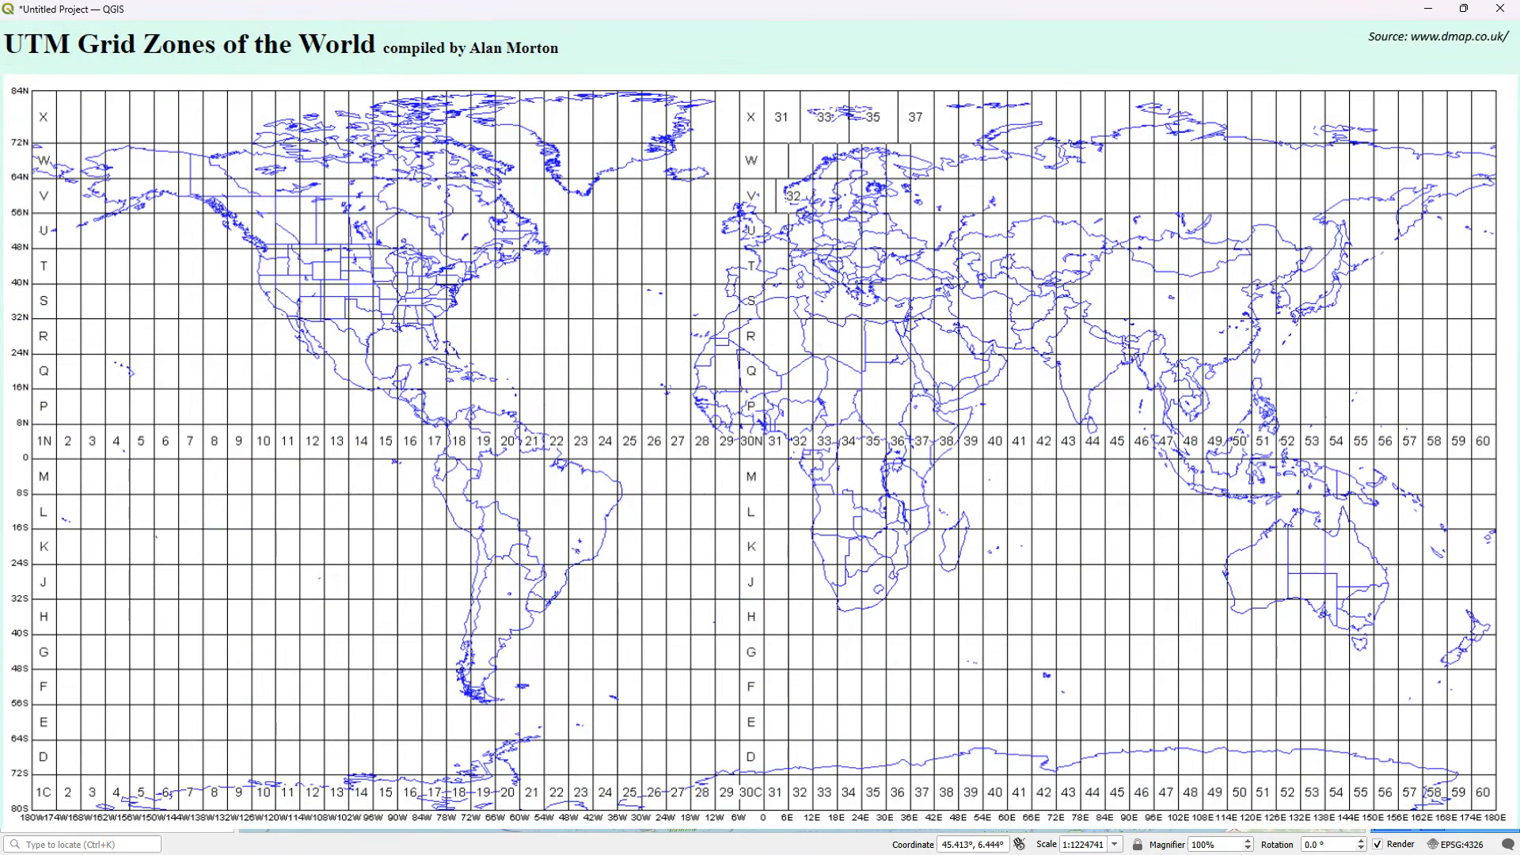
scroll(672, 515, up, 1)
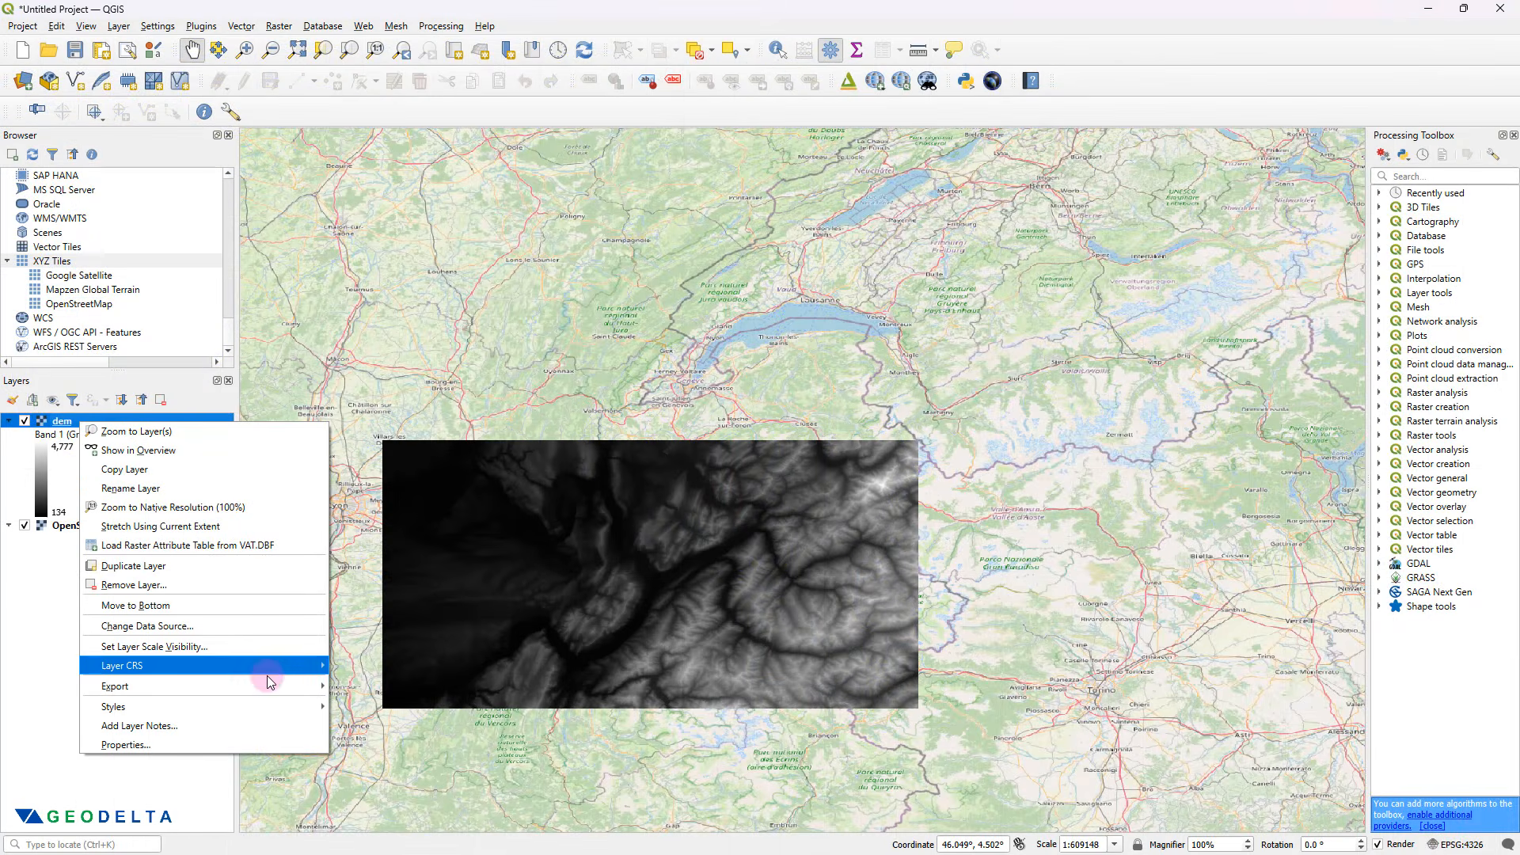
- Start exporting the dem layer as a GeoTIFF named dem_utm32 in the 24. QGIS Multiple Watershed Delineation Tutorial folder
mouse_move(269, 690)
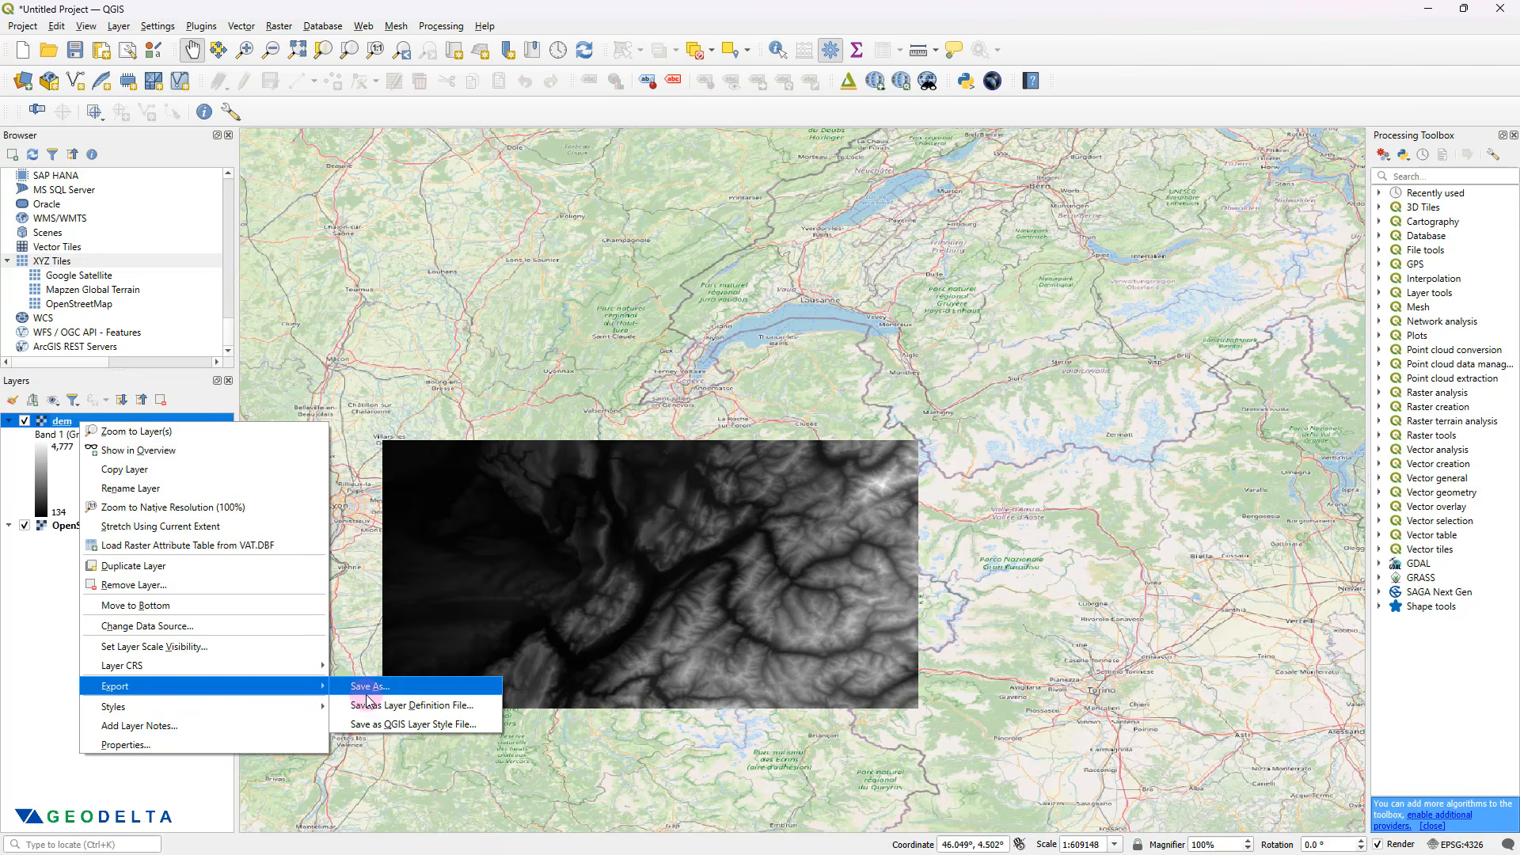
click(388, 688)
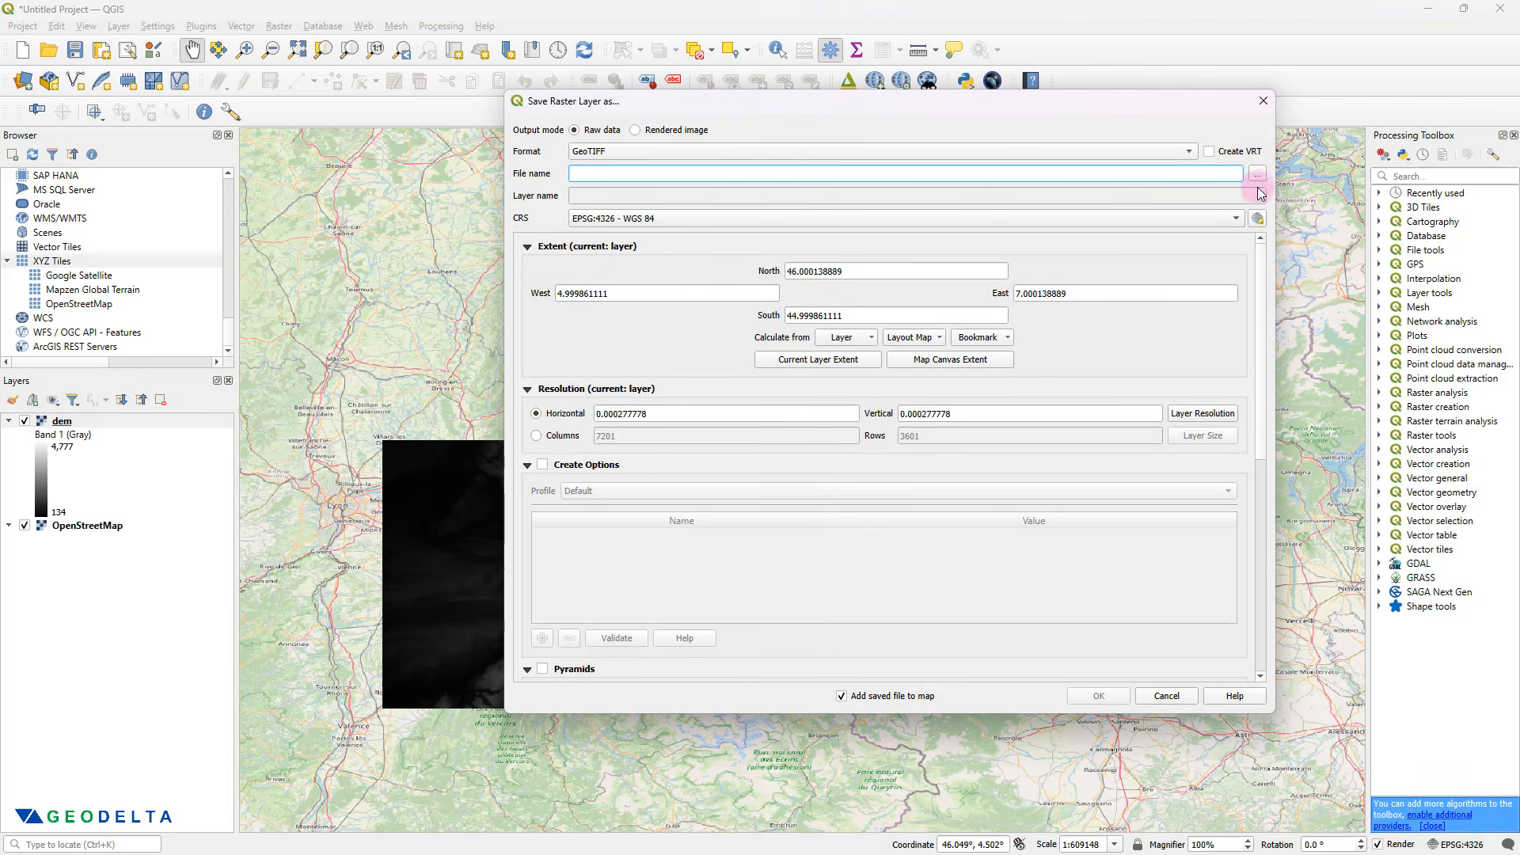
drag(1115, 102, 1043, 133)
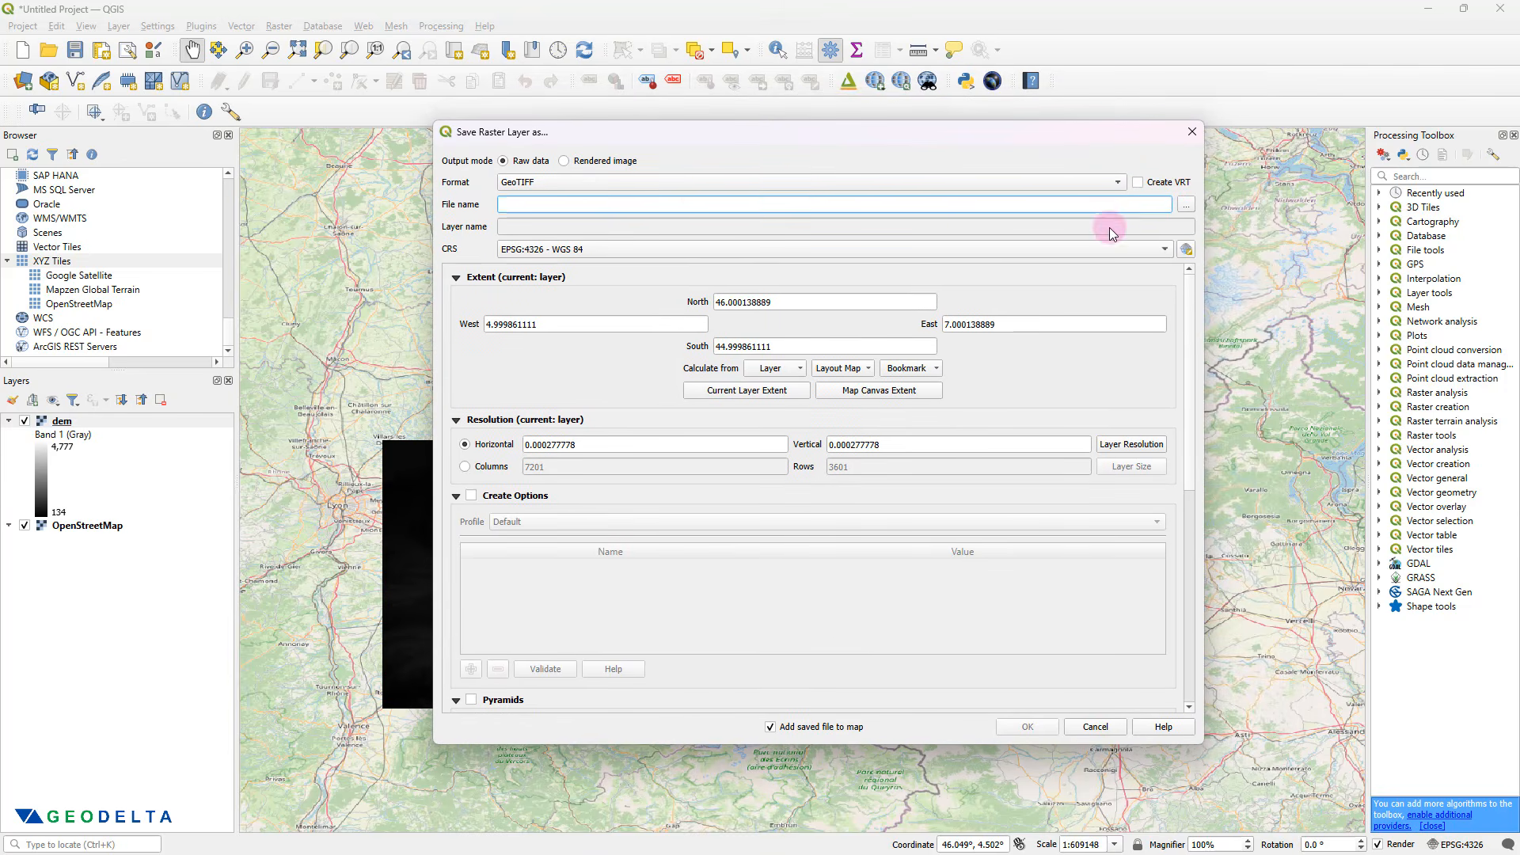
click(1186, 204)
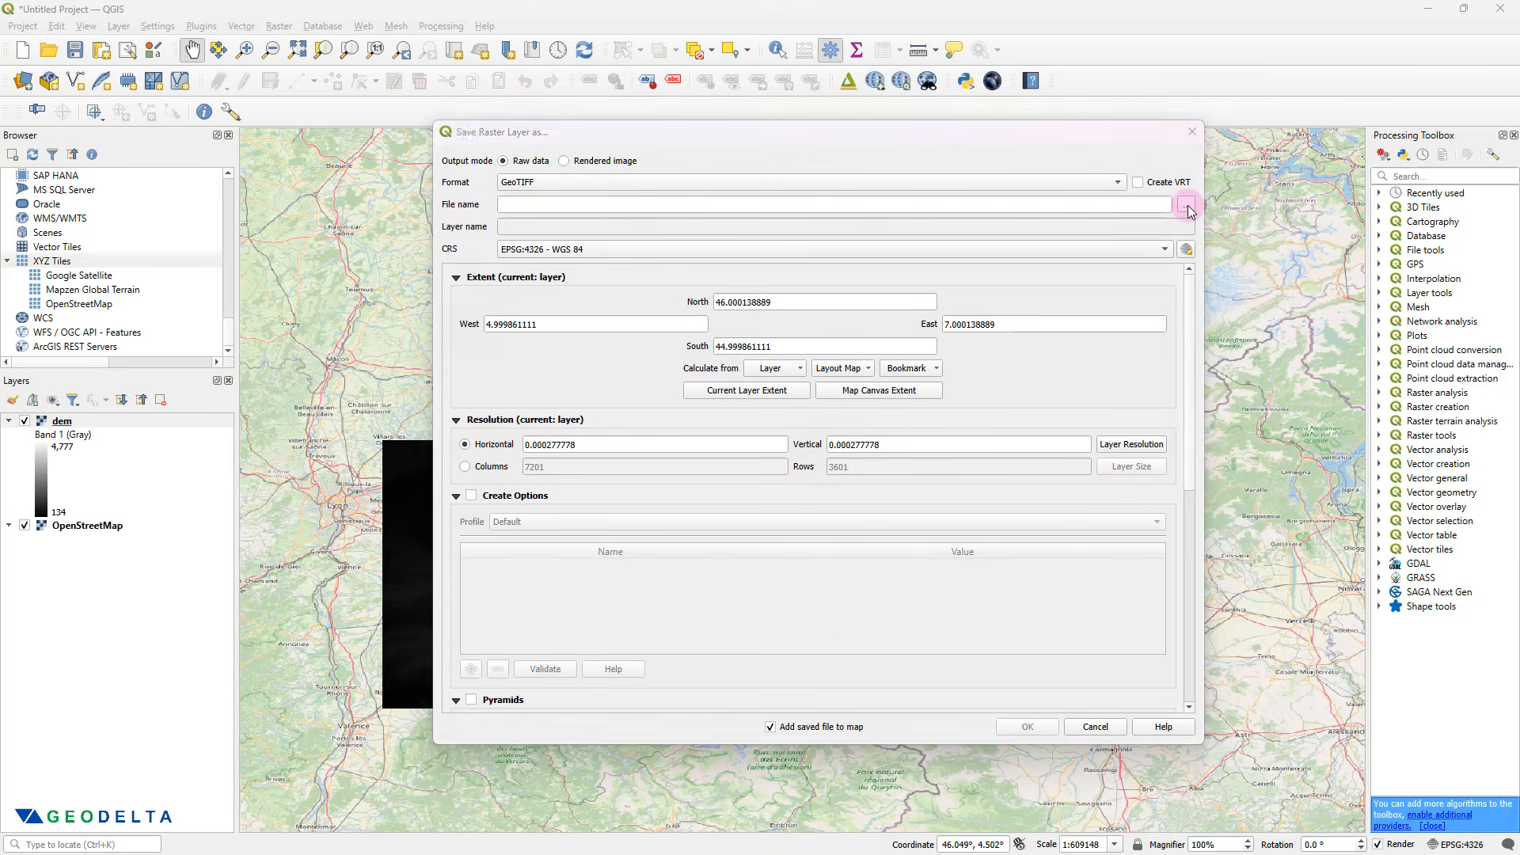
text(dem_)
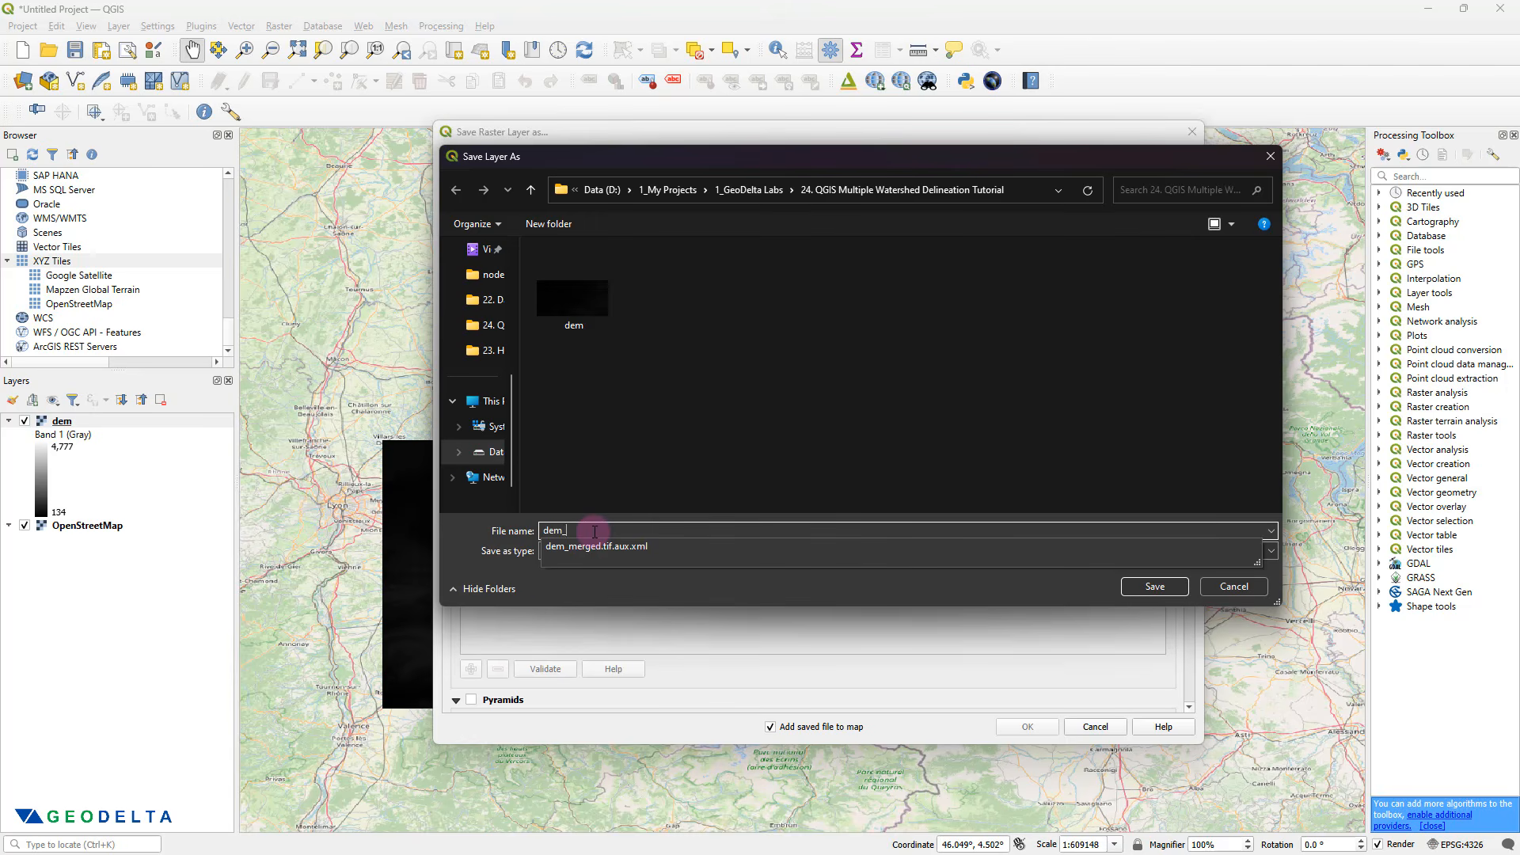
text(utm)
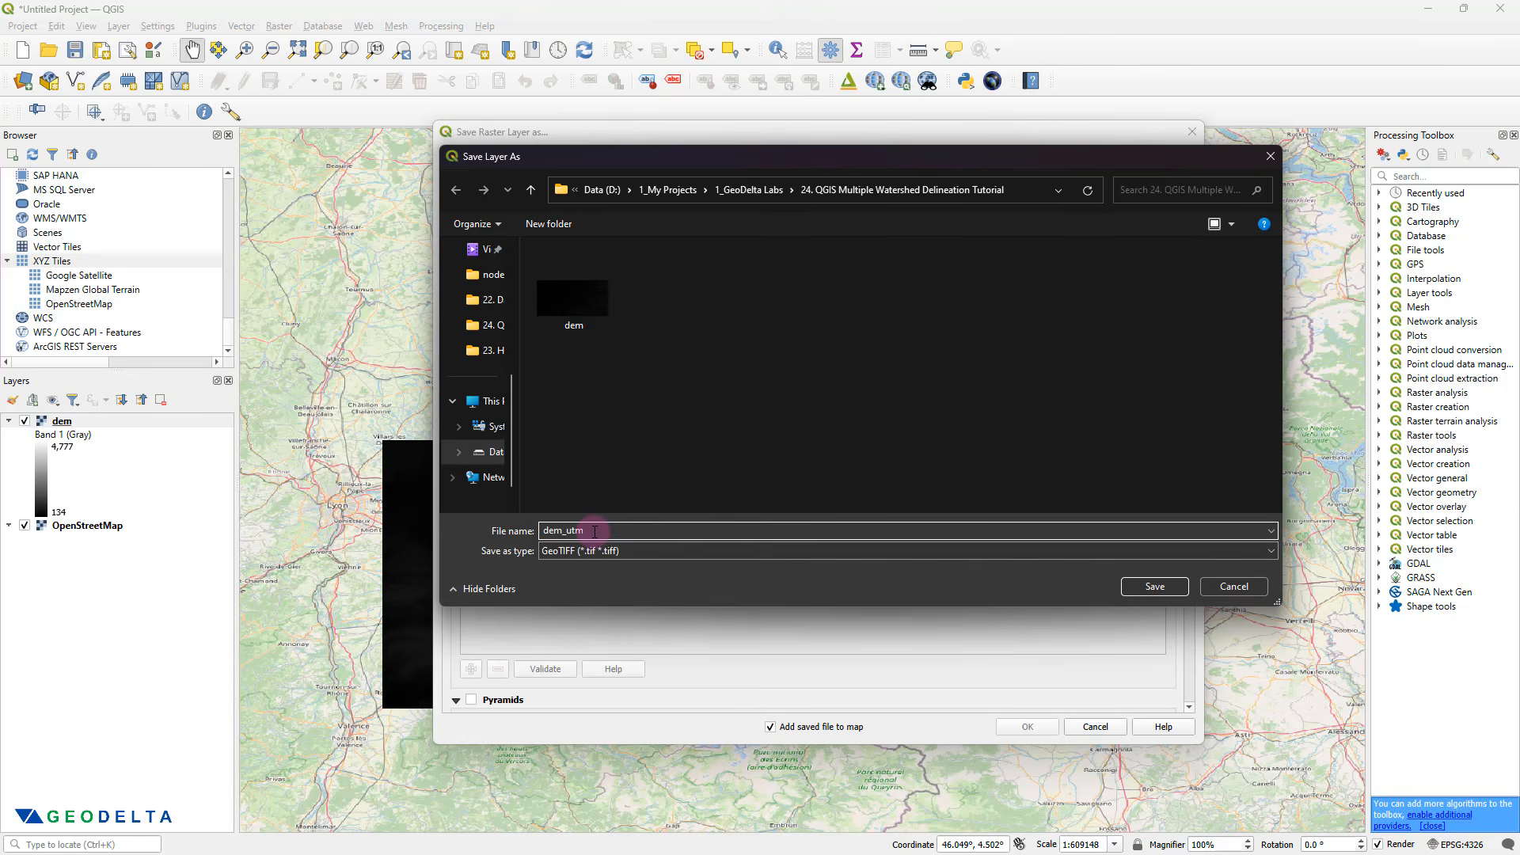
text(32)
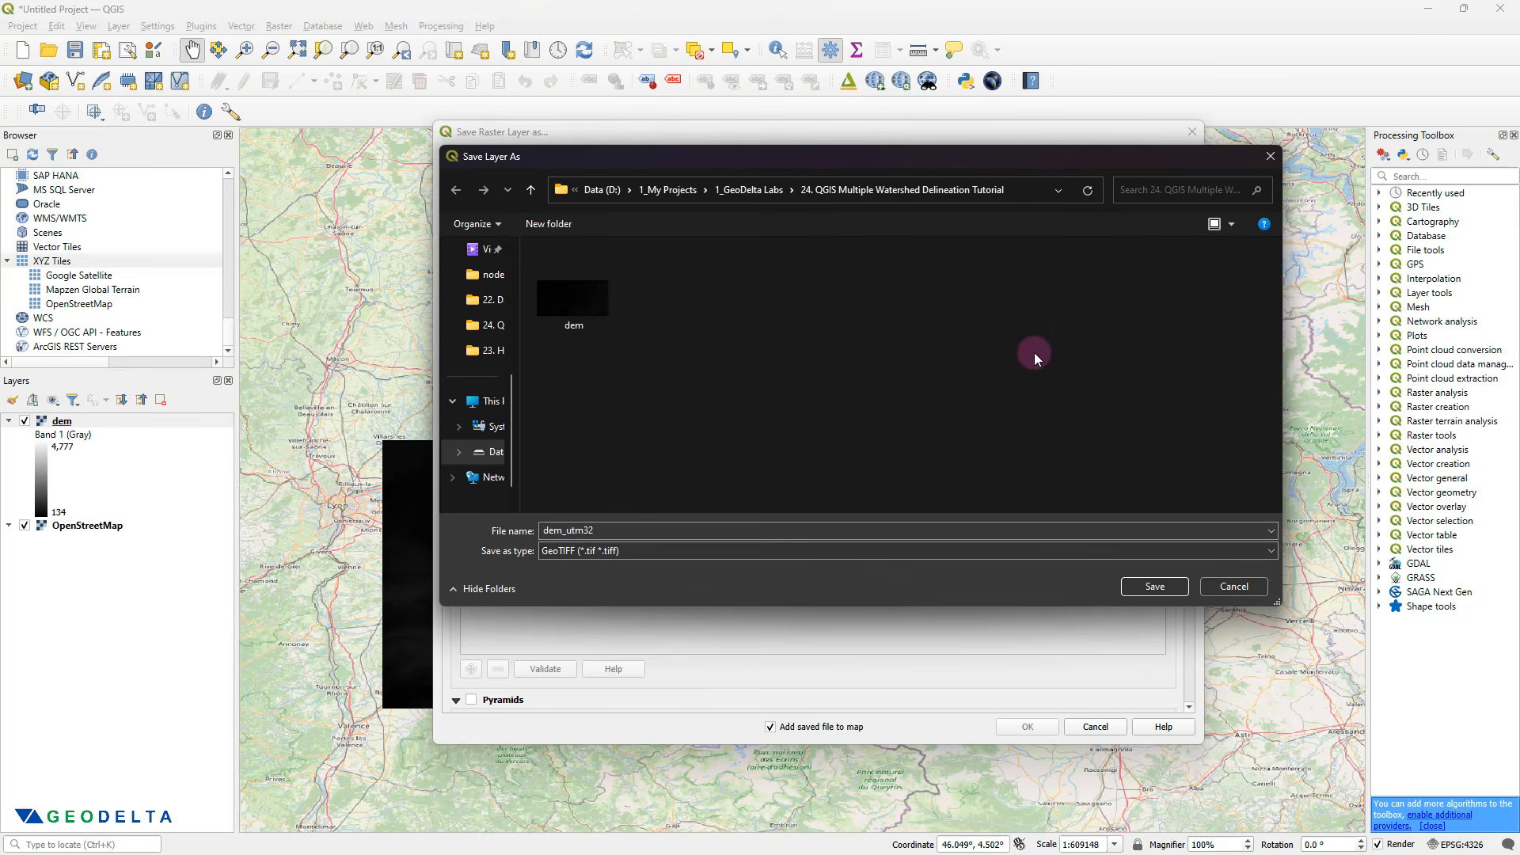
click(1154, 586)
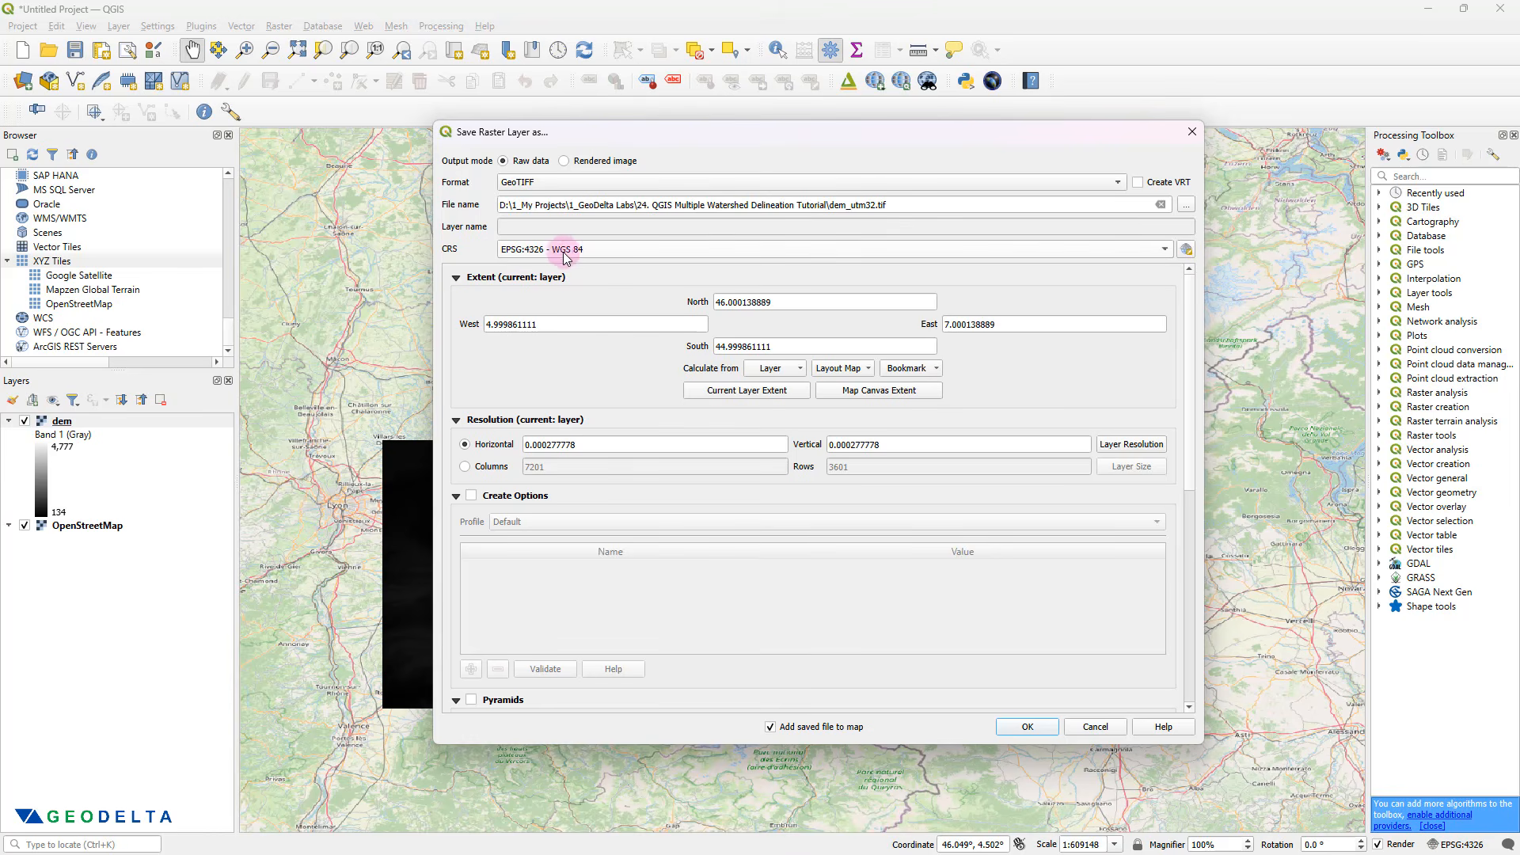
- Set the export CRS to WGS 84 / UTM zone 32N (EPSG:32632), checking its coverage, and export the raster
mouse_move(526, 253)
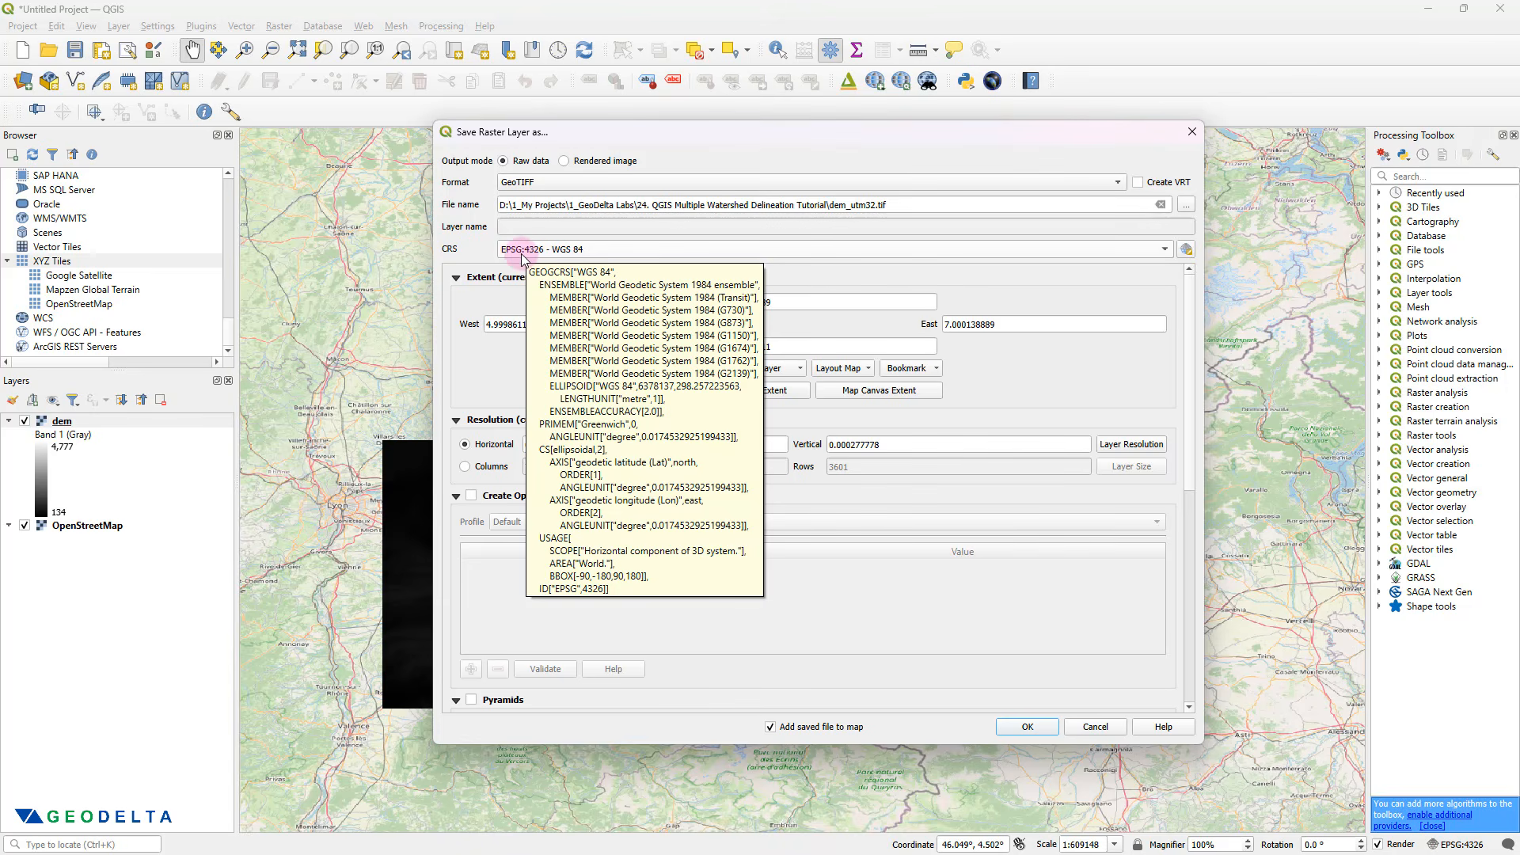
click(1187, 251)
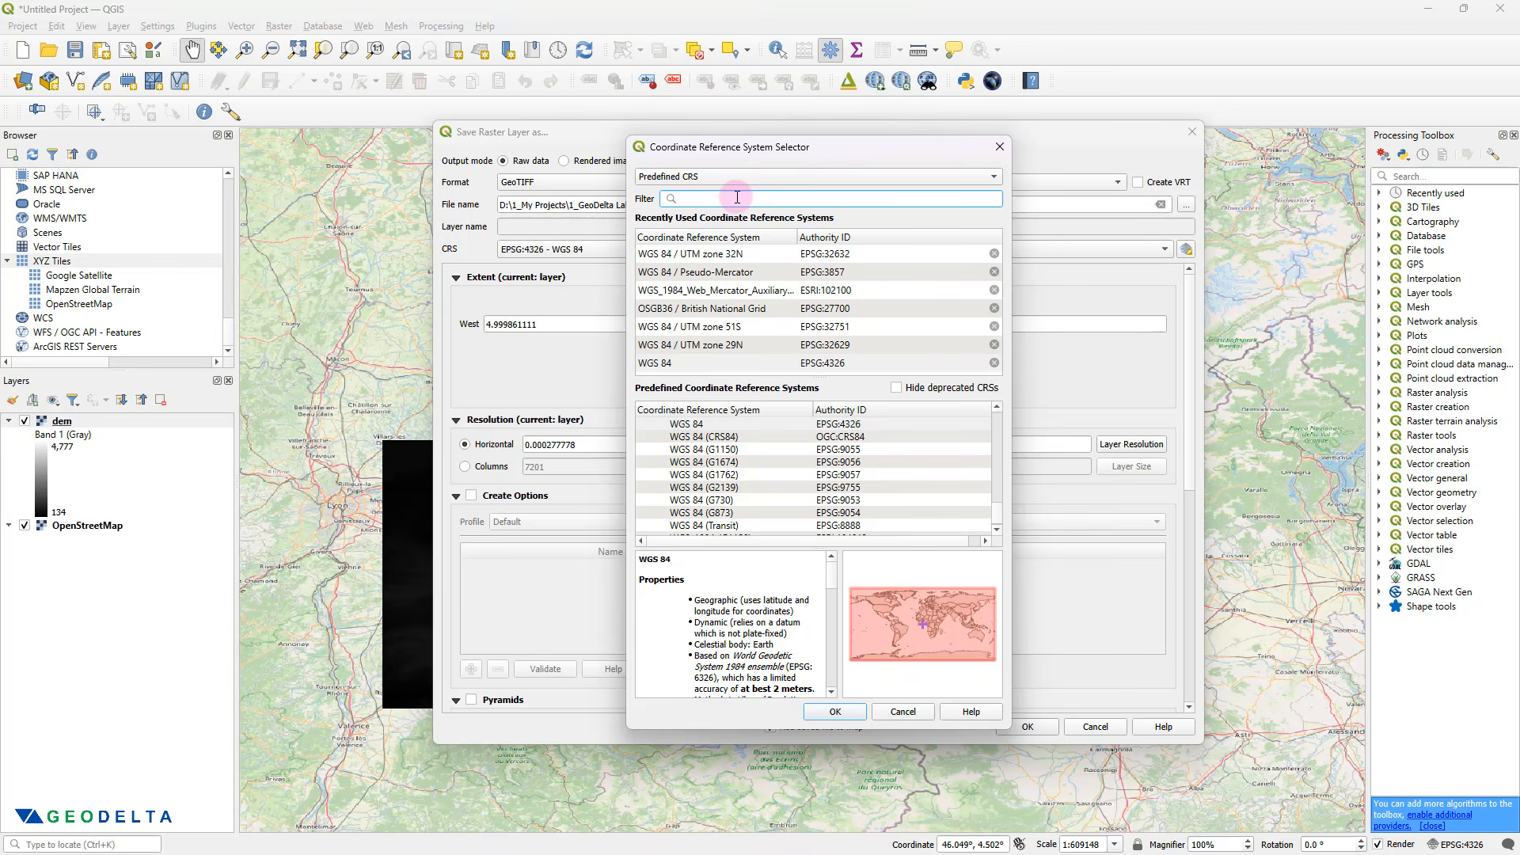
text(32)
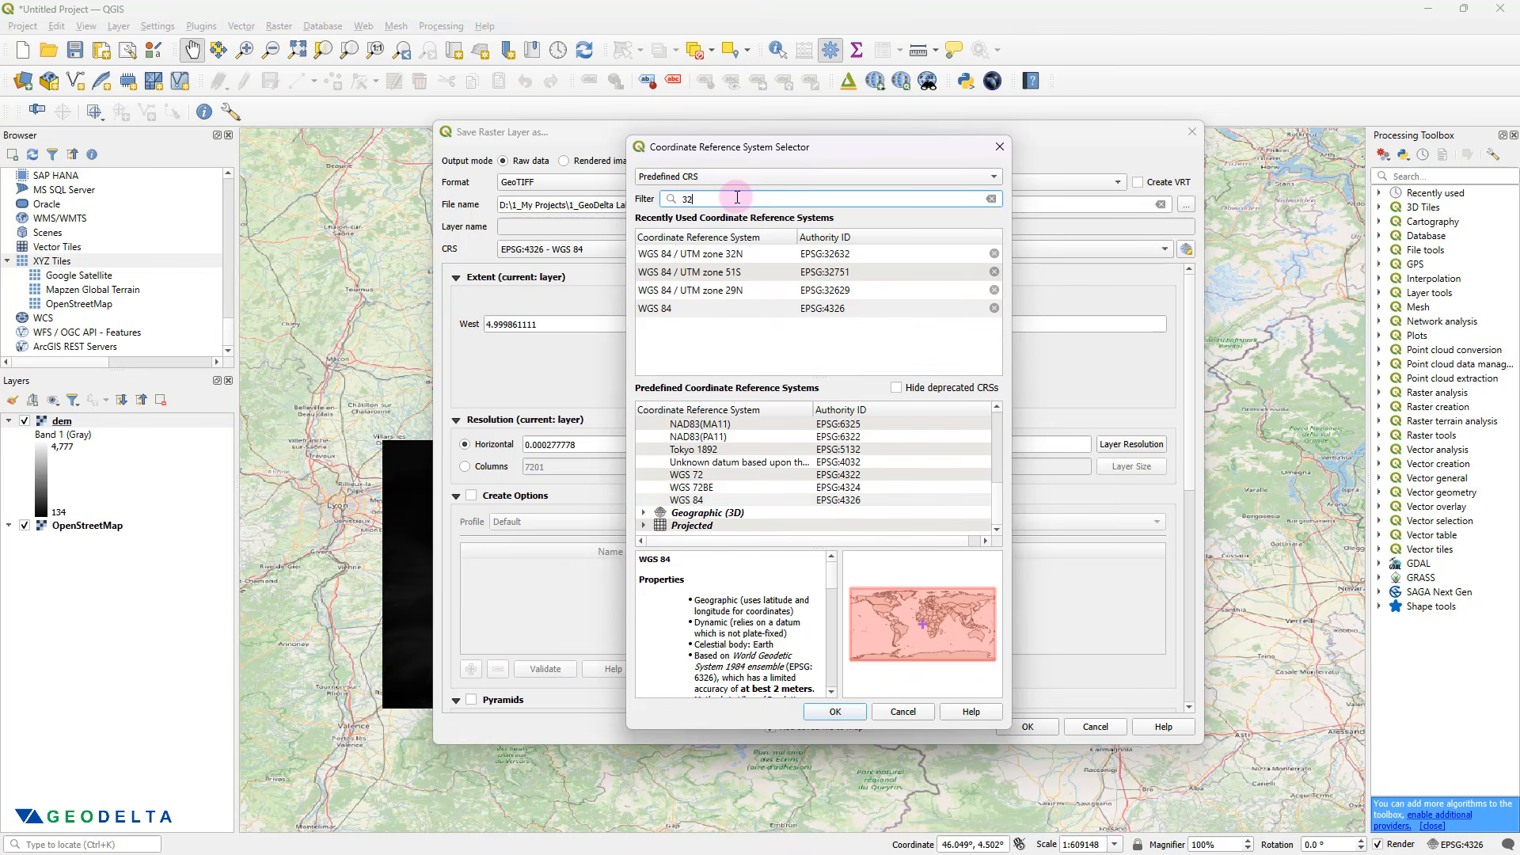
text(N)
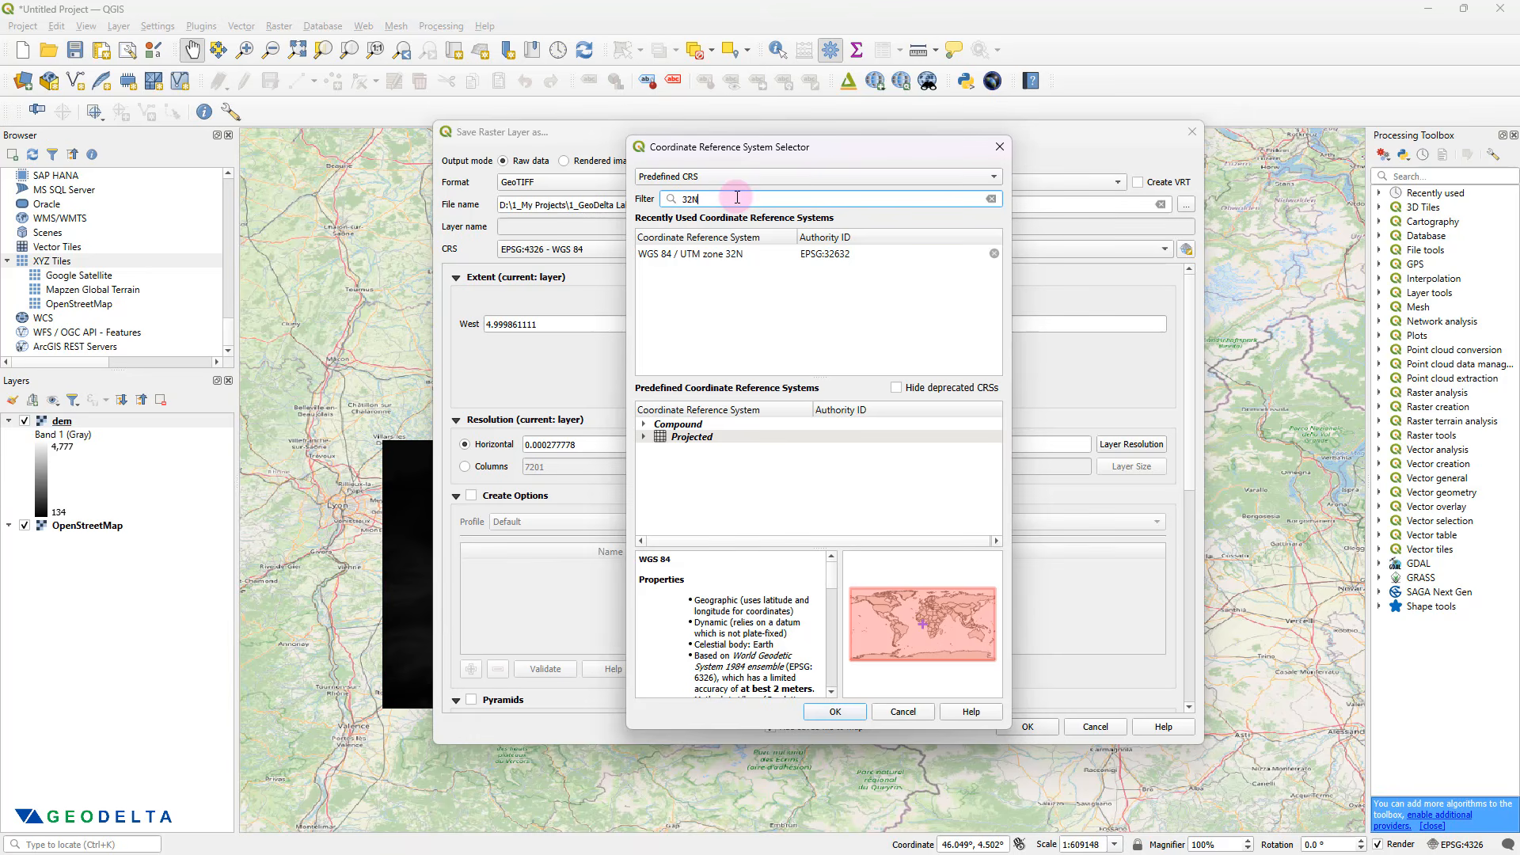
click(772, 320)
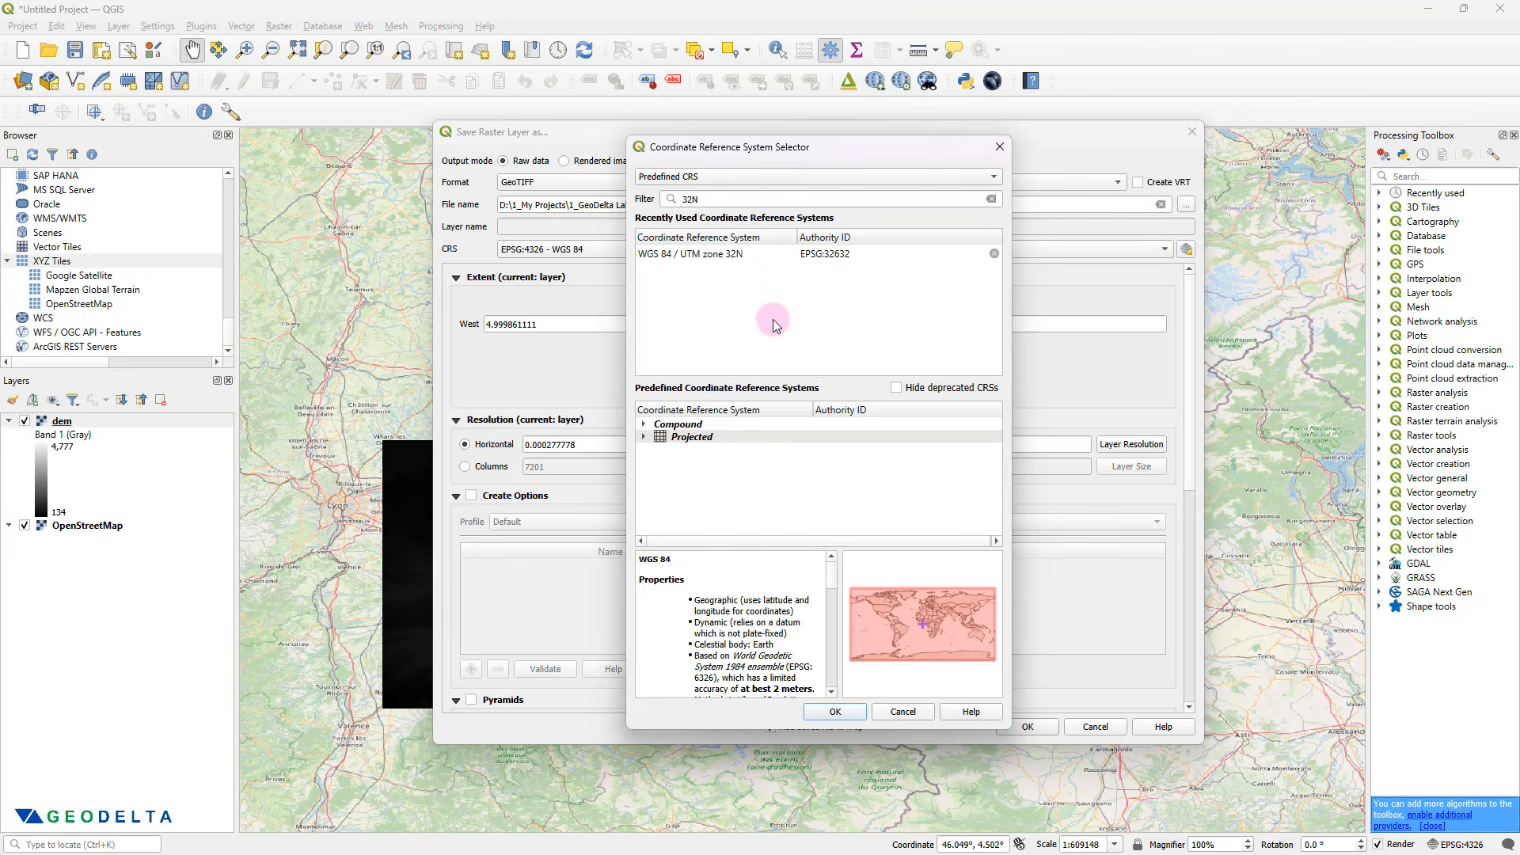
click(719, 254)
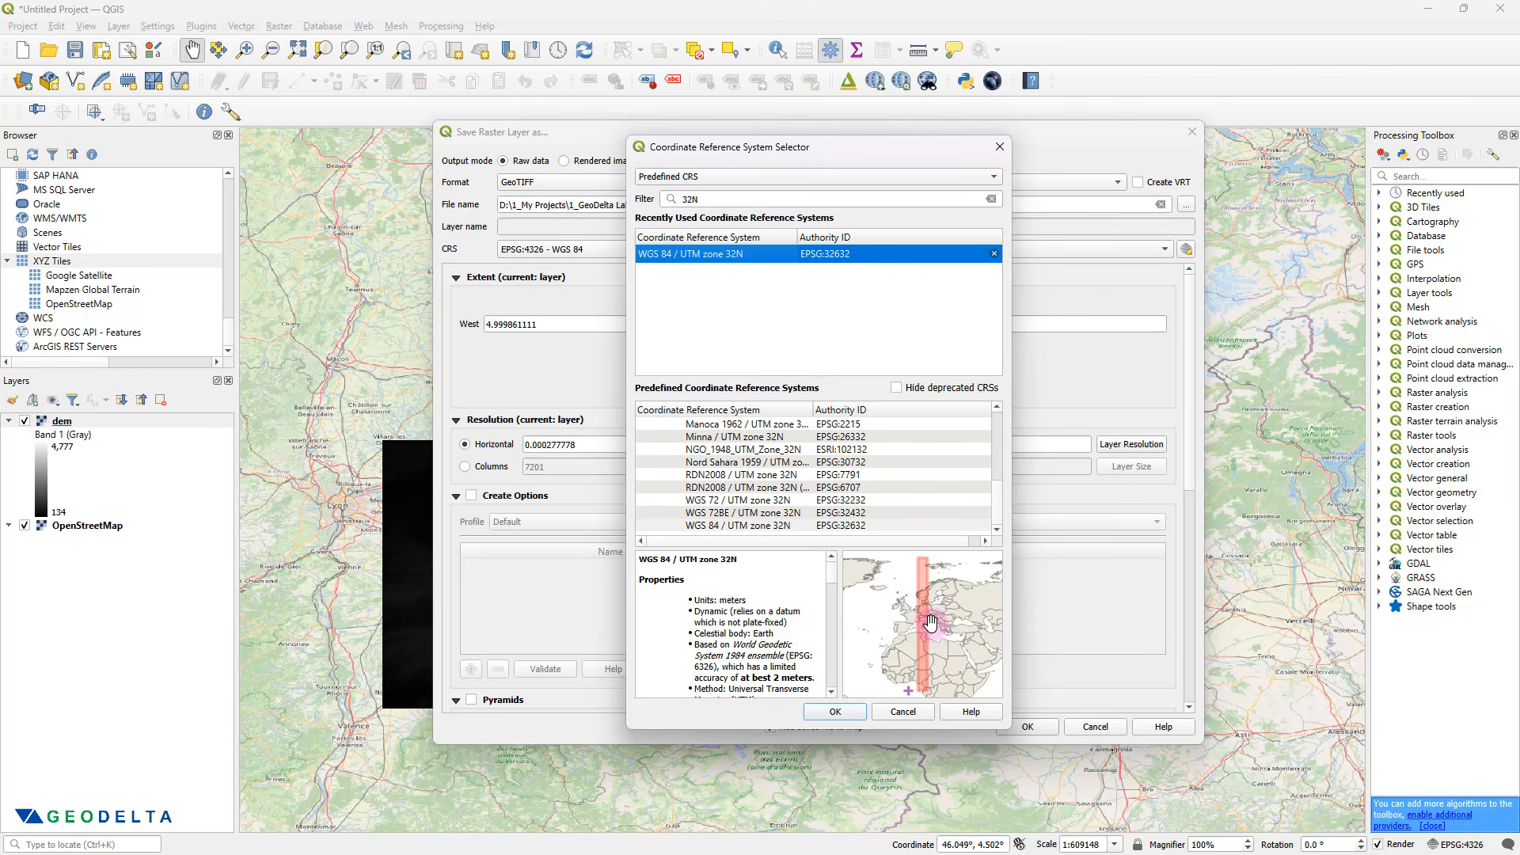
scroll(930, 623, up, 3)
scroll(927, 643, up, 3)
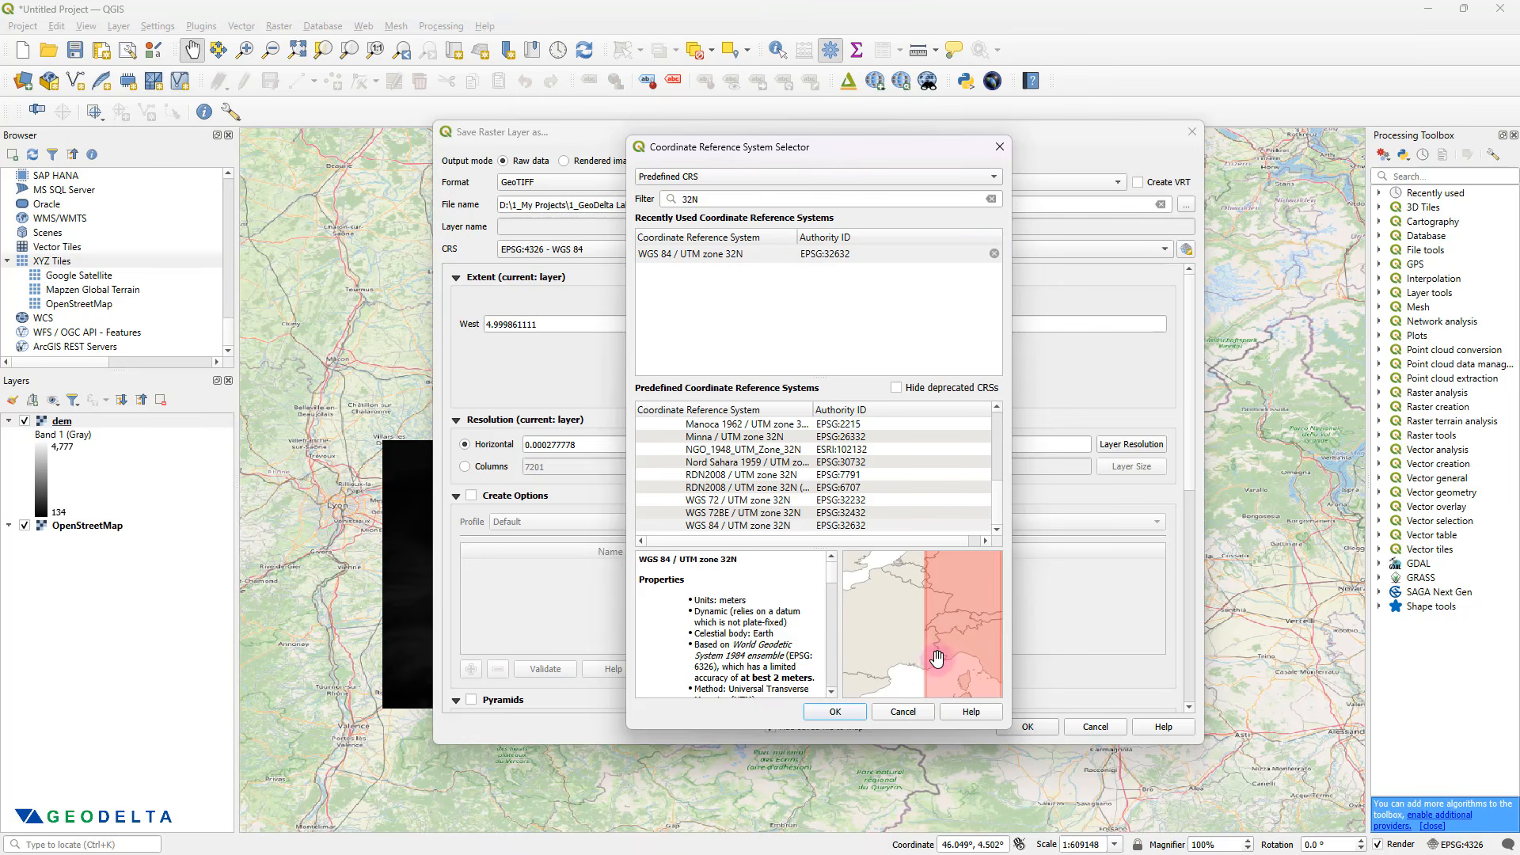
scroll(933, 653, down, 3)
scroll(942, 646, down, 3)
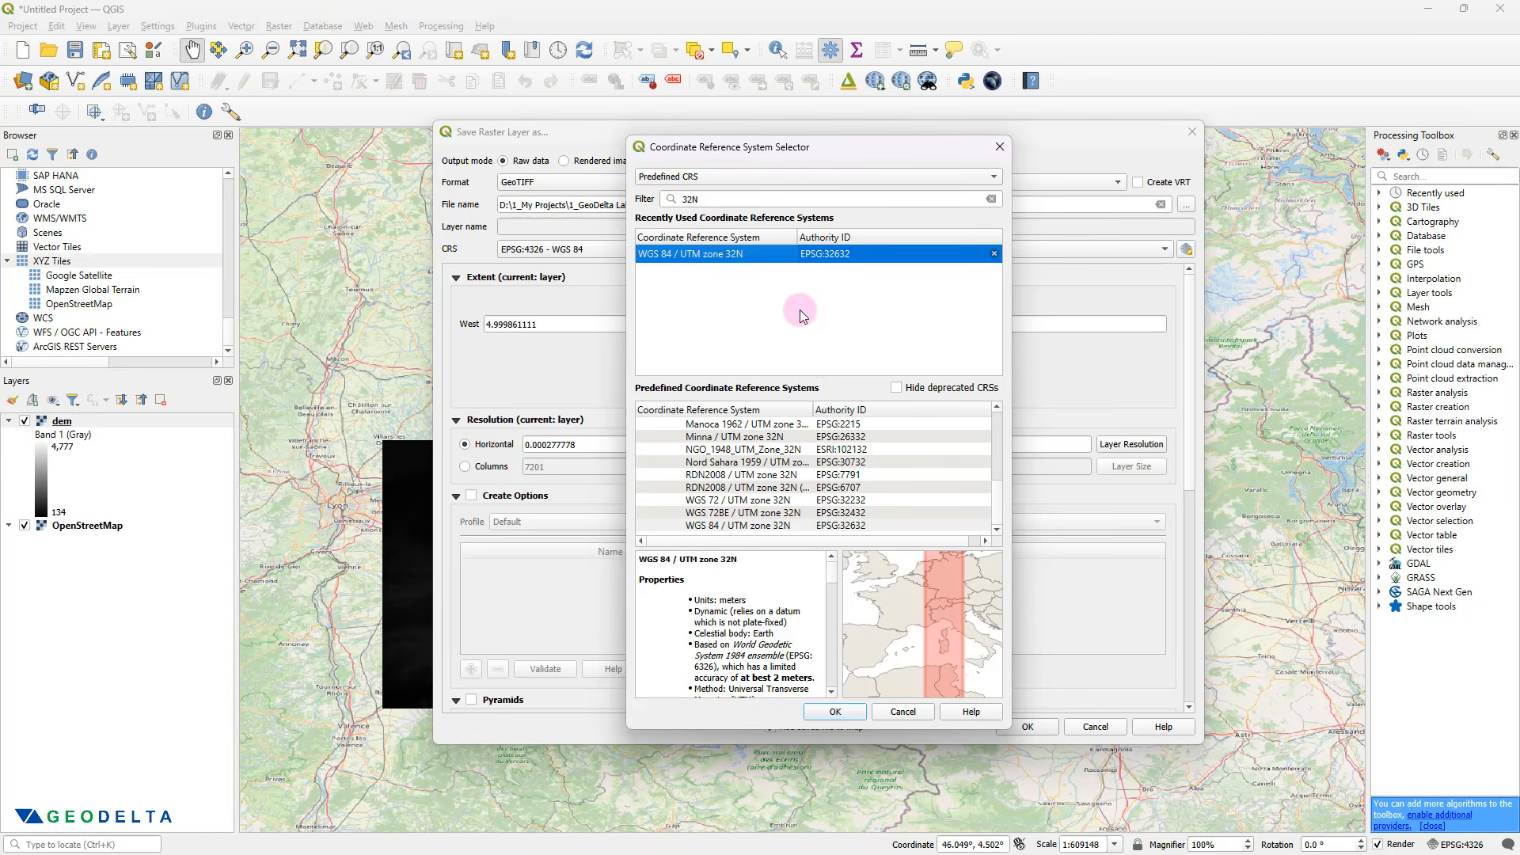
click(835, 712)
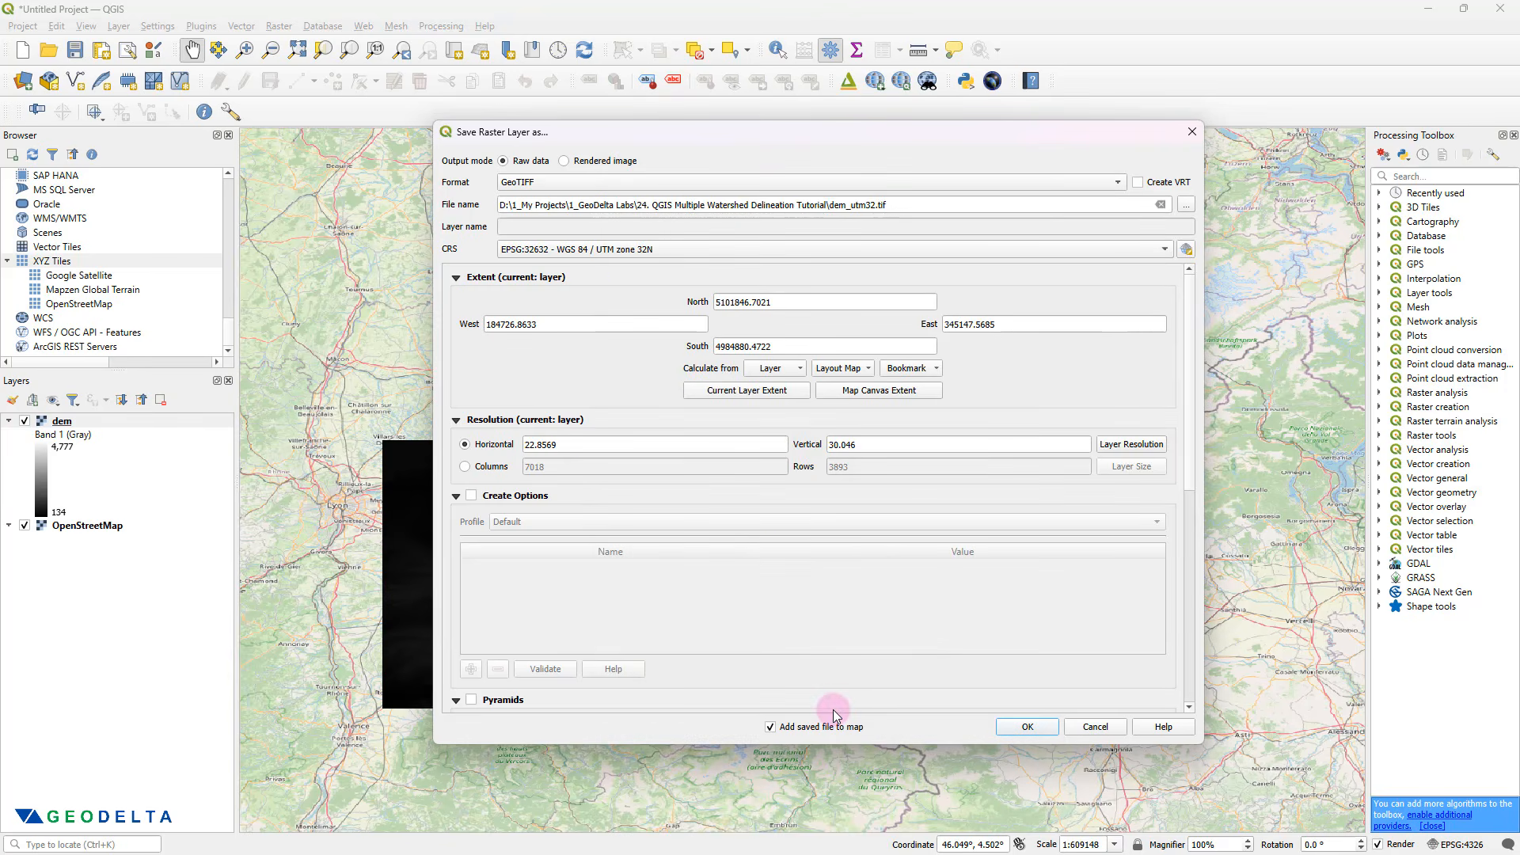
click(1030, 727)
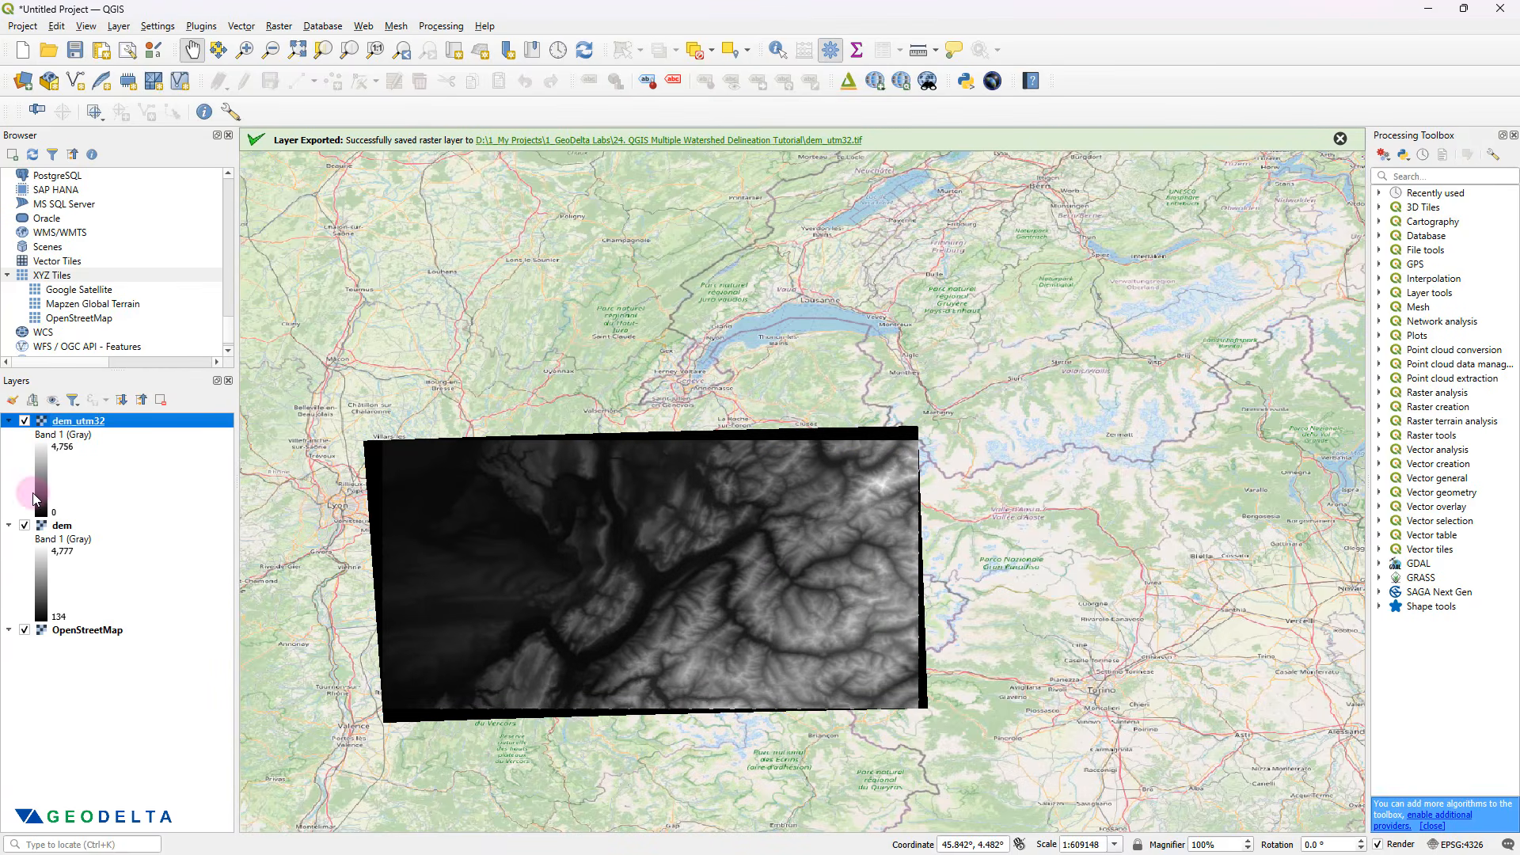
- Remove the original dem layer from the project
click(64, 527)
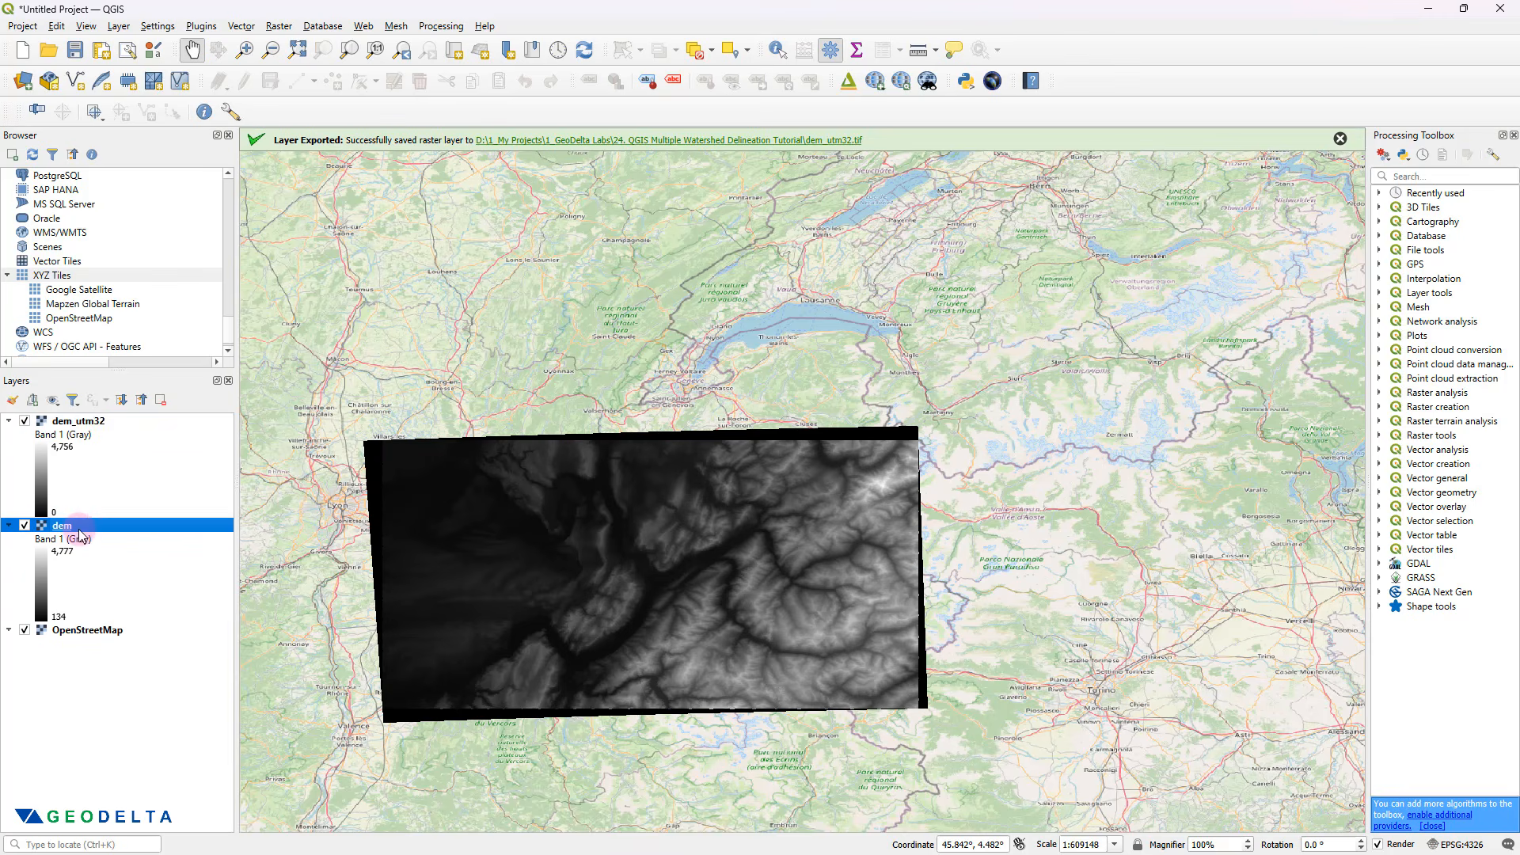
right_click(79, 528)
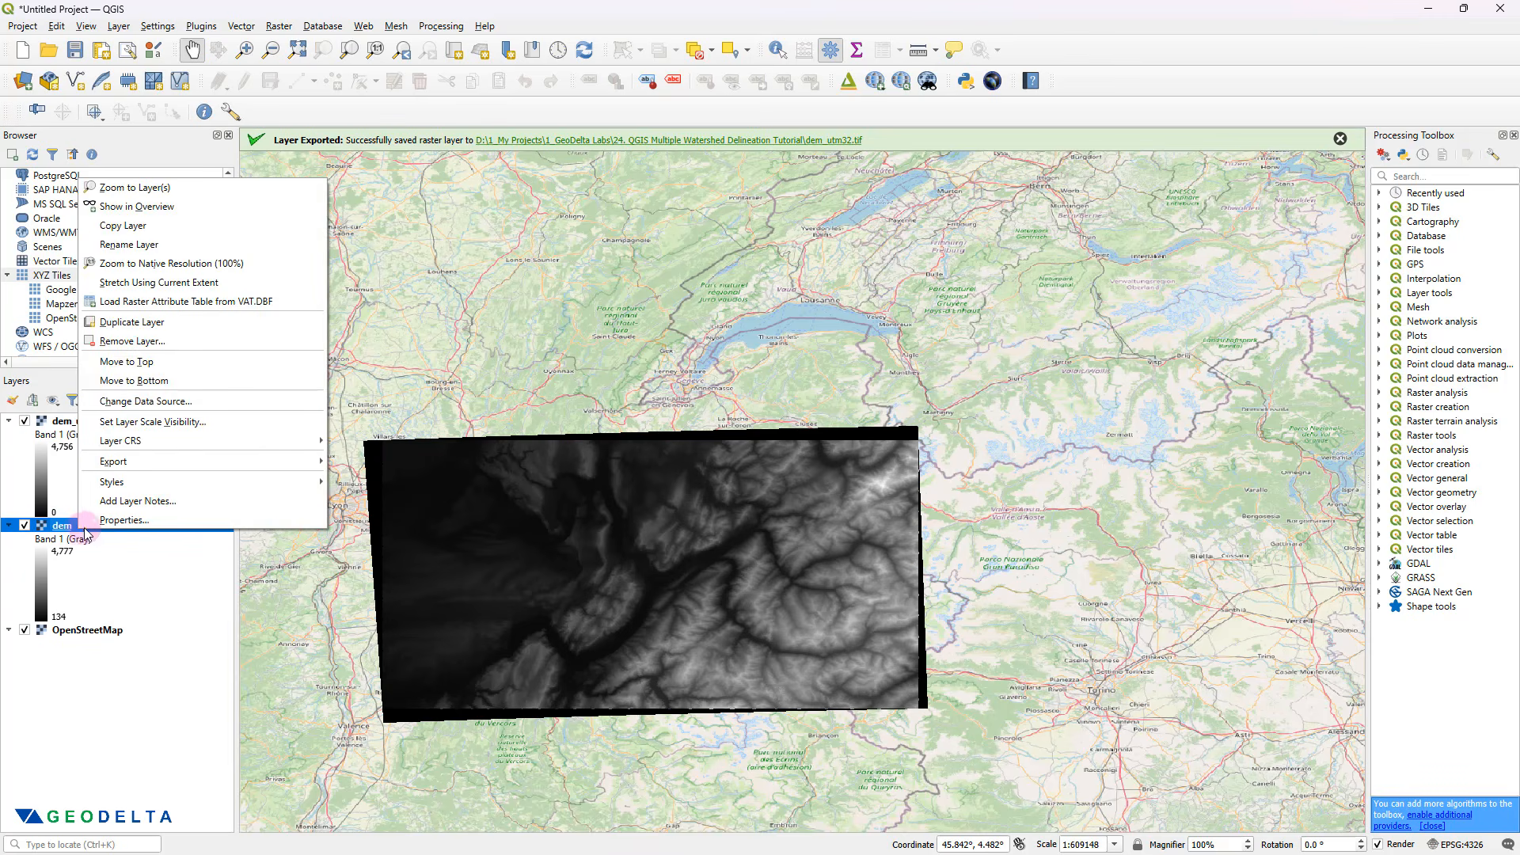
click(190, 349)
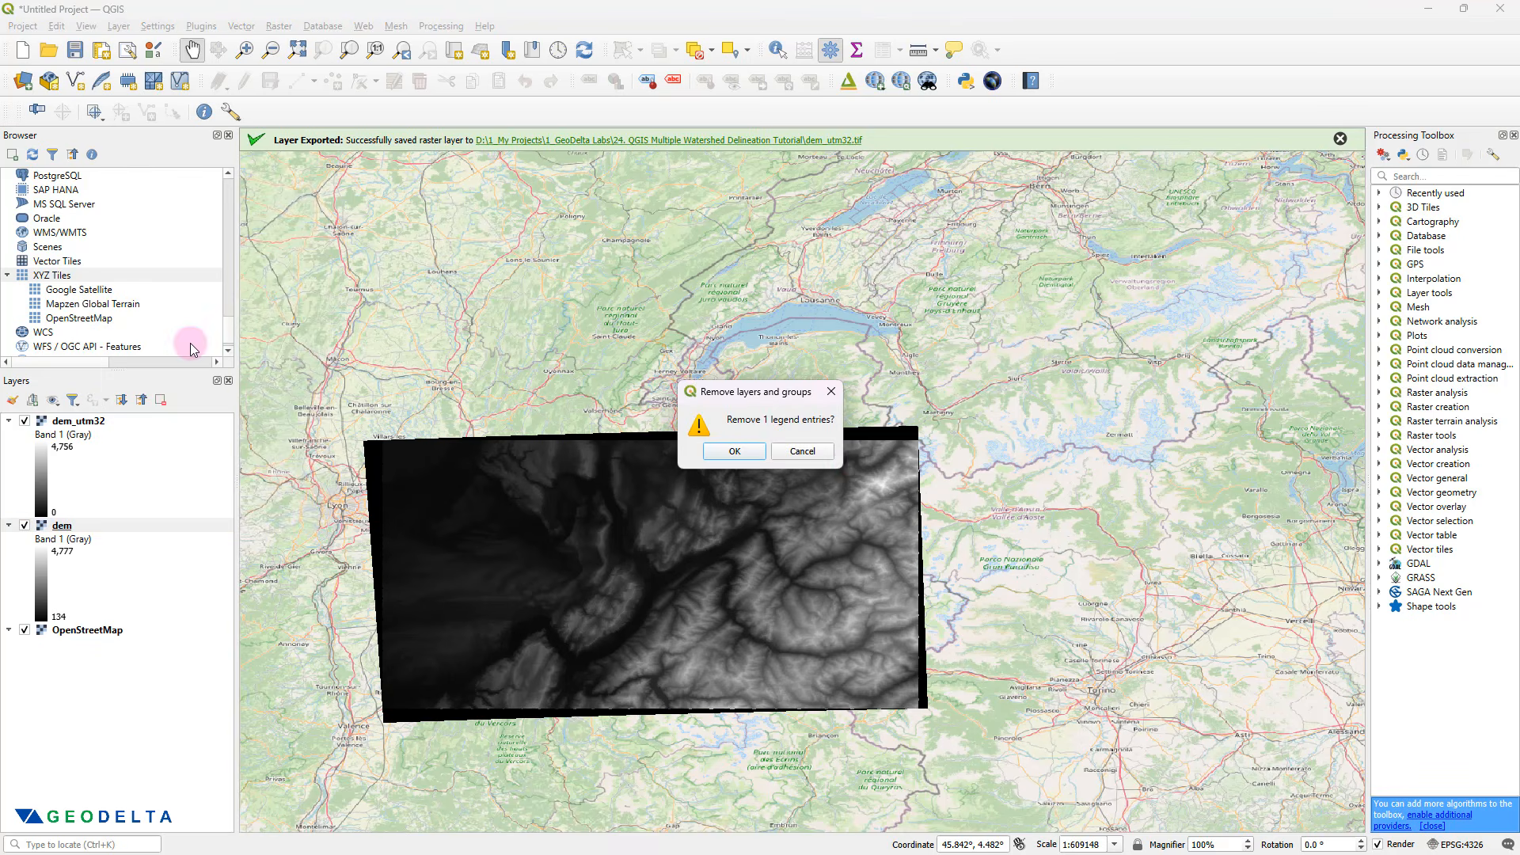
click(748, 453)
drag(1000, 686, 1057, 614)
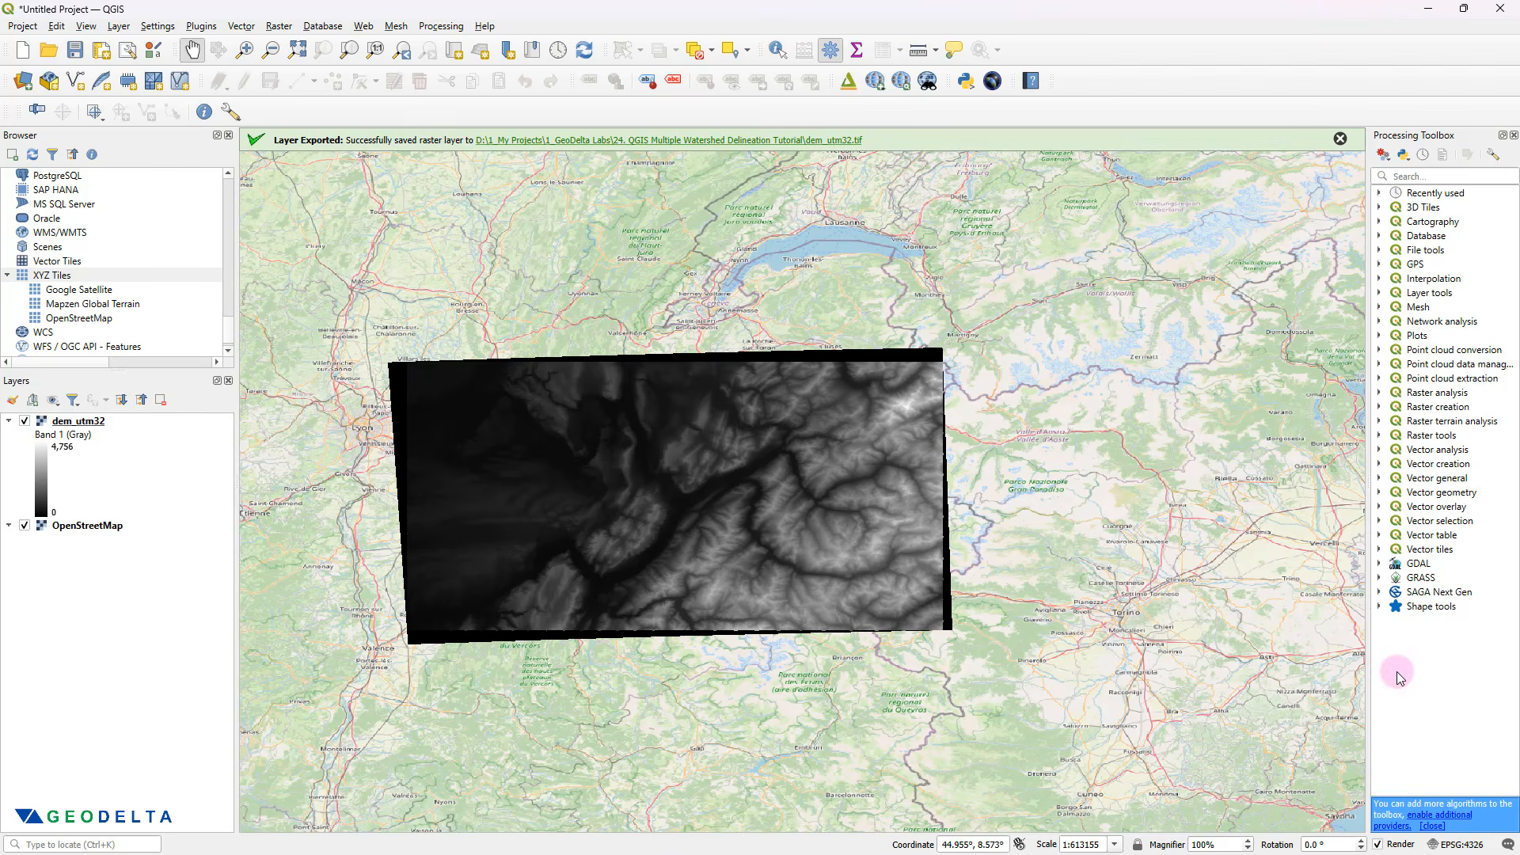
- Set the project's coordinate reference system to WGS 84 / UTM zone 32N (EPSG:32632)
click(1465, 845)
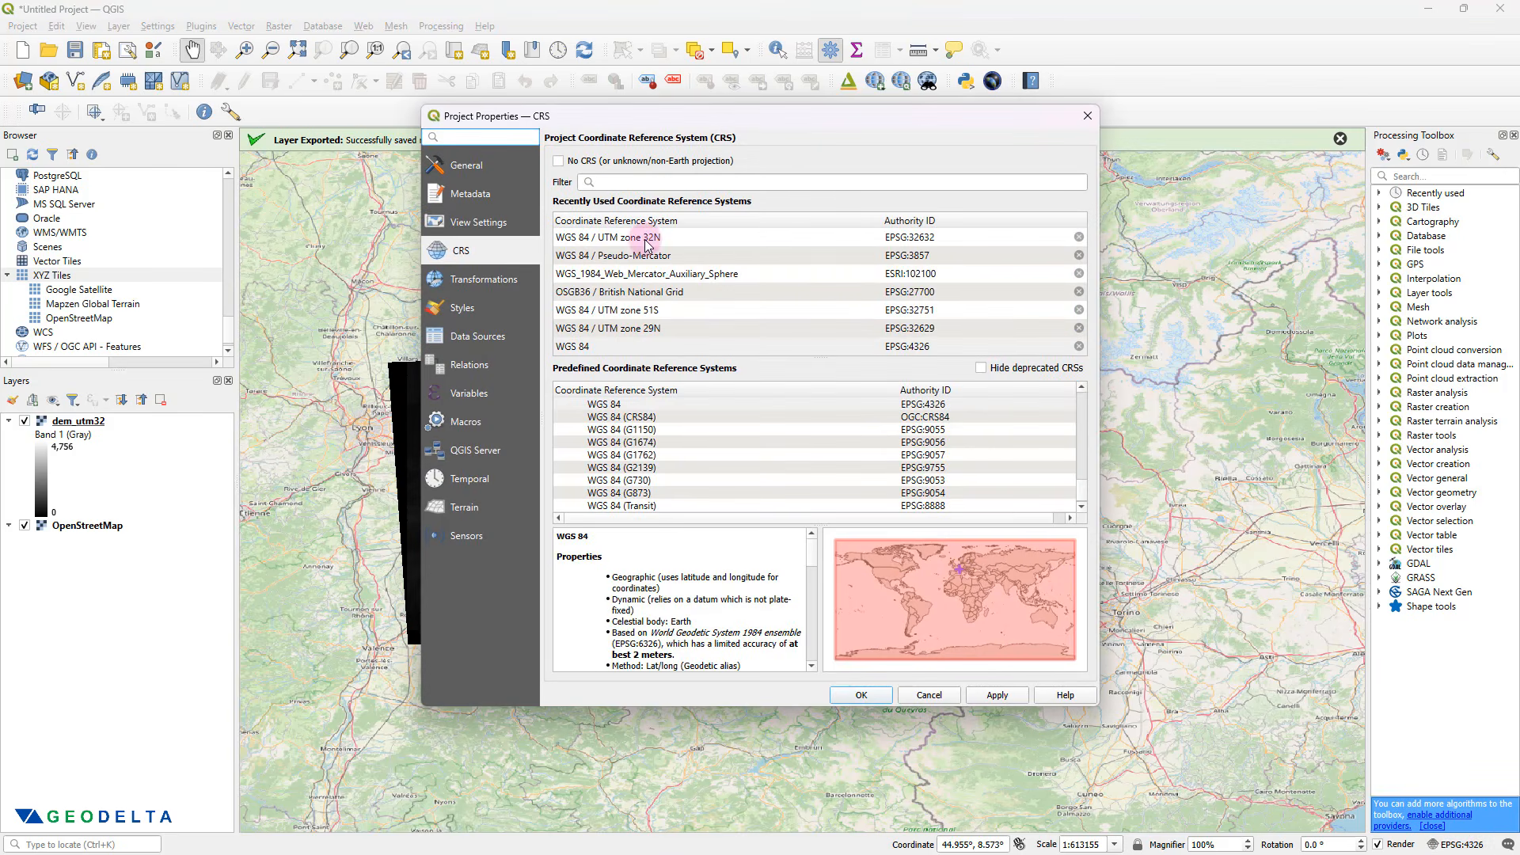
click(611, 240)
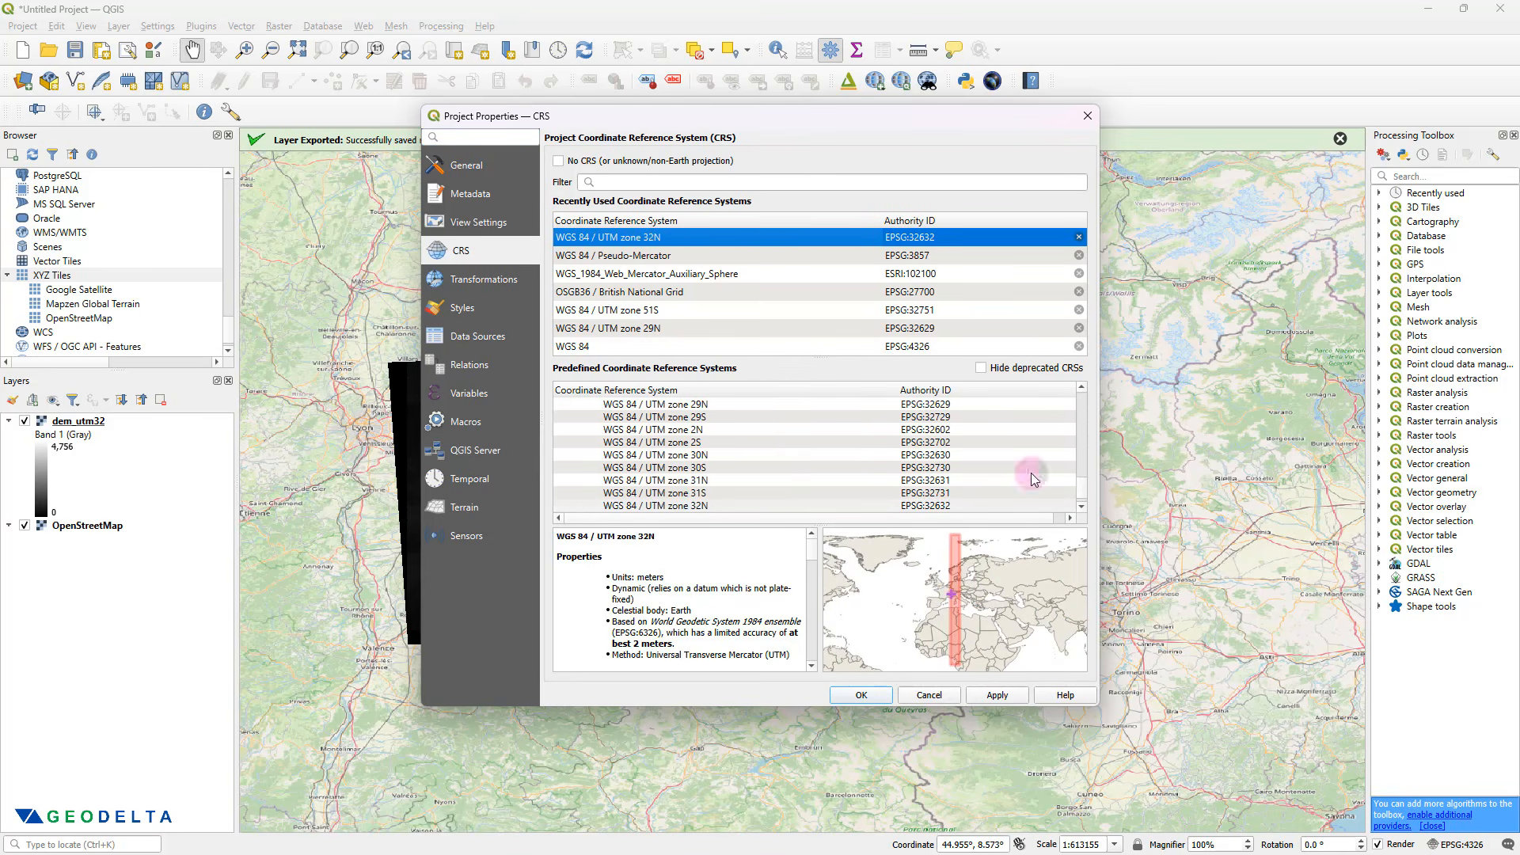
click(998, 695)
click(883, 695)
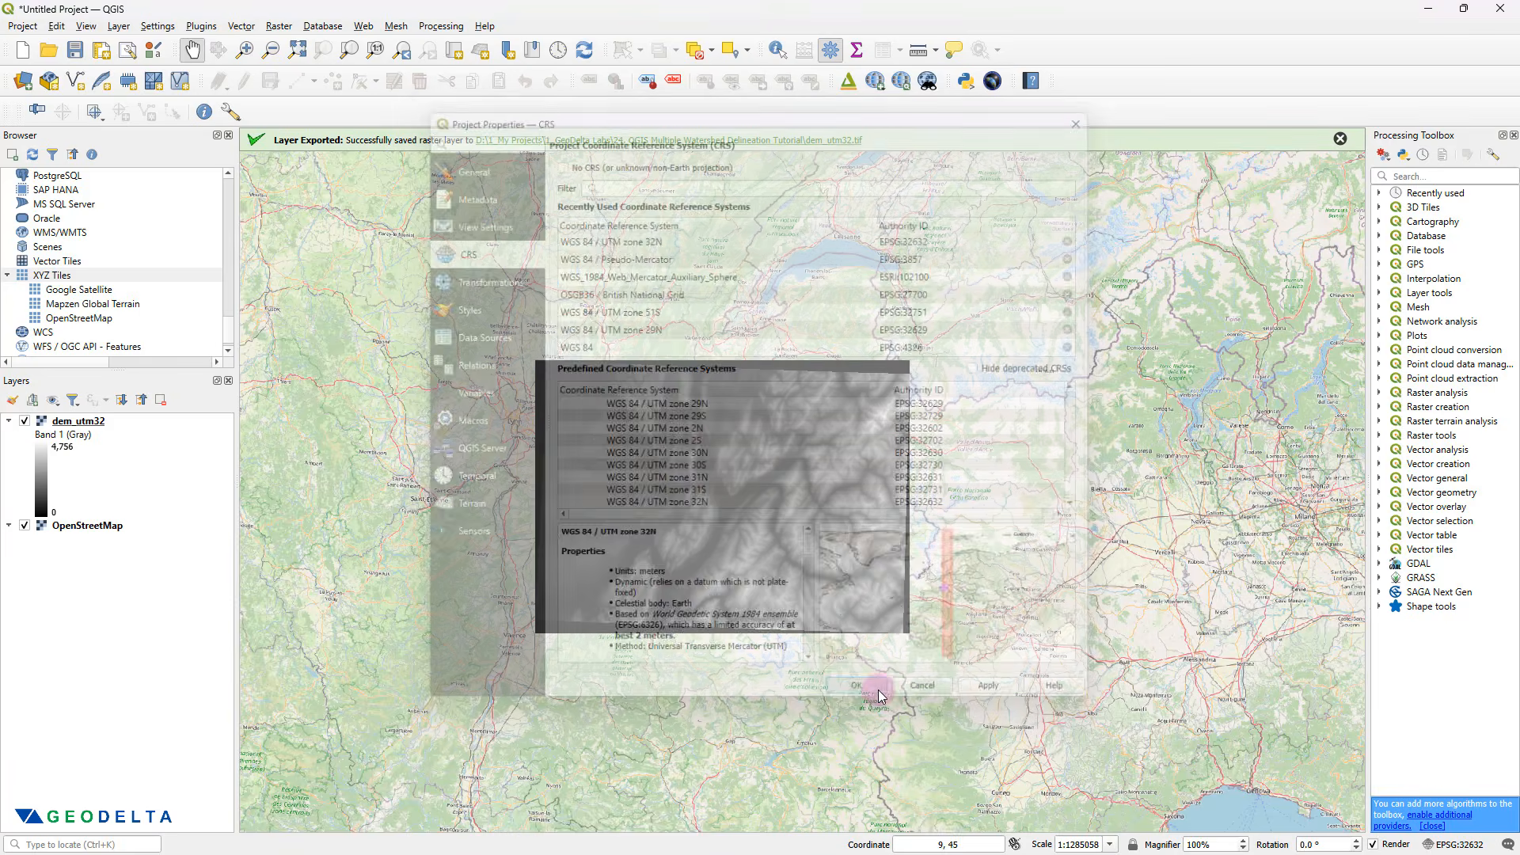
scroll(815, 522, up, 1)
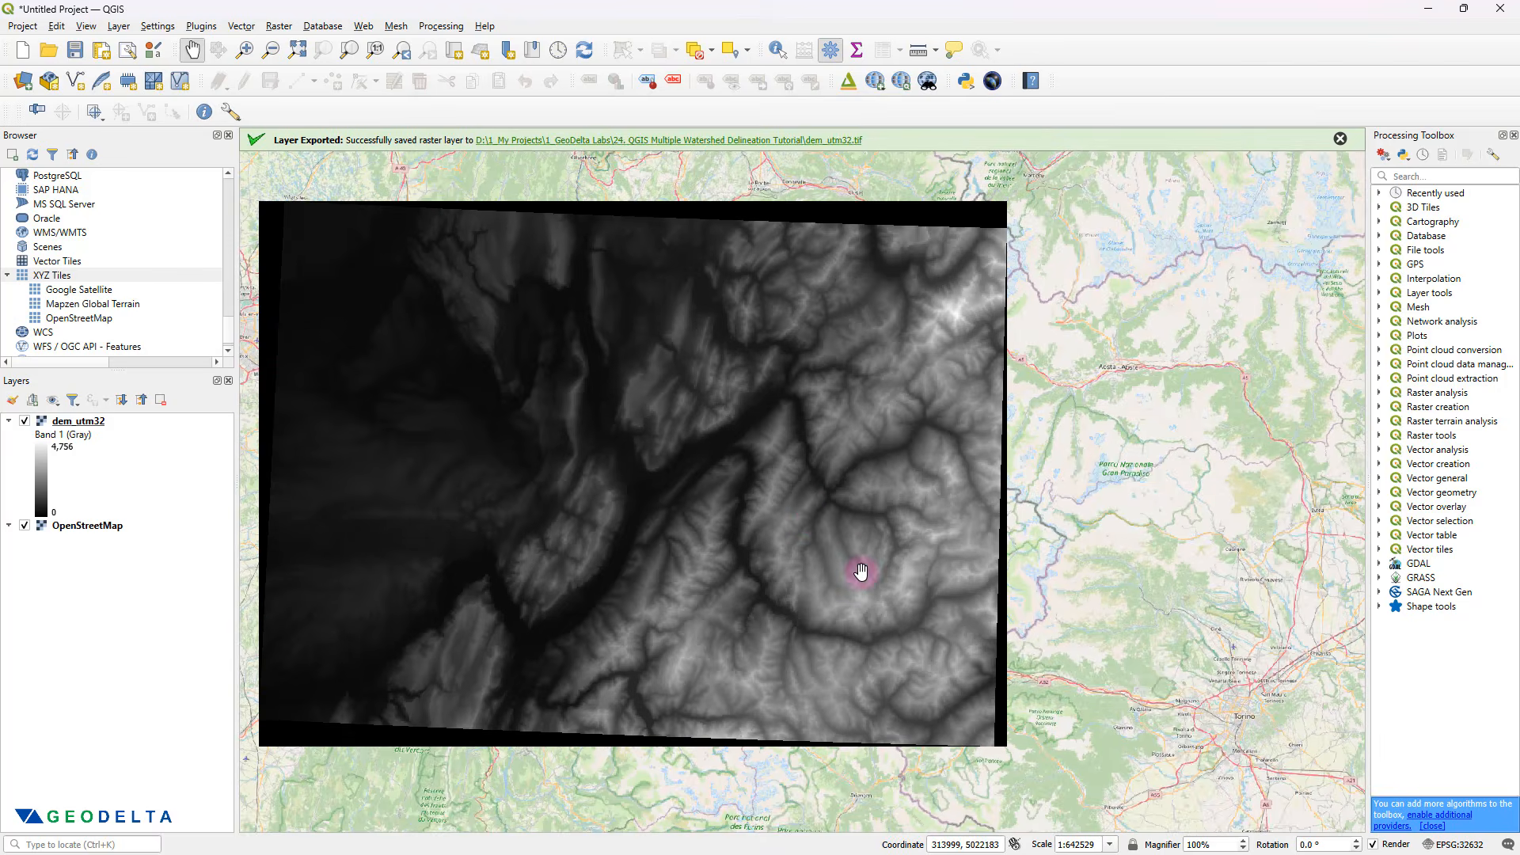
scroll(871, 570, up, 1)
scroll(955, 570, down, 1)
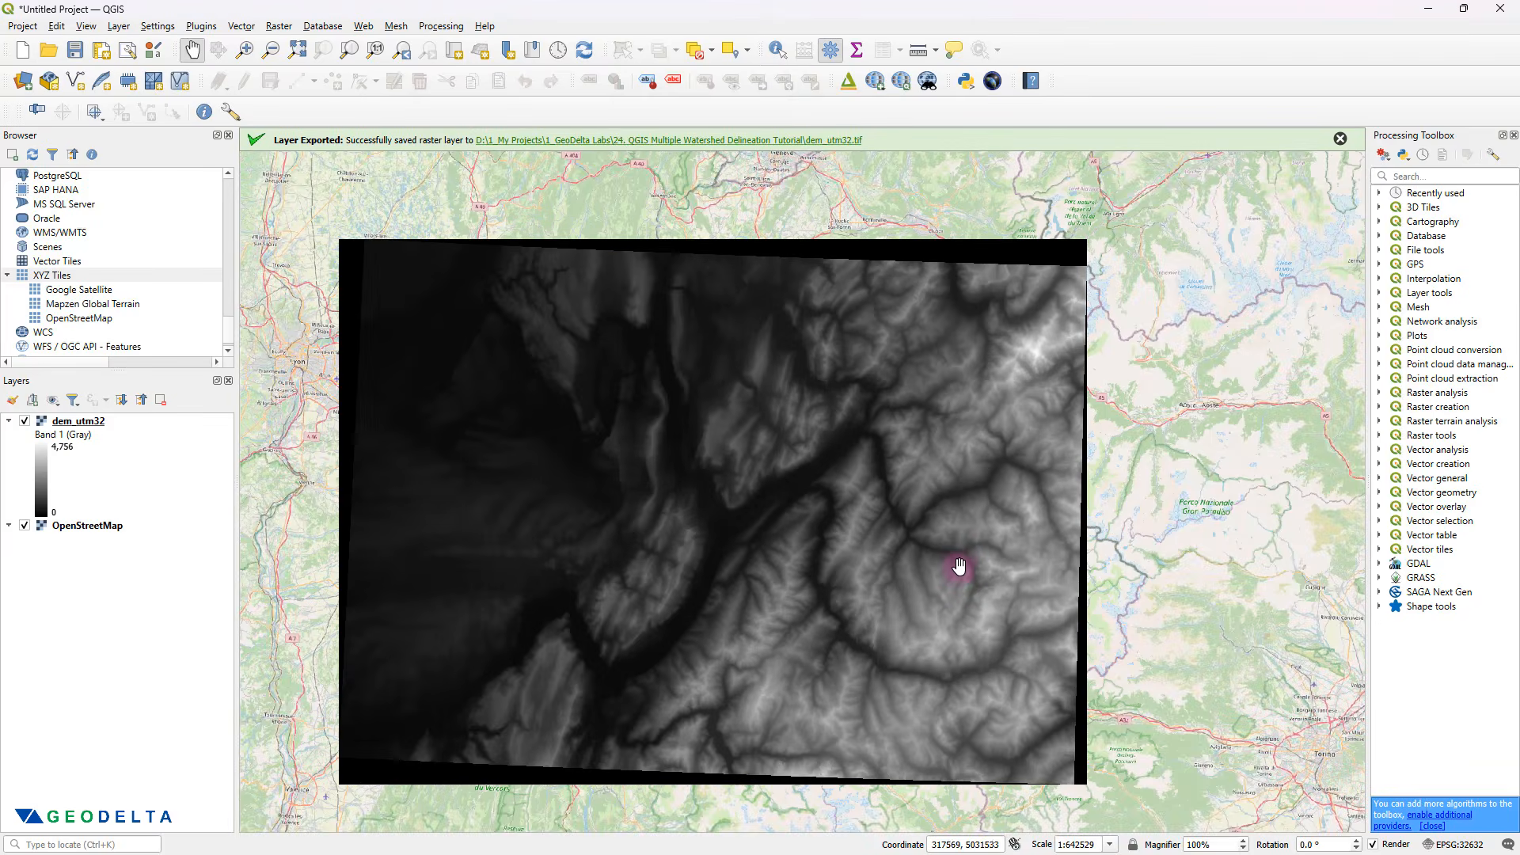
scroll(961, 546, up, 1)
drag(987, 530, 927, 667)
drag(1056, 575, 986, 615)
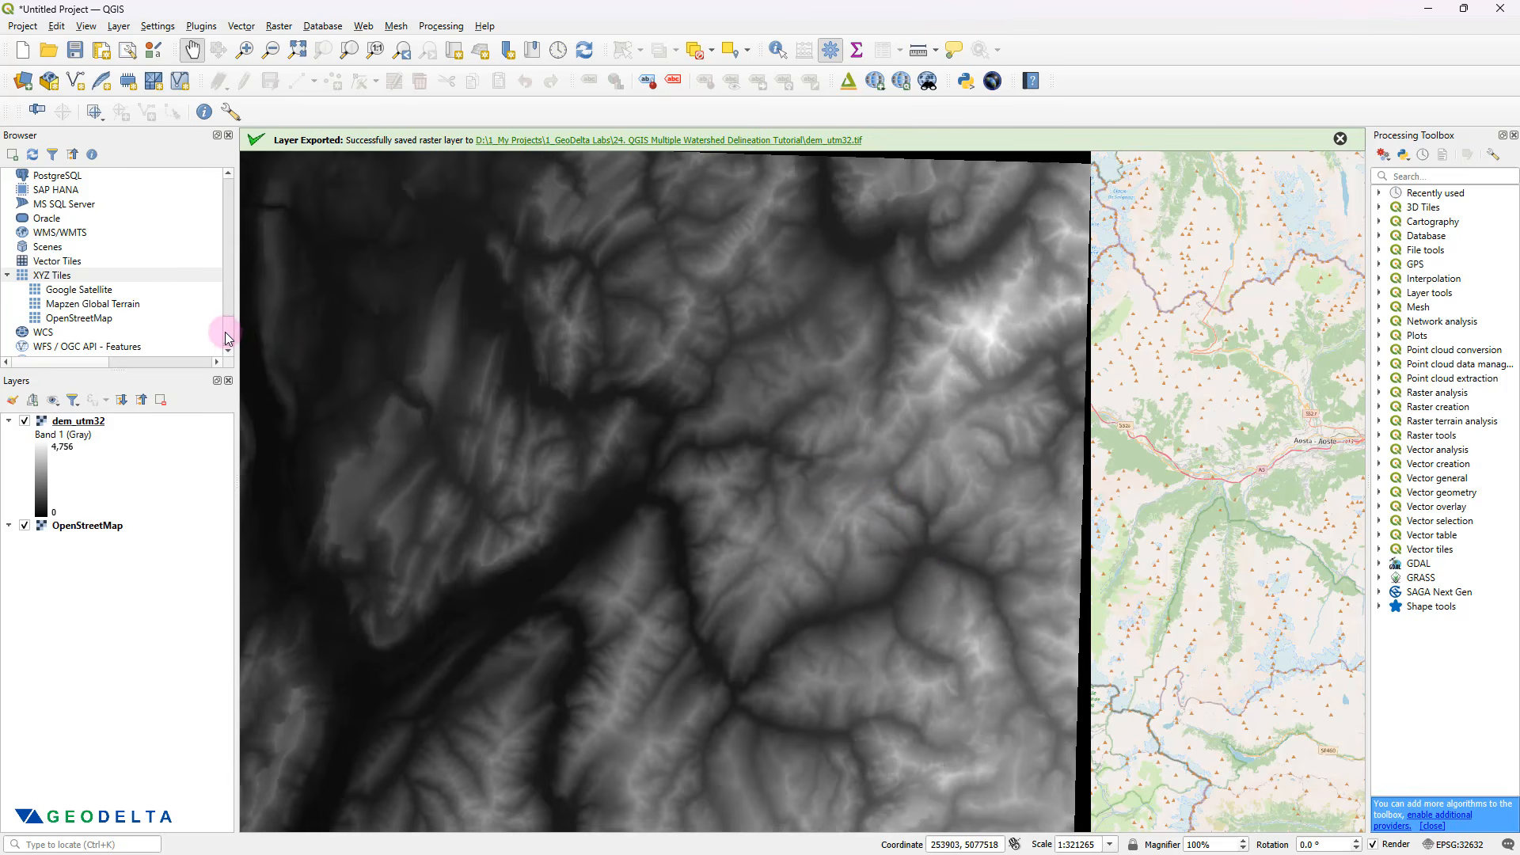
- Start a new shapefile in the 24. QGIS Multiple Watershed Delineation Tutorial folder, naming it domain.shp with Polygon geometry
drag(225, 332, 224, 227)
right_click(136, 290)
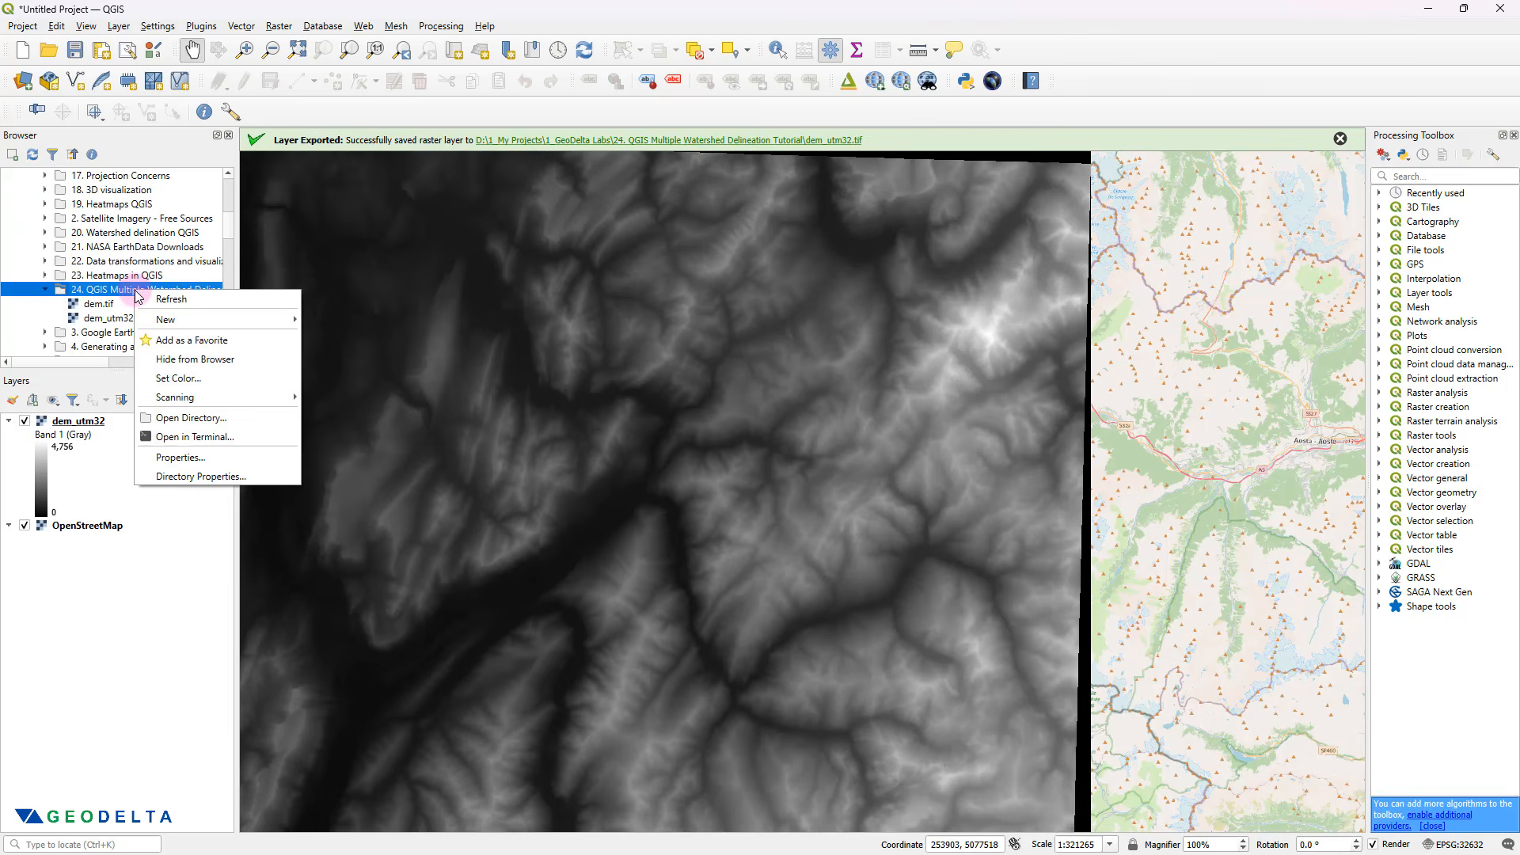
click(127, 293)
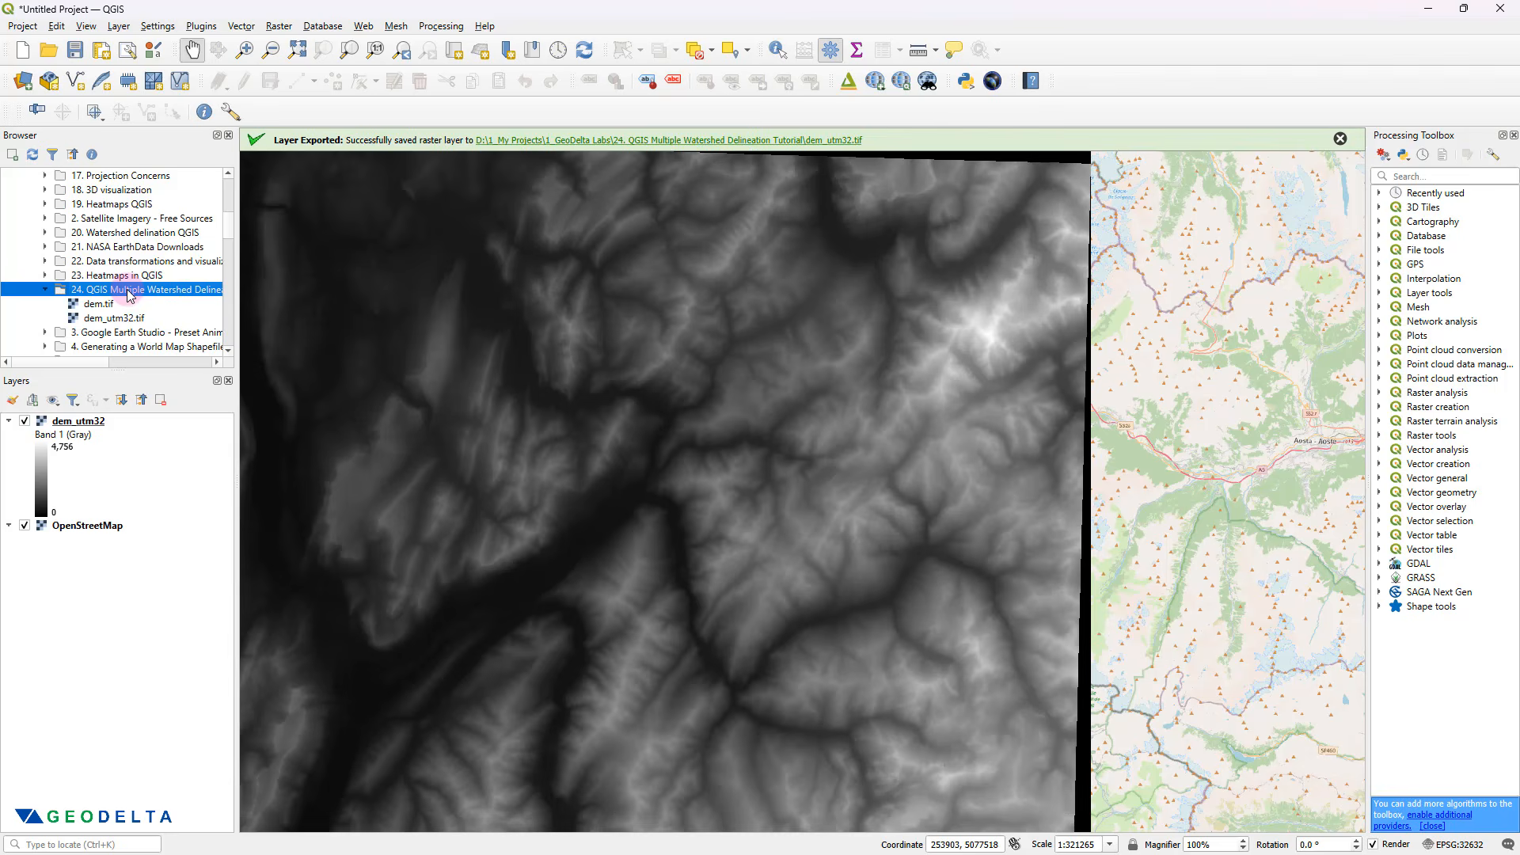
right_click(129, 295)
mouse_move(220, 322)
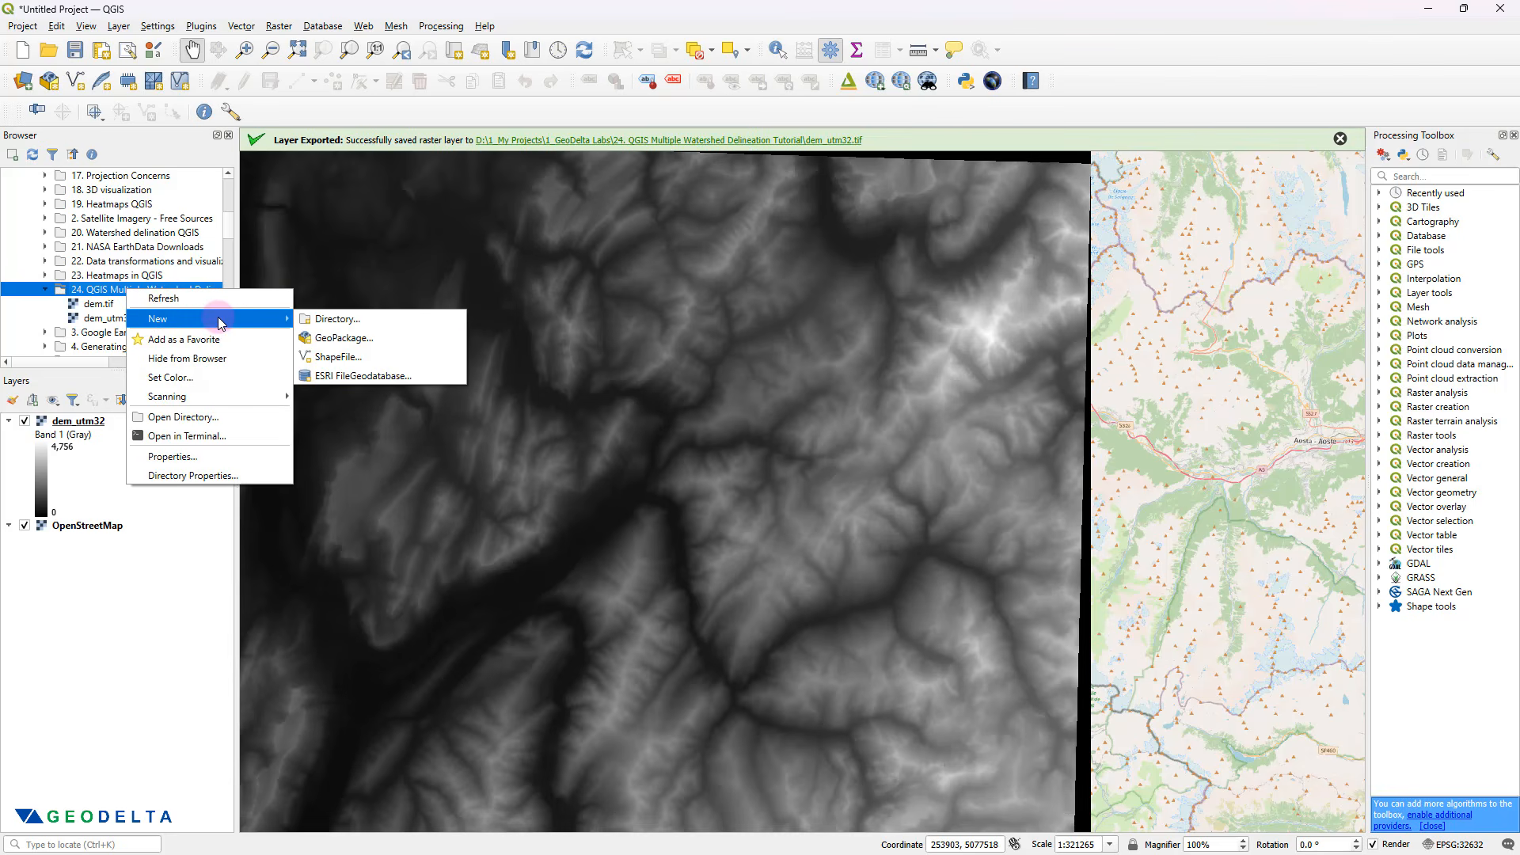
click(353, 360)
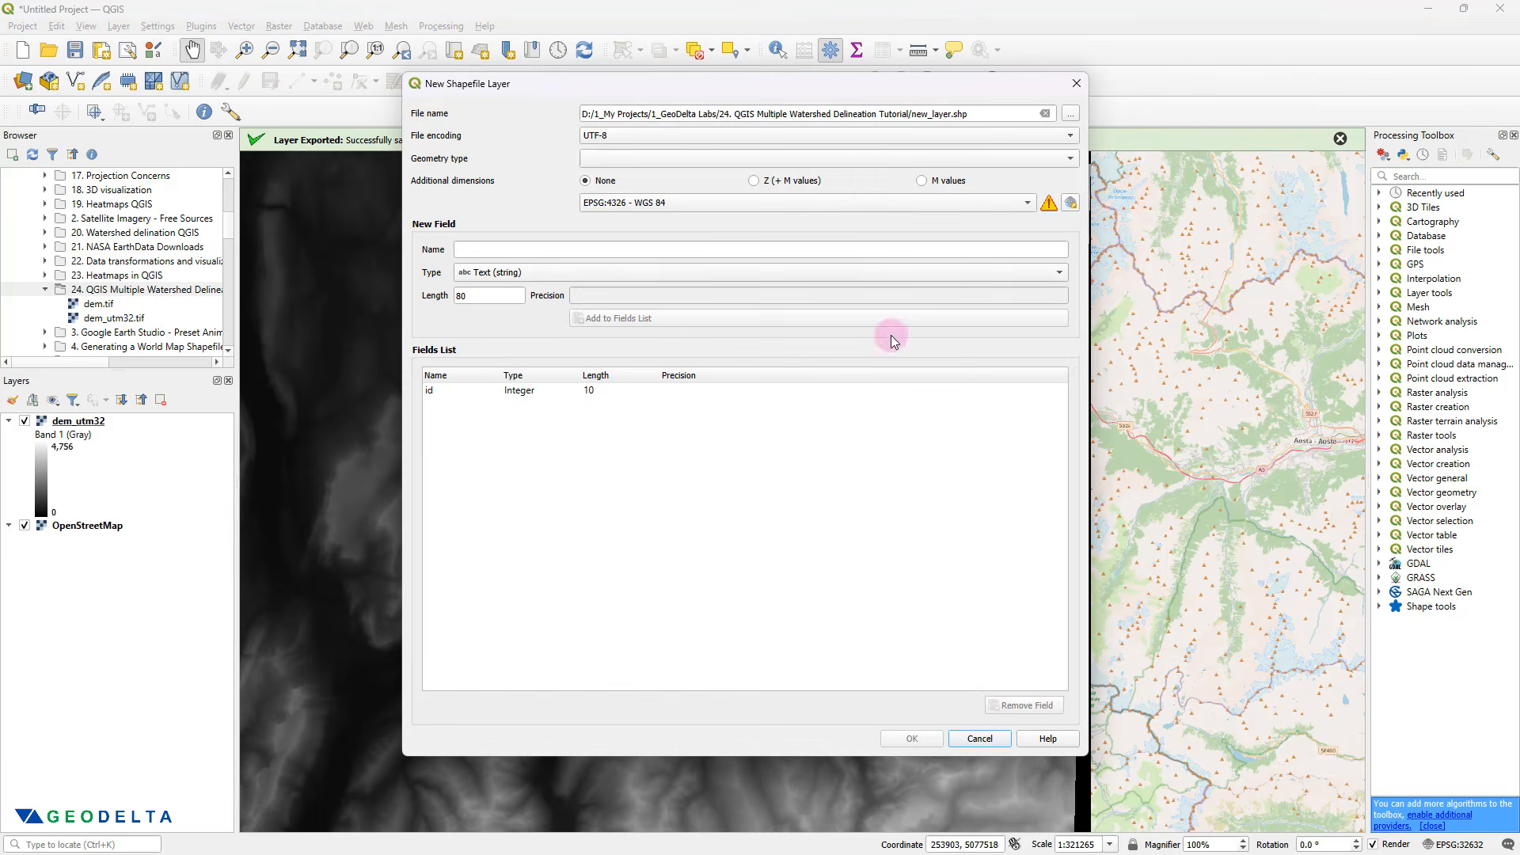
drag(876, 84, 880, 179)
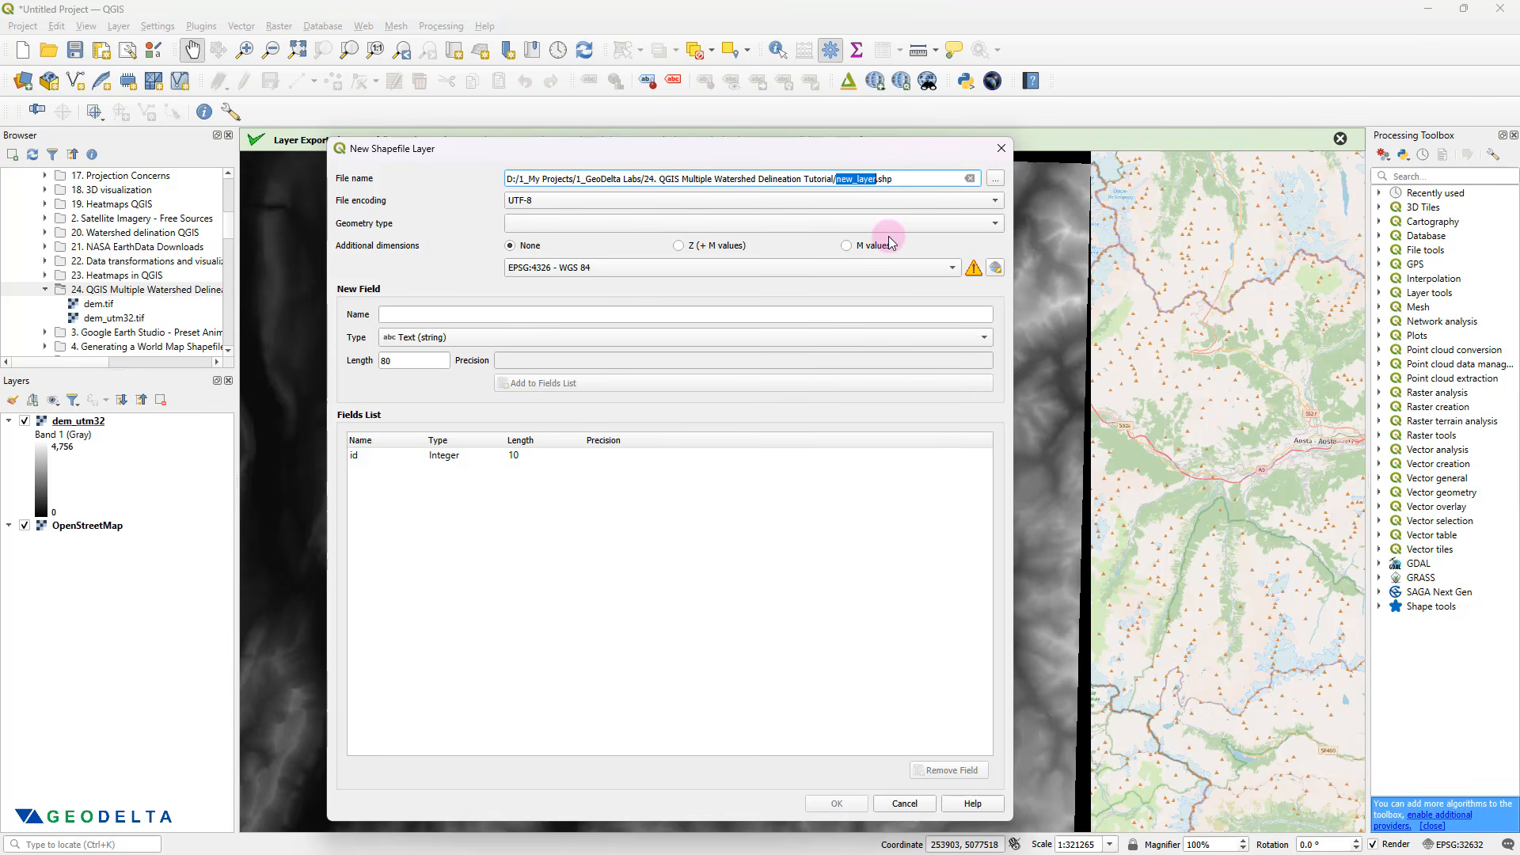
text(dem)
click(539, 231)
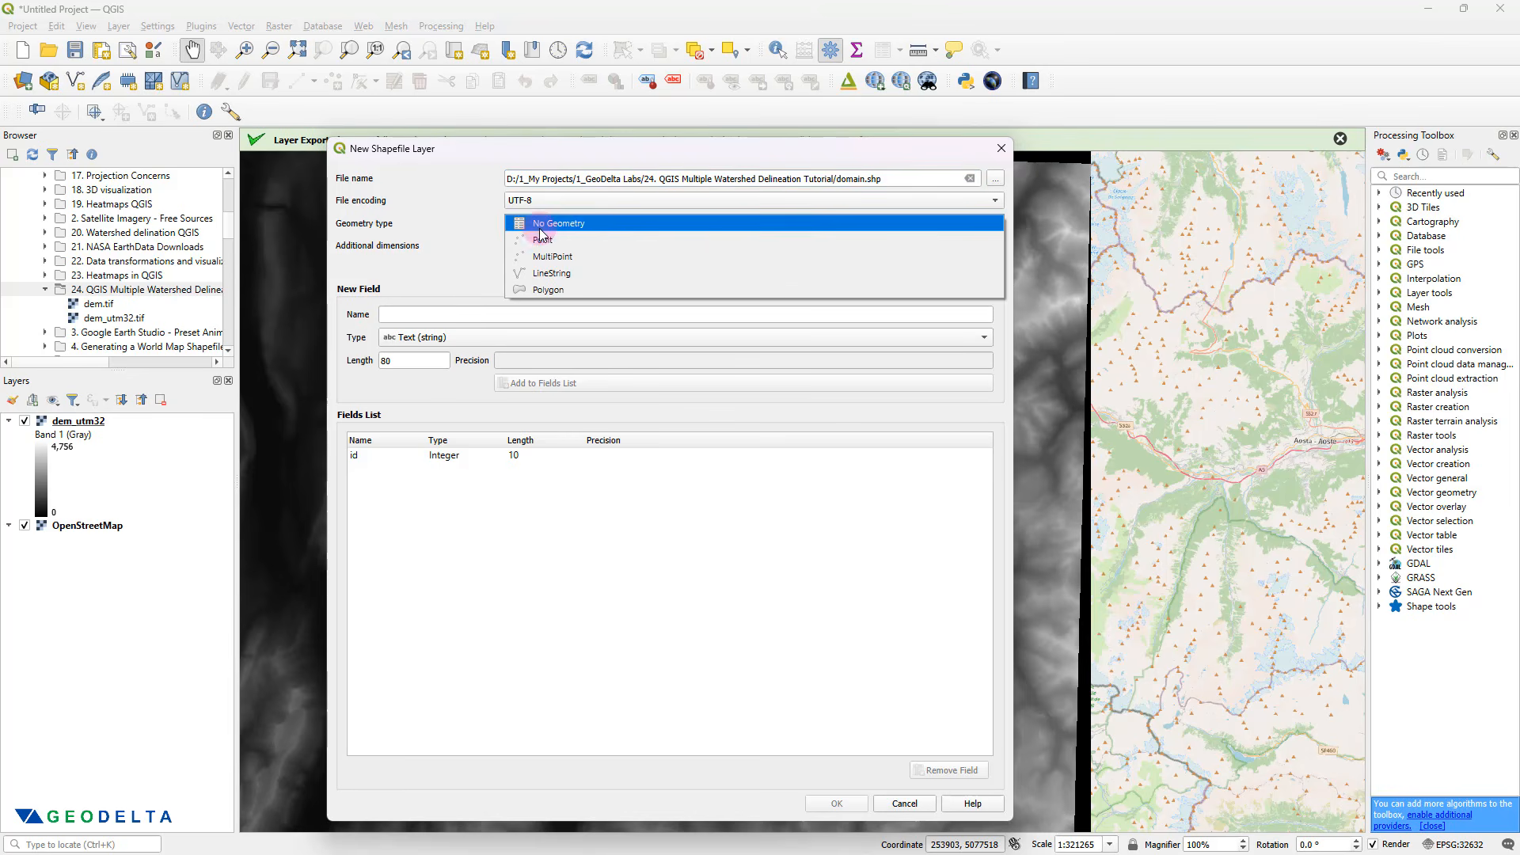
click(575, 290)
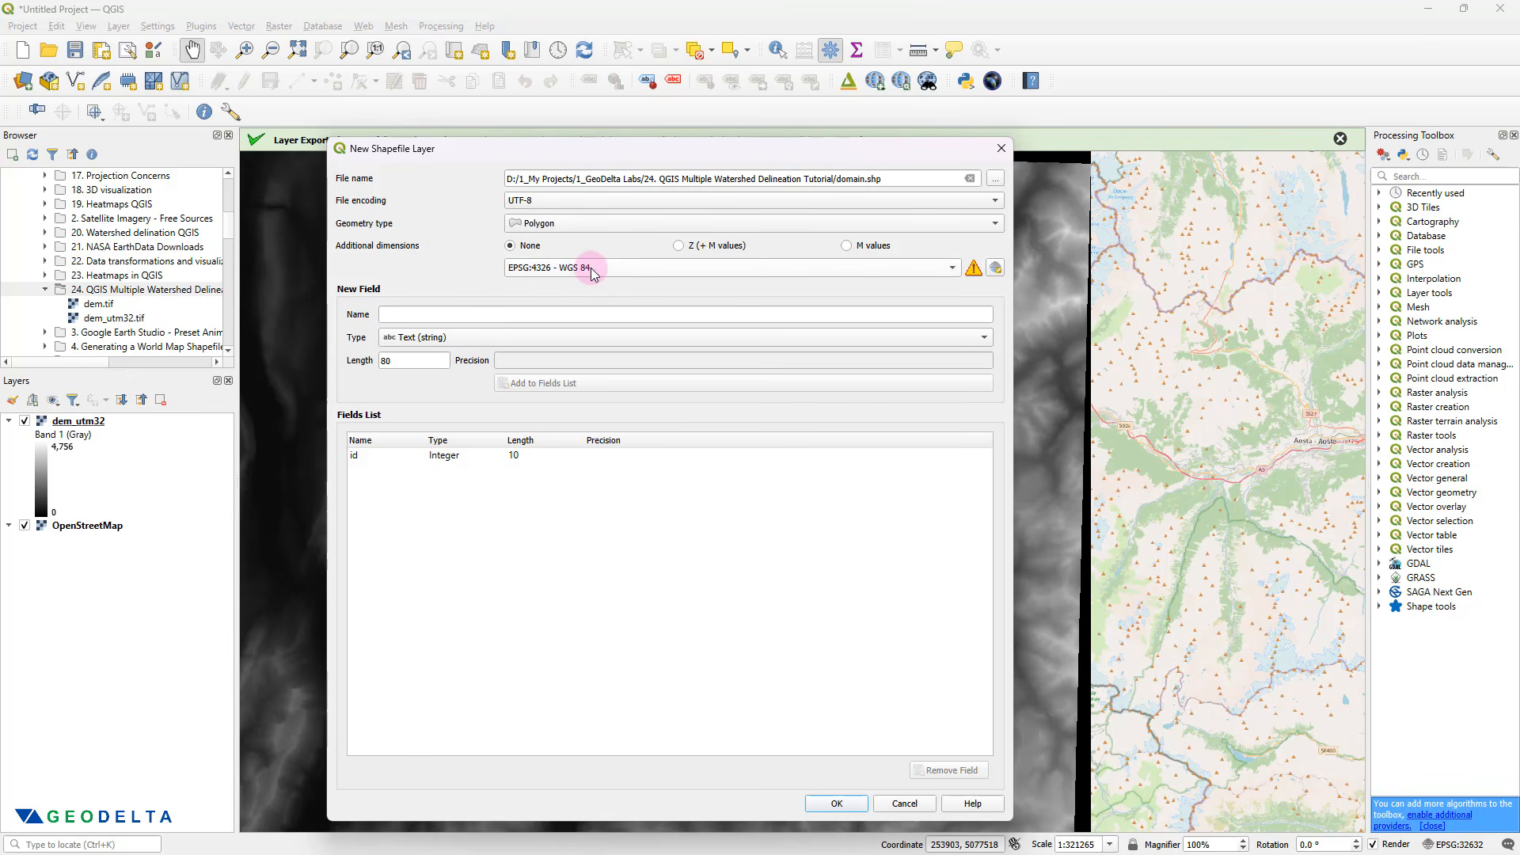
- Set the new shapefile's CRS to the project CRS, EPSG:32632 - WGS 84 / UTM zone 32N, and create it
mouse_move(583, 271)
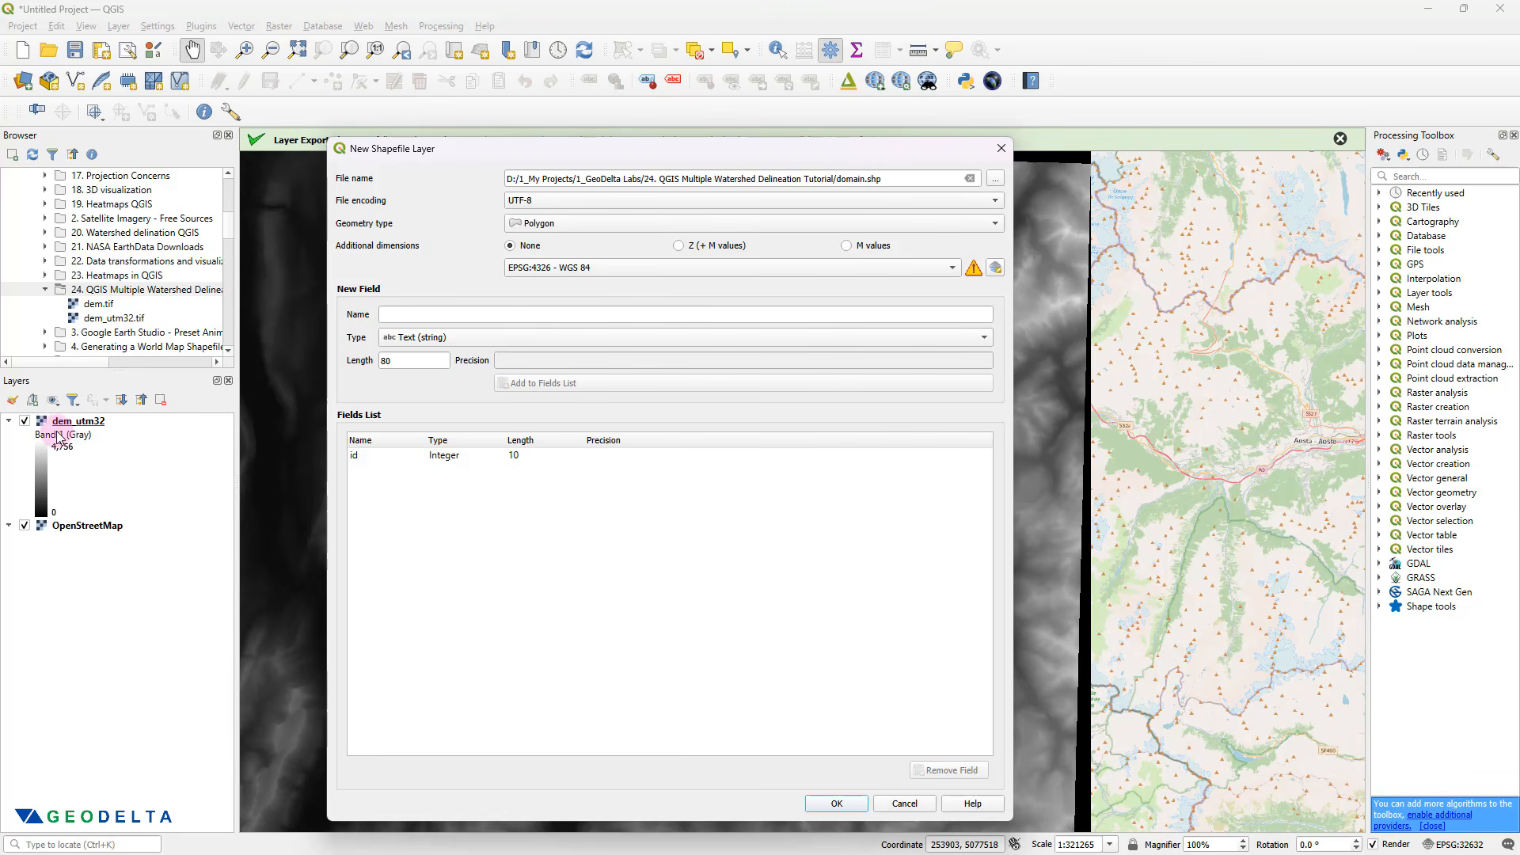
click(567, 269)
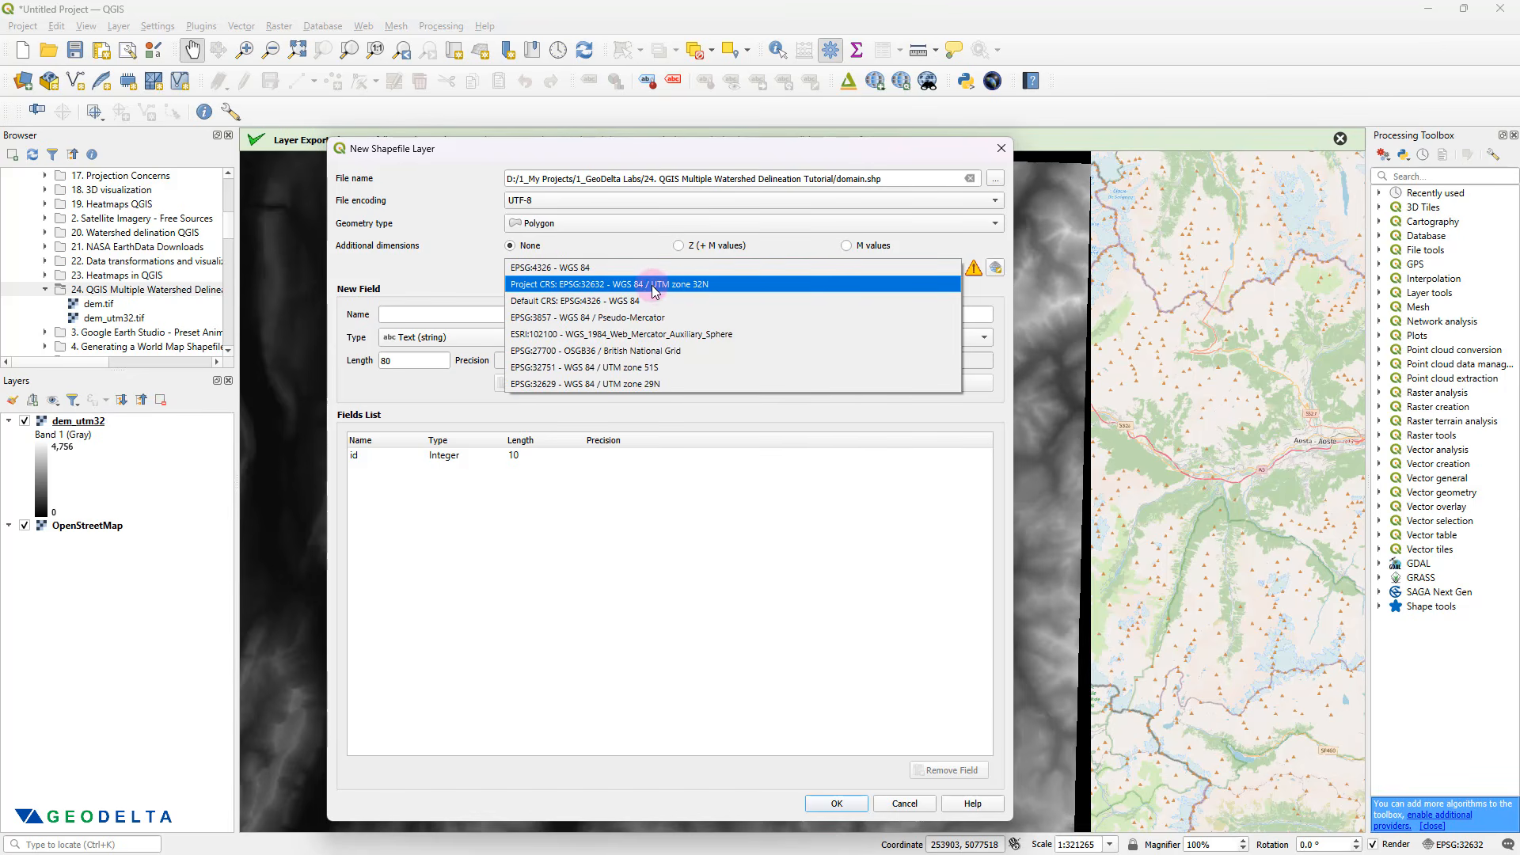
click(704, 284)
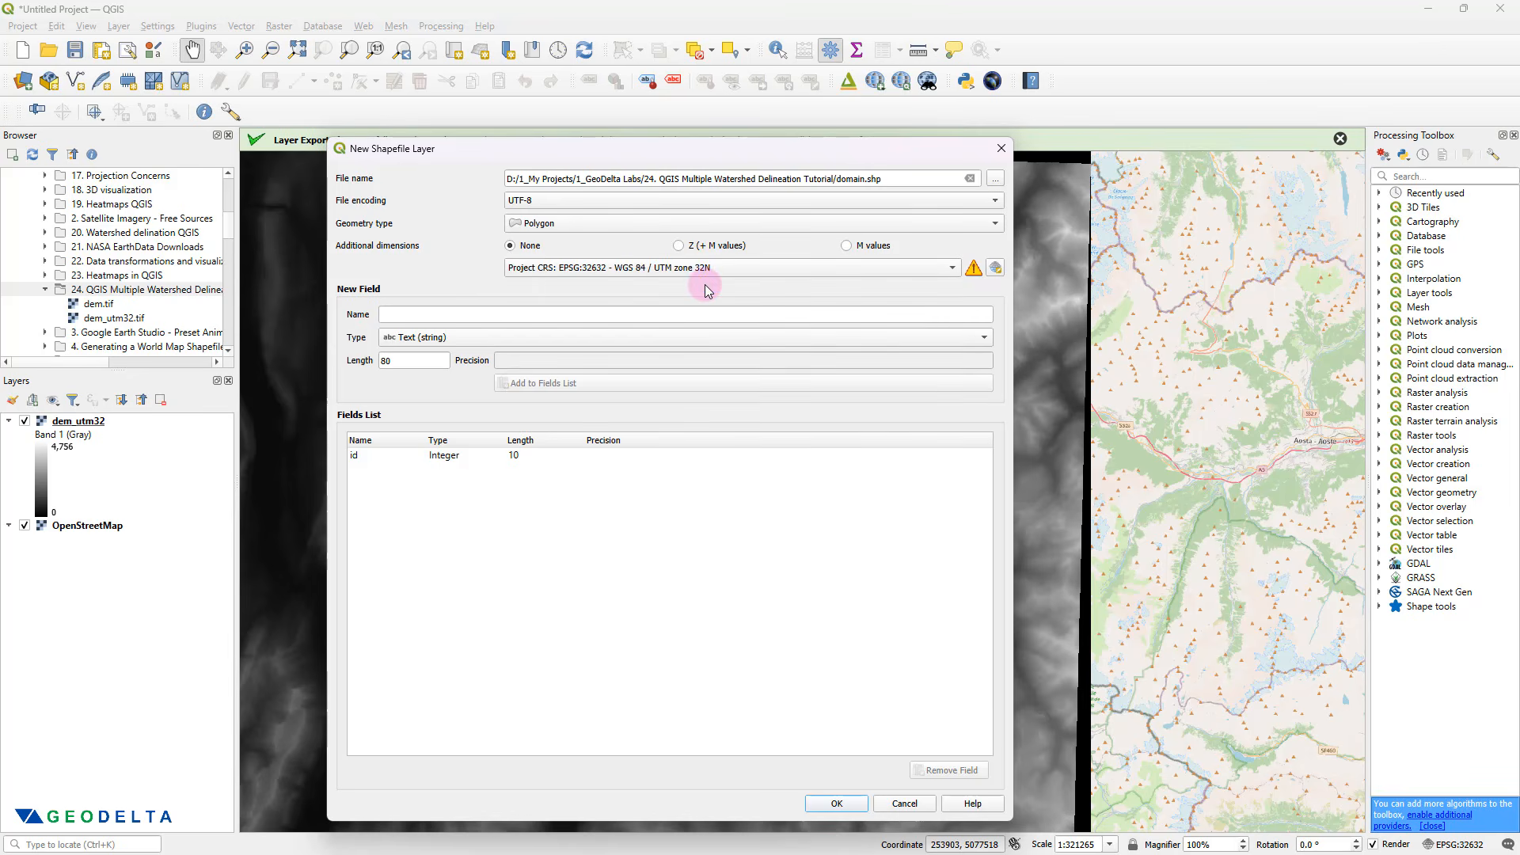
click(837, 804)
- Add domain.shp from the 24. QGIS Multiple Watershed Delineation Tutorial folder to the project as a layer
drag(842, 597, 976, 625)
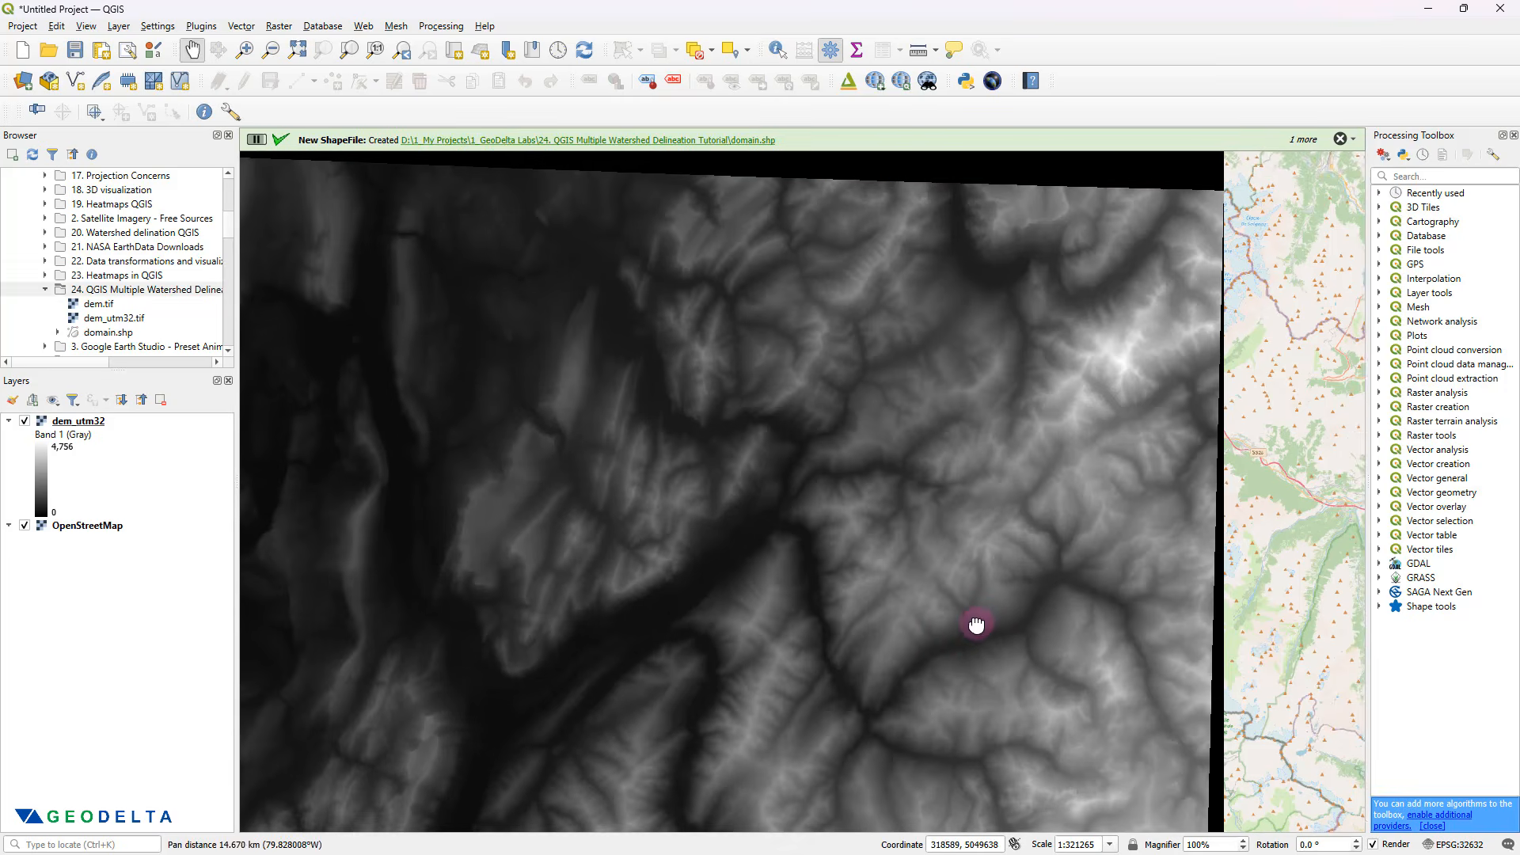
click(105, 332)
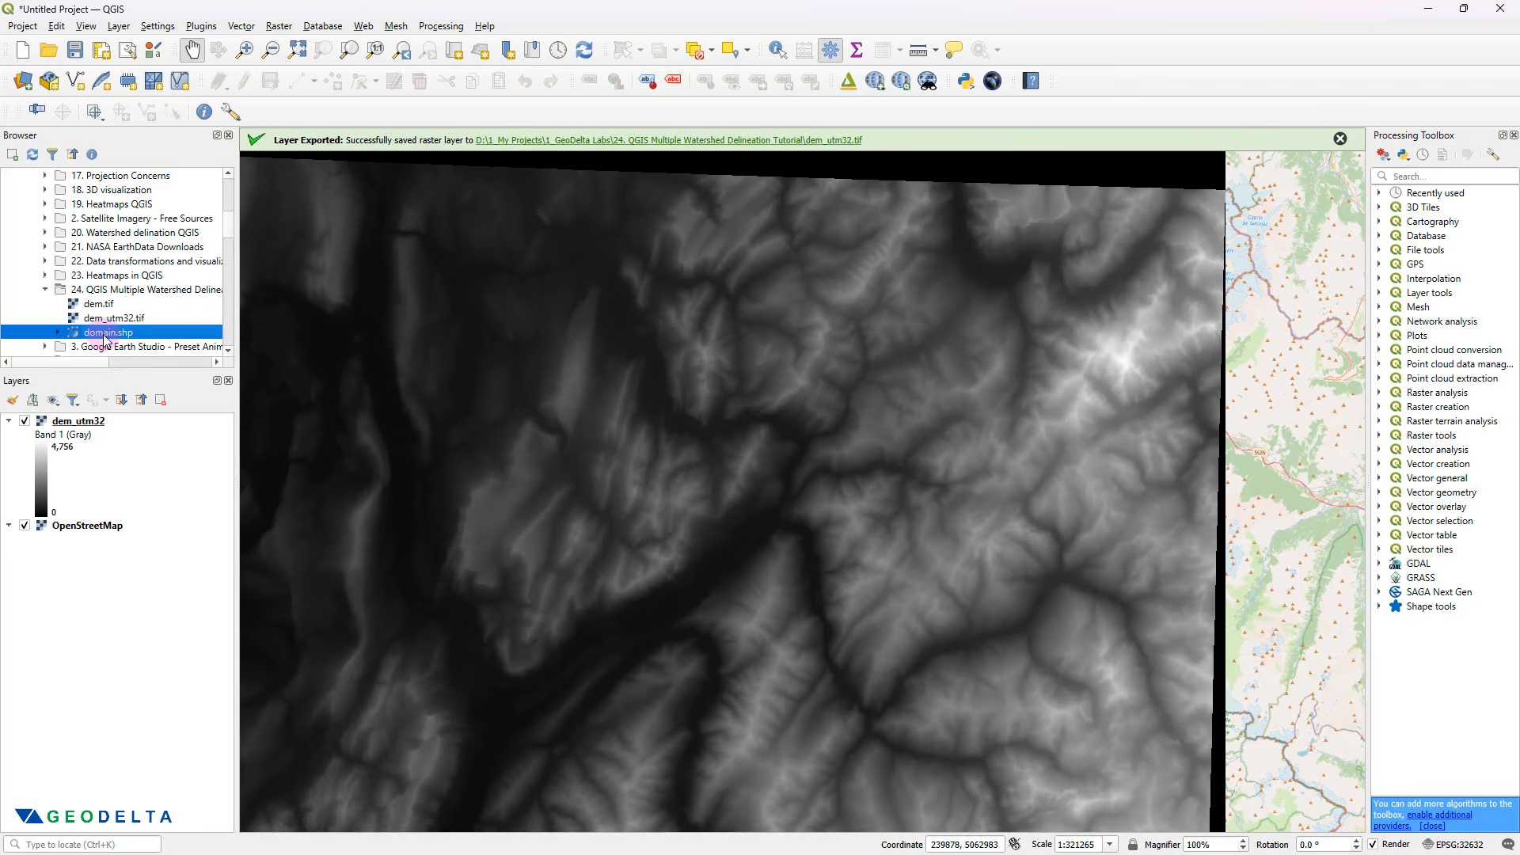
double_click(105, 336)
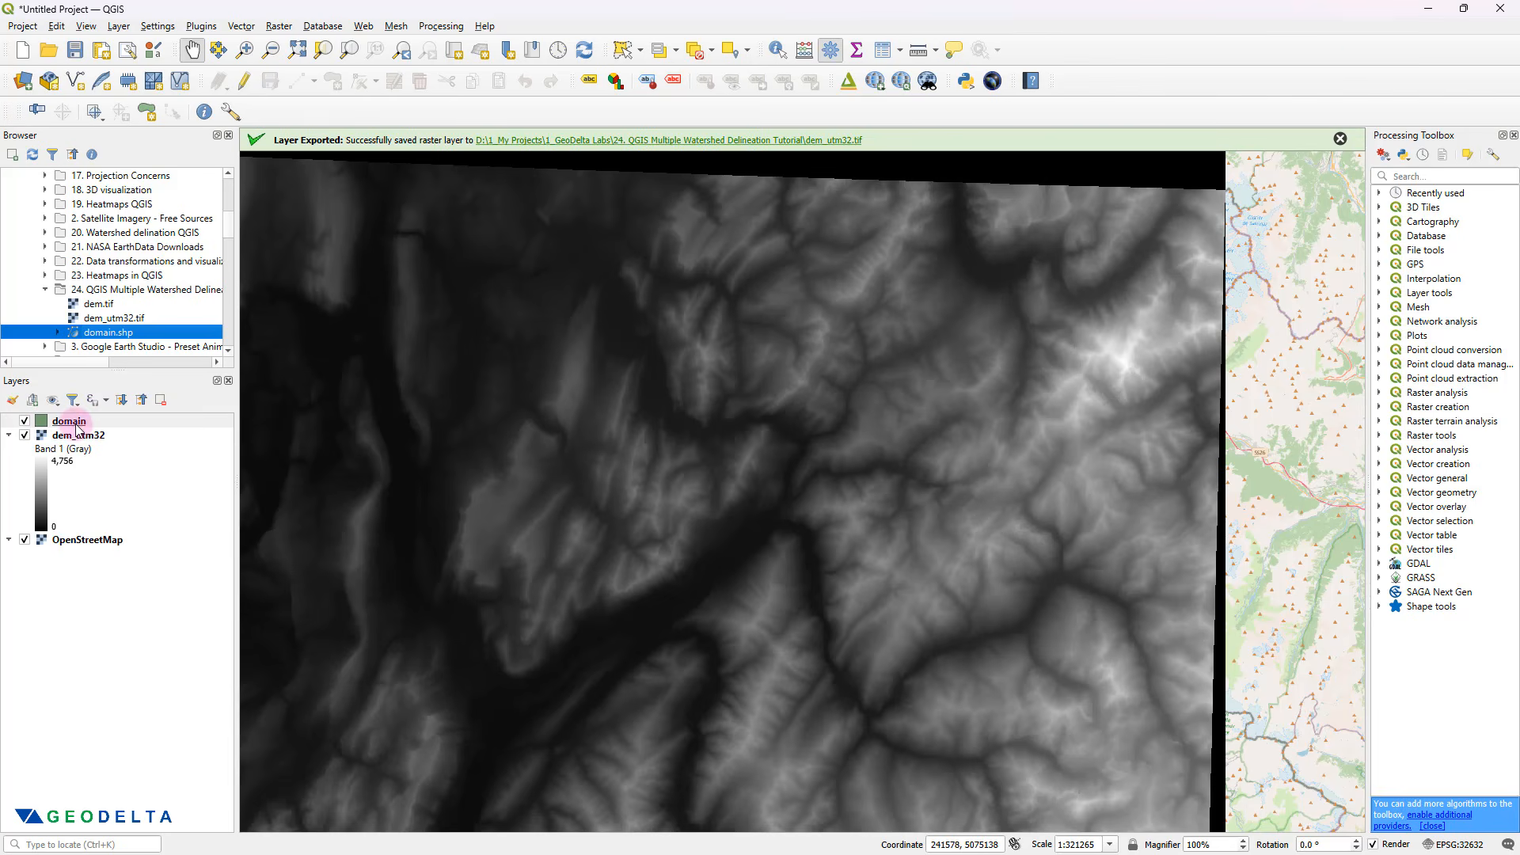
- Change the domain layer's fill symbol from Simple Fill to the Outline: Simple Line symbol layer type
right_click(83, 422)
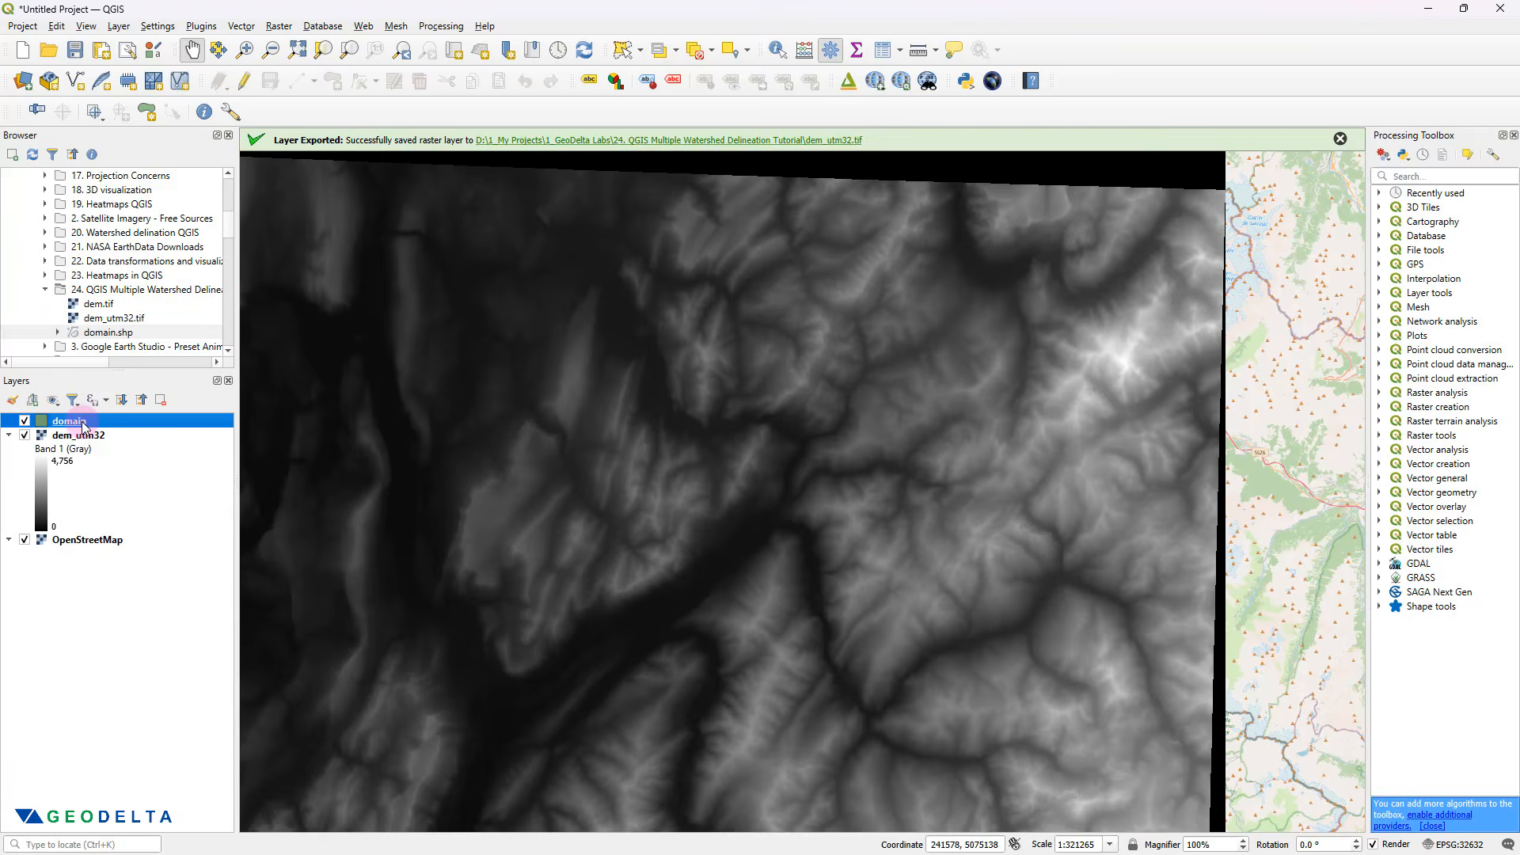
click(183, 800)
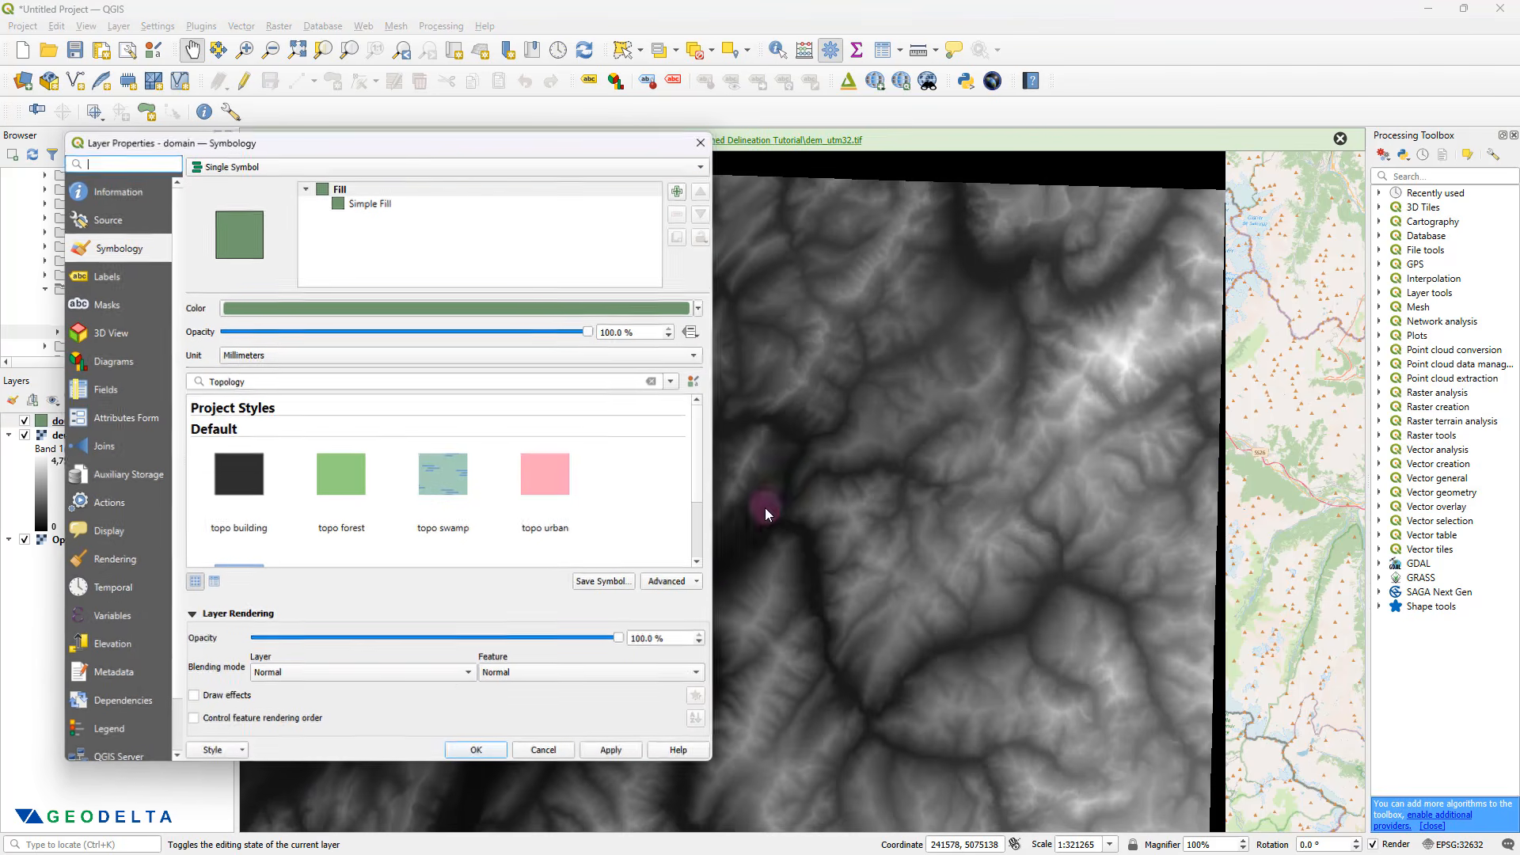
drag(444, 139, 600, 147)
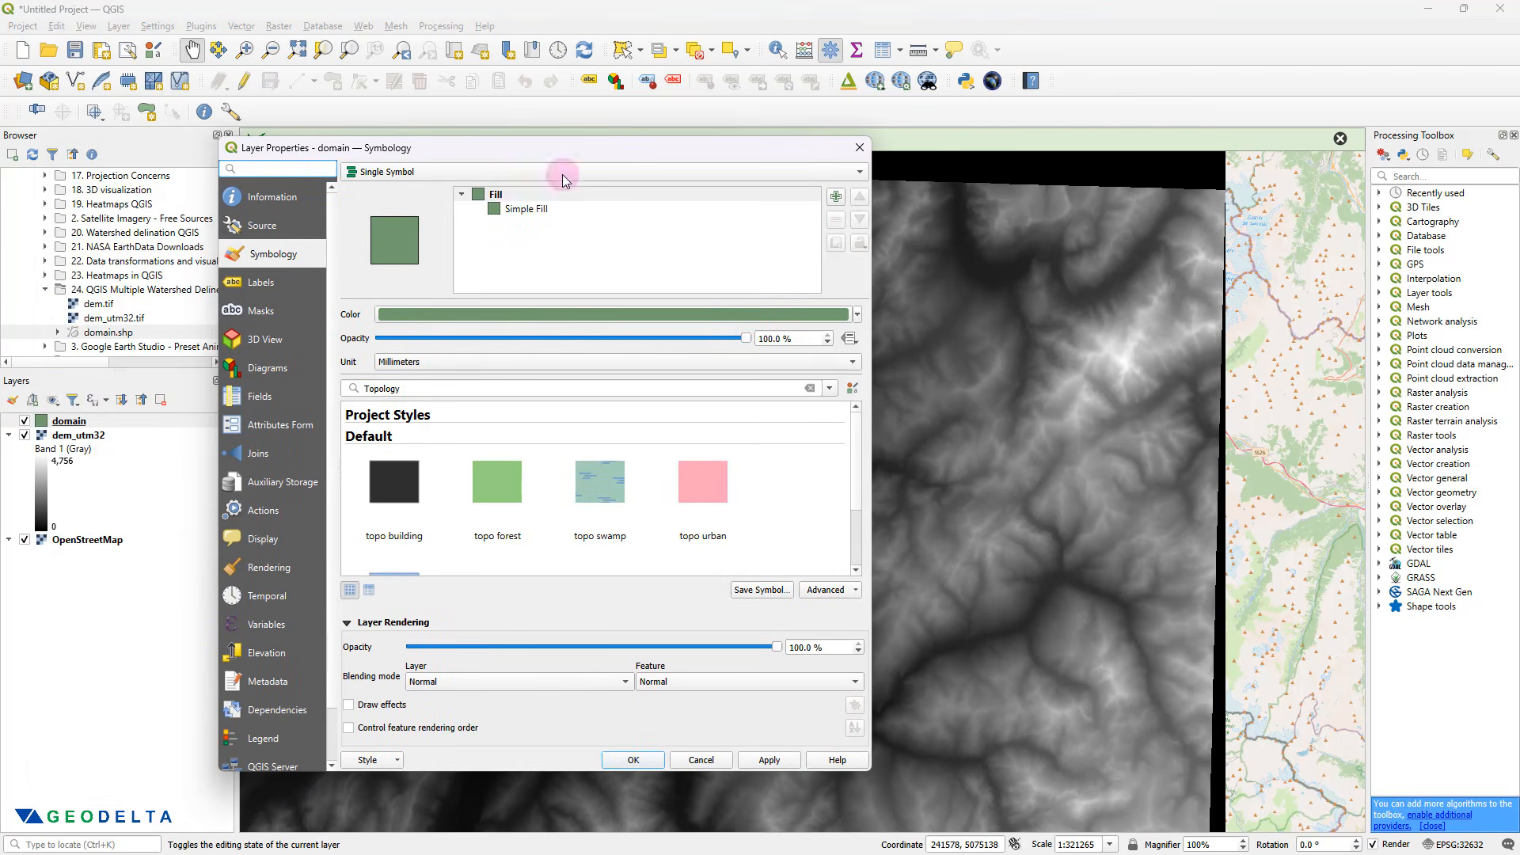
click(524, 209)
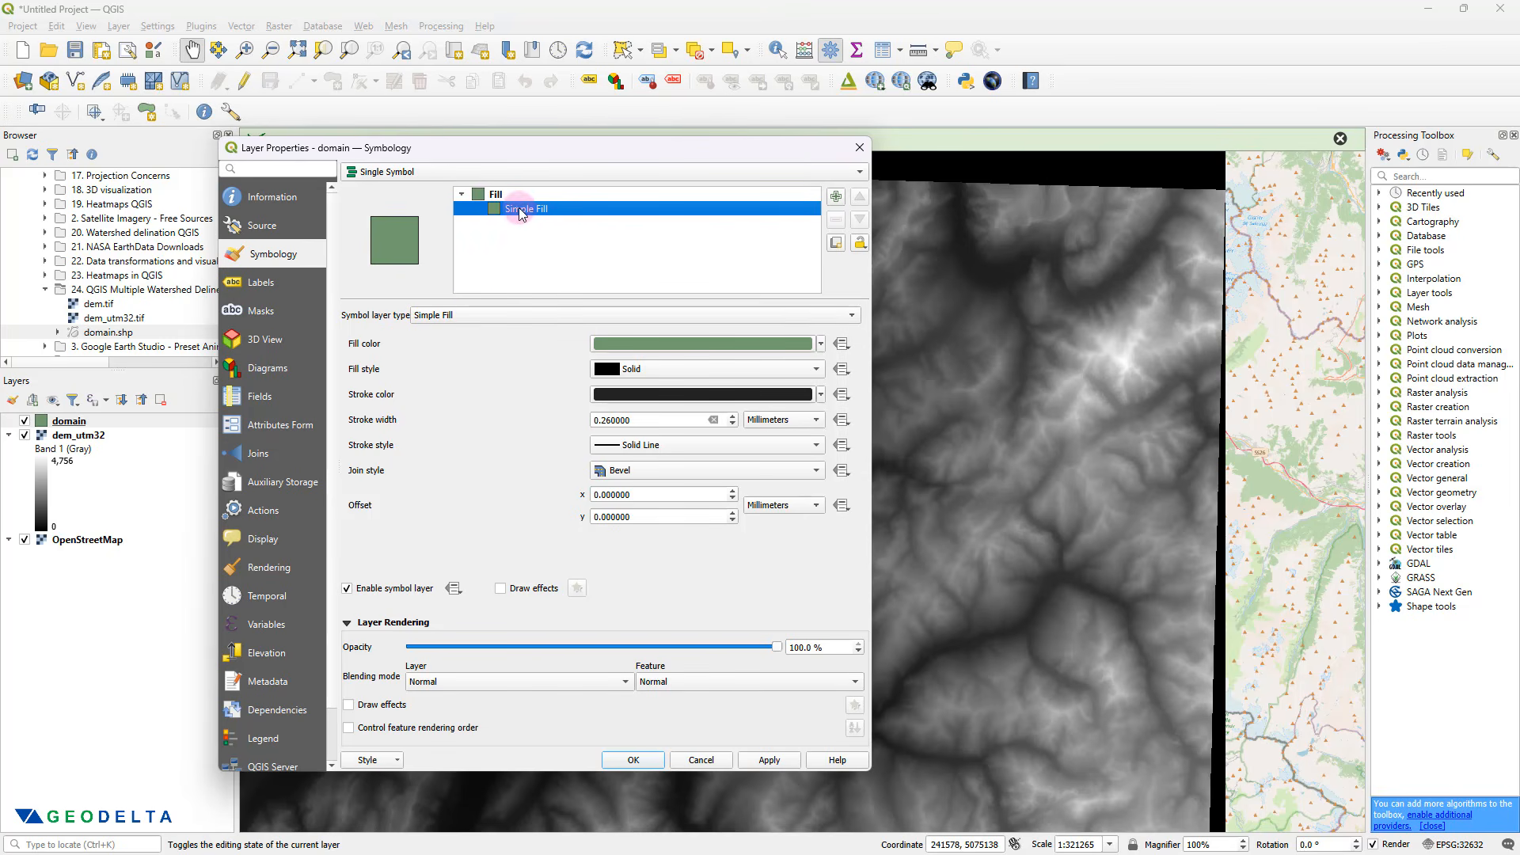
click(494, 315)
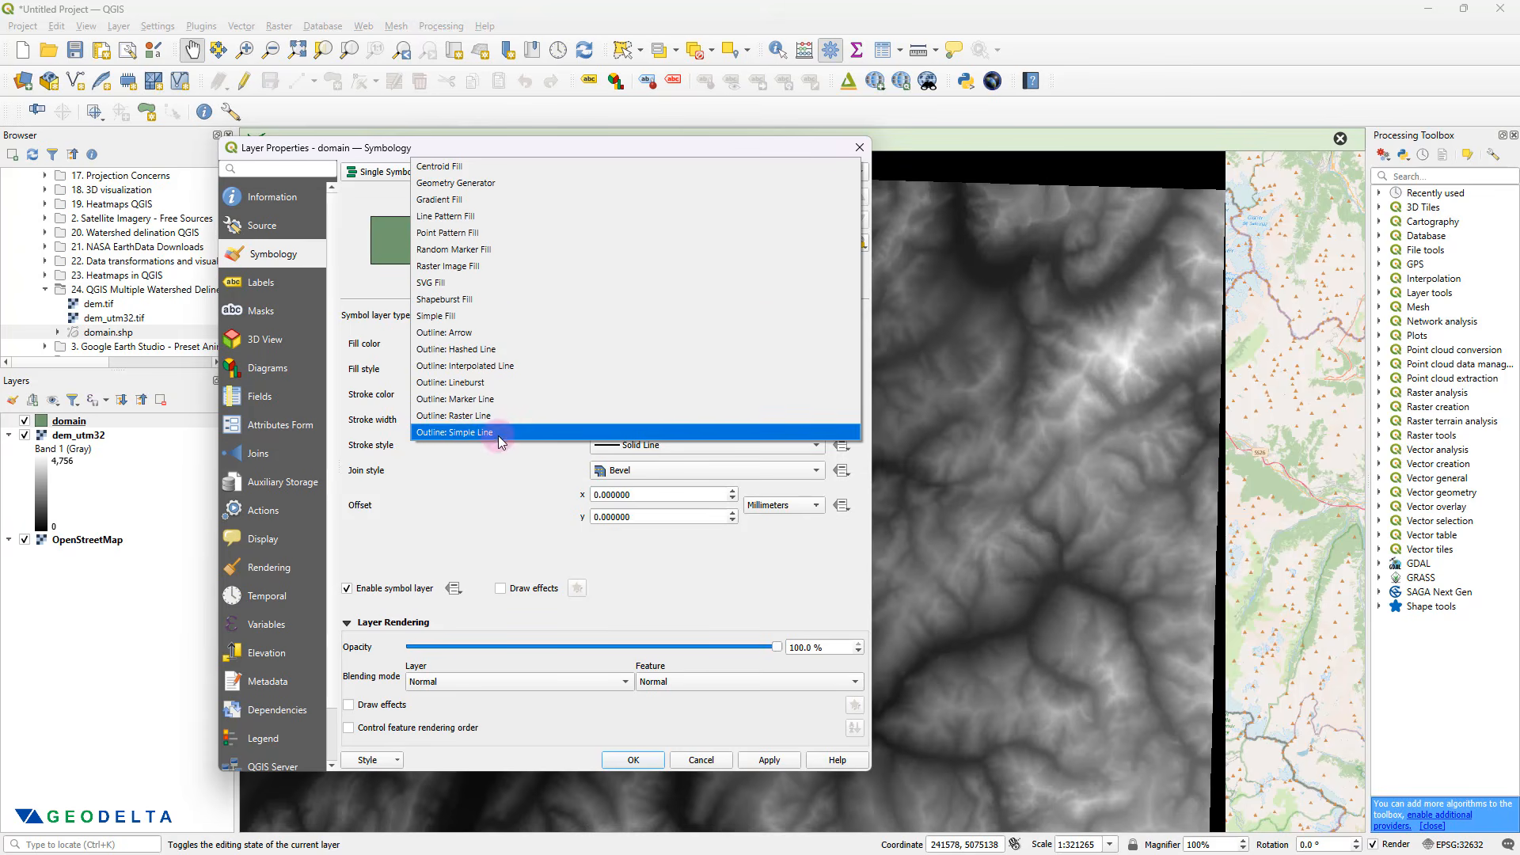
click(451, 434)
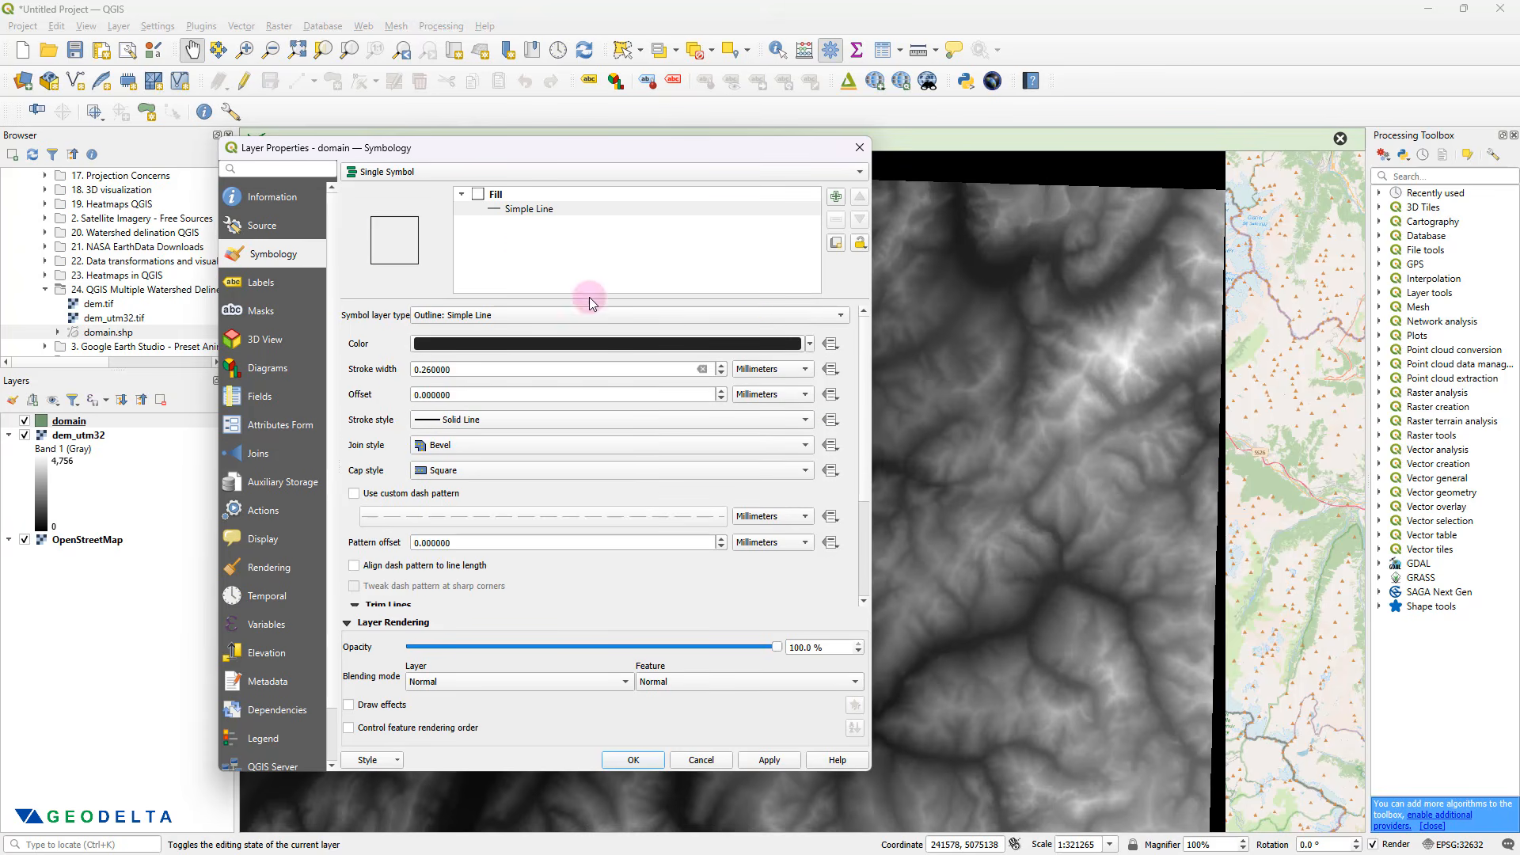
- Set the domain layer's outline color to yellow and apply the symbology
click(810, 343)
drag(514, 367, 534, 373)
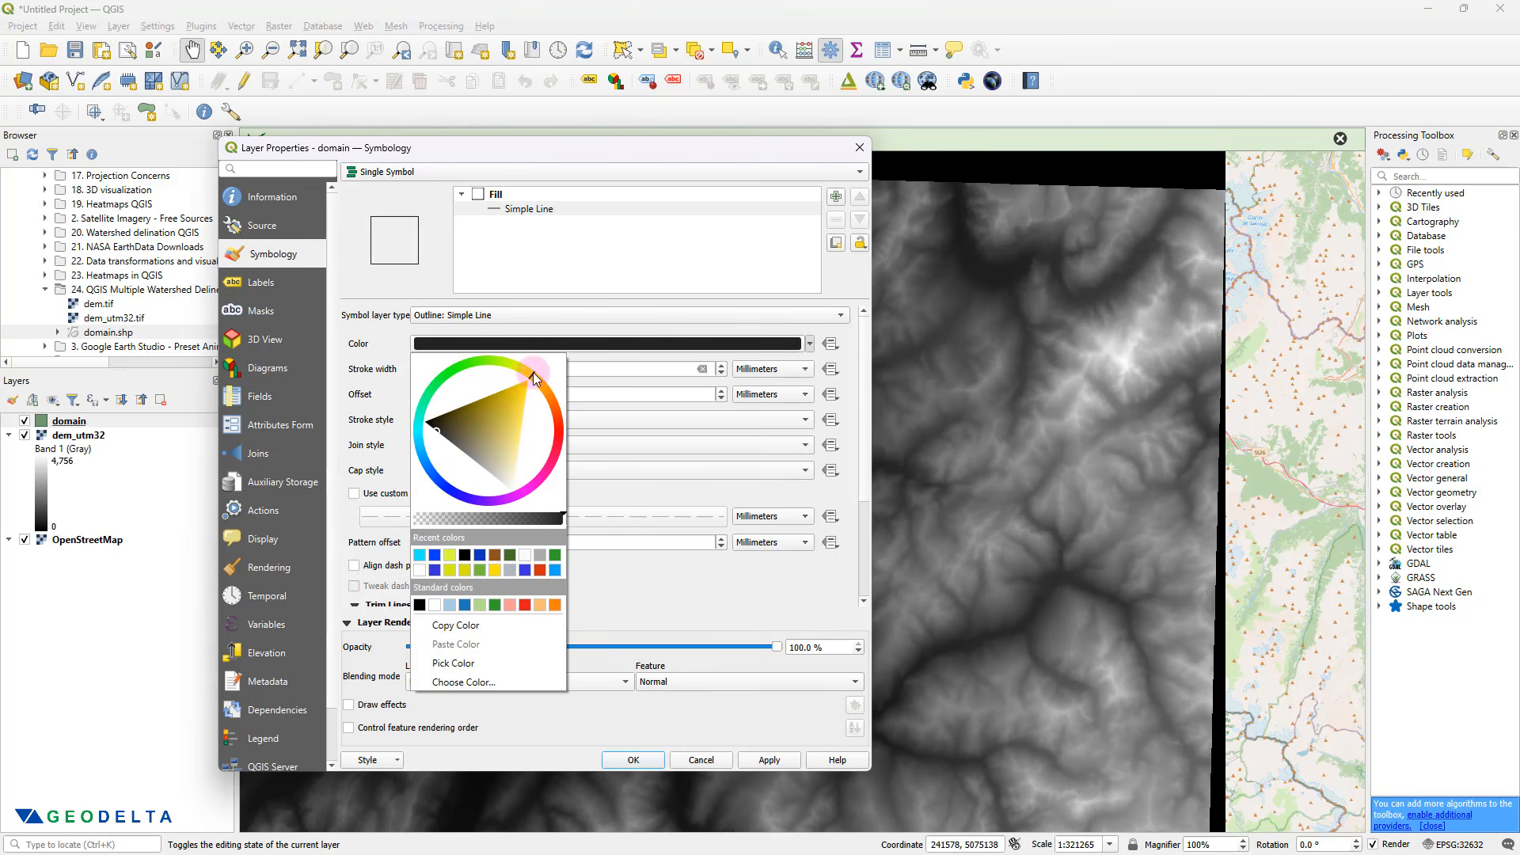
click(525, 392)
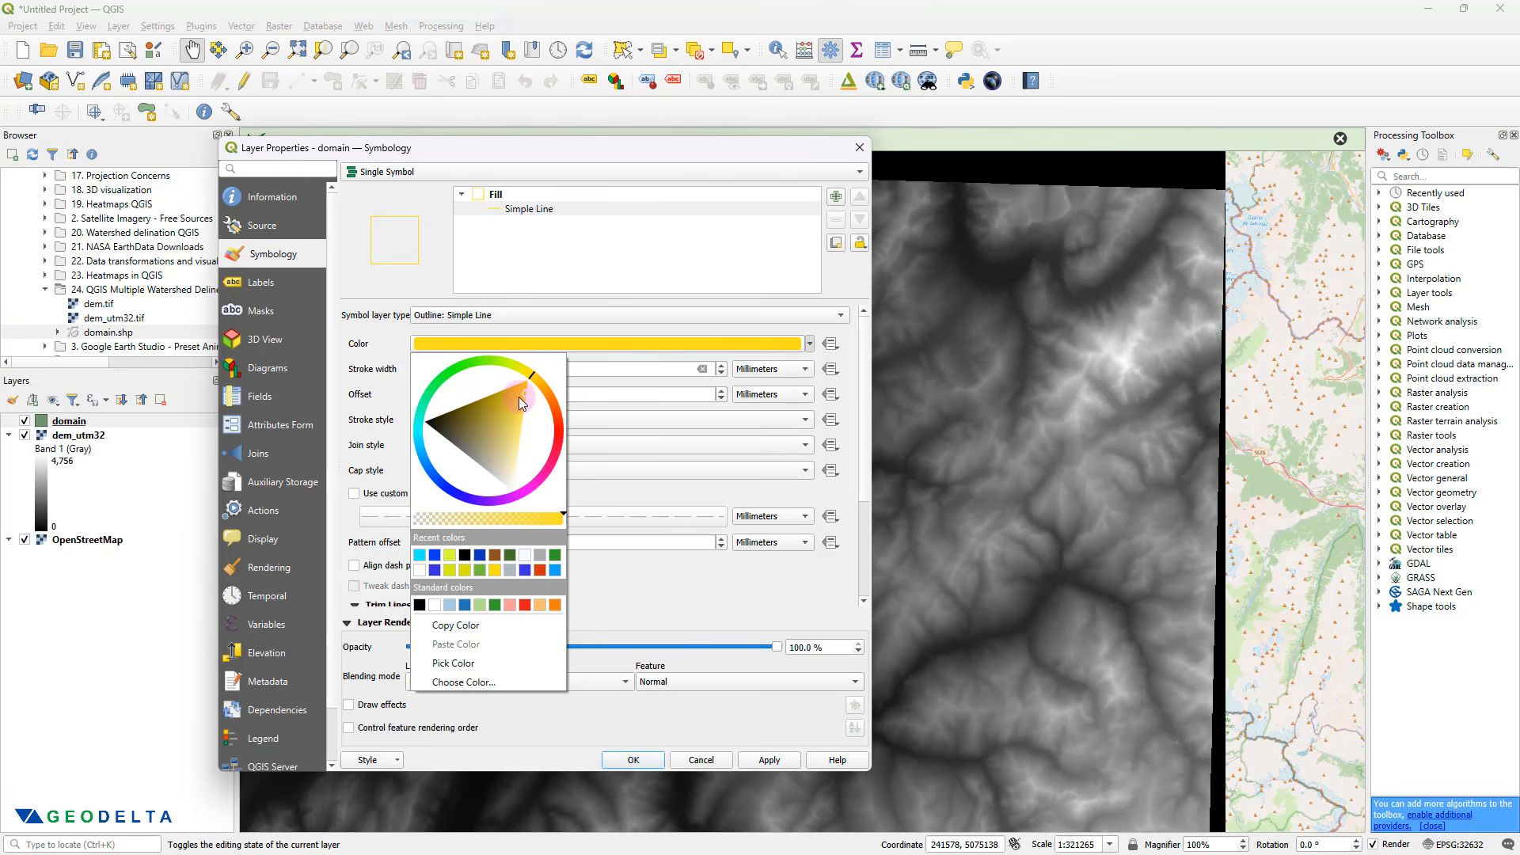
click(758, 601)
click(772, 761)
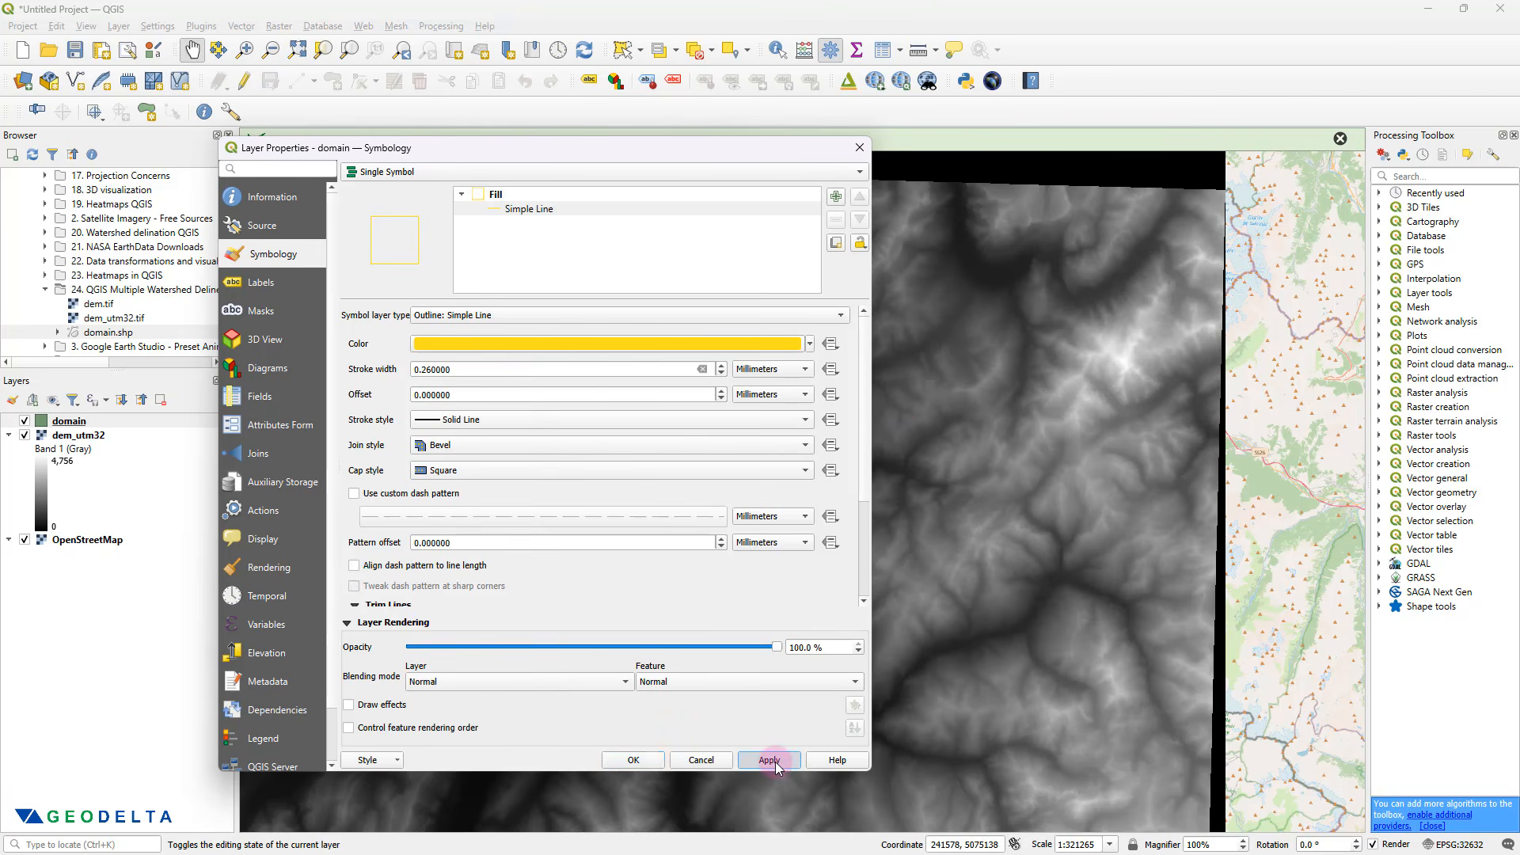
click(636, 760)
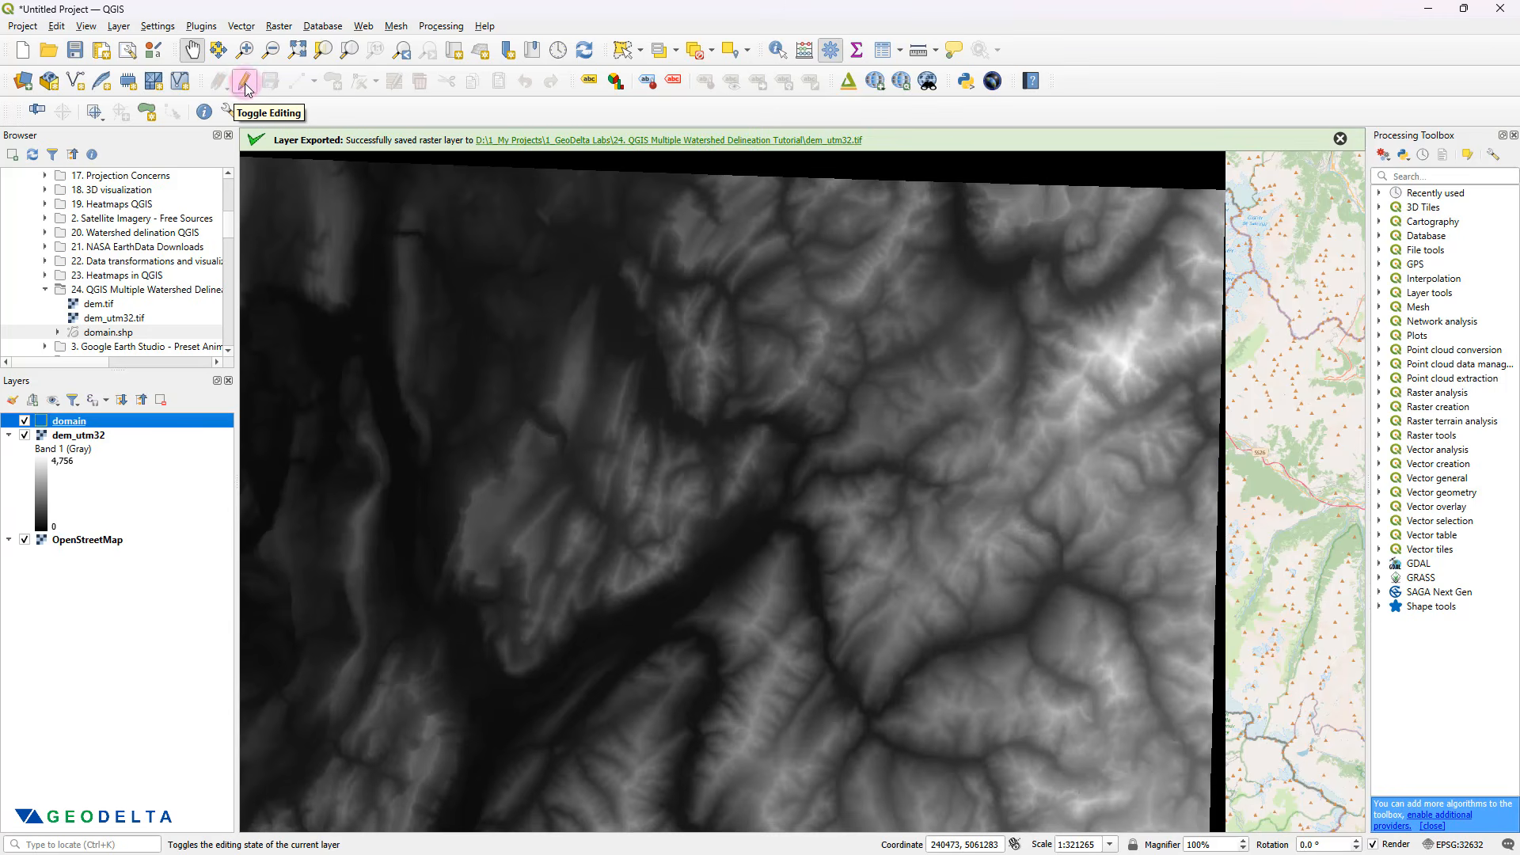
- Enable editing on the domain layer and digitize one large polygon around the study area inside the DEM's eastern edge, leaving its id empty
right_click(124, 422)
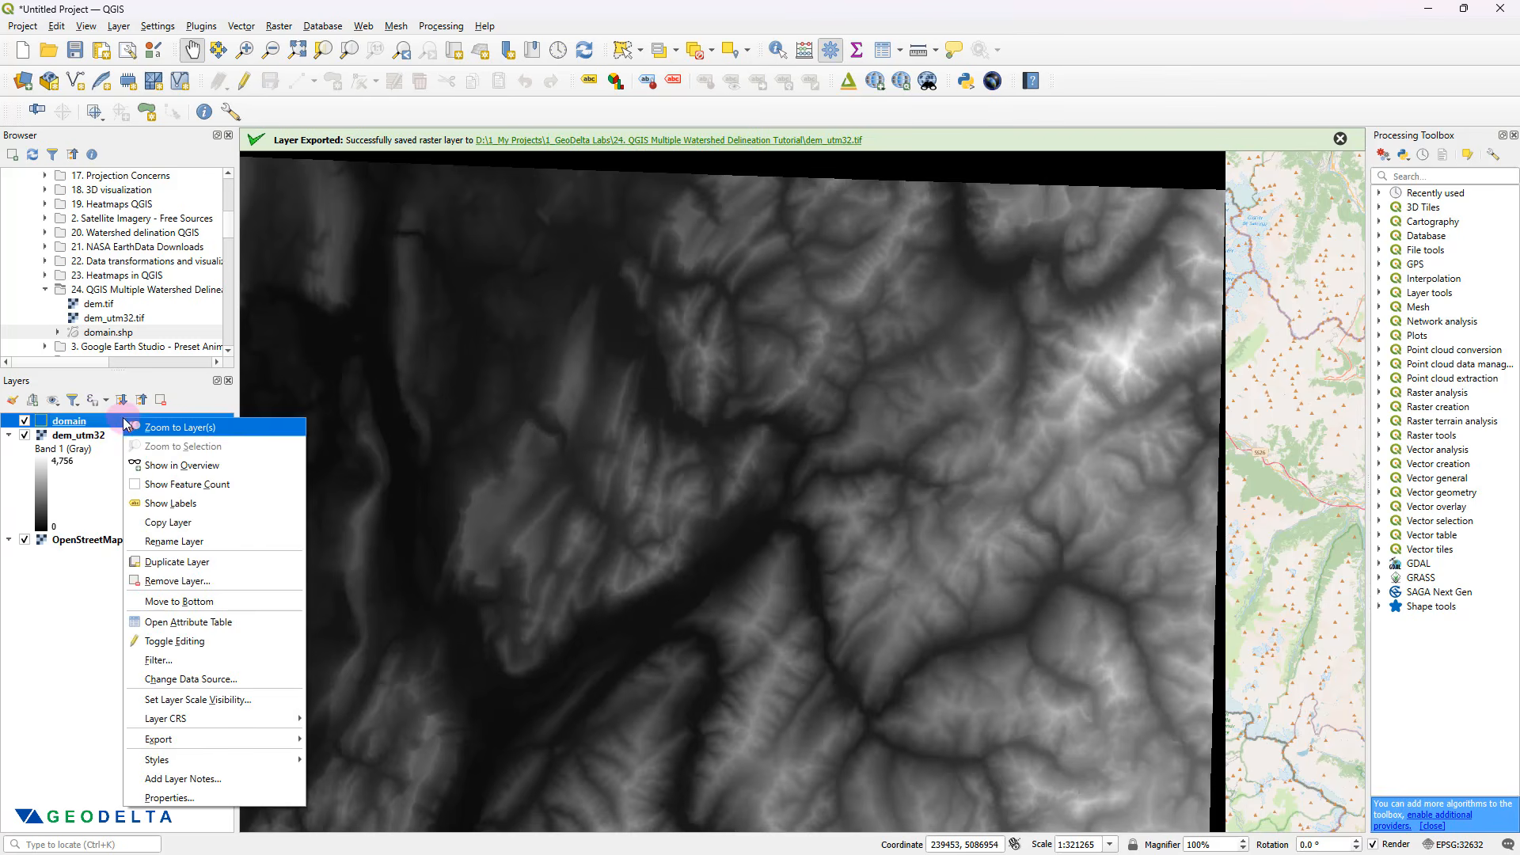
click(145, 643)
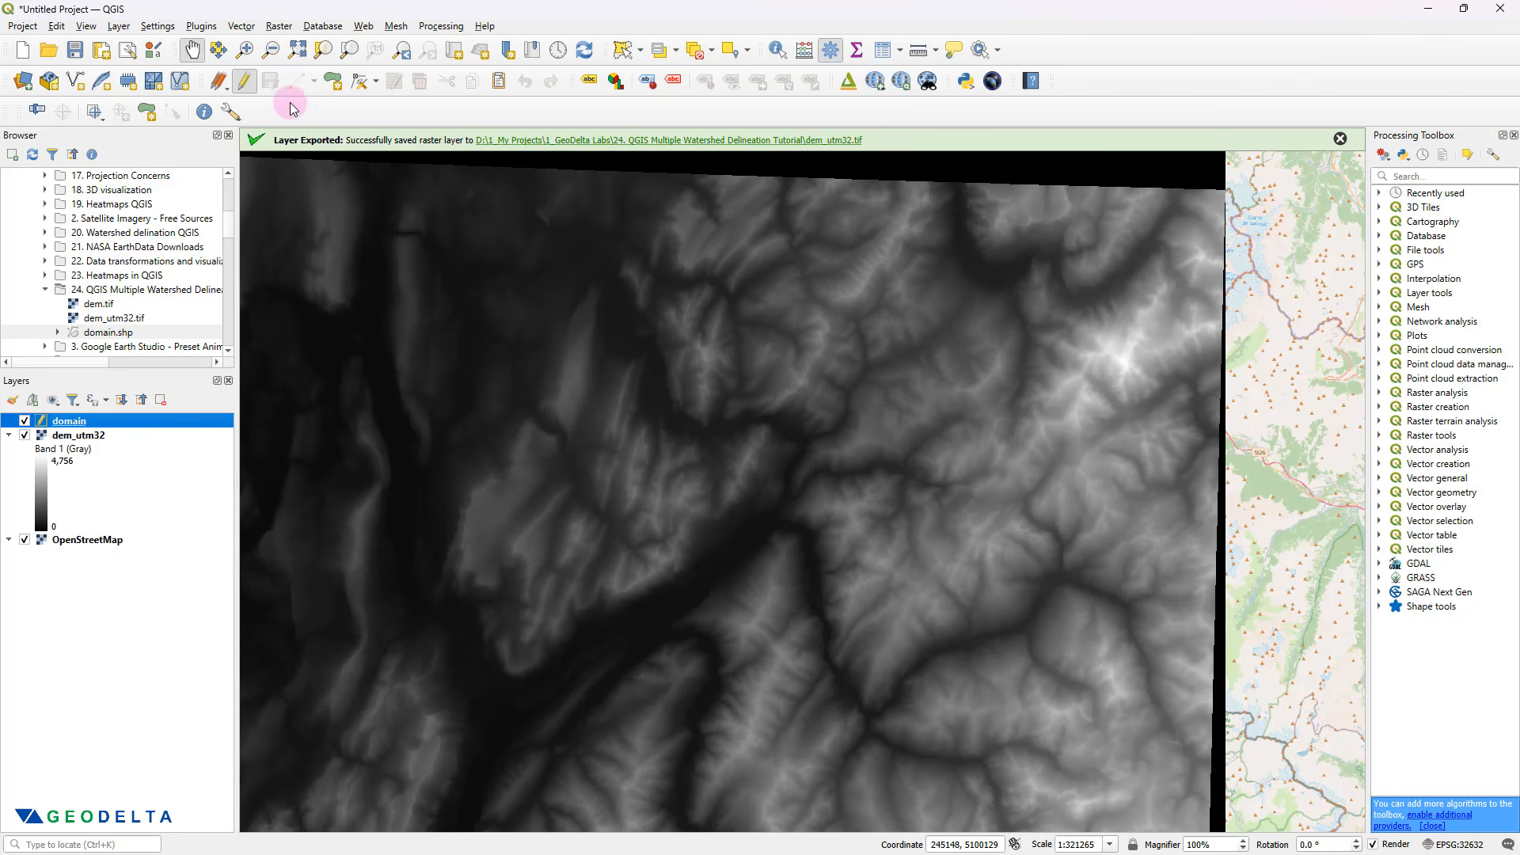
click(333, 82)
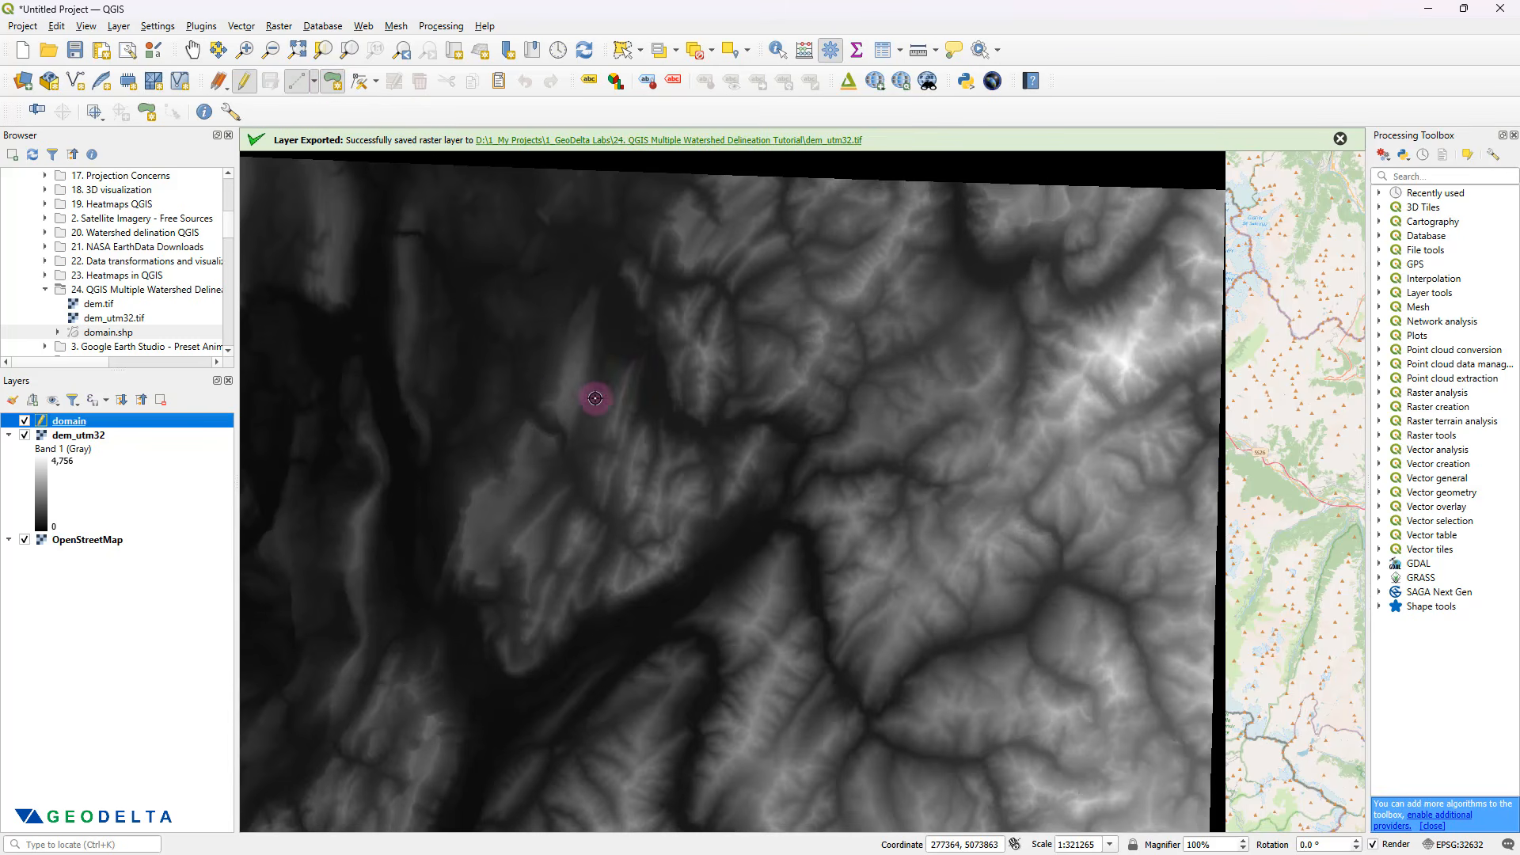
drag(771, 413, 564, 407)
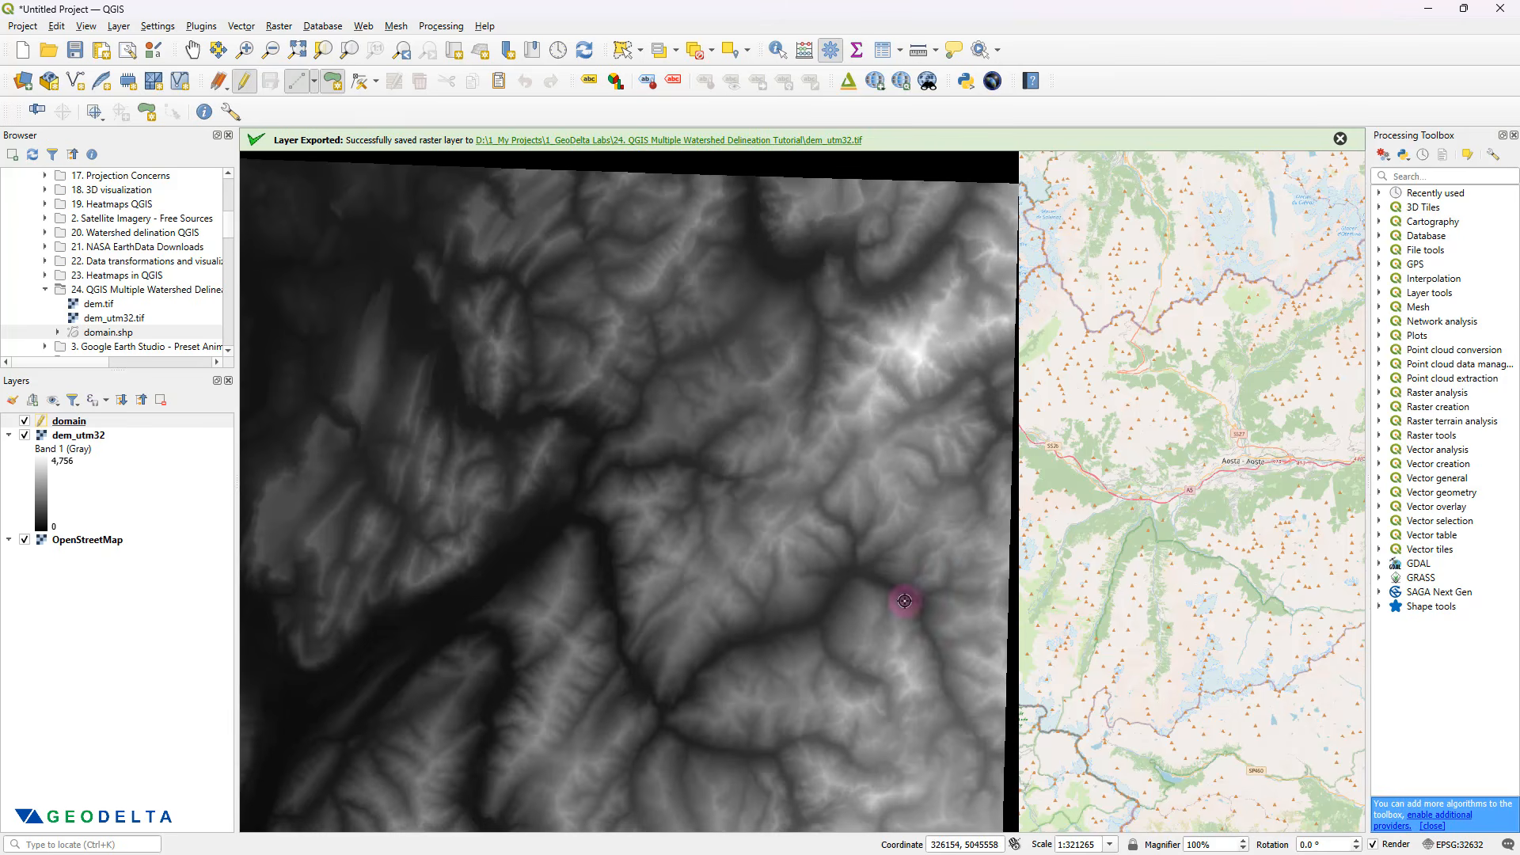
click(397, 250)
click(751, 252)
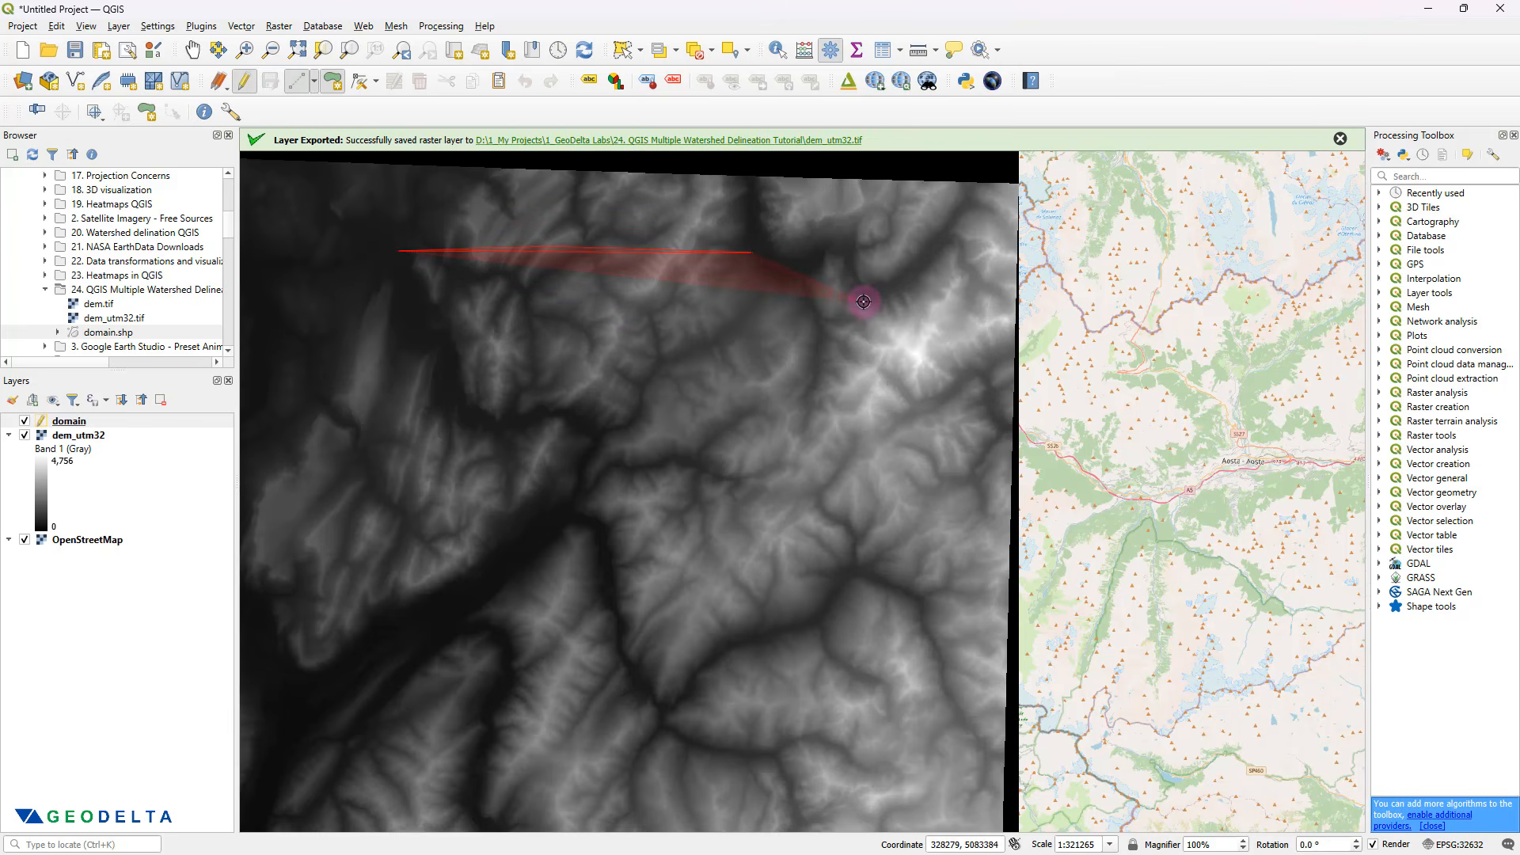
click(958, 356)
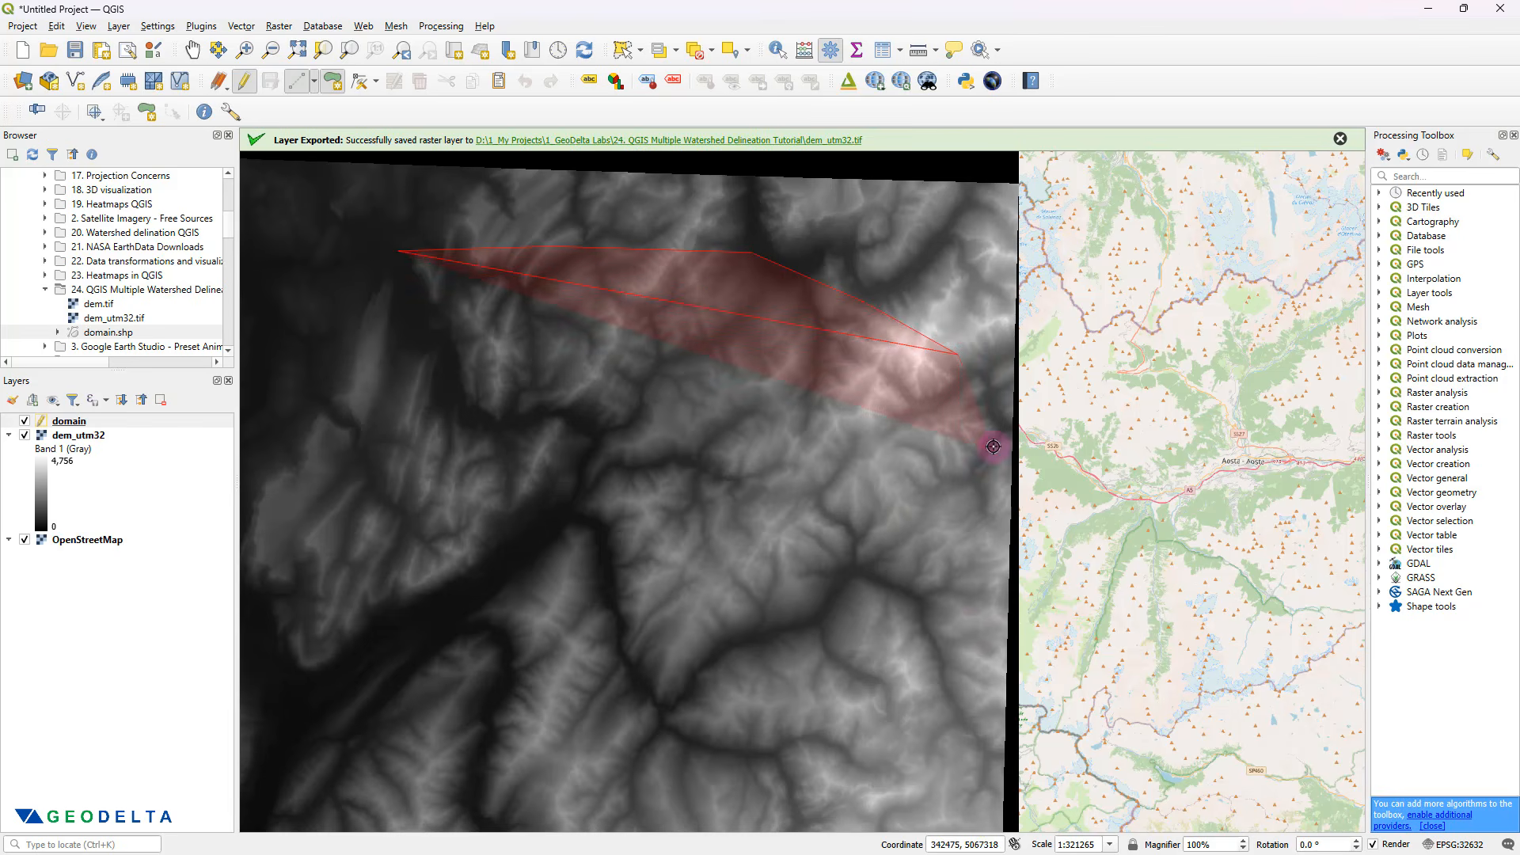
click(993, 436)
click(991, 792)
click(873, 813)
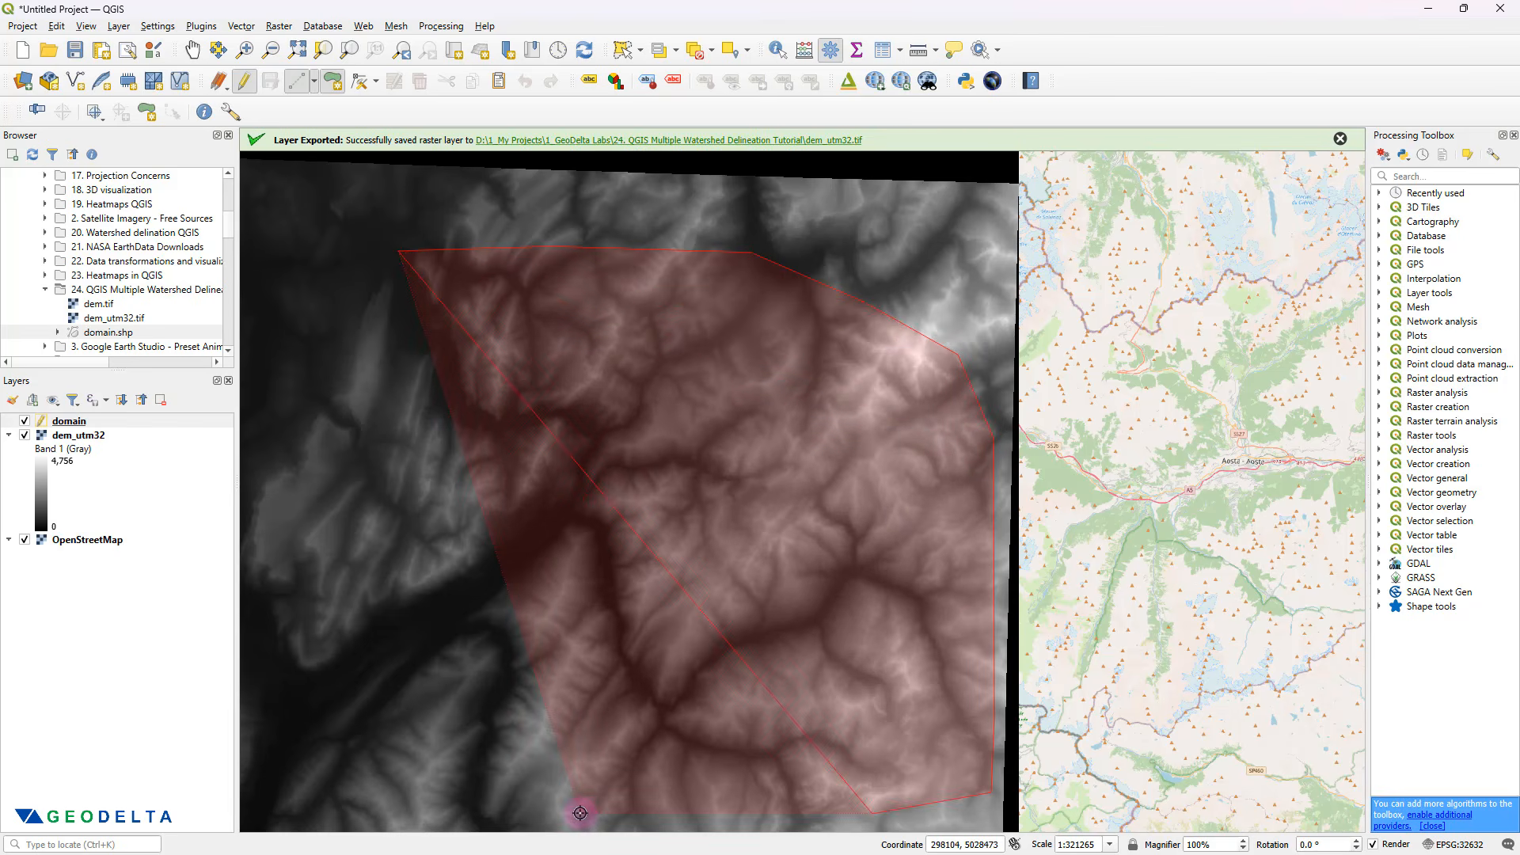
click(580, 813)
click(446, 808)
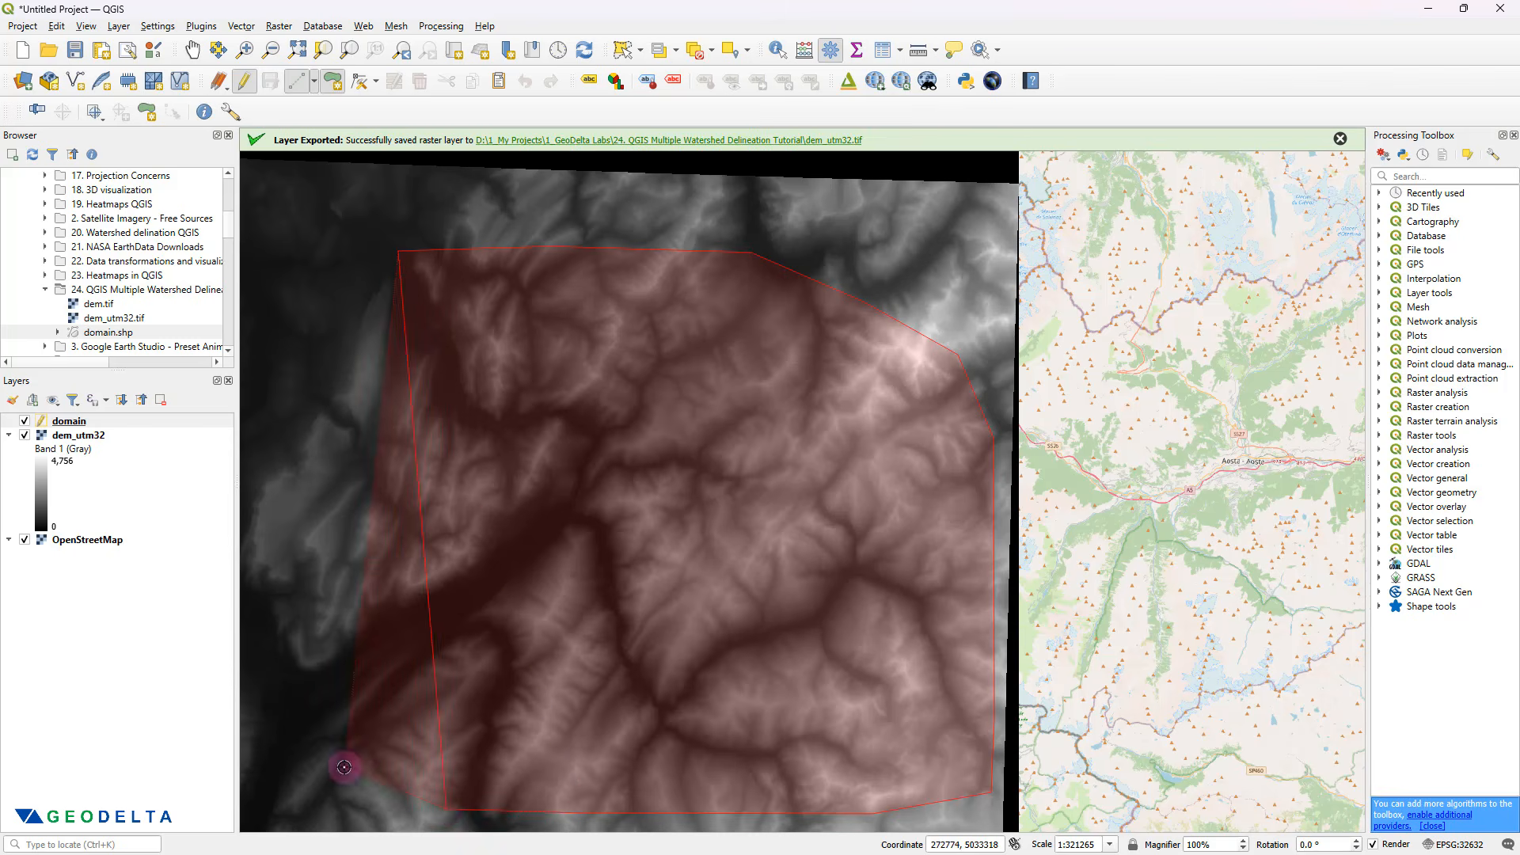
click(344, 767)
click(285, 593)
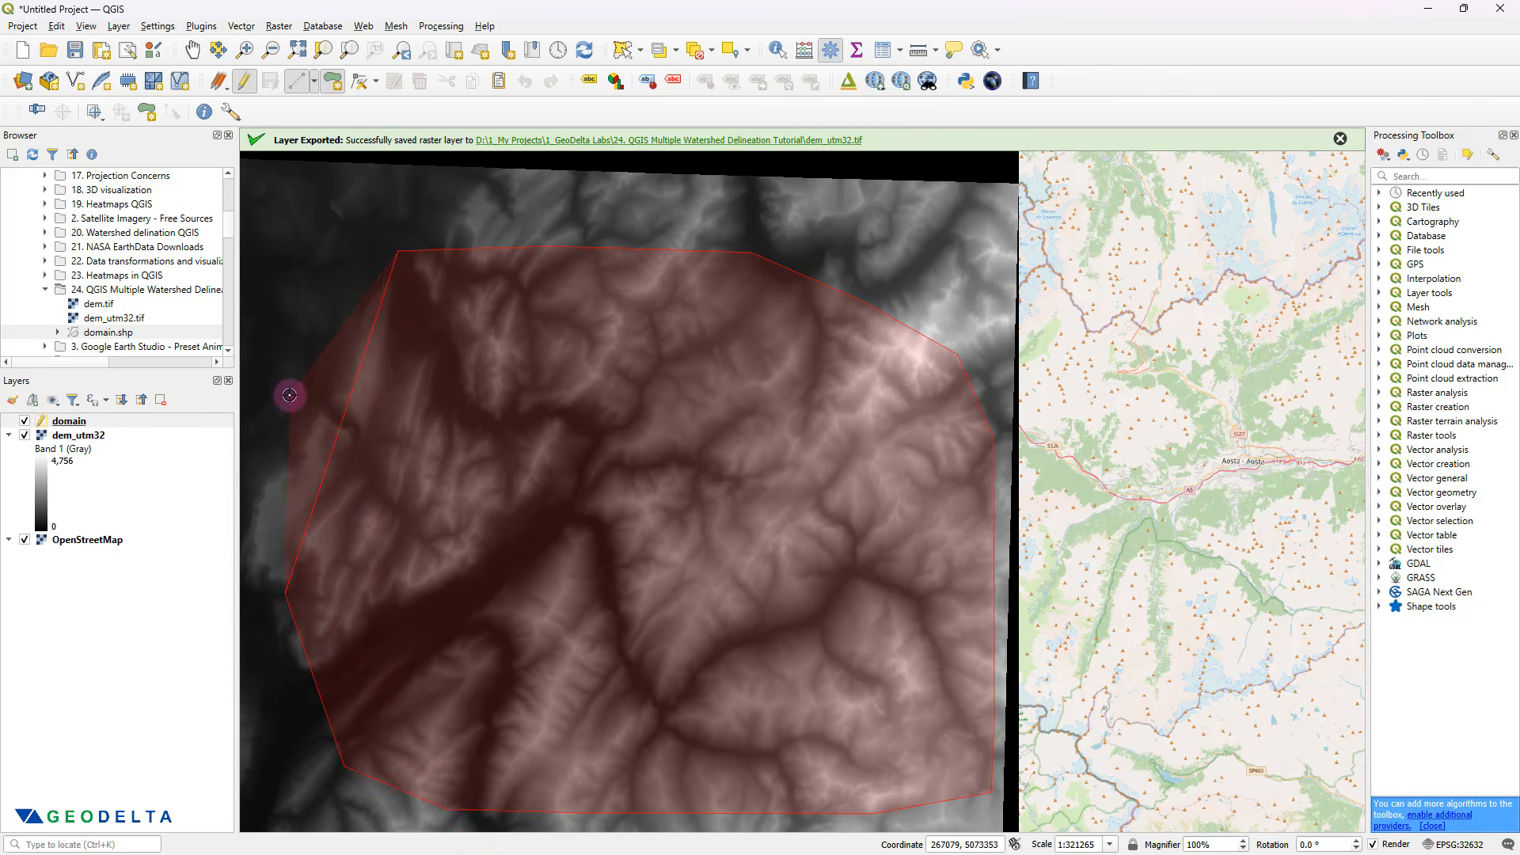
click(297, 251)
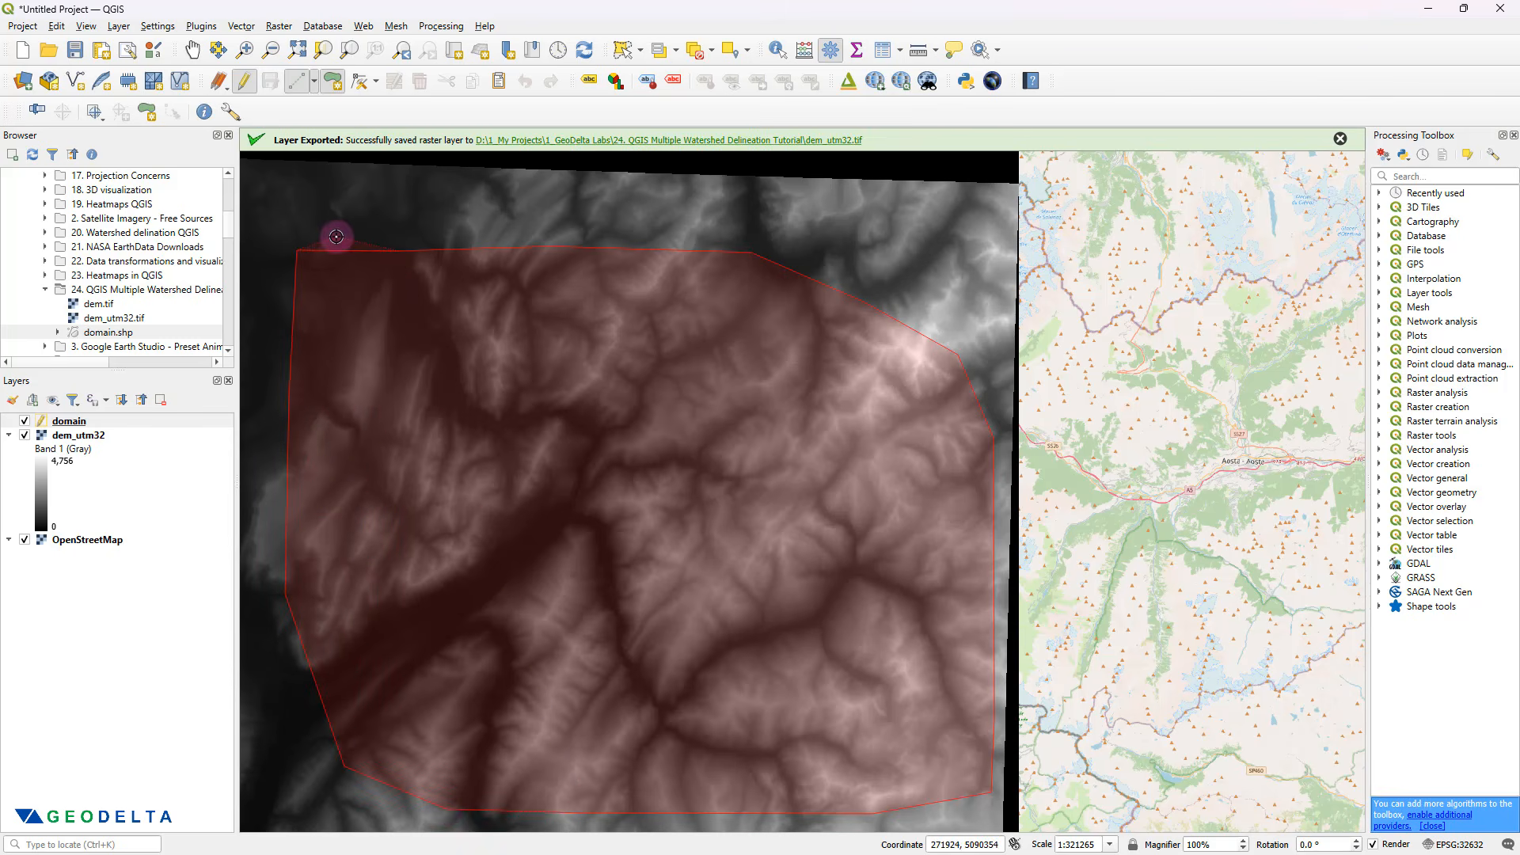
right_click(336, 236)
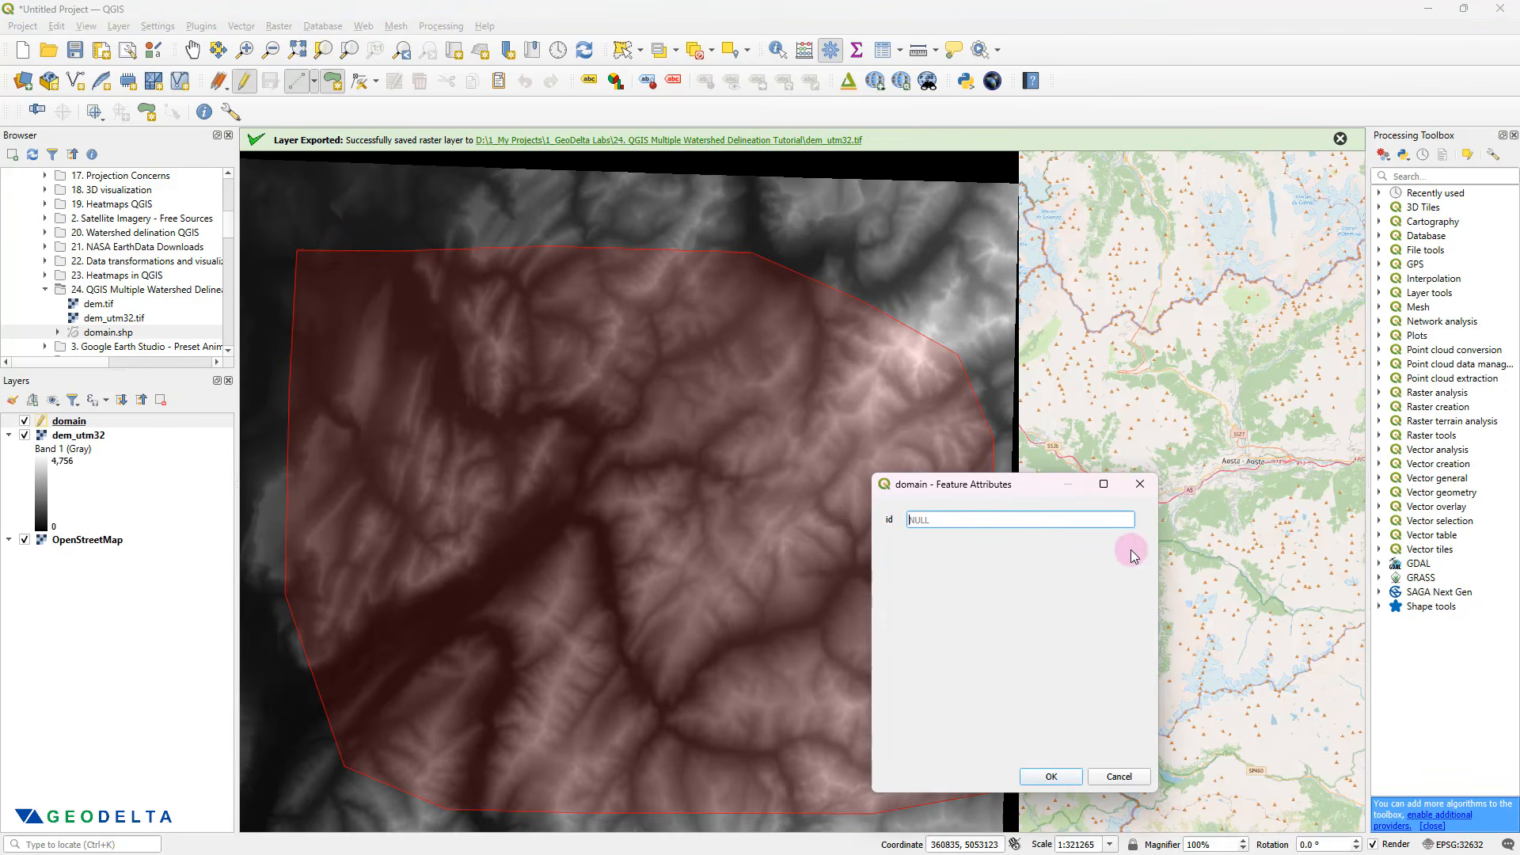
click(1051, 780)
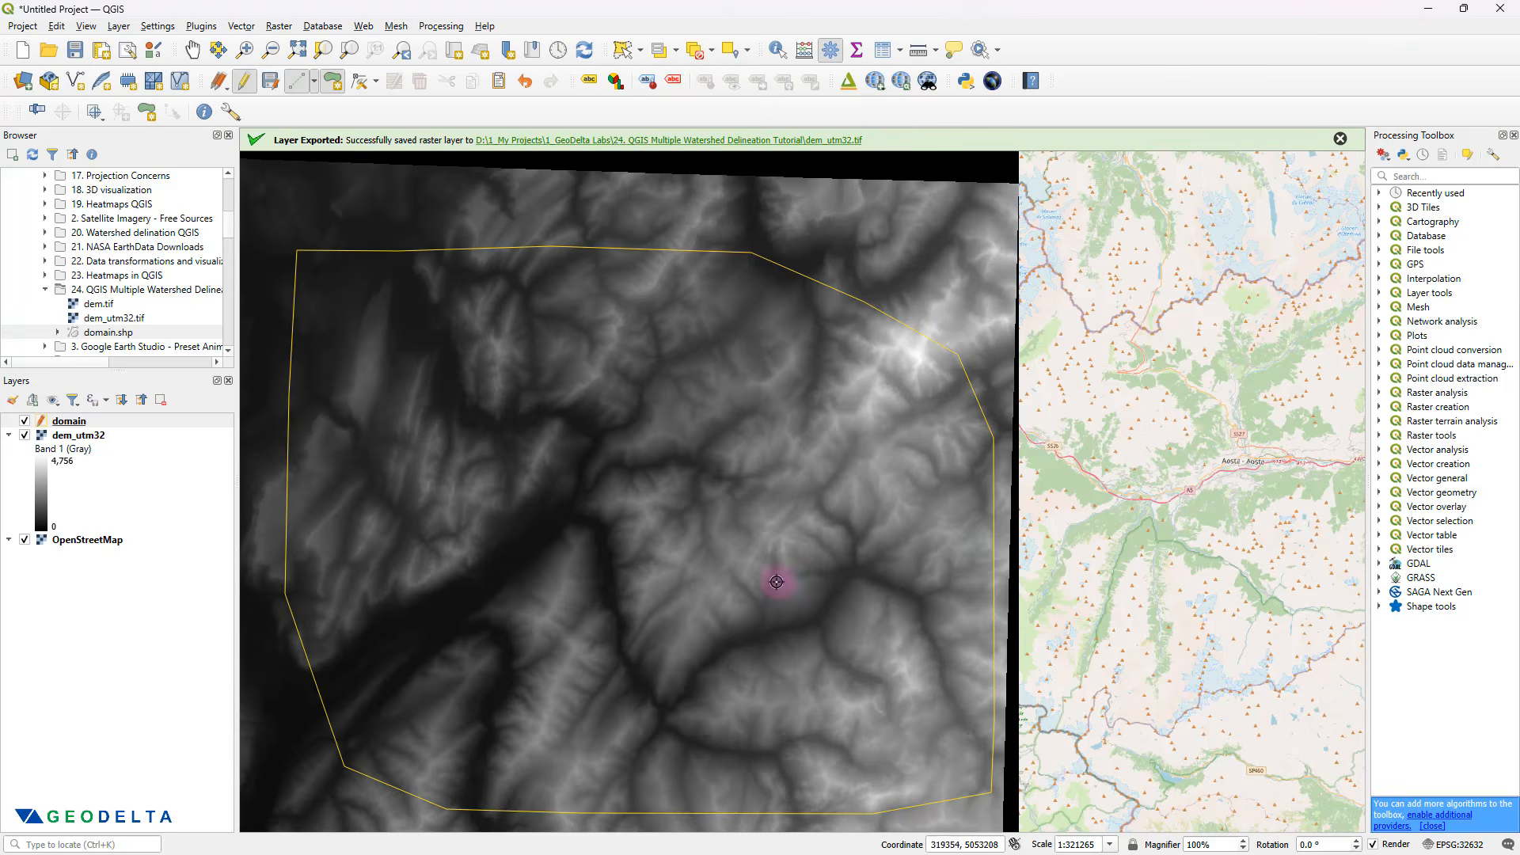
- Stop editing the domain layer and save the new polygon
scroll(814, 577, down, 2)
scroll(824, 590, up, 2)
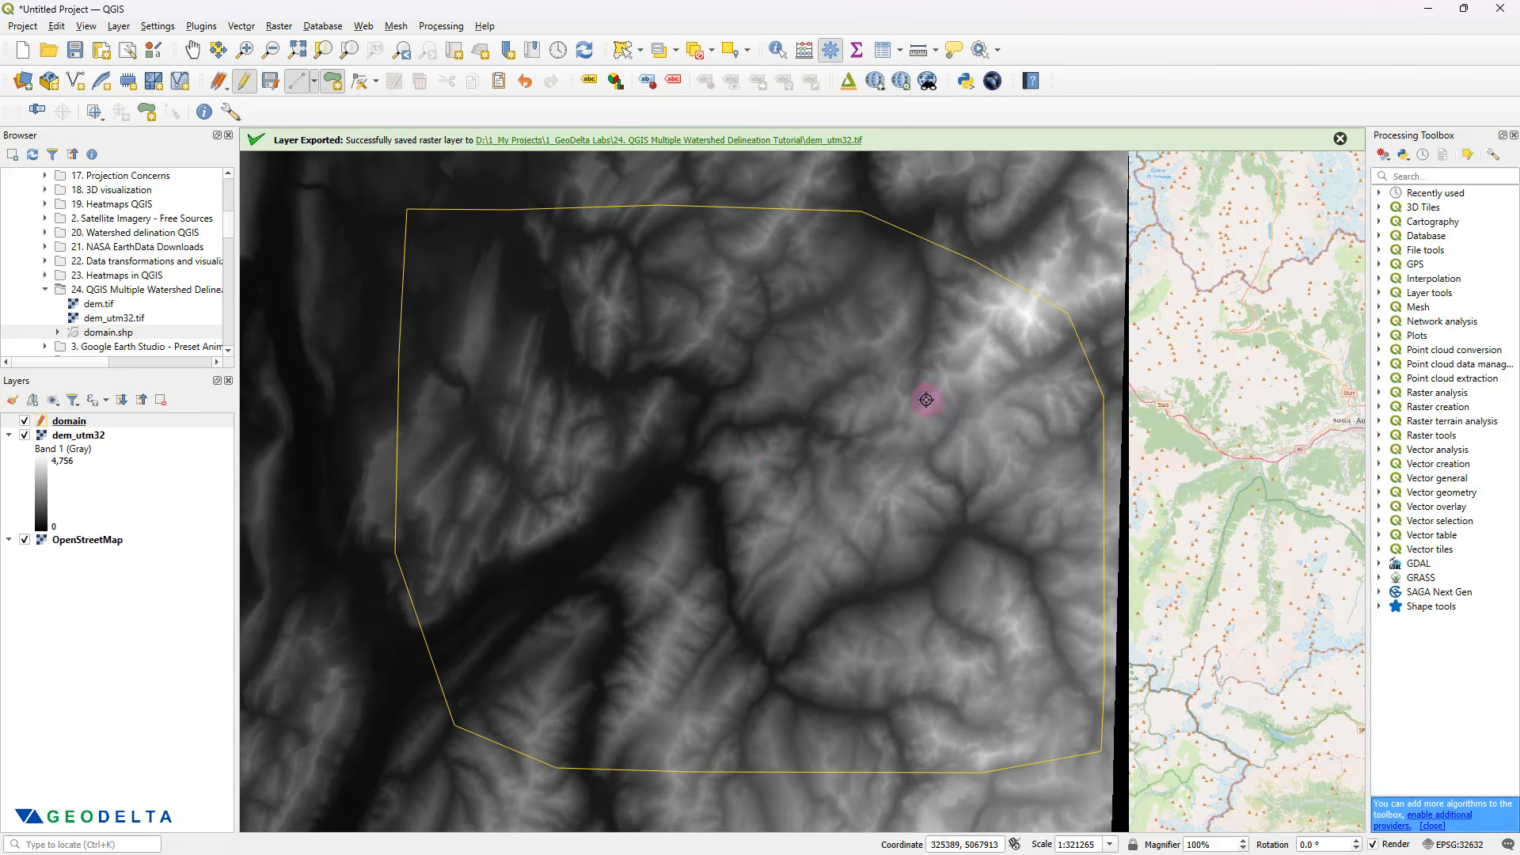
click(245, 87)
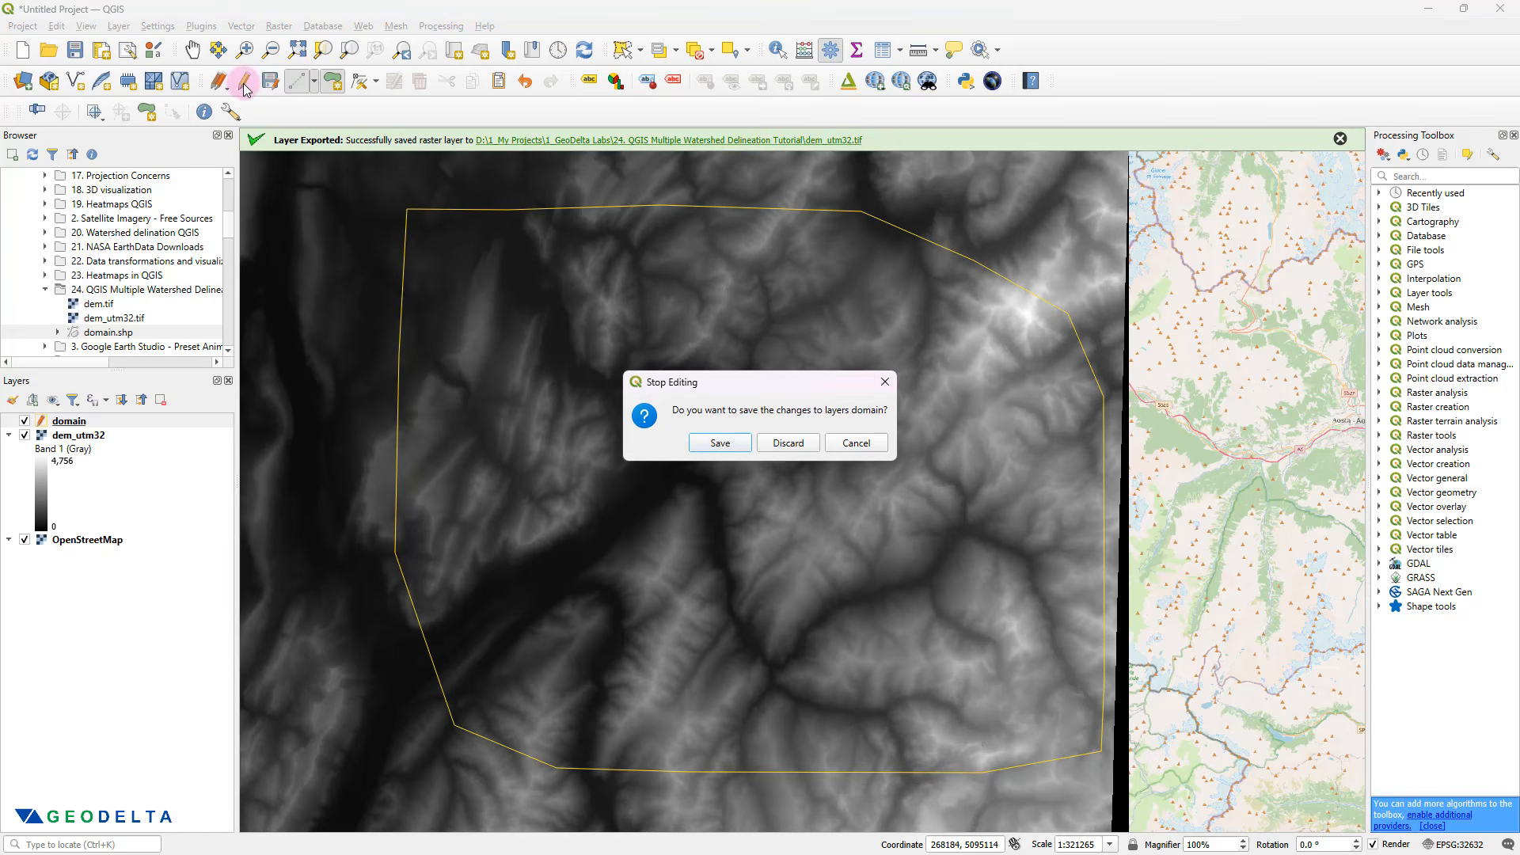
click(722, 444)
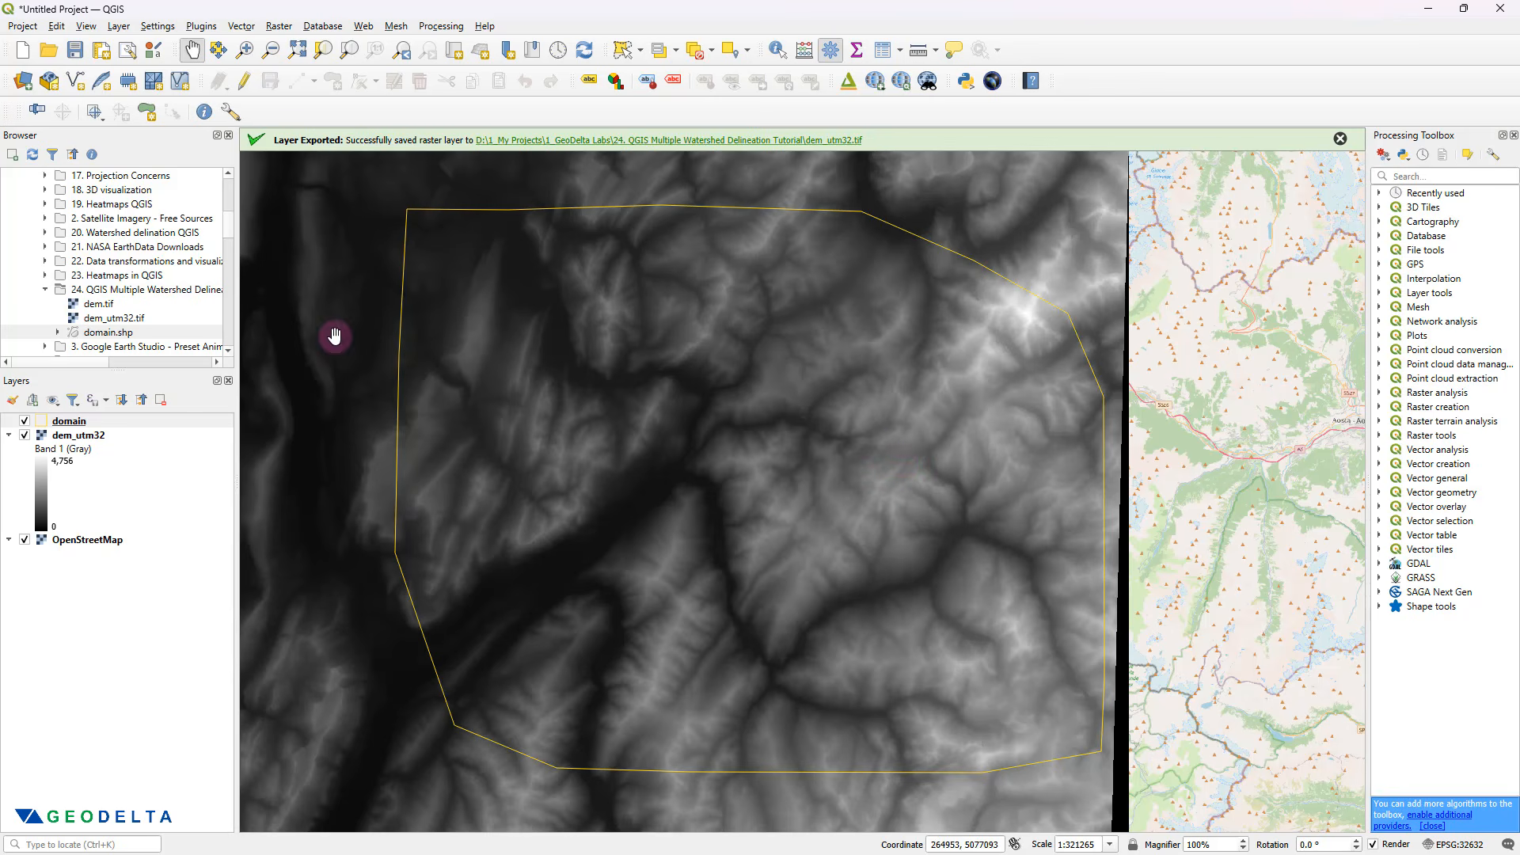
- Check the domain layer's attribute table for the digitized polygon's record, then close the table
click(72, 421)
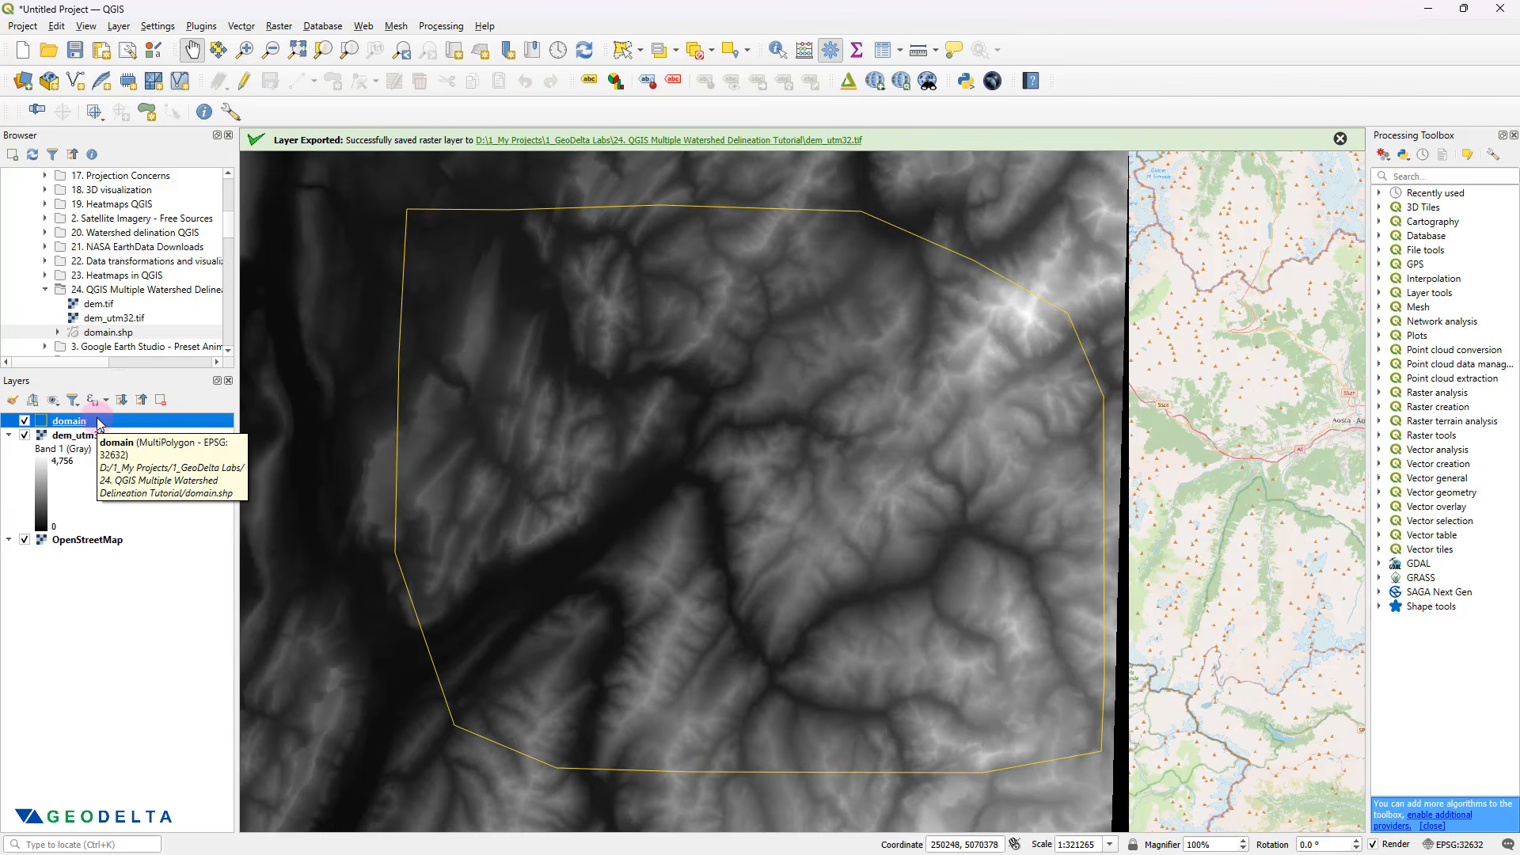
right_click(73, 421)
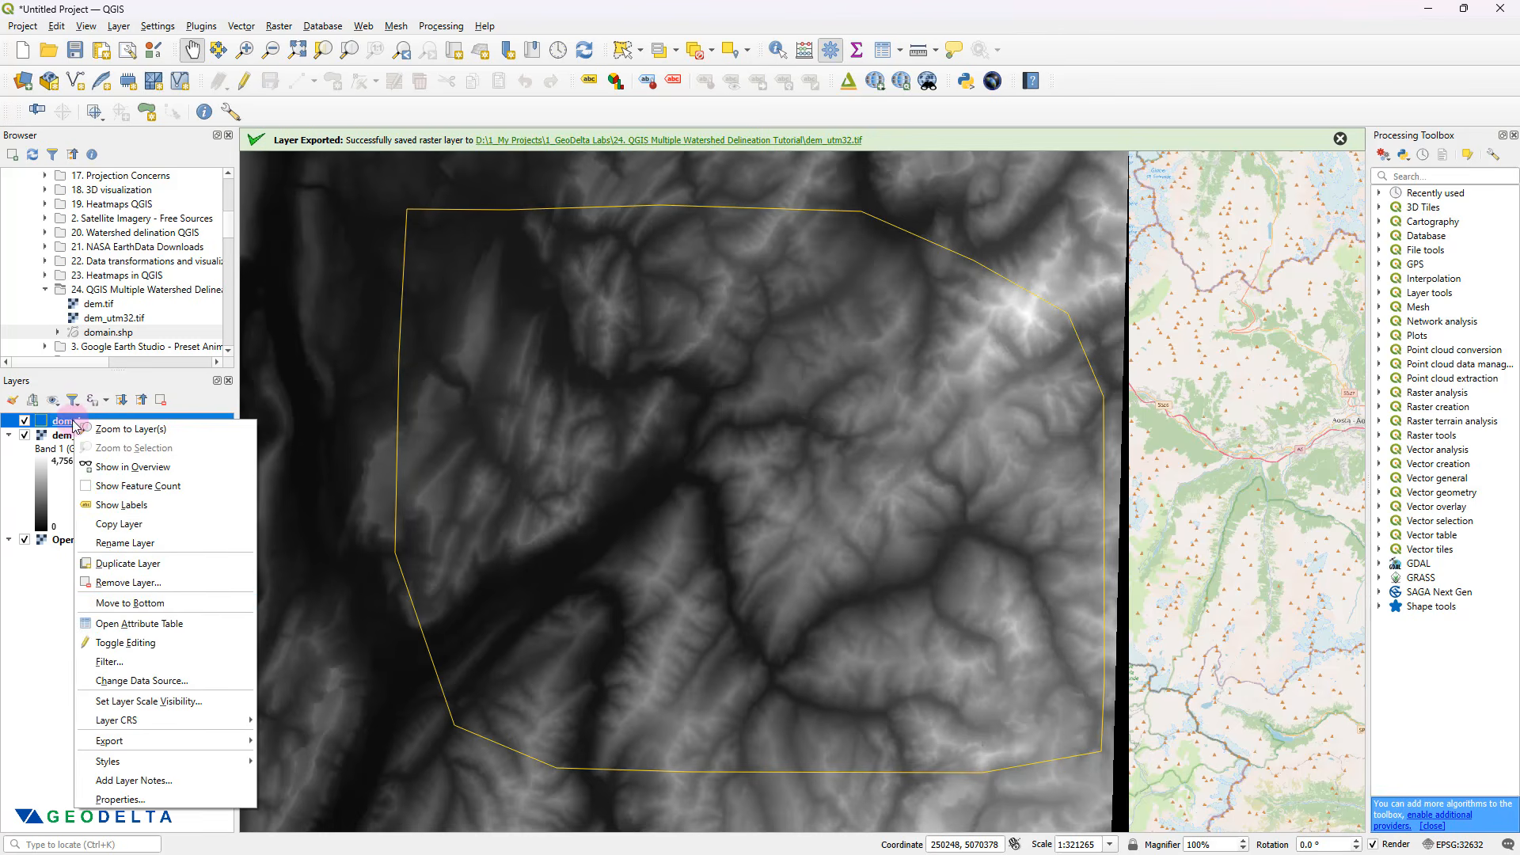
click(176, 626)
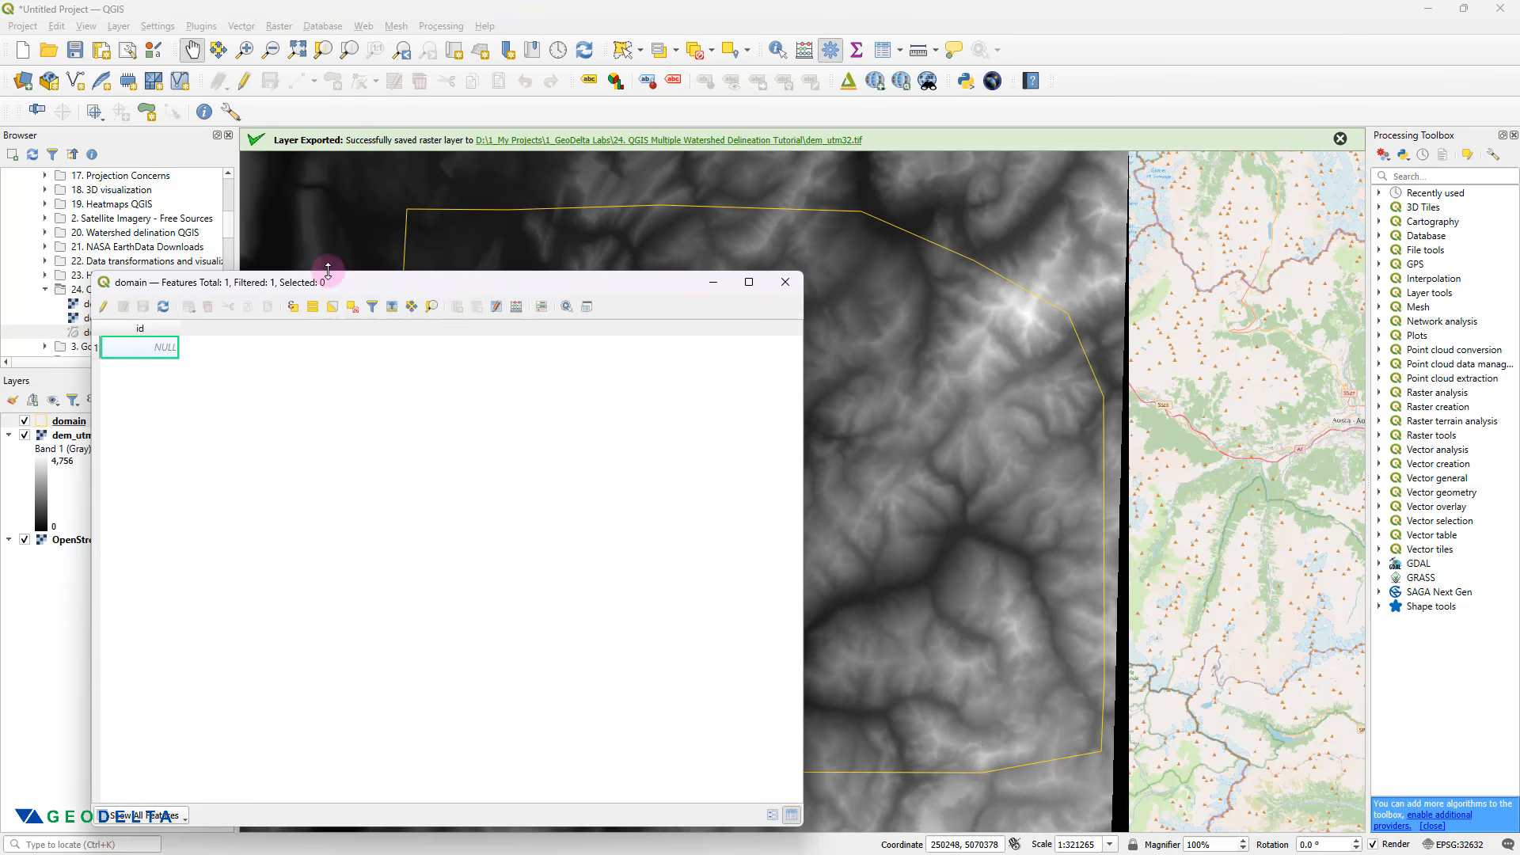
drag(326, 283, 326, 477)
click(798, 476)
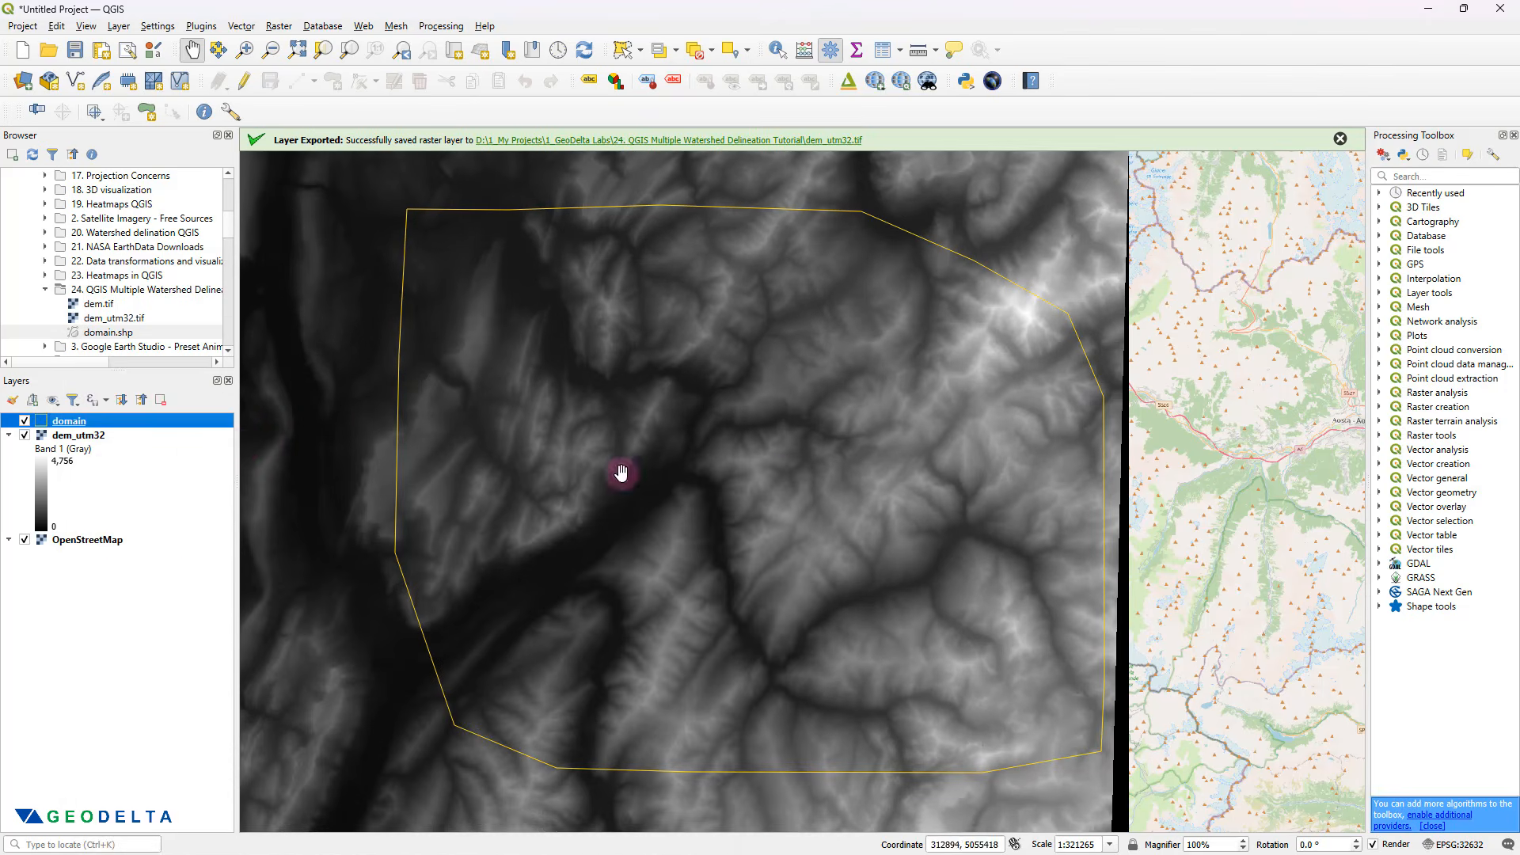
- Check the domain layer's coordinate reference system in its layer information, then close the properties
right_click(86, 423)
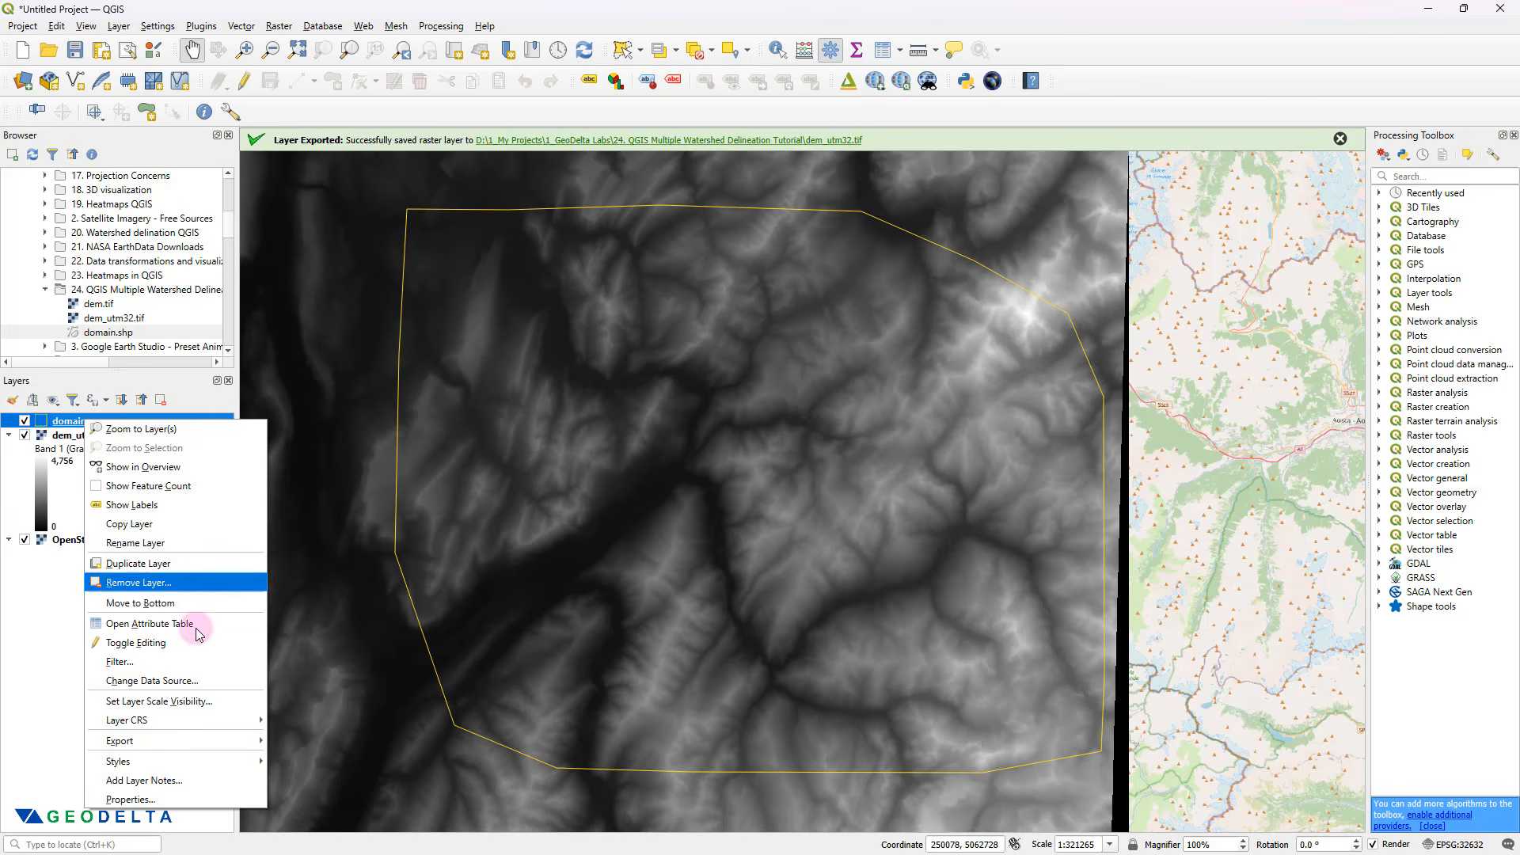
click(169, 800)
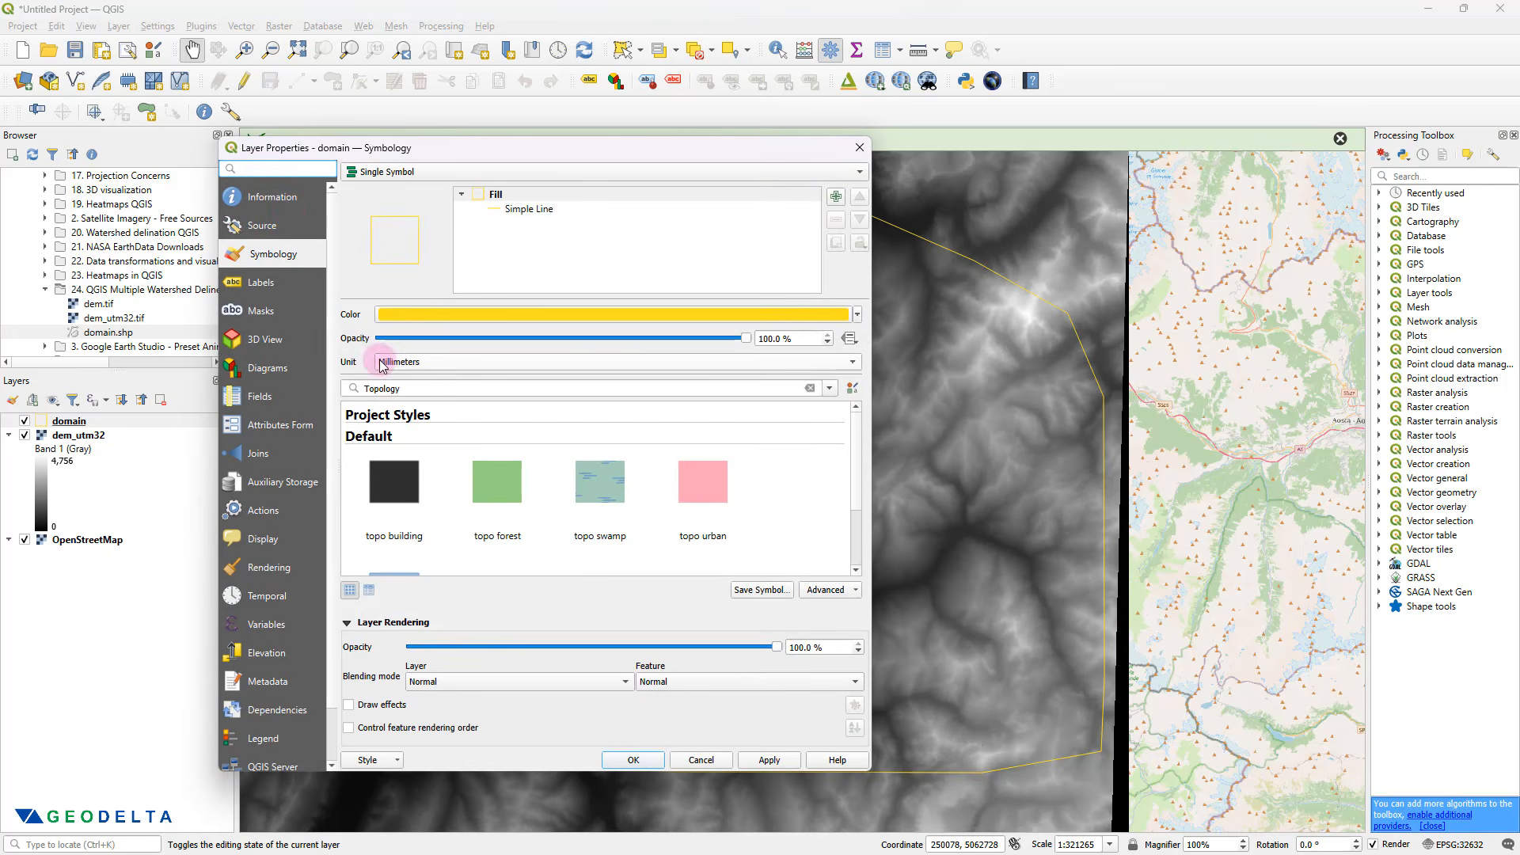
click(283, 208)
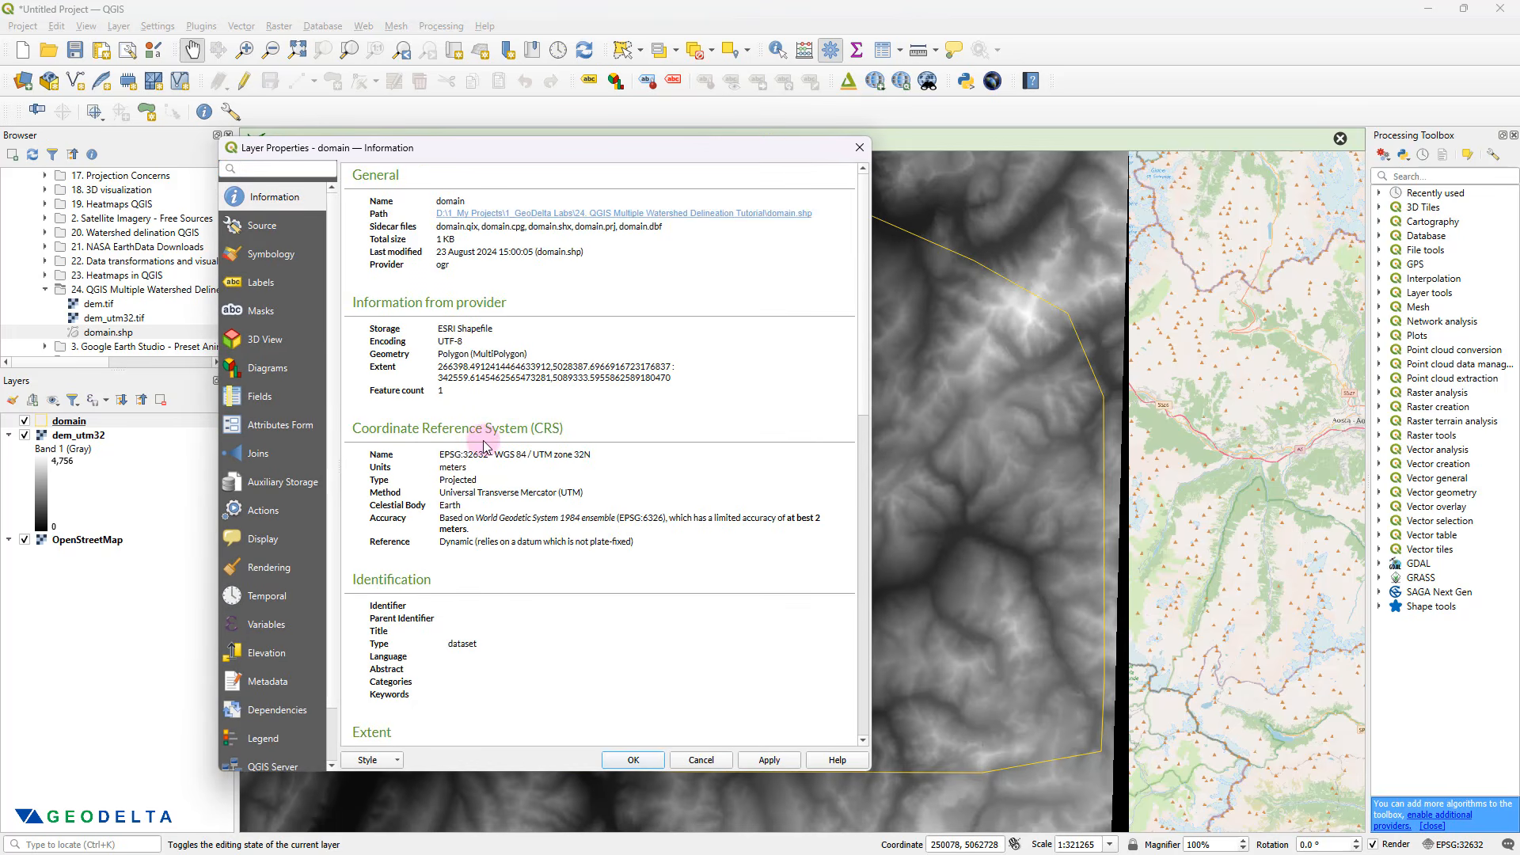
drag(441, 457, 592, 460)
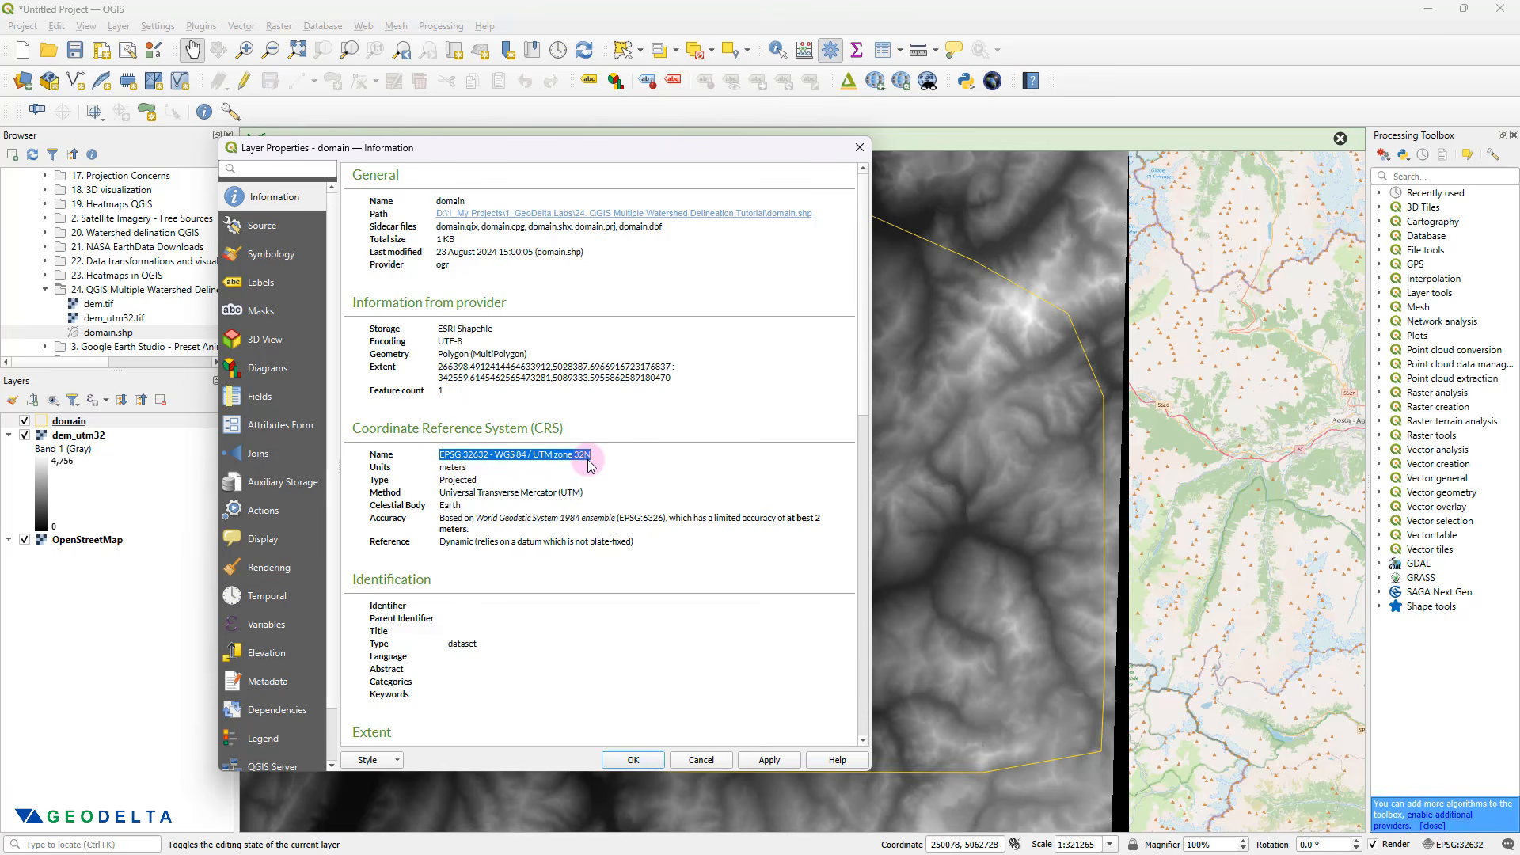
click(859, 147)
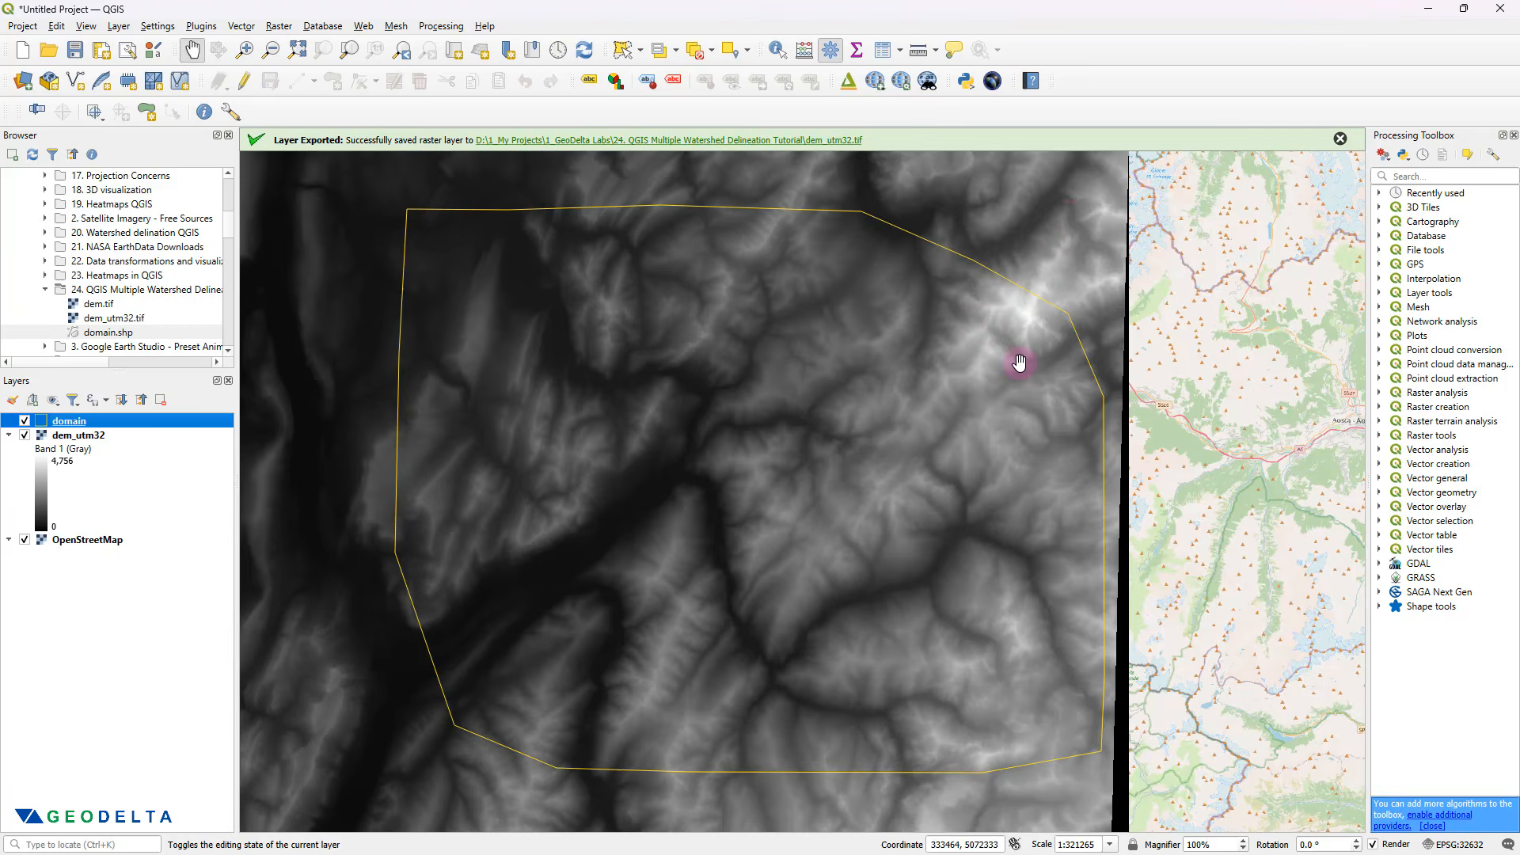
- Set up Clip Raster by Mask Layer with dem_utm32 as the input raster and domain as the mask layer
scroll(1019, 364, down, 1)
drag(1019, 363, 936, 367)
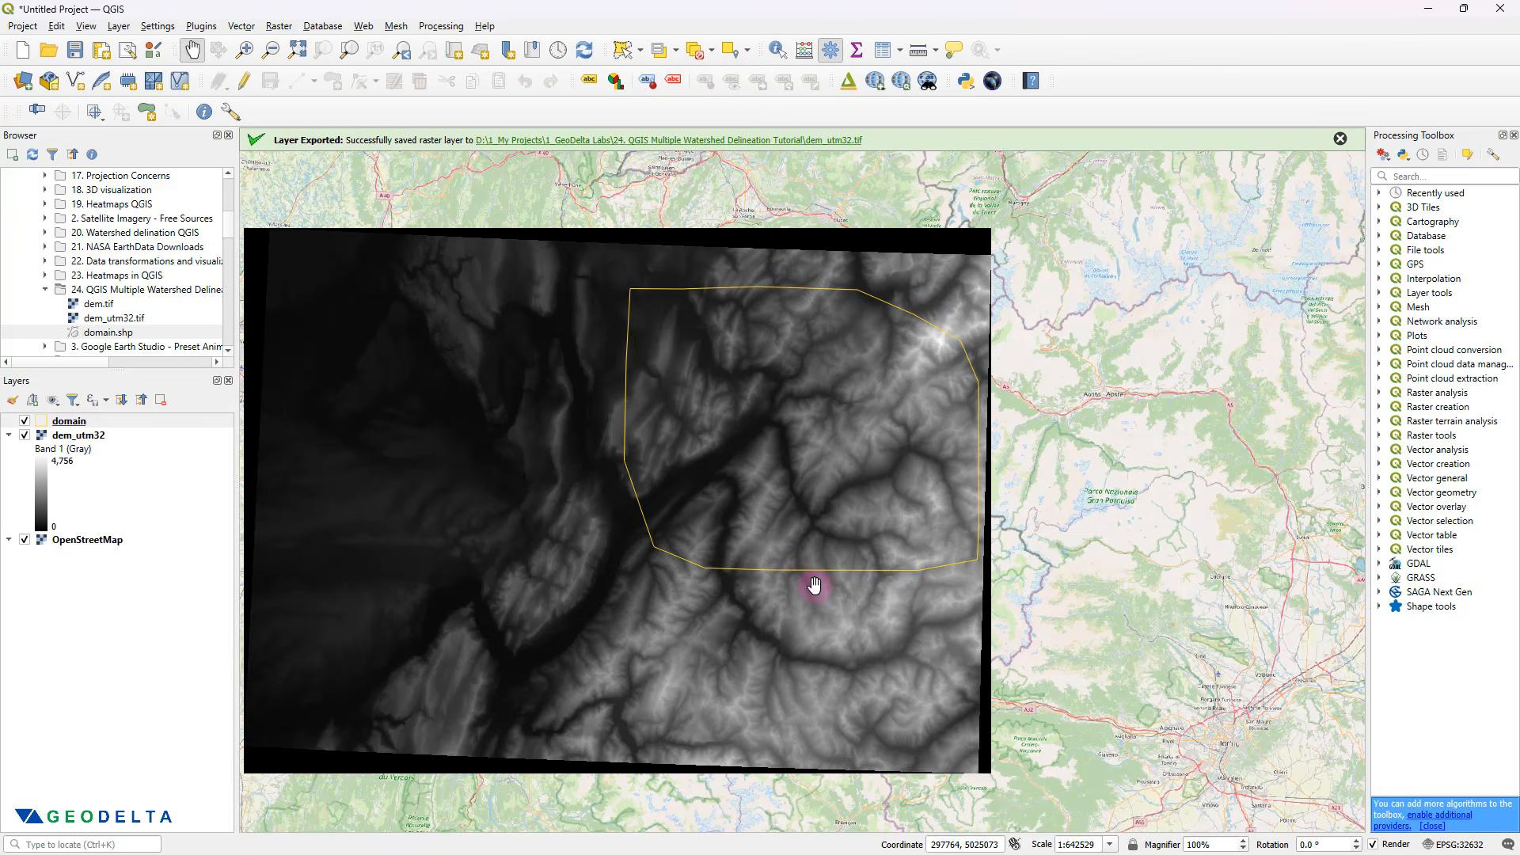
drag(1367, 198, 1299, 198)
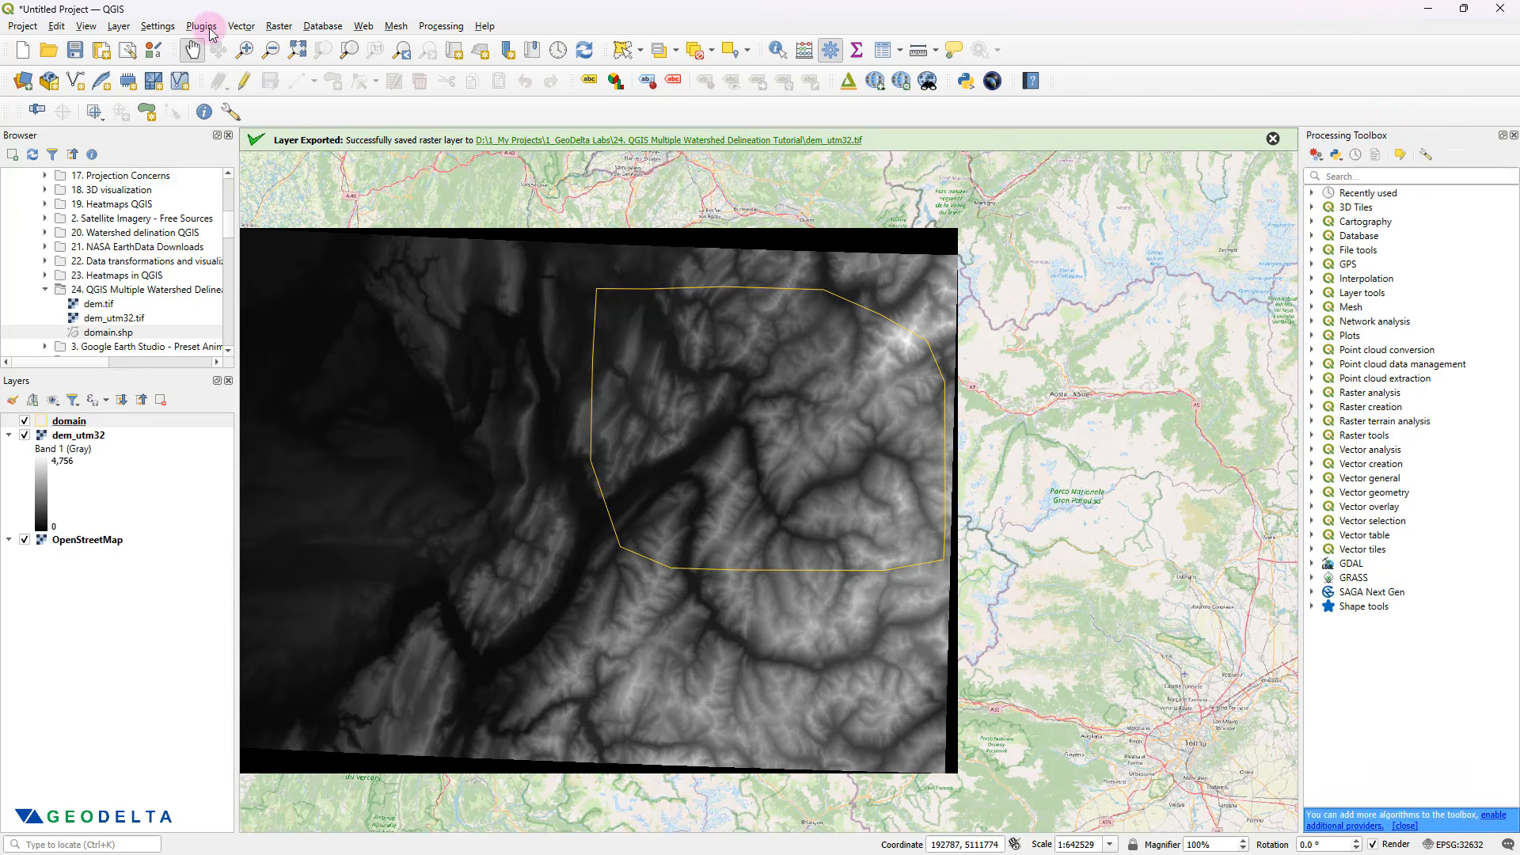
click(276, 26)
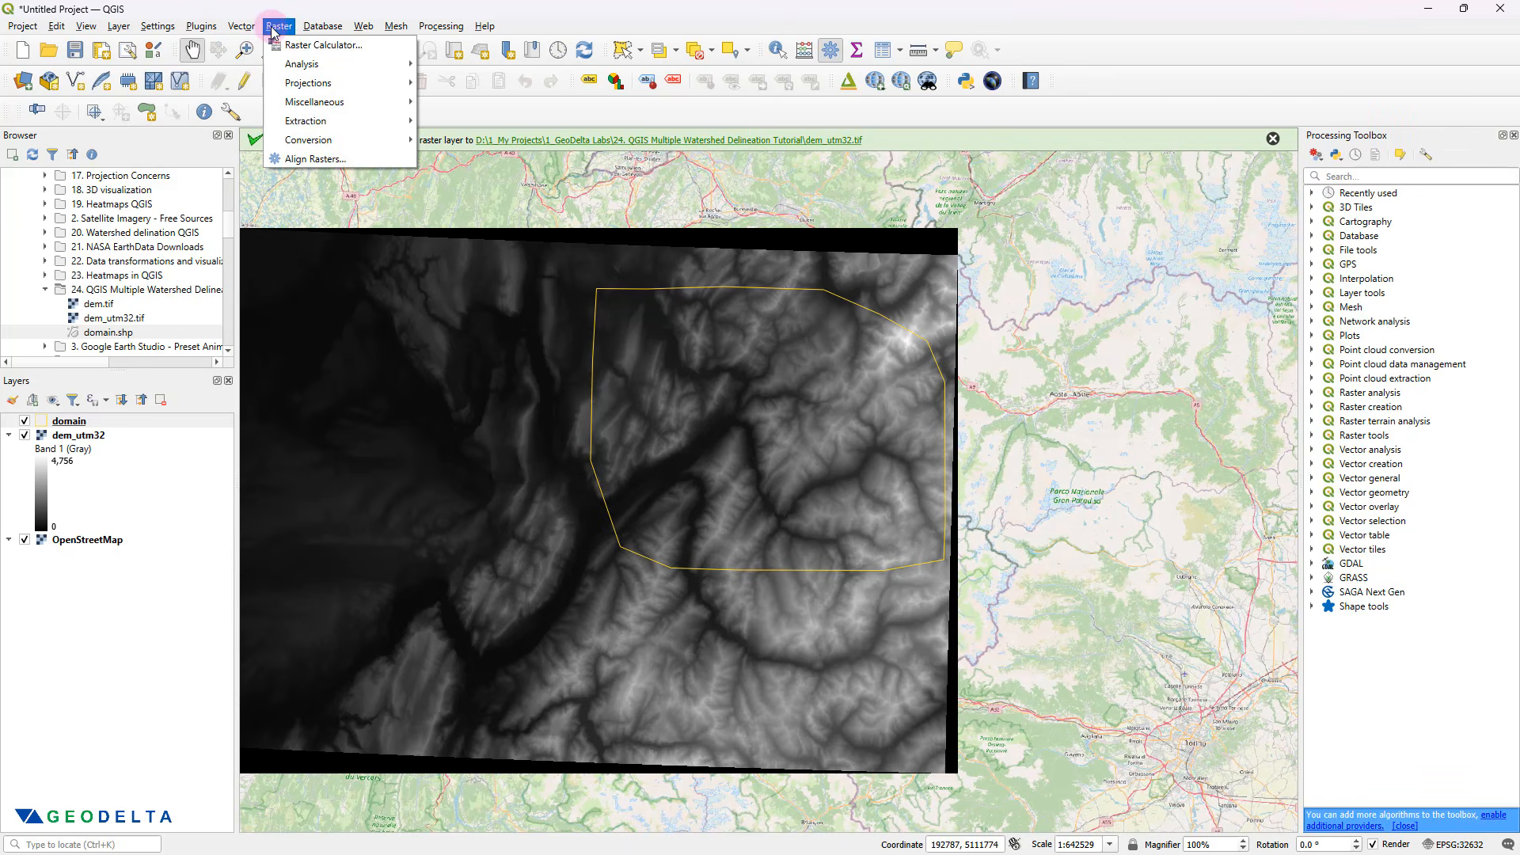
mouse_move(330, 125)
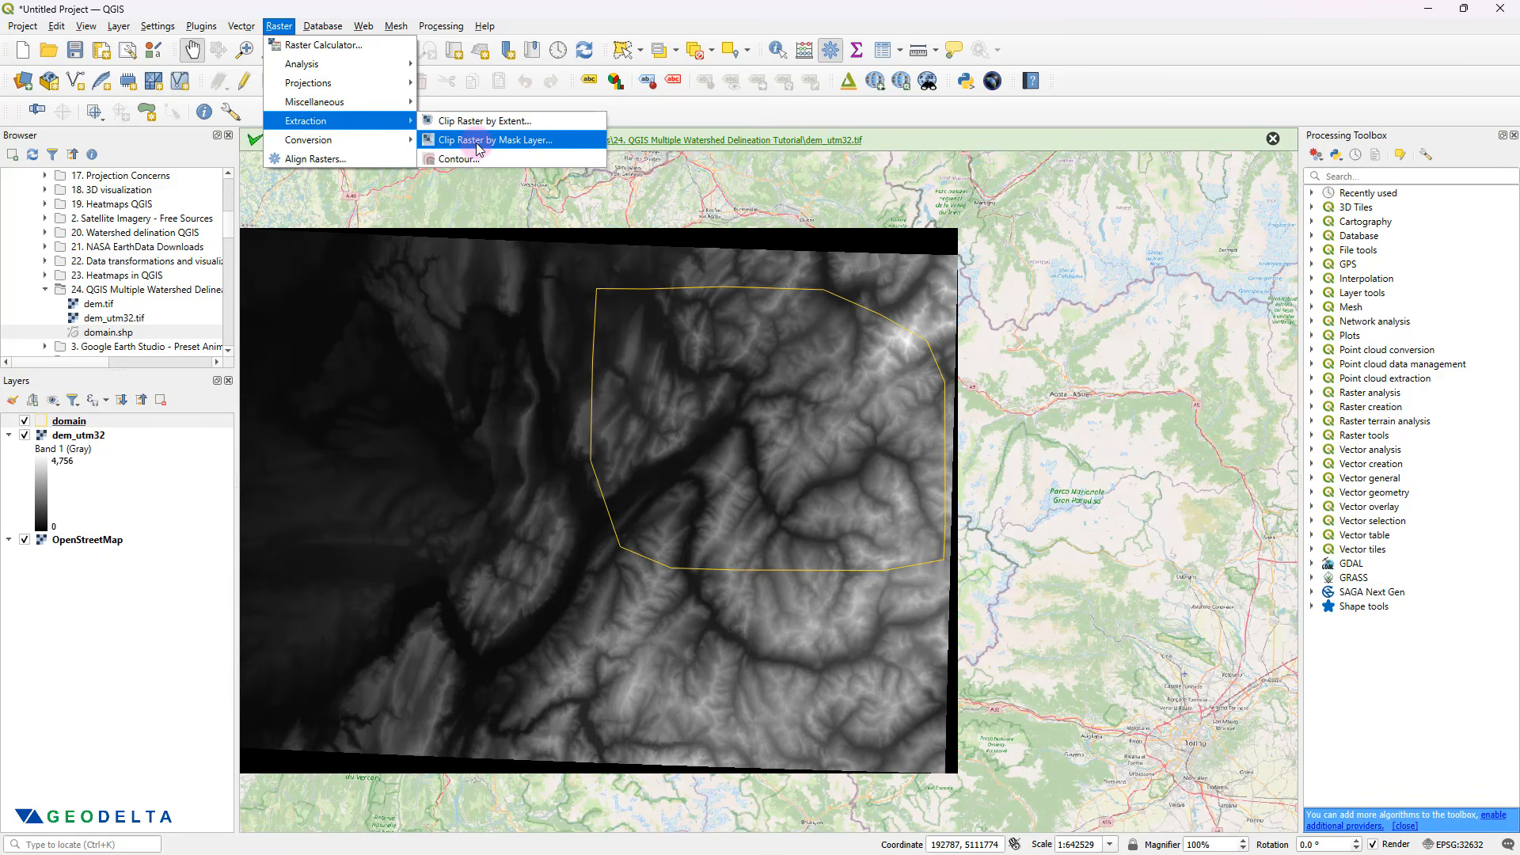
click(514, 149)
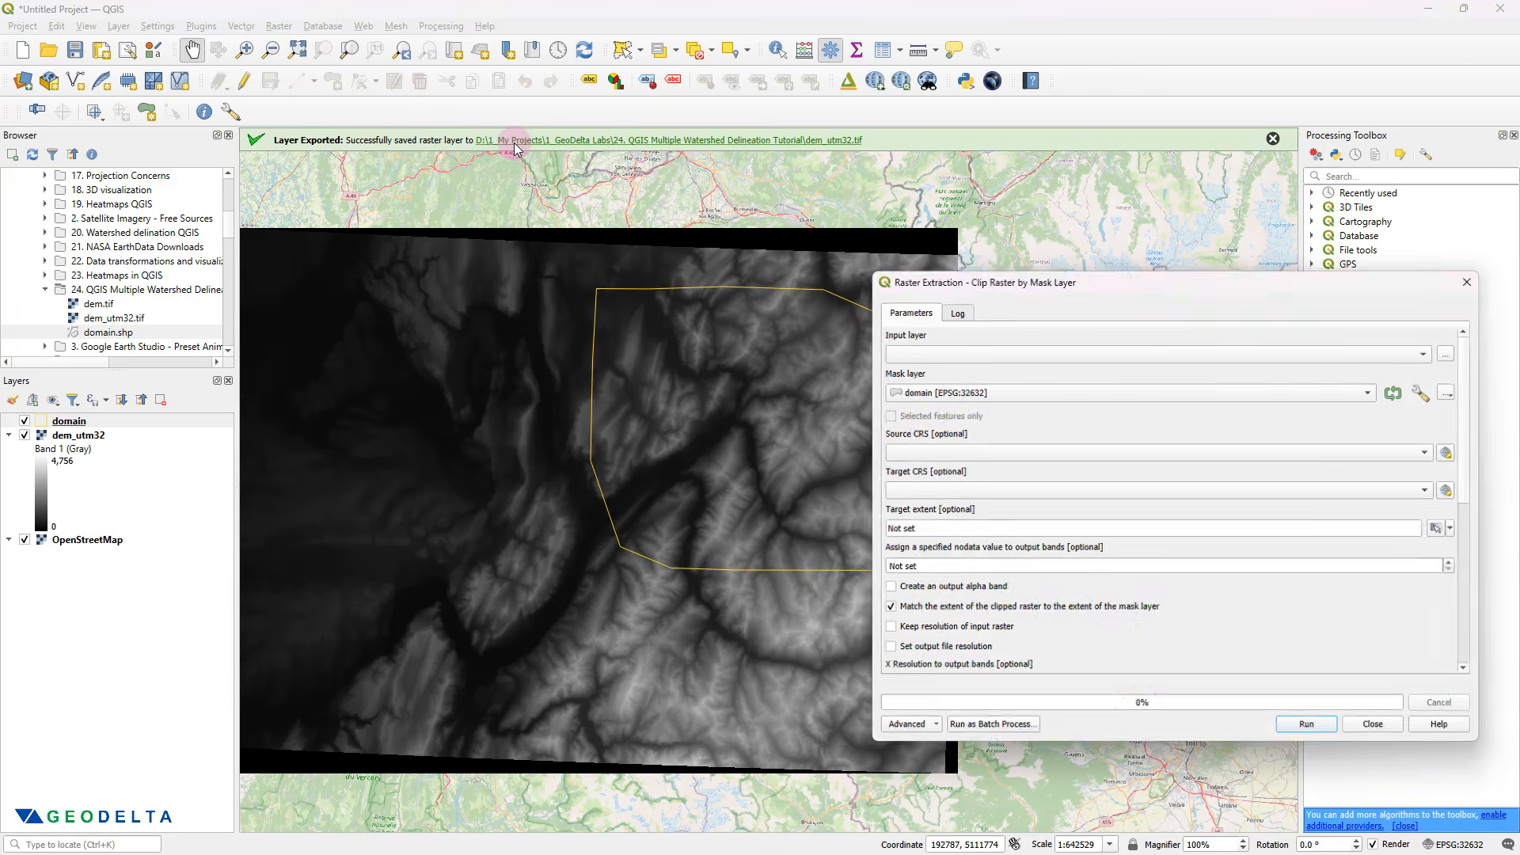
drag(1183, 293, 1100, 233)
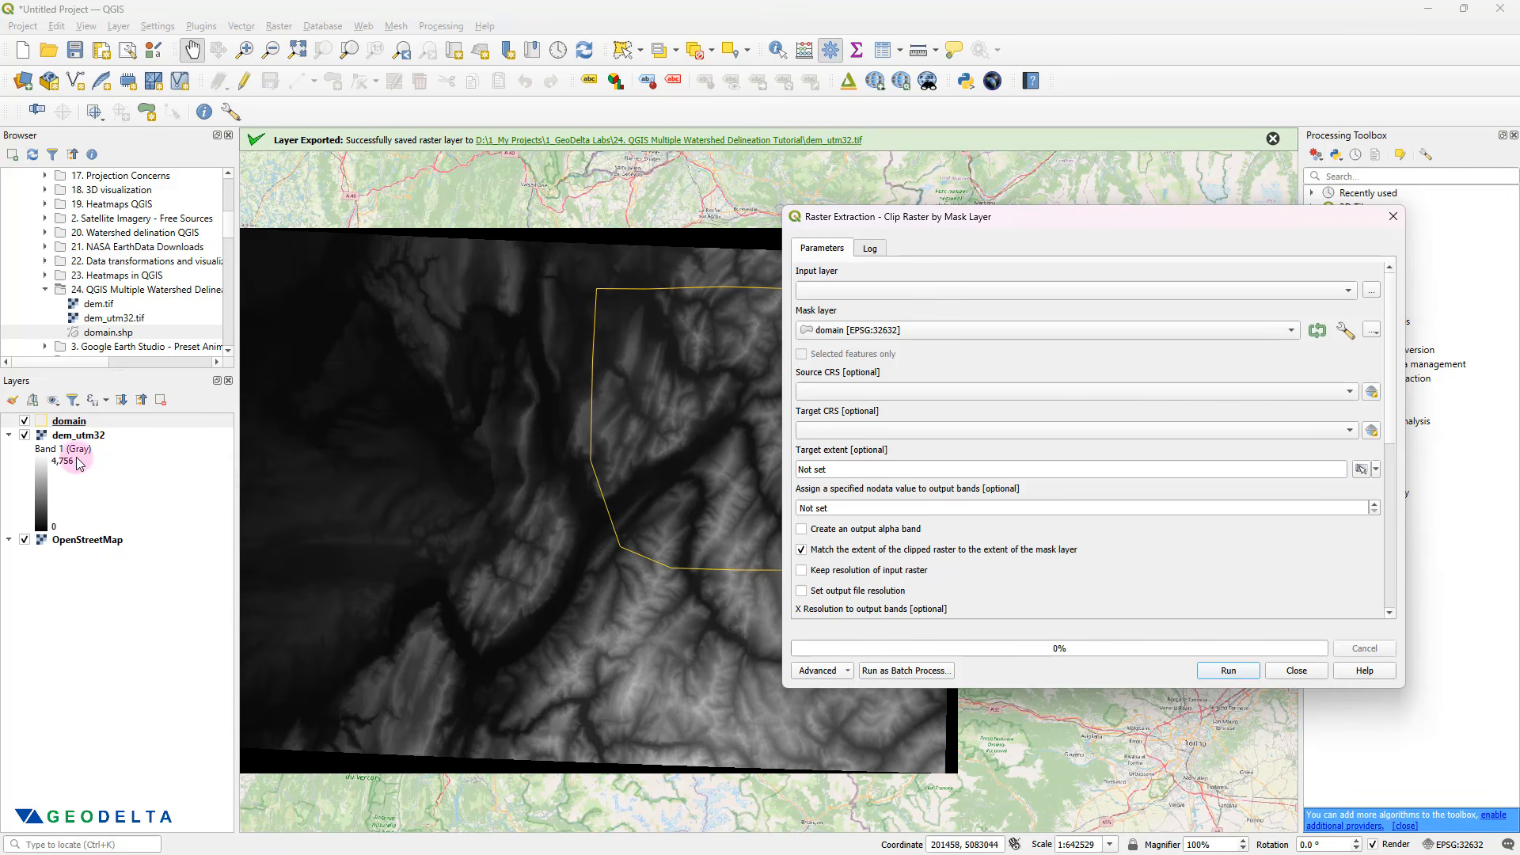
click(882, 293)
click(807, 314)
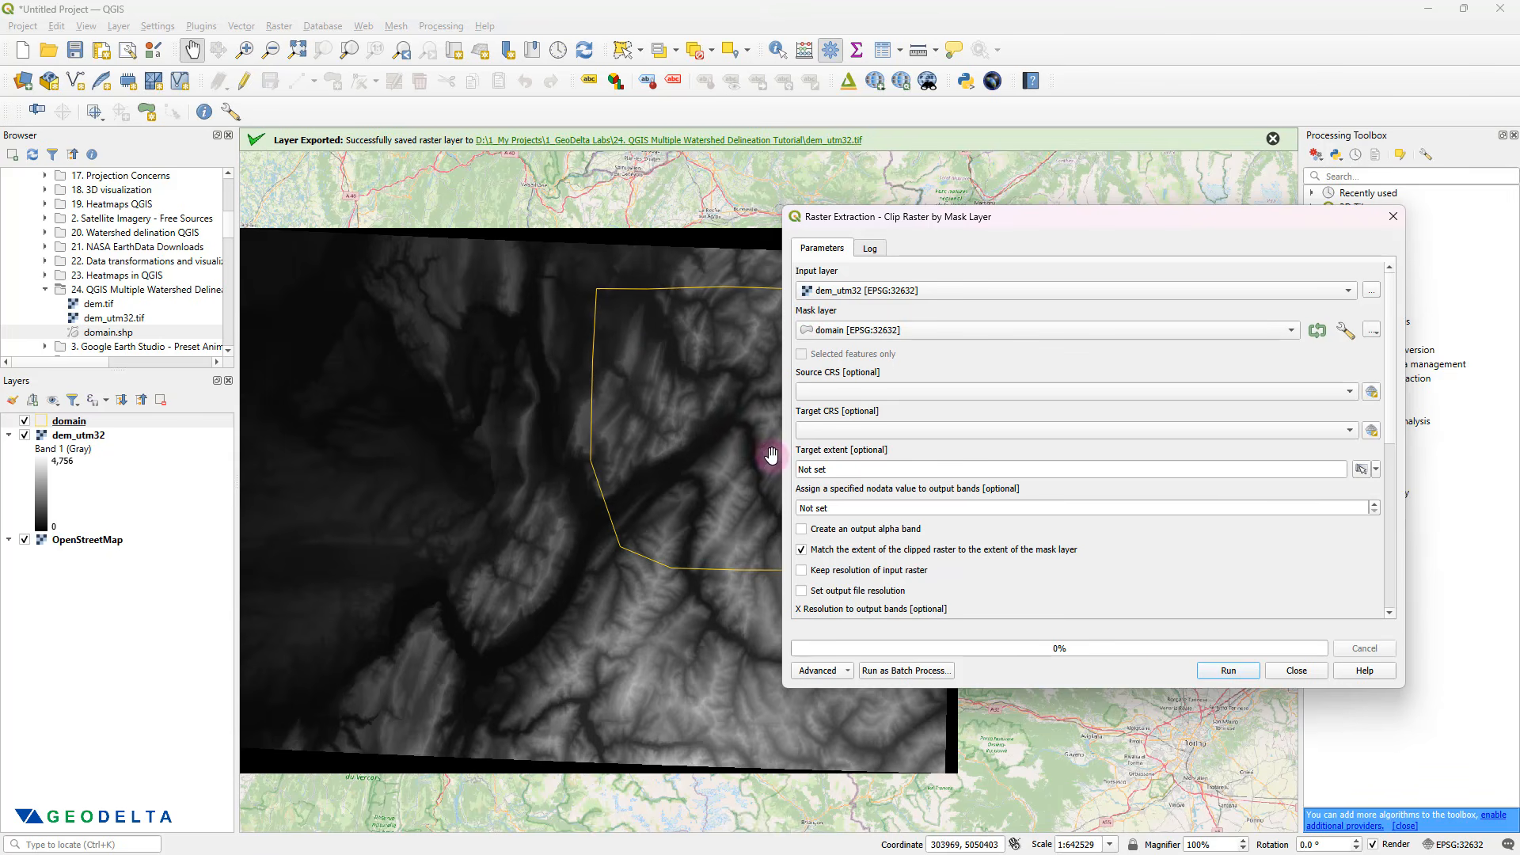
- Run the clip to a temporary file, matching the mask layer's extent, and close the tool
scroll(969, 426, down, 5)
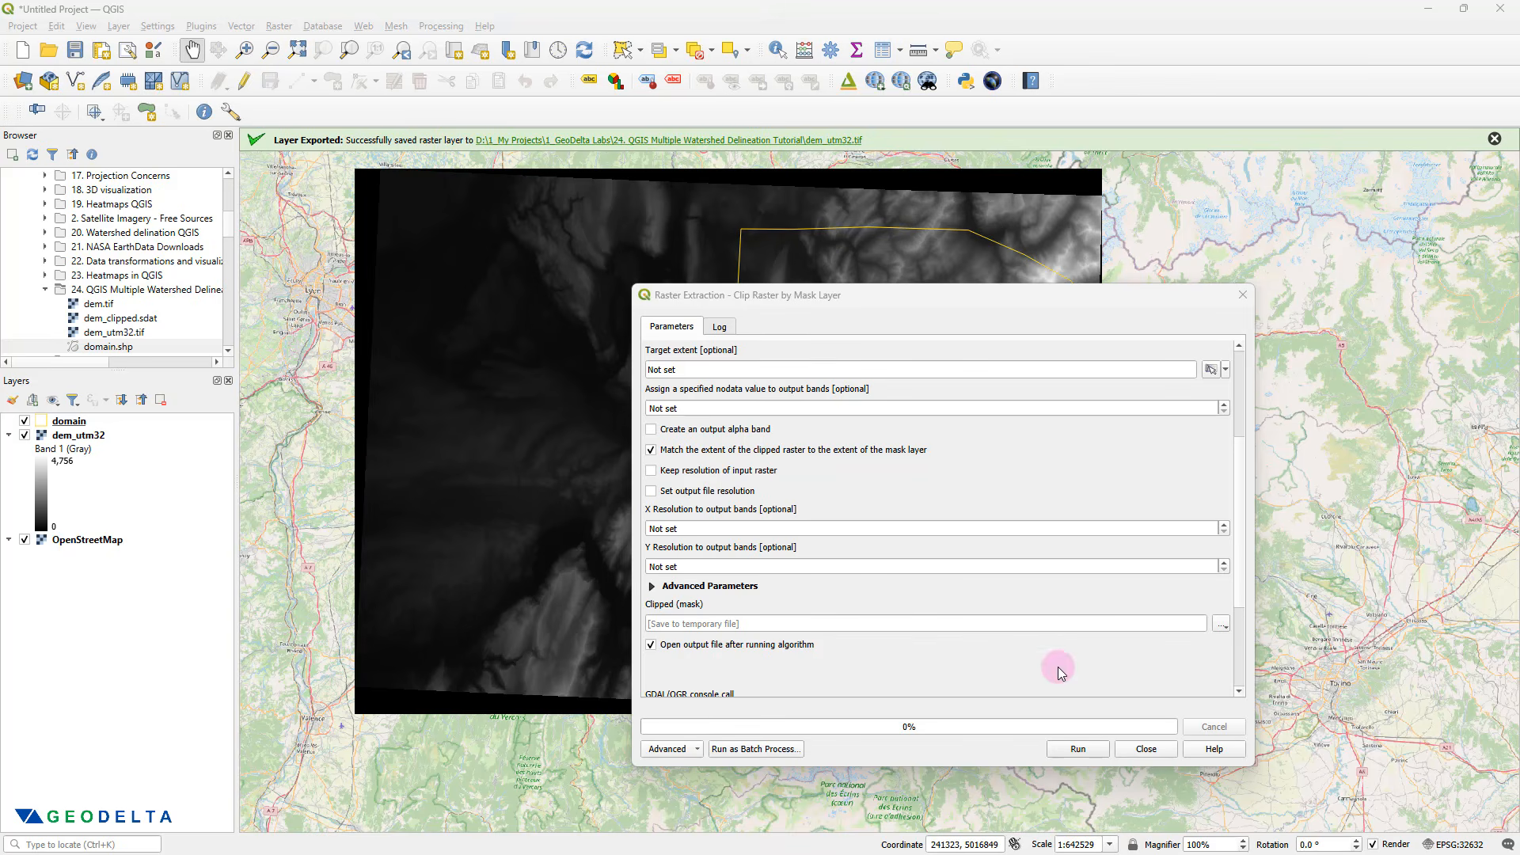
scroll(1124, 665, down, 1)
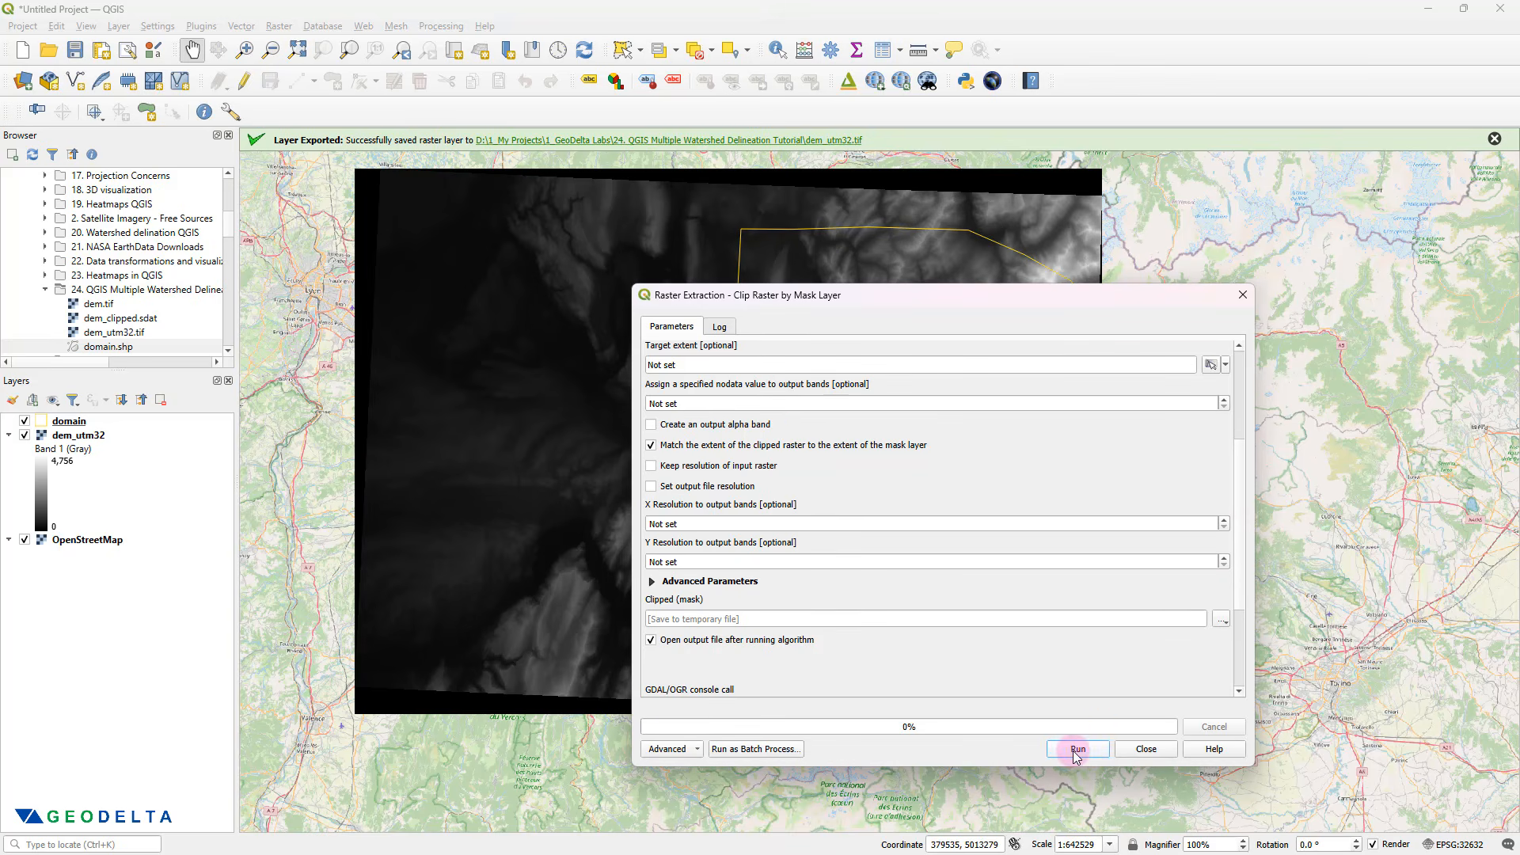
click(1077, 751)
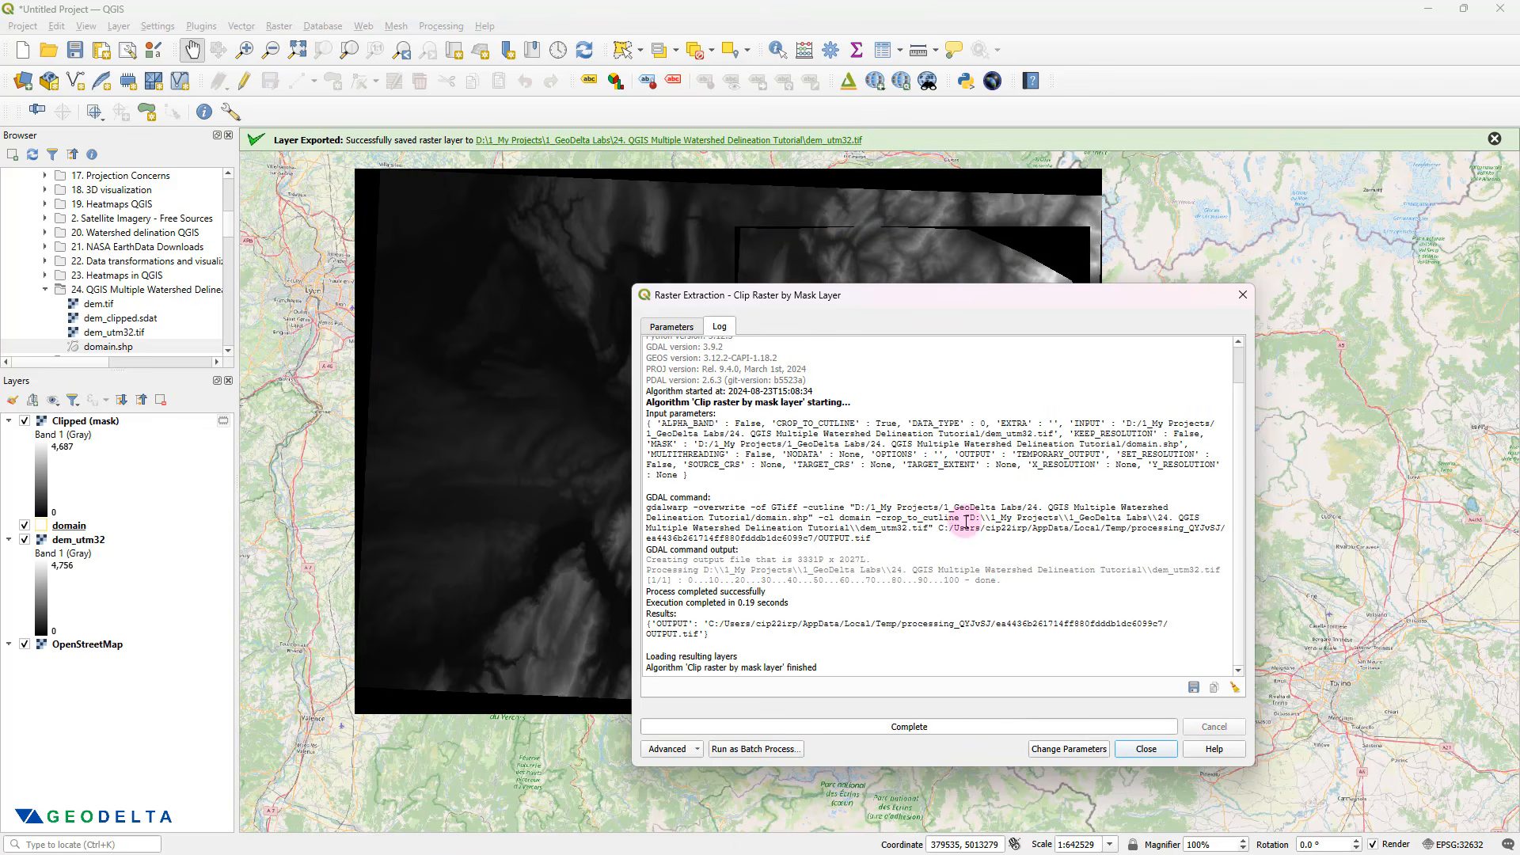
click(1141, 749)
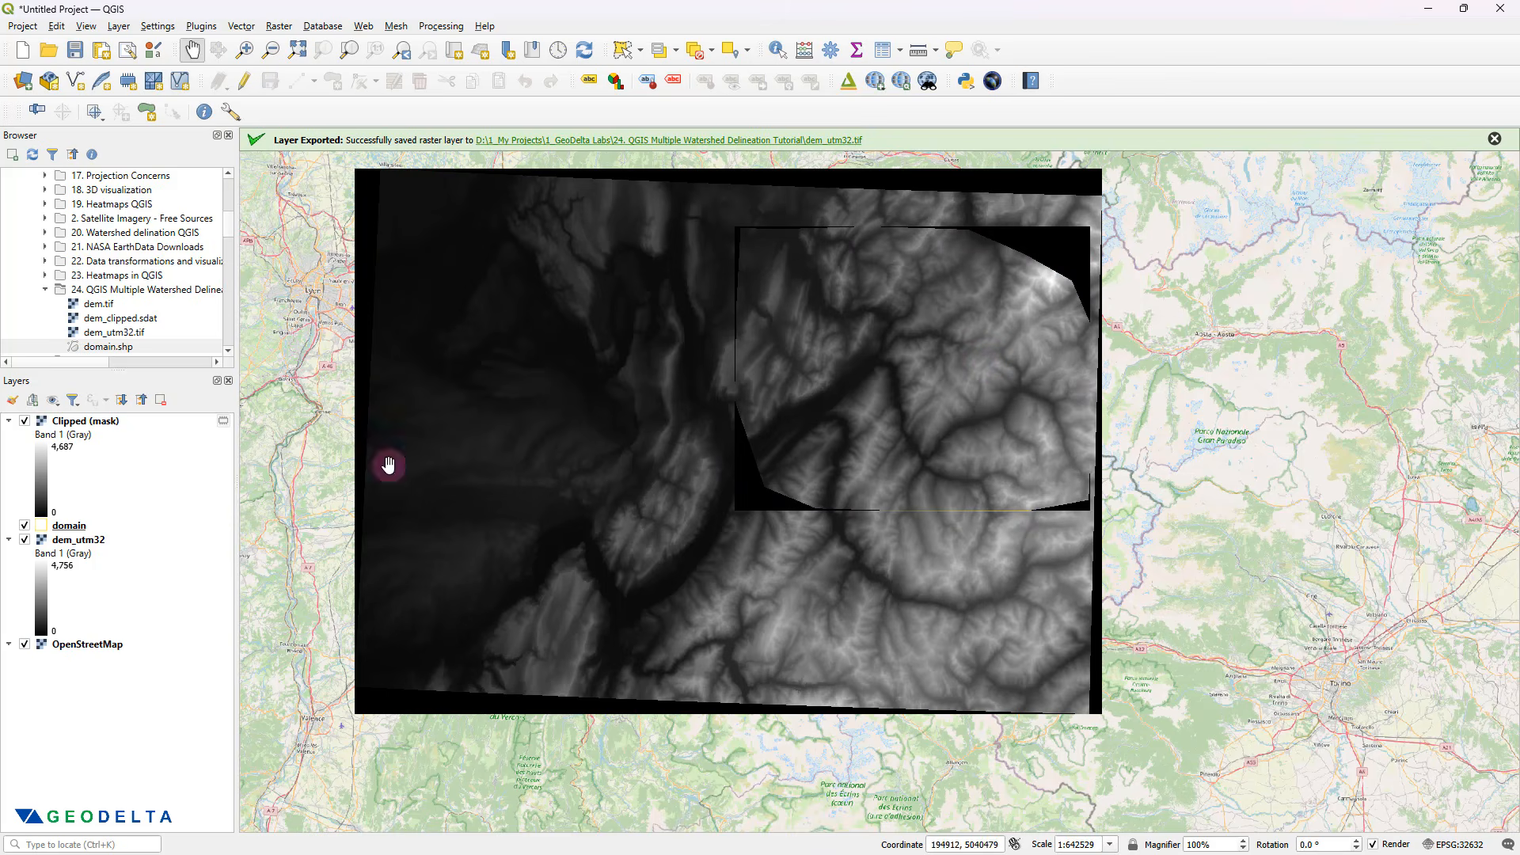
- Hide the dem_utm32 layer to inspect the clipped raster on its own
click(25, 541)
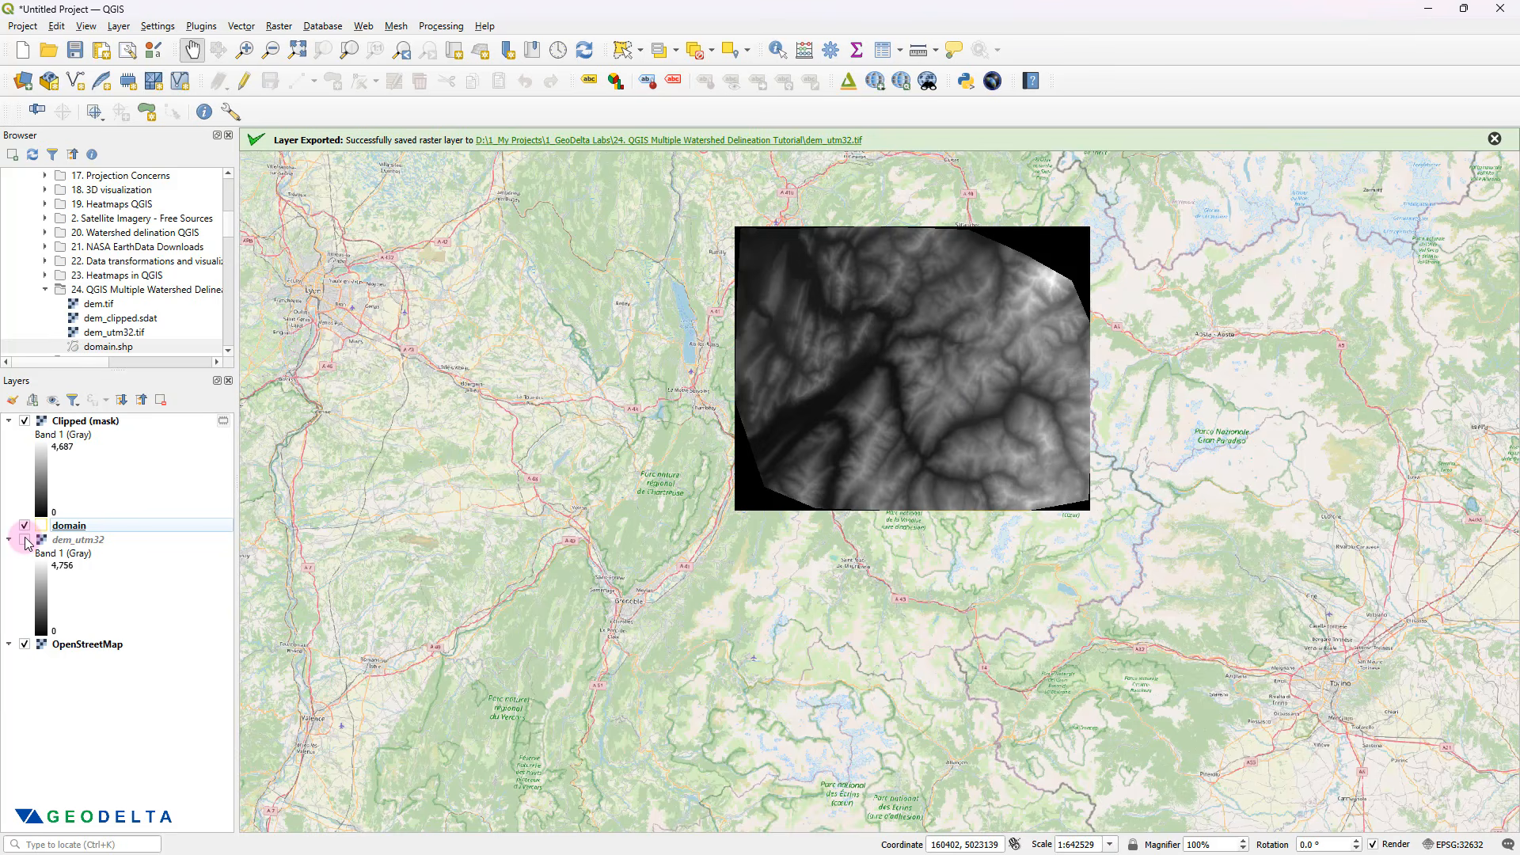
scroll(958, 333, up, 1)
drag(967, 380, 969, 449)
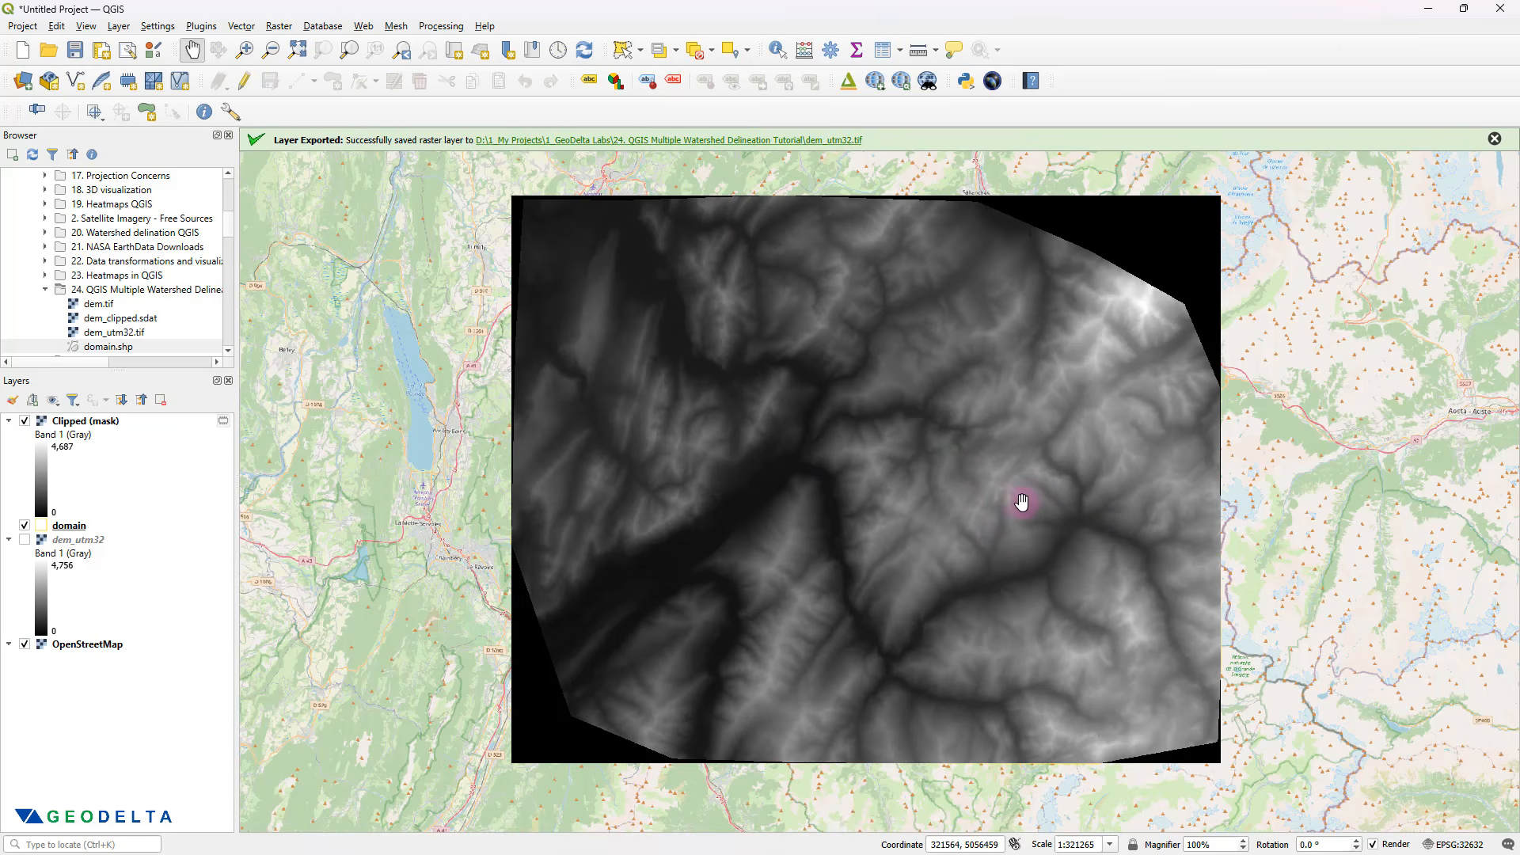
- Export the Clipped (mask) layer as the GeoTIFF dem_clipped.tif in EPSG:32632, in the Multiple Watershed Delineation Tutorial folder
click(113, 422)
right_click(113, 425)
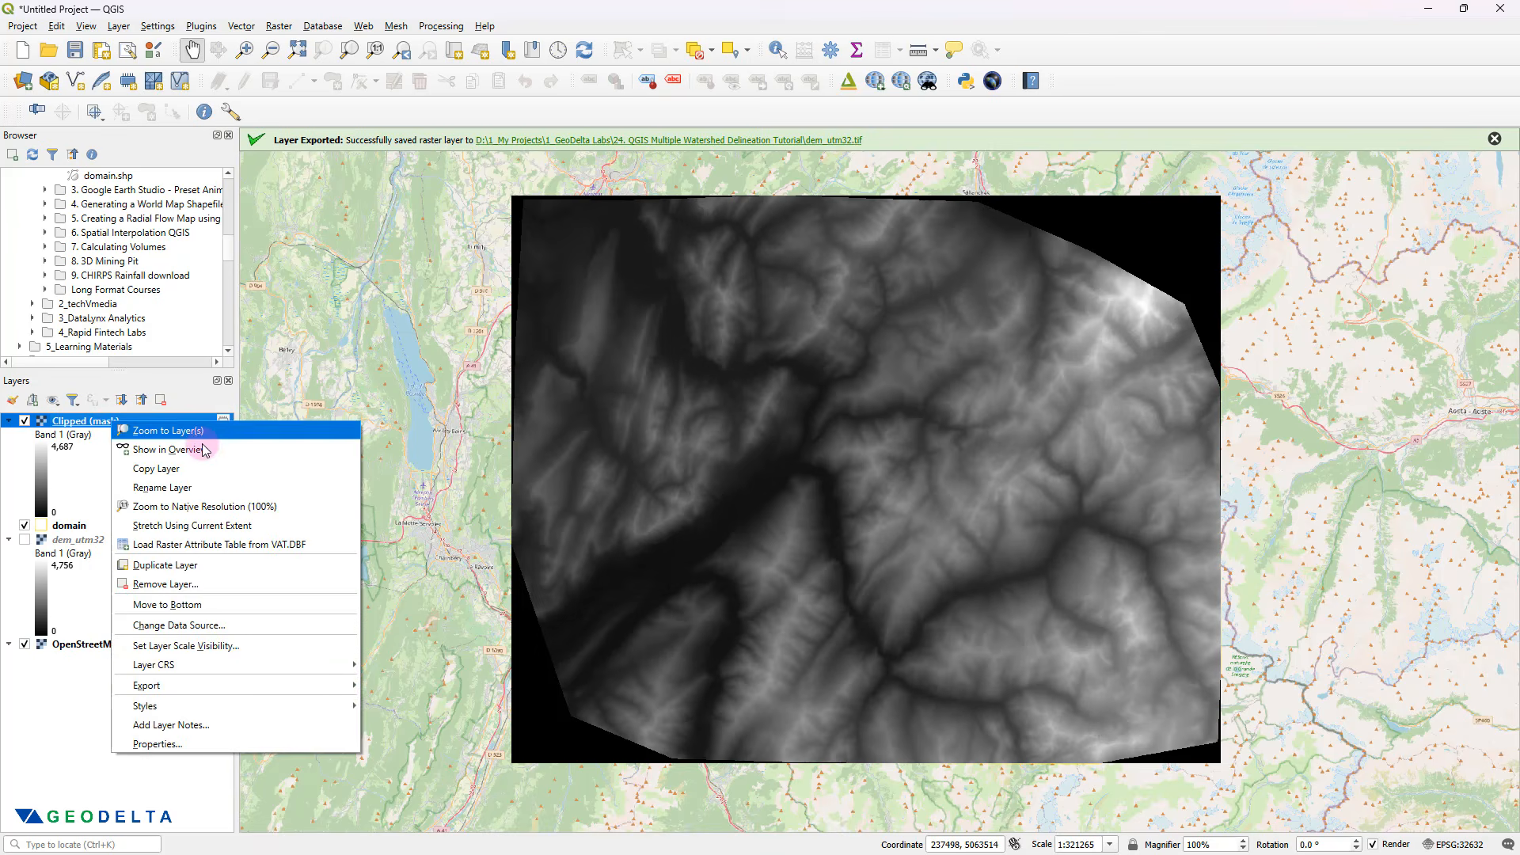
mouse_move(265, 685)
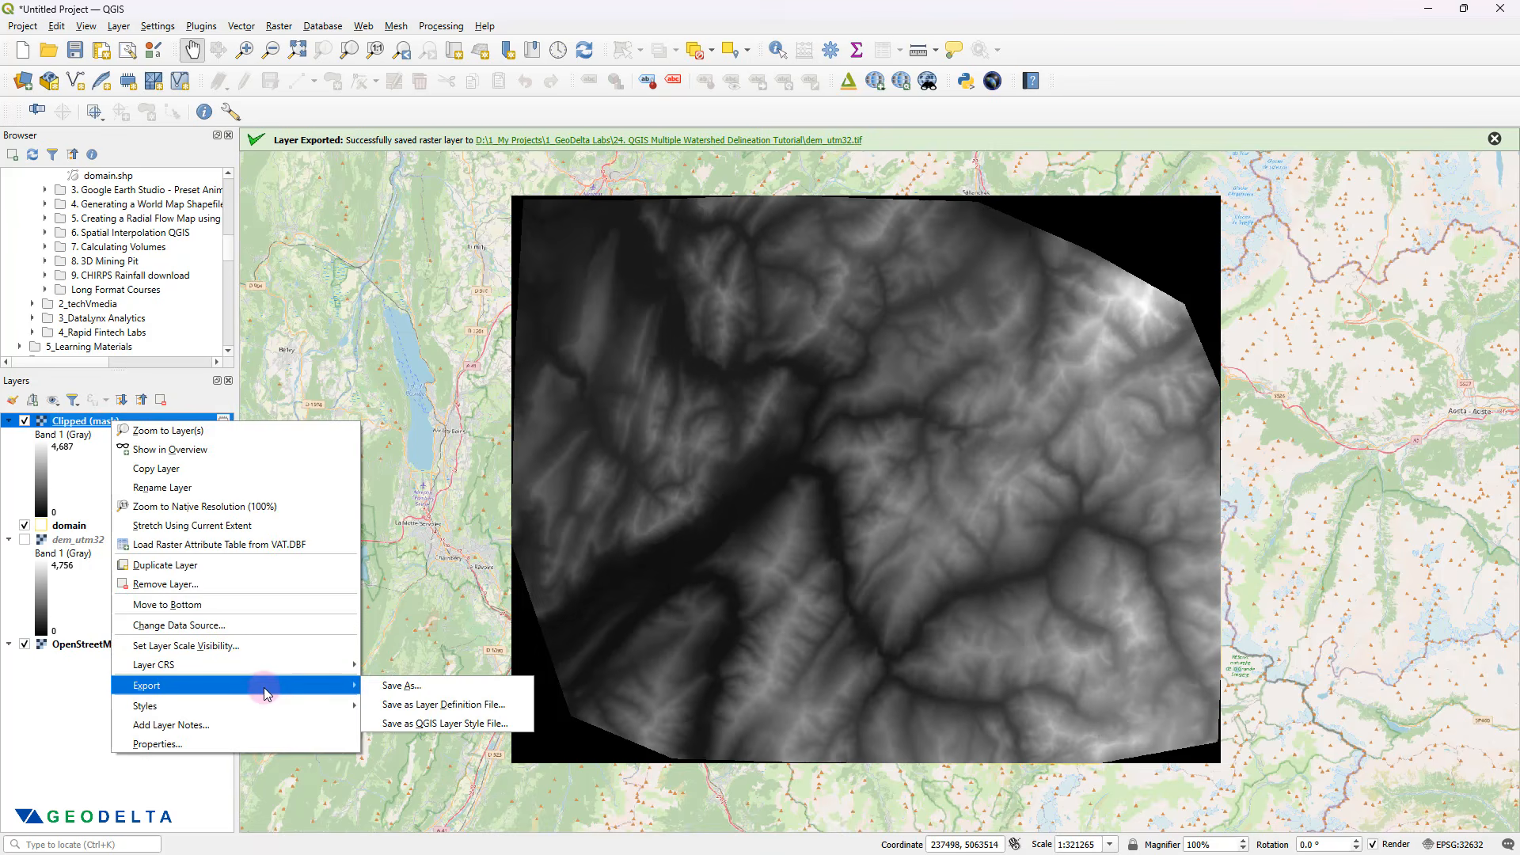
click(467, 688)
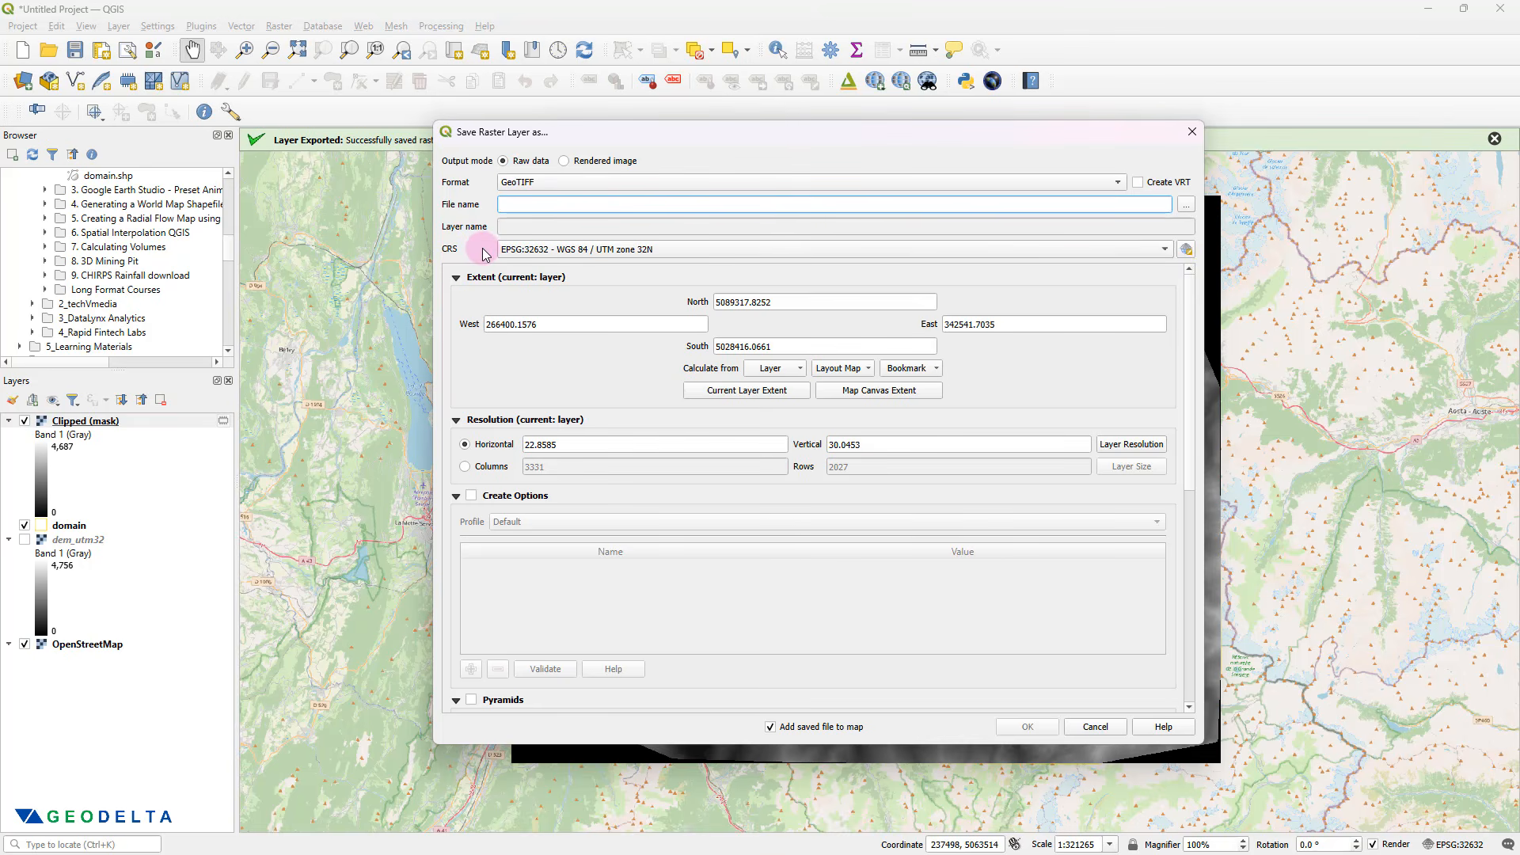
click(1187, 208)
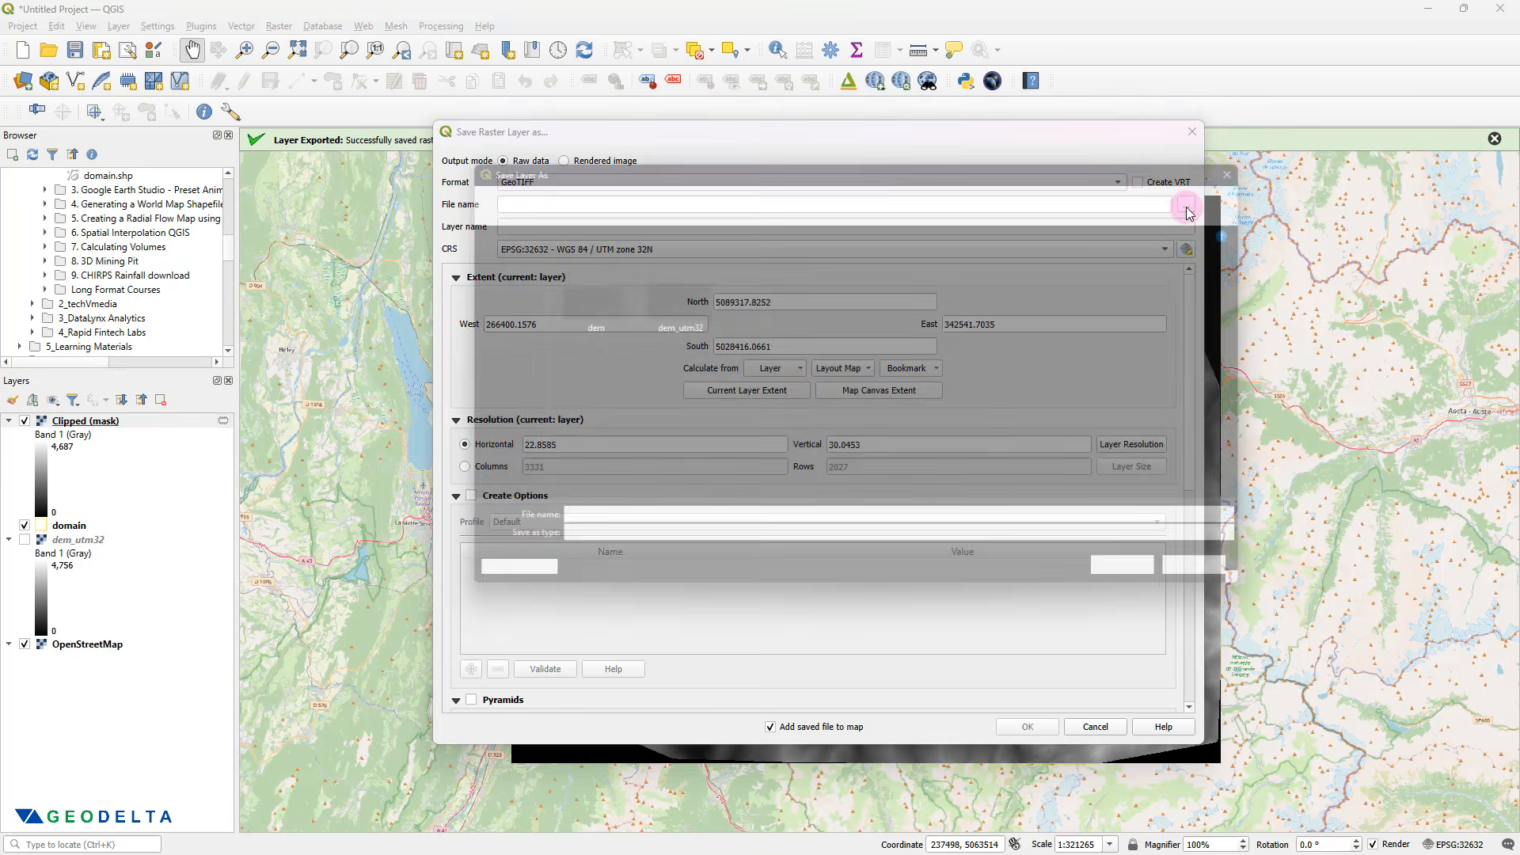
click(678, 531)
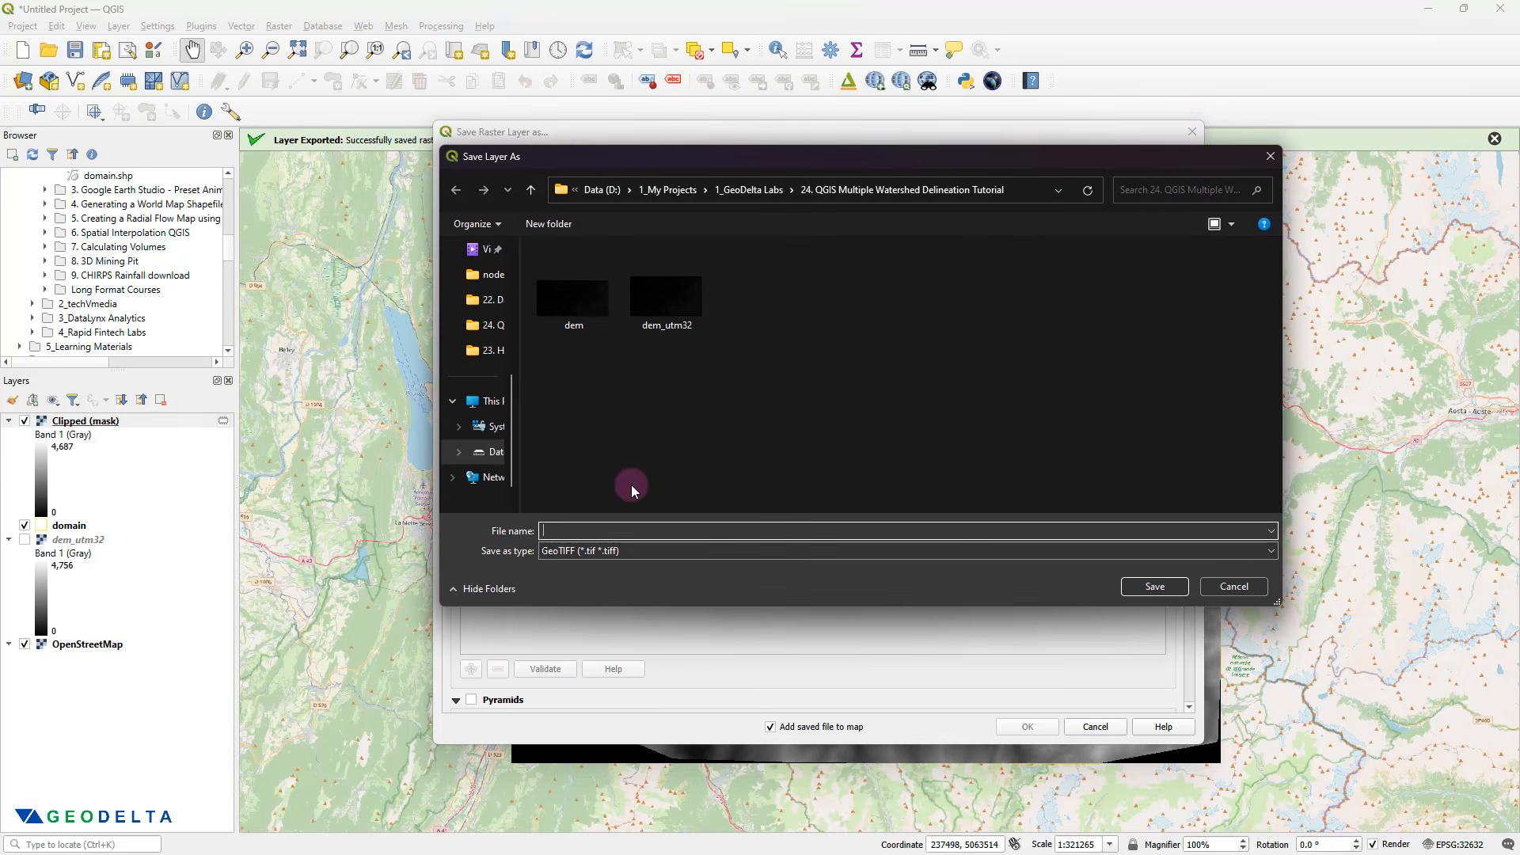
text(dem_cloipped)
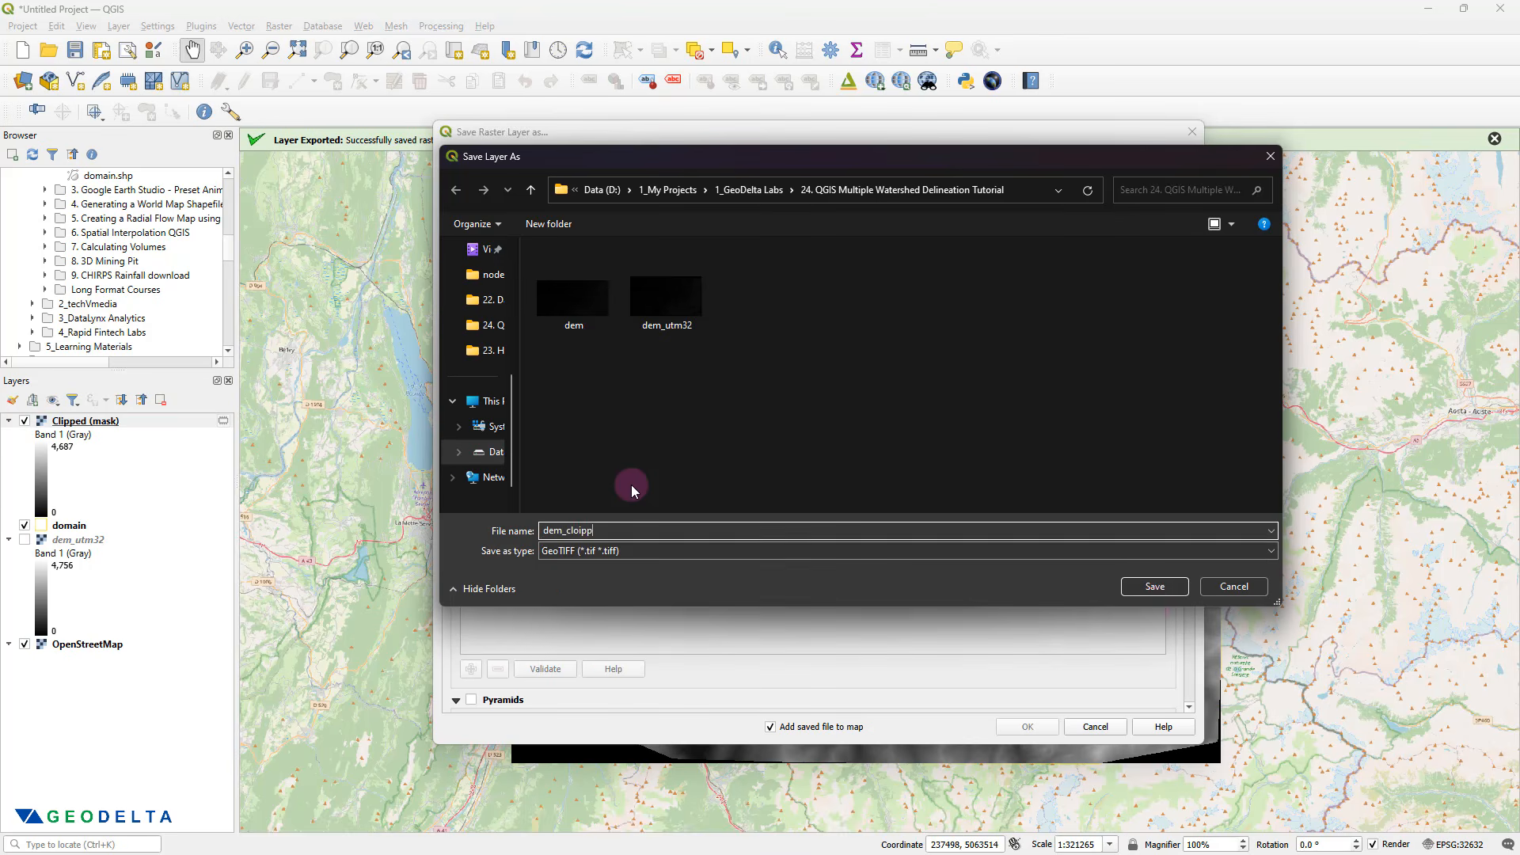
click(1154, 584)
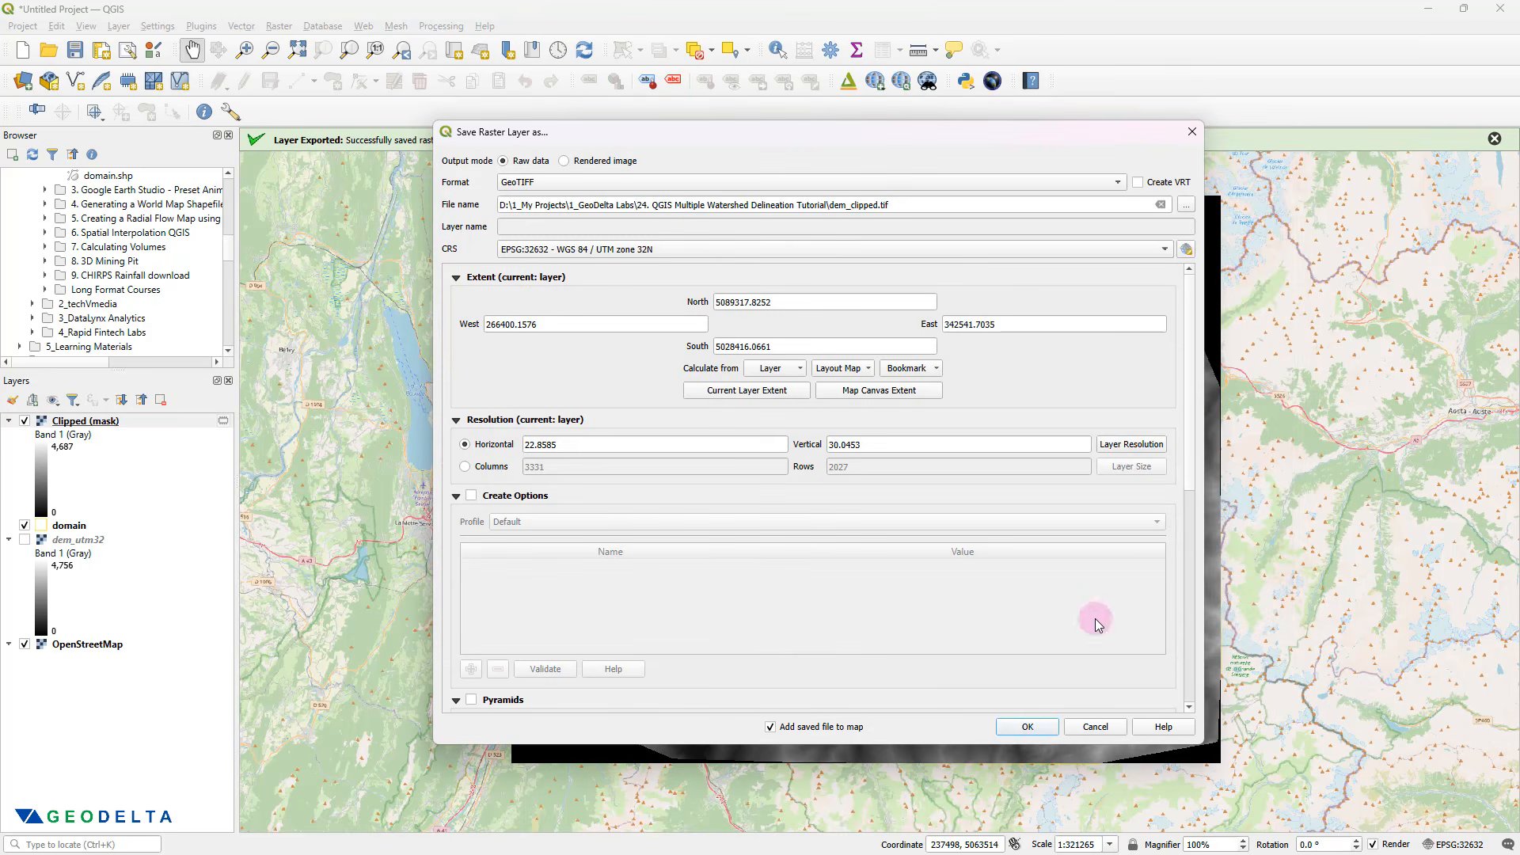
click(1028, 725)
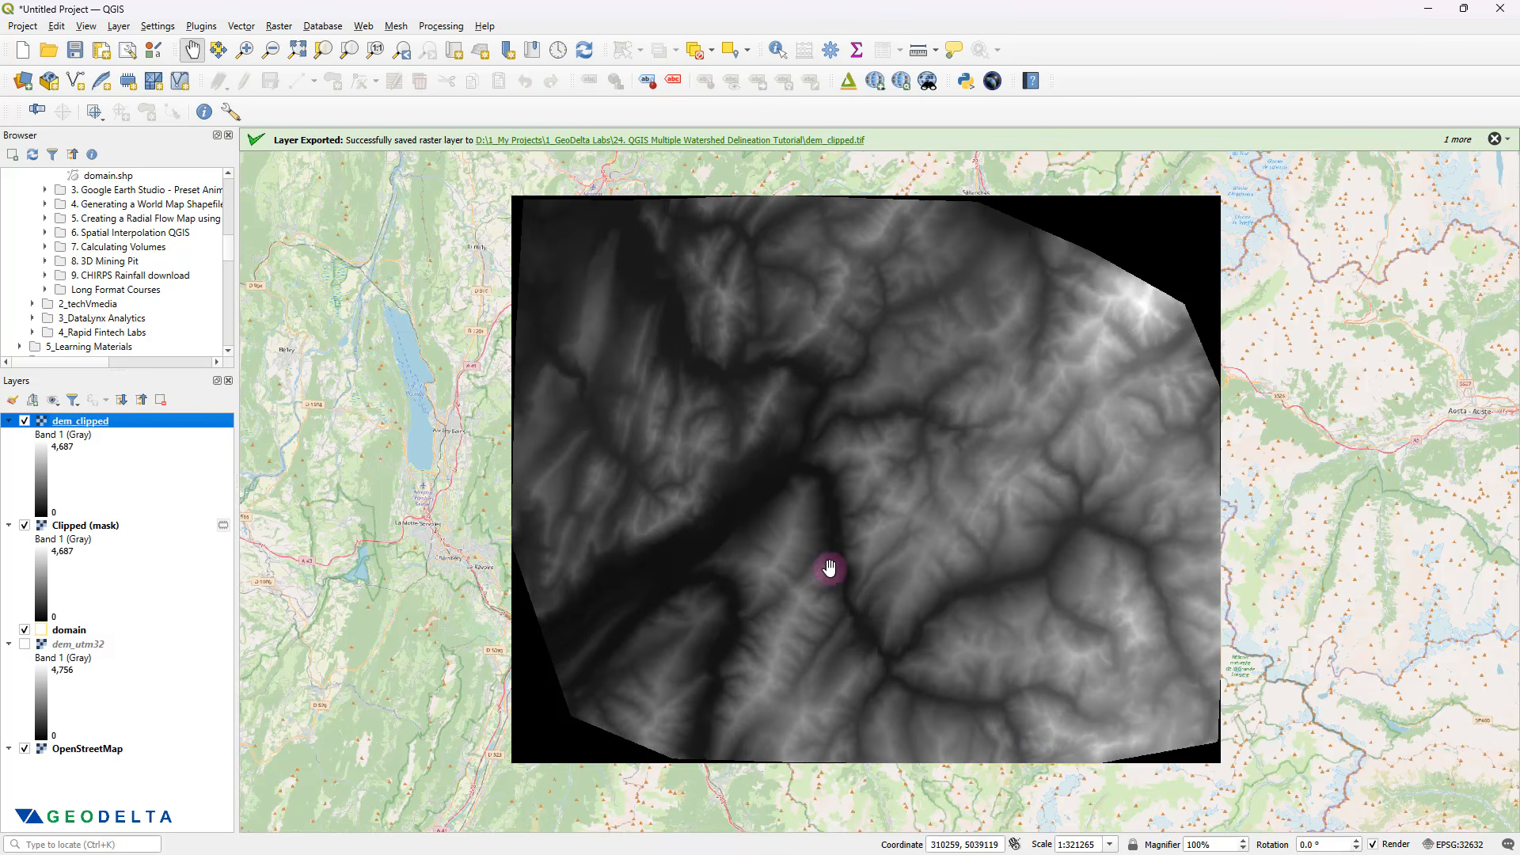
- Remove the temporary Clipped (mask) layer from the project
right_click(96, 526)
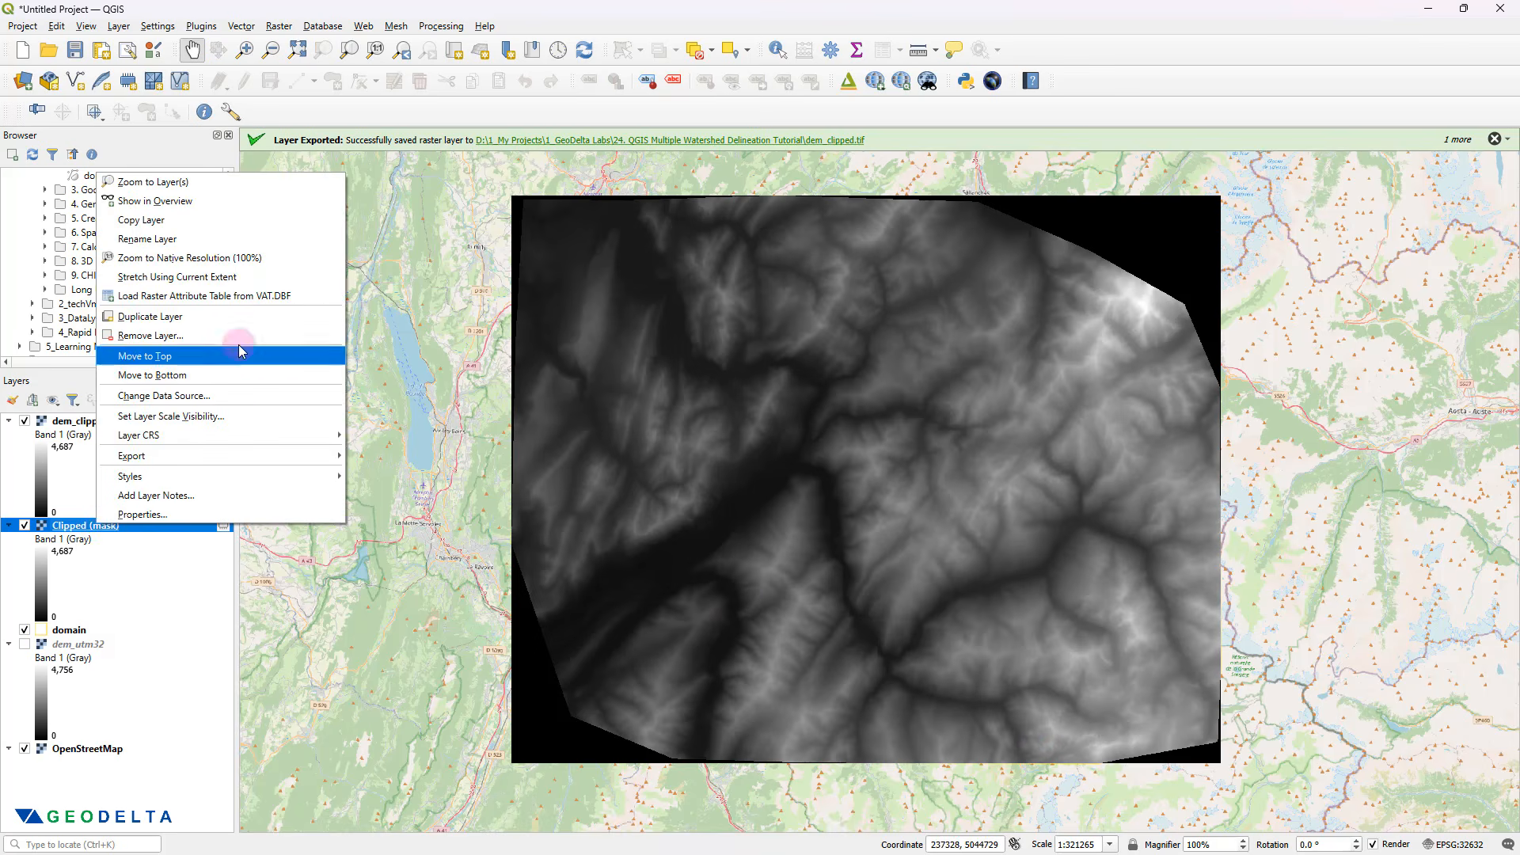
click(240, 335)
click(714, 451)
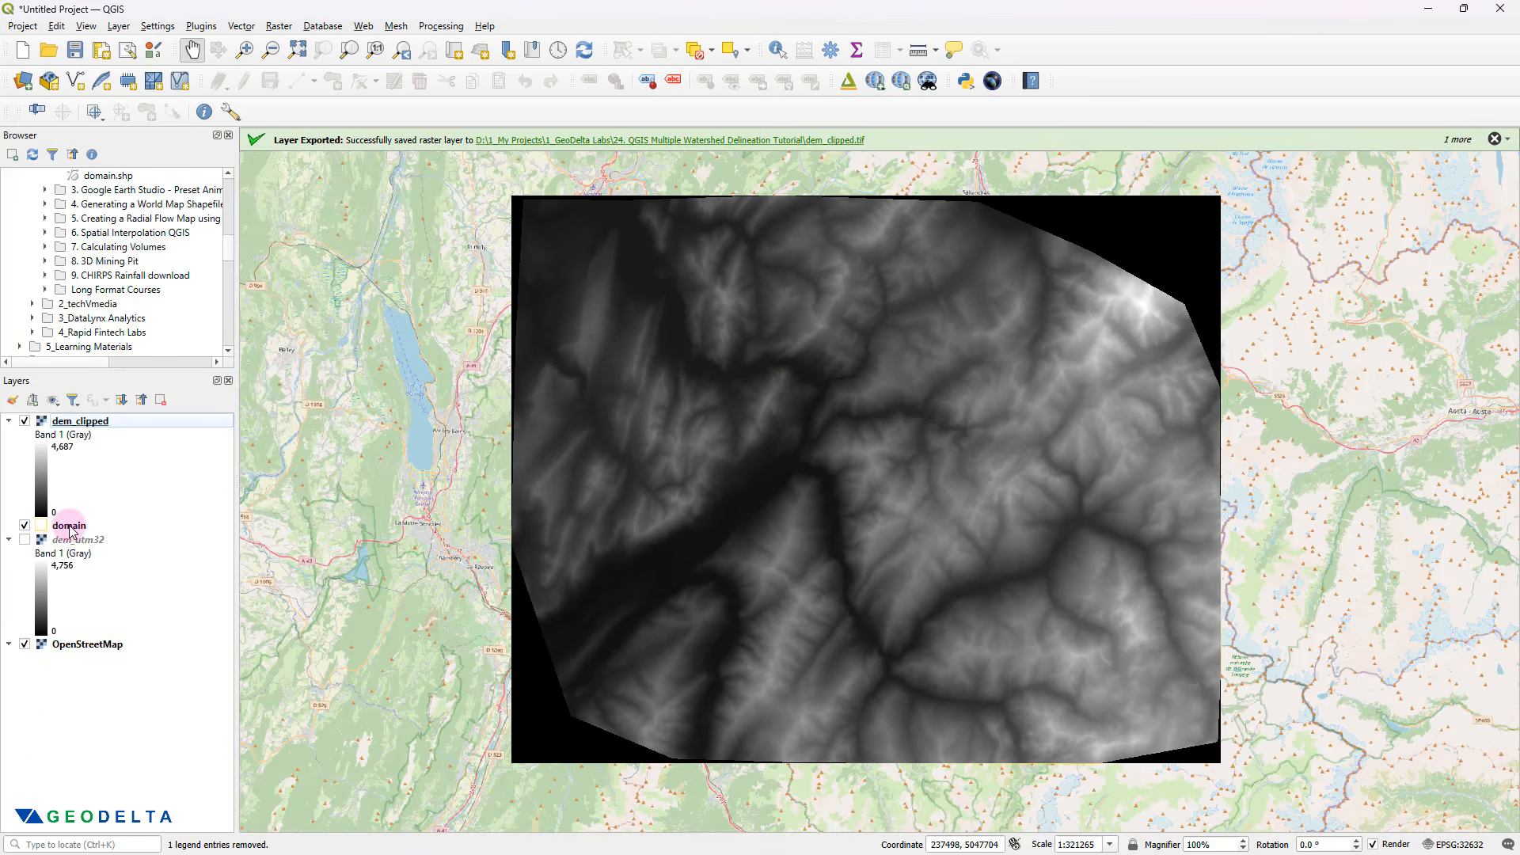
- Collapse the dem_utm32 layer's legend and hide the domain layer
click(9, 539)
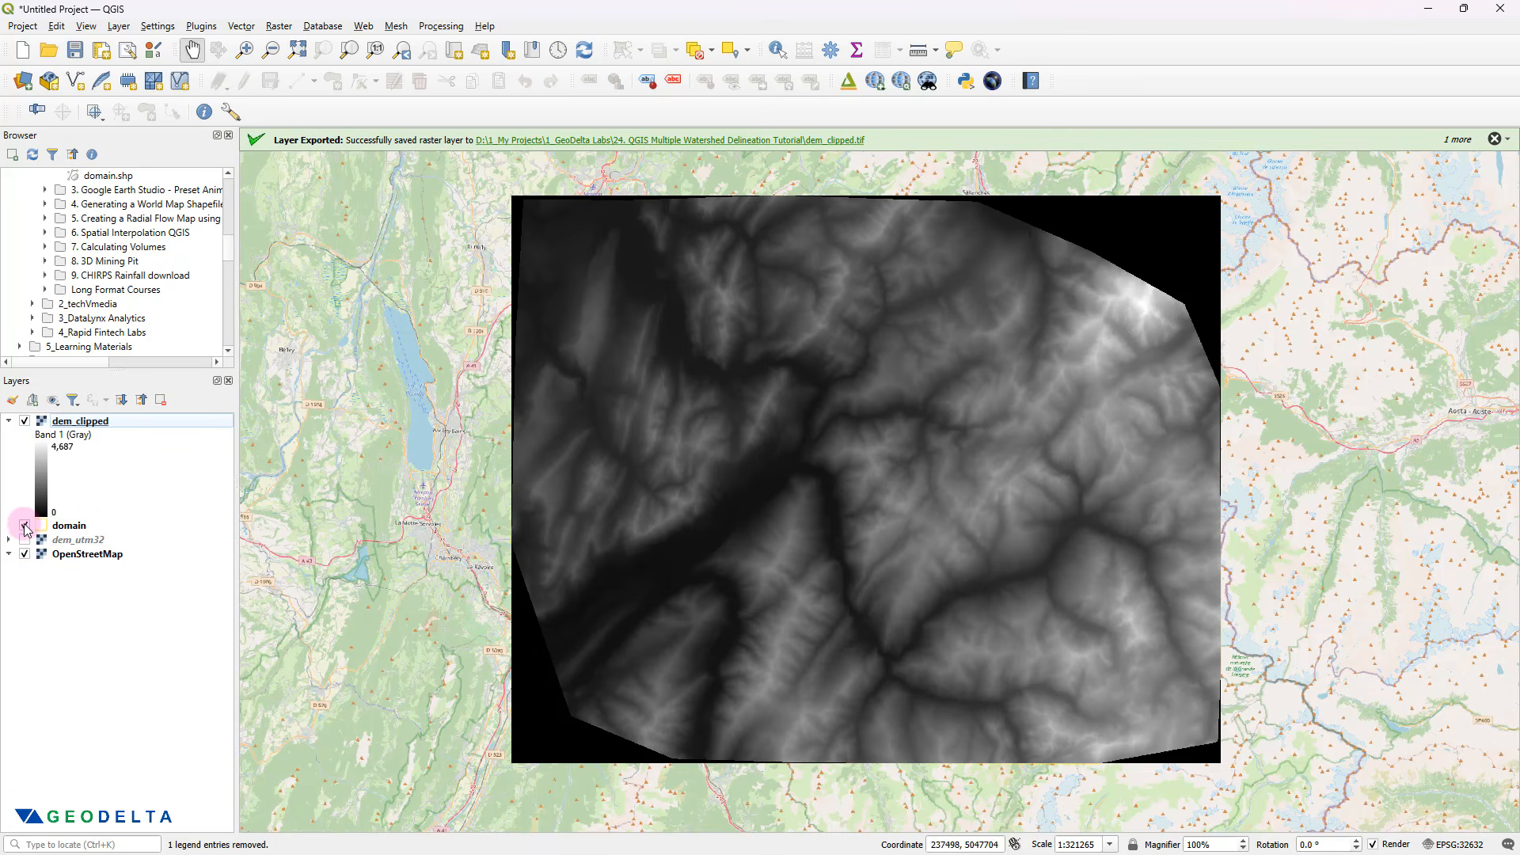
click(25, 526)
click(38, 526)
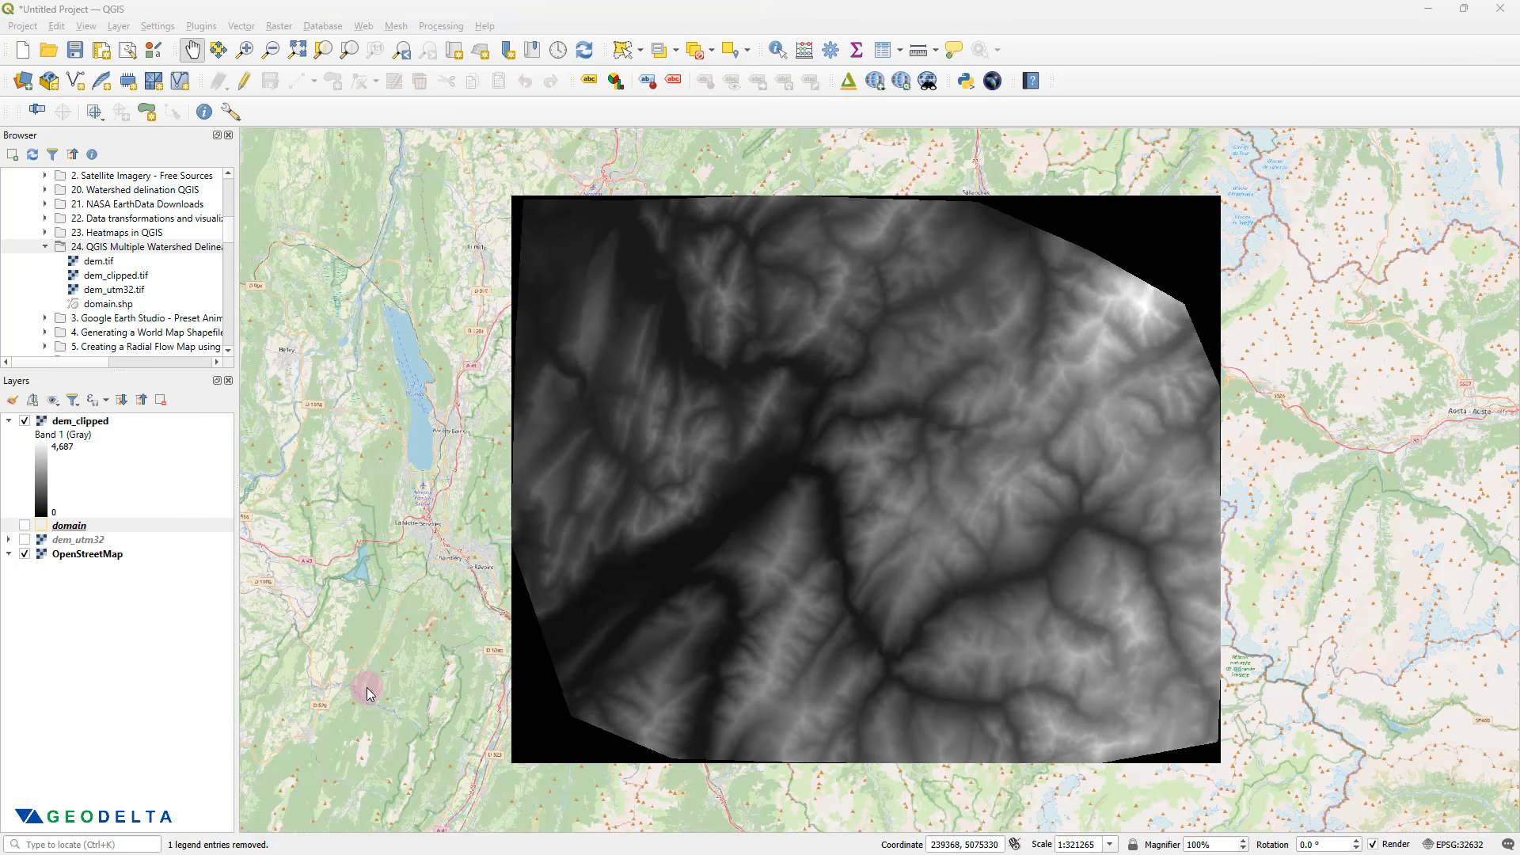
- Open the plugin manager and search all plugins for "saga"
click(461, 15)
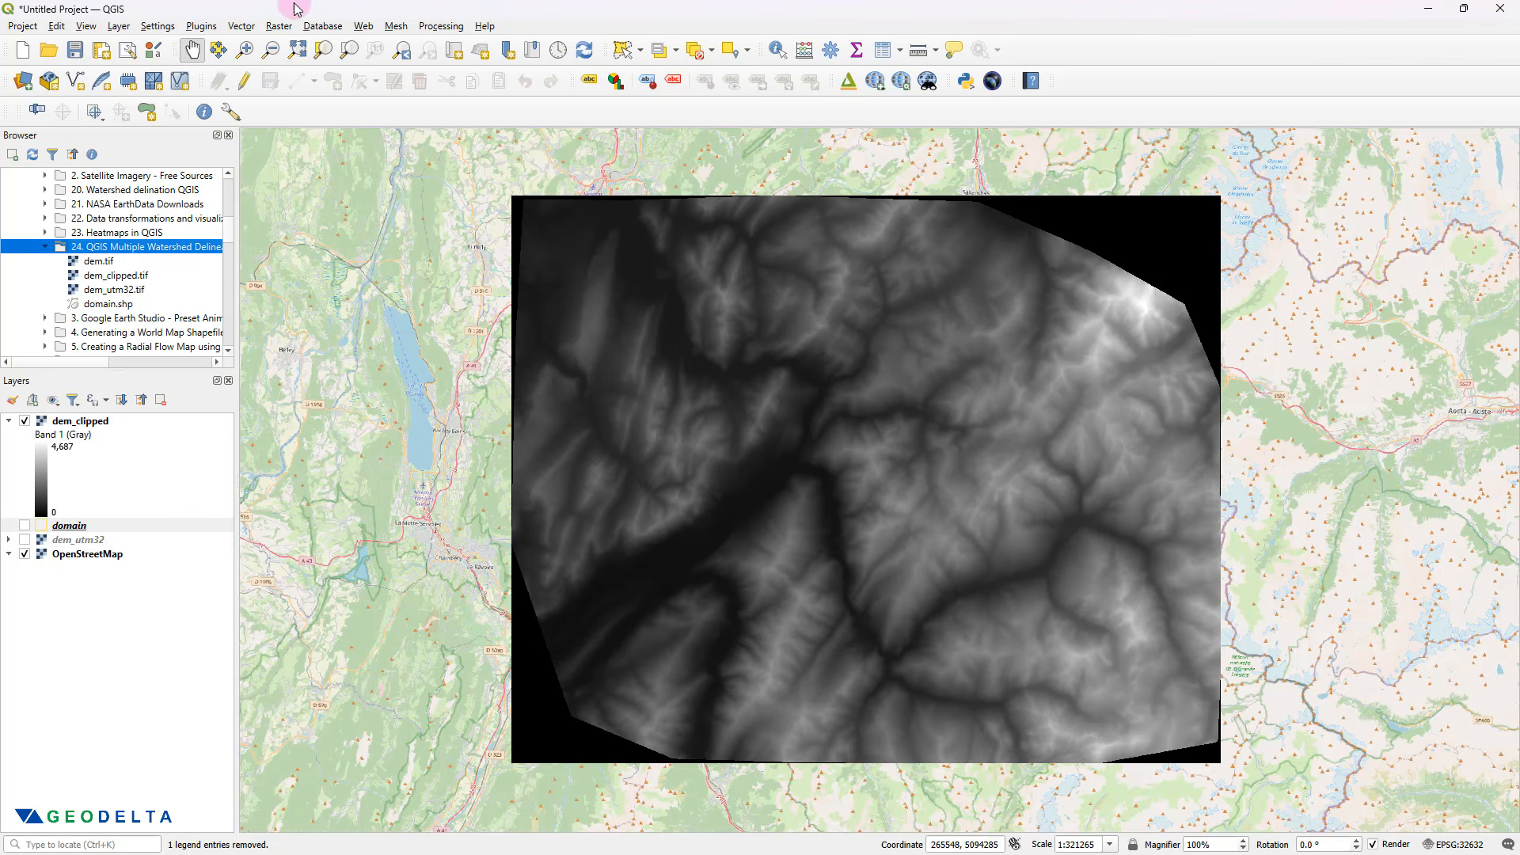
click(212, 29)
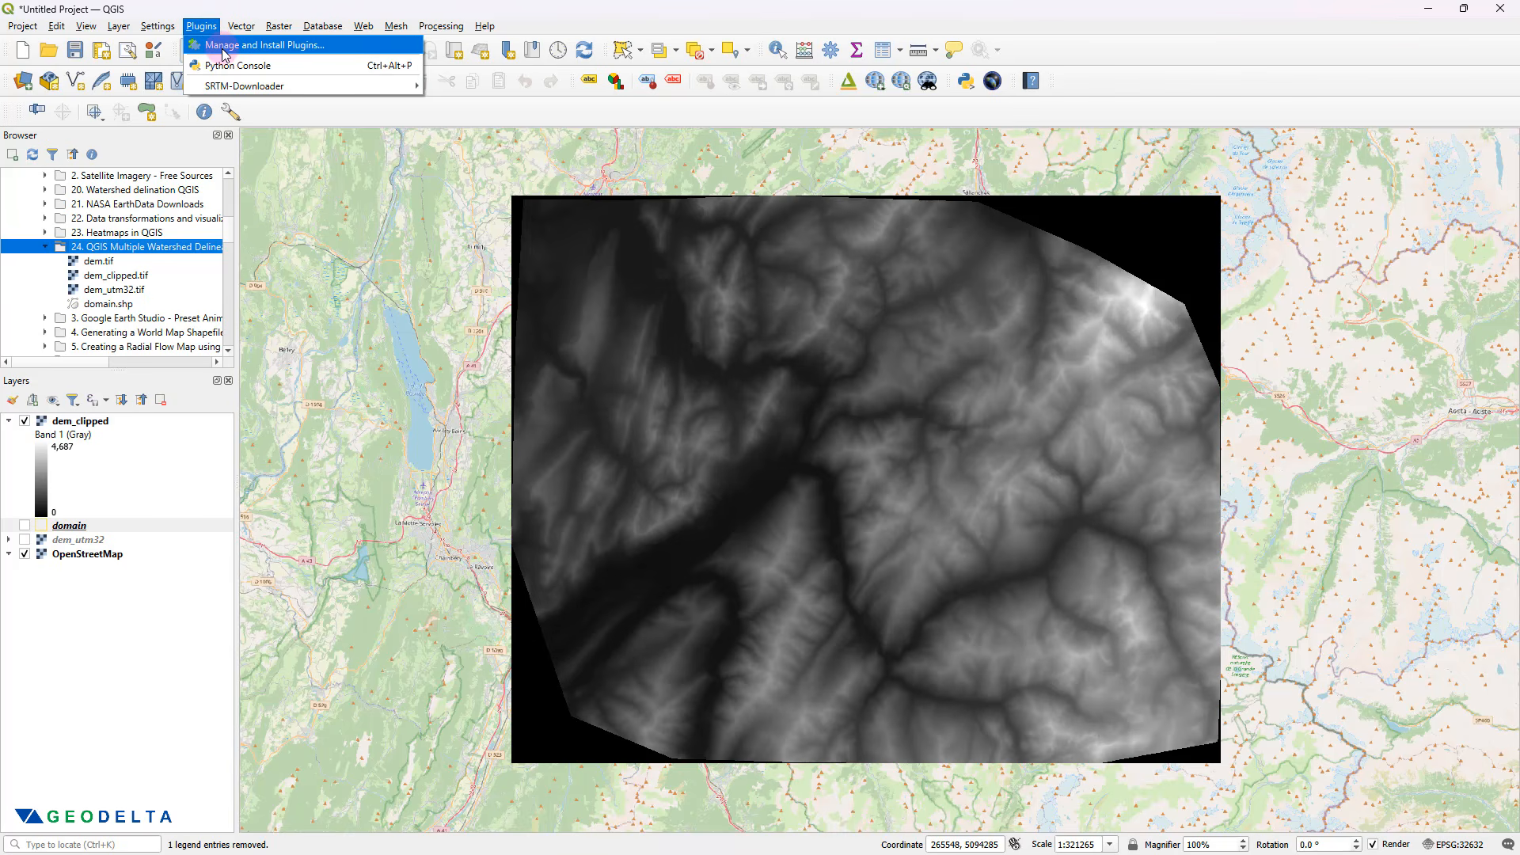
click(222, 48)
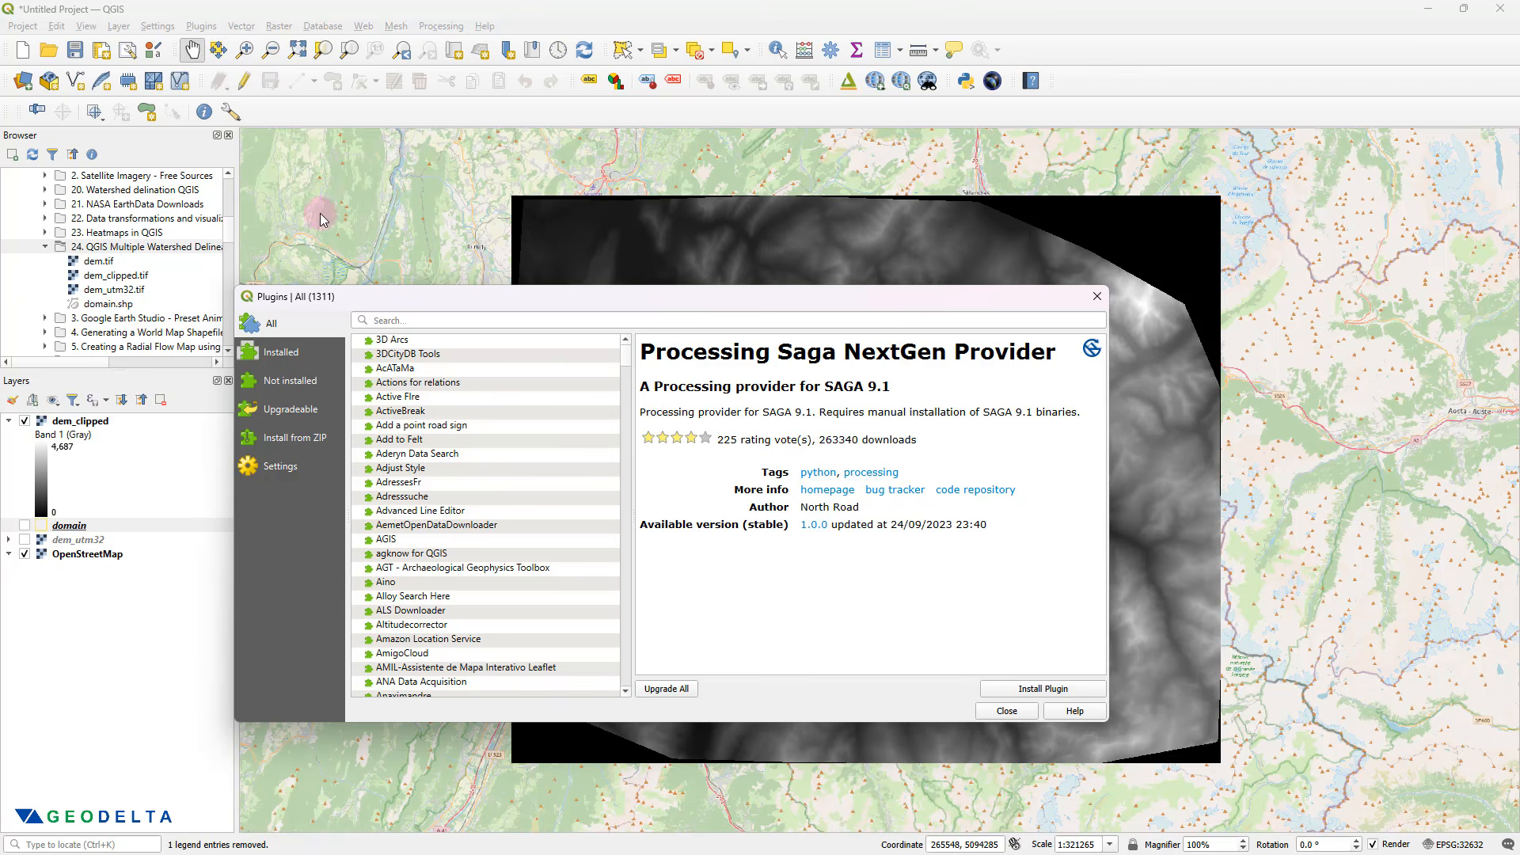
click(411, 319)
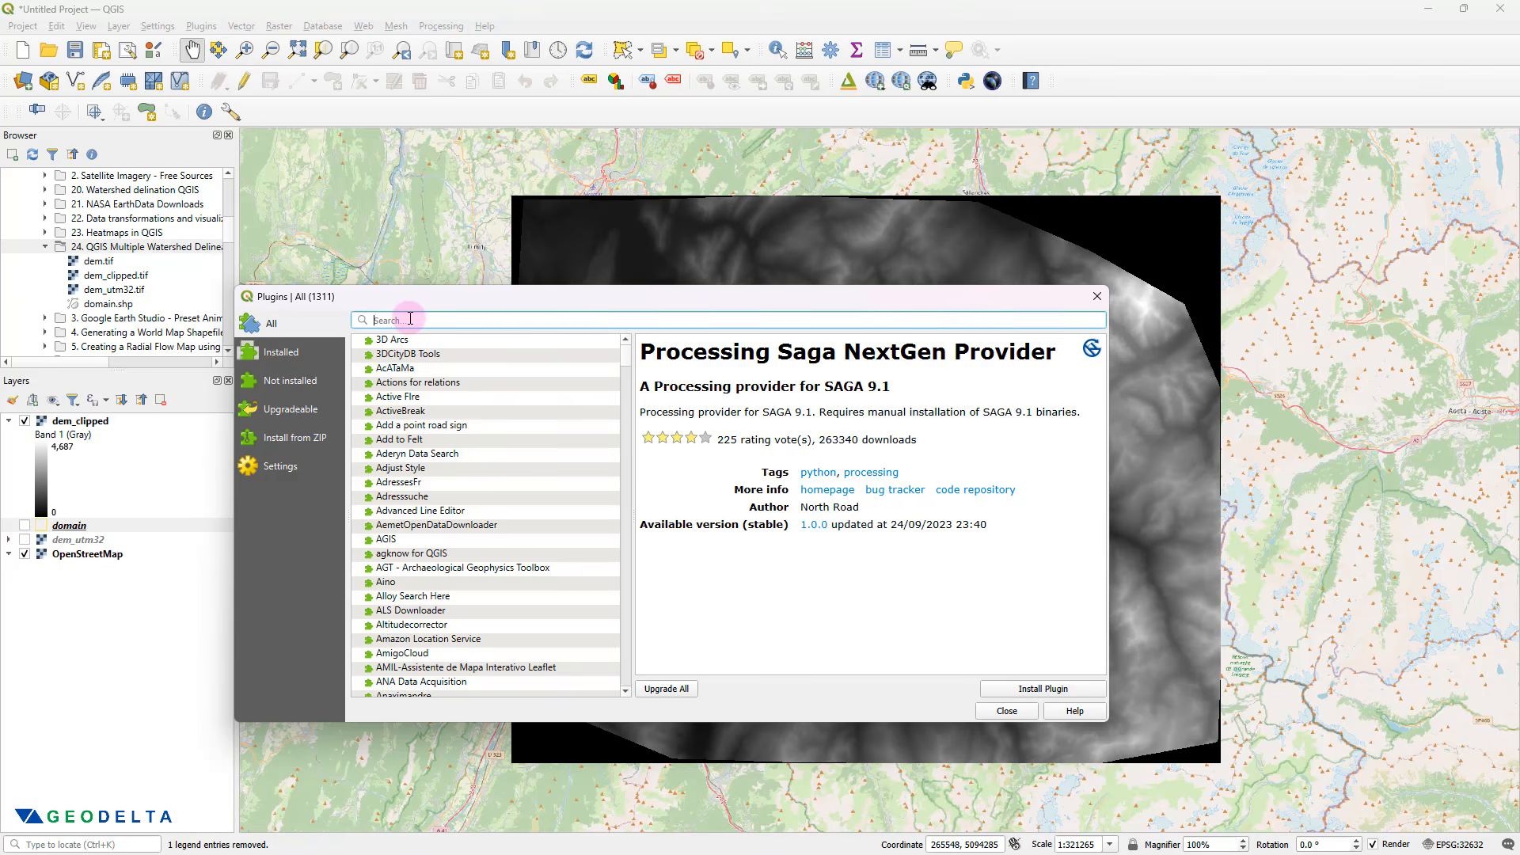
text(saga)
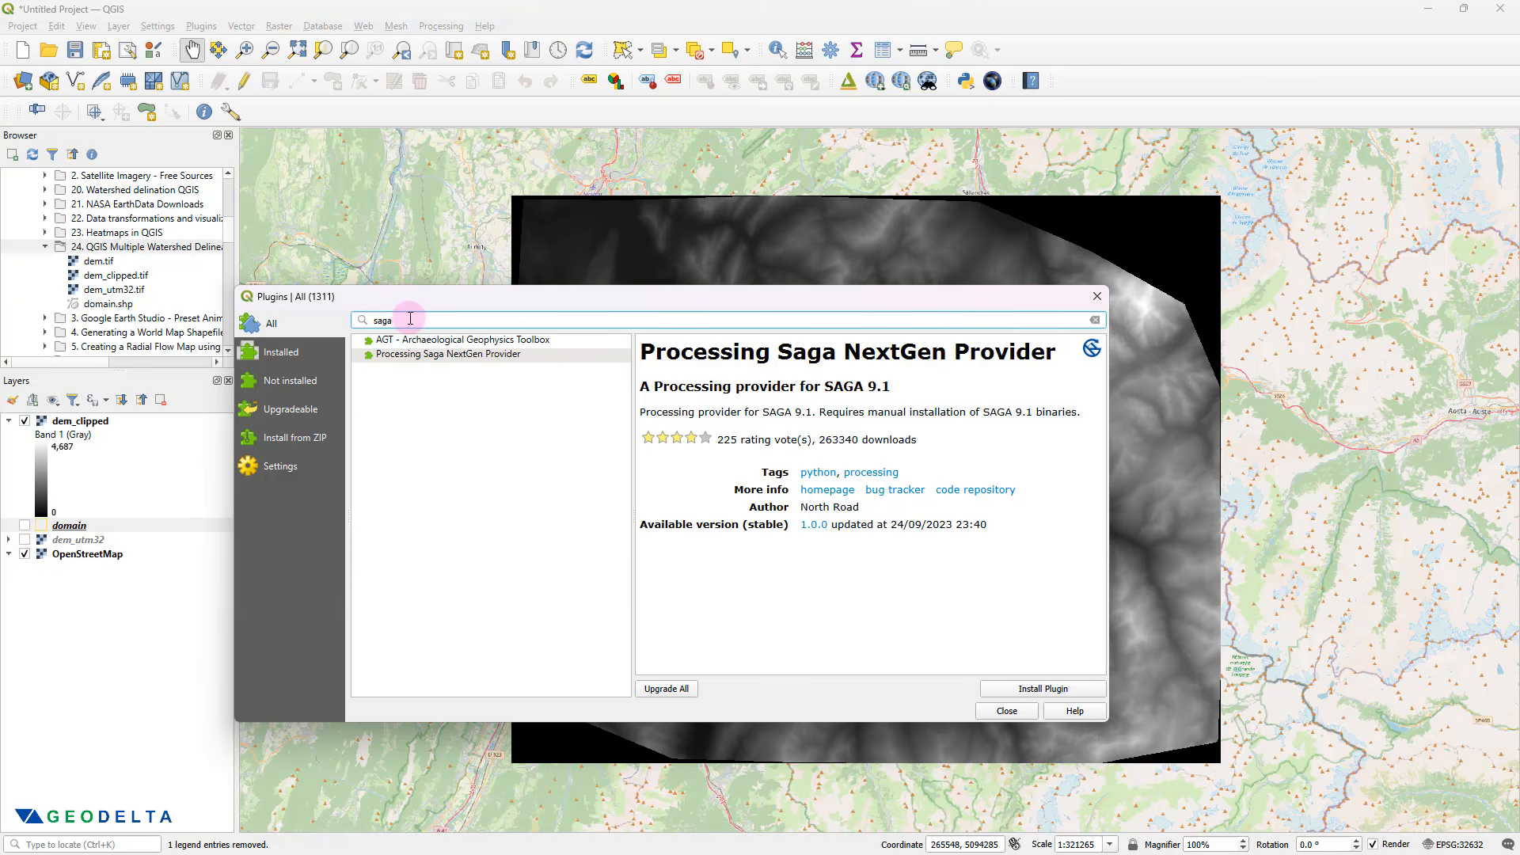
- Install the Processing Saga NextGen Provider plugin and close the plugin manager
click(404, 358)
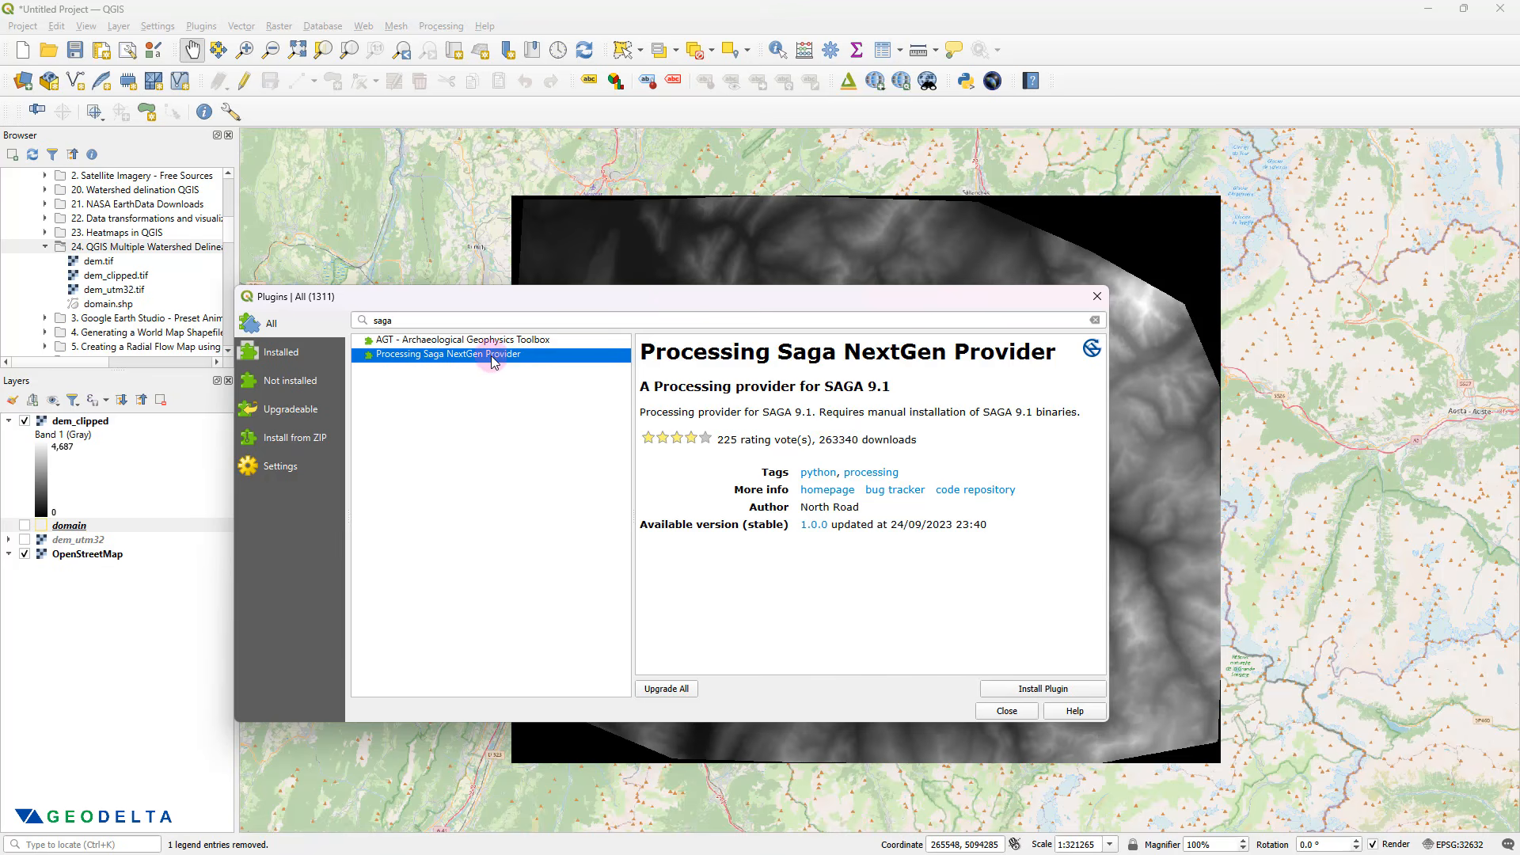
click(1042, 691)
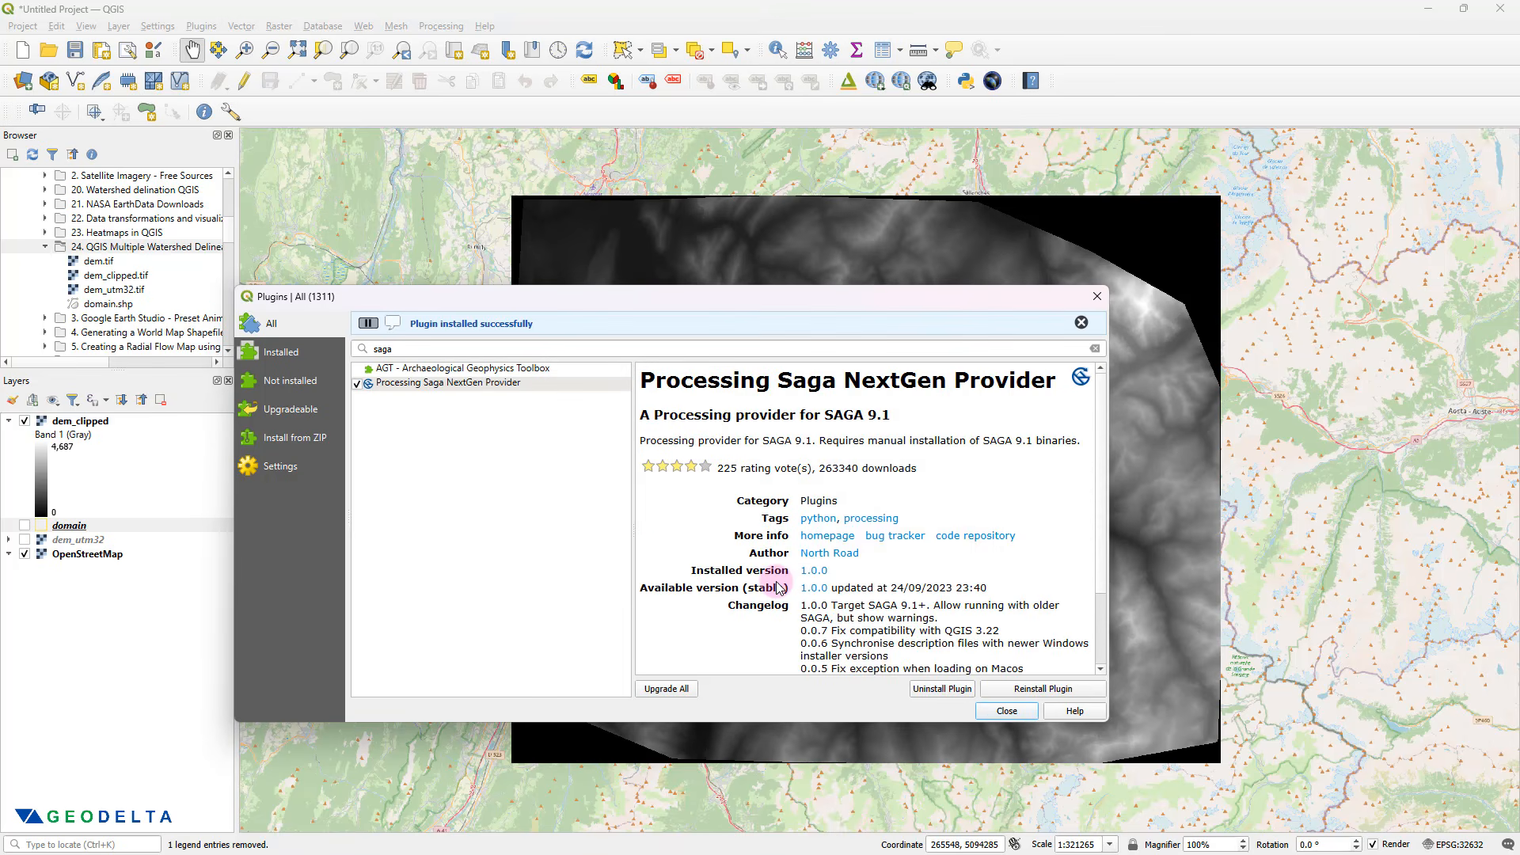
click(1015, 713)
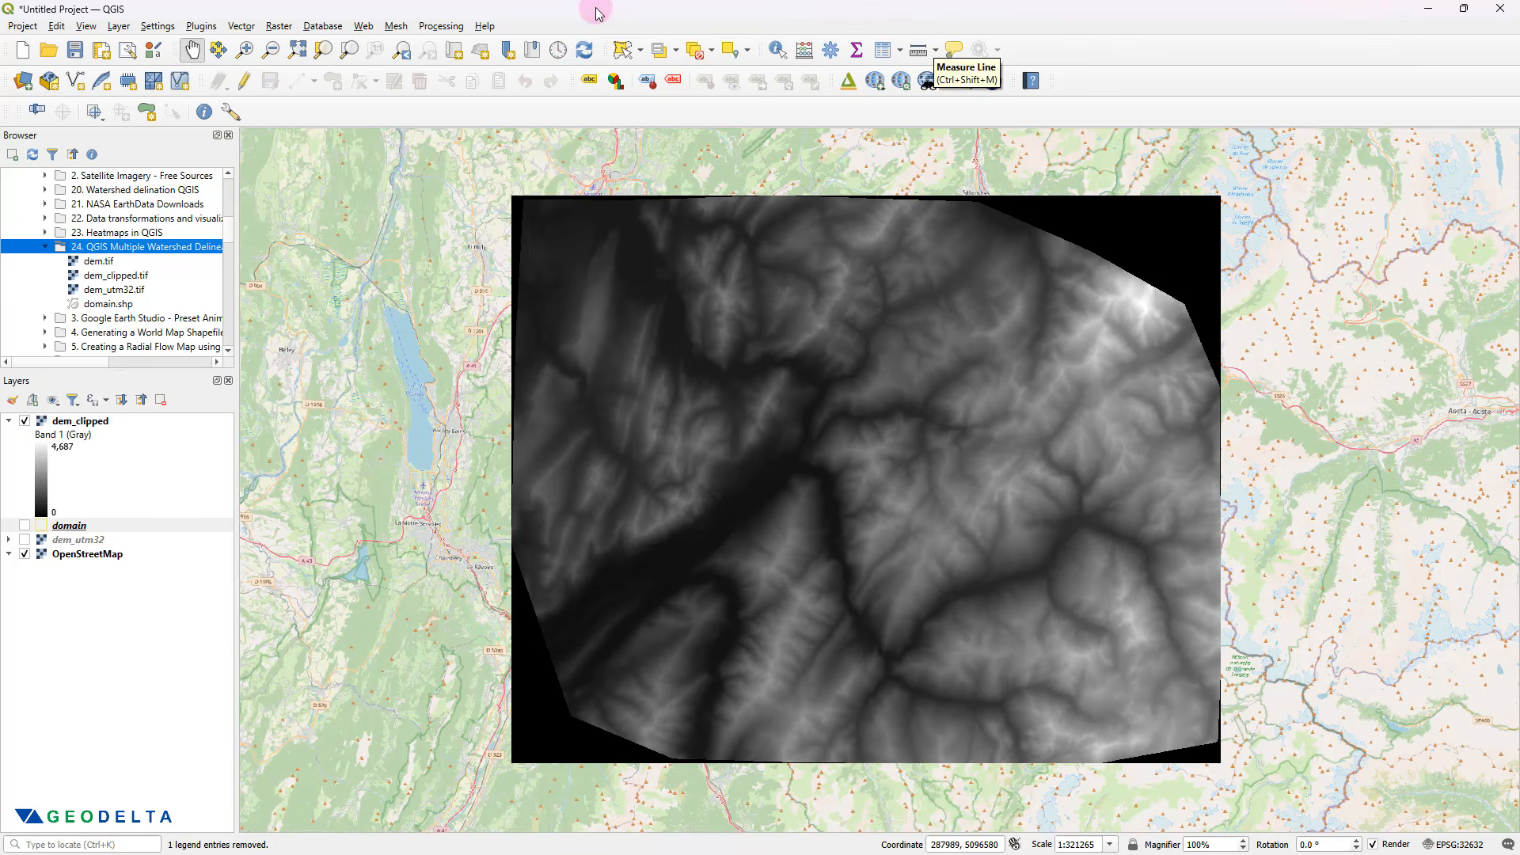
- Show the Processing Toolbox and locate the SAGA Next Gen provider in it
click(448, 26)
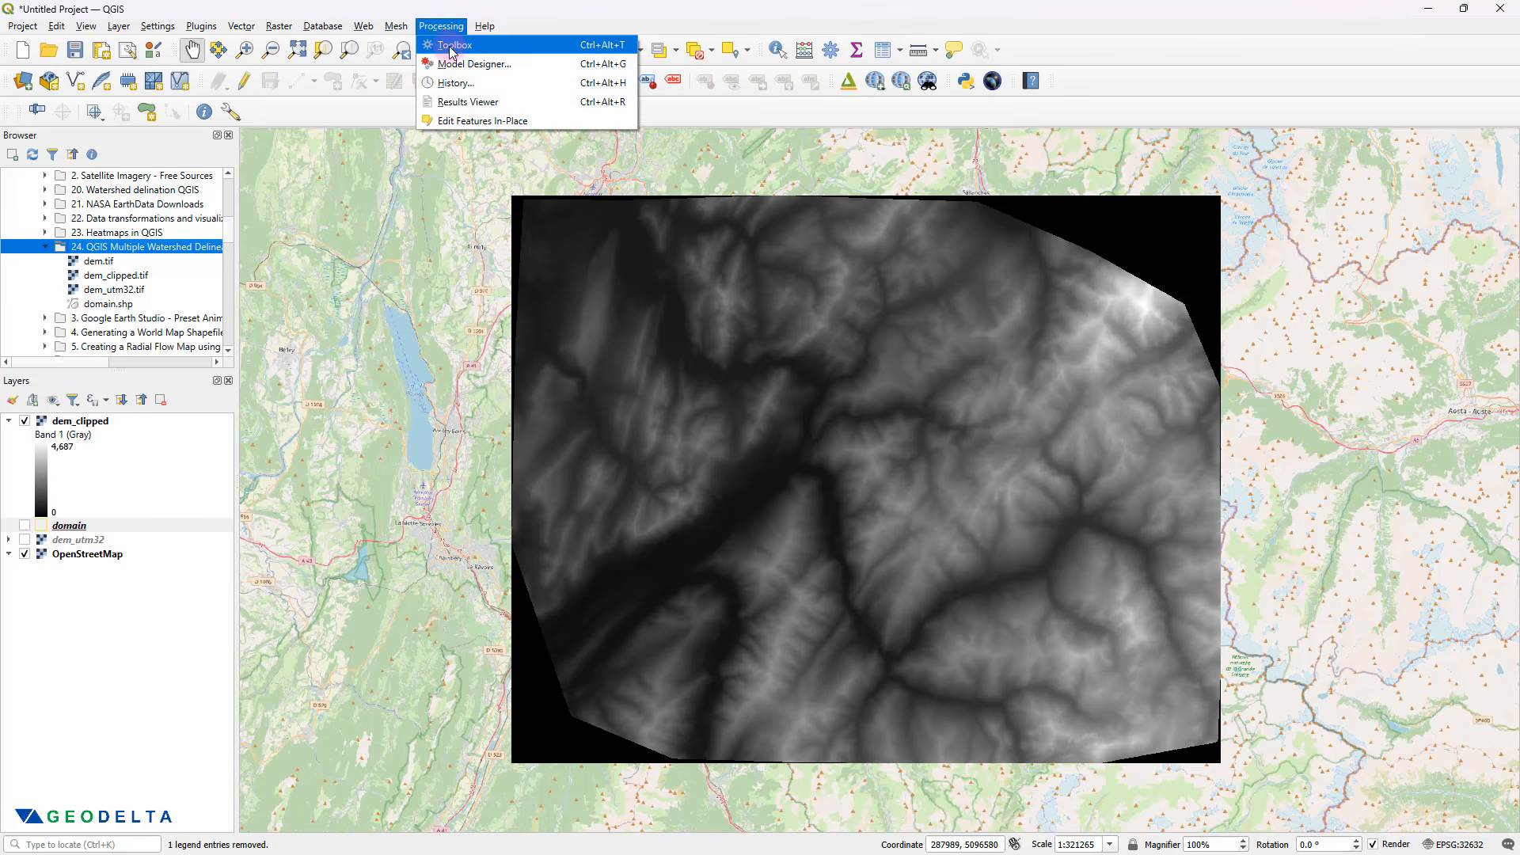
click(455, 46)
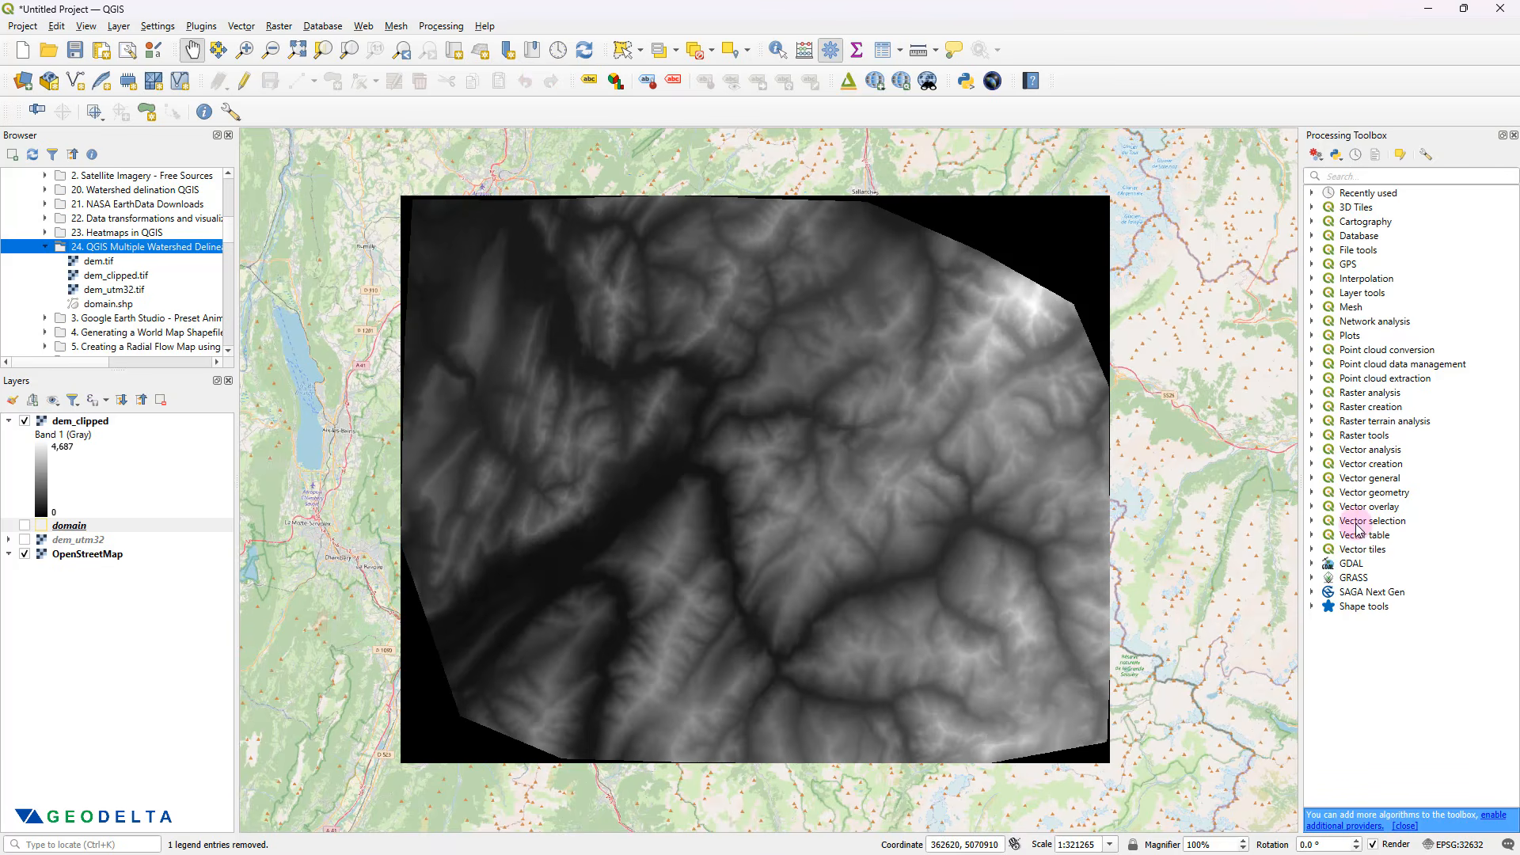
click(1369, 594)
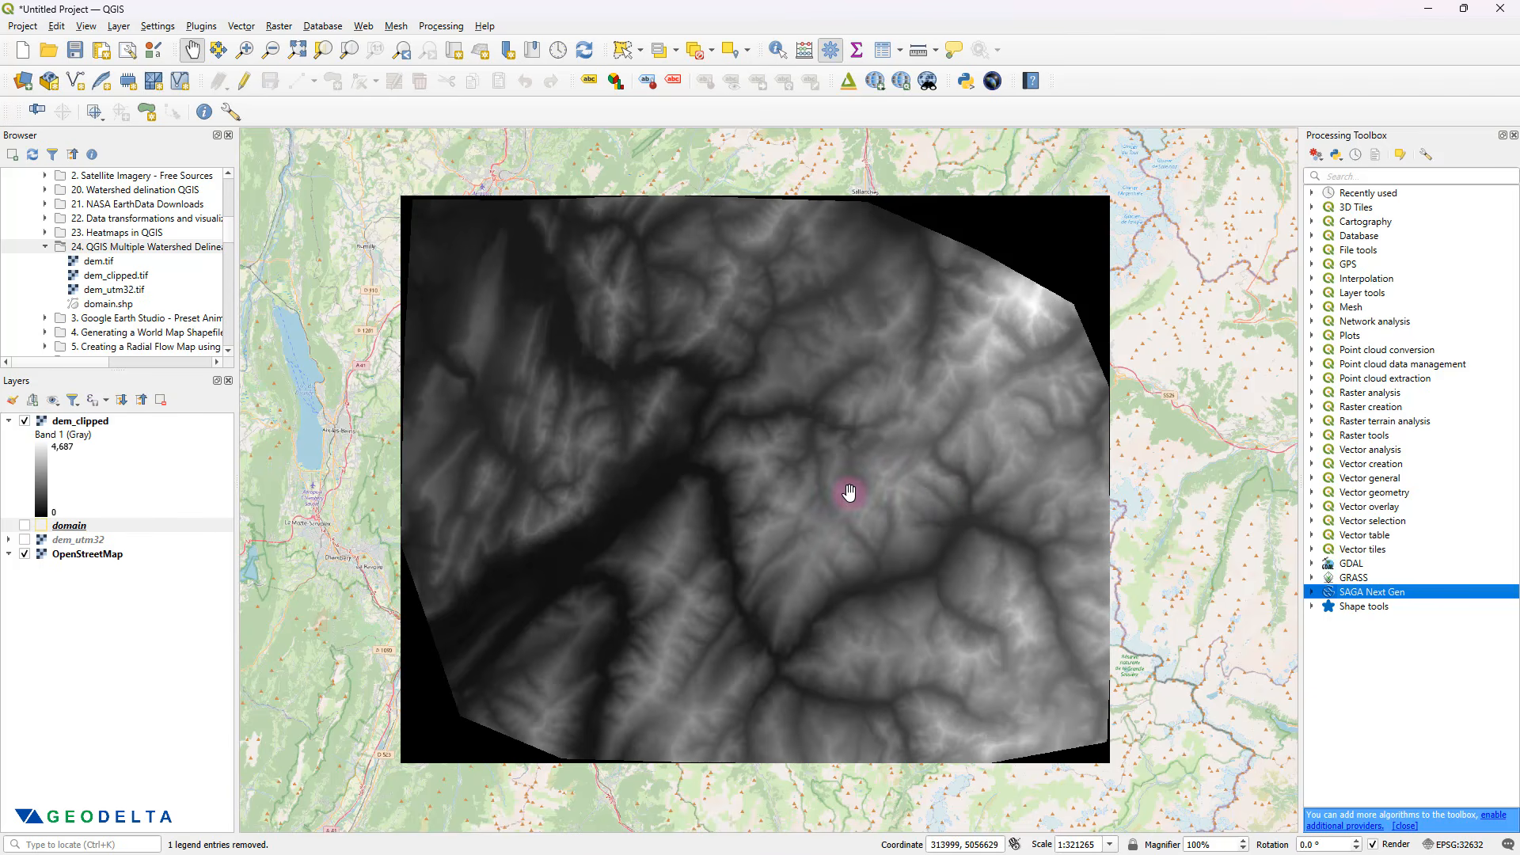
click(1158, 610)
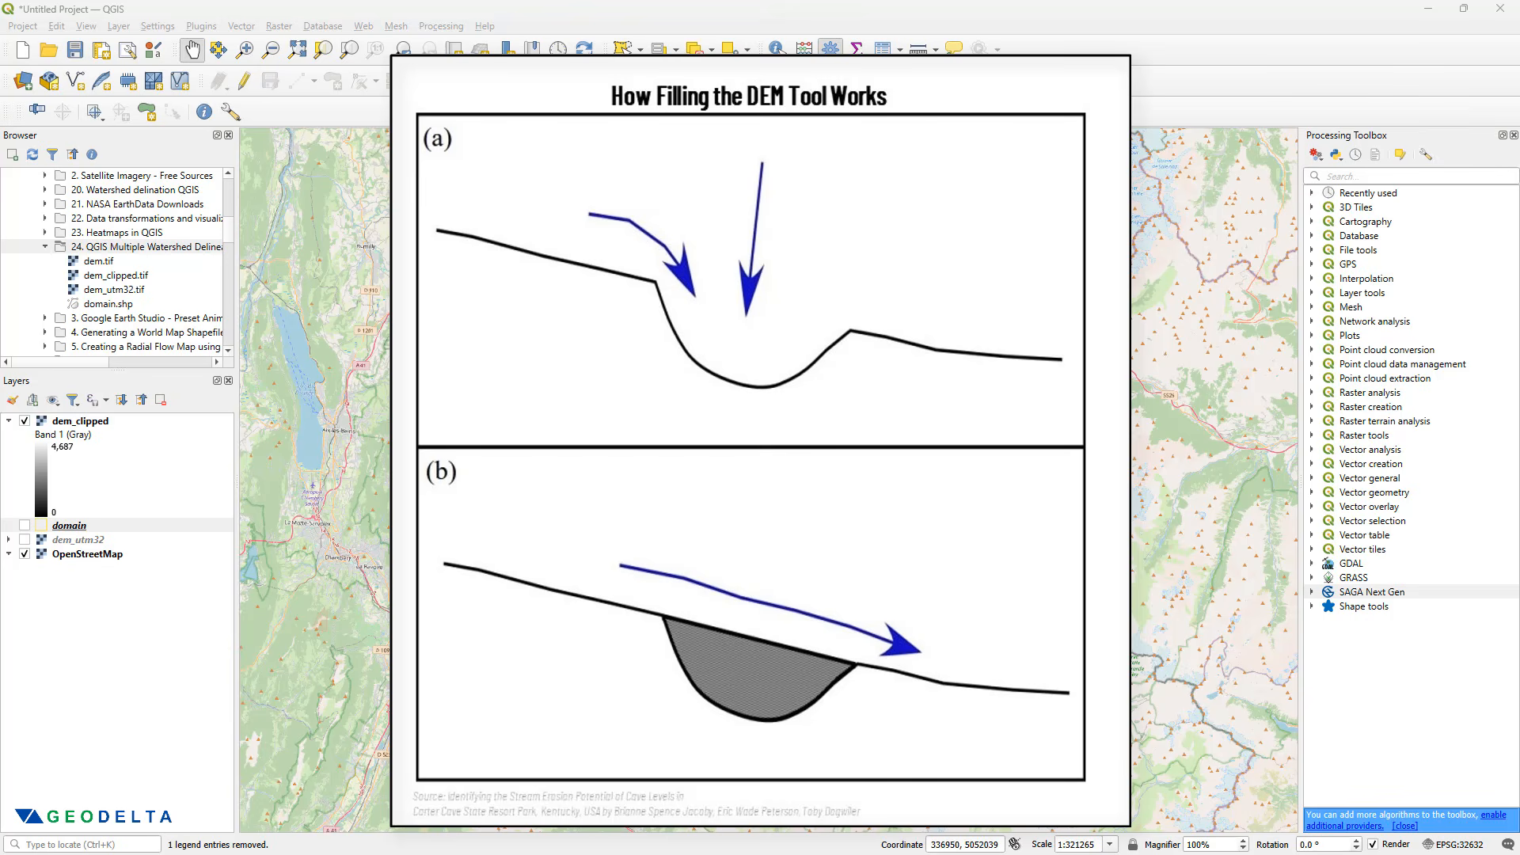
- Search the toolbox for "fill", open SAGA's Fill sinks (wang & liu) tool and choose dem_clipped as the input DEM
click(1338, 178)
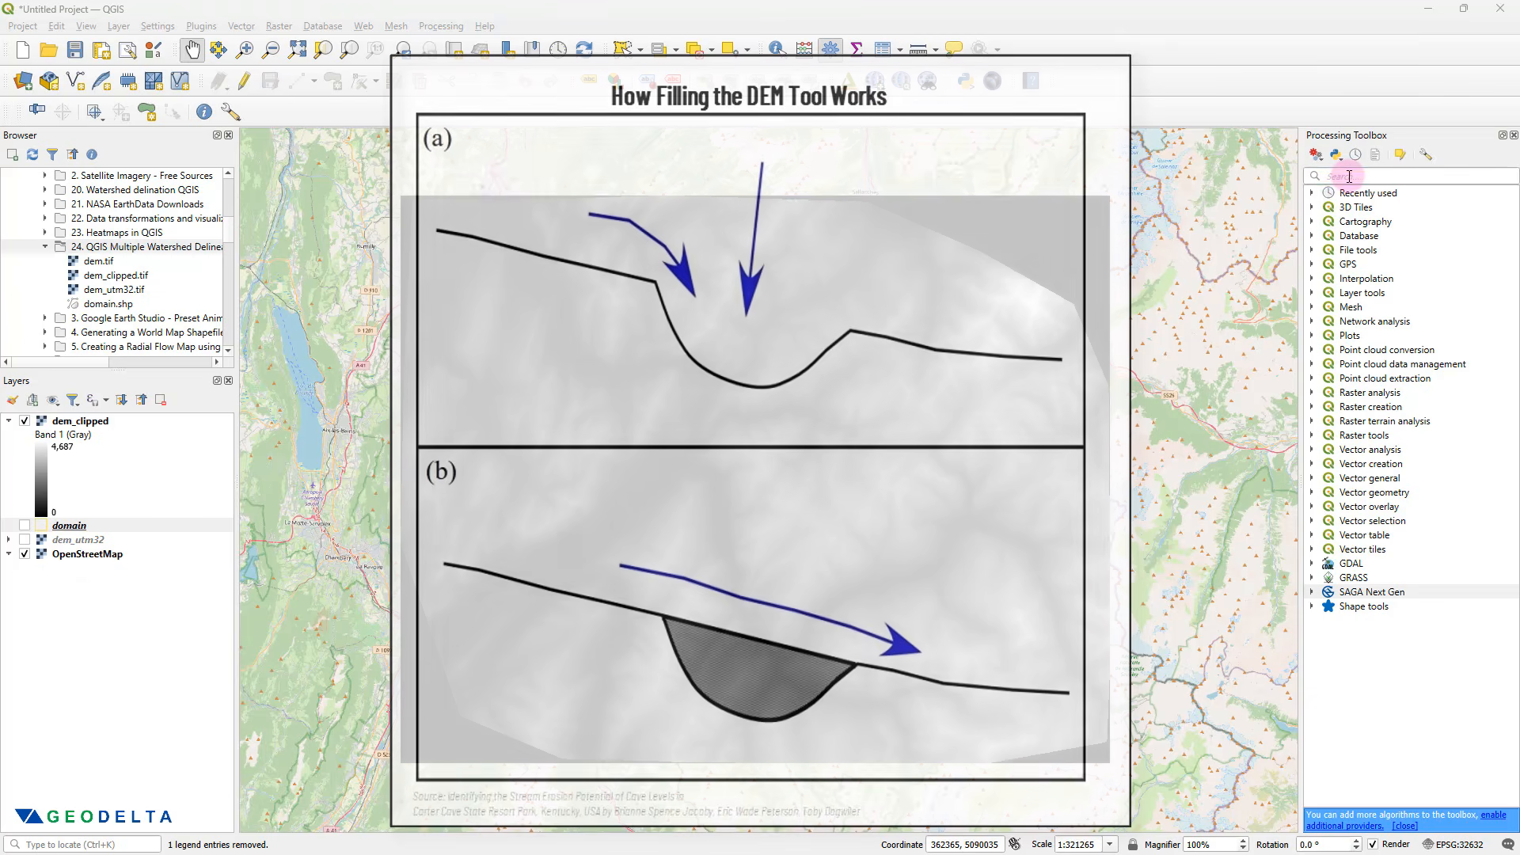
text(fill)
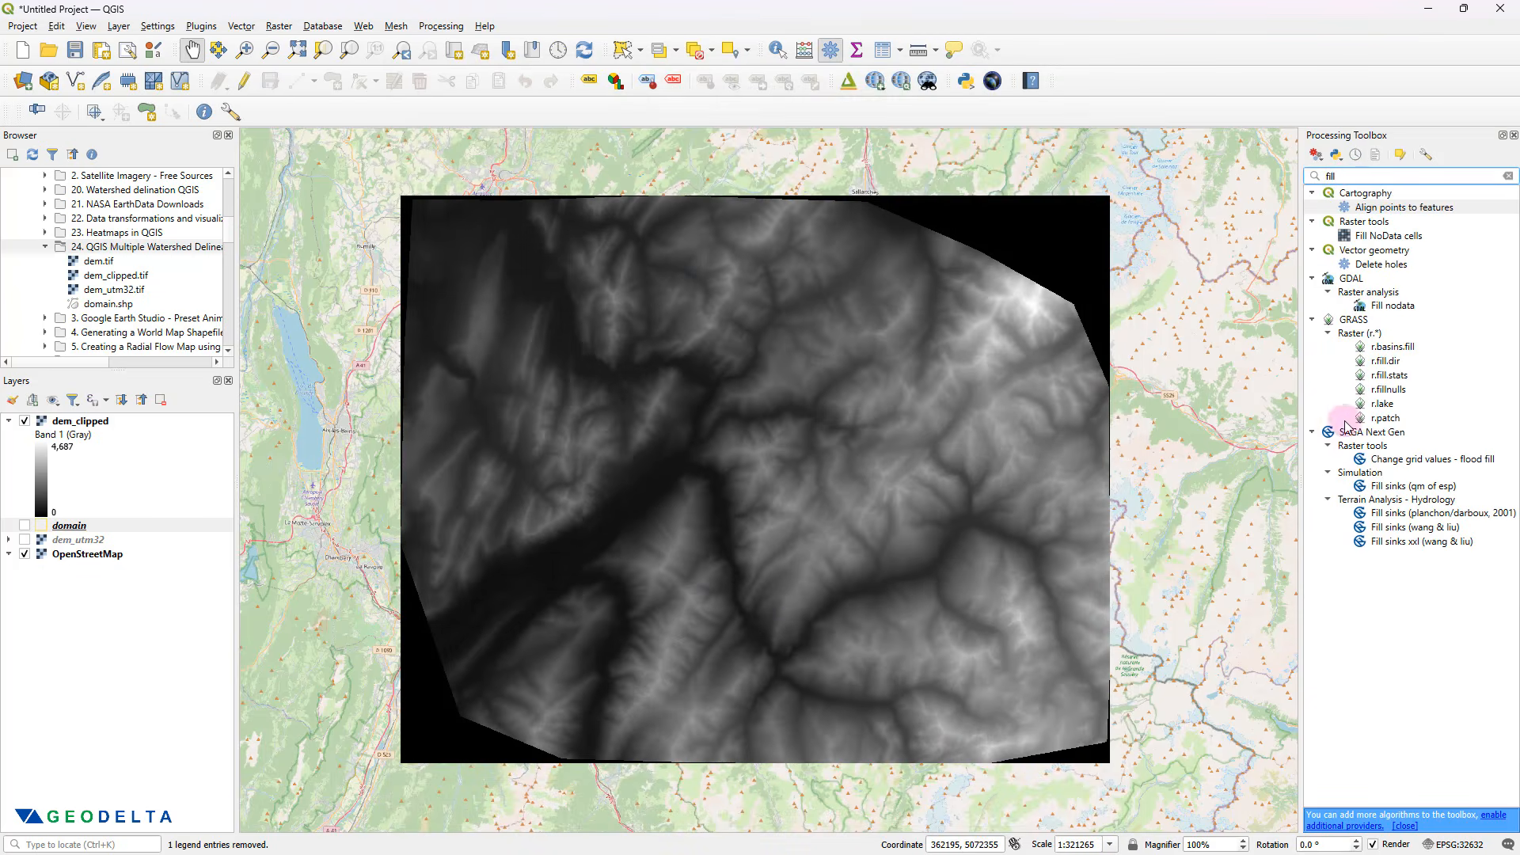
click(1370, 431)
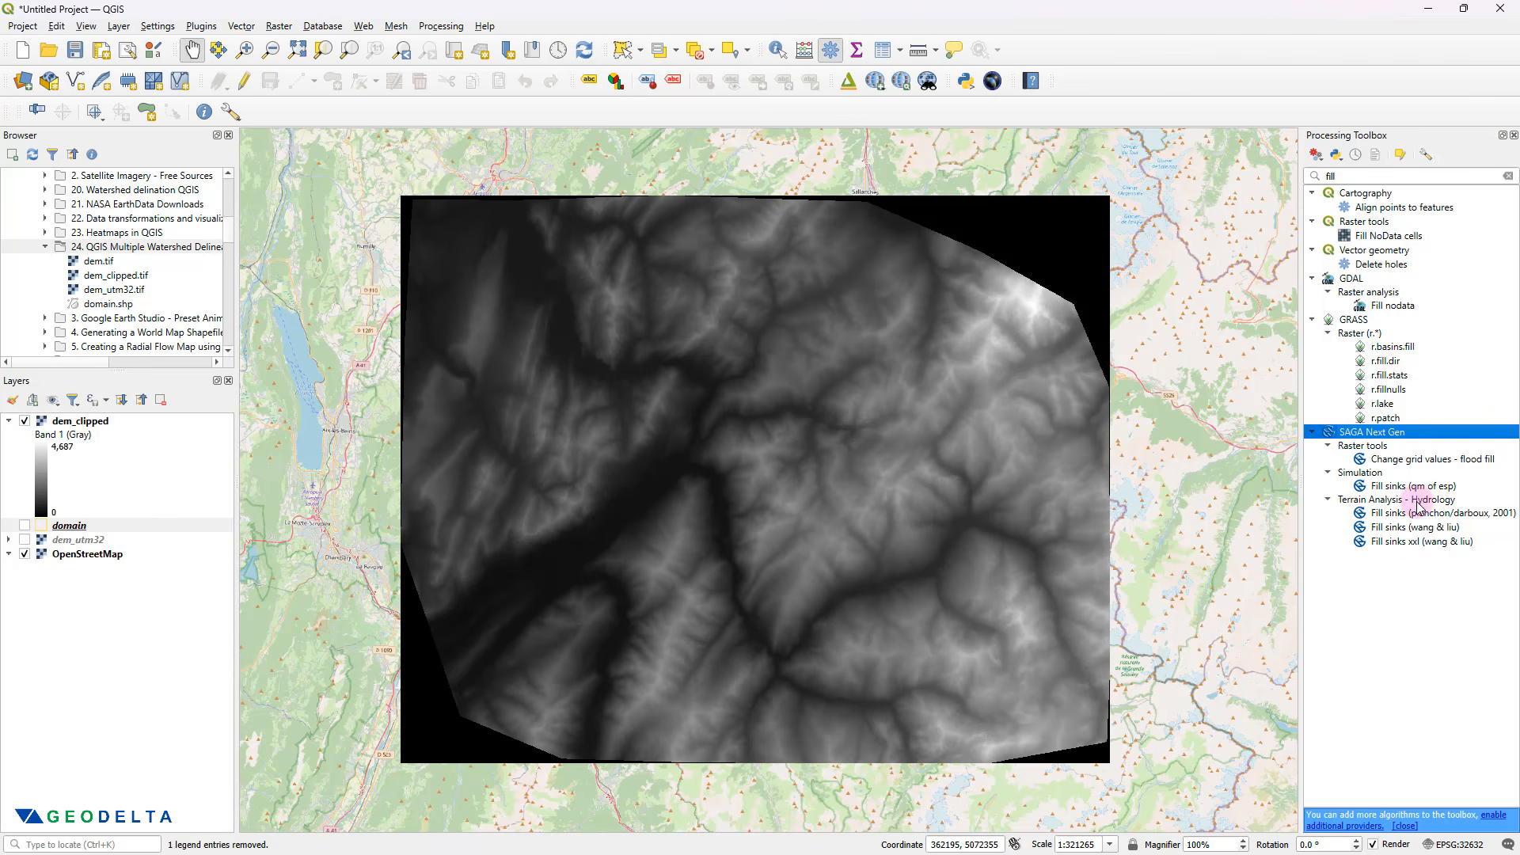
click(1395, 531)
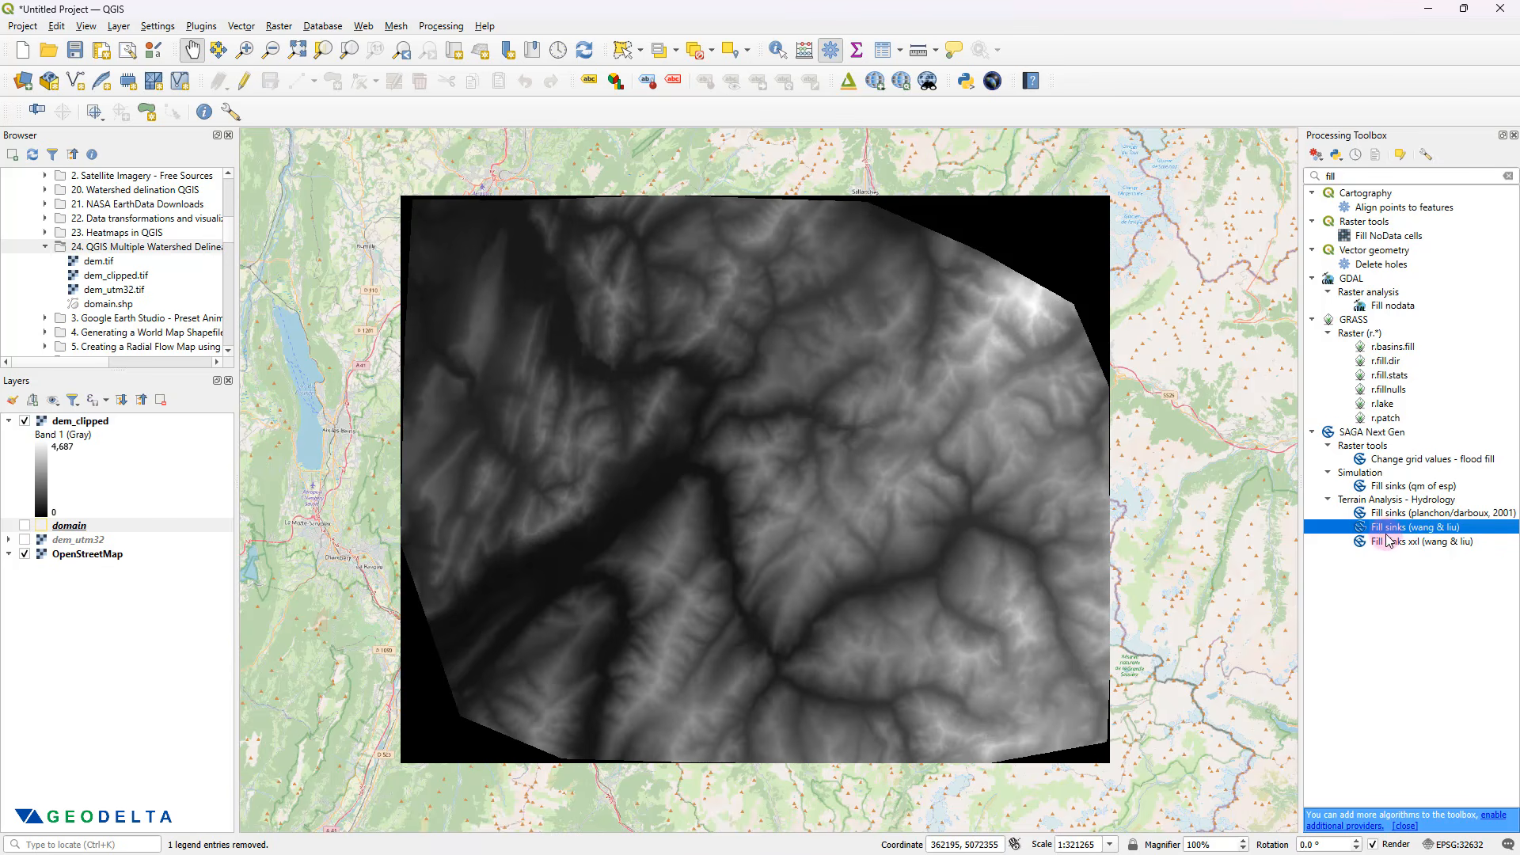
double_click(1434, 536)
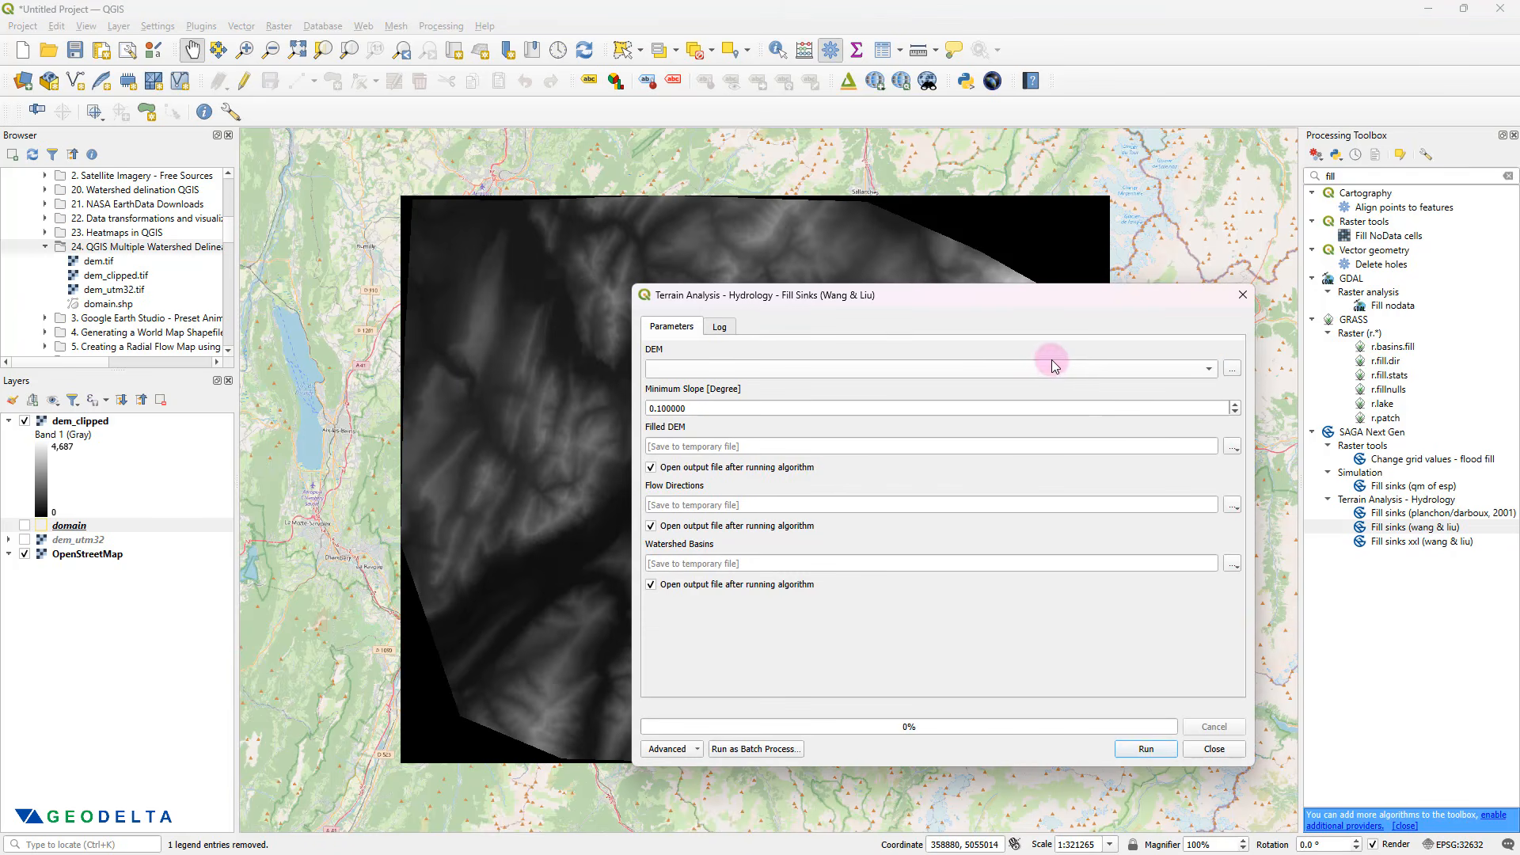
click(679, 372)
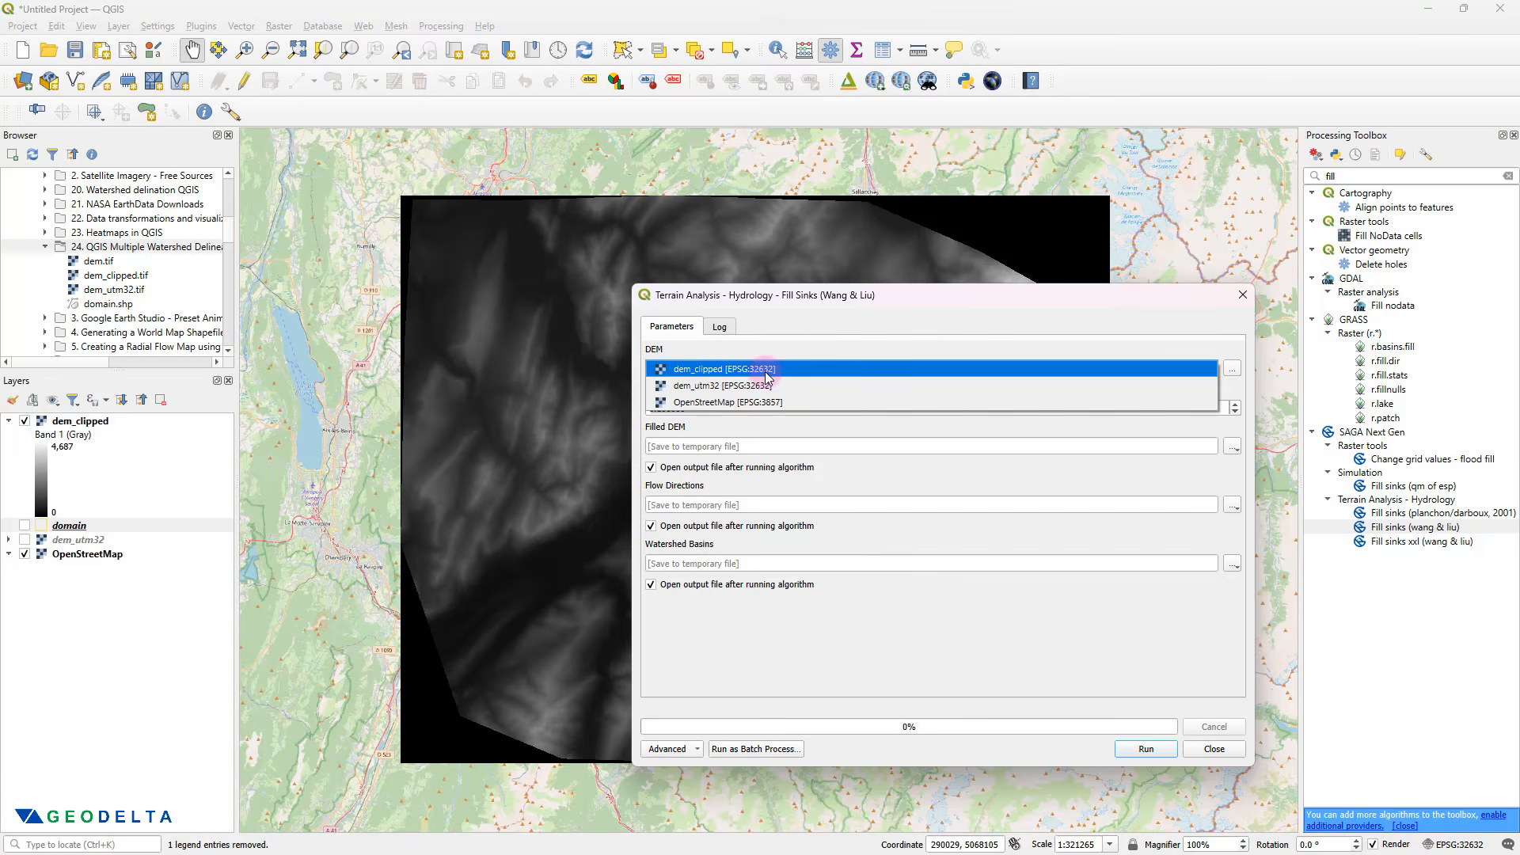
click(689, 372)
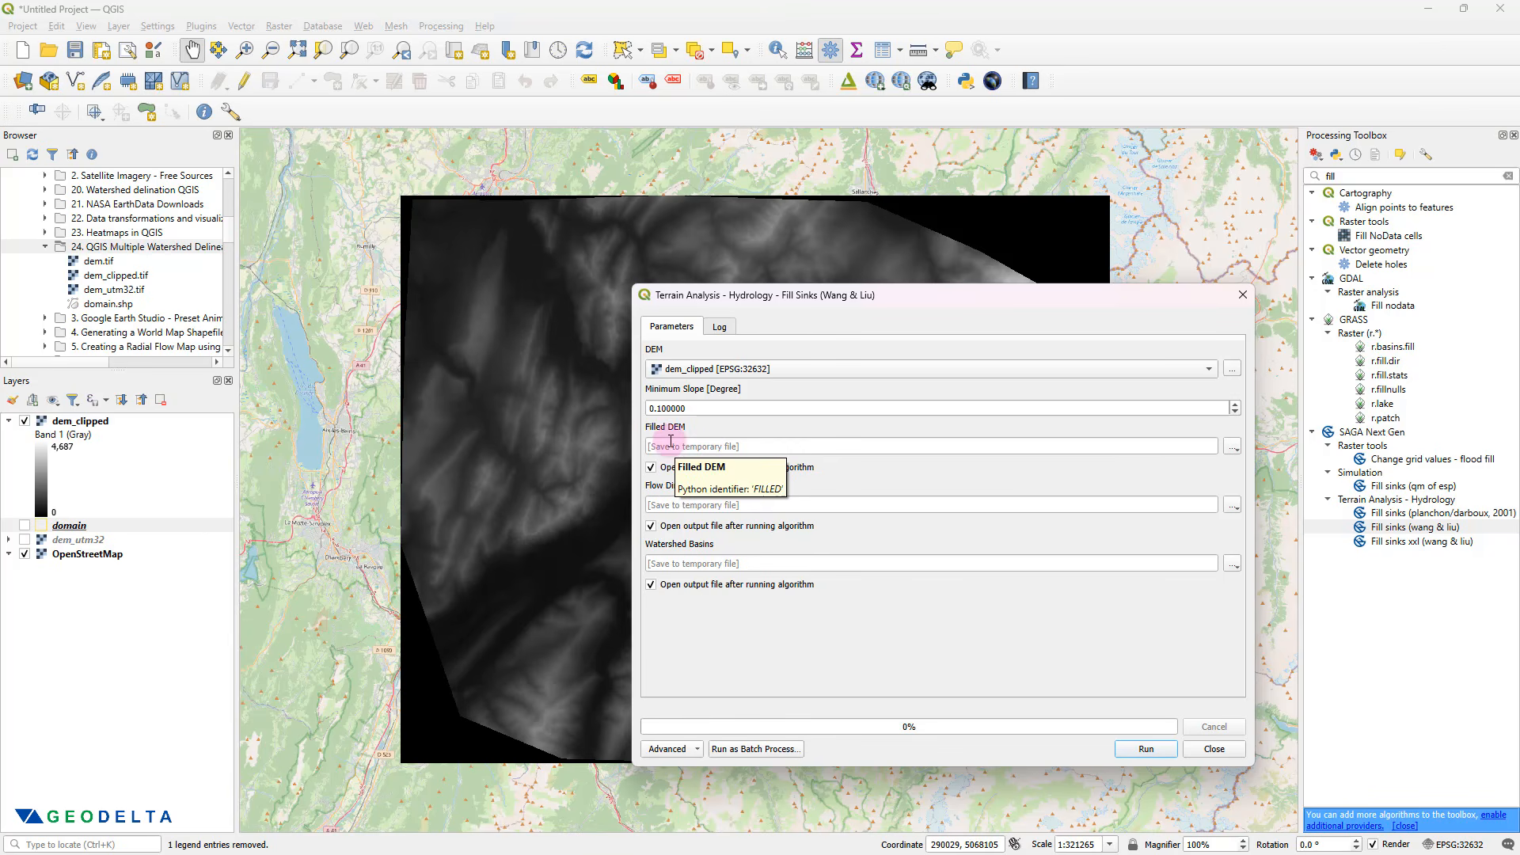
- Set the Filled DEM output to the file filled_dem.sdat in the Multiple Watershed Delineation Tutorial folder
click(1231, 448)
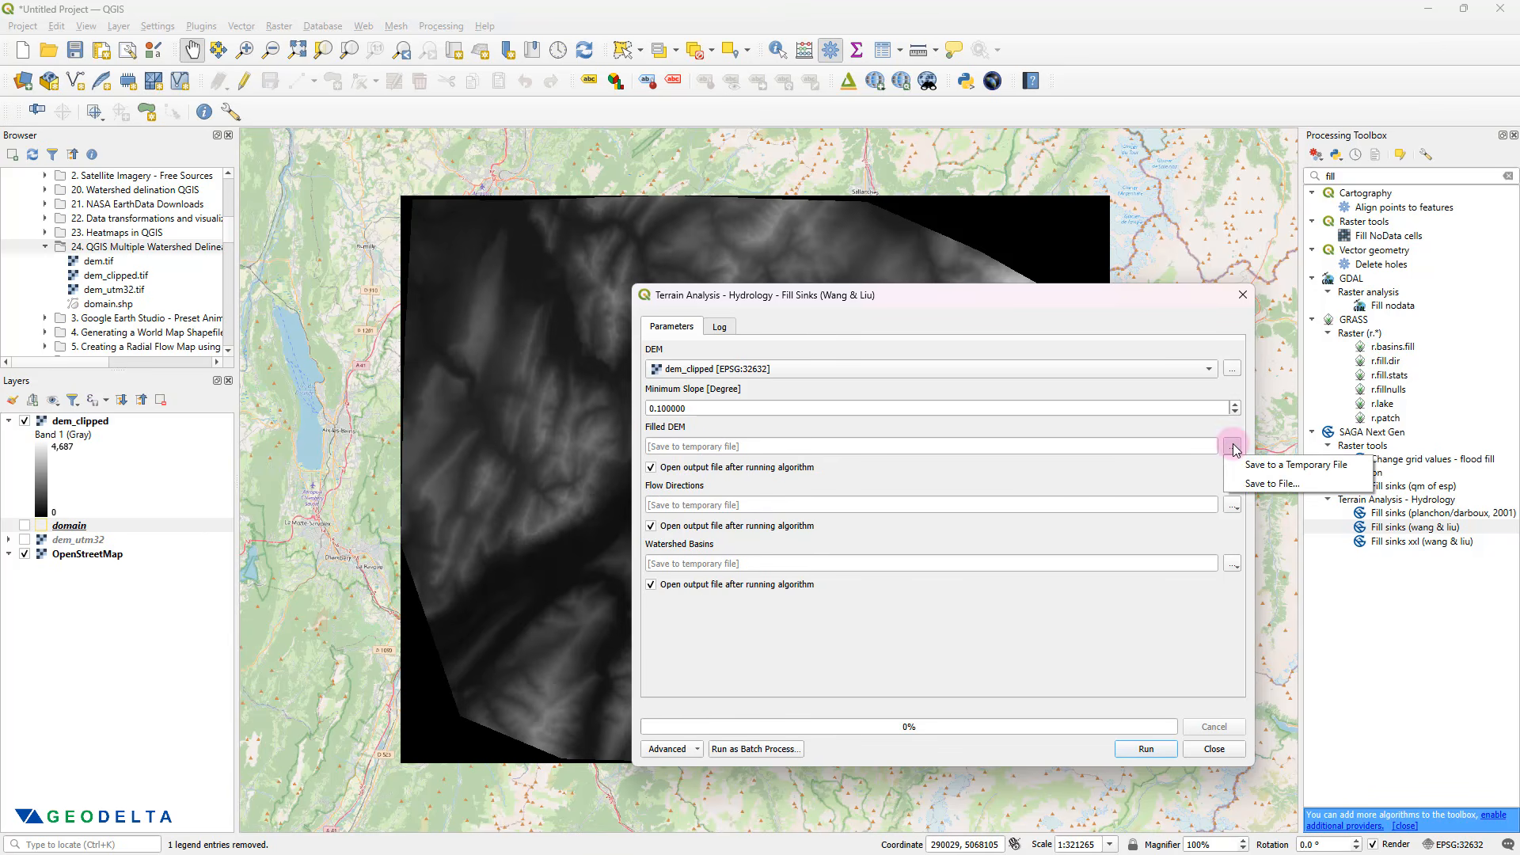
click(1265, 485)
text(fi)
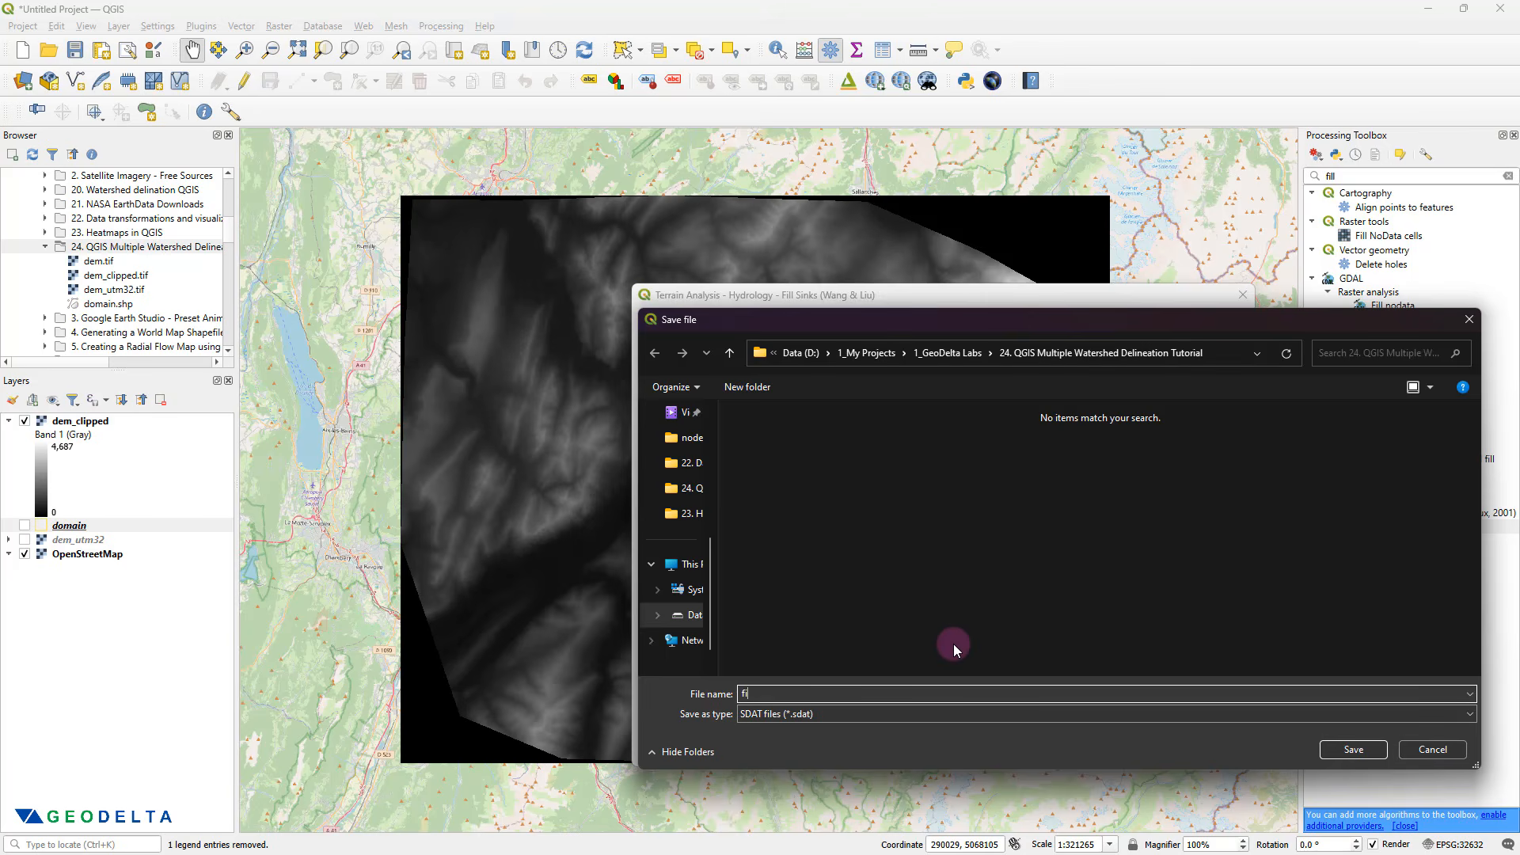
text(lled_dem)
click(1352, 749)
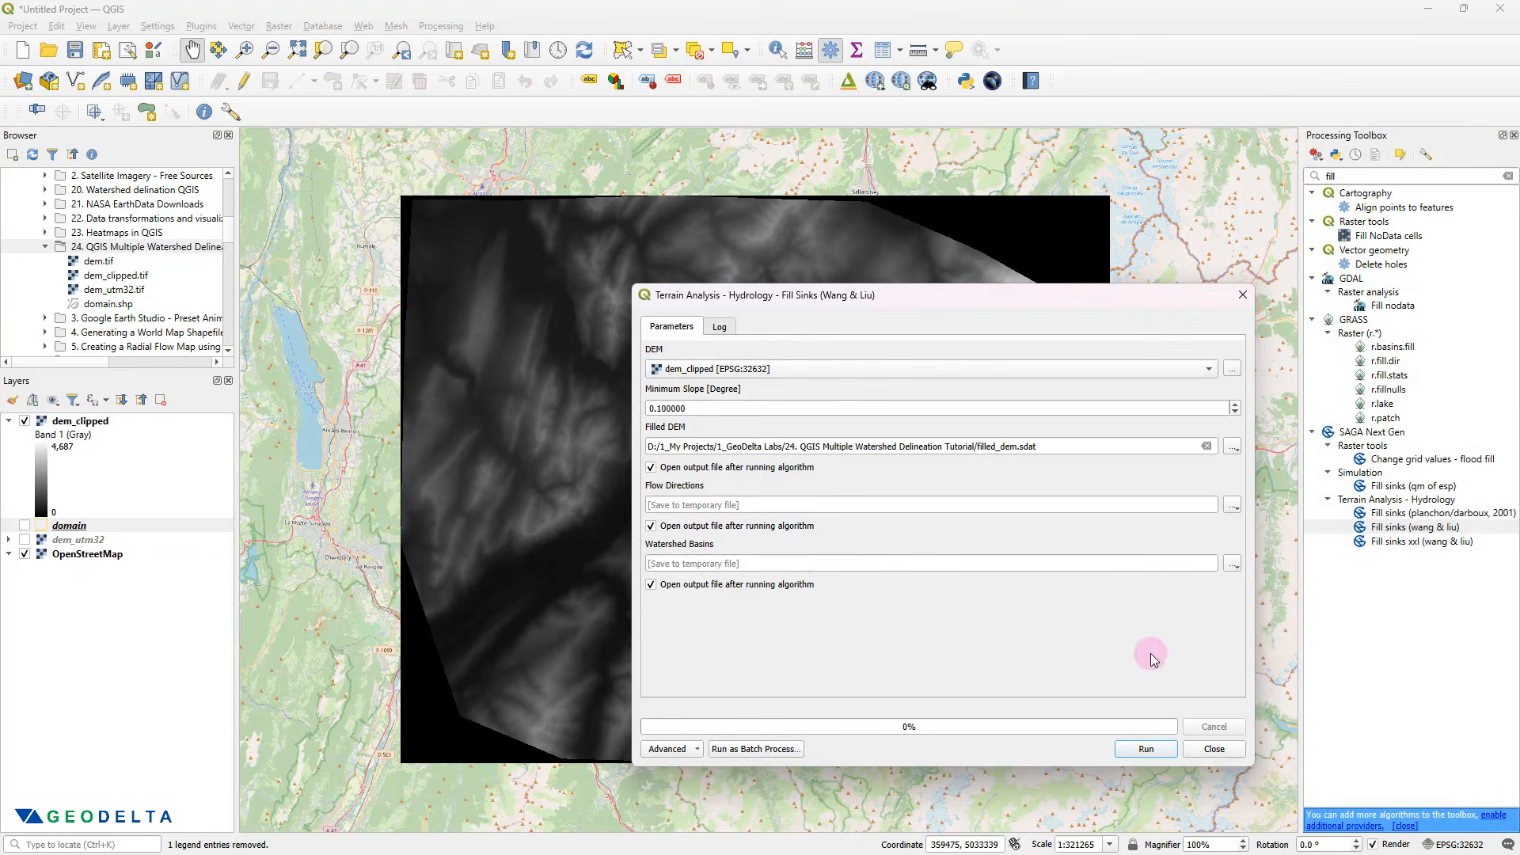
- Exclude the Flow Directions and Watershed Basins outputs from loading, then run Fill Sinks and close its dialog
click(651, 526)
click(651, 584)
click(1148, 755)
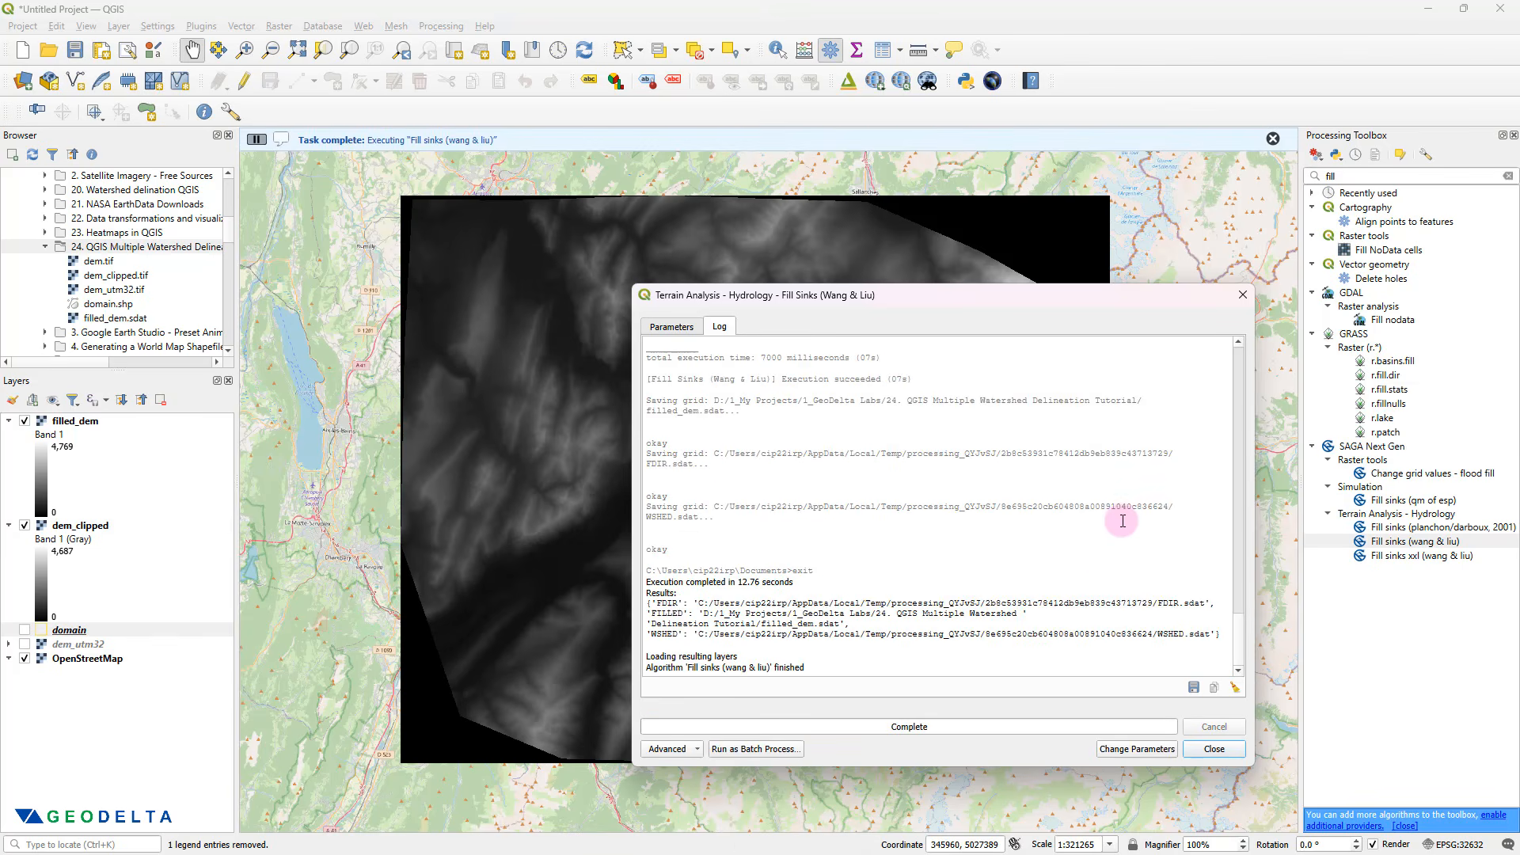
click(1211, 749)
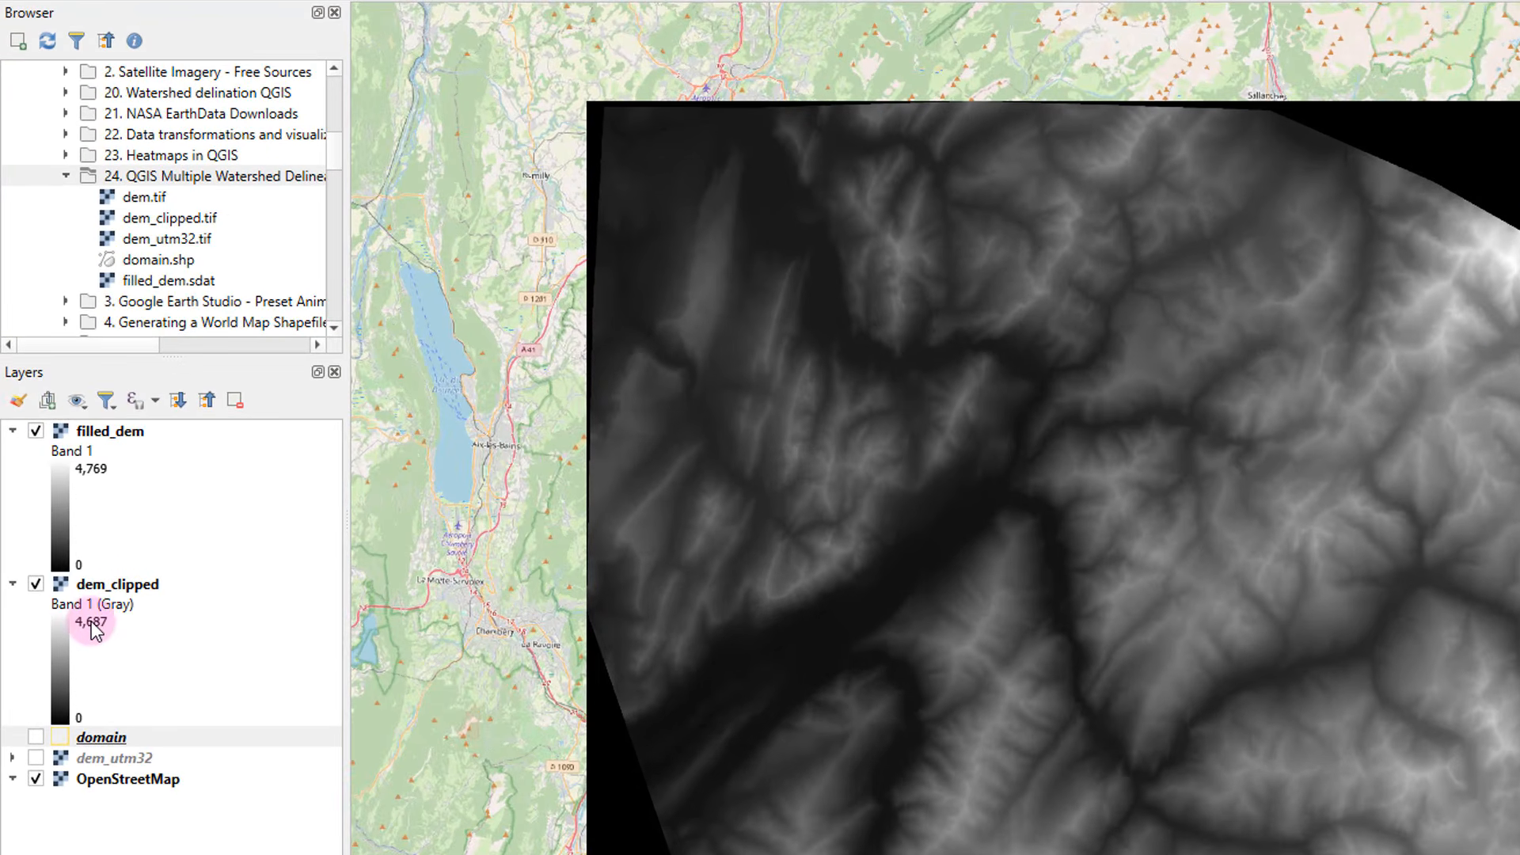
- Hide the dem_clipped layer and collapse its legend, keeping filled_dem visible
click(104, 583)
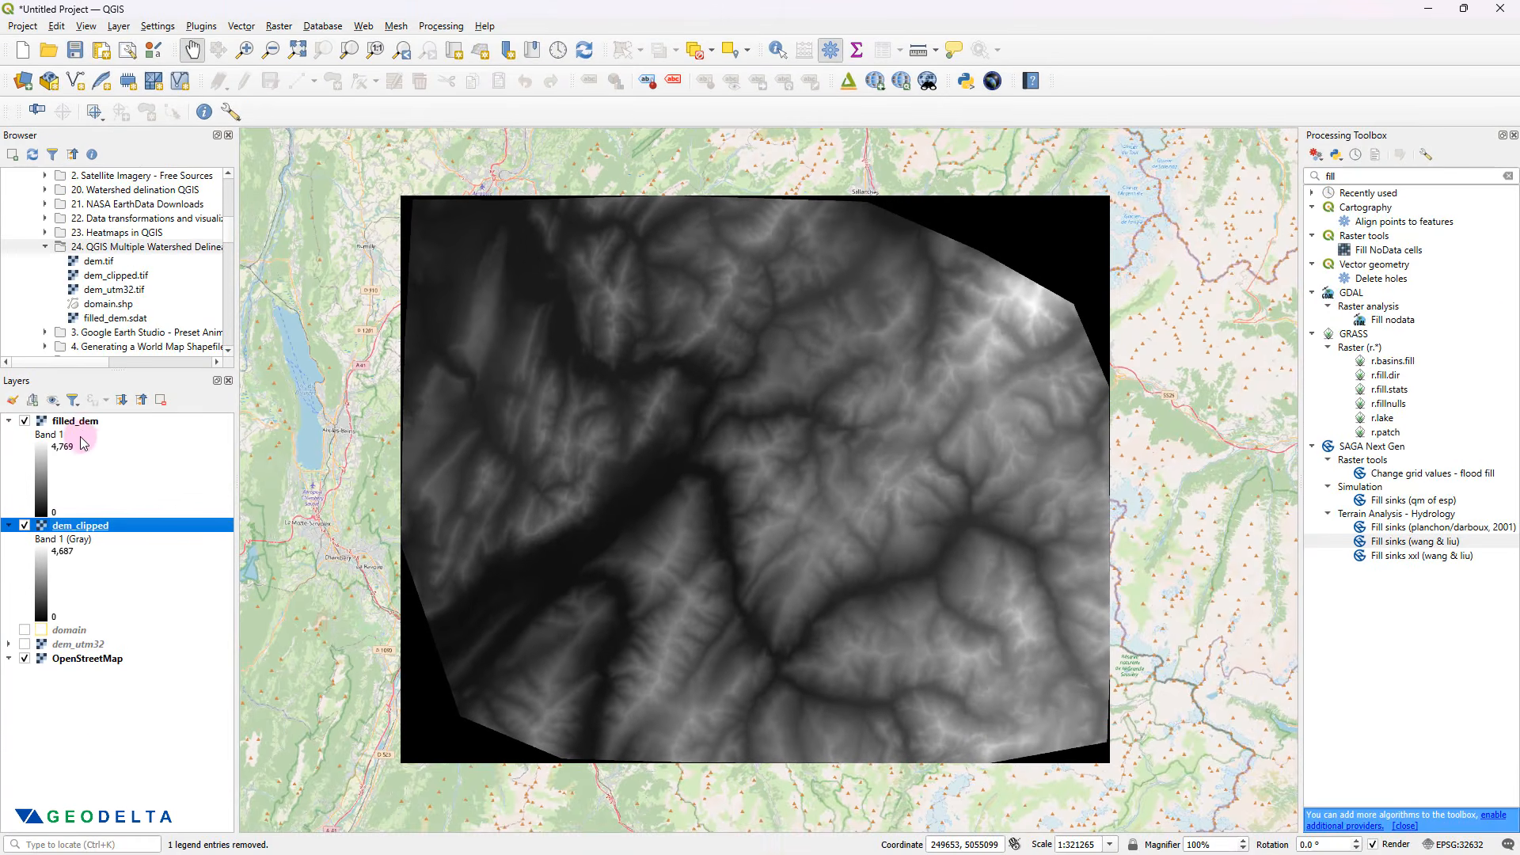
click(90, 425)
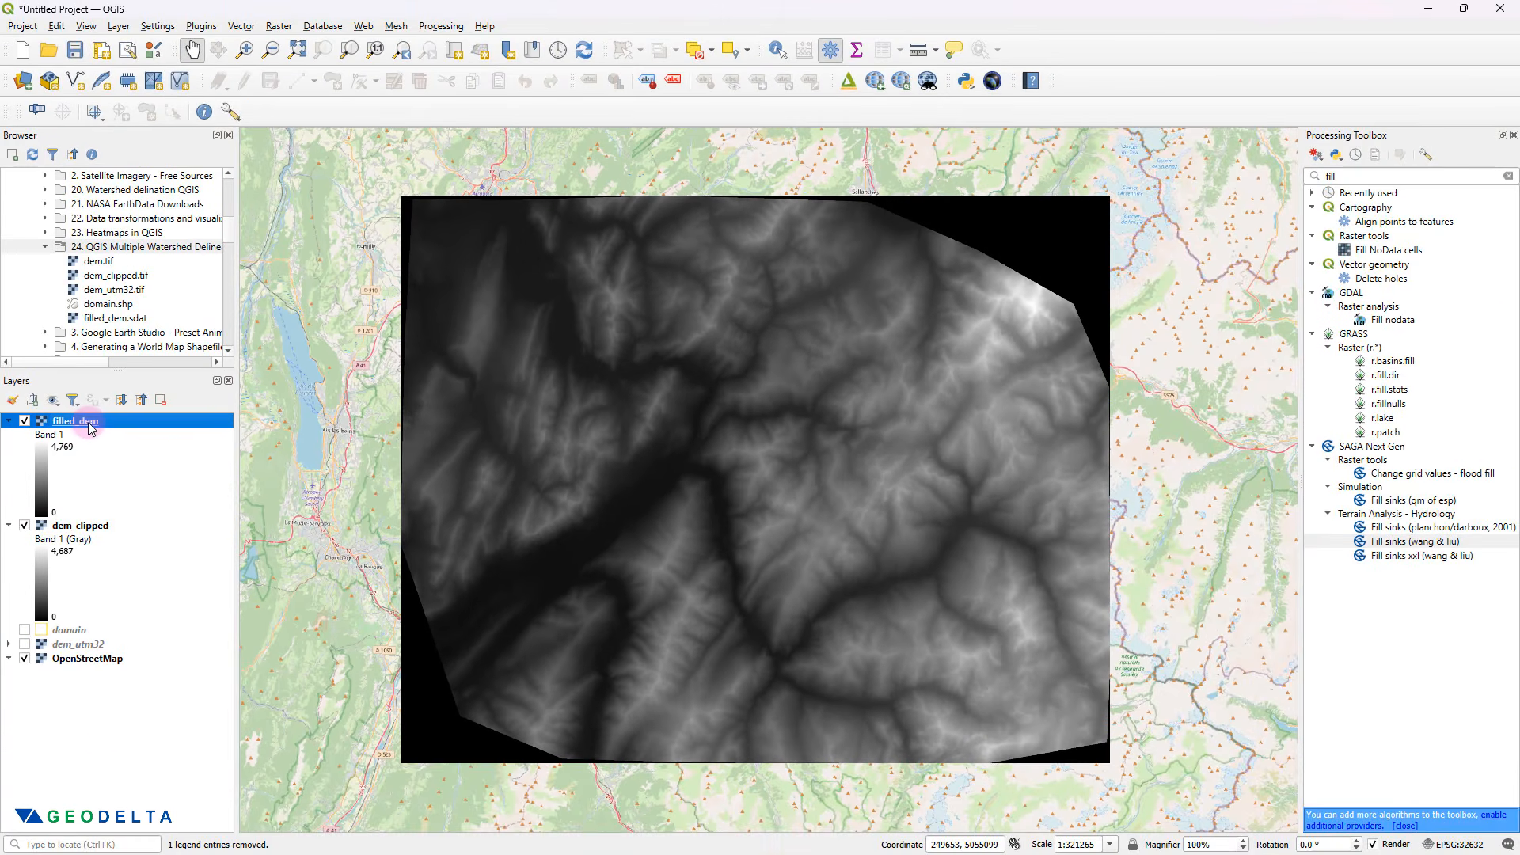
click(24, 526)
click(9, 526)
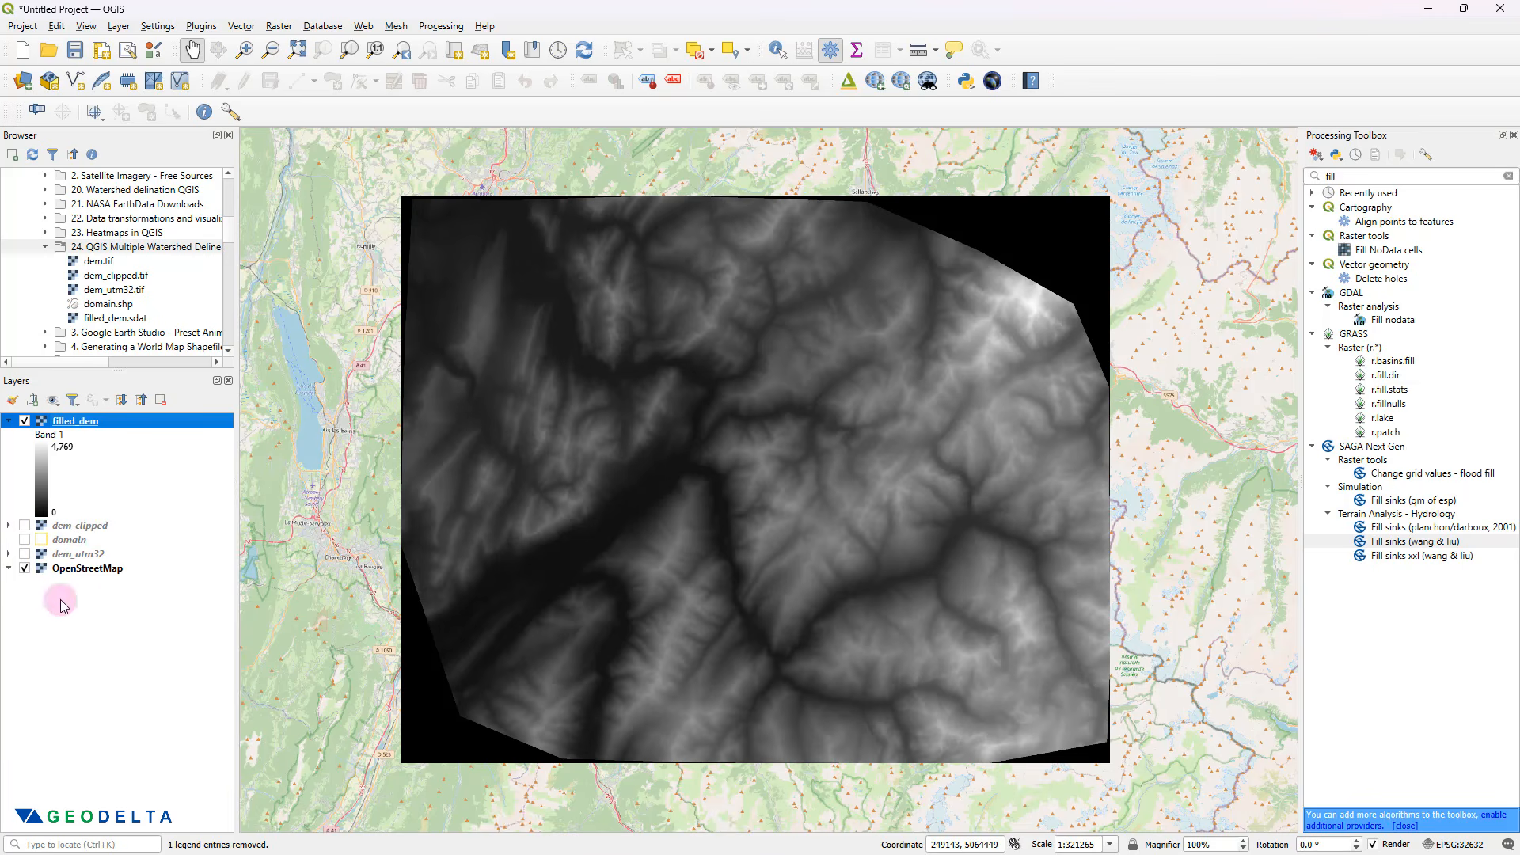
click(82, 526)
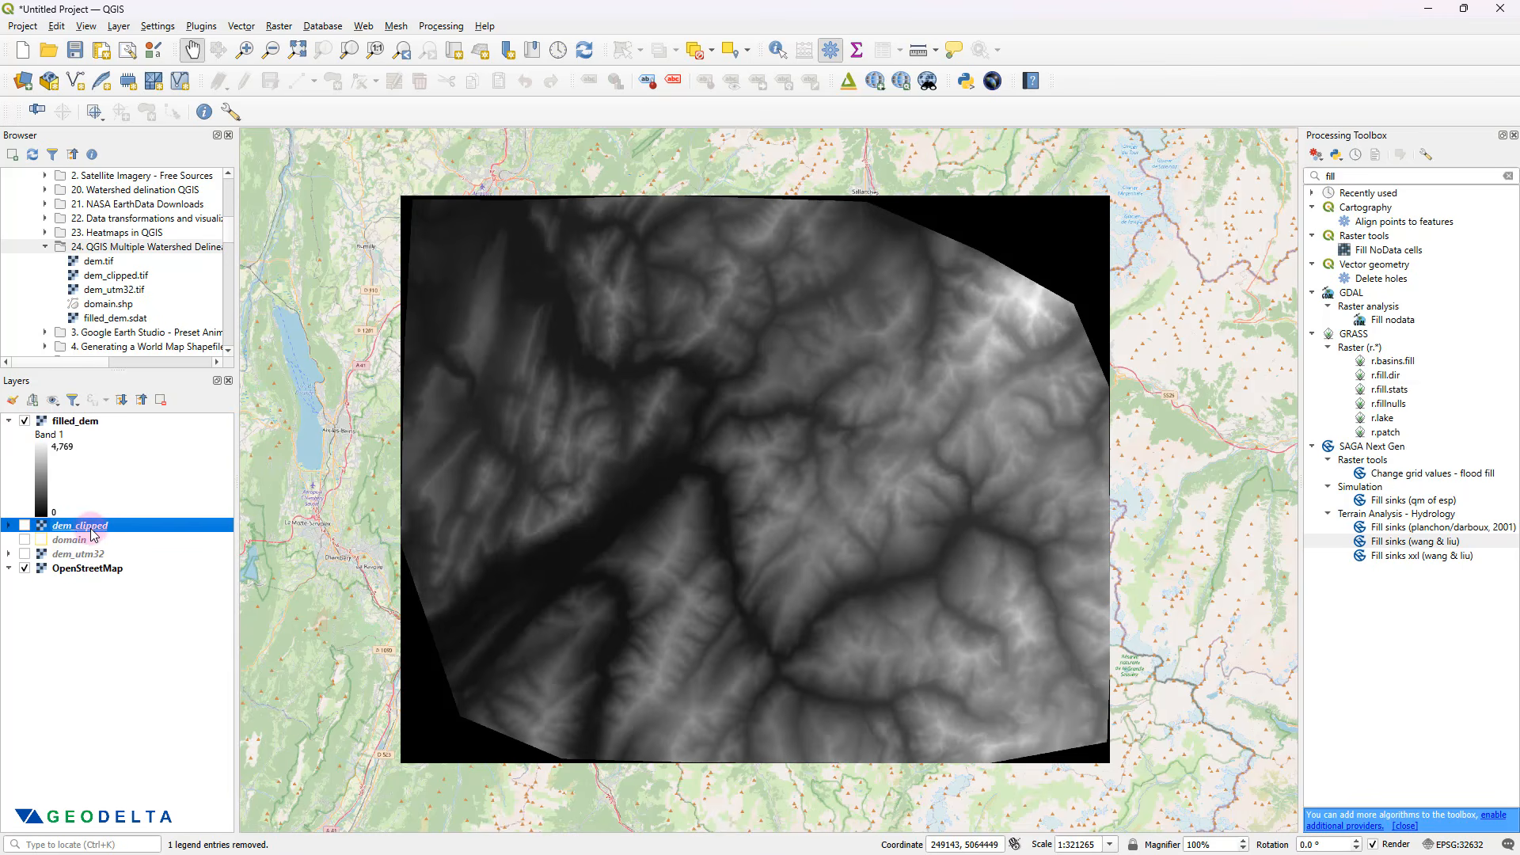
click(117, 717)
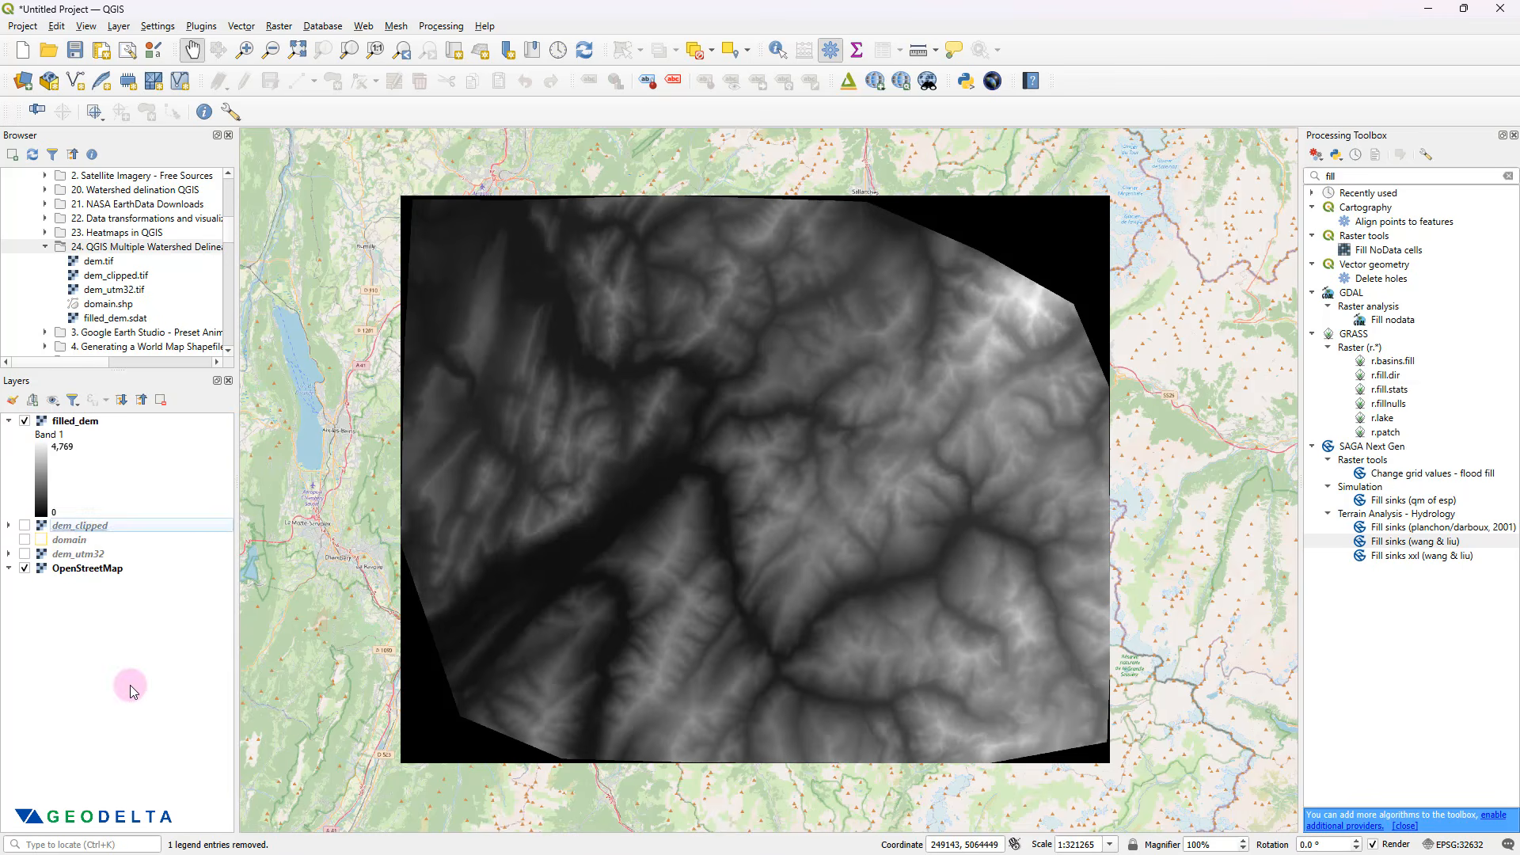
click(205, 515)
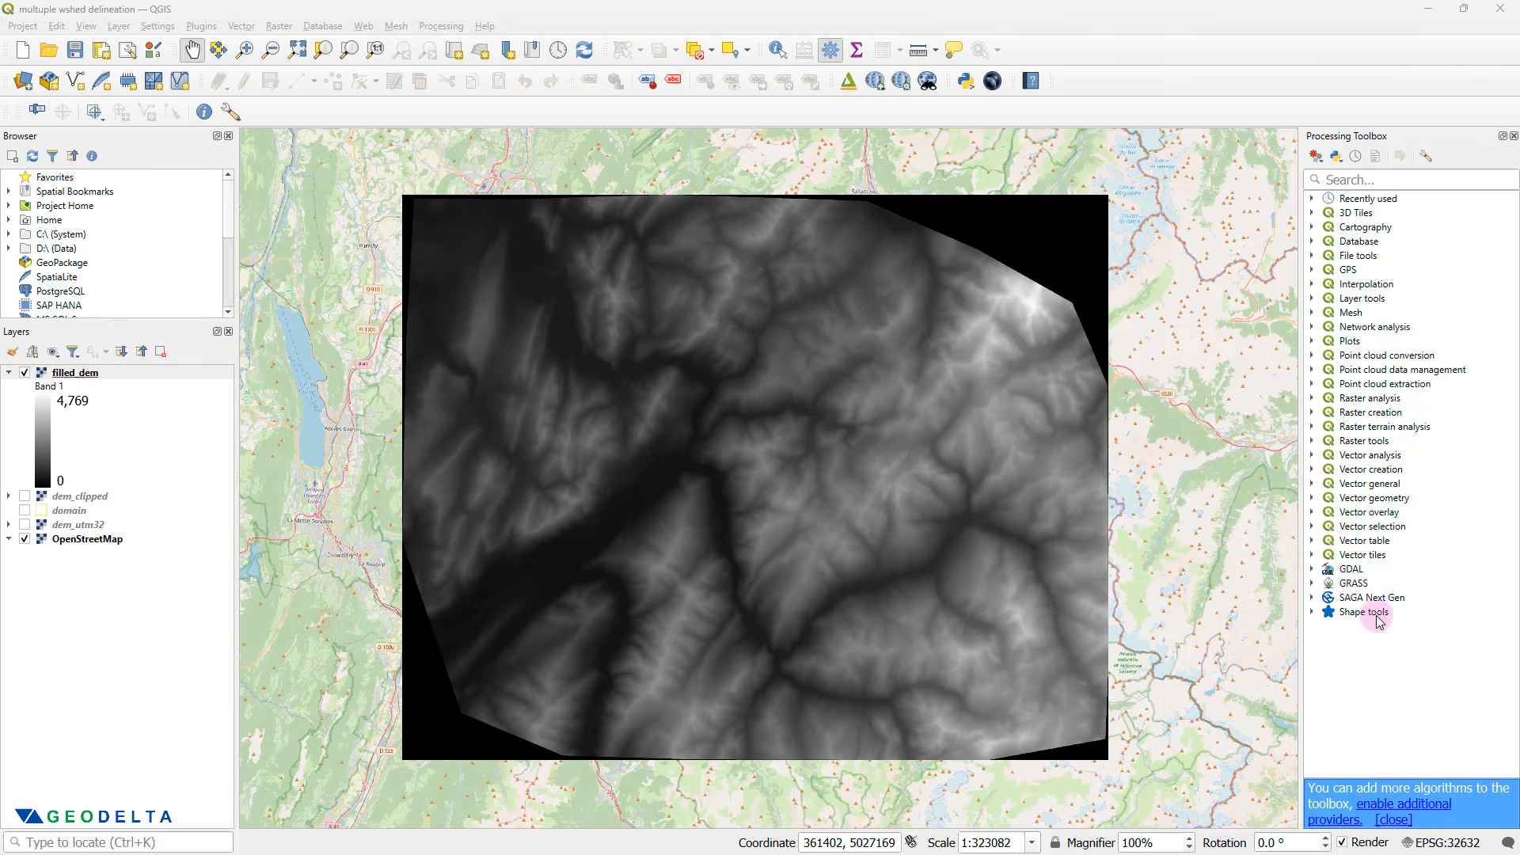
- Search the toolbox for "strahler order" and open SAGA's Strahler order tool
click(1361, 179)
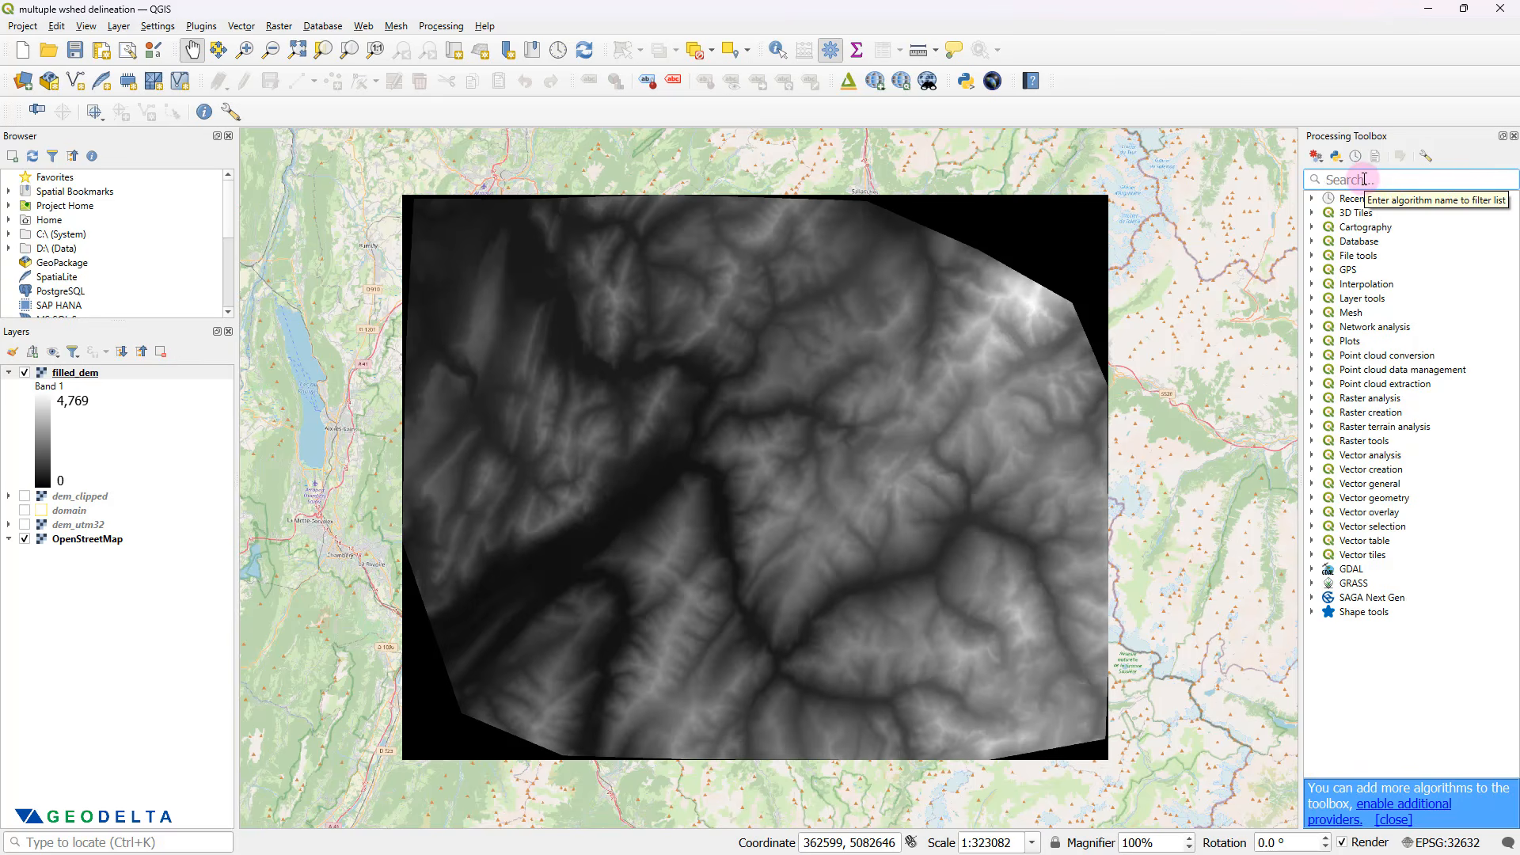
text(stra)
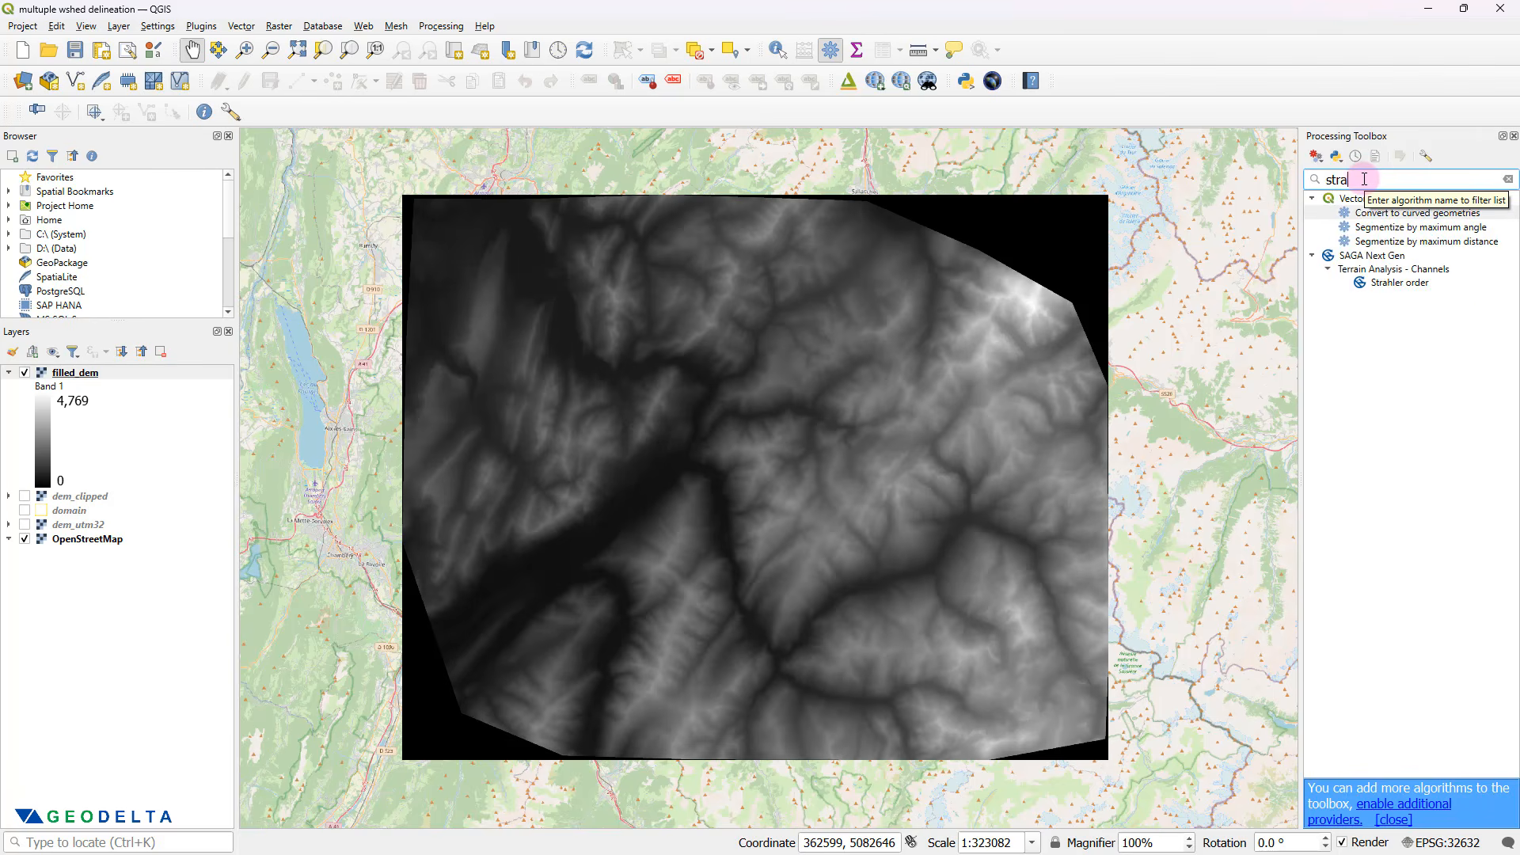
text(hler order)
click(1421, 227)
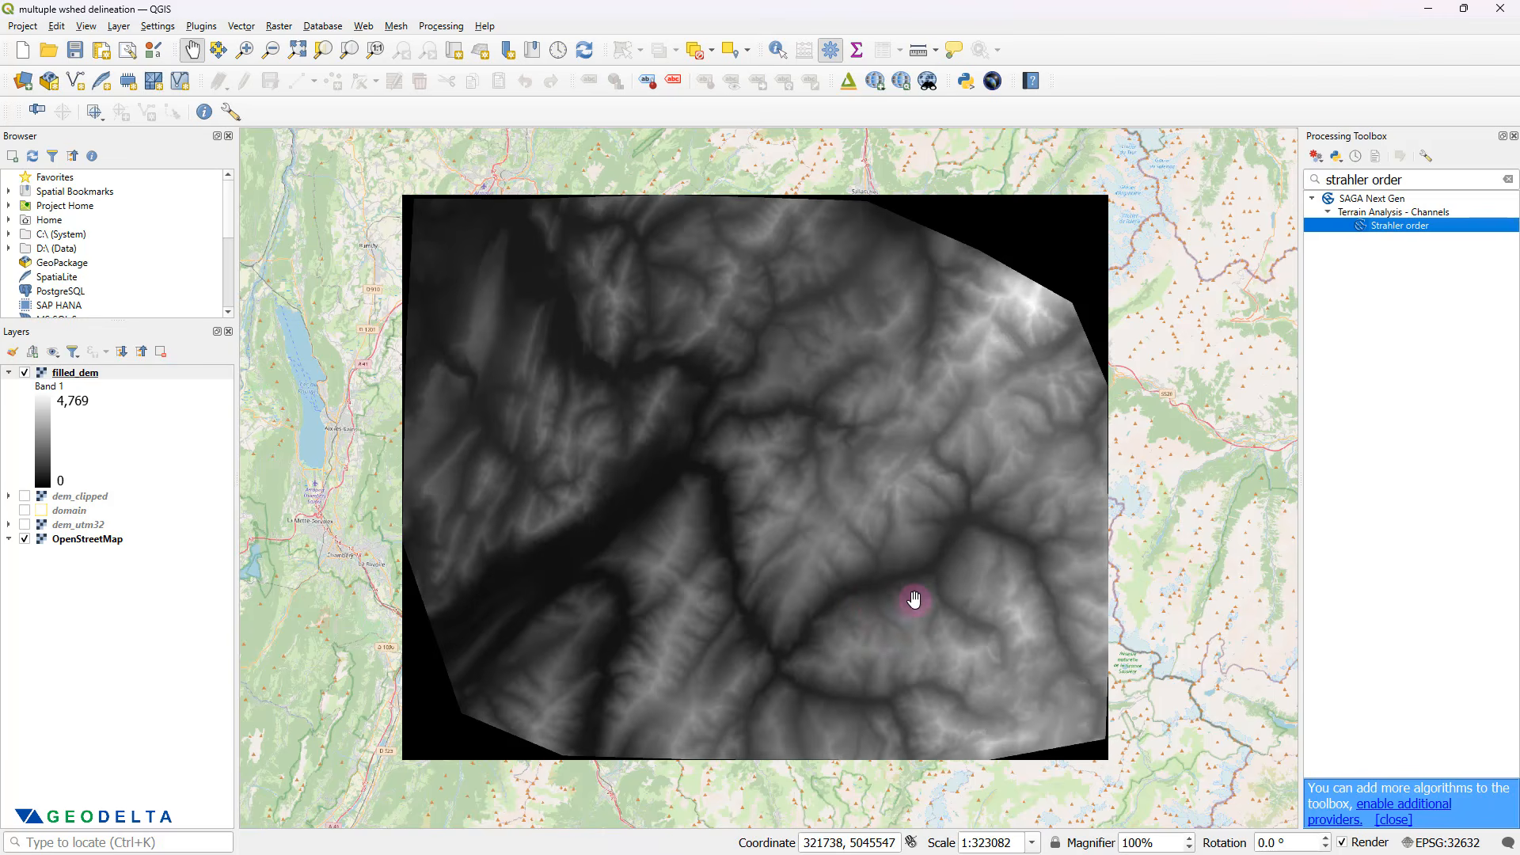
double_click(1395, 226)
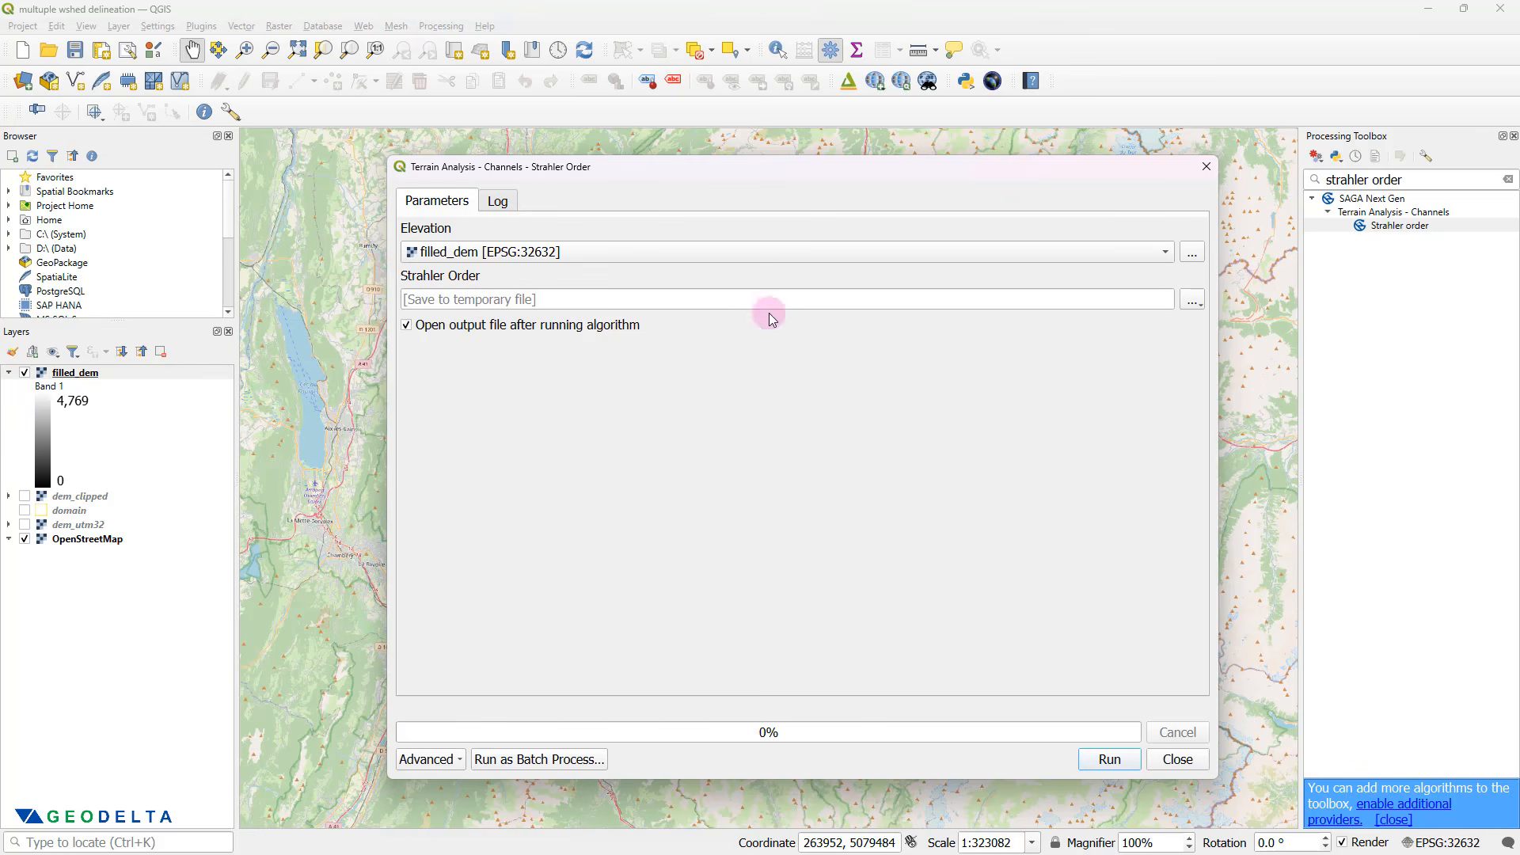
- Set the Strahler Order output to the file stream_order.sdat in the Multiple Watershed Delineation Tutorial folder
click(1192, 299)
click(1222, 335)
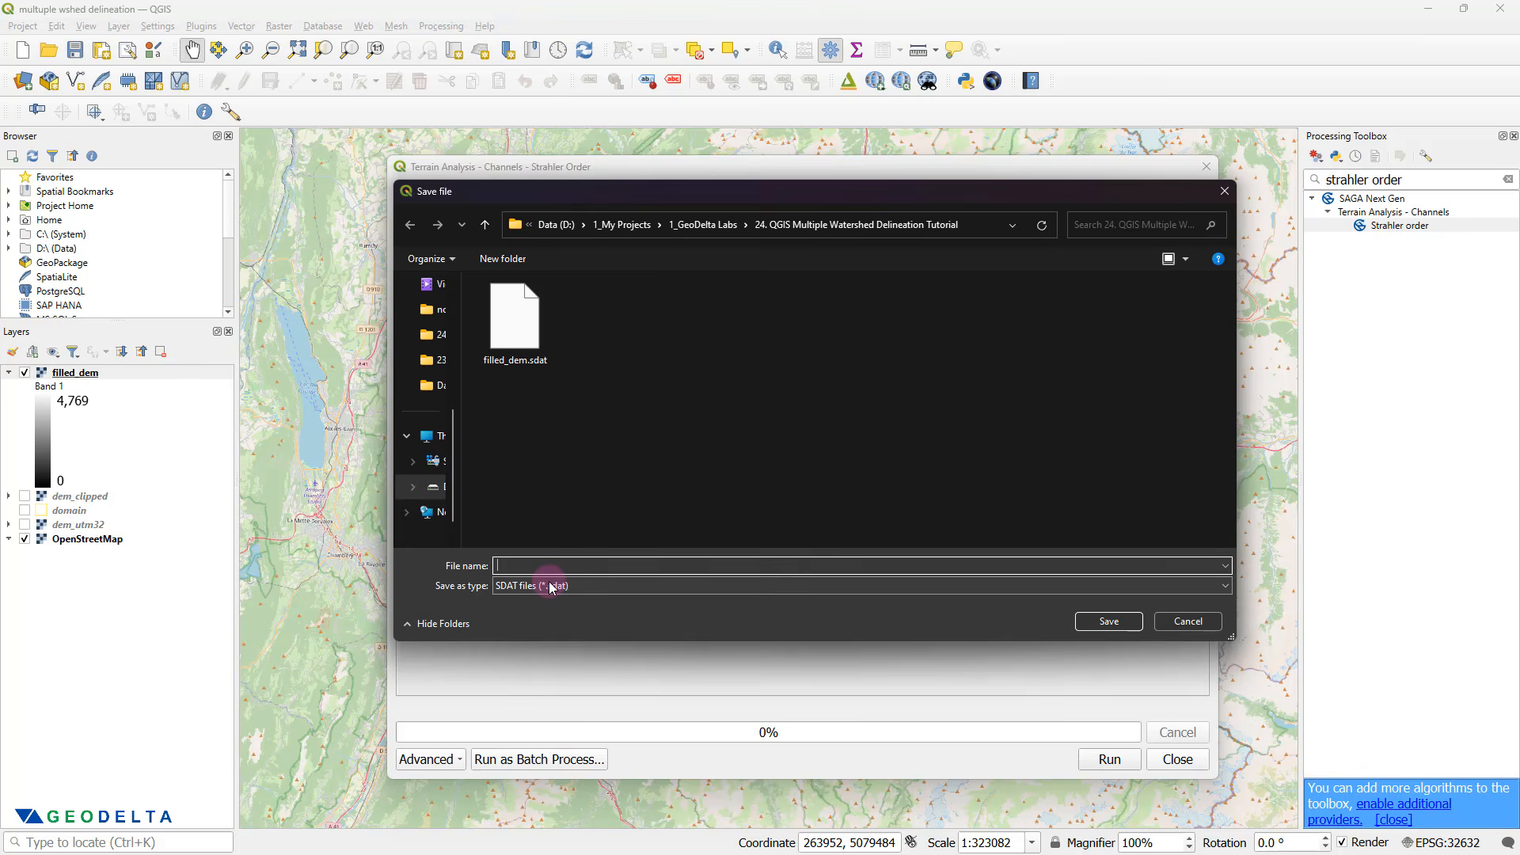
text(stre)
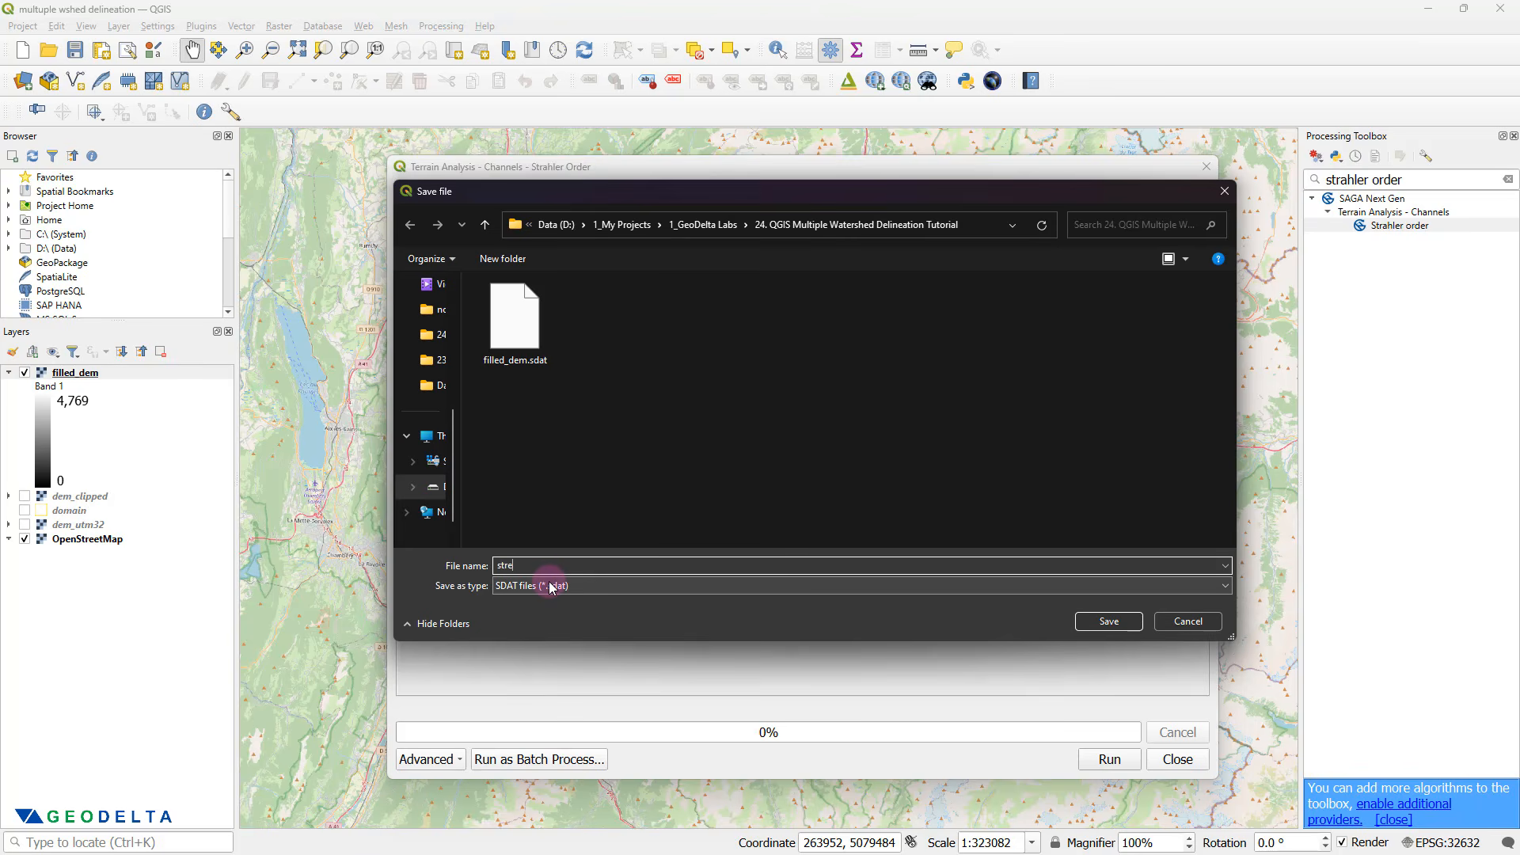
text(am_order)
click(1118, 621)
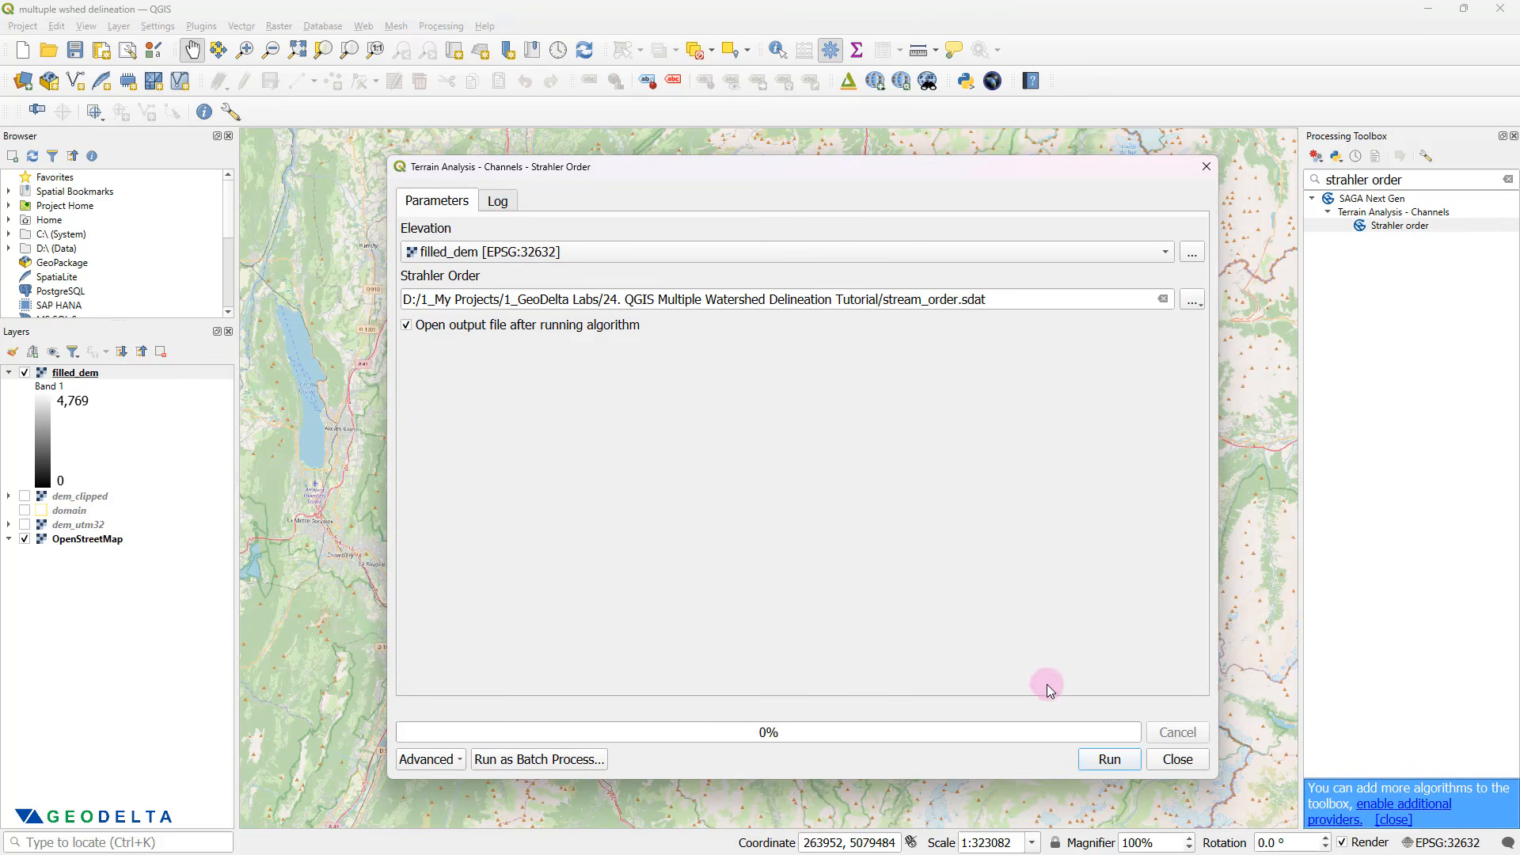
- Run the Strahler Order tool on filled_dem, close its dialog and inspect the stream_order raster up close
click(1108, 760)
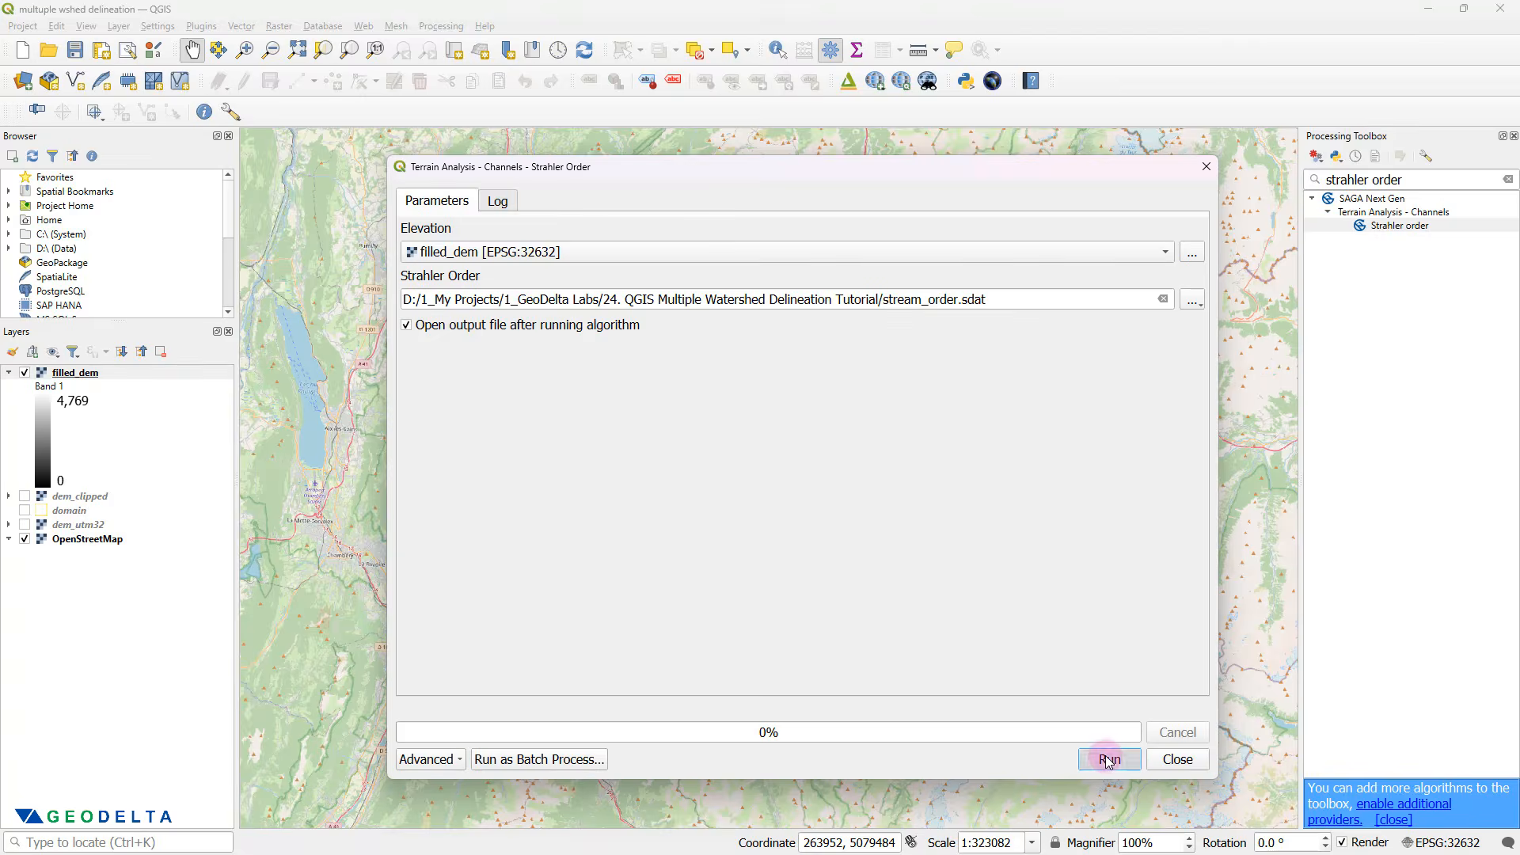
click(1176, 758)
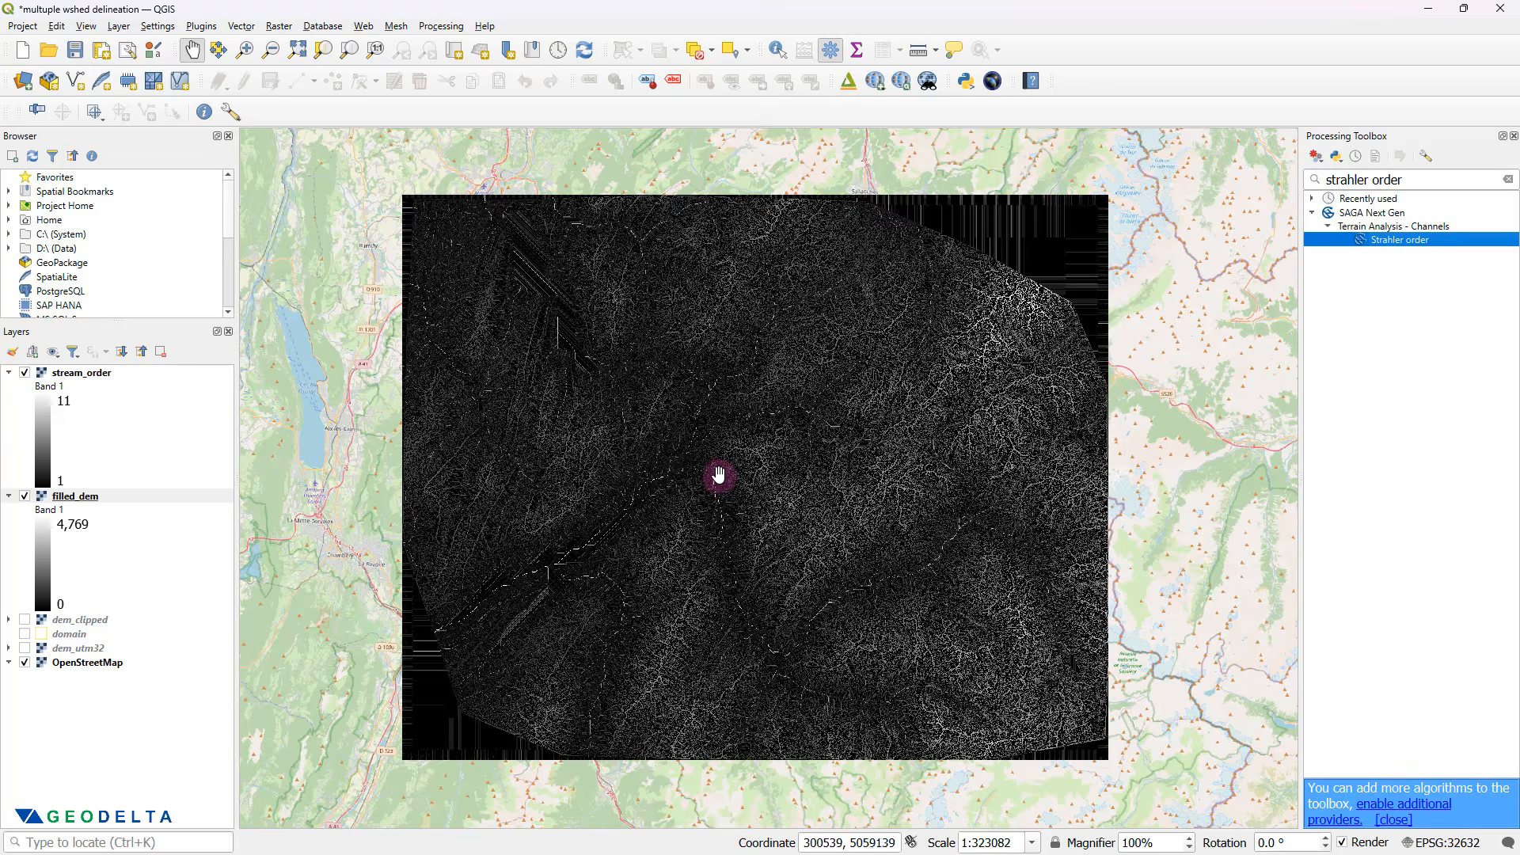
scroll(752, 466, up, 2)
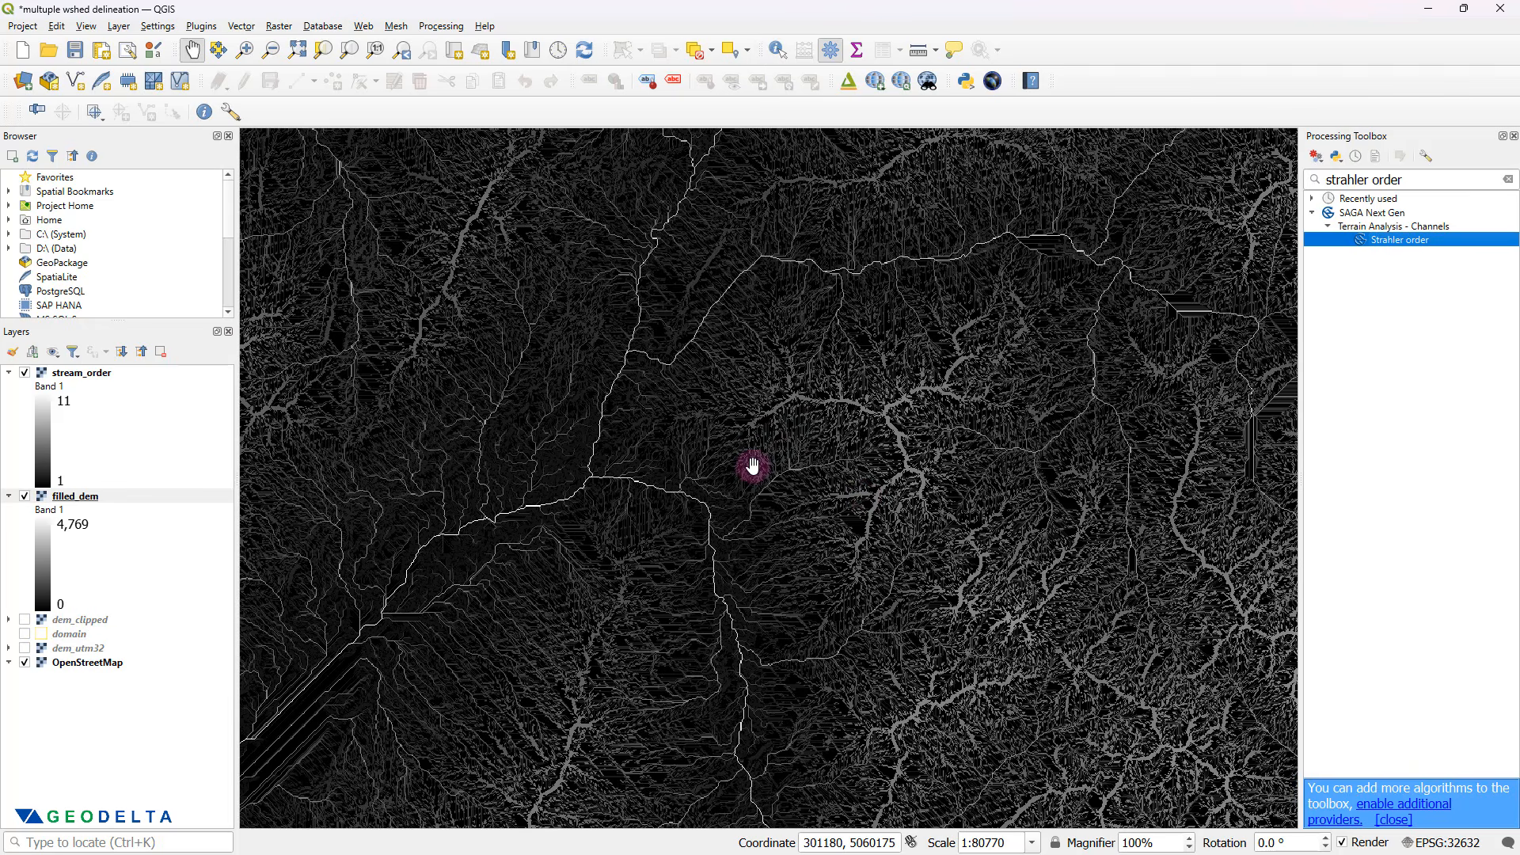
- Open the stream_order layer's symbology and set its render type to Singleband pseudocolor
drag(960, 526, 905, 509)
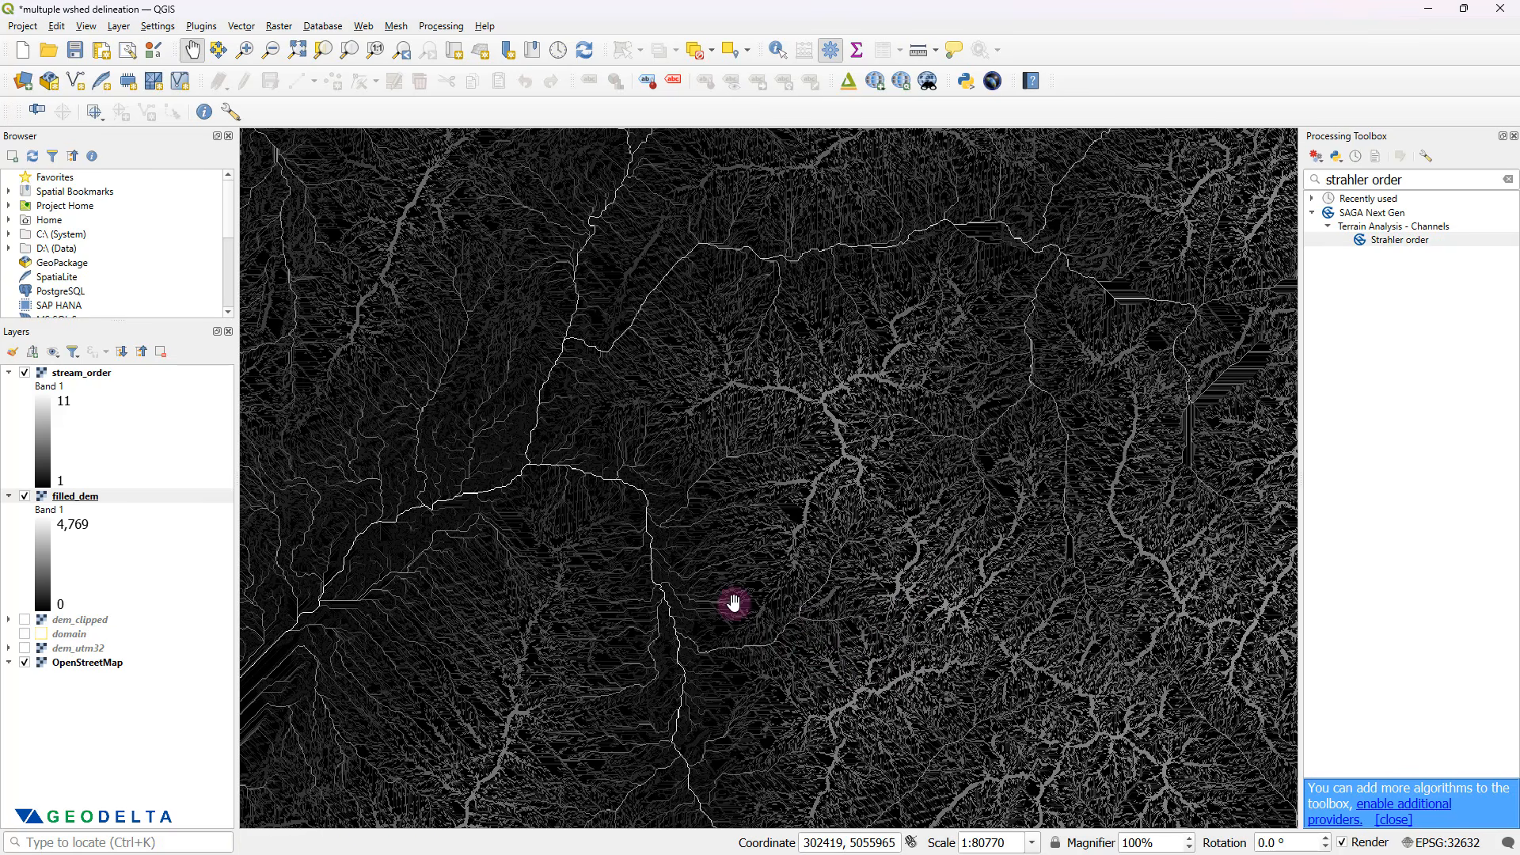
drag(885, 343, 1008, 502)
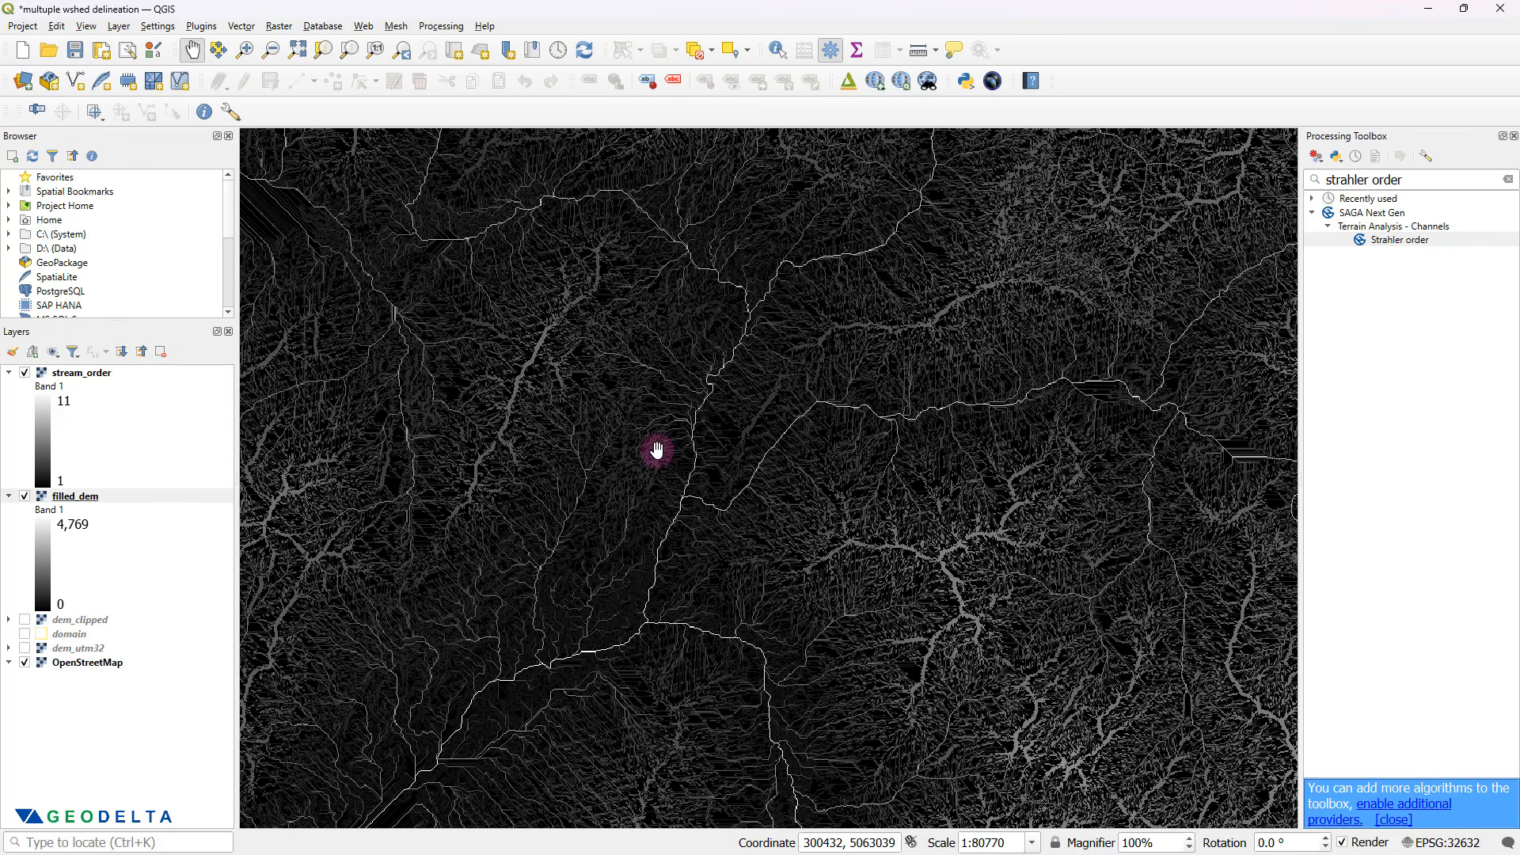
click(102, 372)
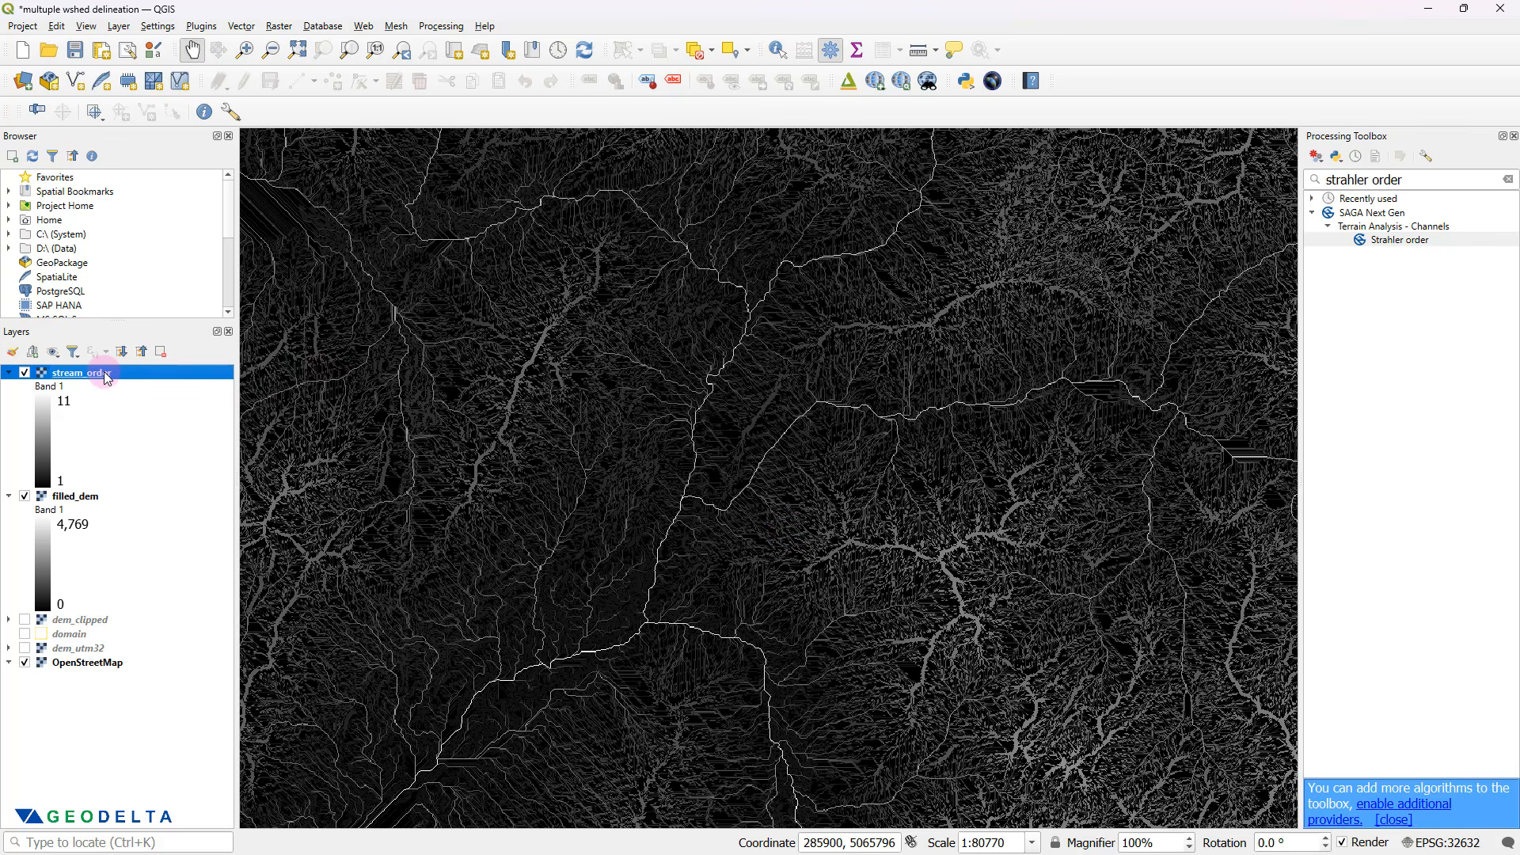
right_click(105, 374)
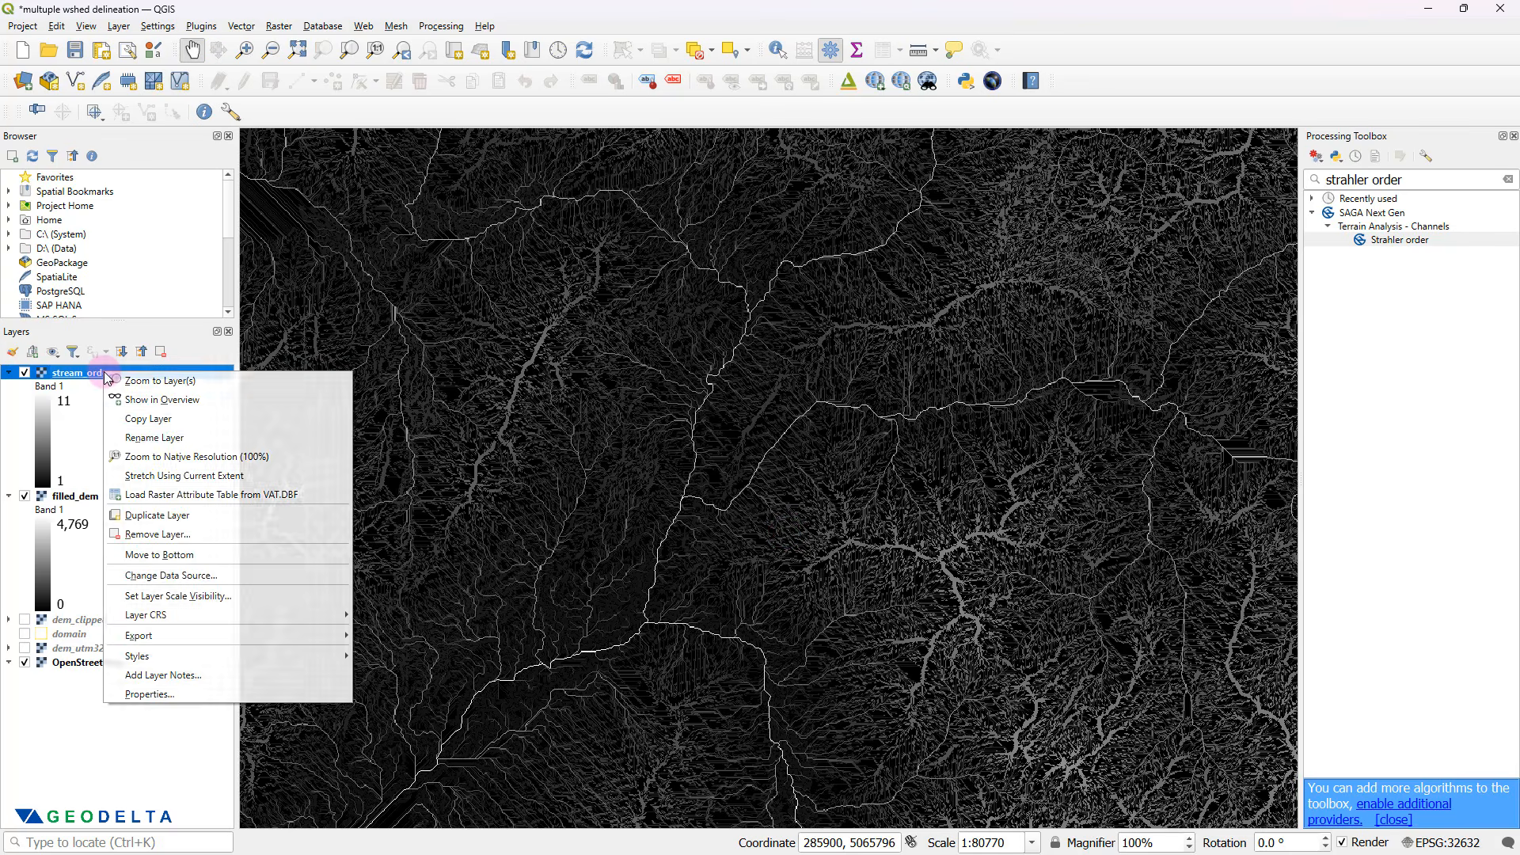
click(196, 697)
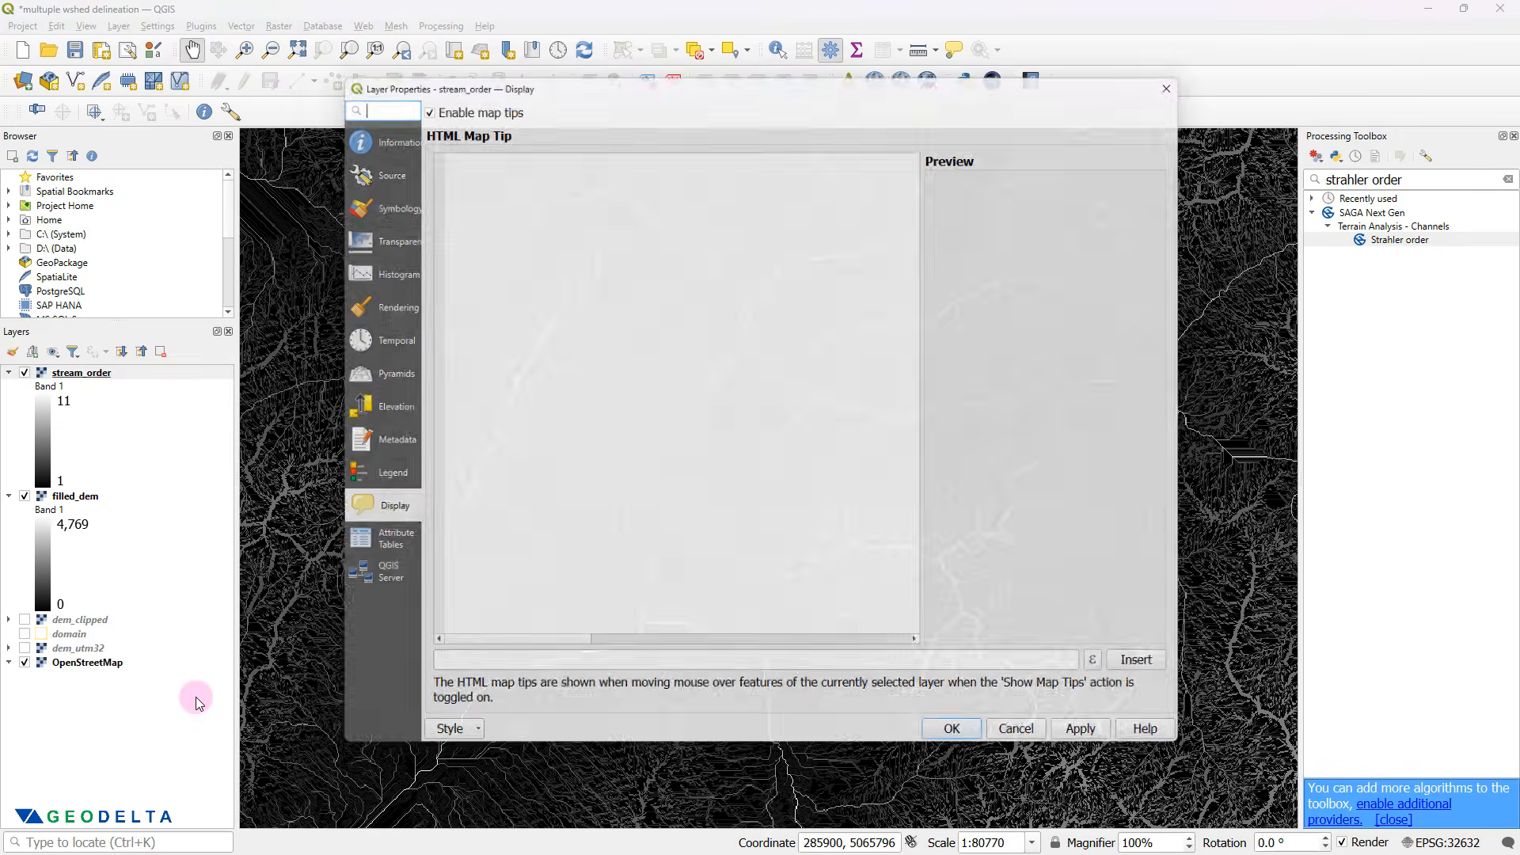
click(380, 201)
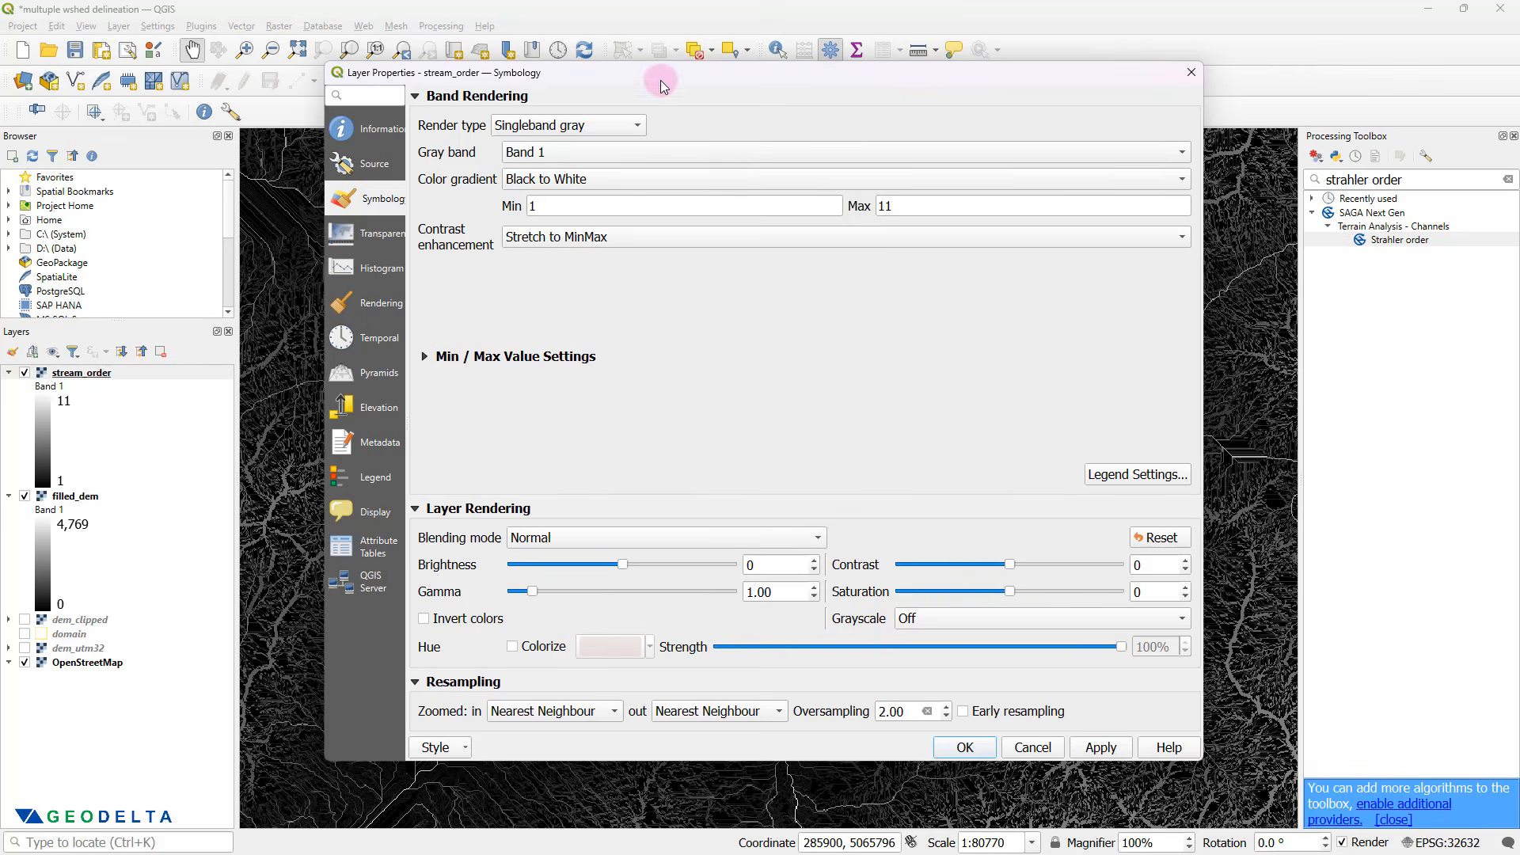
drag(651, 77, 806, 111)
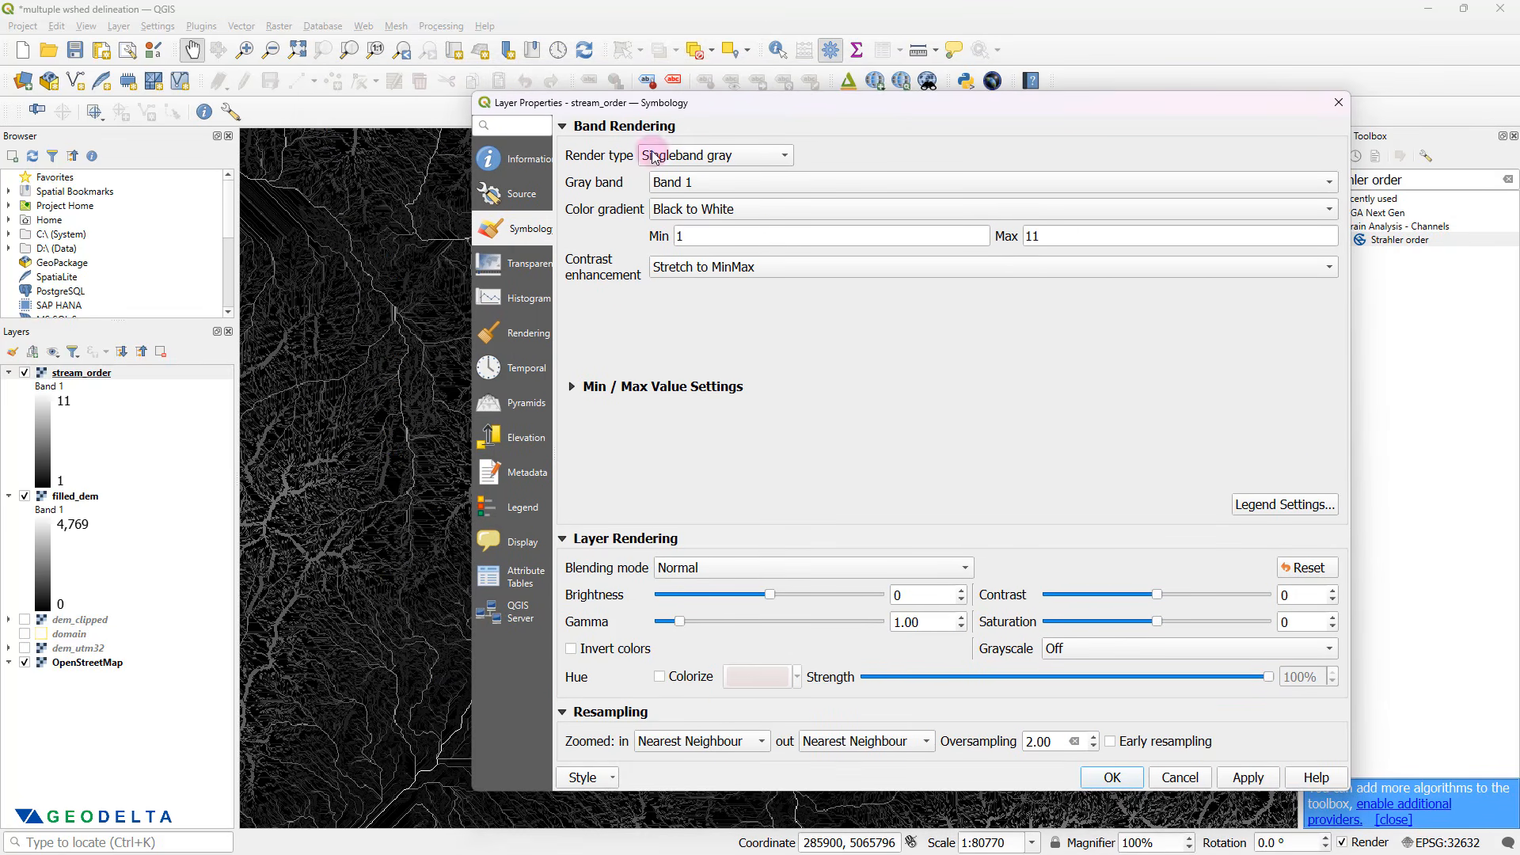
click(737, 157)
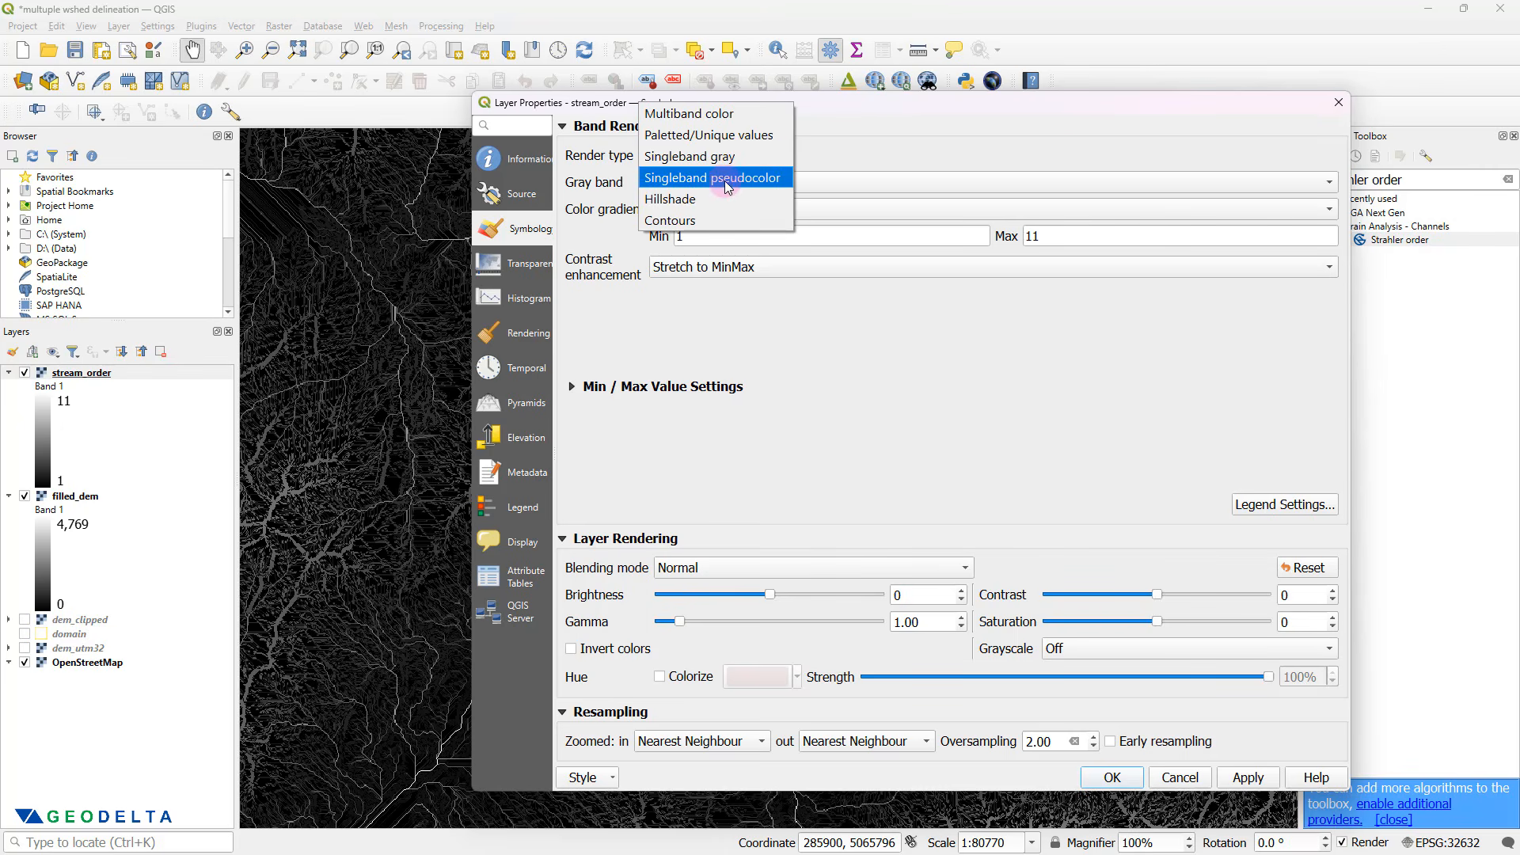
click(727, 180)
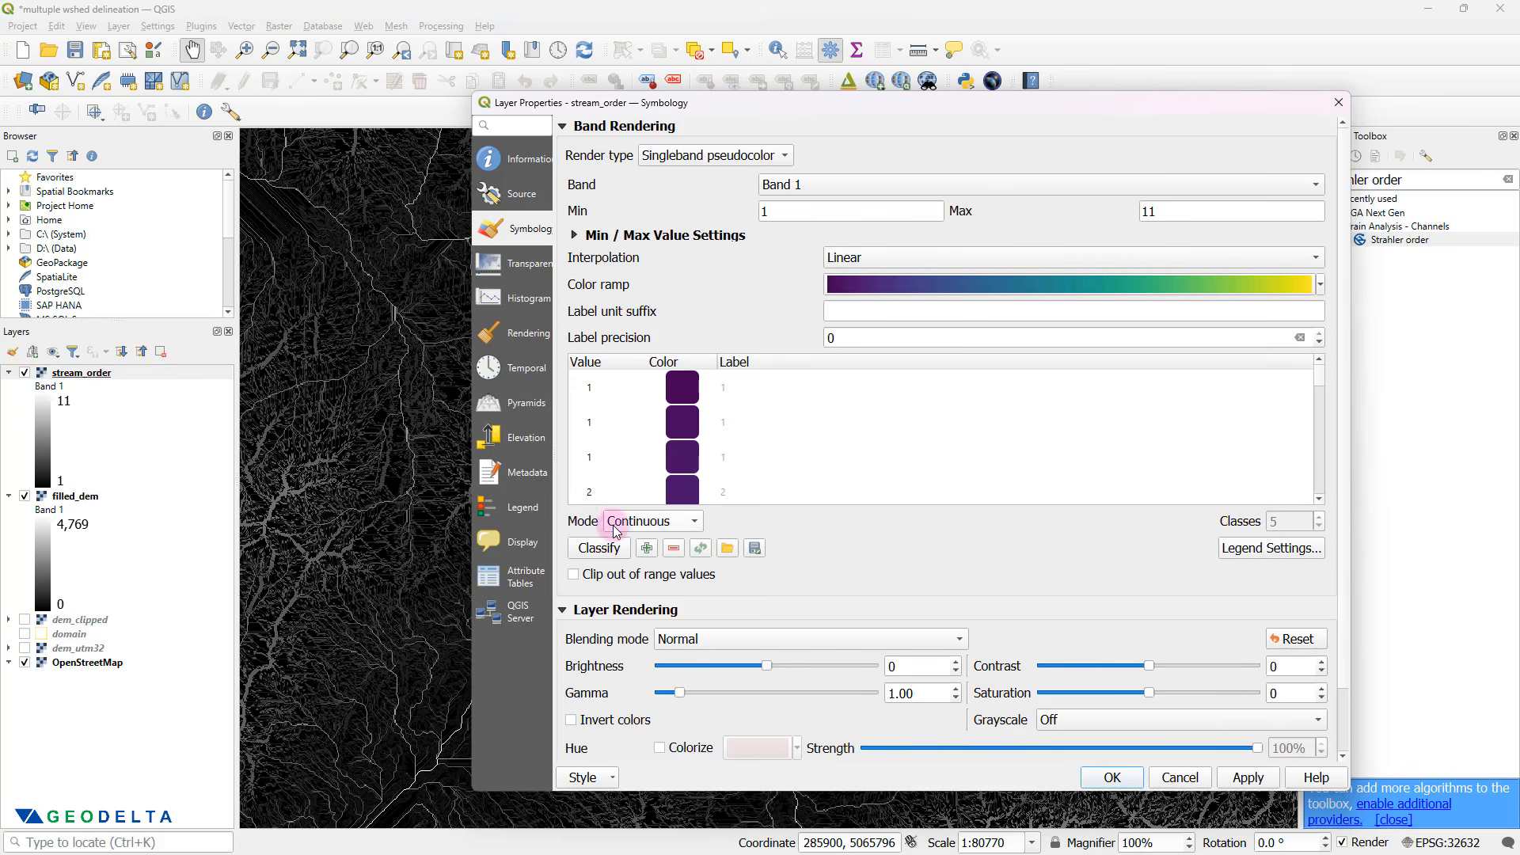
- Classify stream_order in Equal Interval mode with 11 classes and review the class list
click(660, 534)
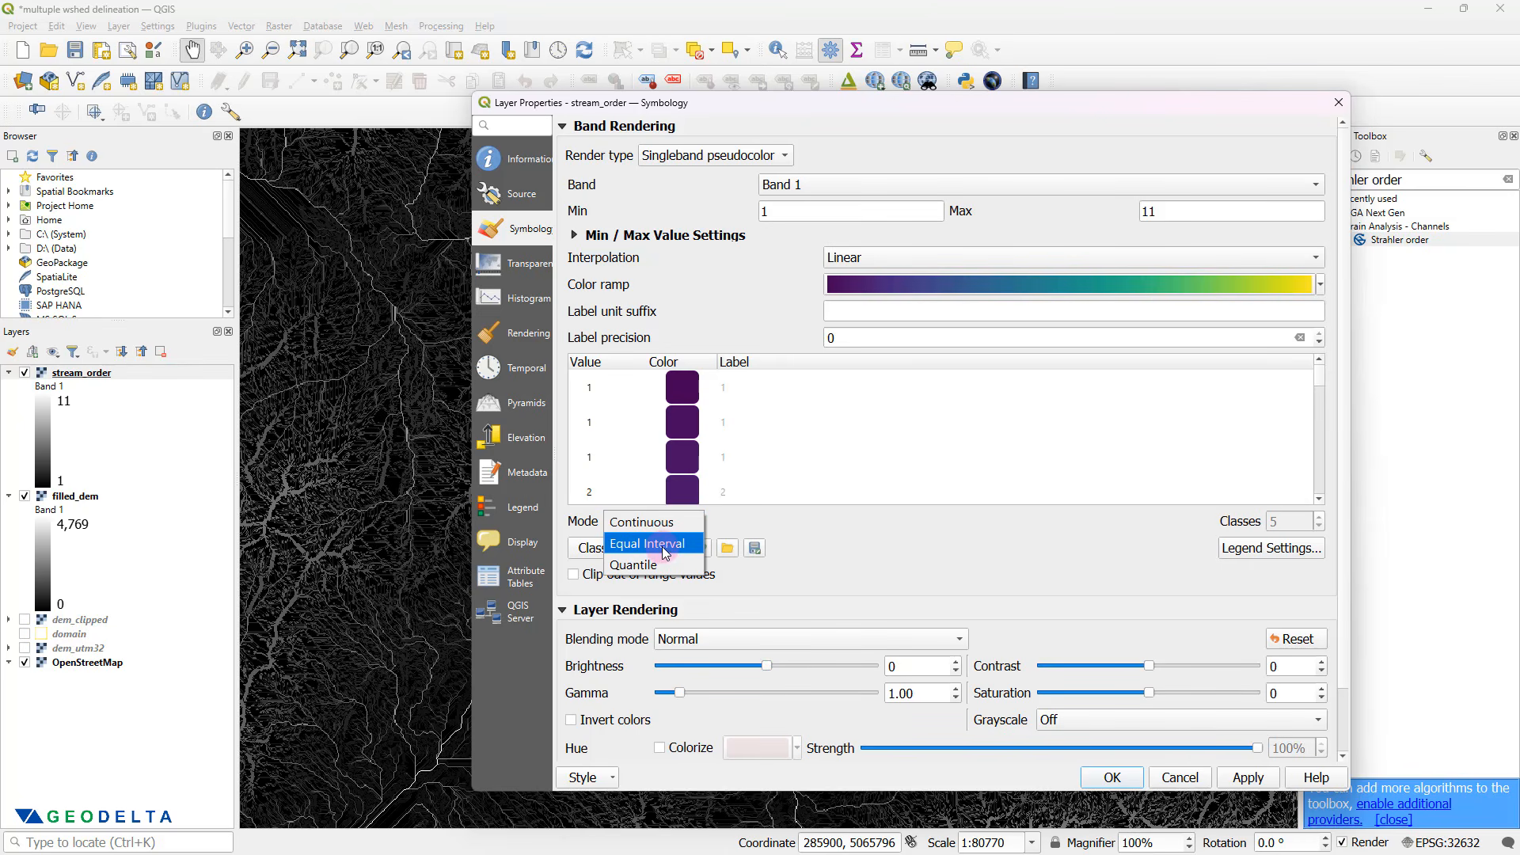
click(666, 545)
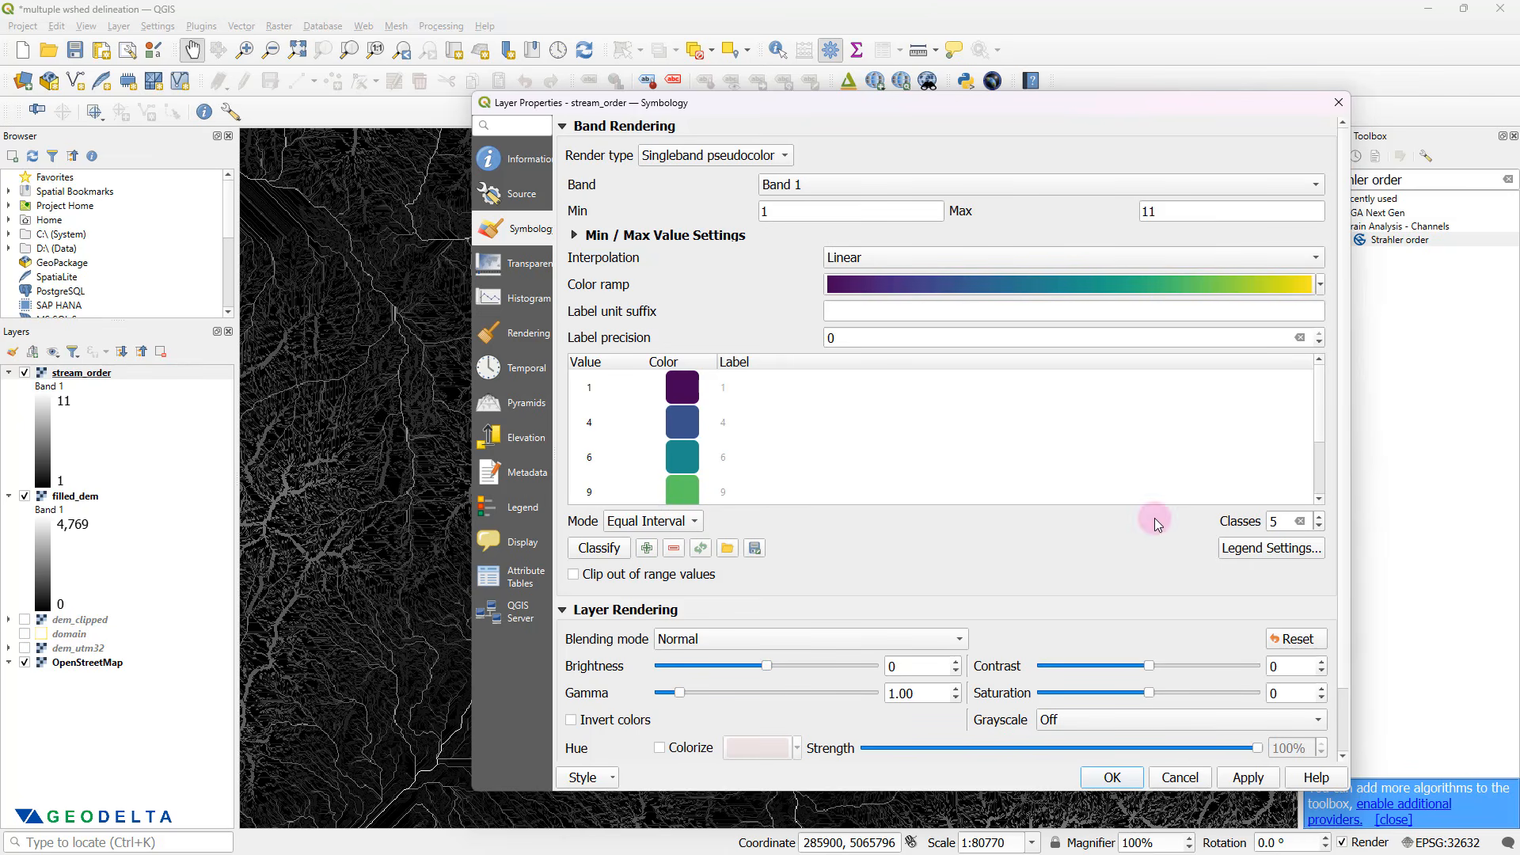
click(1284, 521)
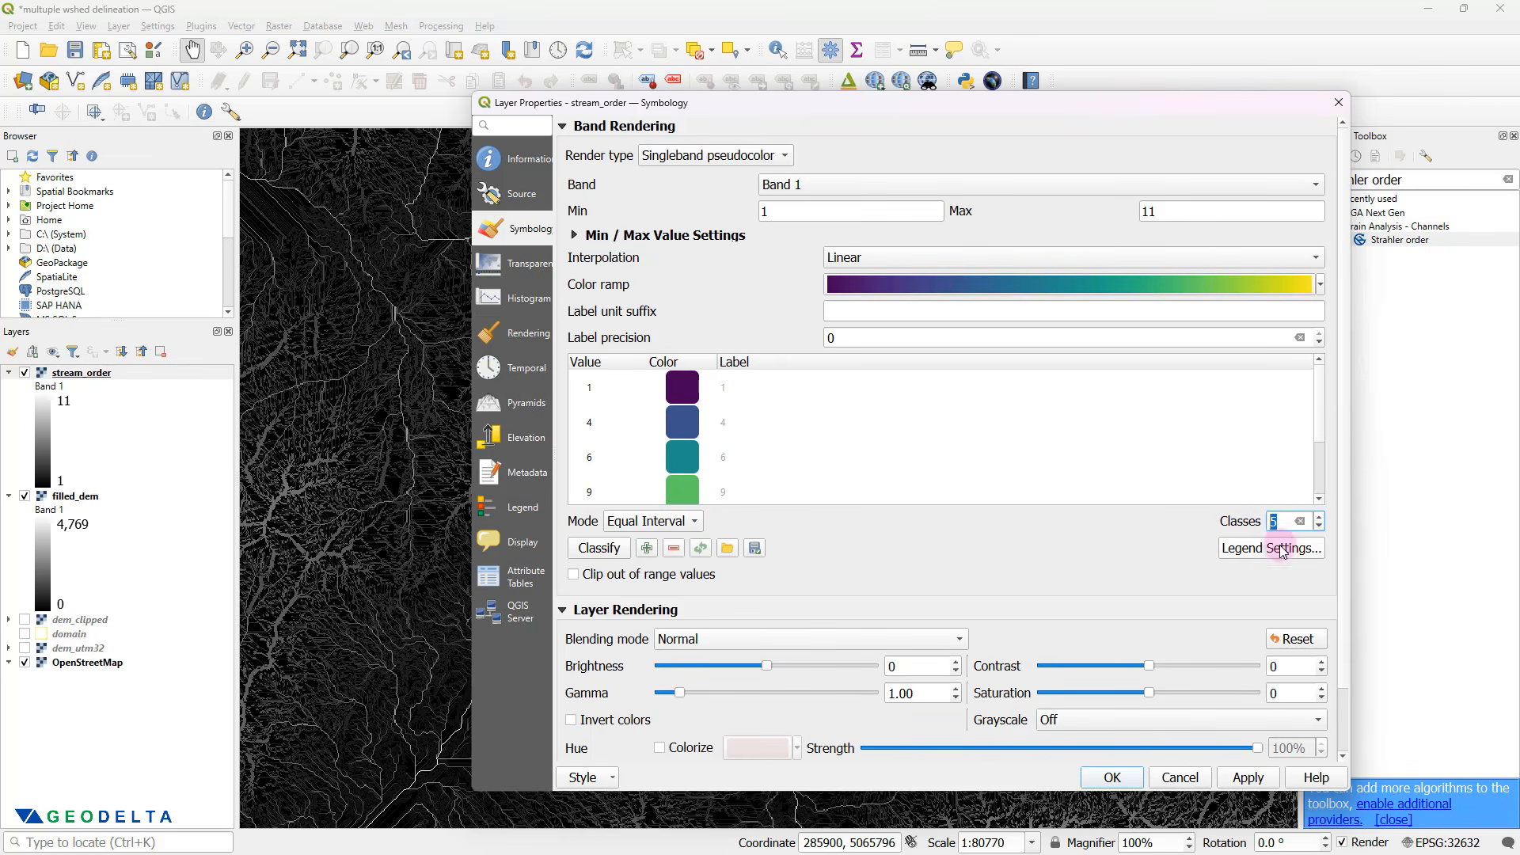
double_click(1284, 523)
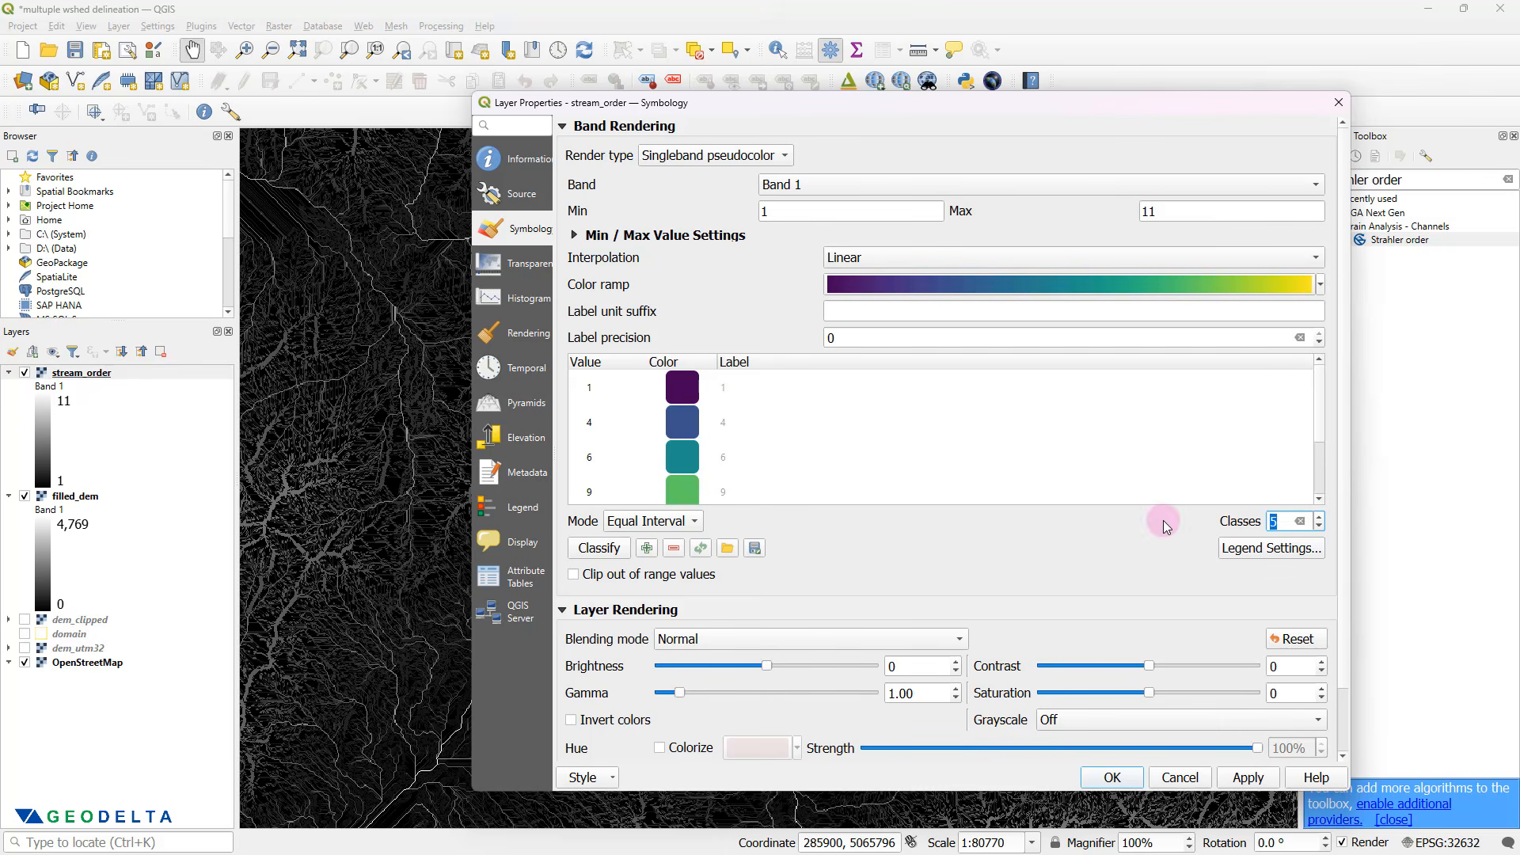
text(11)
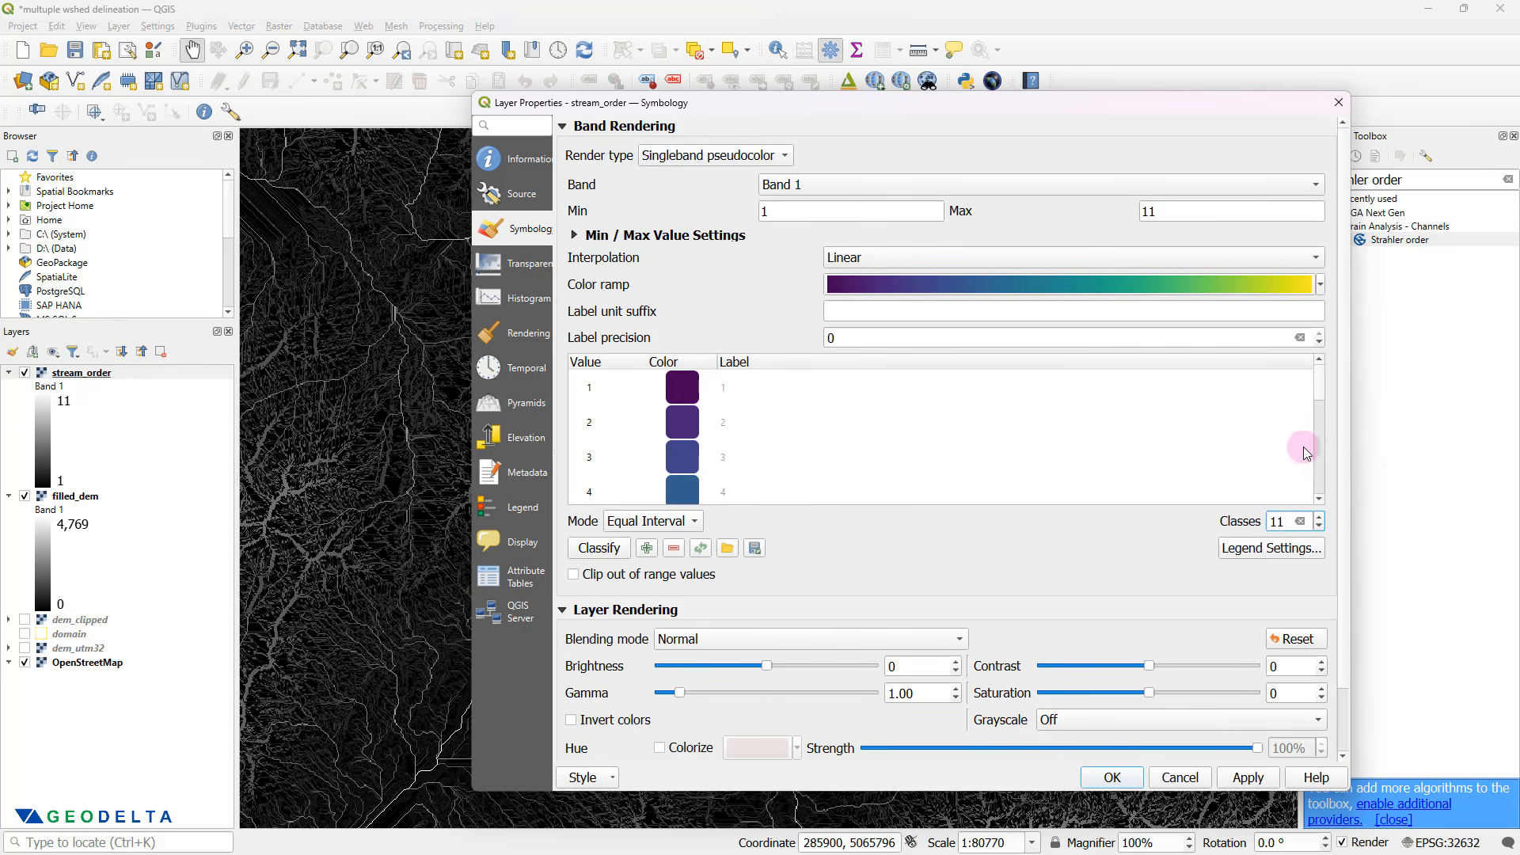
mouse_move(1319, 381)
mouse_down()
mouse_move(1319, 475)
mouse_move(1323, 380)
mouse_up()
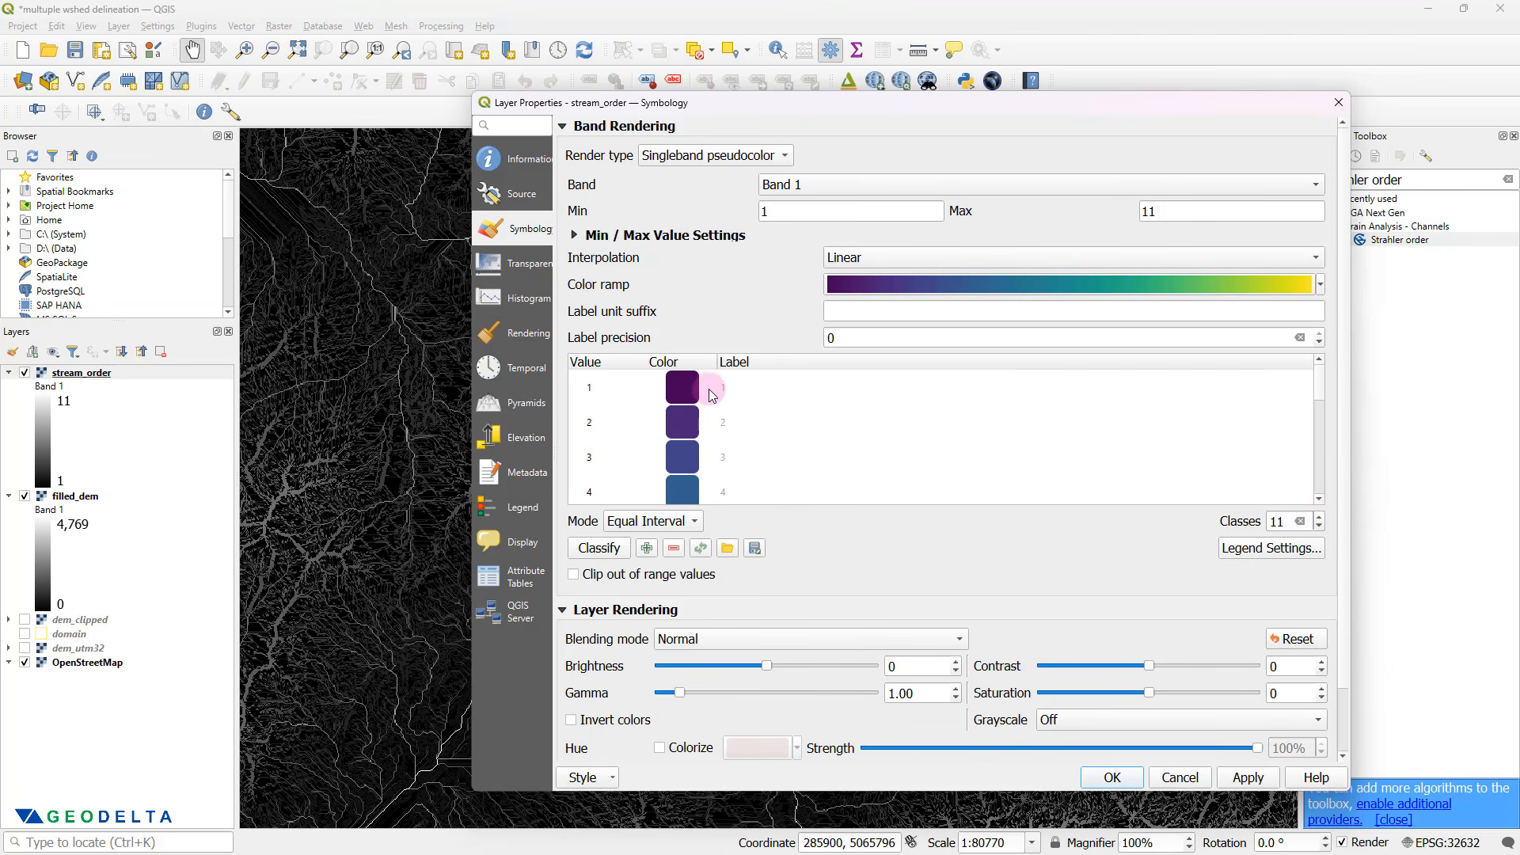
drag(1323, 387, 1309, 441)
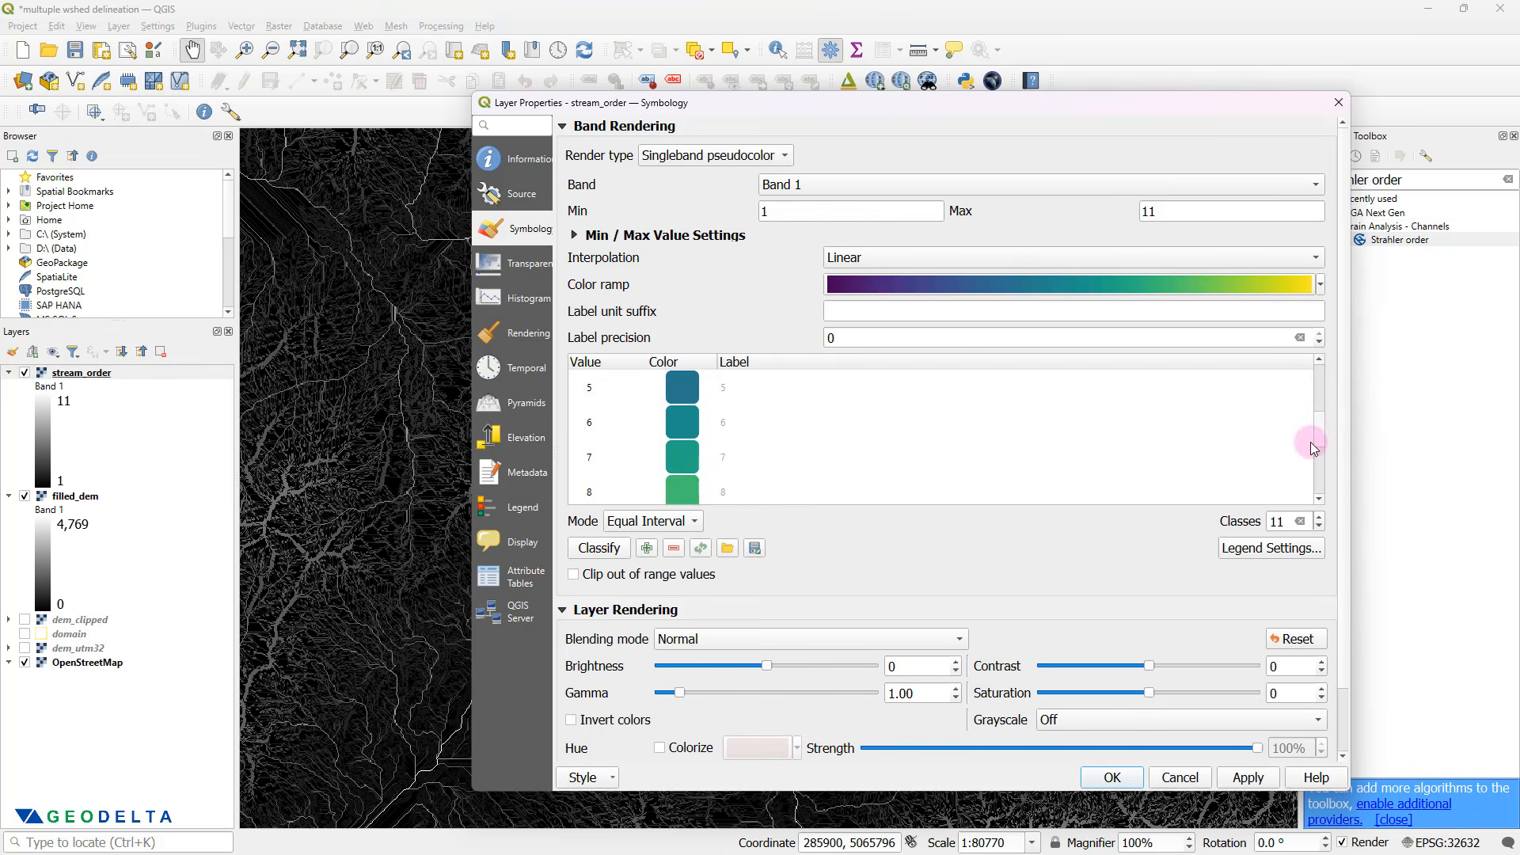
scroll(765, 426, down, 3)
scroll(762, 426, up, 4)
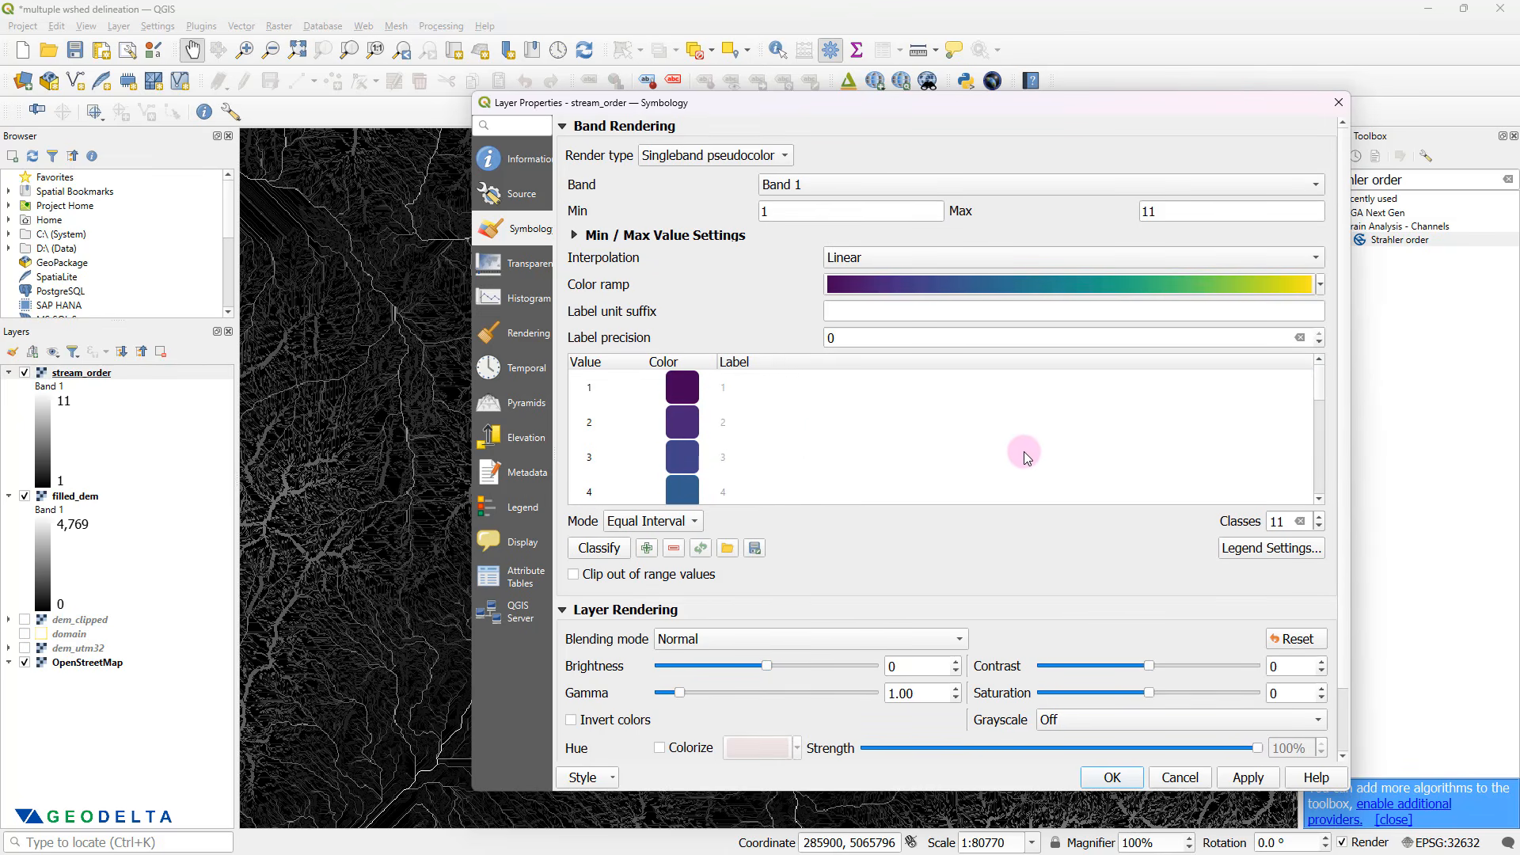
scroll(1029, 448, down, 4)
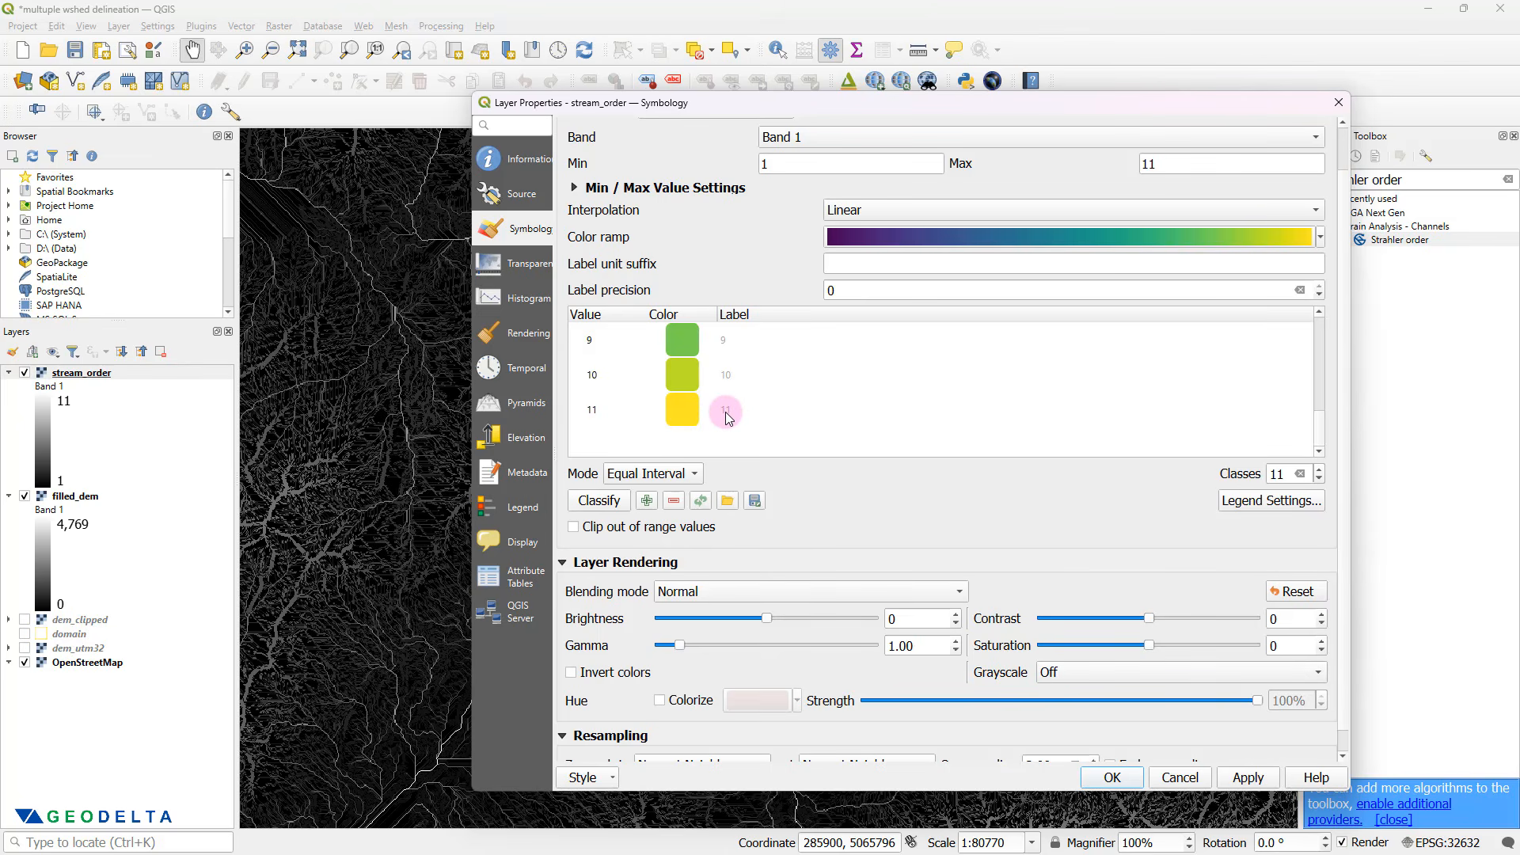
scroll(733, 413, up, 5)
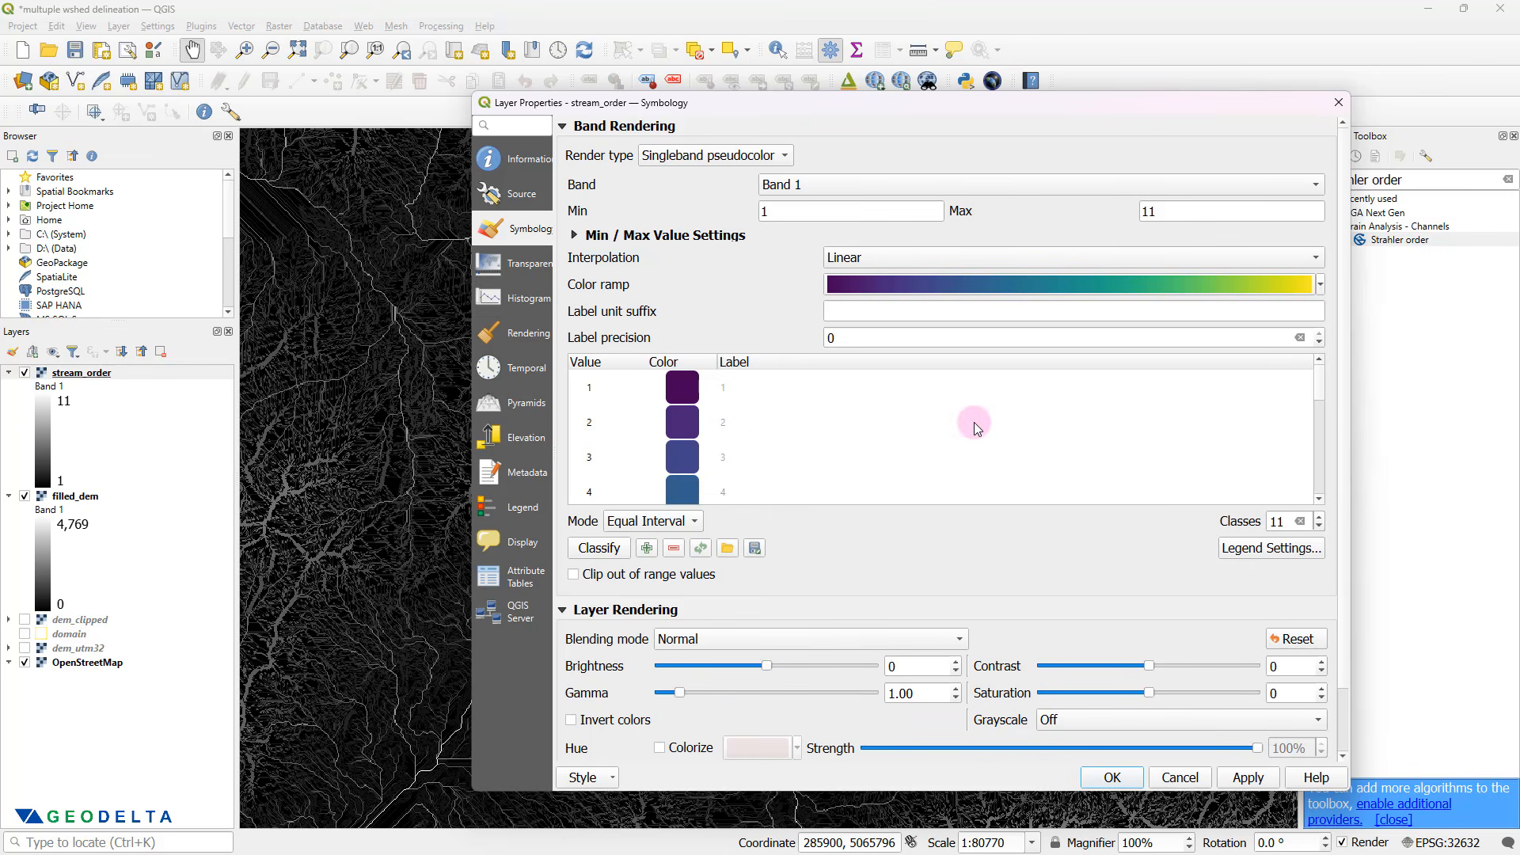
- Set the color interpolation to Discrete, apply the stream_order styling and expand the layer's legend
click(1320, 287)
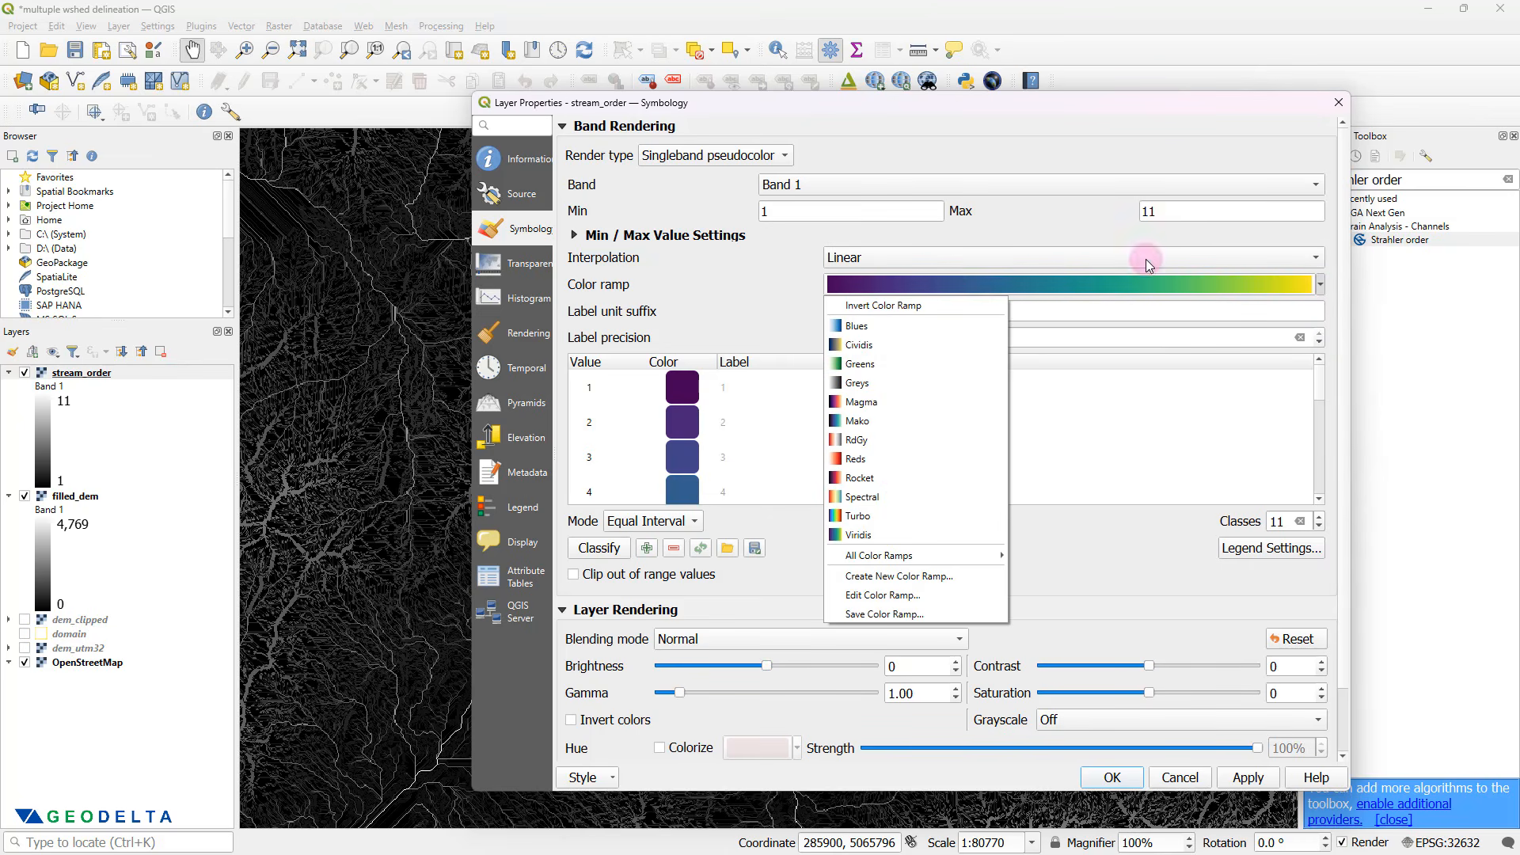
click(1131, 147)
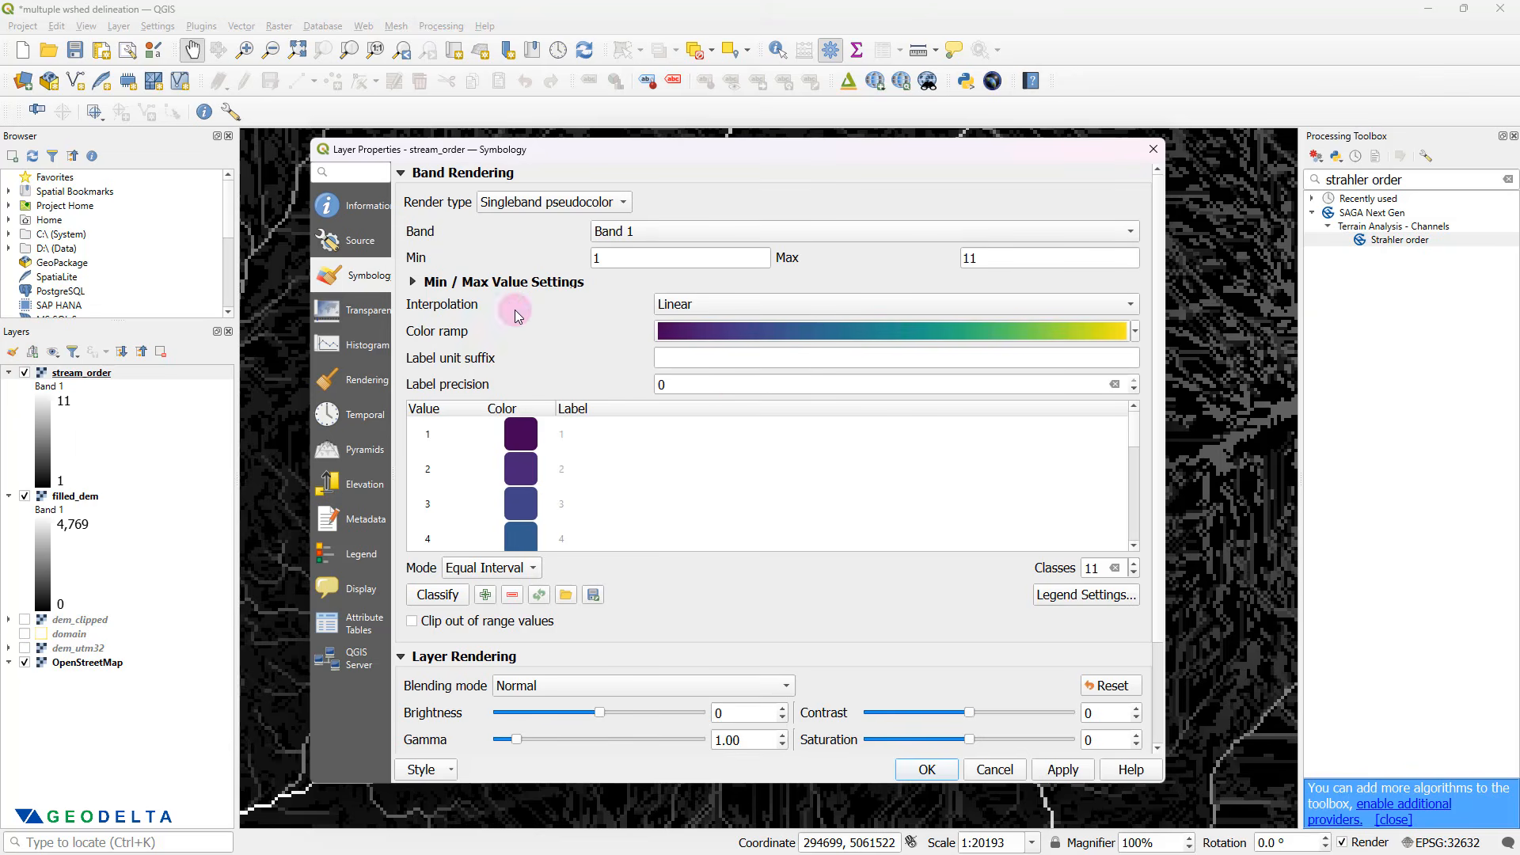
click(709, 312)
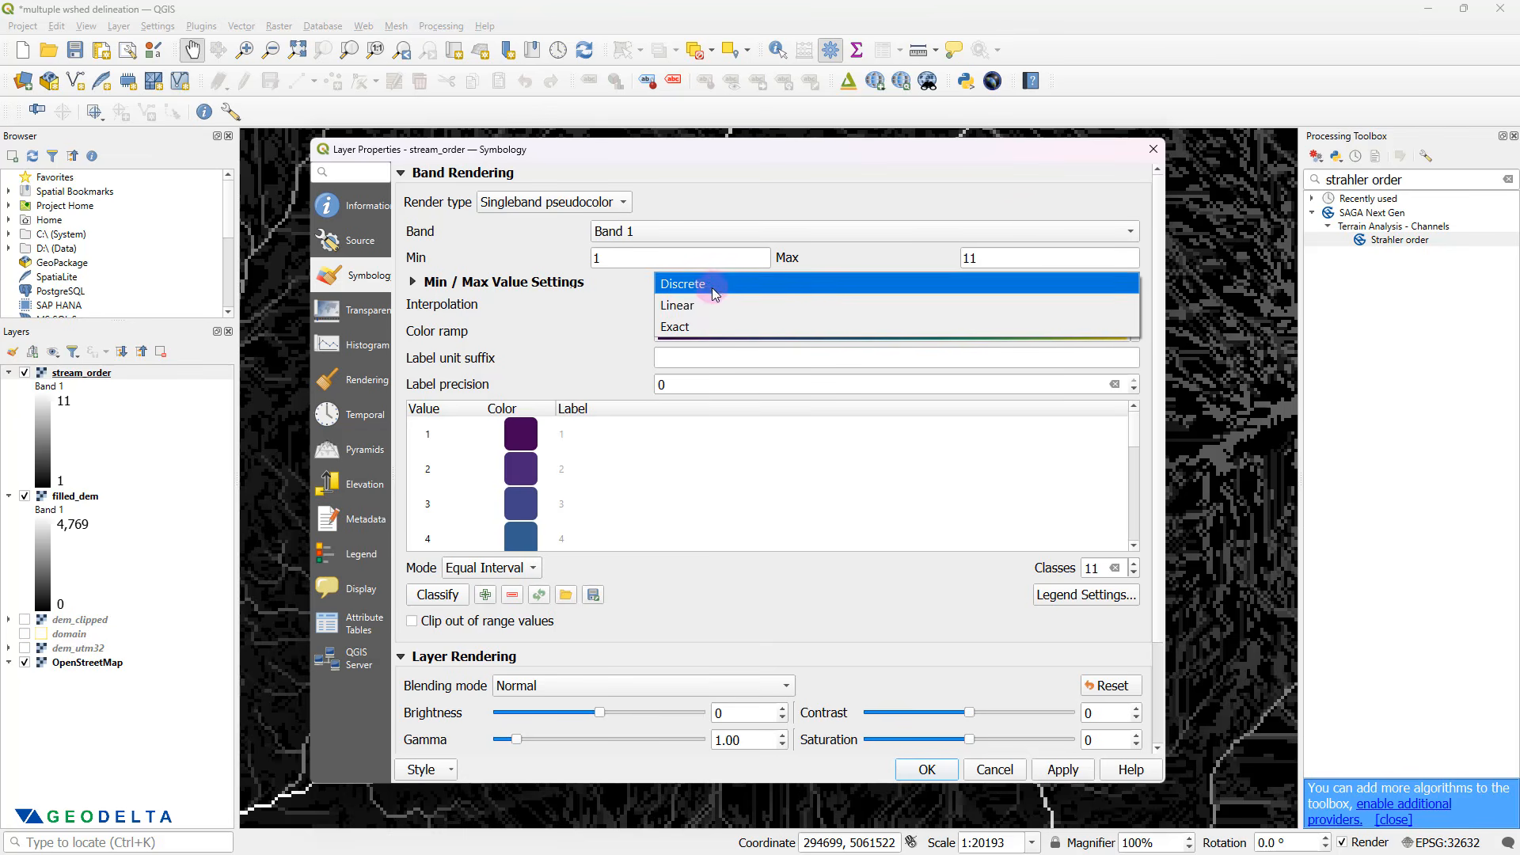
click(714, 287)
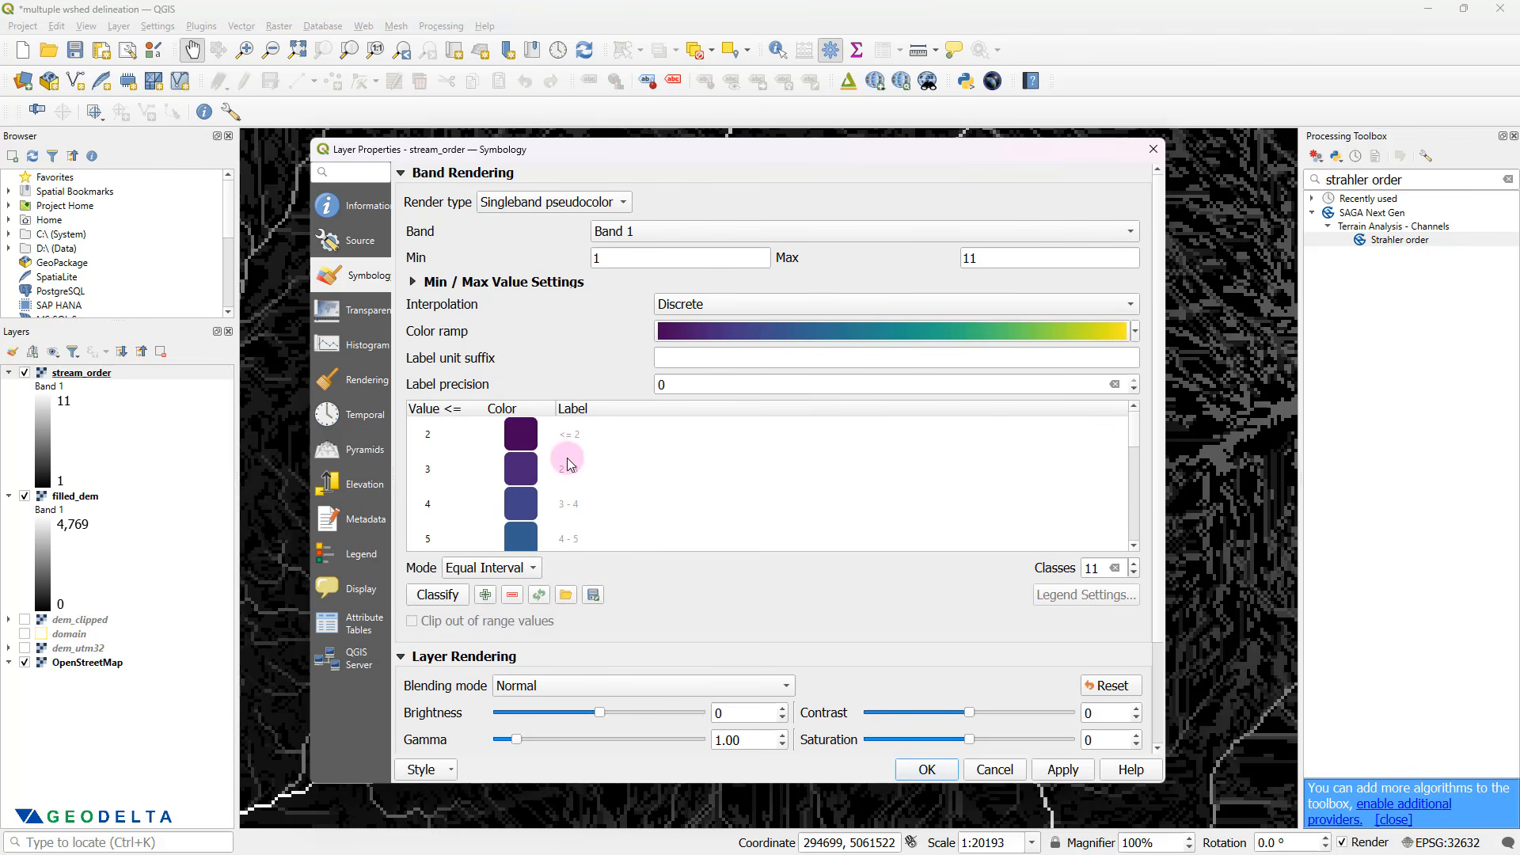
drag(1134, 432, 1115, 398)
click(1073, 770)
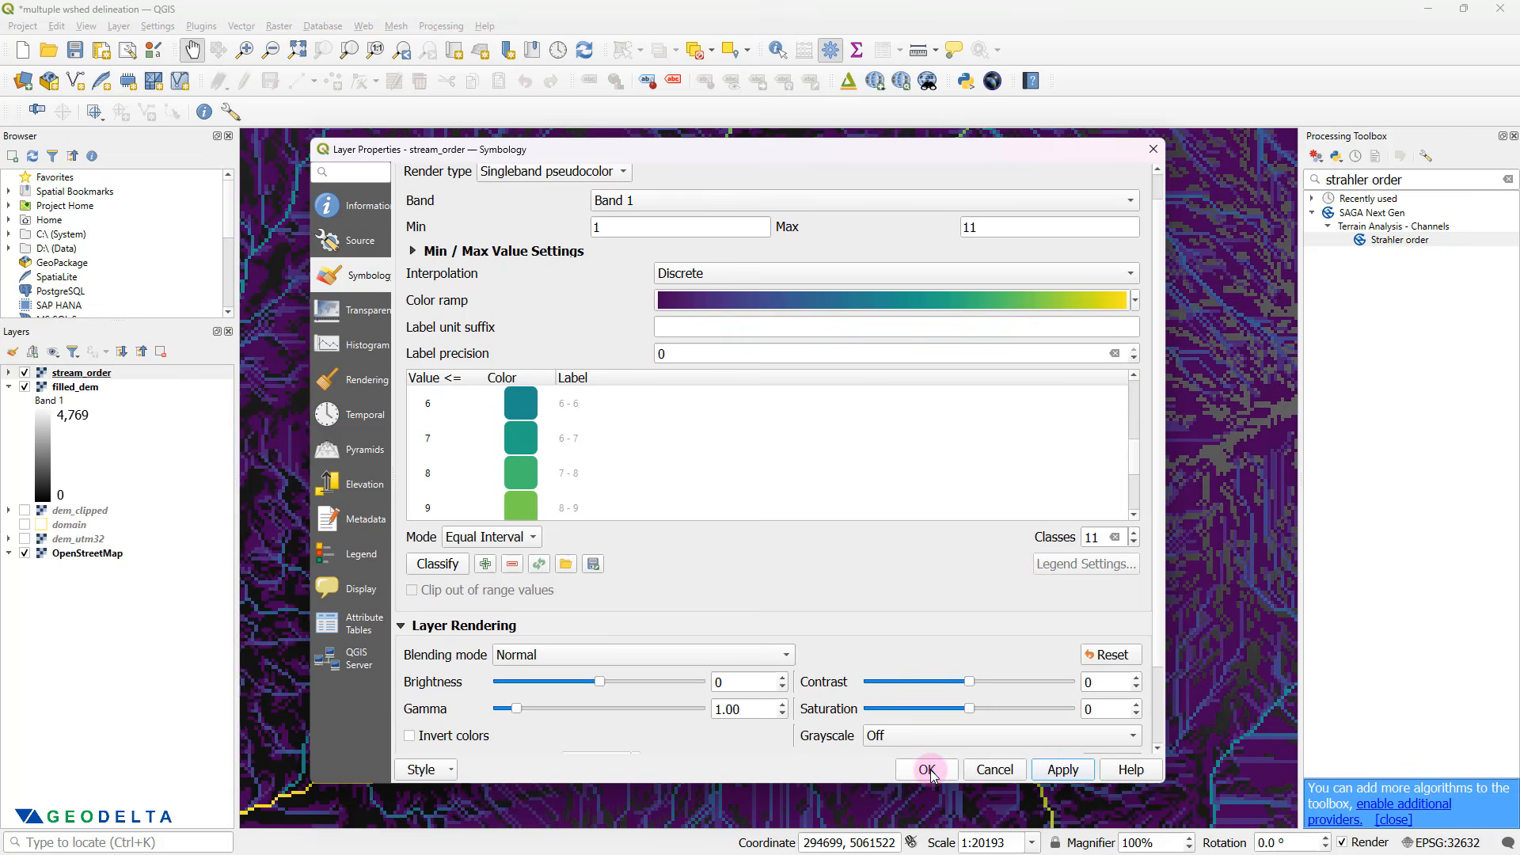
click(927, 771)
scroll(939, 799, down, 1)
click(10, 373)
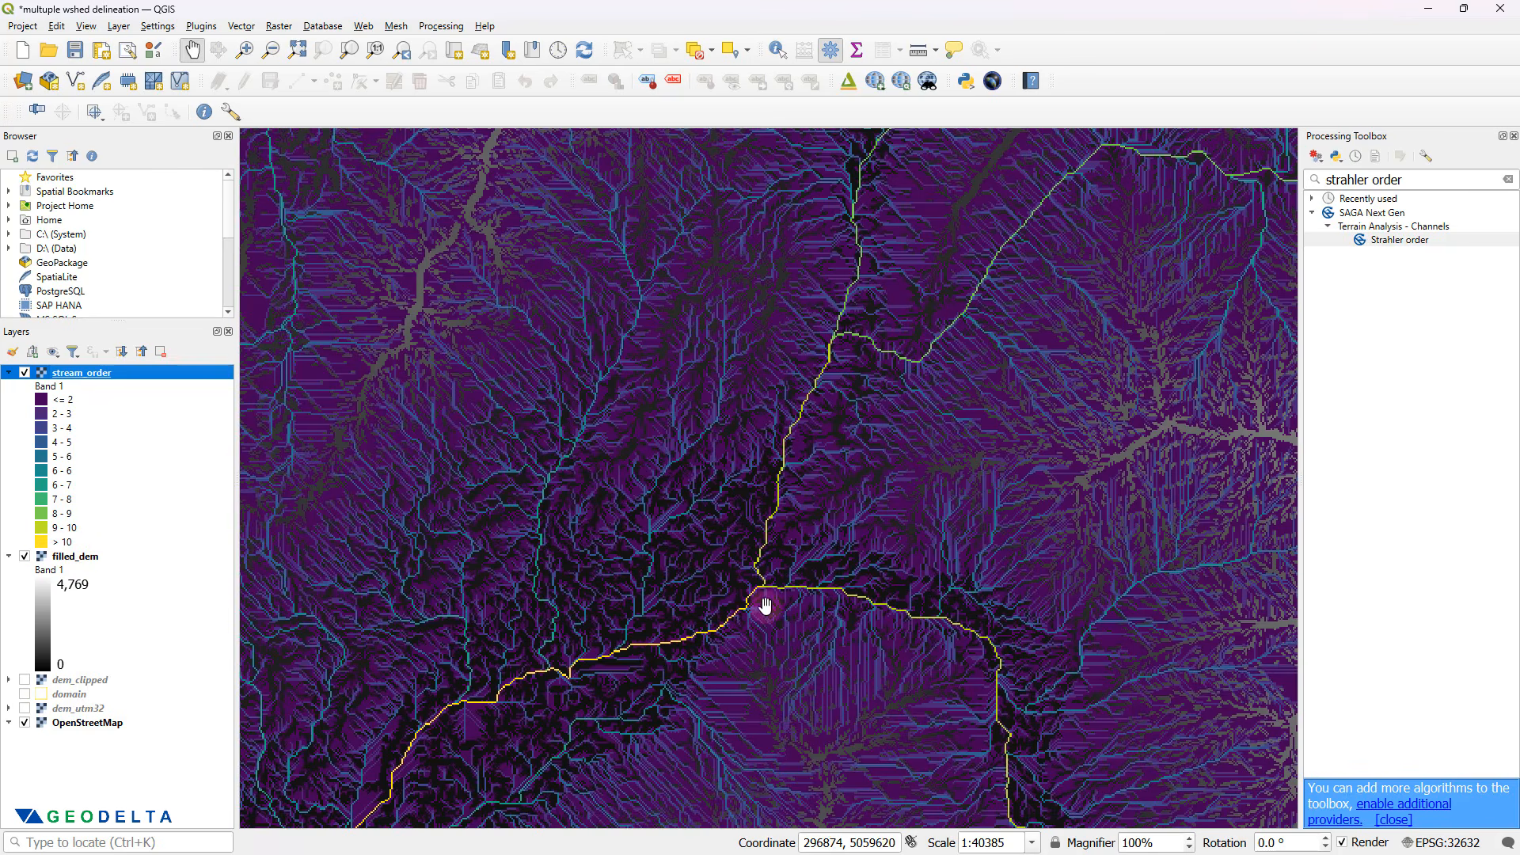
- Examine the styled stream_order raster at several scales, comparing the main river channels with their smaller tributaries
scroll(819, 402, down, 2)
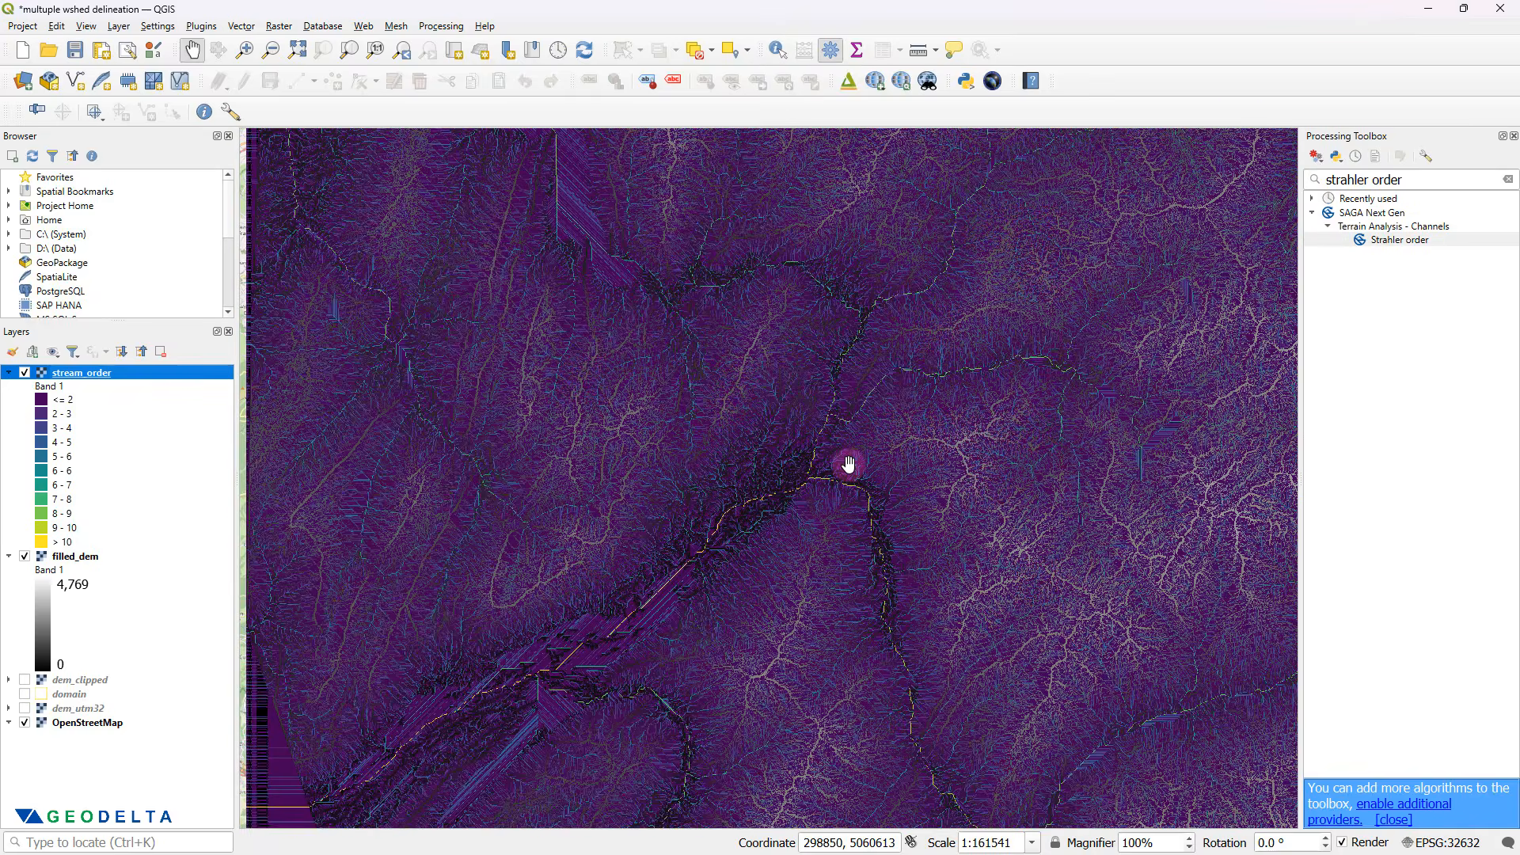
scroll(847, 461, up, 1)
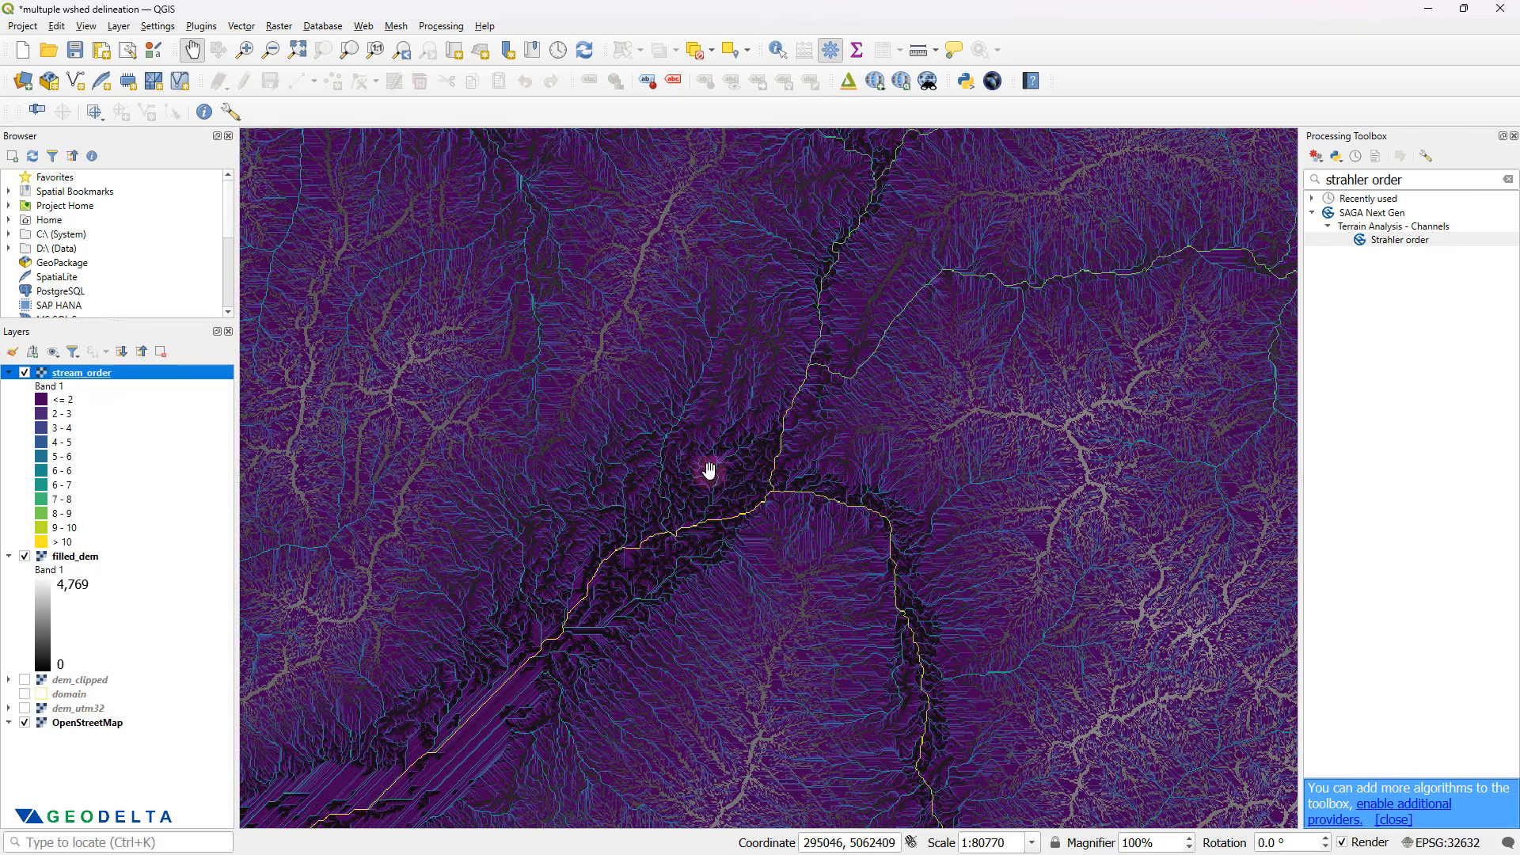
scroll(773, 536, up, 1)
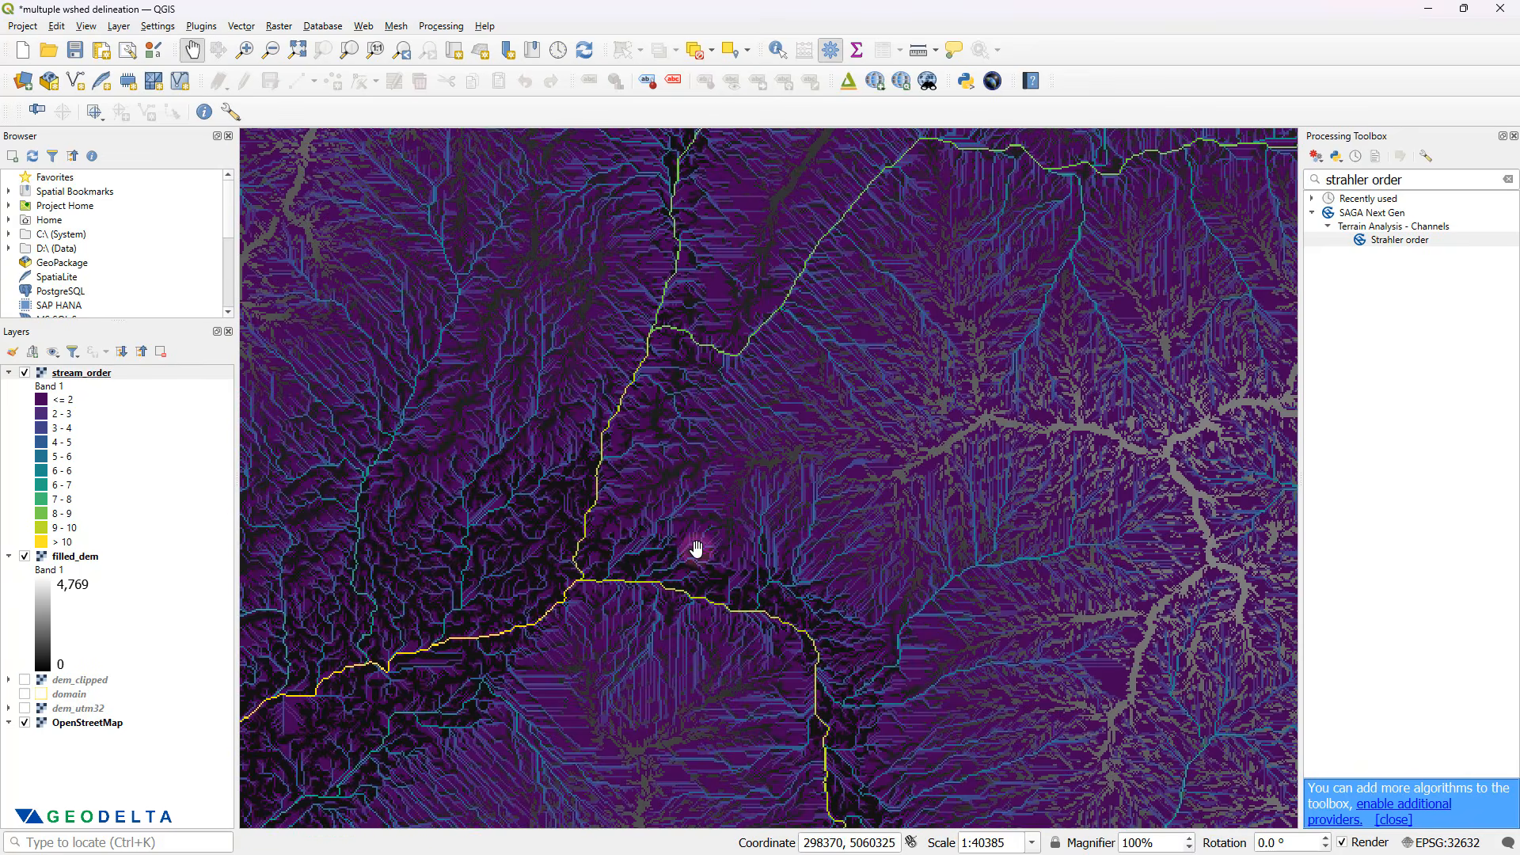
scroll(690, 562, up, 1)
scroll(690, 563, down, 2)
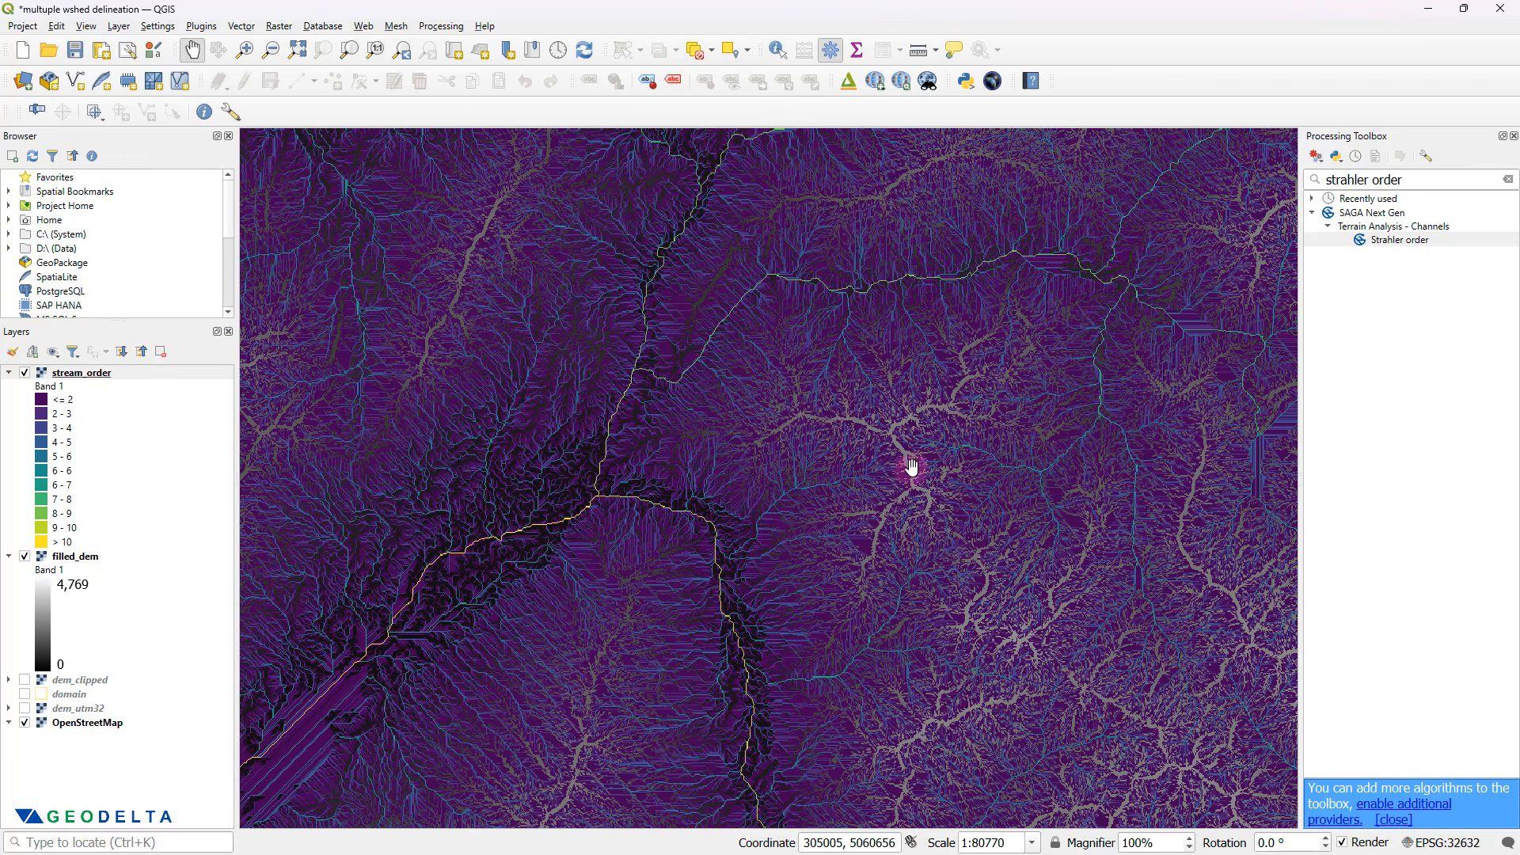
scroll(867, 495, up, 1)
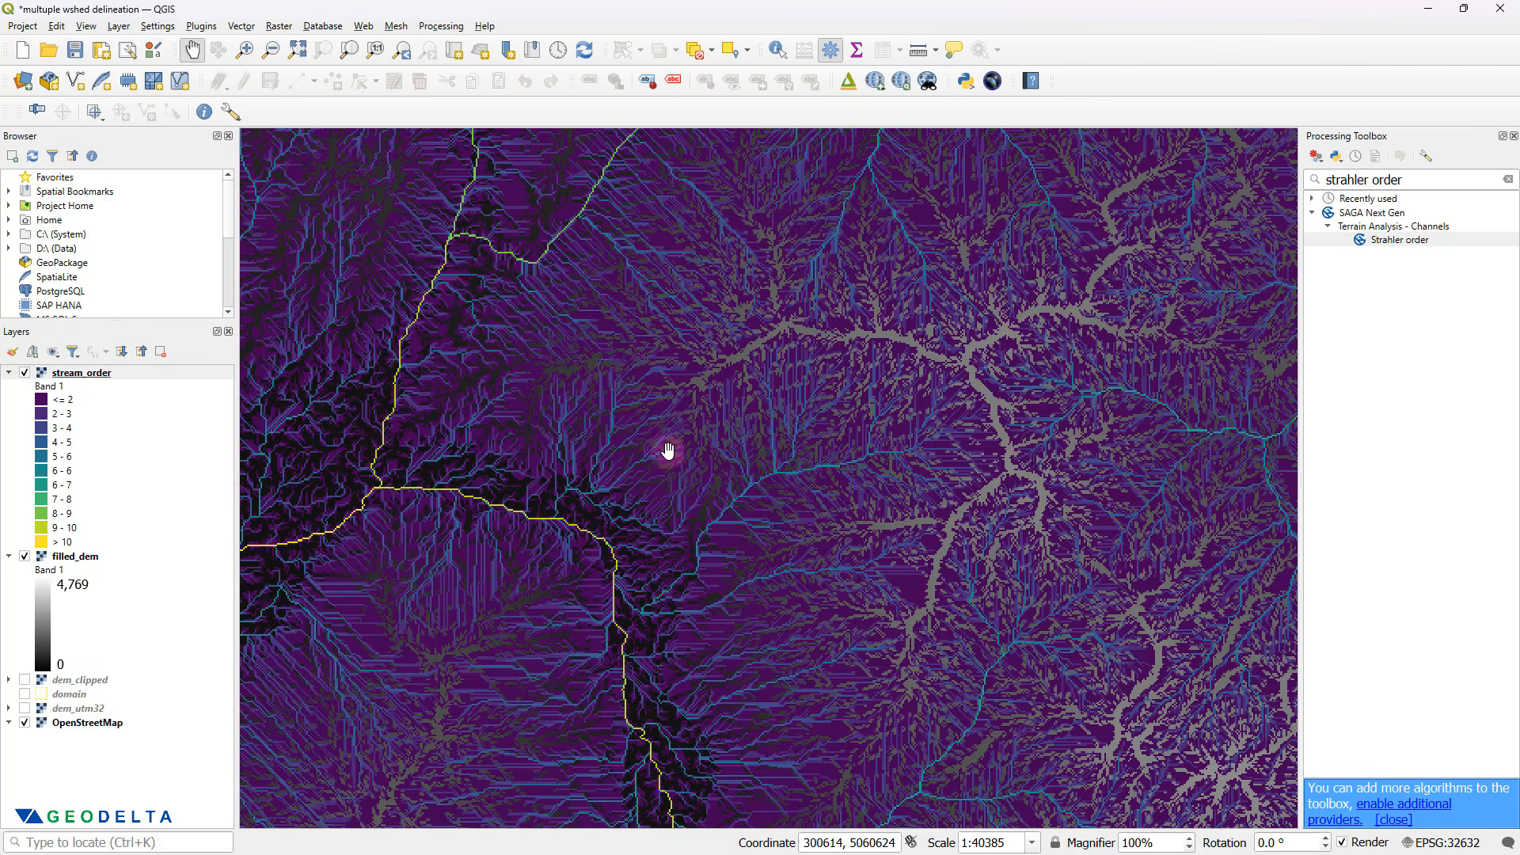
scroll(774, 485, down, 1)
drag(964, 393, 903, 503)
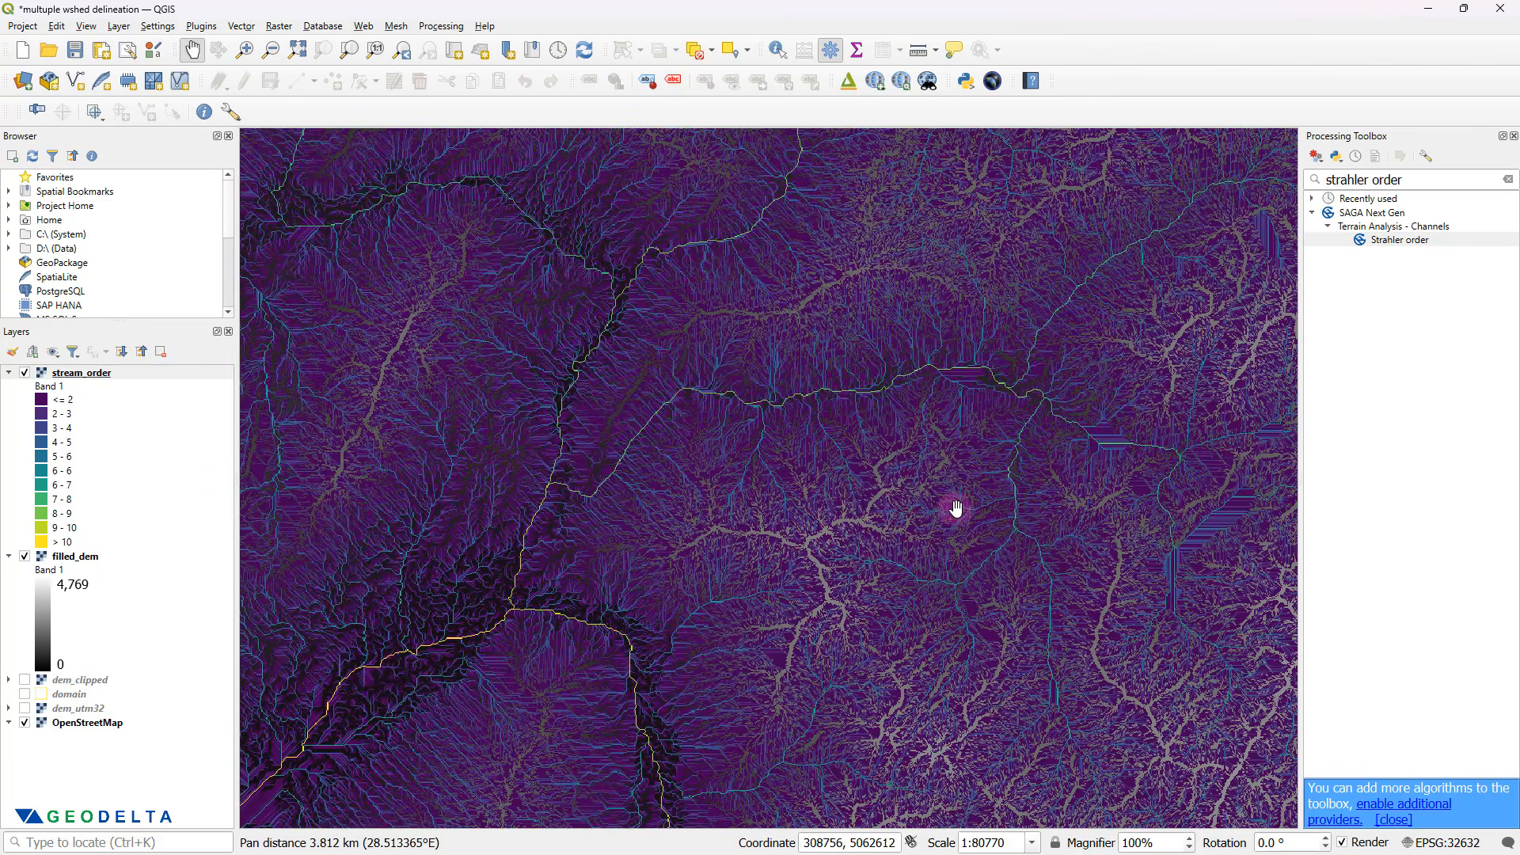
scroll(954, 505, down, 1)
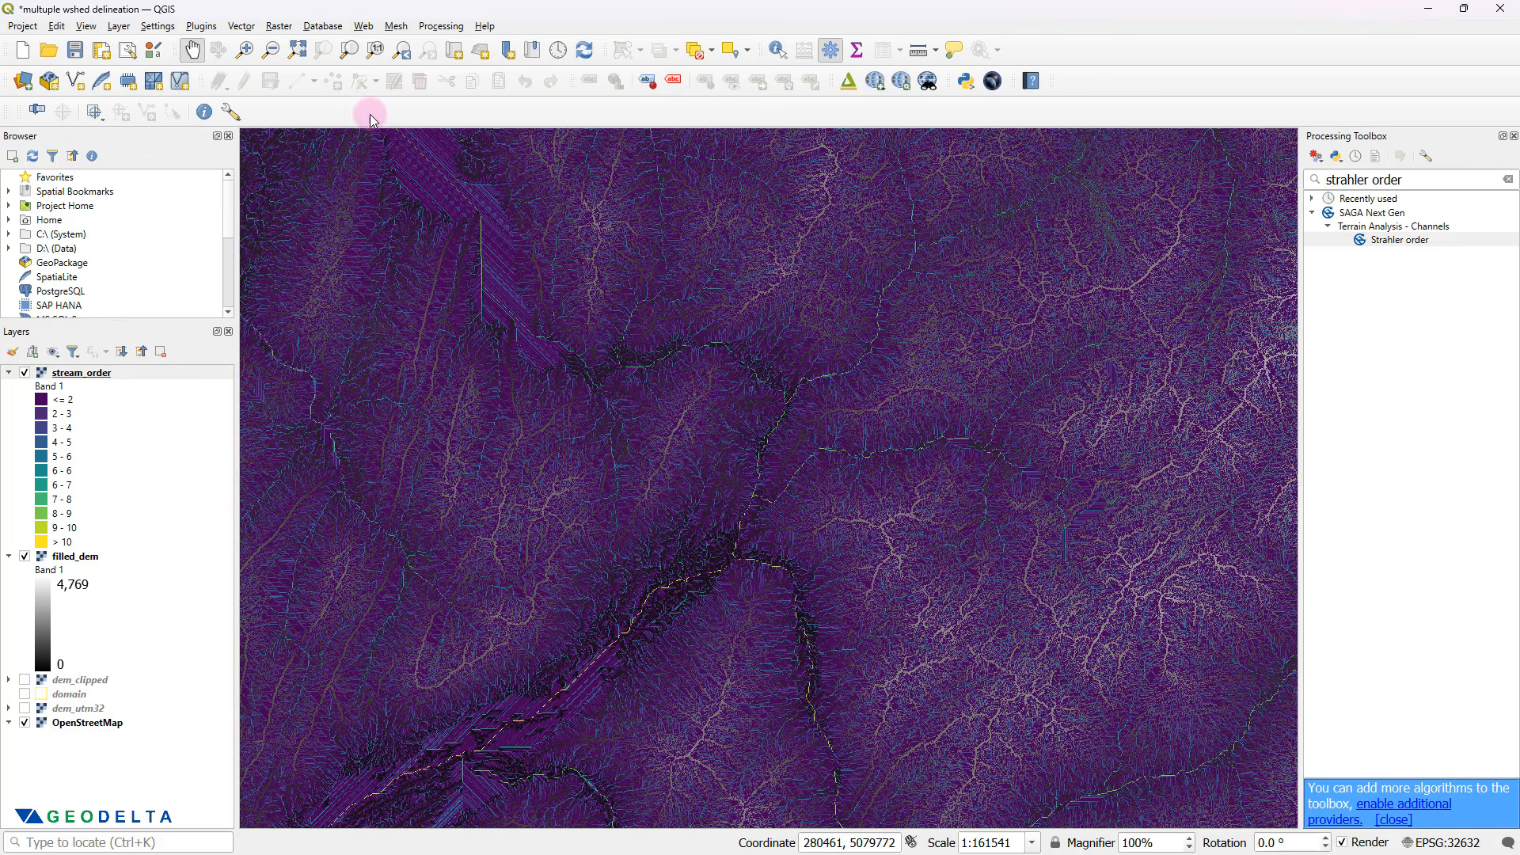
- Open the Raster Calculator and enter the expression "stream_order@1" >= 6
click(279, 29)
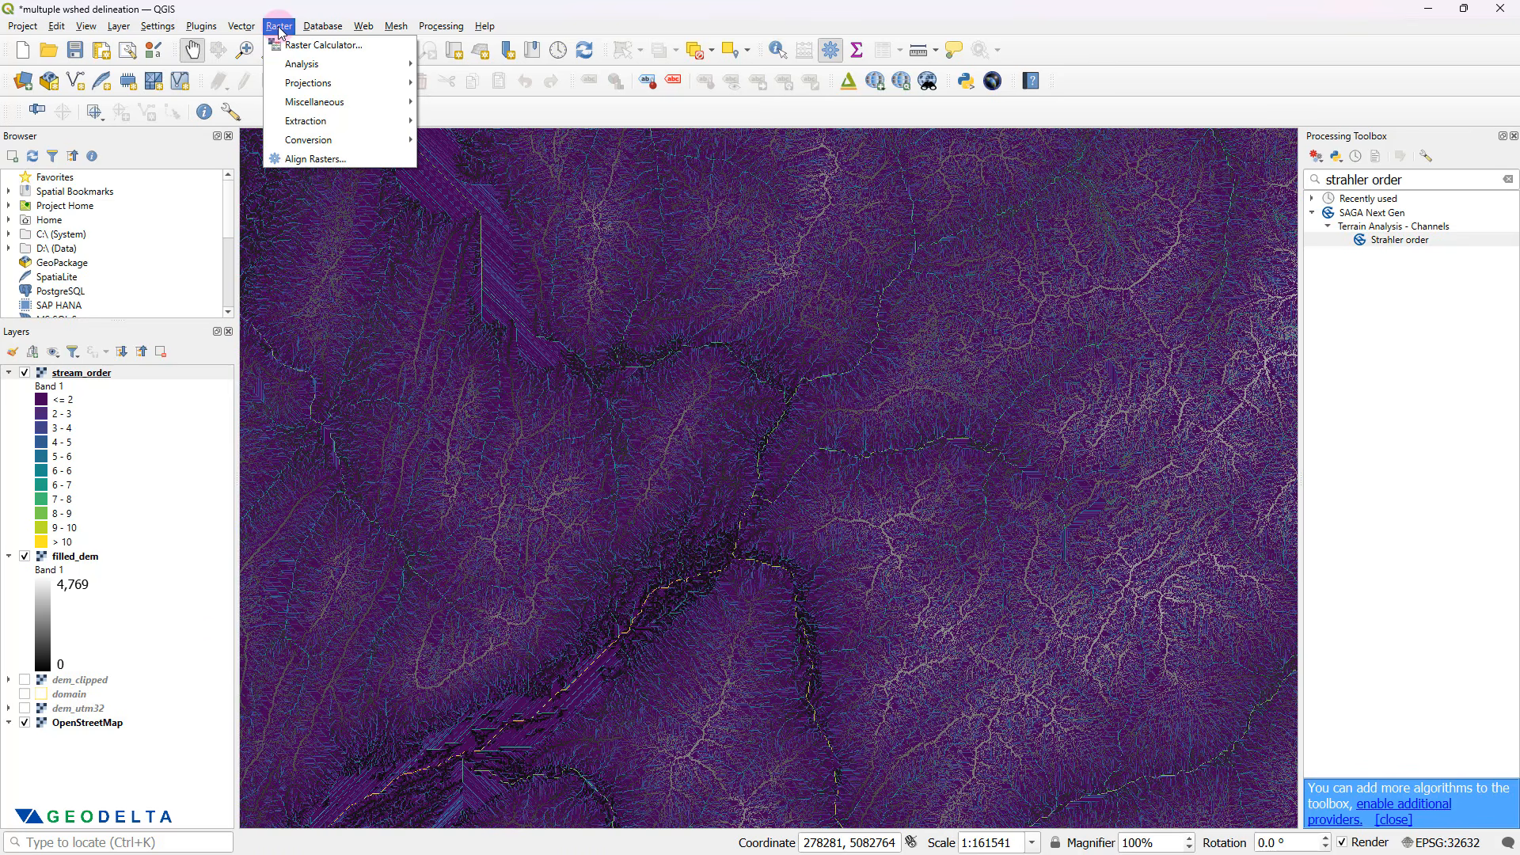
click(316, 46)
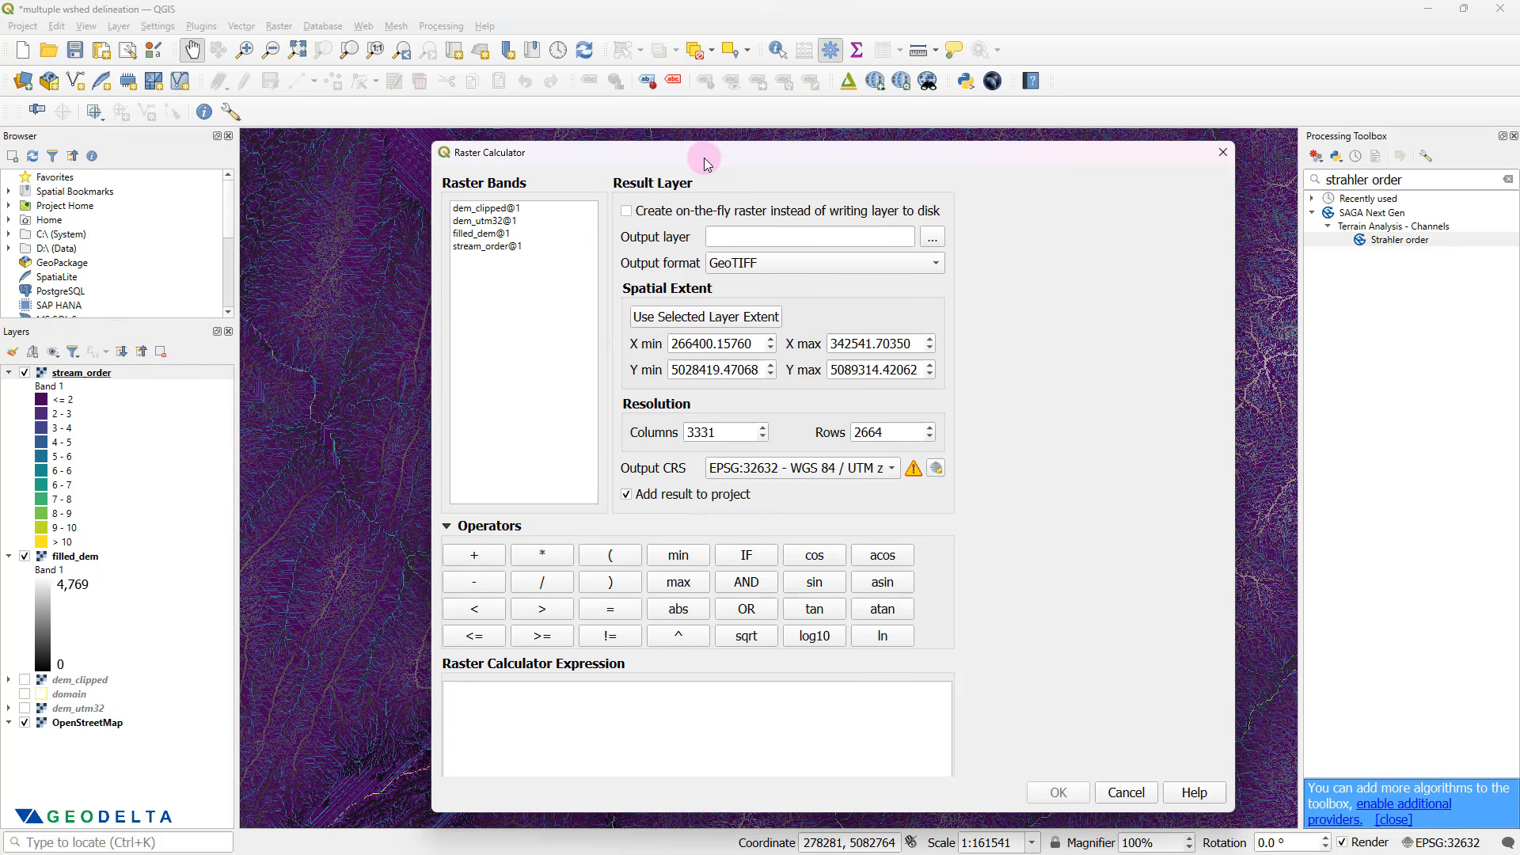
drag(705, 158, 757, 117)
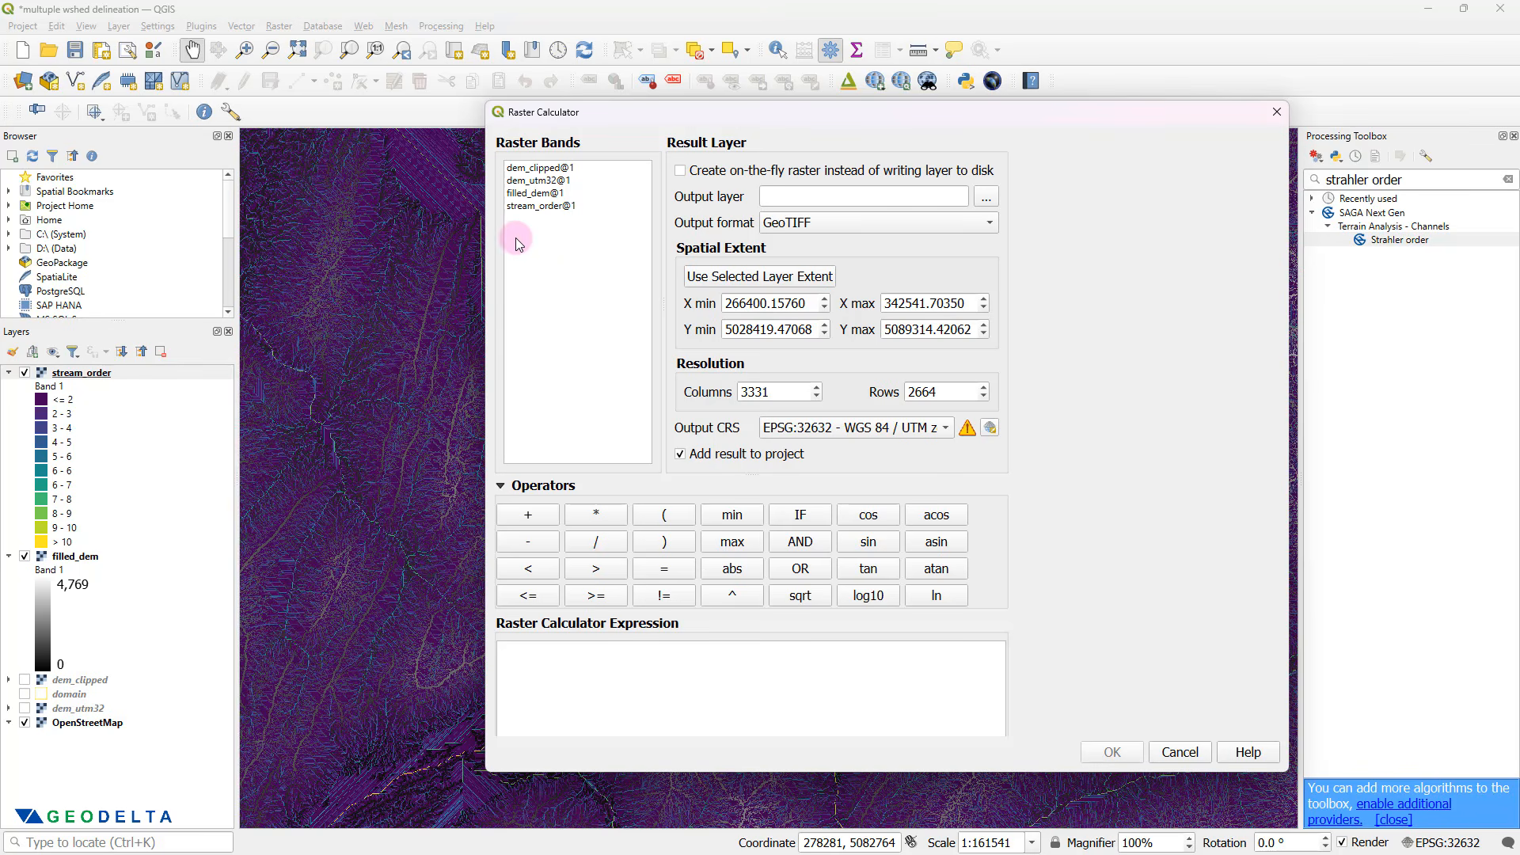
click(107, 377)
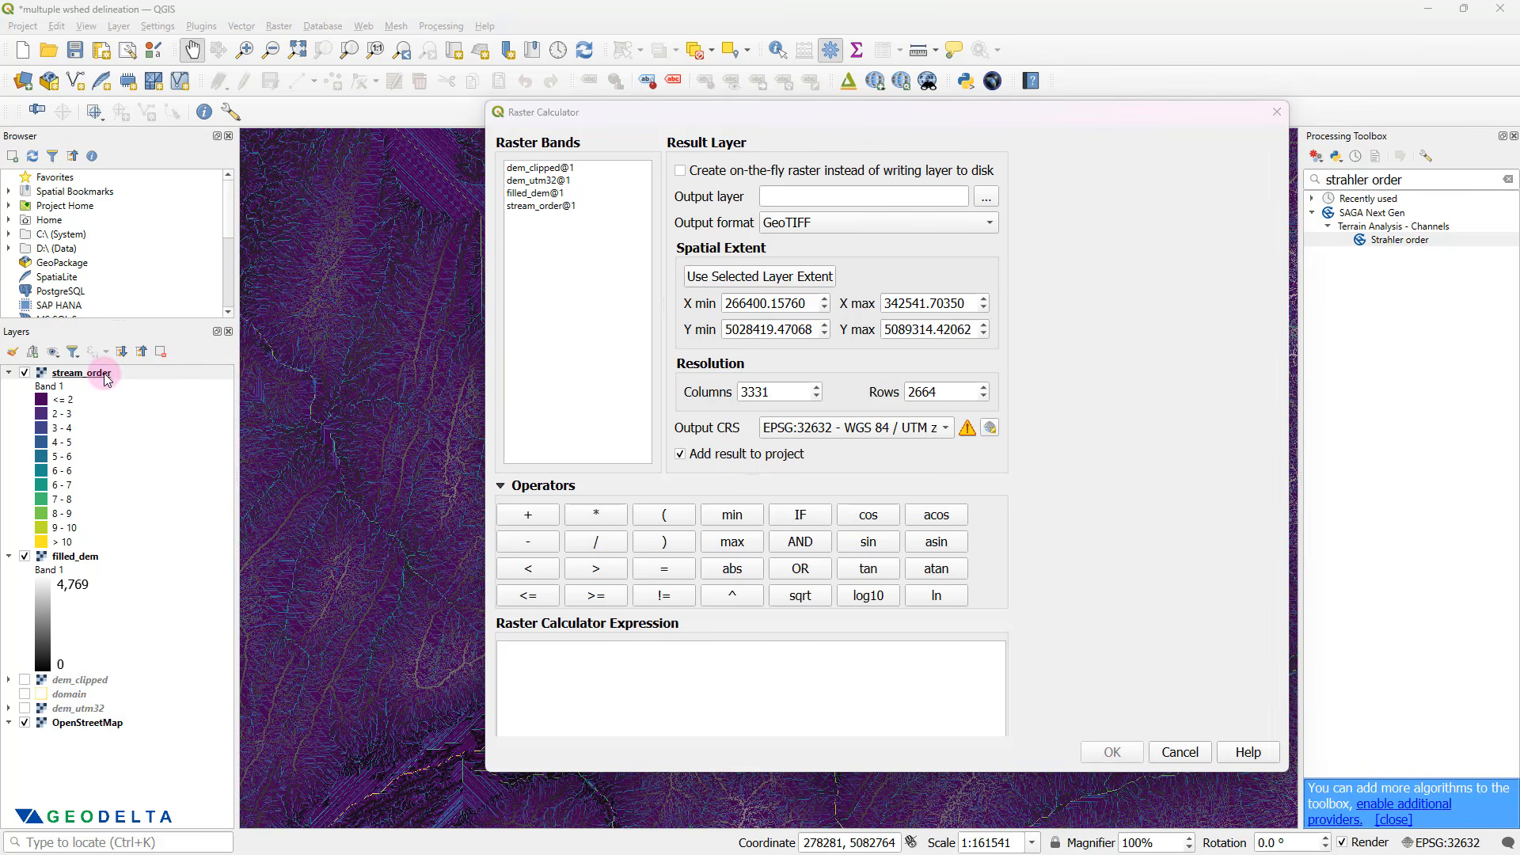
click(559, 207)
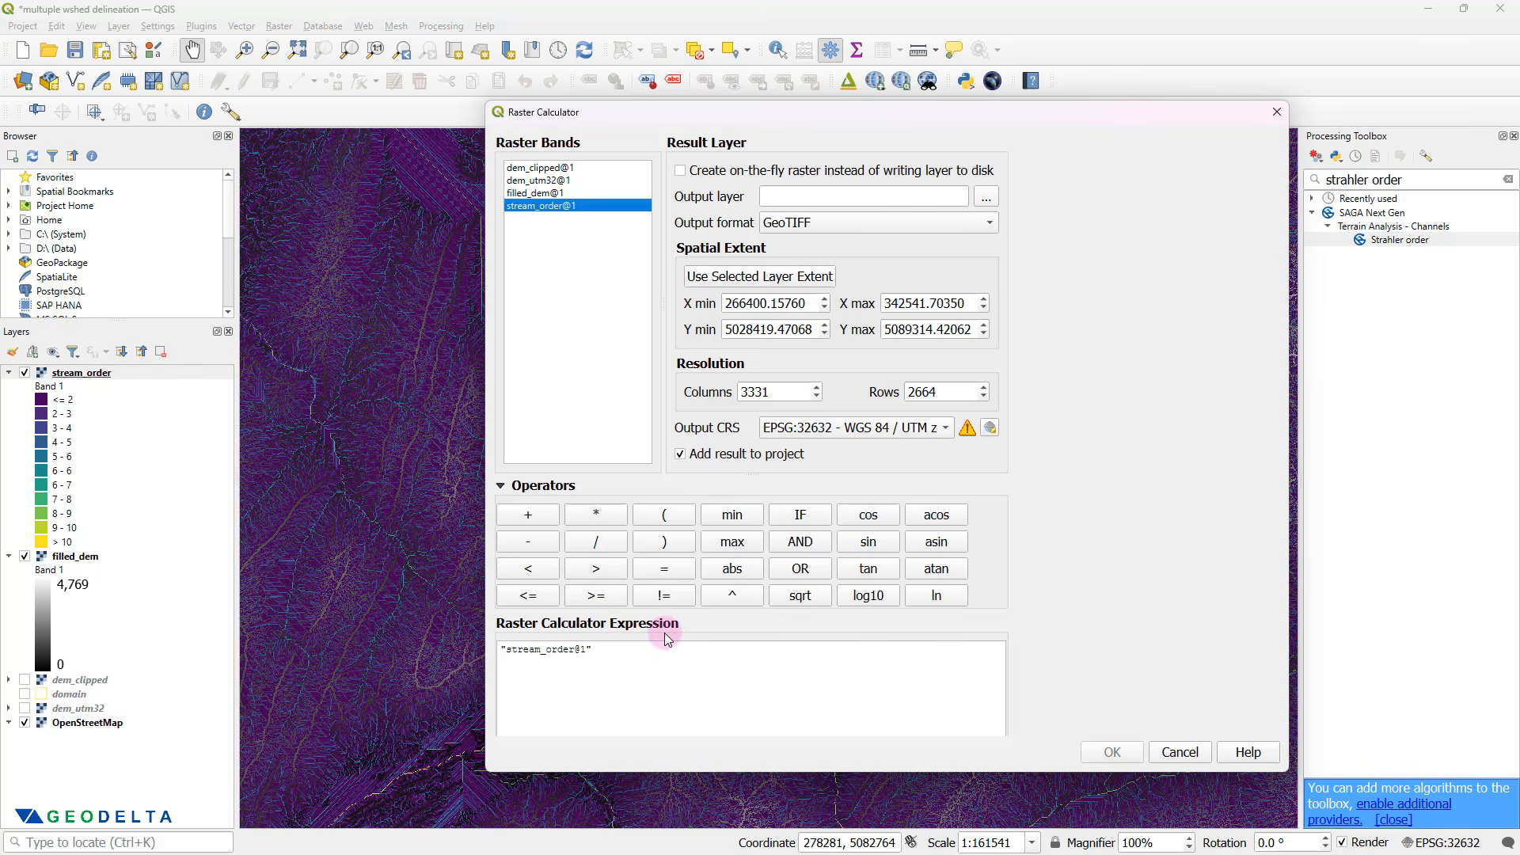
click(626, 653)
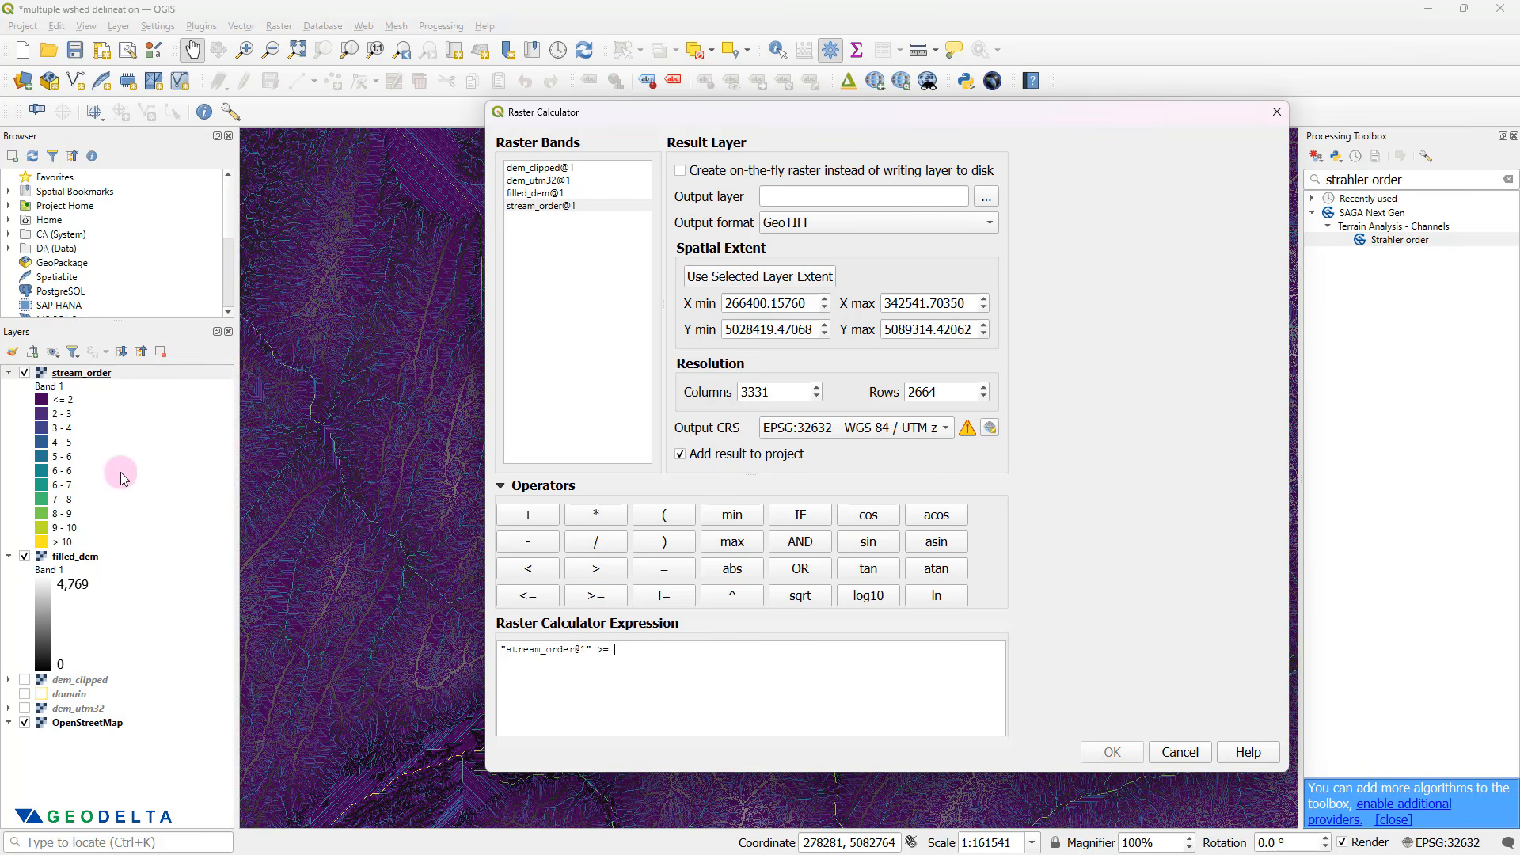
click(679, 652)
text(6)
click(663, 672)
- Set the output layer file to str_oder_6 in the tutorial folder and run the raster calculation
click(989, 199)
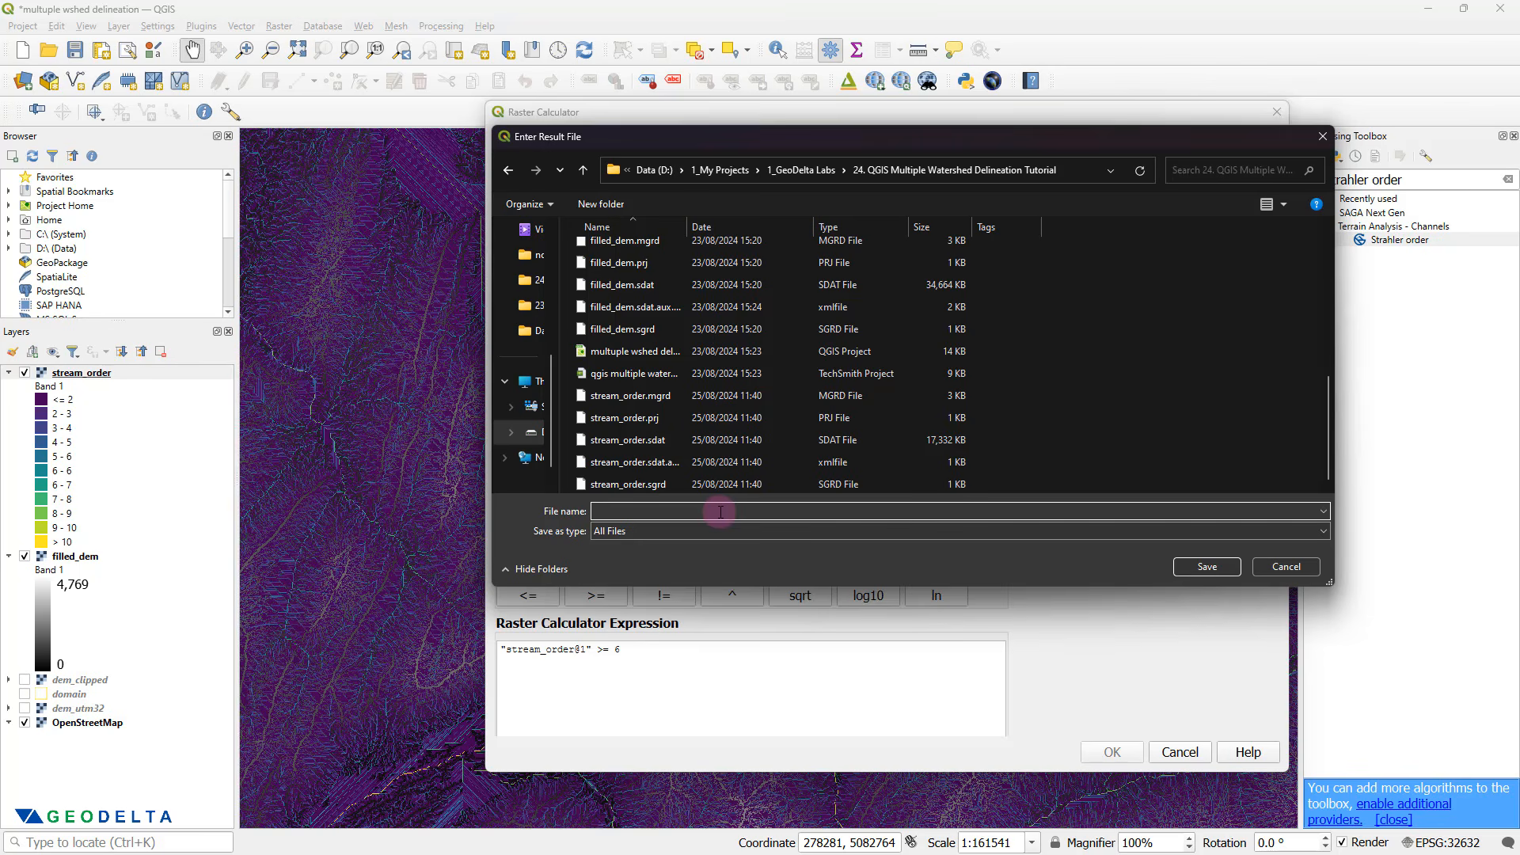
text(str_oder_6)
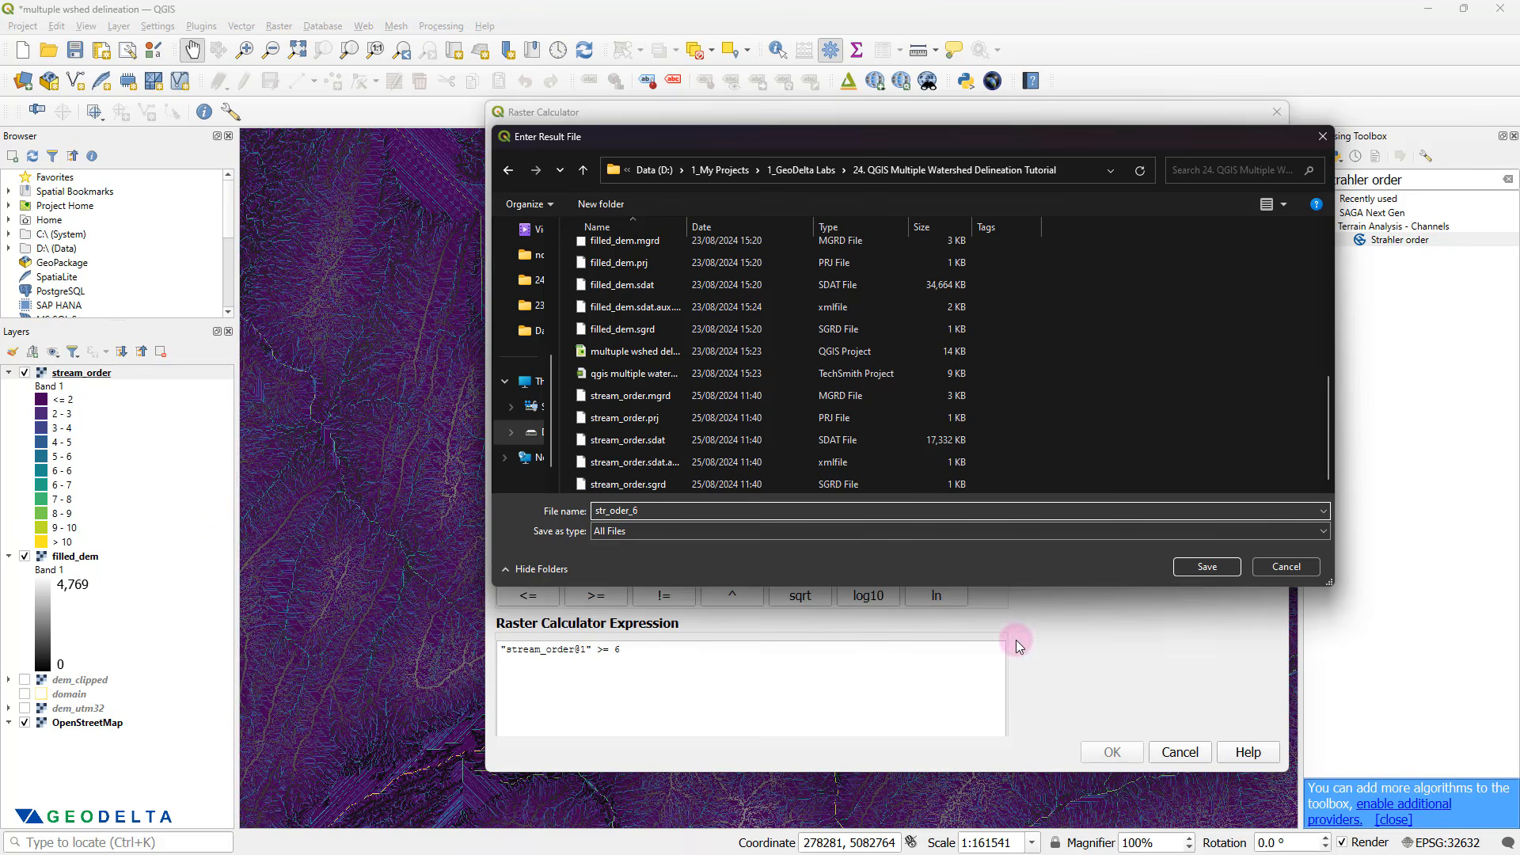
click(1209, 568)
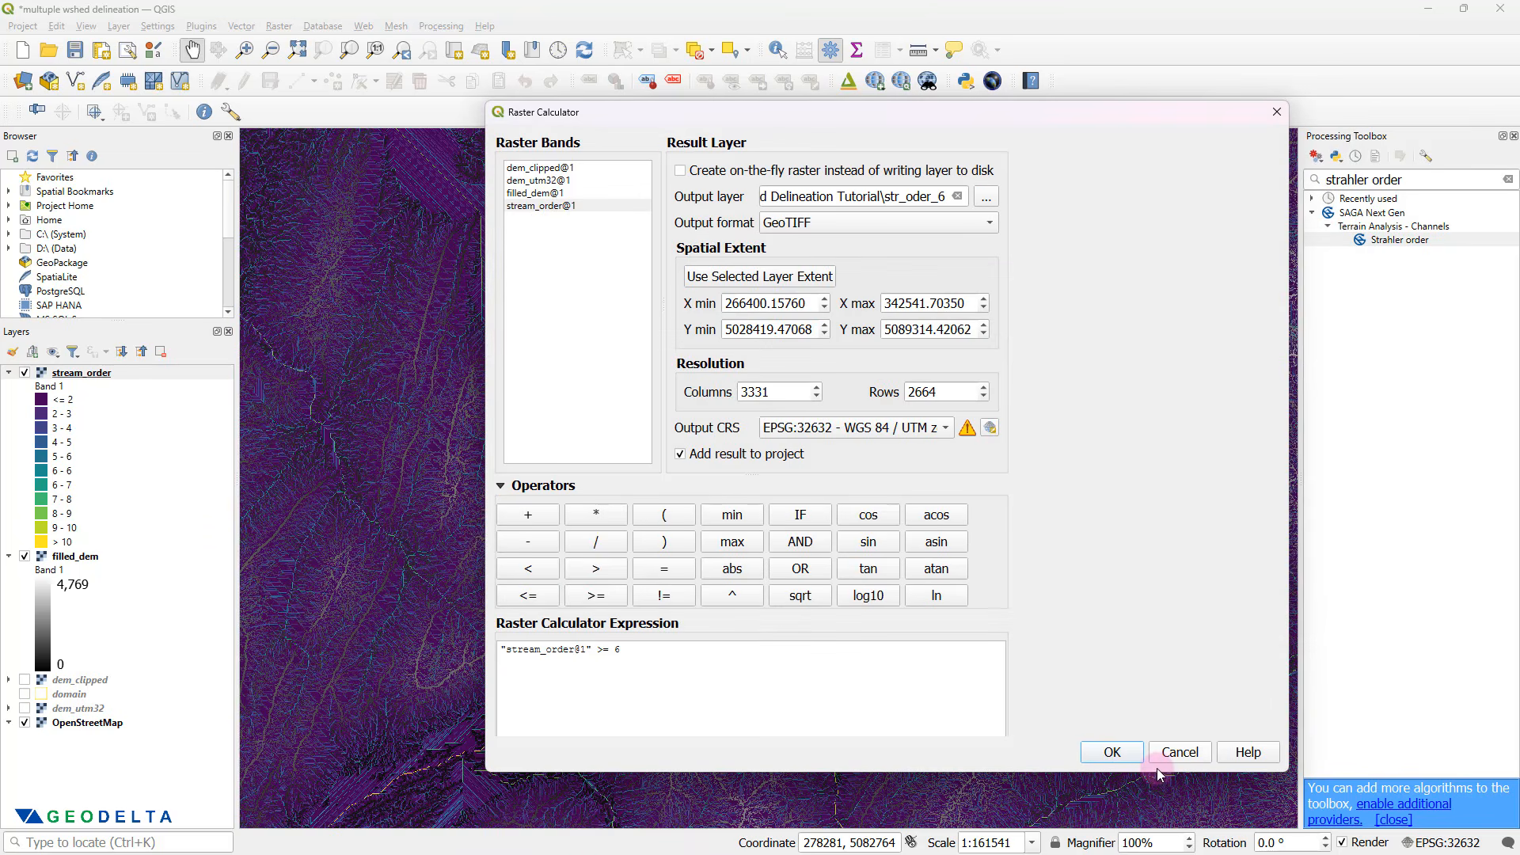
click(1113, 752)
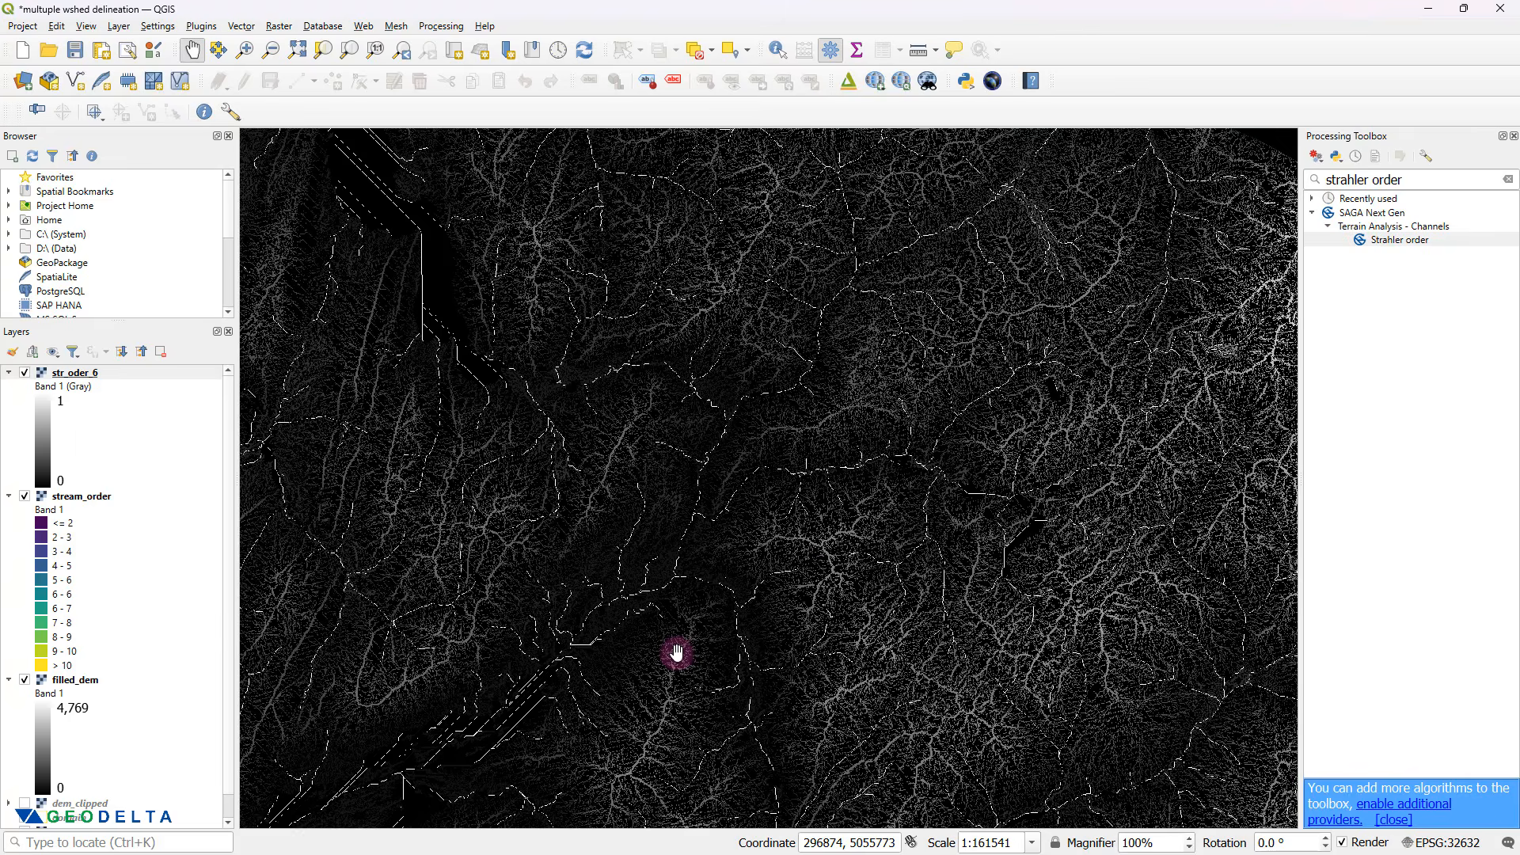
scroll(844, 546, up, 1)
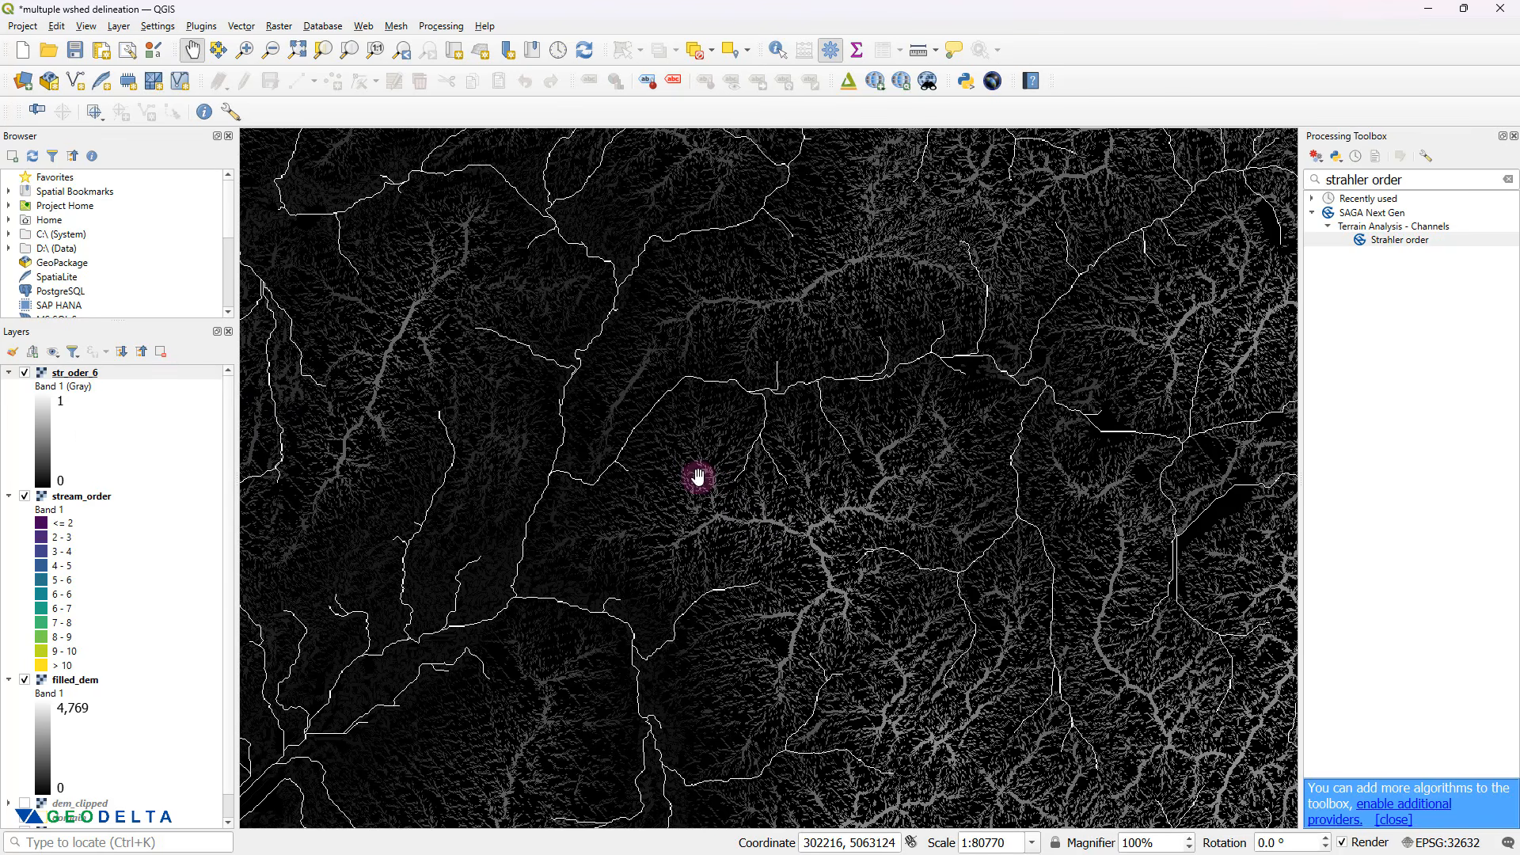
- Set the str_oder_6 layer's render type to Paletted/Unique values and classify its values
right_click(140, 369)
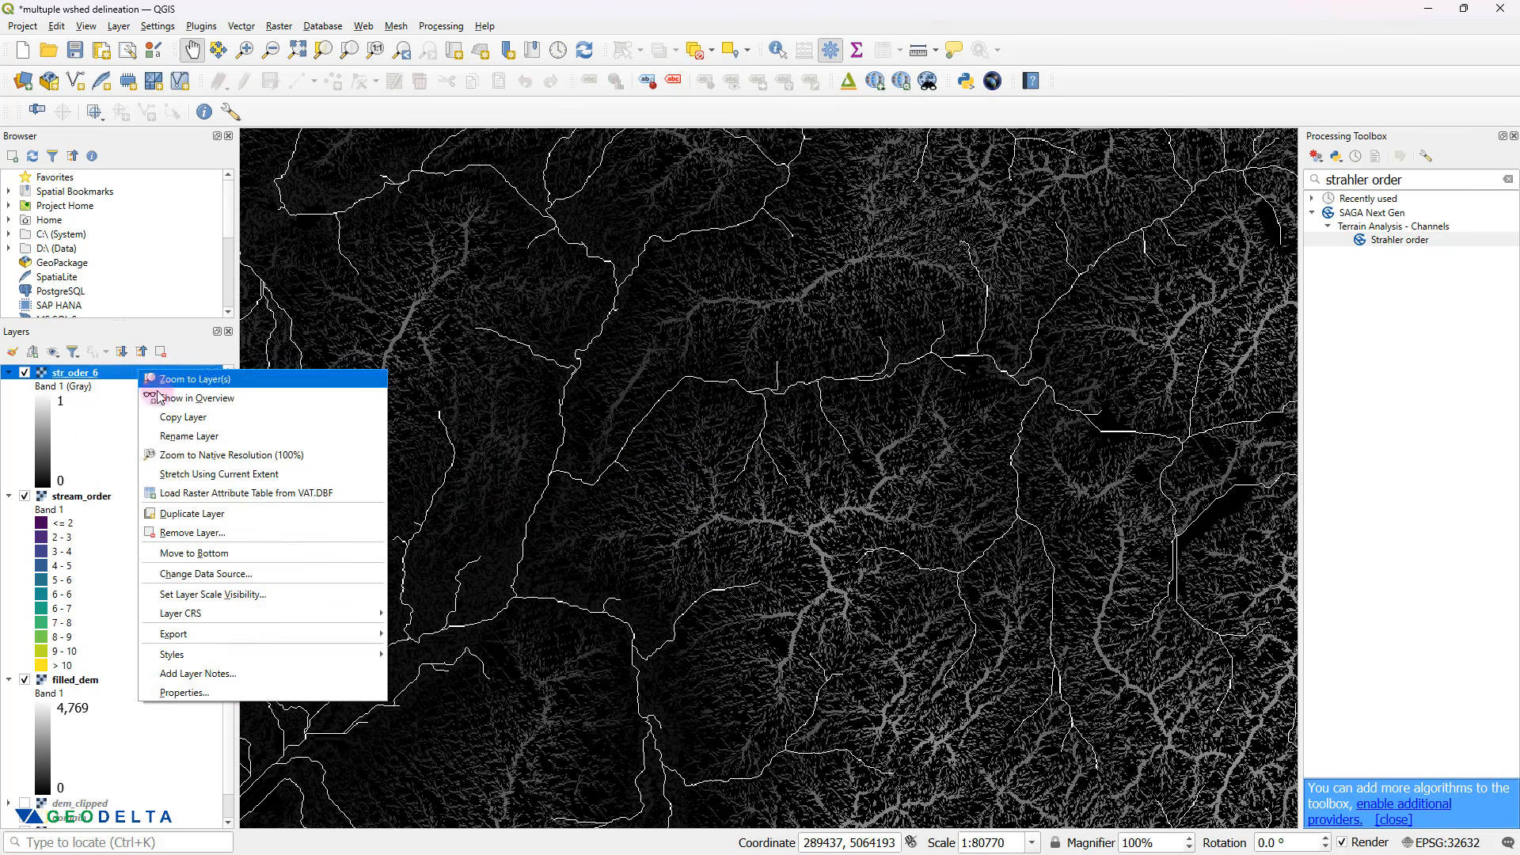
click(229, 693)
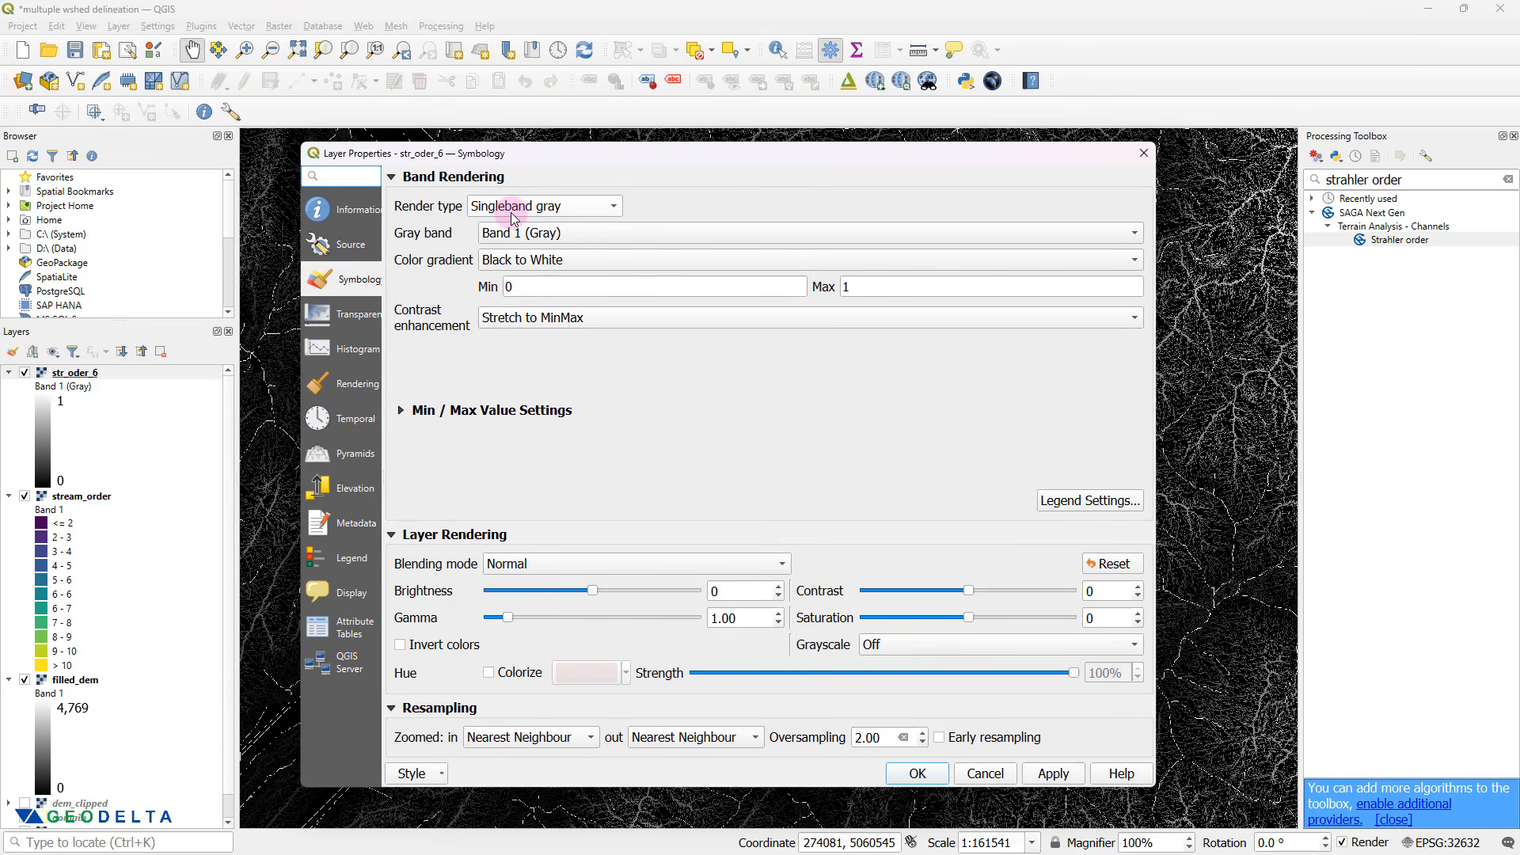
click(515, 212)
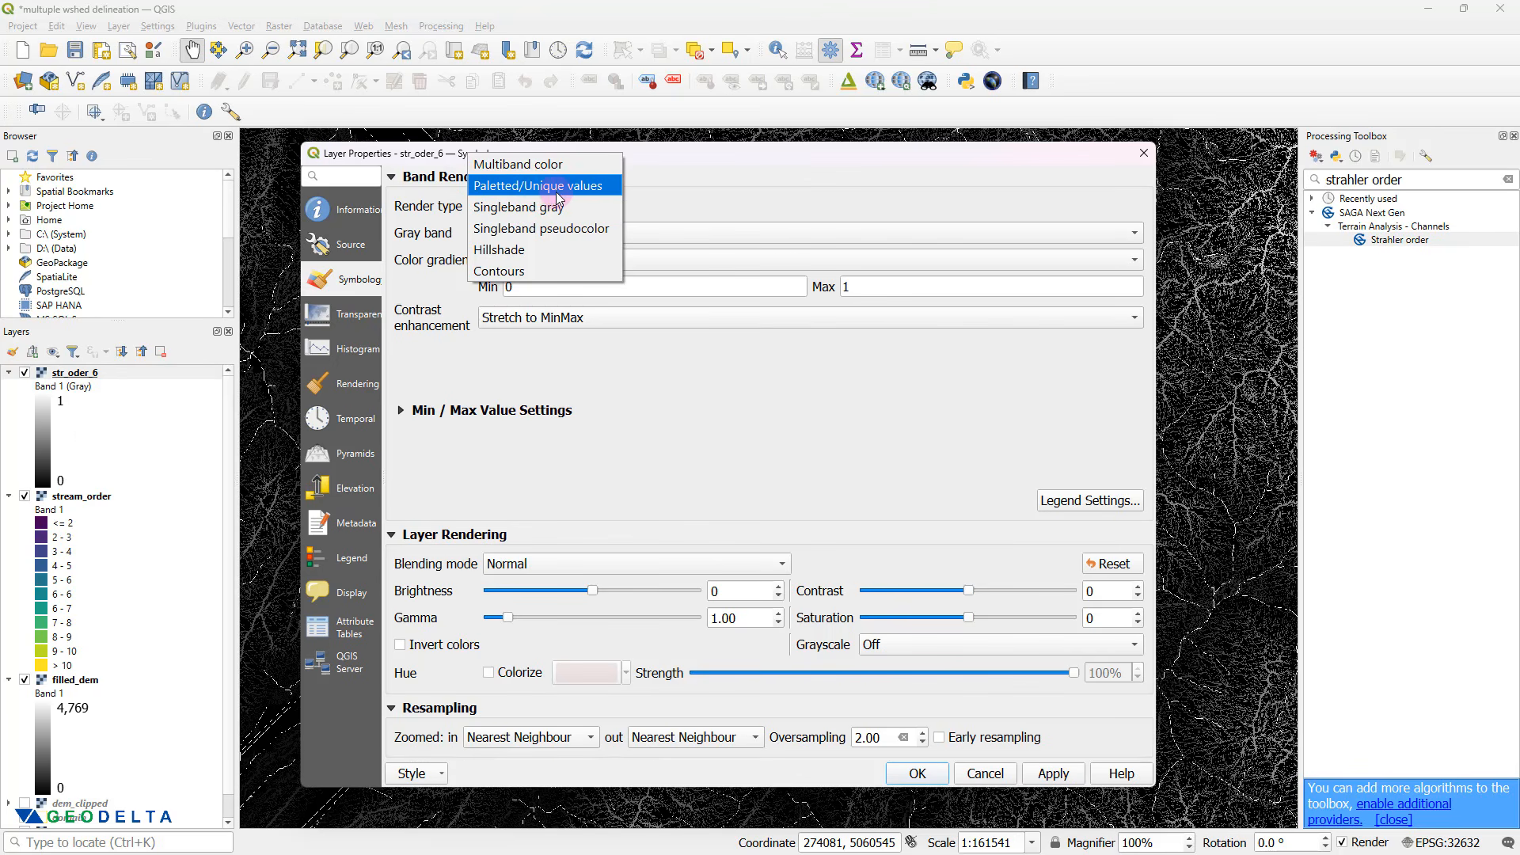
click(558, 192)
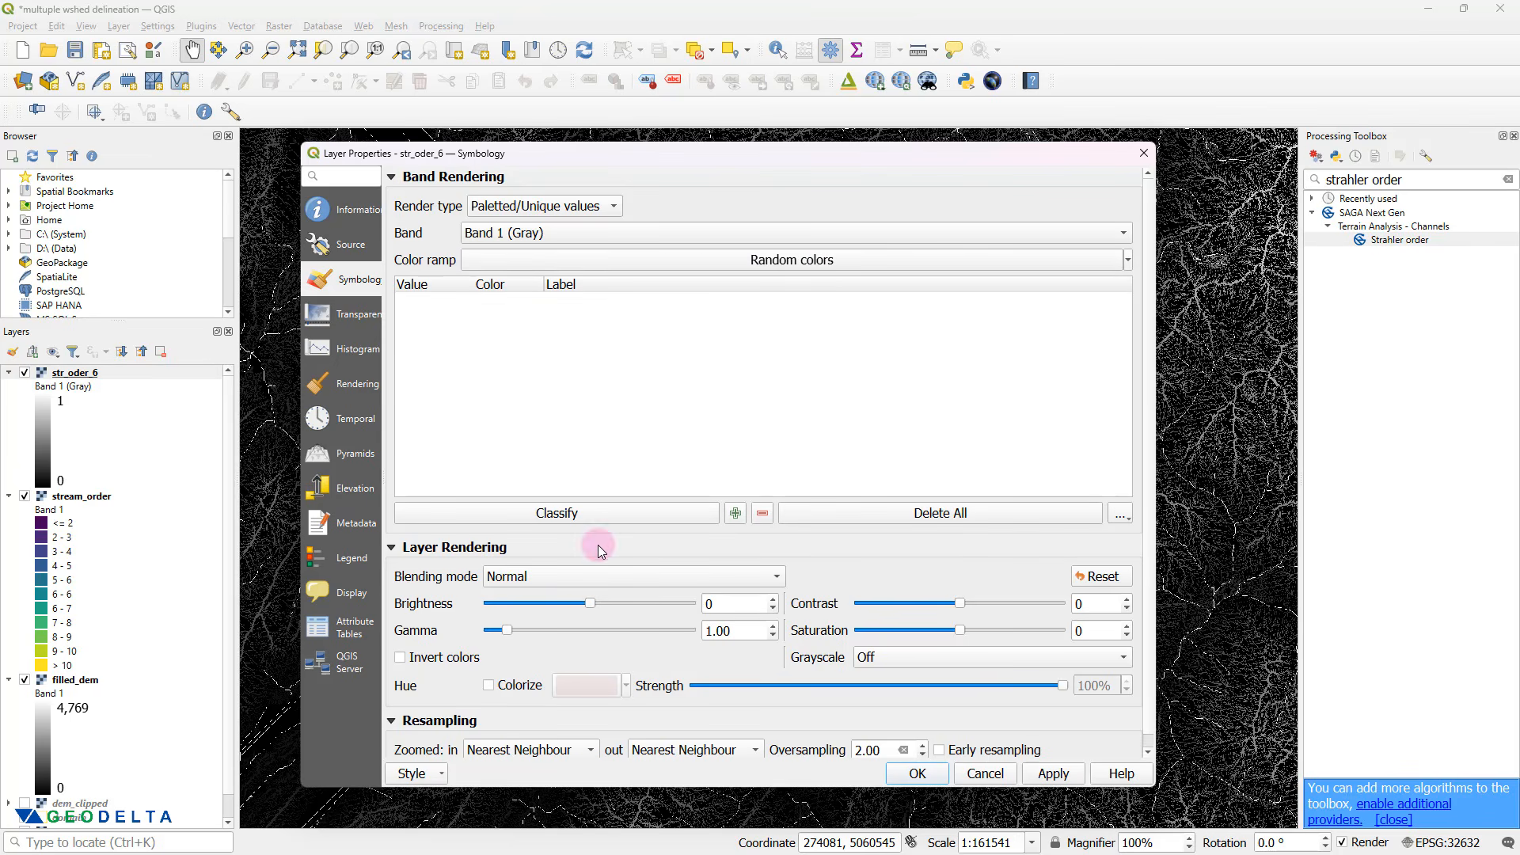
click(587, 519)
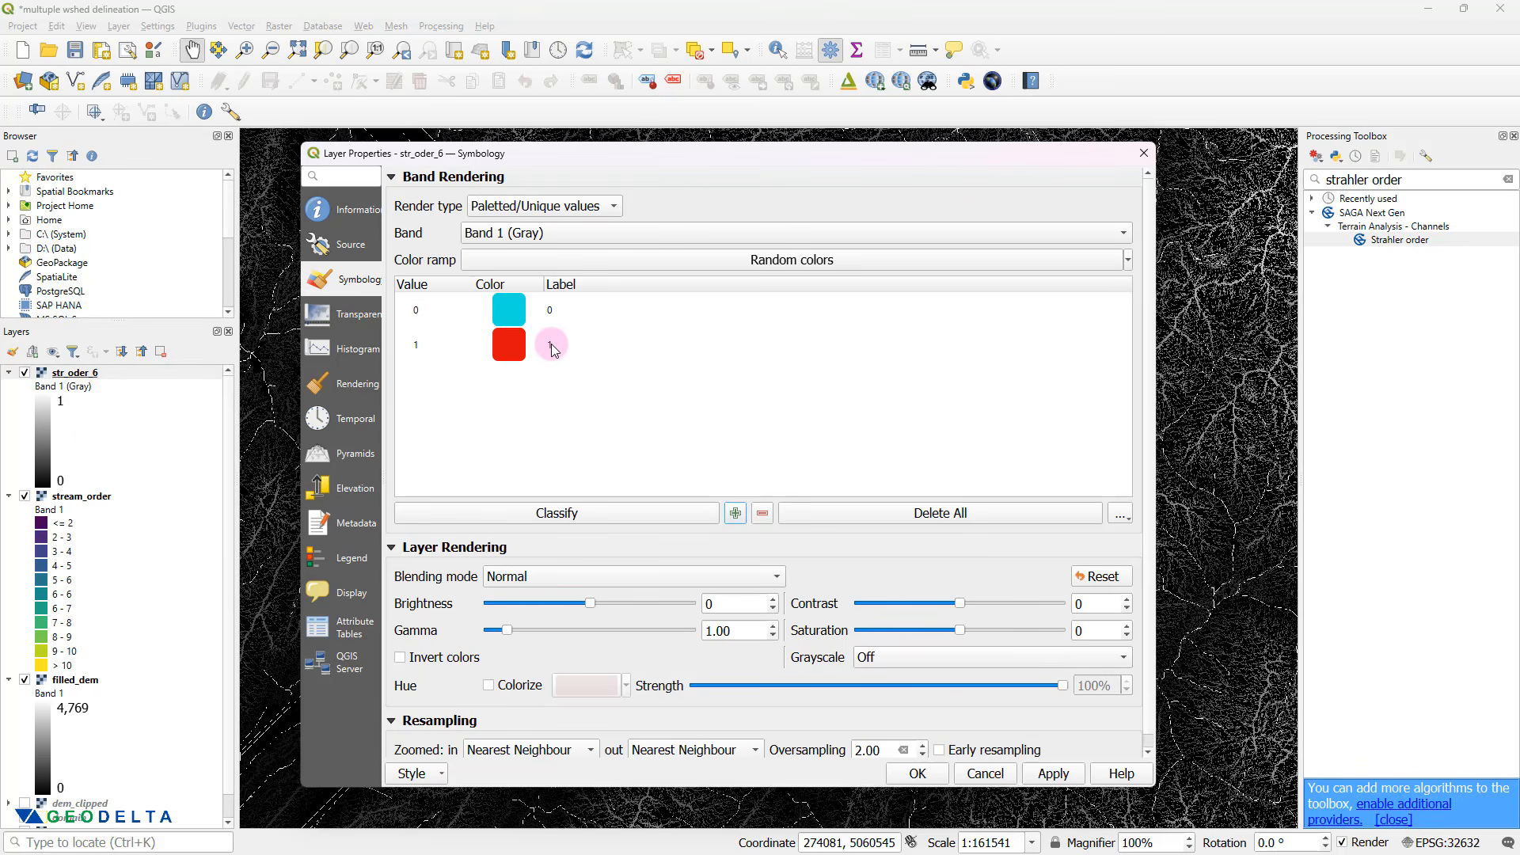
- Color value 1 of str_oder_6 blue (#0502dc) and value 0 white (#ffffff)
double_click(513, 354)
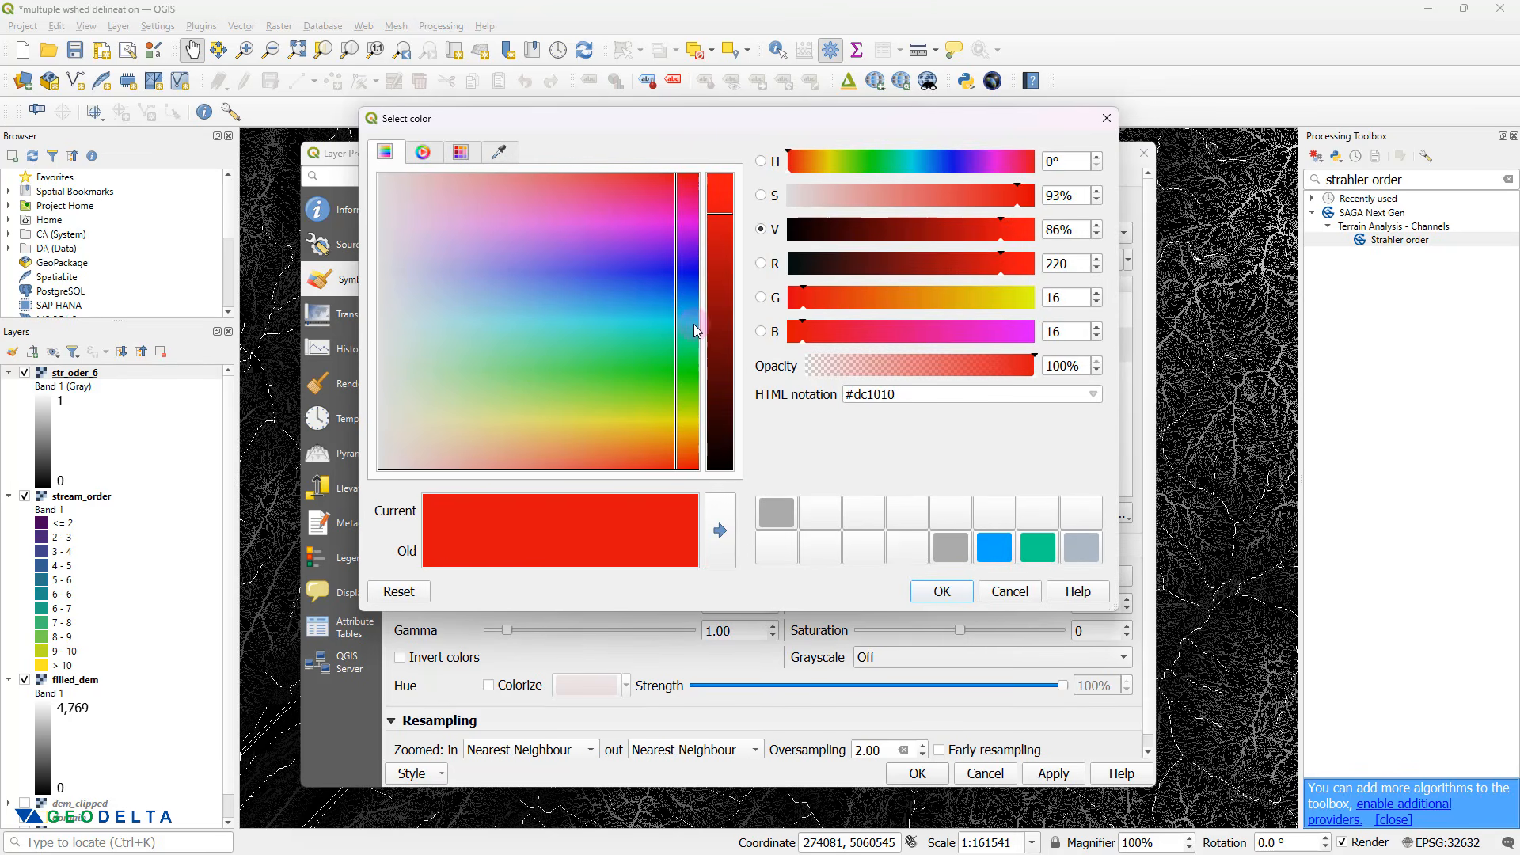
click(697, 271)
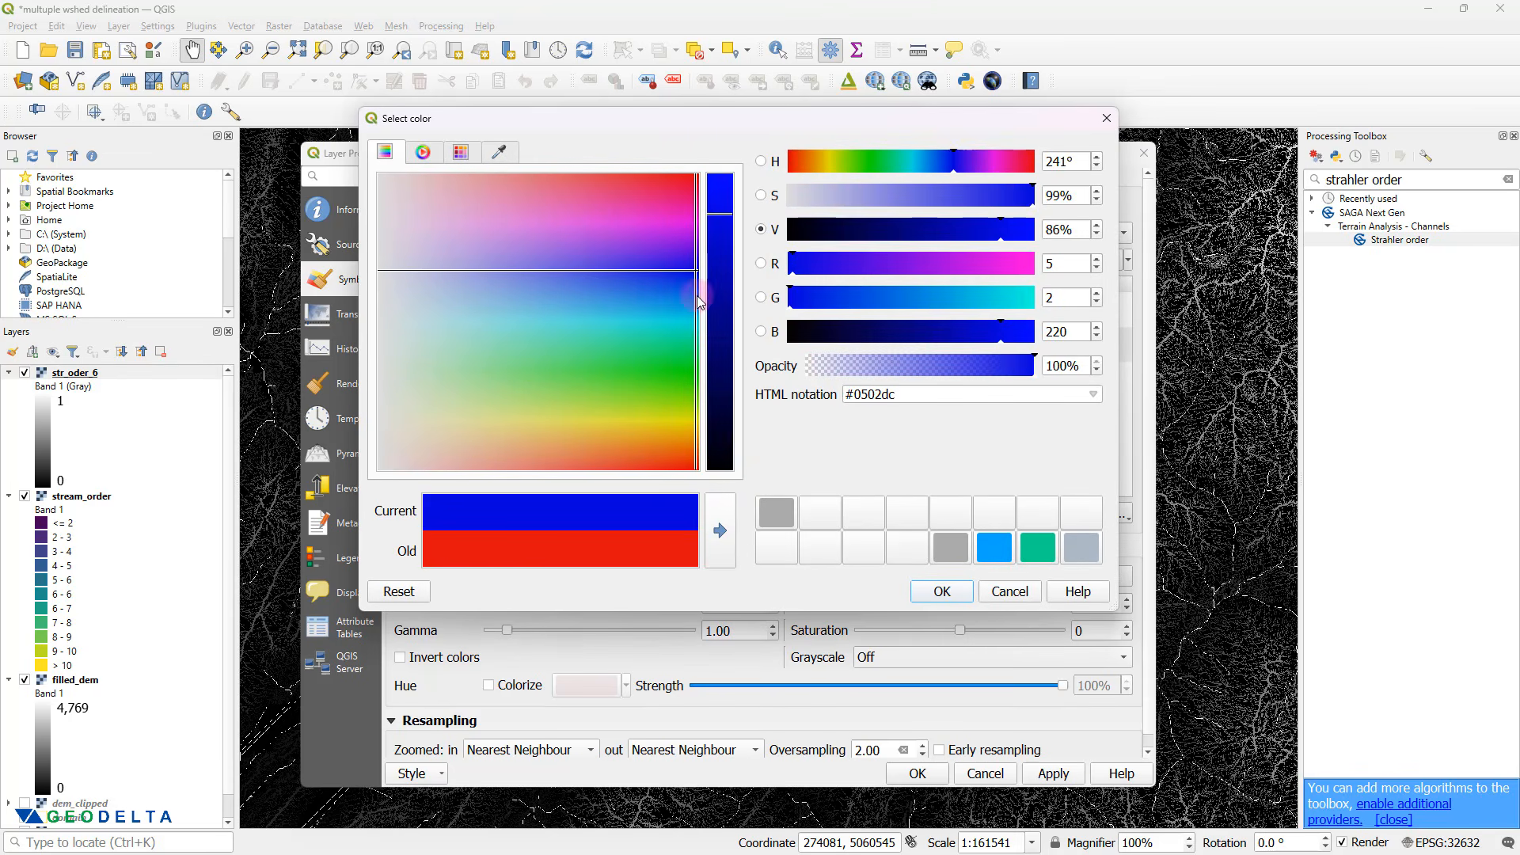
click(942, 592)
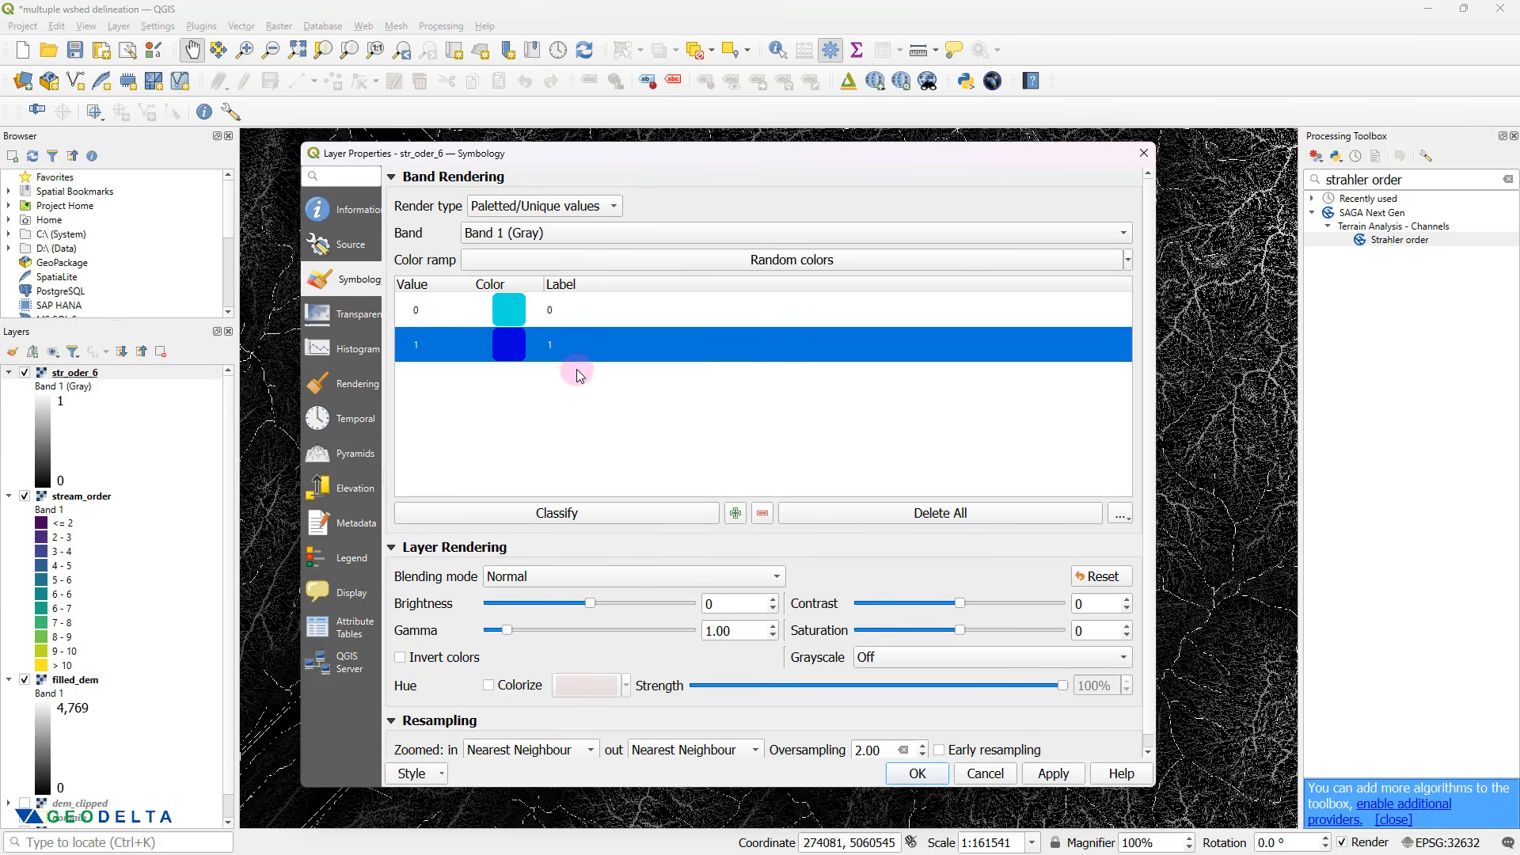
double_click(513, 317)
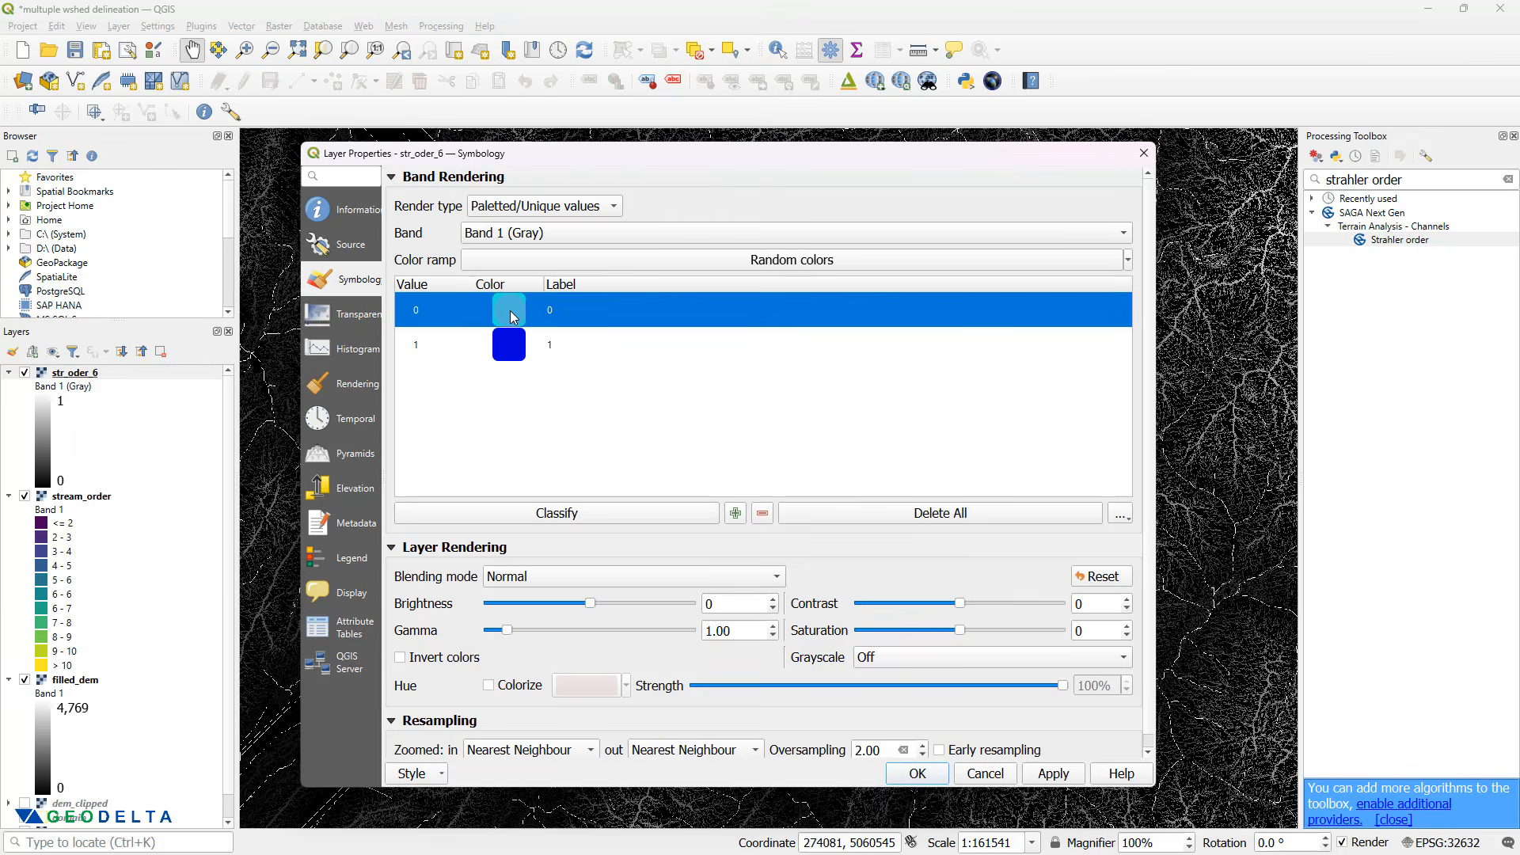
drag(431, 310, 366, 470)
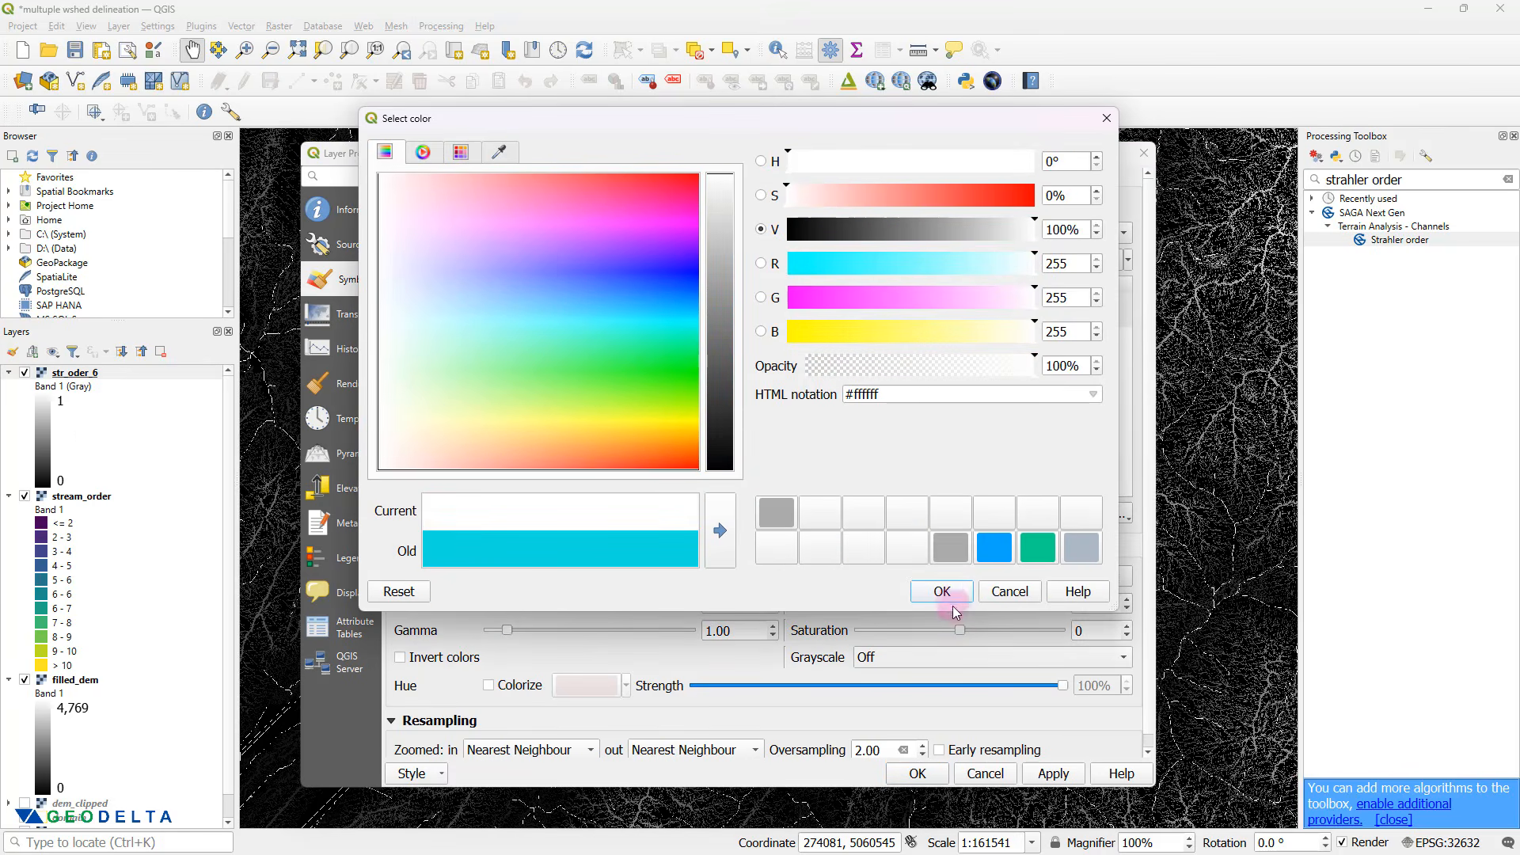
click(944, 594)
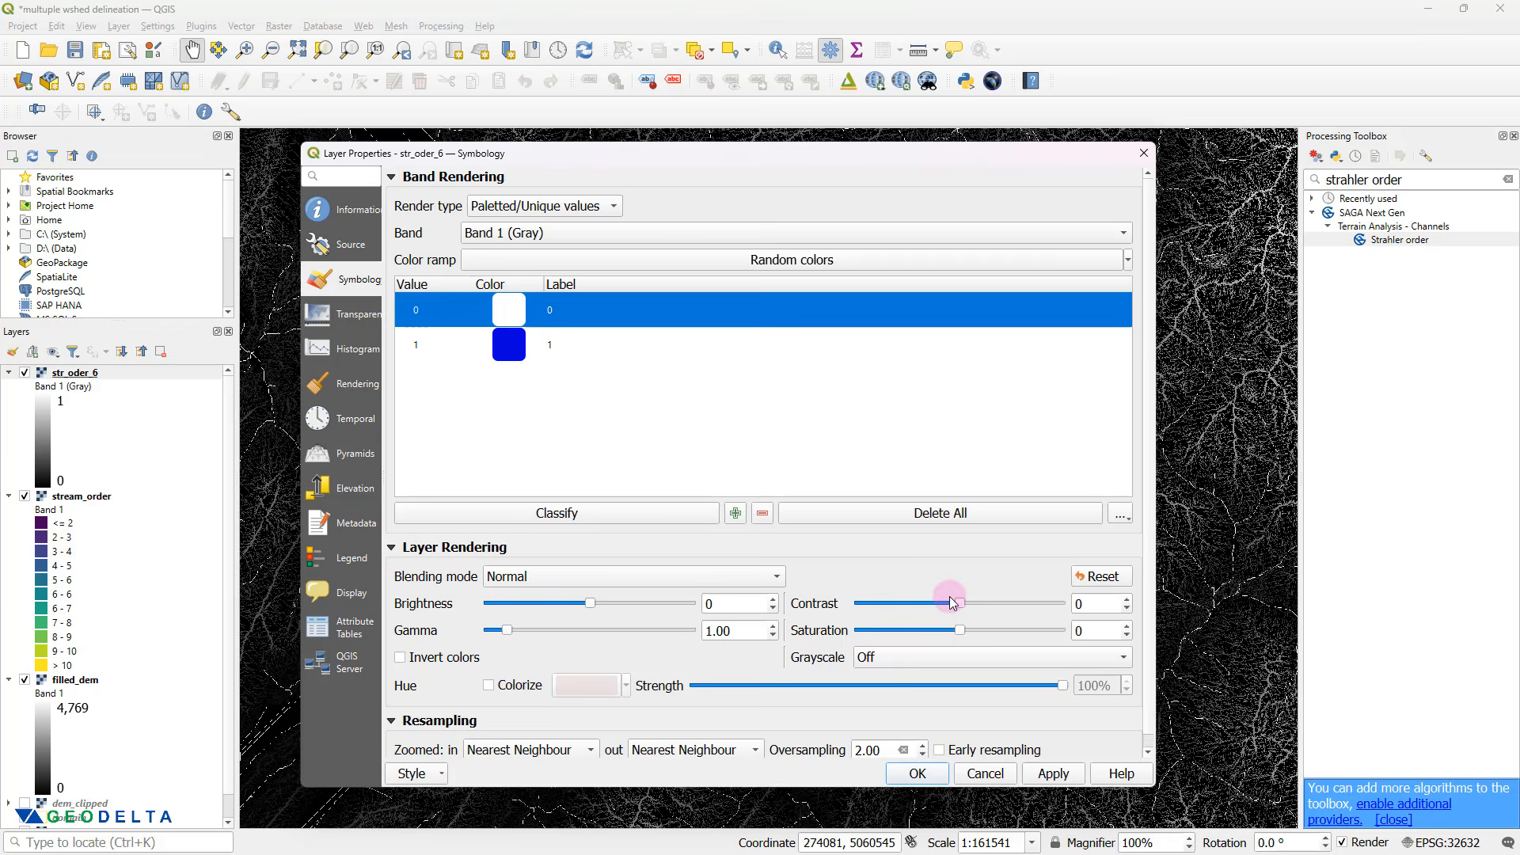
- Set 0 as the additional no data value in str_oder_6's transparency settings and apply the layer properties
click(349, 321)
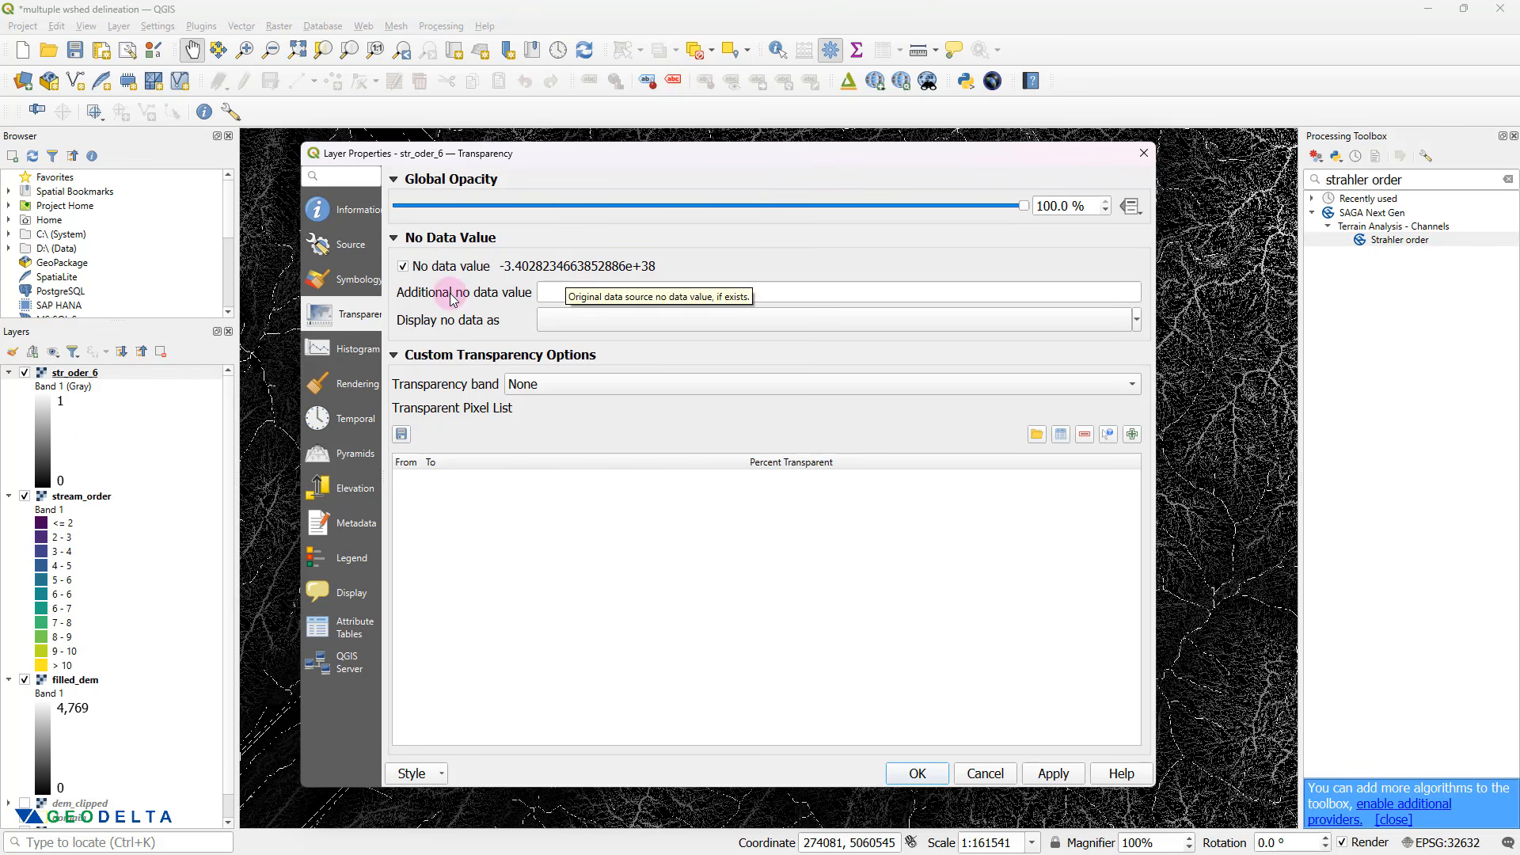
click(358, 285)
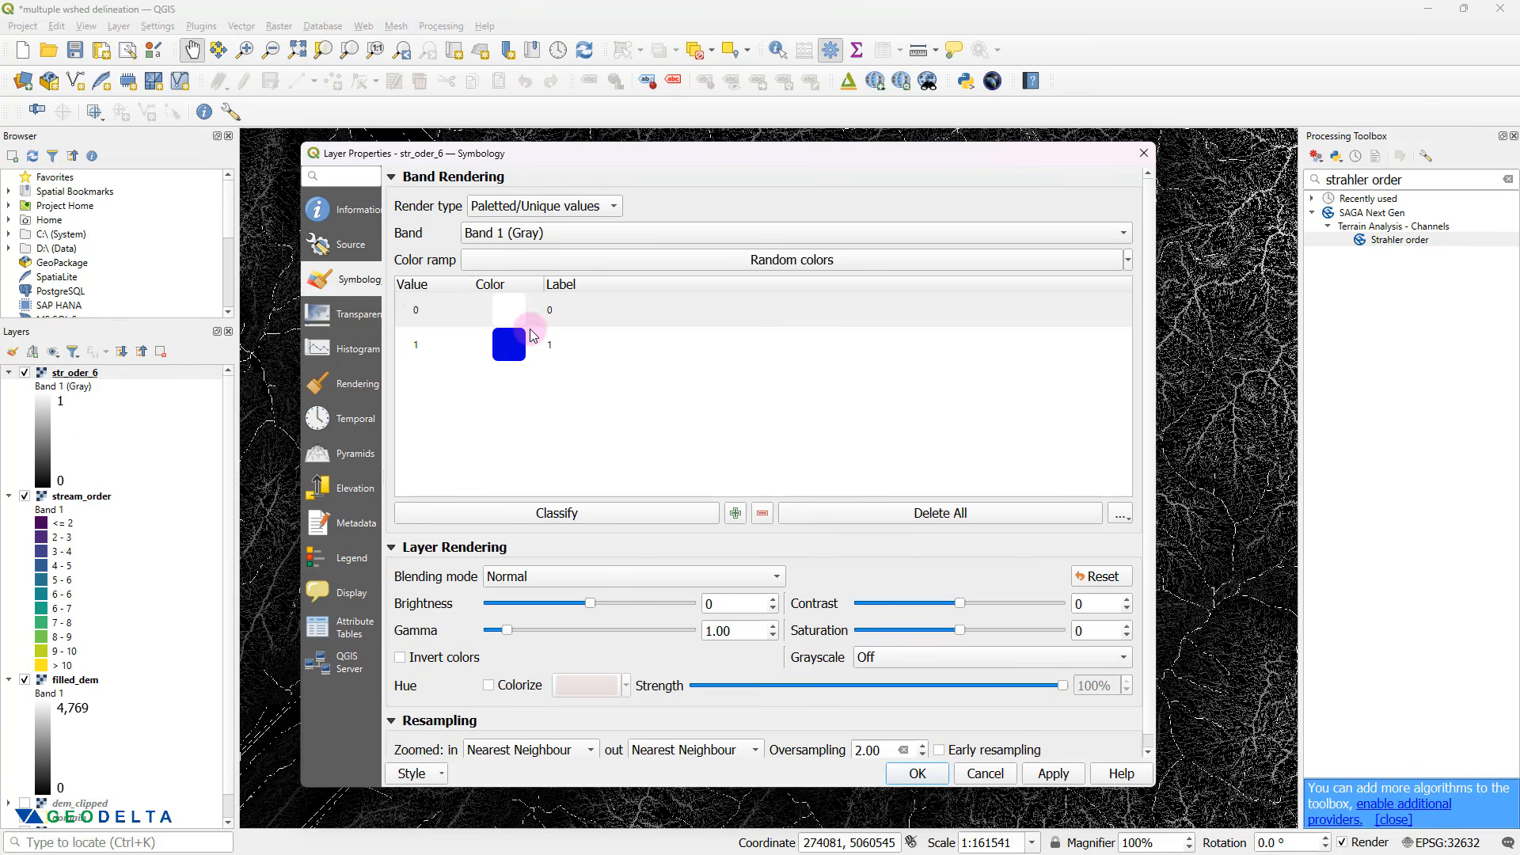
click(363, 315)
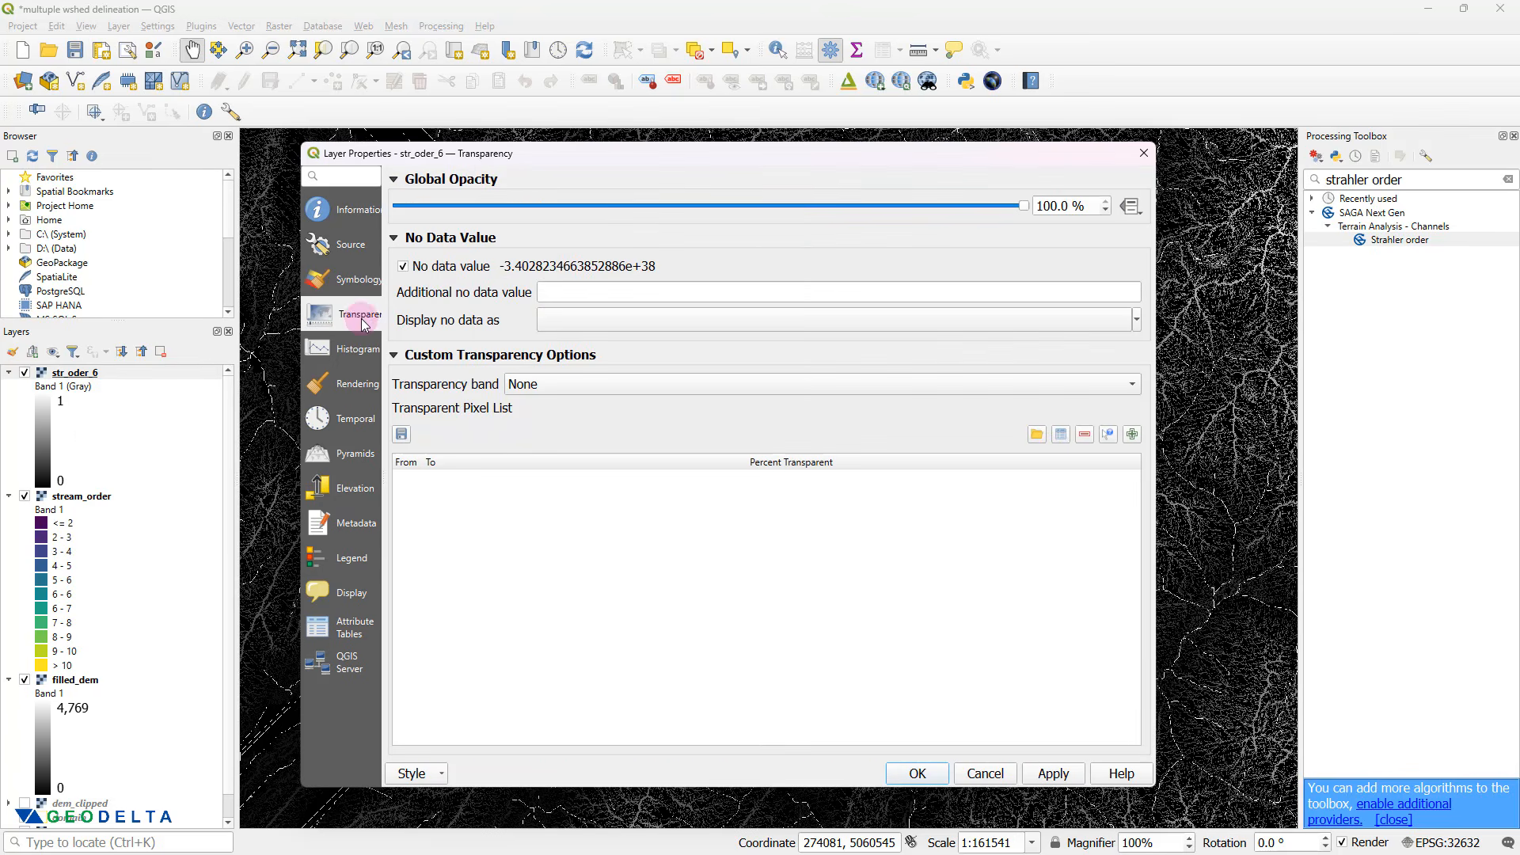
click(577, 294)
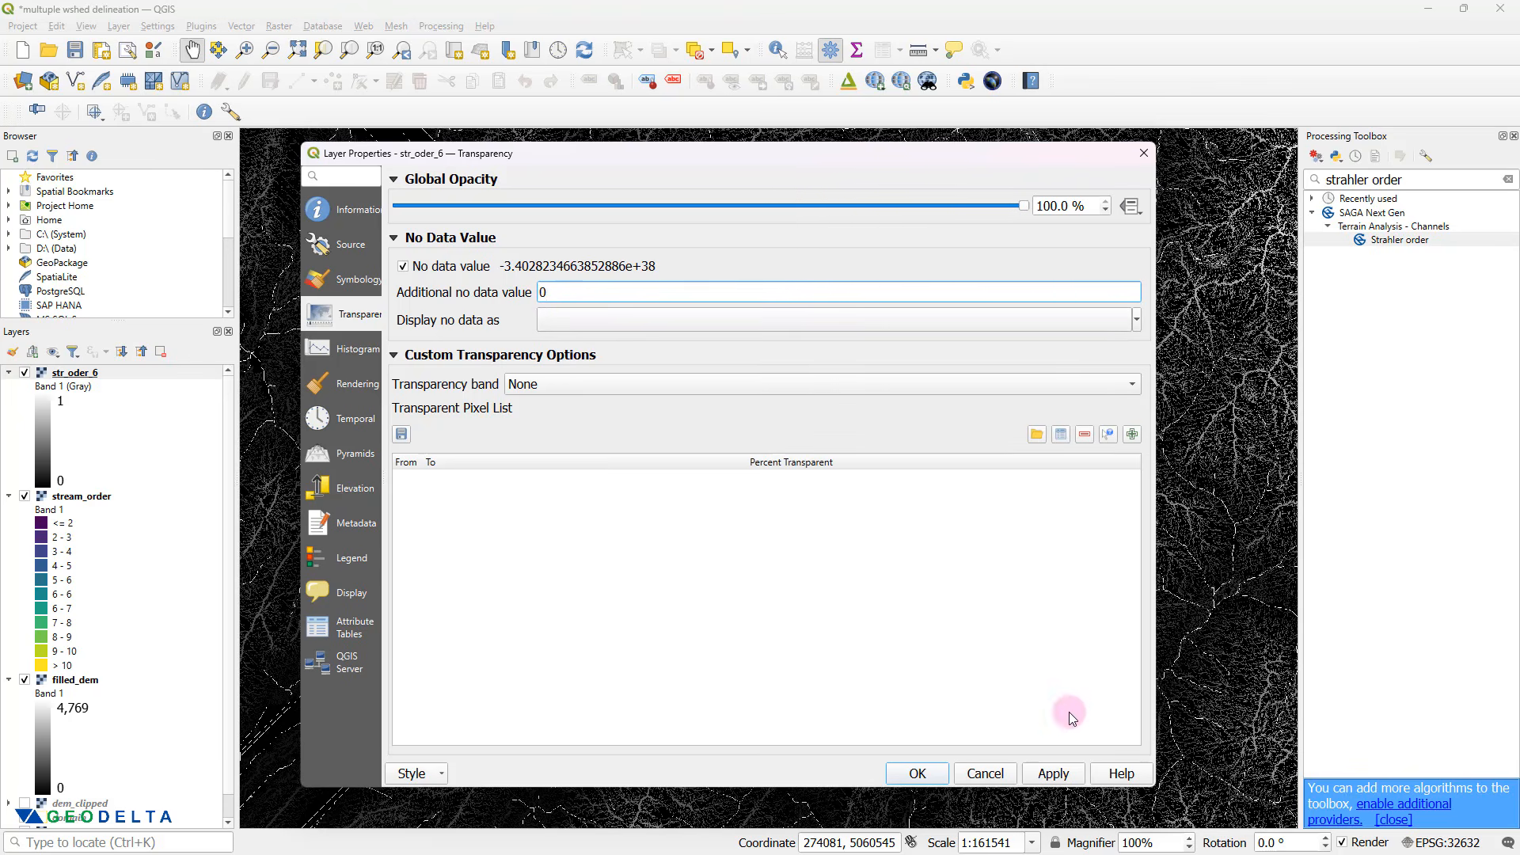
click(1056, 775)
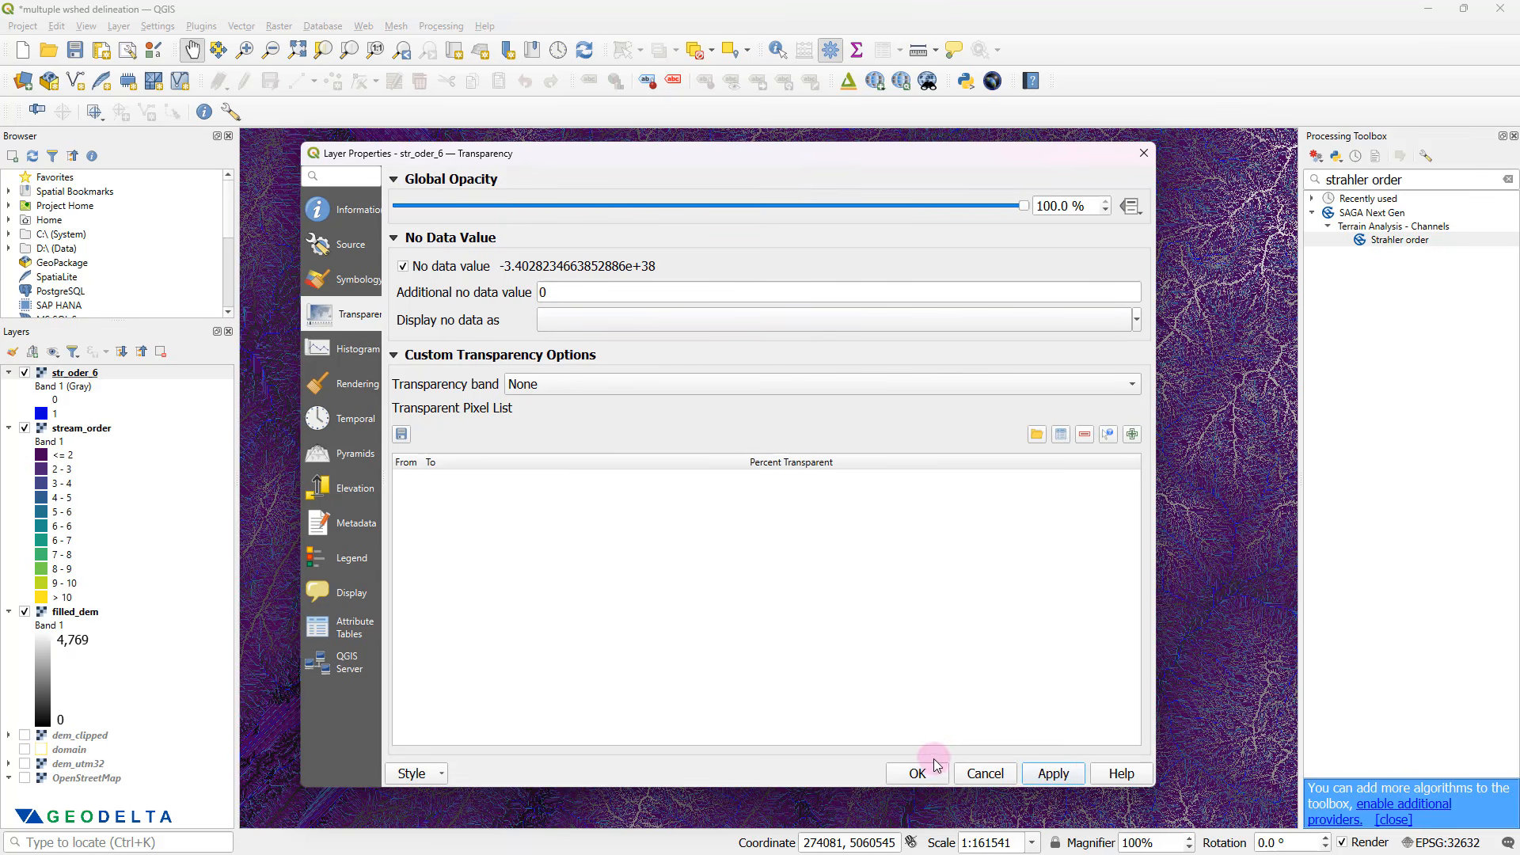
click(926, 776)
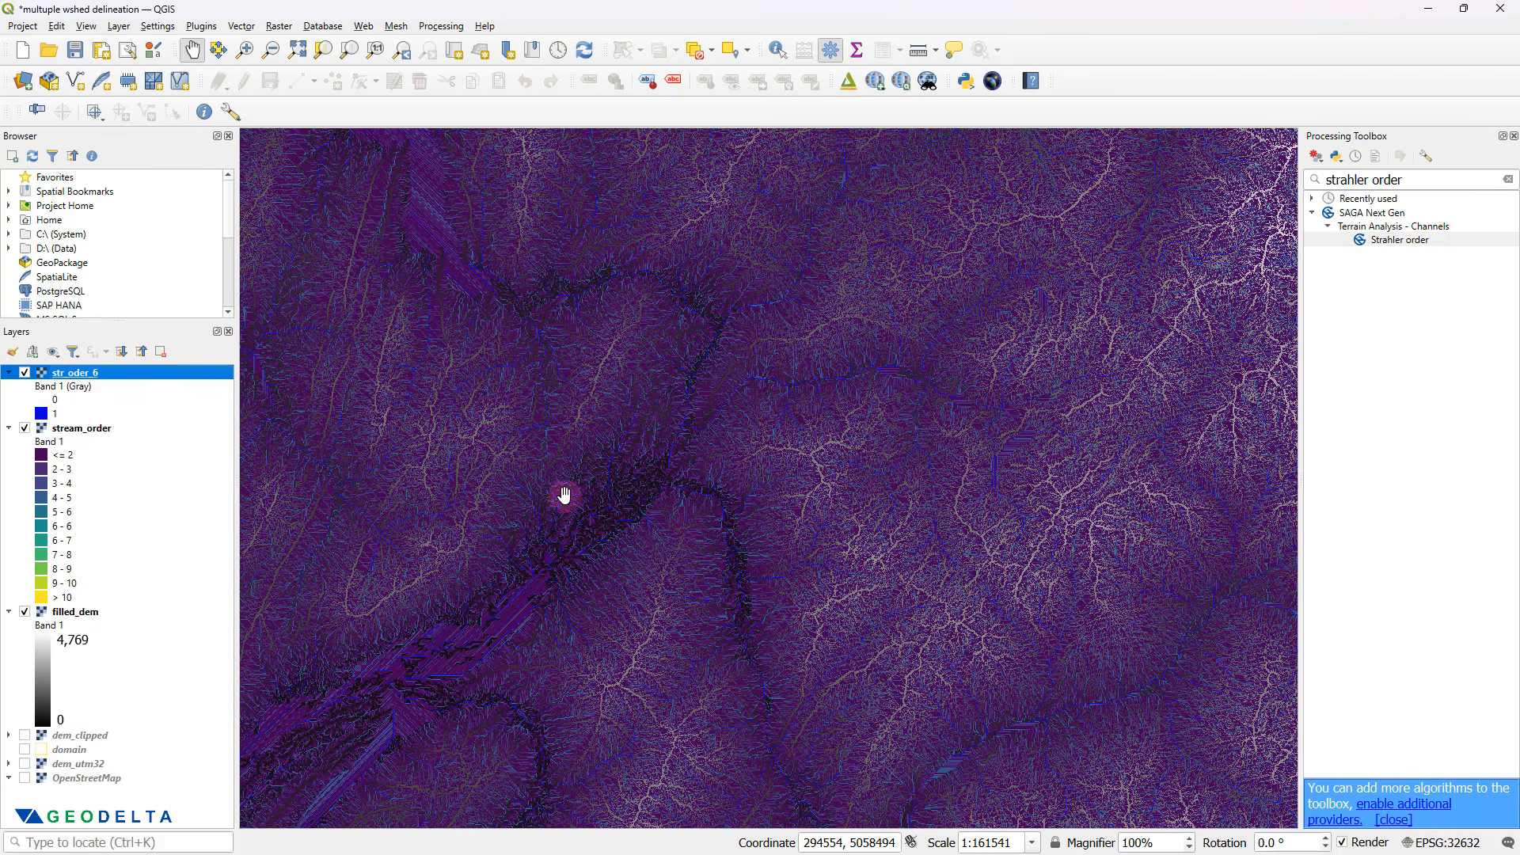
- Hide the stream_order layer and collapse its legend
click(25, 430)
click(25, 429)
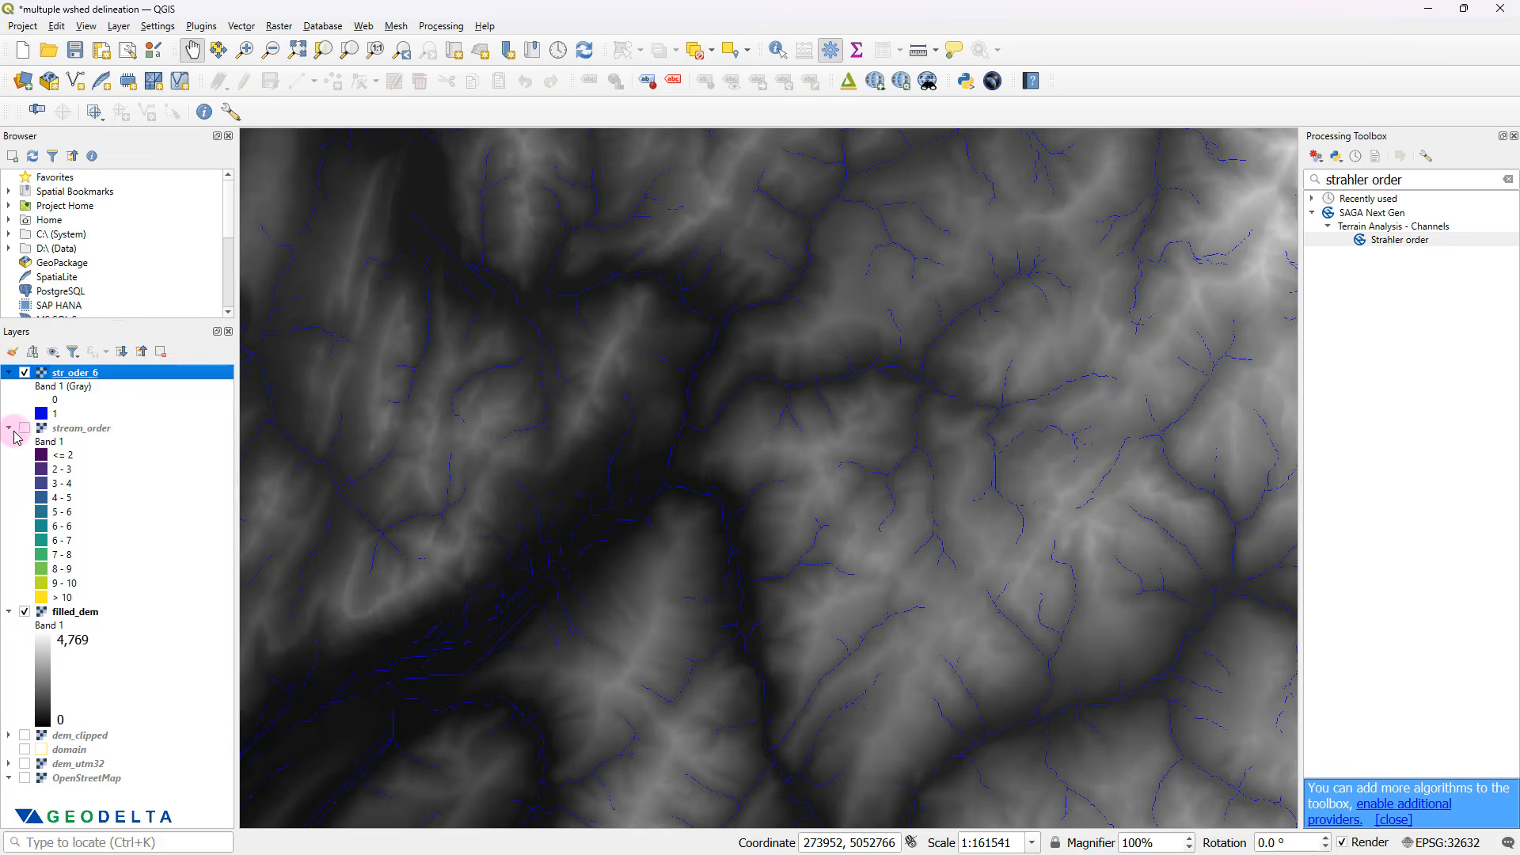
click(11, 429)
- Examine the str_oder_6 stream network over the filled DEM at several scales, following the main channels and their tributaries
scroll(701, 476, up, 1)
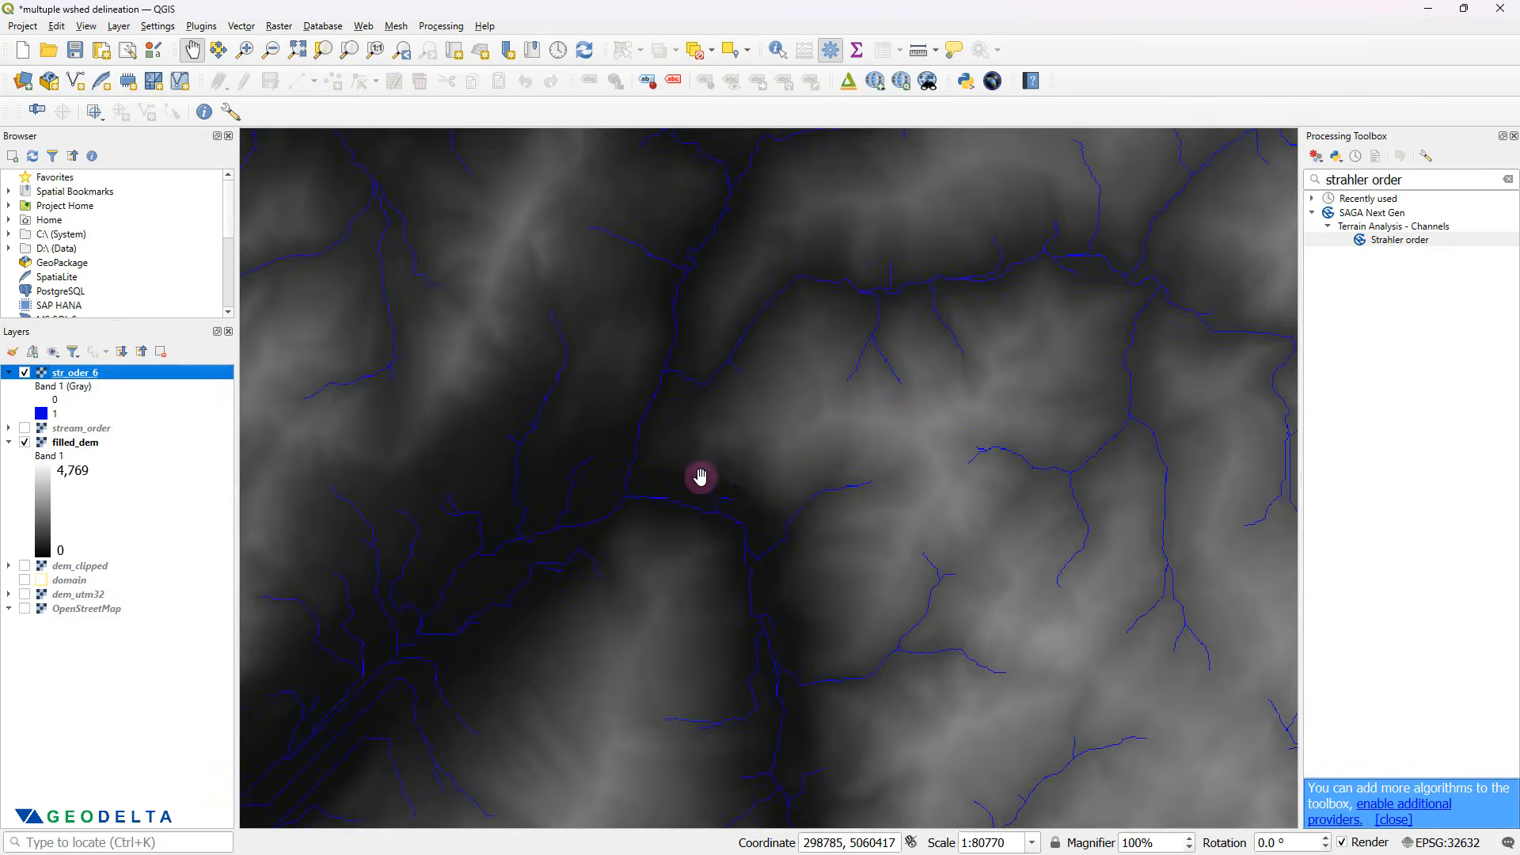
drag(854, 418, 805, 571)
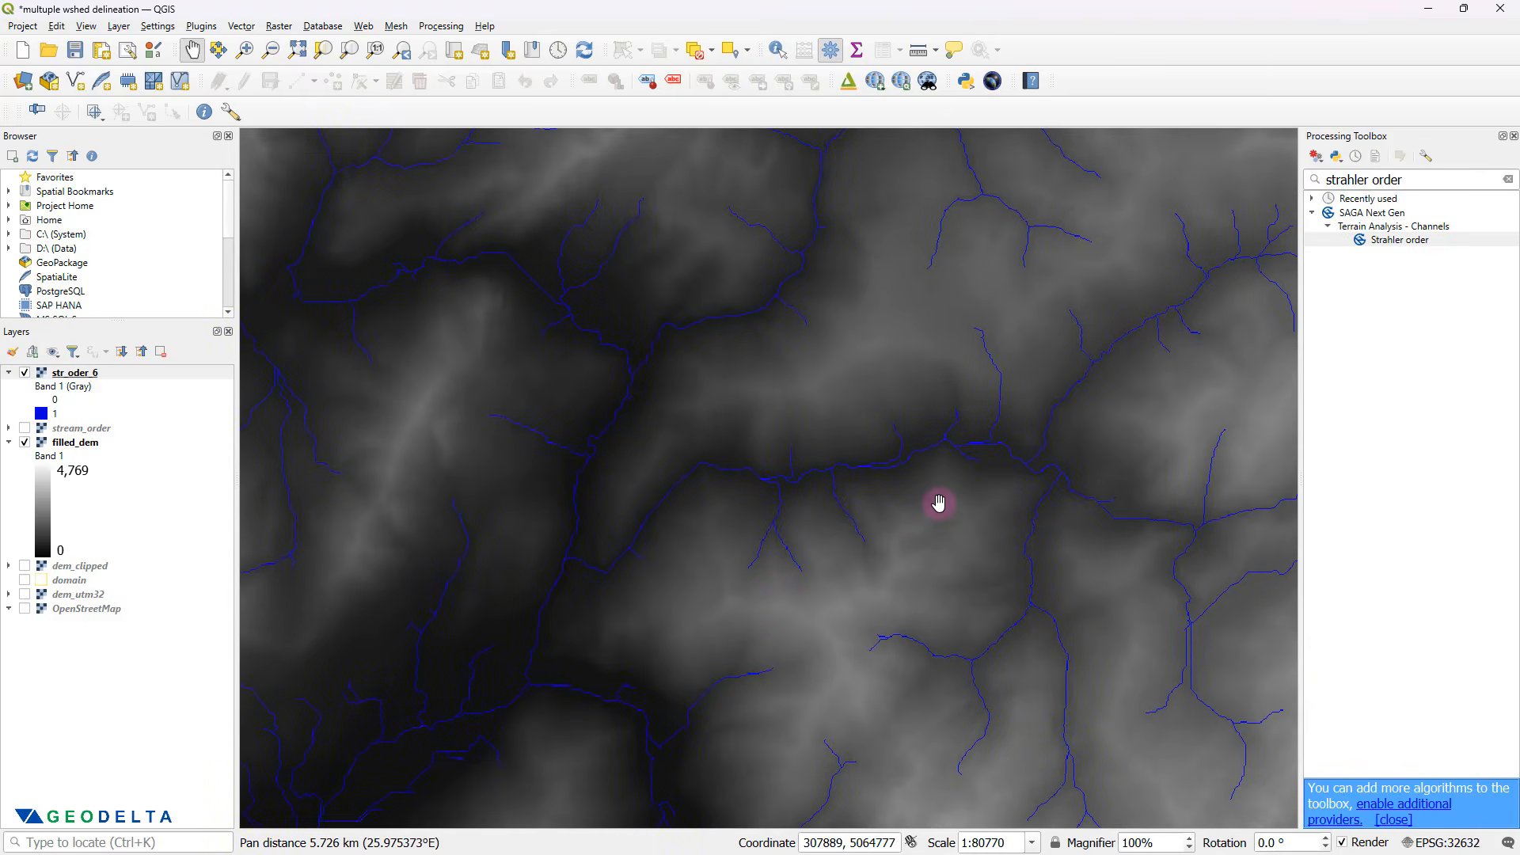
scroll(939, 504, down, 1)
scroll(968, 511, up, 1)
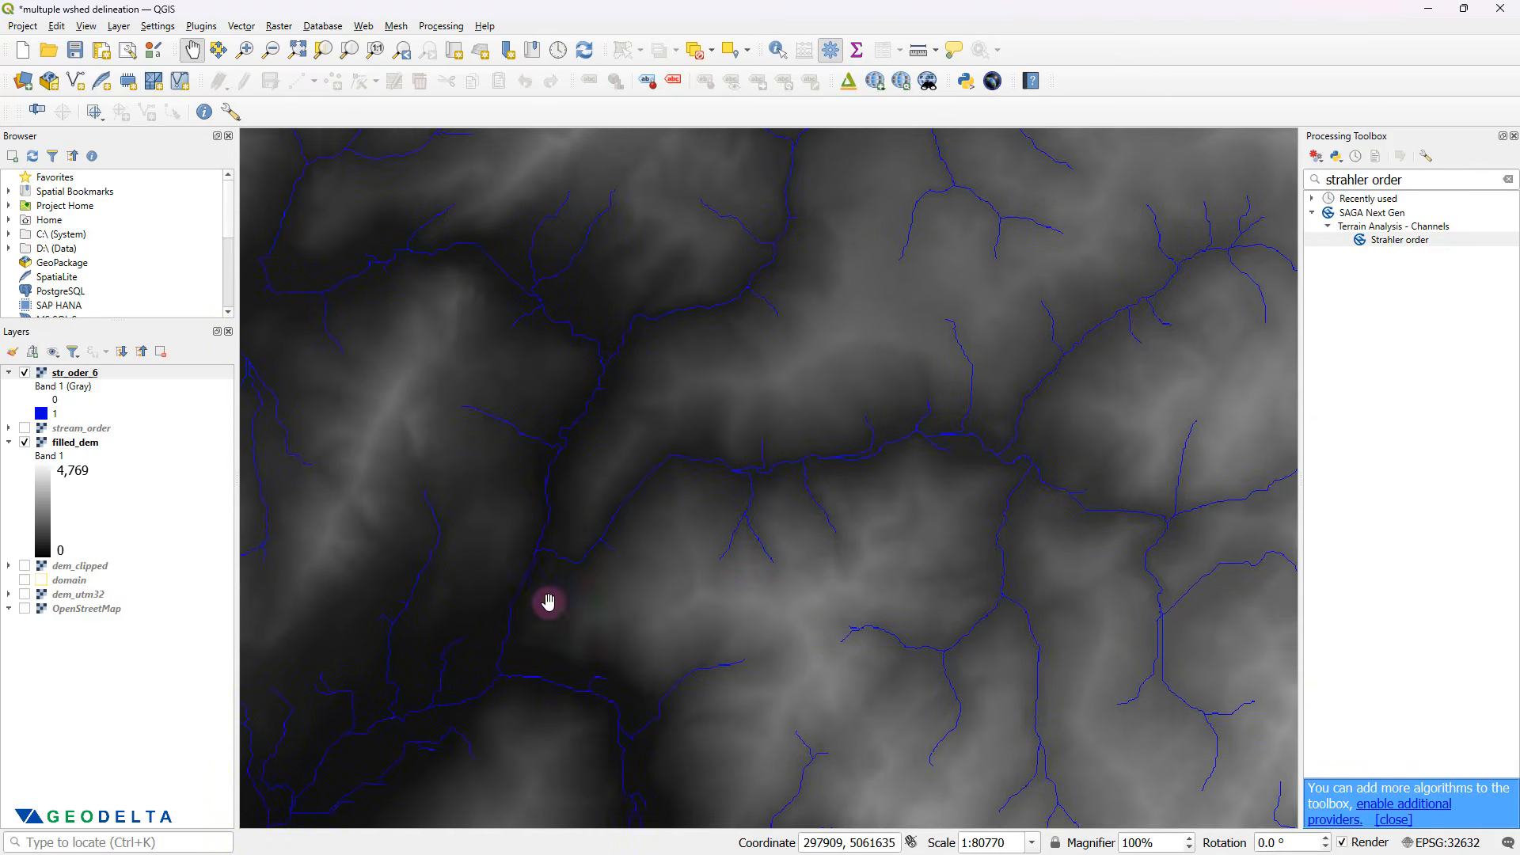
scroll(631, 604, down, 2)
scroll(678, 616, up, 1)
drag(682, 618, 823, 608)
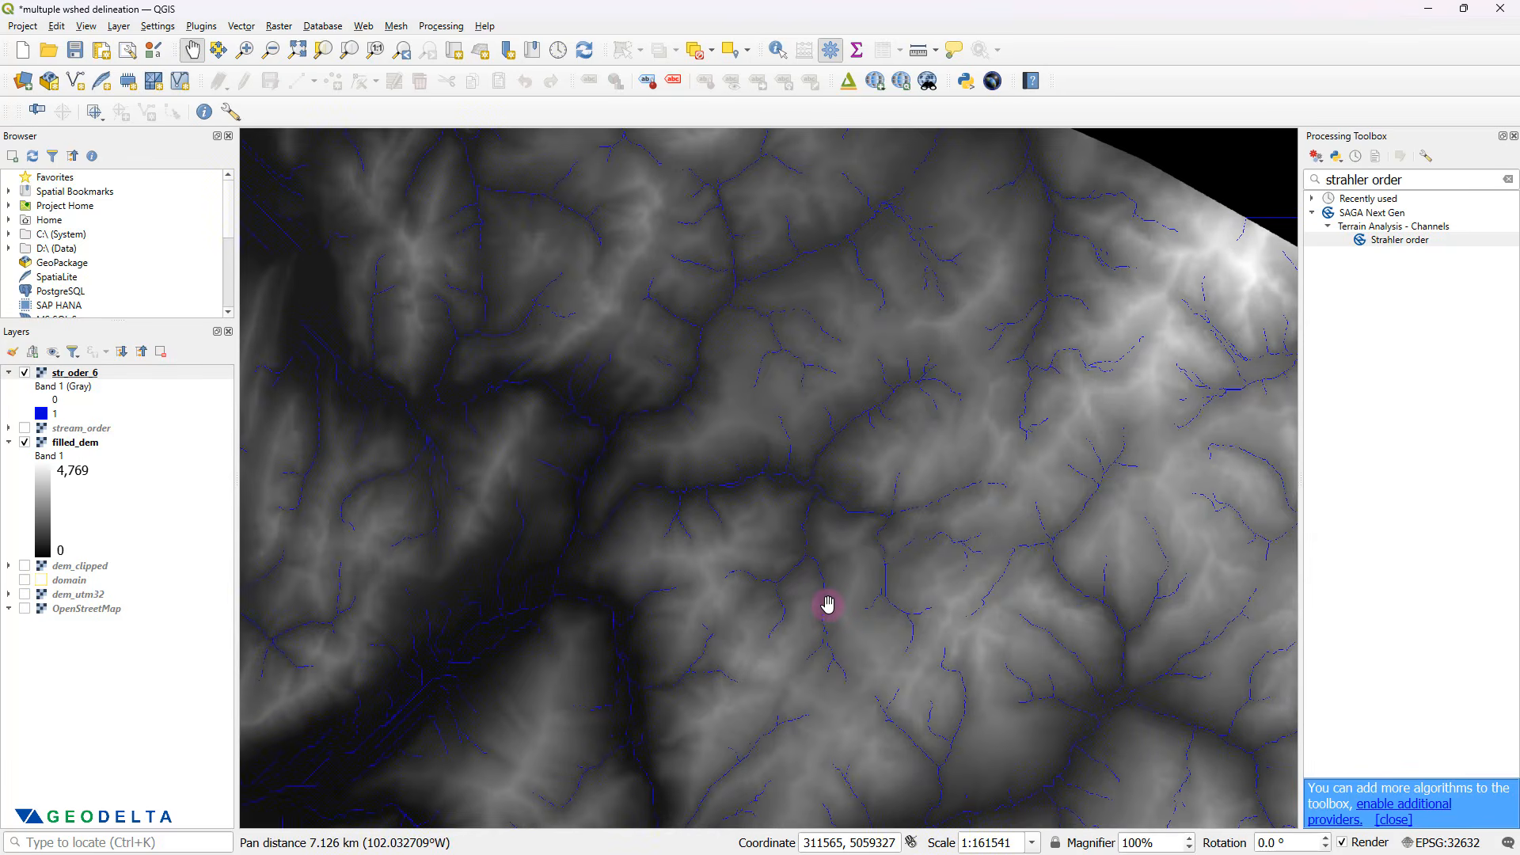
scroll(829, 619, up, 1)
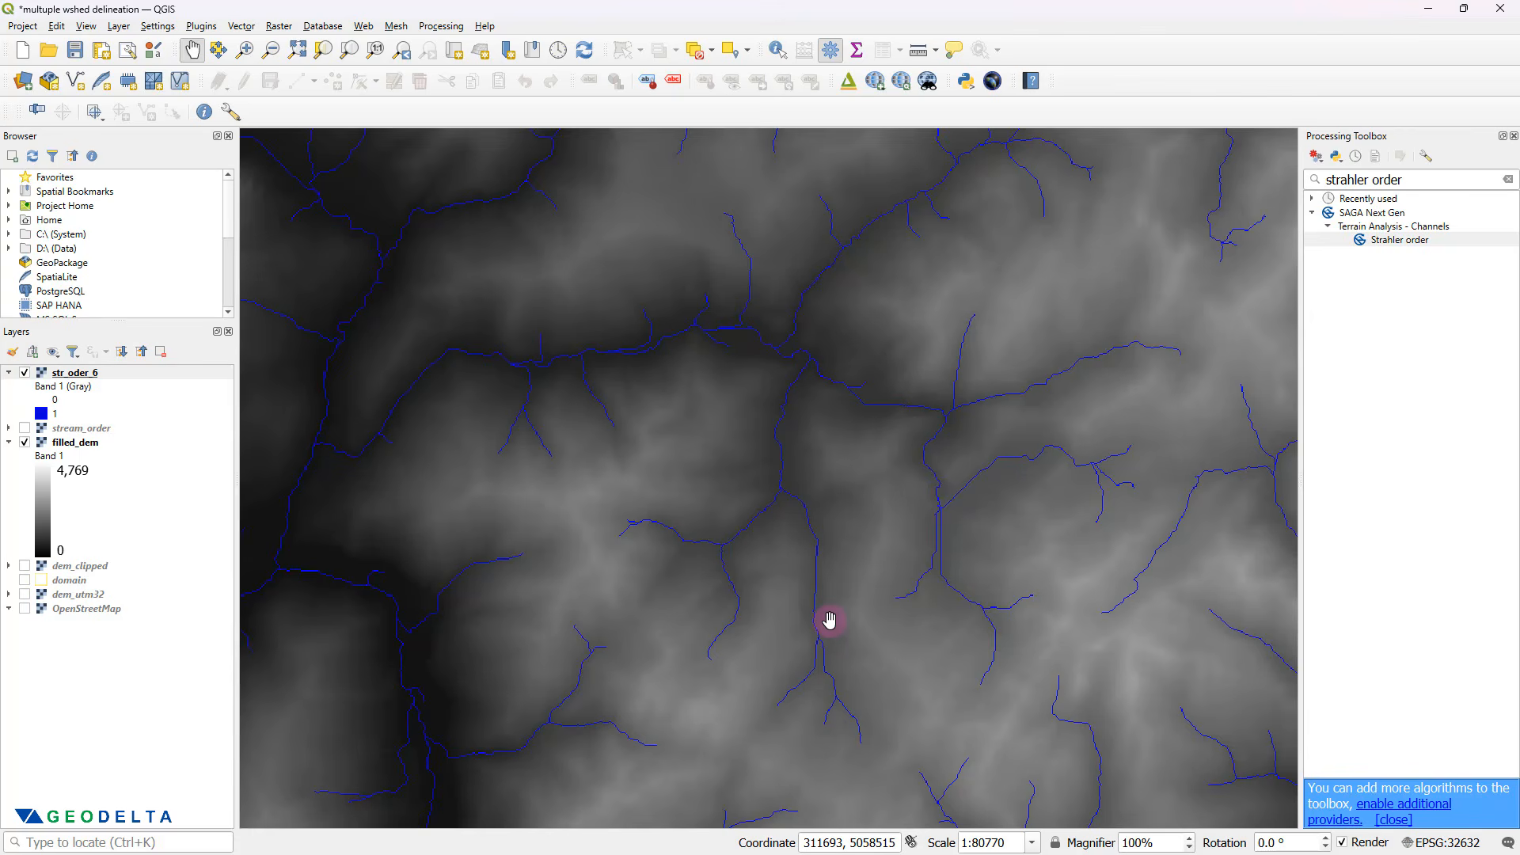
scroll(752, 444, up, 1)
drag(701, 526, 794, 533)
scroll(777, 531, down, 1)
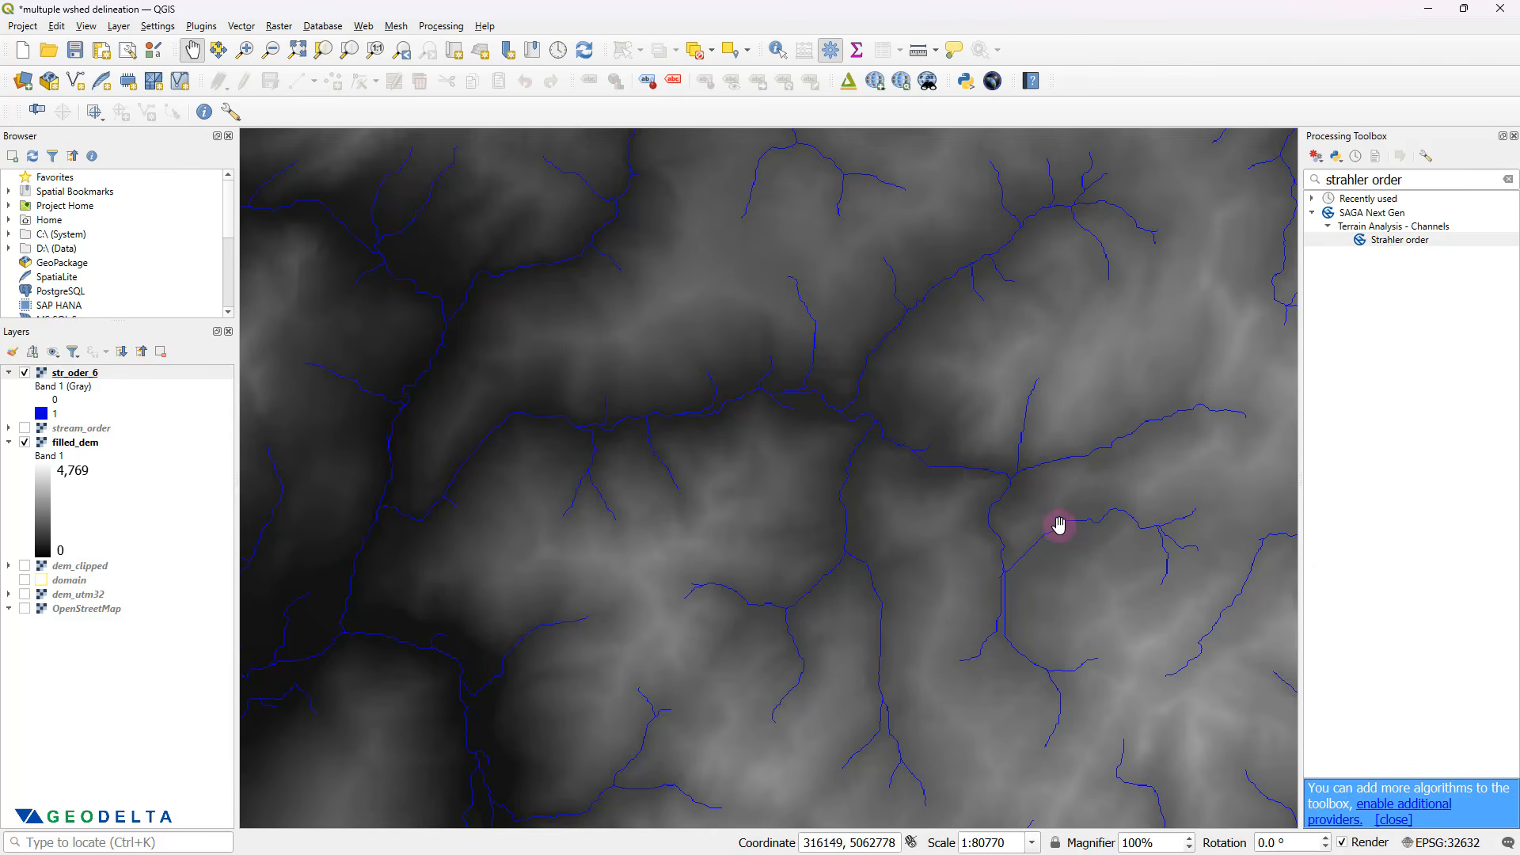
scroll(1059, 525, down, 1)
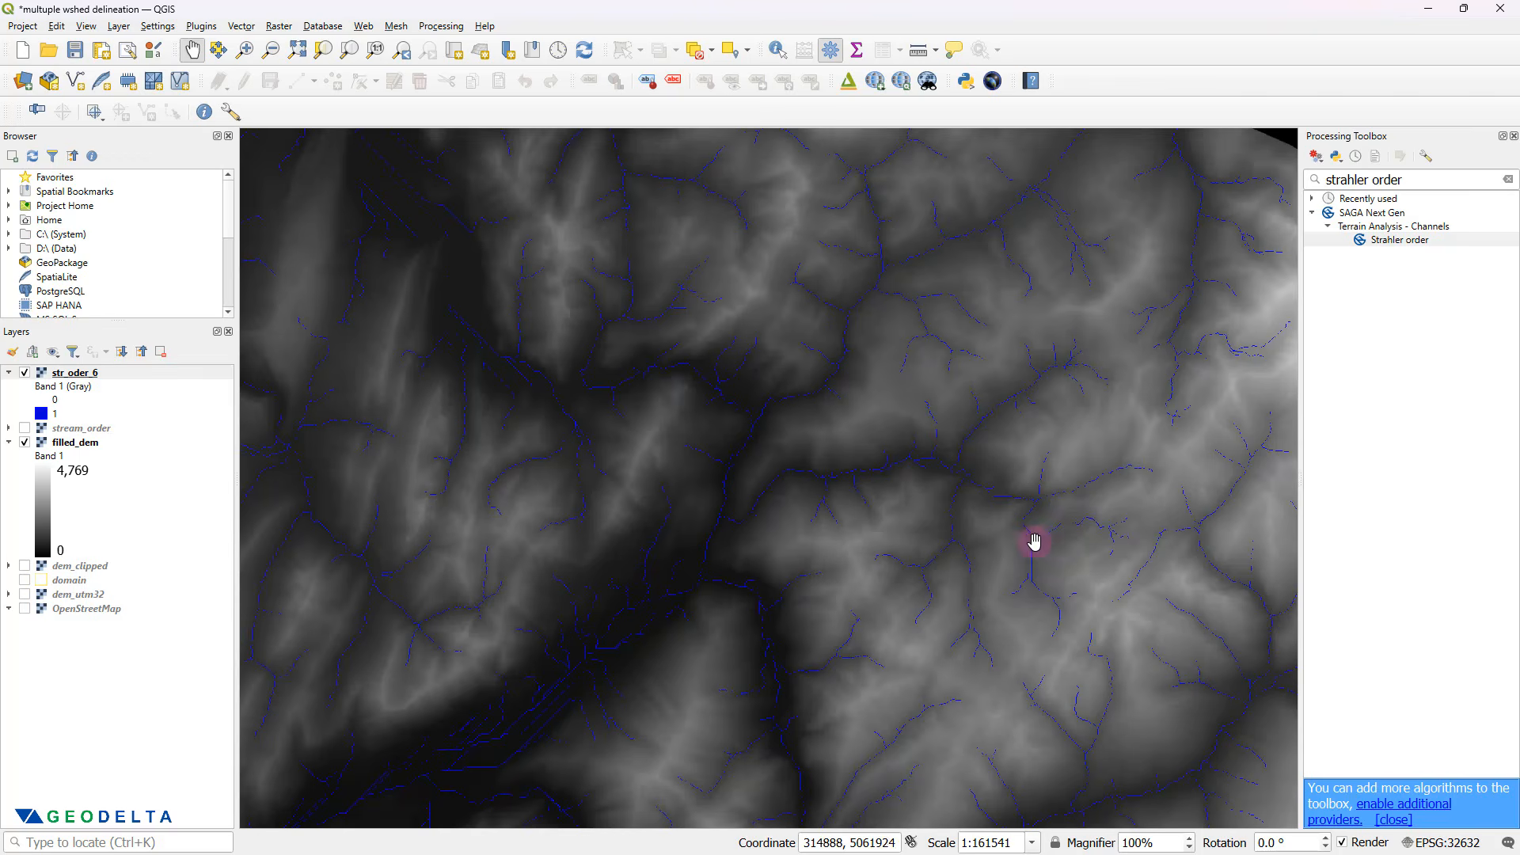
drag(1035, 541, 963, 520)
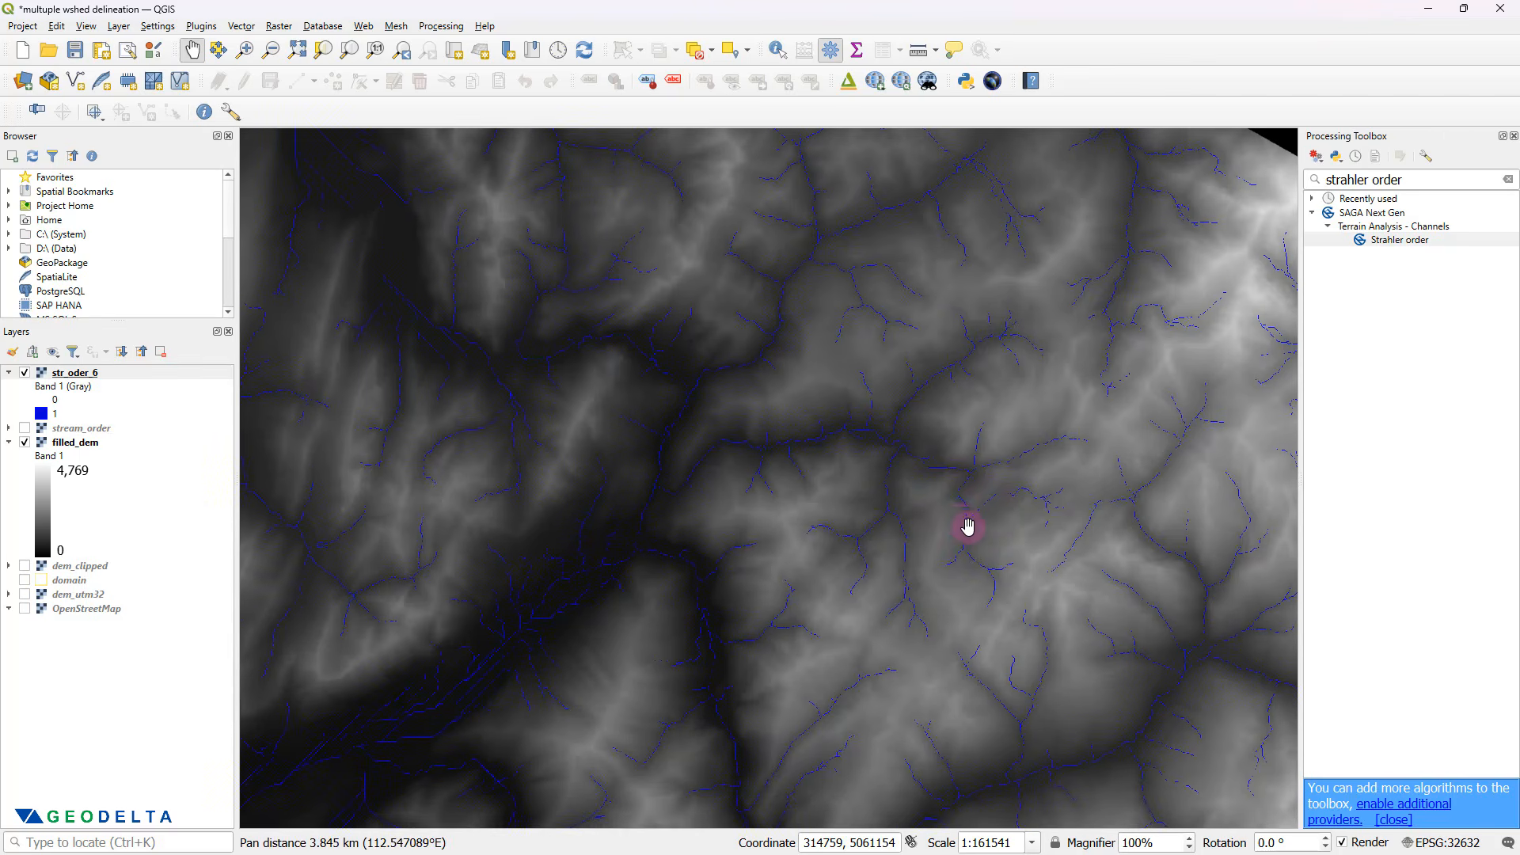
scroll(939, 514, up, 1)
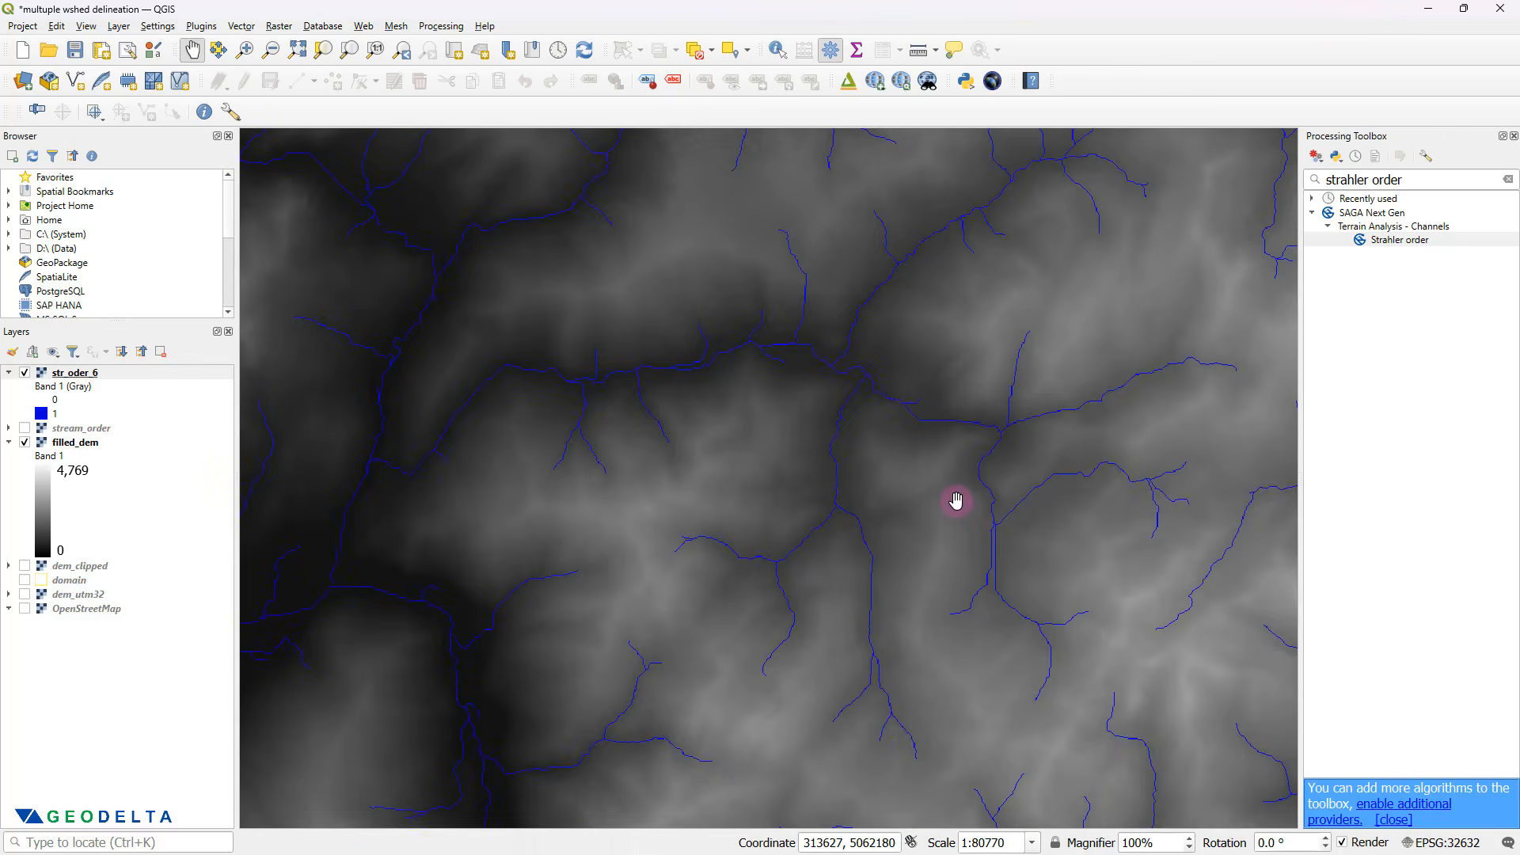
scroll(946, 494, down, 1)
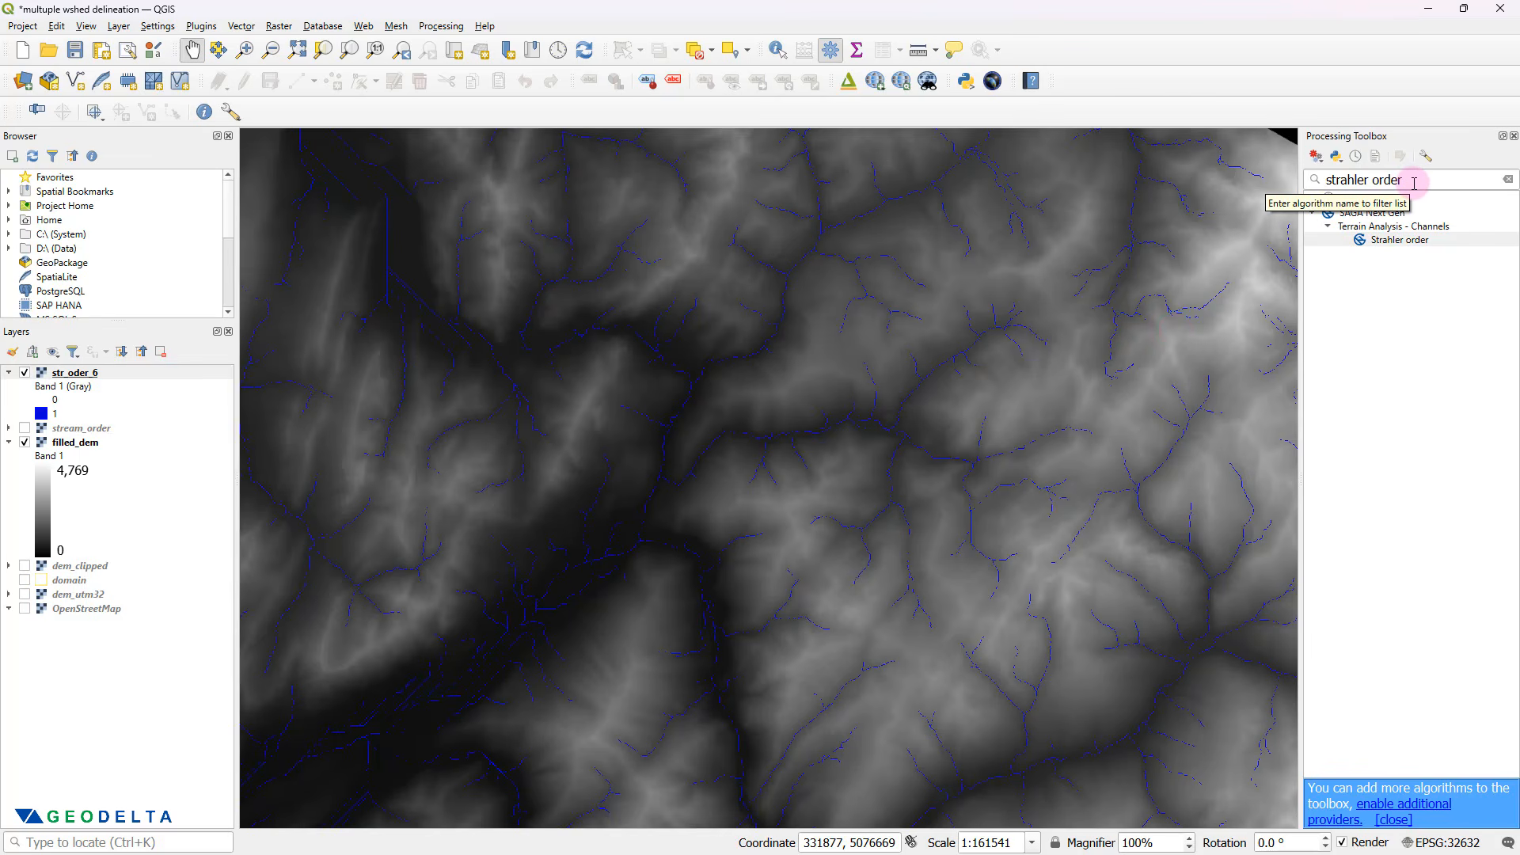
- Find the SAGA Channel network and drainage basins tool by searching for "channel network" and open it
click(1321, 184)
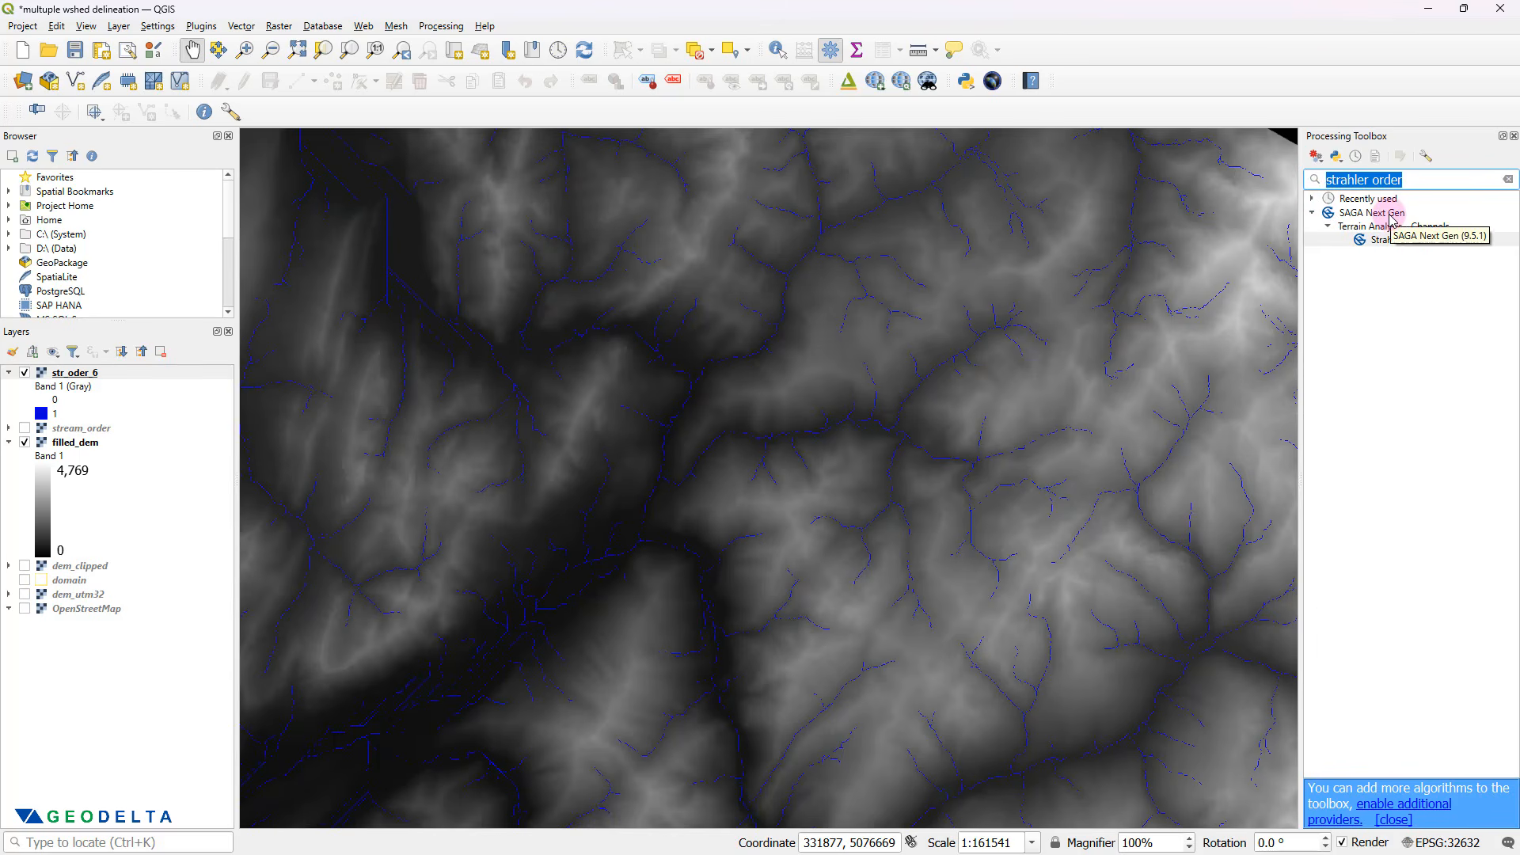
text(channel network)
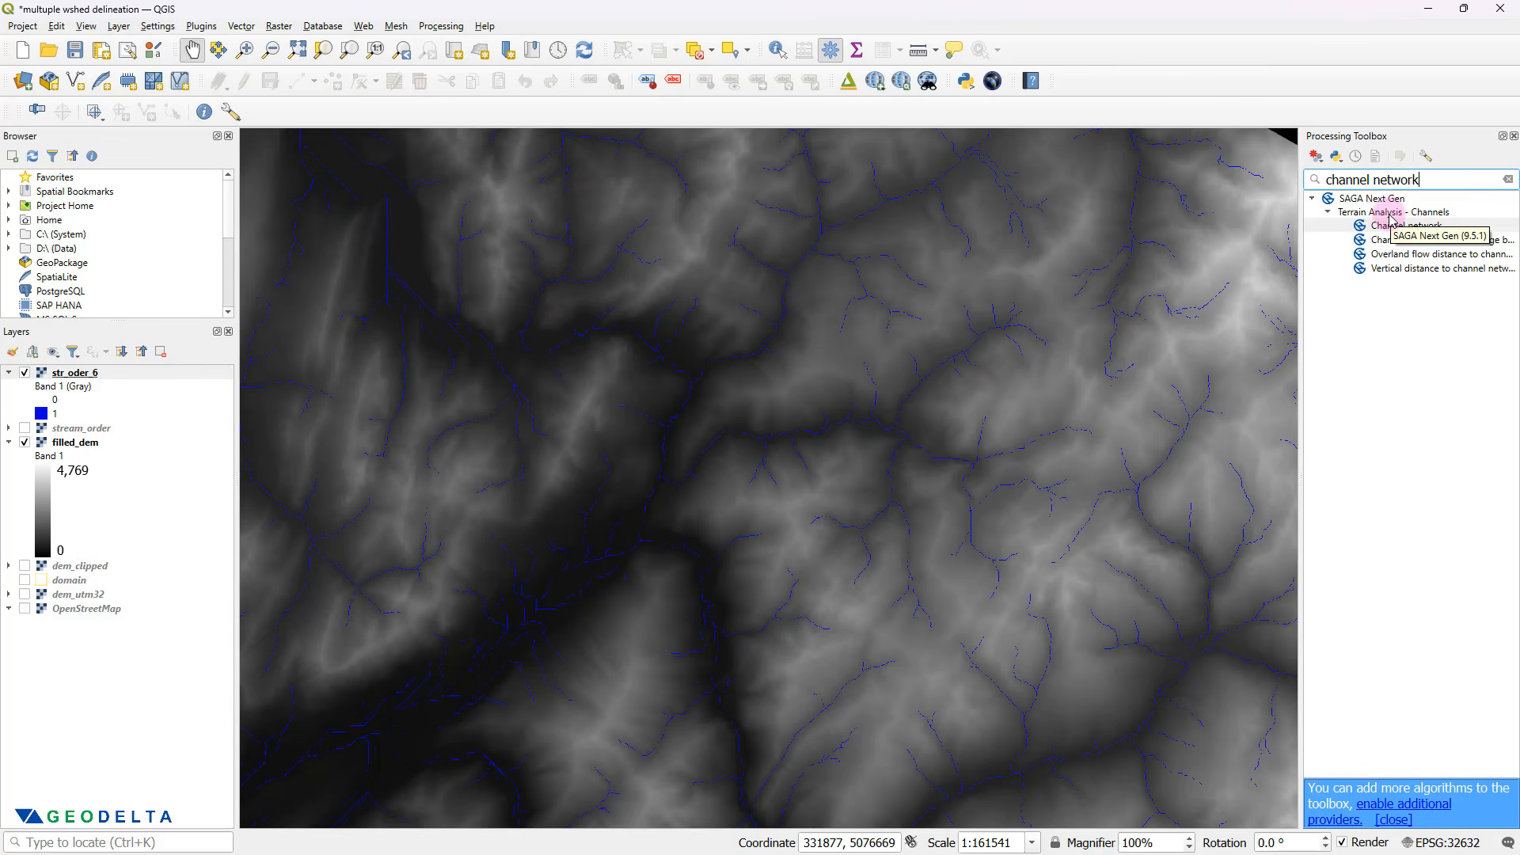
click(1394, 352)
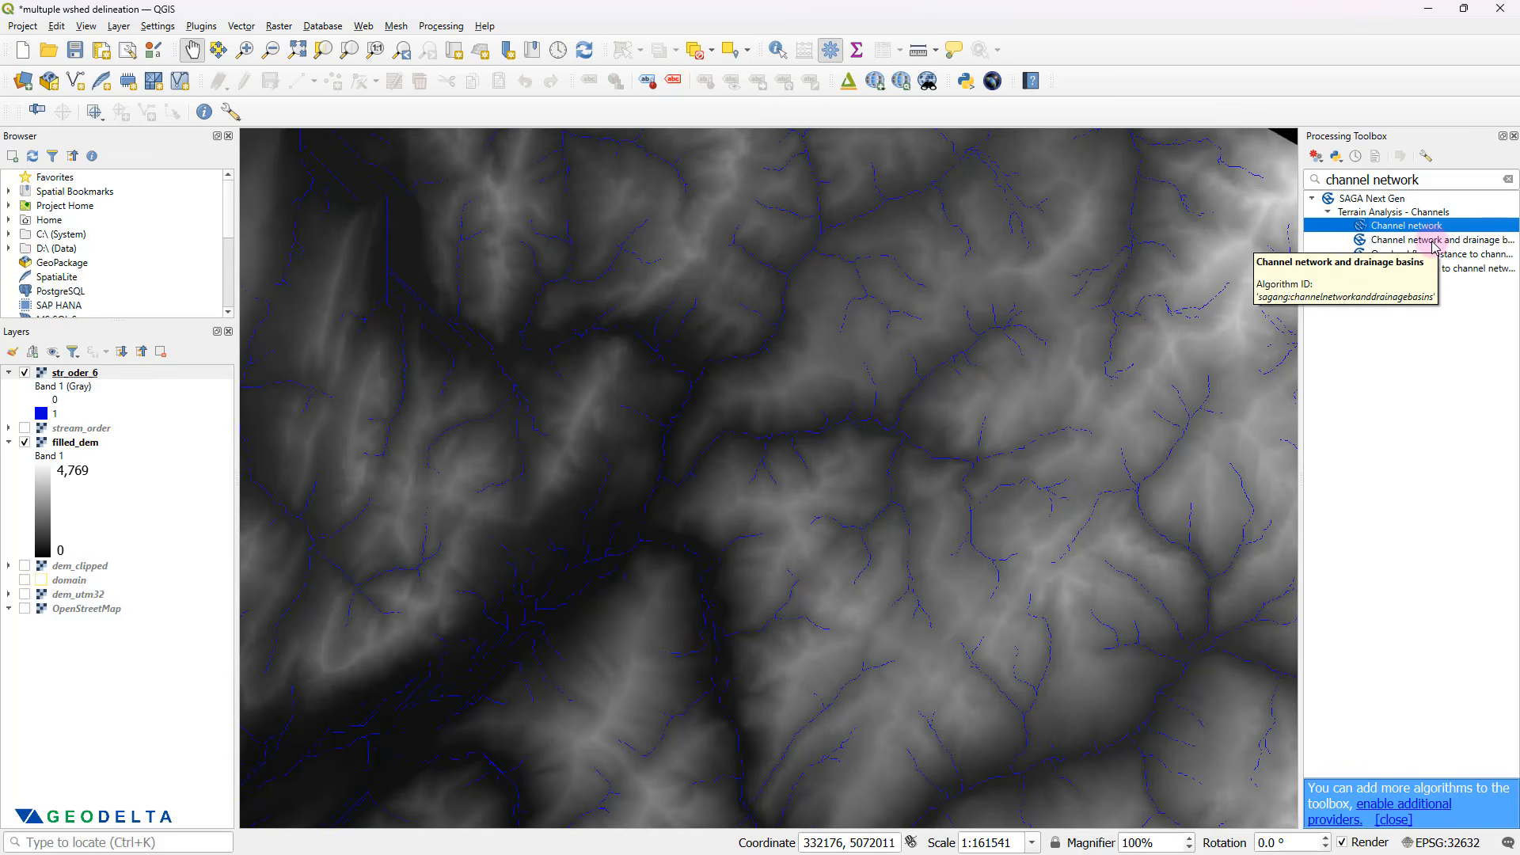
click(1438, 242)
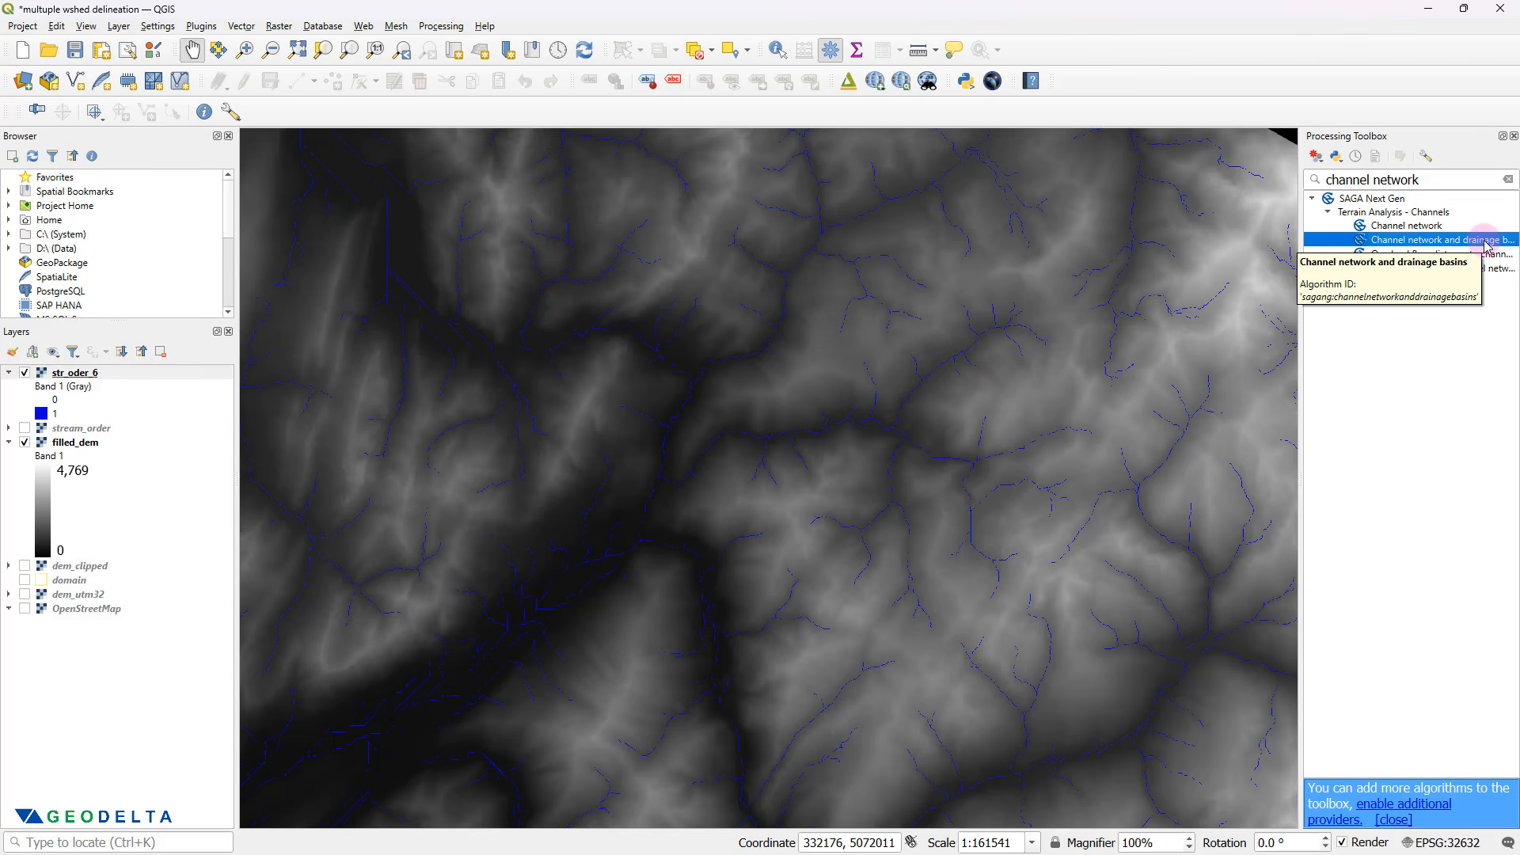
double_click(1438, 240)
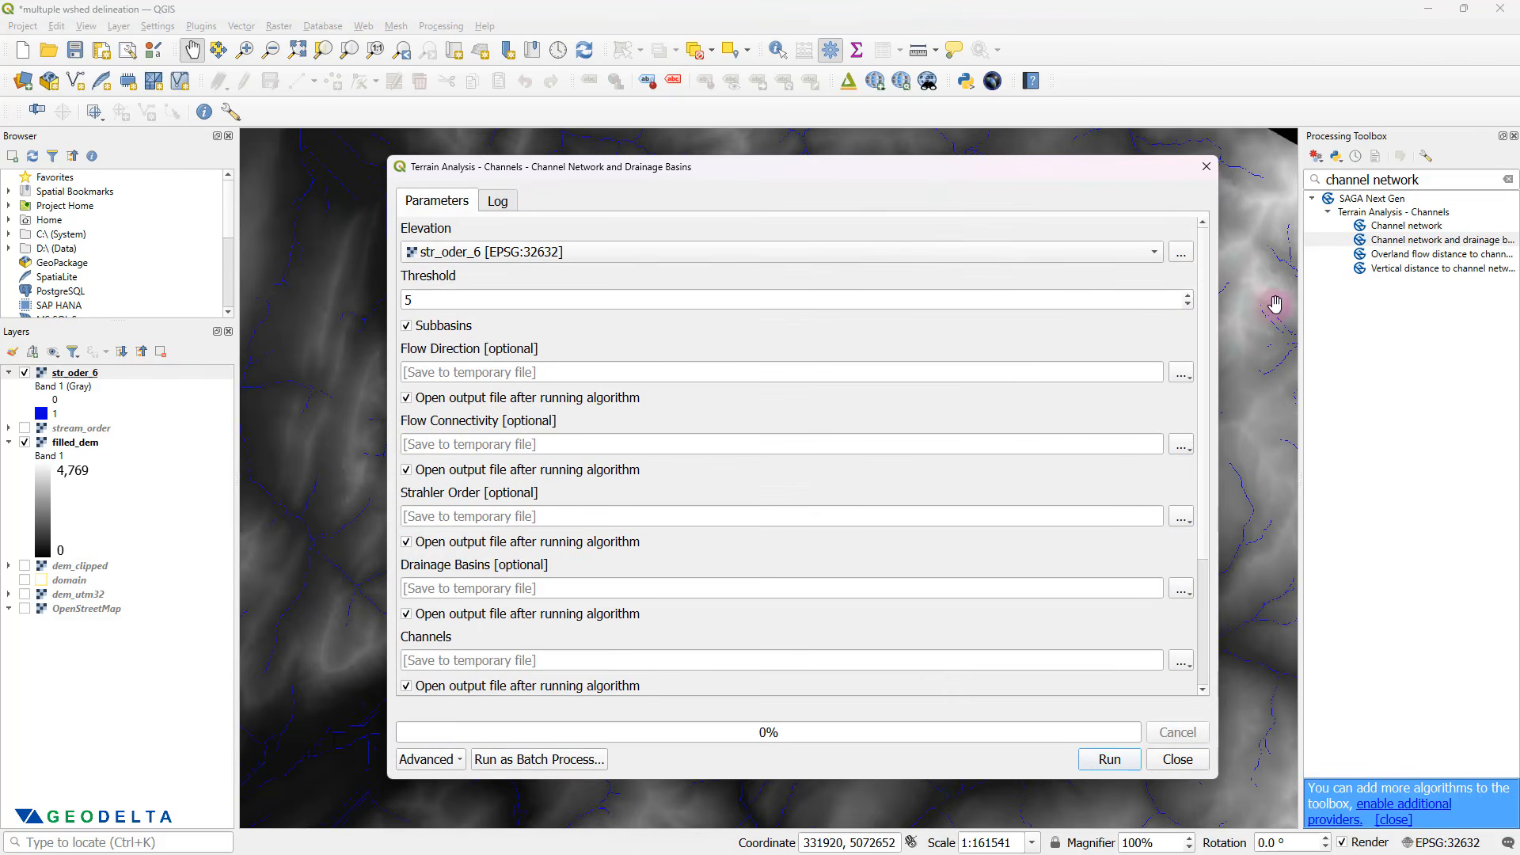
- Use filled_dem as the elevation input and set the channel threshold to 6
click(478, 251)
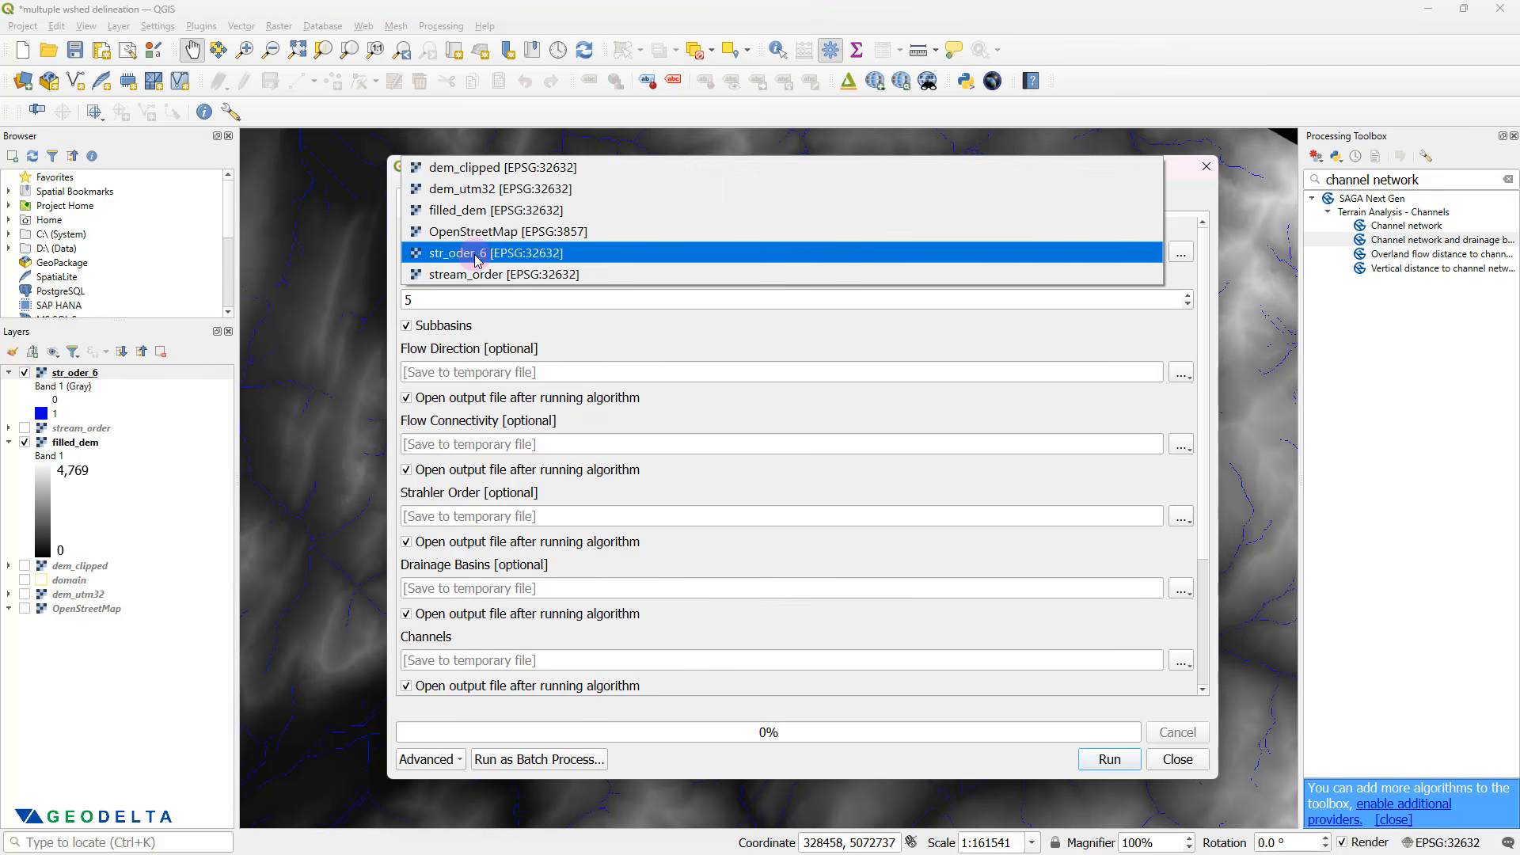
click(473, 212)
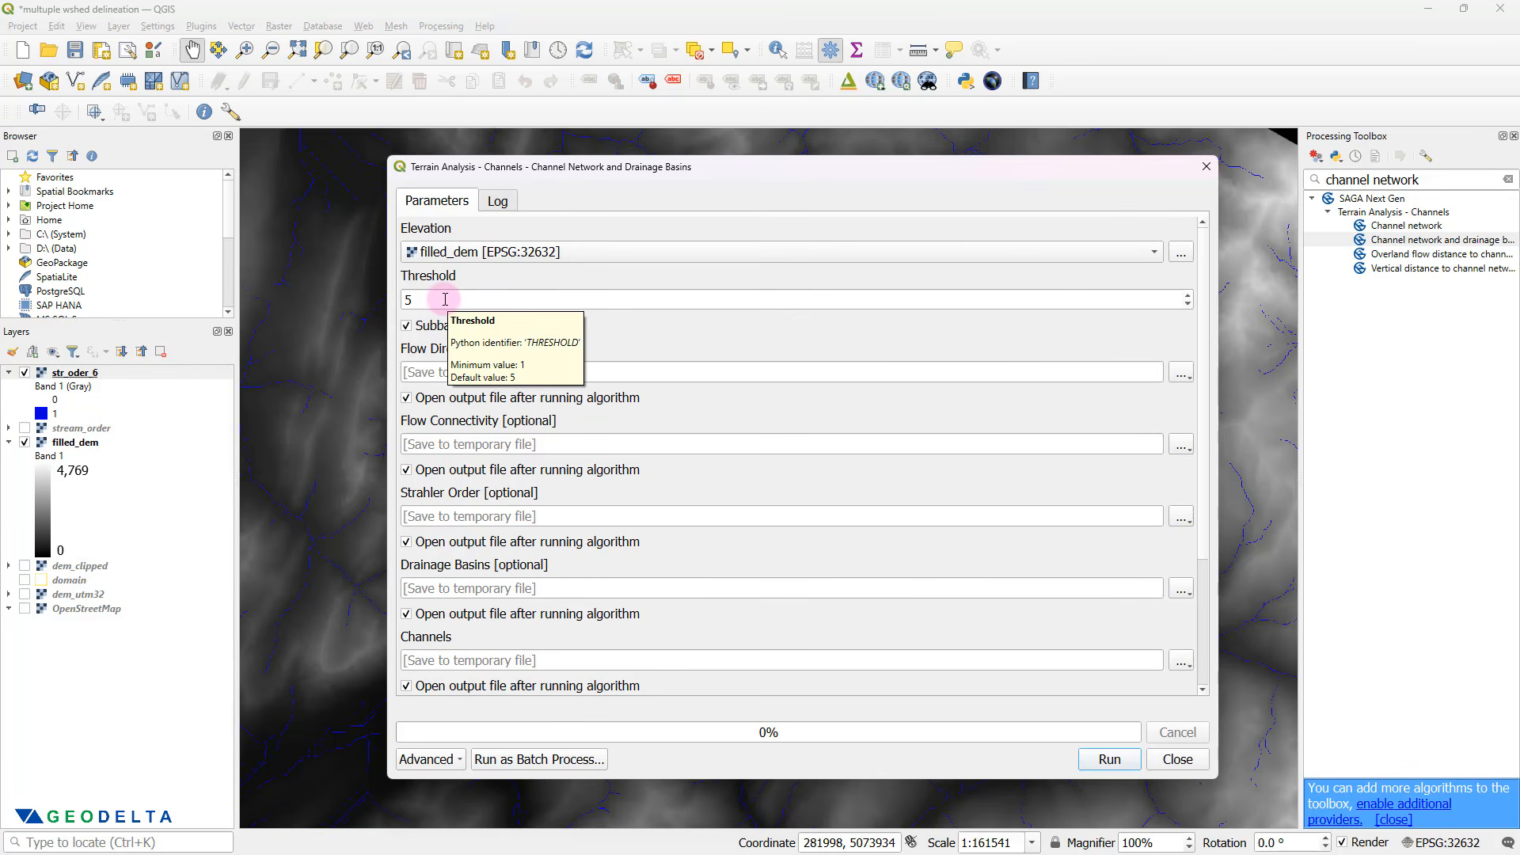
drag(447, 301, 383, 296)
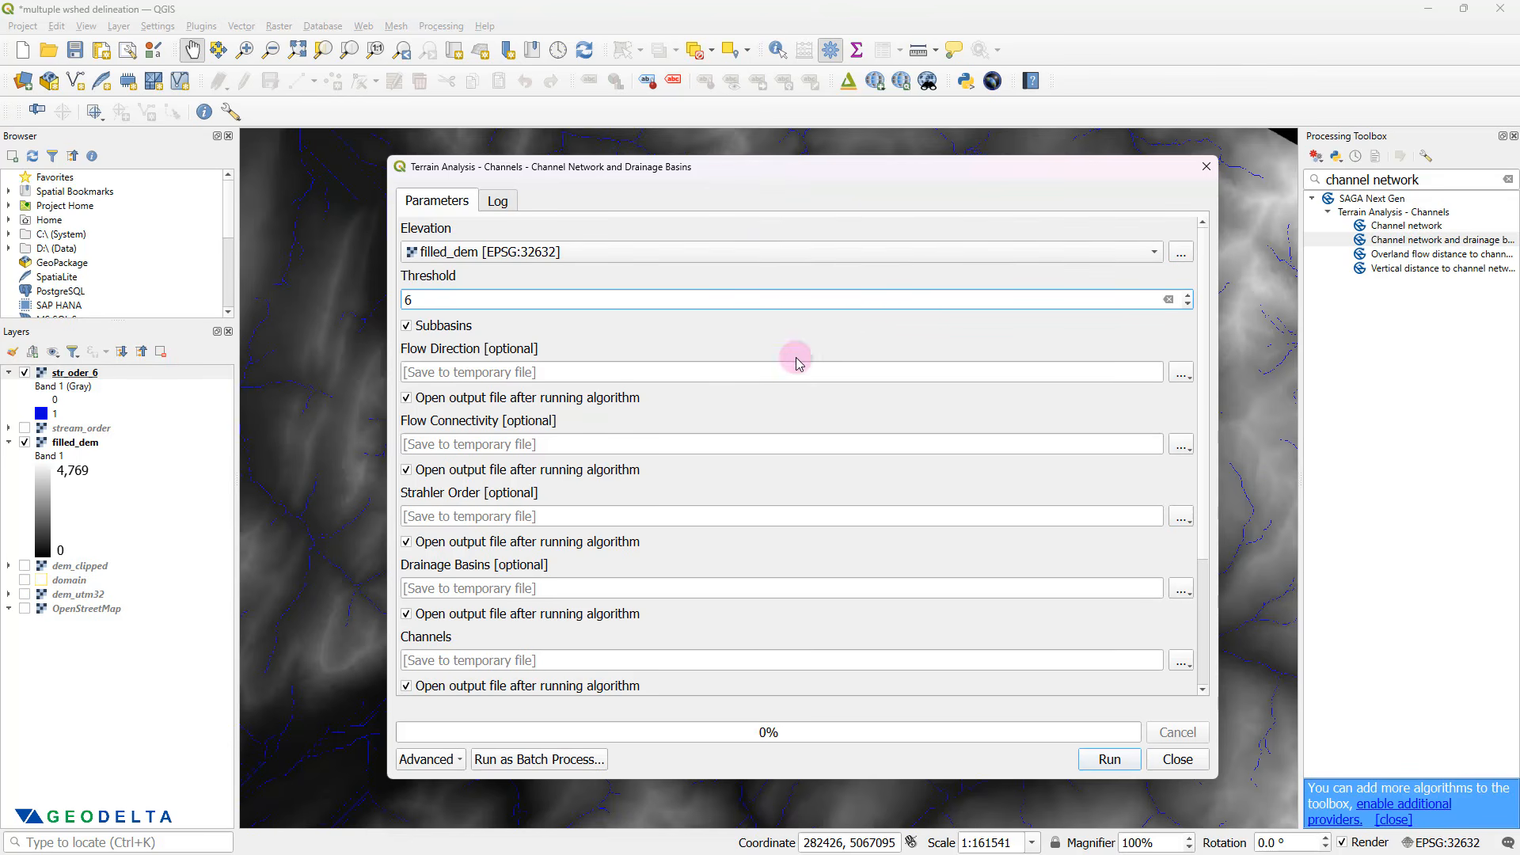
scroll(800, 558, down, 2)
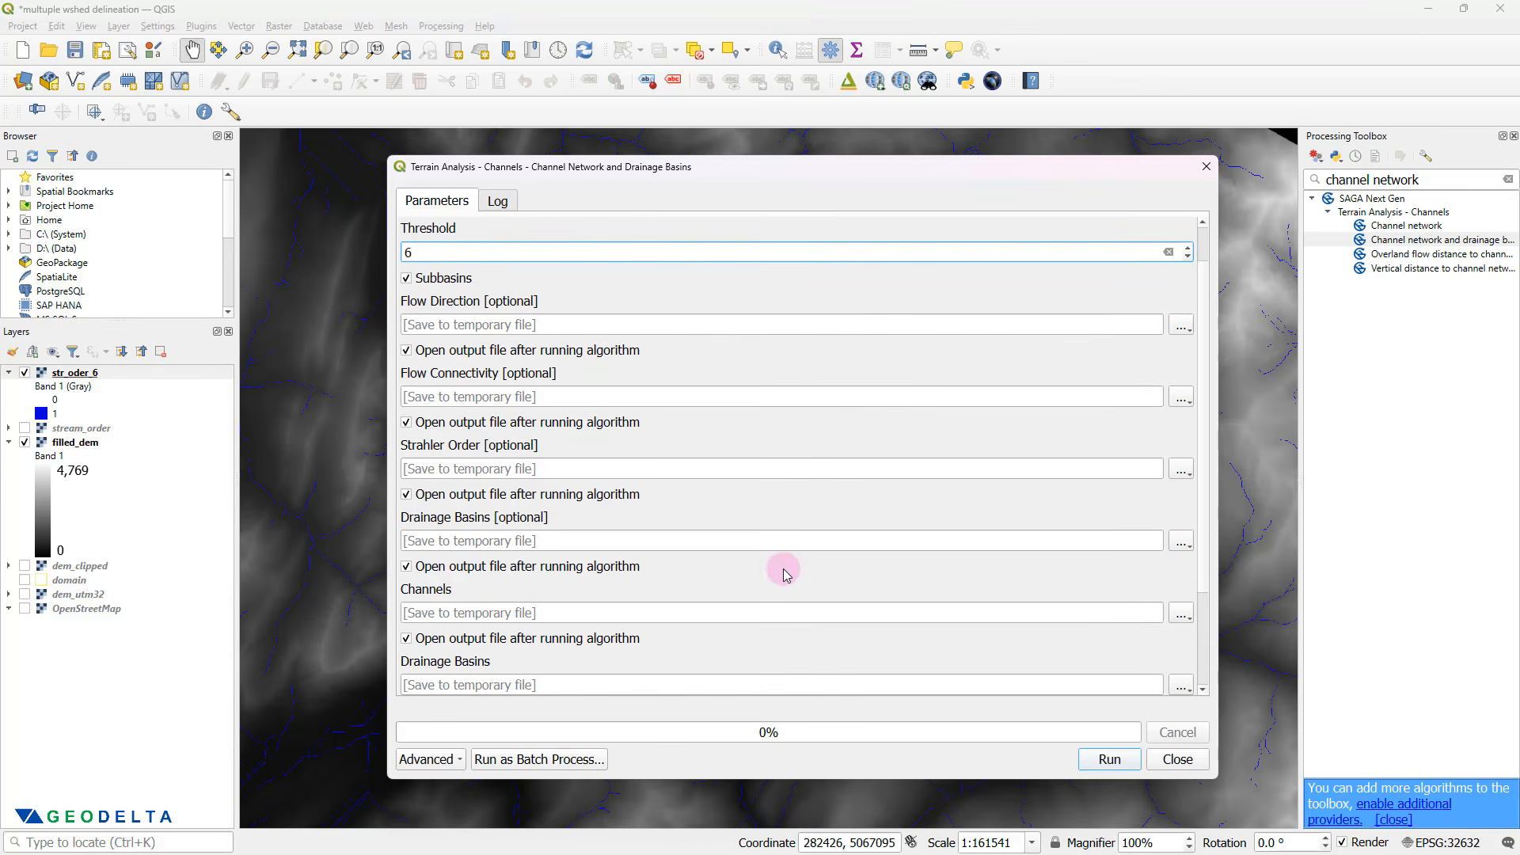
scroll(535, 588, up, 2)
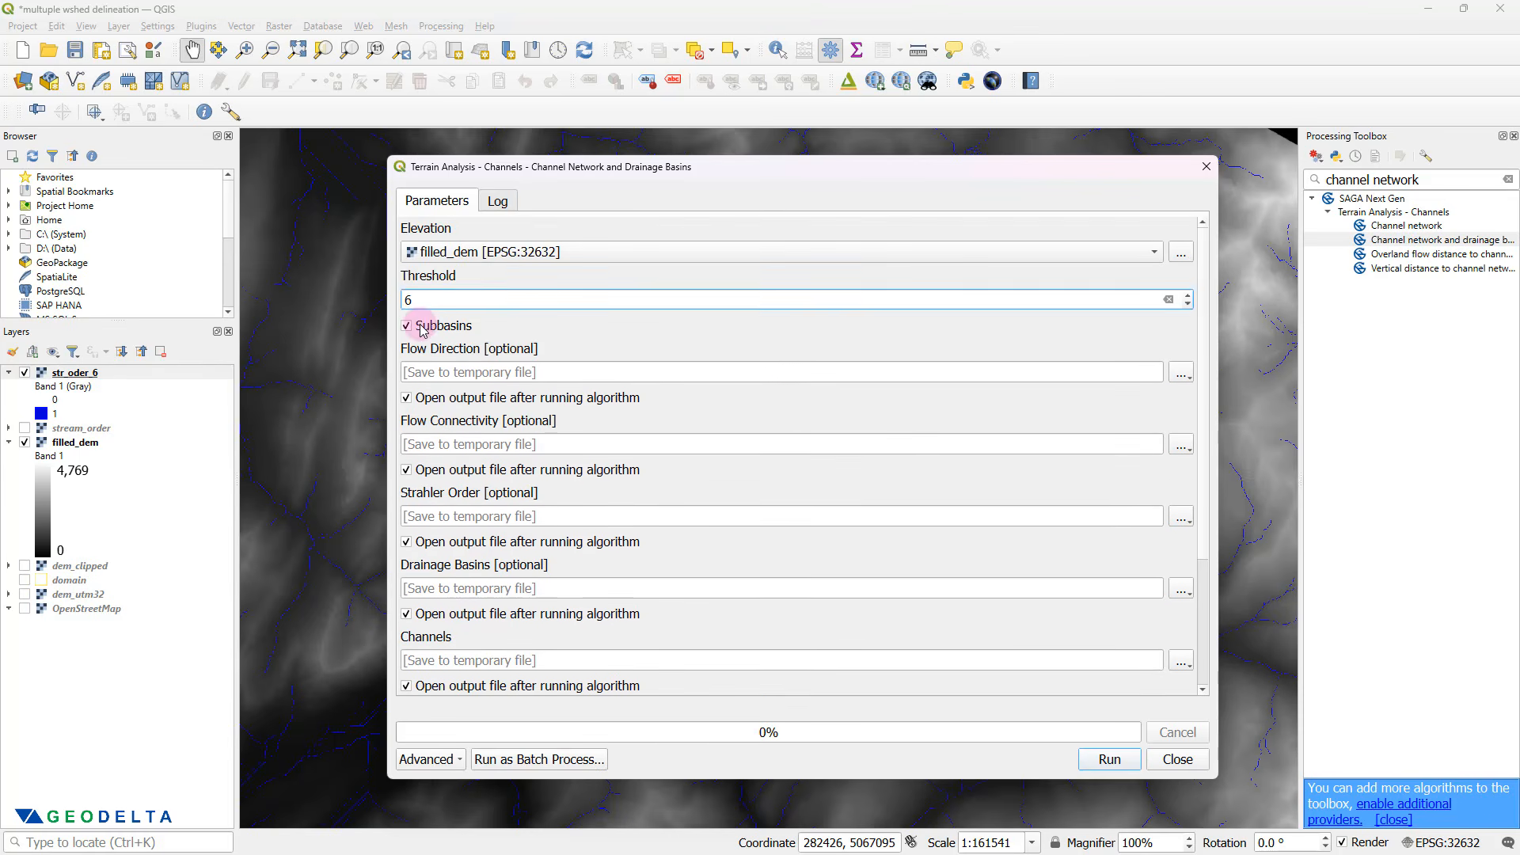
- Disable Subbasins and turn off opening the output file after the run for every output, from Flow Direction through Junctions
click(406, 325)
click(407, 398)
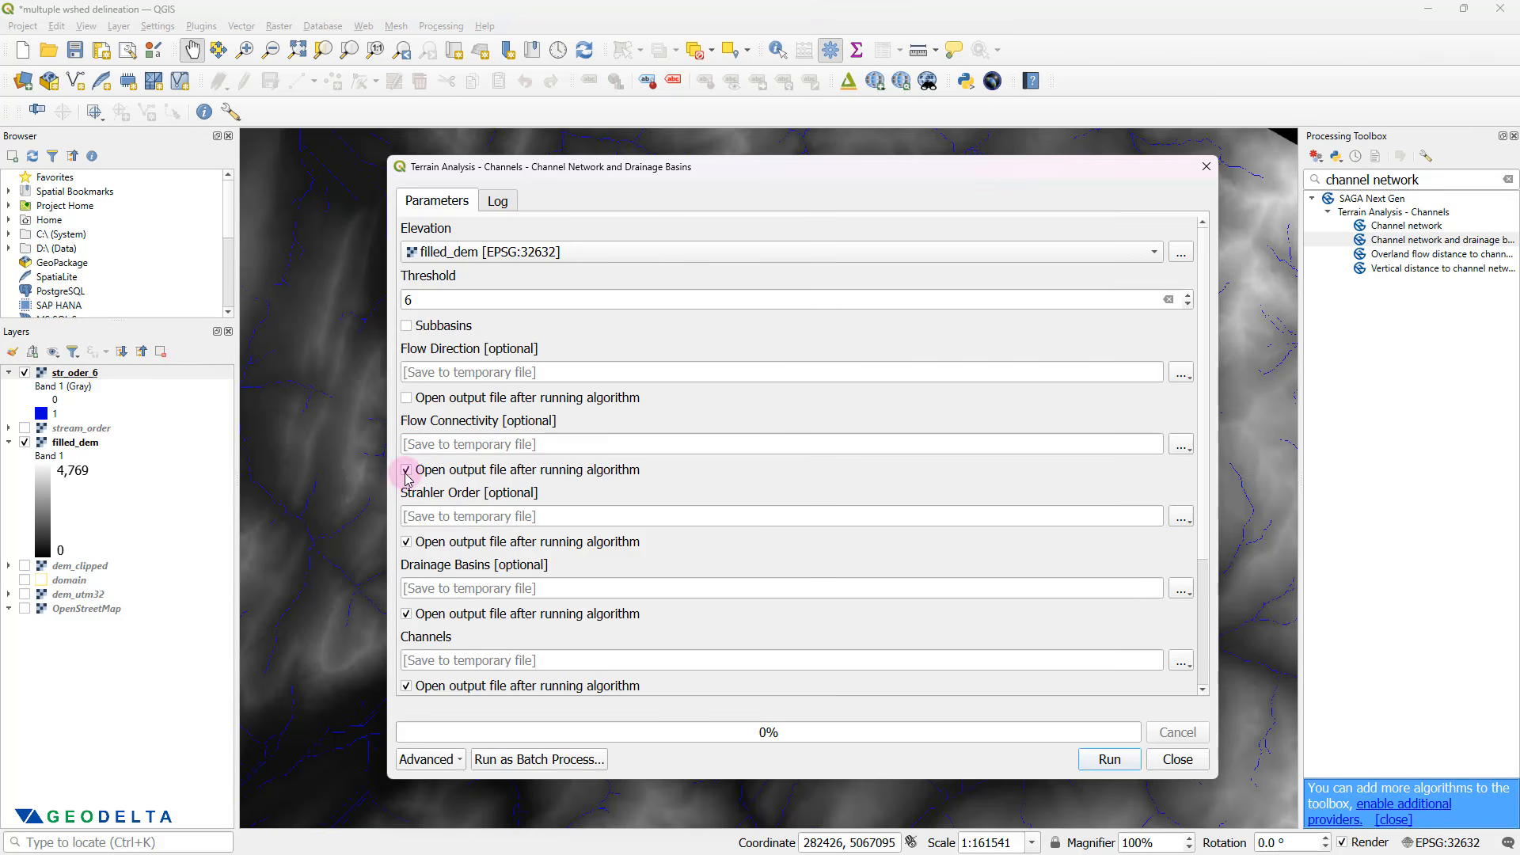
click(406, 470)
scroll(422, 550, down, 2)
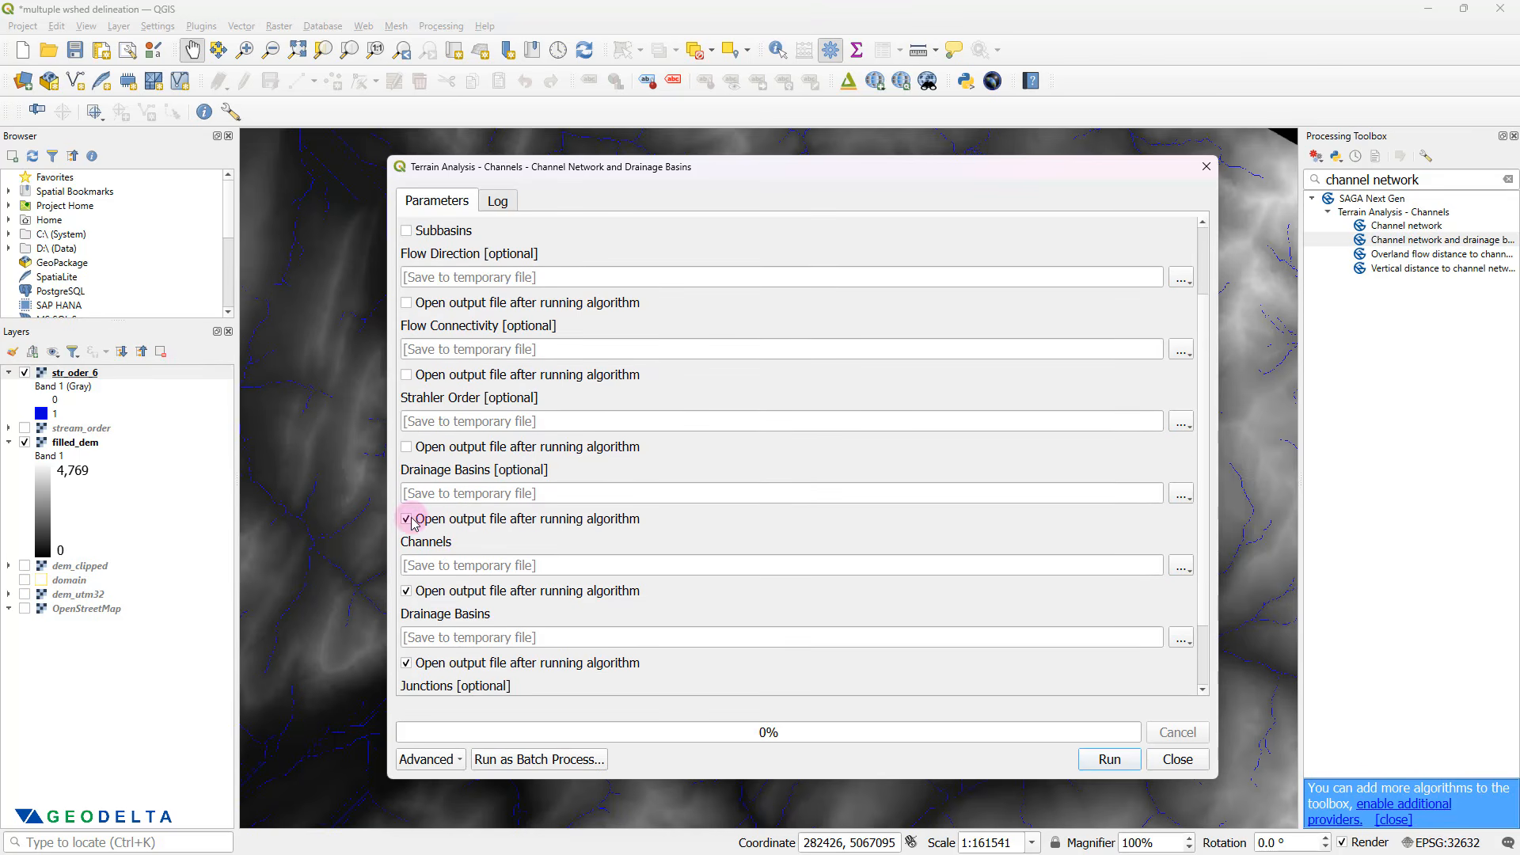
click(409, 523)
scroll(424, 595, down, 2)
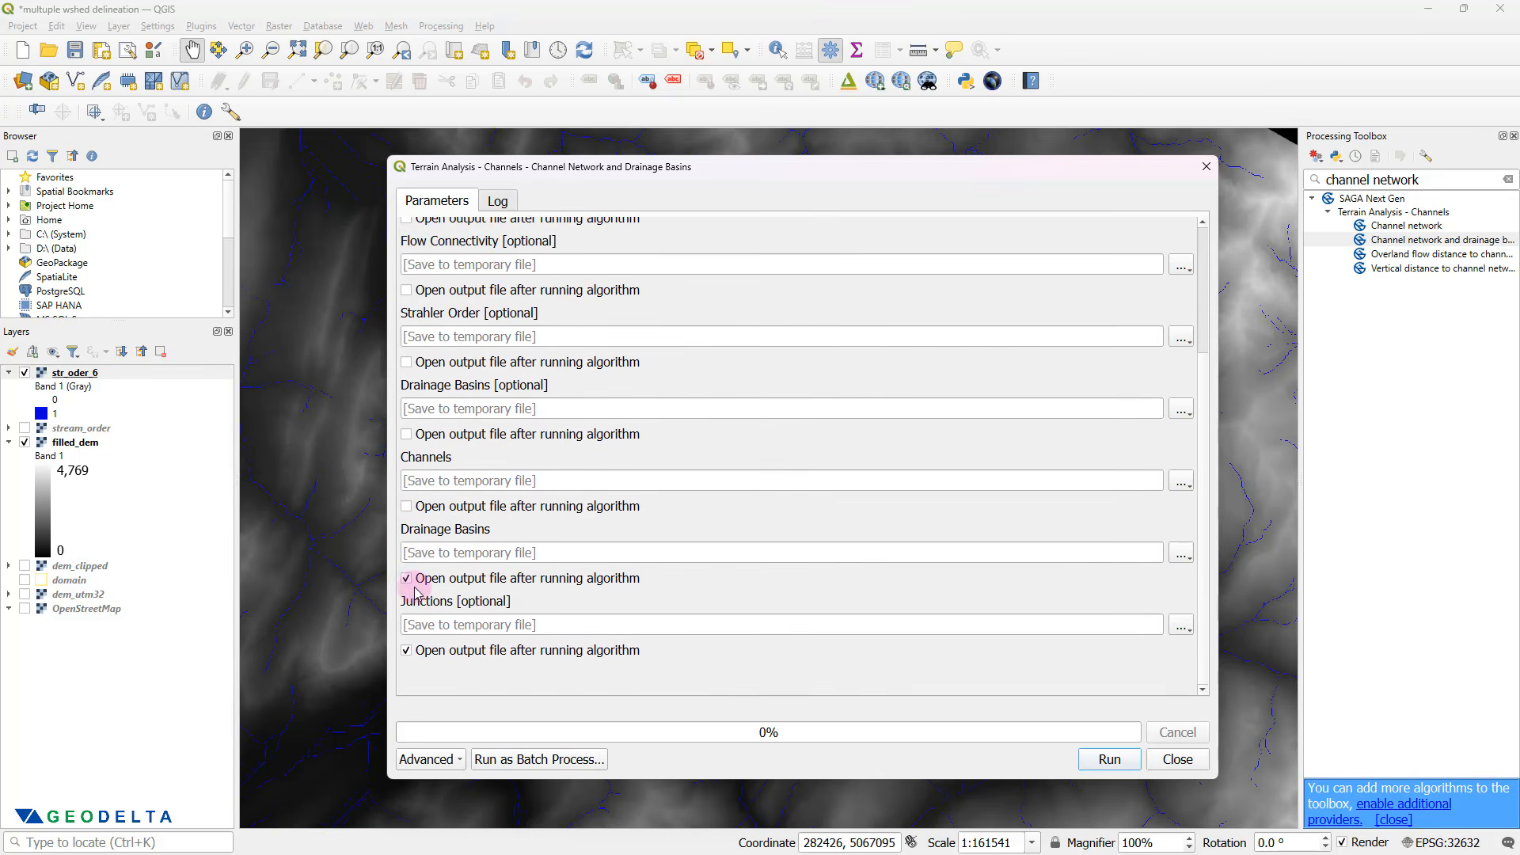
click(408, 579)
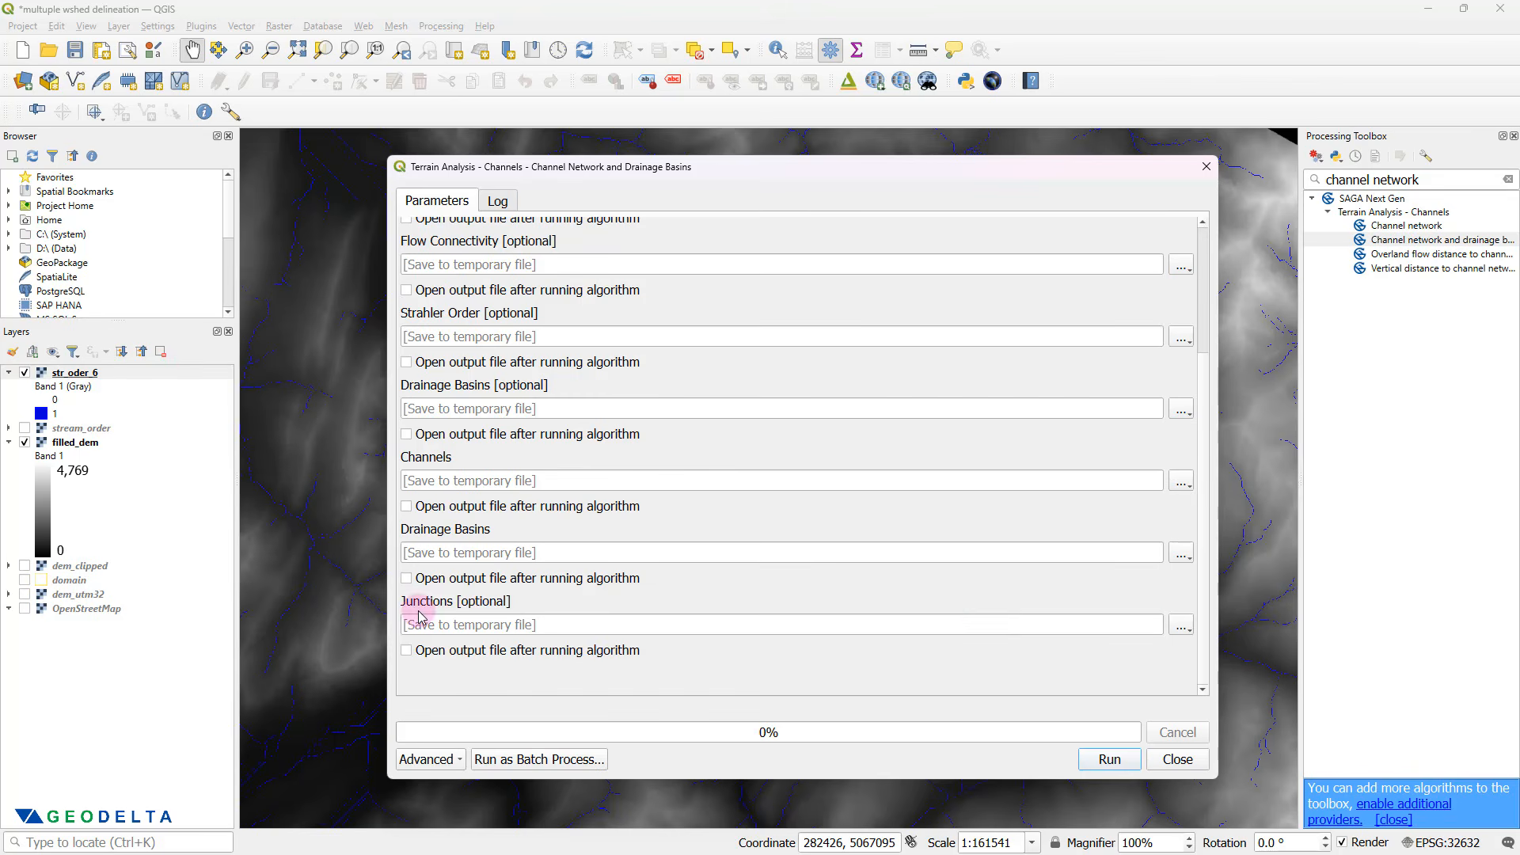
- Save the Channels output as the shapefile channel_network in the tutorial project folder and run the algorithm
click(442, 627)
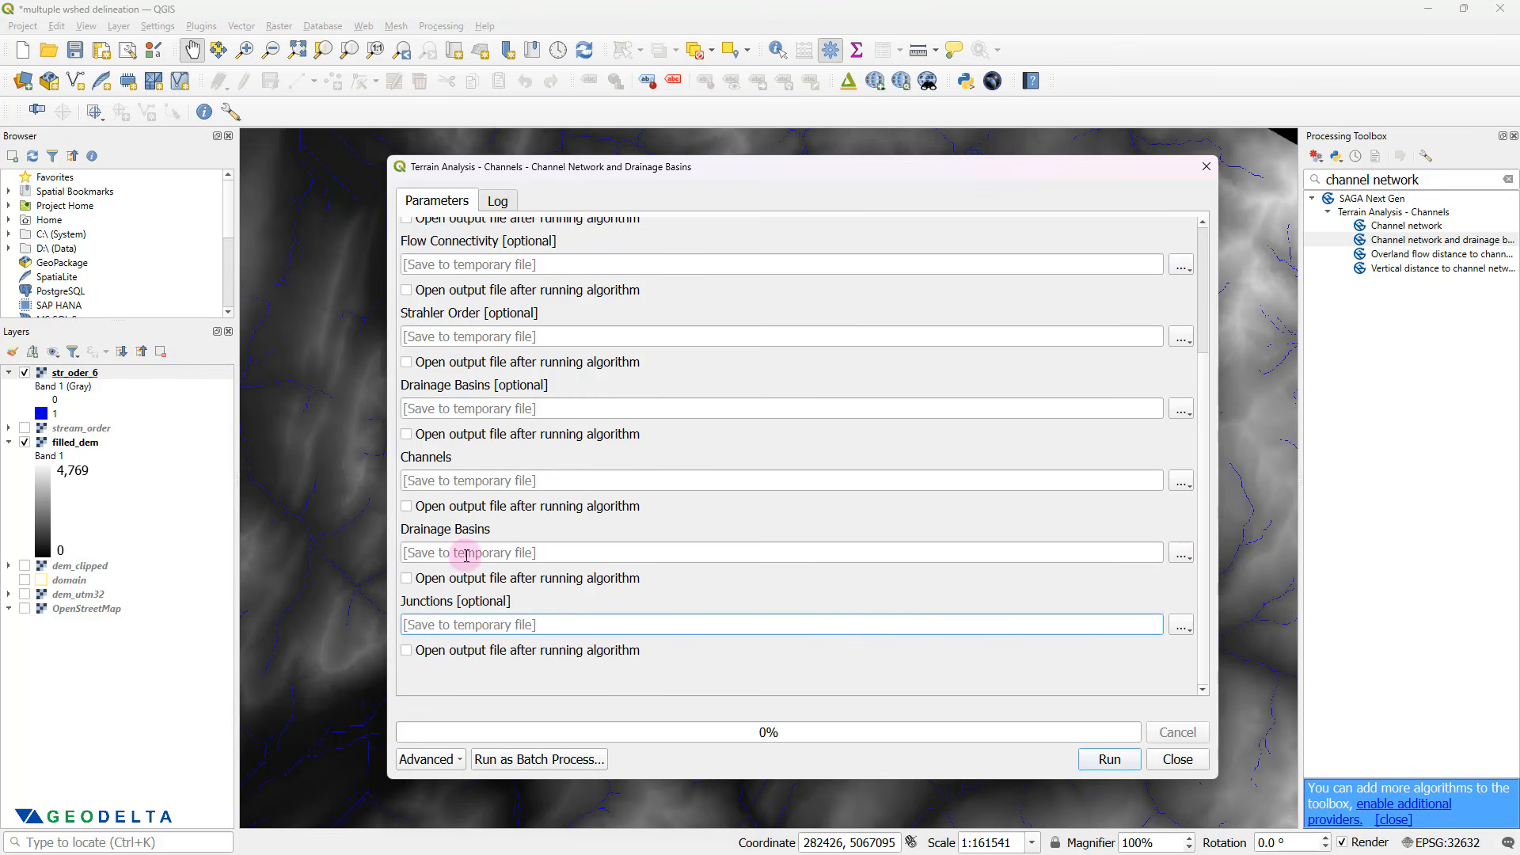
click(449, 480)
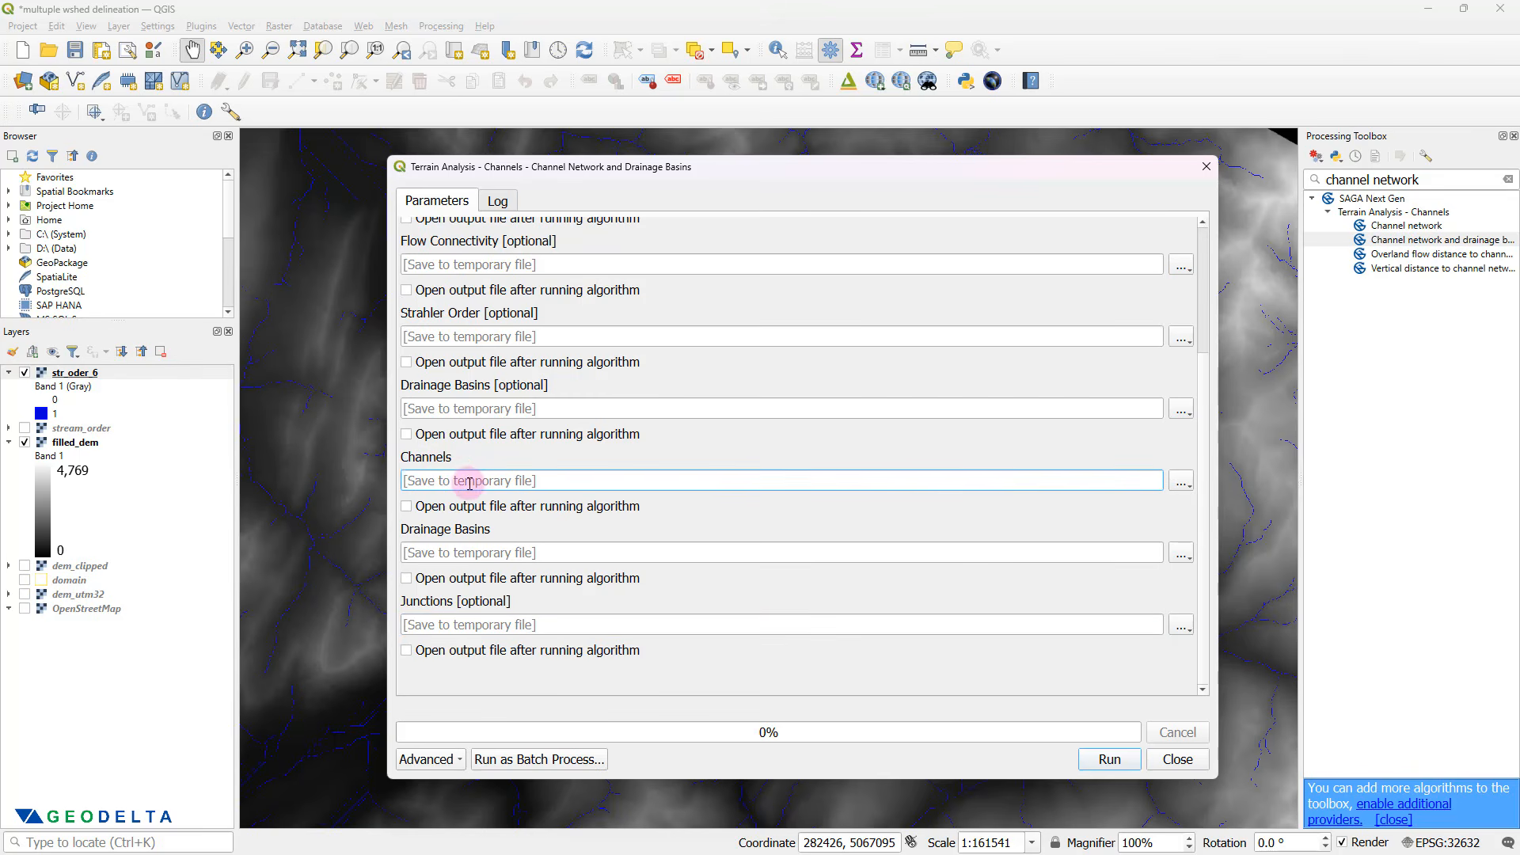
click(1180, 480)
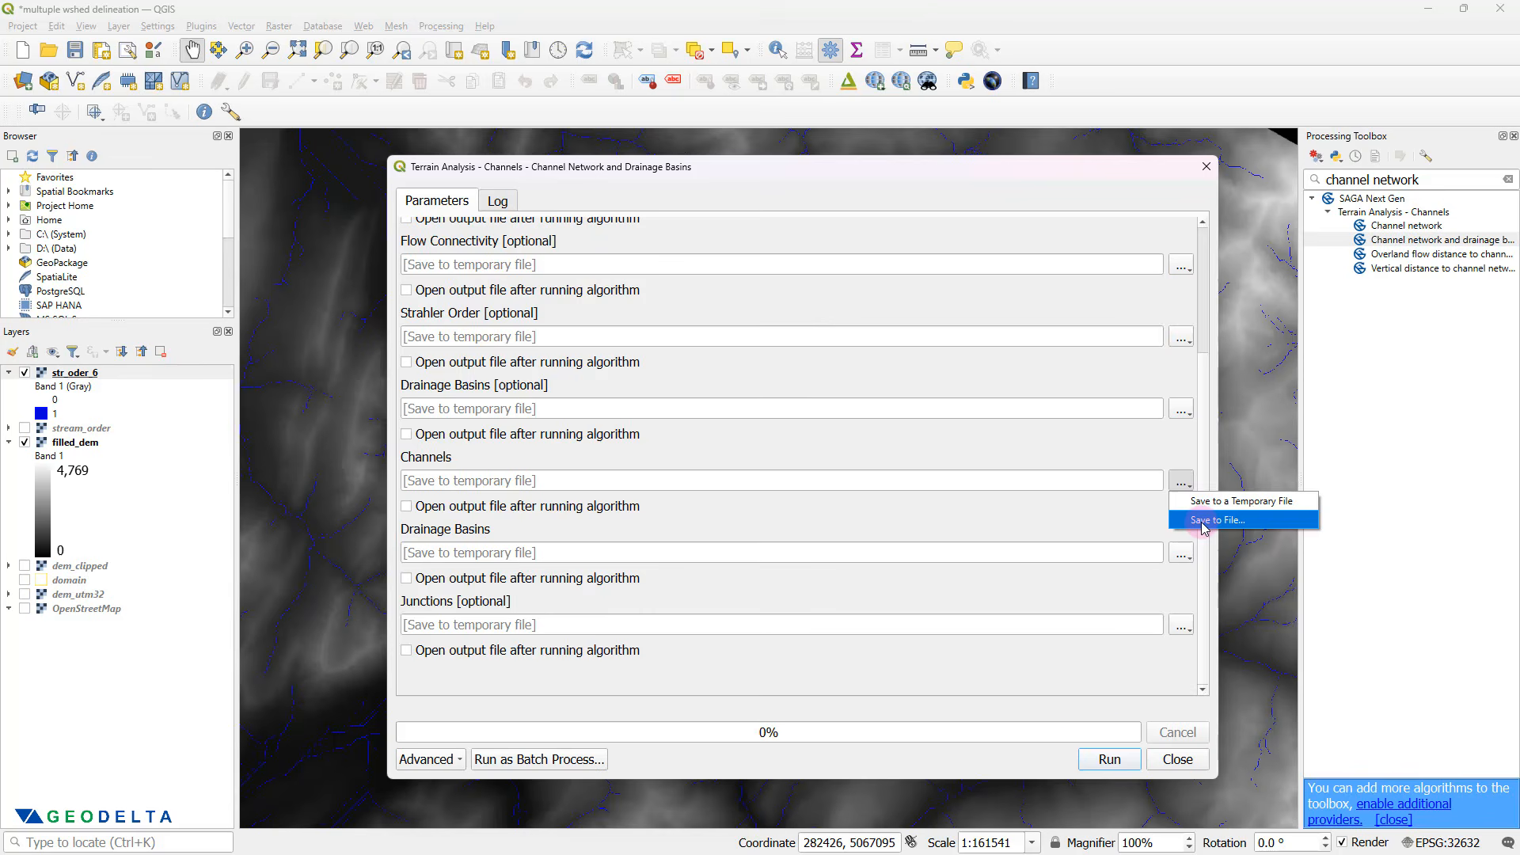
click(1203, 521)
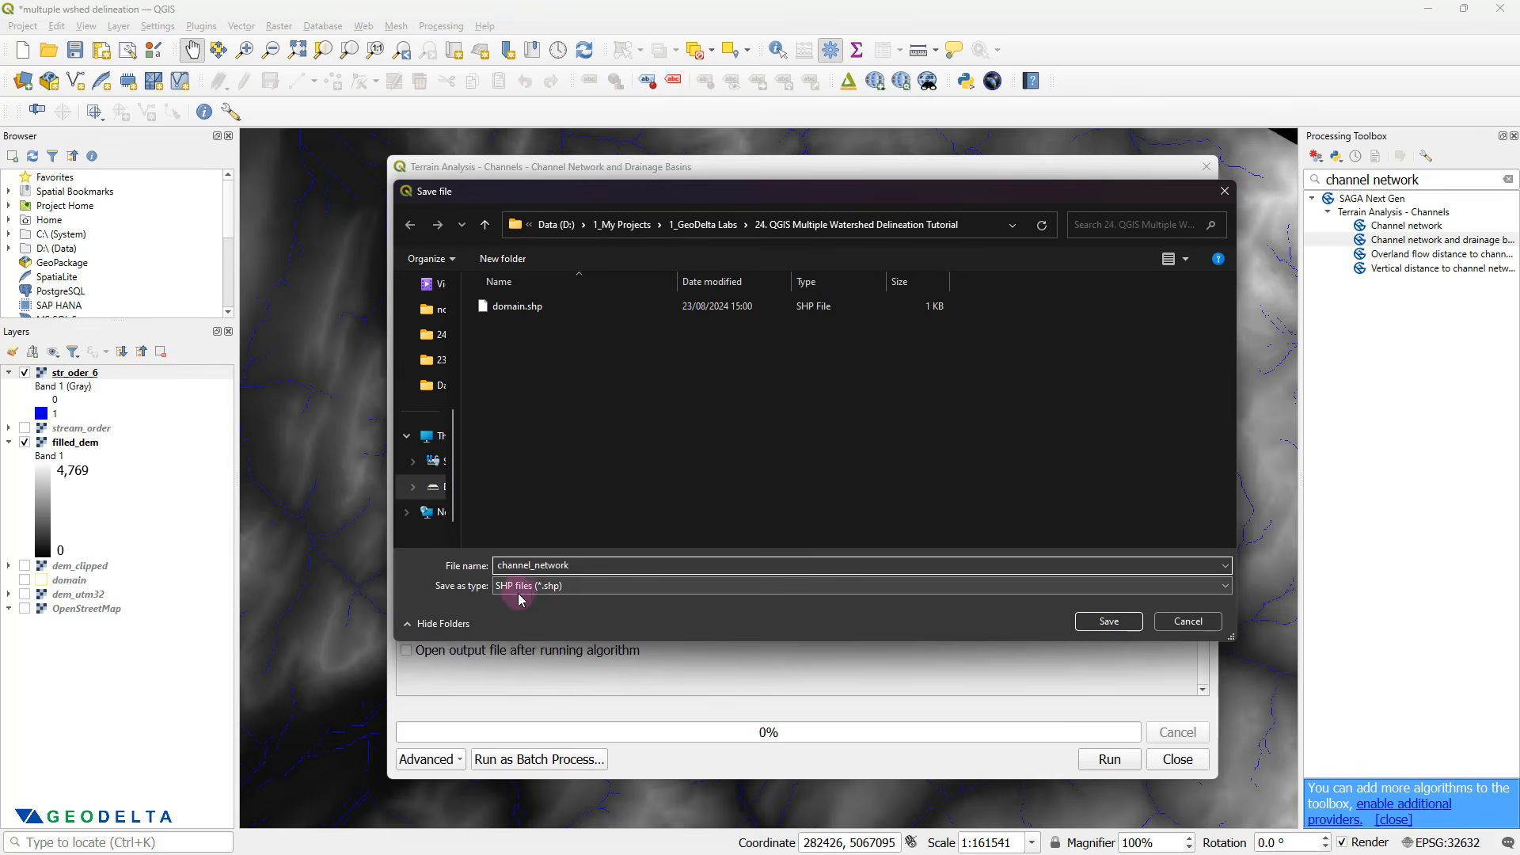
click(1109, 622)
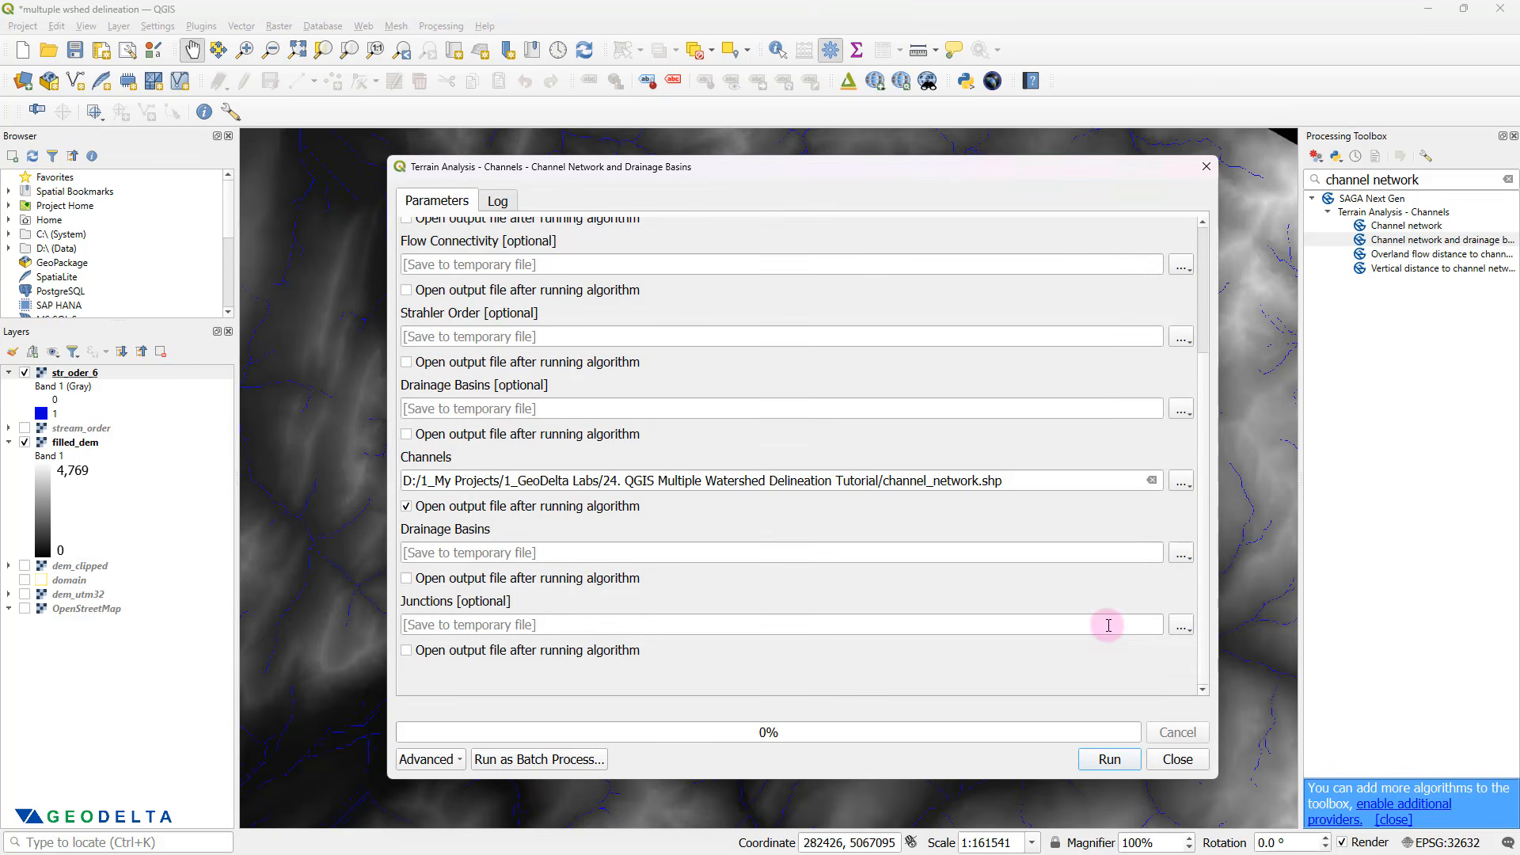
click(1117, 760)
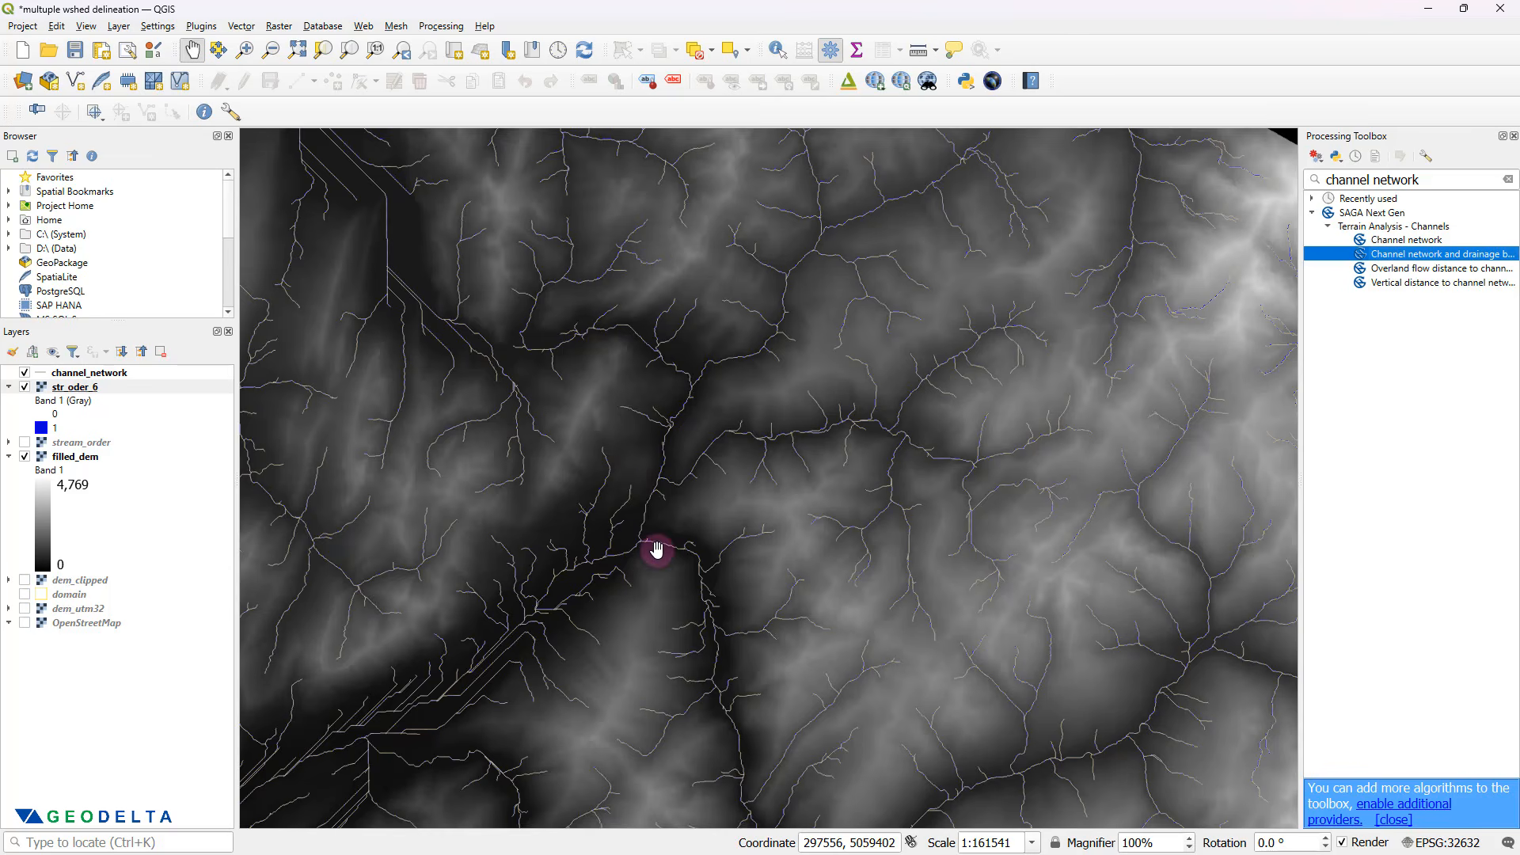
- Open the attribute table of channel_network and review its records from first to last
click(81, 374)
right_click(83, 376)
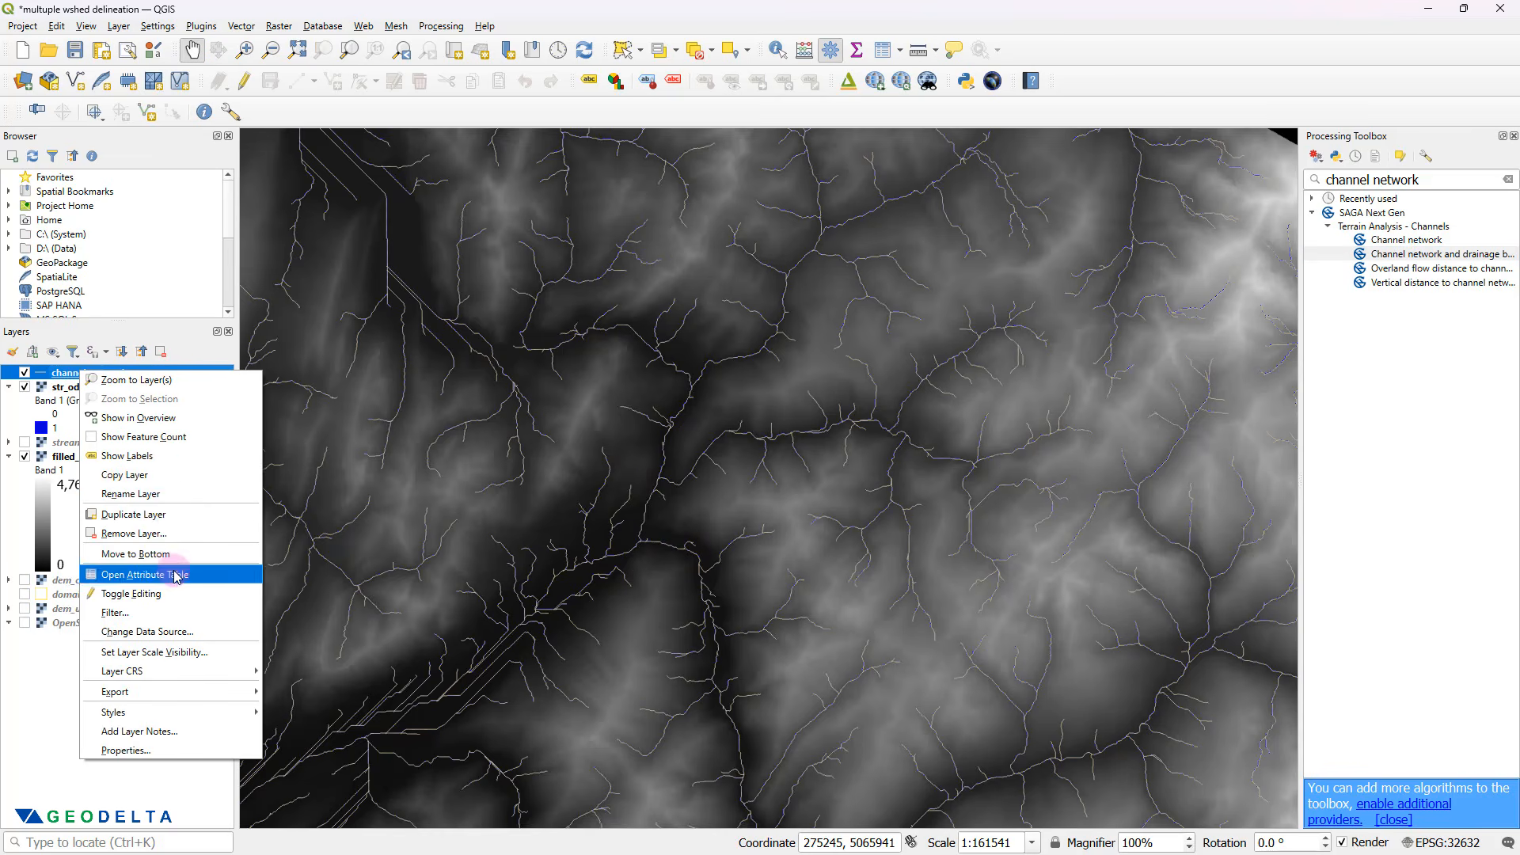
click(198, 575)
drag(384, 319, 778, 286)
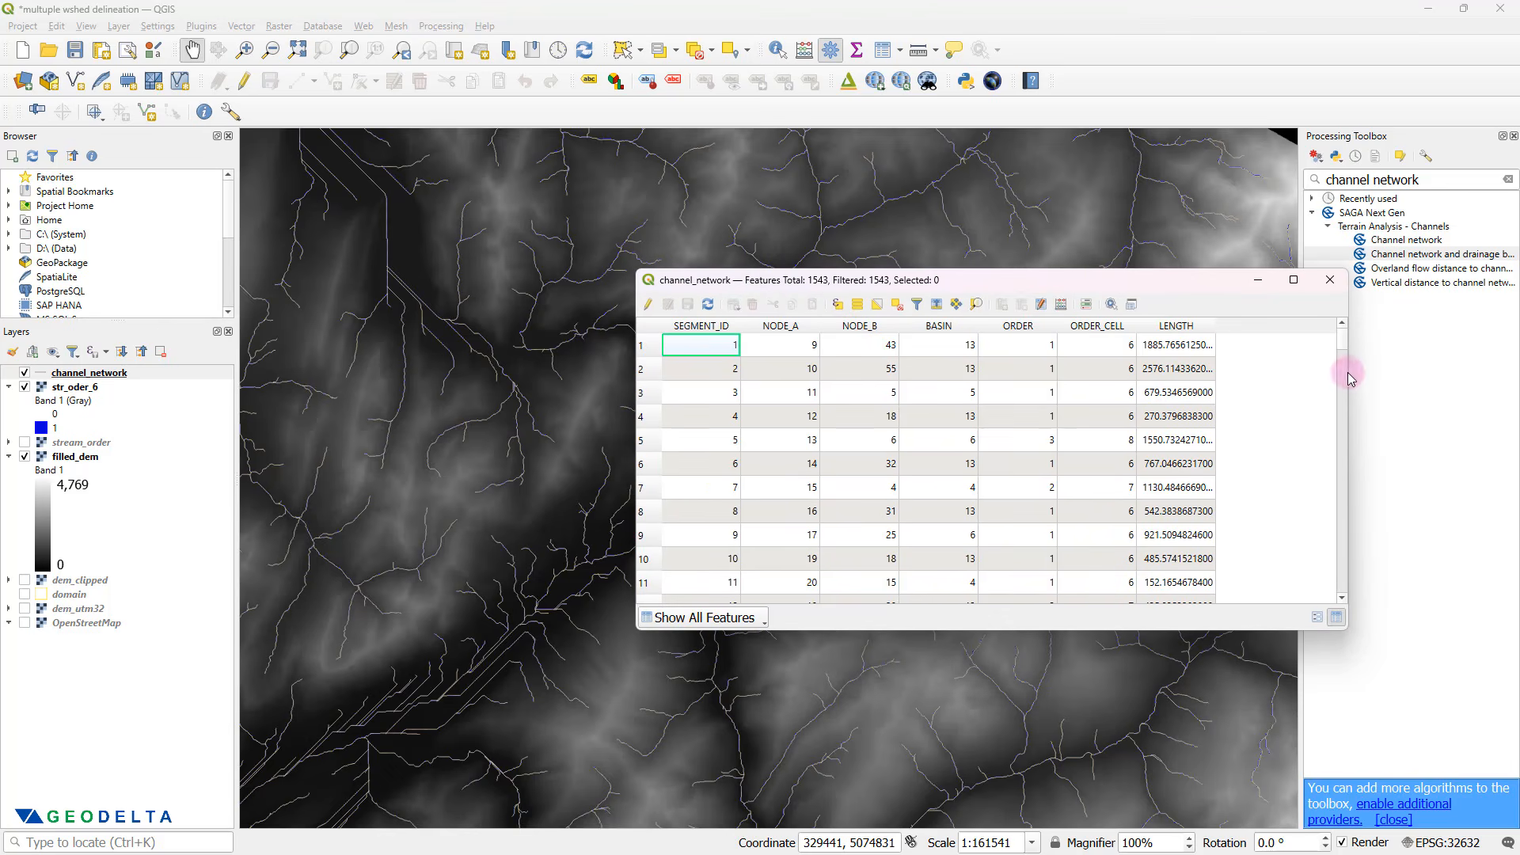
drag(1342, 340, 1338, 606)
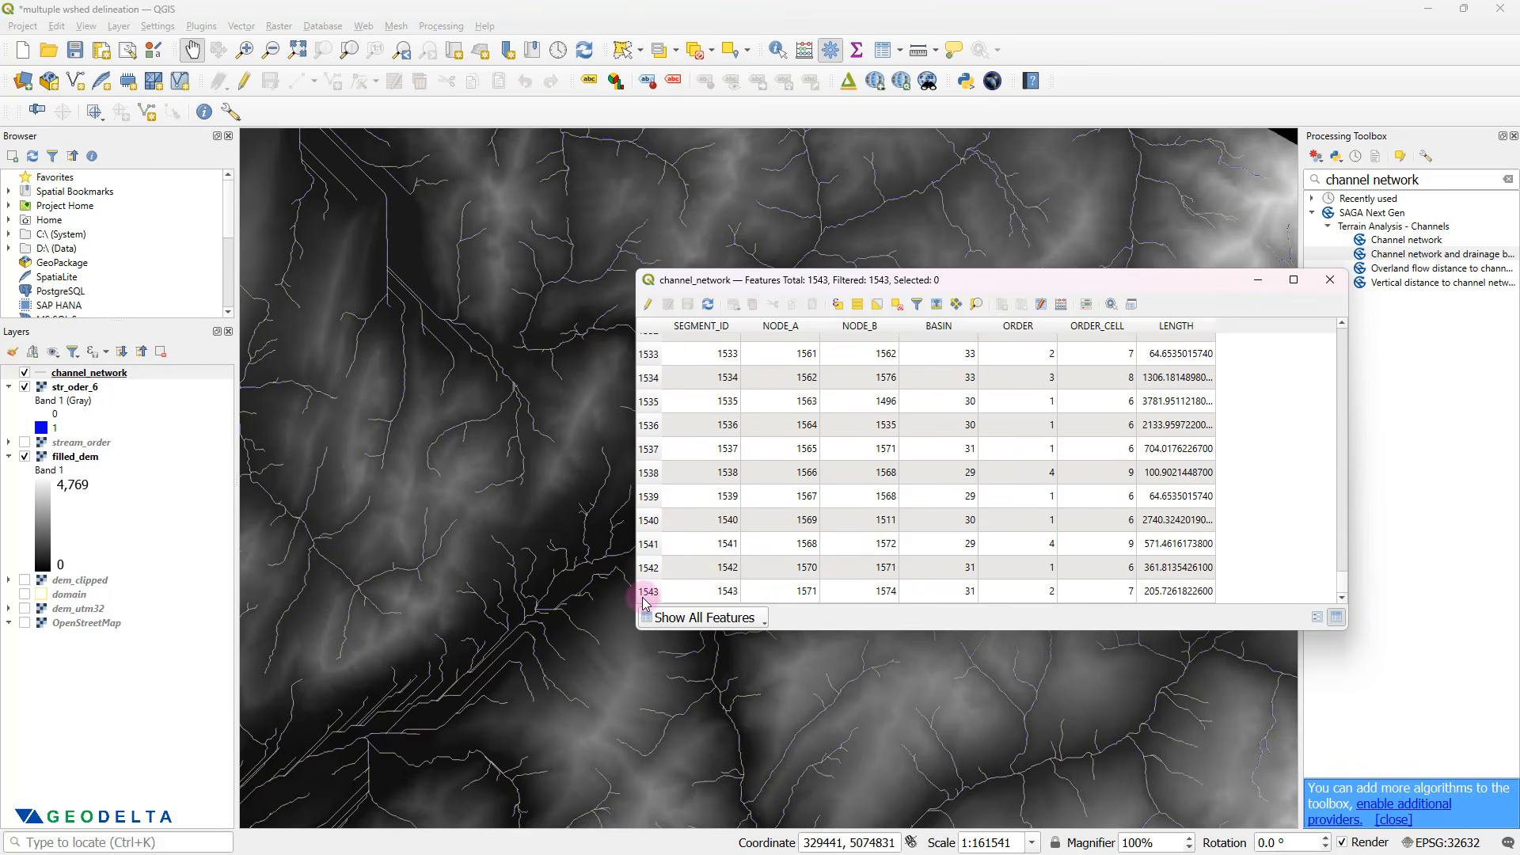
key(ctrl+Home)
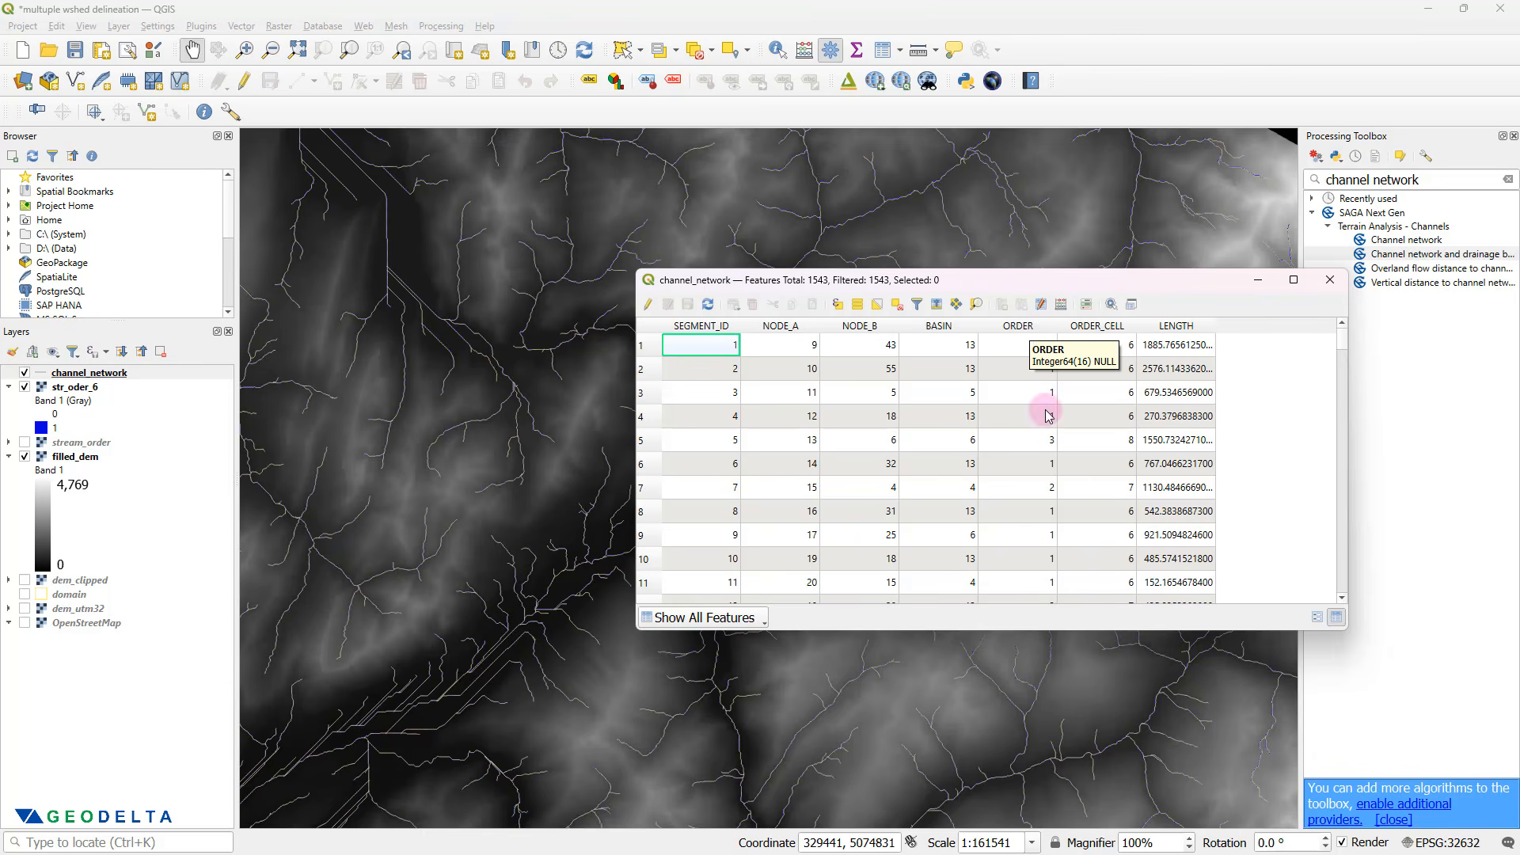
- Sort the channel_network table by ORDER ascending and select all segments of order 6
click(1026, 327)
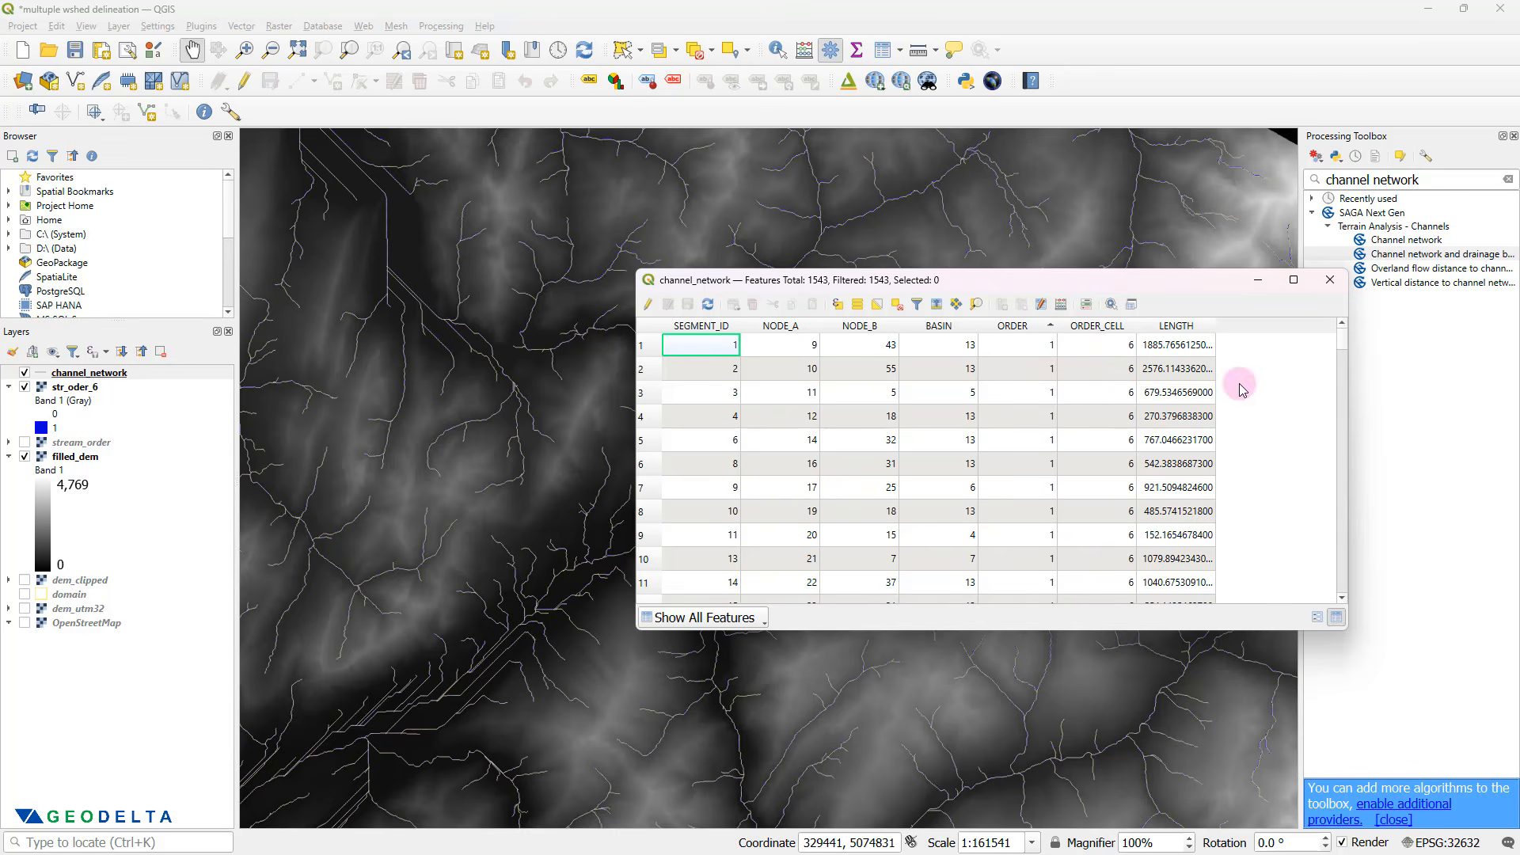
drag(1343, 337, 1333, 614)
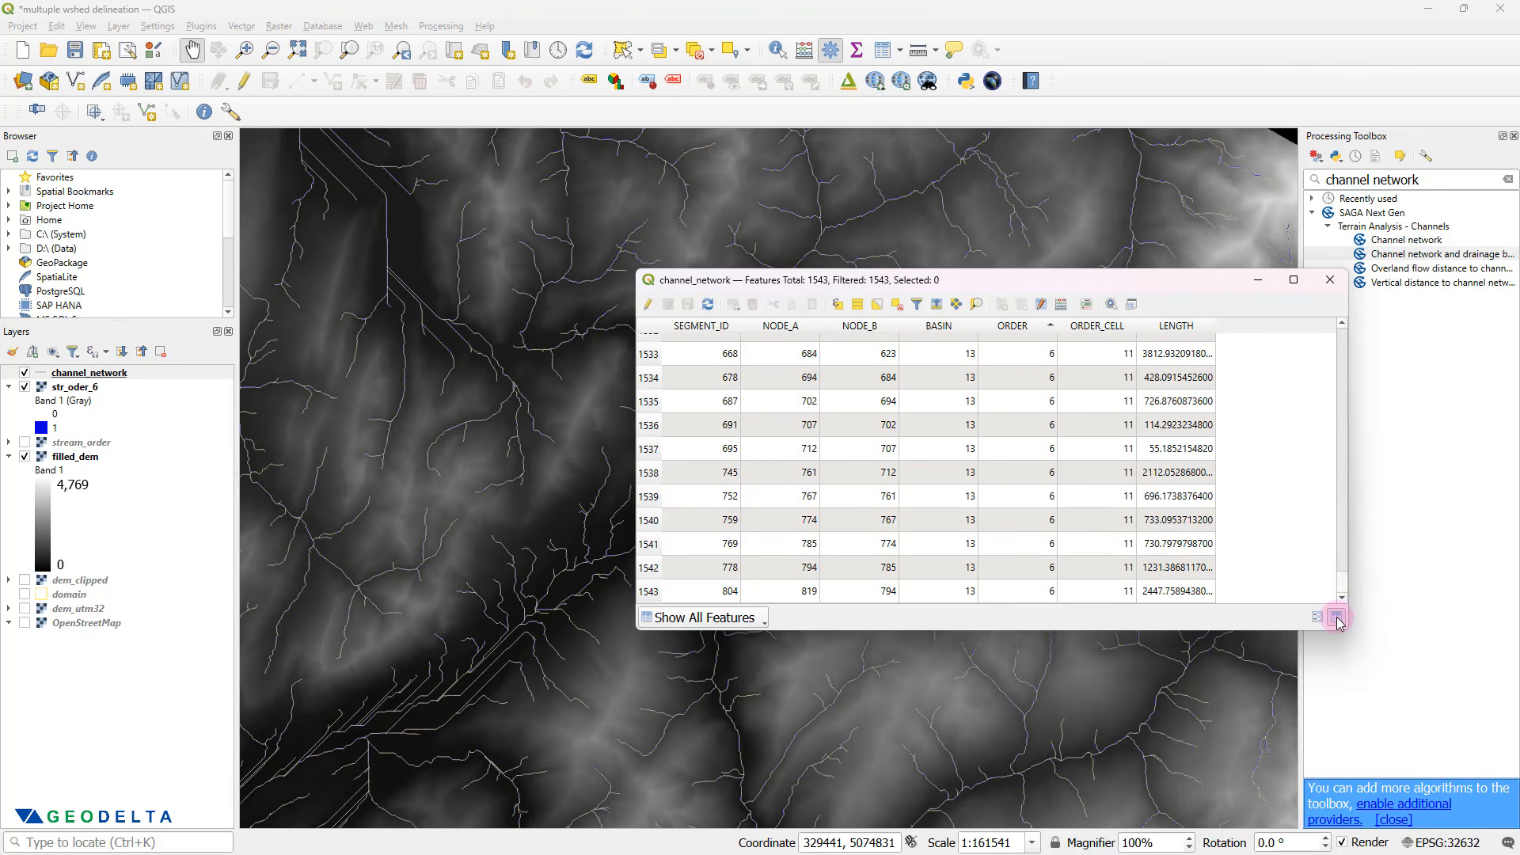
click(649, 592)
scroll(909, 537, up, 7)
scroll(909, 538, down, 1)
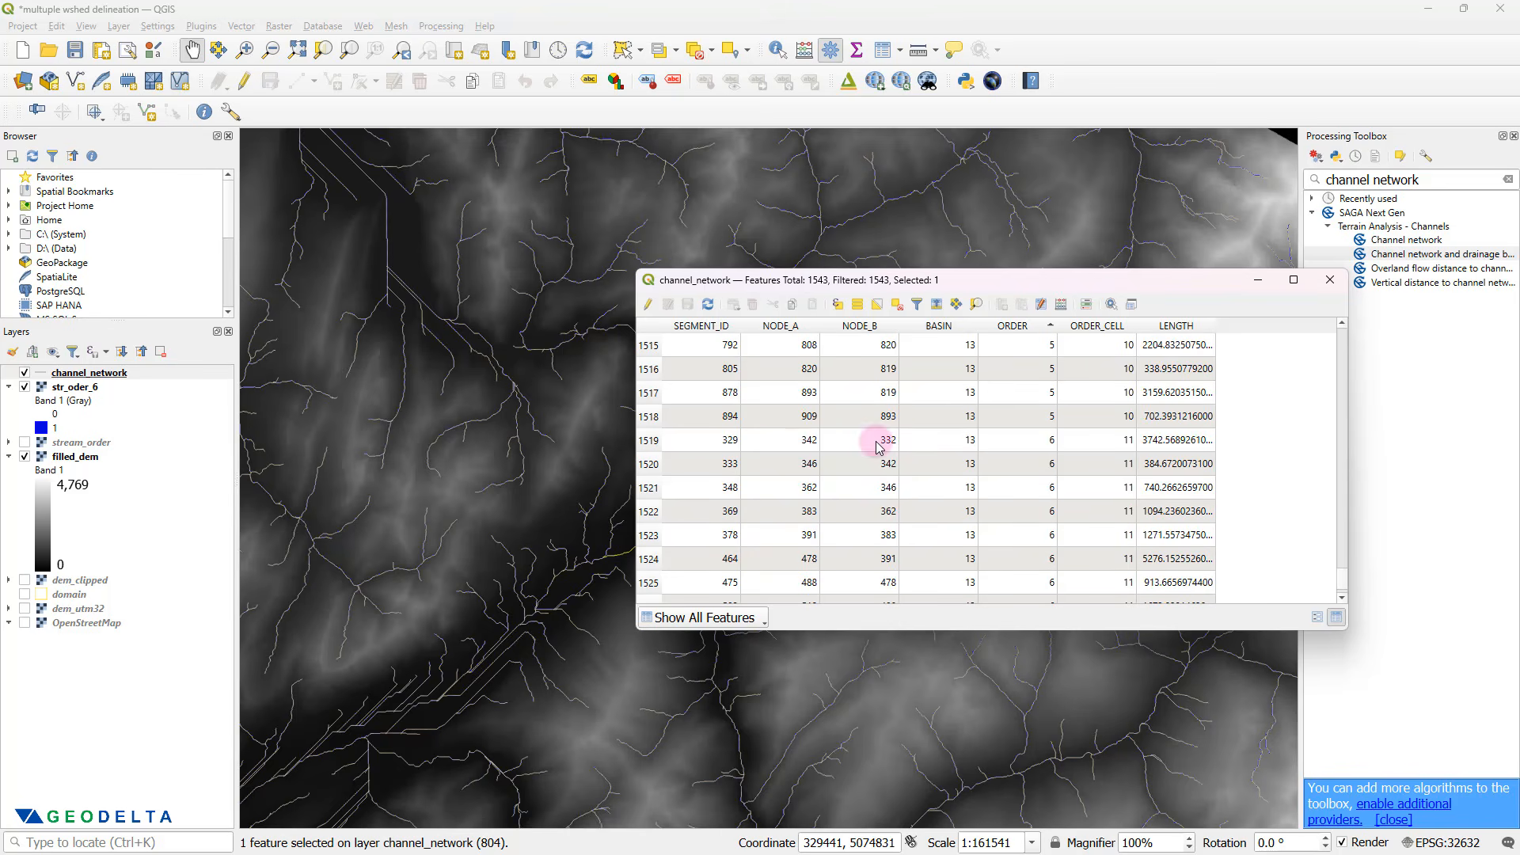
shift+click(648, 440)
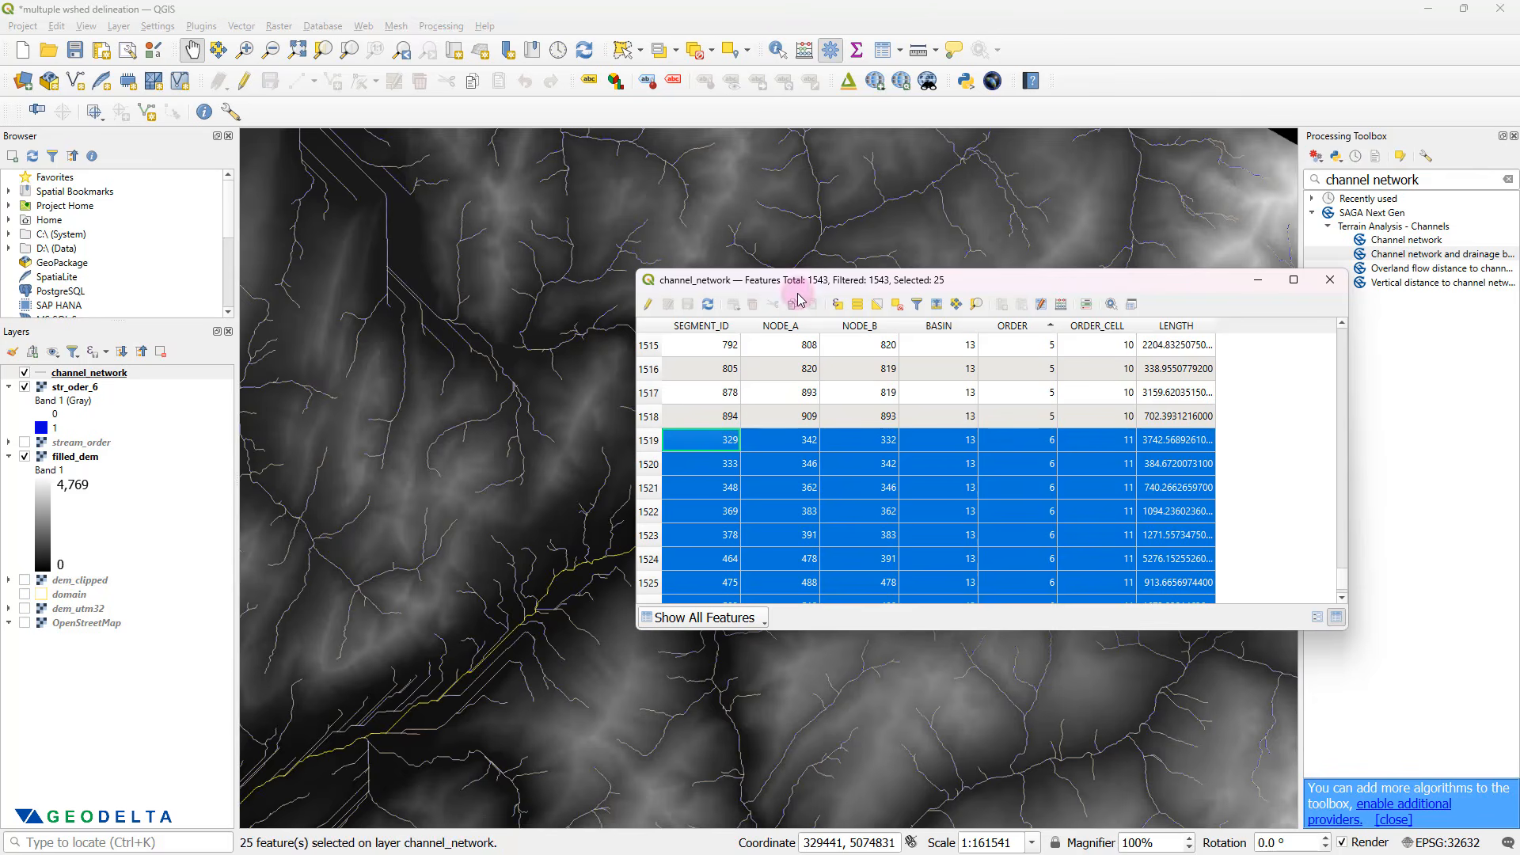
- Check the selected order 6 segments on the map with str_oder_6 hidden, and clear the channel_network selection
drag(824, 286, 1128, 348)
scroll(670, 532, up, 1)
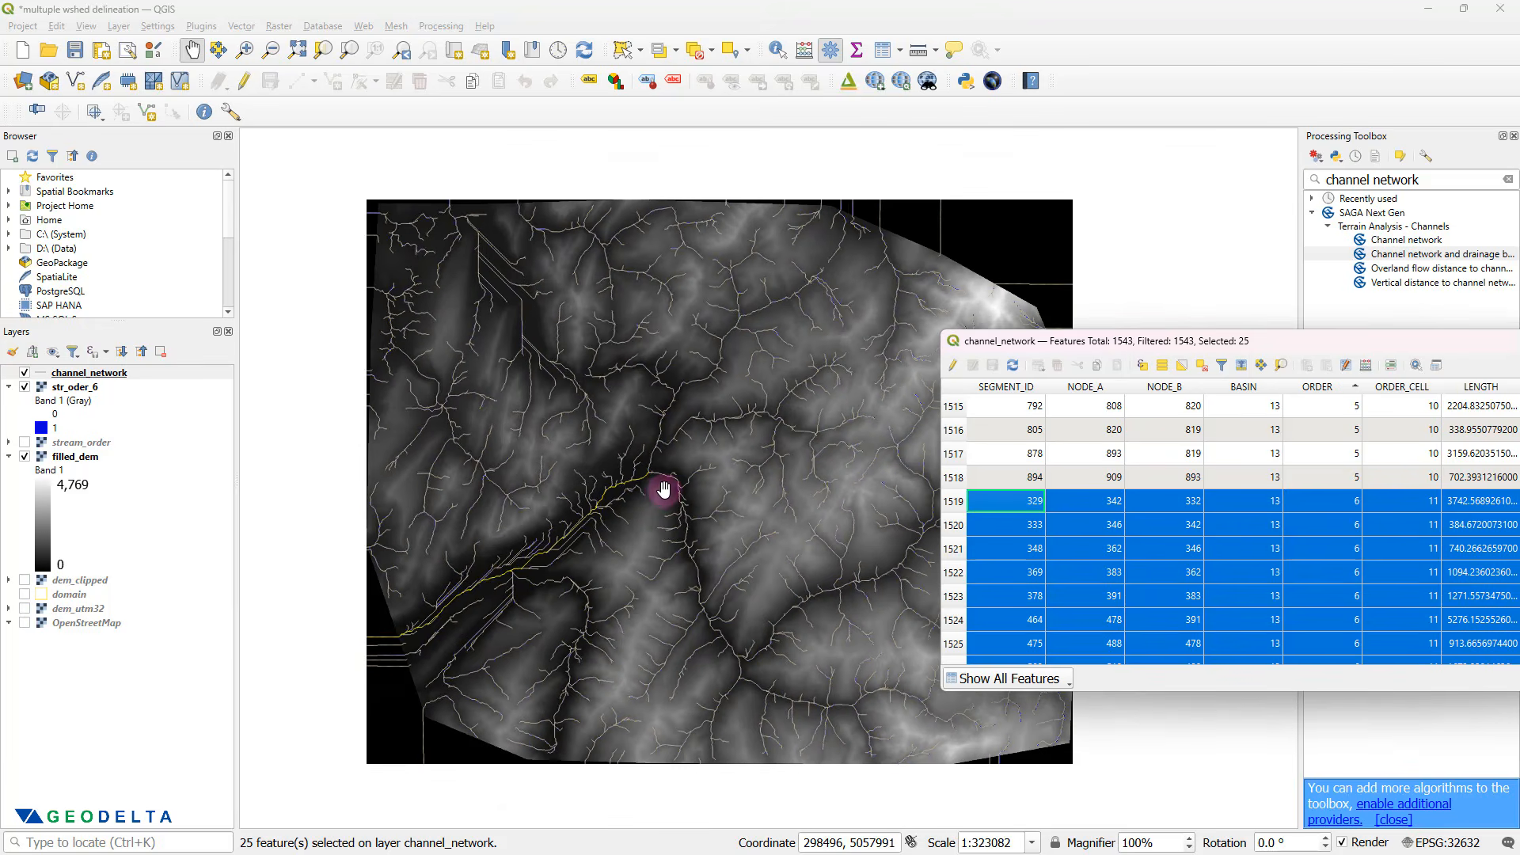
scroll(653, 493, up, 1)
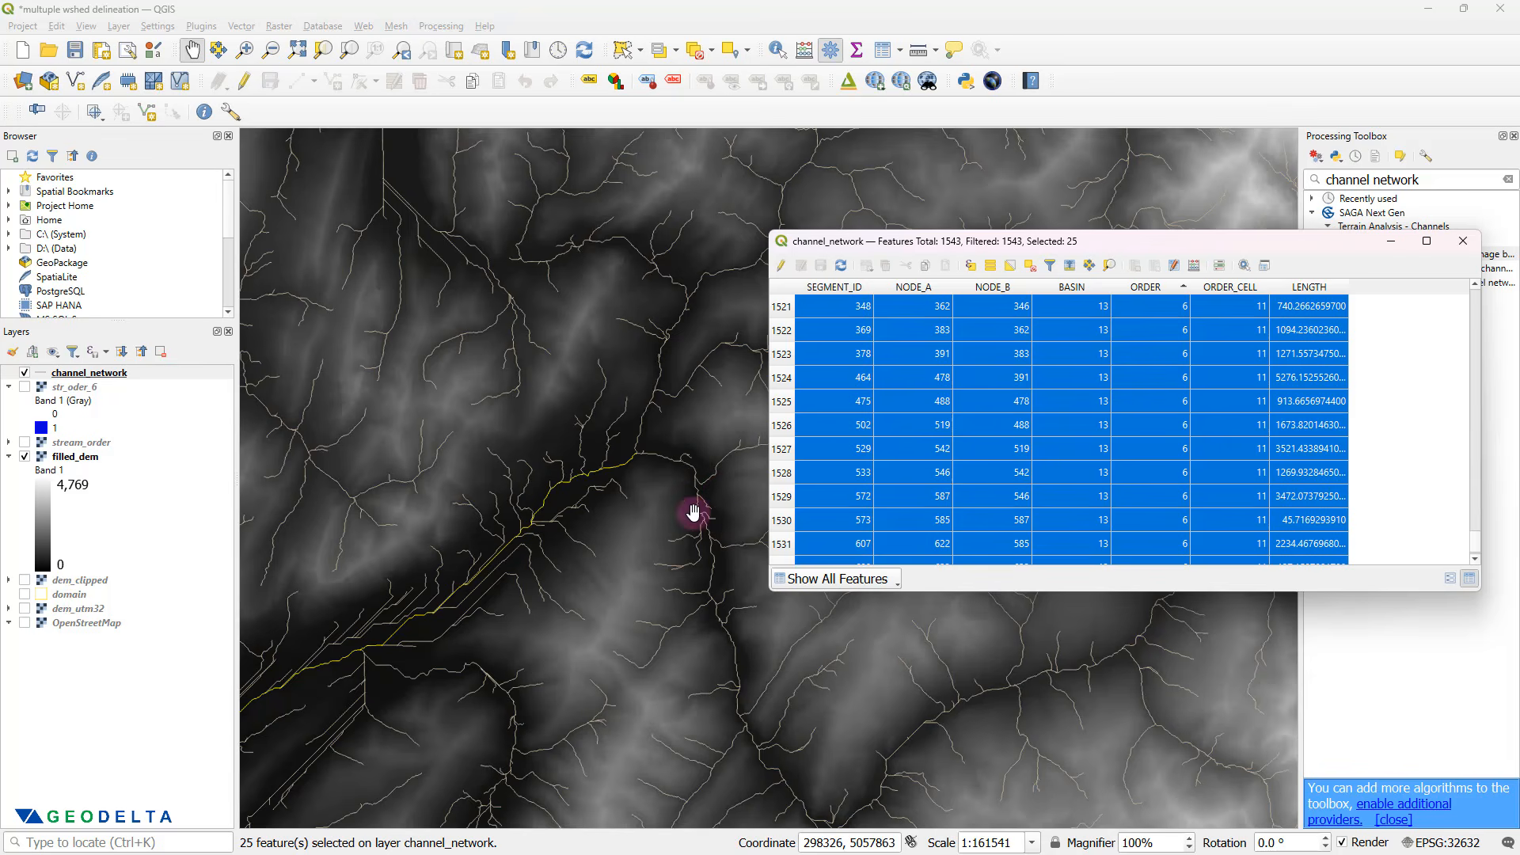
click(1319, 378)
click(1028, 269)
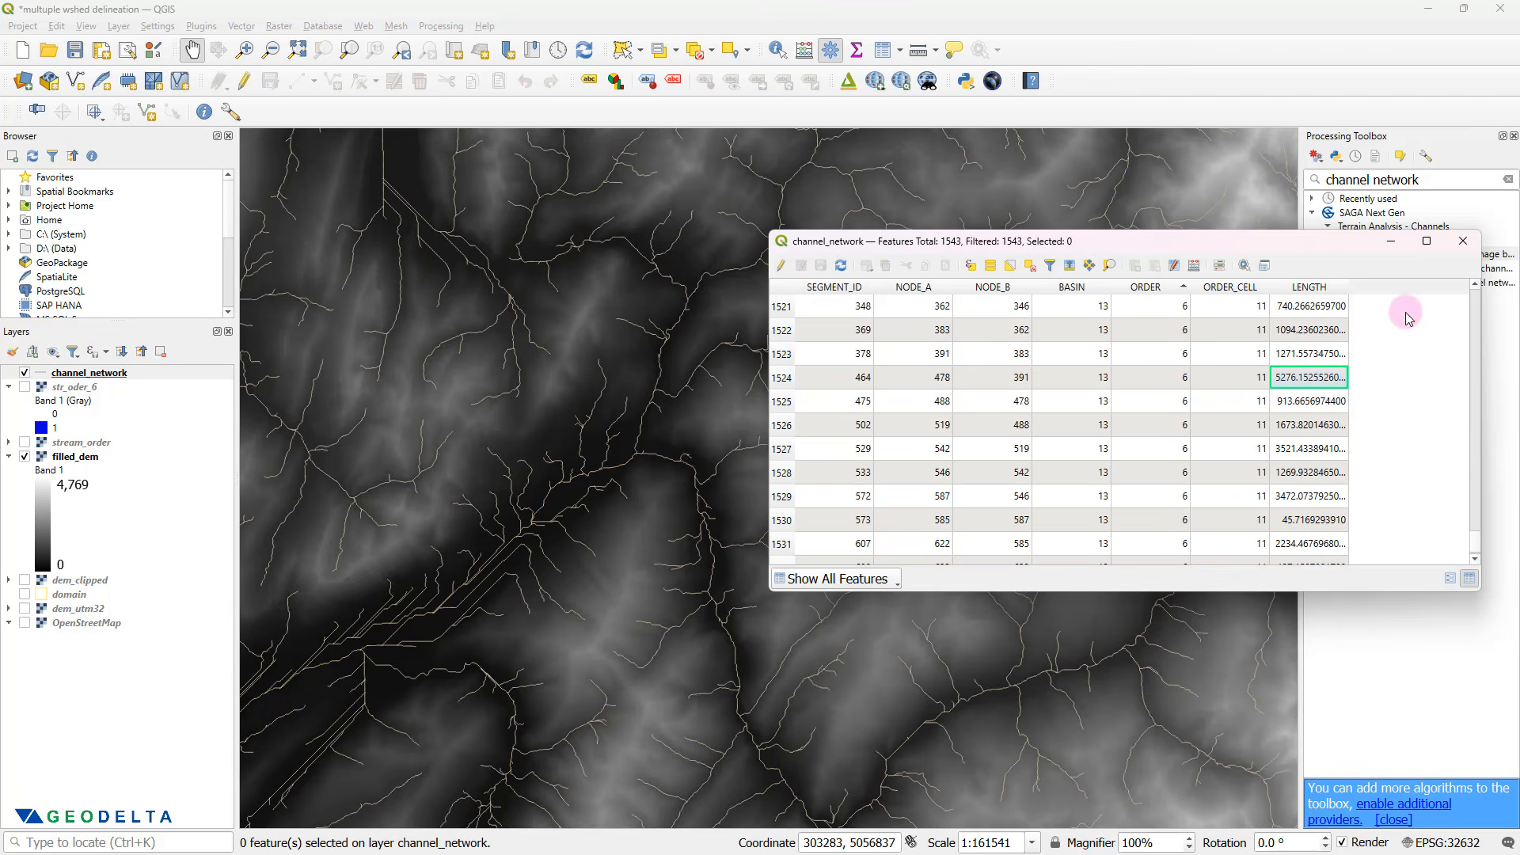
- Close the channel_network attribute table and look over the extracted channel network across the whole DEM
click(1464, 240)
scroll(752, 459, down, 1)
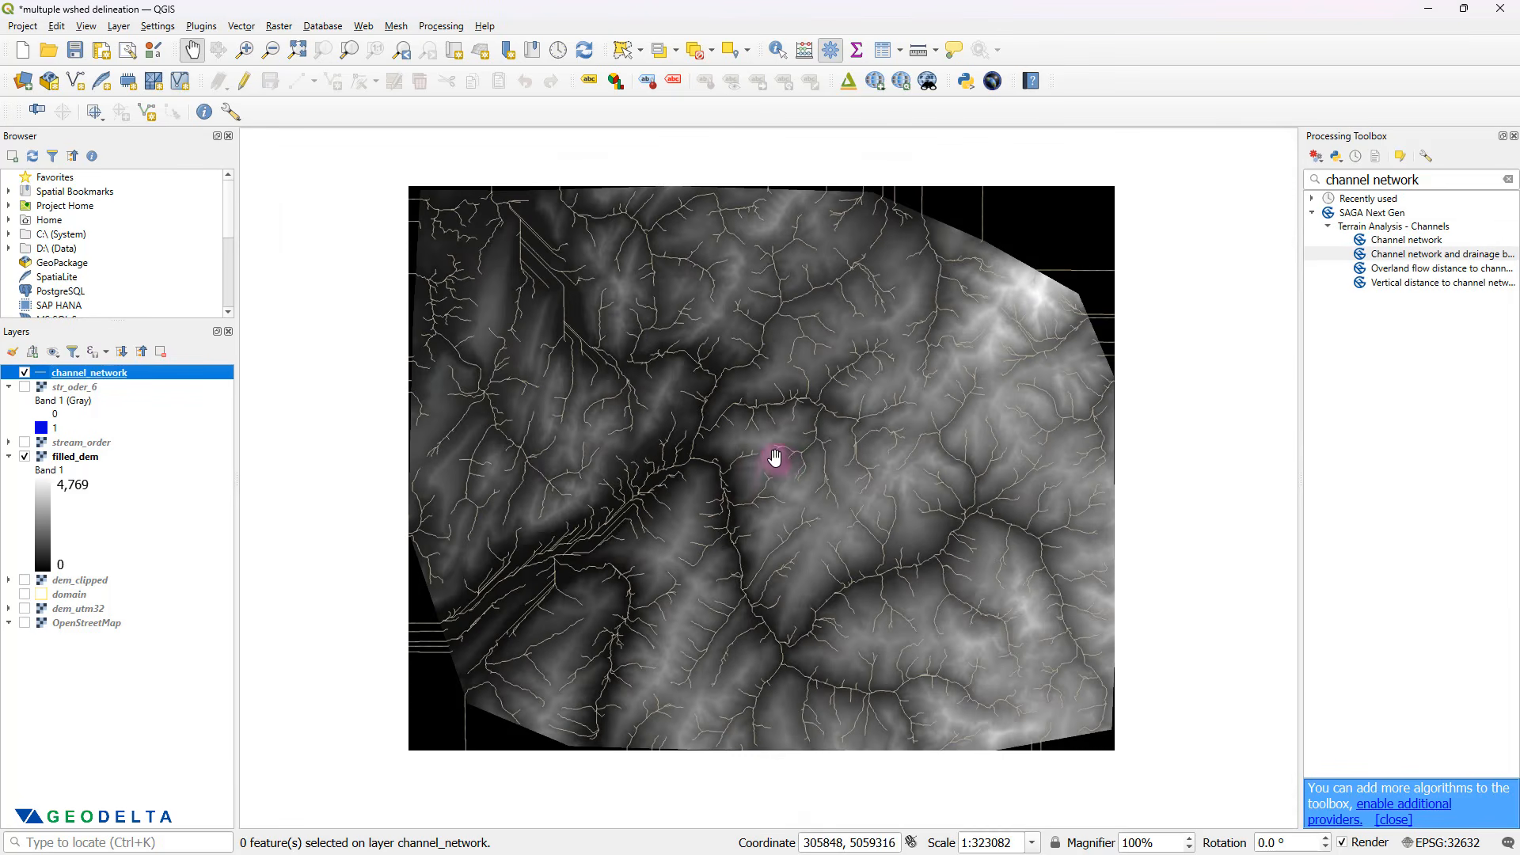
scroll(780, 455, up, 1)
drag(784, 428, 760, 490)
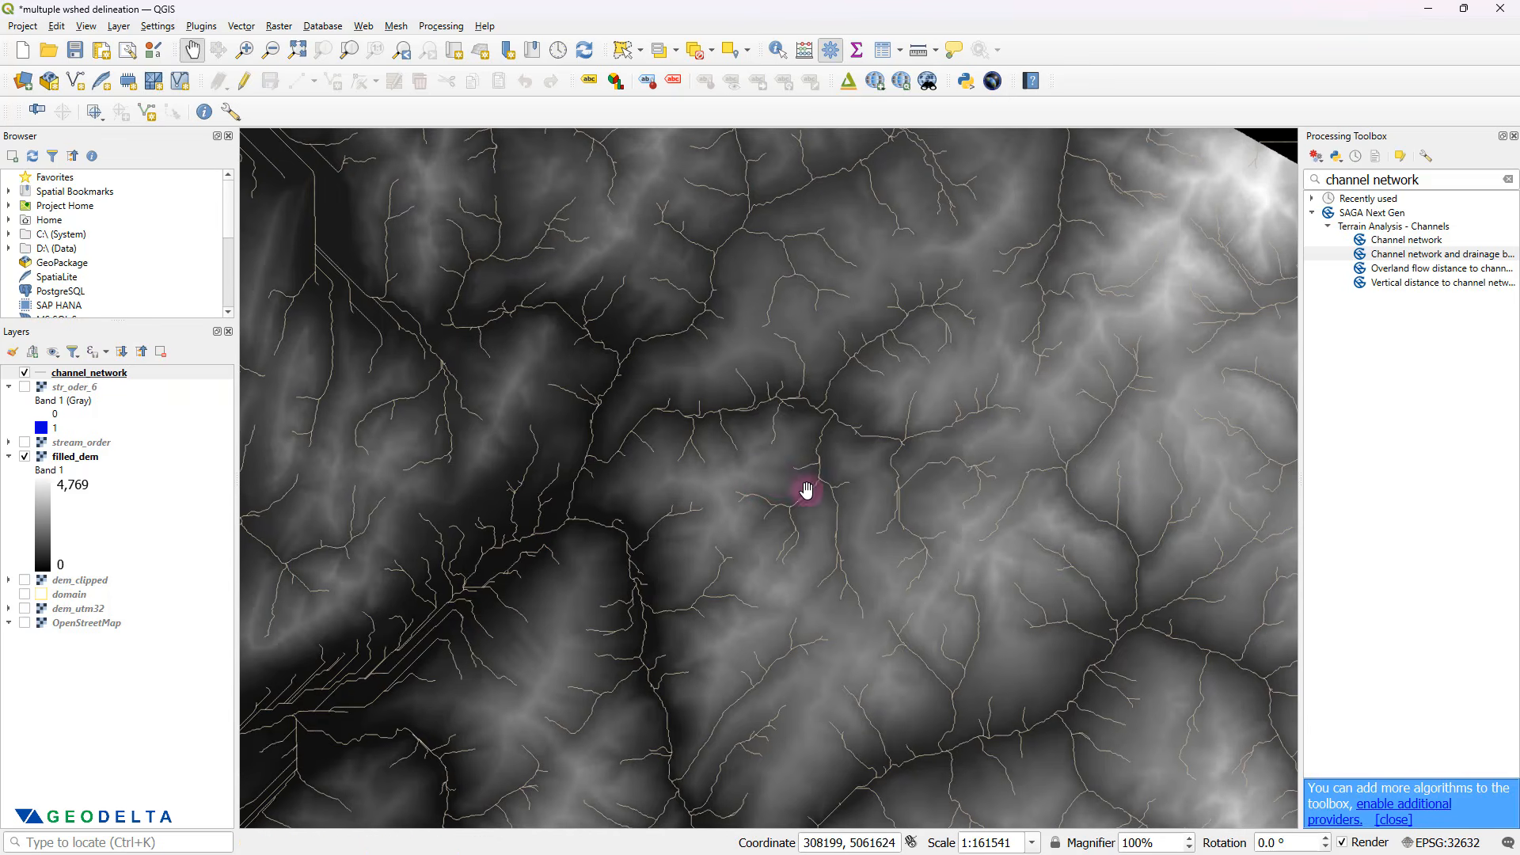
click(764, 481)
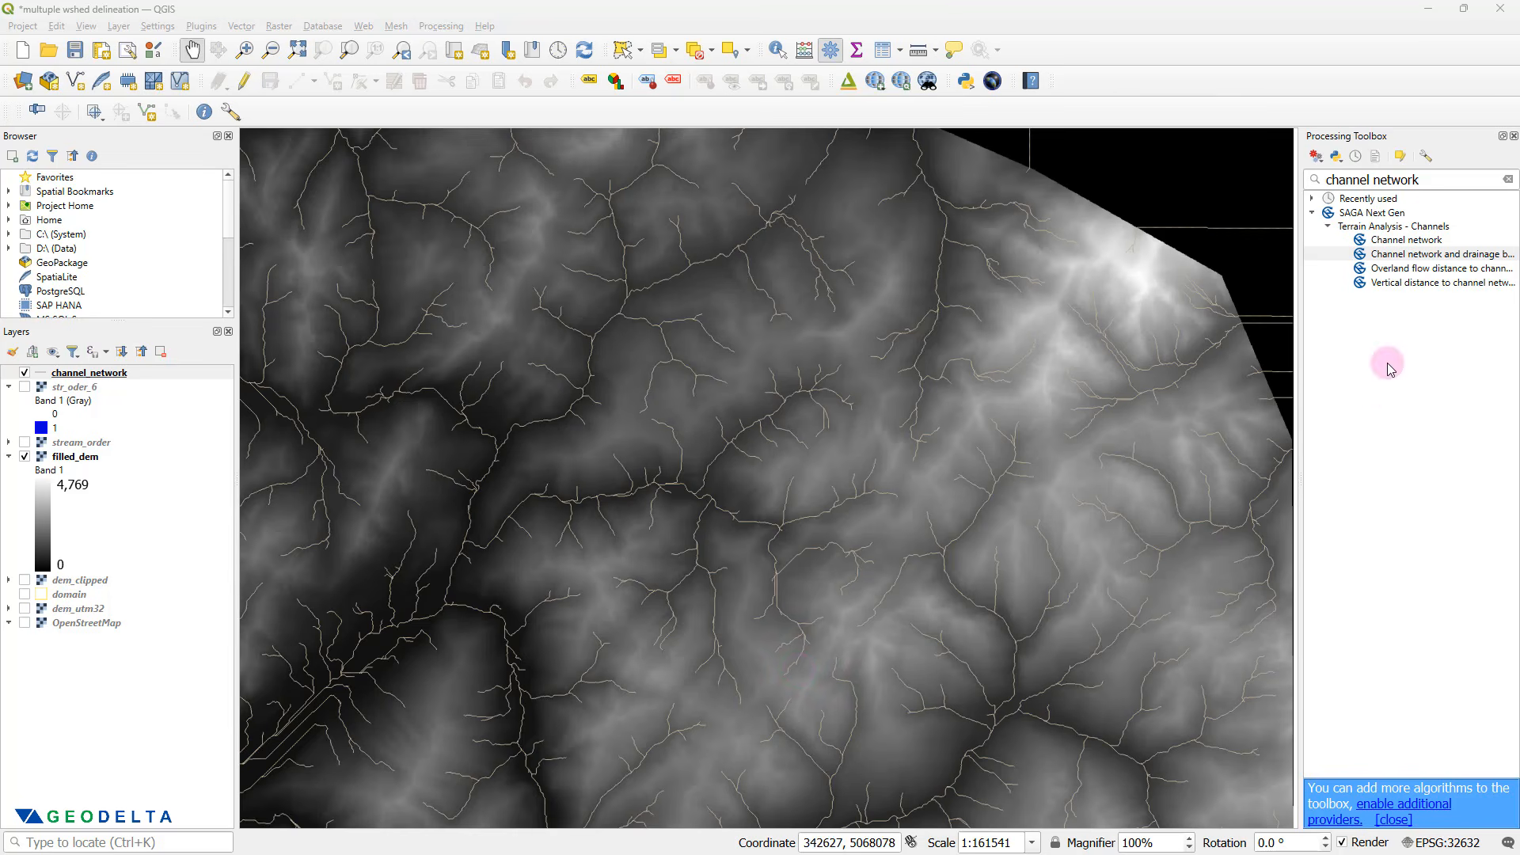
- Search the processing tools for "upslope area", open the SAGA Upslope Area tool and enlarge its dialog
drag(1452, 179, 1293, 187)
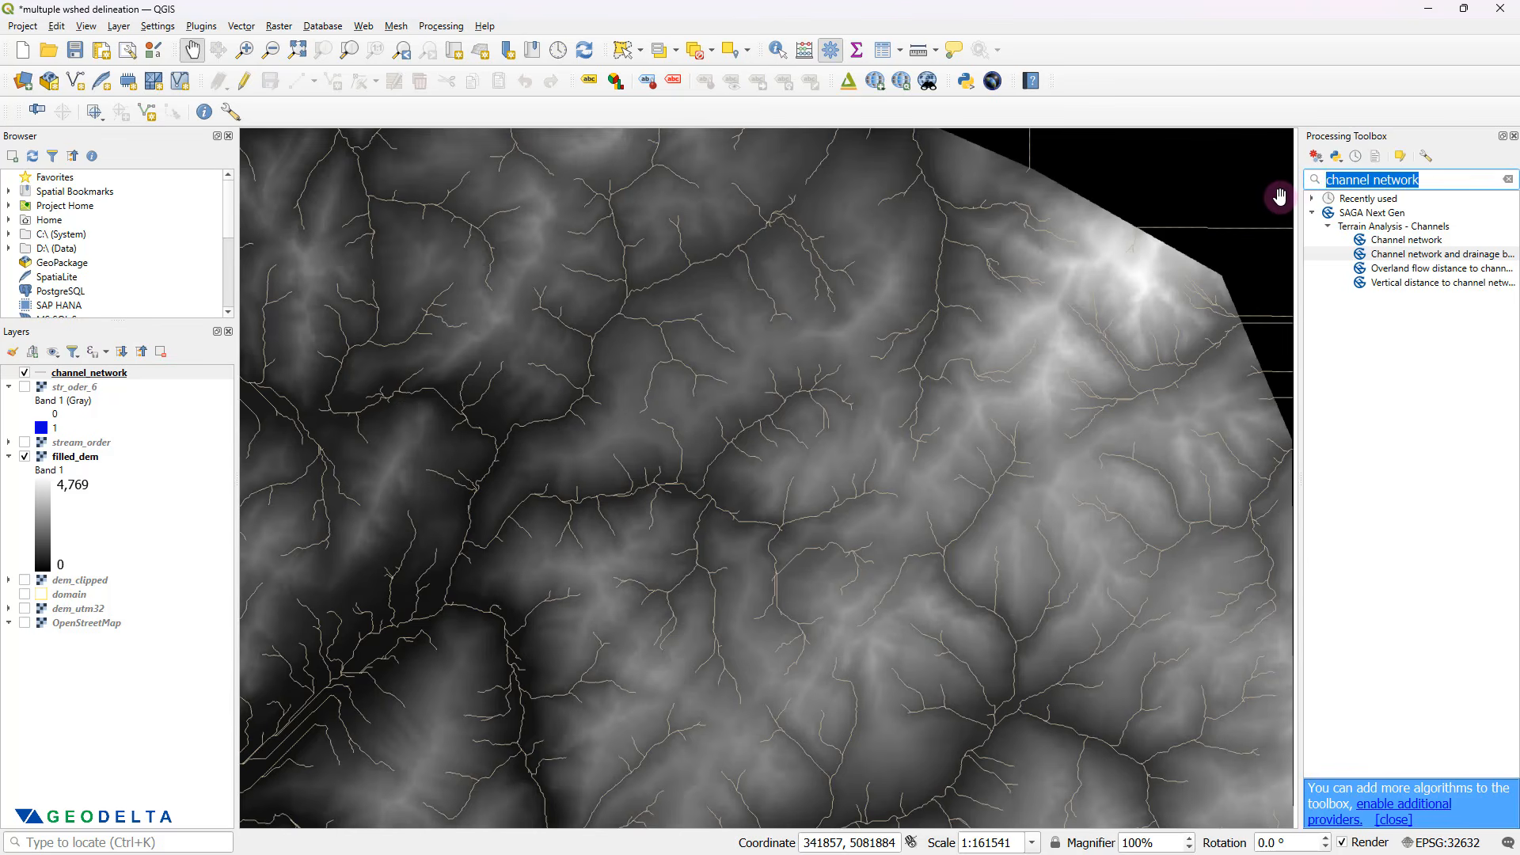
text(upslo)
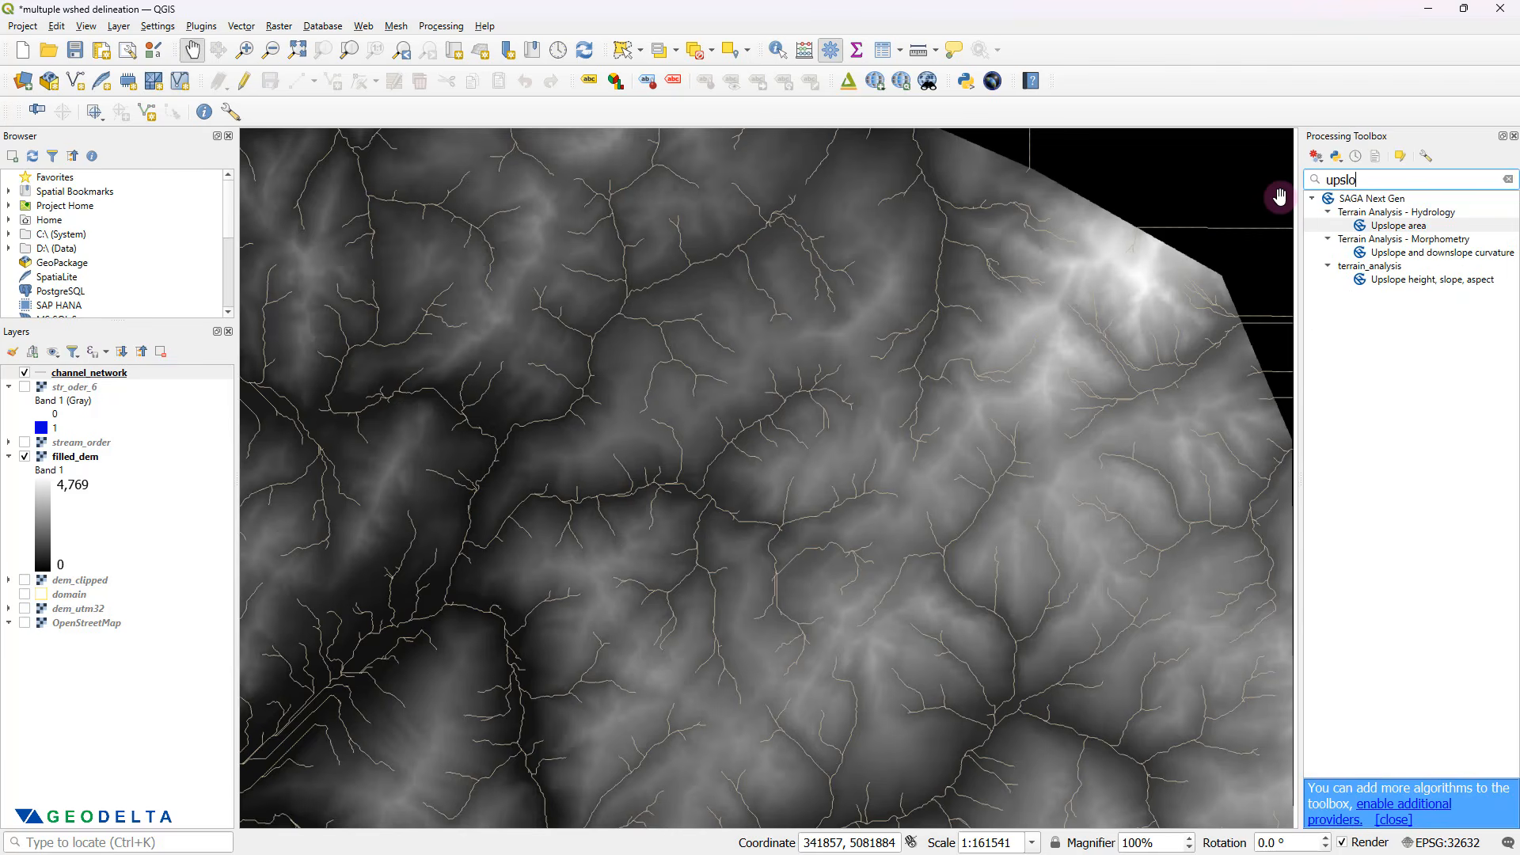
text(pe area)
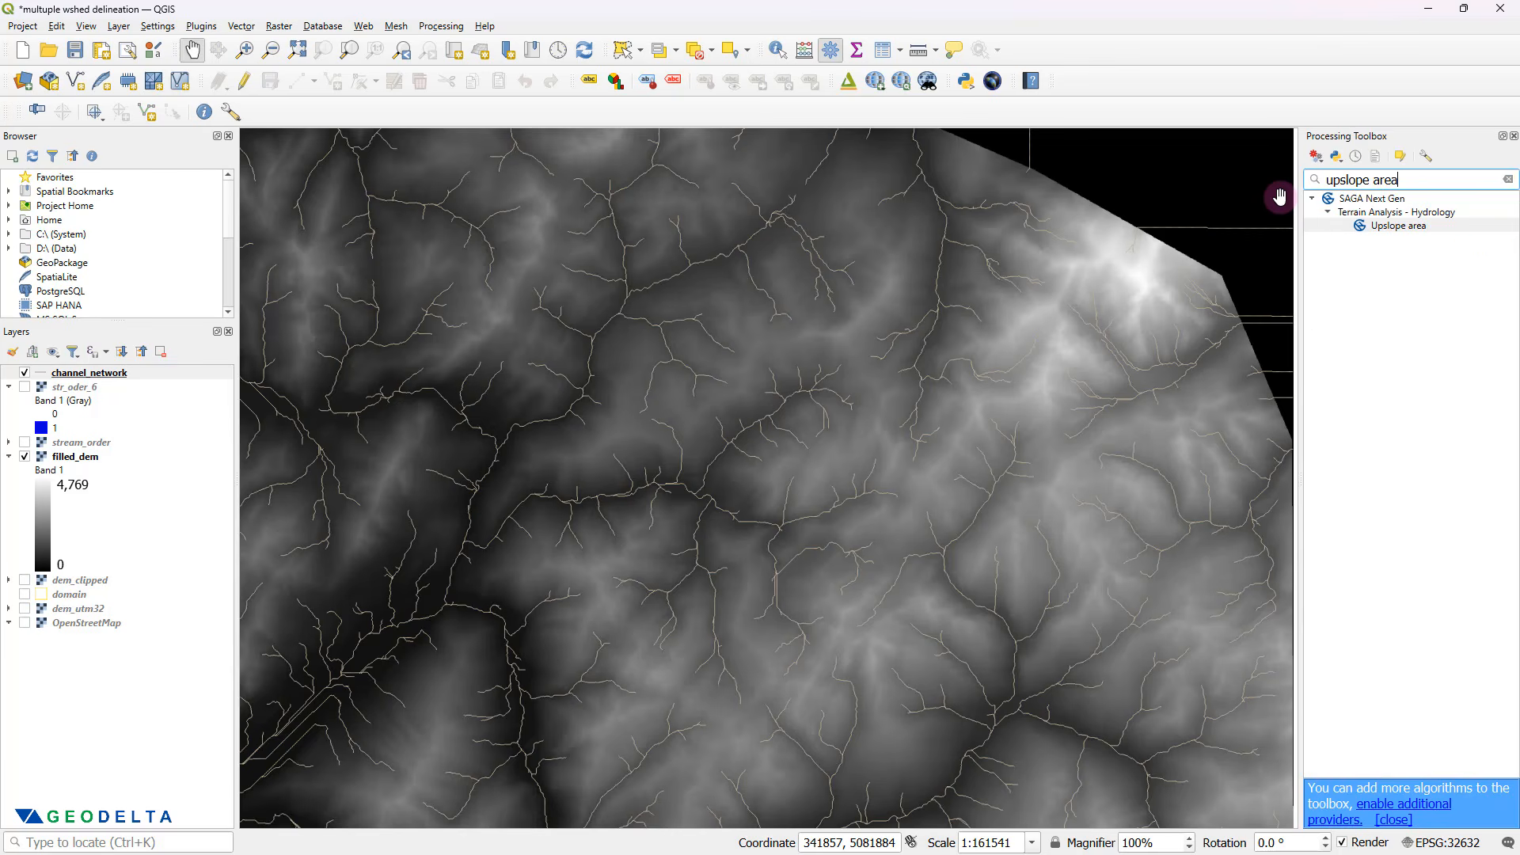
double_click(1386, 226)
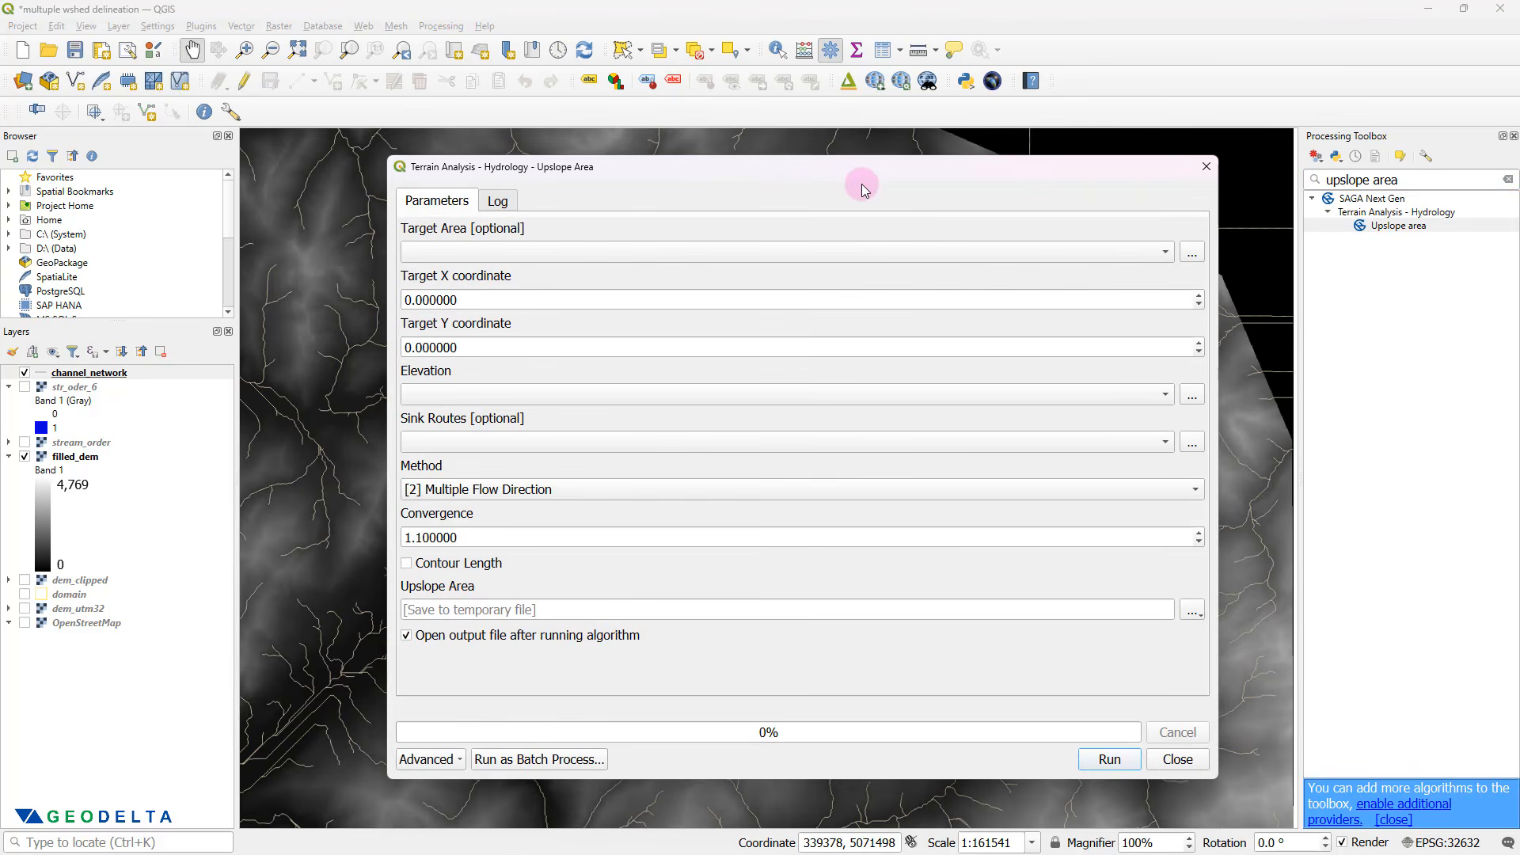
drag(893, 167, 1039, 166)
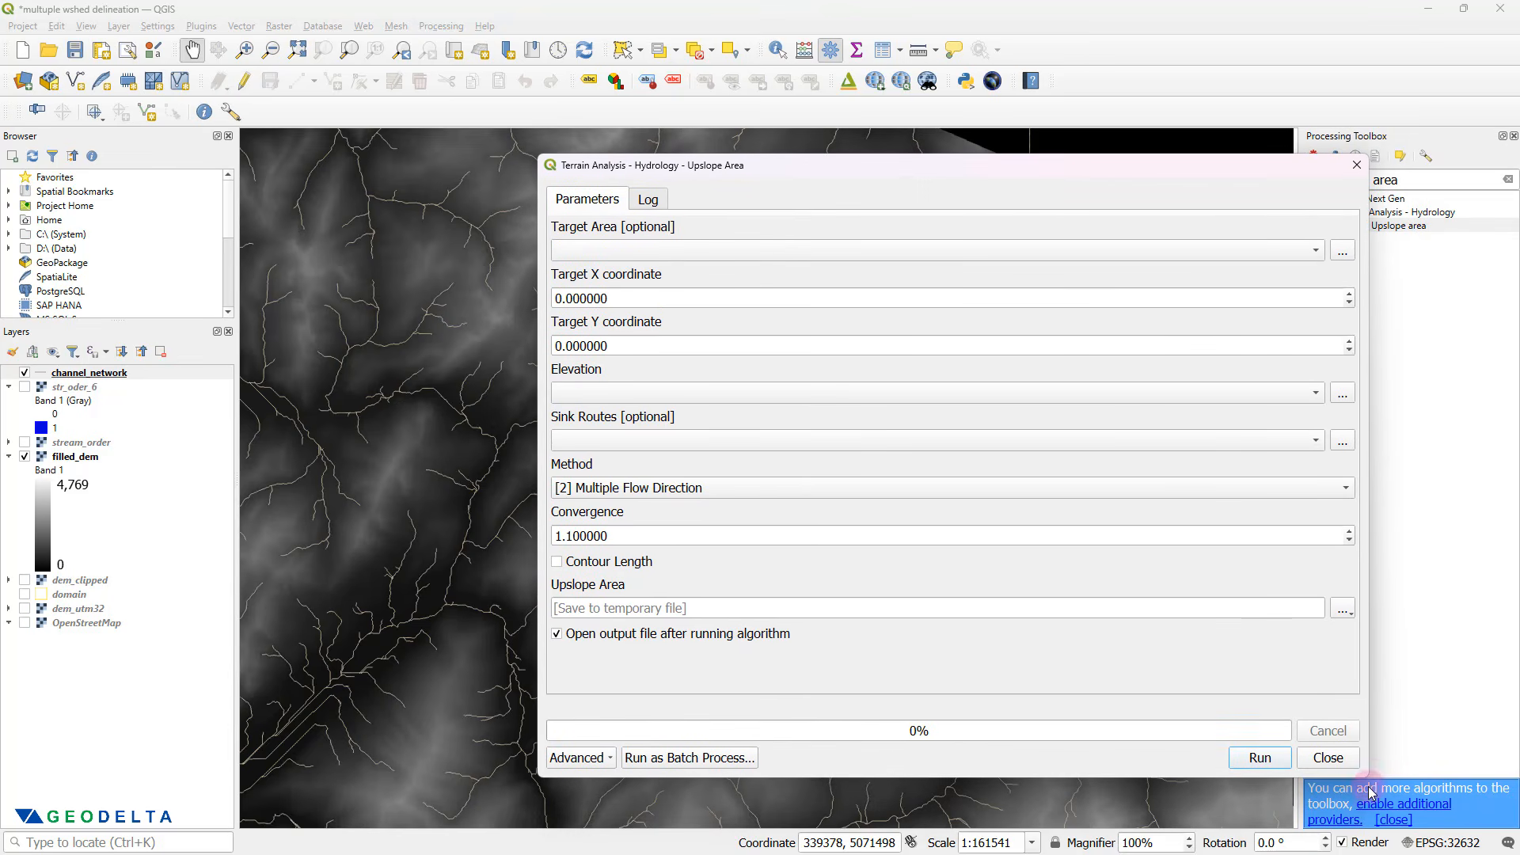
drag(1373, 773, 1434, 824)
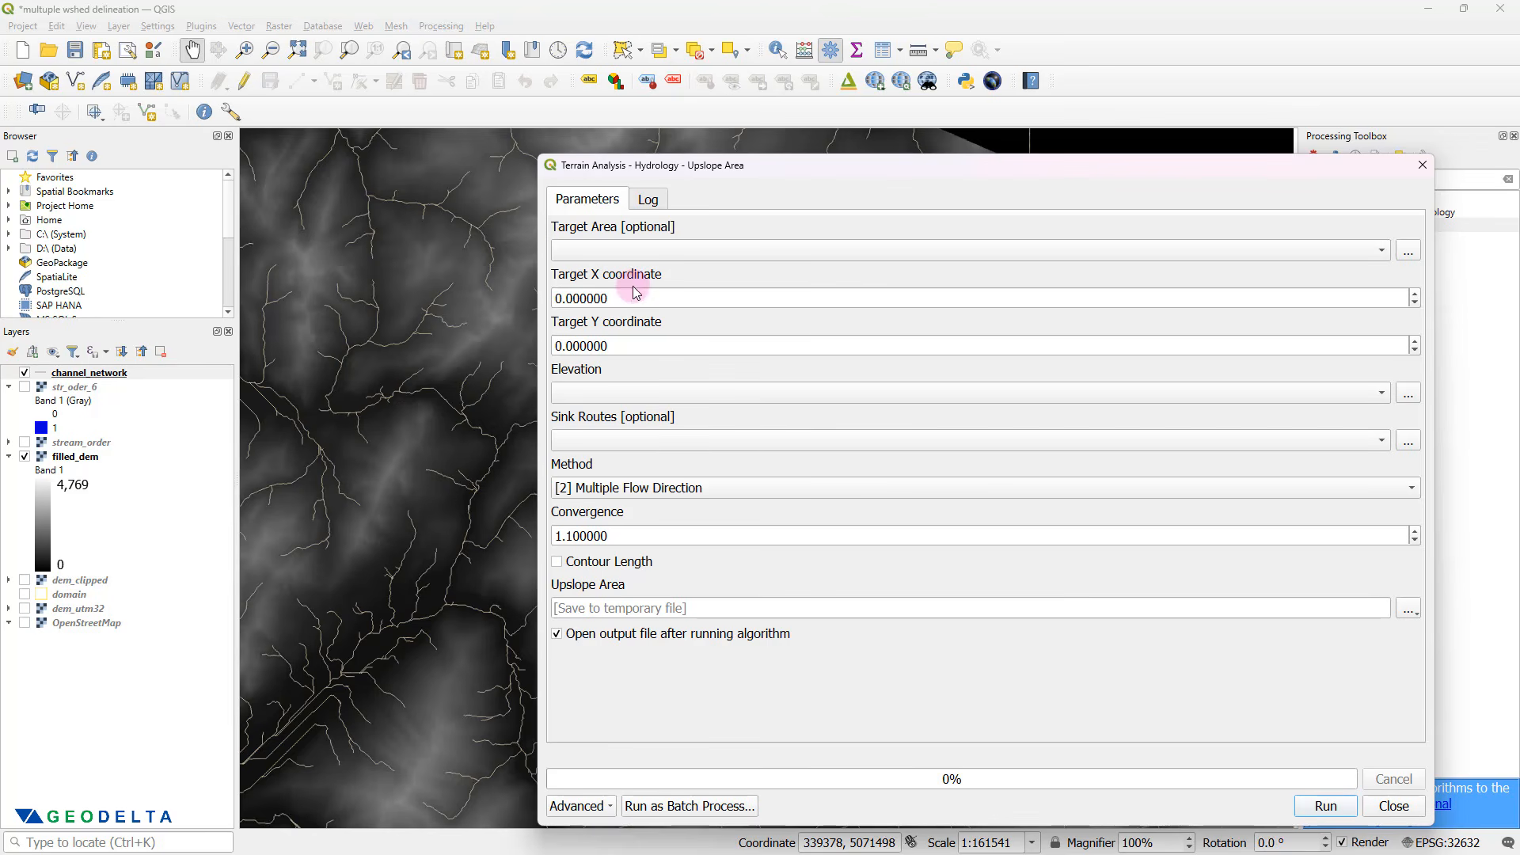
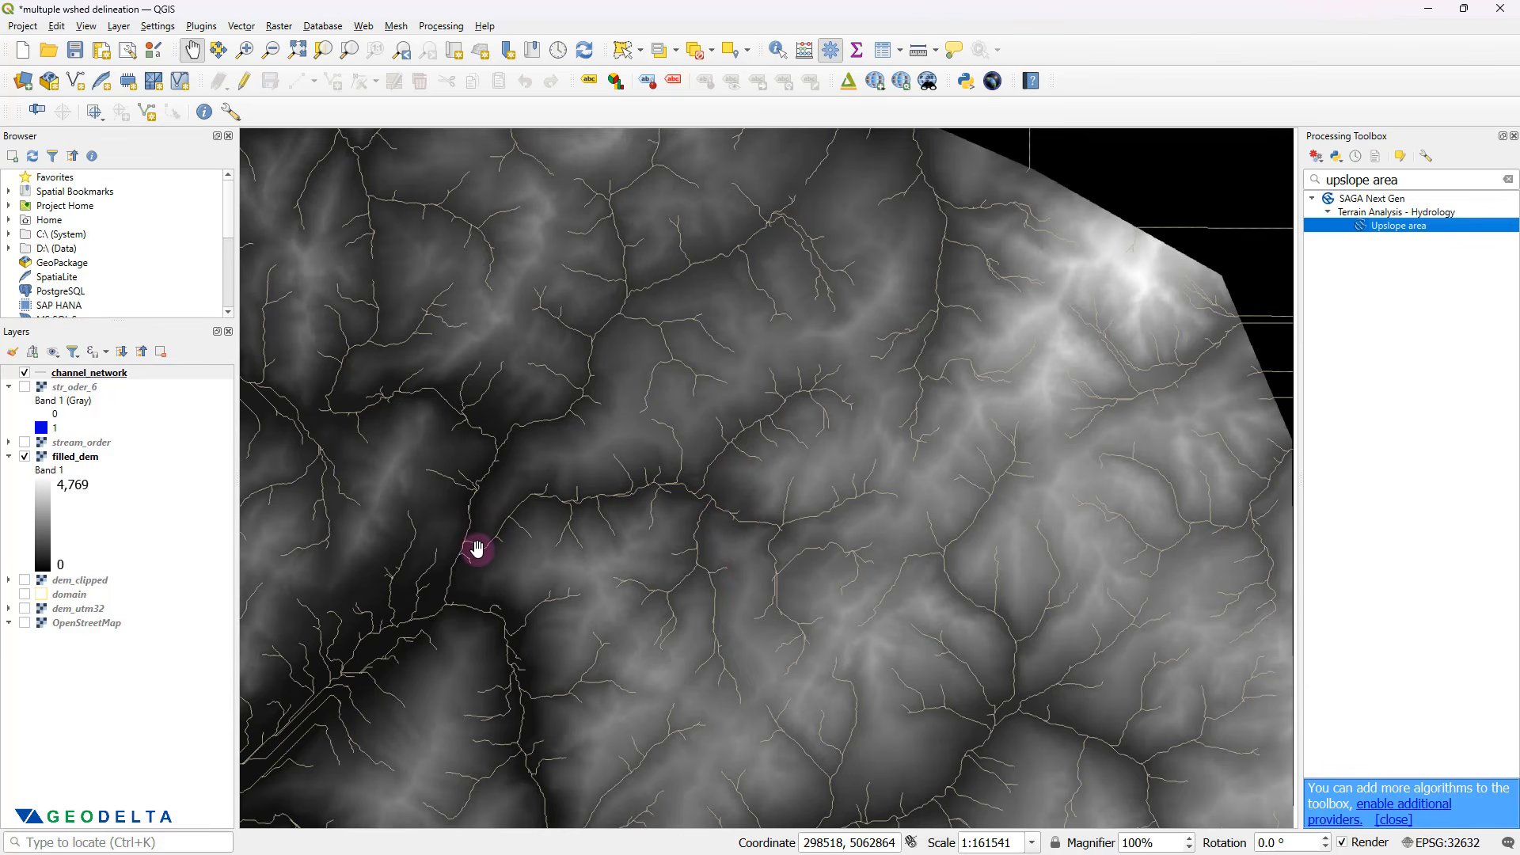
- Show the str_oder_6 raster and compare its cells with the channel_network lines near the river confluence
scroll(467, 547, up, 5)
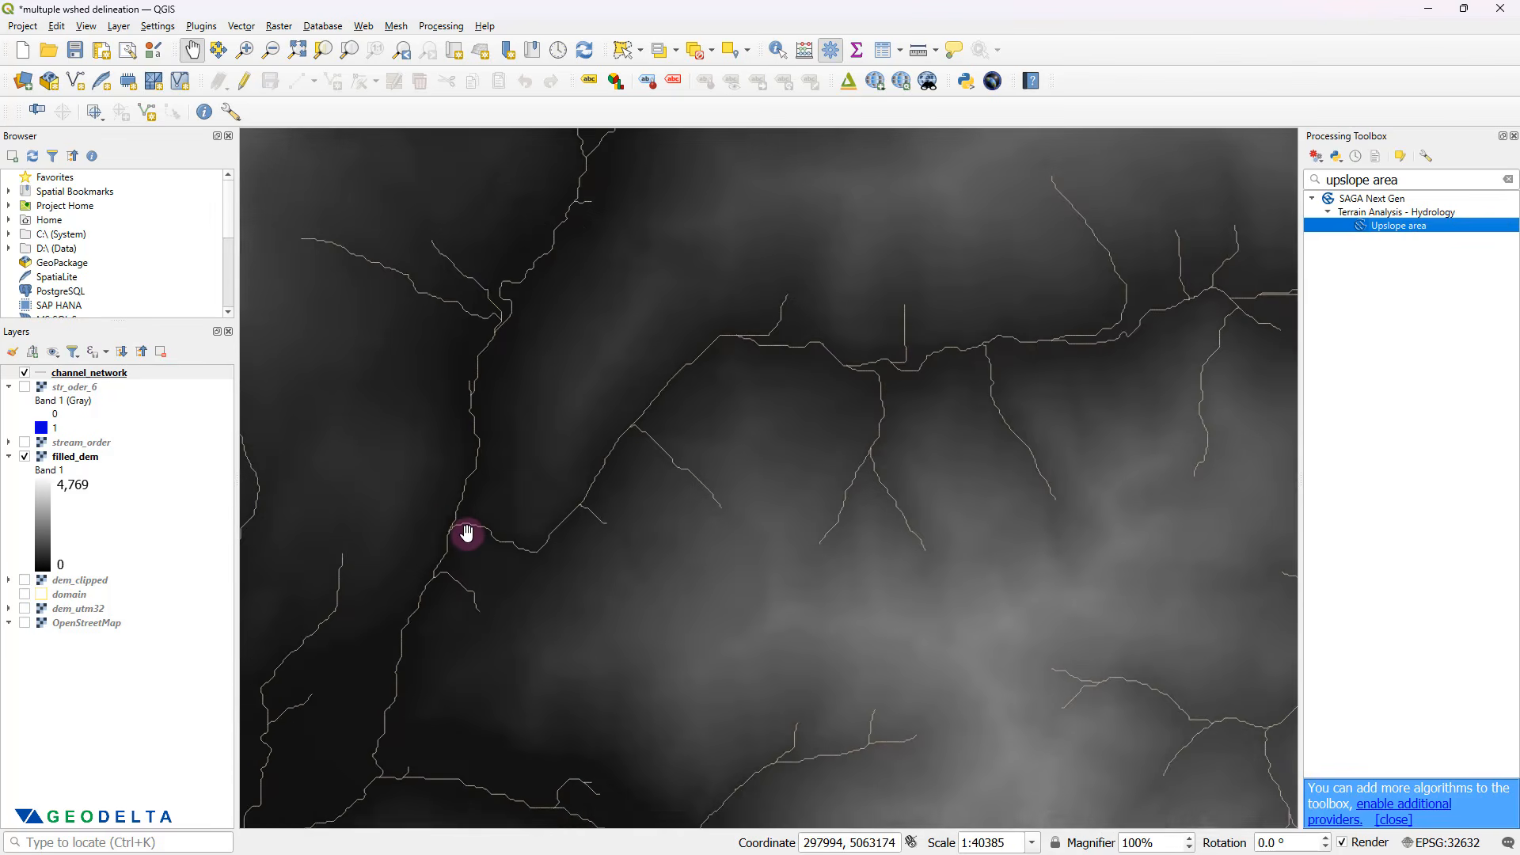
scroll(424, 496, up, 1)
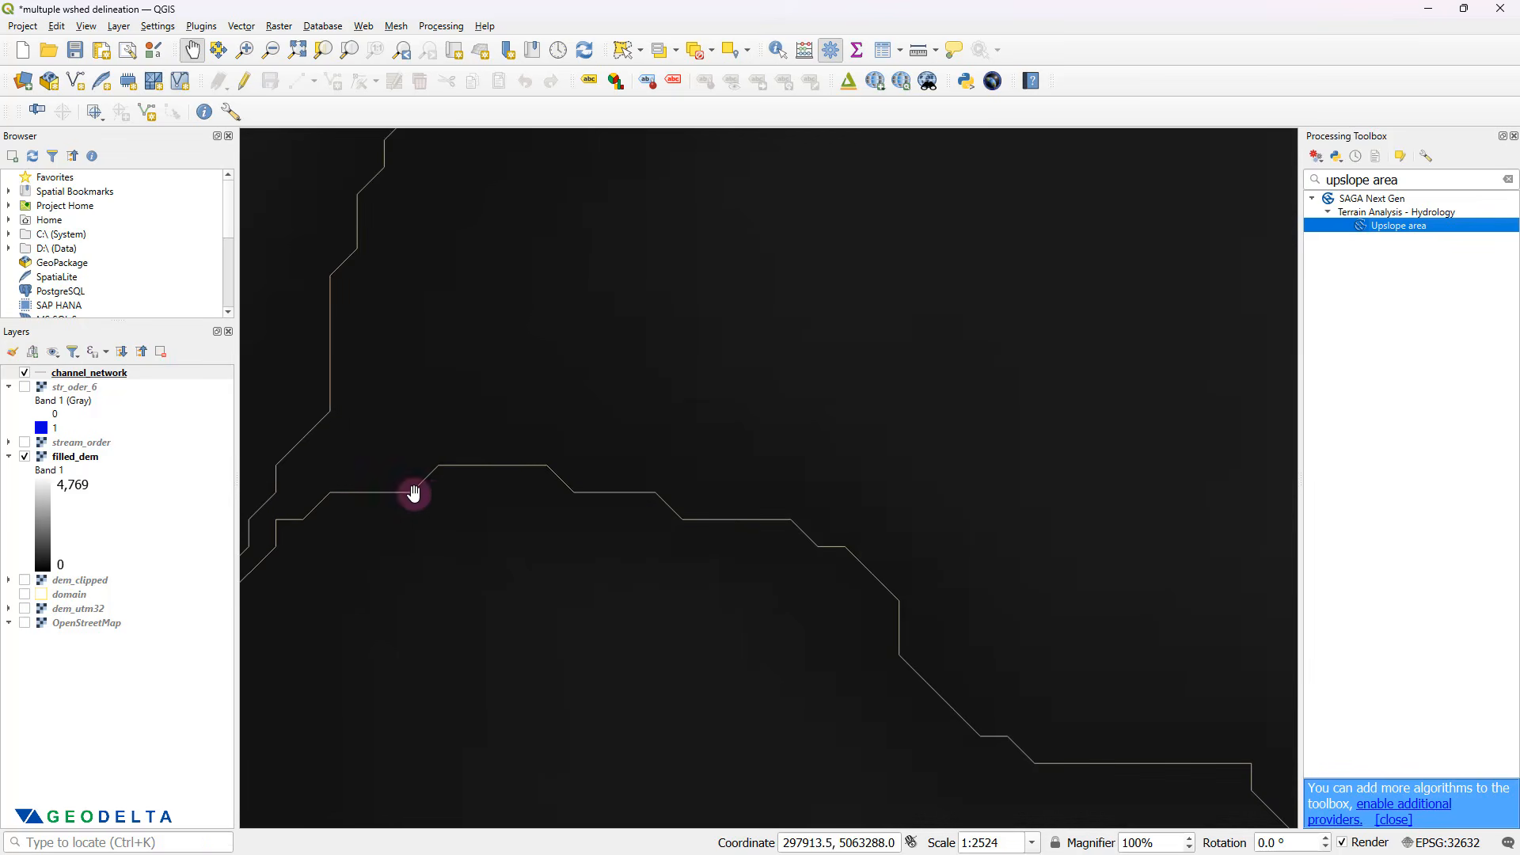
drag(411, 491, 610, 533)
scroll(542, 528, up, 1)
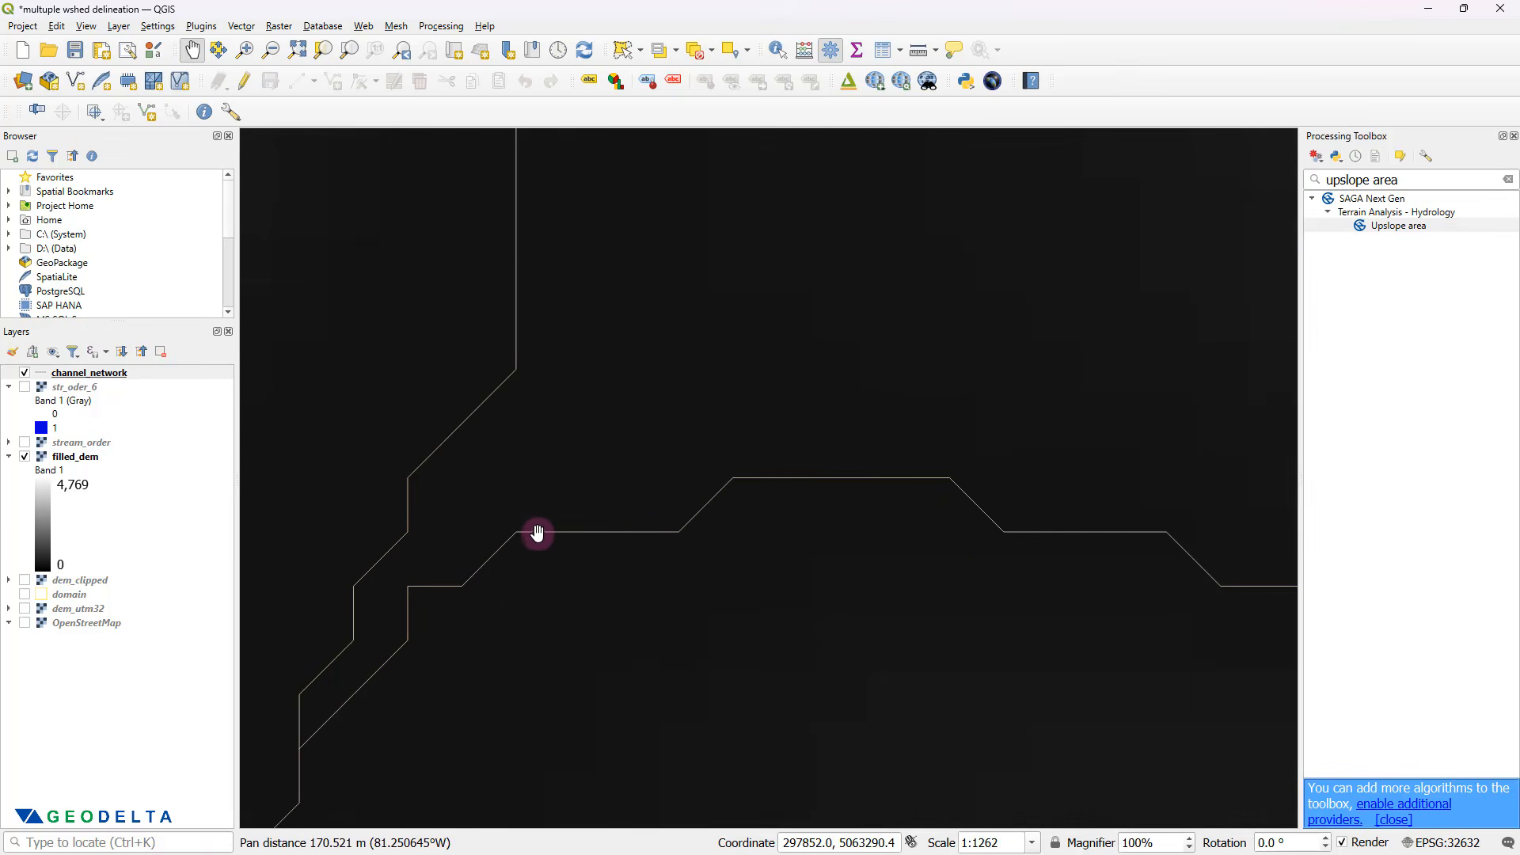
scroll(535, 533, up, 1)
scroll(534, 533, down, 2)
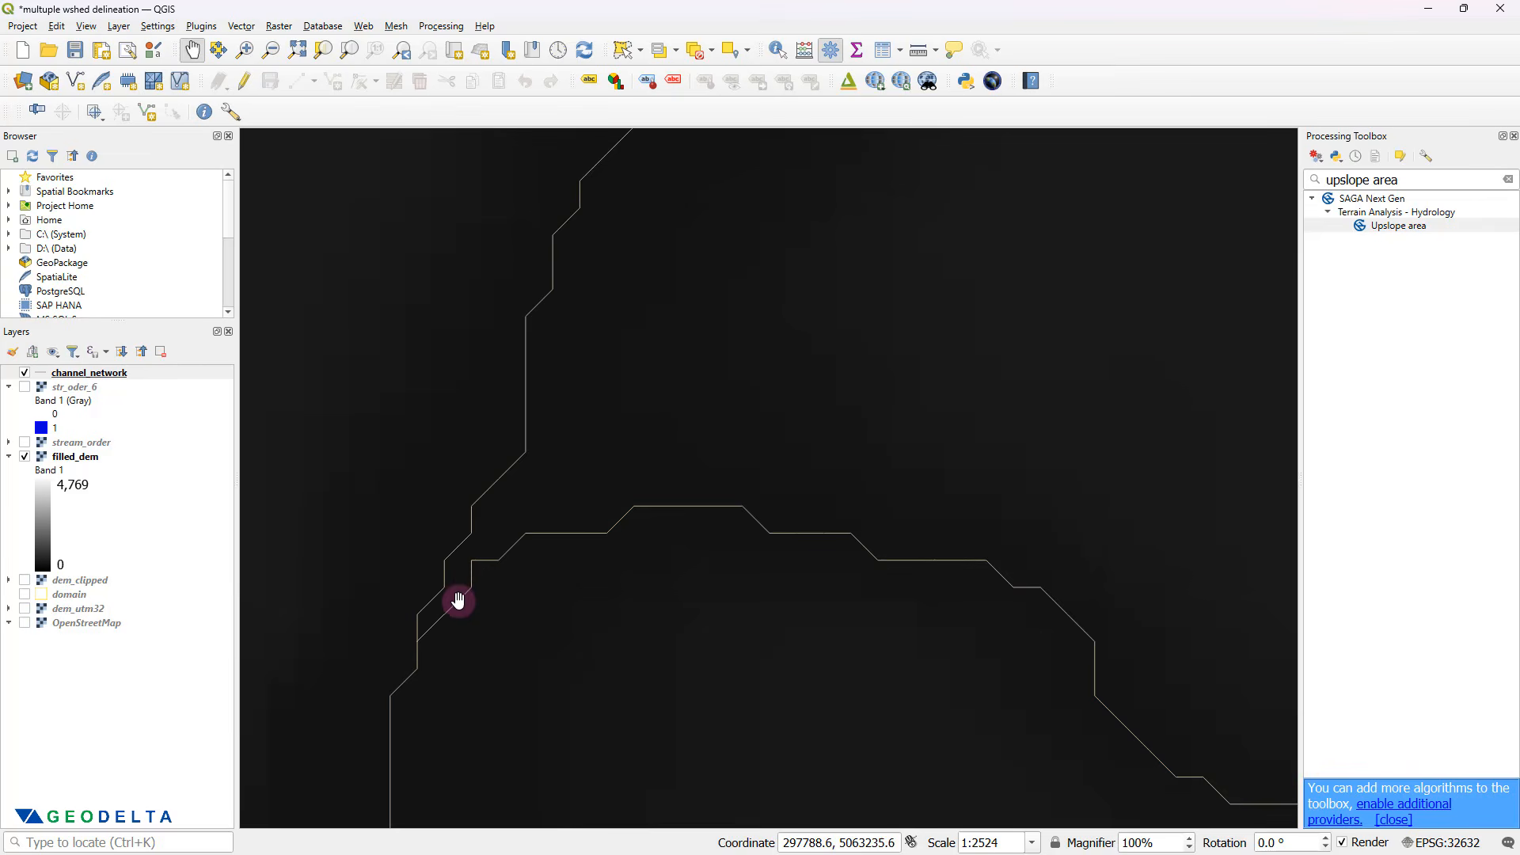
scroll(472, 587, down, 4)
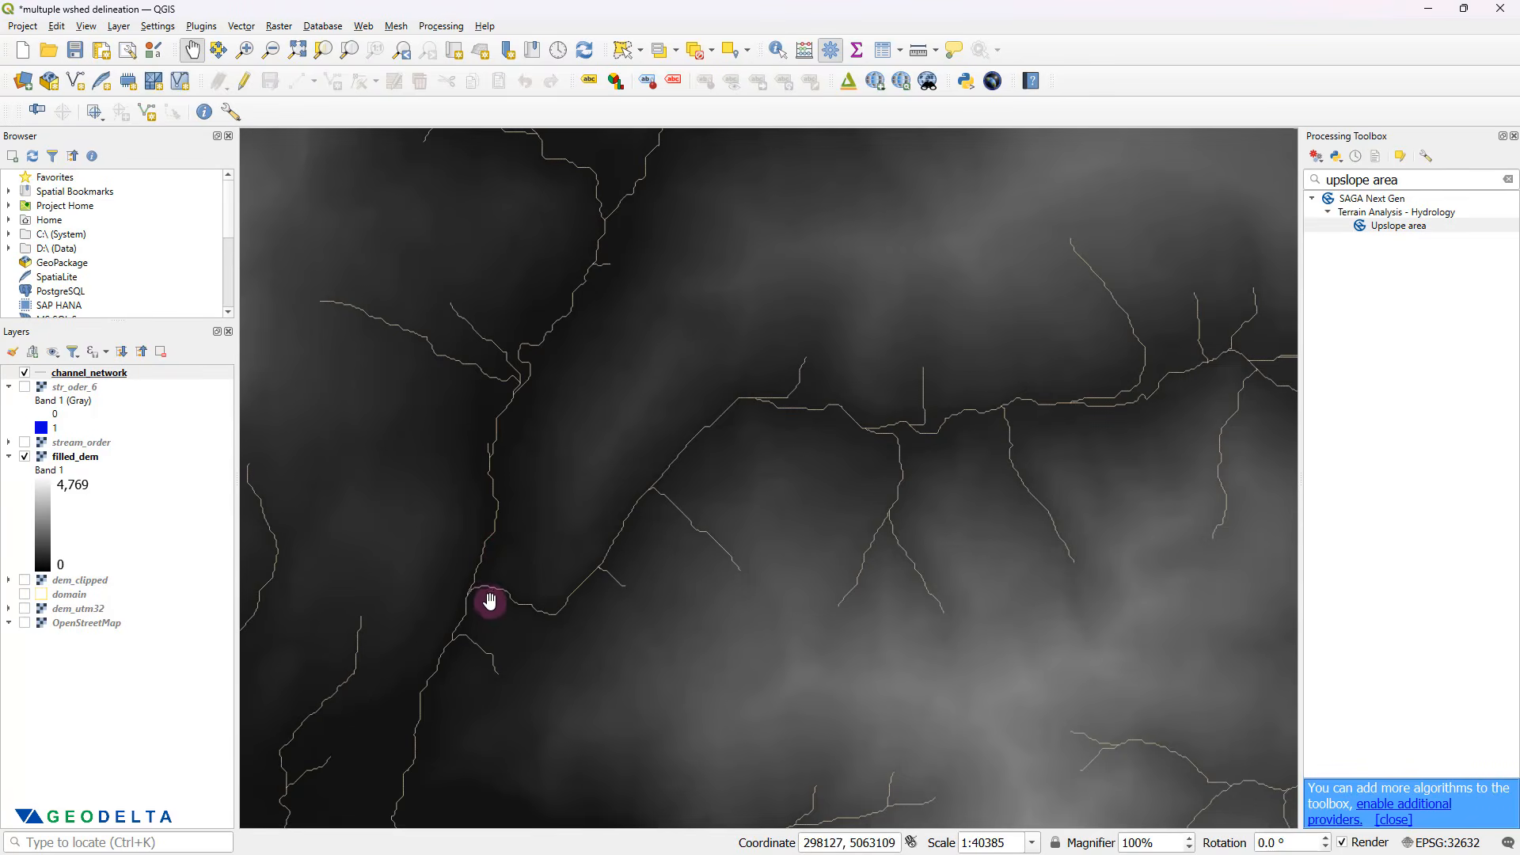
scroll(484, 600, up, 3)
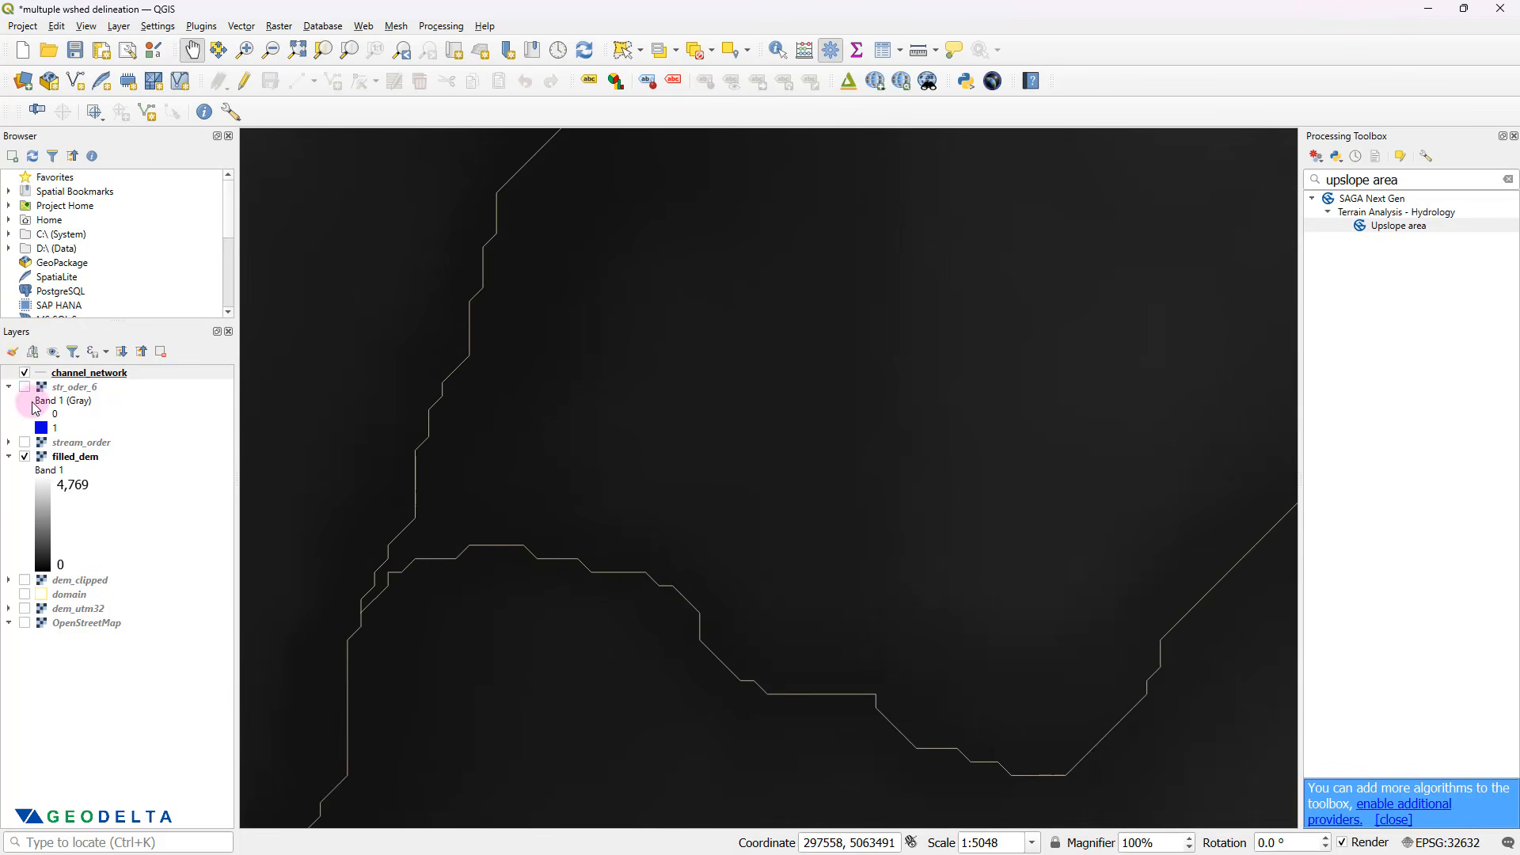
click(25, 388)
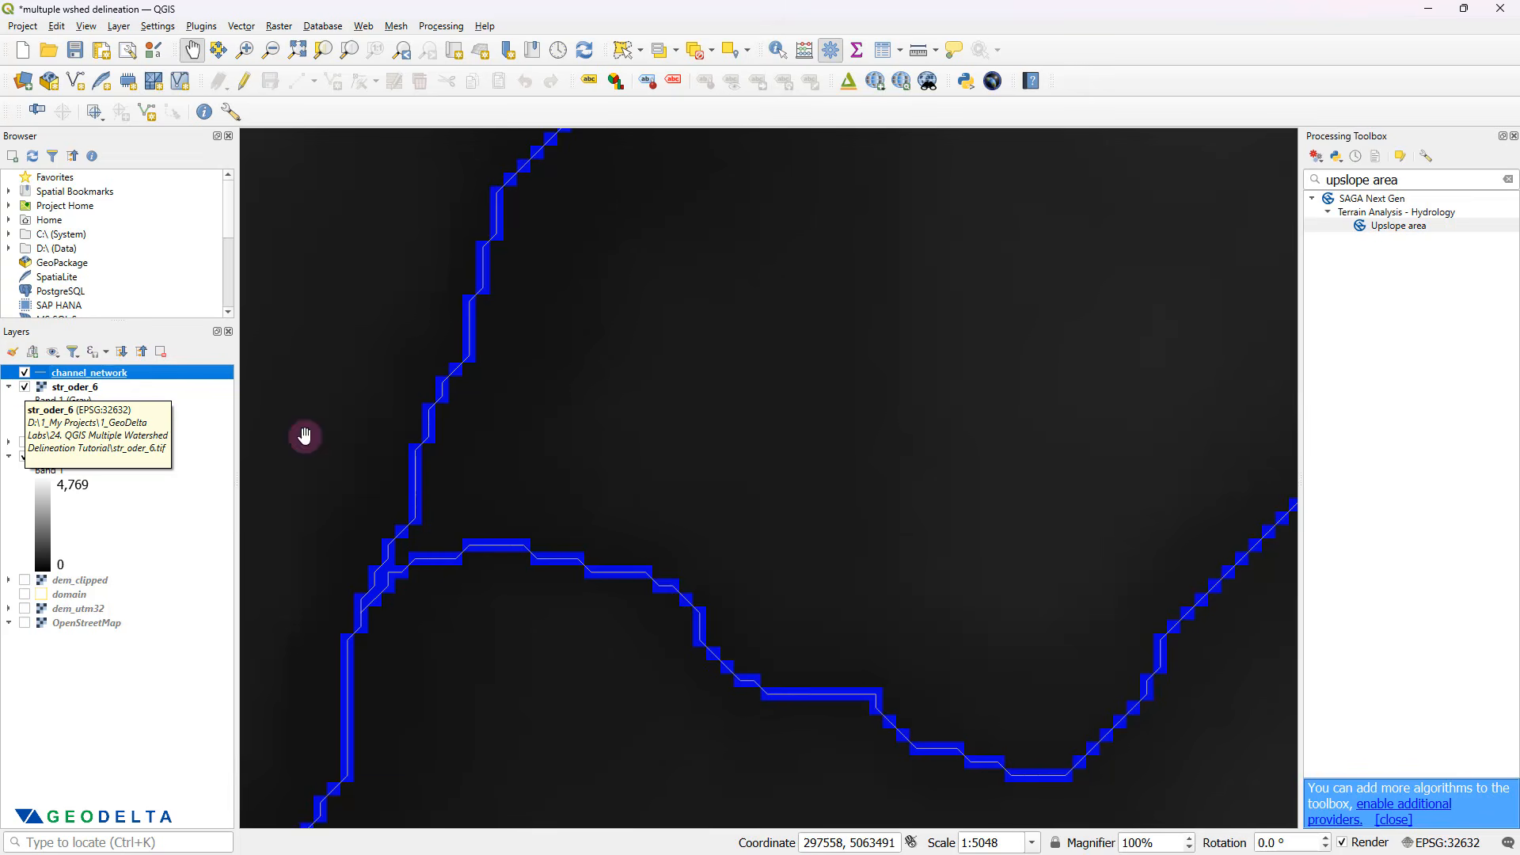
scroll(478, 556, up, 2)
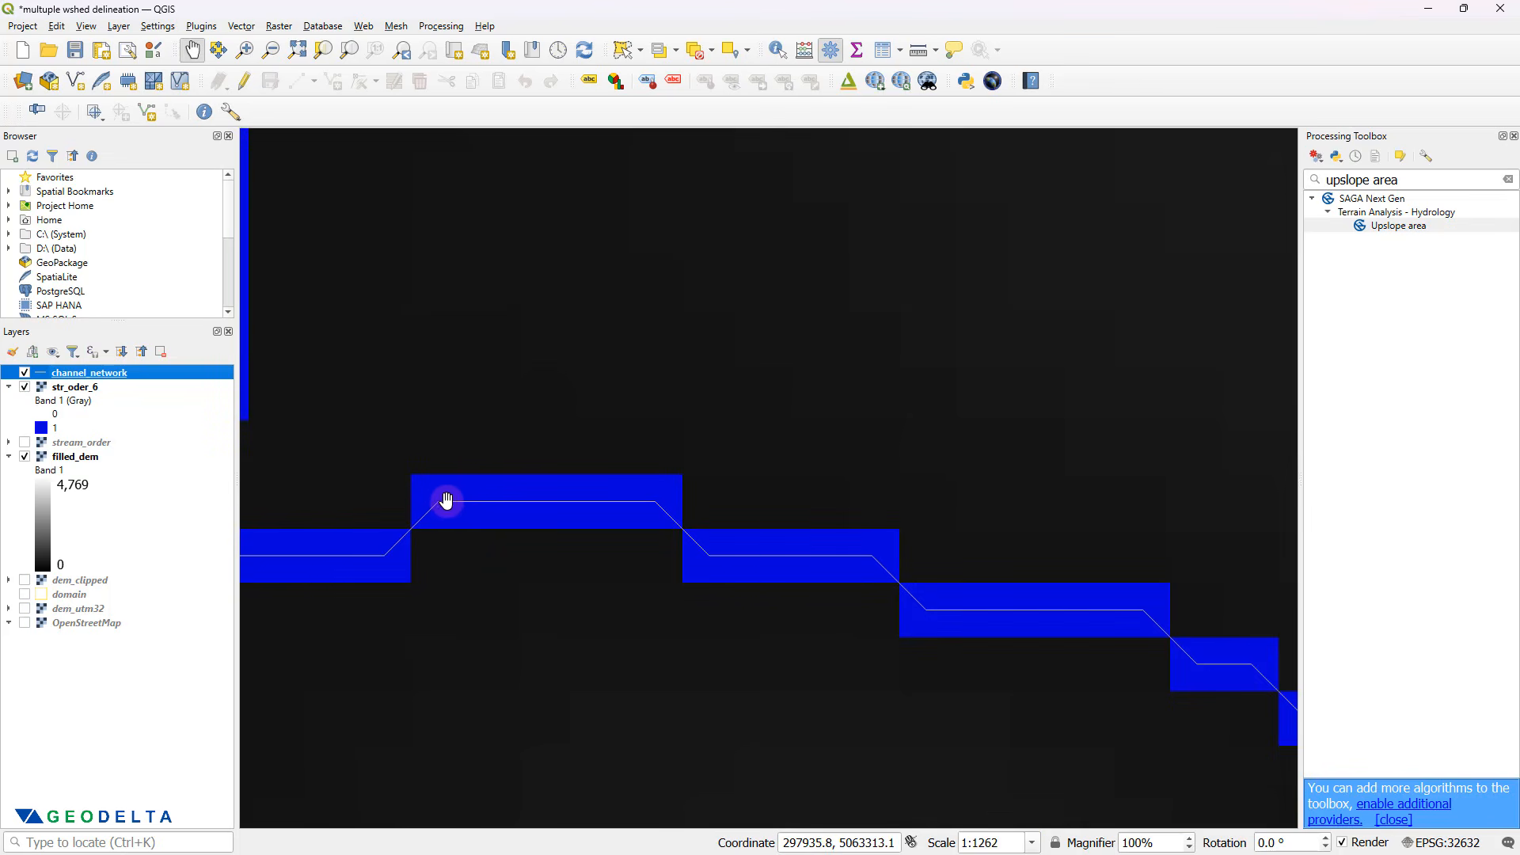
scroll(437, 505, down, 1)
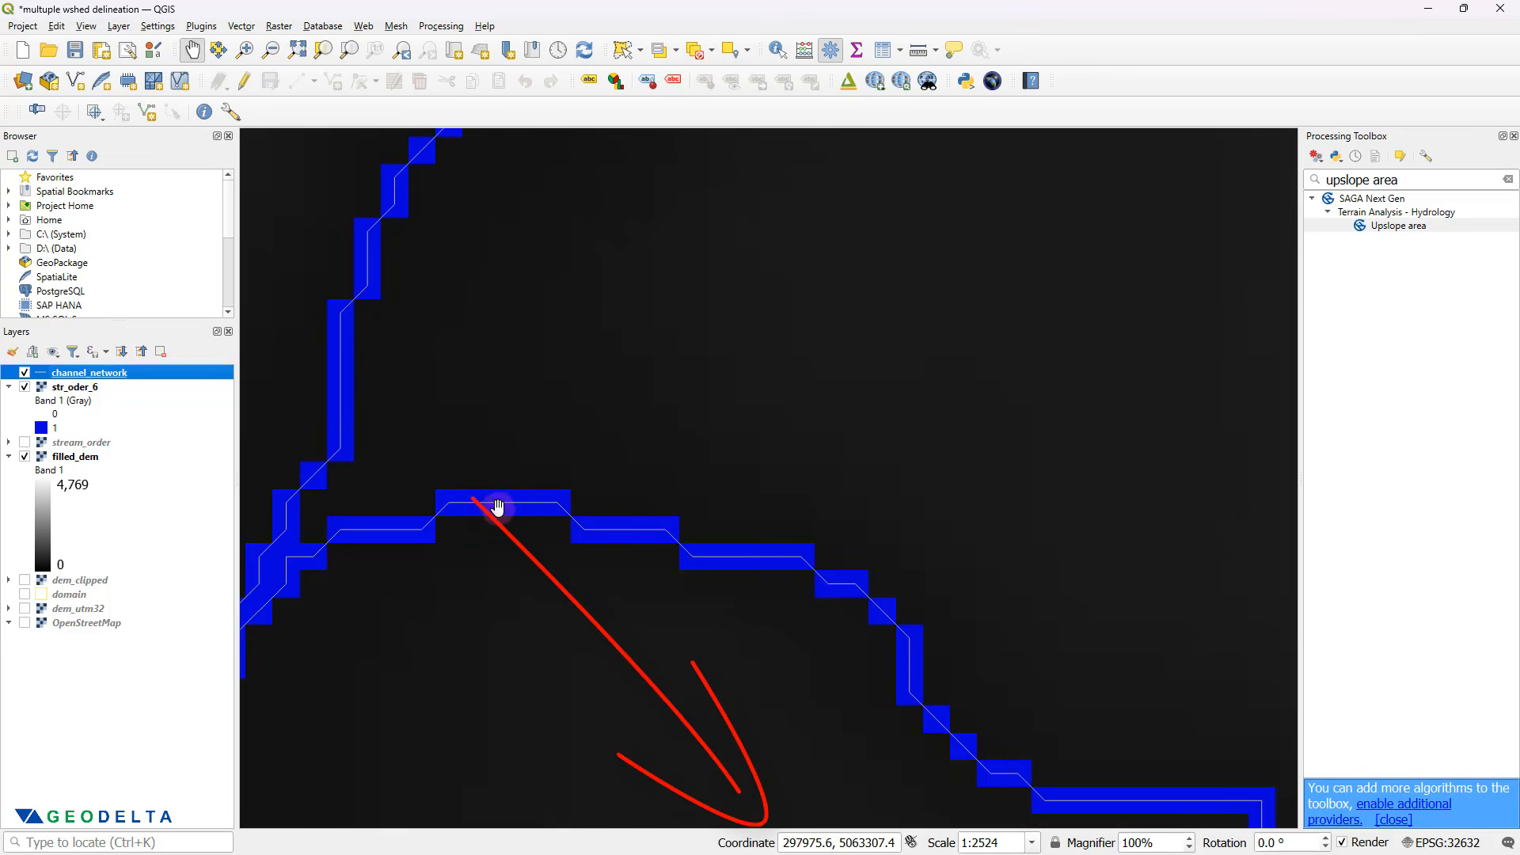
- Copy the map CRS (EPSG:32632) coordinate of a str_oder_6 channel cell on the eastern tributary just upstream of the confluence
right_click(451, 504)
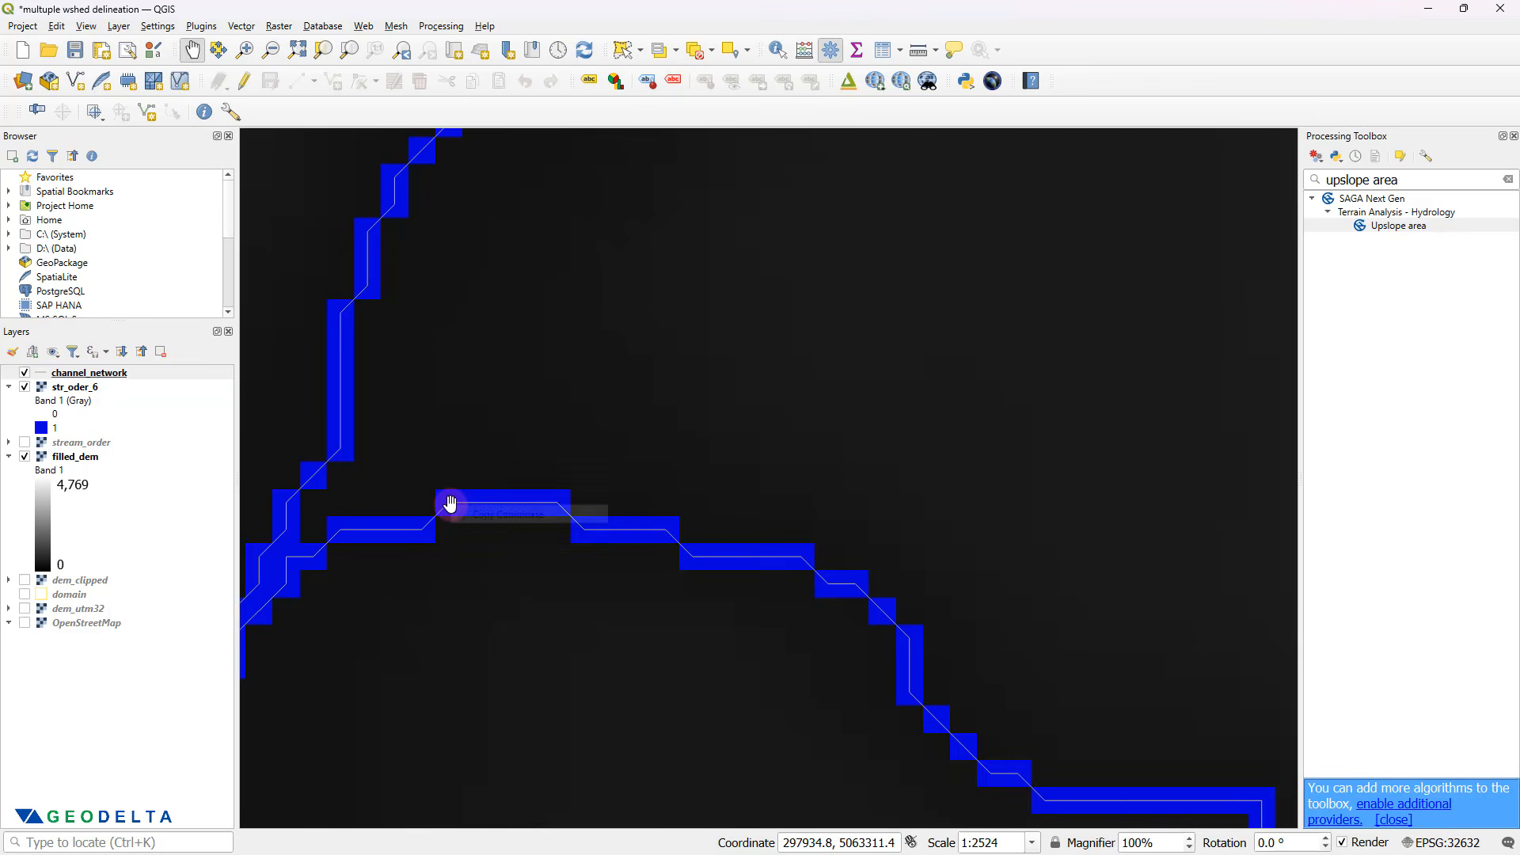
mouse_move(502, 515)
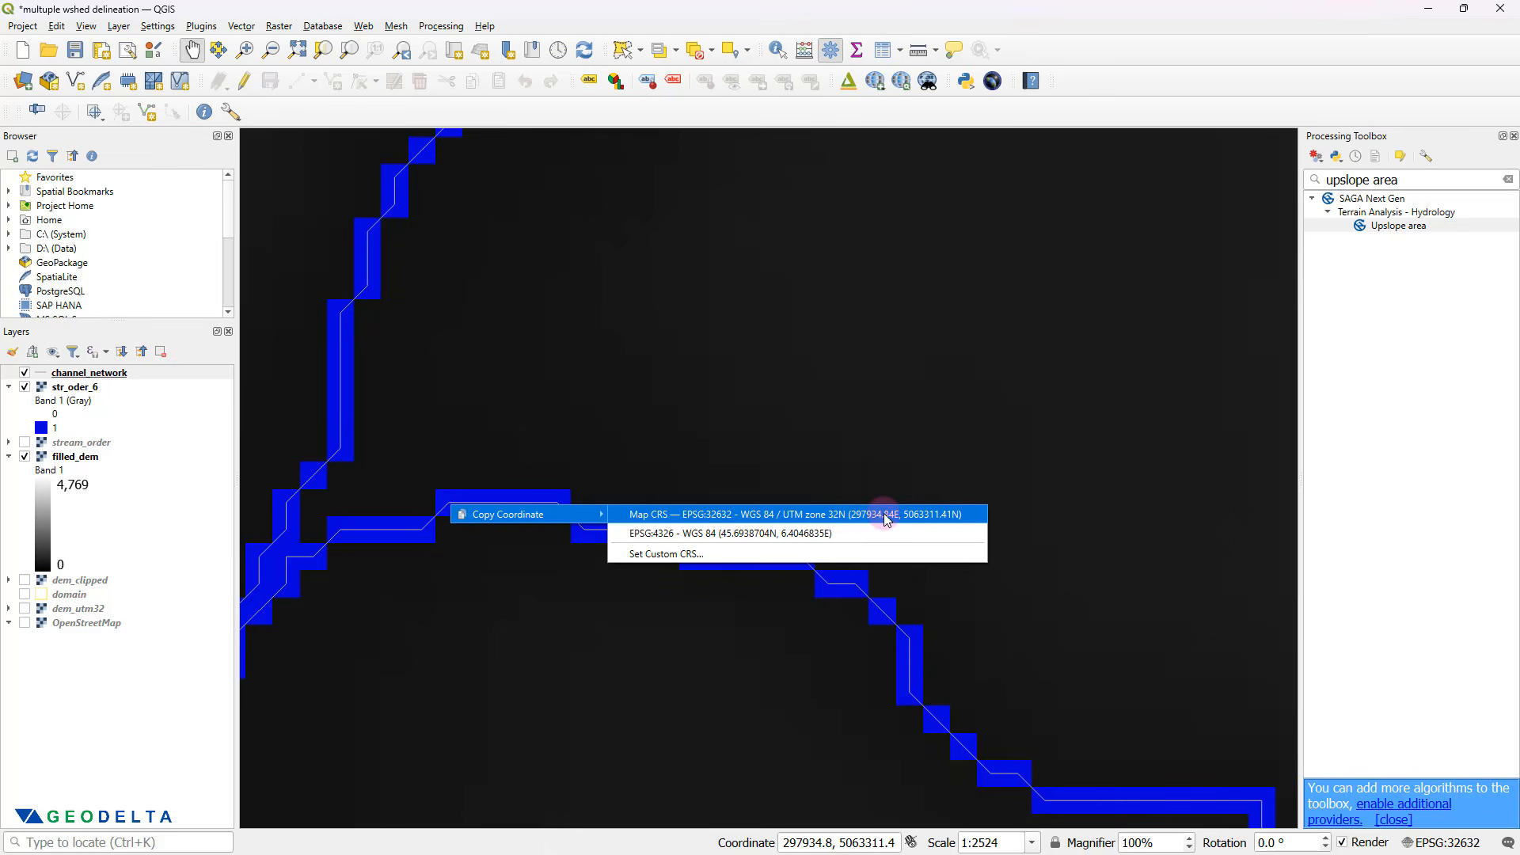
click(843, 512)
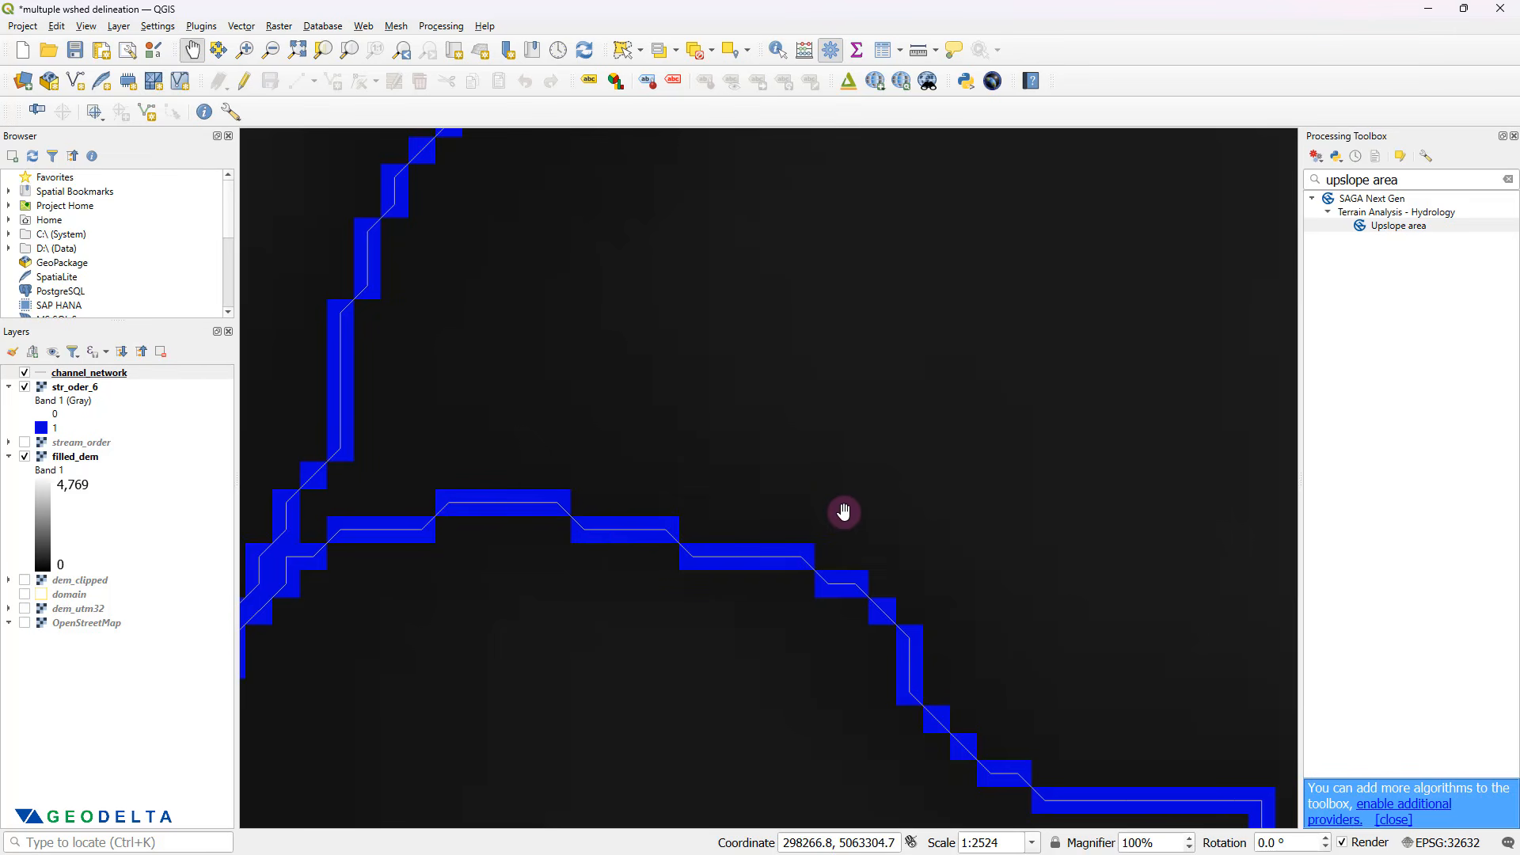
- Reopen the Upslope Area tool and set the Target X coordinate to 297842.68 from the copied coordinate pair, cutting out the Y part
scroll(865, 419, down, 1)
scroll(910, 427, down, 3)
scroll(1029, 430, down, 1)
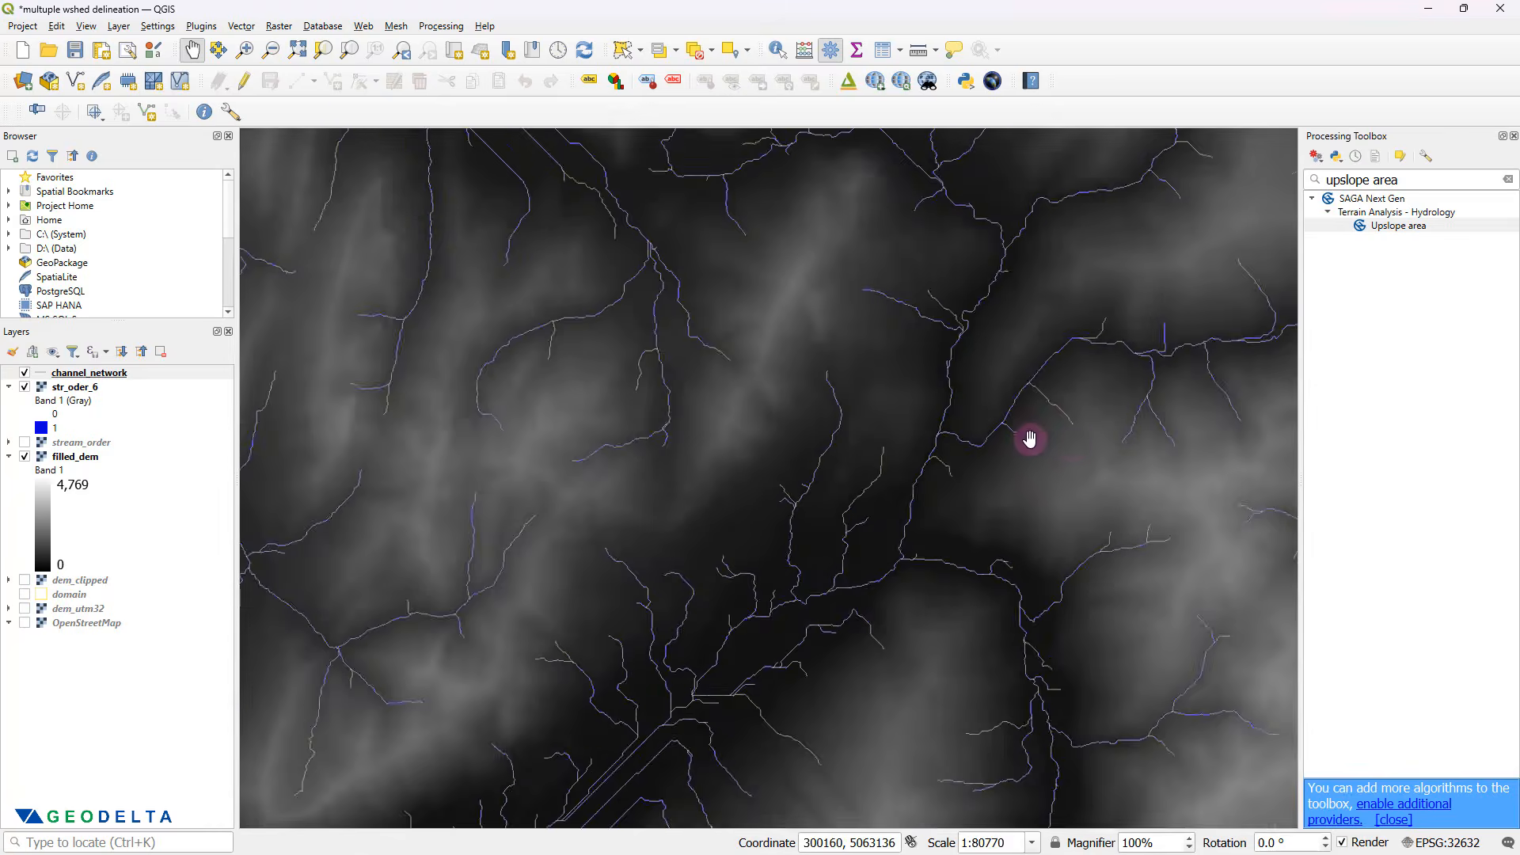
drag(1028, 431, 746, 549)
drag(896, 543, 747, 536)
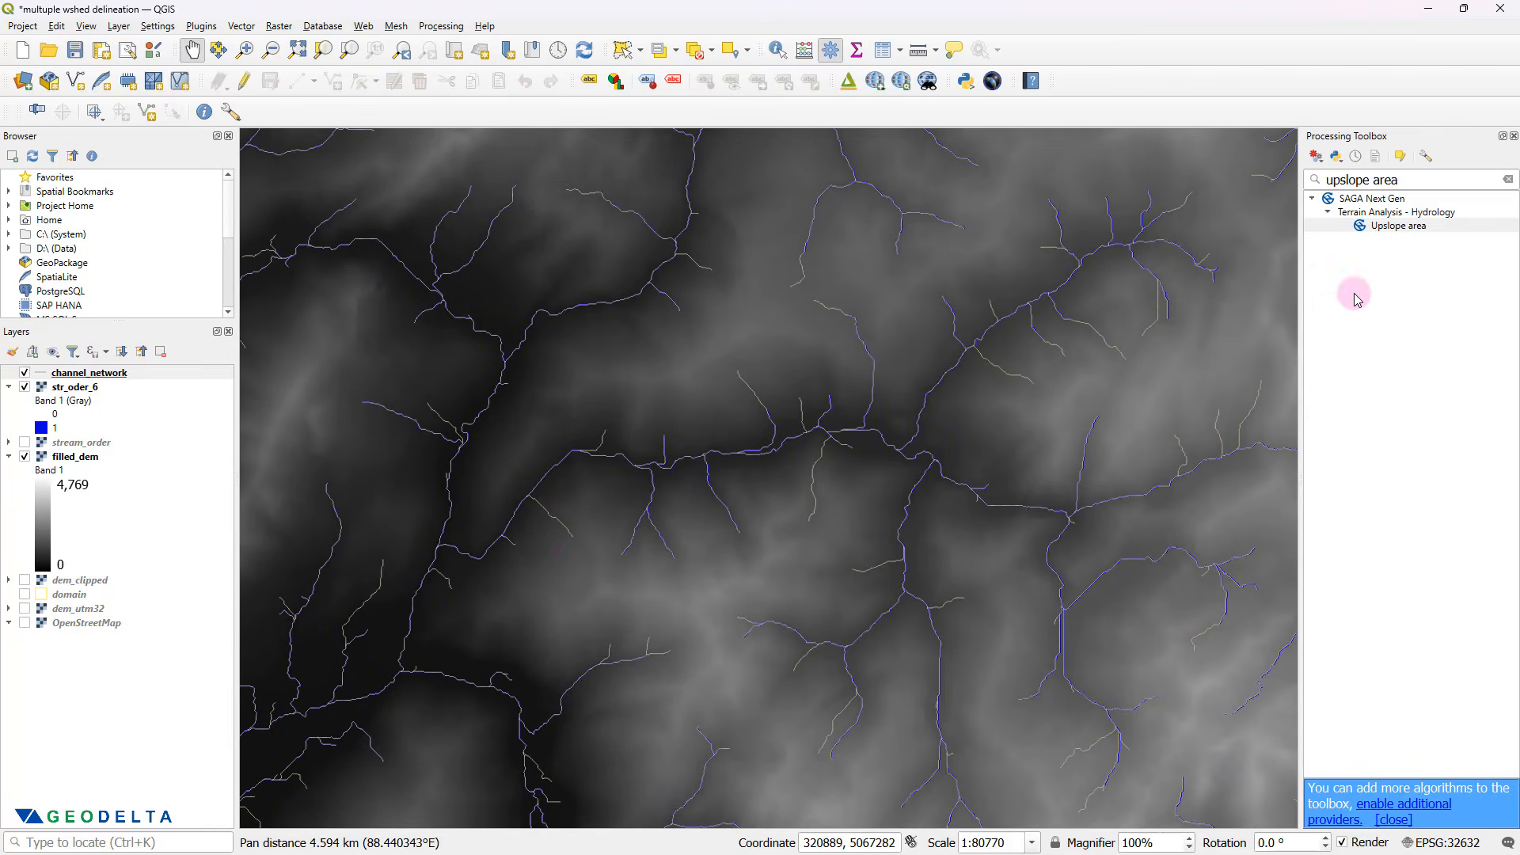
double_click(1398, 226)
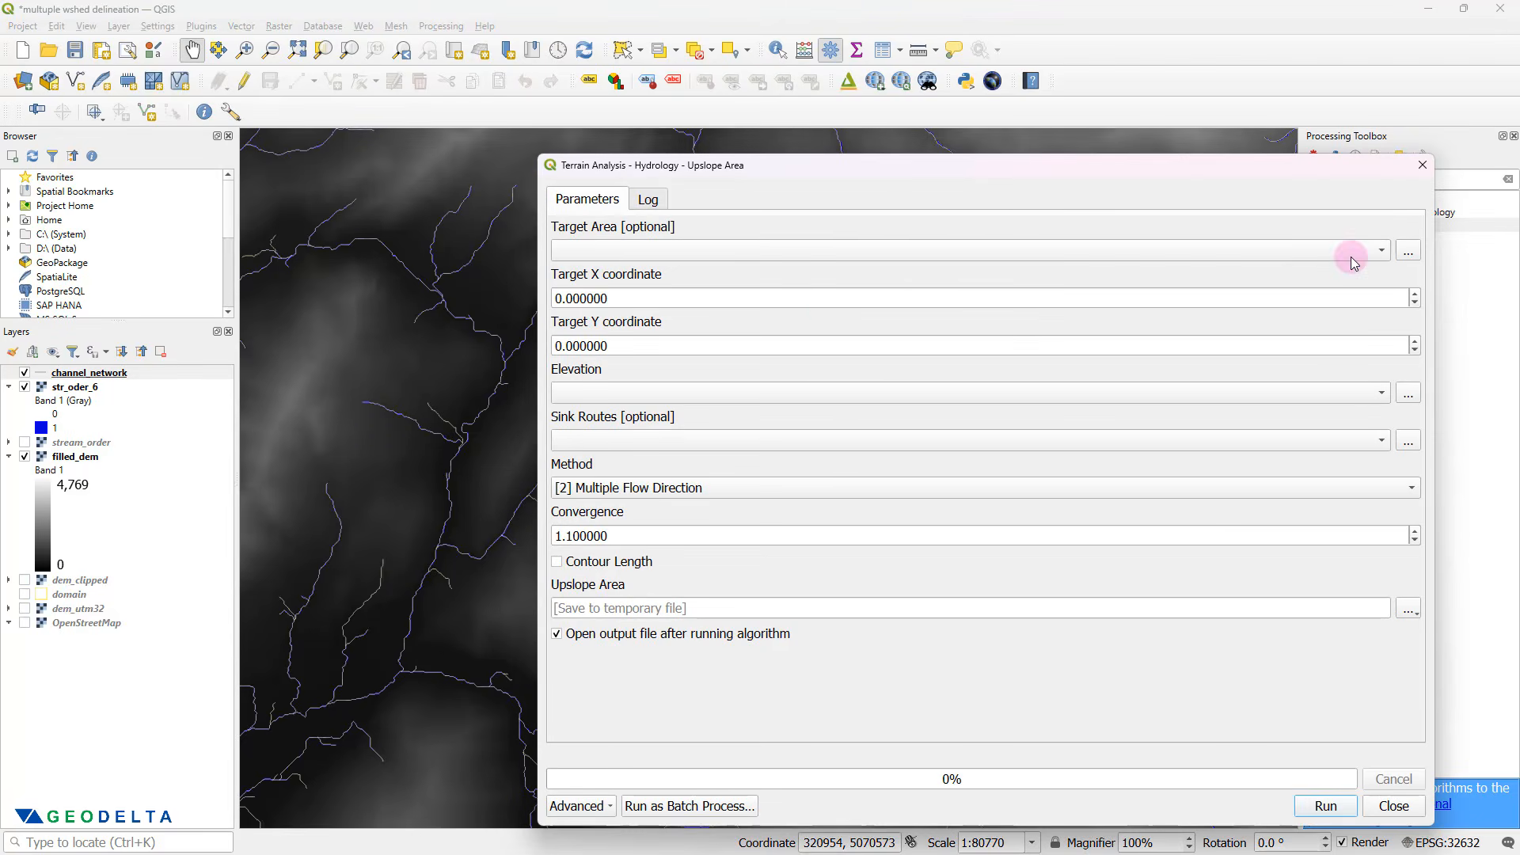
drag(633, 299, 522, 301)
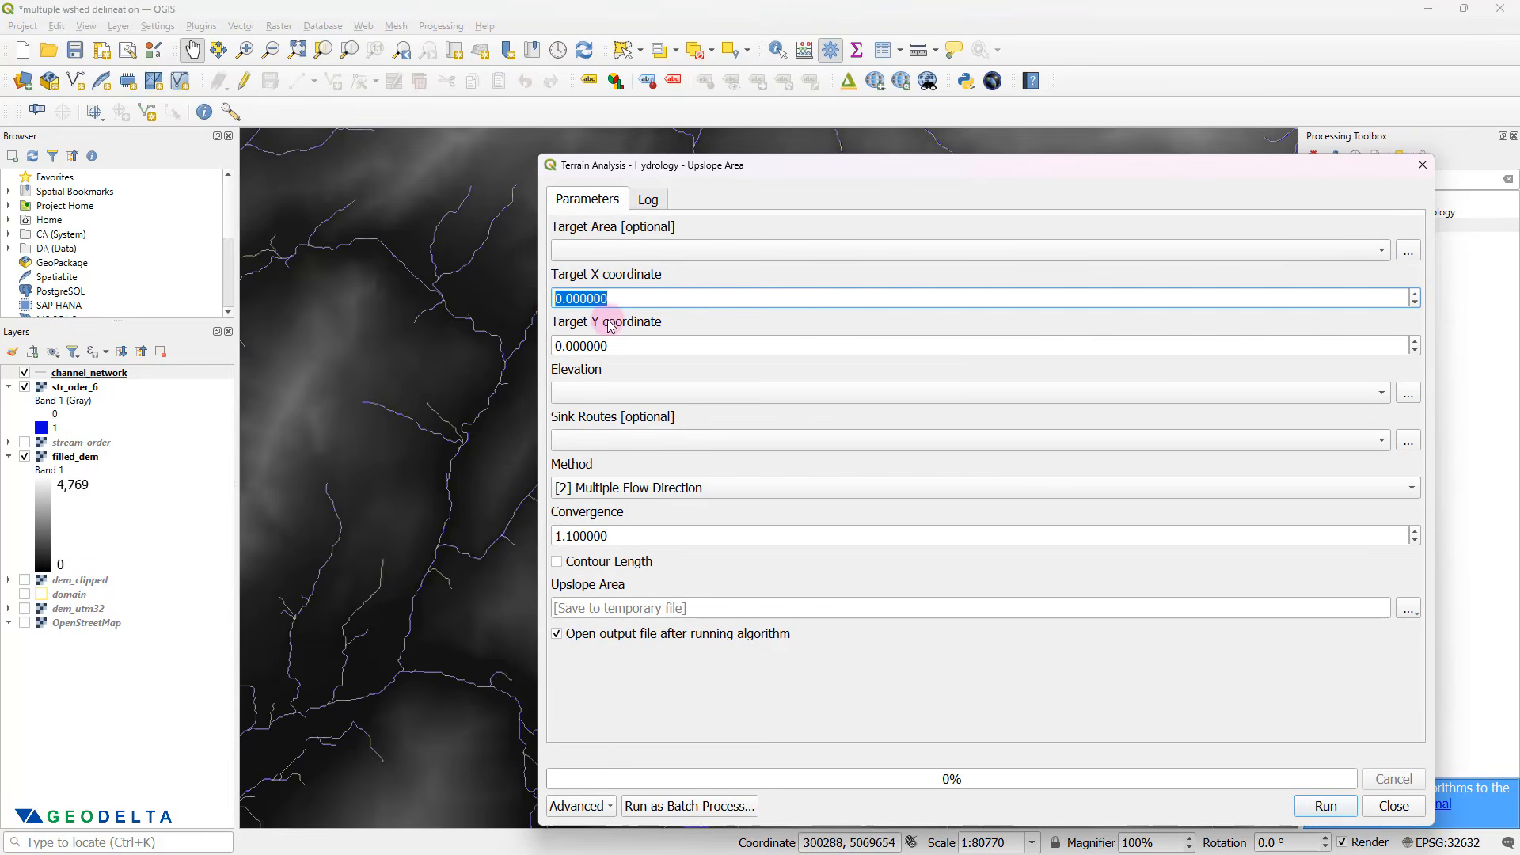
key(ctrl+v)
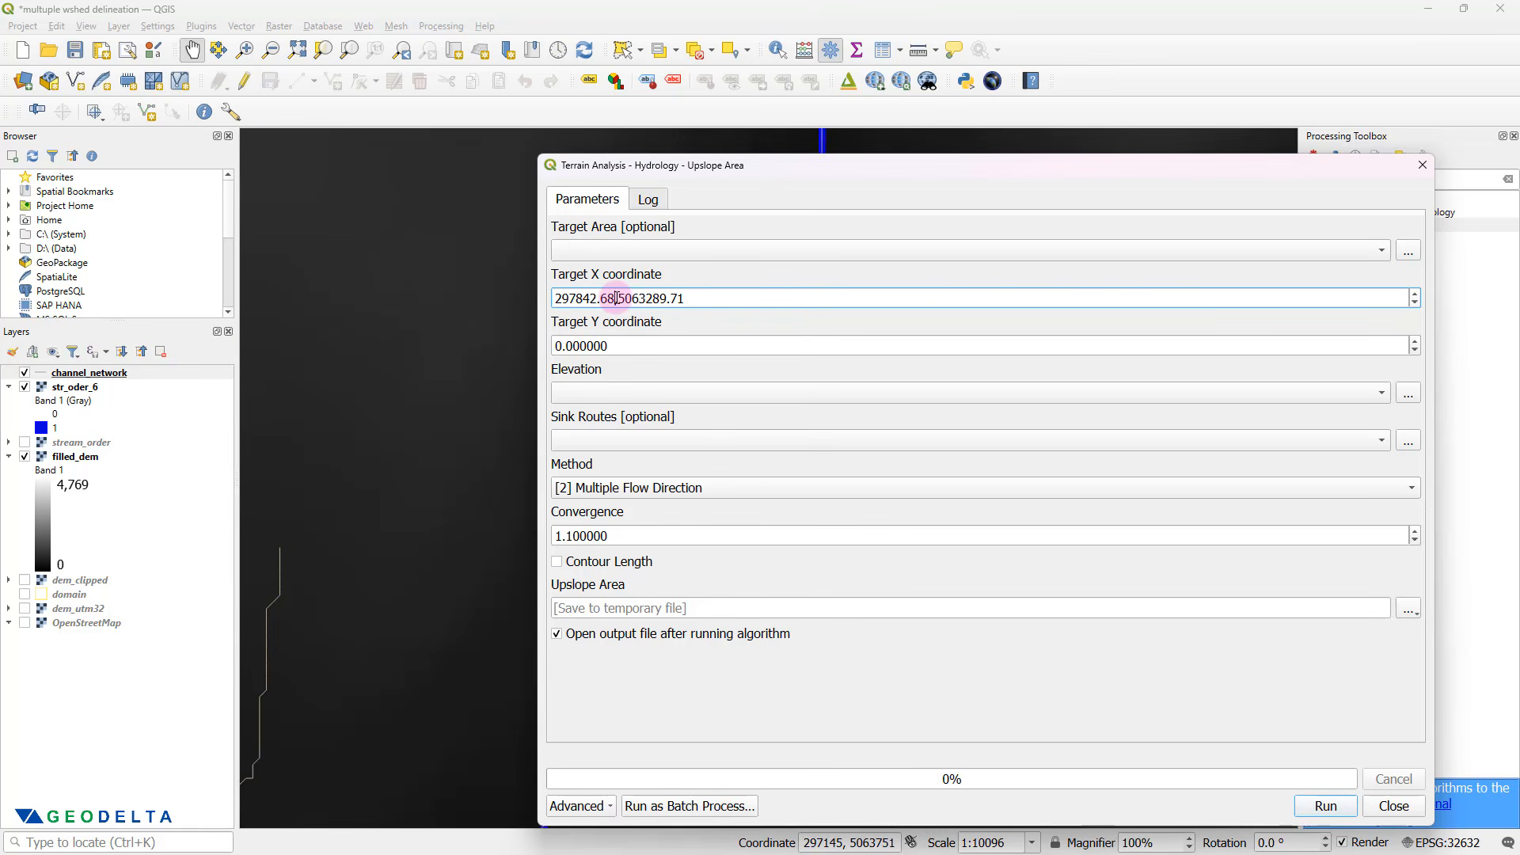
drag(618, 298, 750, 303)
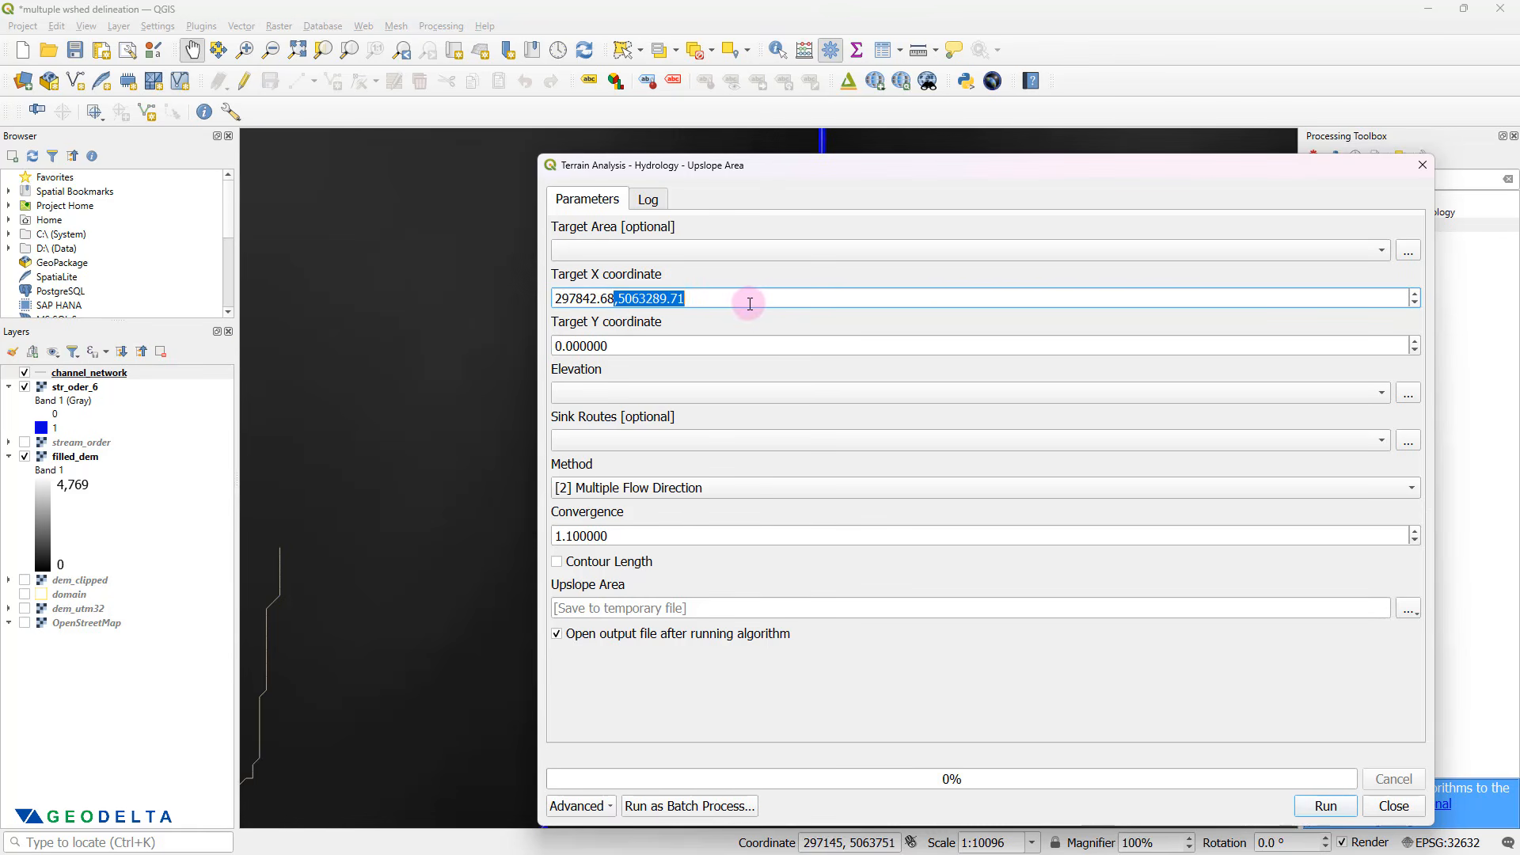
key(ctrl+x)
- Set the Target Y coordinate to 5063289.71 from the cut part, removing the leading comma
click(638, 345)
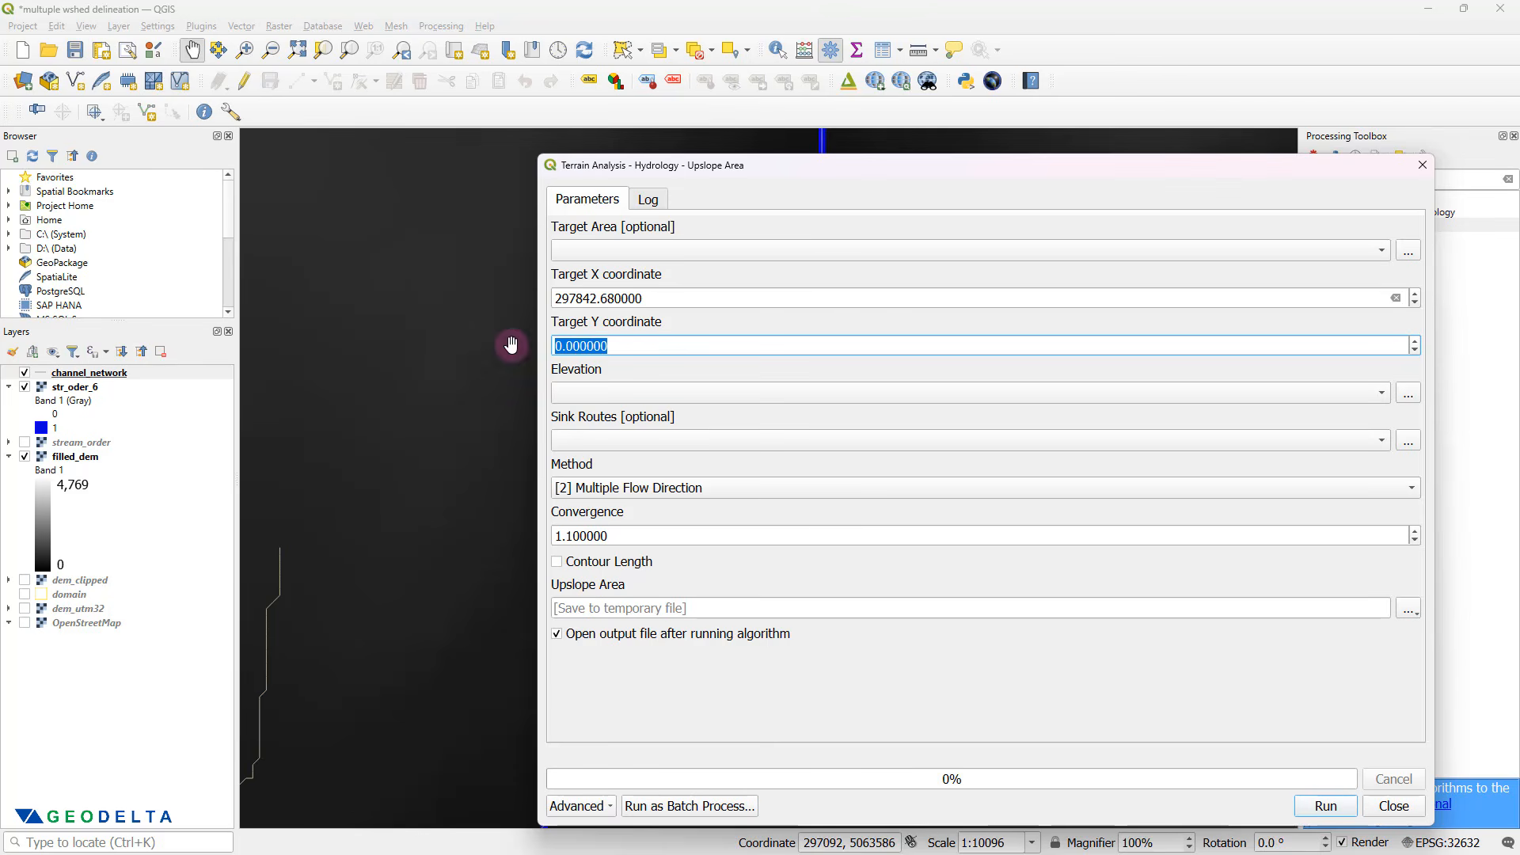
key(ctrl+v)
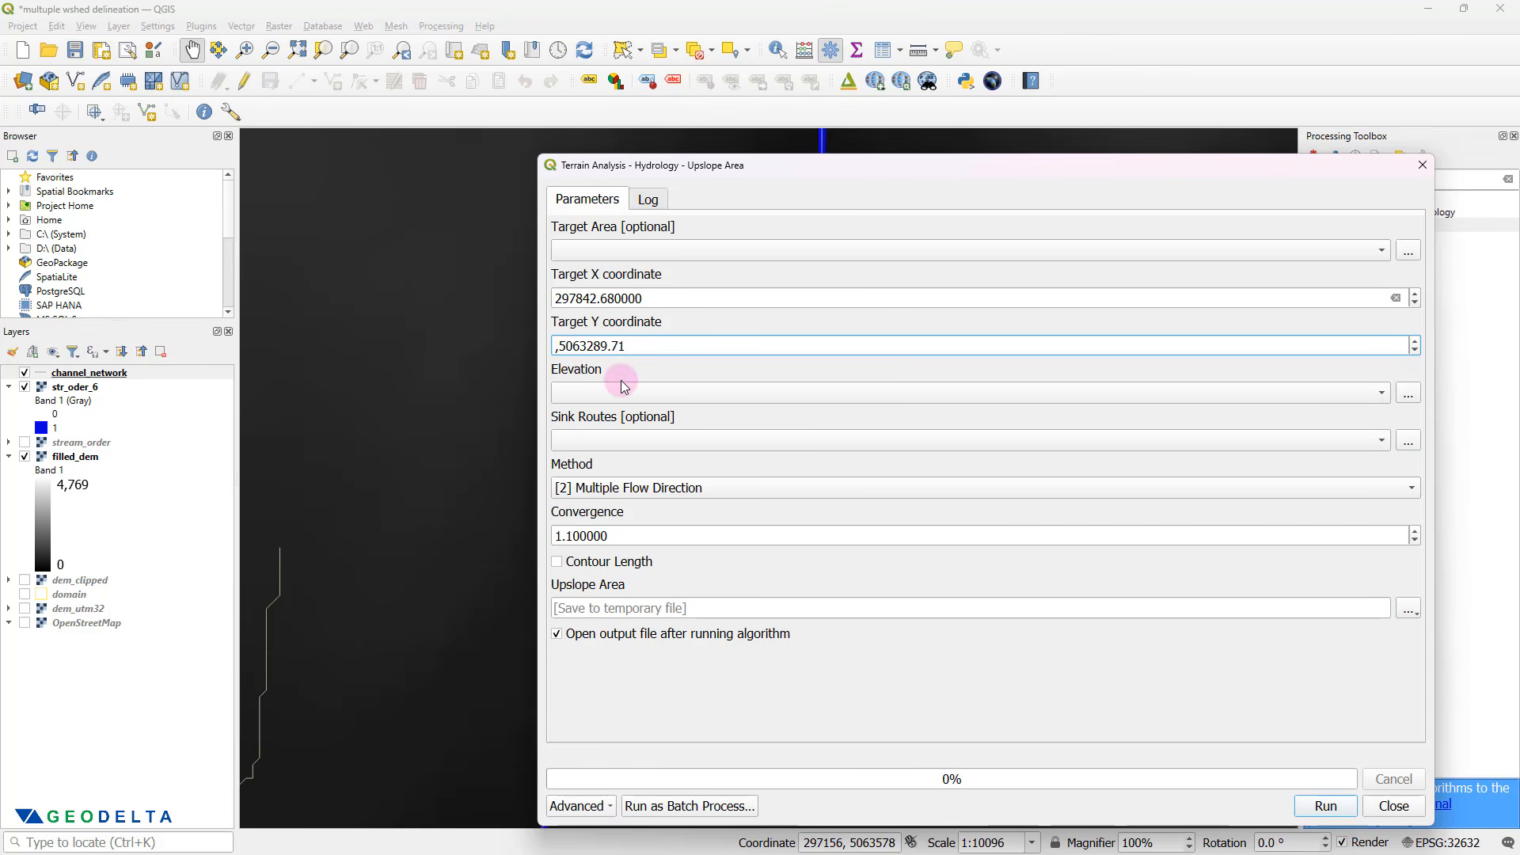
key(Home)
key(Delete)
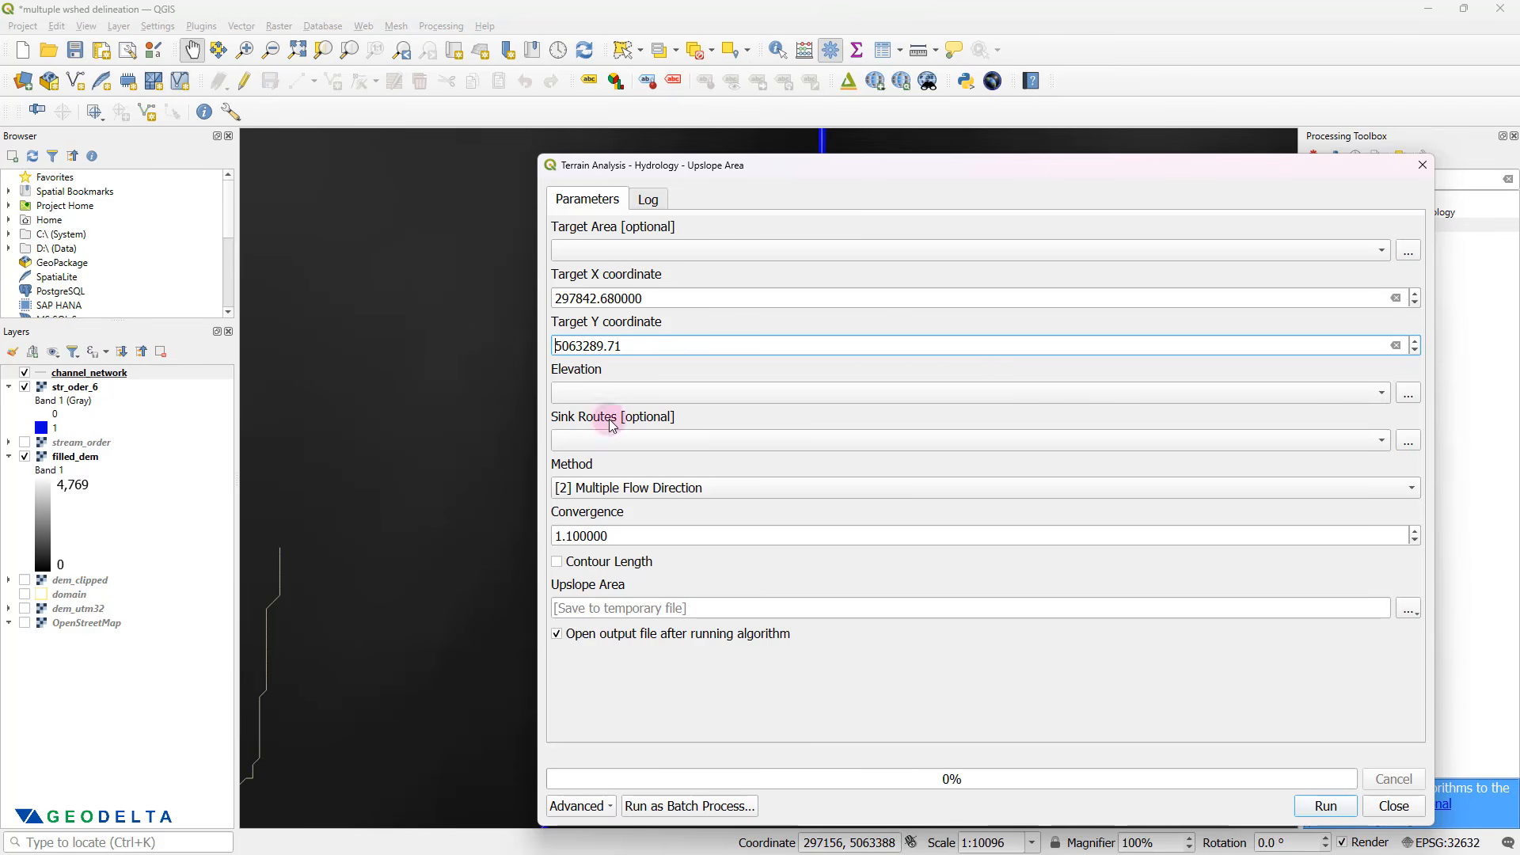
- Set the Upslope Area elevation input to filled_dem and the flow method to [0] Deterministic 8
drag(719, 165, 586, 138)
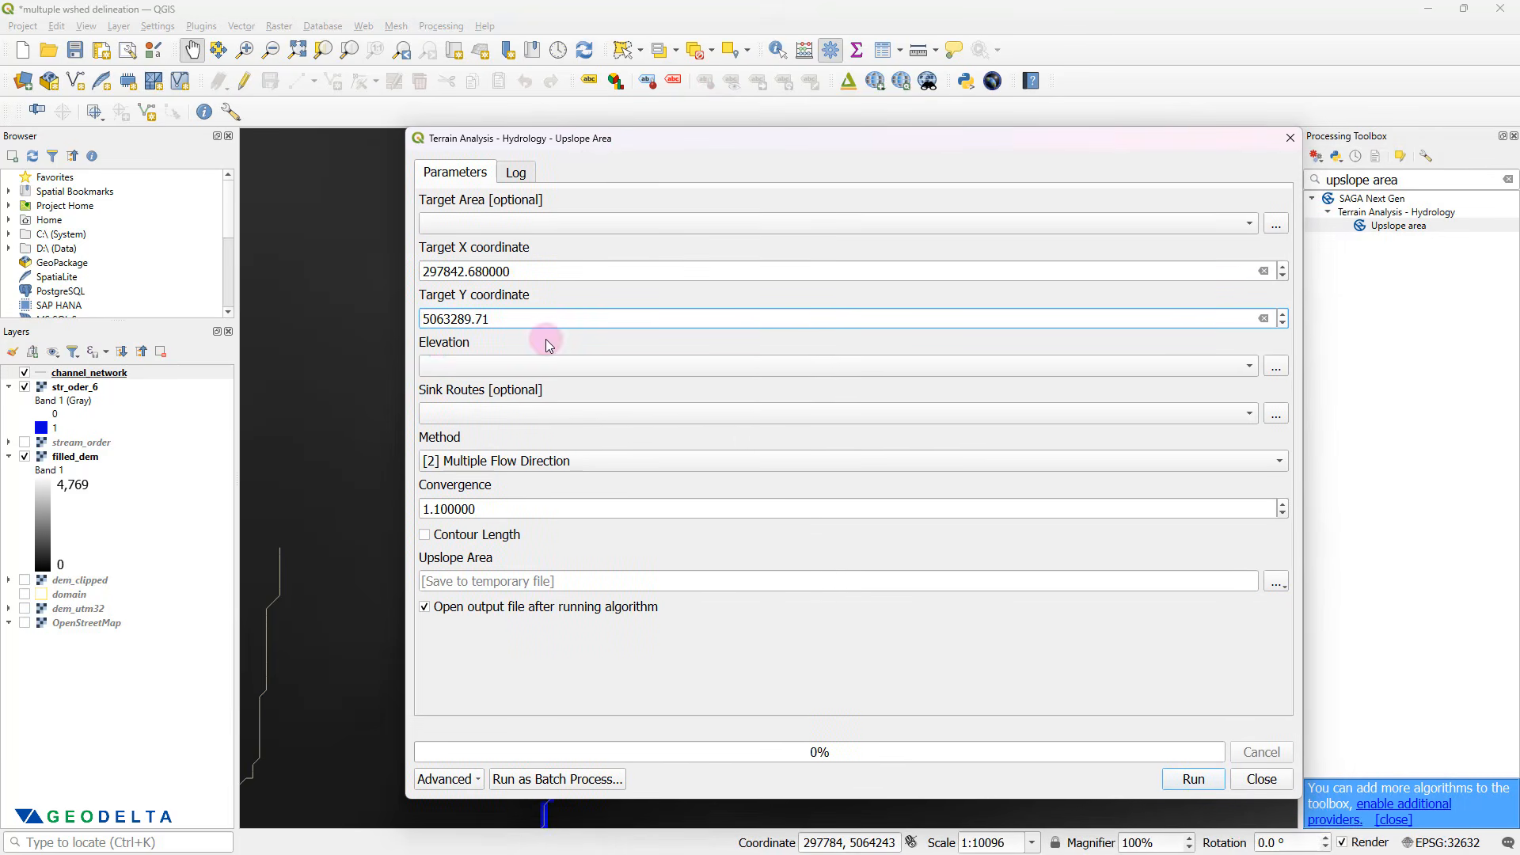
click(465, 368)
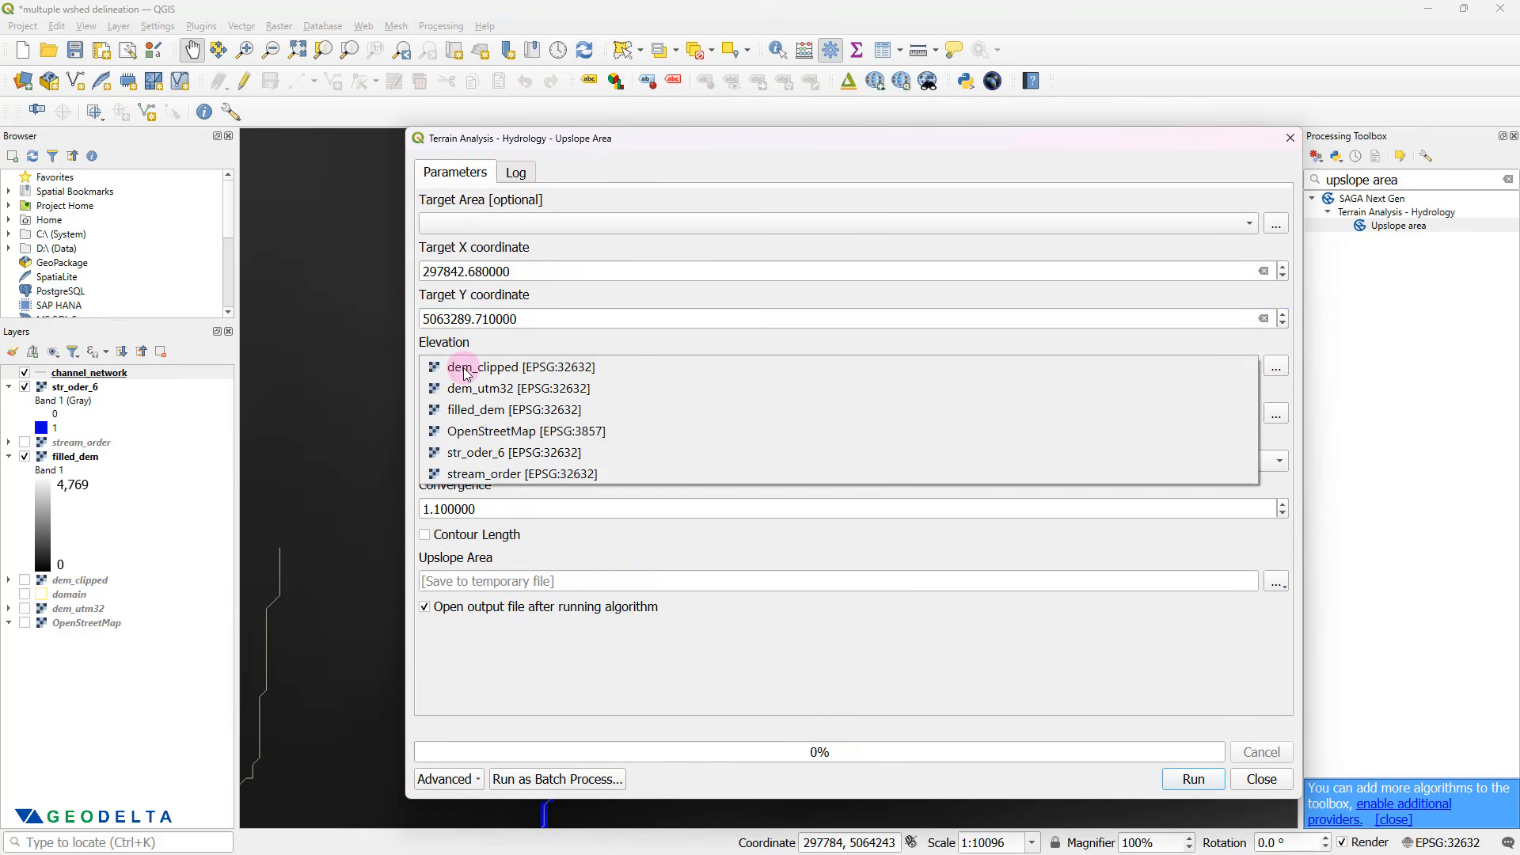
click(493, 416)
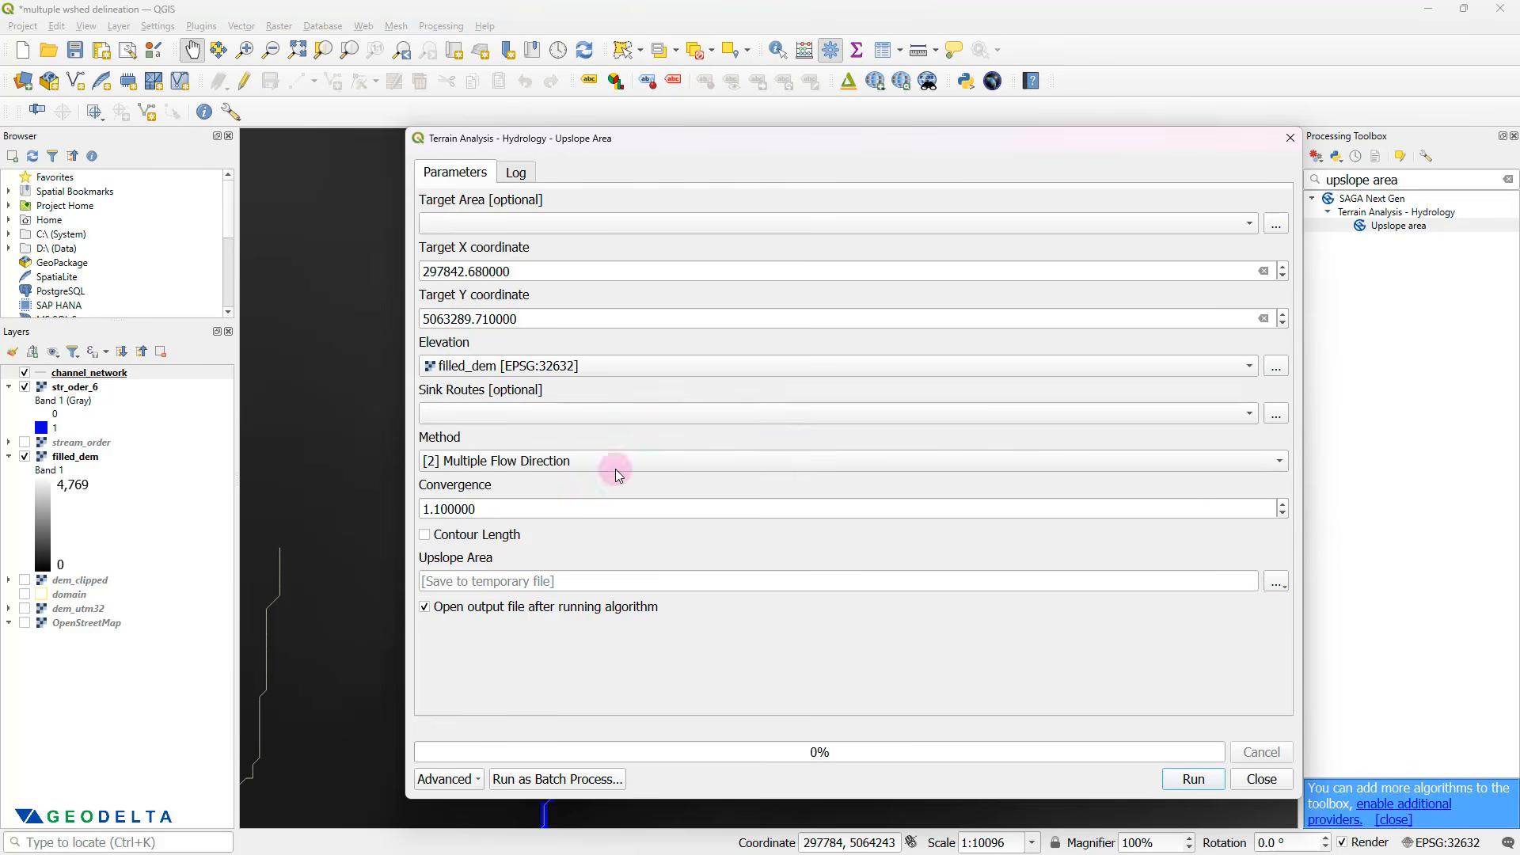
click(500, 462)
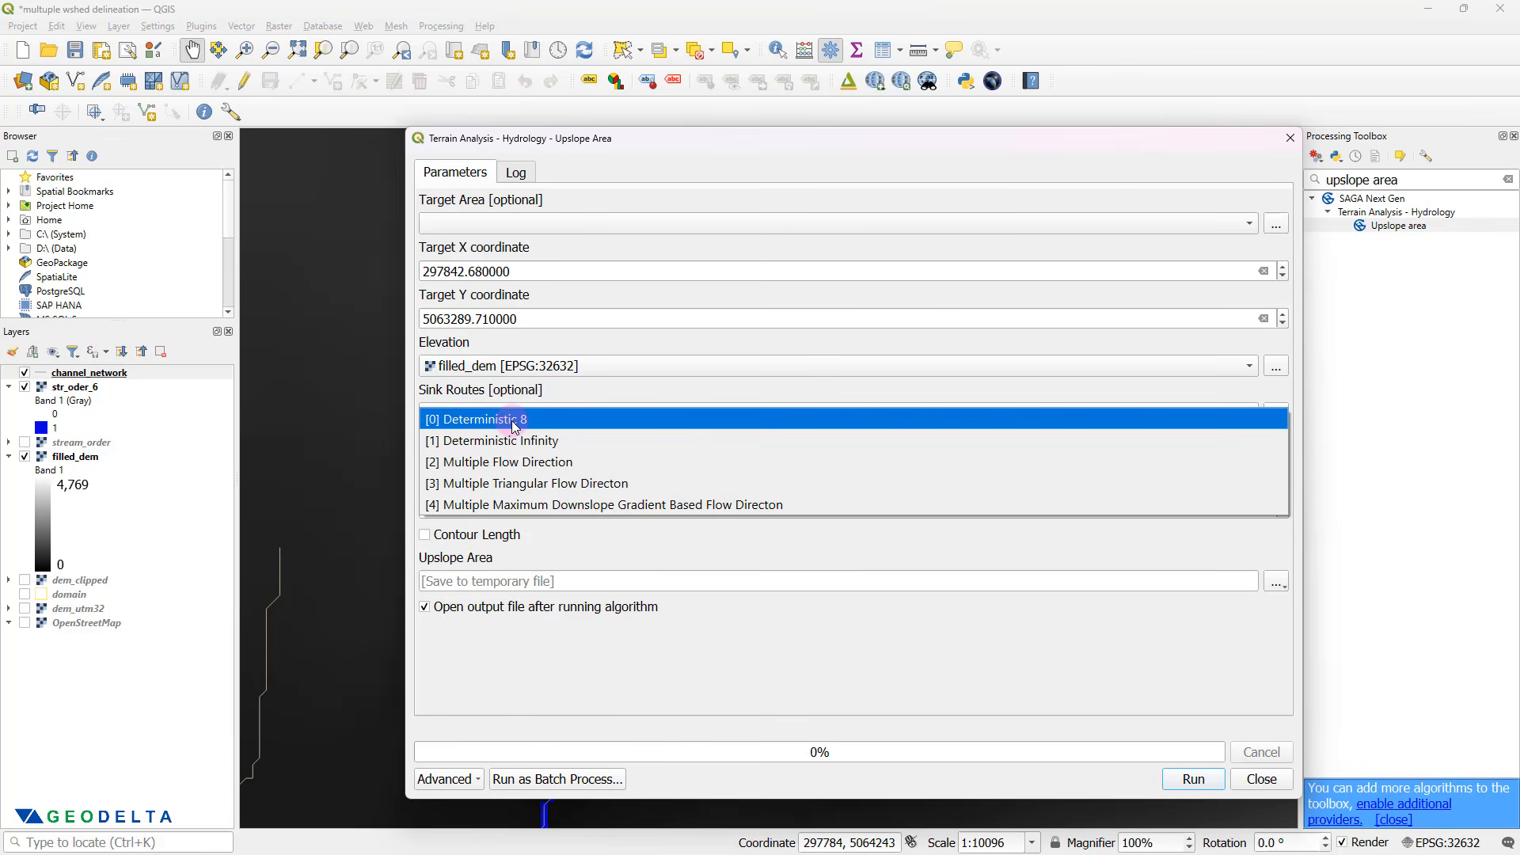
click(516, 426)
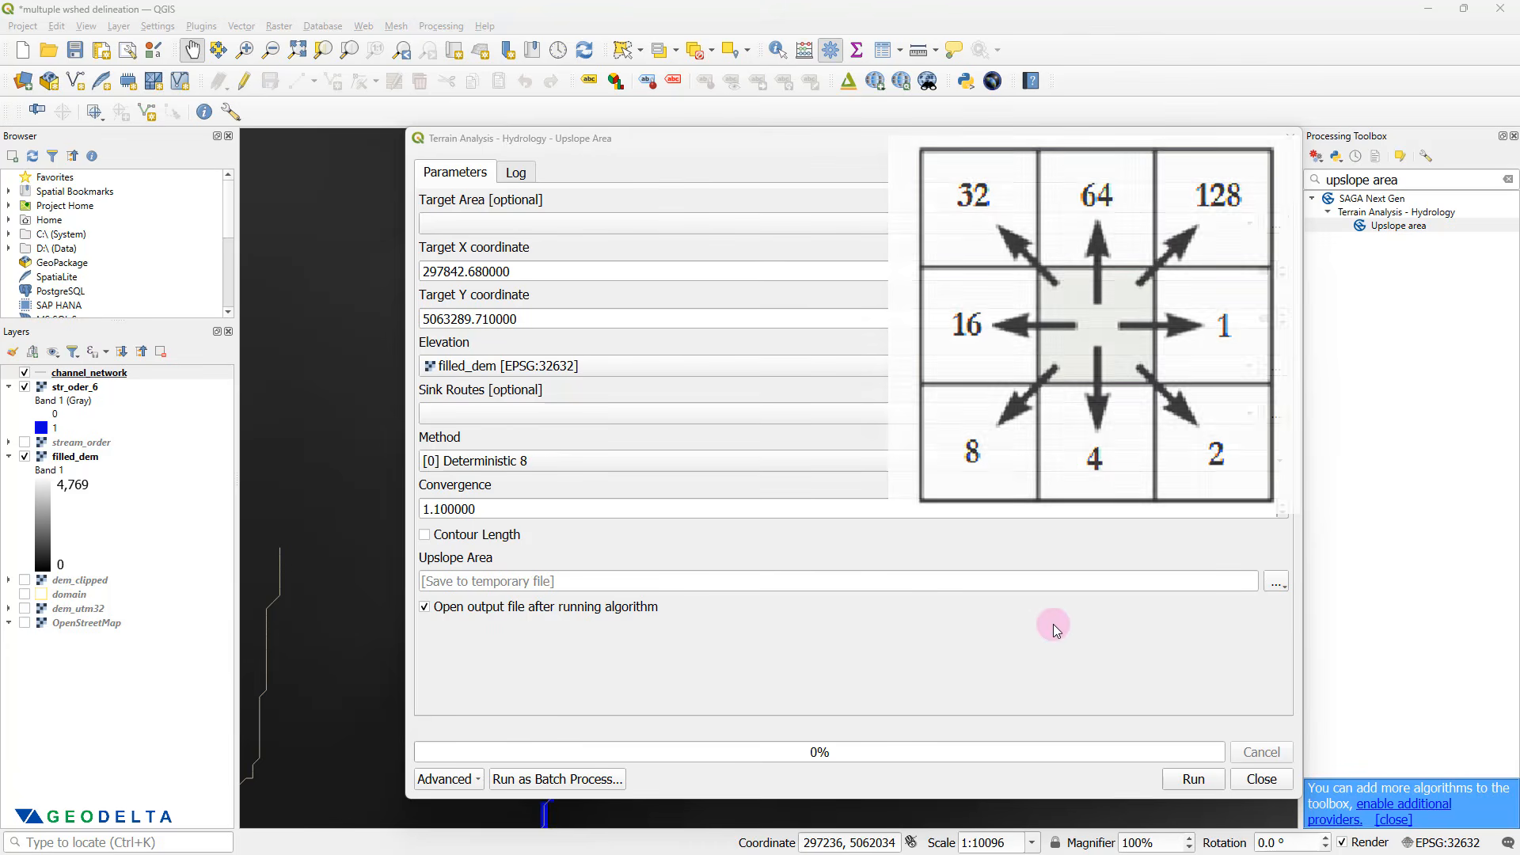
- Set the Upslope Area output to be saved as catchment_large in SDAT format in the watershed tutorial folder
click(1278, 586)
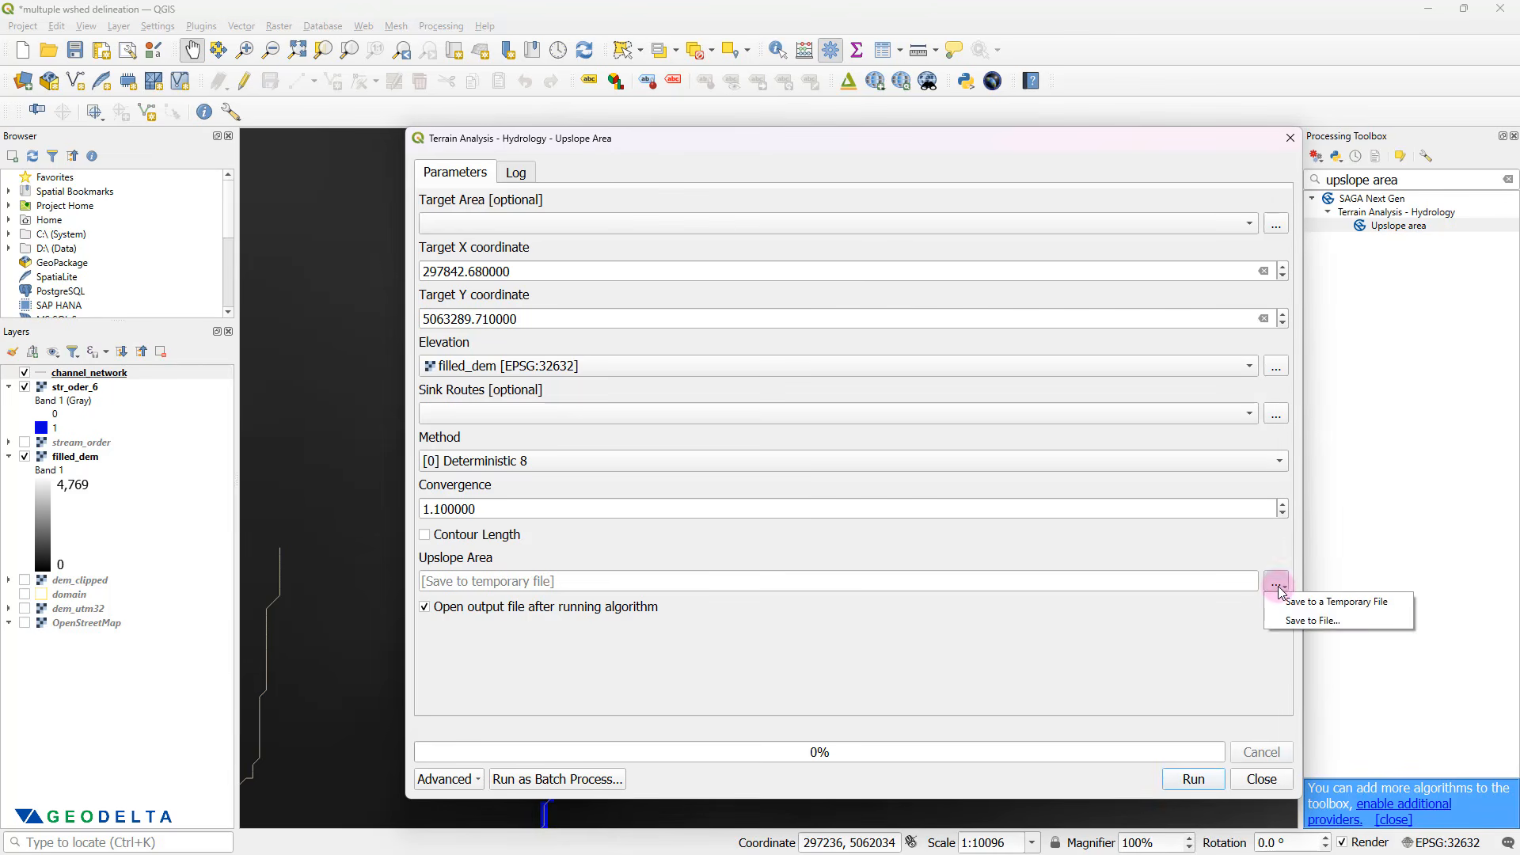
click(1300, 628)
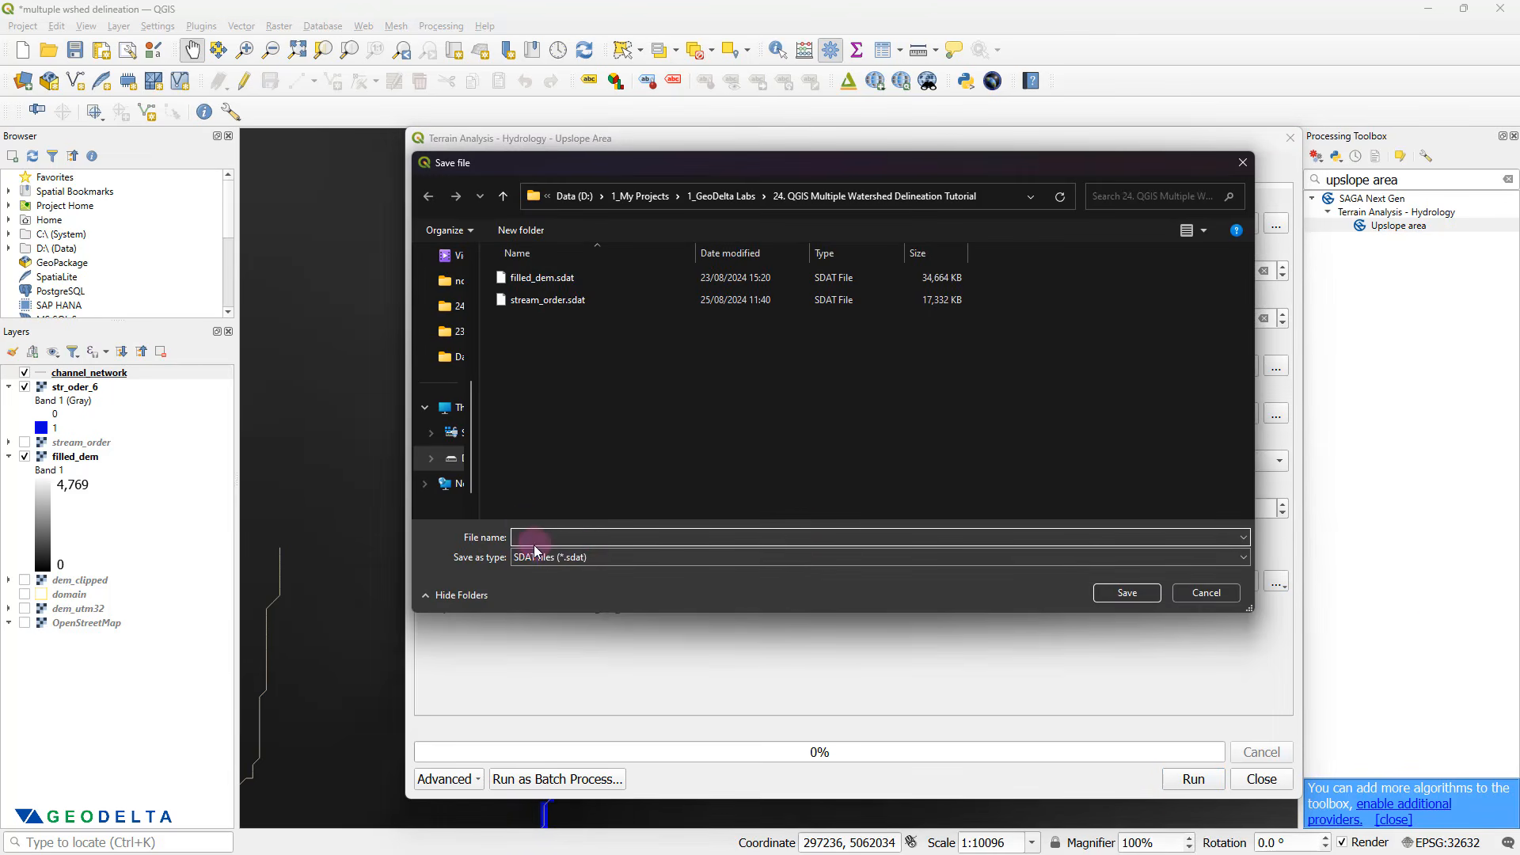
text(c)
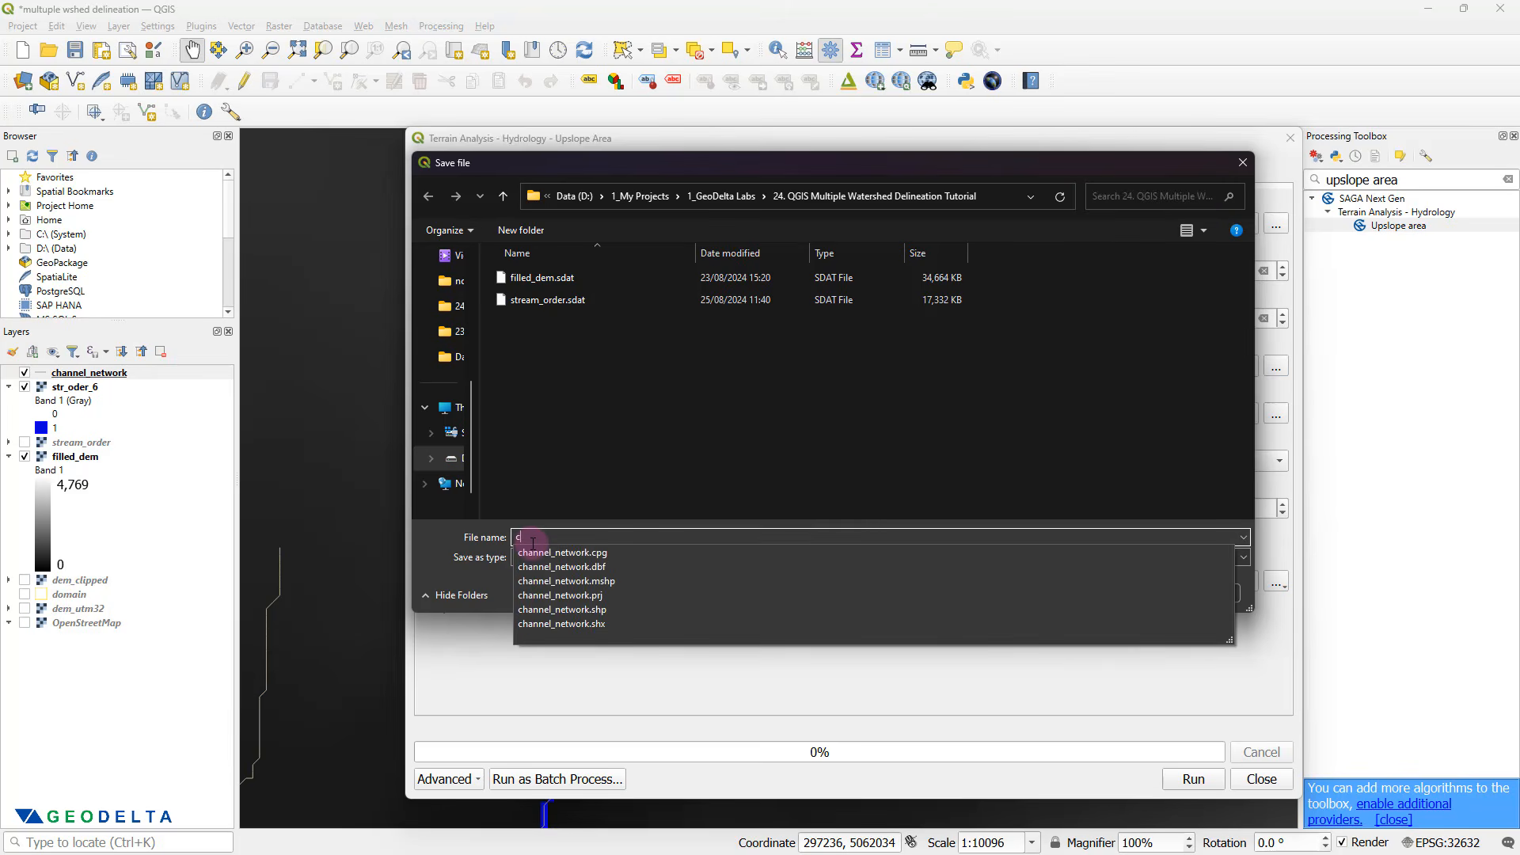
text(atchment)
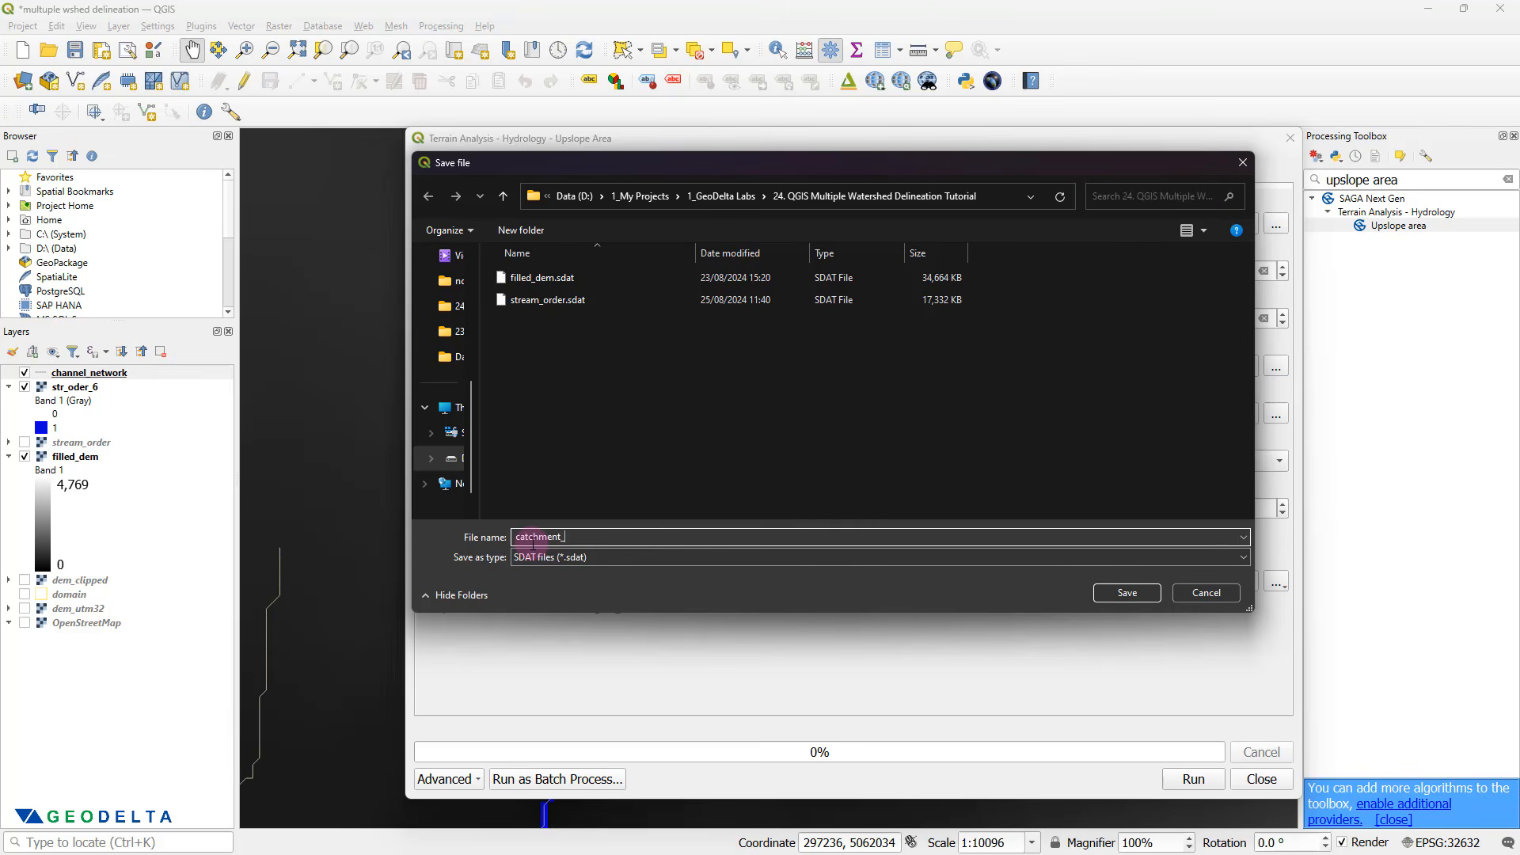
text(_large)
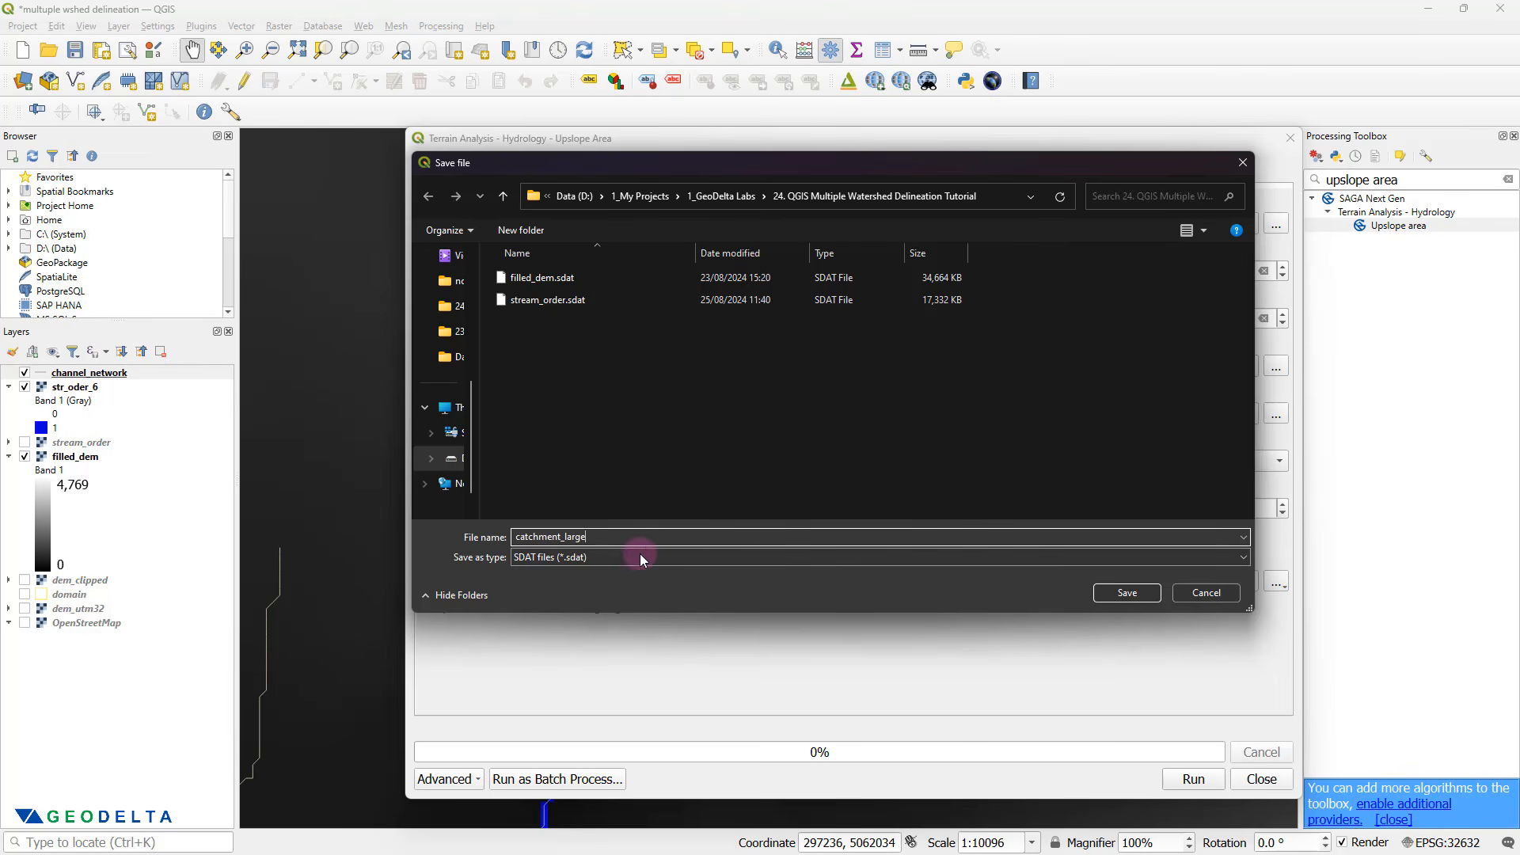
click(1123, 596)
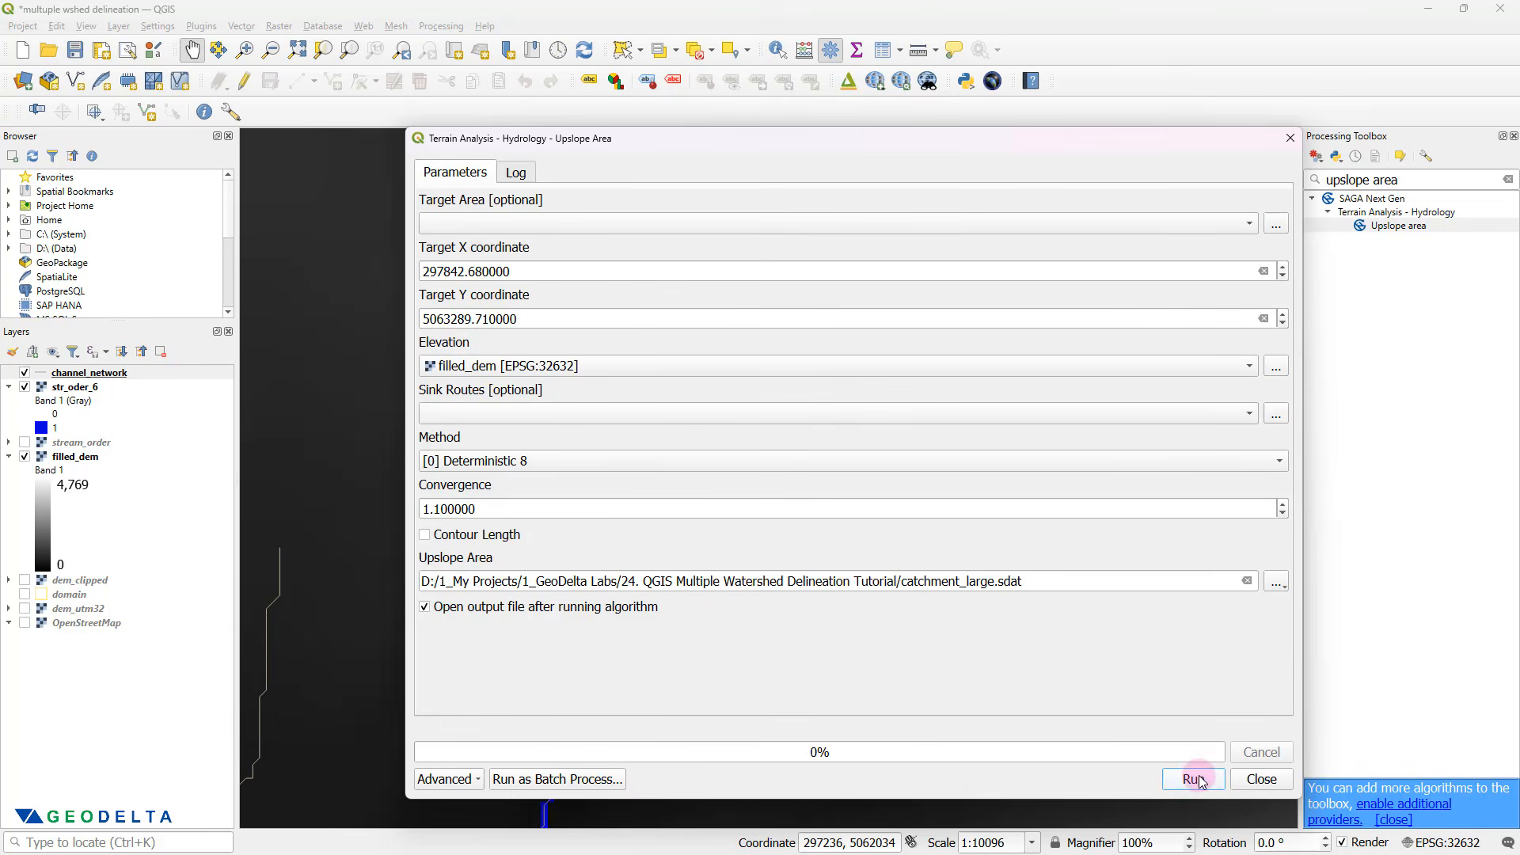
- Run the Upslope Area tool for the entered outlet coordinates and close its dialog
click(1194, 778)
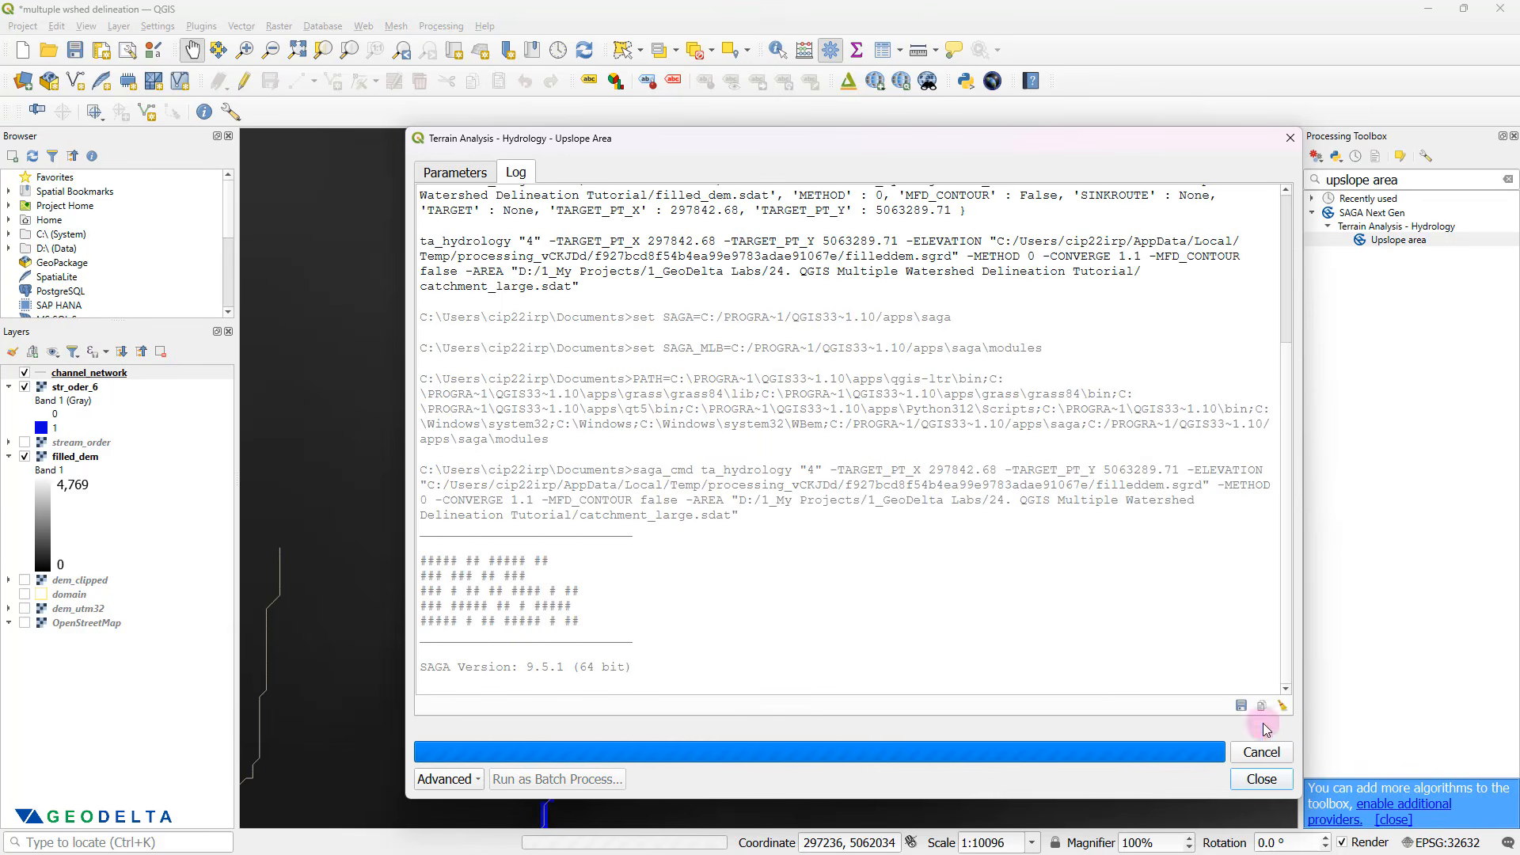
drag(1293, 799, 1163, 698)
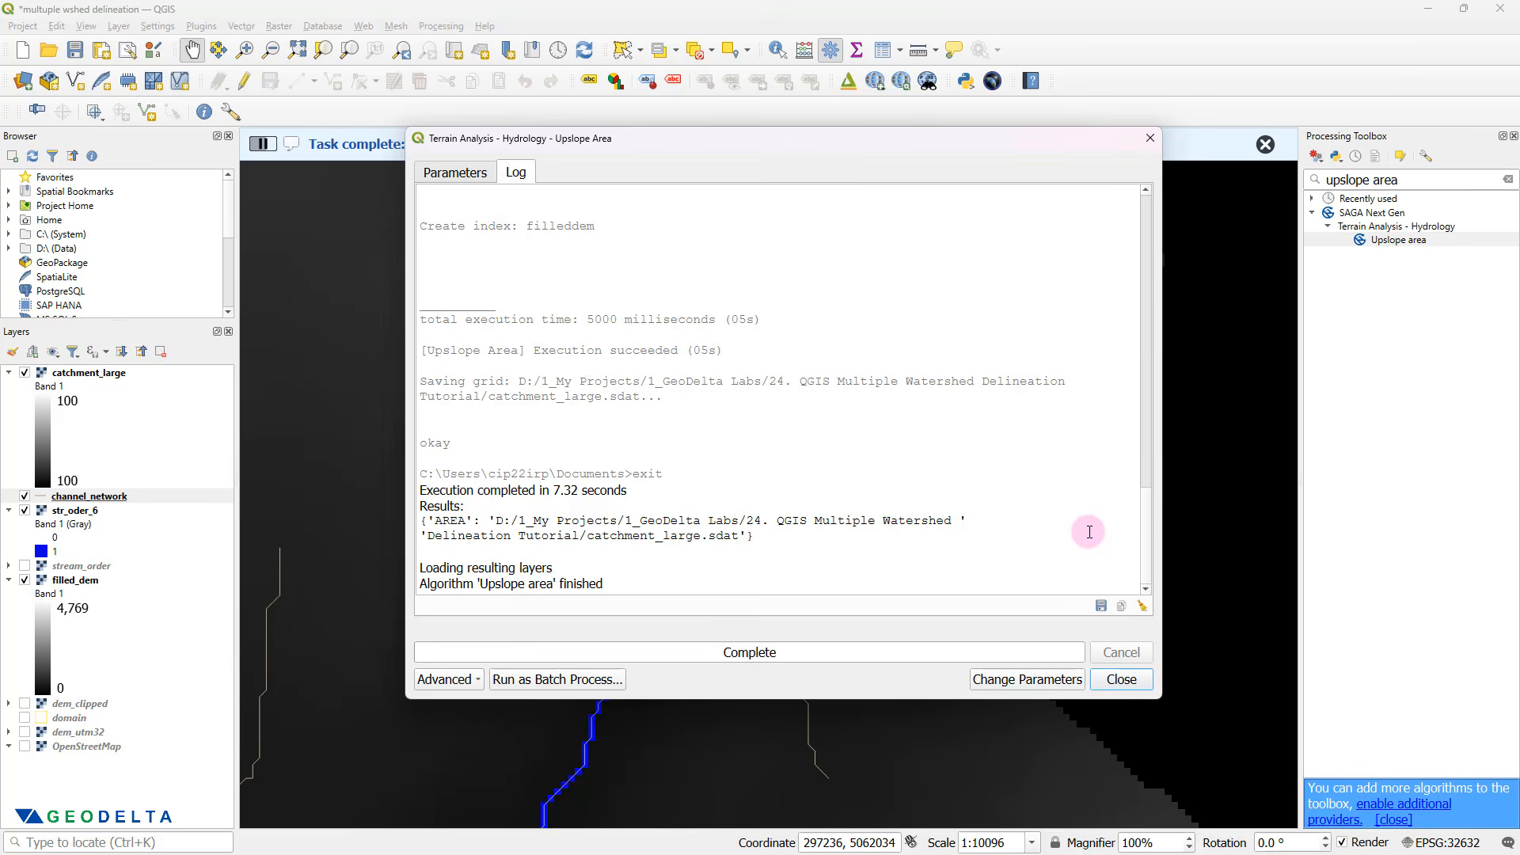
click(1135, 684)
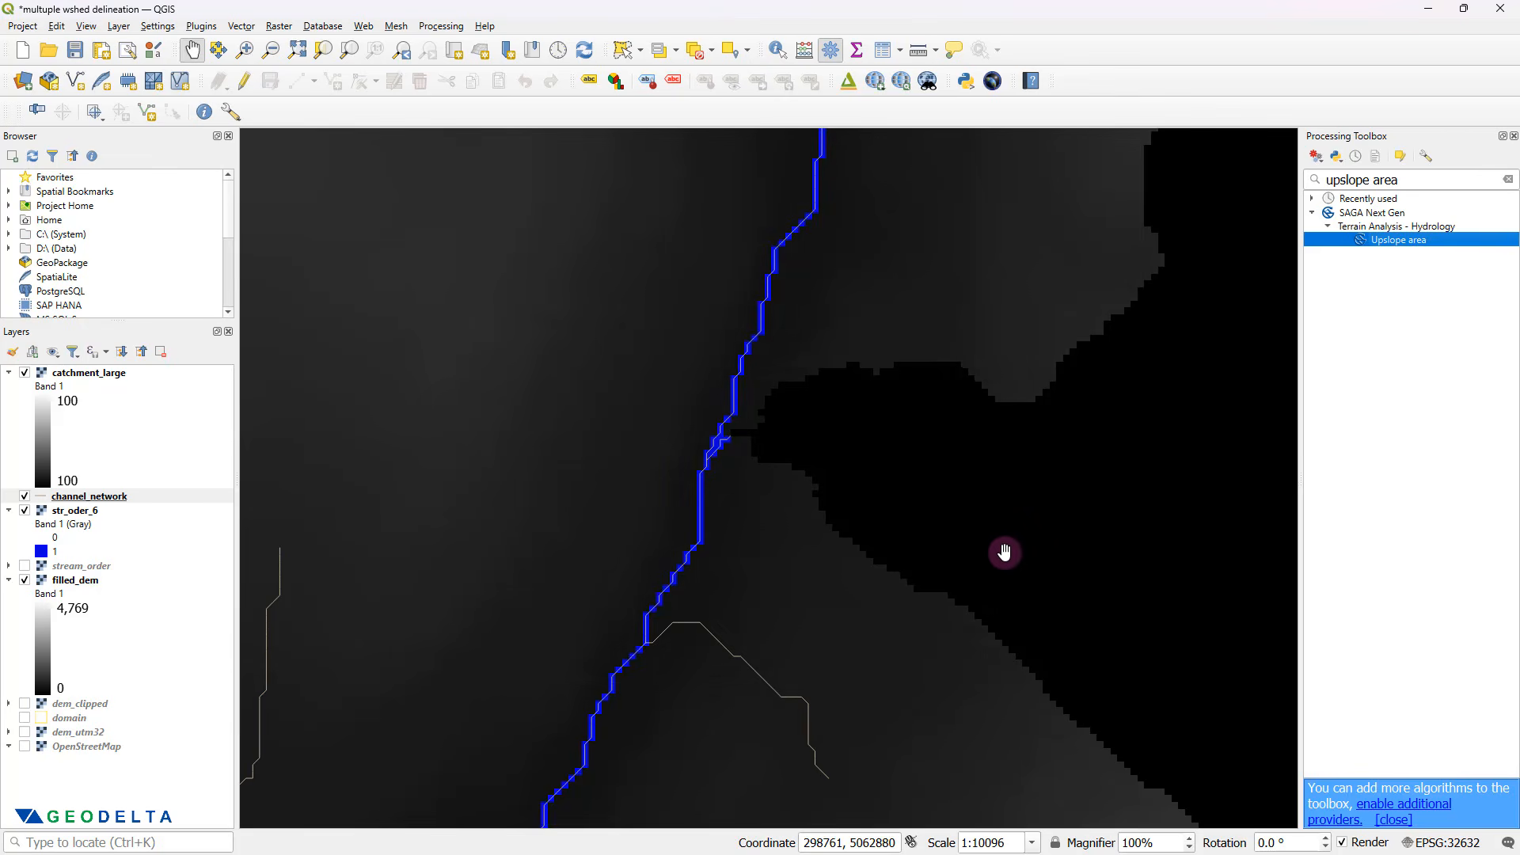
- Bring the catchment_large raster into view and move the channel_network layer above it in the layer order
scroll(1005, 548, down, 4)
drag(1122, 567, 704, 523)
scroll(809, 577, up, 1)
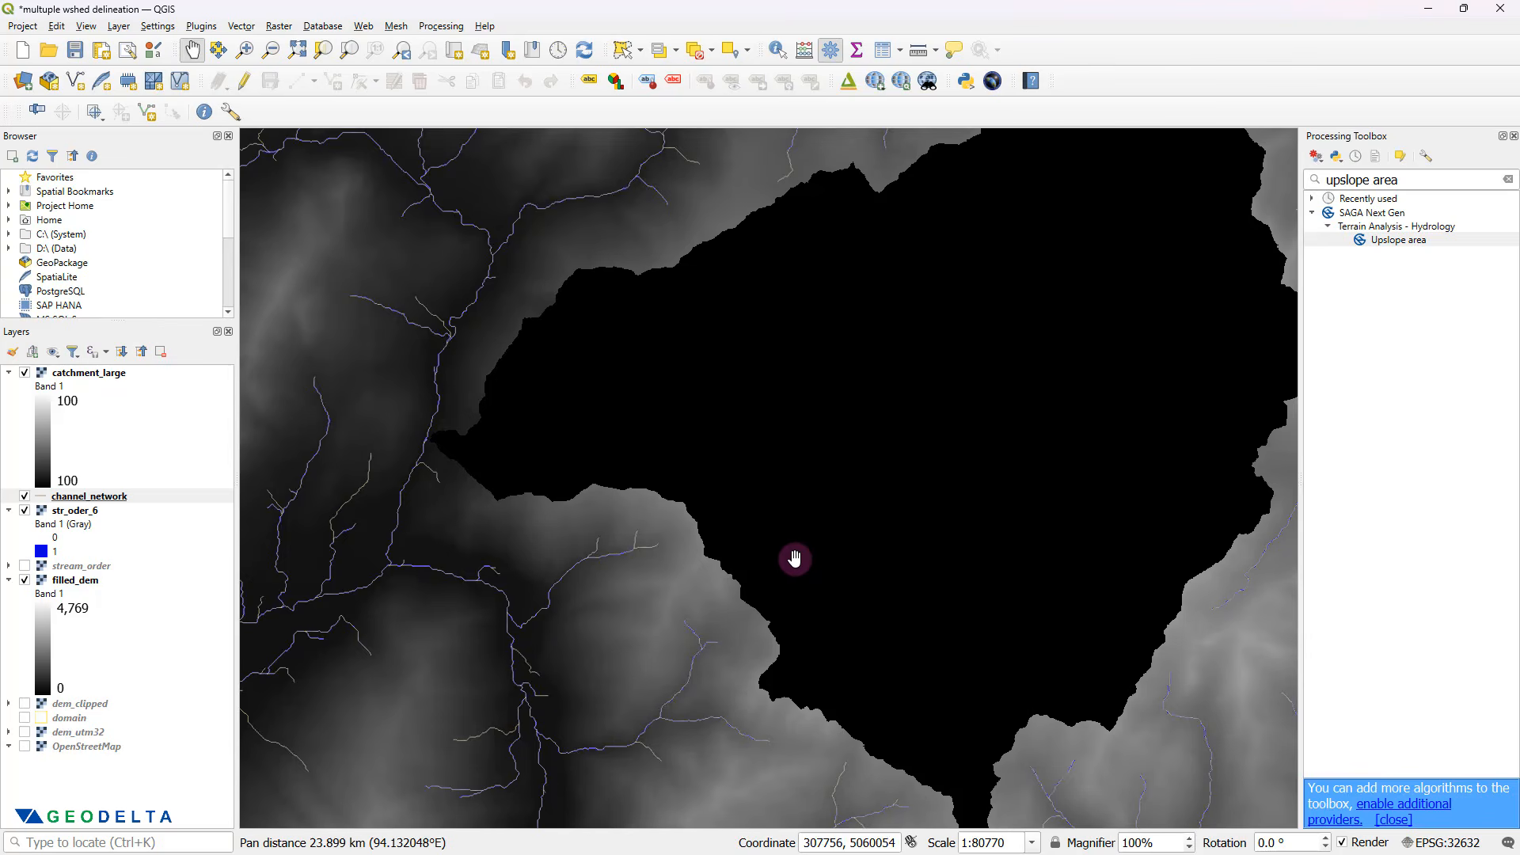
scroll(792, 556, down, 1)
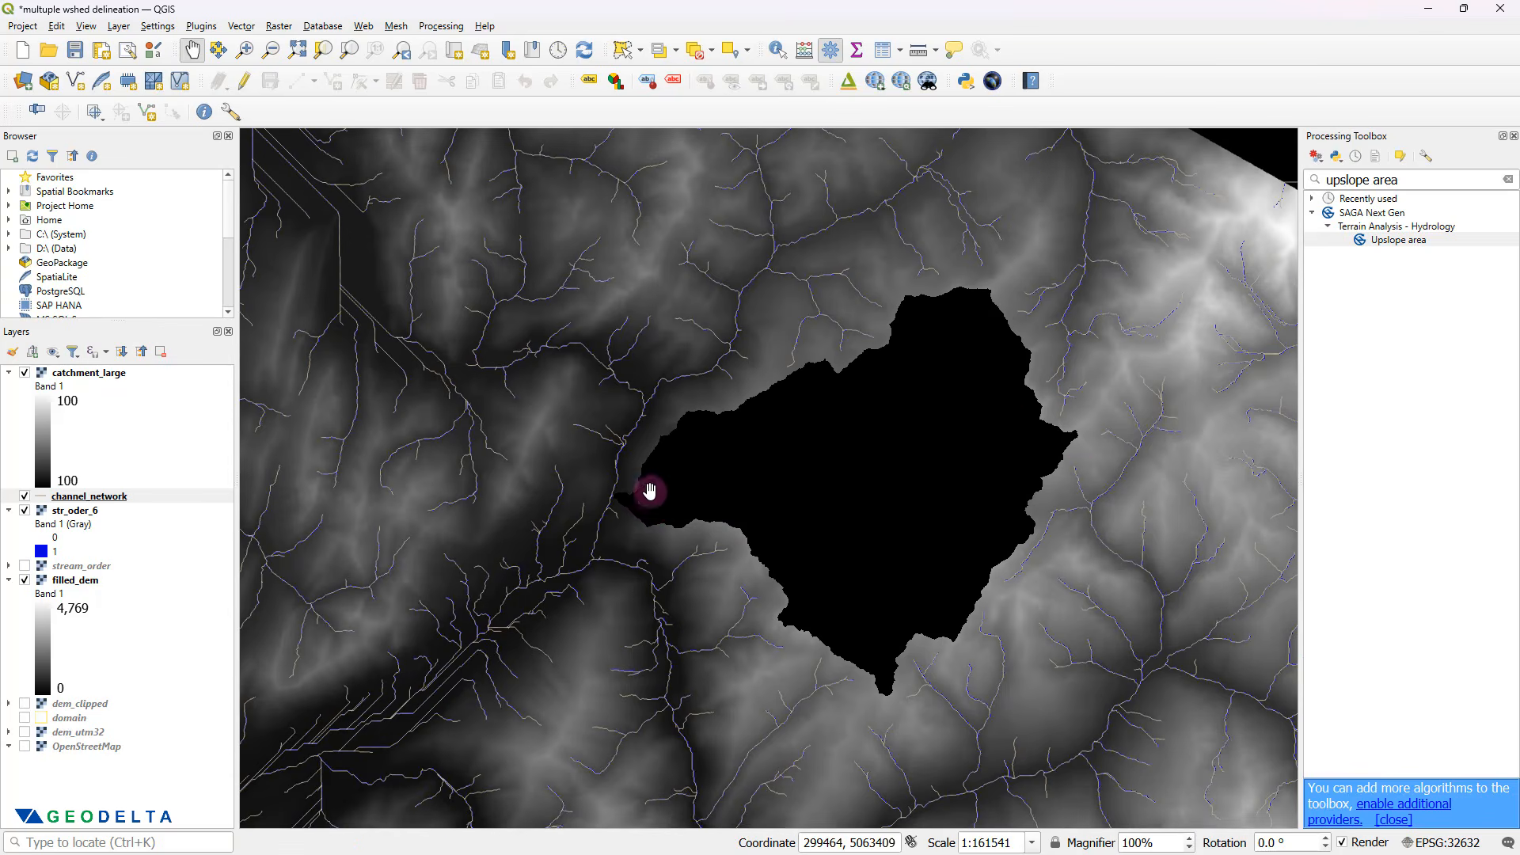
scroll(614, 509, up, 1)
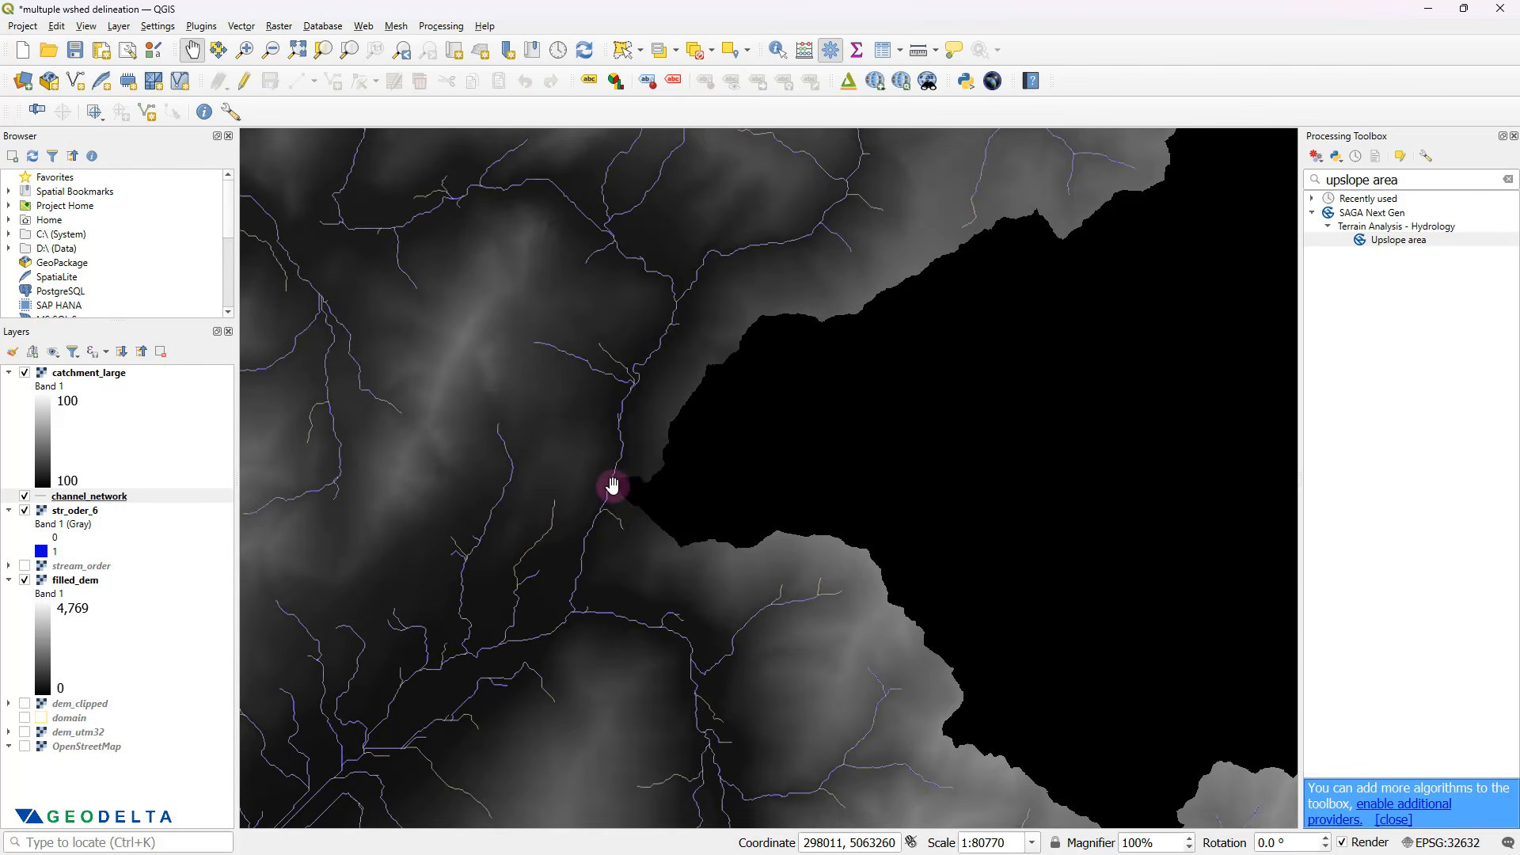
scroll(824, 522, down, 2)
click(105, 501)
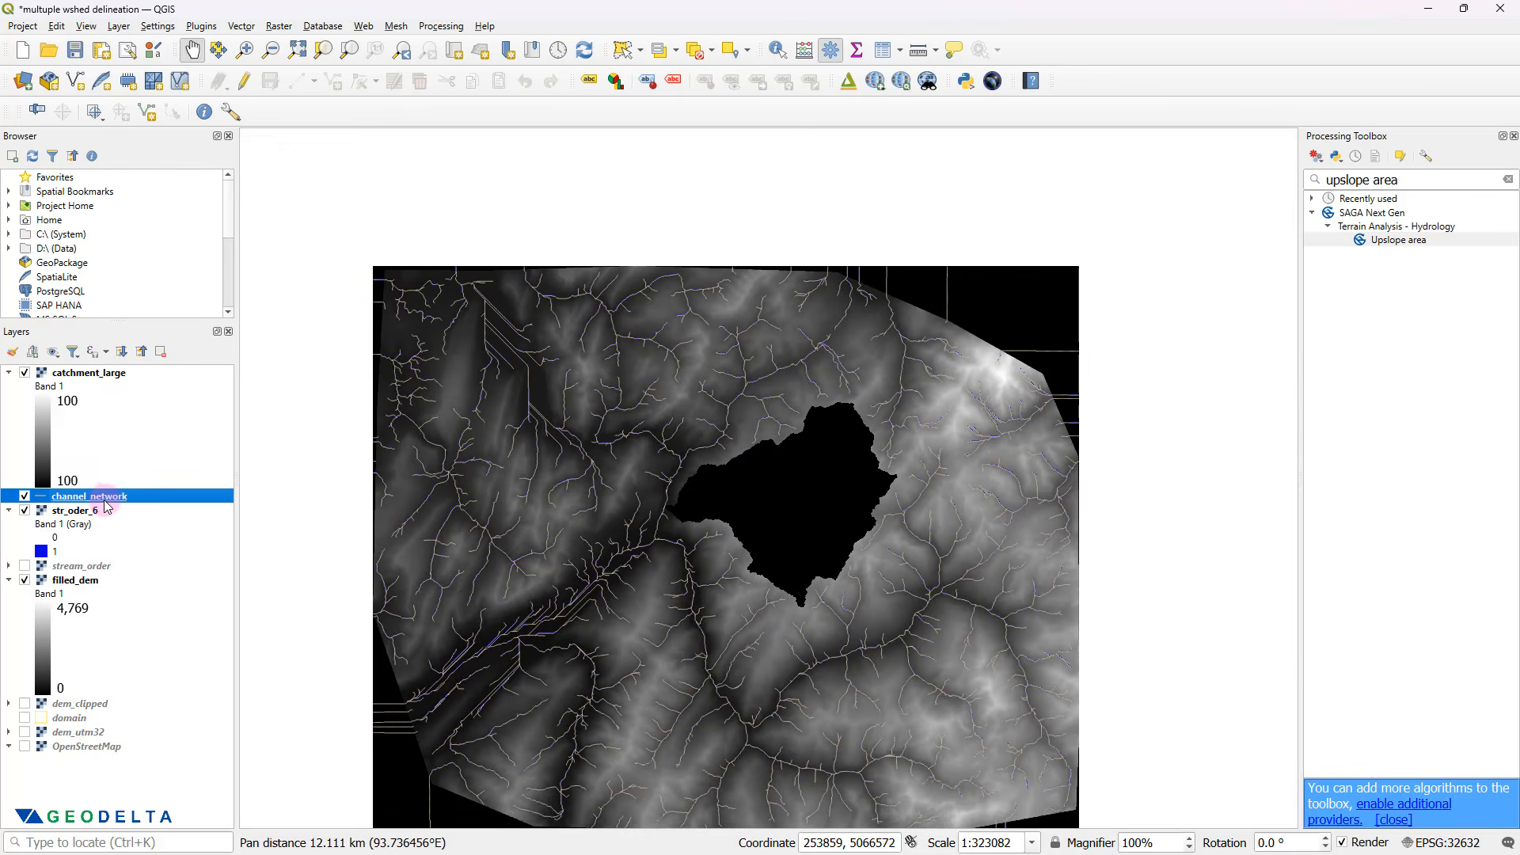
drag(107, 505, 672, 515)
- Examine the delineated catchment's extent, its outlet at the river confluence and the channel_network lines inside it
scroll(842, 519, up, 2)
scroll(855, 523, down, 1)
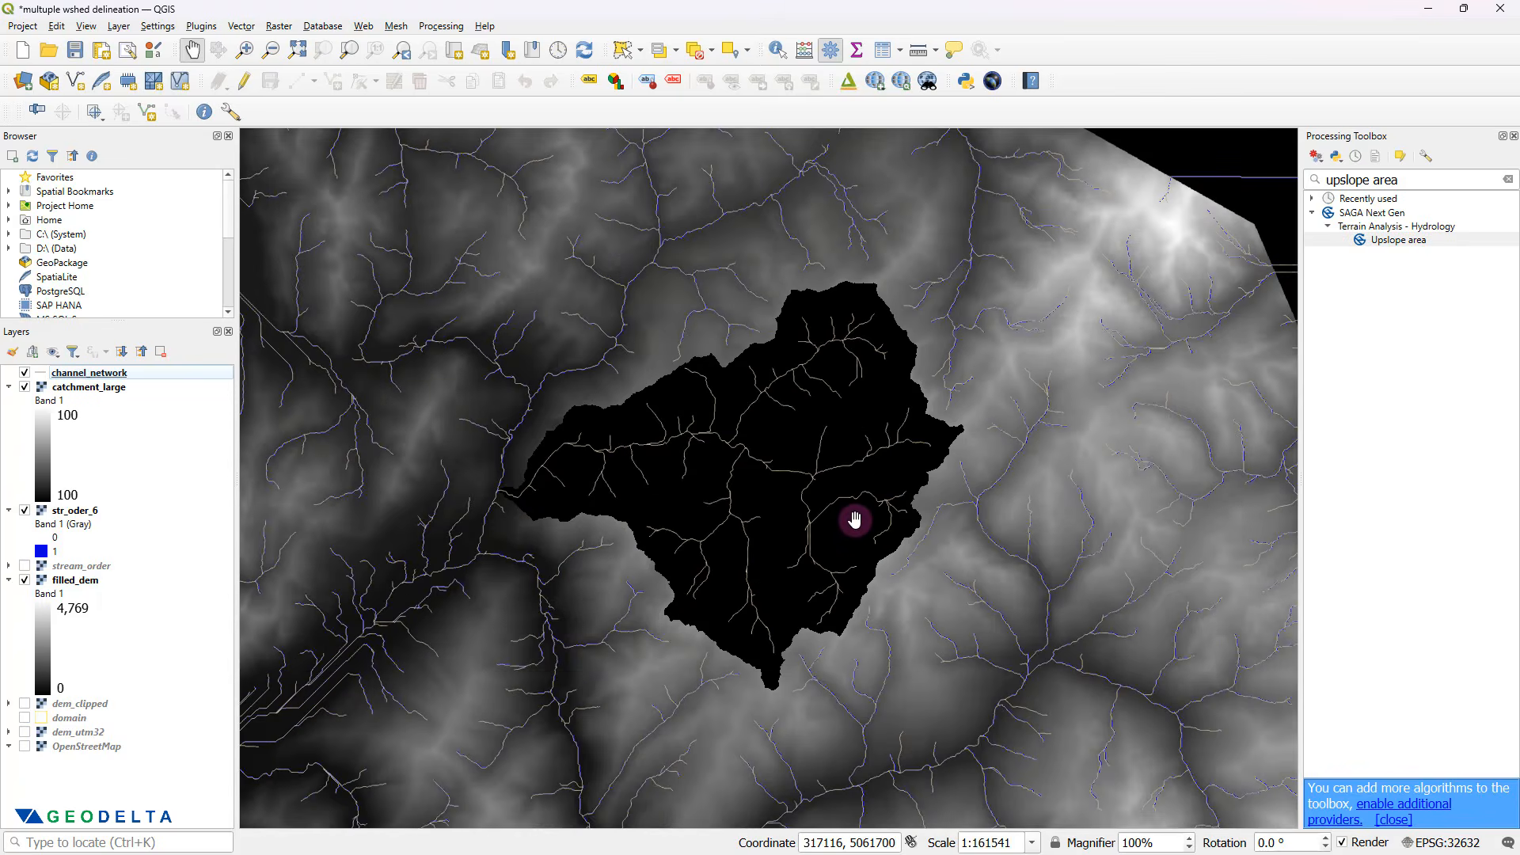
scroll(855, 519, up, 1)
drag(855, 516, 917, 515)
scroll(888, 670, down, 1)
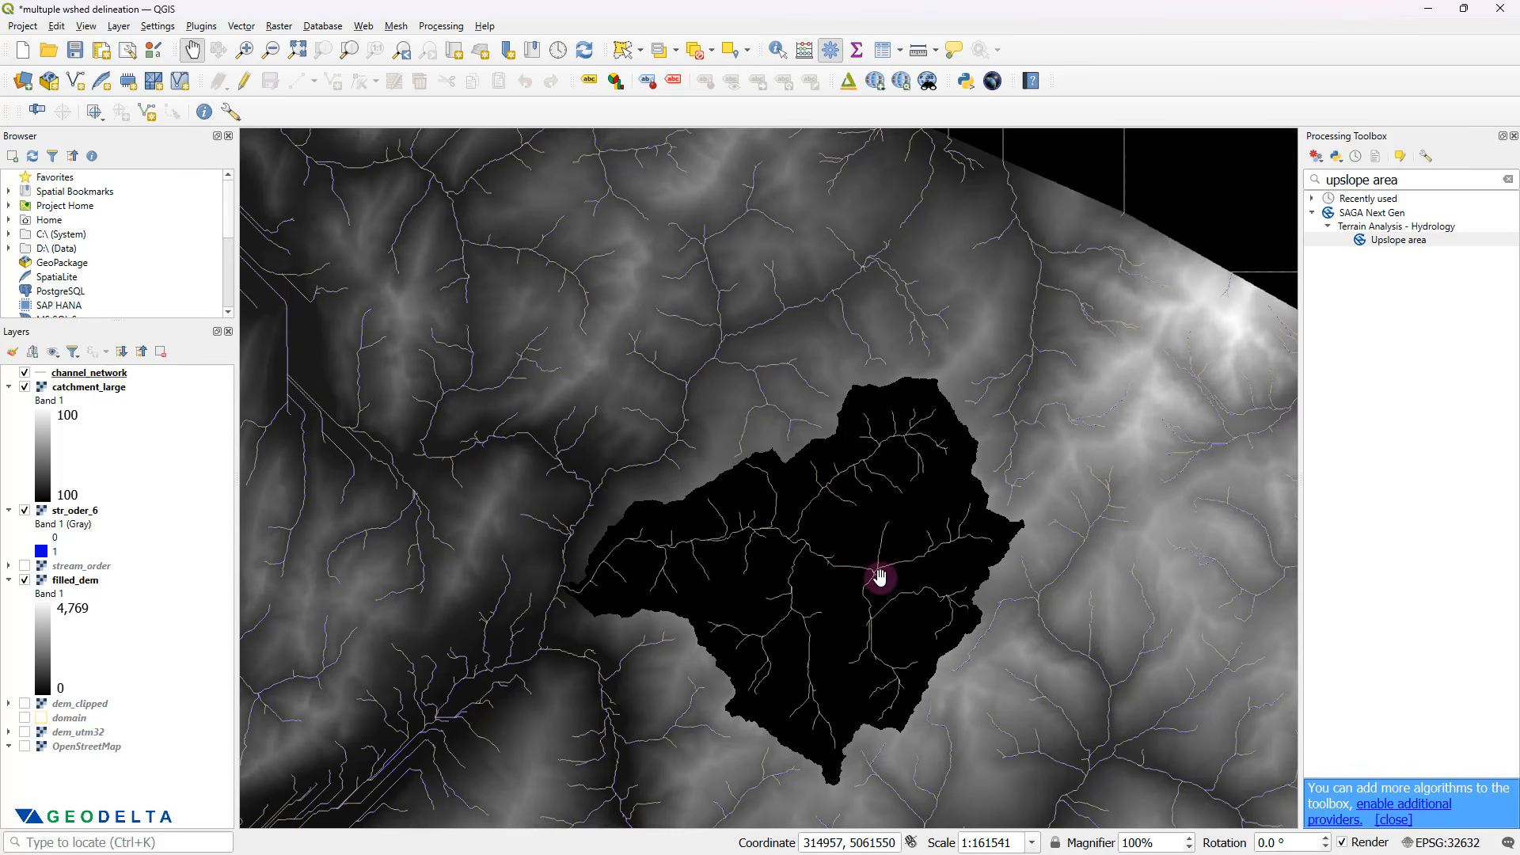
scroll(654, 546, up, 1)
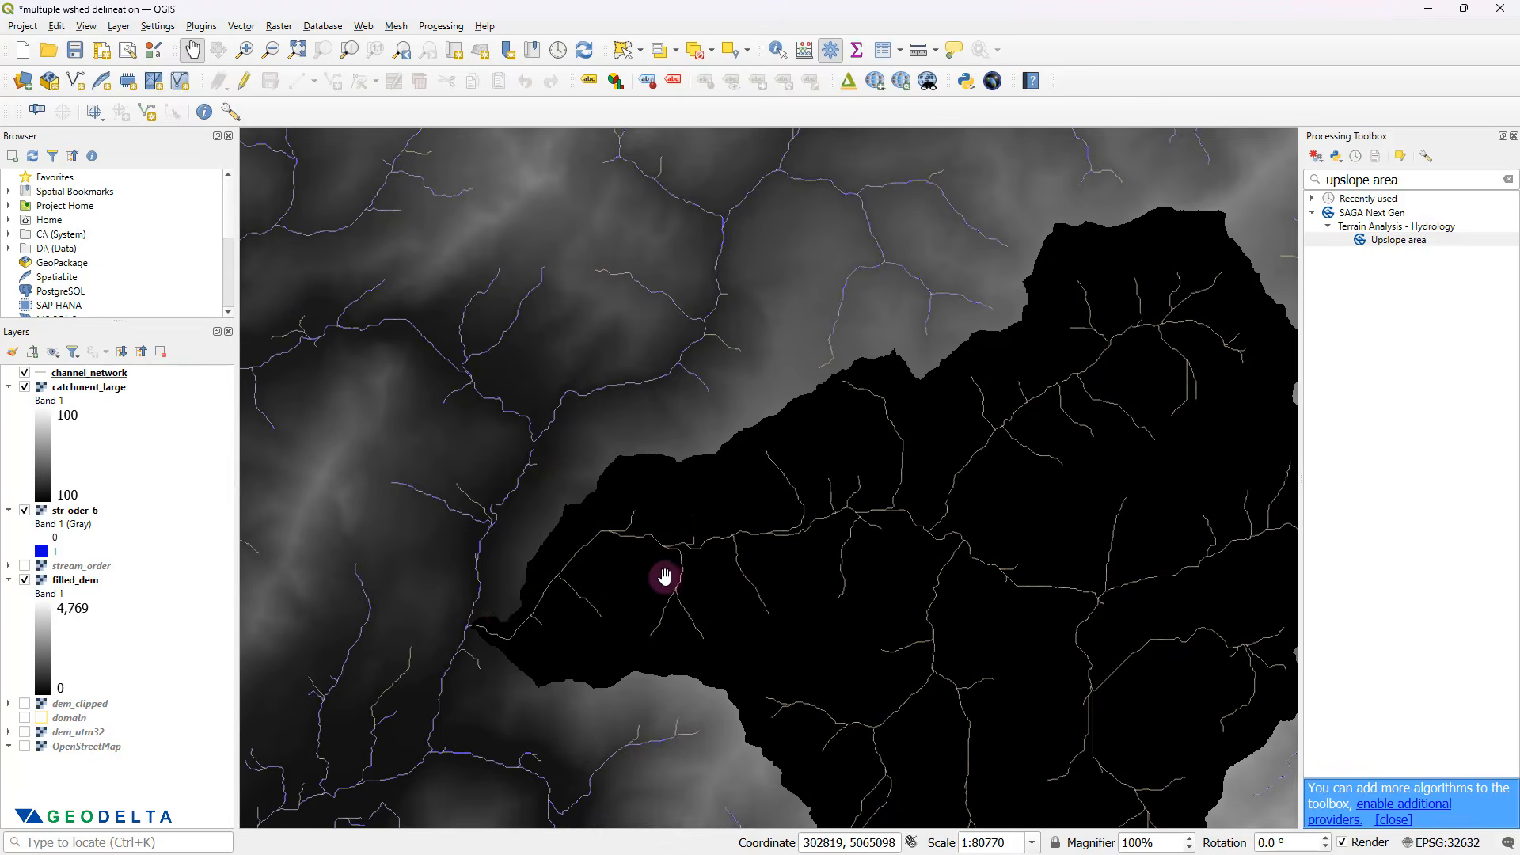
scroll(479, 629, up, 2)
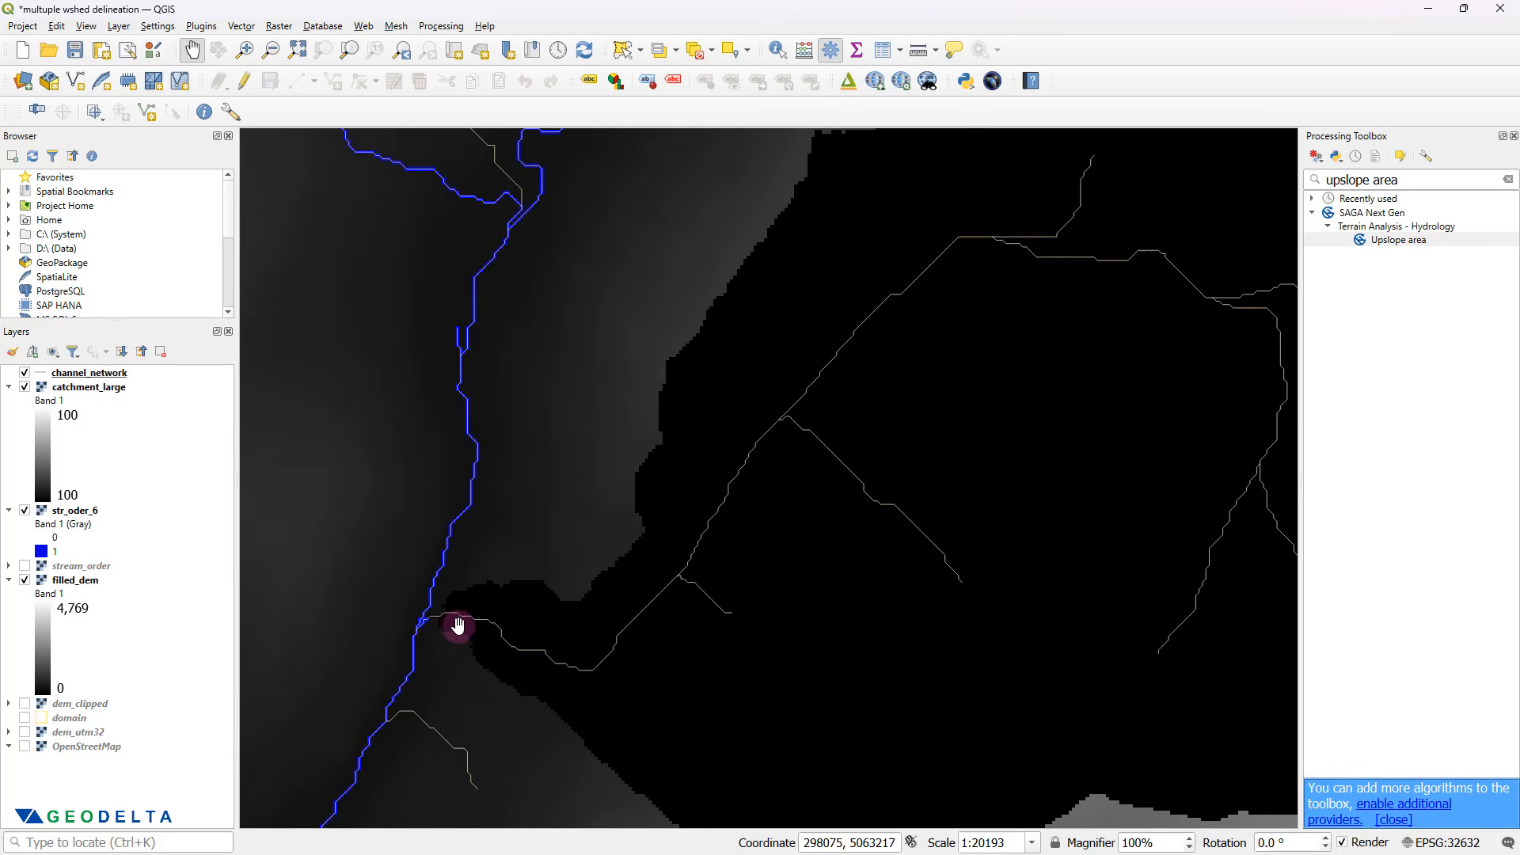
scroll(442, 613, down, 1)
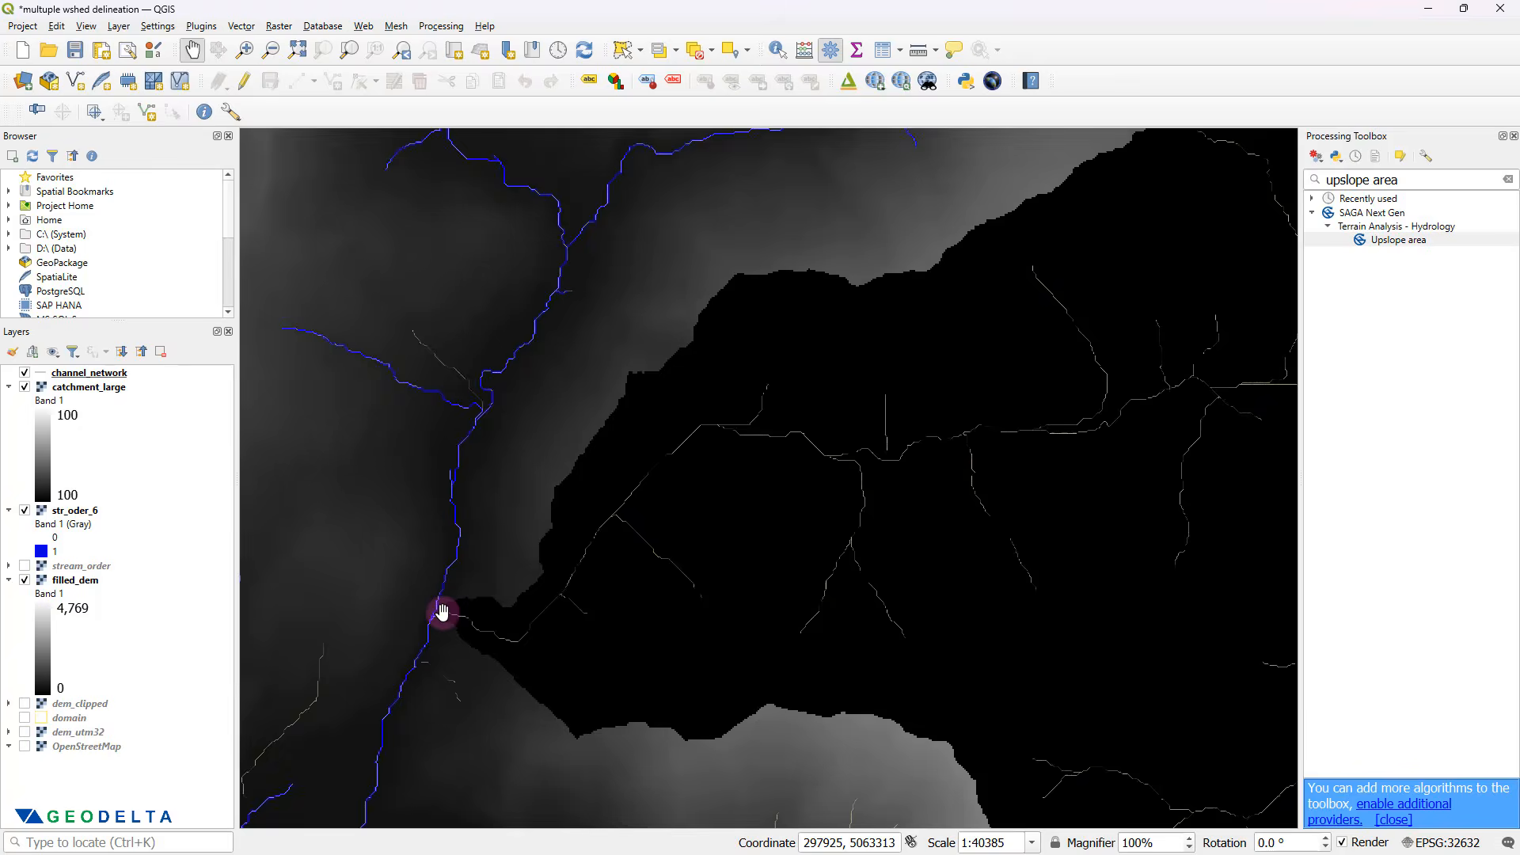
scroll(445, 615, down, 1)
drag(680, 561, 653, 520)
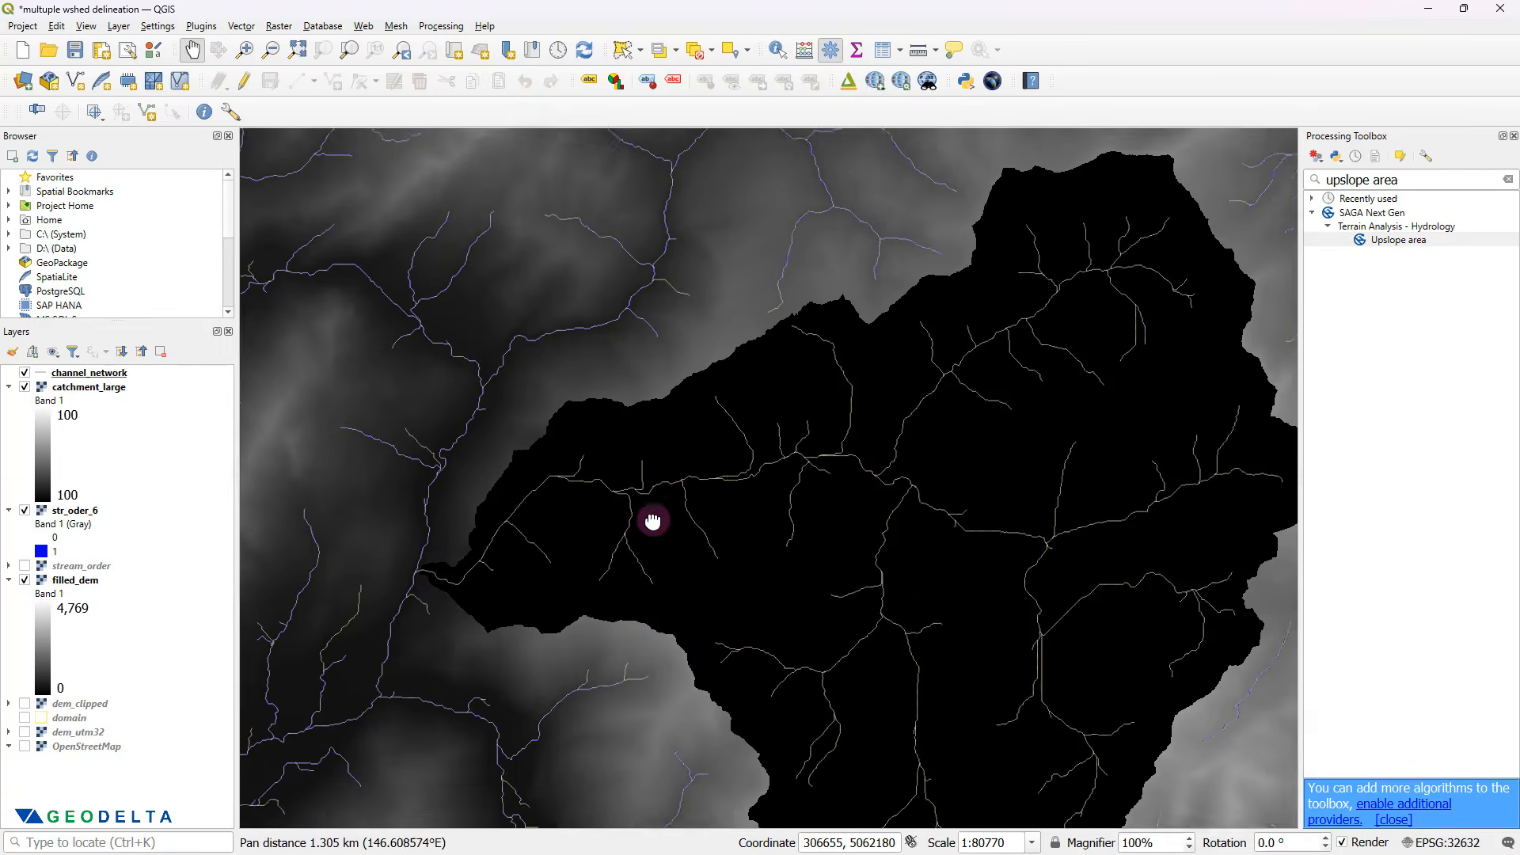
scroll(689, 526, down, 1)
scroll(694, 533, up, 1)
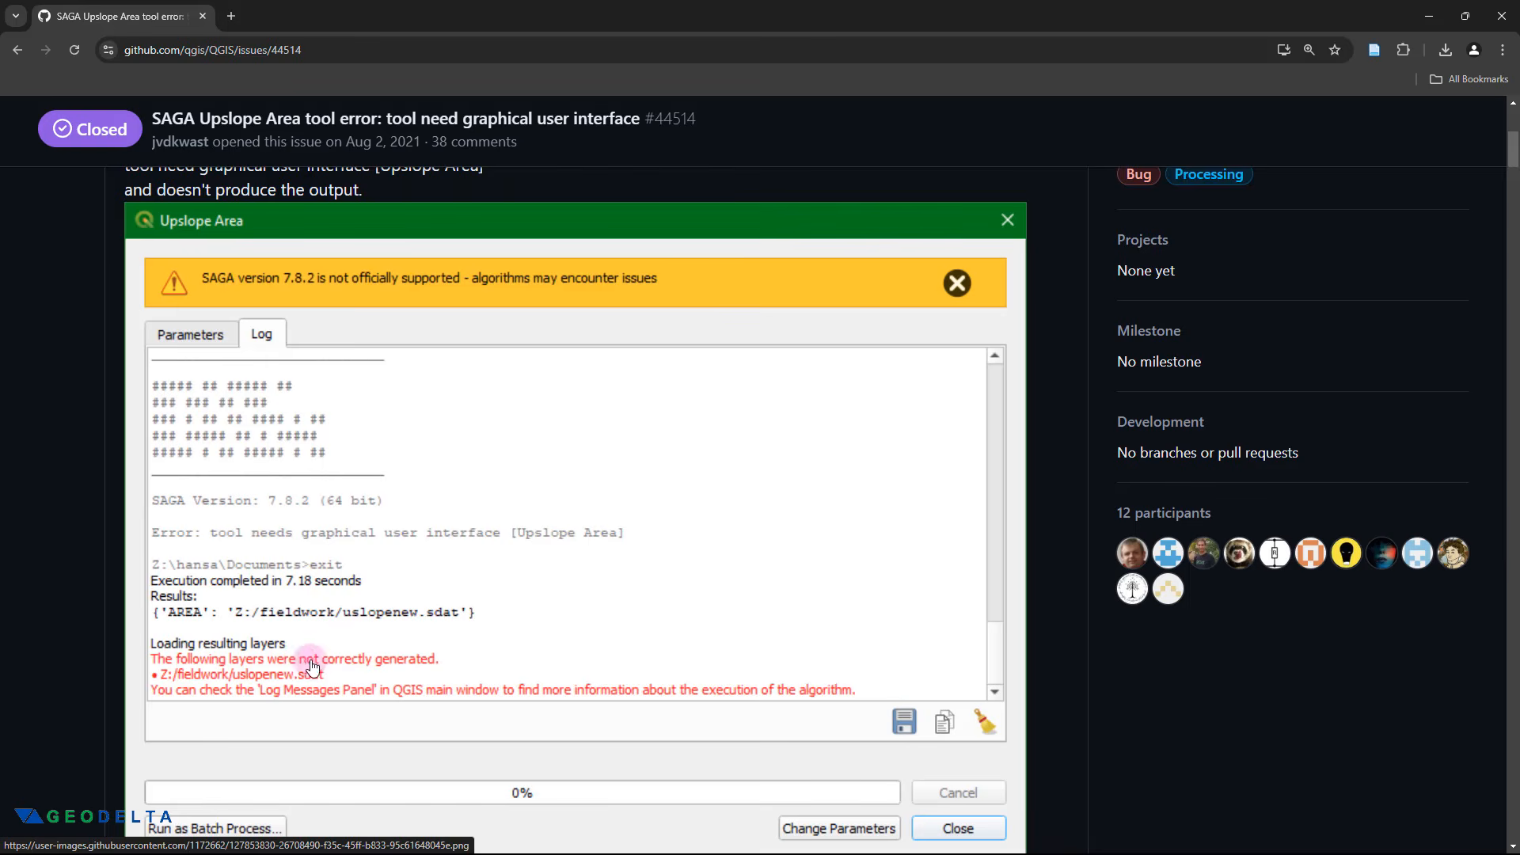
- Switch to the browser and read QGIS GitHub issue #44514 about the SAGA Upslope Area graphical user interface error
scroll(181, 635, down, 1)
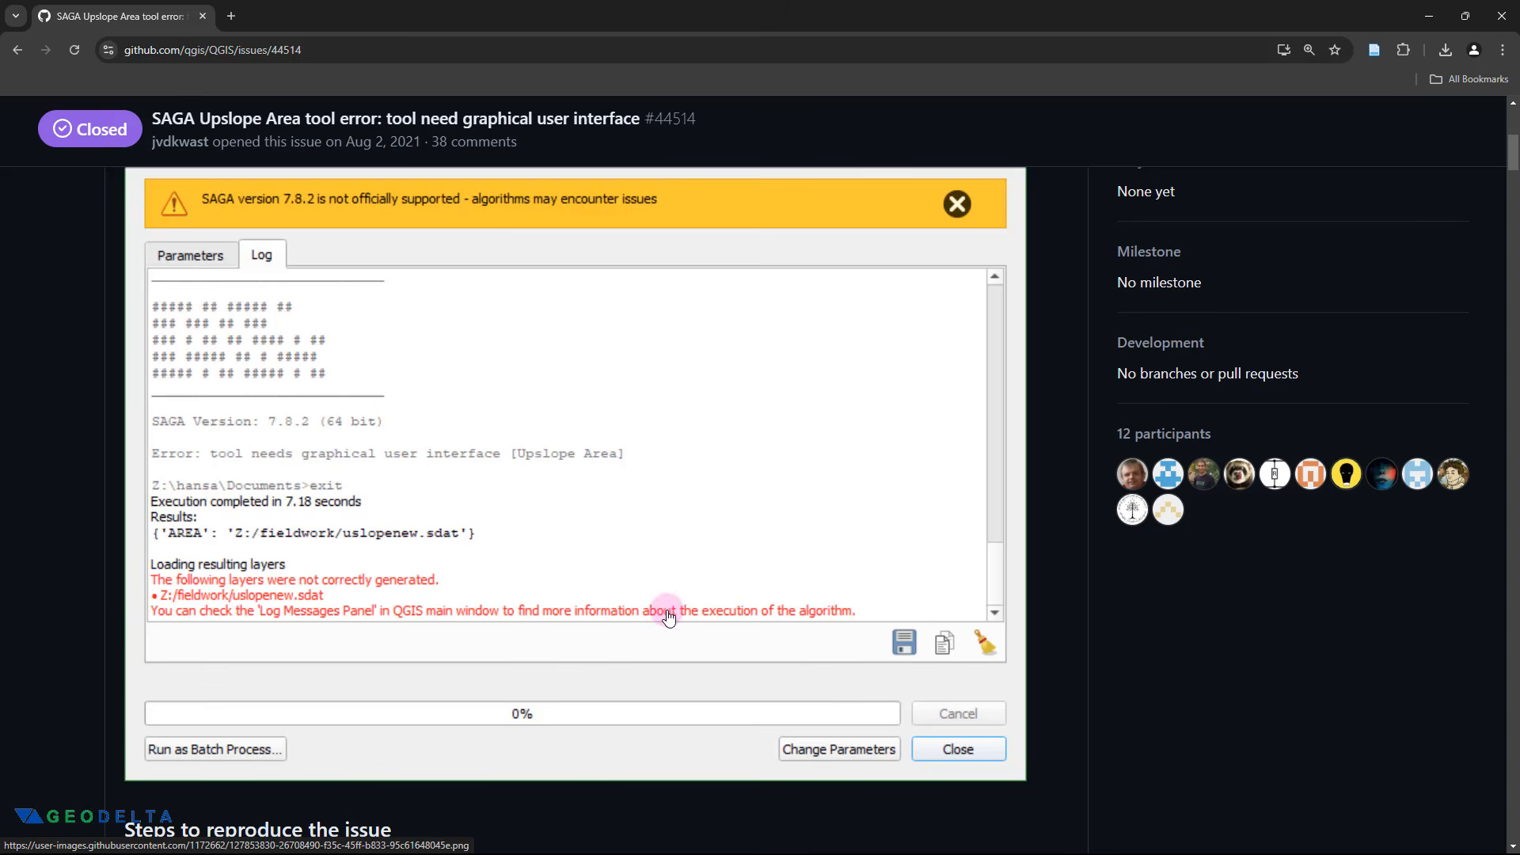
scroll(877, 445, up, 1)
scroll(894, 522, up, 1)
scroll(894, 522, up, 3)
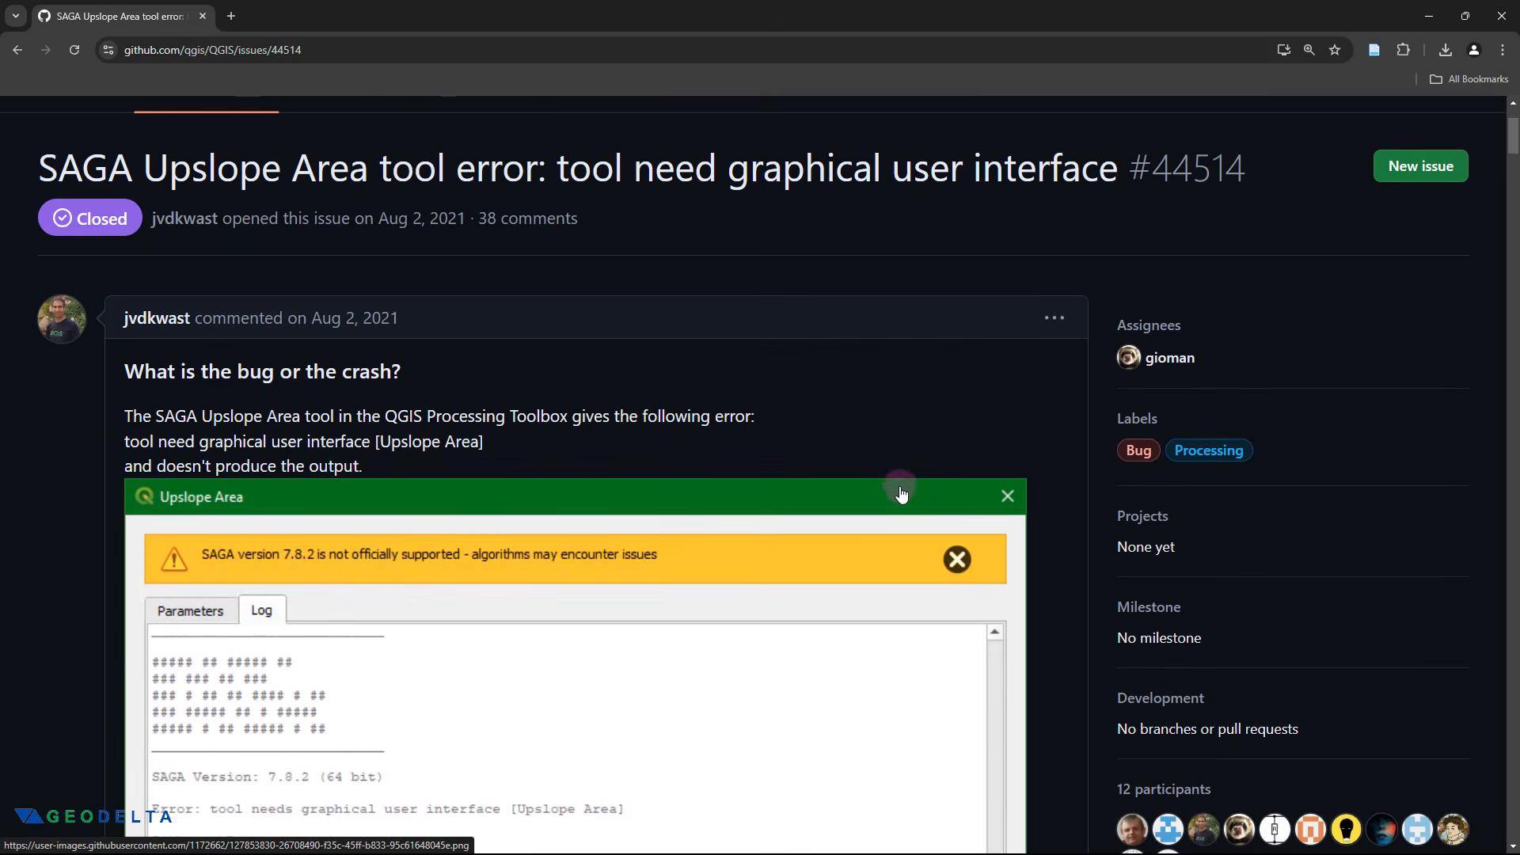
key(ctrl+minus)
scroll(916, 441, down, 1)
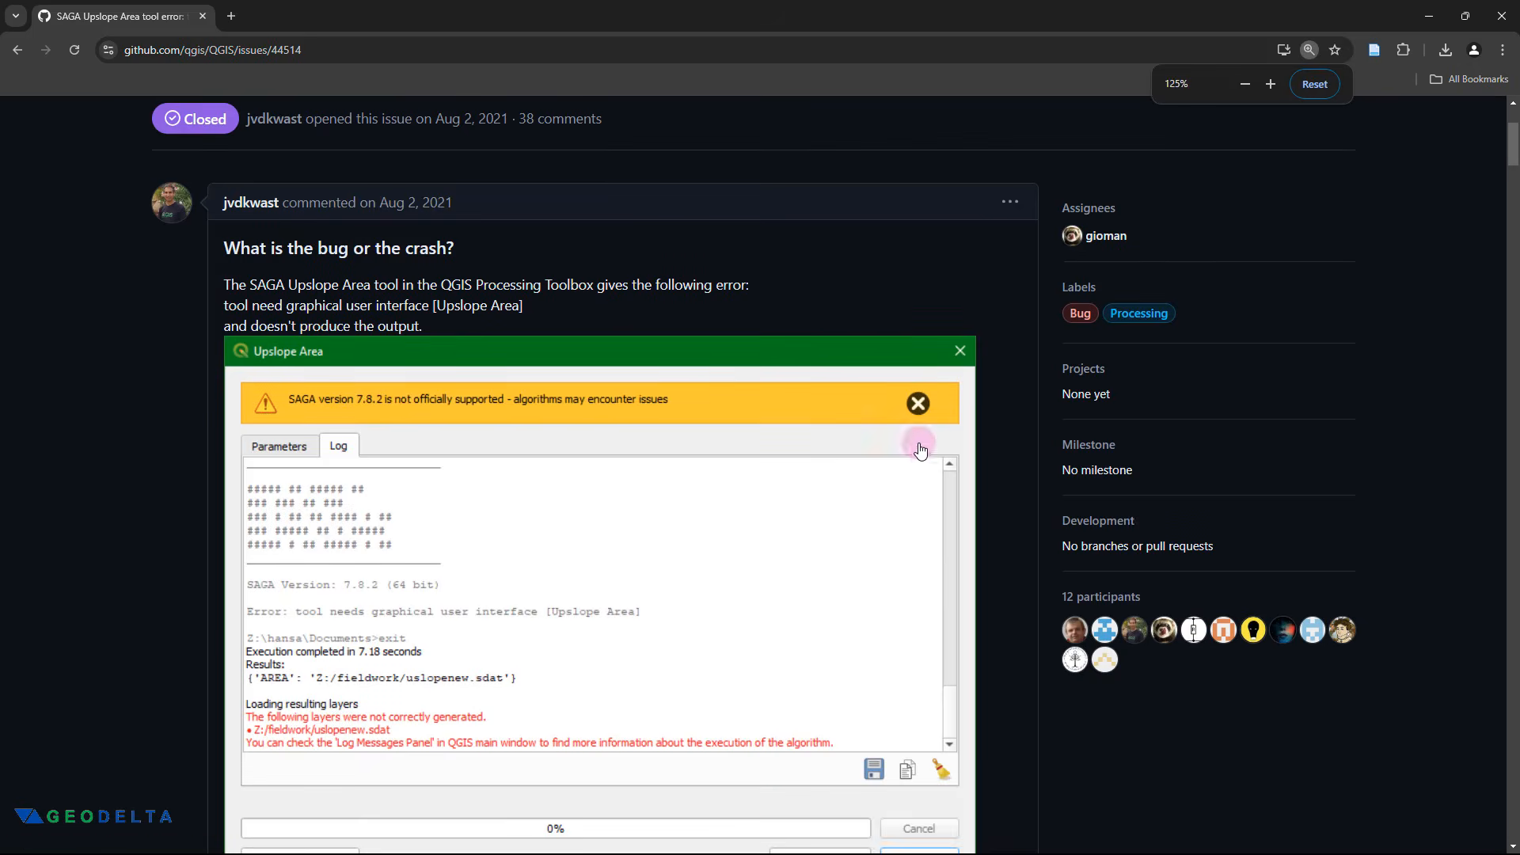
scroll(924, 455, up, 1)
scroll(929, 461, down, 2)
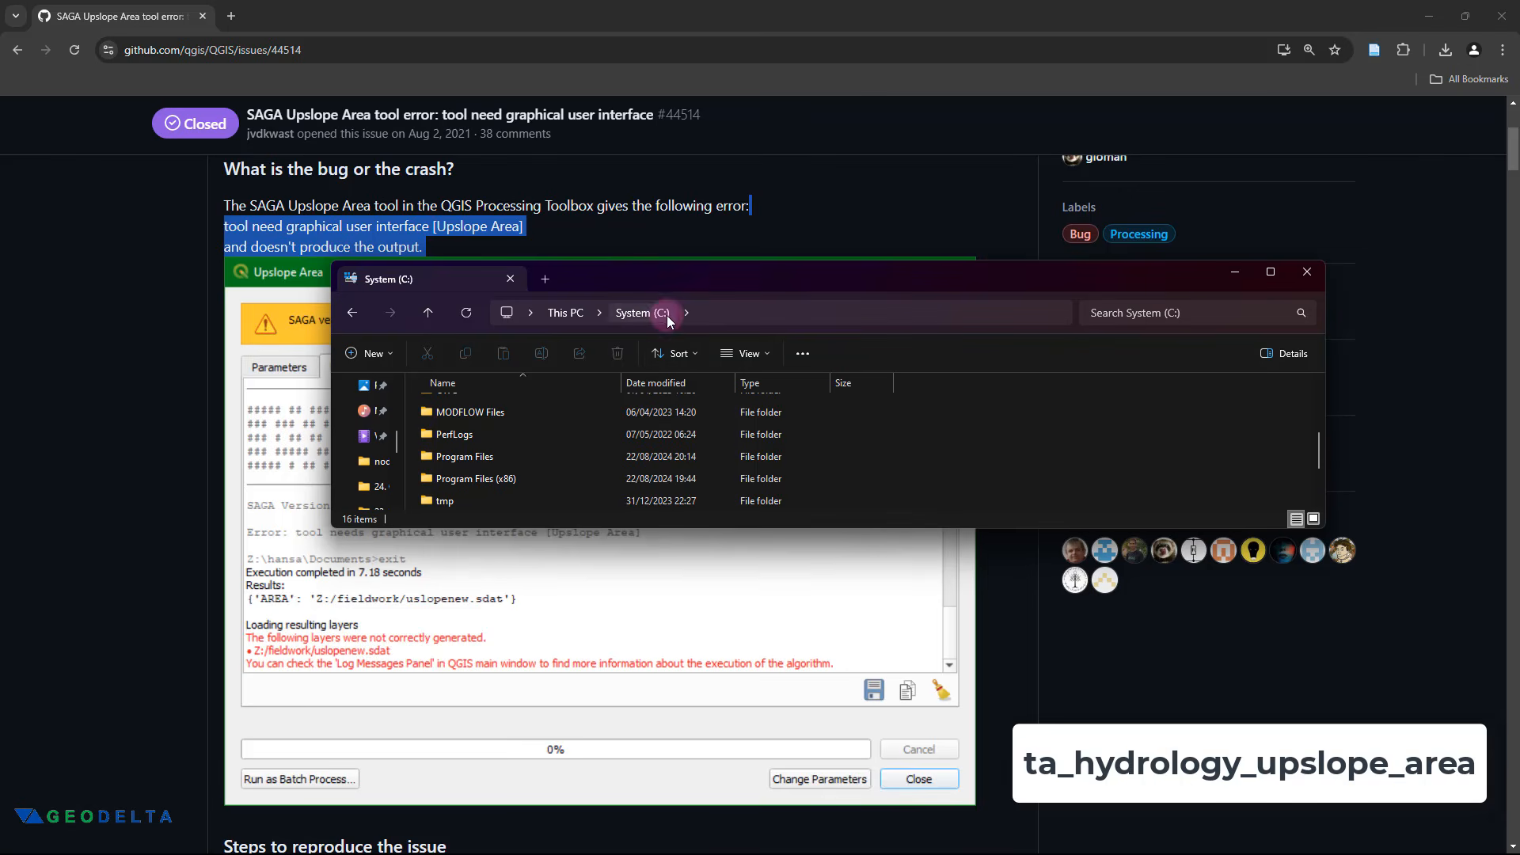
- Switch to File Explorer and open the QGIS 3.34.10 folder inside Program Files on the C: drive
double_click(516, 454)
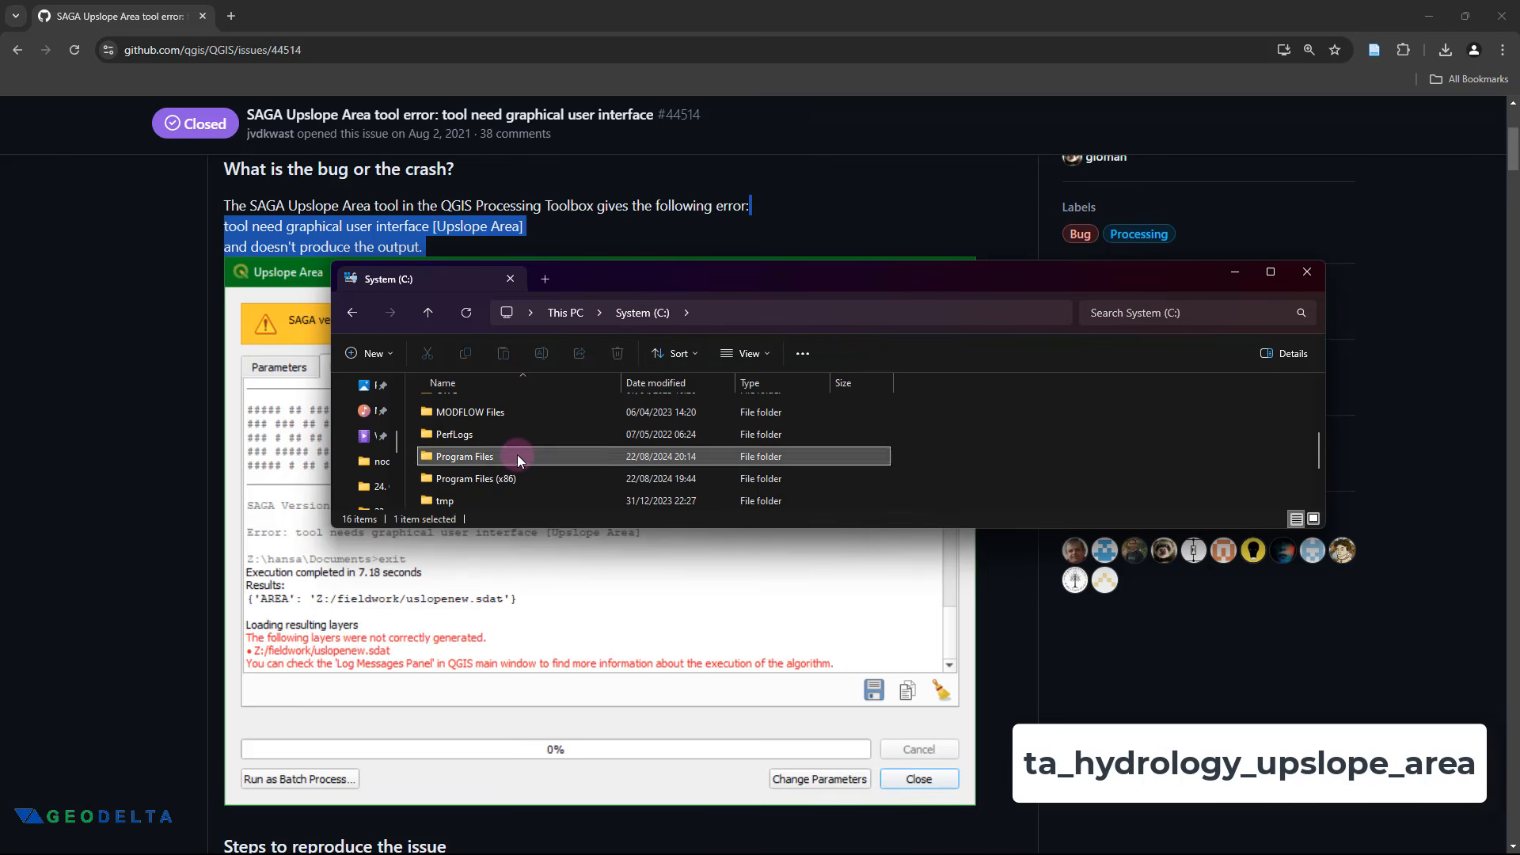
scroll(1161, 443, down, 3)
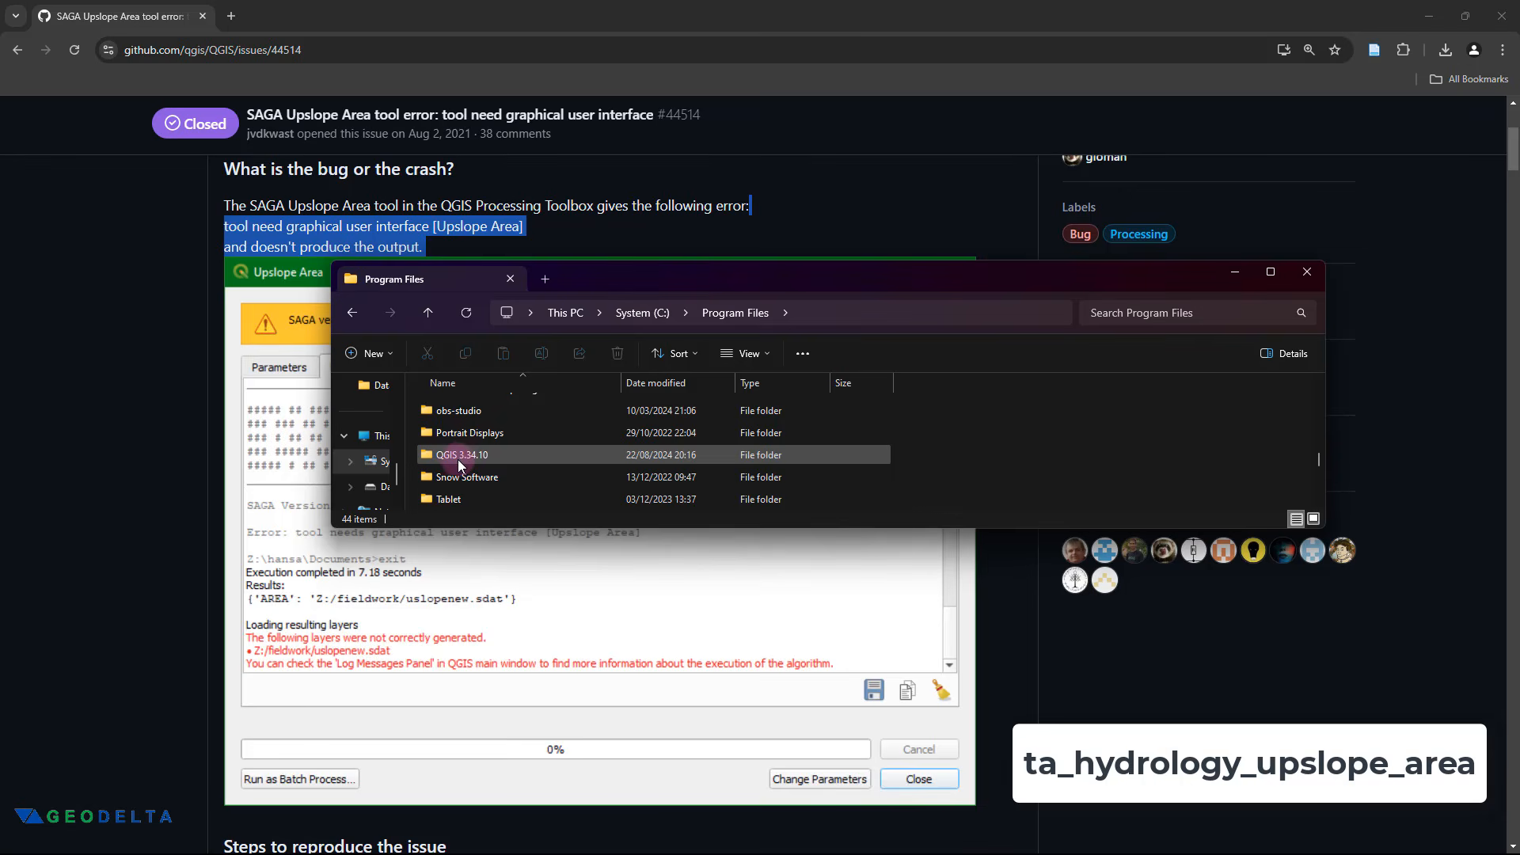
mouse_move(473, 466)
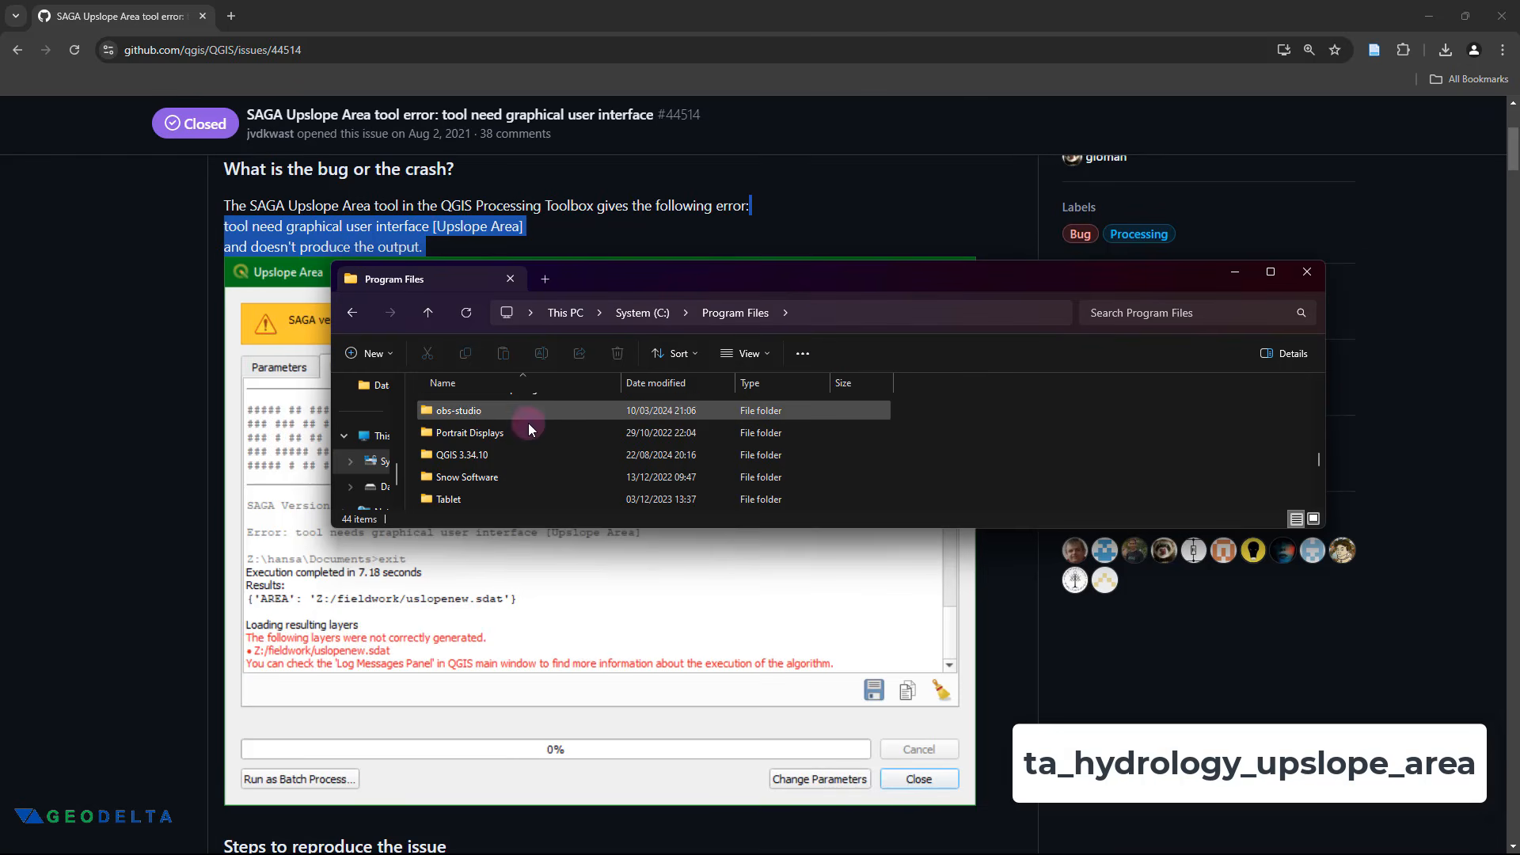
click(496, 453)
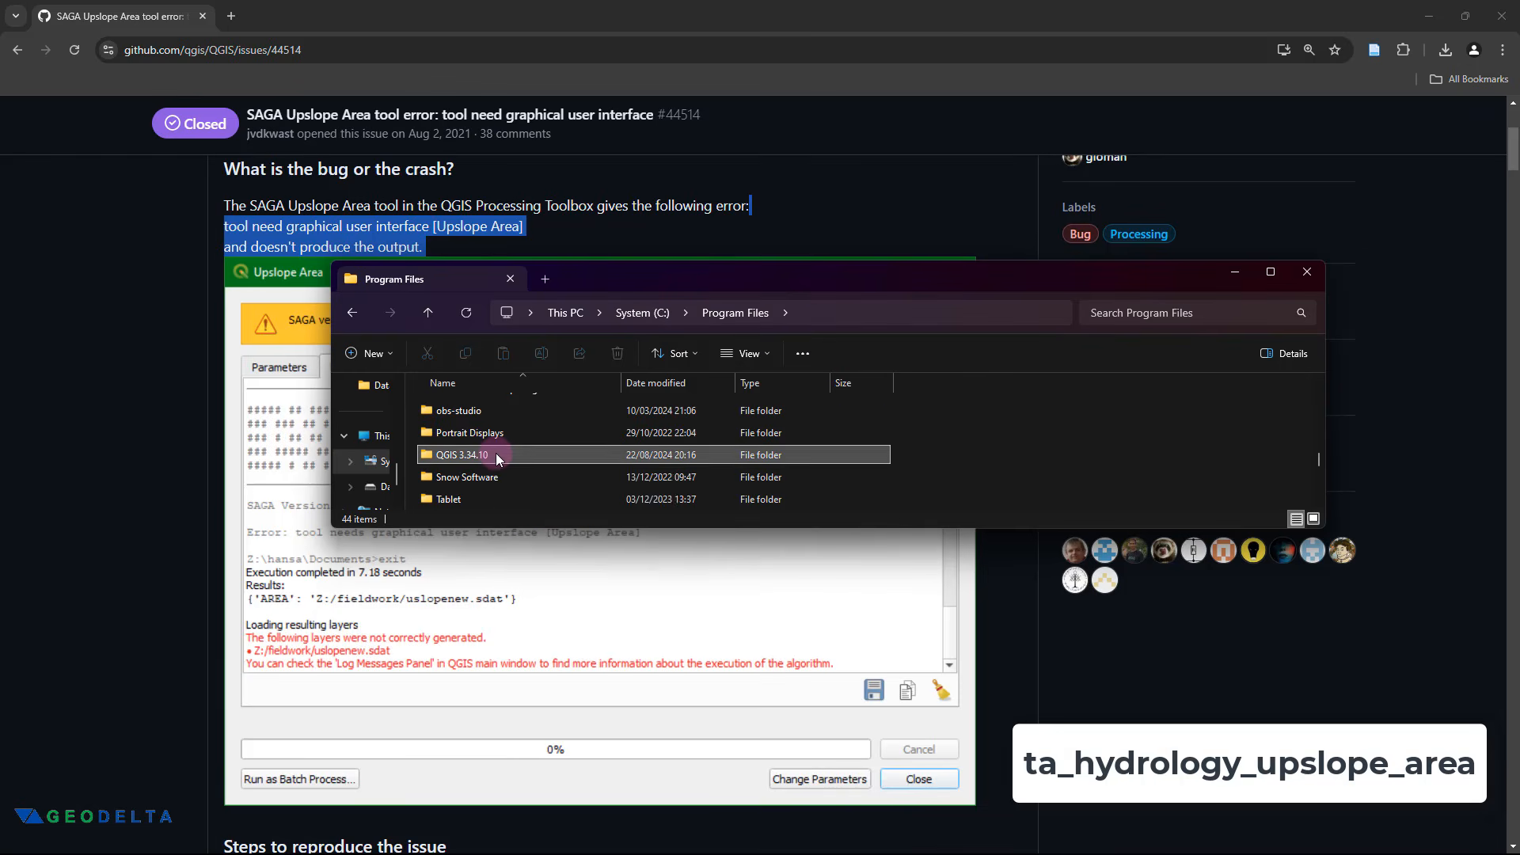
double_click(496, 453)
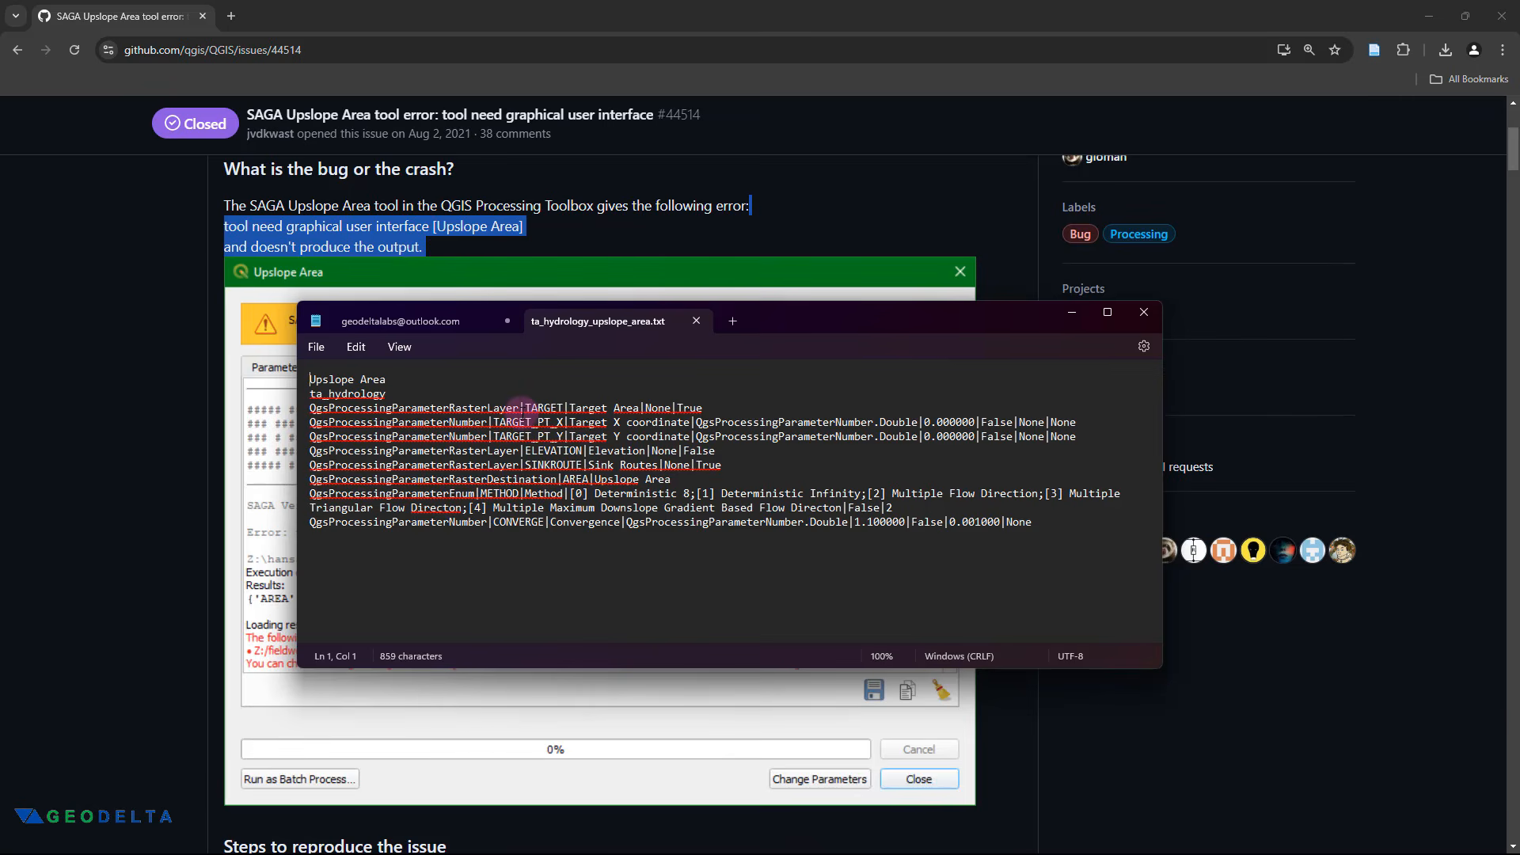
- Append |4 to the Upslope Area title line in ta_hydrology_upslope_area.txt and save the file
click(389, 382)
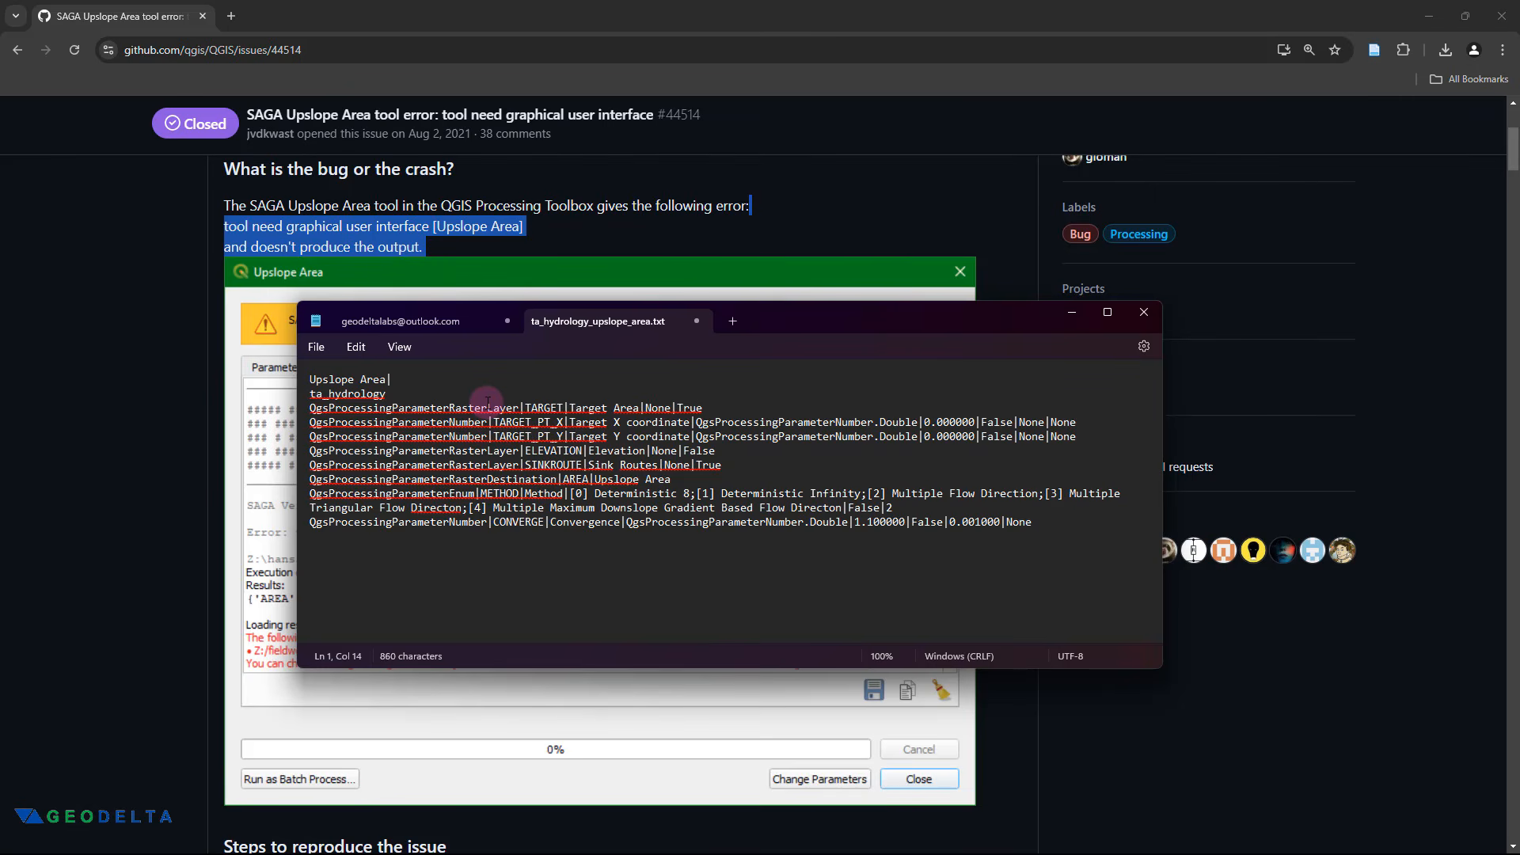
text(4)
click(317, 347)
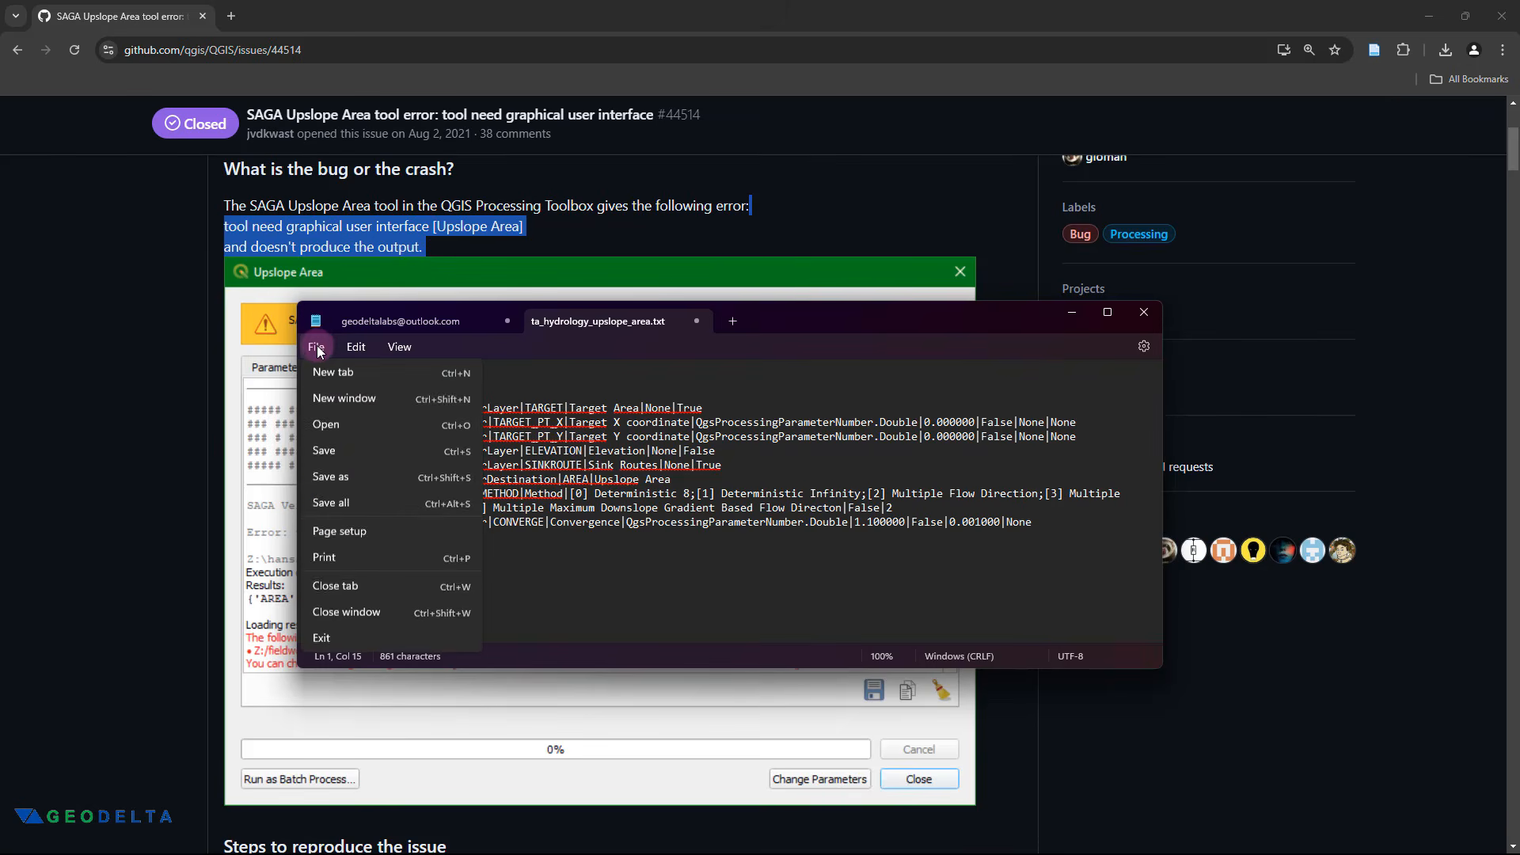
click(358, 452)
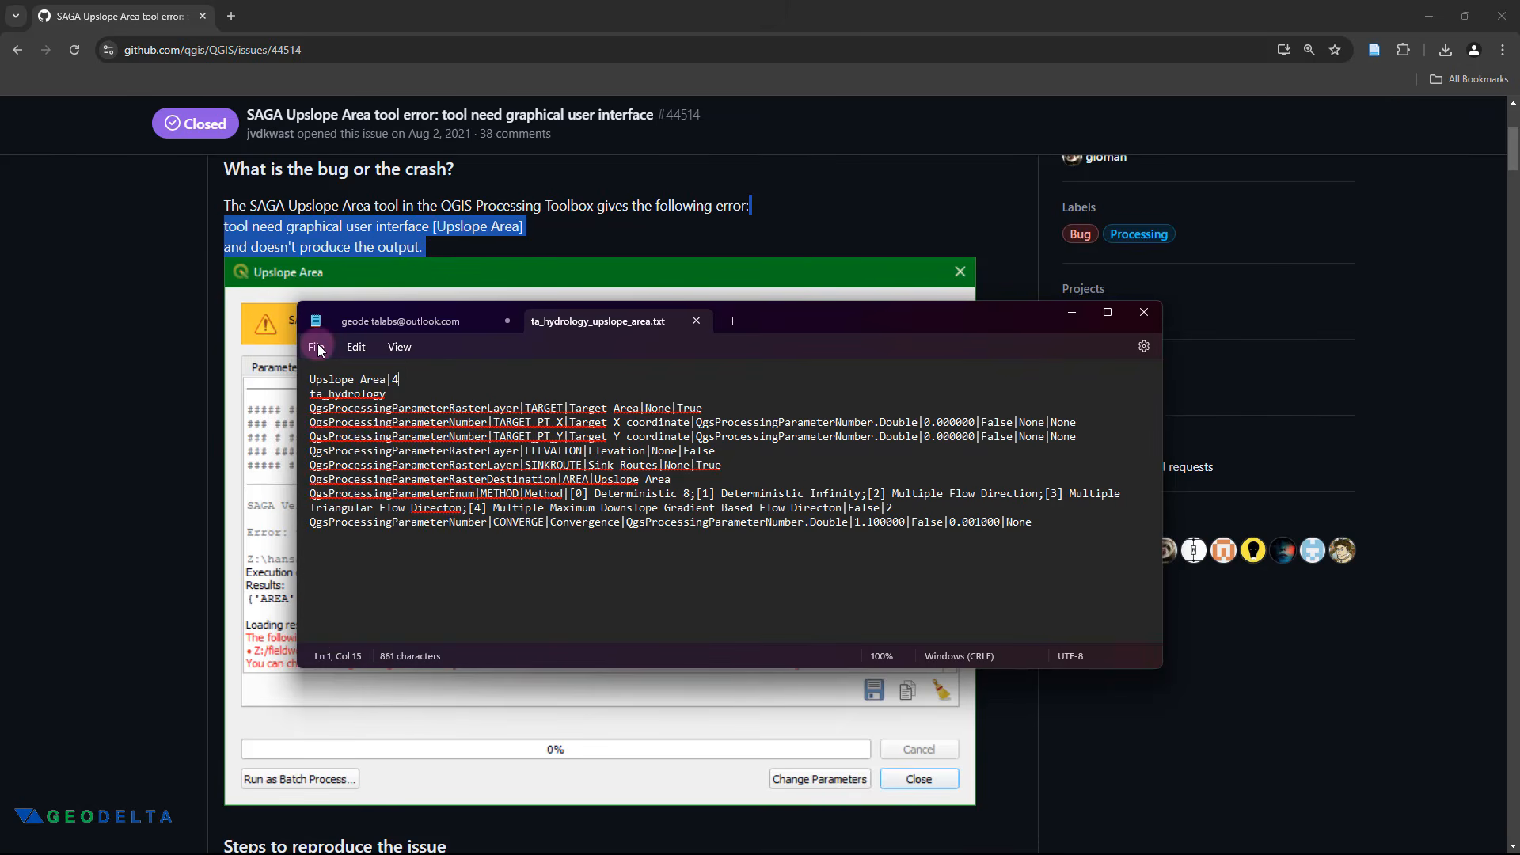
click(316, 347)
click(726, 587)
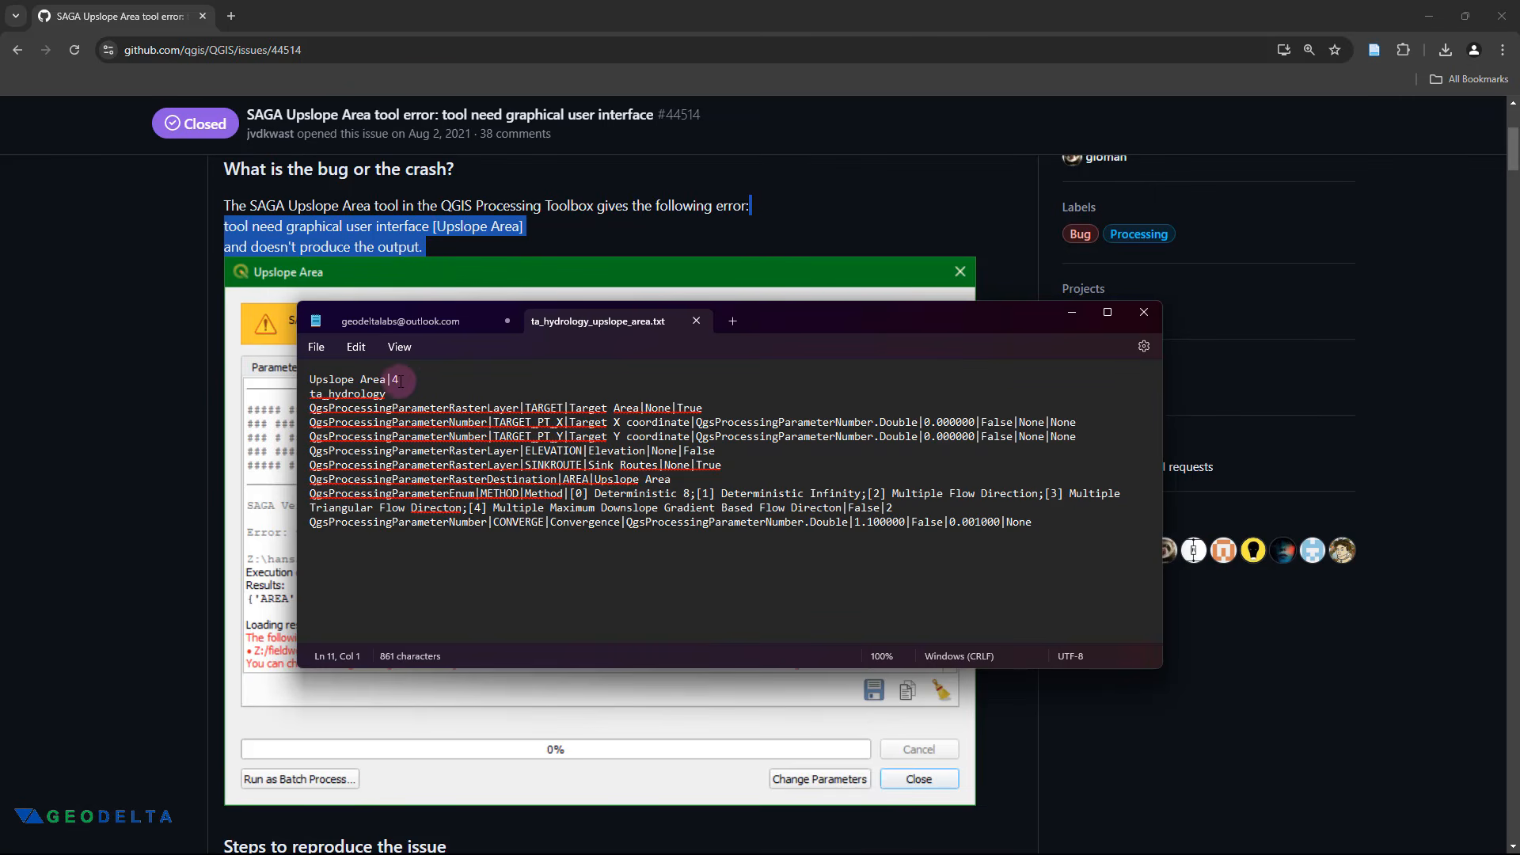
- Check the |4 suffix in the description file, switch back to QGIS and examine the catchment_large raster up close
drag(388, 378, 411, 394)
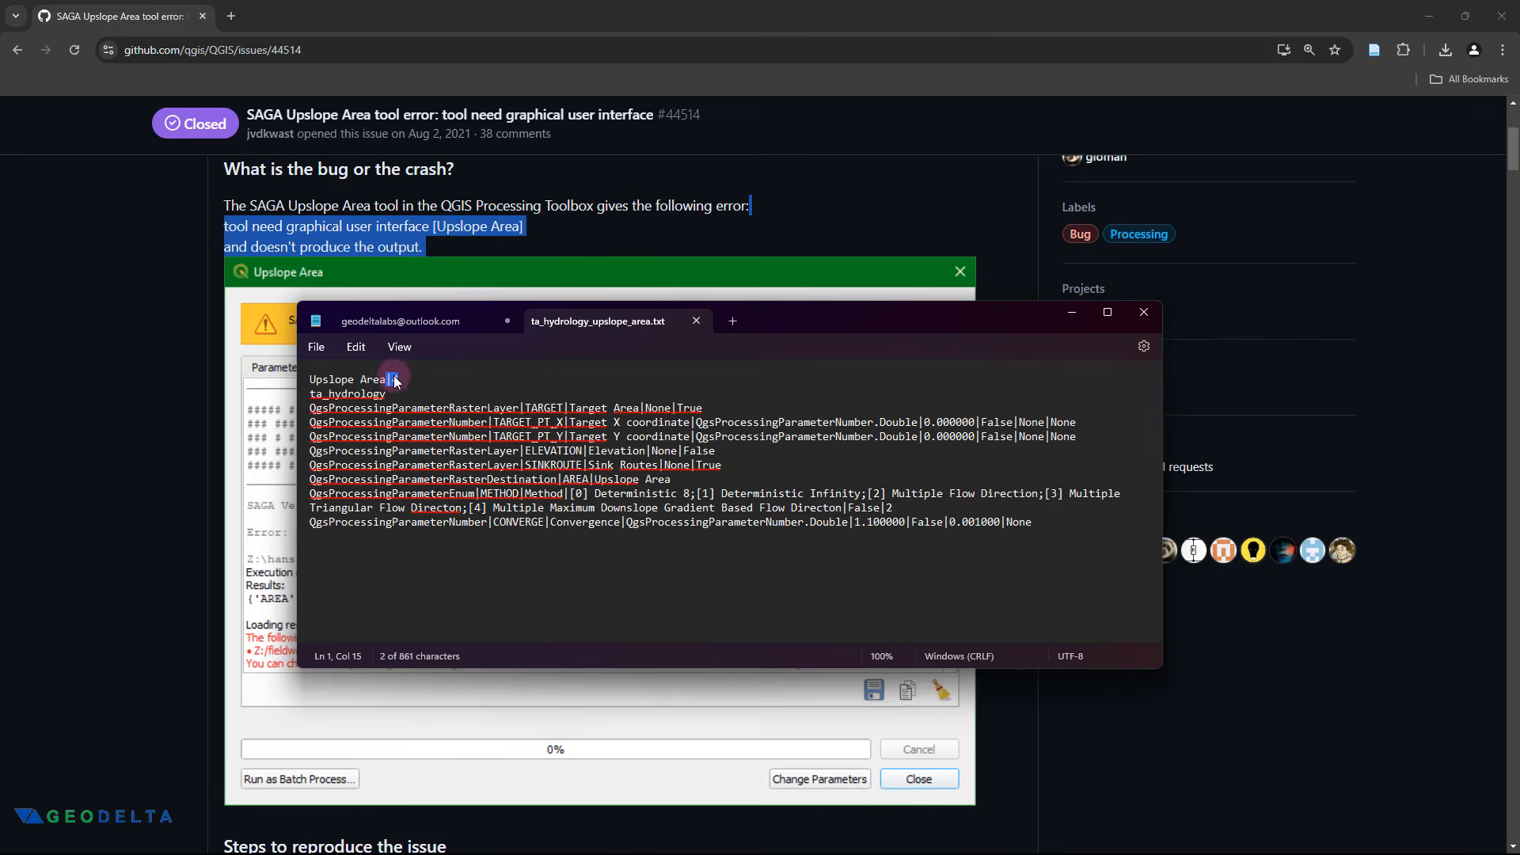
click(1072, 312)
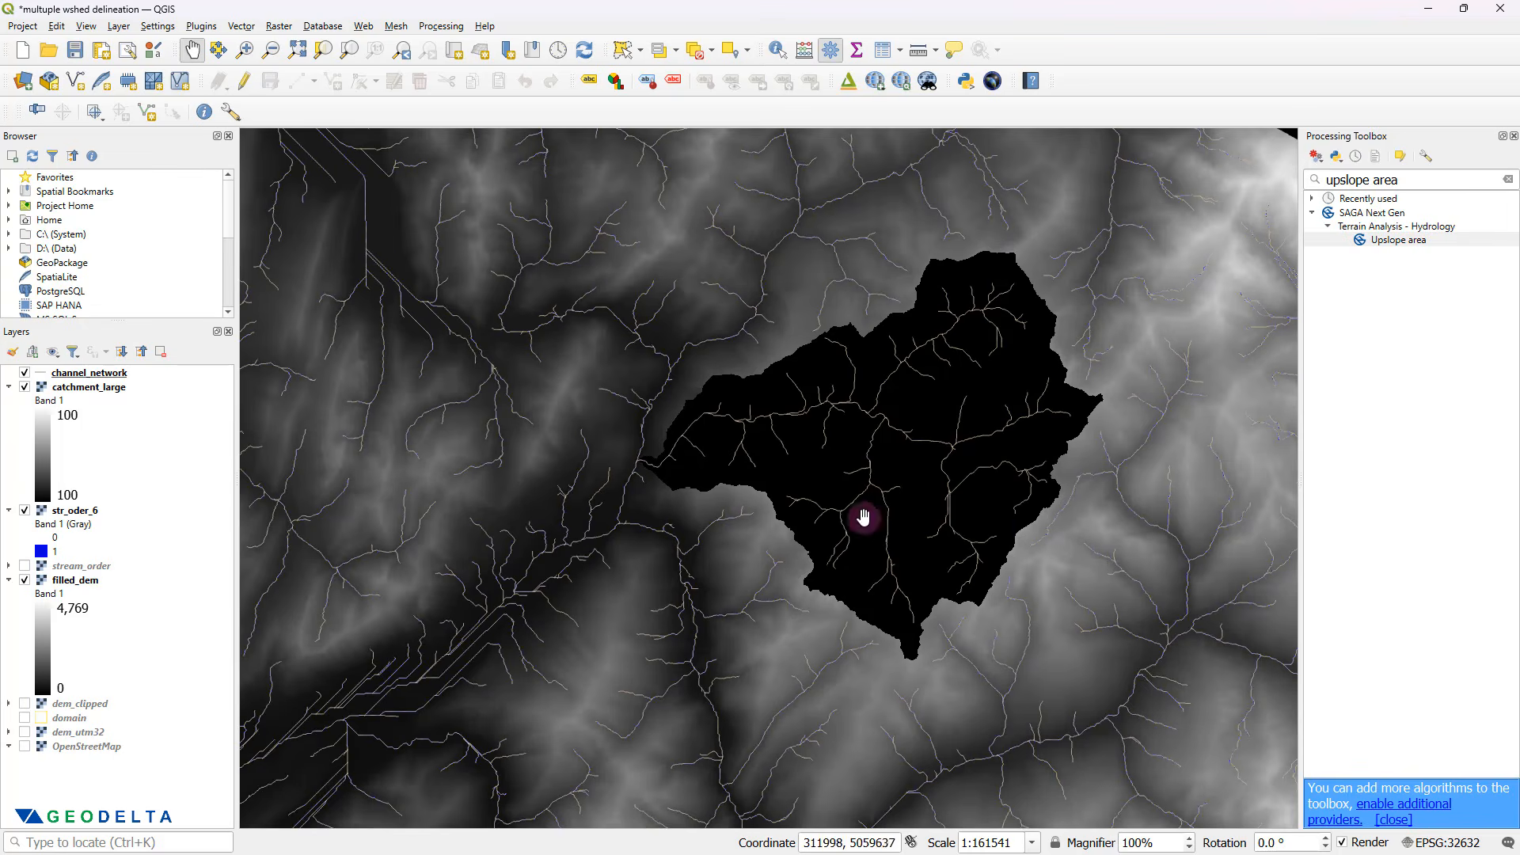
drag(696, 500, 742, 501)
scroll(841, 502, up, 1)
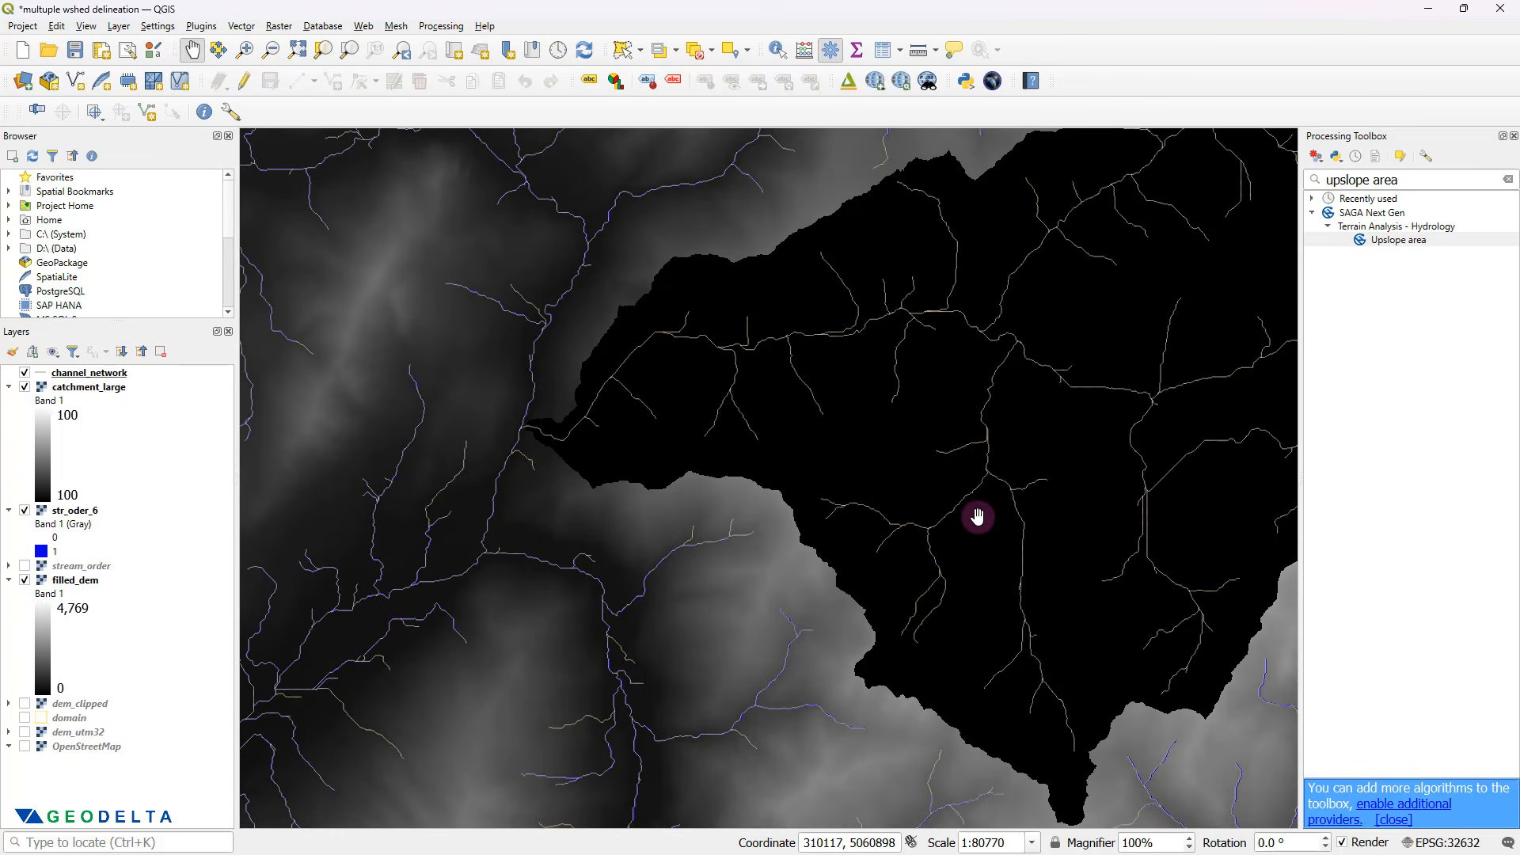
- Start the Polygonize (Raster to Vector) conversion with the catchment_large raster as its input layer
drag(974, 516, 775, 547)
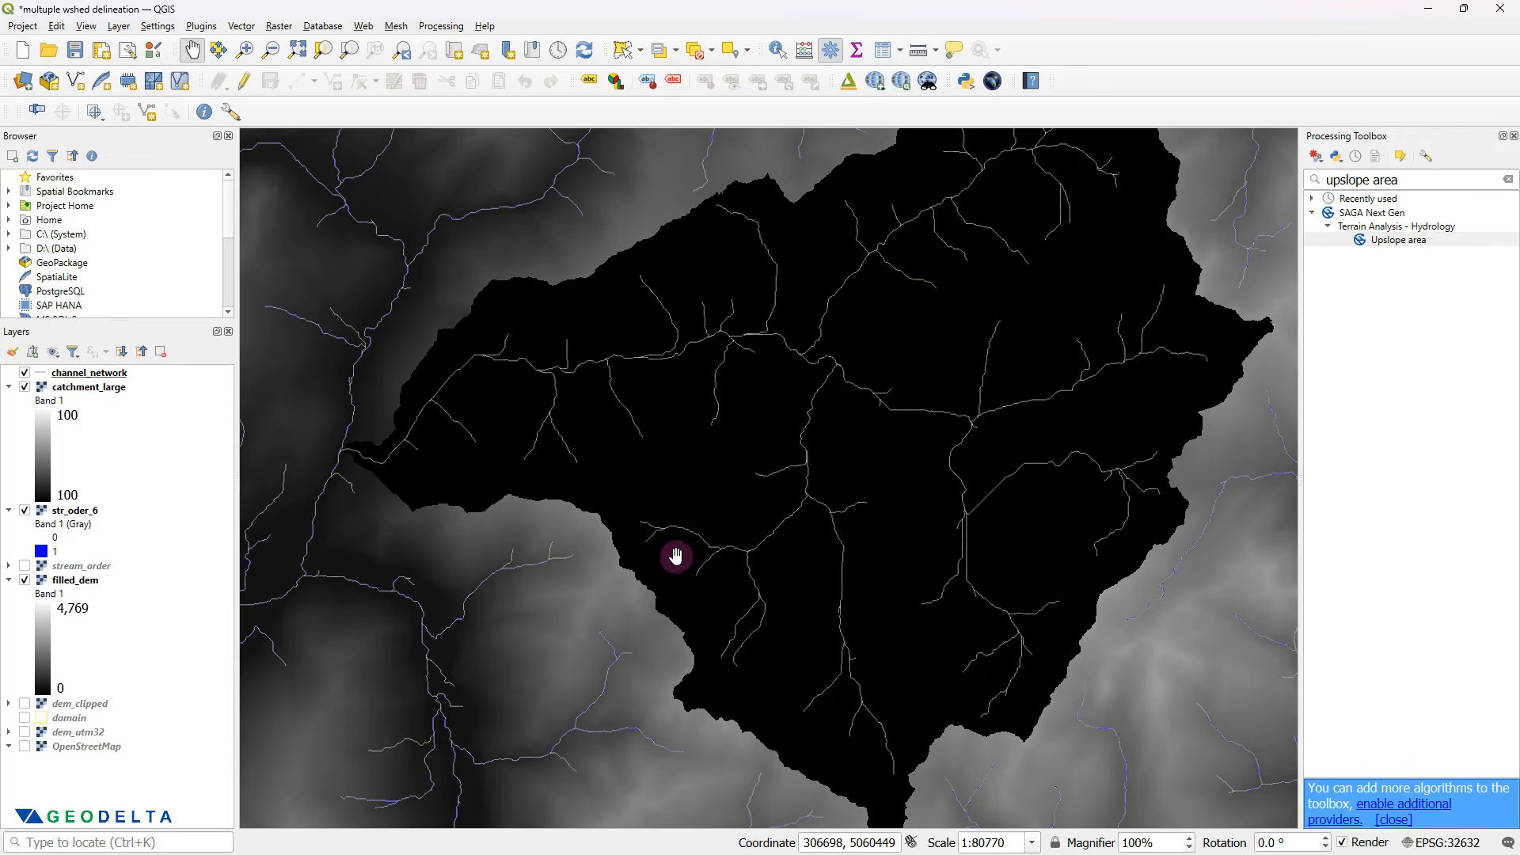
scroll(685, 560, down, 1)
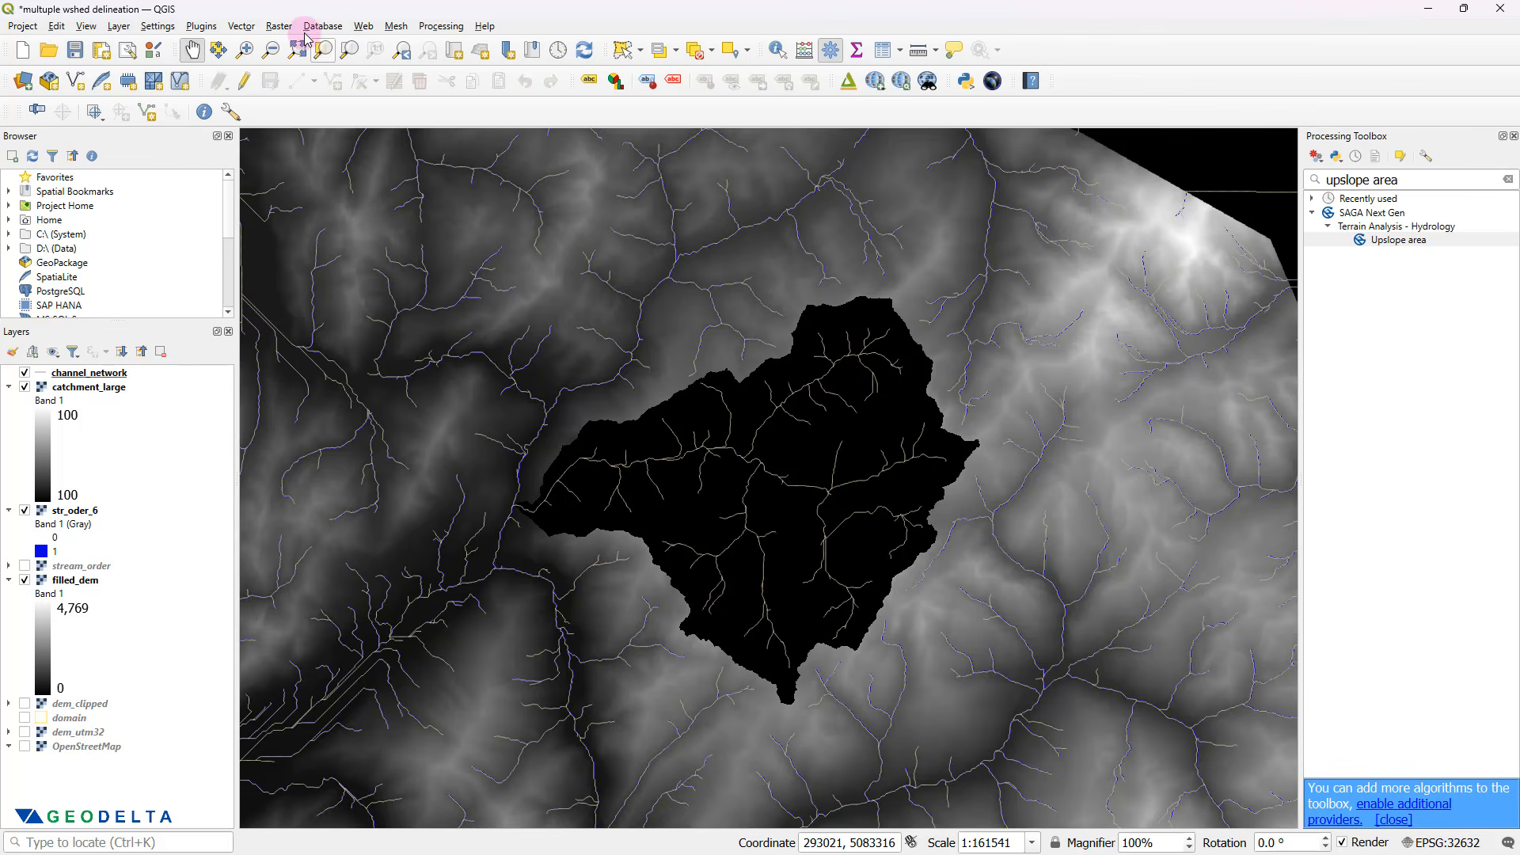
click(280, 26)
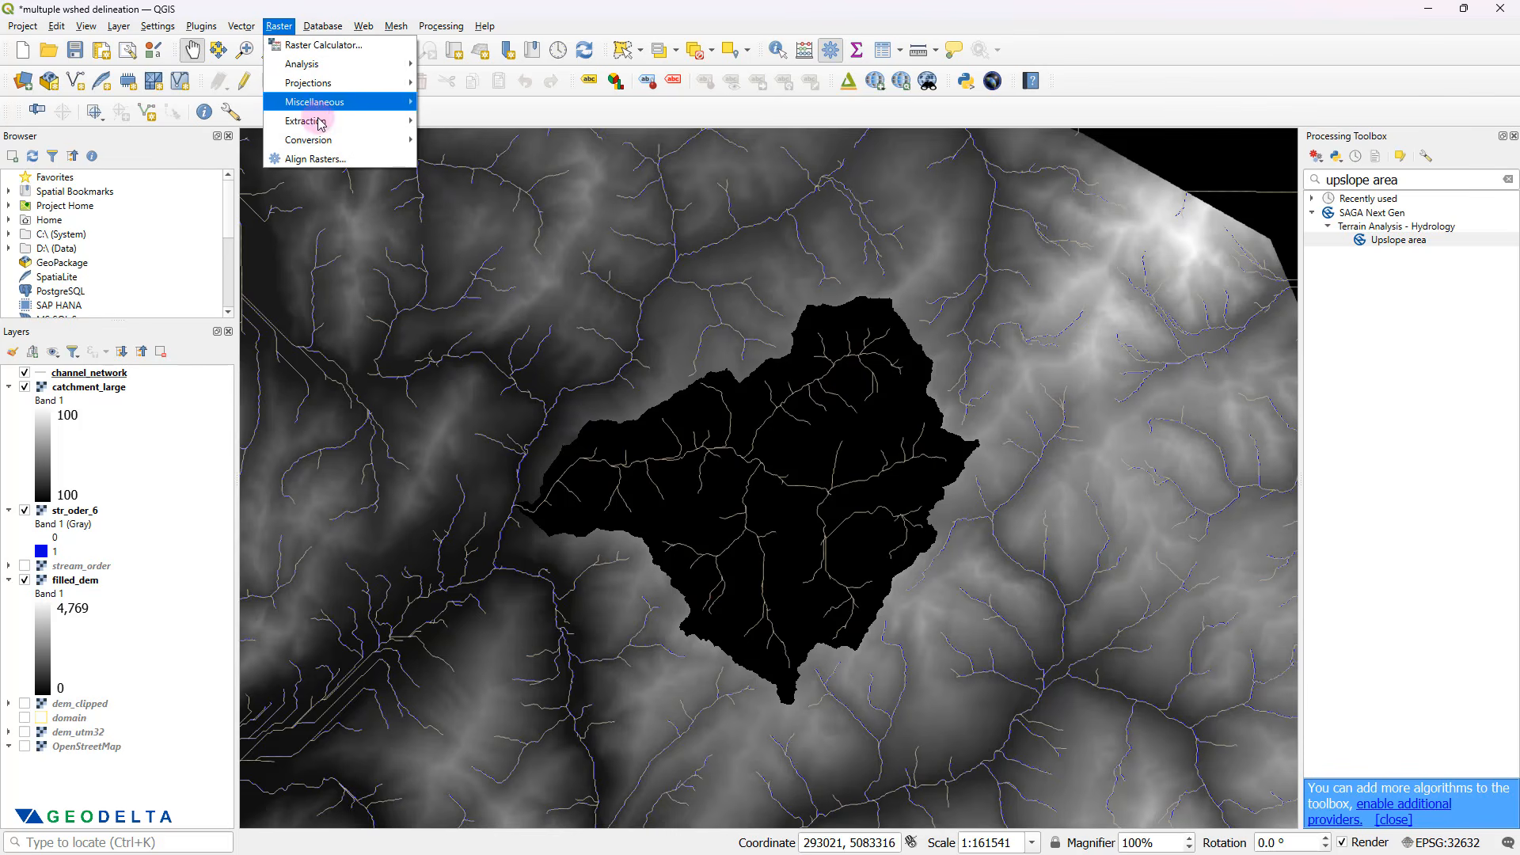
mouse_move(329, 143)
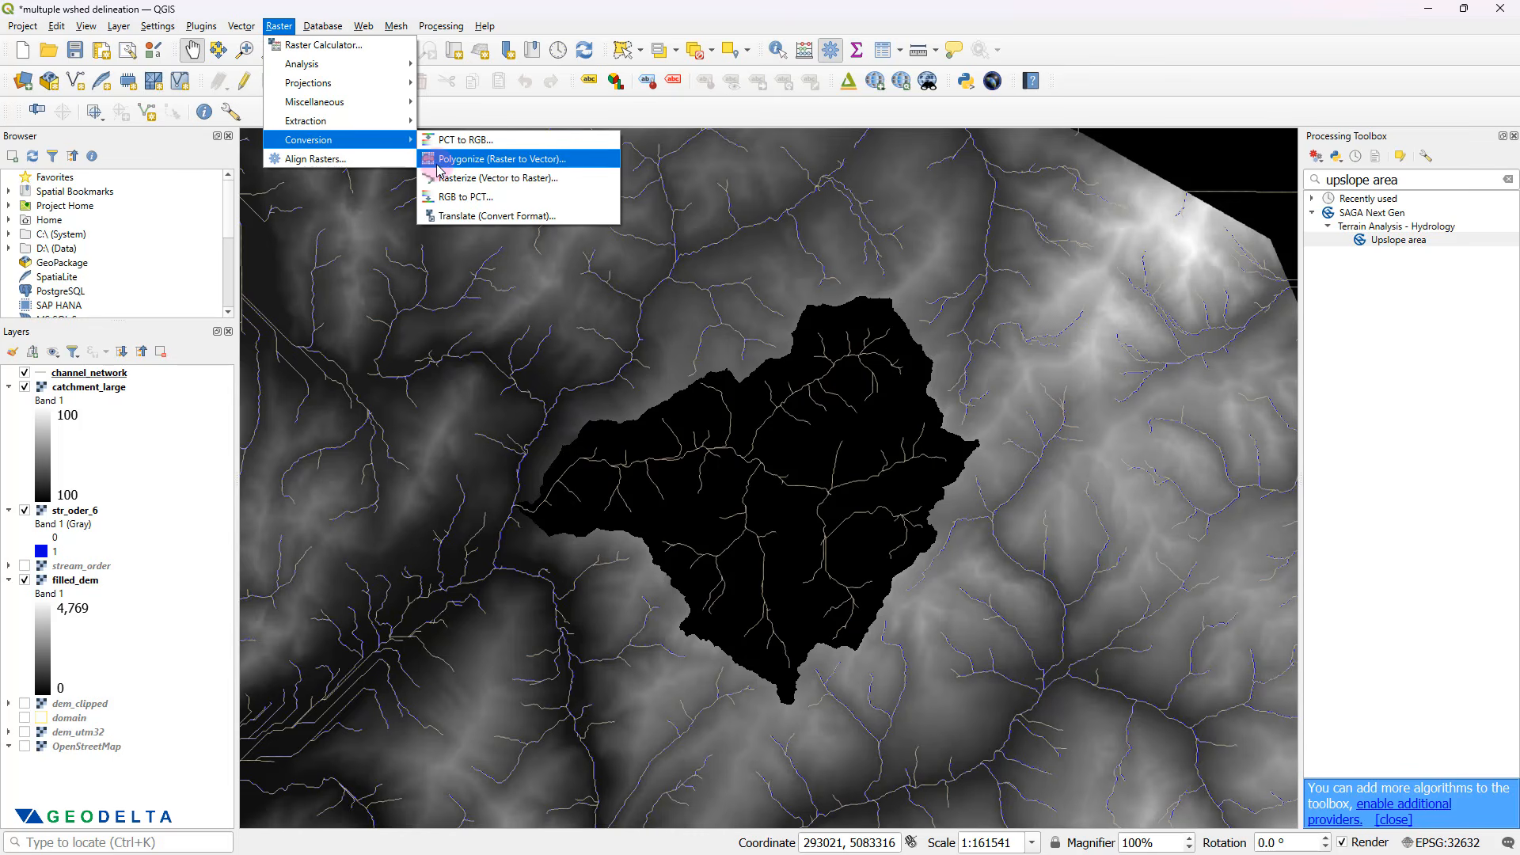
click(503, 164)
click(487, 165)
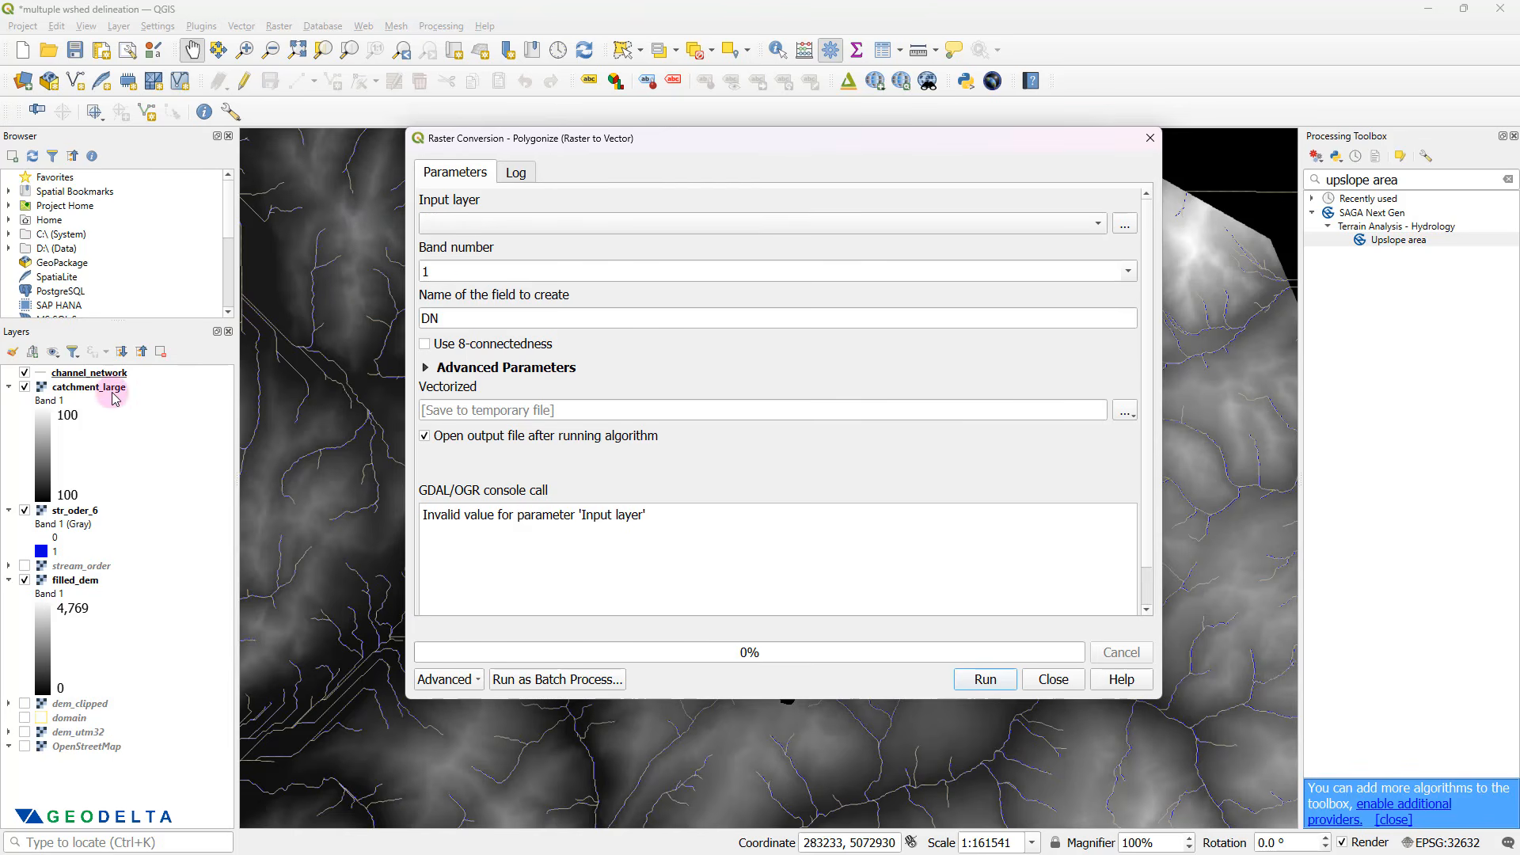
click(495, 224)
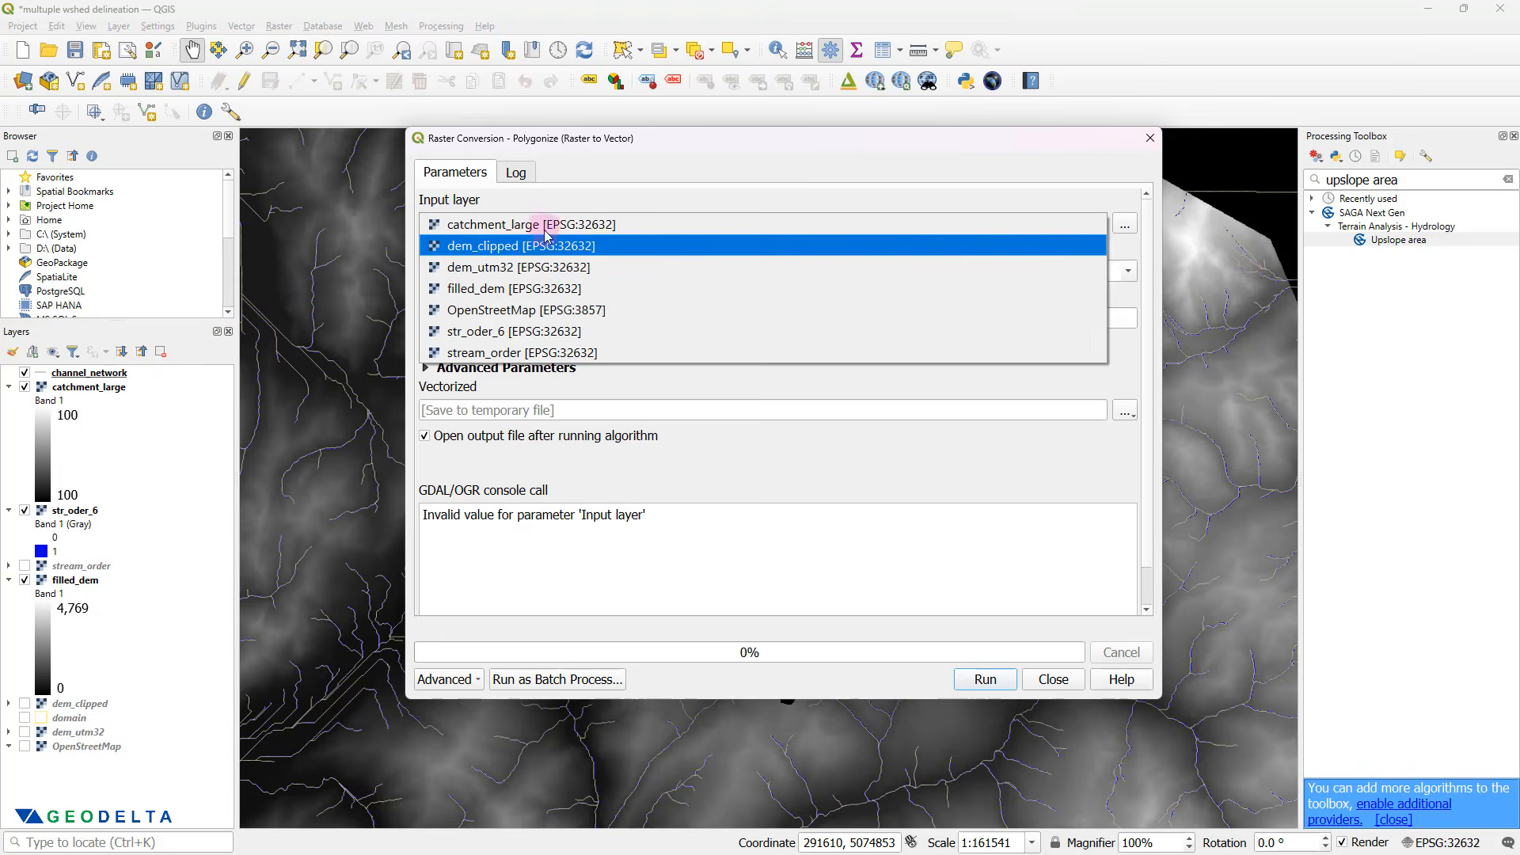
click(511, 225)
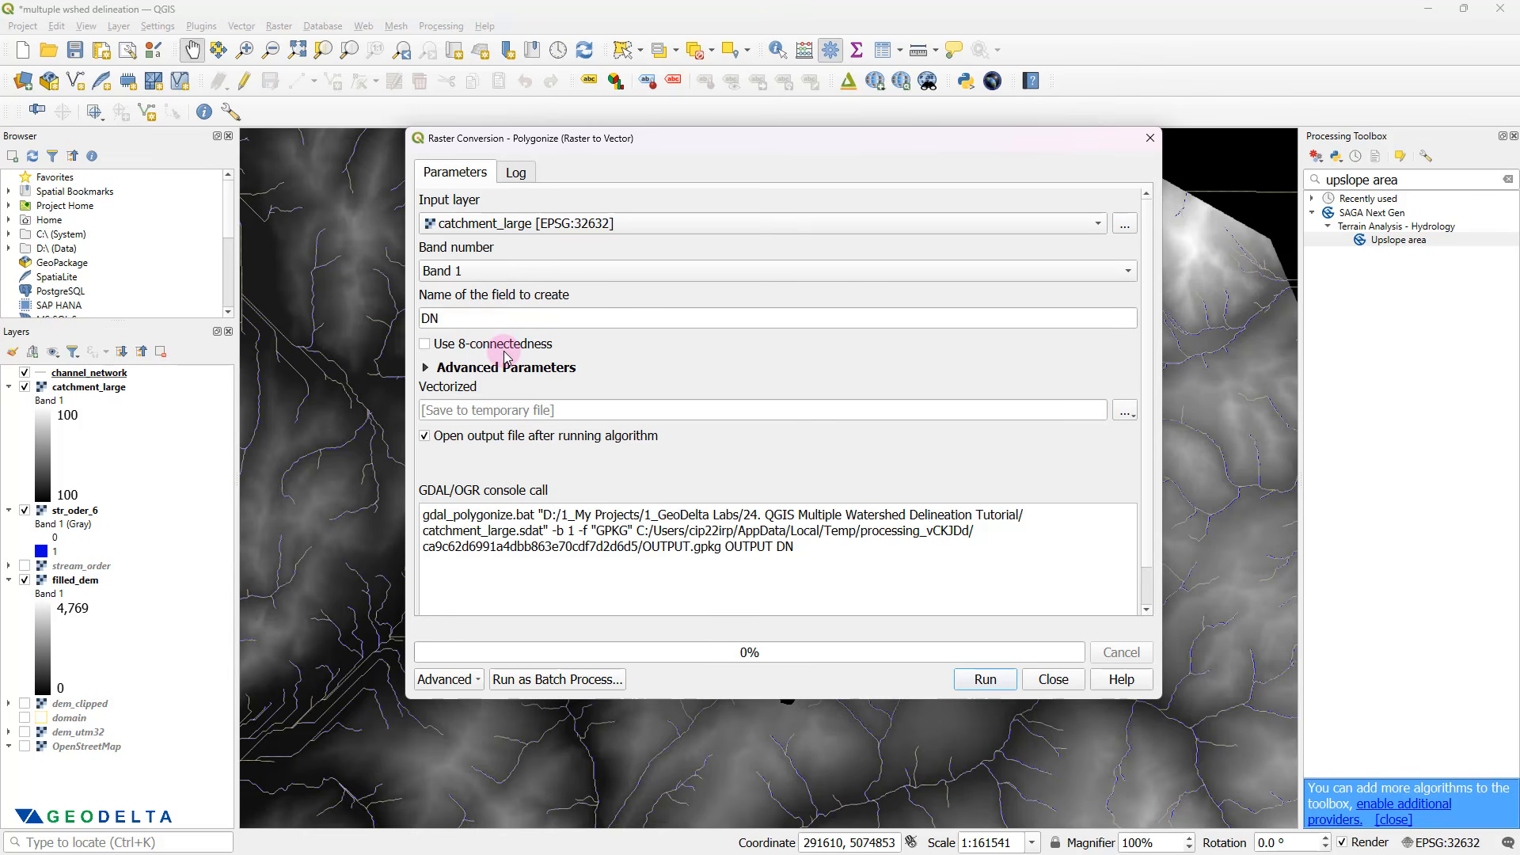
- Save the vectorized output as catchment_large_polygon in SHP format and run the conversion
click(1127, 413)
click(1161, 449)
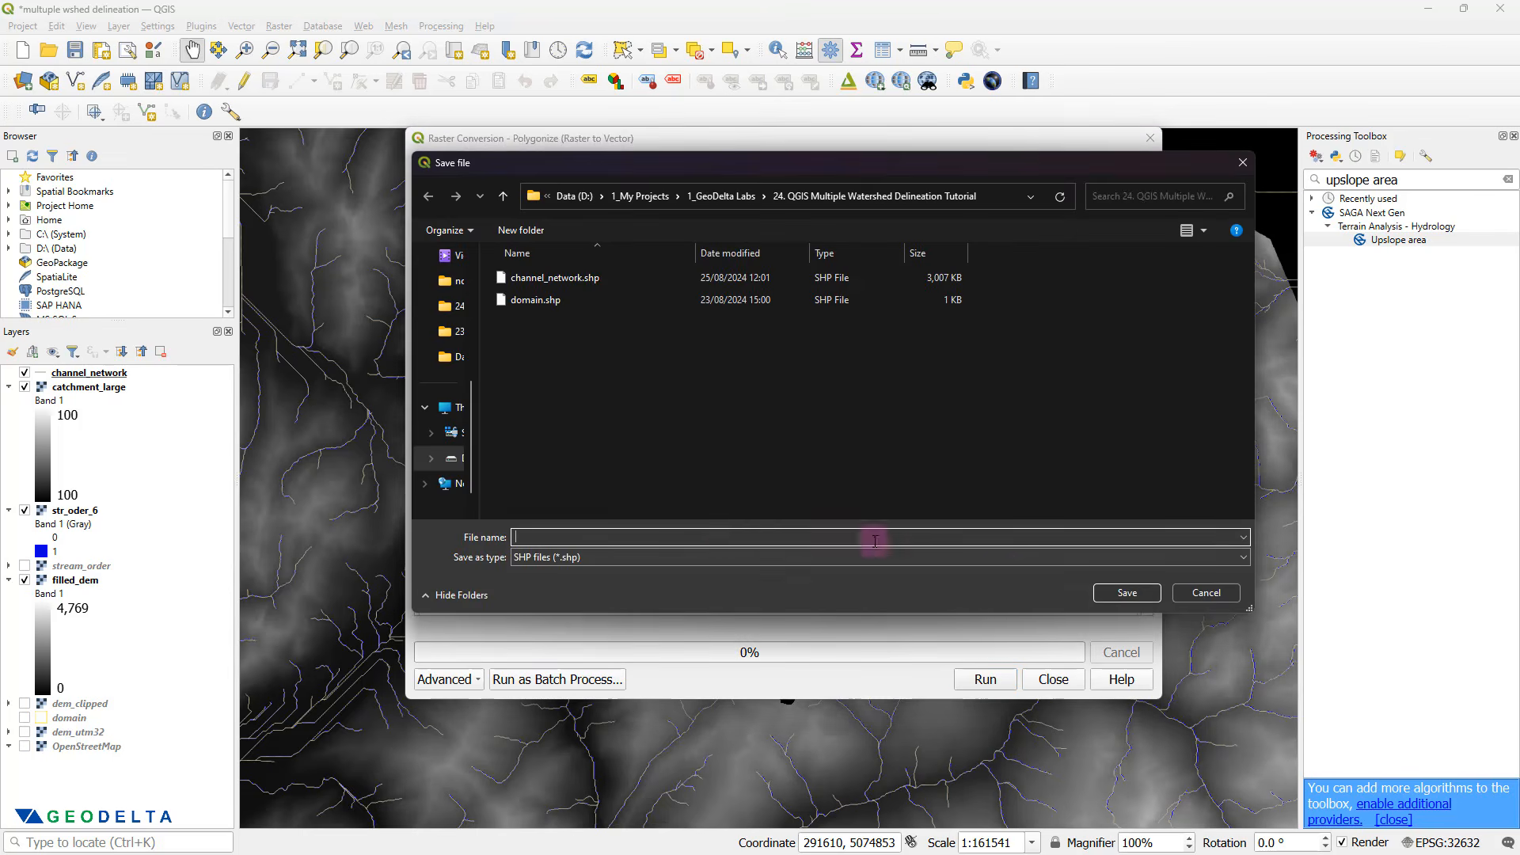
text(catchment_large)
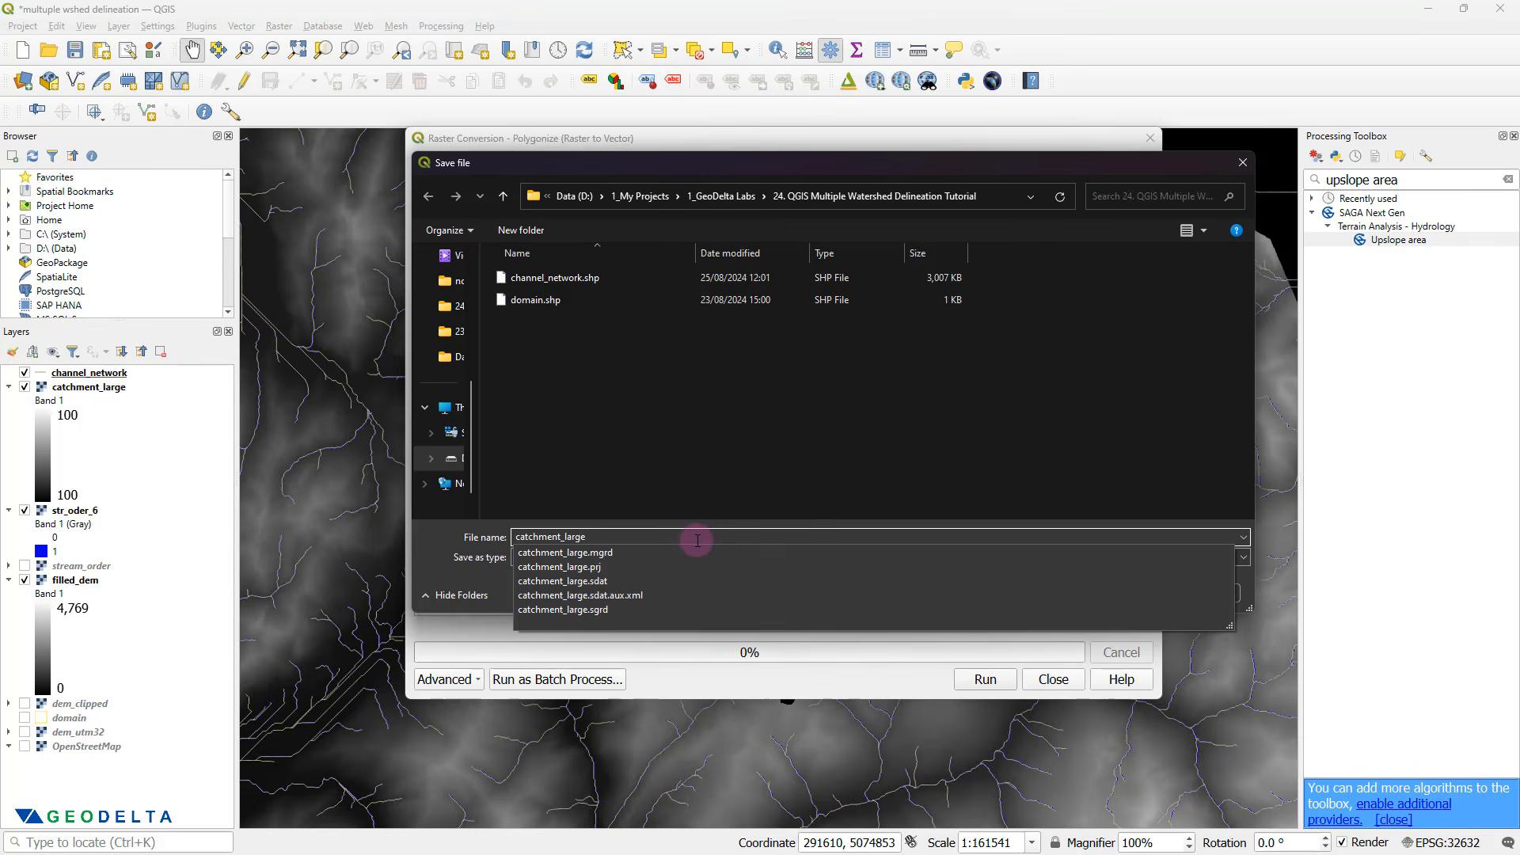
text(_polygon)
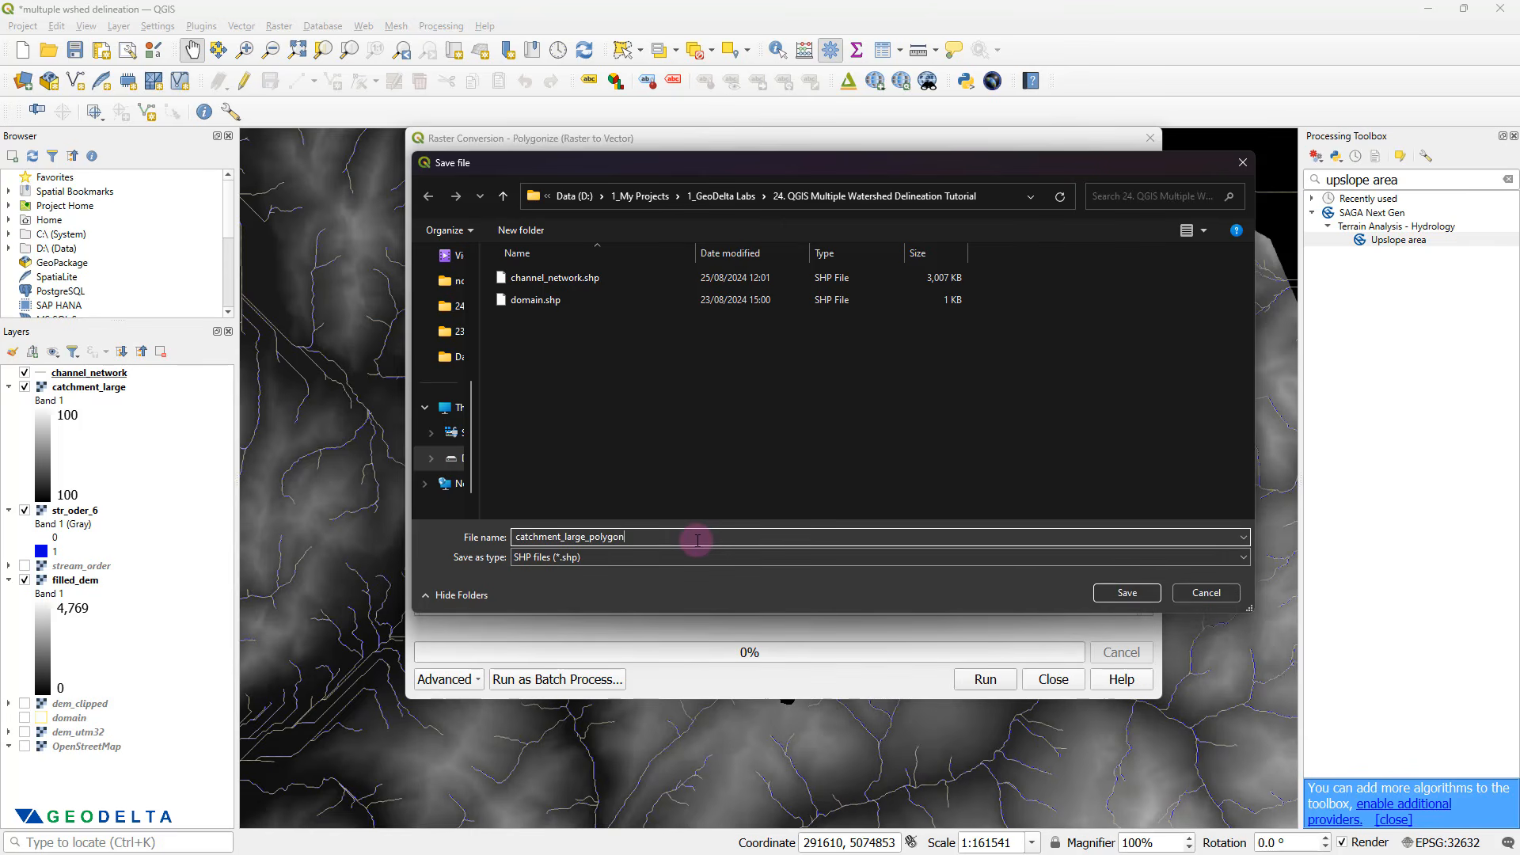
click(1127, 593)
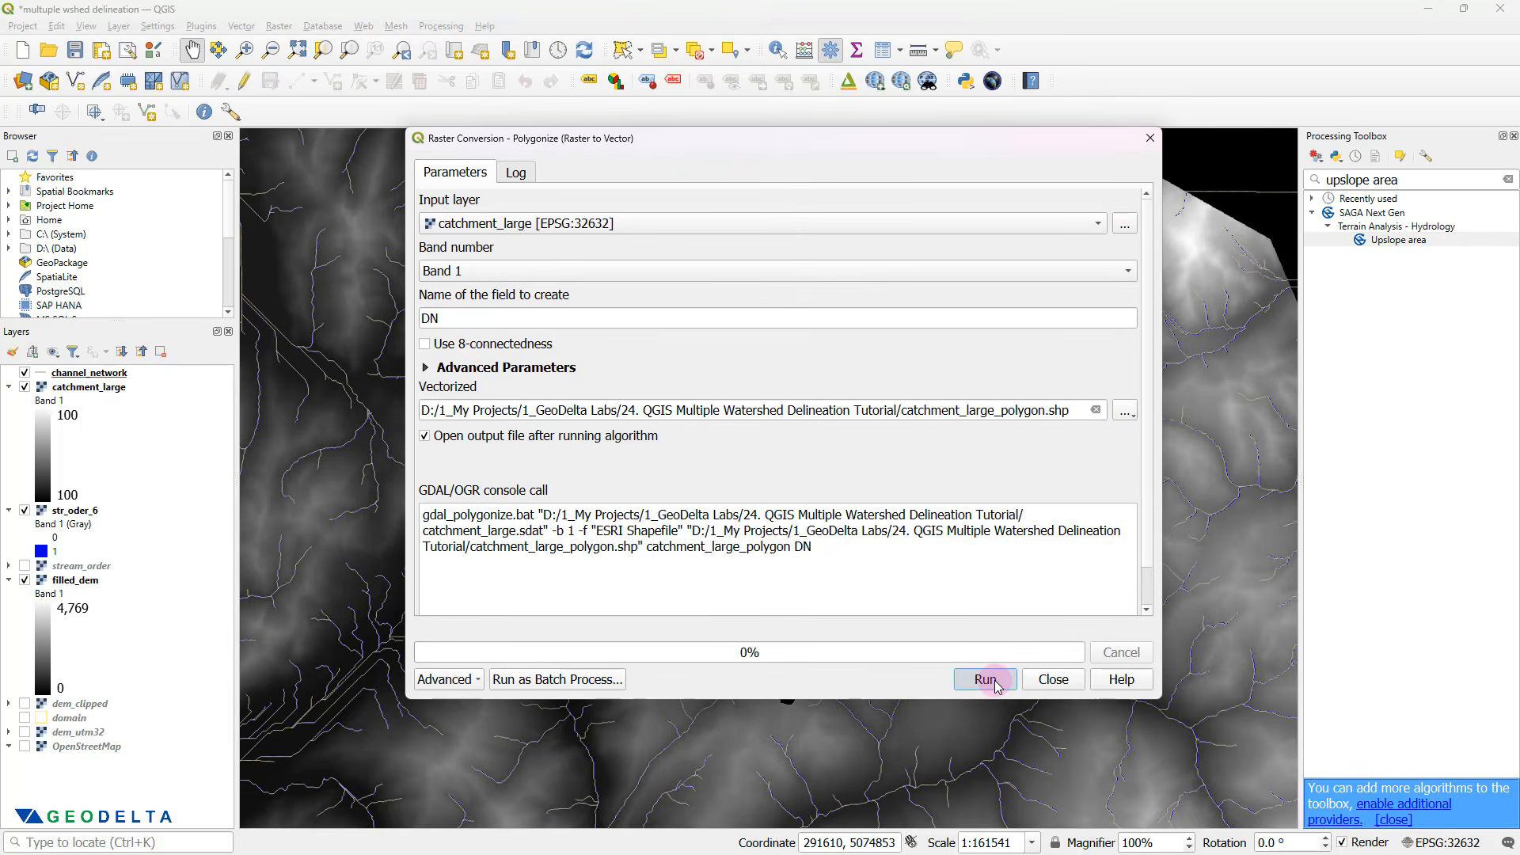
click(996, 684)
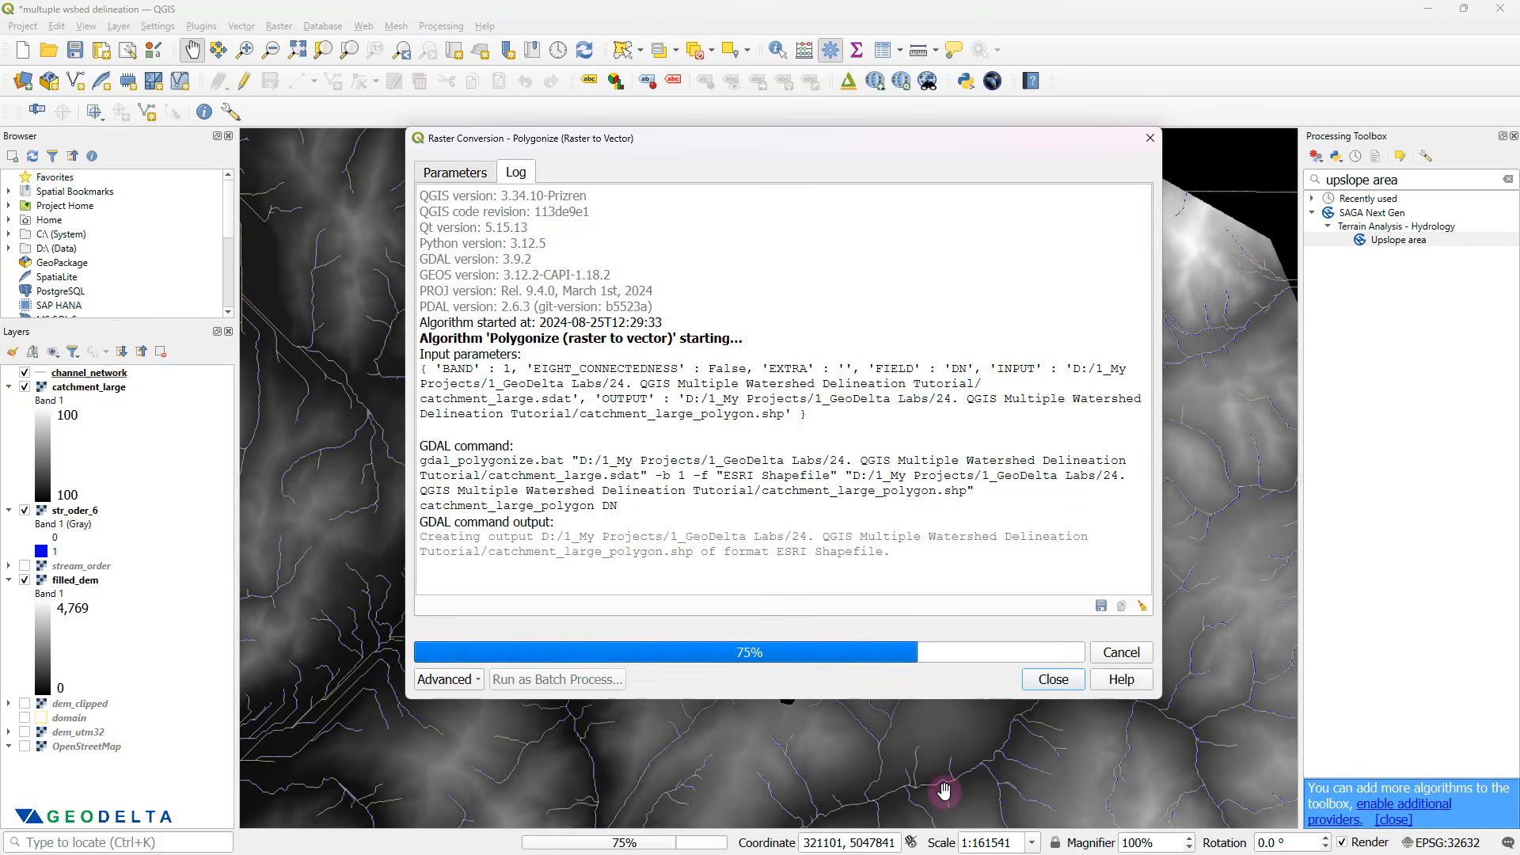
- Move the catchment_large_polygon layer beneath channel_network in the layer order
scroll(665, 527, up, 1)
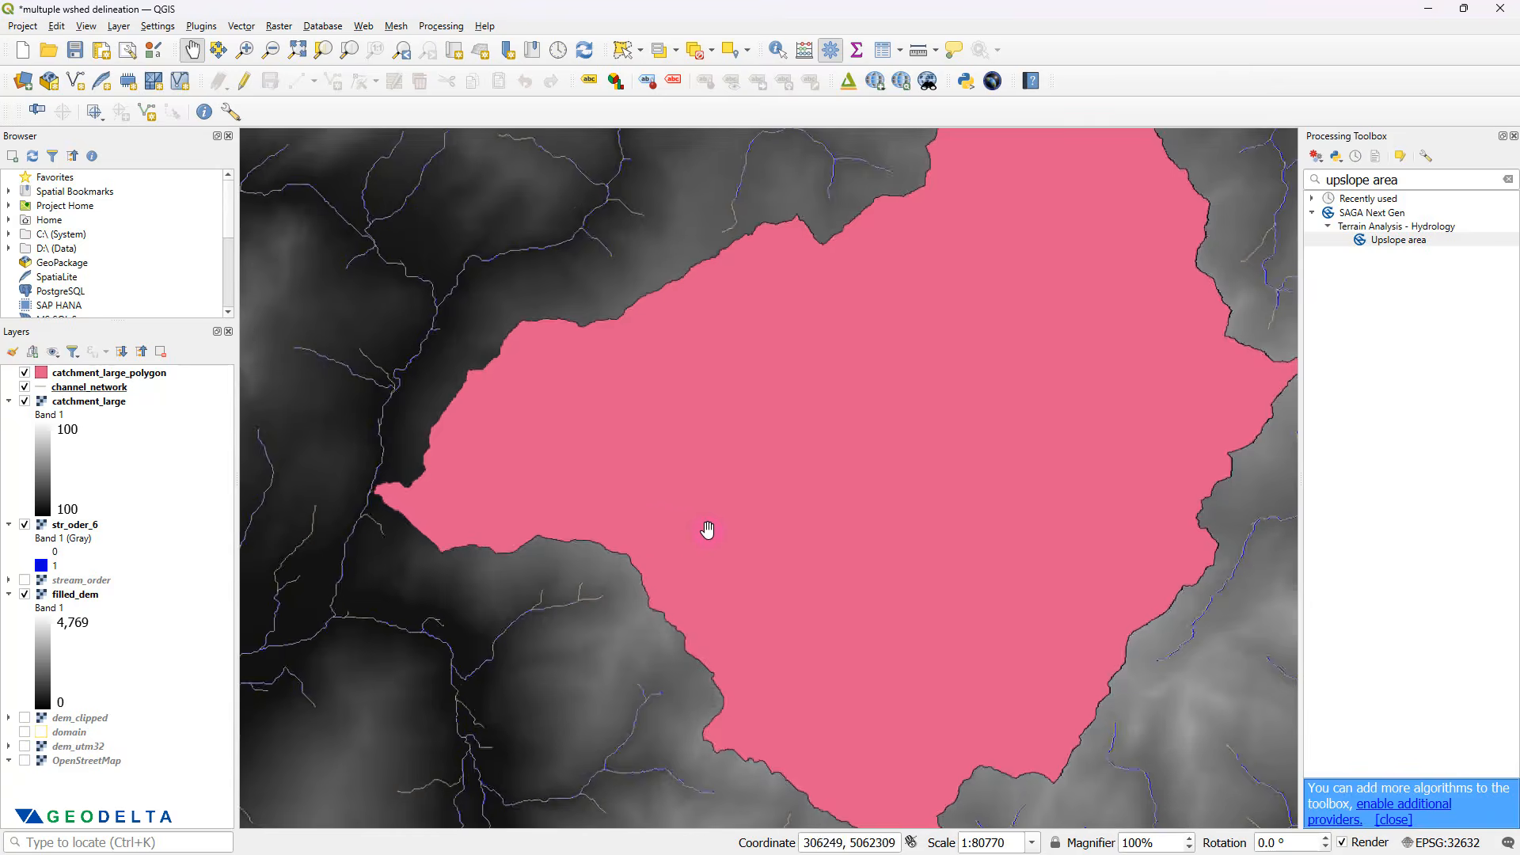
scroll(721, 534, down, 1)
scroll(732, 539, up, 1)
scroll(770, 546, down, 1)
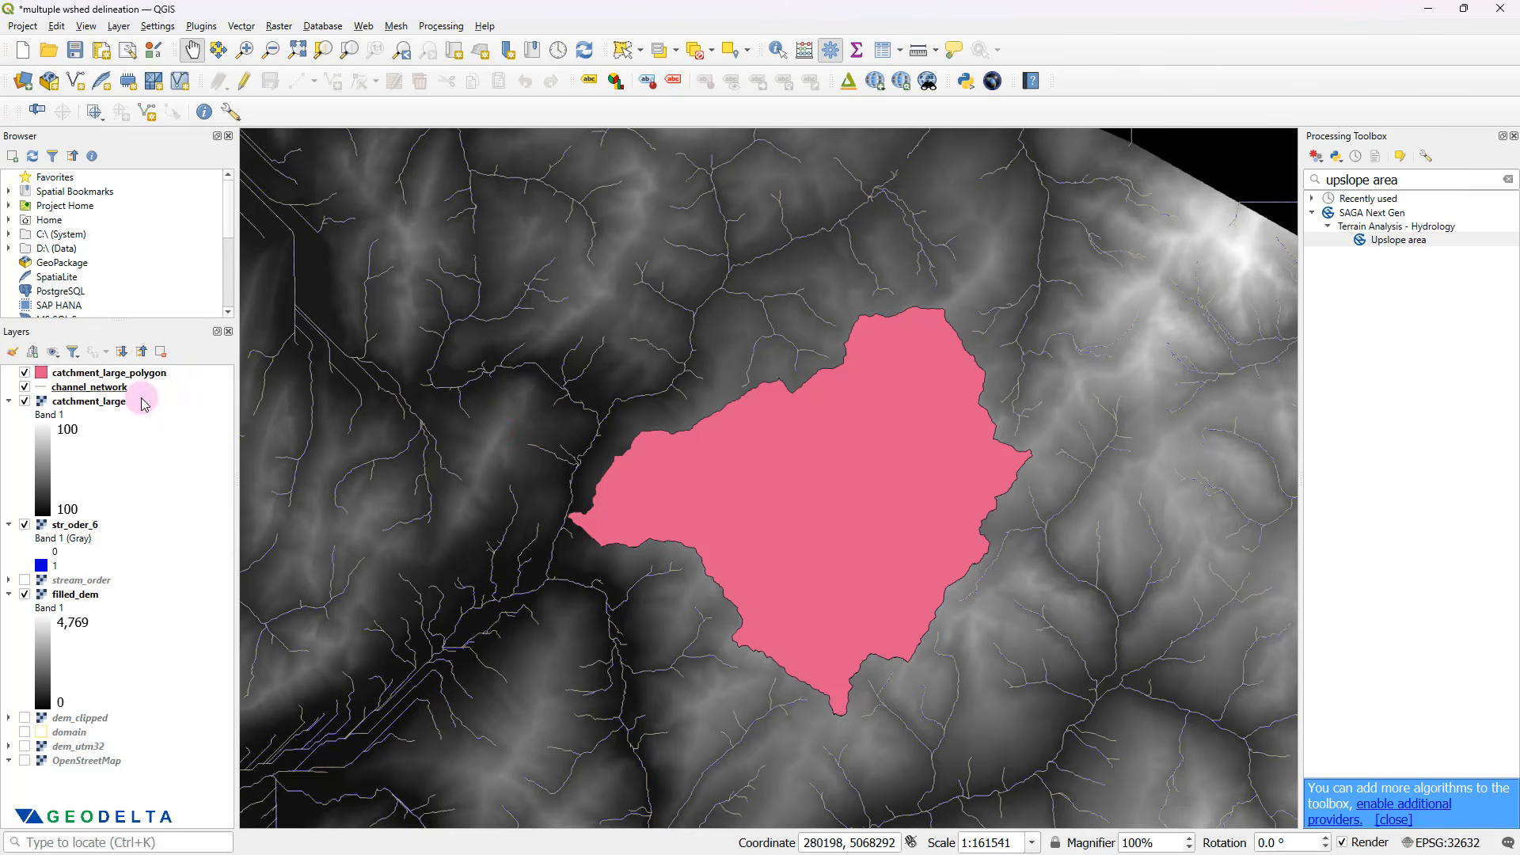
drag(111, 373, 119, 396)
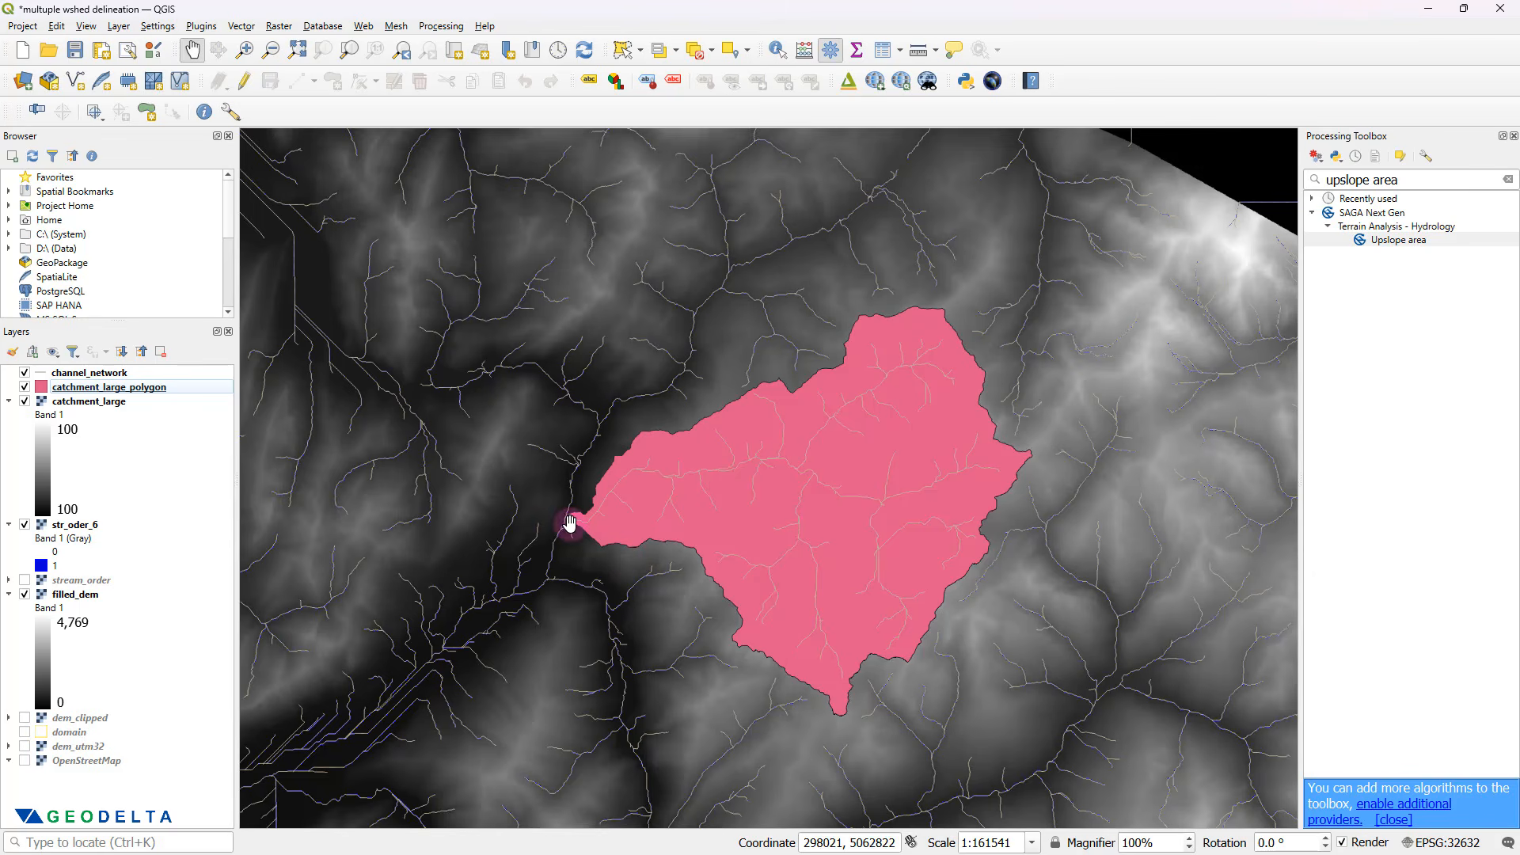
- Examine the attribute table of catchment_large_polygon, highlighting its feature on the map and clearing the selection again
right_click(140, 386)
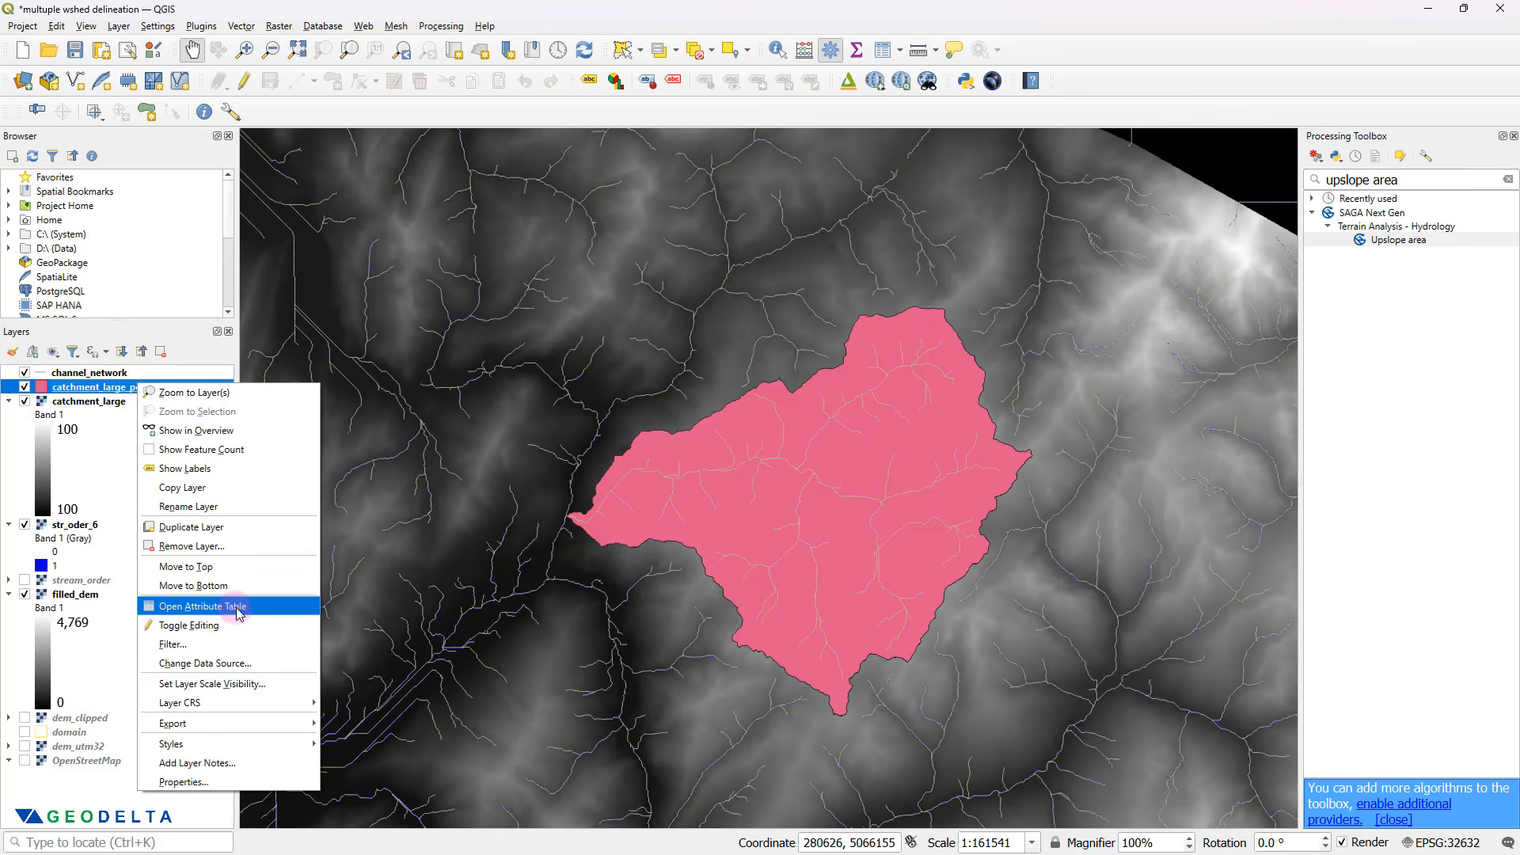
click(239, 615)
drag(974, 234, 865, 389)
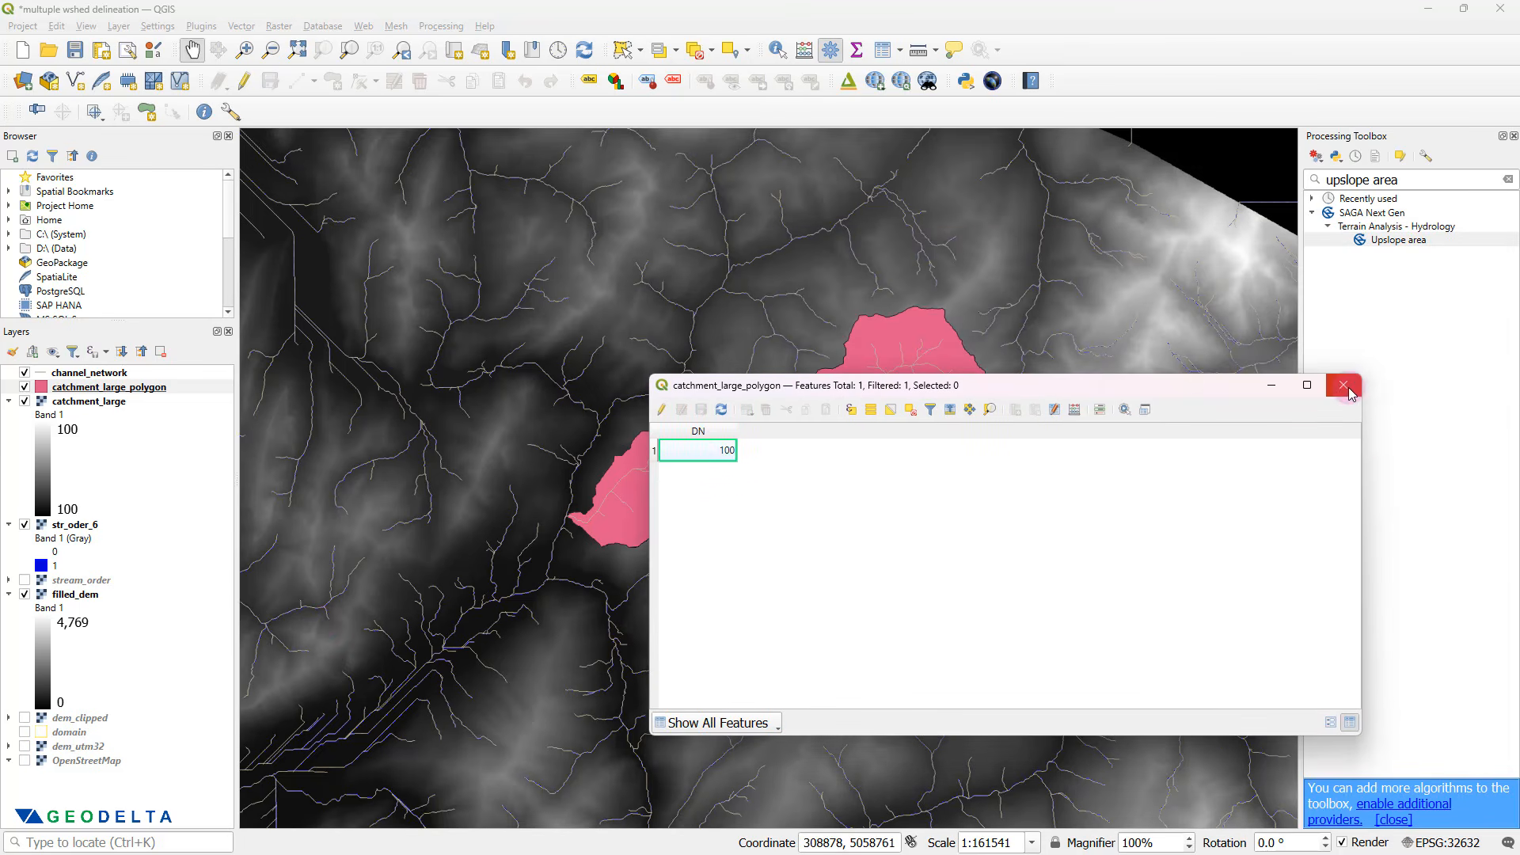
click(655, 449)
drag(744, 390, 1040, 521)
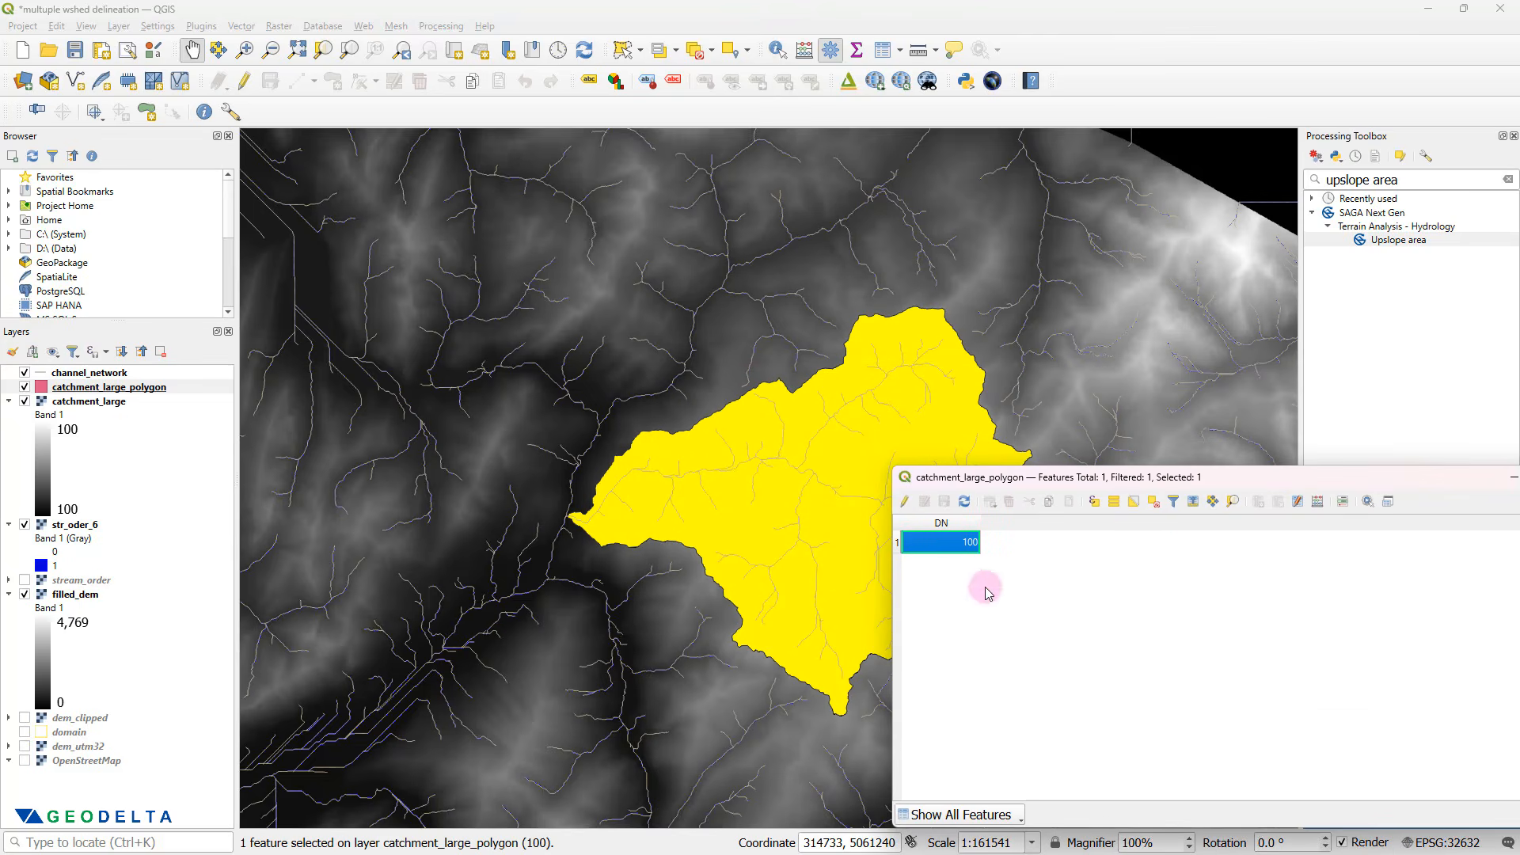
click(1153, 501)
click(1002, 626)
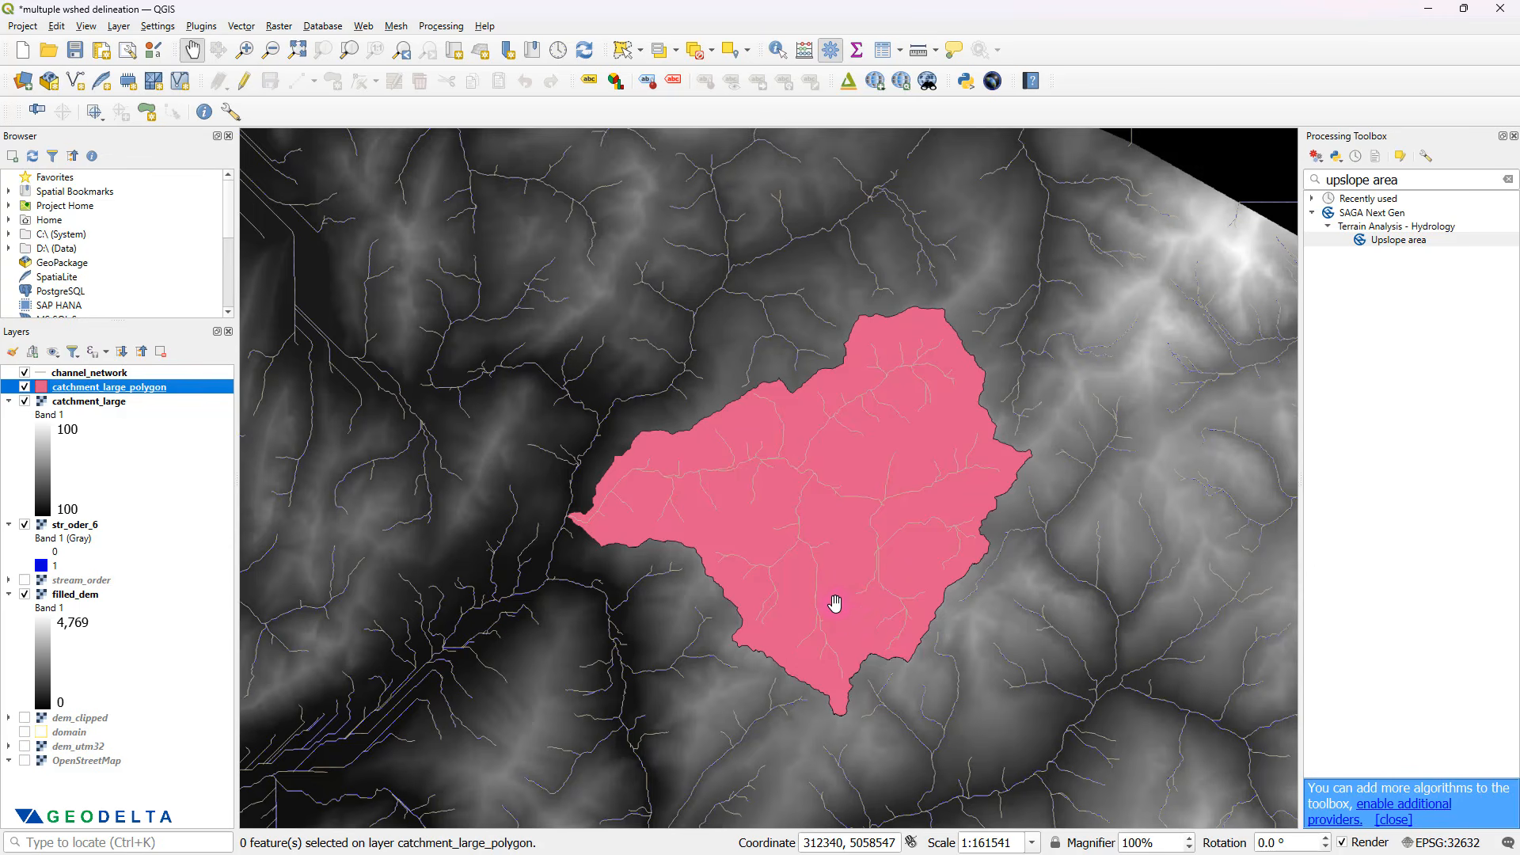
- Start a new shapefile inside the "24. QGIS Multiple Watershed Delineation Tutorial" folder
drag(827, 628, 775, 632)
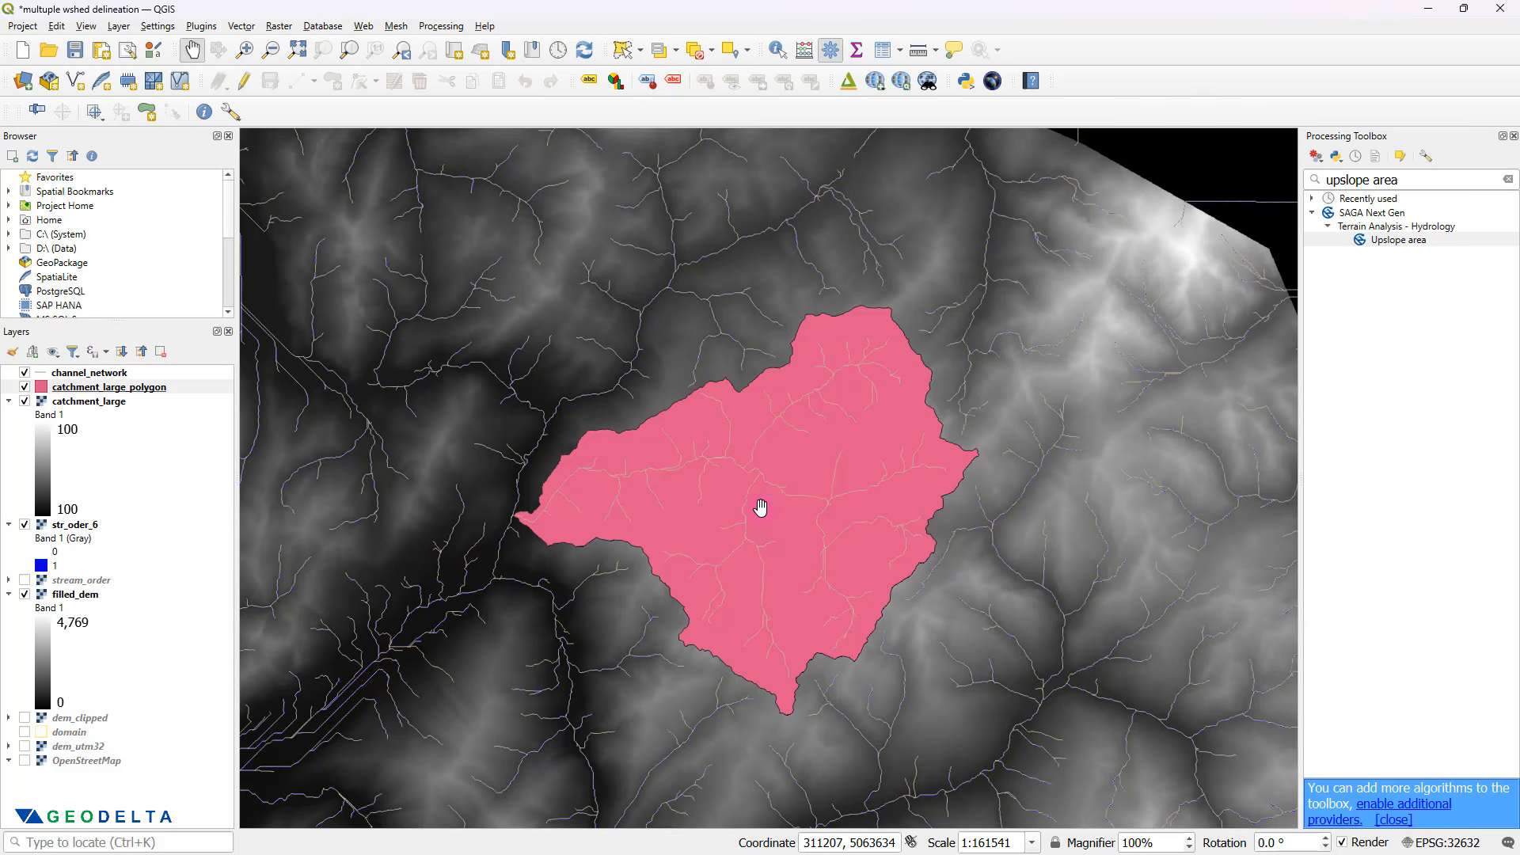
scroll(760, 507, up, 1)
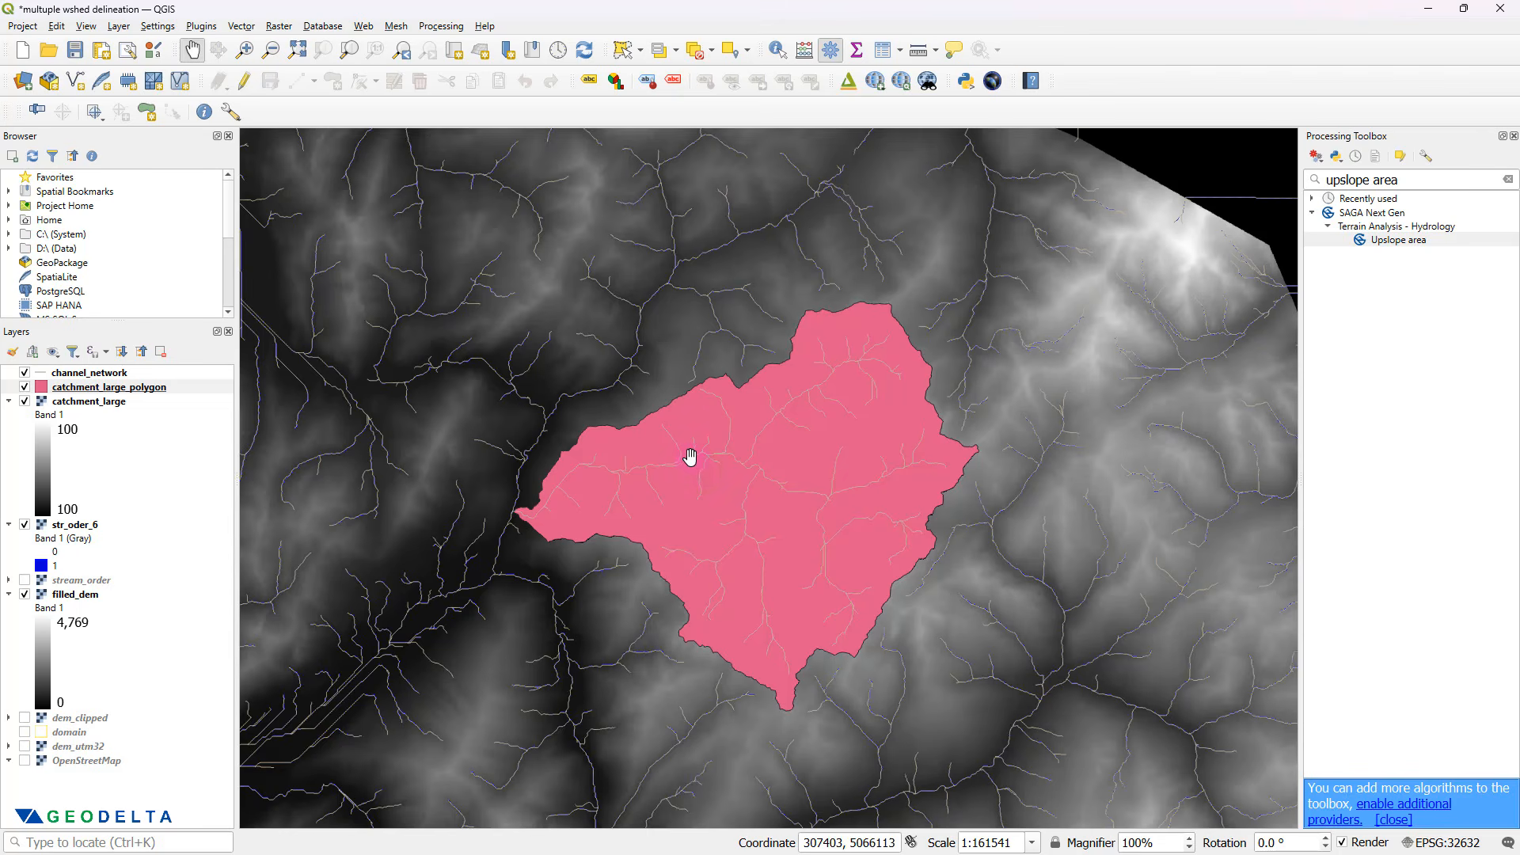
double_click(69, 249)
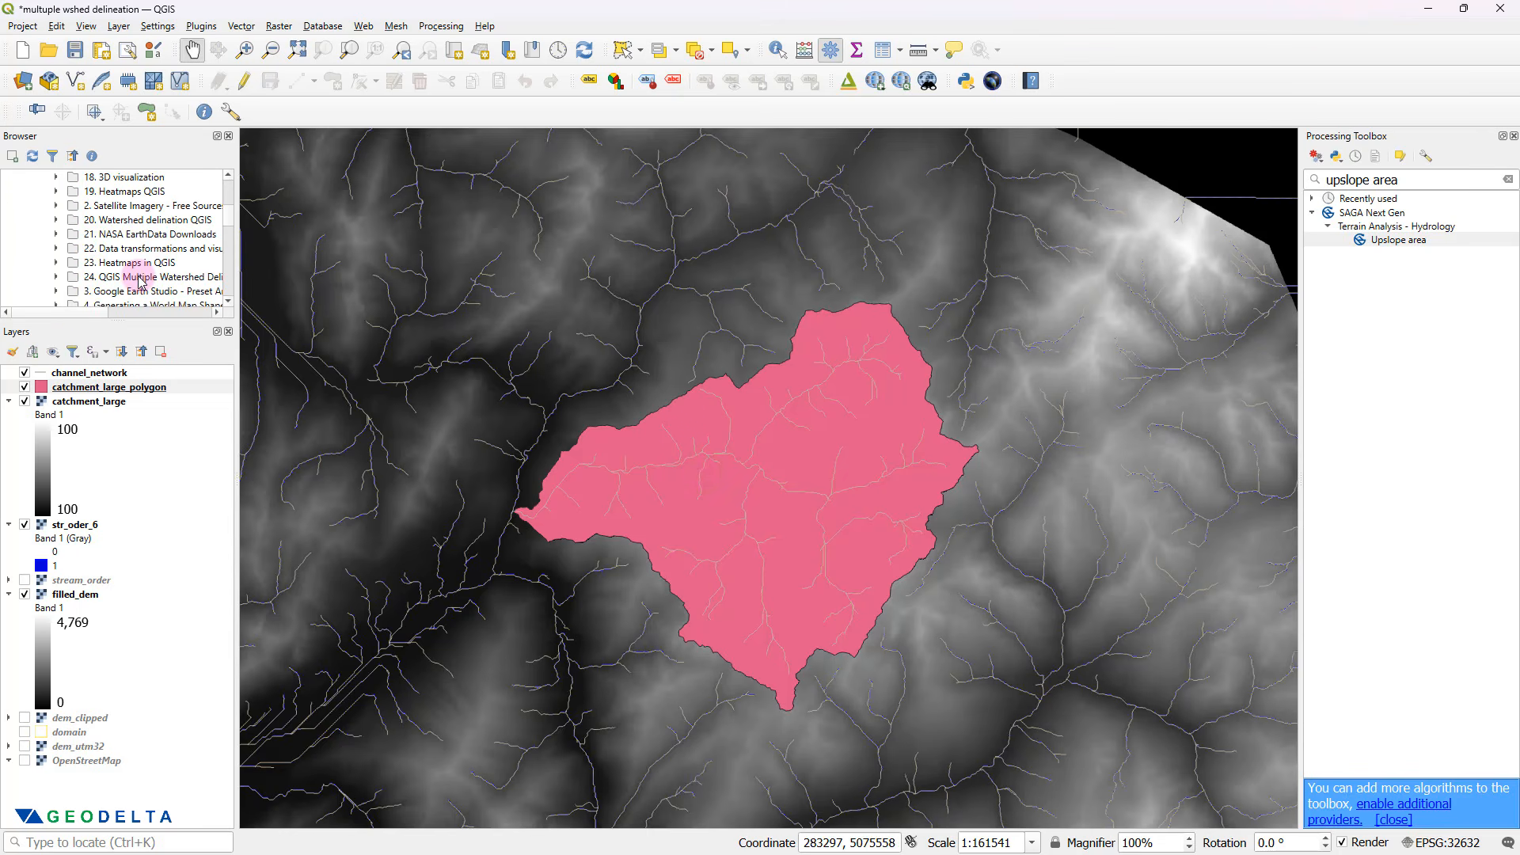
click(140, 281)
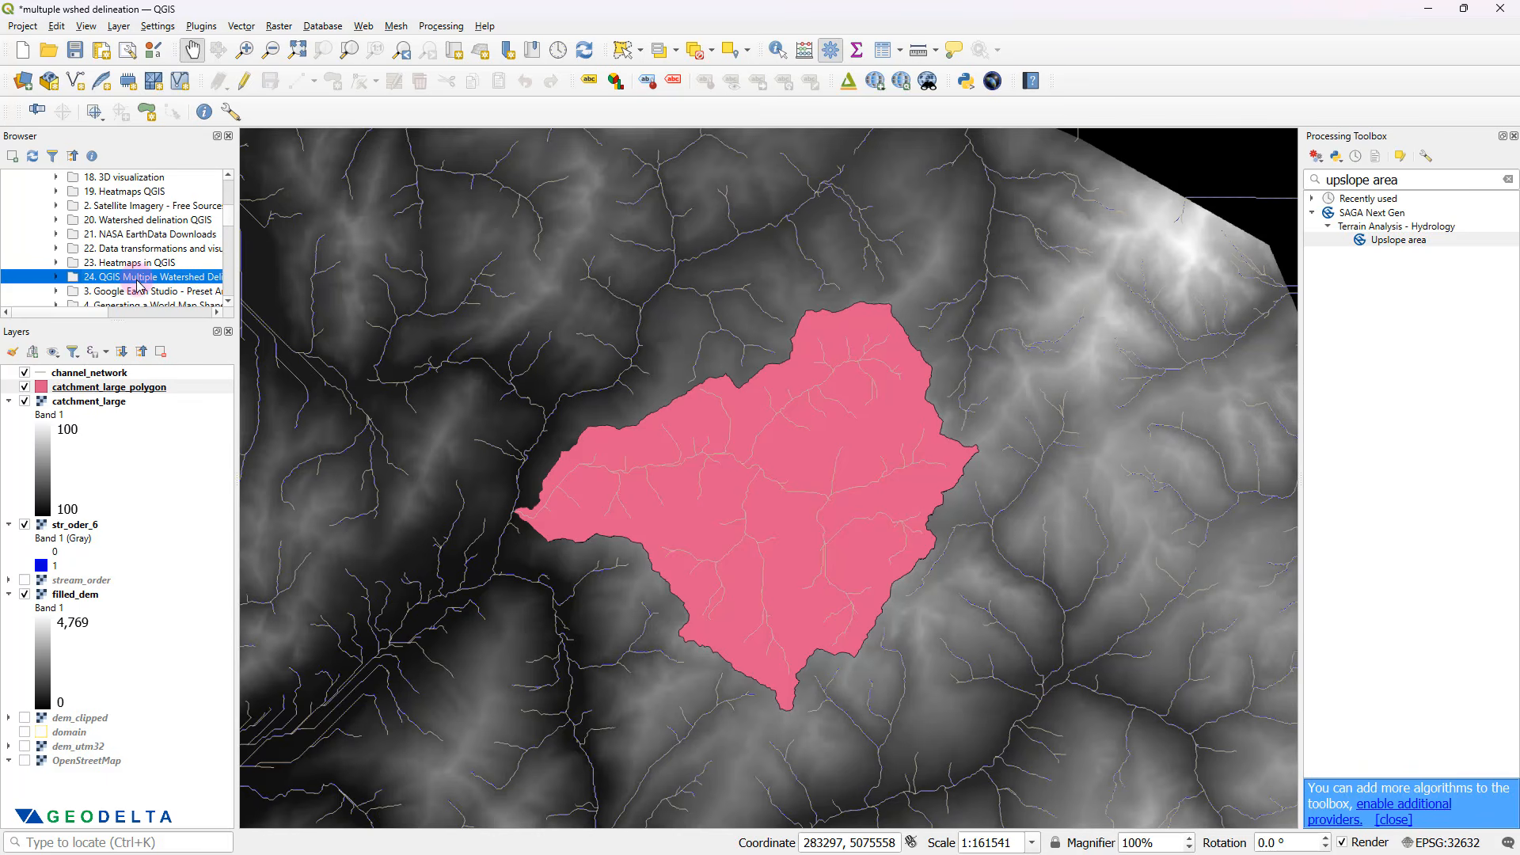
double_click(138, 284)
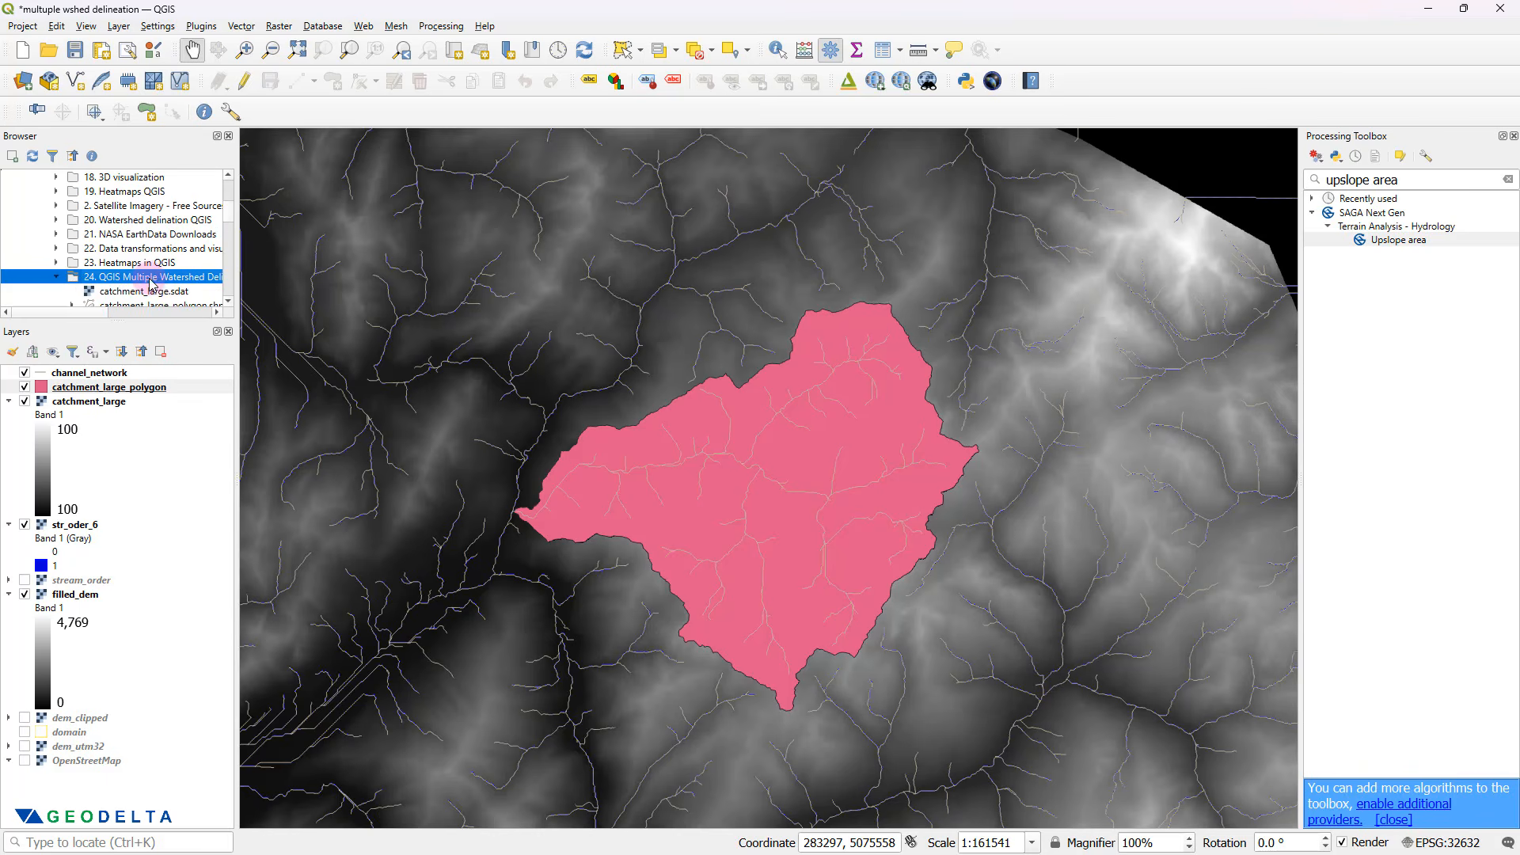
right_click(151, 282)
mouse_move(220, 308)
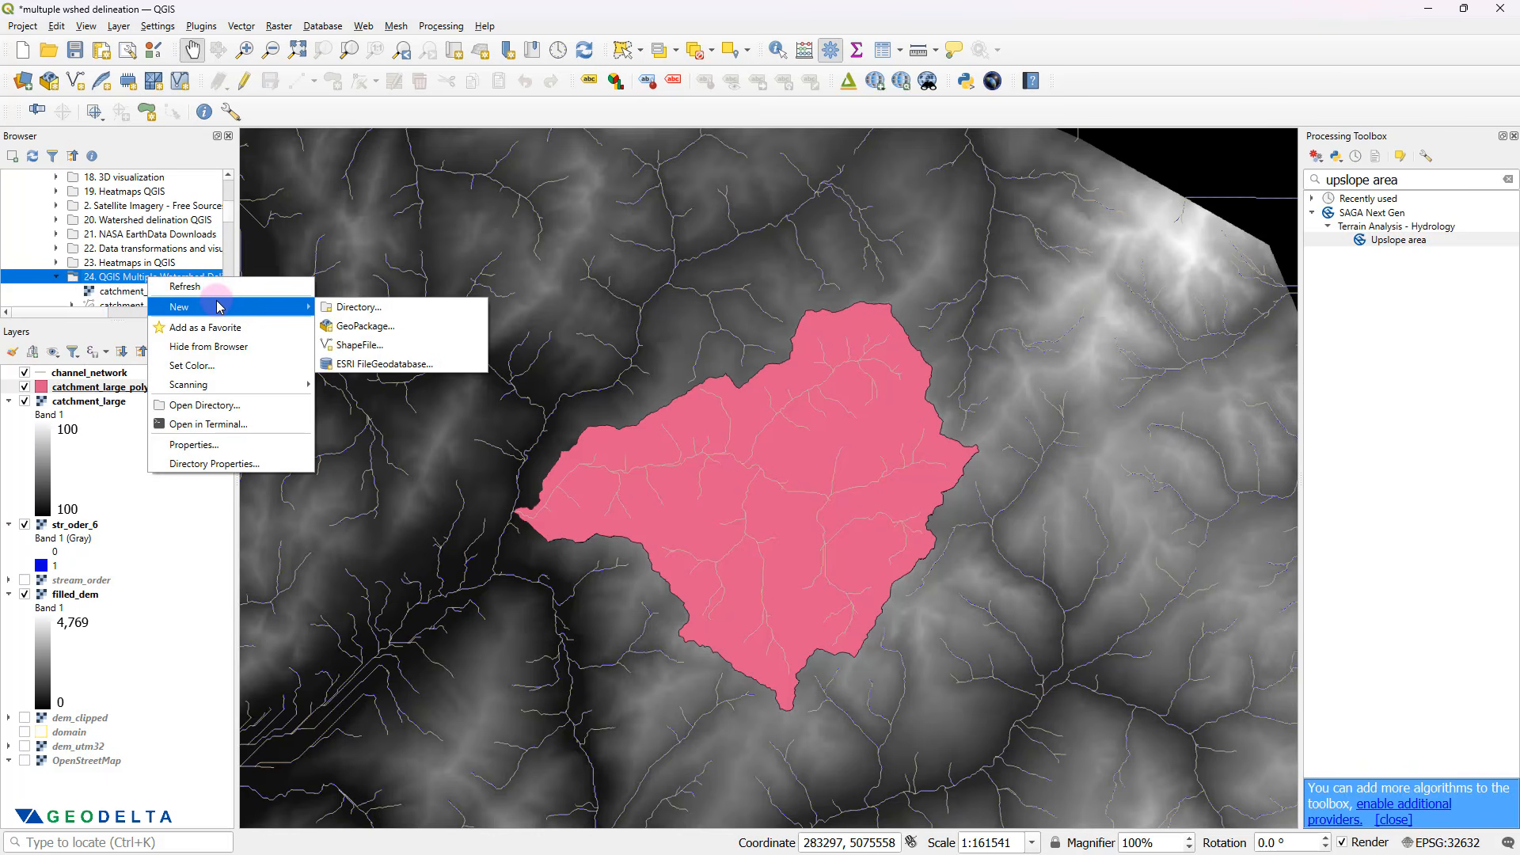
click(372, 350)
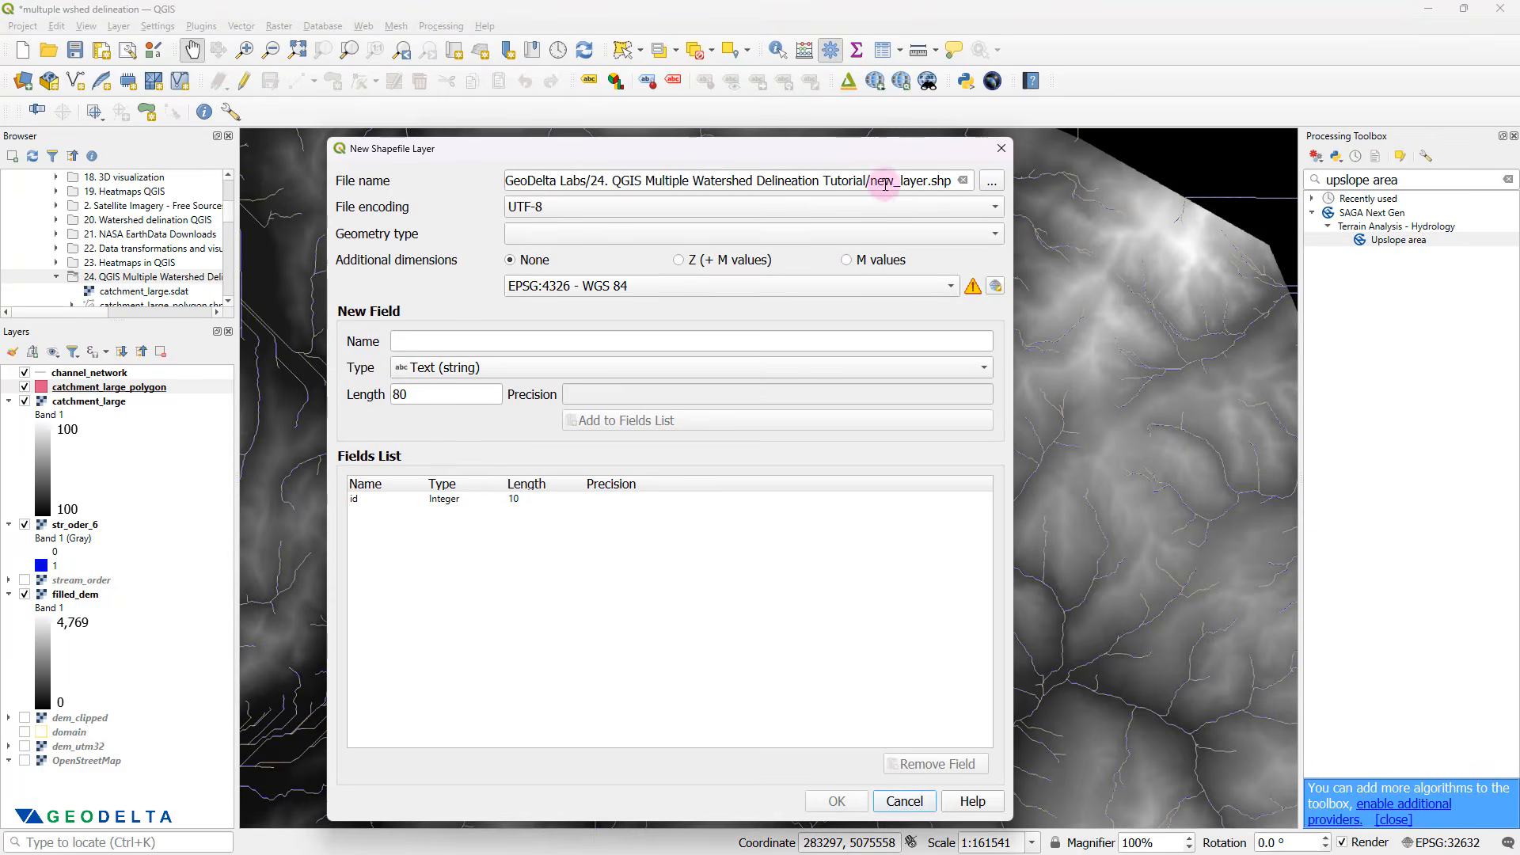
- Create the shapefile as outlets.shp with Point geometry and project CRS EPSG:32632 - WGS 84 / UTM zone 32N, and add it to the map
drag(871, 180, 930, 181)
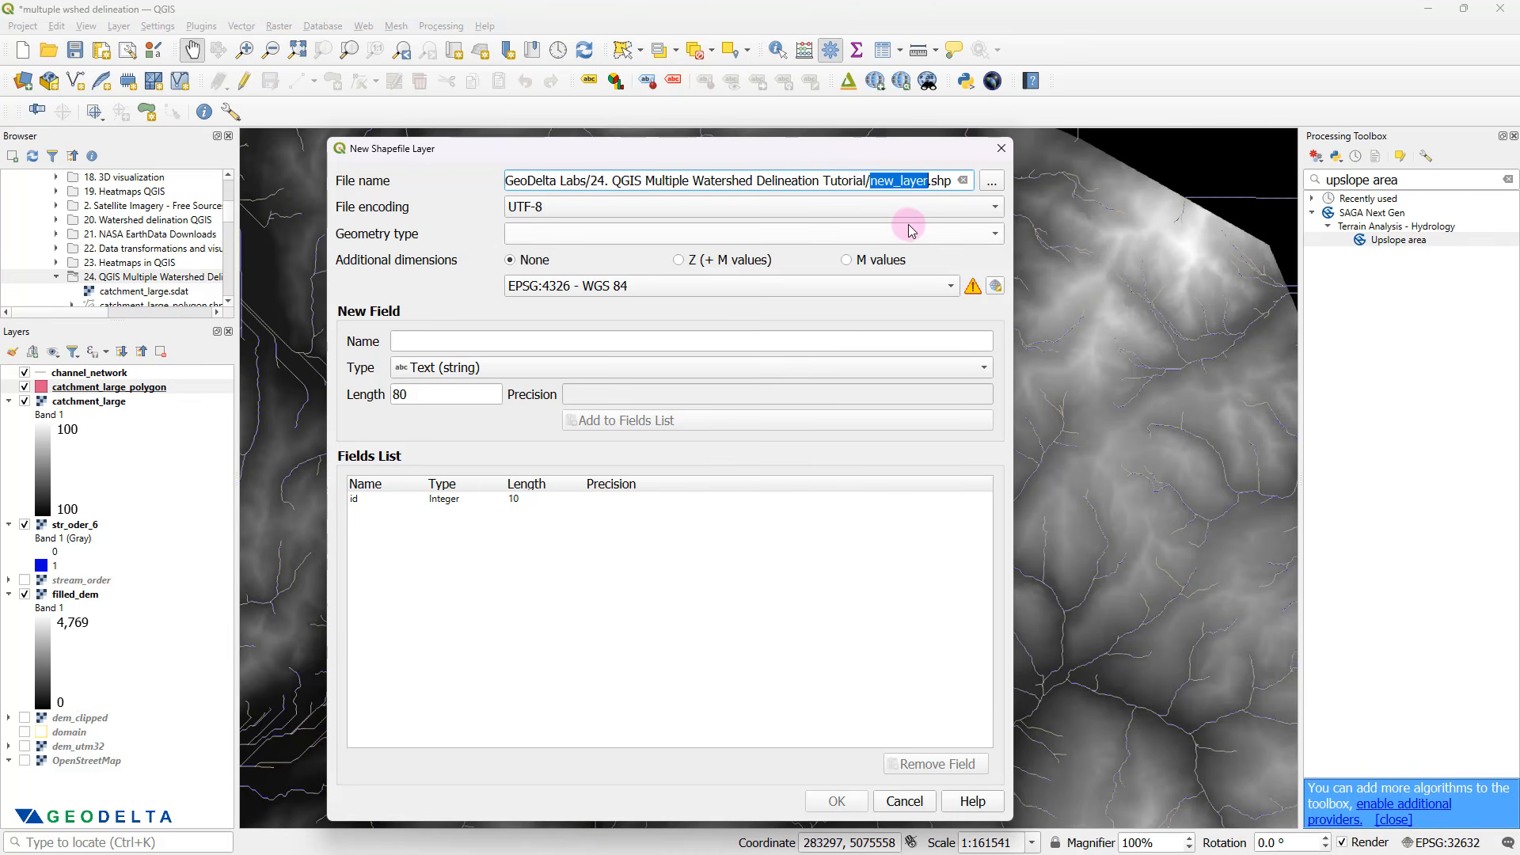
text(outle)
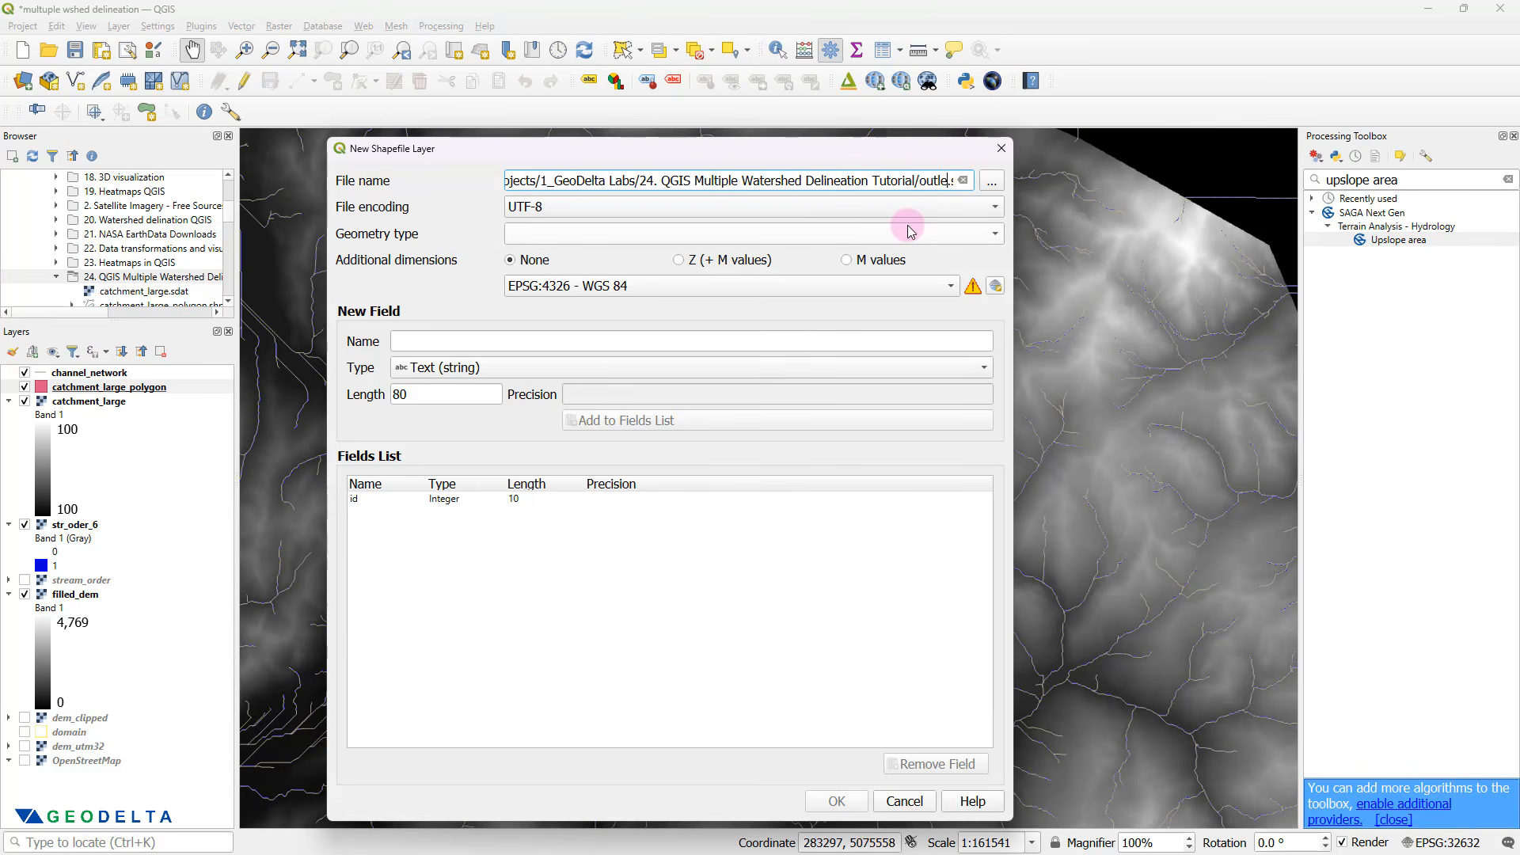
text(ts)
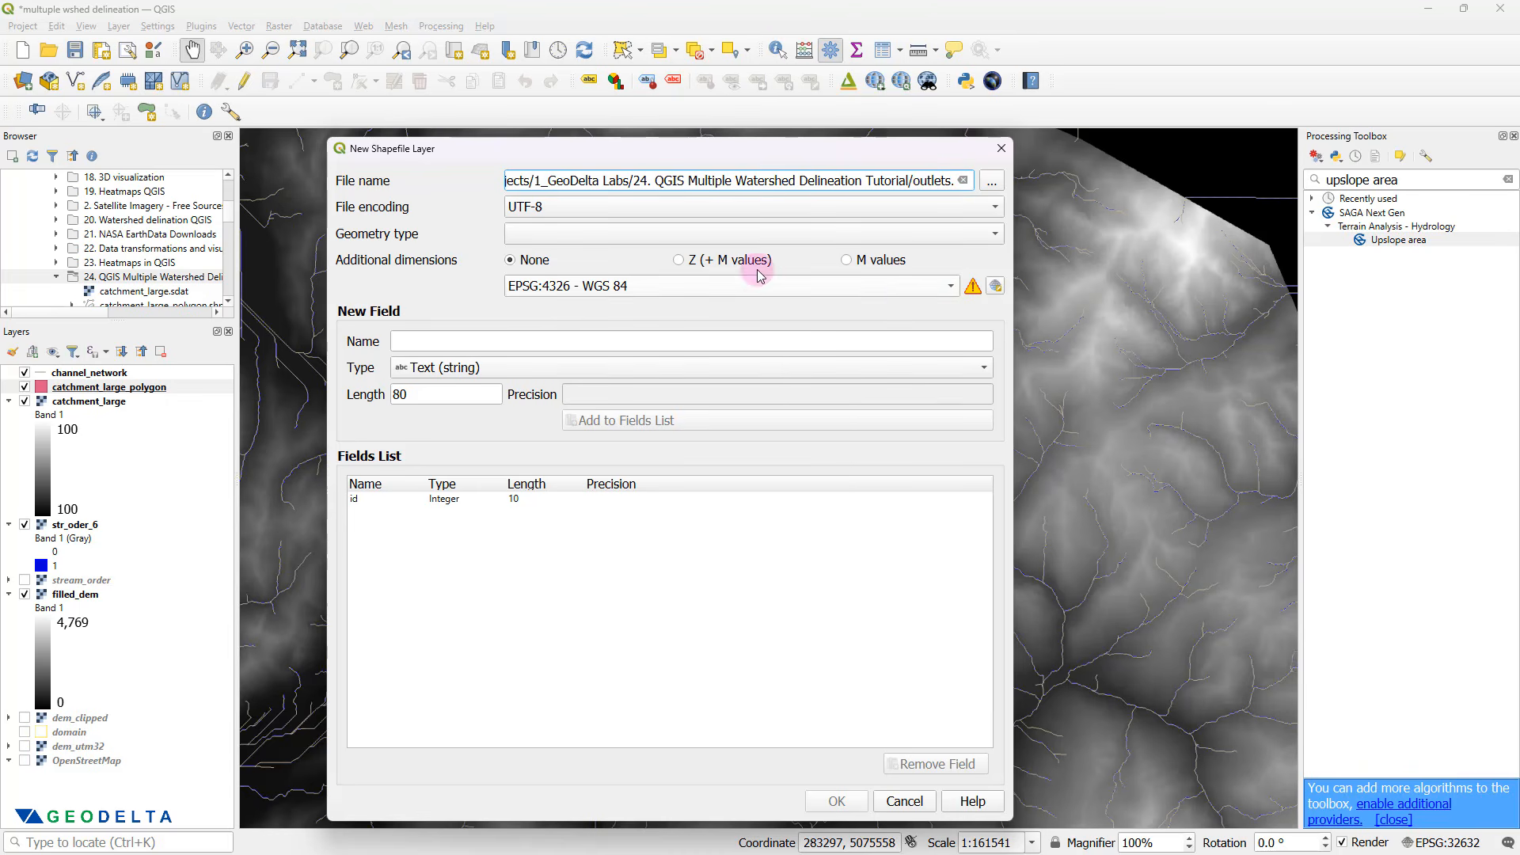
click(539, 236)
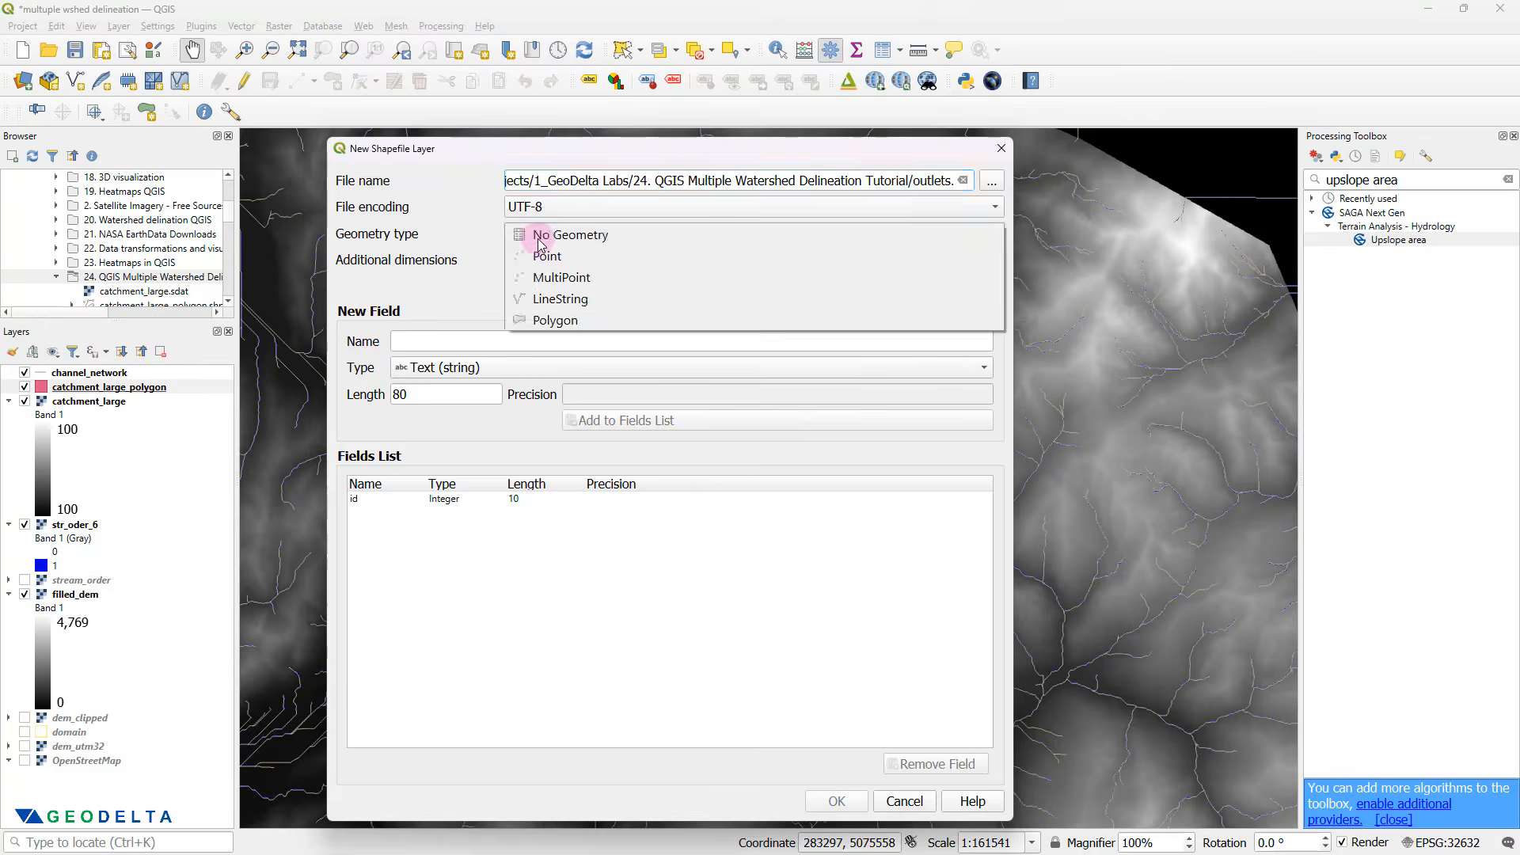
click(546, 255)
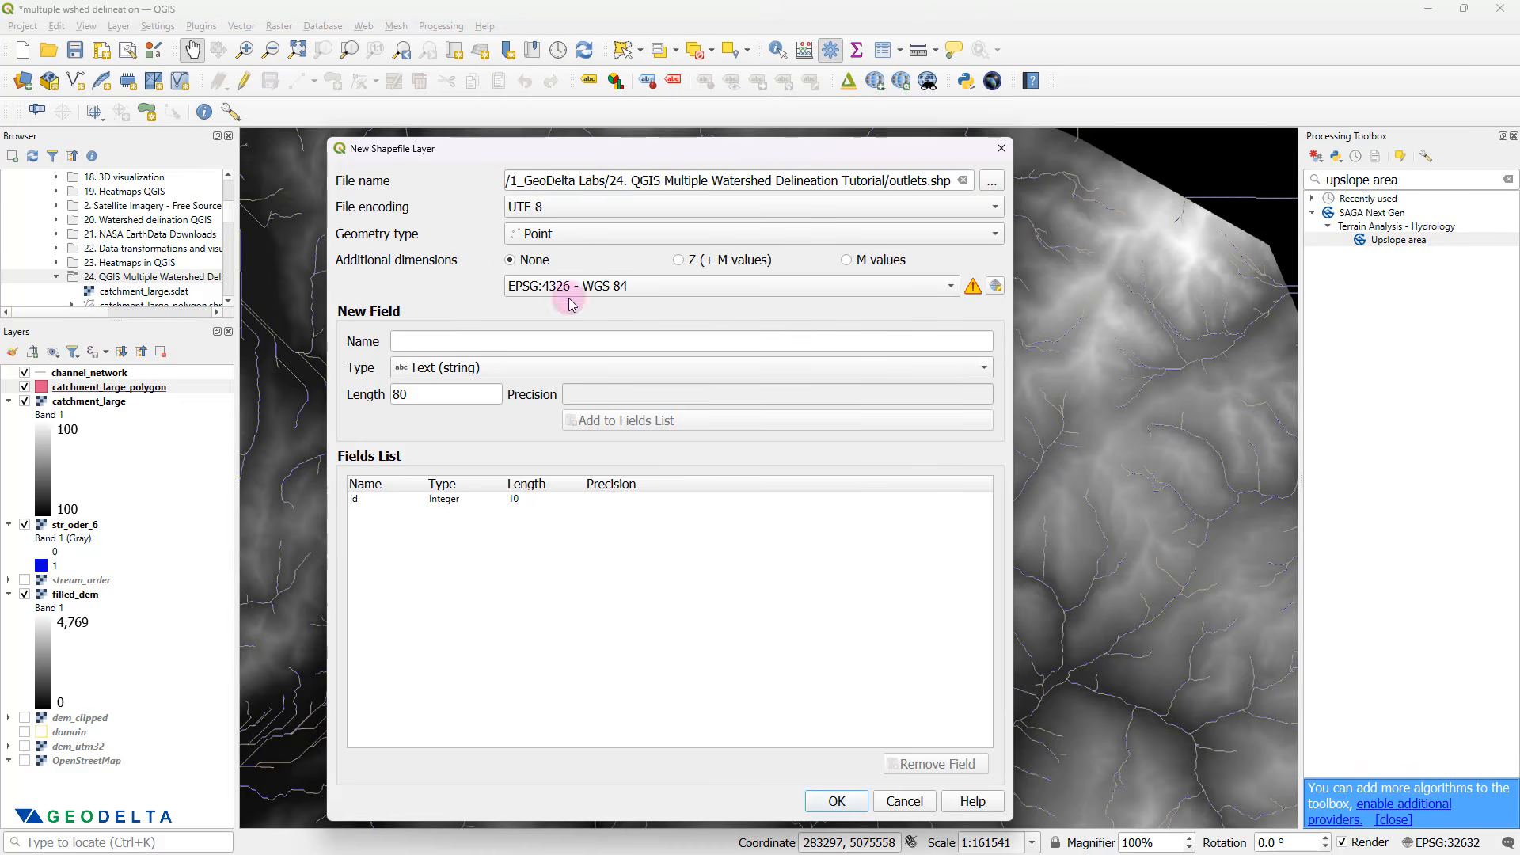
click(611, 293)
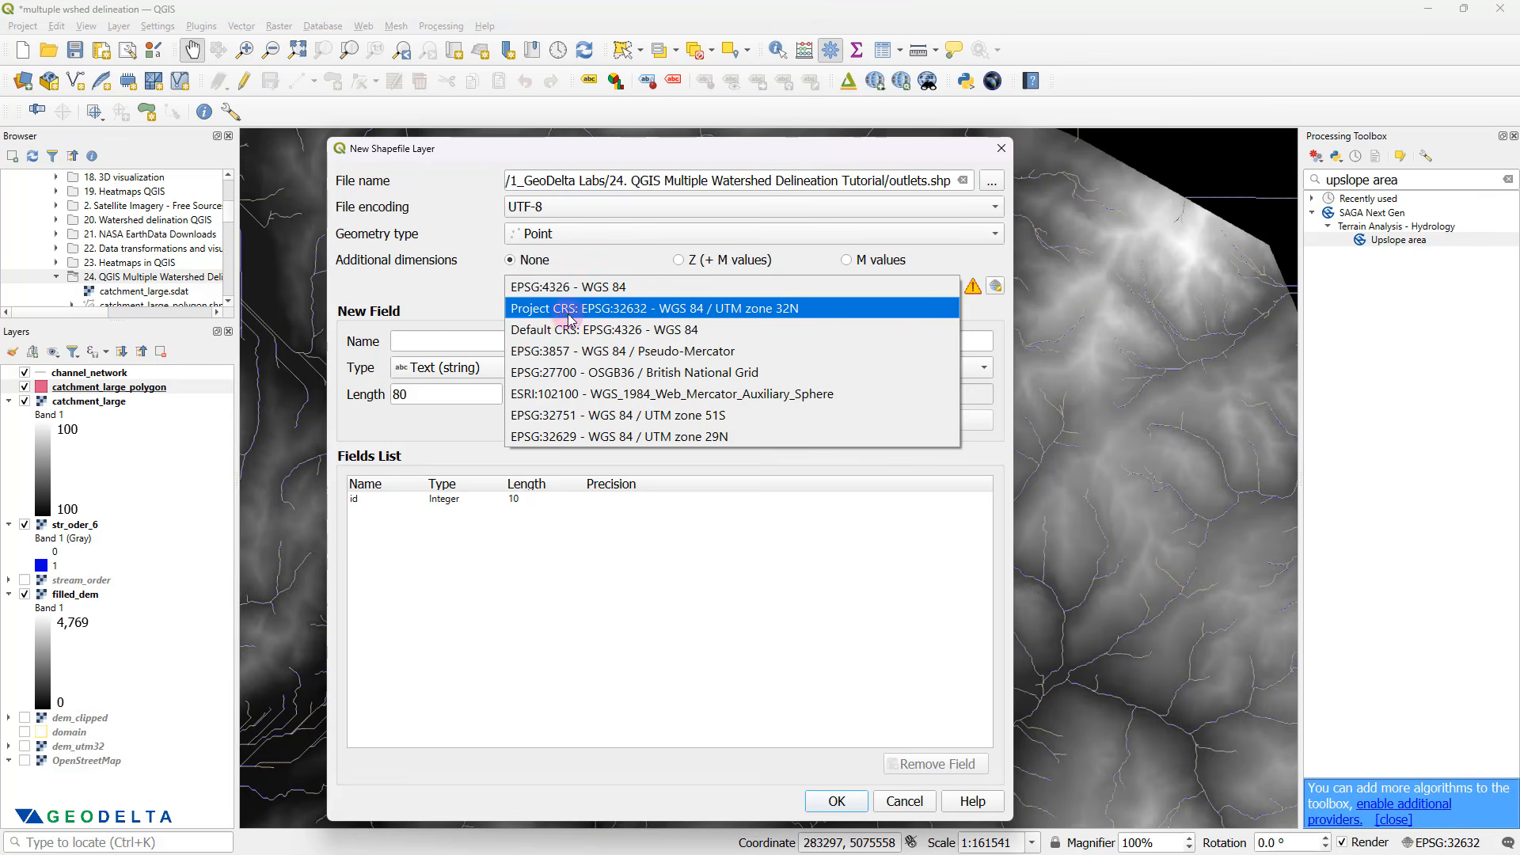
click(756, 310)
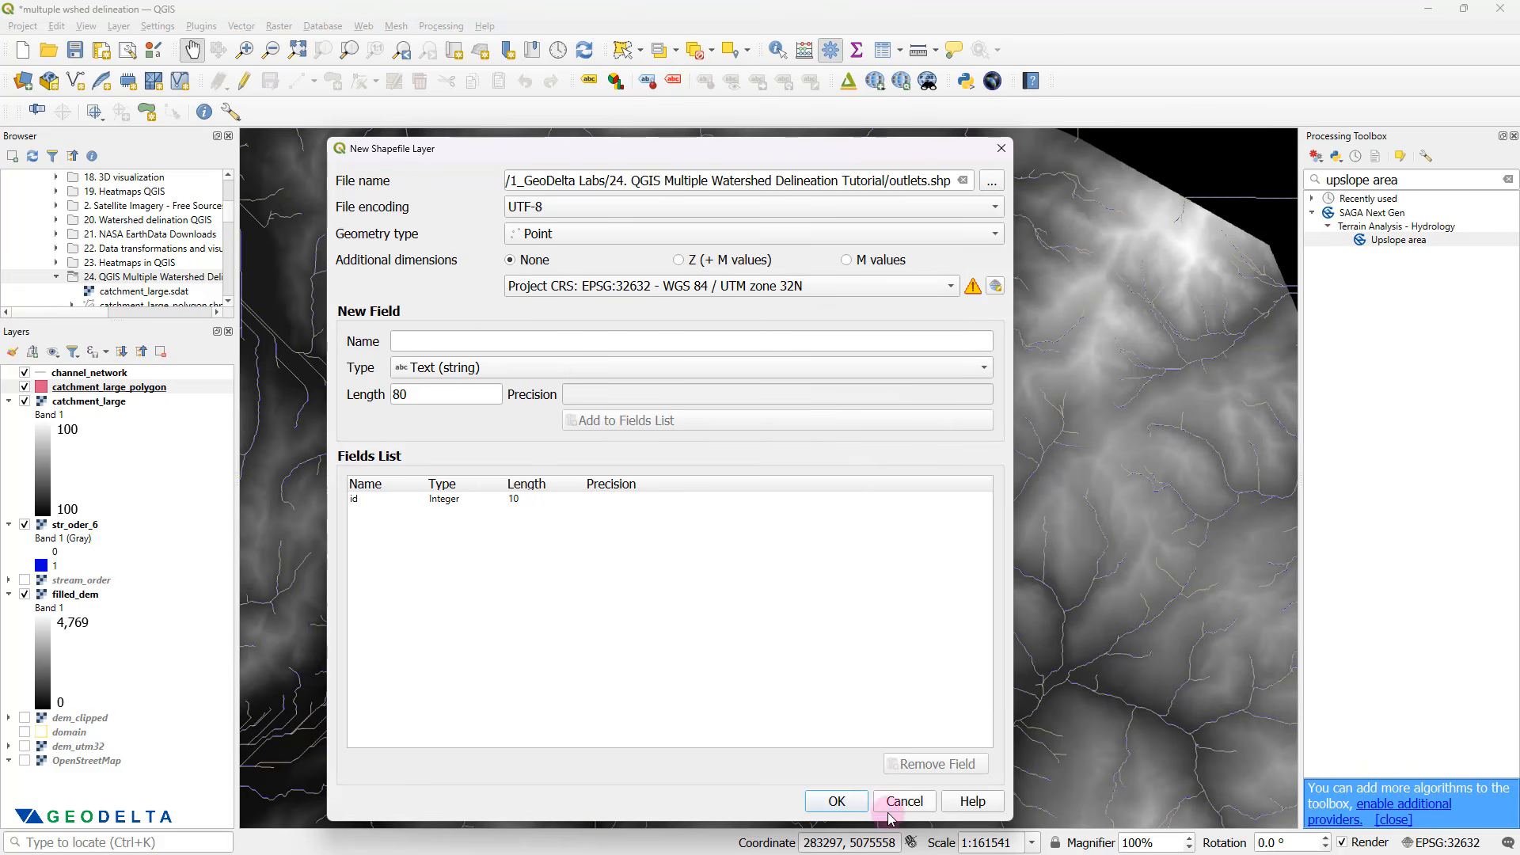
click(839, 802)
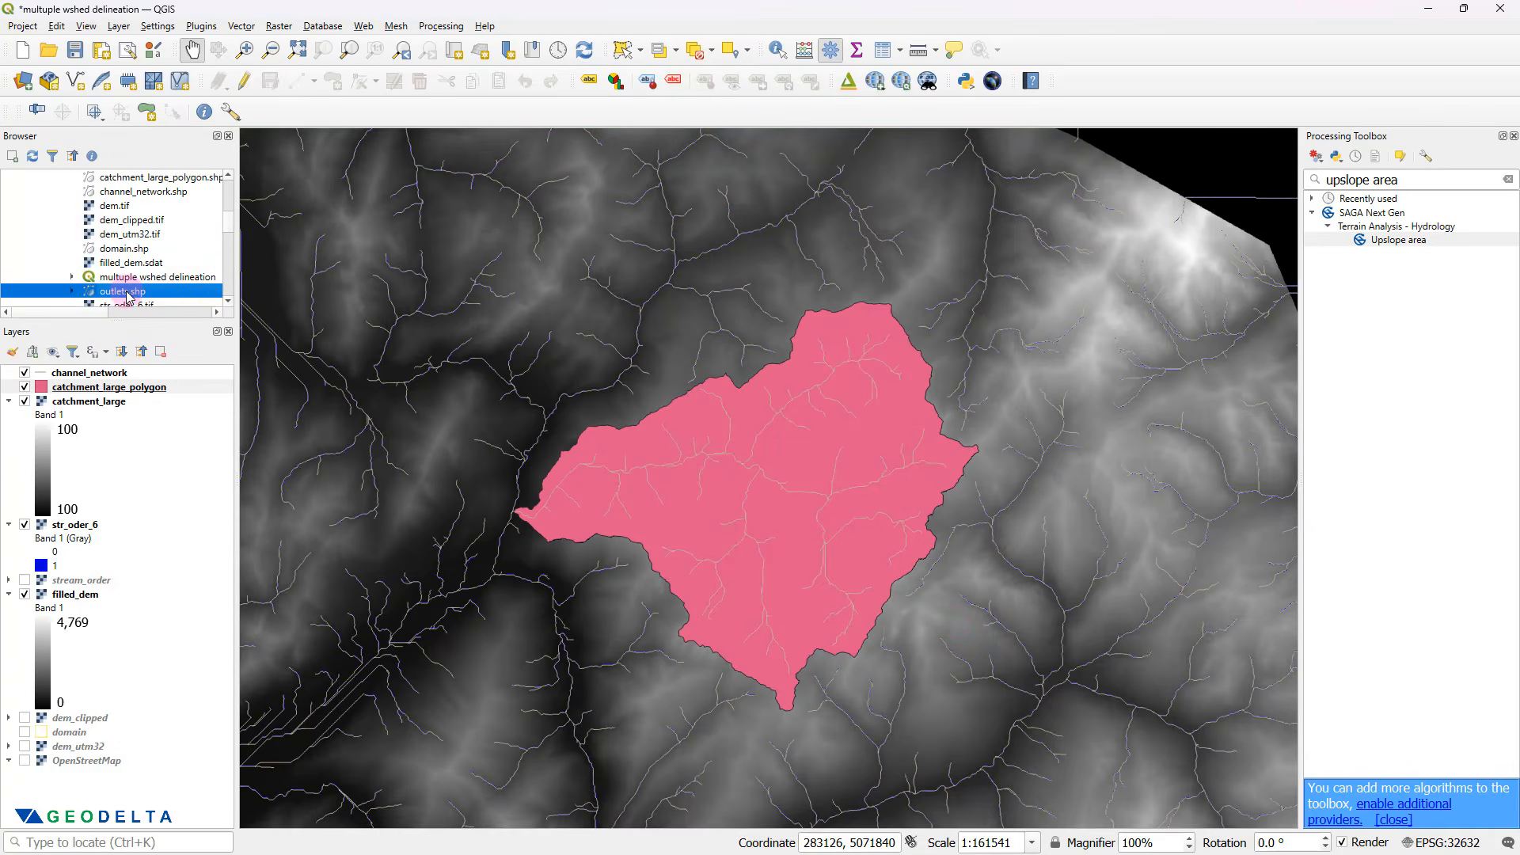
double_click(125, 291)
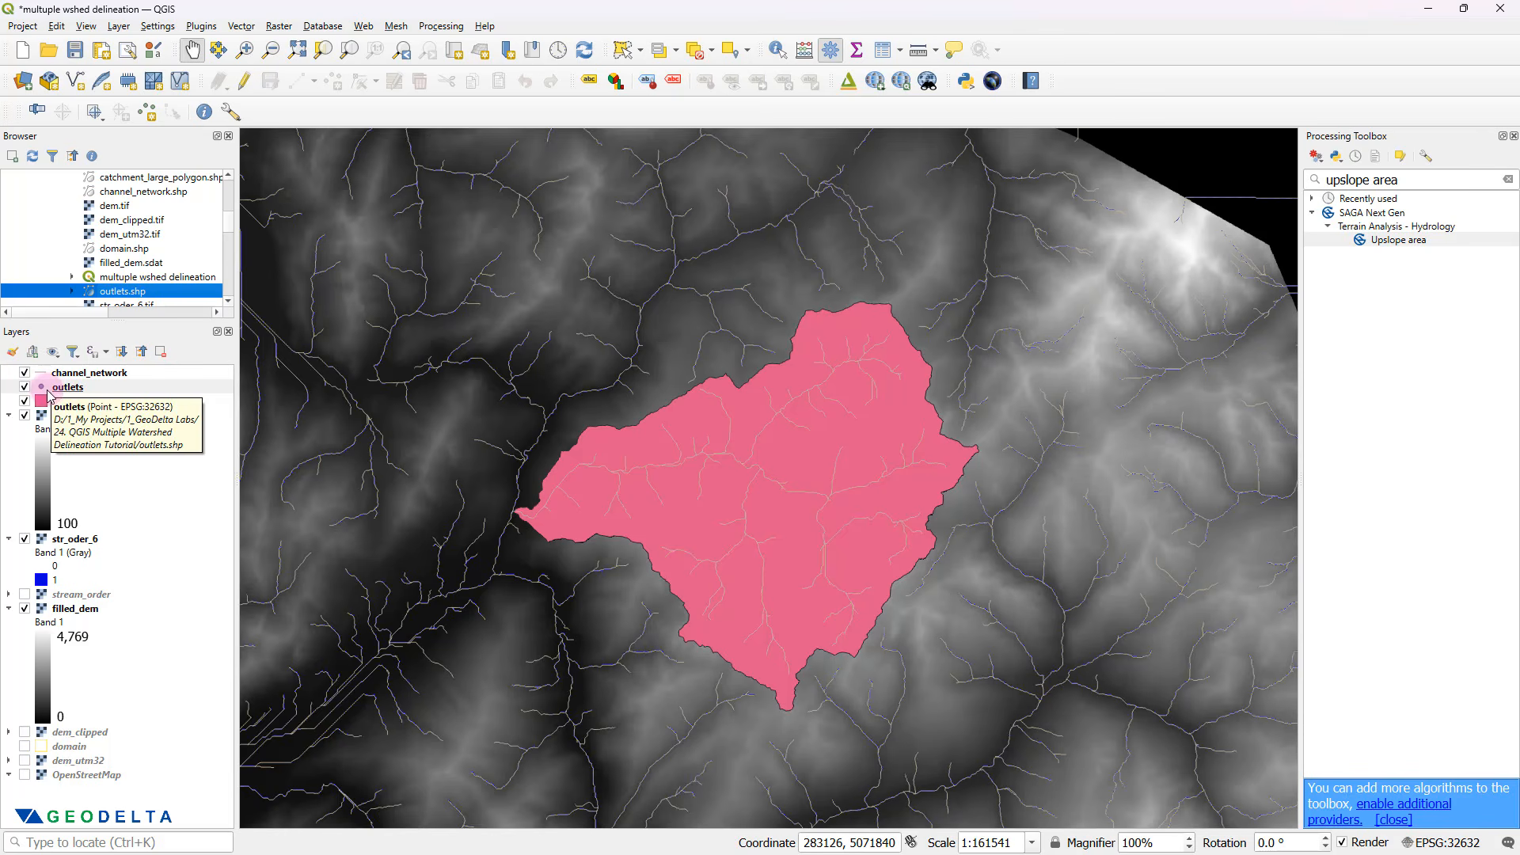
- Enable editing on the outlets layer and activate adding point features
right_click(72, 390)
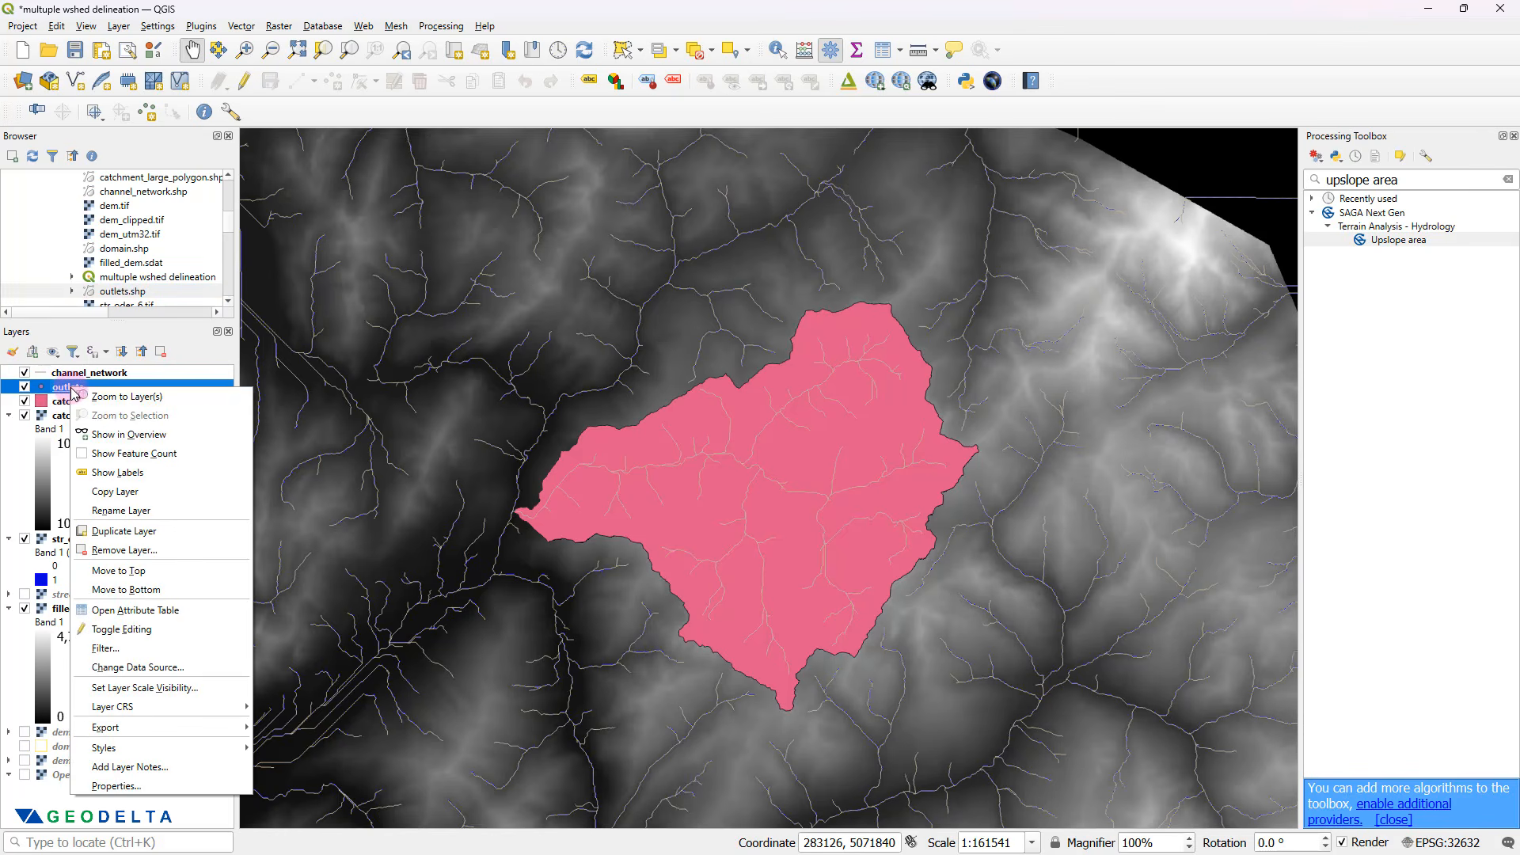
click(161, 630)
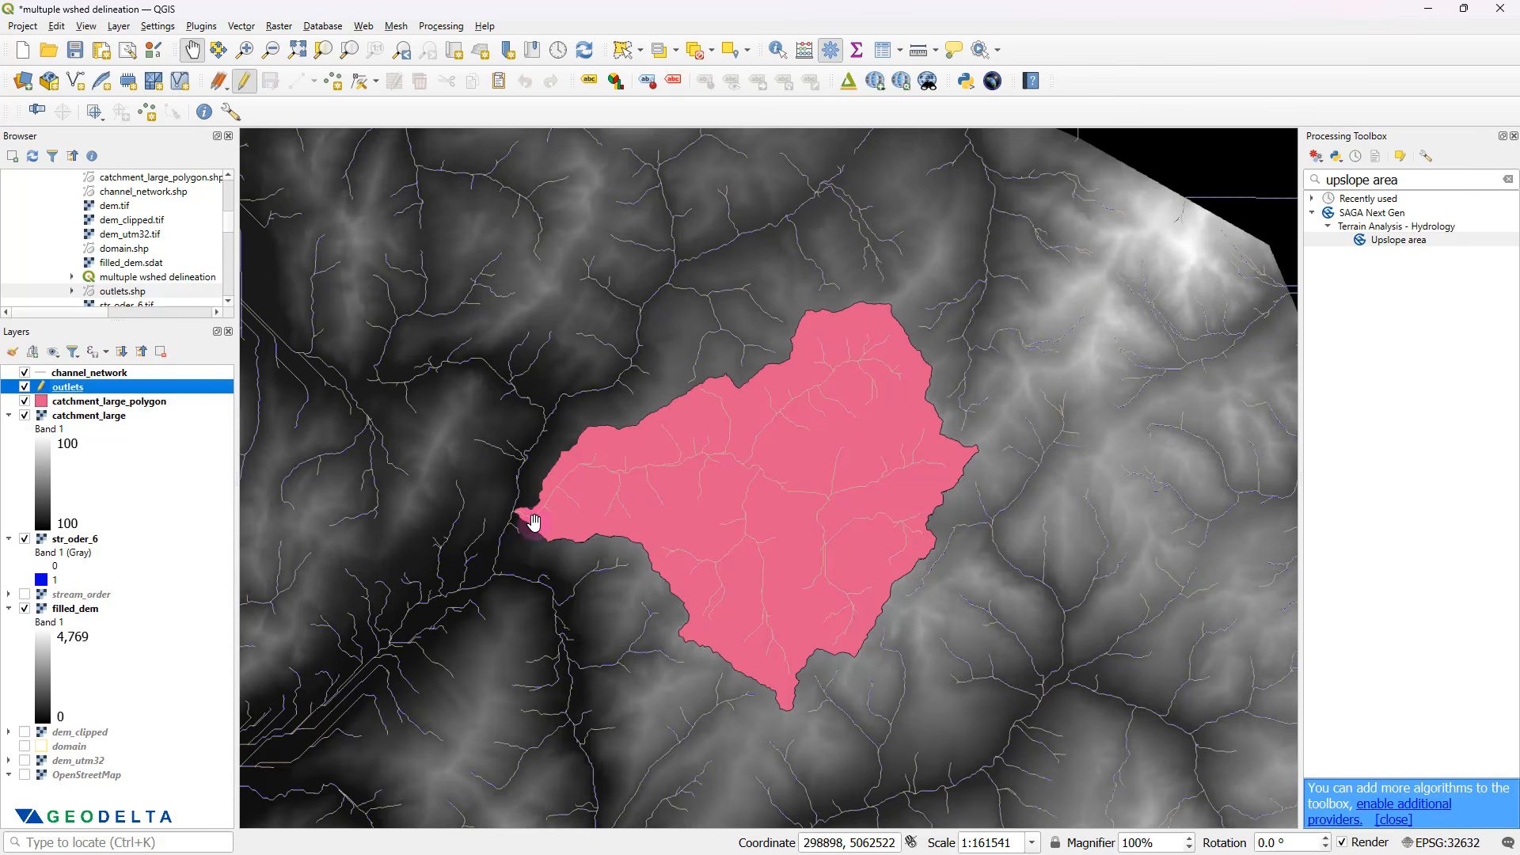
click(333, 90)
- Add an outlet point with id 1 on the channel in the outermost cell at the catchment polygon's western tip
scroll(598, 513, up, 2)
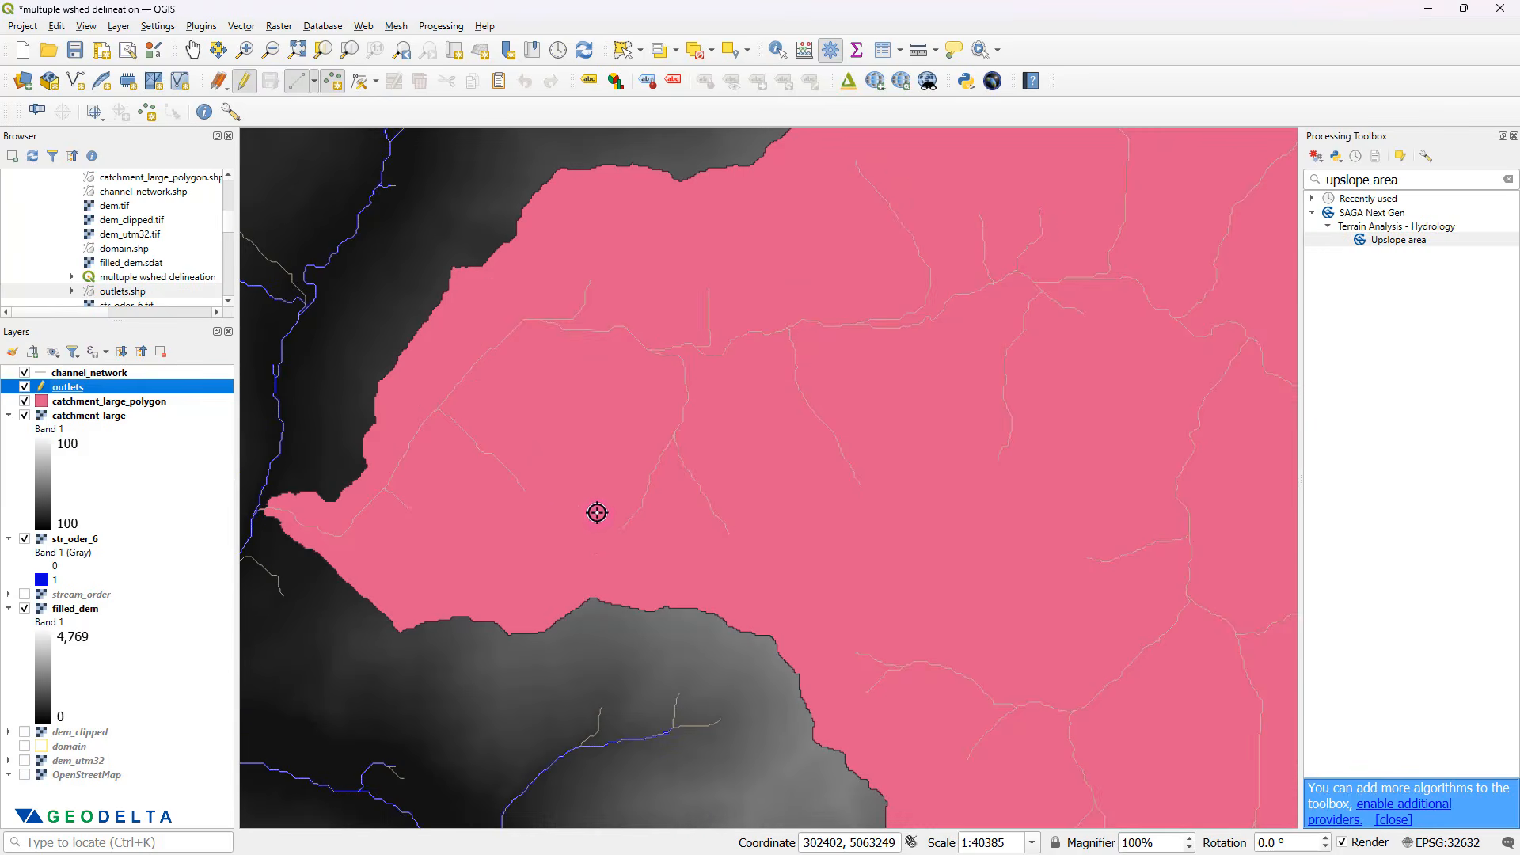
scroll(523, 525, up, 1)
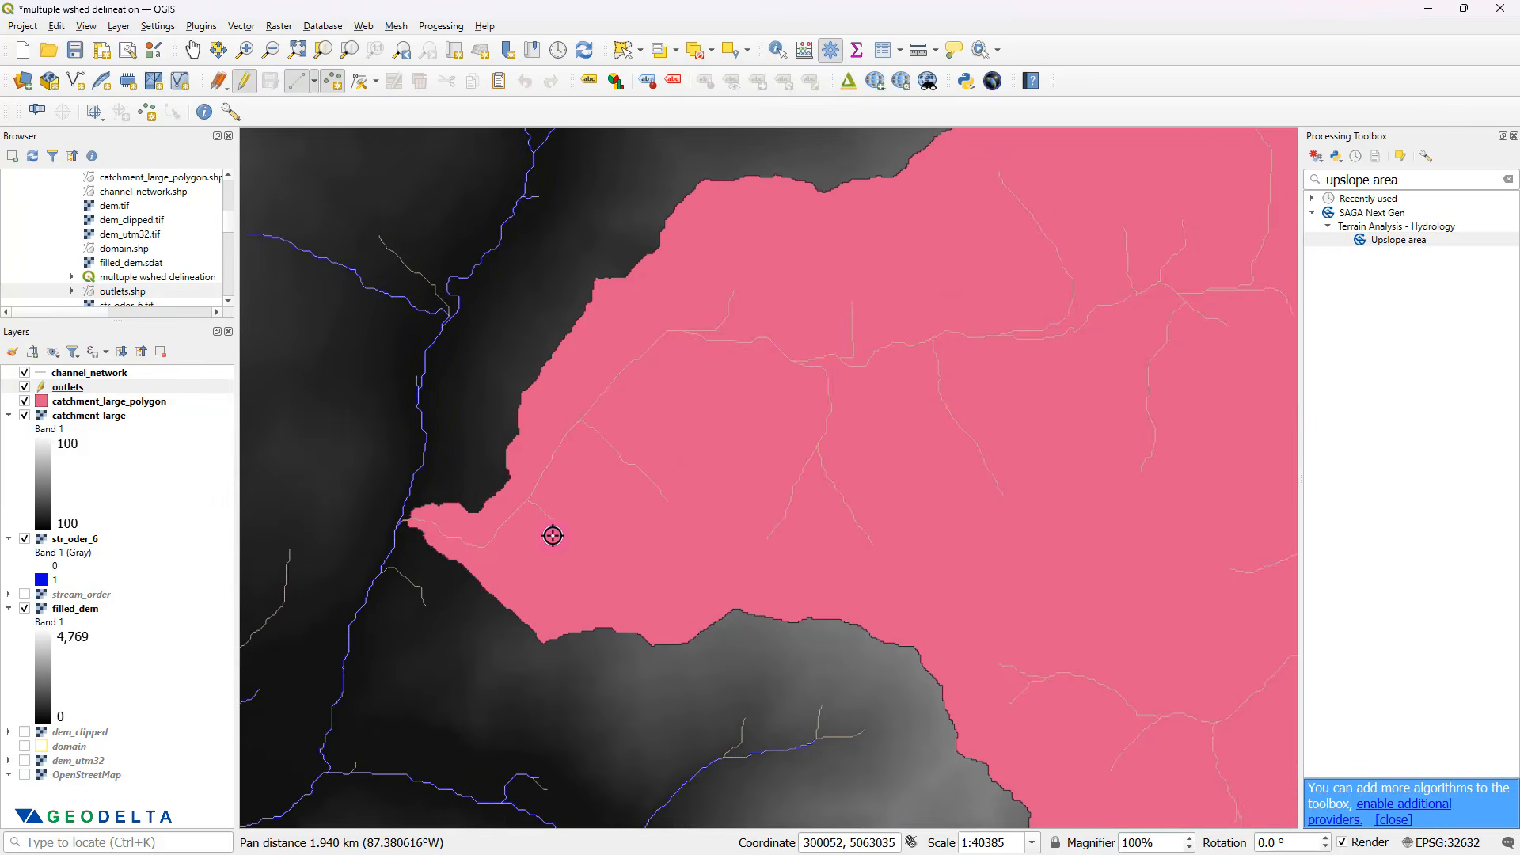
scroll(645, 567, up, 1)
scroll(516, 570, up, 1)
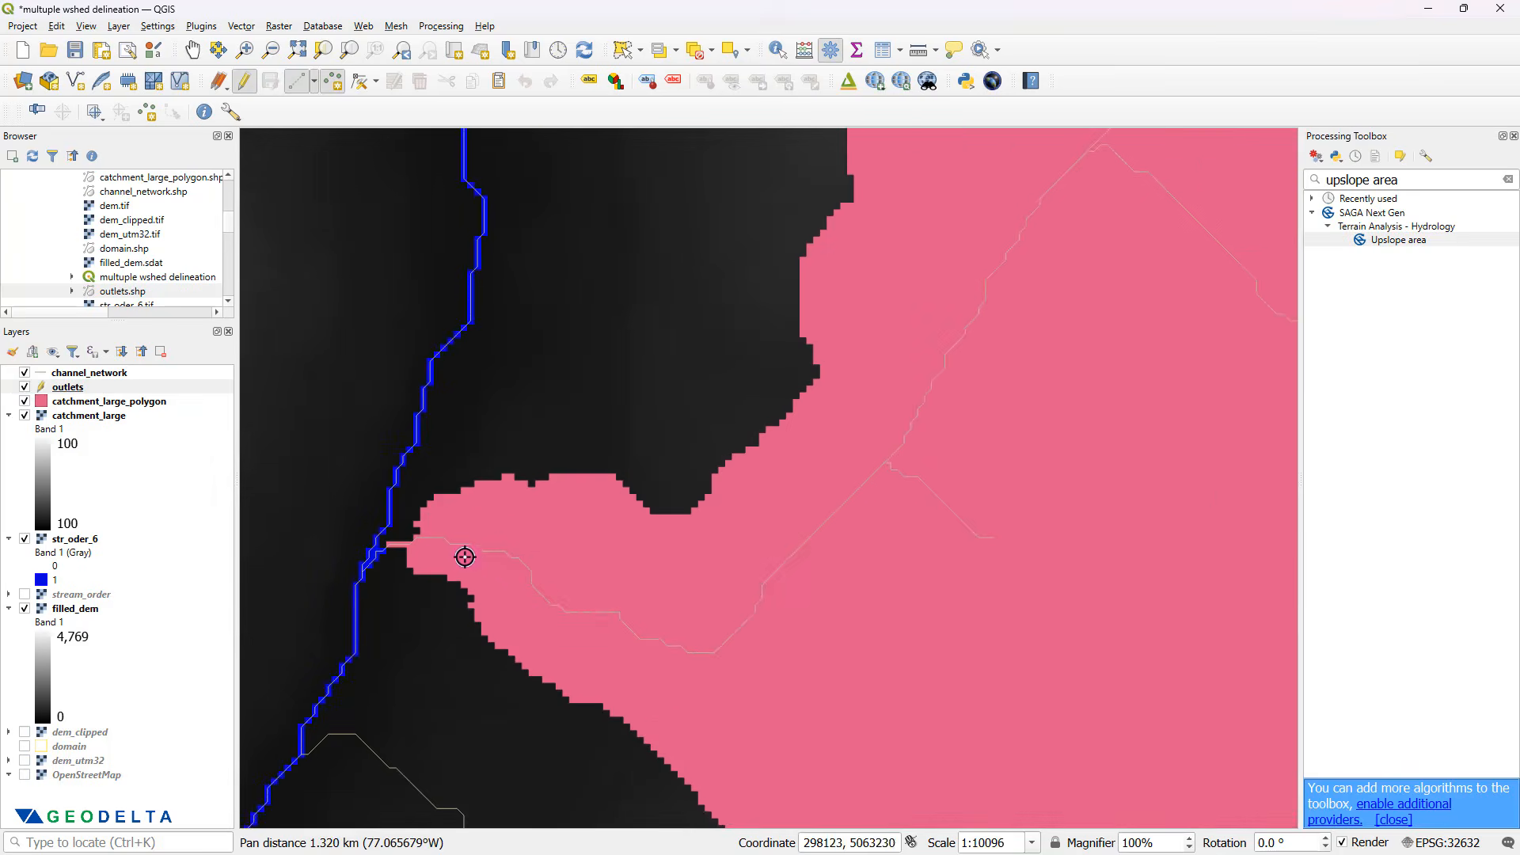
scroll(409, 541, up, 1)
drag(410, 541, 824, 638)
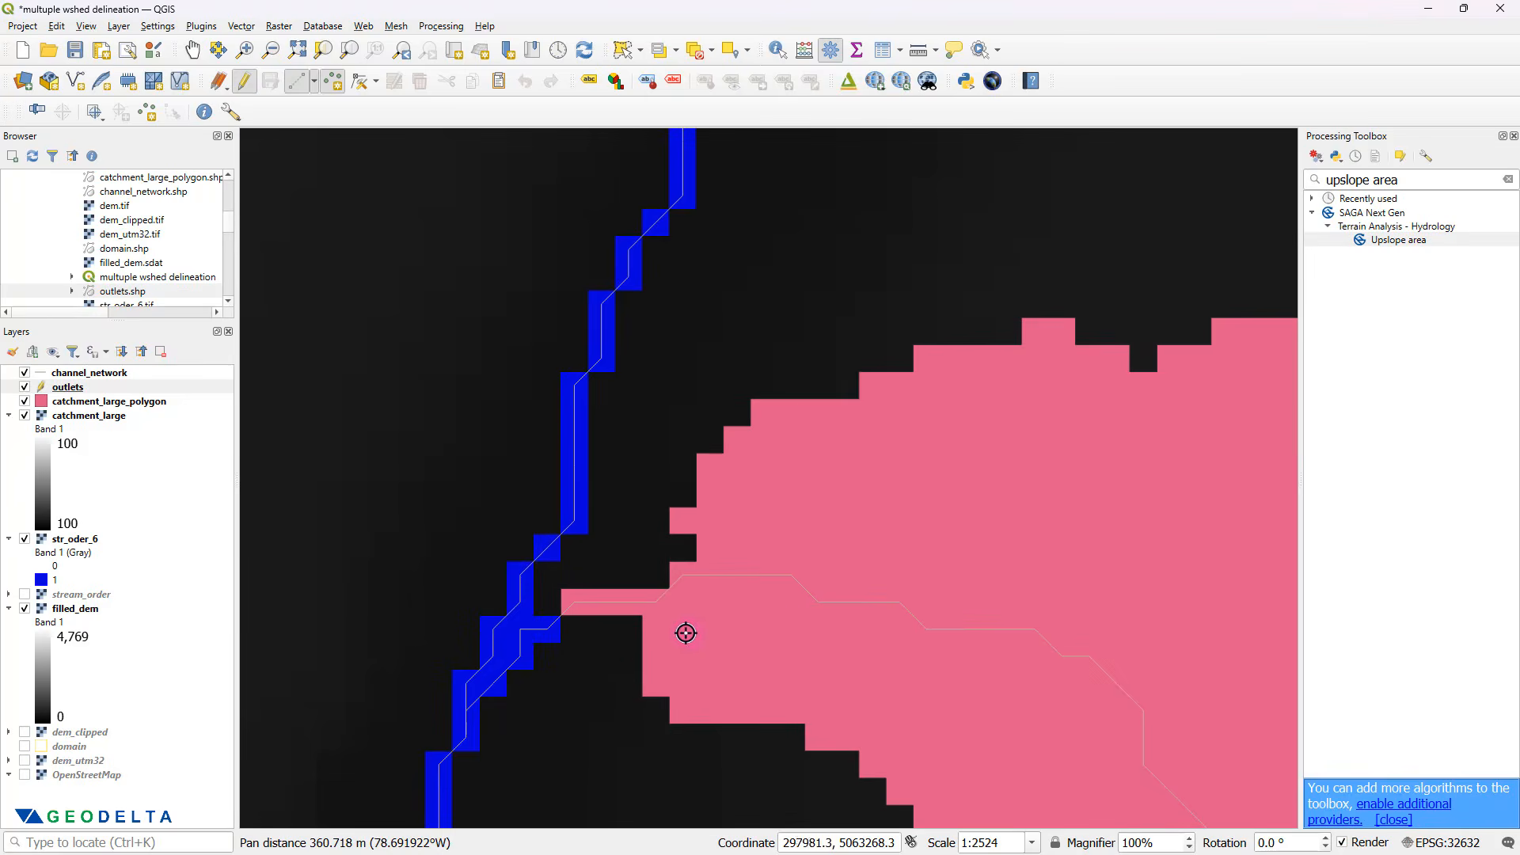
scroll(635, 636, up, 1)
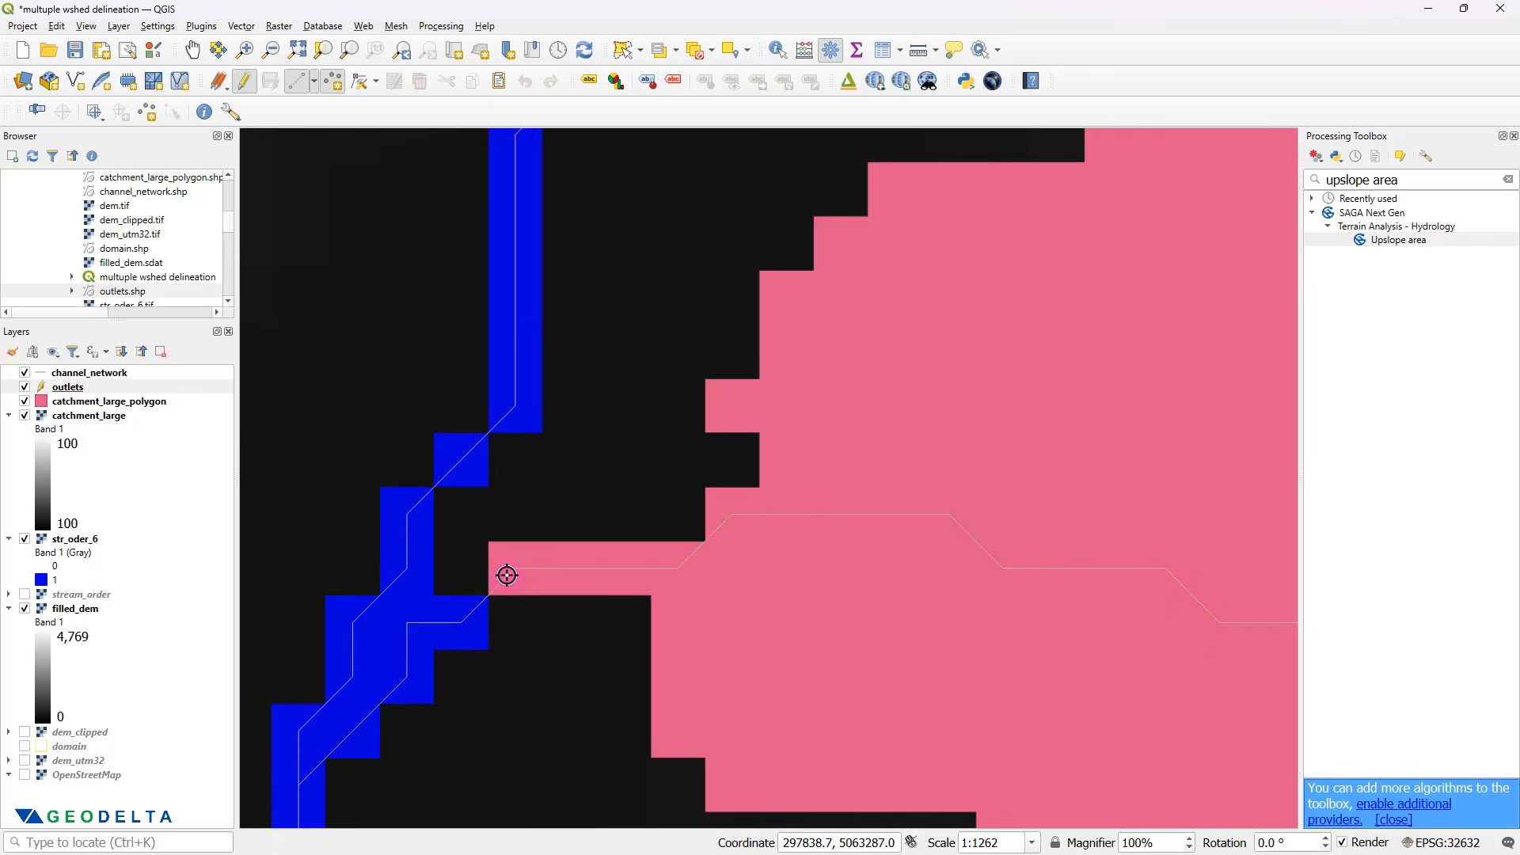
click(507, 576)
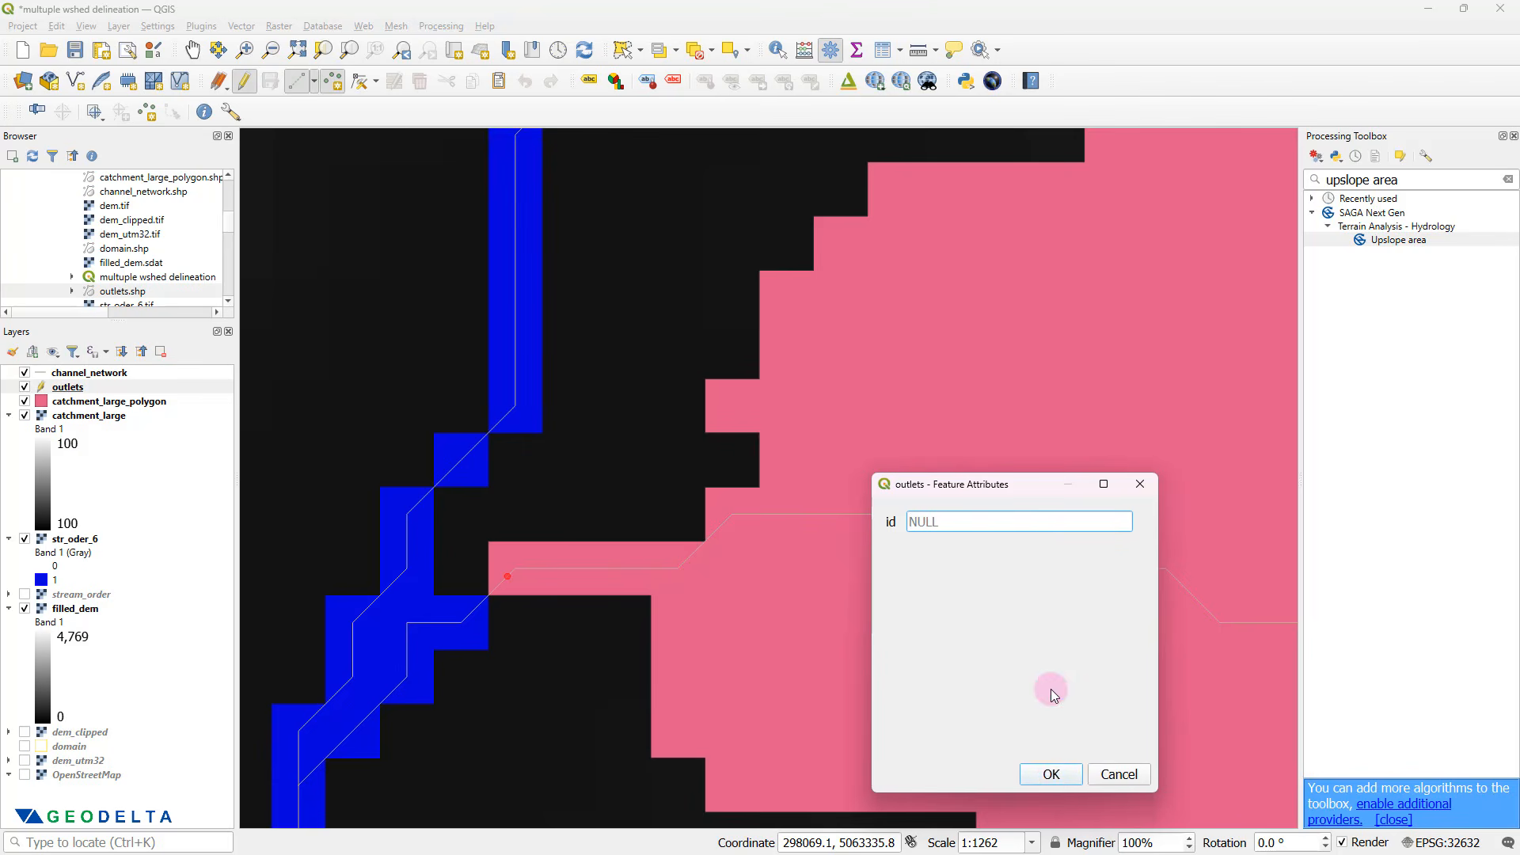
text(1)
click(1056, 776)
- Move the str_oder_6 layer directly beneath channel_network so it lies above outlets and catchment_large_polygon
scroll(990, 654, down, 3)
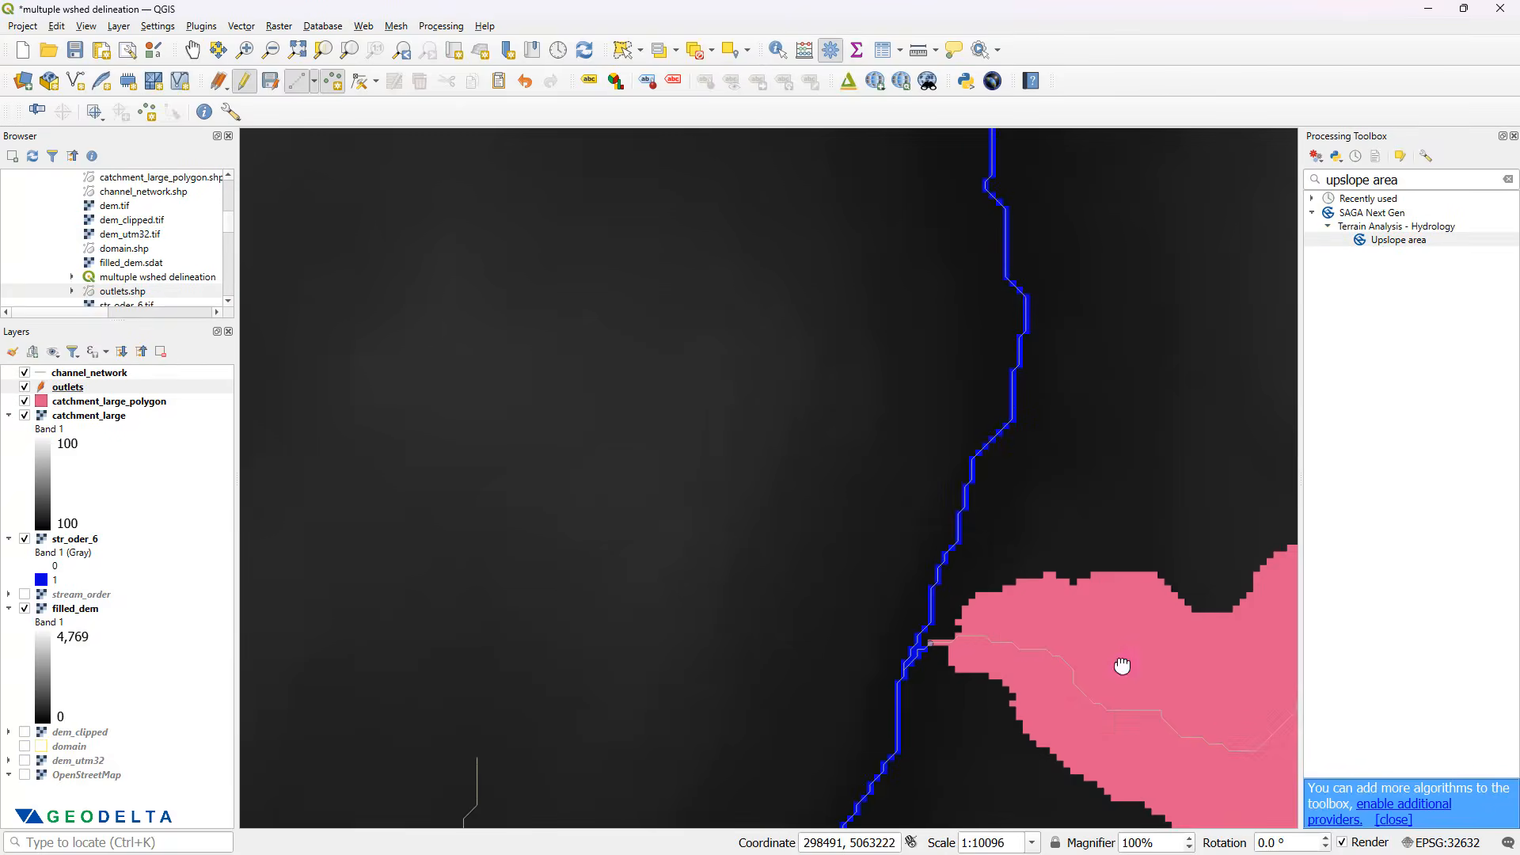
drag(1122, 666, 652, 564)
scroll(856, 567, down, 3)
scroll(940, 592, up, 1)
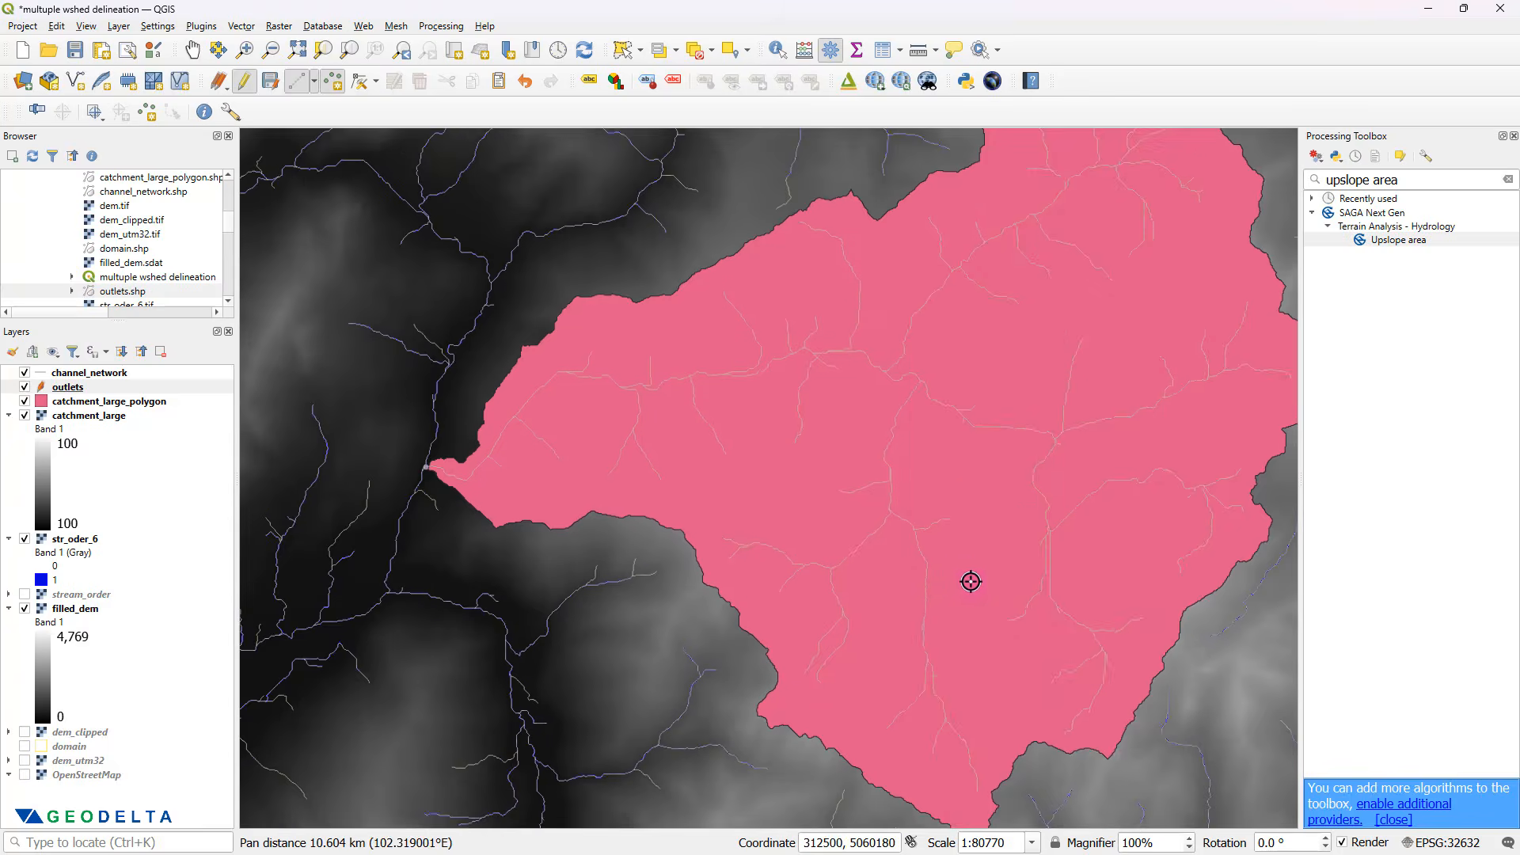
scroll(962, 574, up, 1)
scroll(792, 467, up, 3)
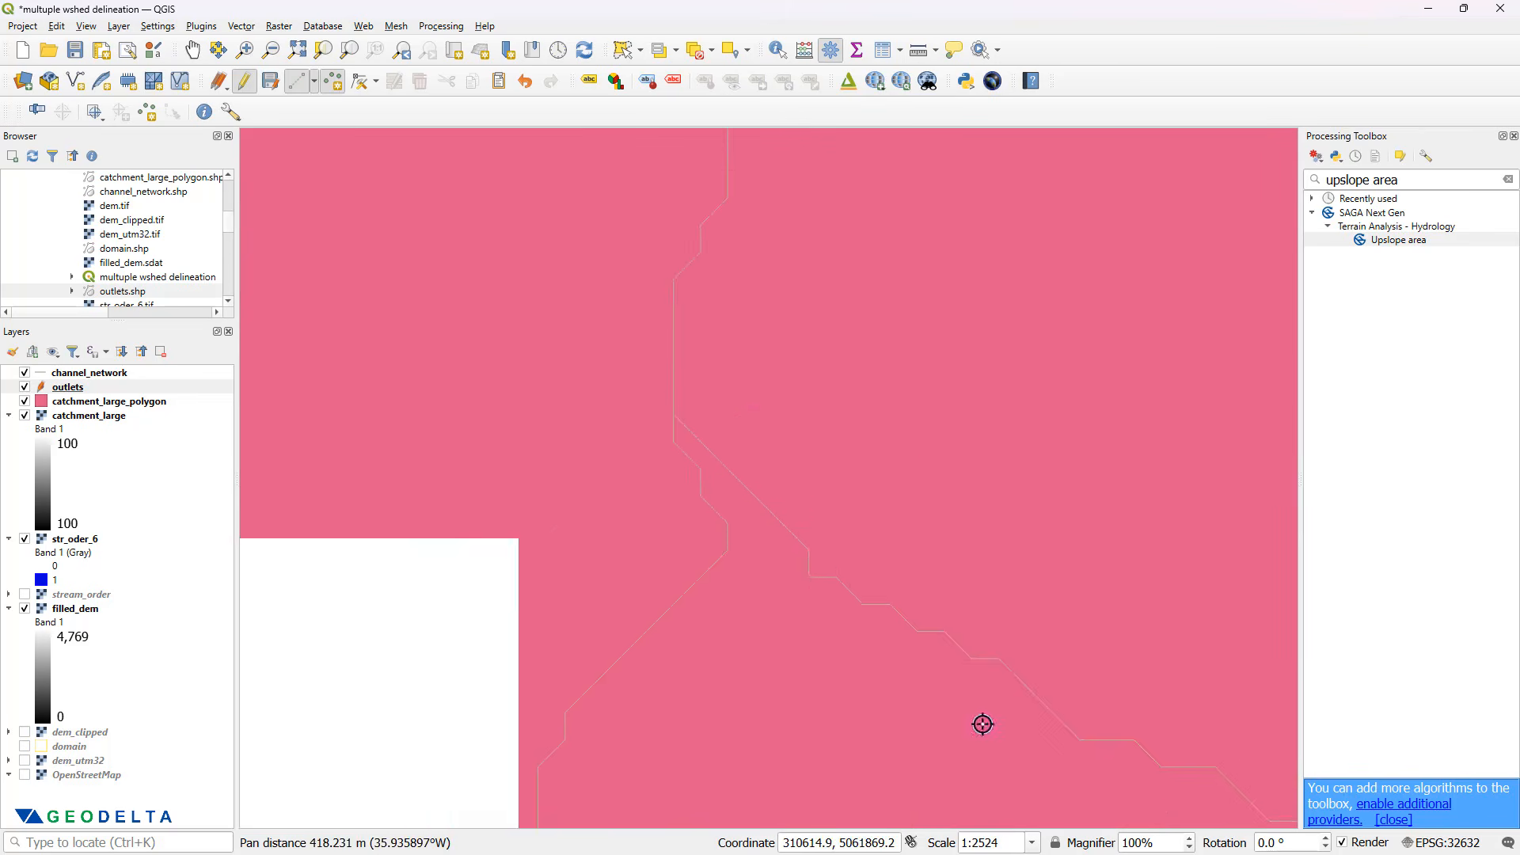
scroll(793, 559, up, 2)
scroll(806, 577, up, 1)
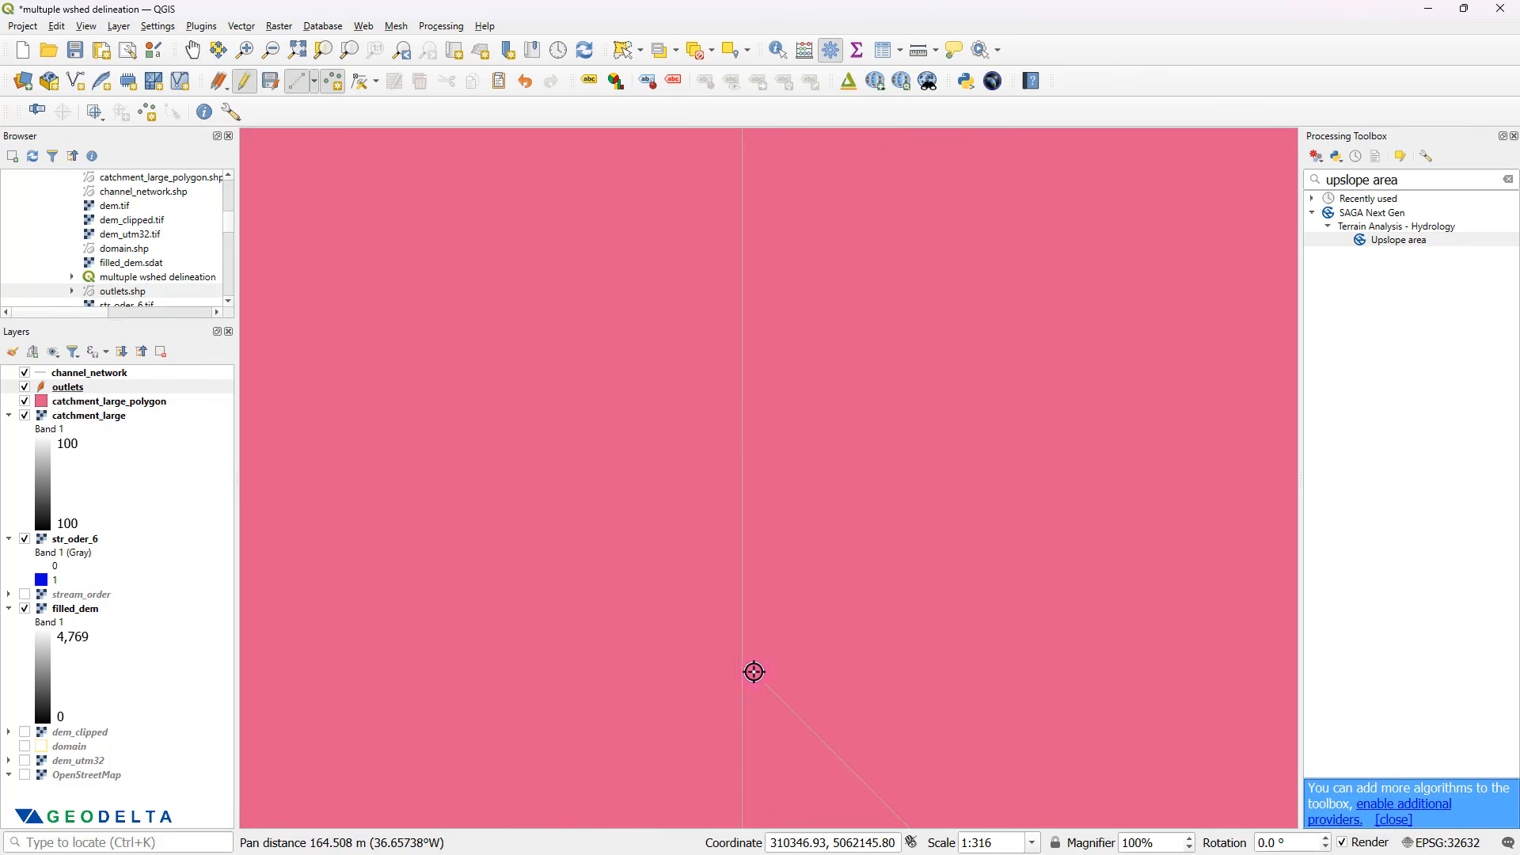
scroll(753, 671, up, 2)
scroll(754, 672, down, 3)
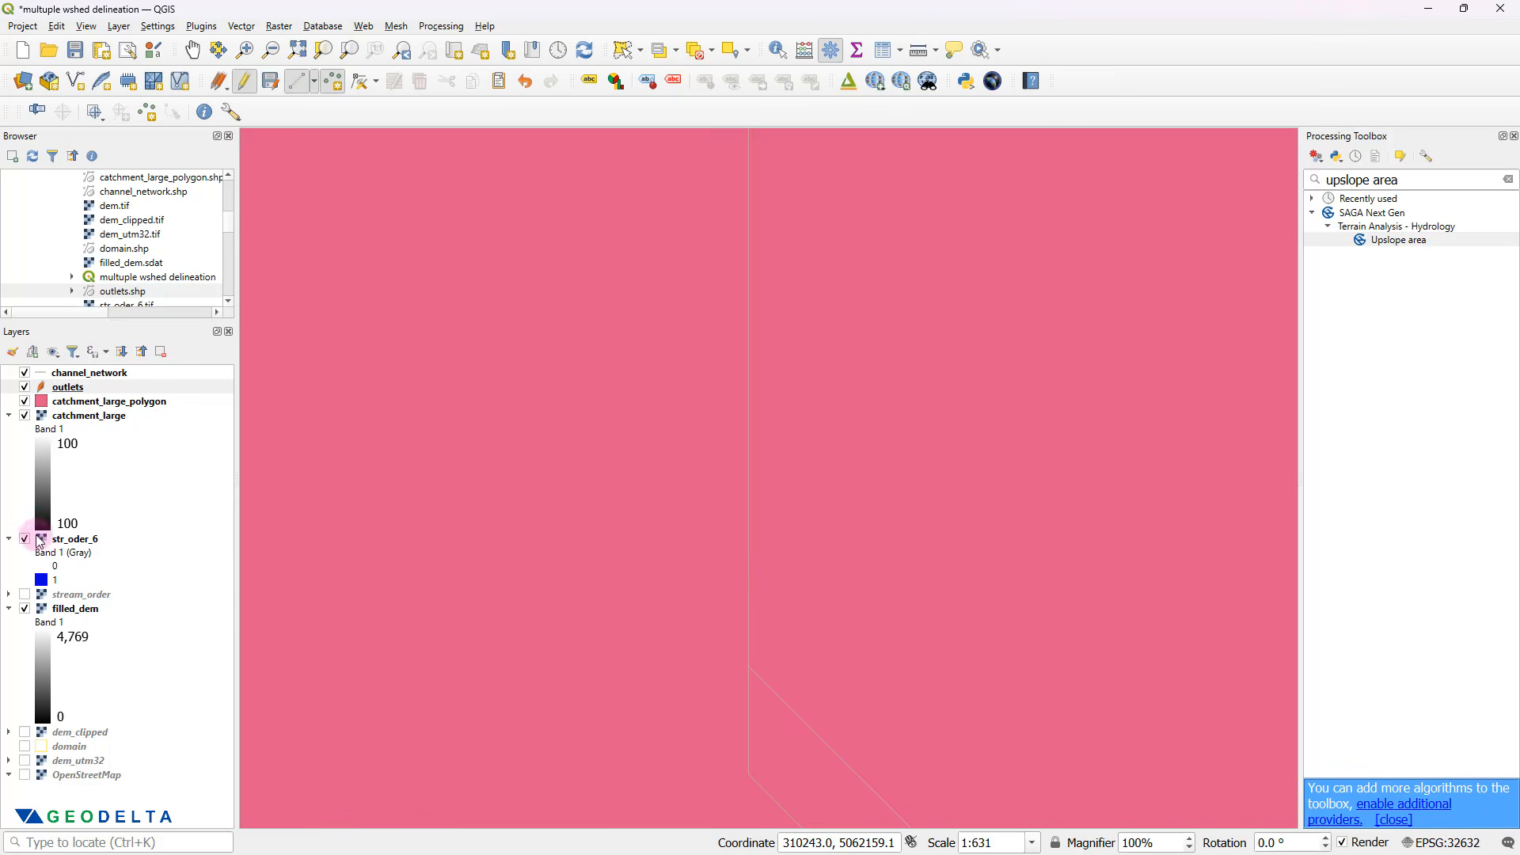
click(92, 542)
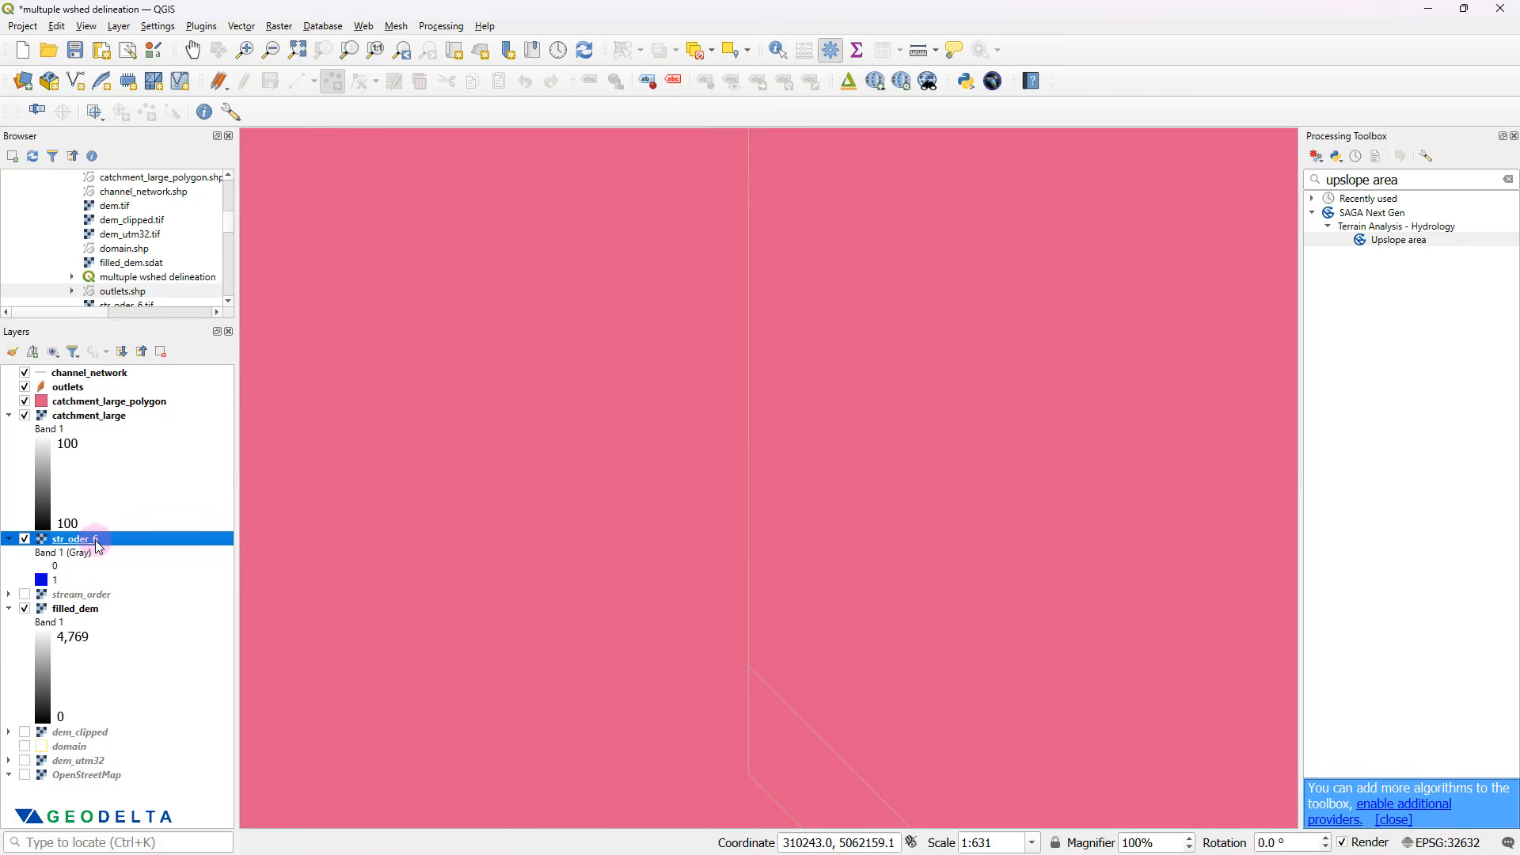
drag(109, 543, 111, 383)
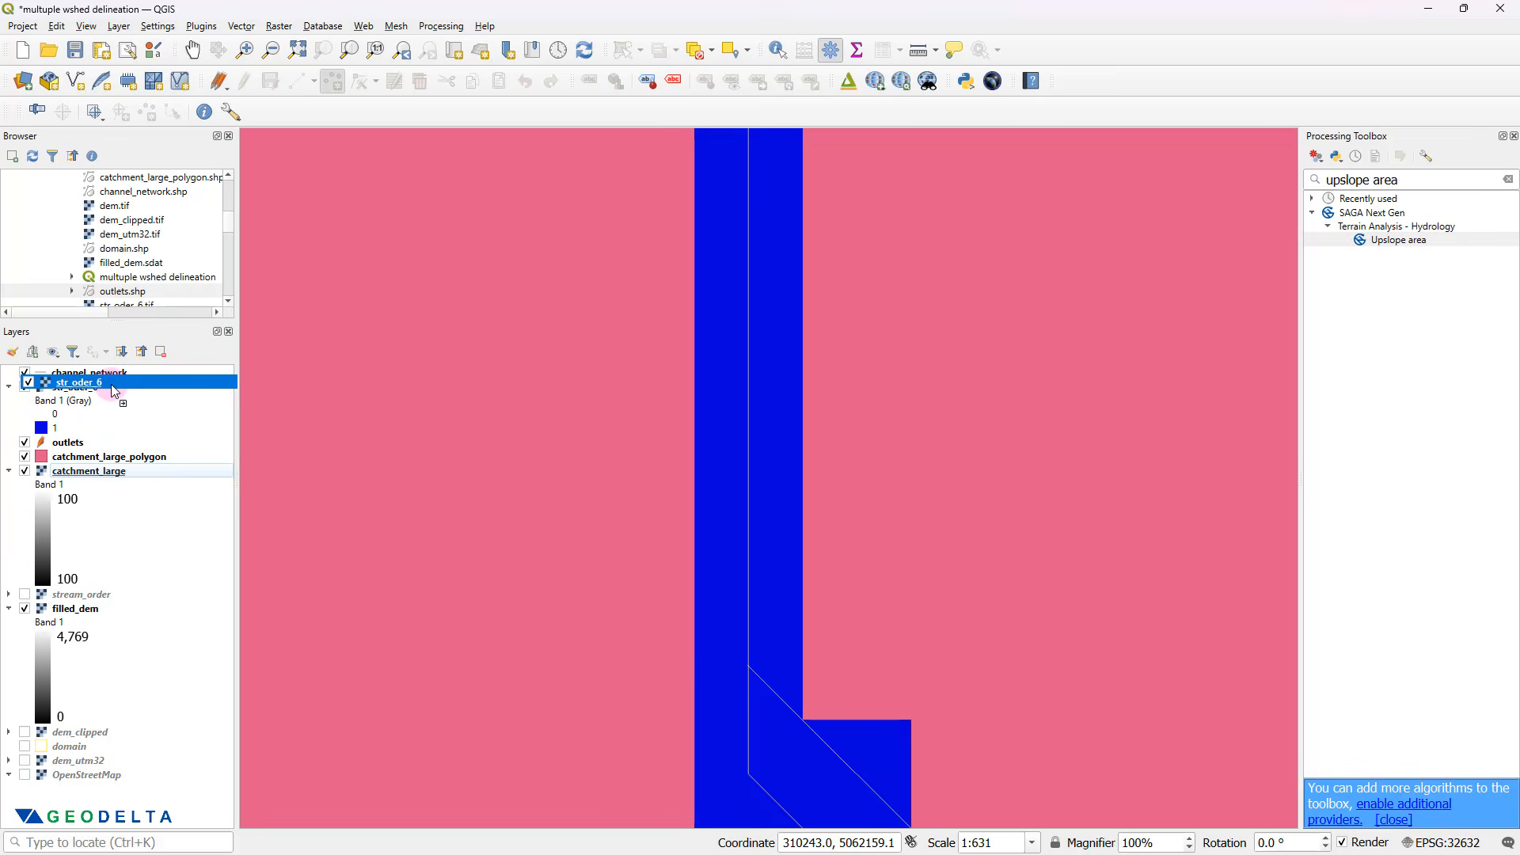
- Make outlets the active layer and add a point with its id on the southeastern tributary's stream cell just upstream of the central confluence
scroll(799, 650, down, 2)
drag(831, 702, 652, 543)
scroll(653, 541, up, 2)
scroll(668, 561, down, 1)
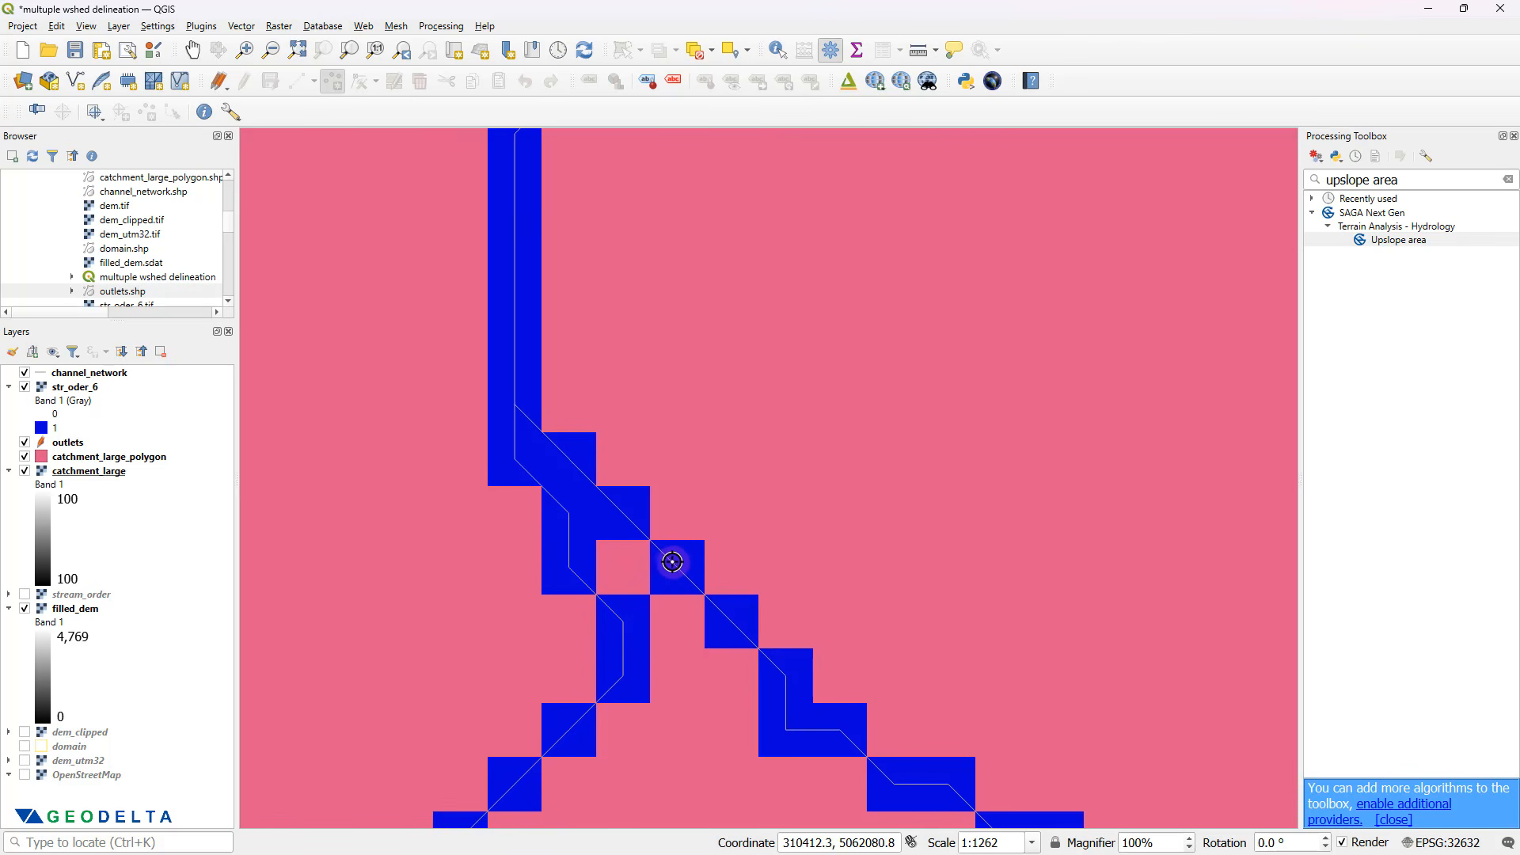
click(674, 564)
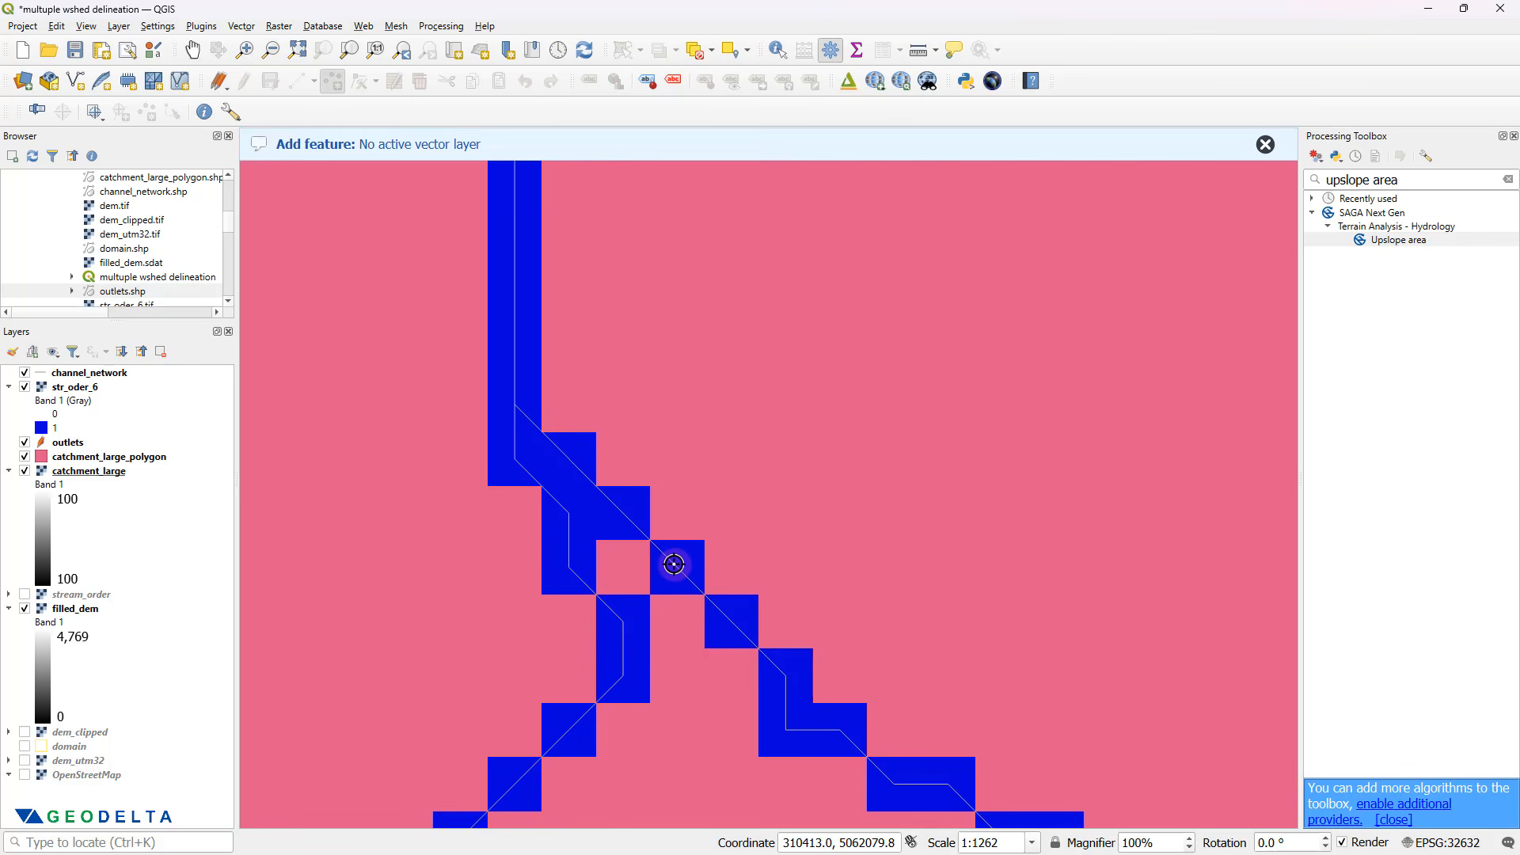
click(79, 448)
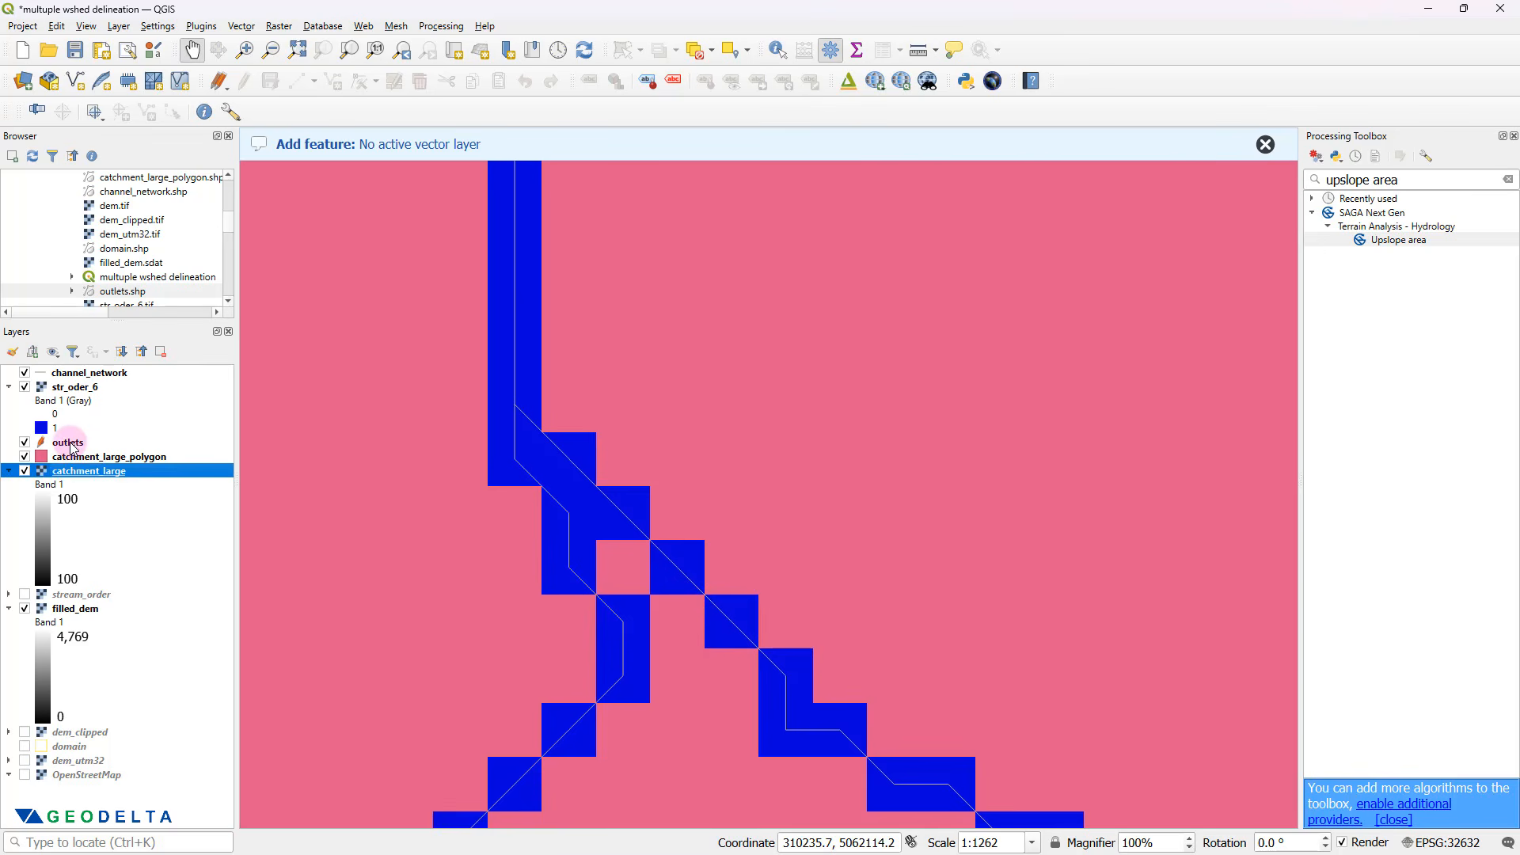
click(63, 442)
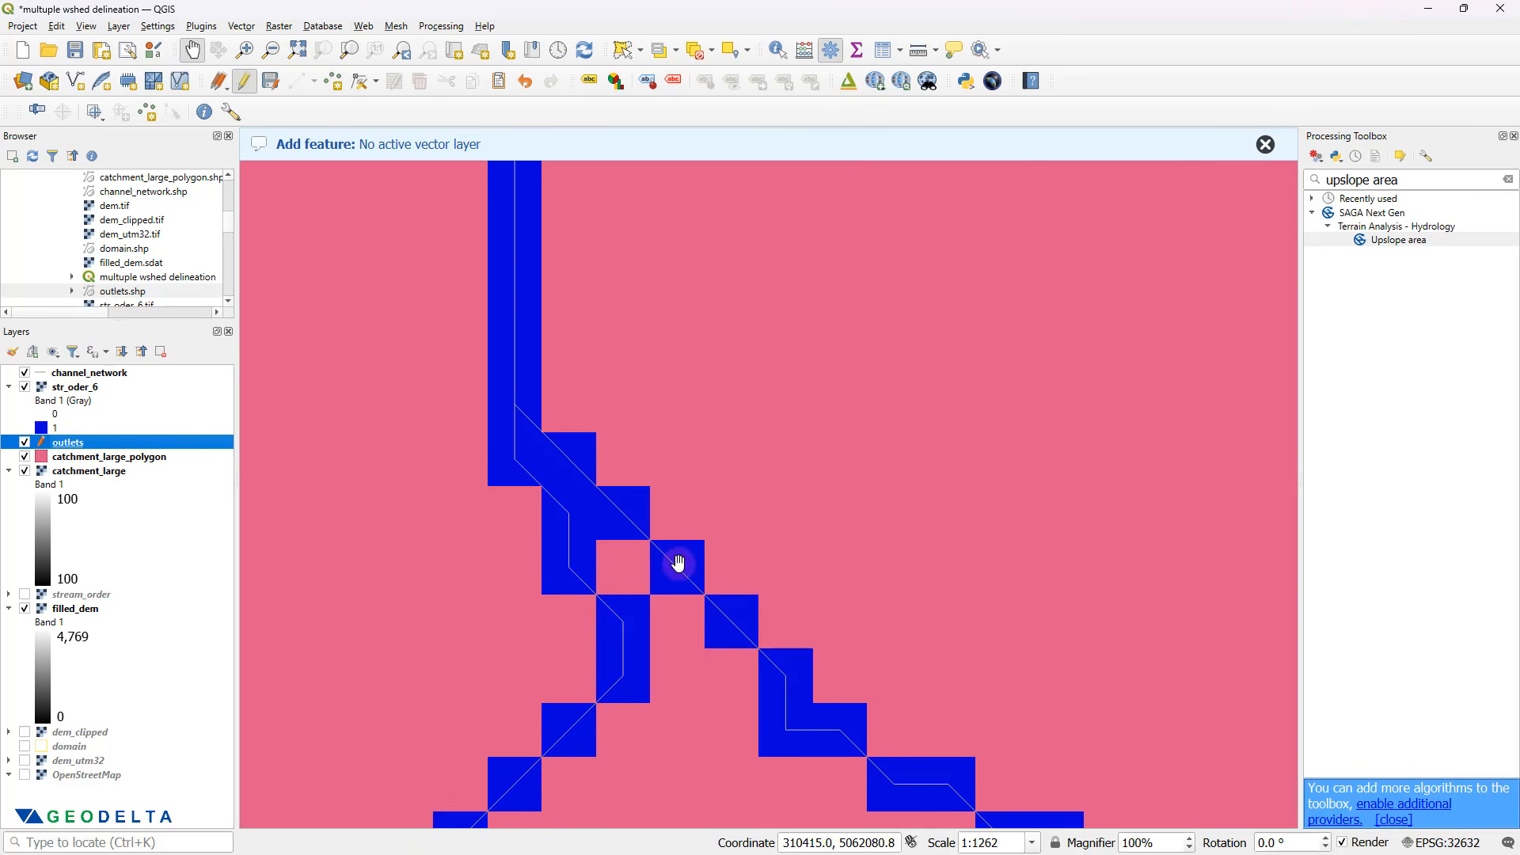
click(332, 84)
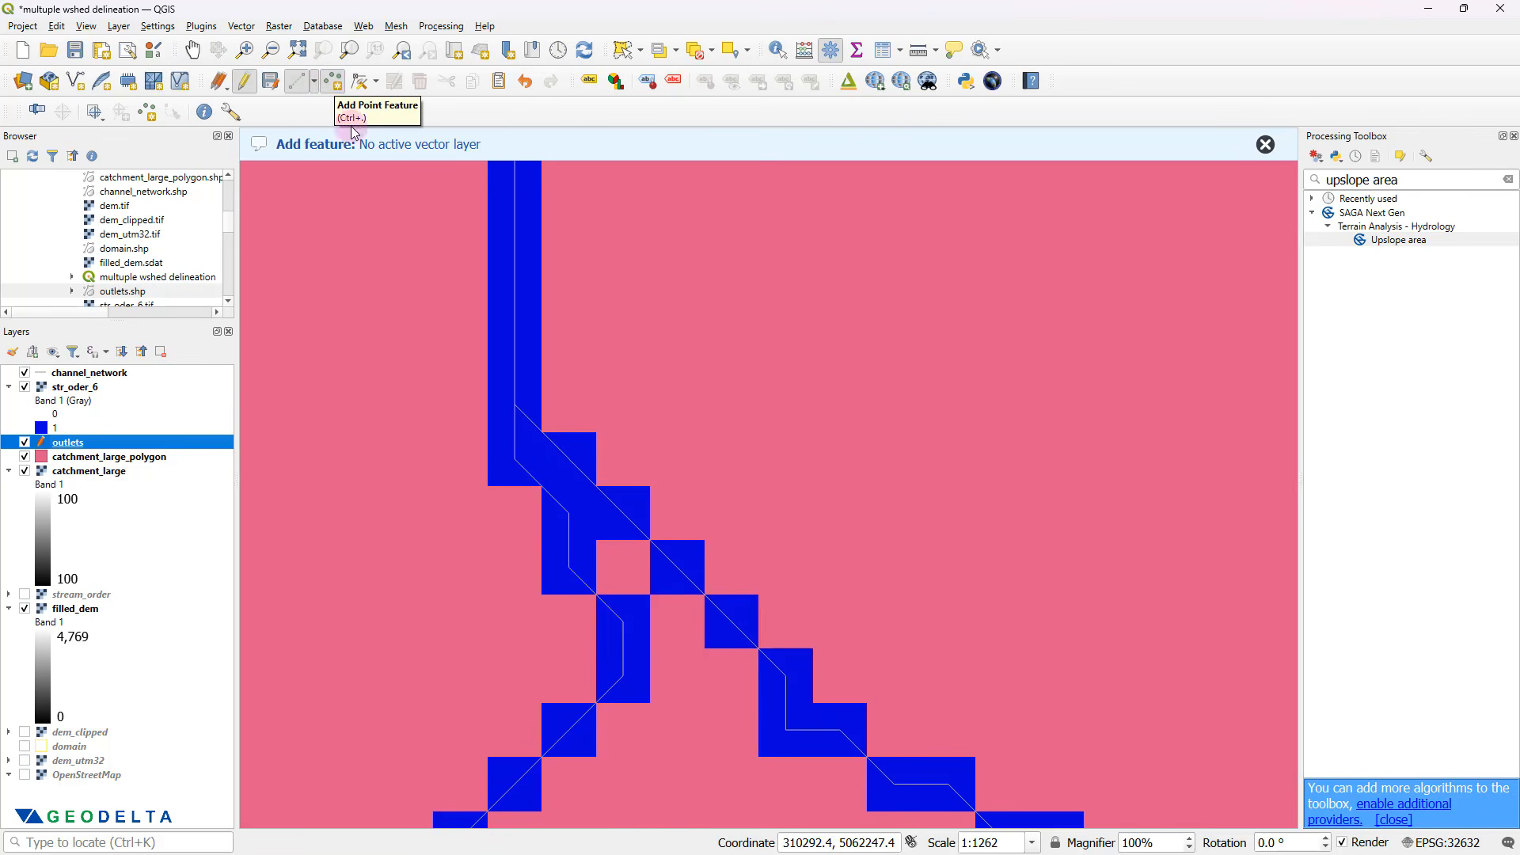
click(678, 569)
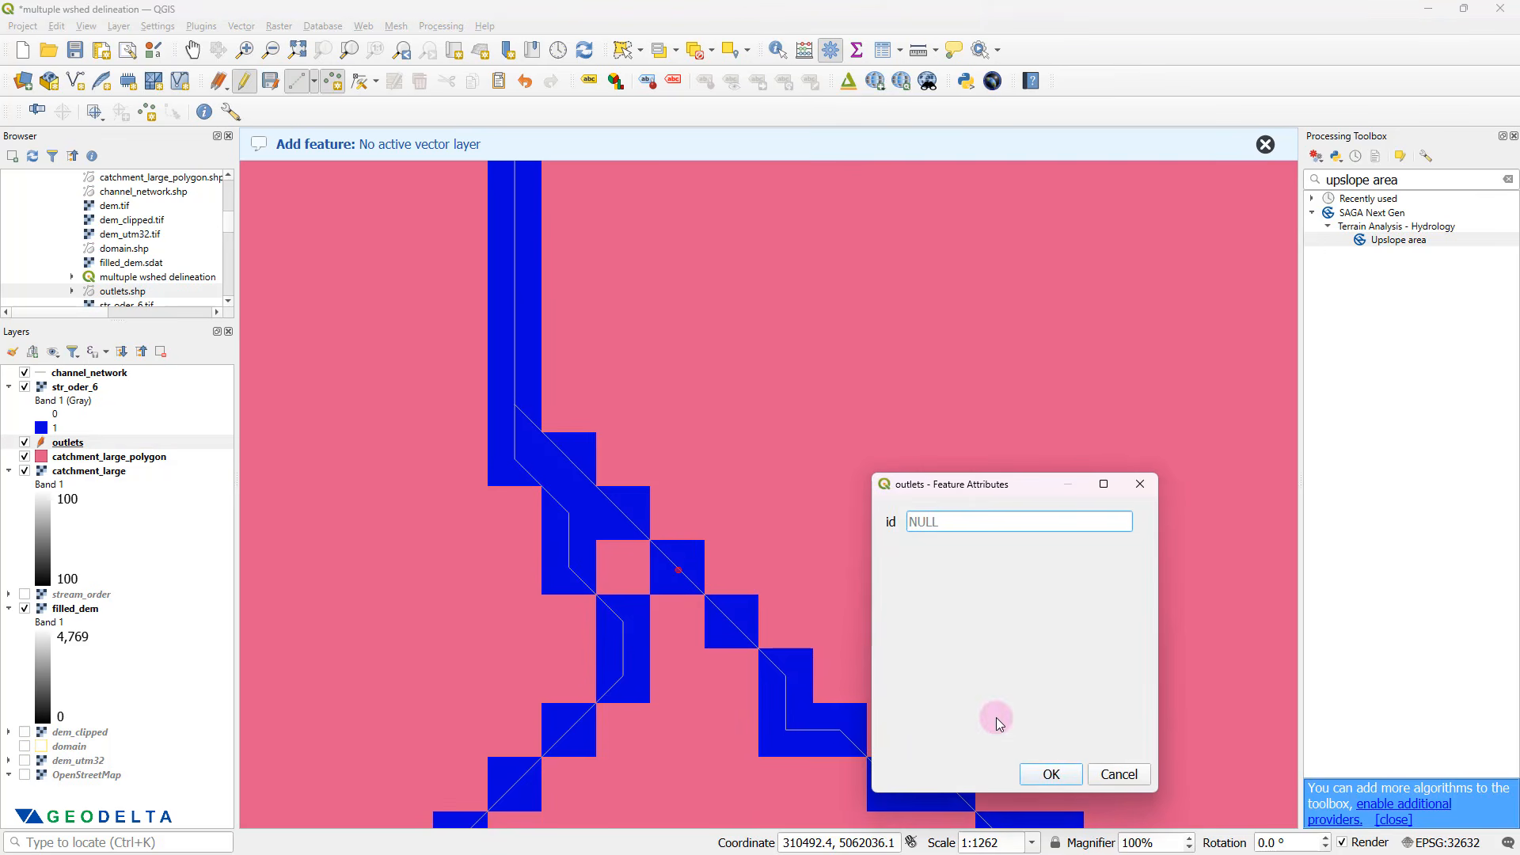
click(1047, 774)
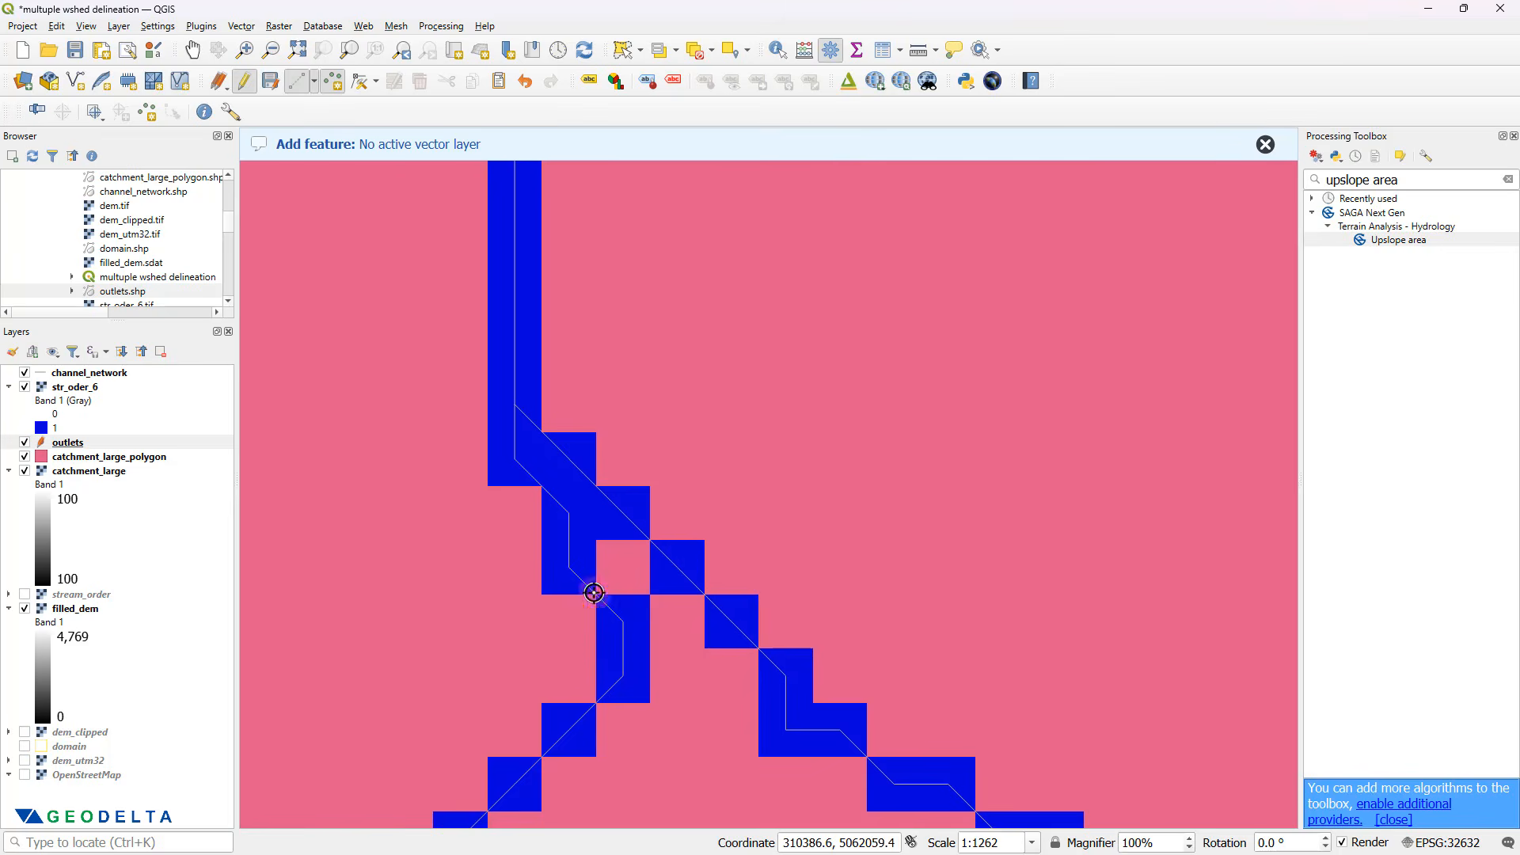
- Add an outlet point with its id on the southwestern tributary's stream cell just upstream of the same central confluence
scroll(594, 593, down, 6)
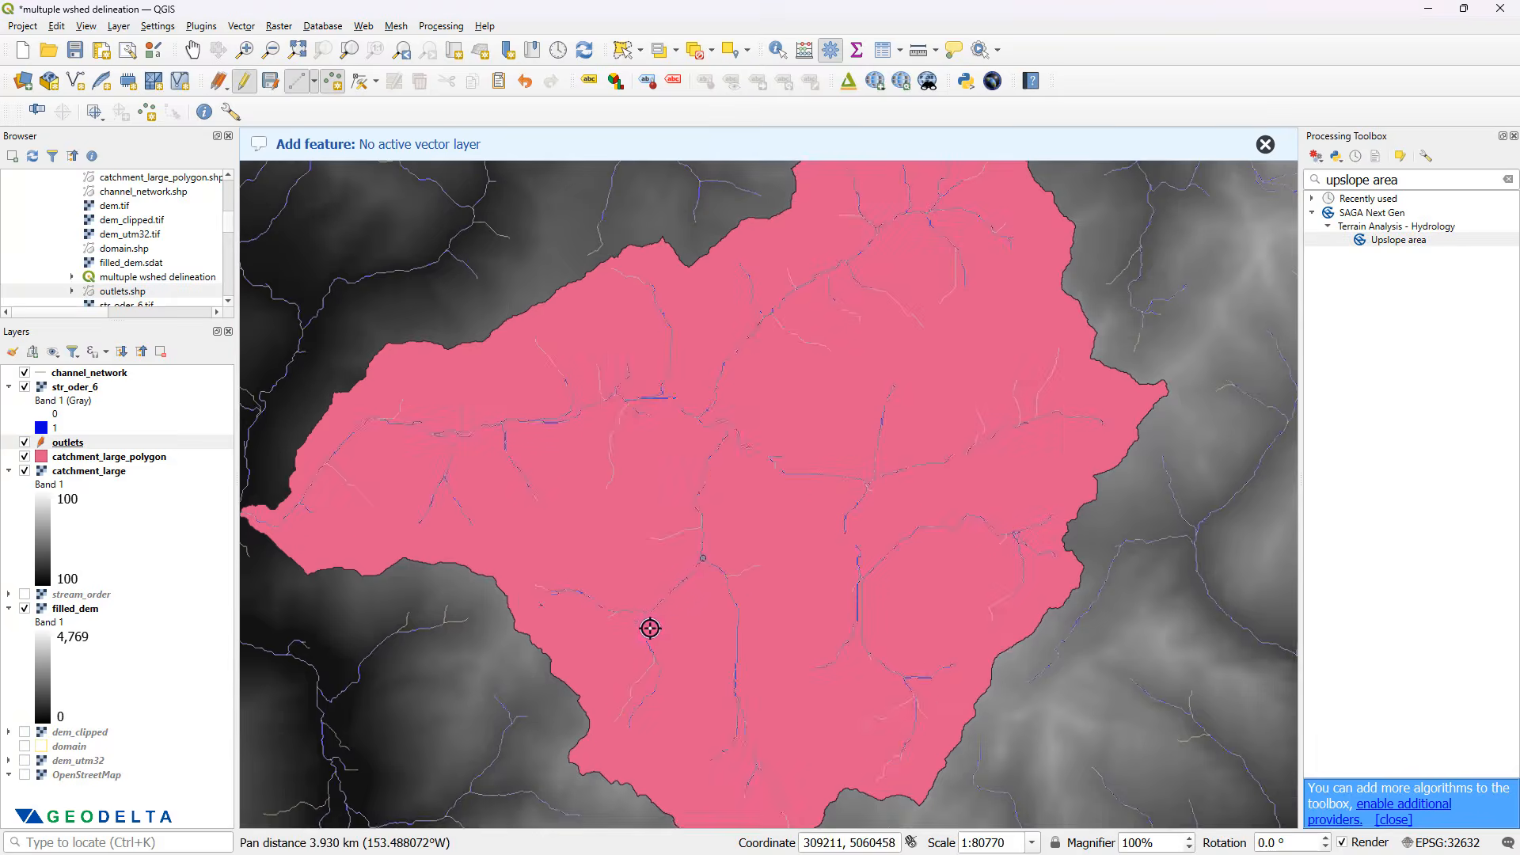
scroll(649, 628, up, 3)
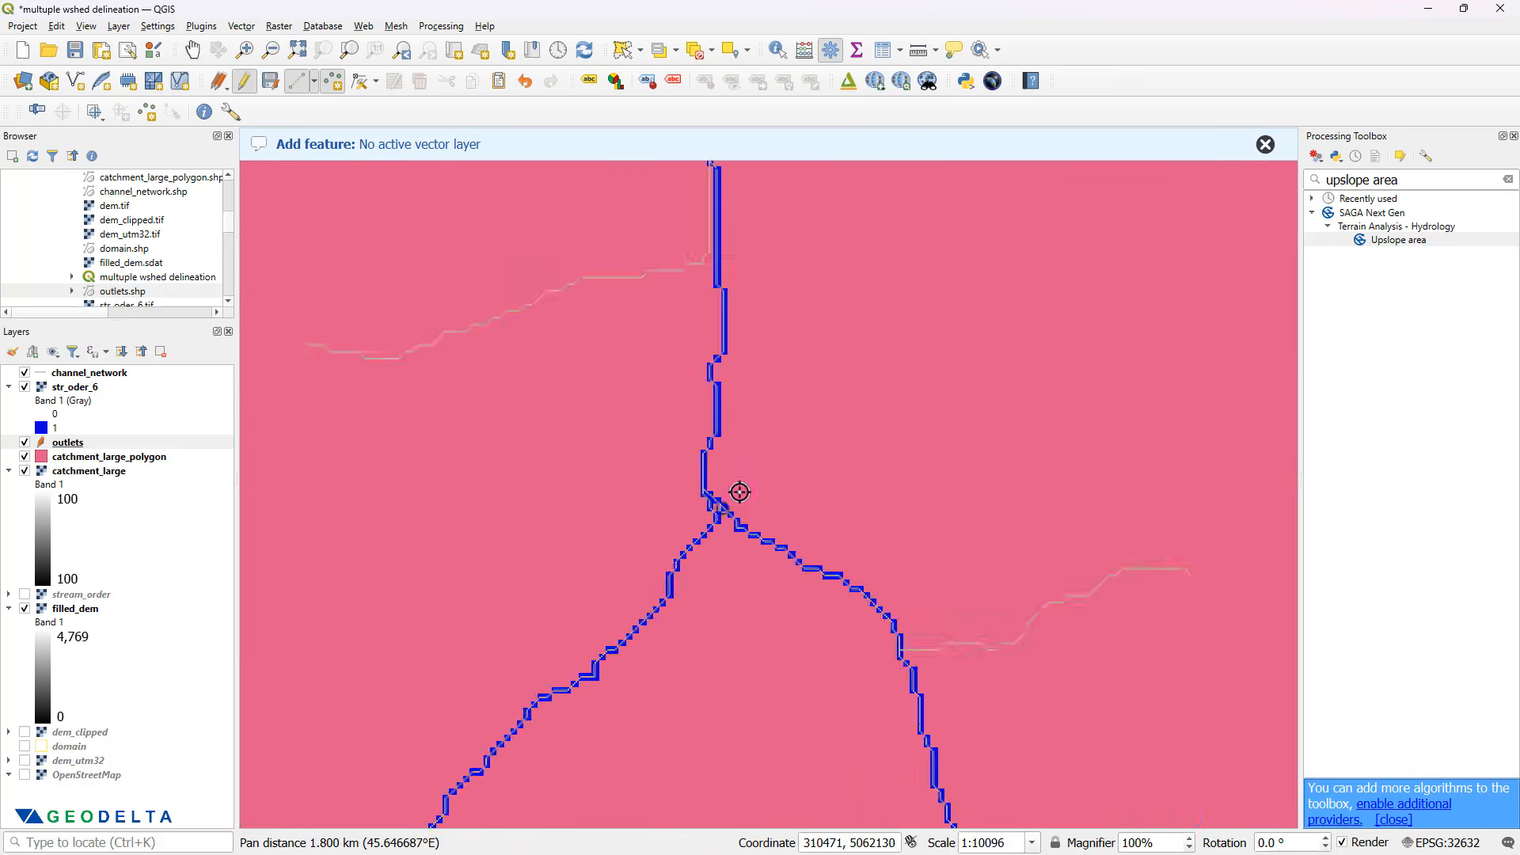
scroll(740, 491, up, 3)
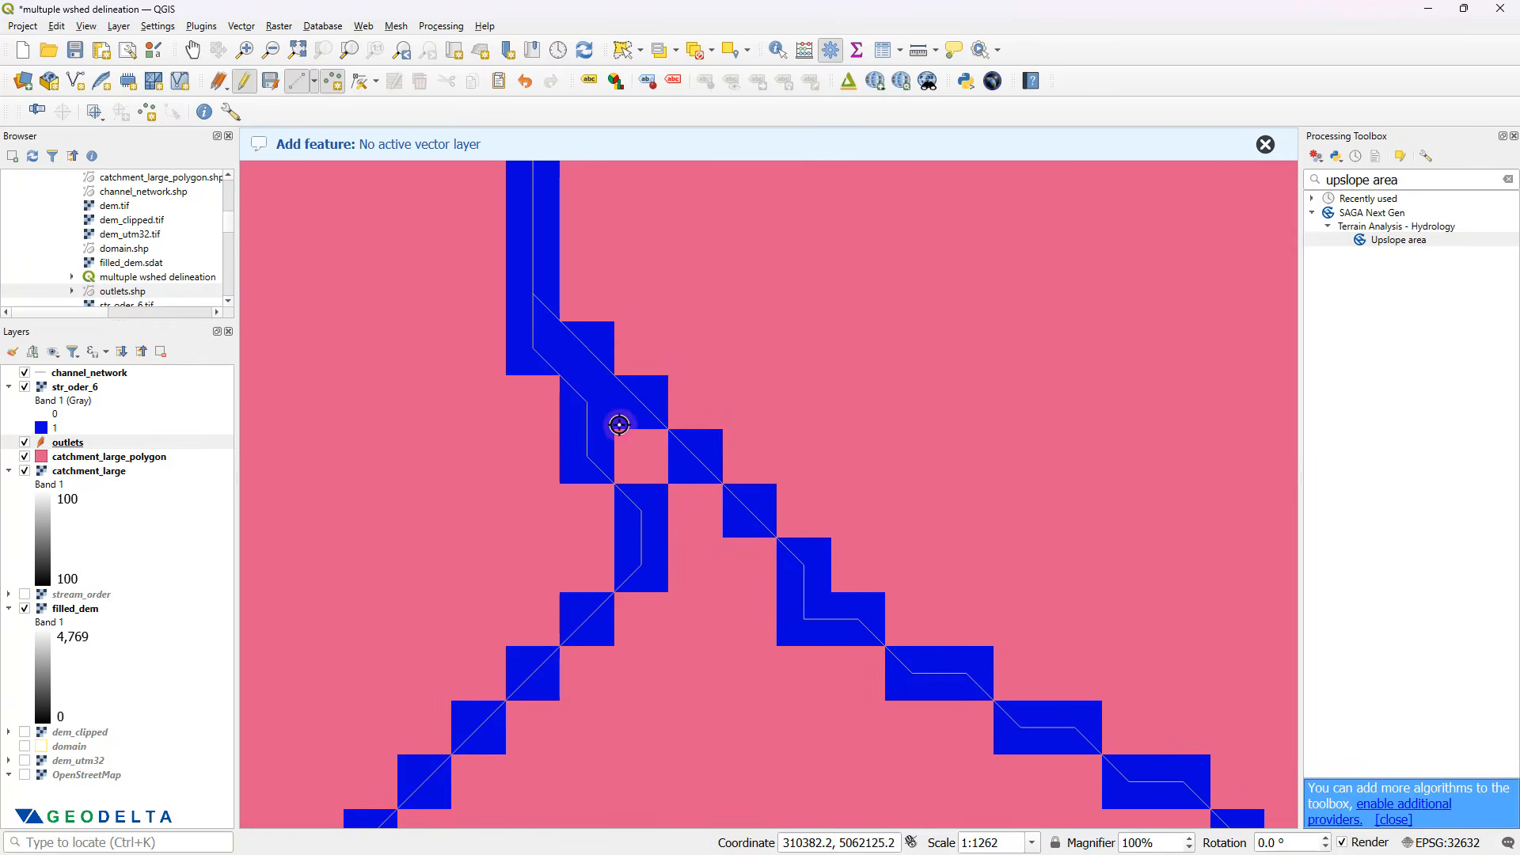
click(637, 508)
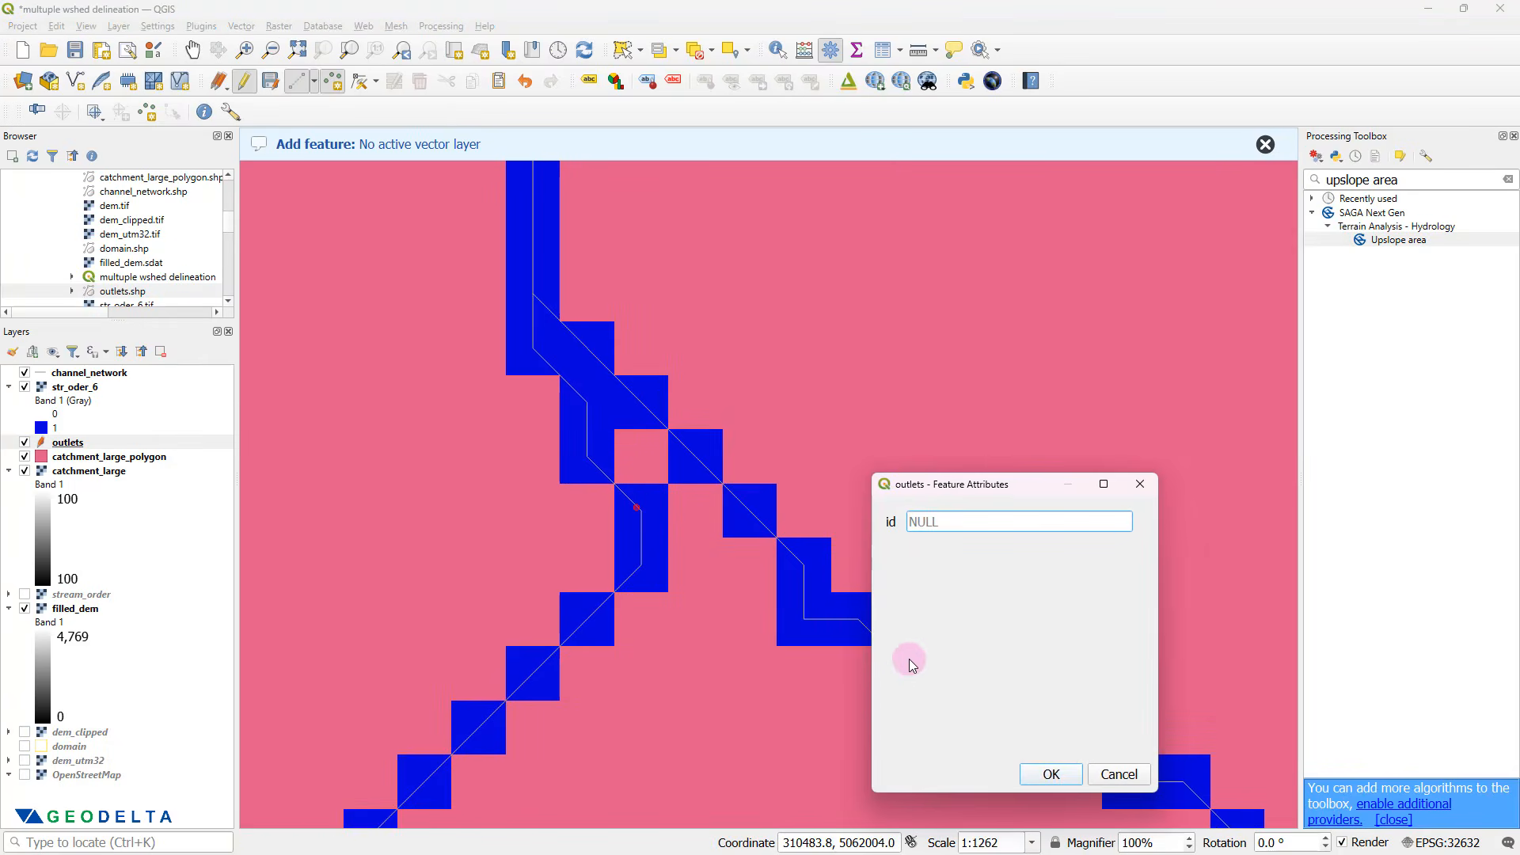
click(1022, 771)
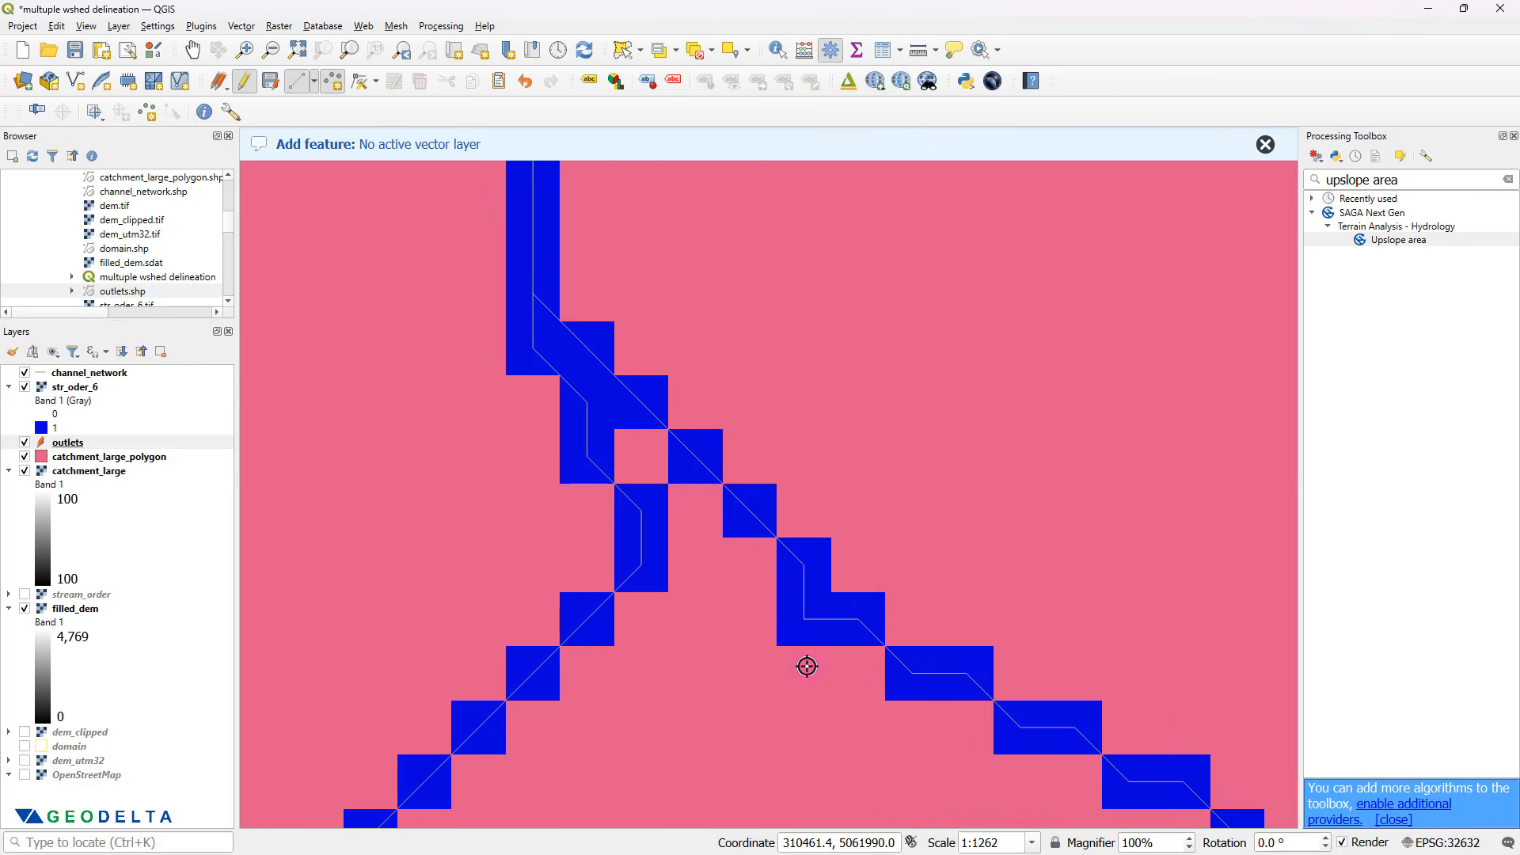
- Add an outlet point with id 4 on the southern tributary just below its confluence in the eastern part of the catchment
scroll(807, 667, down, 5)
scroll(818, 617, up, 3)
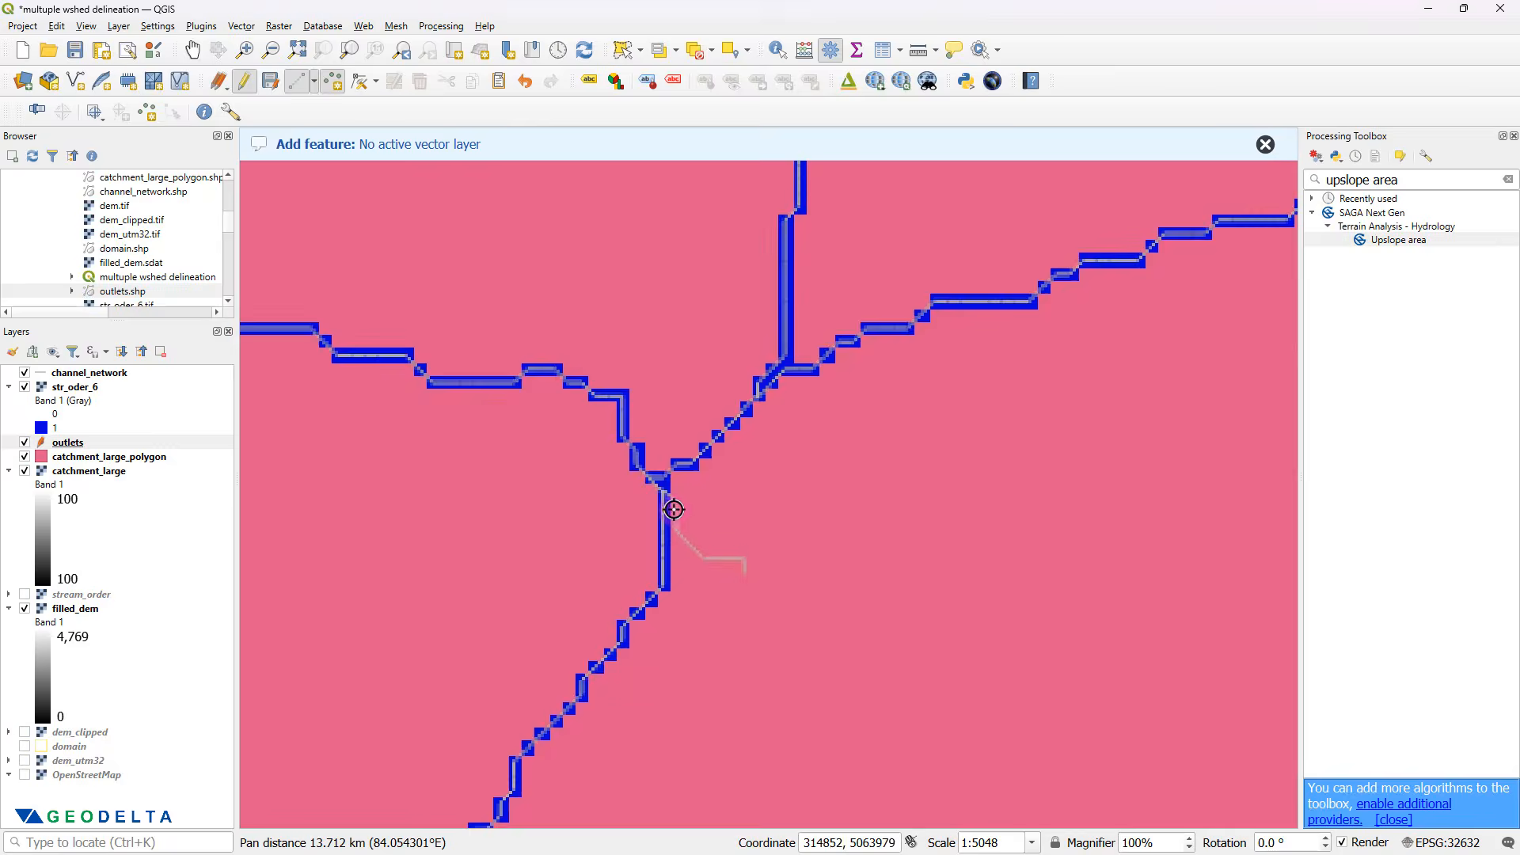
scroll(674, 509, up, 2)
scroll(700, 515, down, 5)
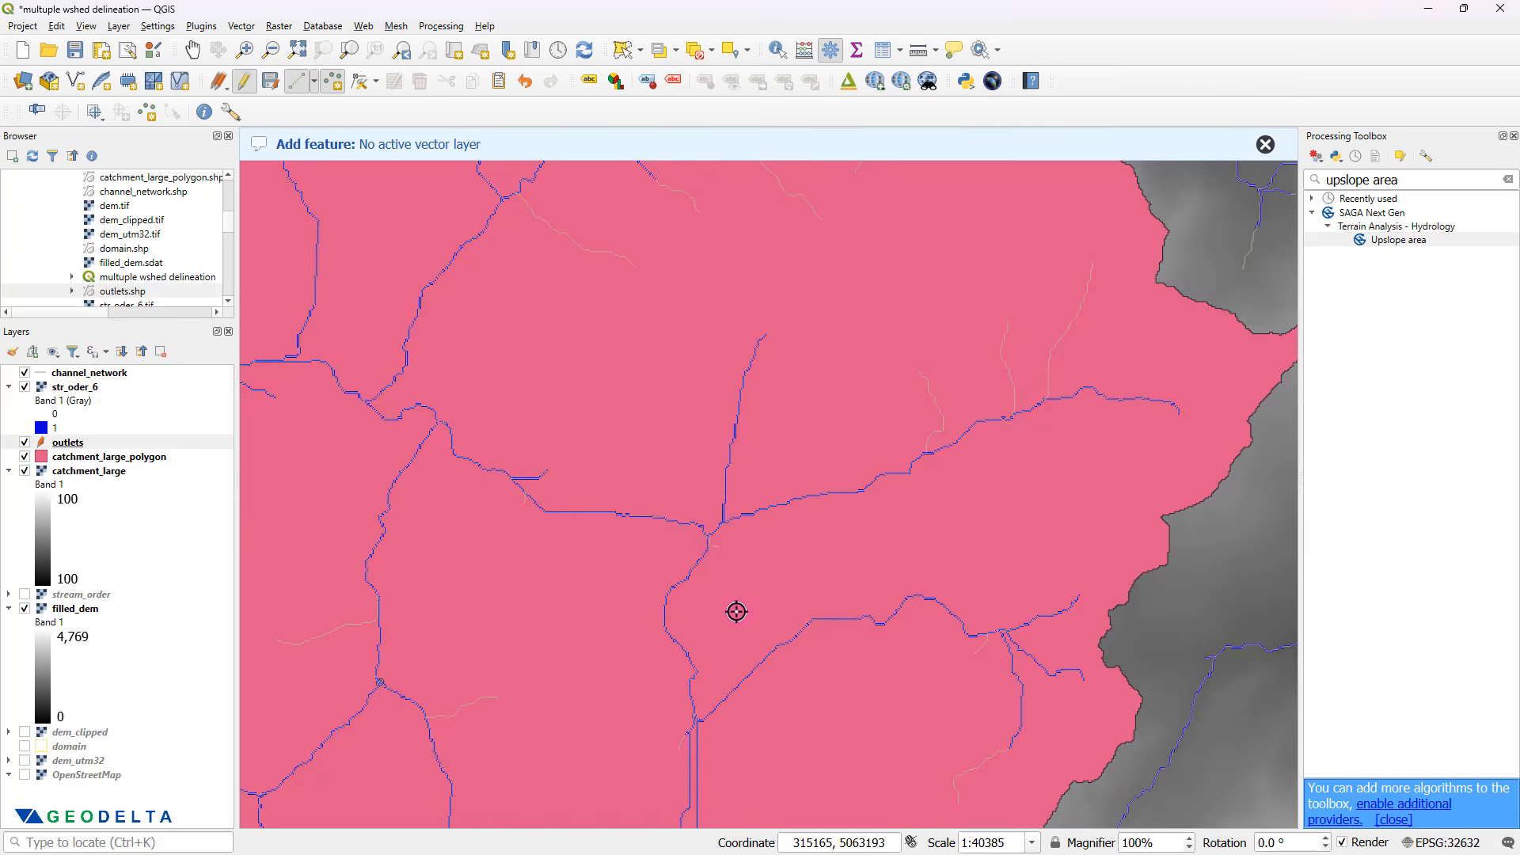
drag(737, 611, 703, 496)
scroll(703, 496, down, 1)
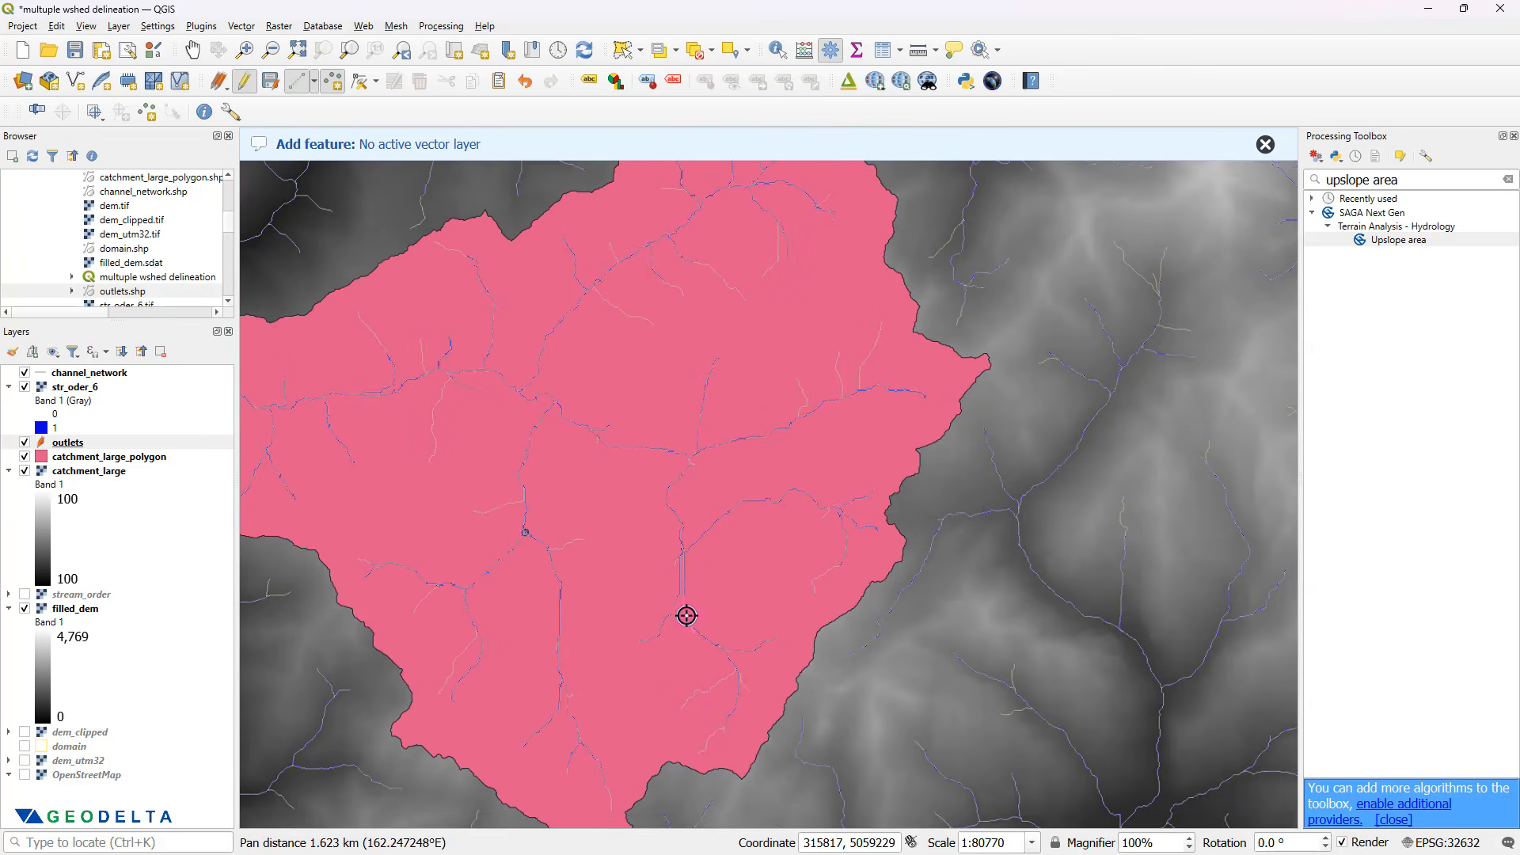
scroll(685, 523, up, 5)
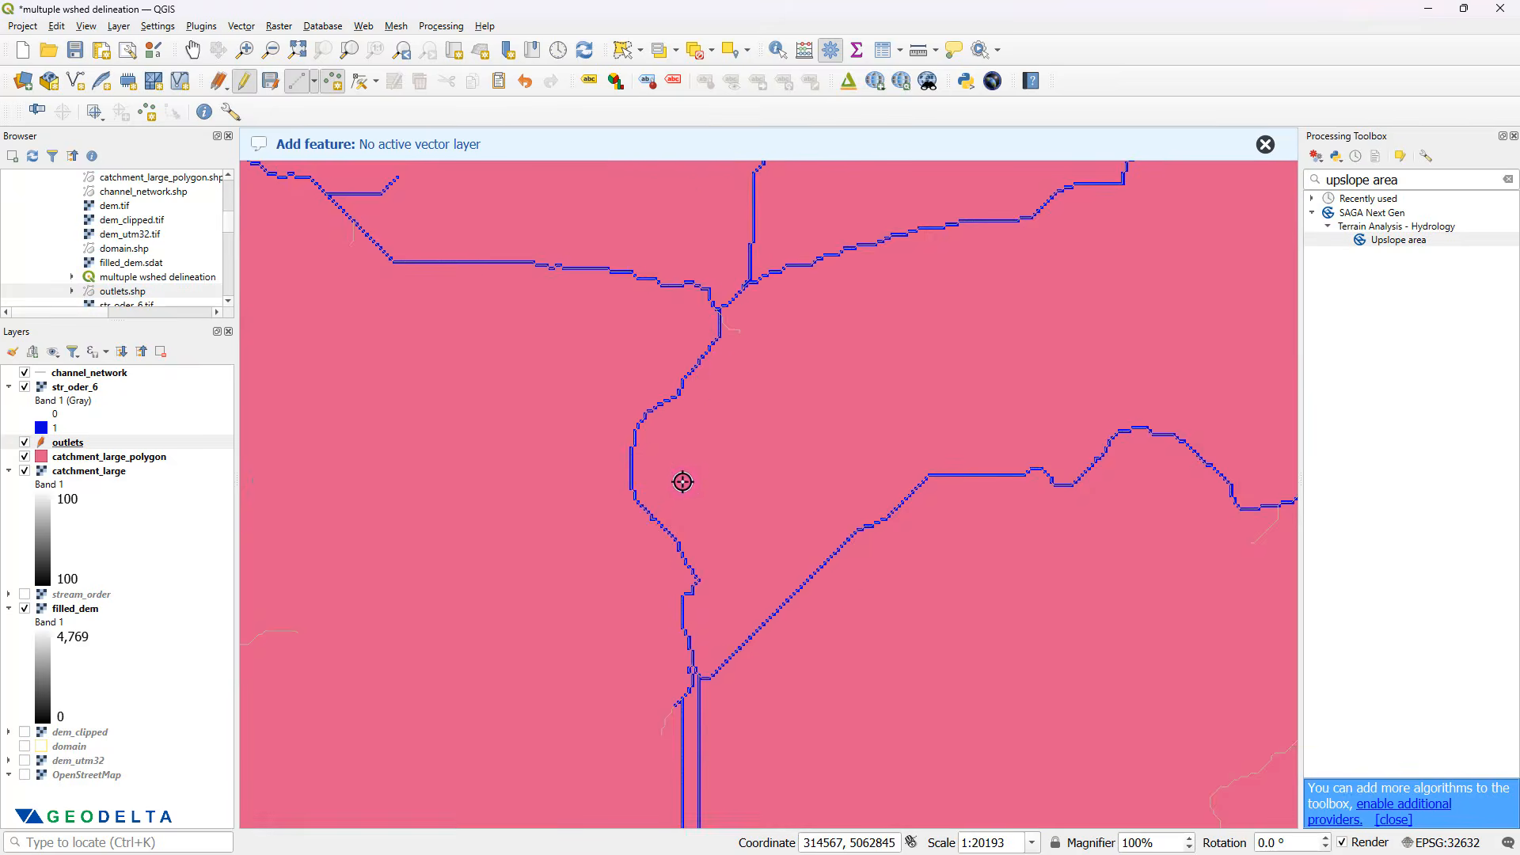
drag(696, 428, 635, 438)
scroll(633, 441, up, 1)
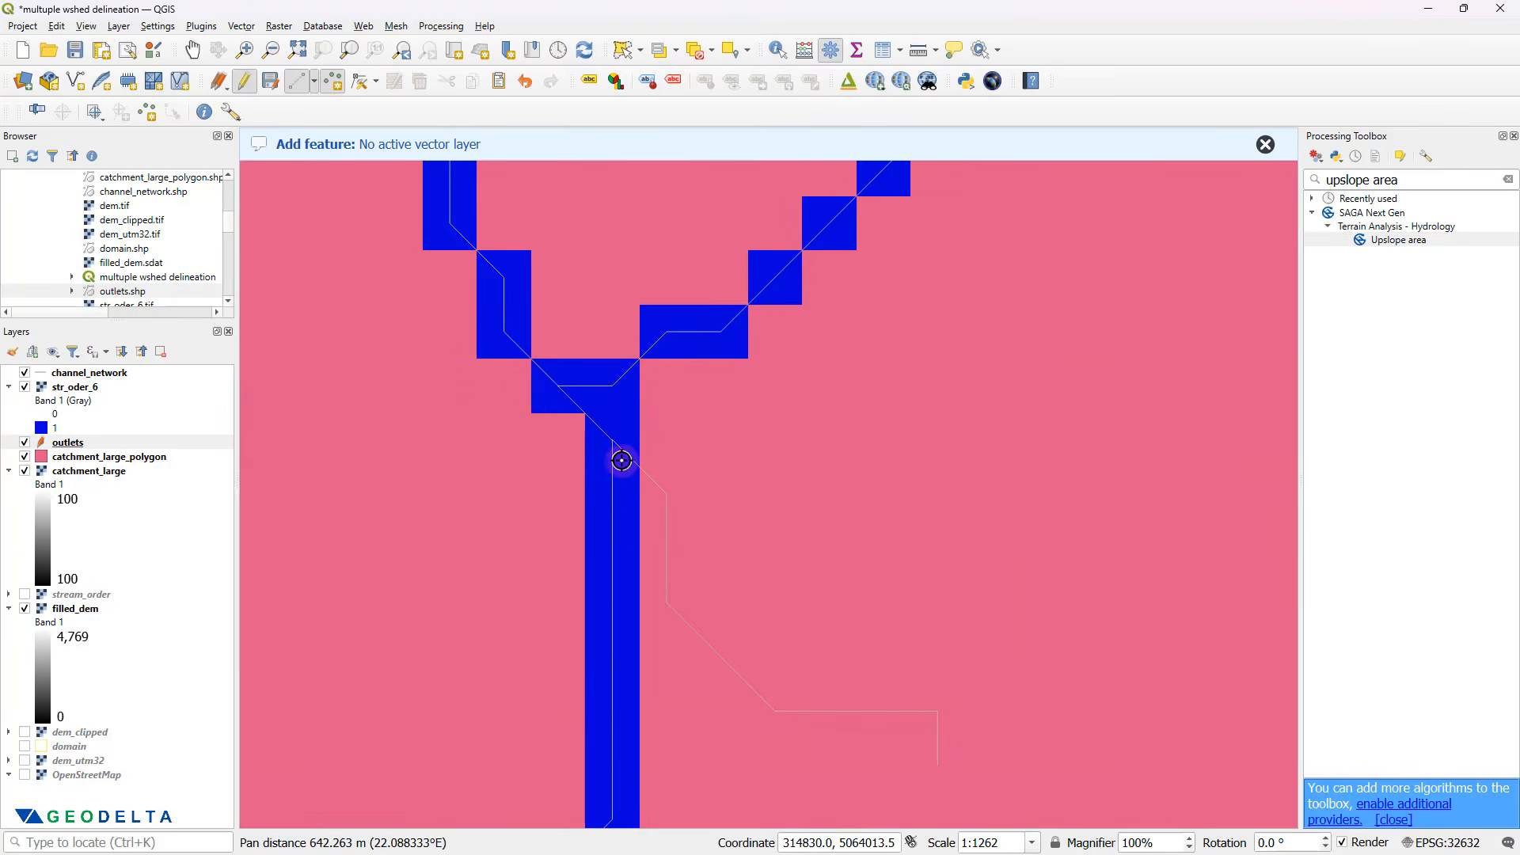
scroll(618, 459, down, 1)
click(618, 489)
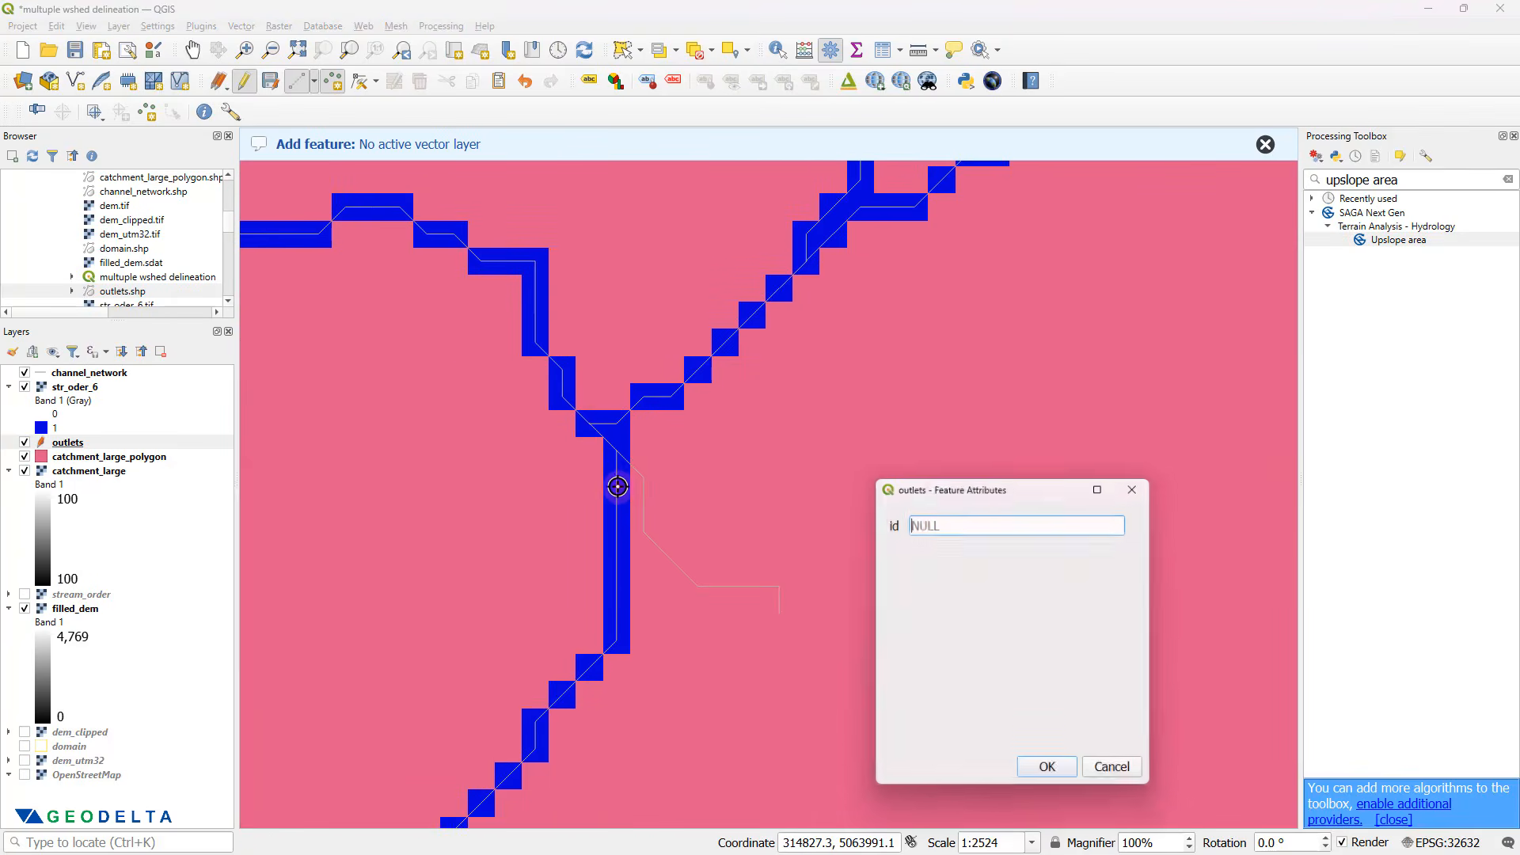
click(1051, 774)
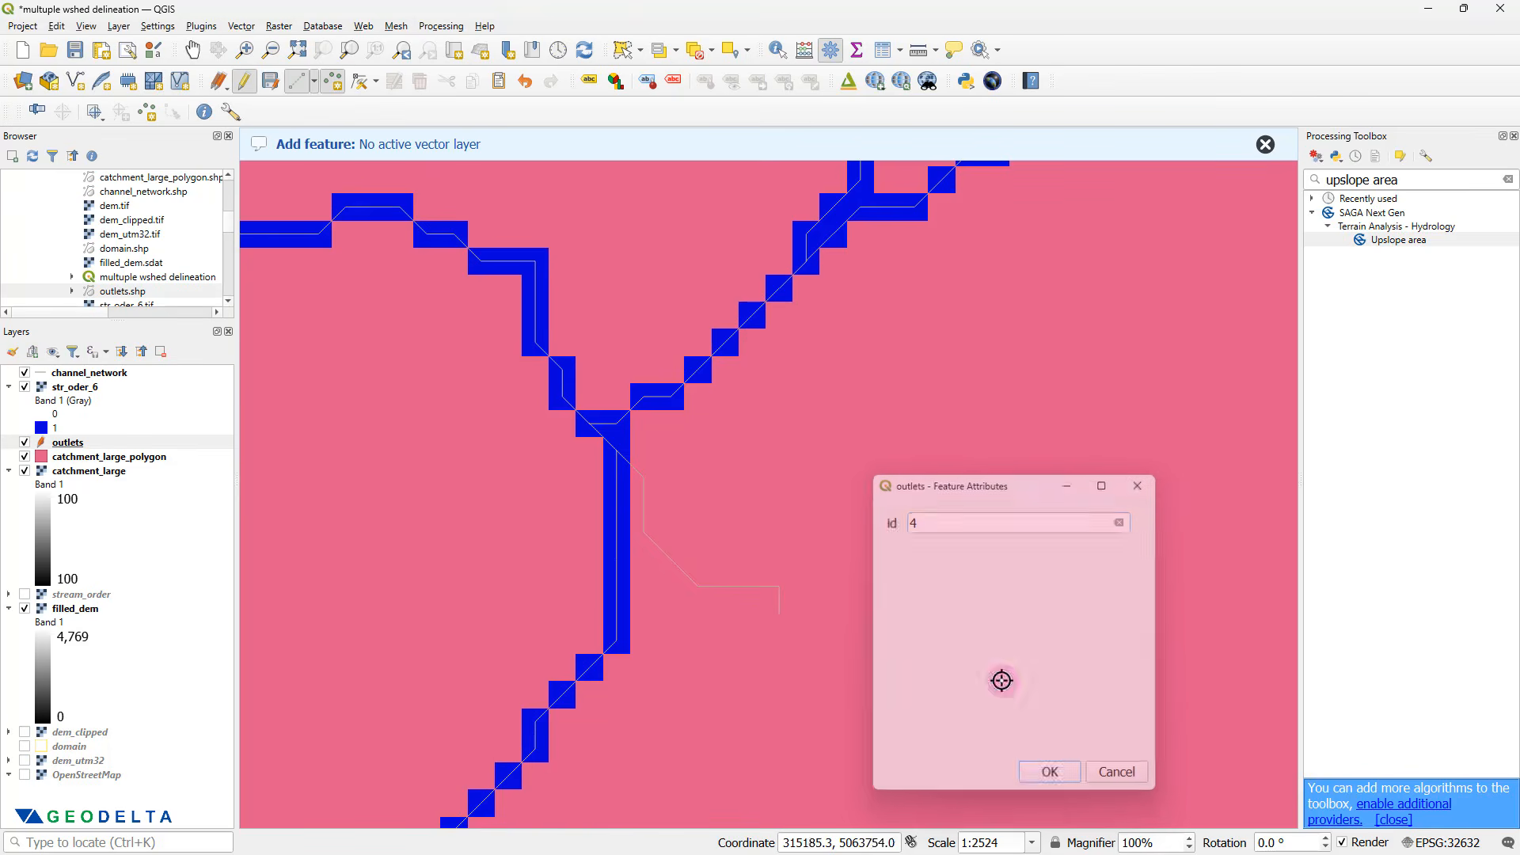
- Add an outlet point with id 5 on the northeastern tributary's stream cell just upstream of the eastern confluence
scroll(1001, 682, down, 3)
drag(1024, 533, 586, 690)
scroll(866, 621, down, 1)
scroll(916, 586, down, 1)
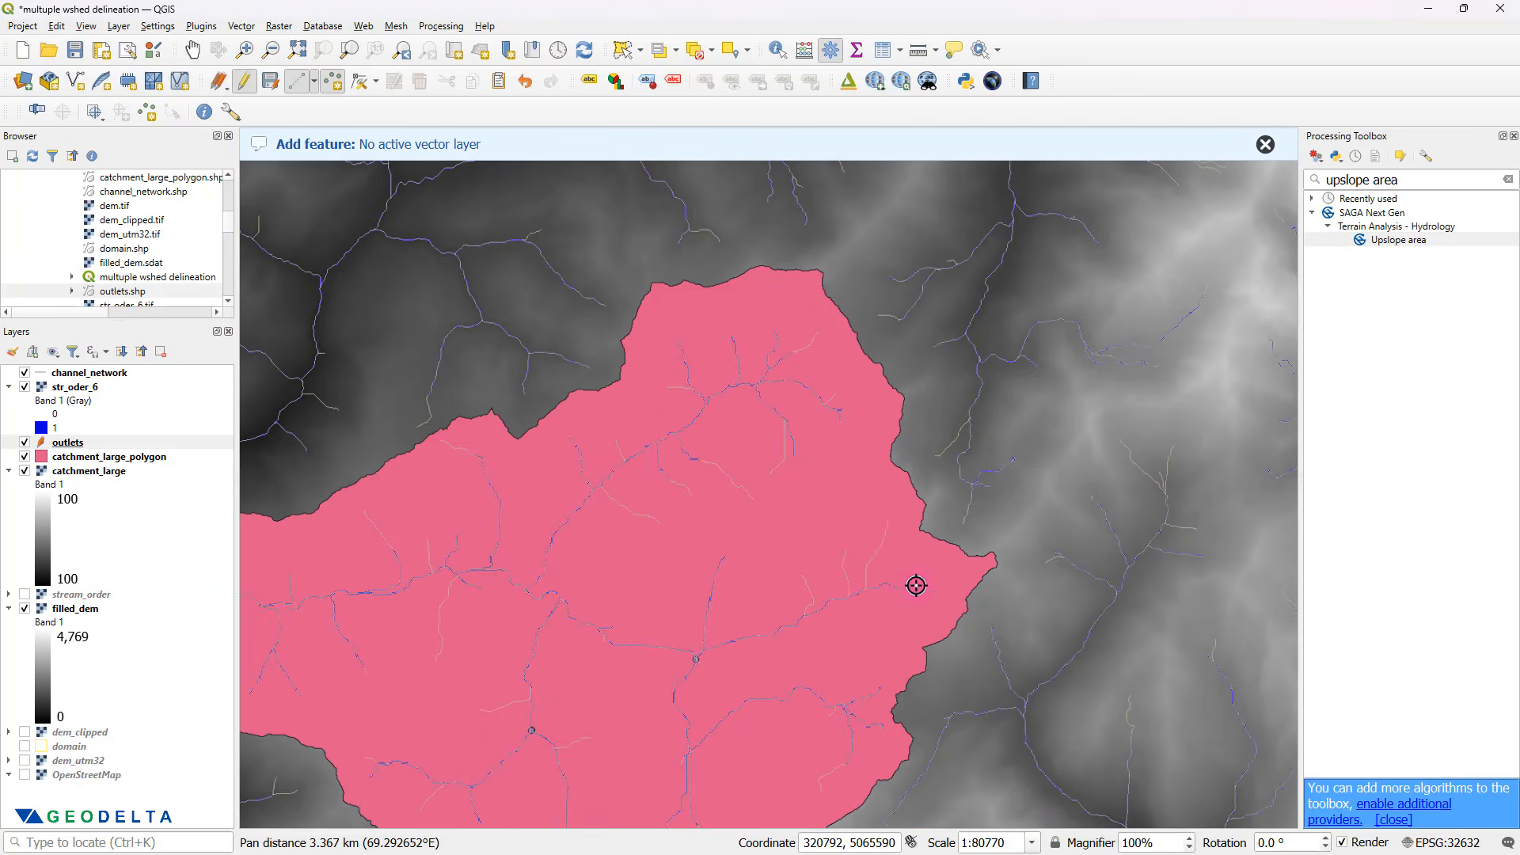
scroll(758, 643, up, 3)
drag(568, 652, 718, 608)
scroll(621, 622, up, 1)
scroll(716, 613, up, 2)
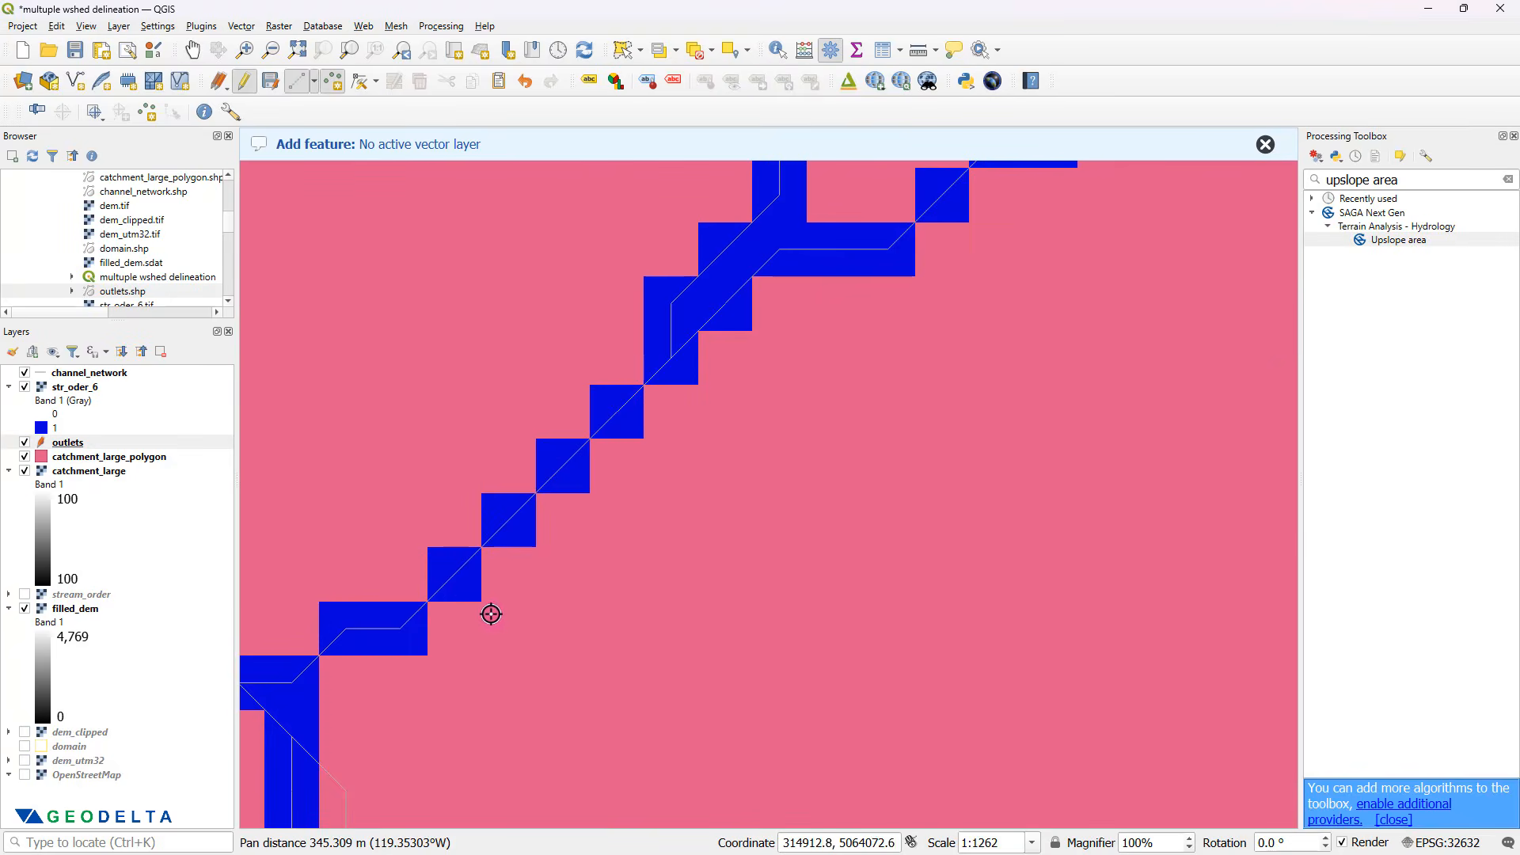
click(451, 580)
text(5)
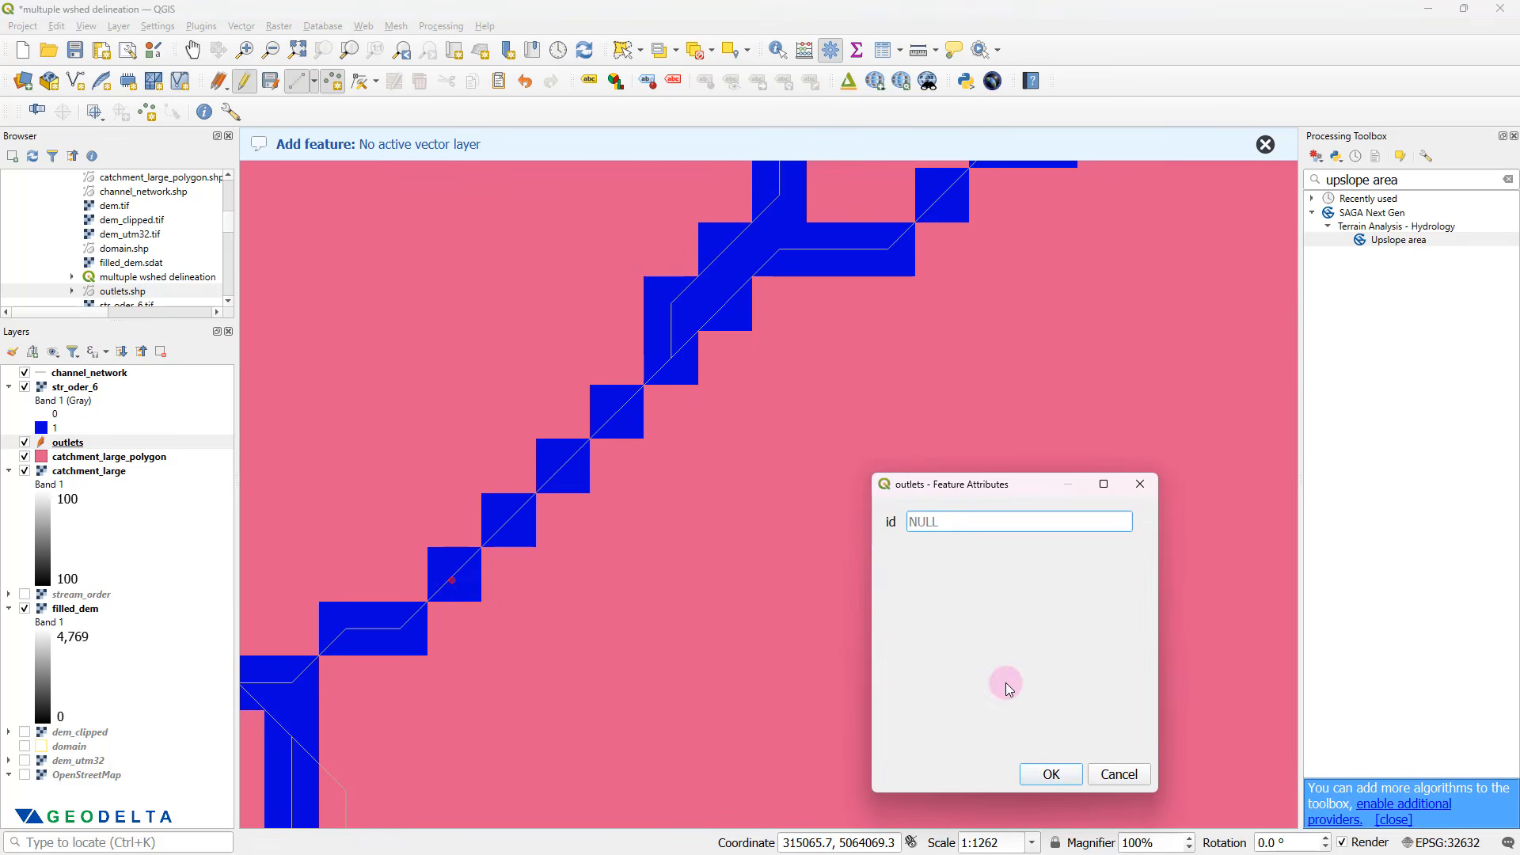
click(1043, 767)
- Add an outlet point with id 6 on the northeastern tributary's stream cell just upstream of the confluence north of the central one
scroll(881, 630, down, 6)
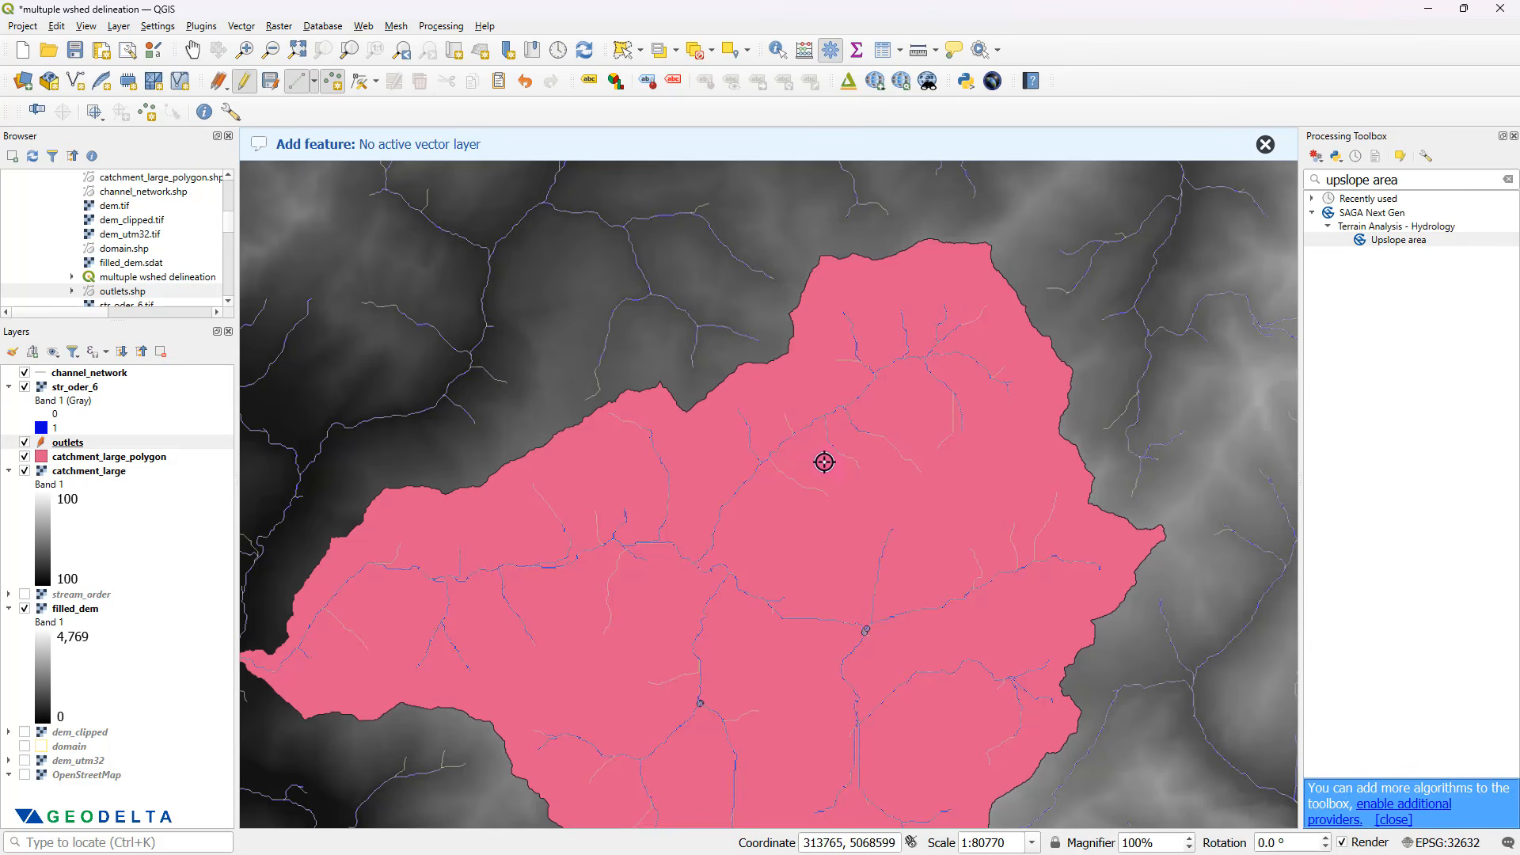
scroll(824, 462, up, 4)
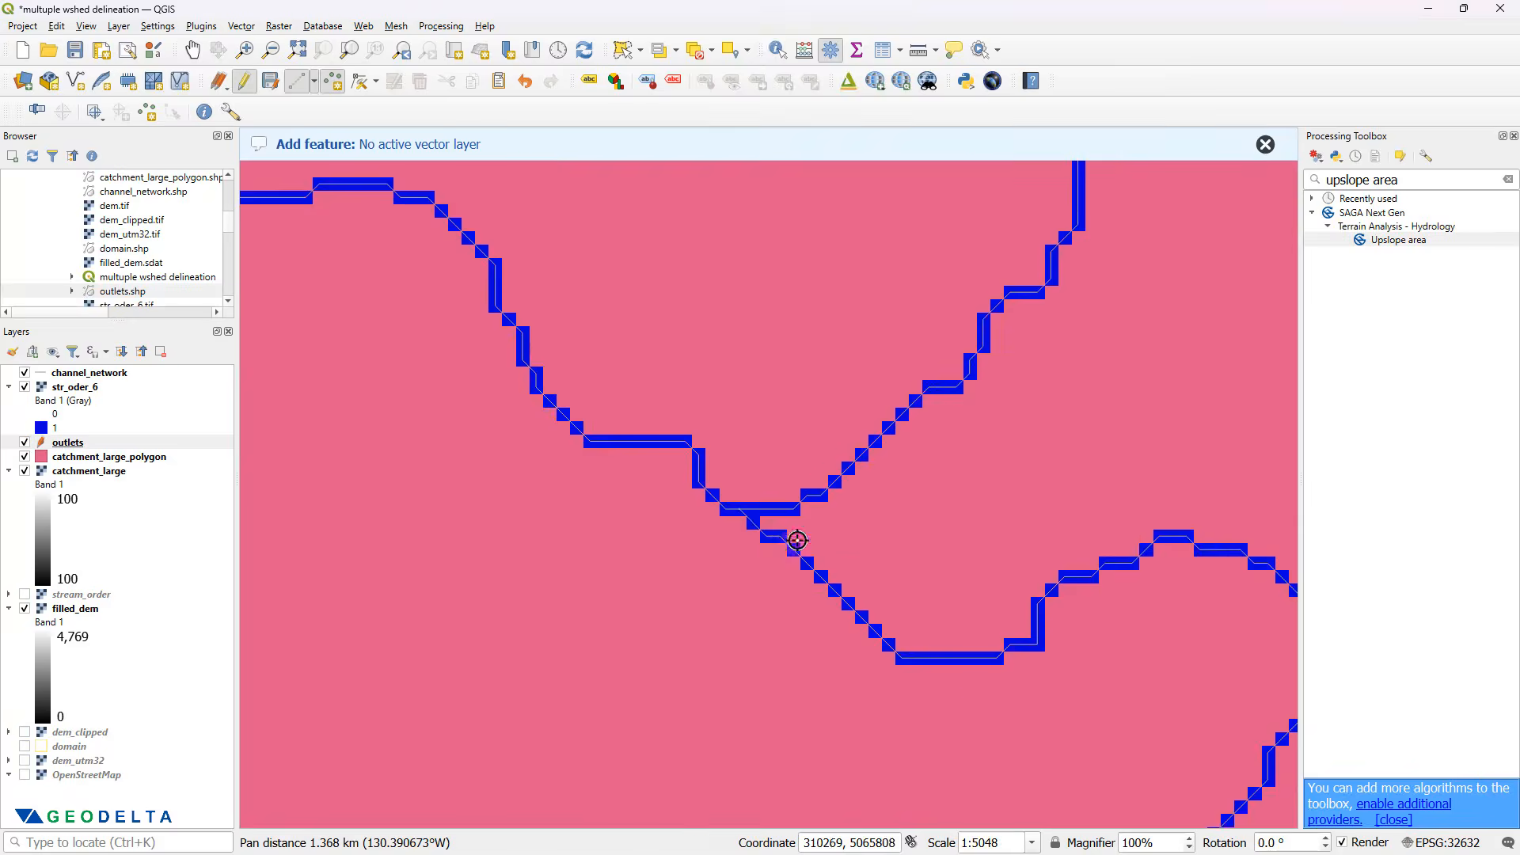
scroll(798, 540, up, 1)
scroll(836, 466, up, 1)
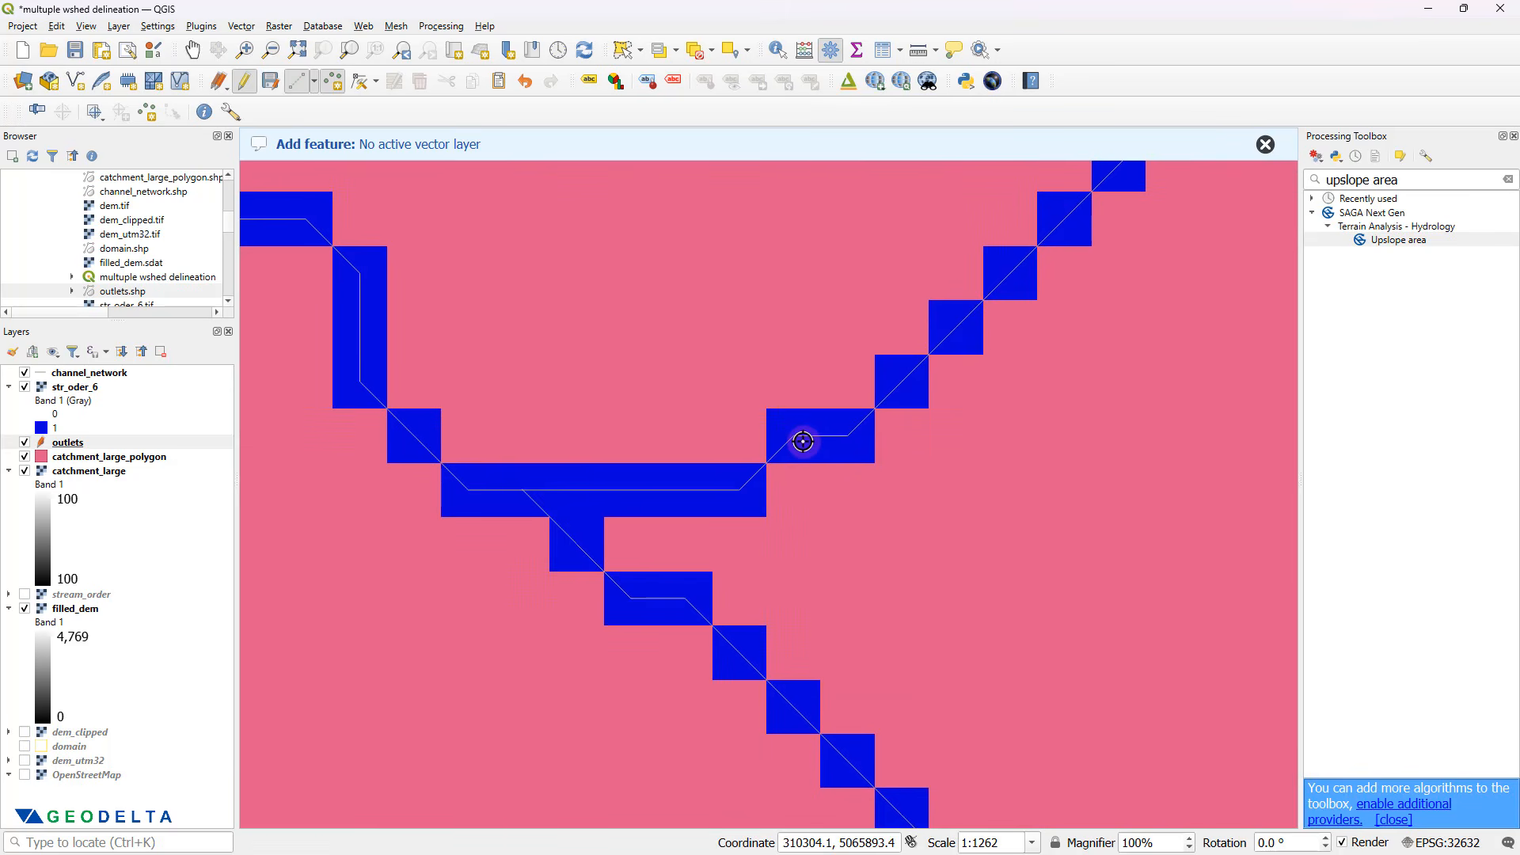
click(728, 491)
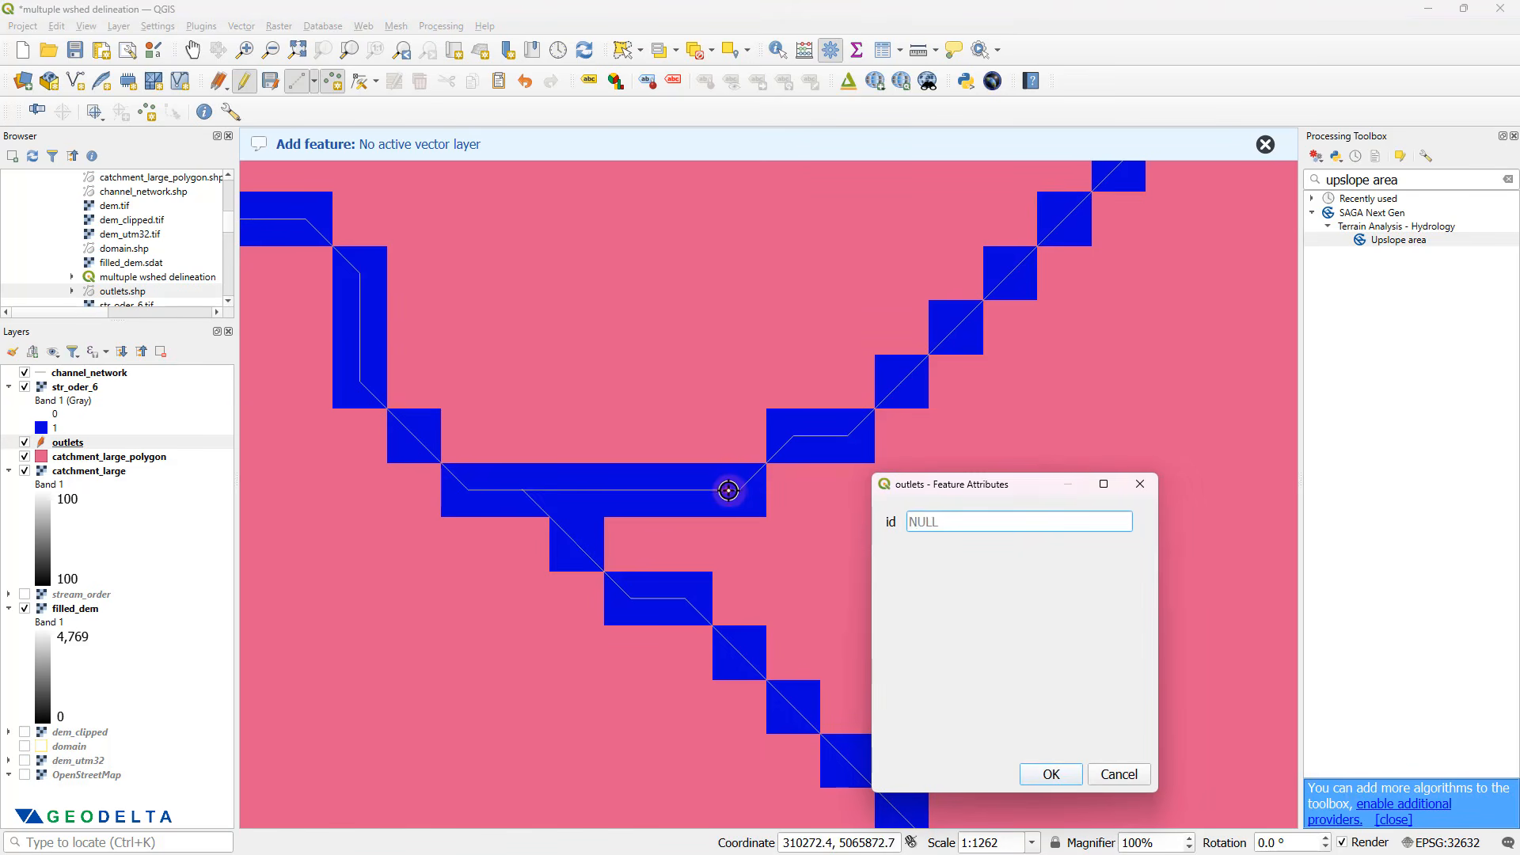
click(1050, 774)
- Stop editing the outlets layer and save its changes
scroll(967, 507, down, 3)
scroll(965, 515, down, 4)
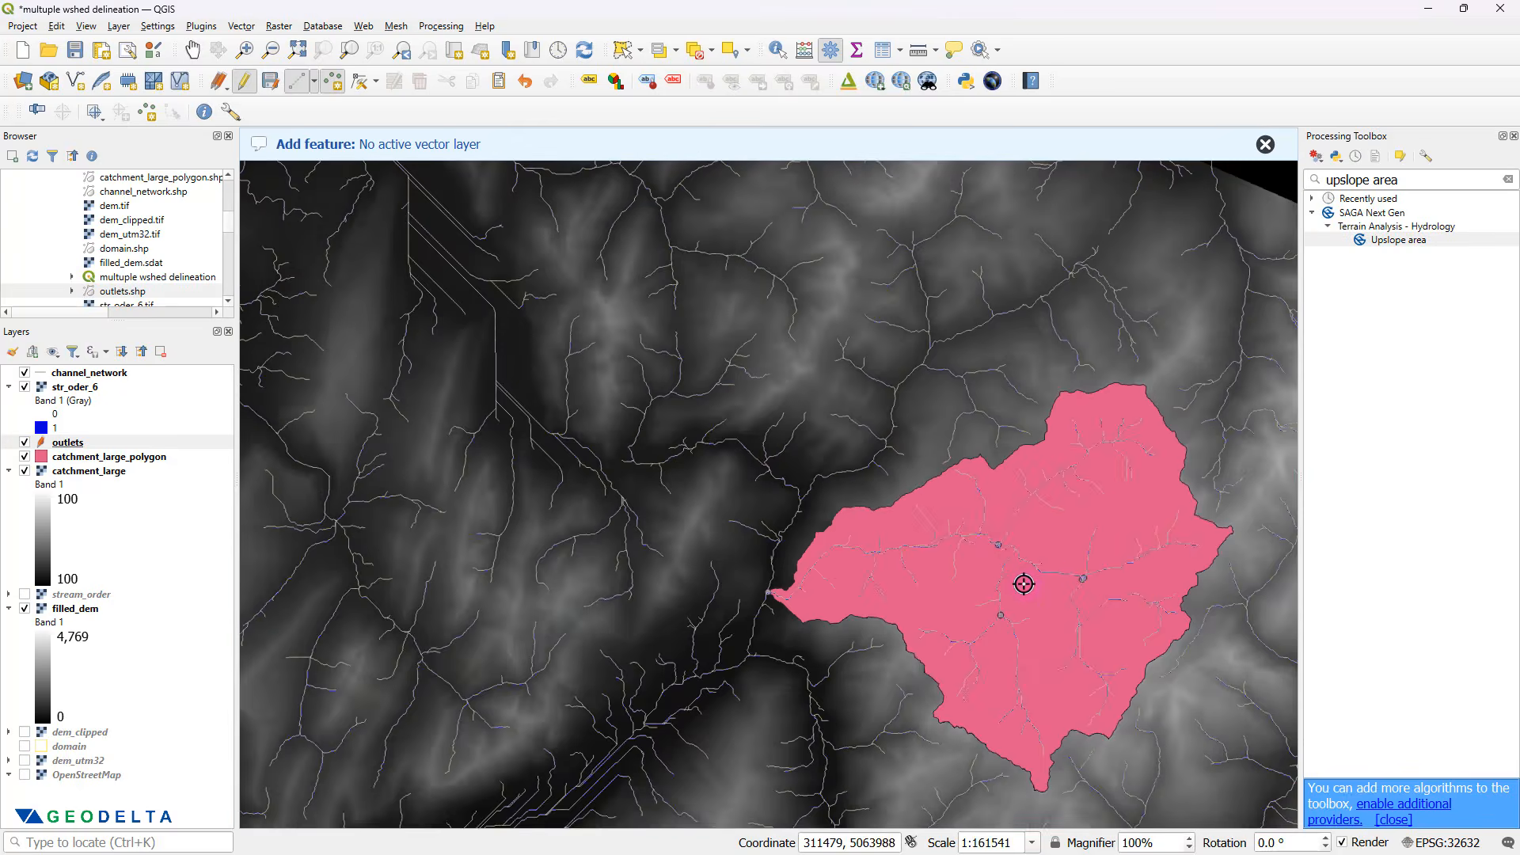
scroll(1022, 586, up, 1)
drag(1053, 613, 884, 571)
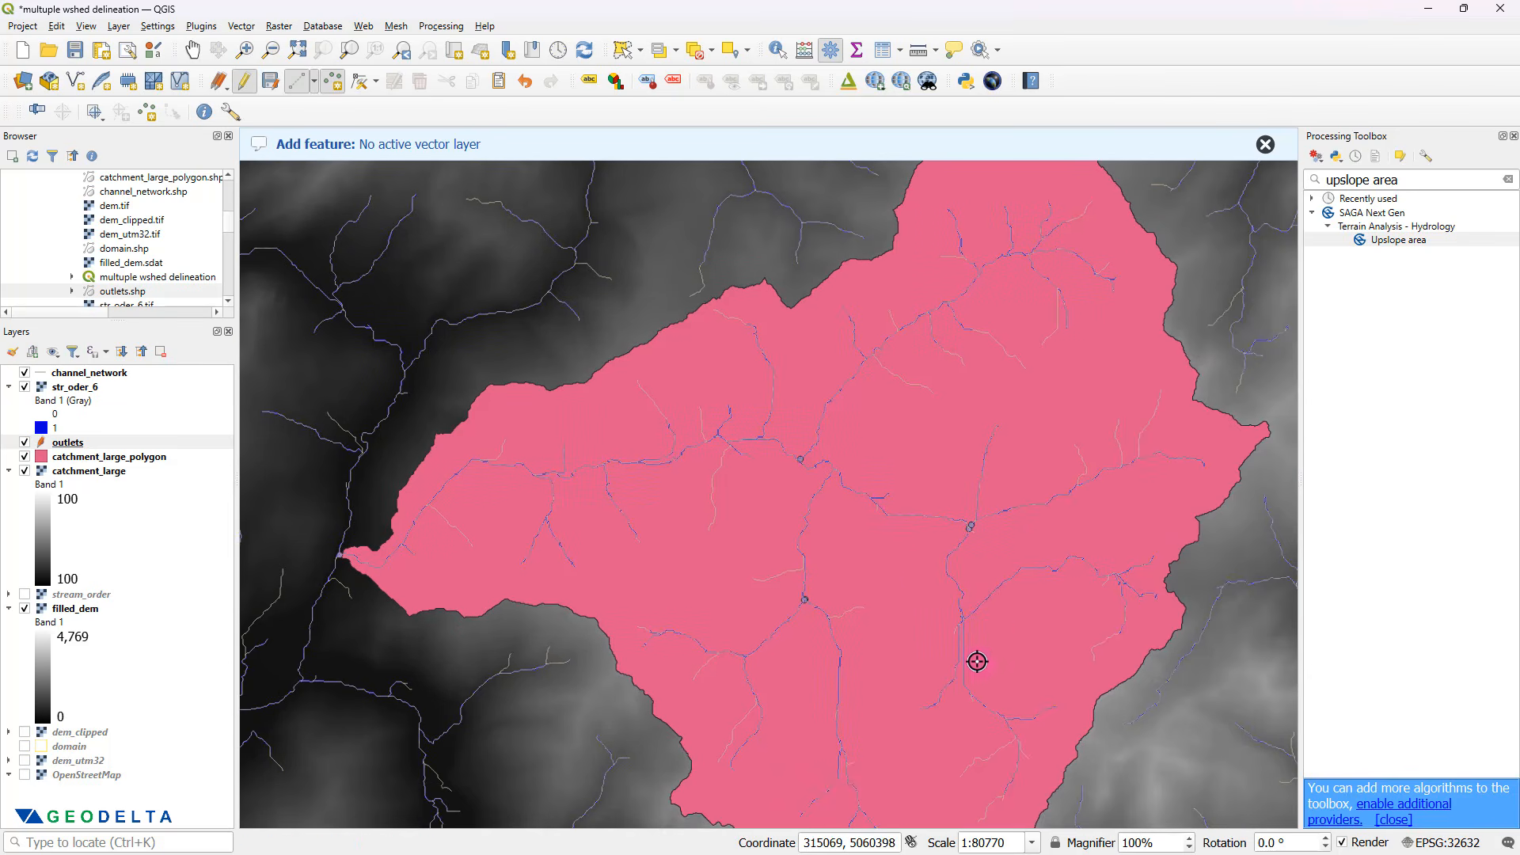
drag(977, 661, 894, 661)
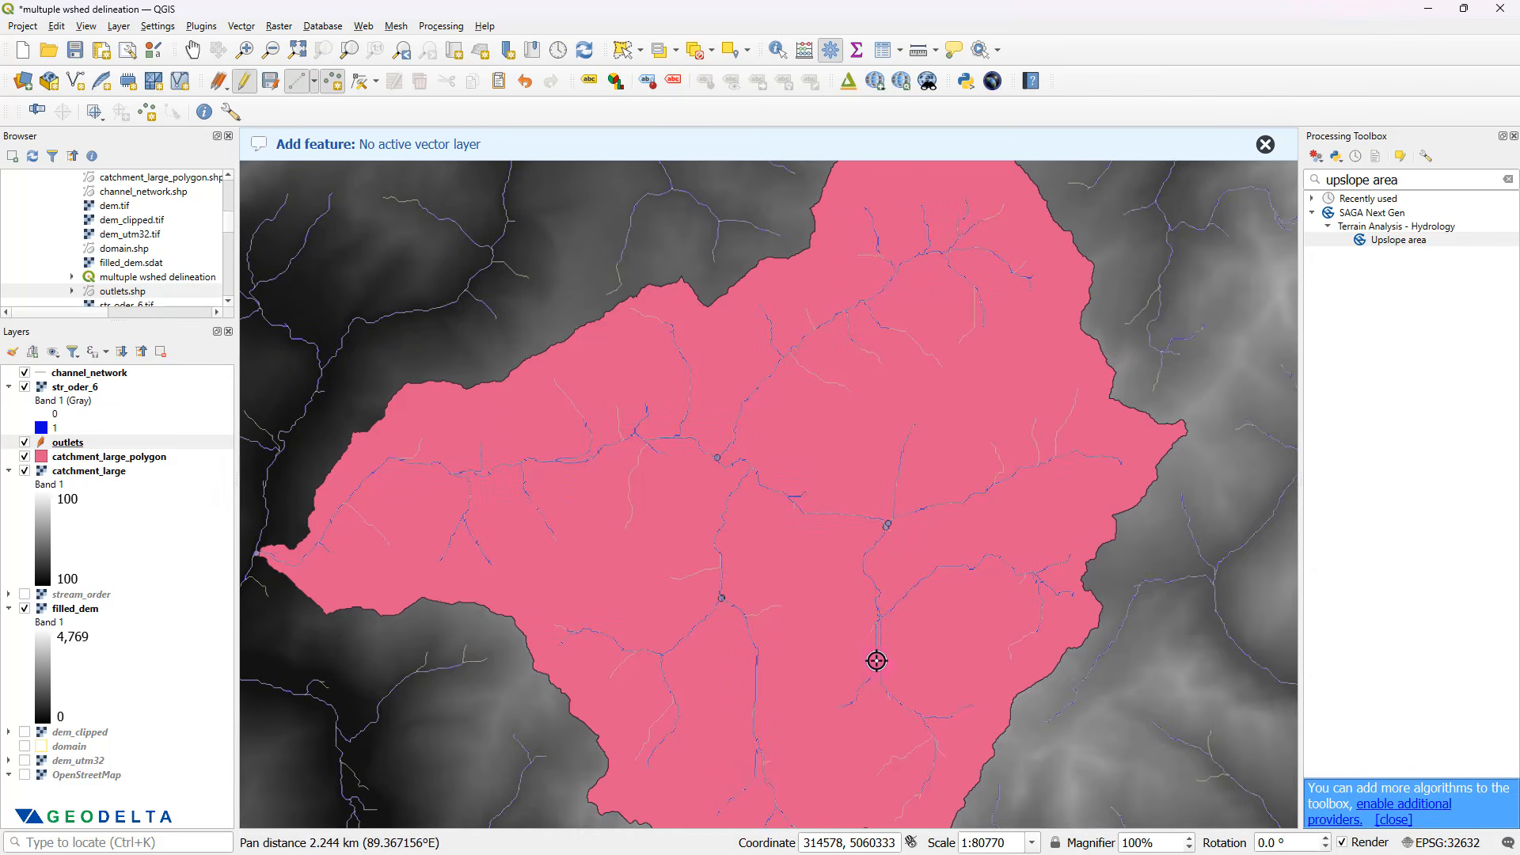
click(246, 89)
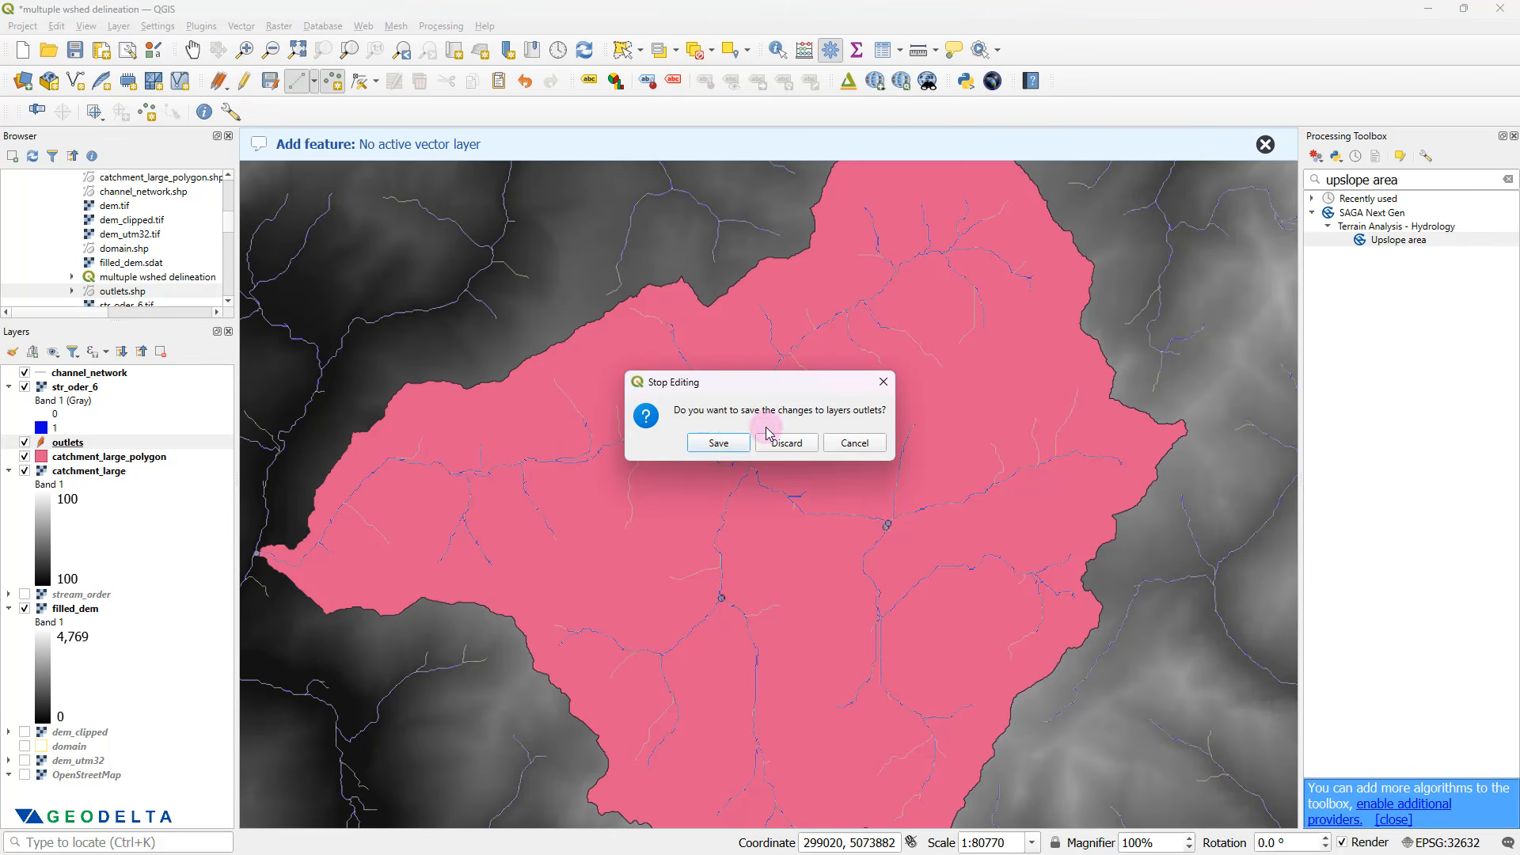
click(728, 446)
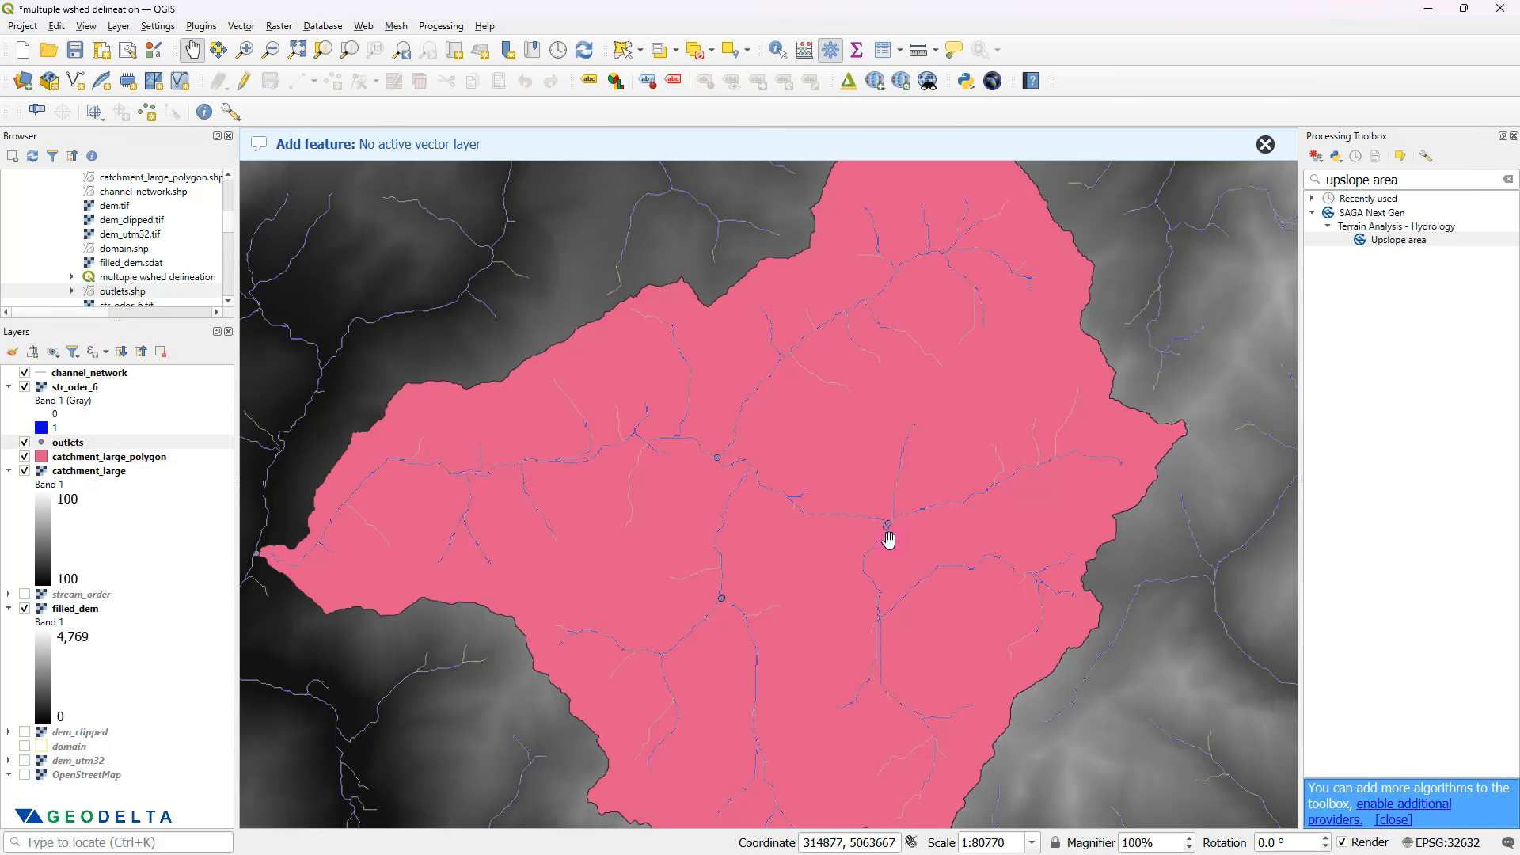
- Open the attribute table of the outlets layer
scroll(888, 539, up, 4)
scroll(832, 509, down, 3)
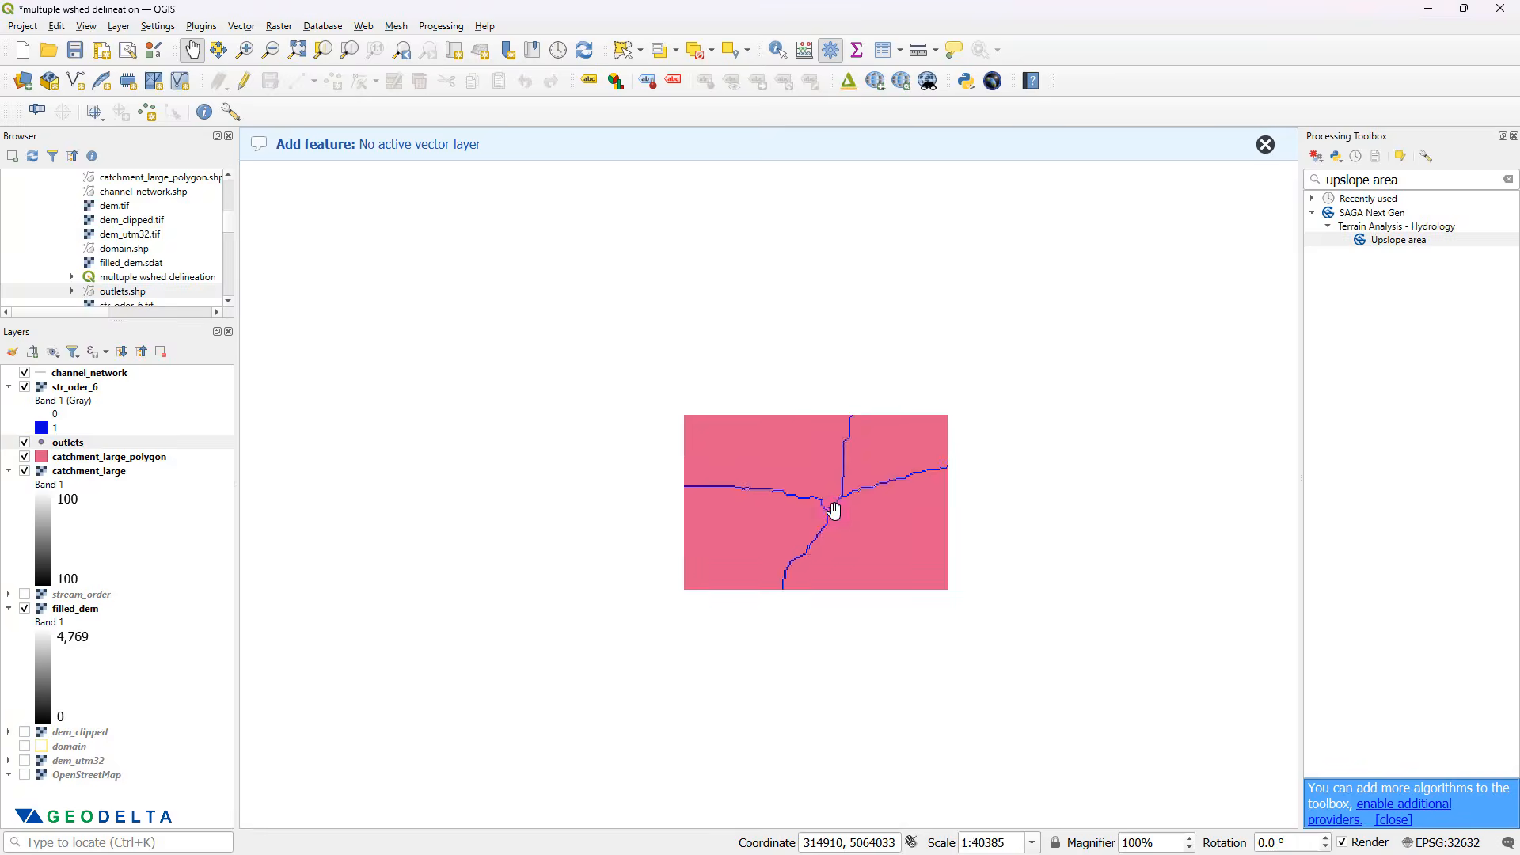
drag(842, 322, 900, 540)
scroll(815, 532, down, 1)
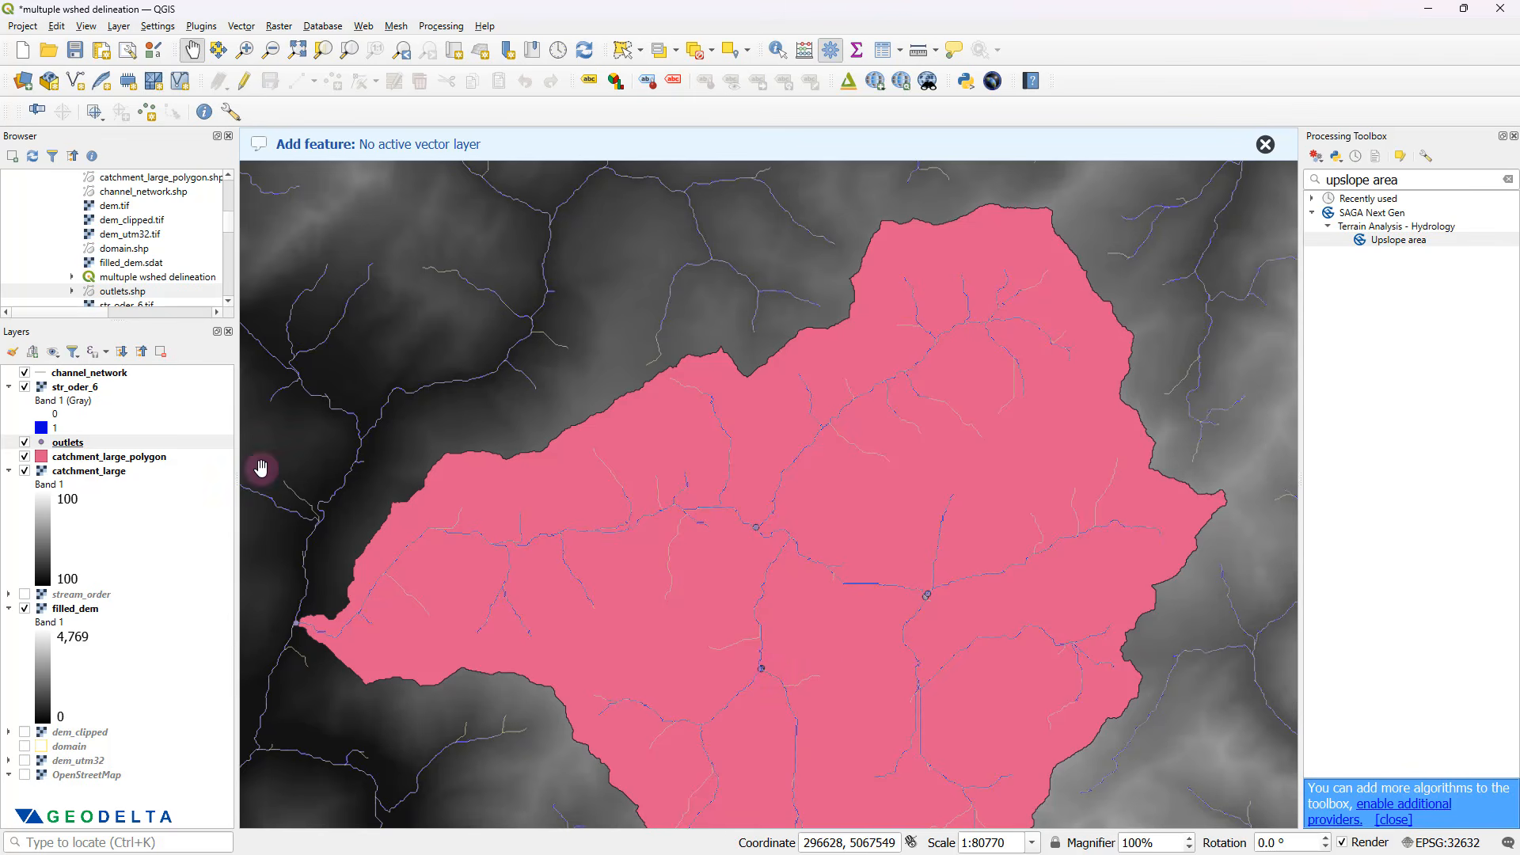
right_click(121, 444)
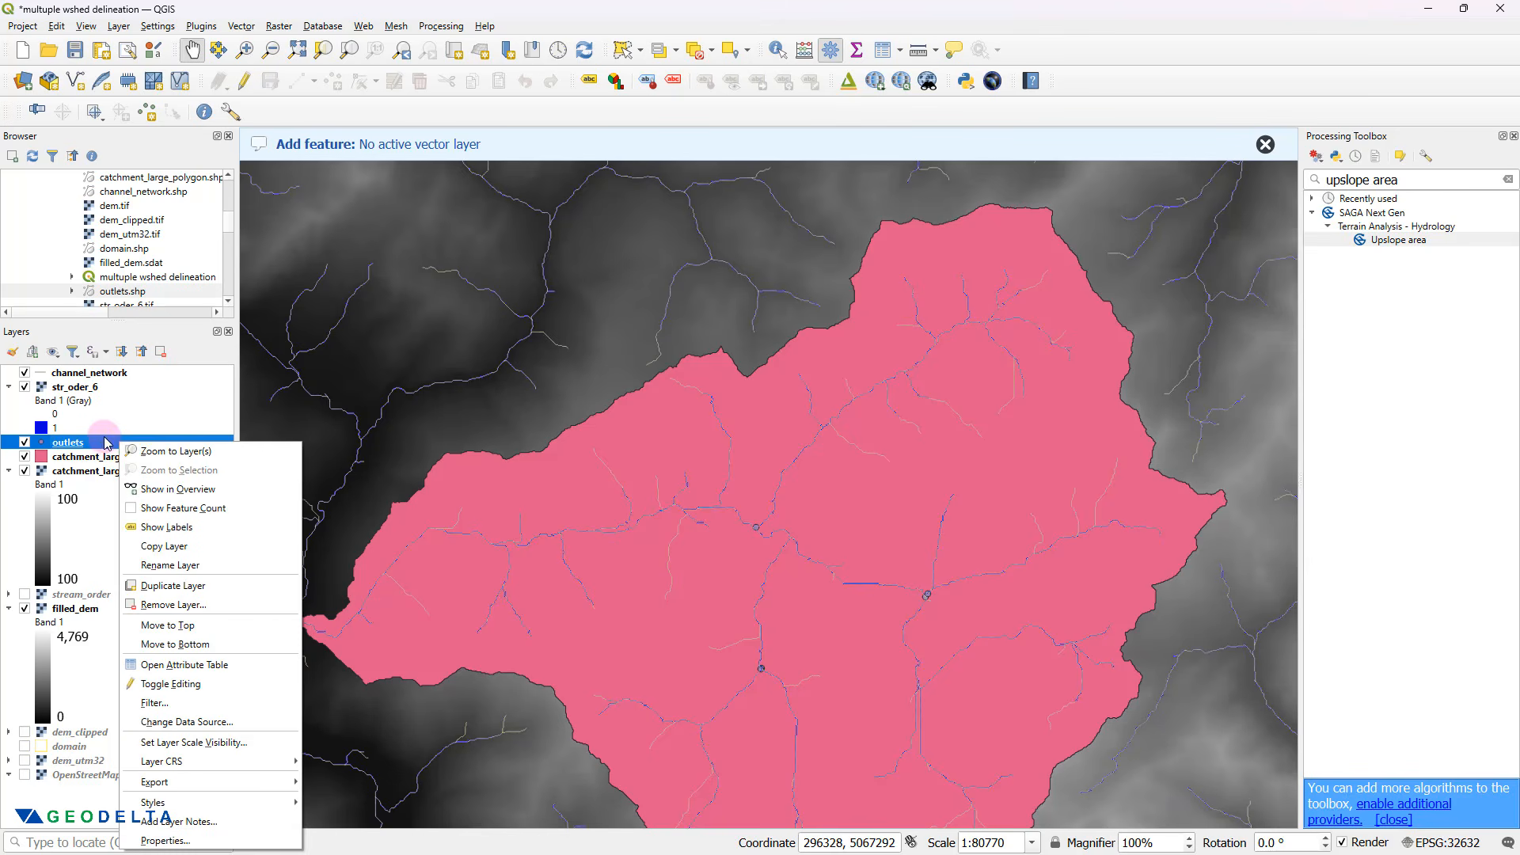
click(230, 668)
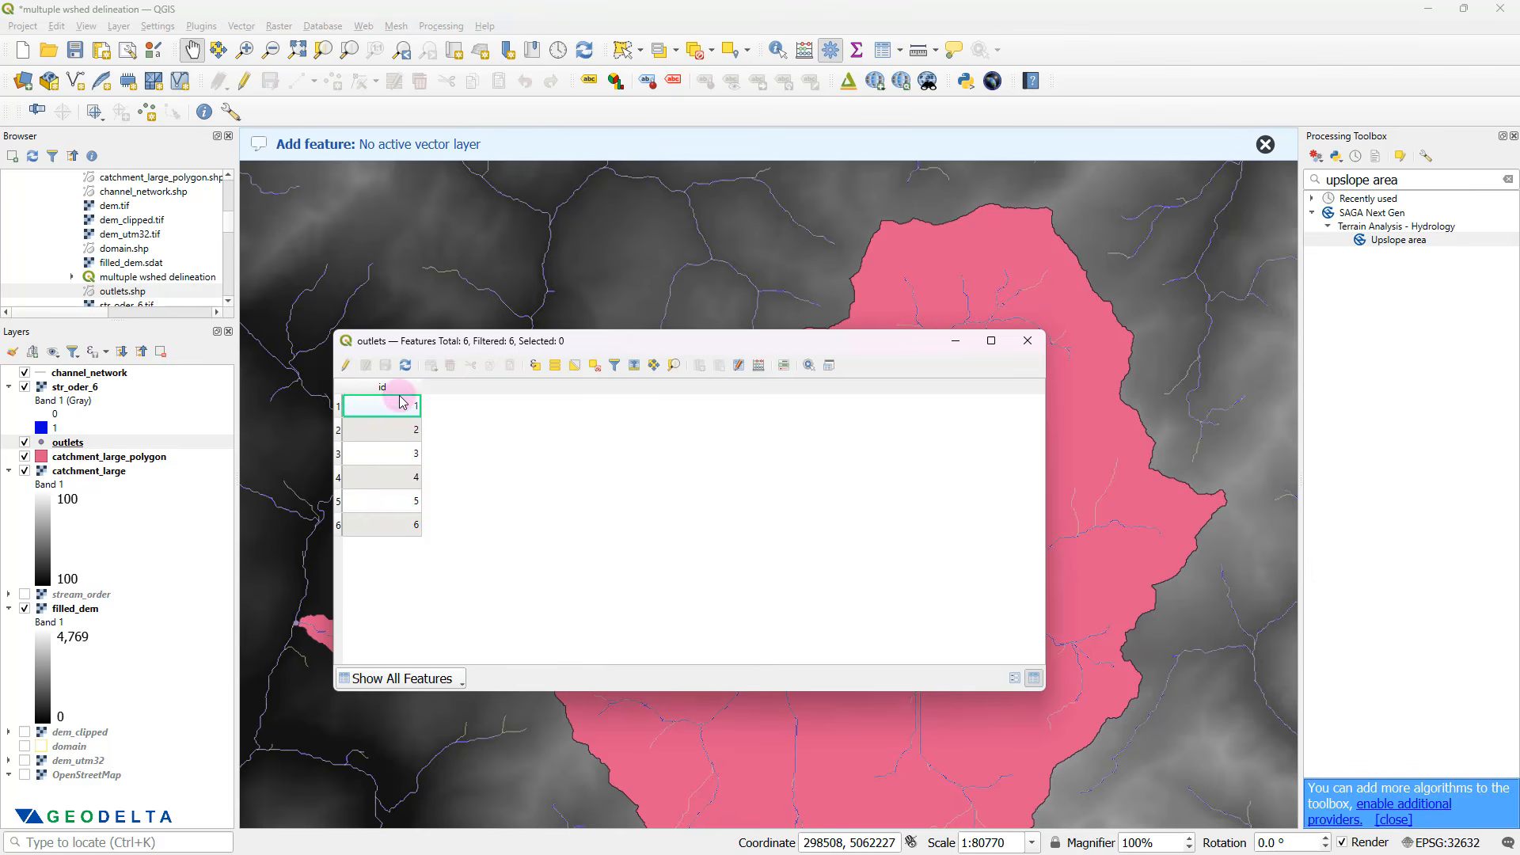
- Calculate a new 32-bit integer field named x_coord for the outlets with the expression $x
click(760, 366)
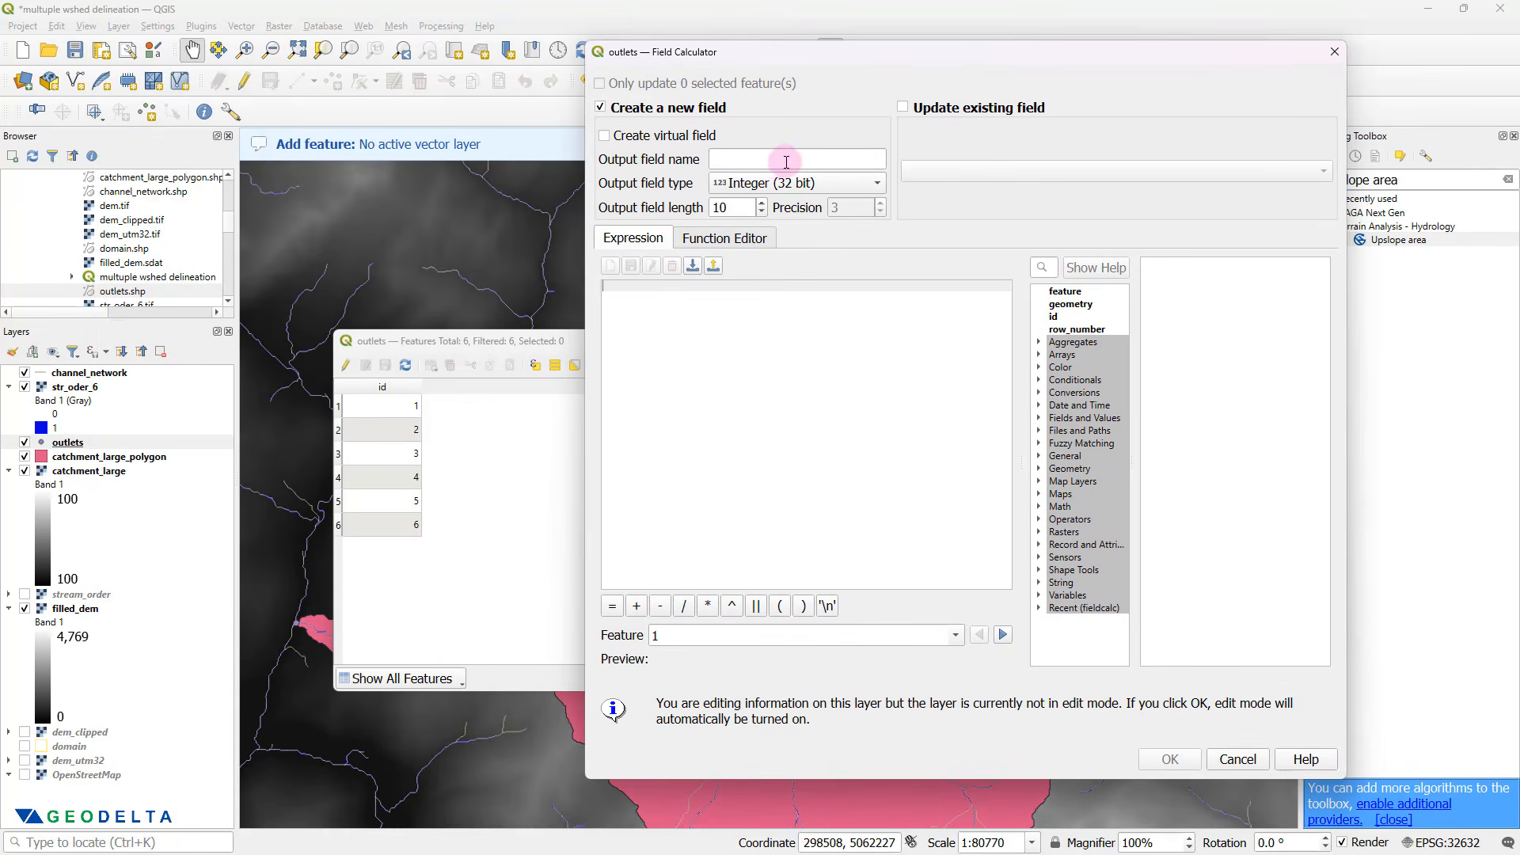
click(777, 164)
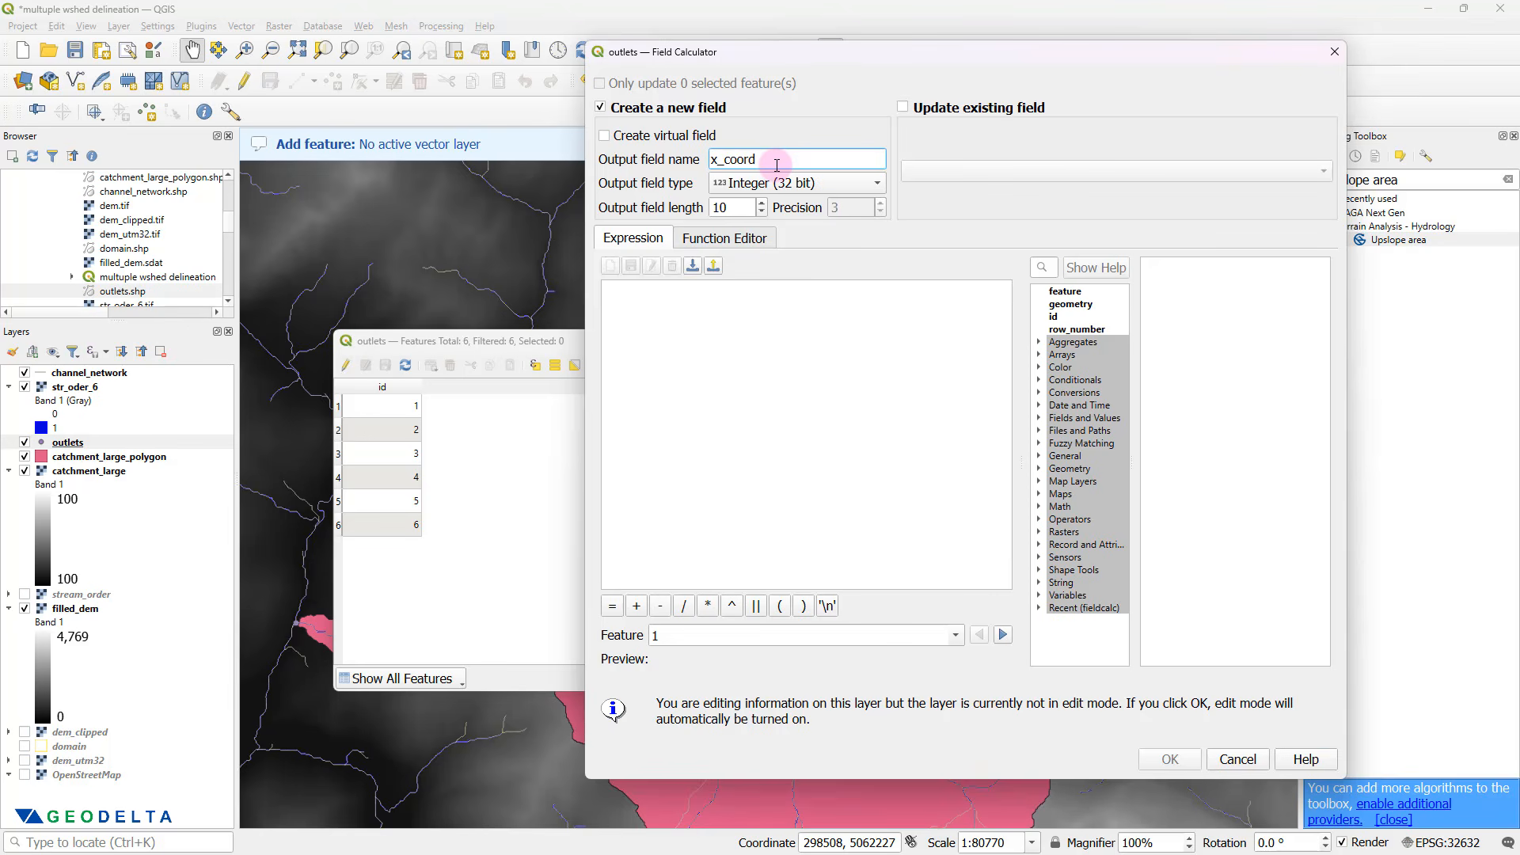
click(752, 350)
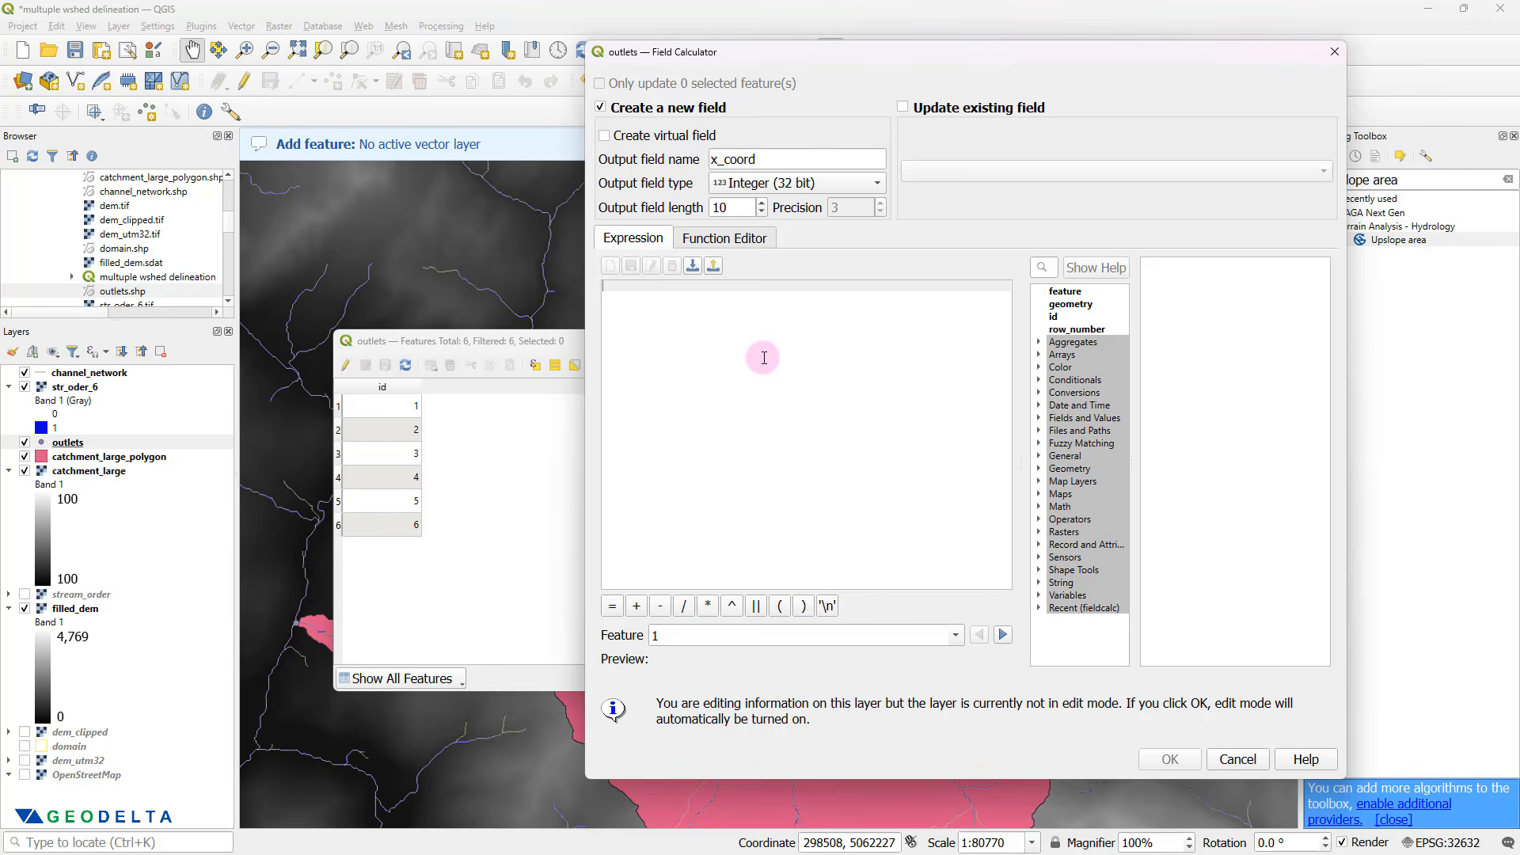
text(x)
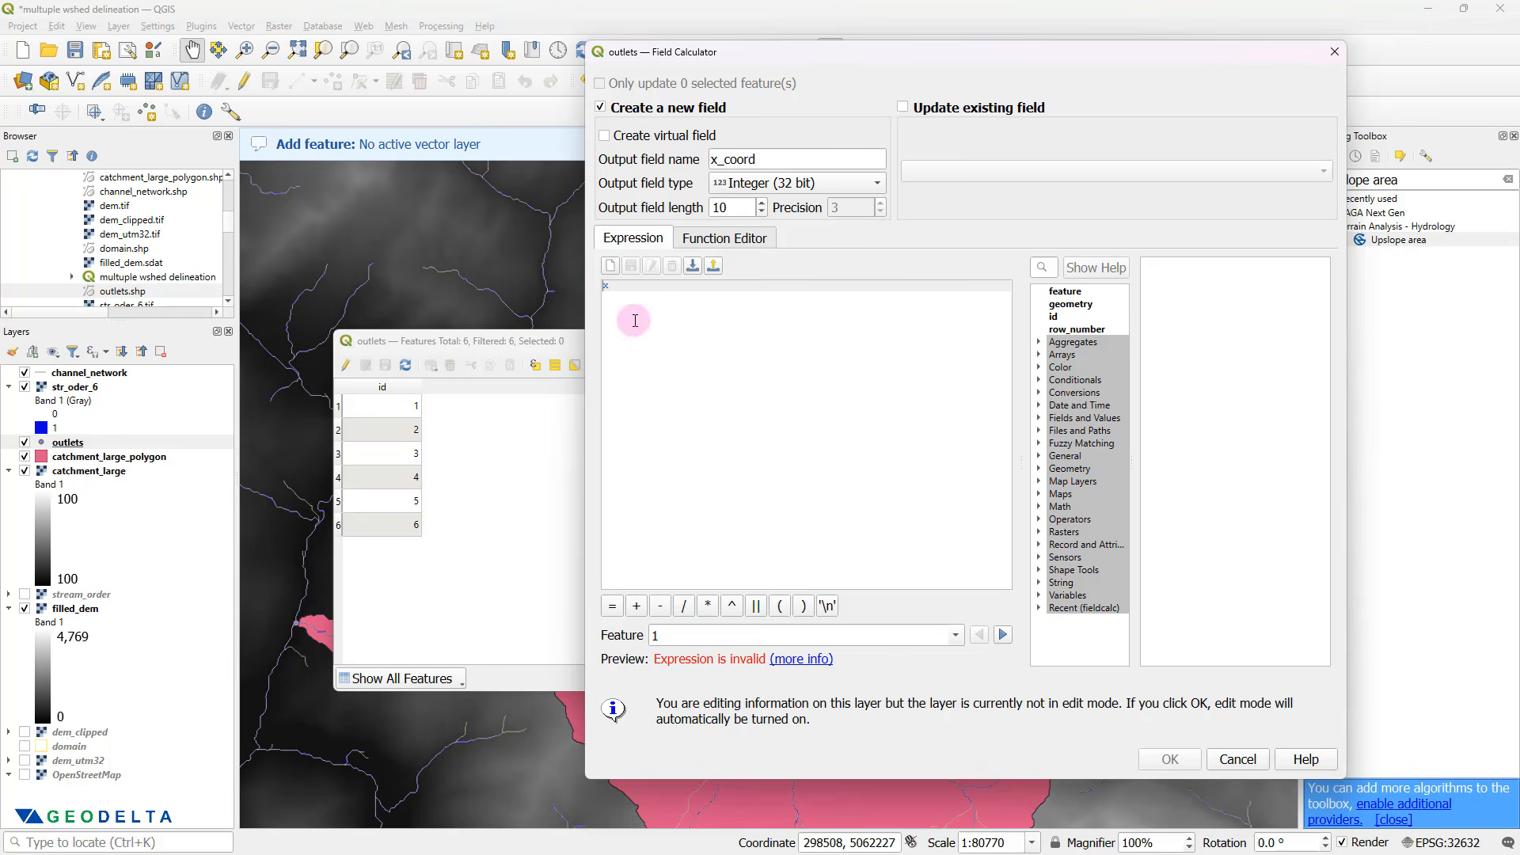
mouse_move(640, 325)
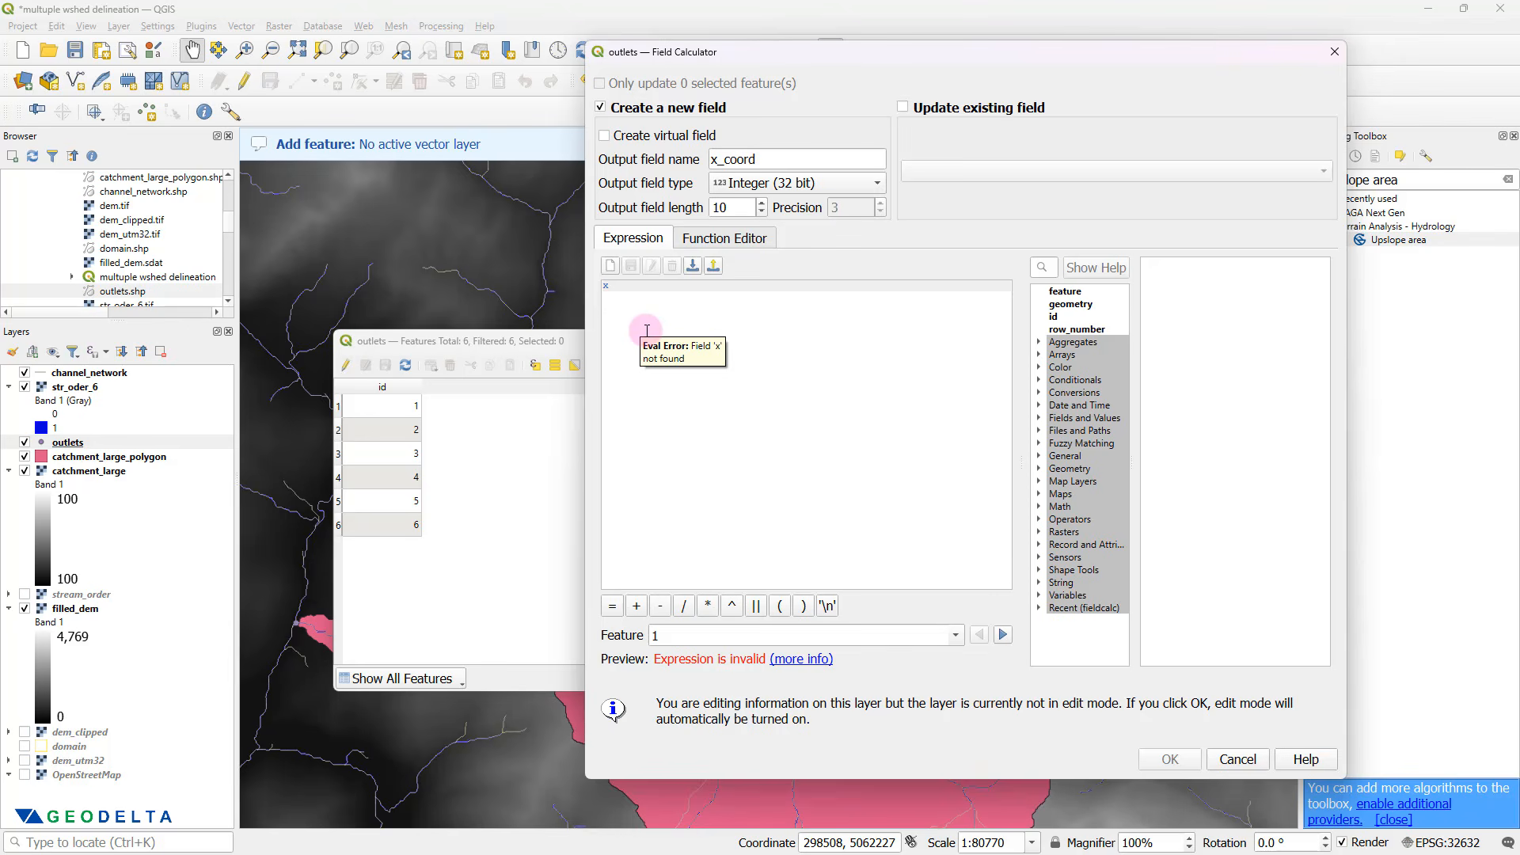
key(Home)
text($)
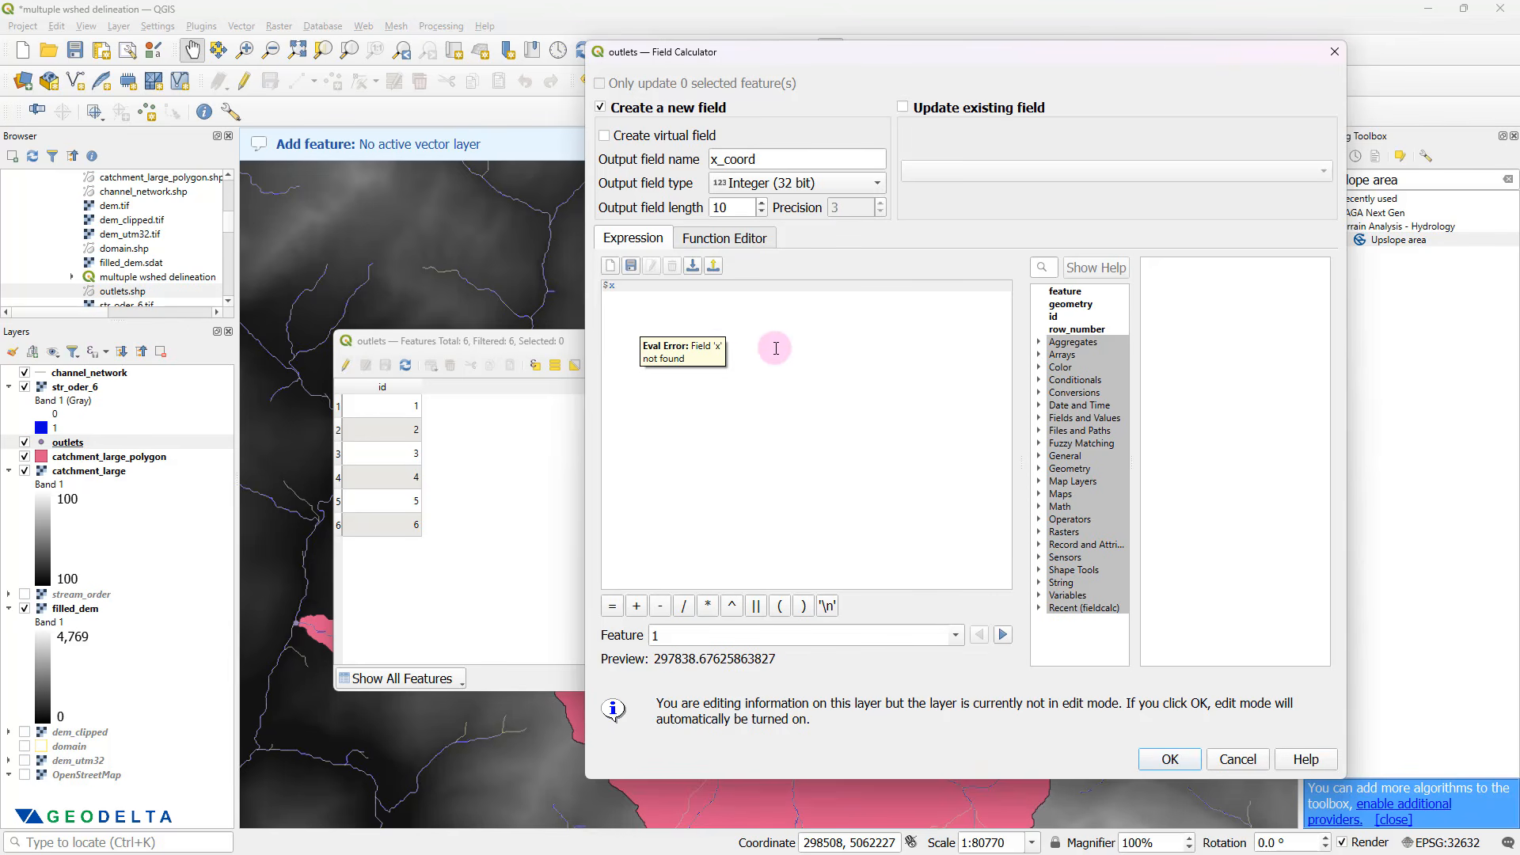
drag(604, 293, 622, 287)
click(621, 300)
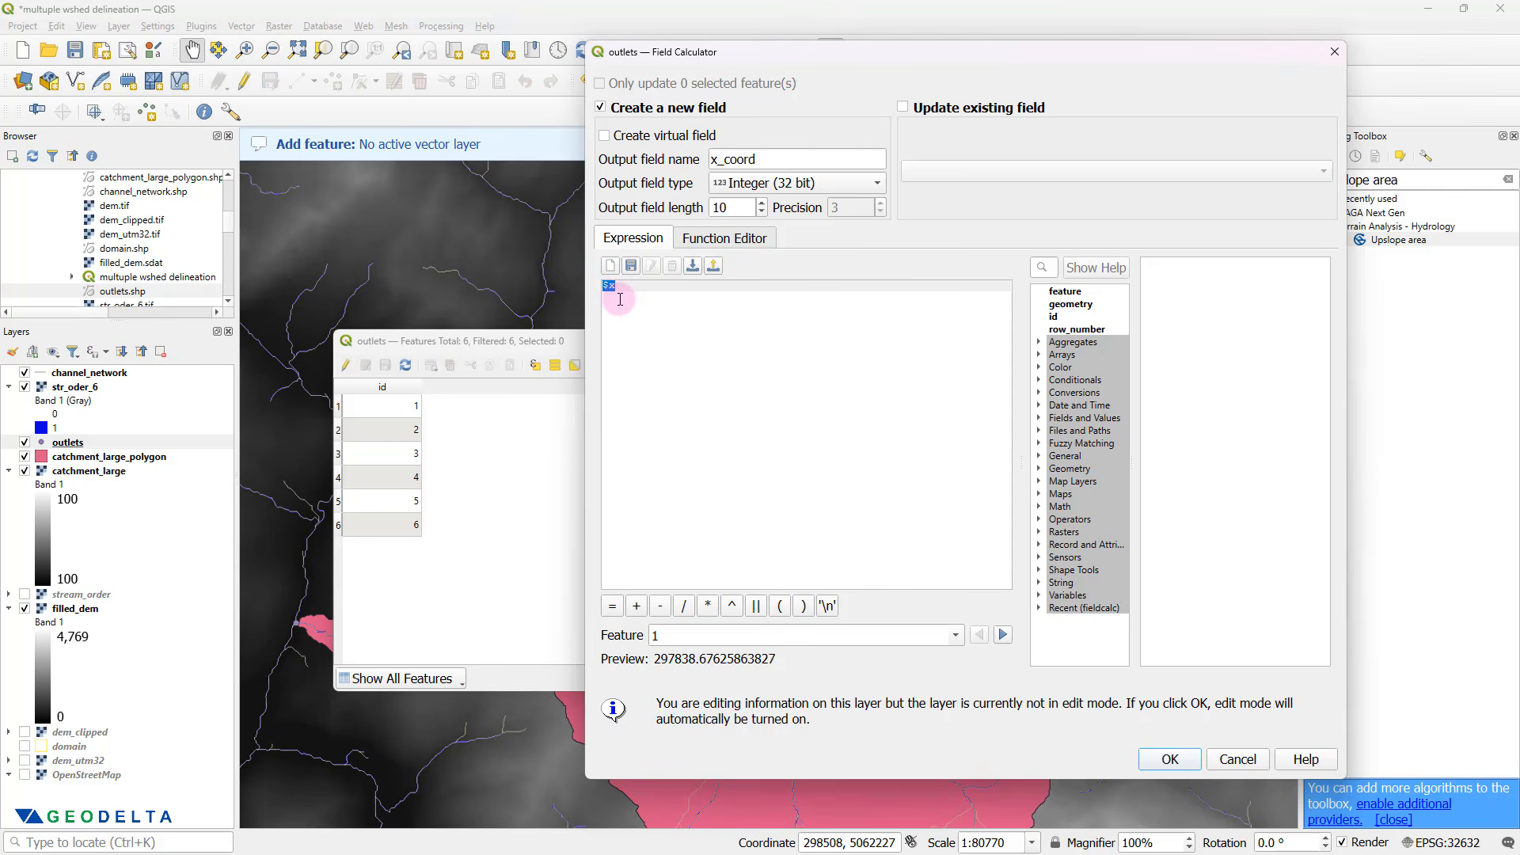
click(1171, 760)
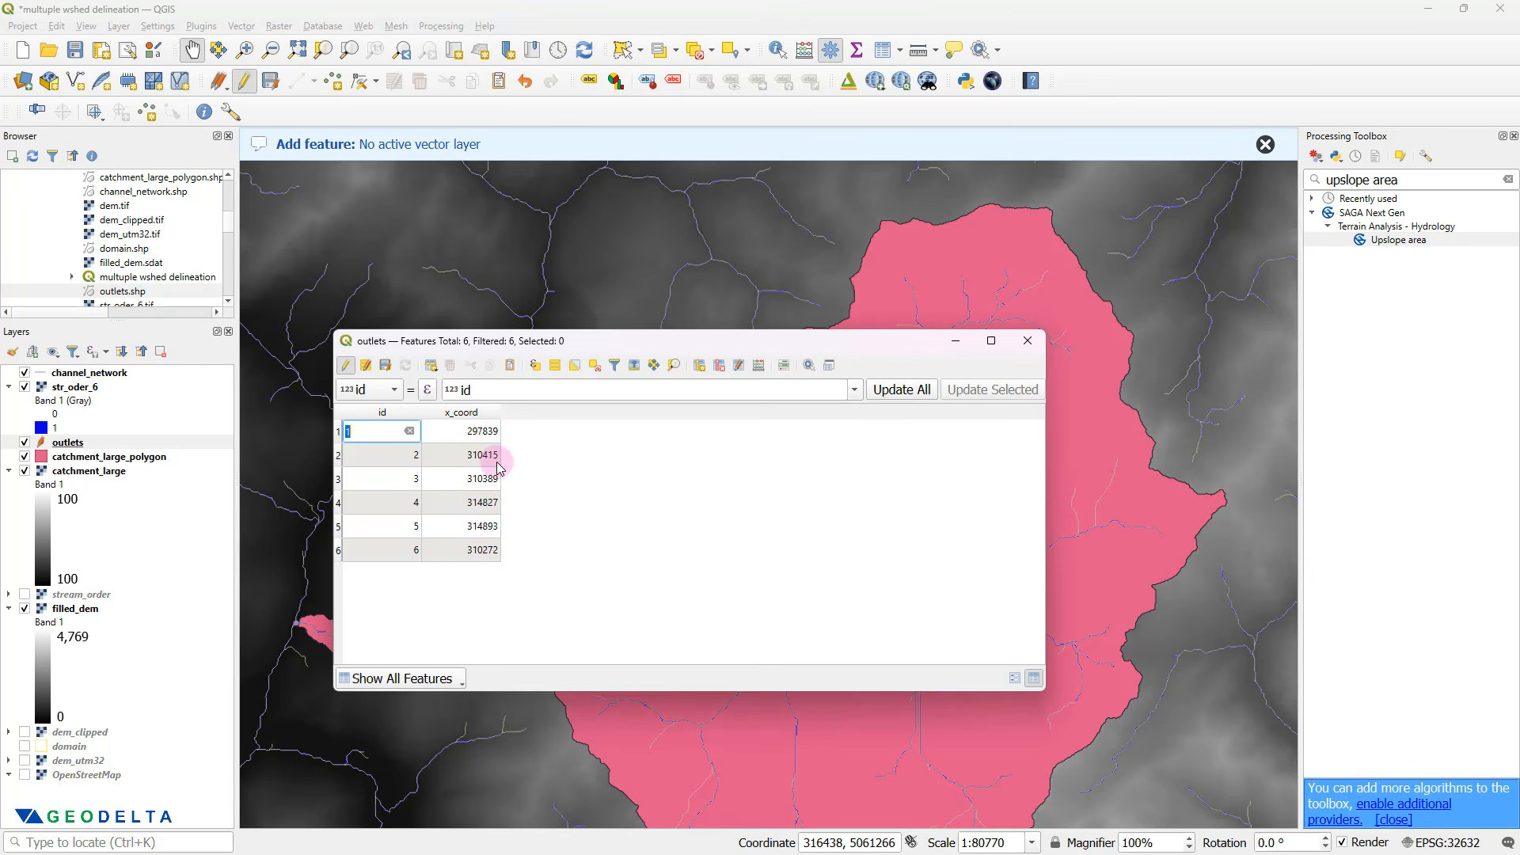
- Calculate a new 32-bit integer field named y_coord for the outlets with the expression $y, and move the attribute table off the catchment
click(762, 369)
click(730, 160)
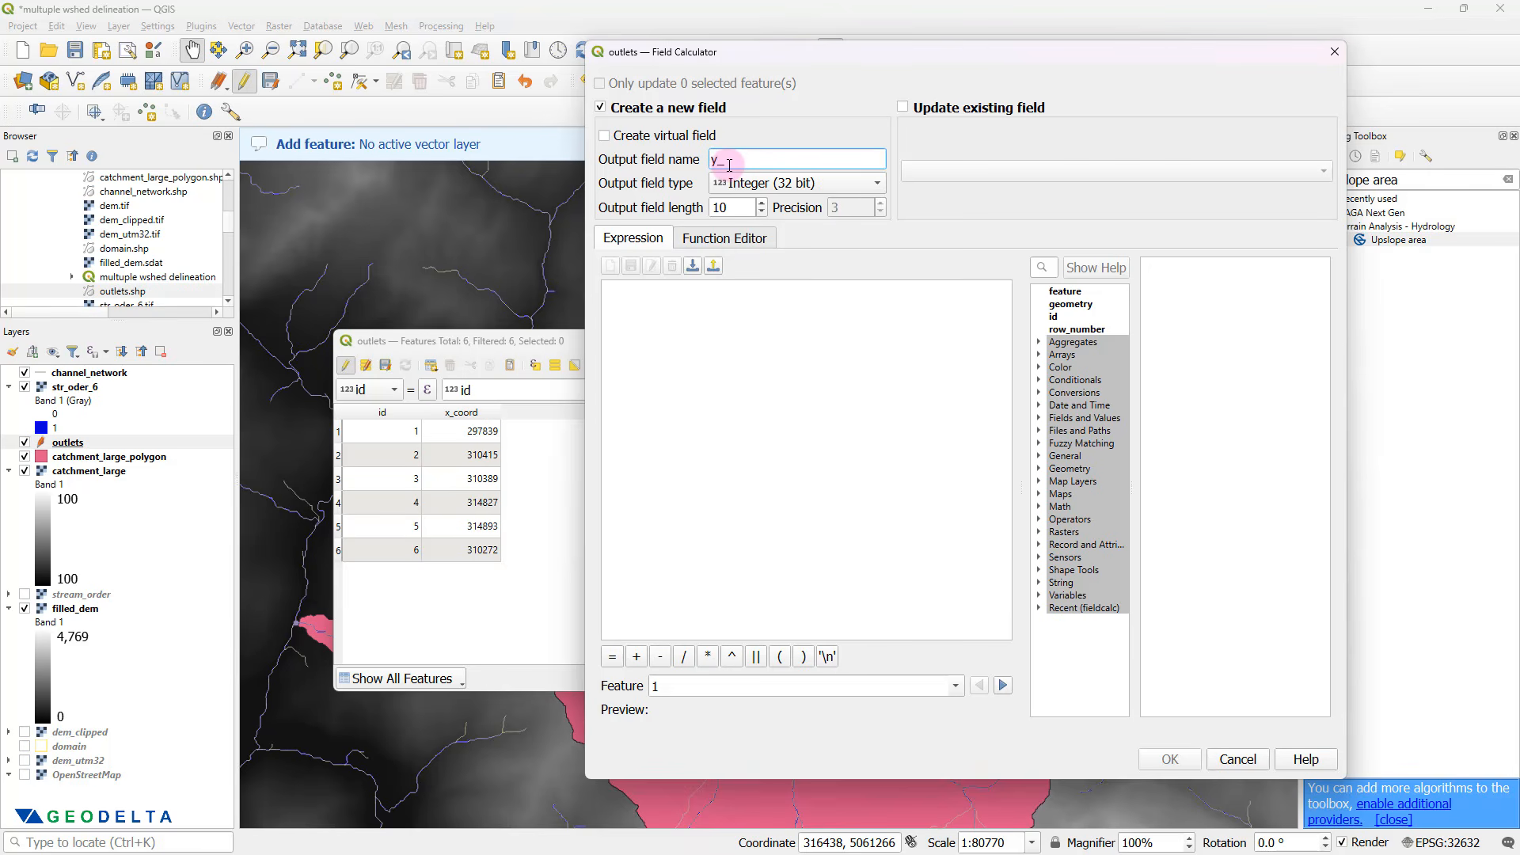
text(y_coord)
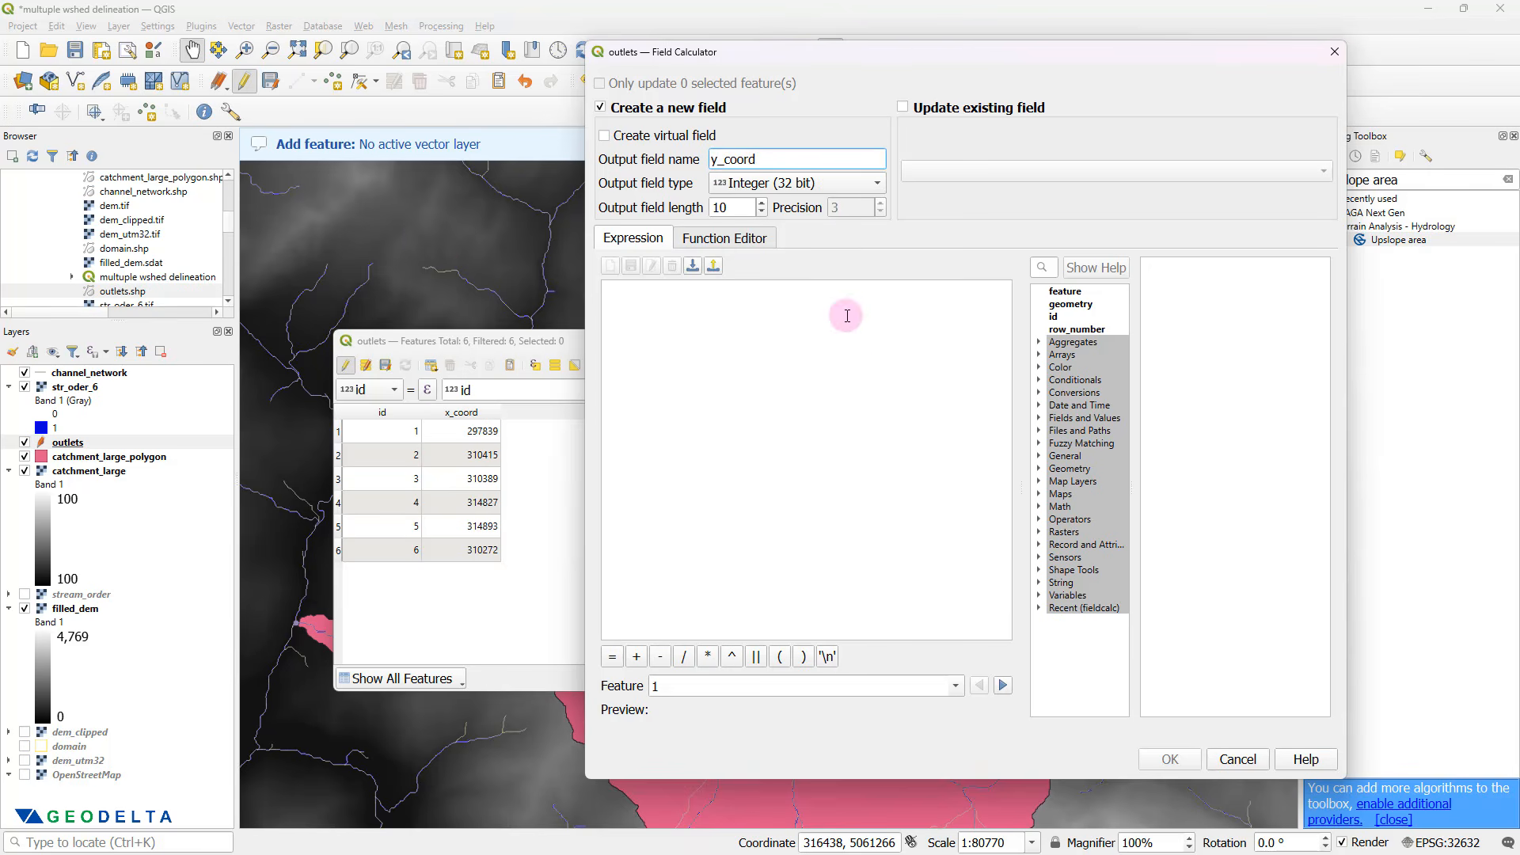
click(736, 354)
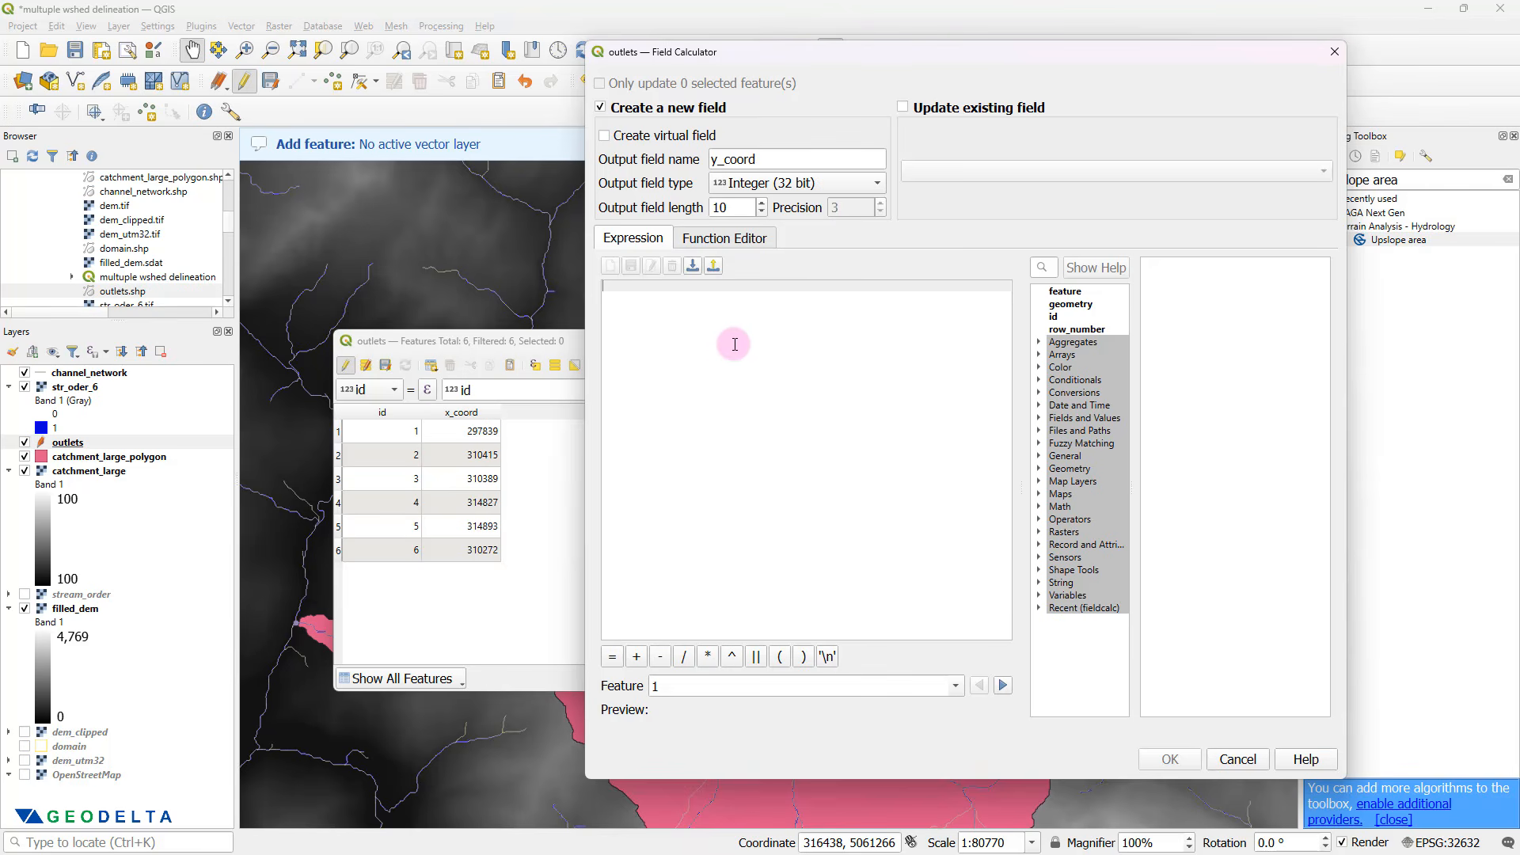
text($)
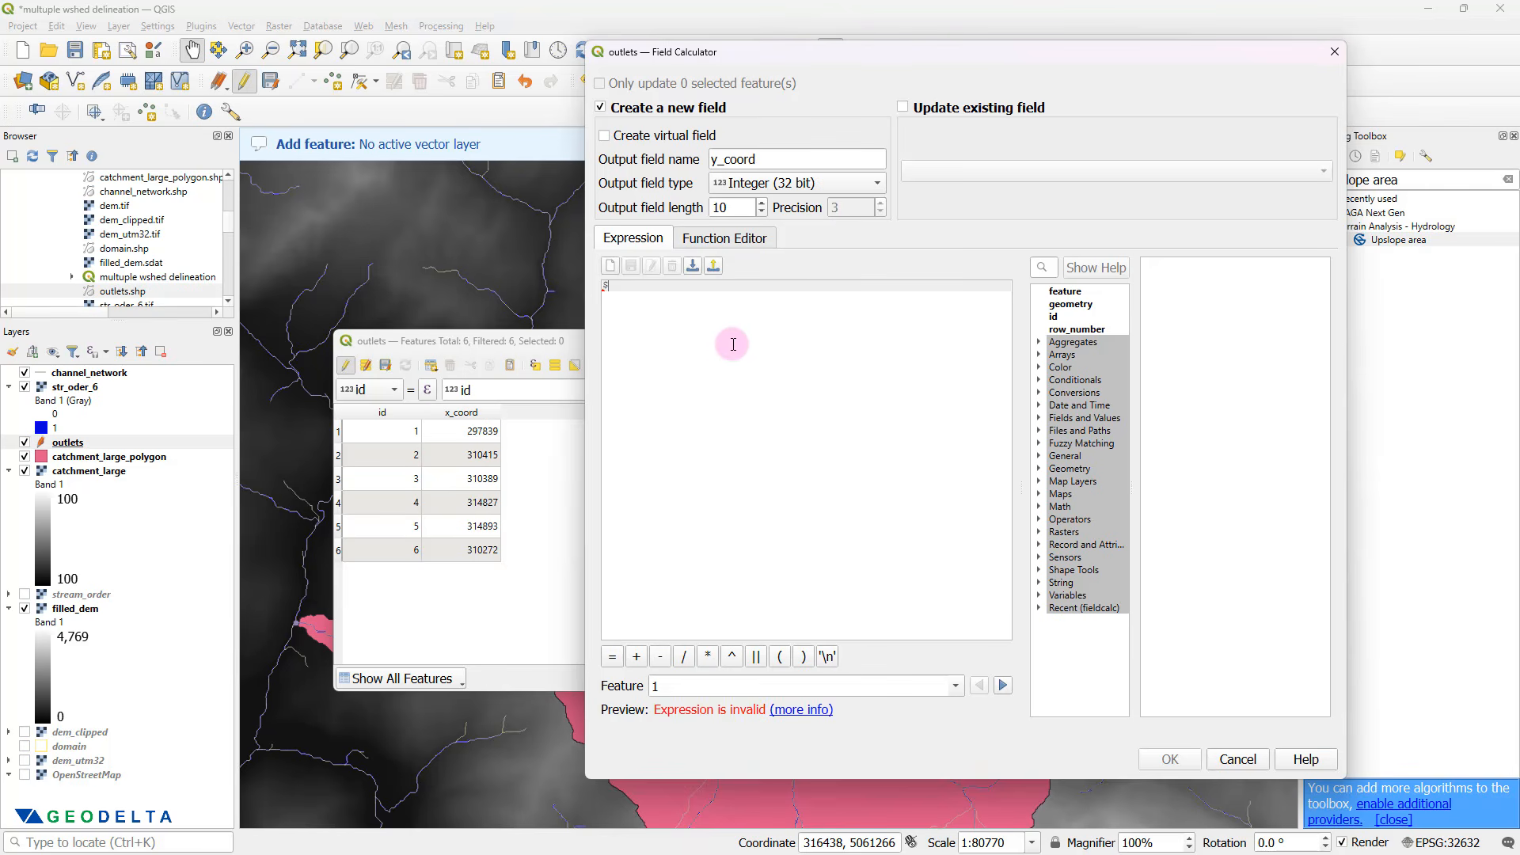
text(y)
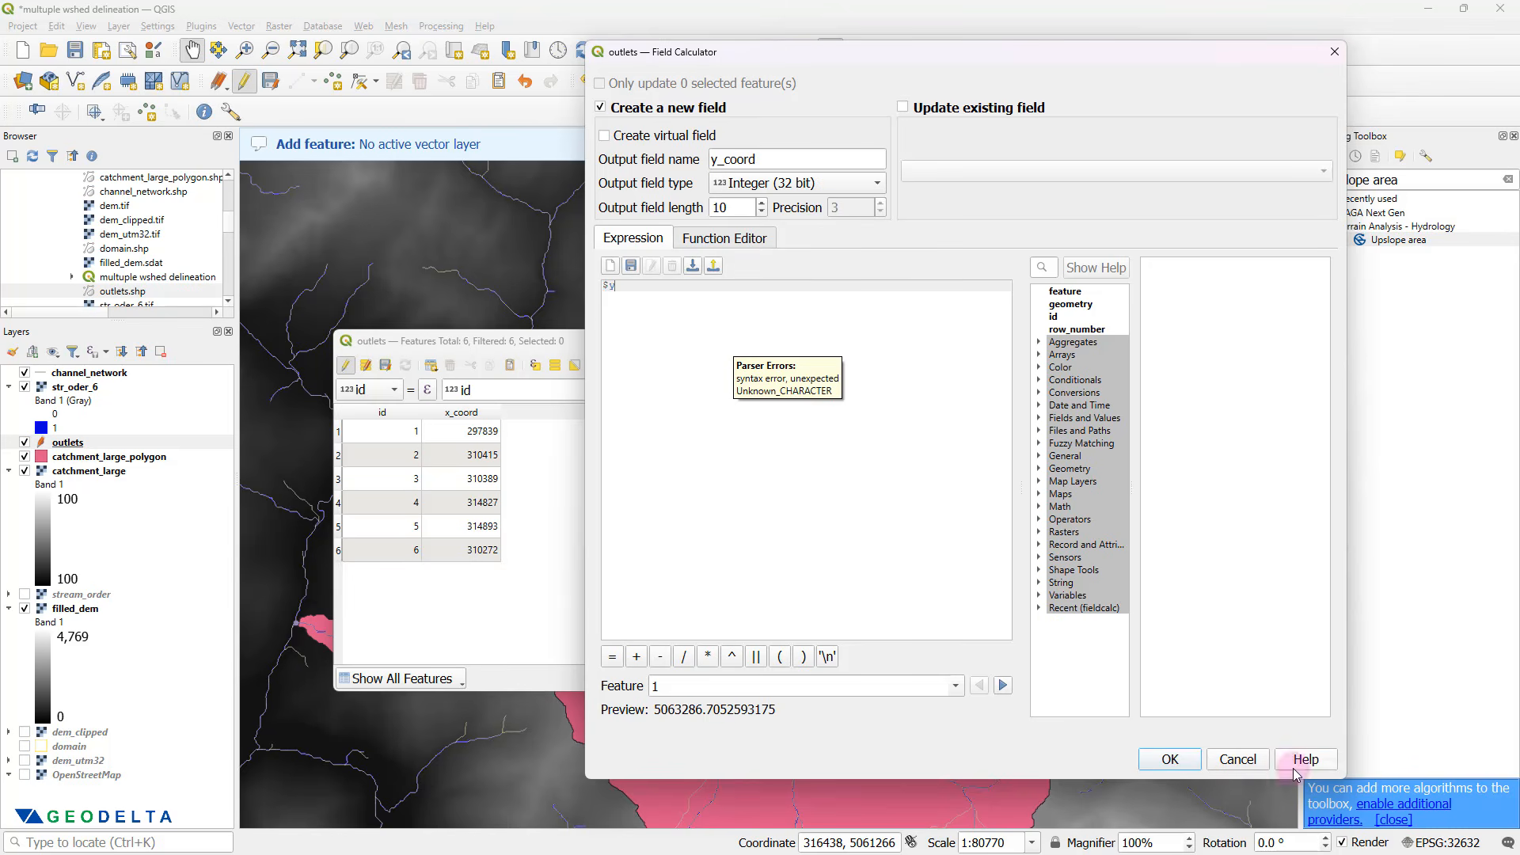
click(1171, 760)
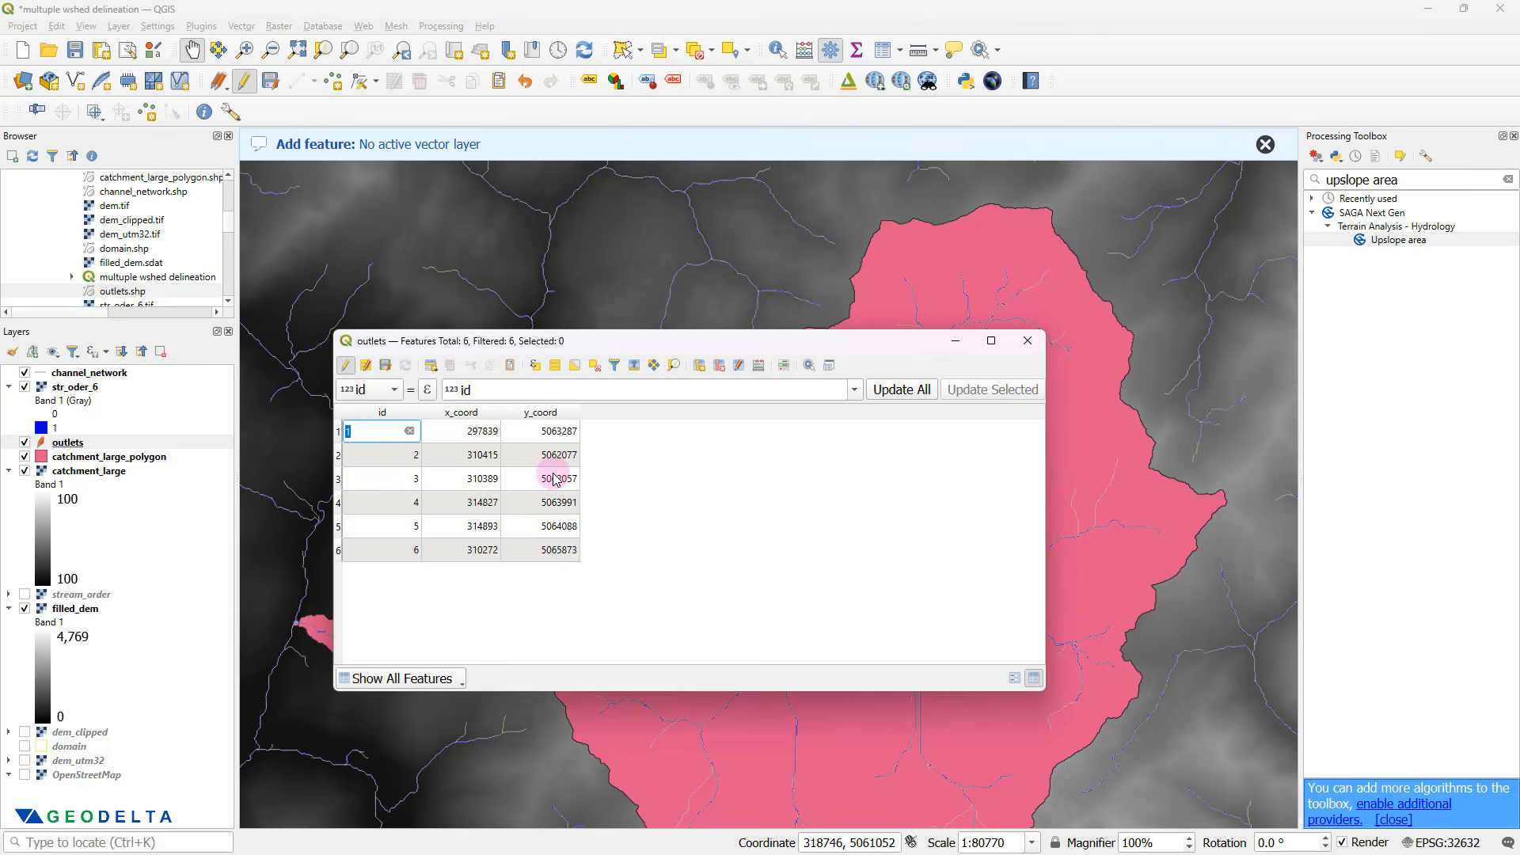
drag(708, 343, 404, 41)
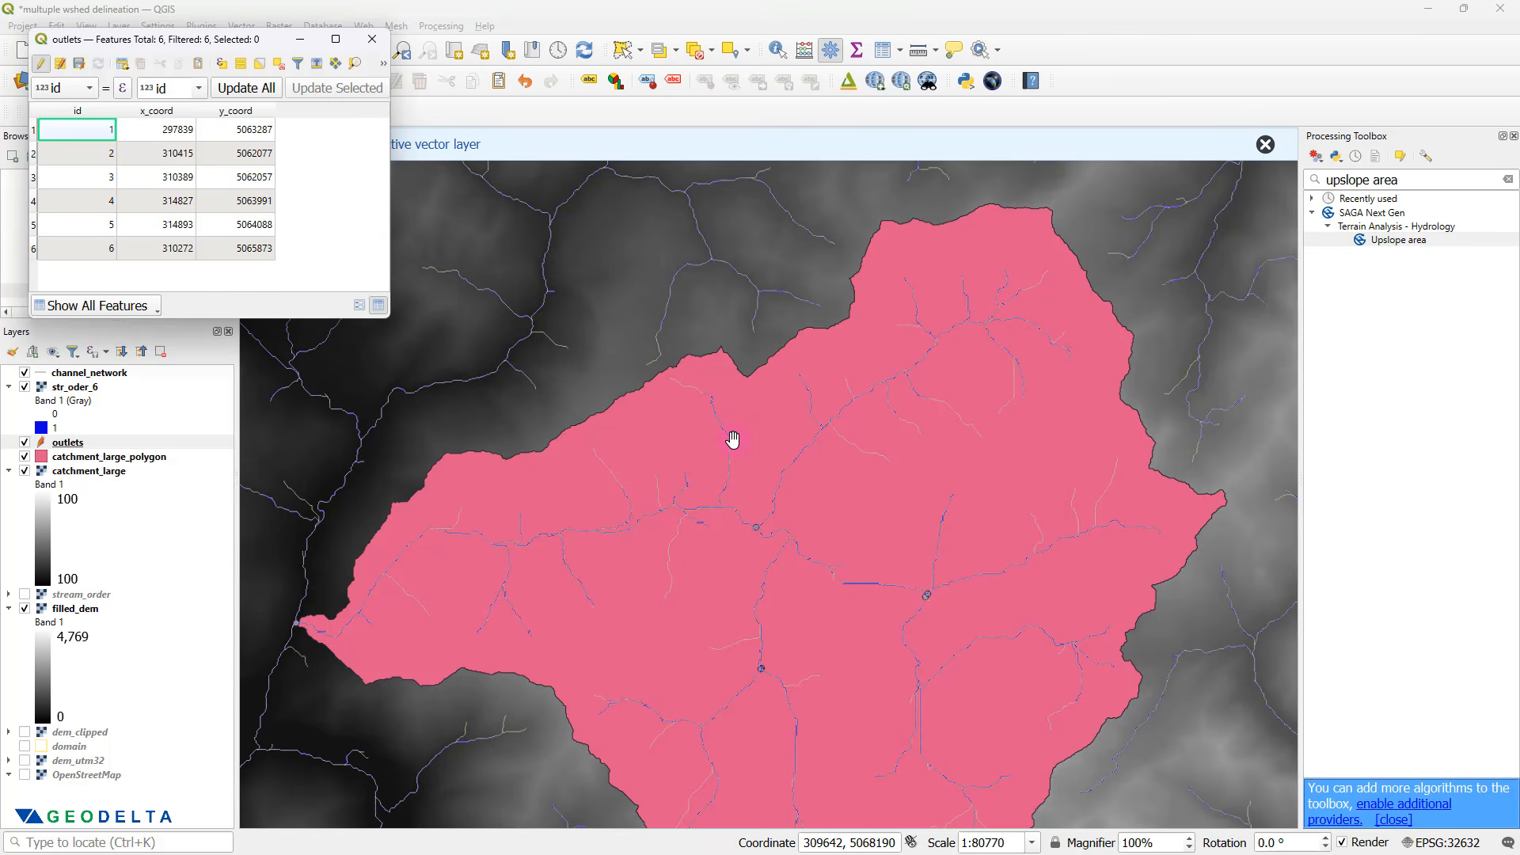
click(1395, 245)
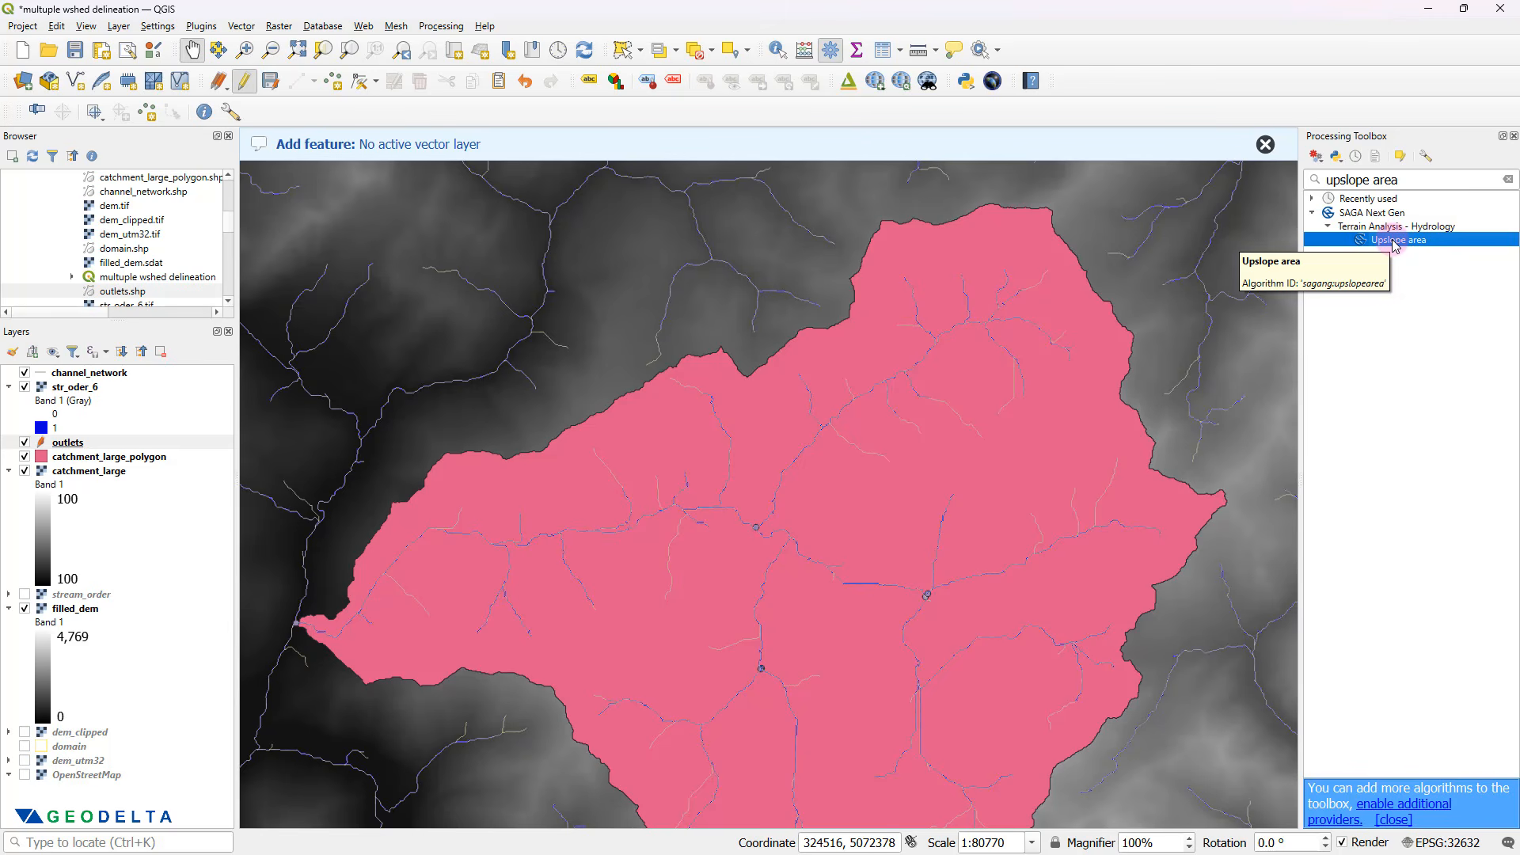
double_click(1395, 242)
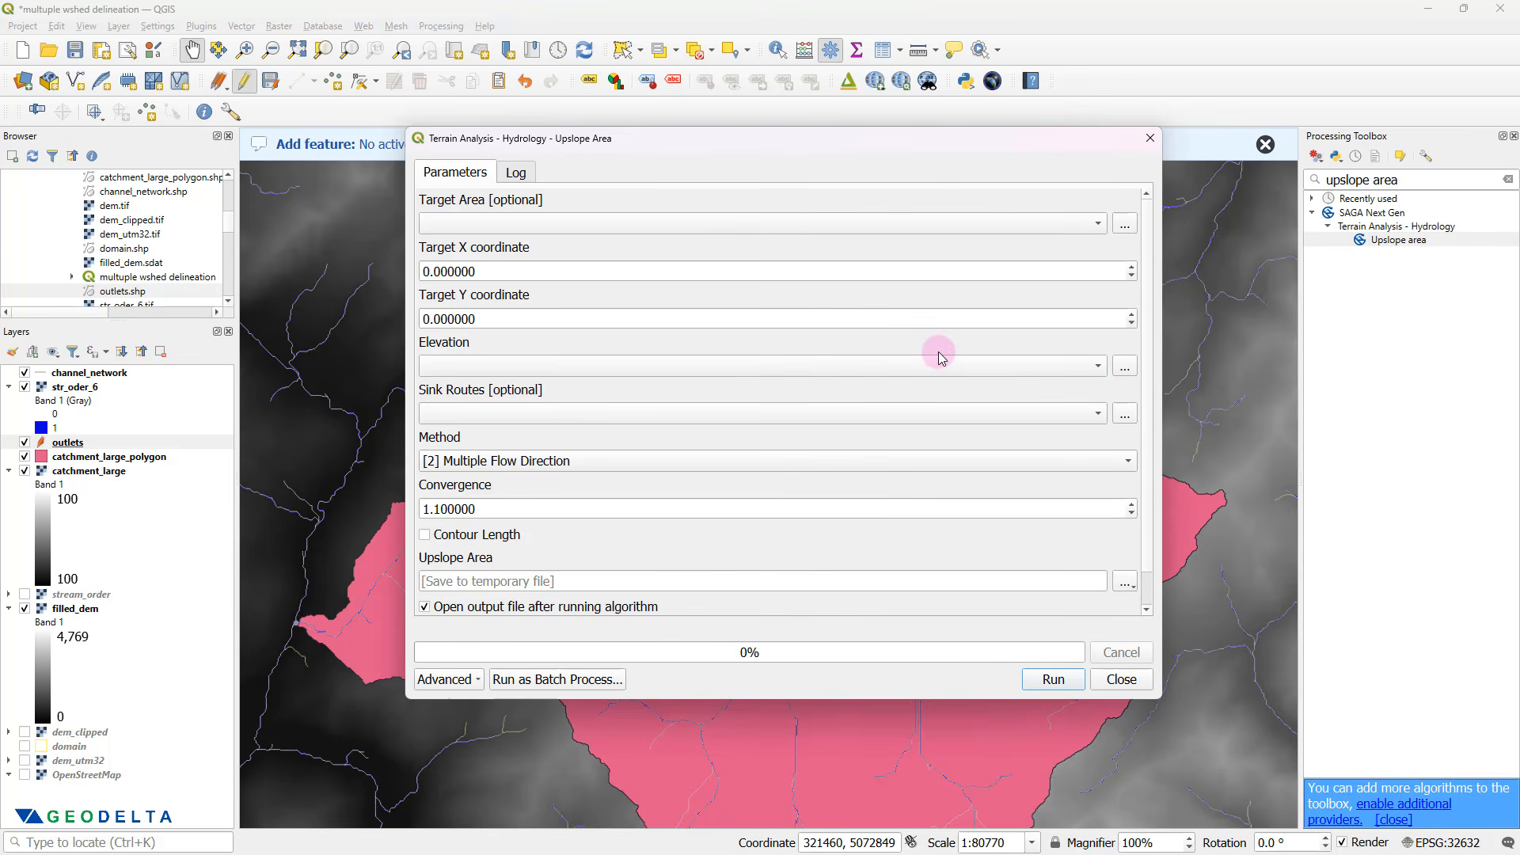
click(1150, 137)
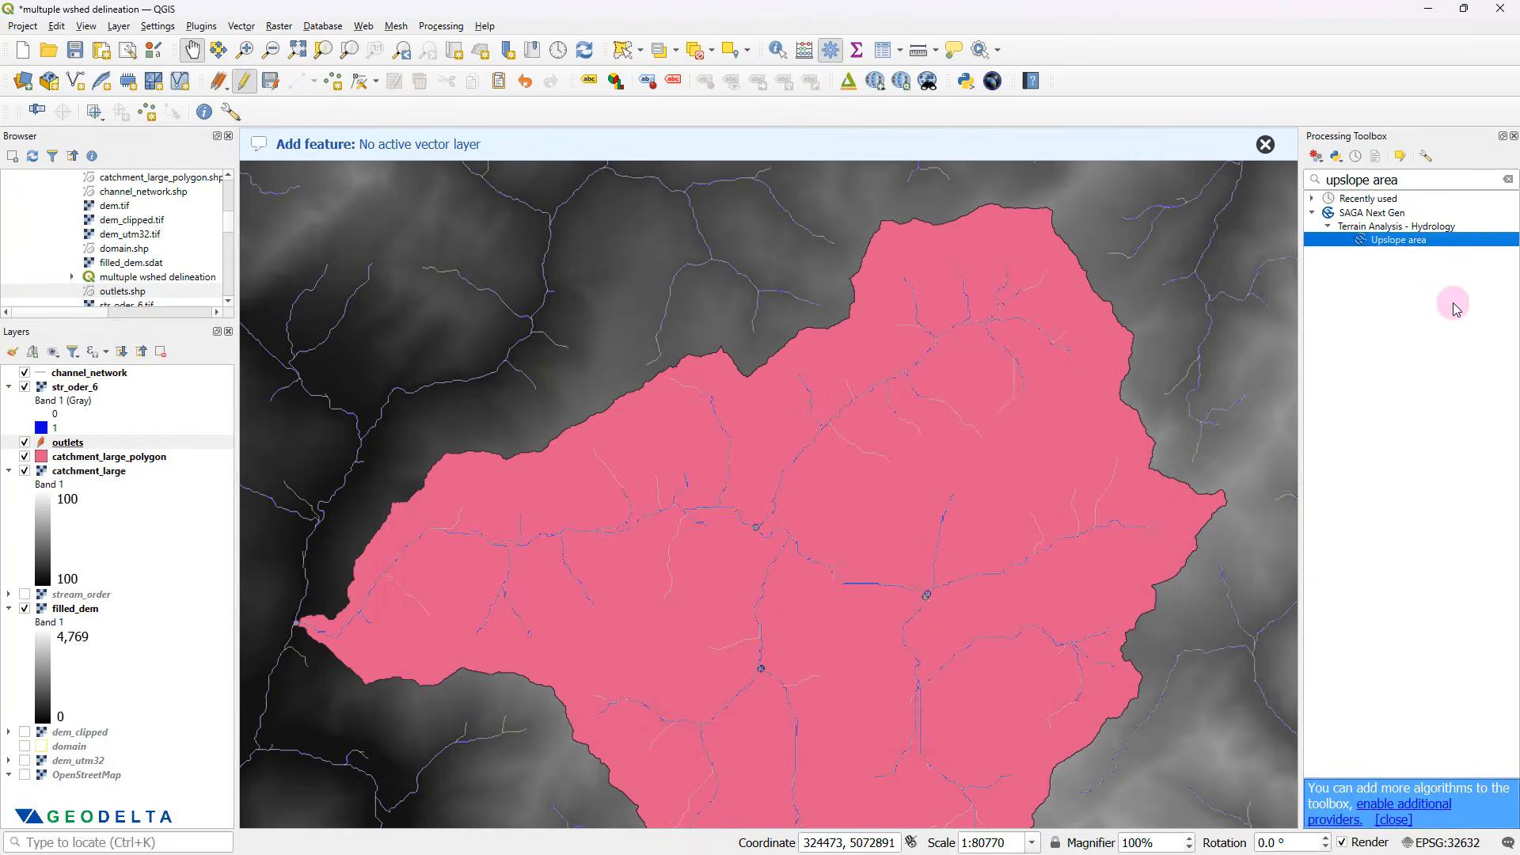
- Open Upslope area as a batch process and widen its dialog so that all parameter columns fit
right_click(1395, 243)
right_click(1396, 237)
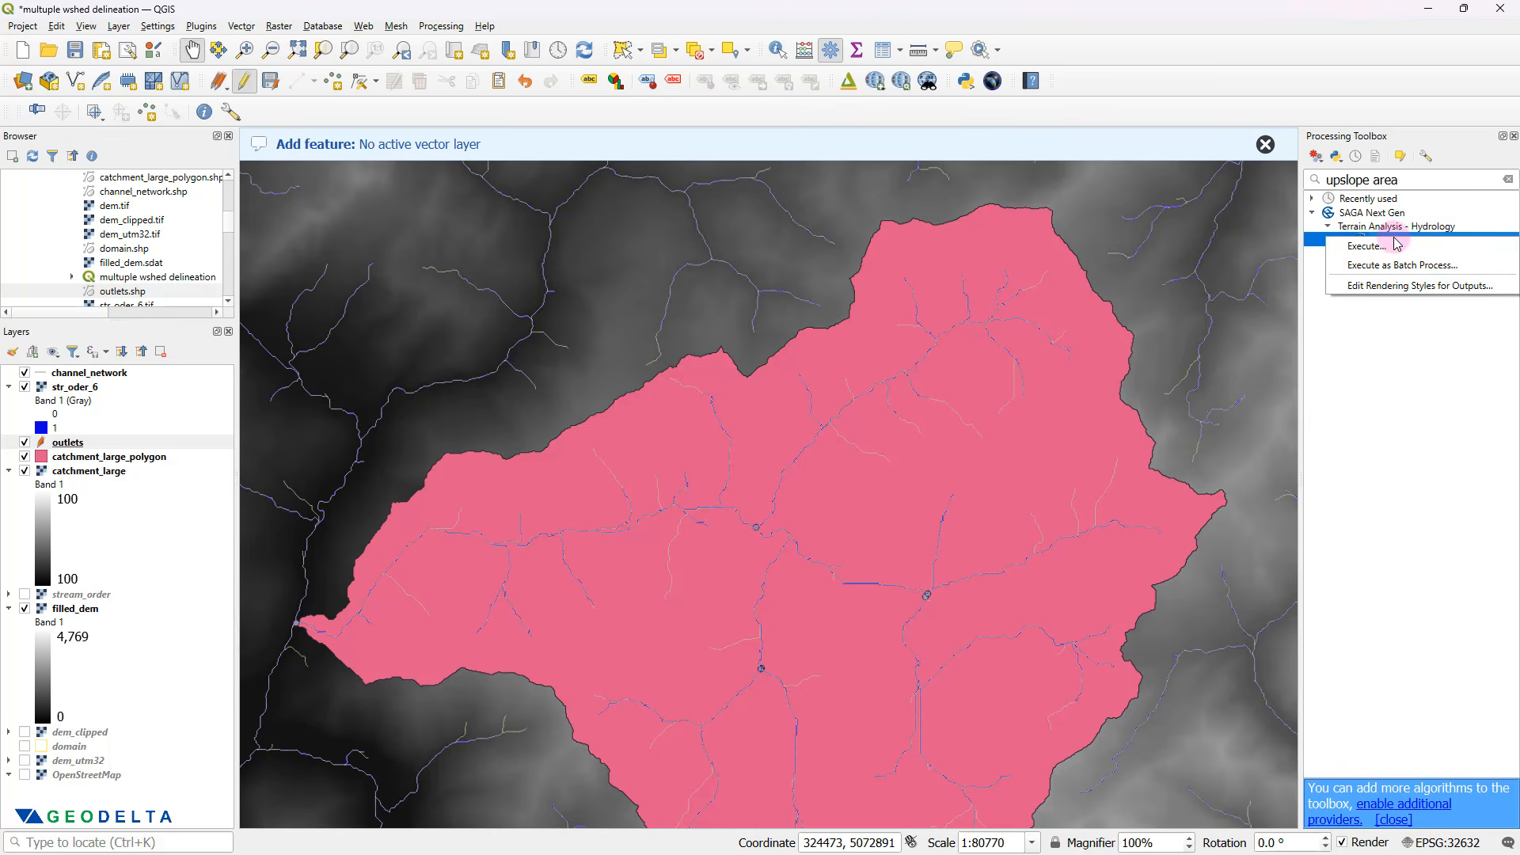
click(1429, 269)
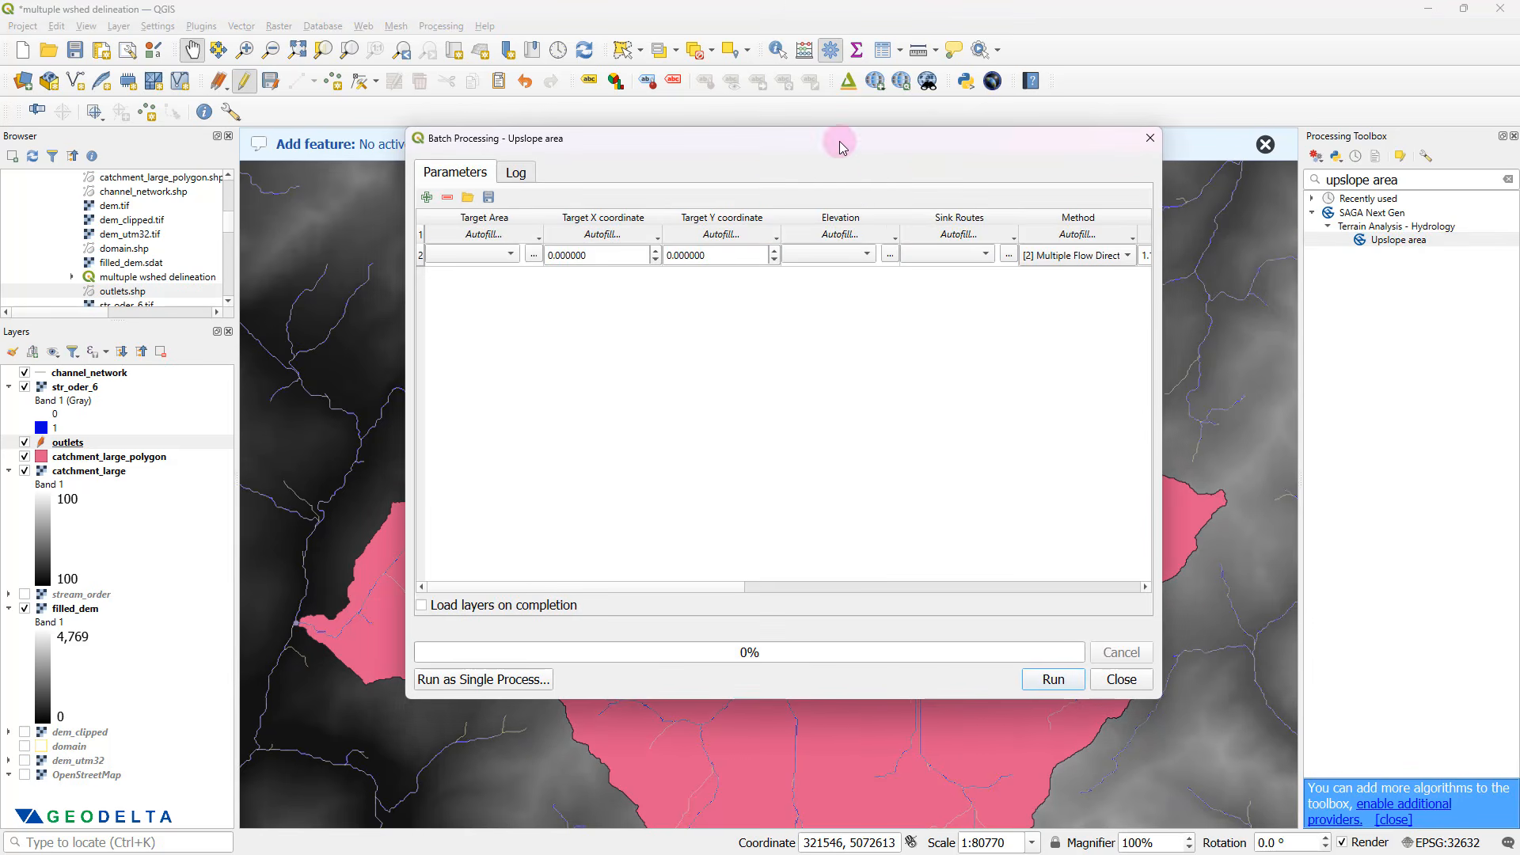
drag(842, 143, 502, 165)
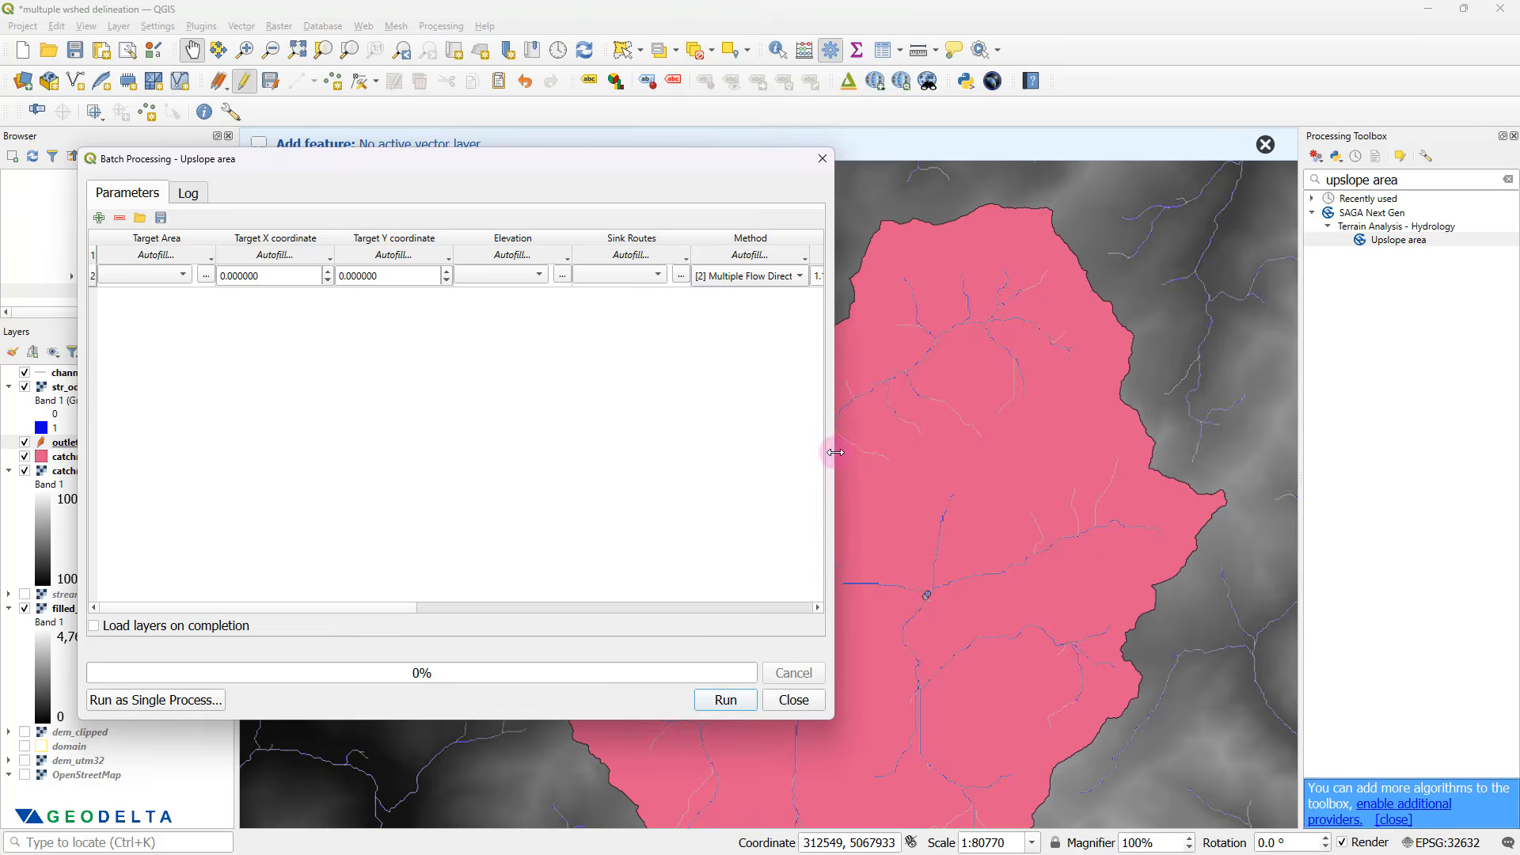
drag(835, 452, 1347, 446)
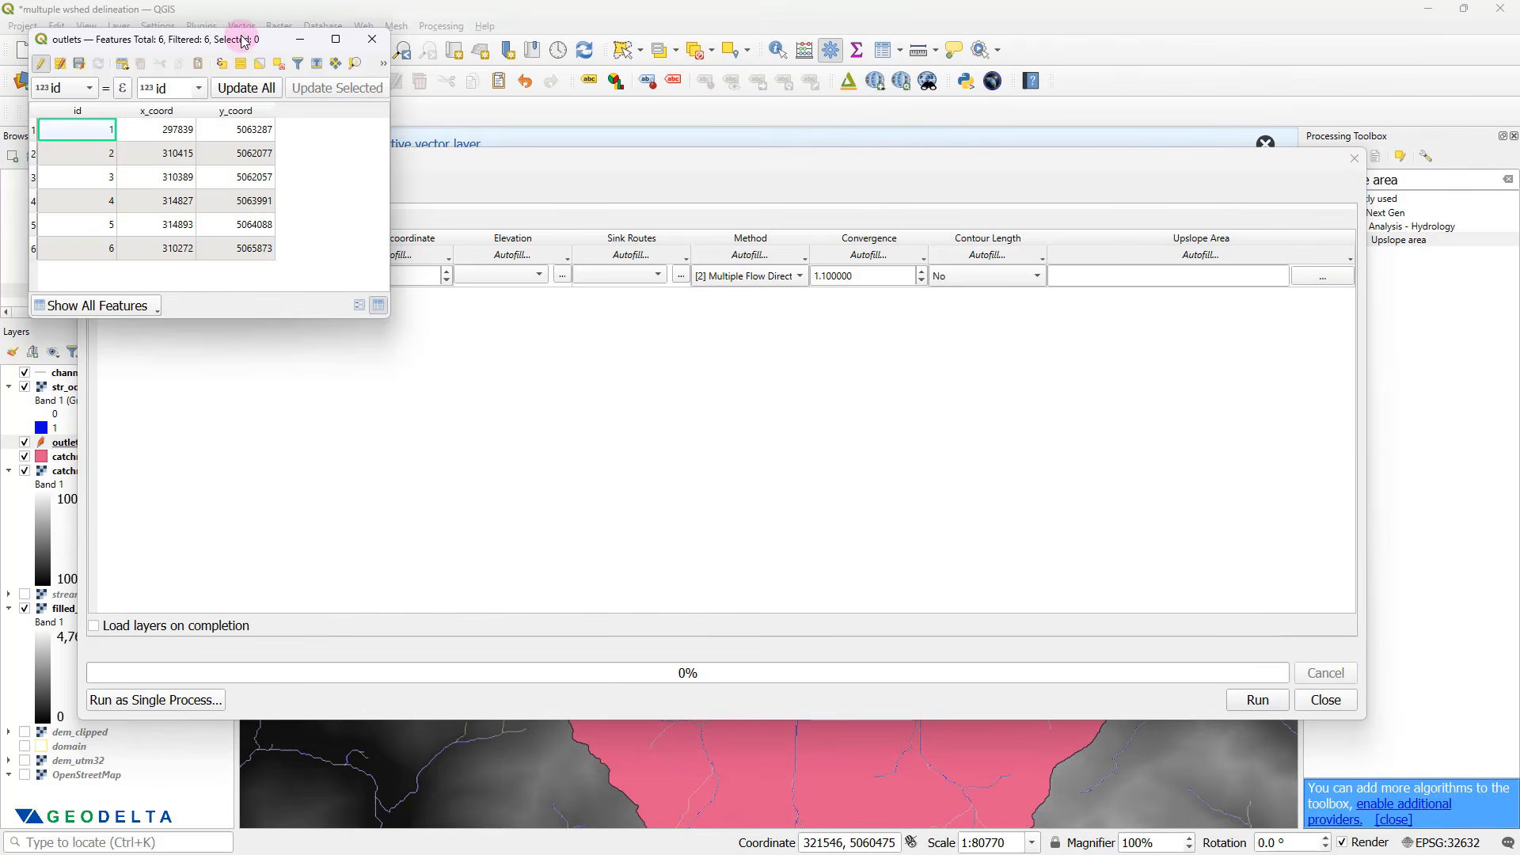
- Select all outlet records in the attribute table to check their coordinates, and return to the batch dialog
drag(240, 36, 1057, 350)
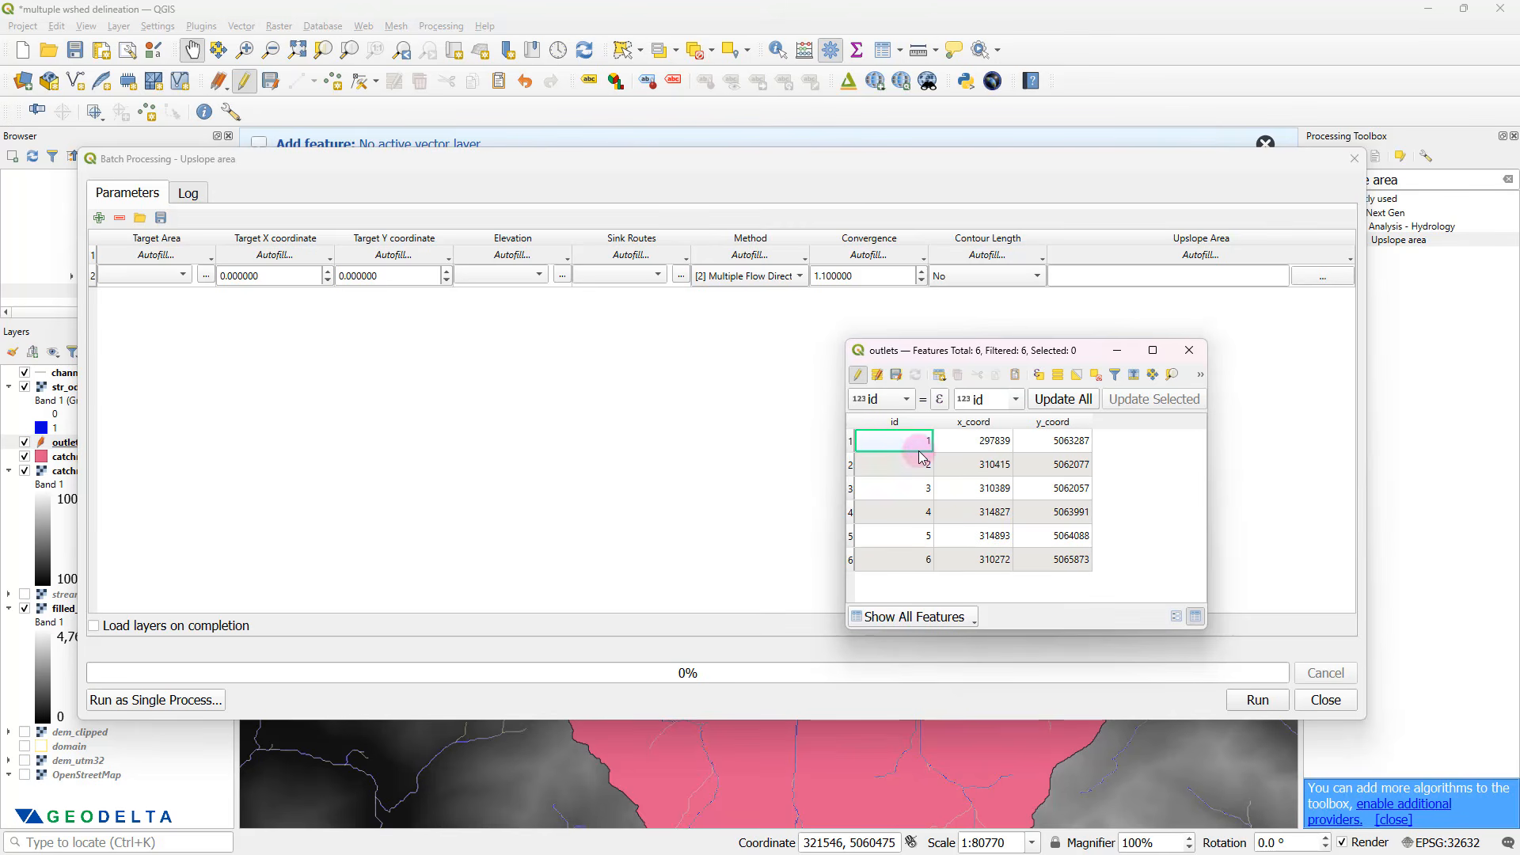
click(853, 425)
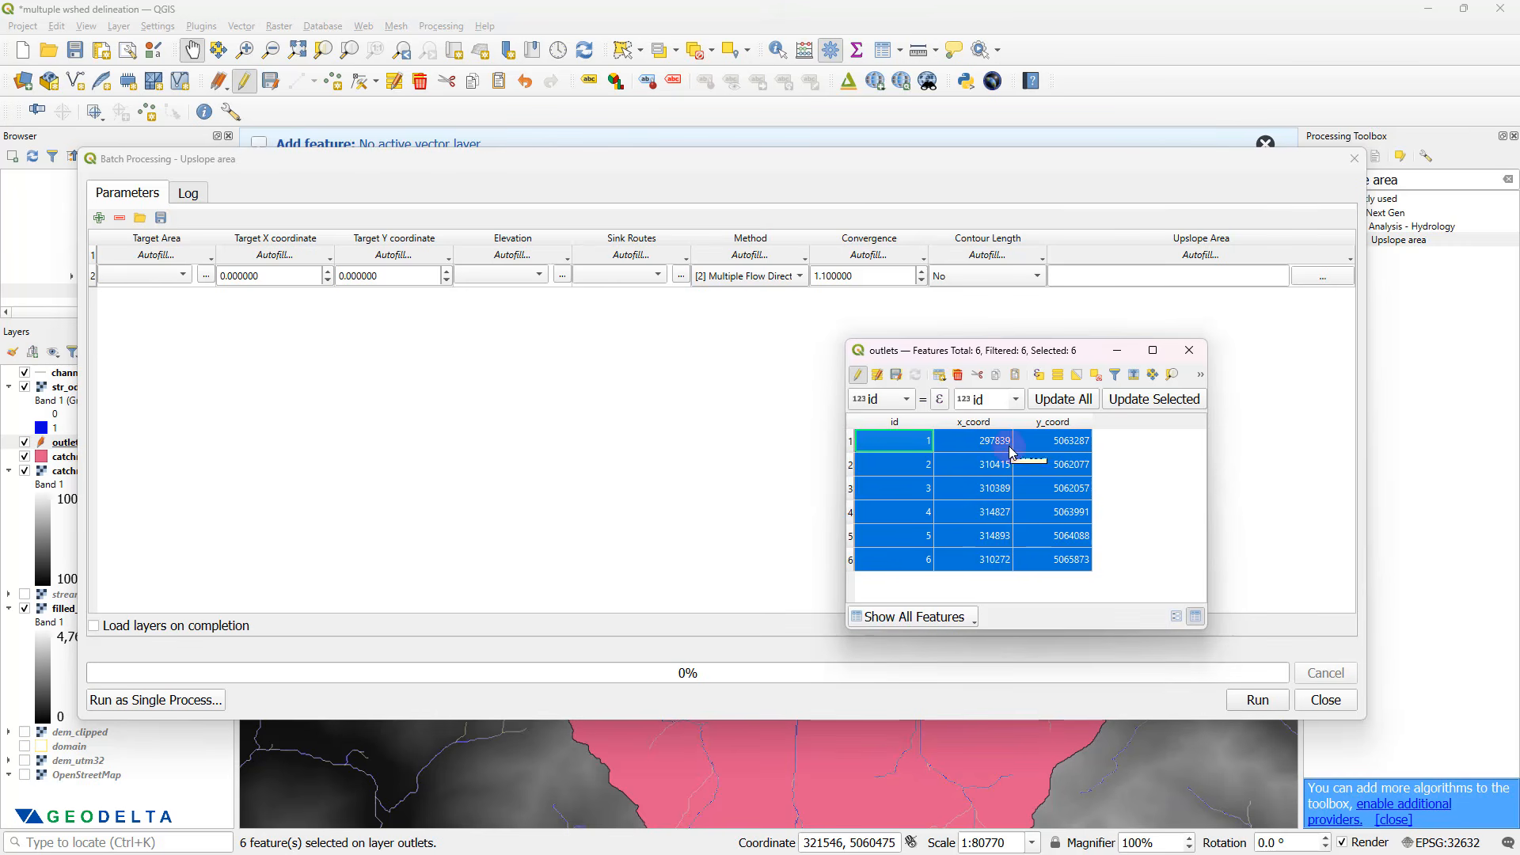
drag(959, 350, 1140, 529)
click(1042, 173)
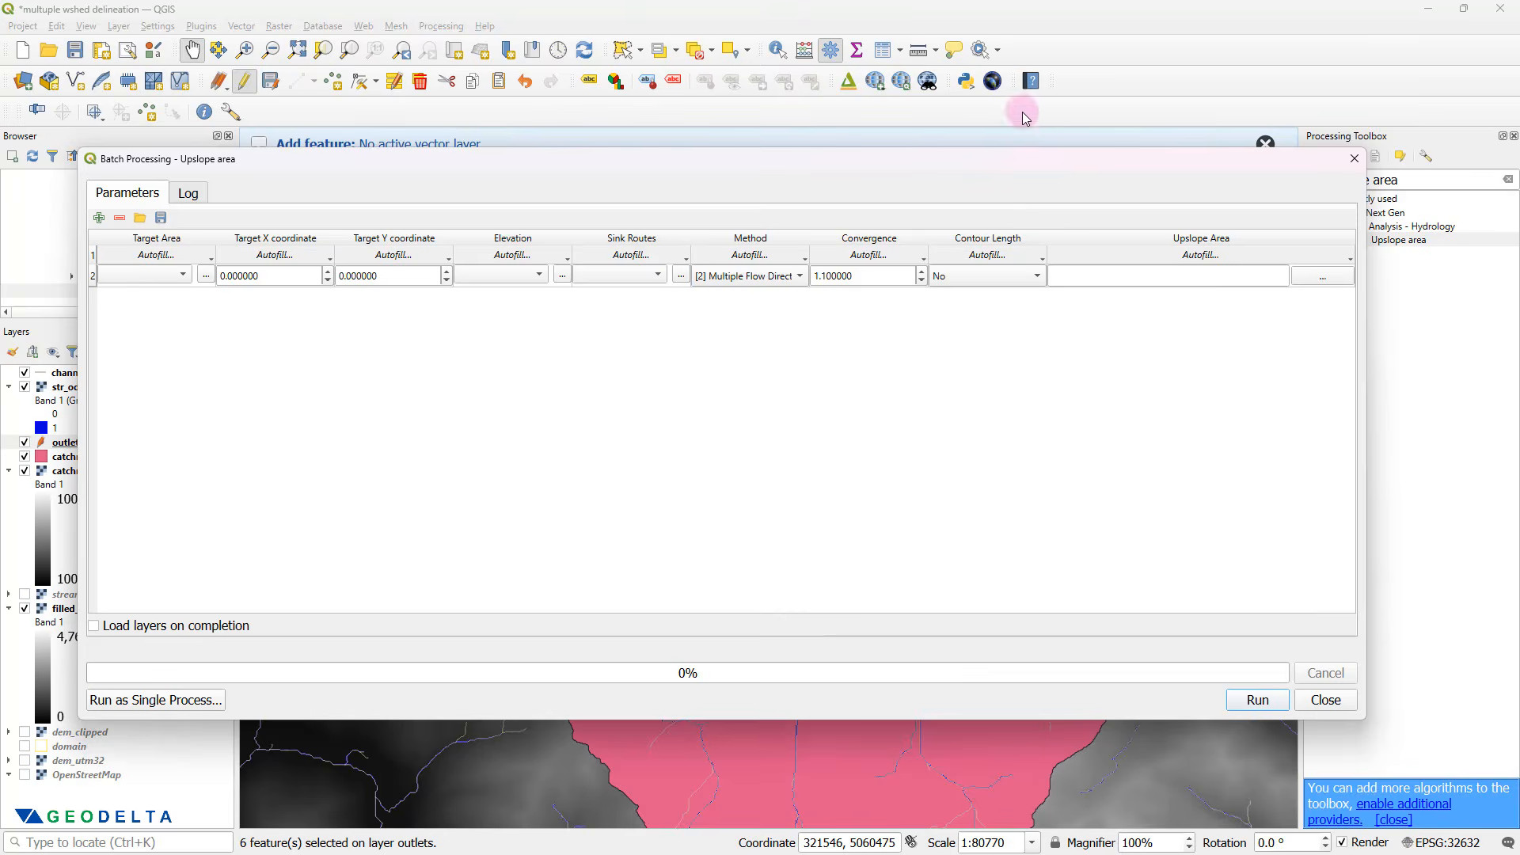
- Add five more rows to the Upslope area batch so that each of the six outlets has one
click(99, 219)
click(99, 222)
click(99, 222)
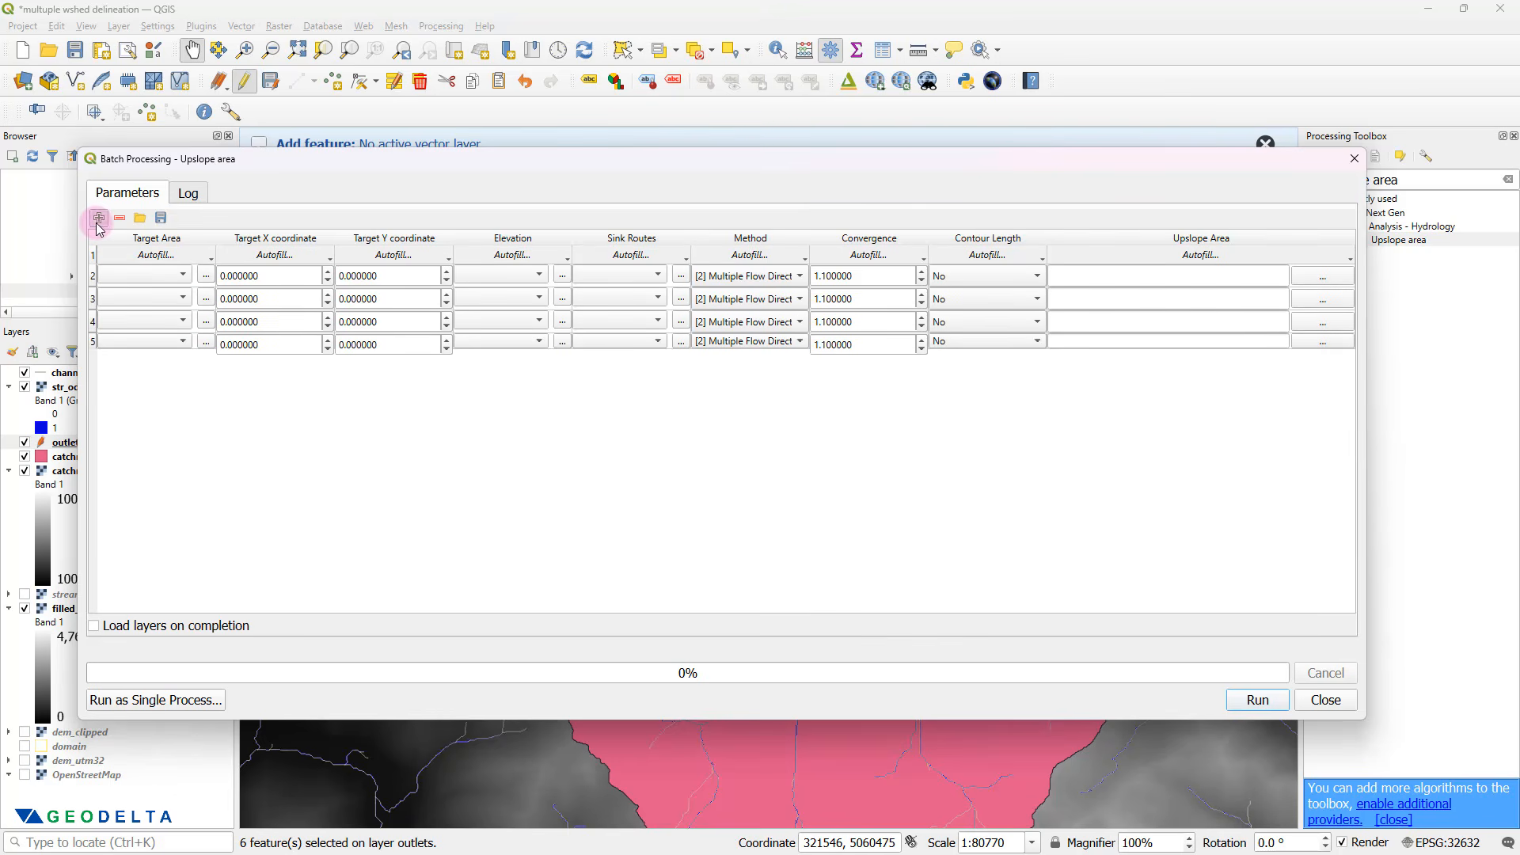
click(99, 222)
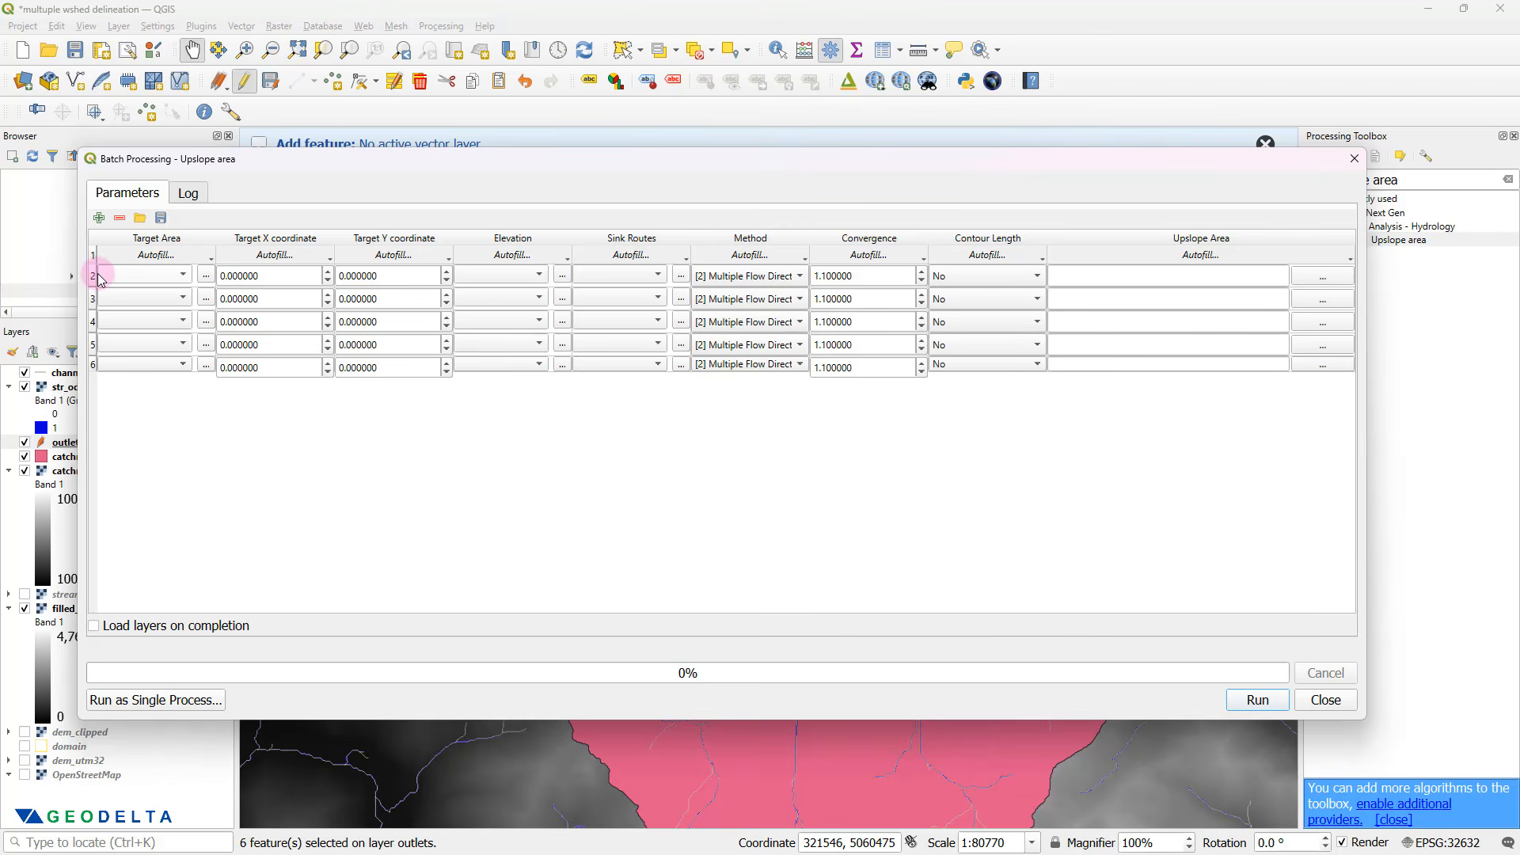
click(99, 217)
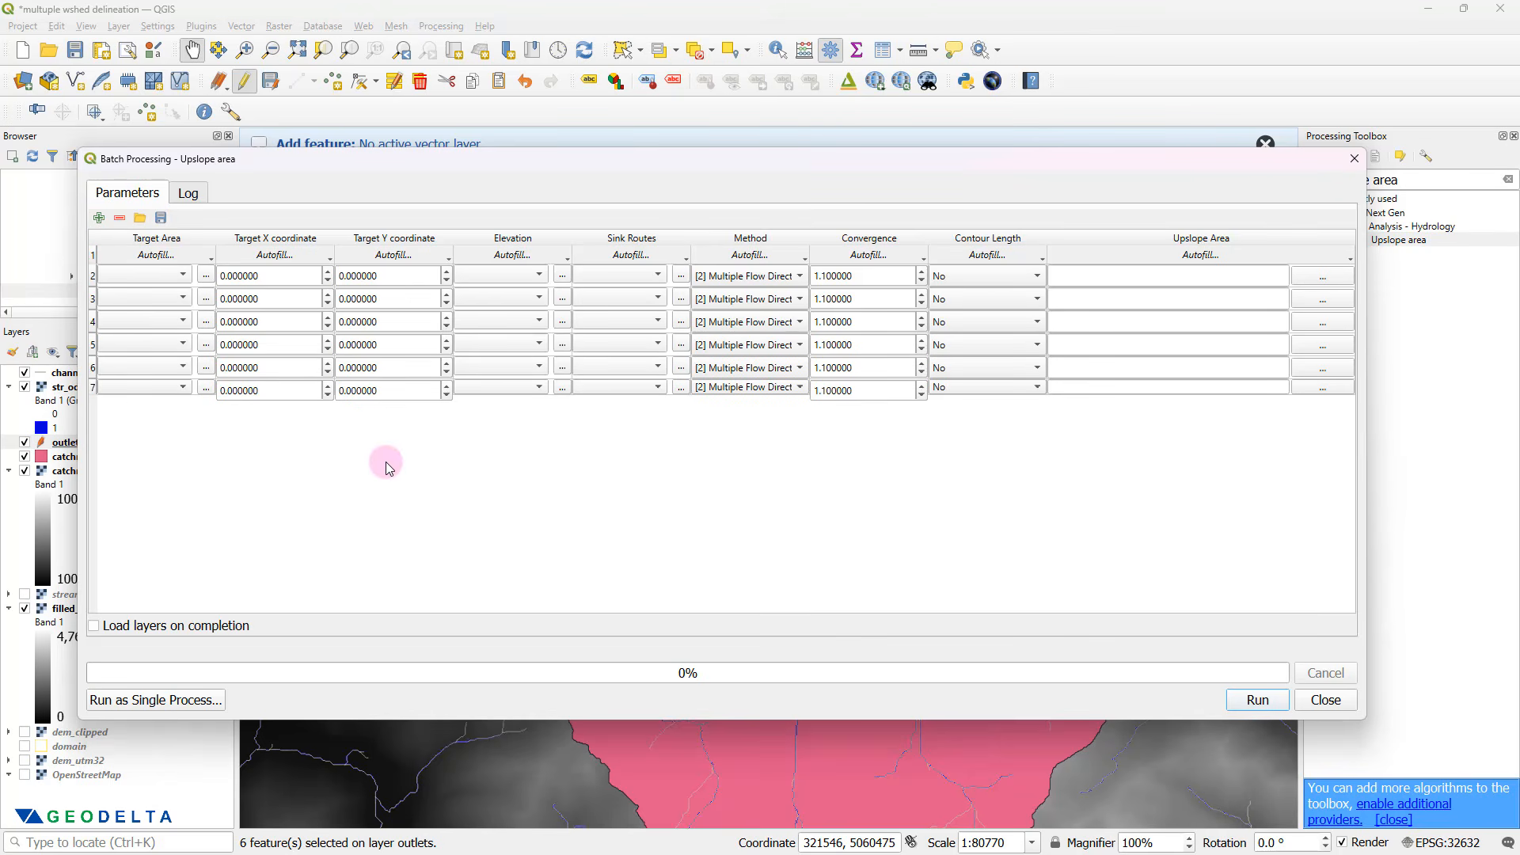
- Set the method to Deterministic 8 for all six batch rows
click(787, 276)
click(781, 231)
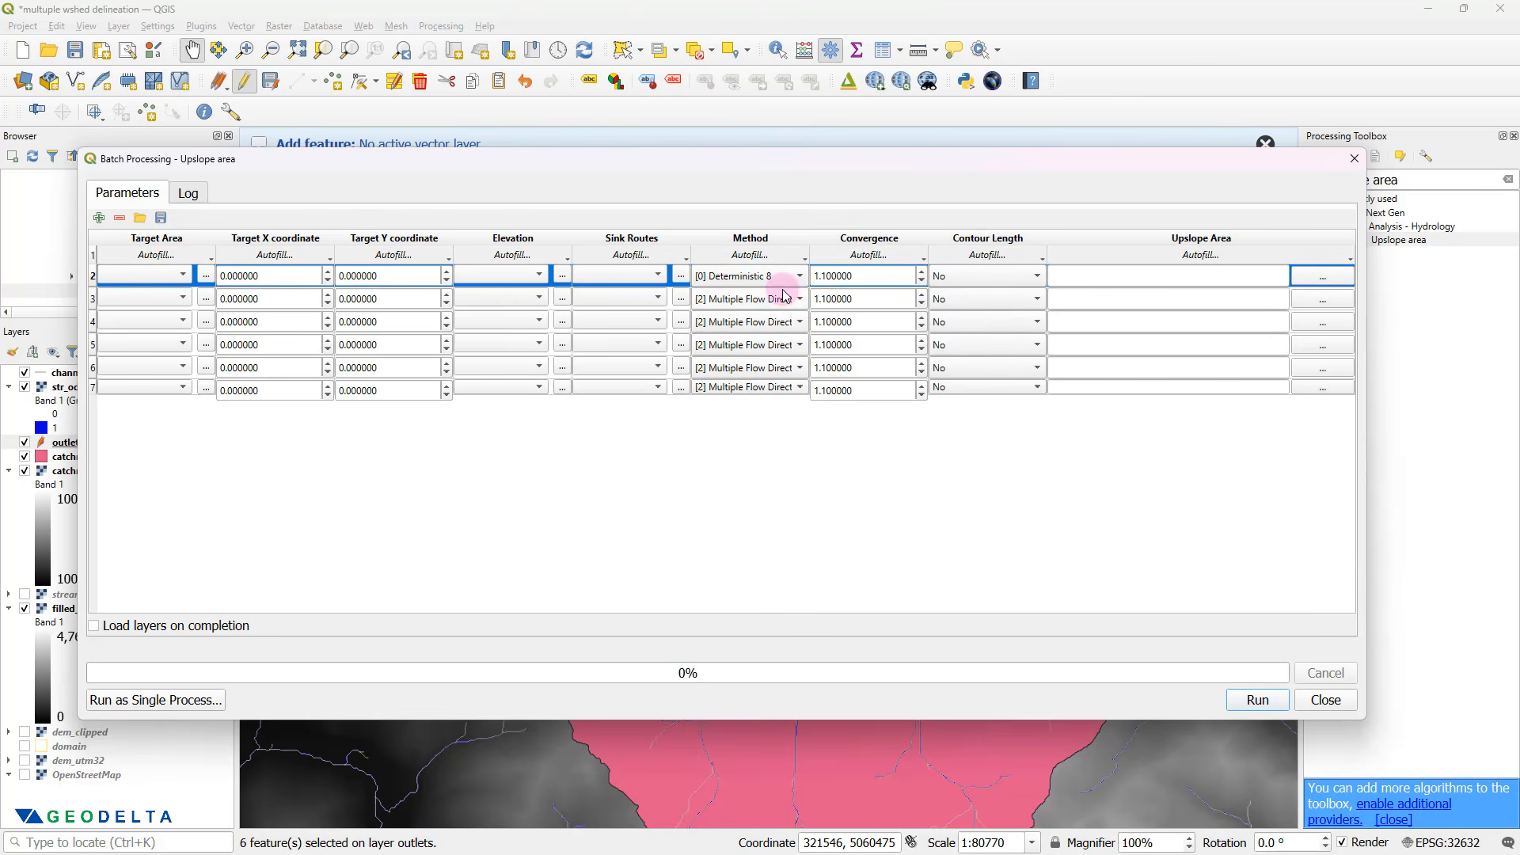
click(786, 297)
click(780, 261)
click(779, 322)
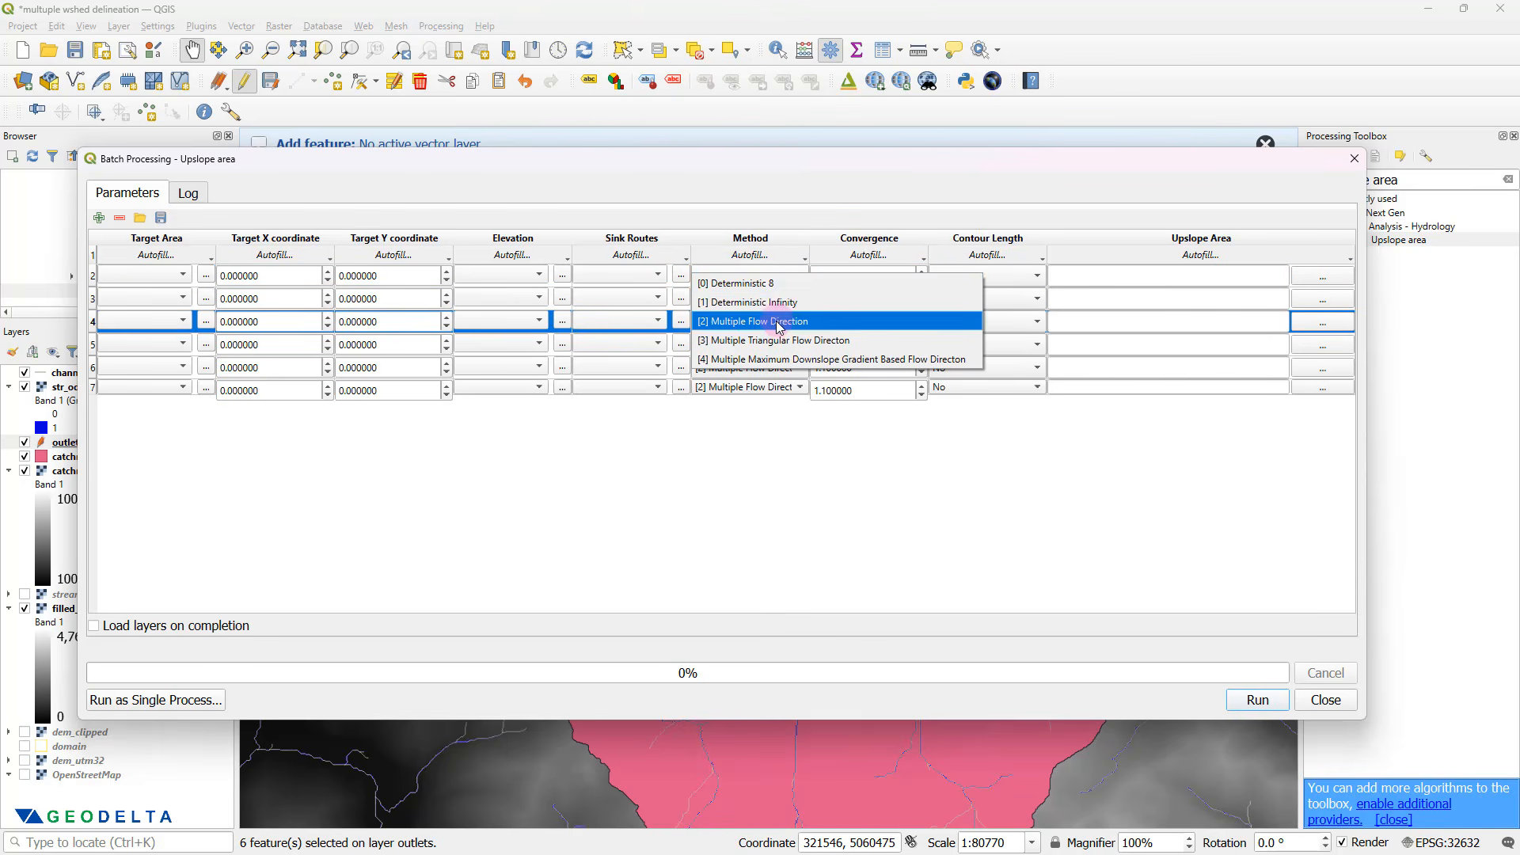
click(782, 284)
click(784, 346)
click(781, 305)
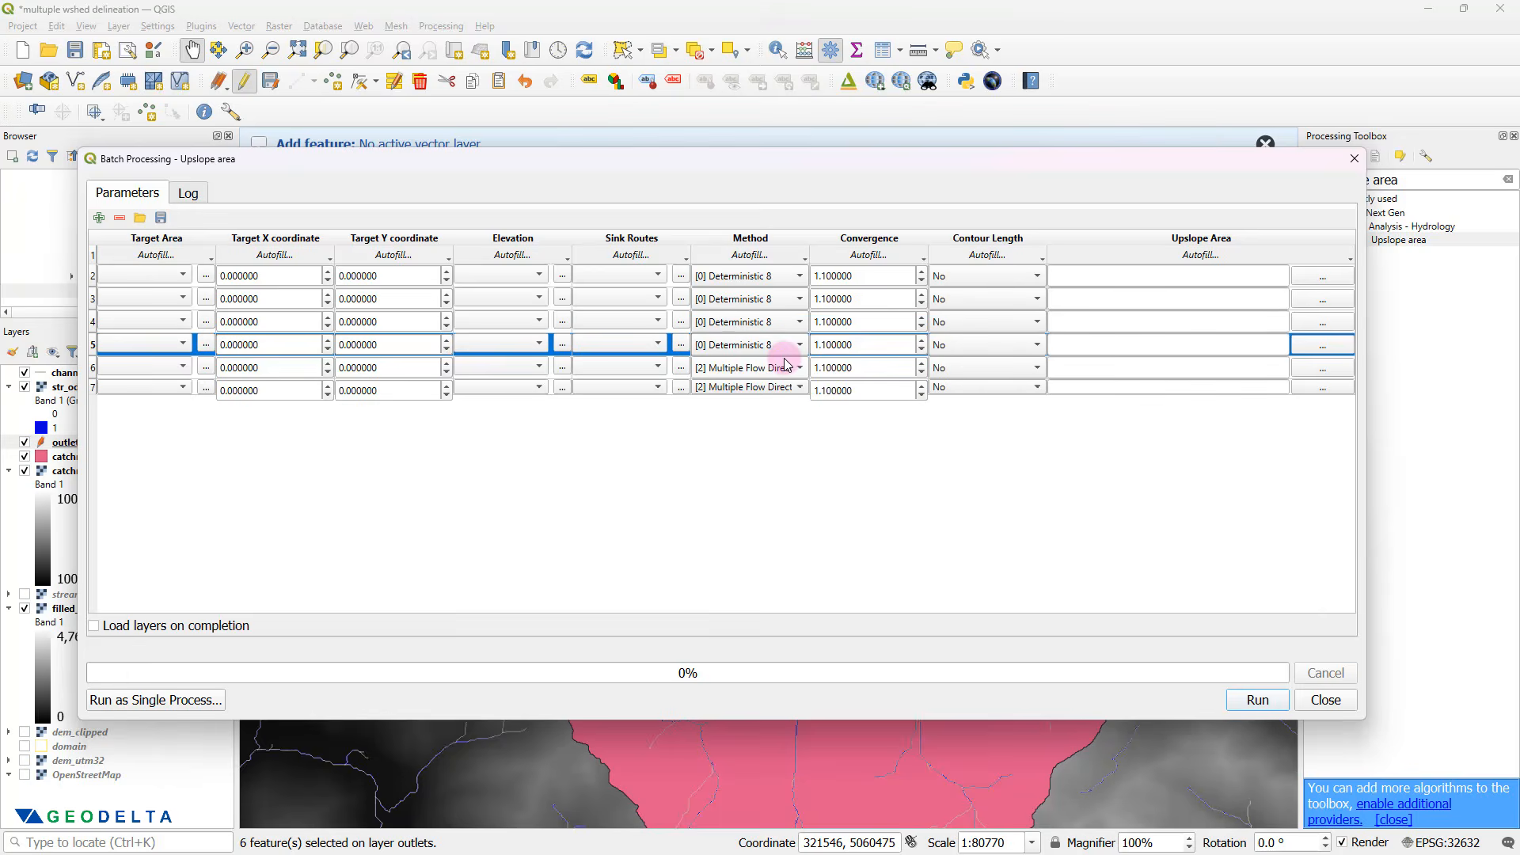
click(787, 364)
click(784, 331)
click(787, 388)
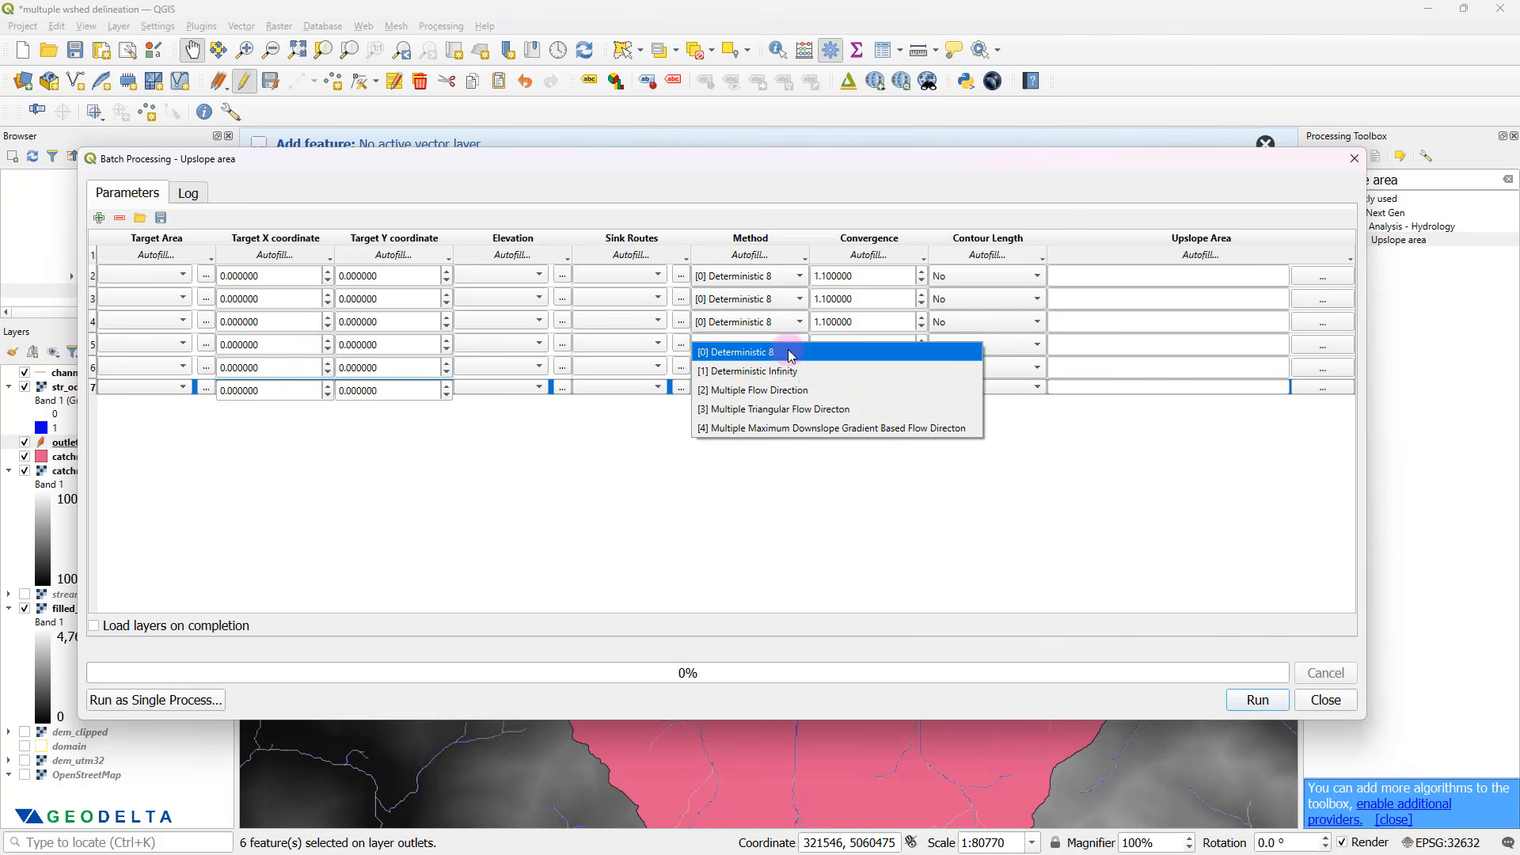
click(791, 353)
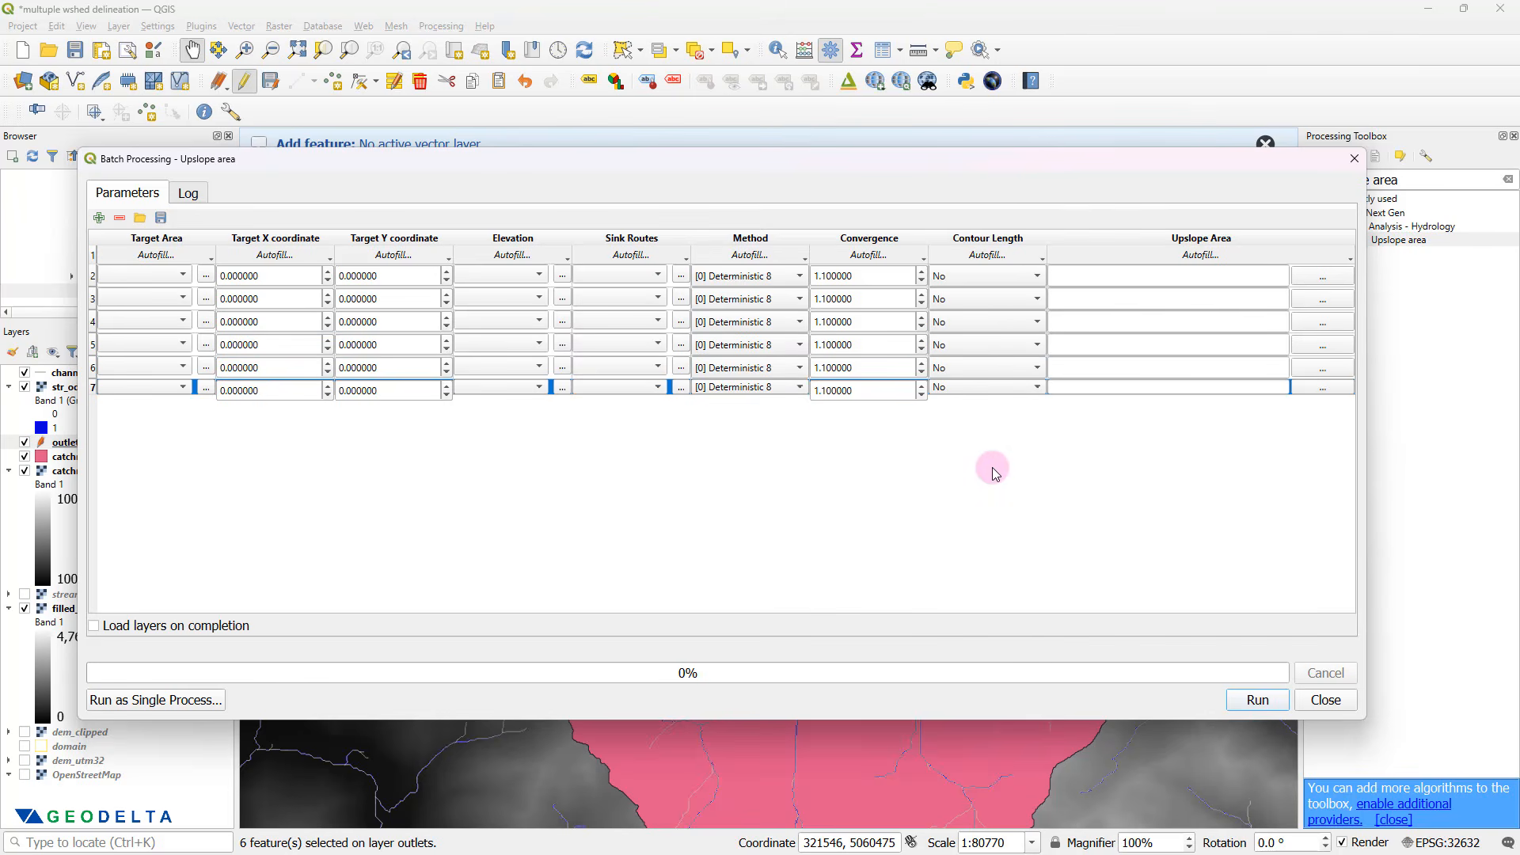
- Set filled_dem as the elevation input for the batch rows
click(537, 274)
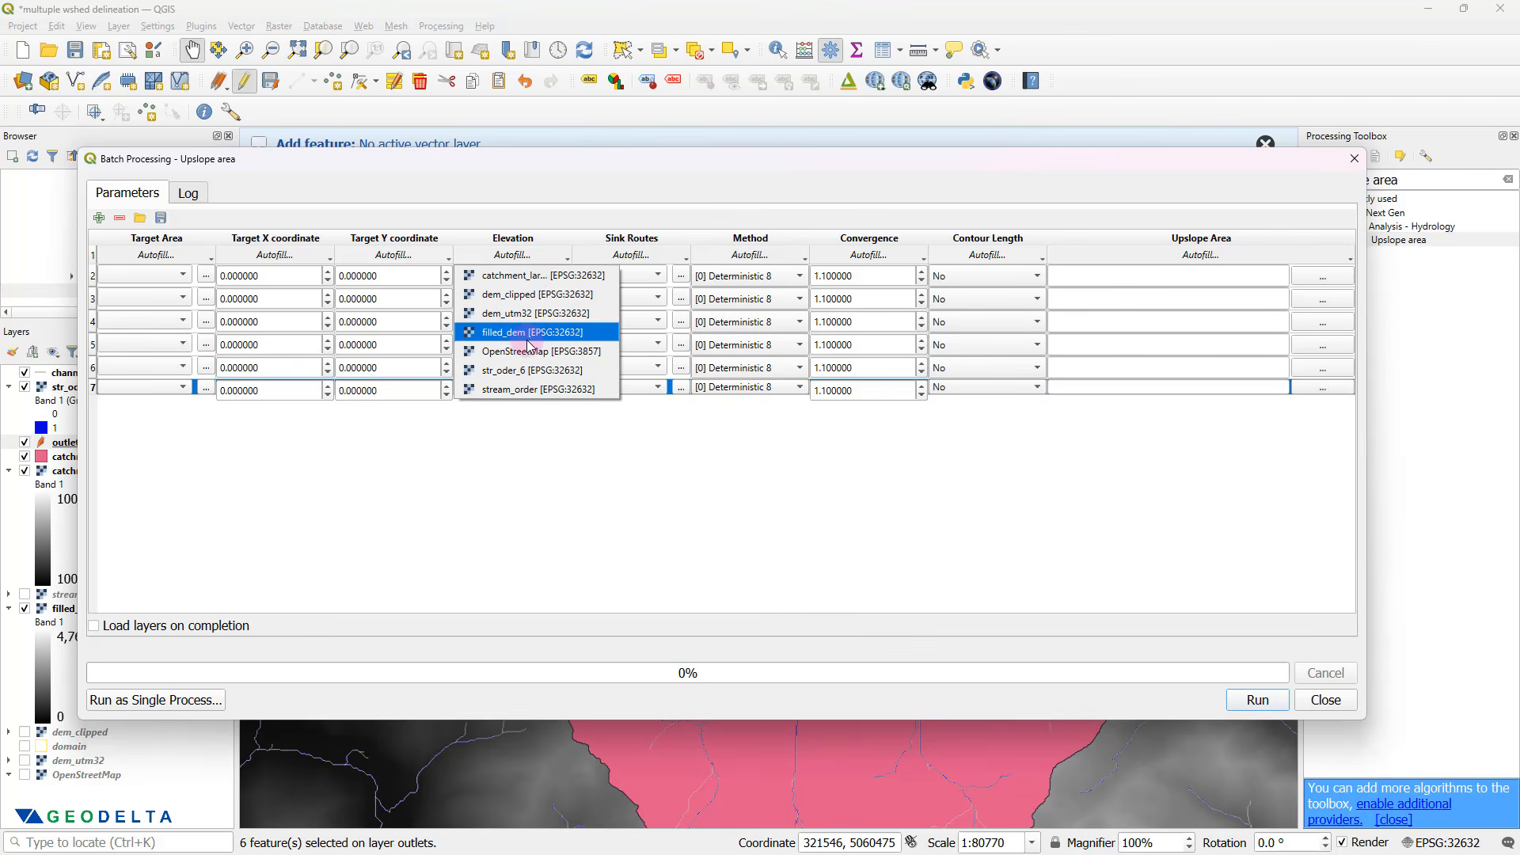
click(526, 332)
click(530, 300)
click(523, 357)
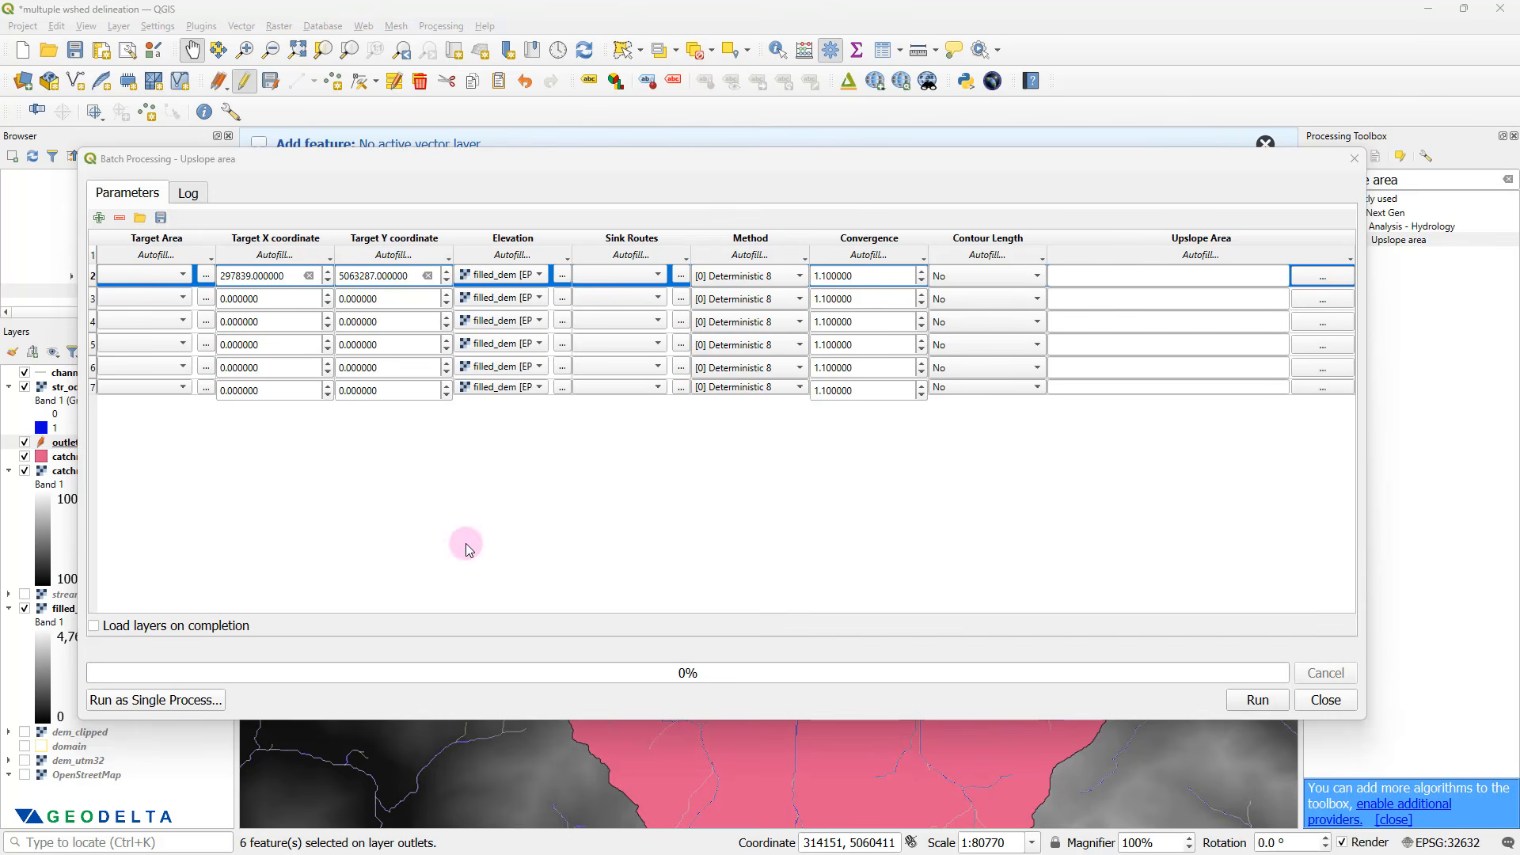
- Set the target X and Y coordinates to 310415, 5062077 for the second outlet and 310389, 5062057 for the third
double_click(281, 315)
text(310415)
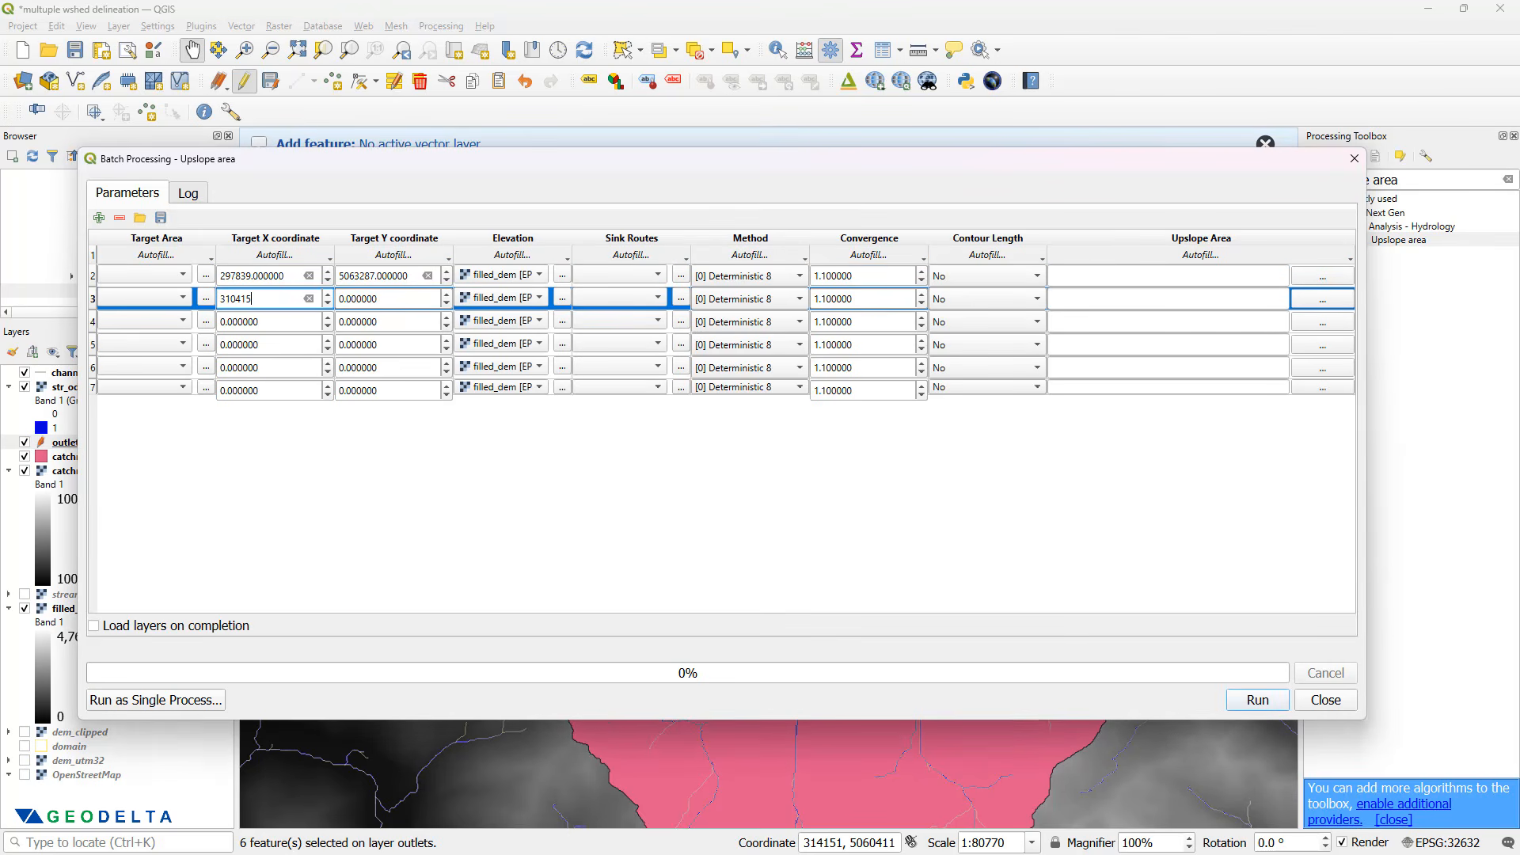
double_click(382, 299)
text(5062077)
double_click(288, 321)
text(310389)
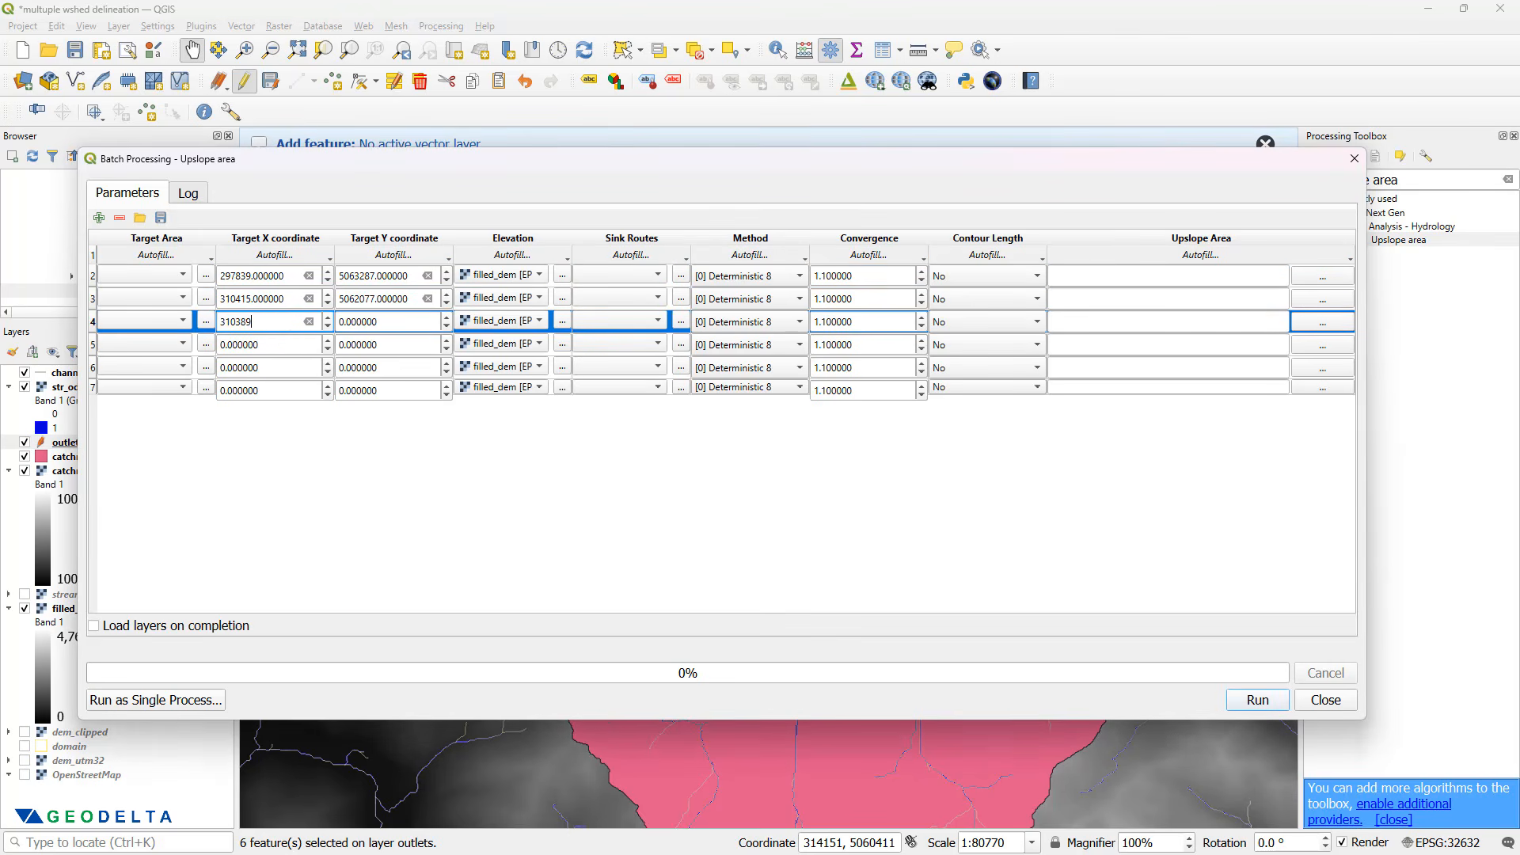
click(391, 319)
double_click(391, 318)
text(5062057)
- Set the target X and Y coordinates to 314827, 5063991 for the fourth outlet and 314893, 5064088 for the fifth
double_click(301, 350)
text(314827)
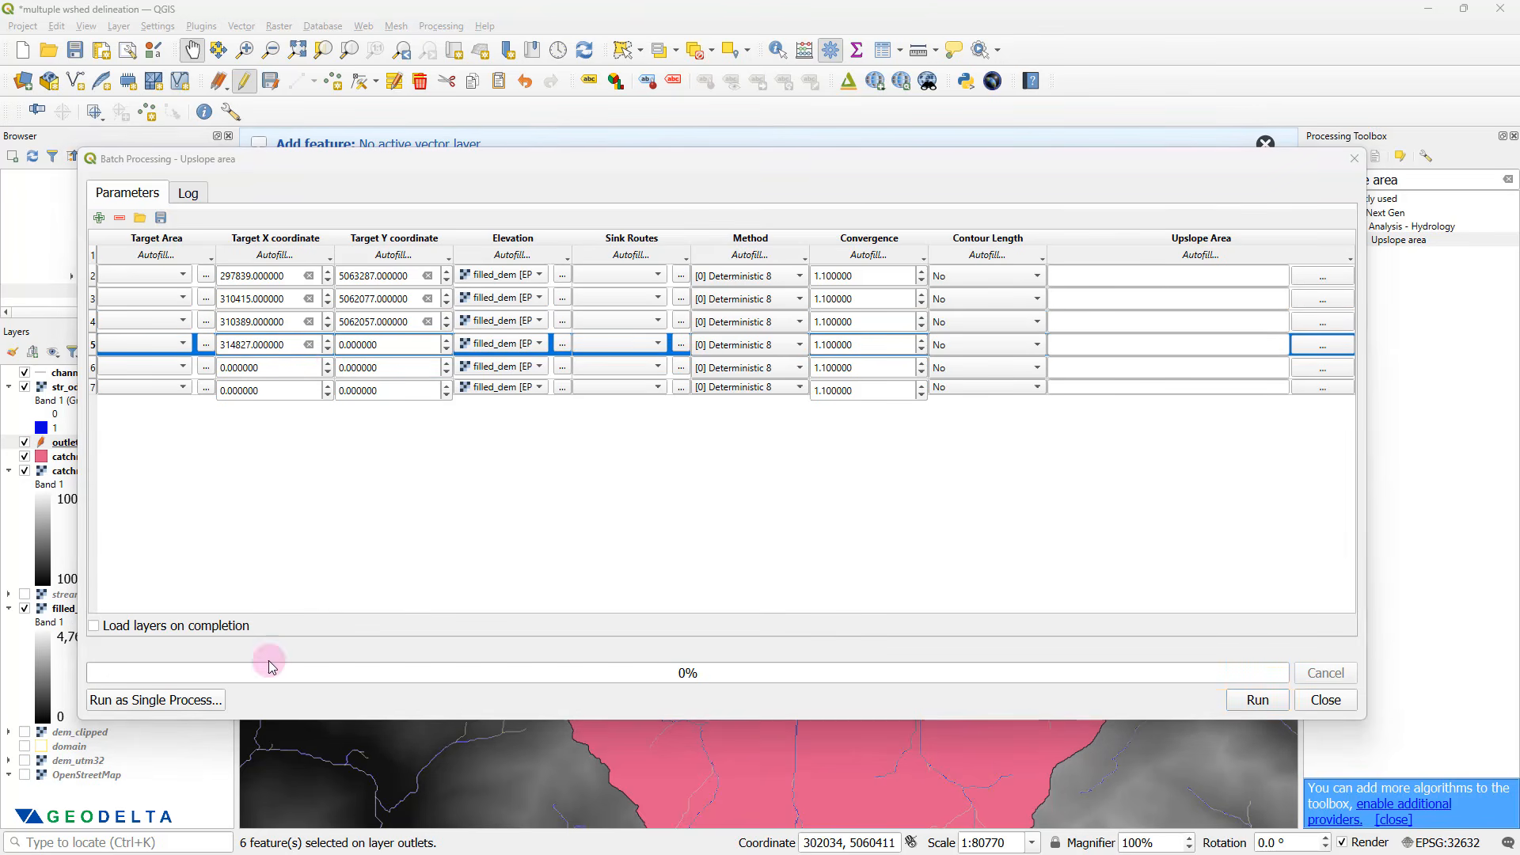
double_click(397, 347)
text(5063991)
double_click(292, 368)
text(314893)
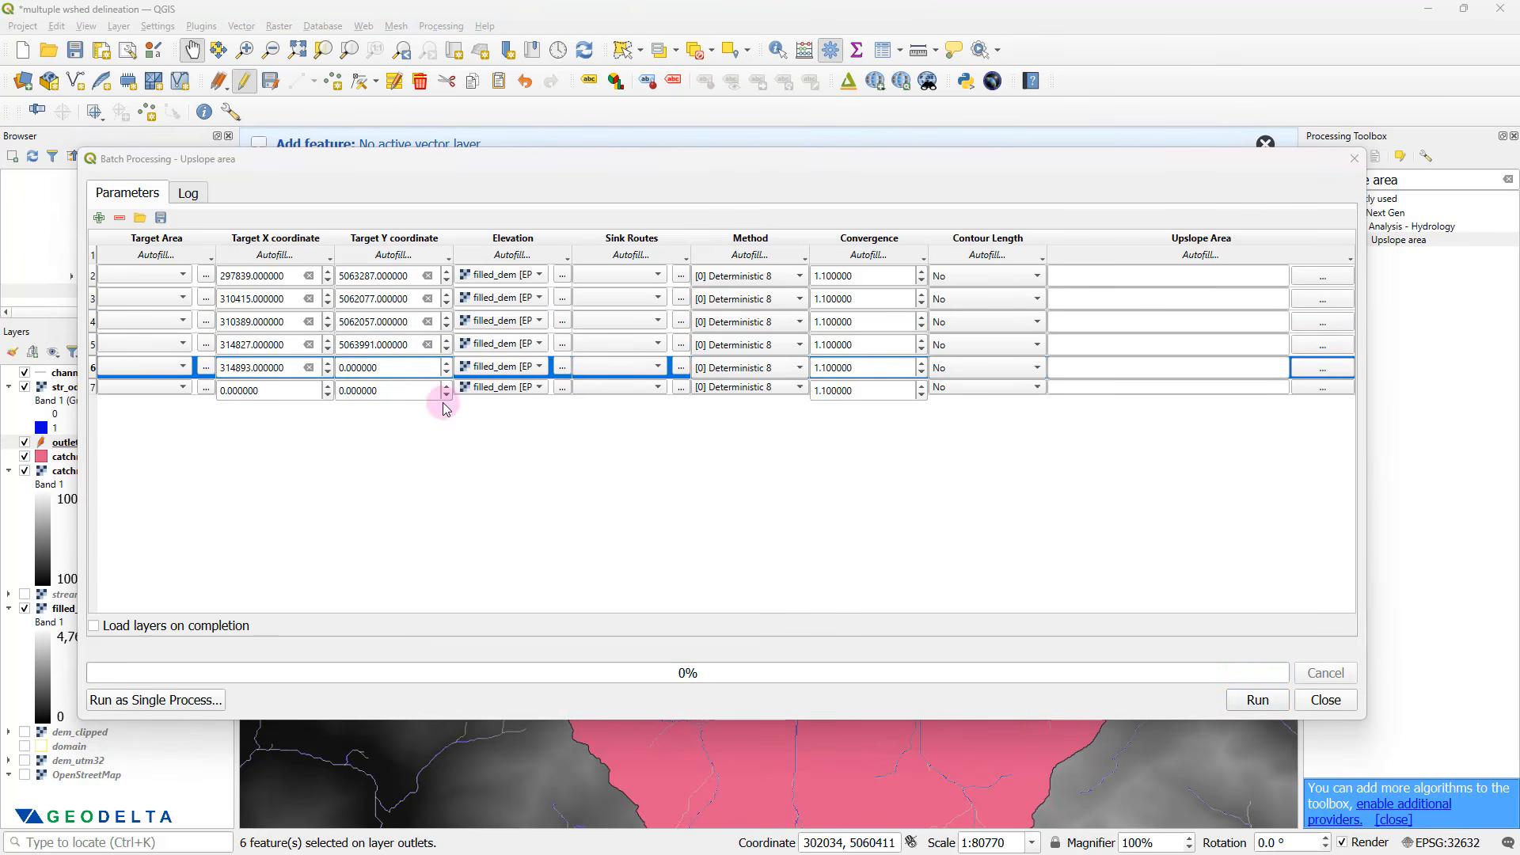
double_click(394, 369)
text(5064088)
- Set the sixth outlet's target X coordinate to 310272 and its Y coordinate to 5065873
double_click(264, 391)
text(310272)
double_click(393, 390)
text(5065873)
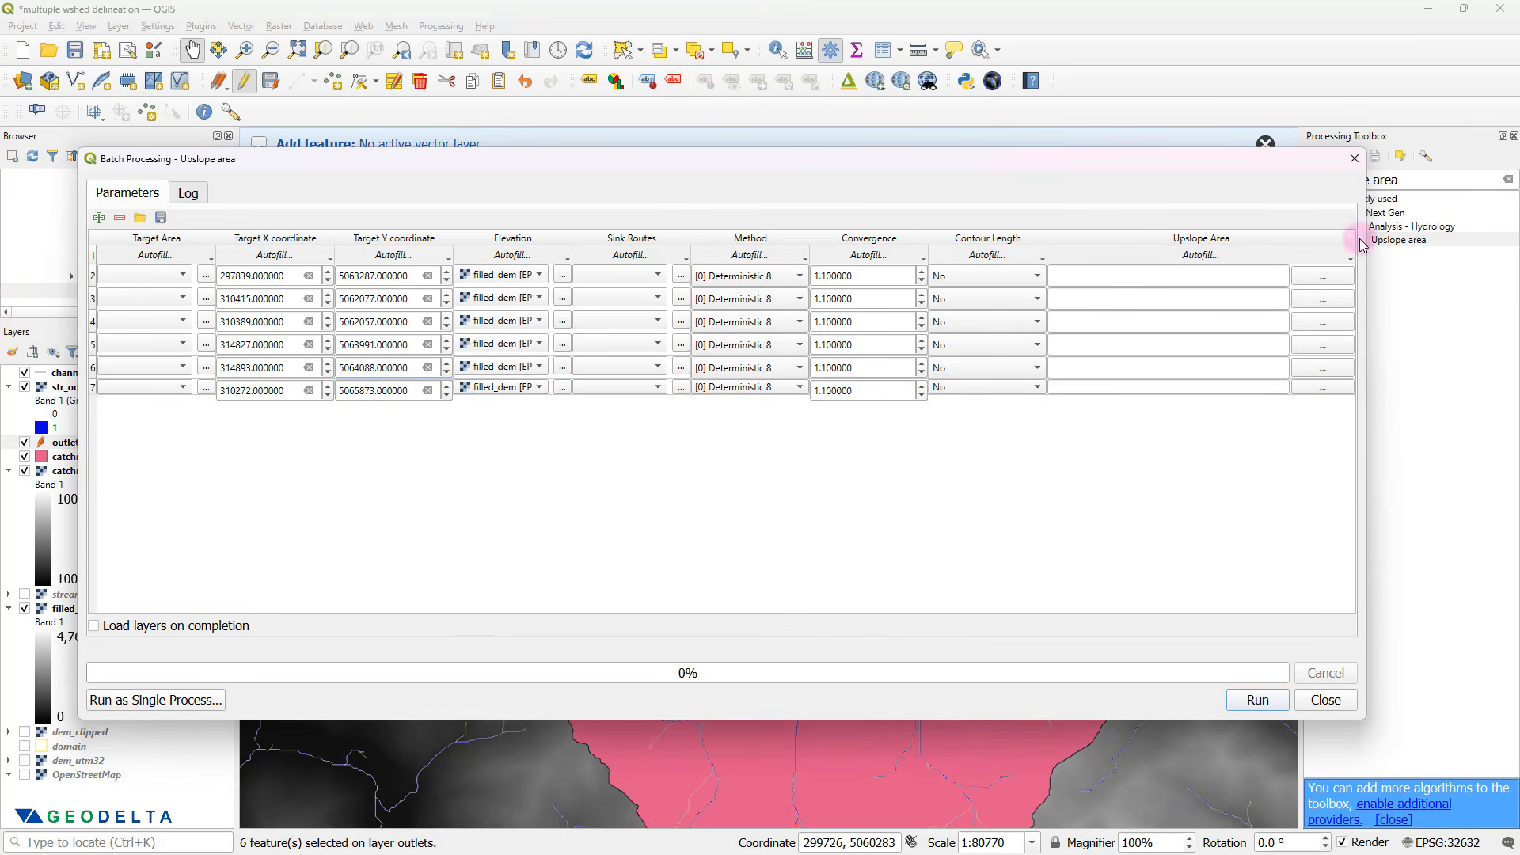
- For the first outlet's upslope area output, create a project subfolder named sub_catchments and open it
click(1321, 277)
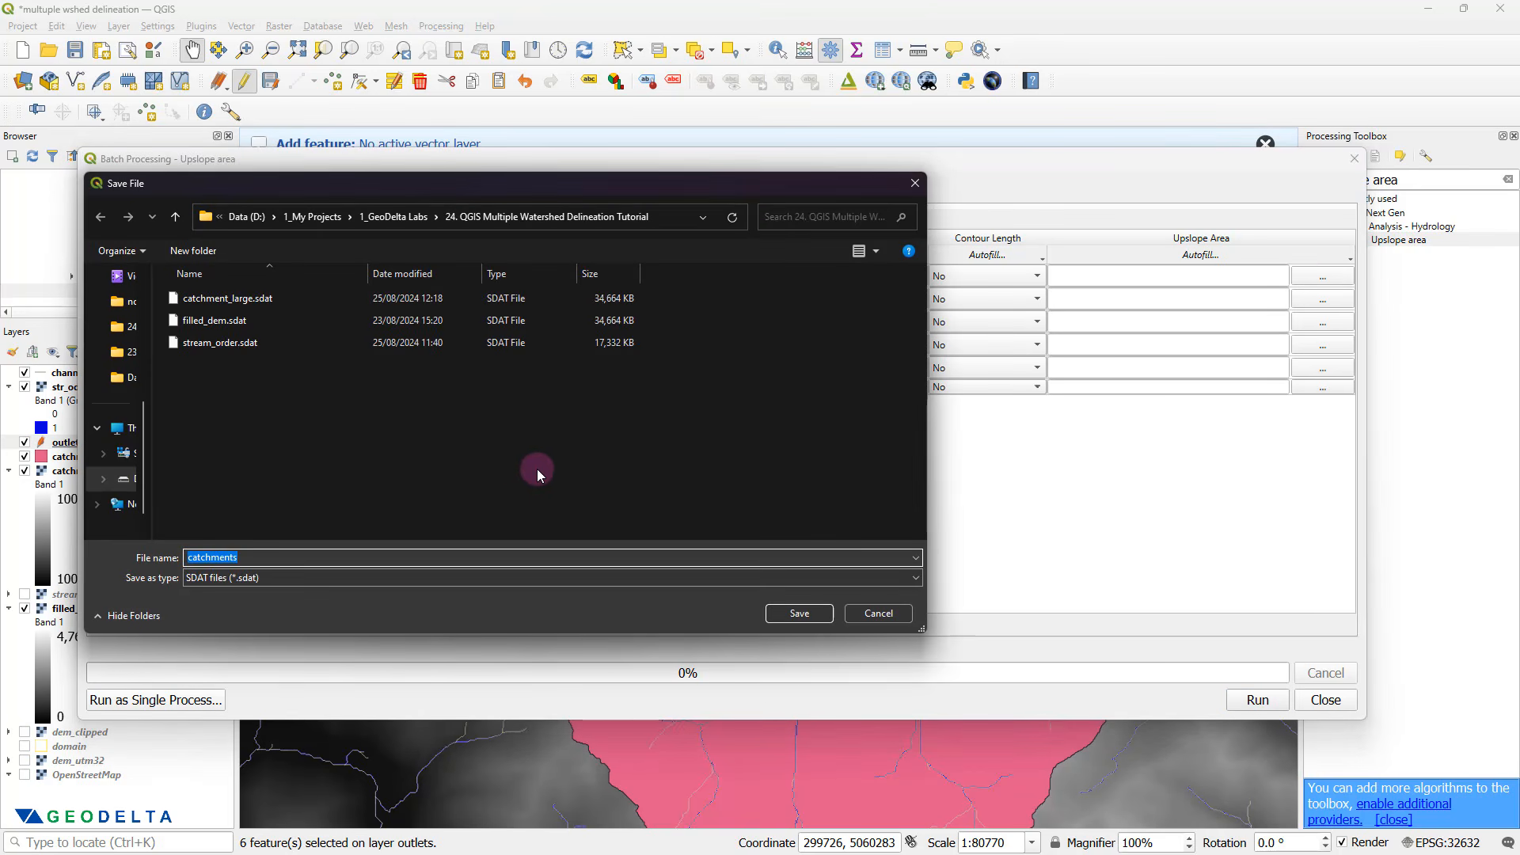
right_click(353, 464)
mouse_move(452, 649)
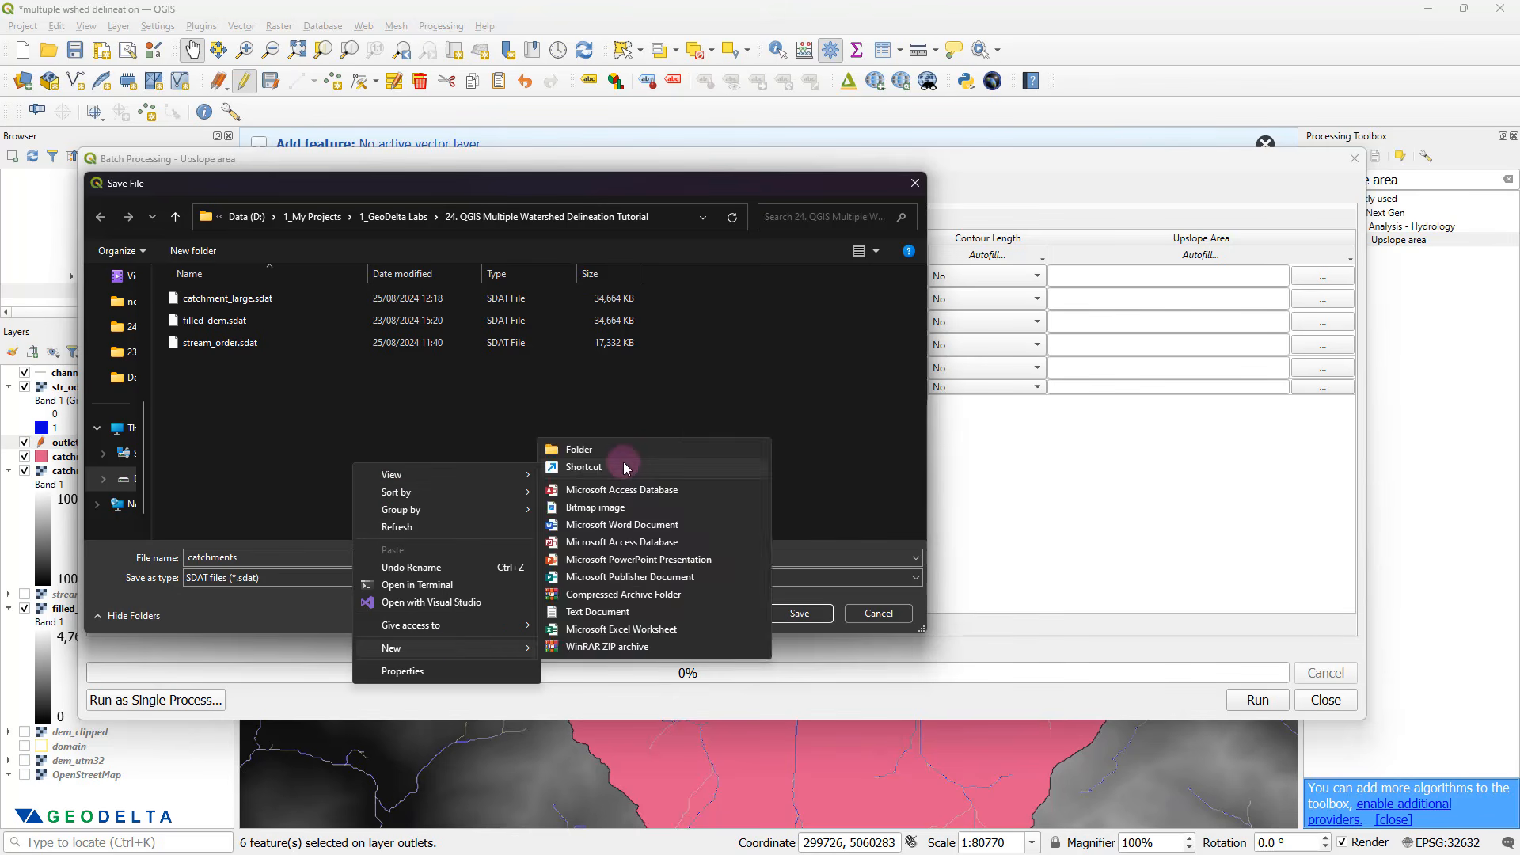
click(619, 450)
text(C)
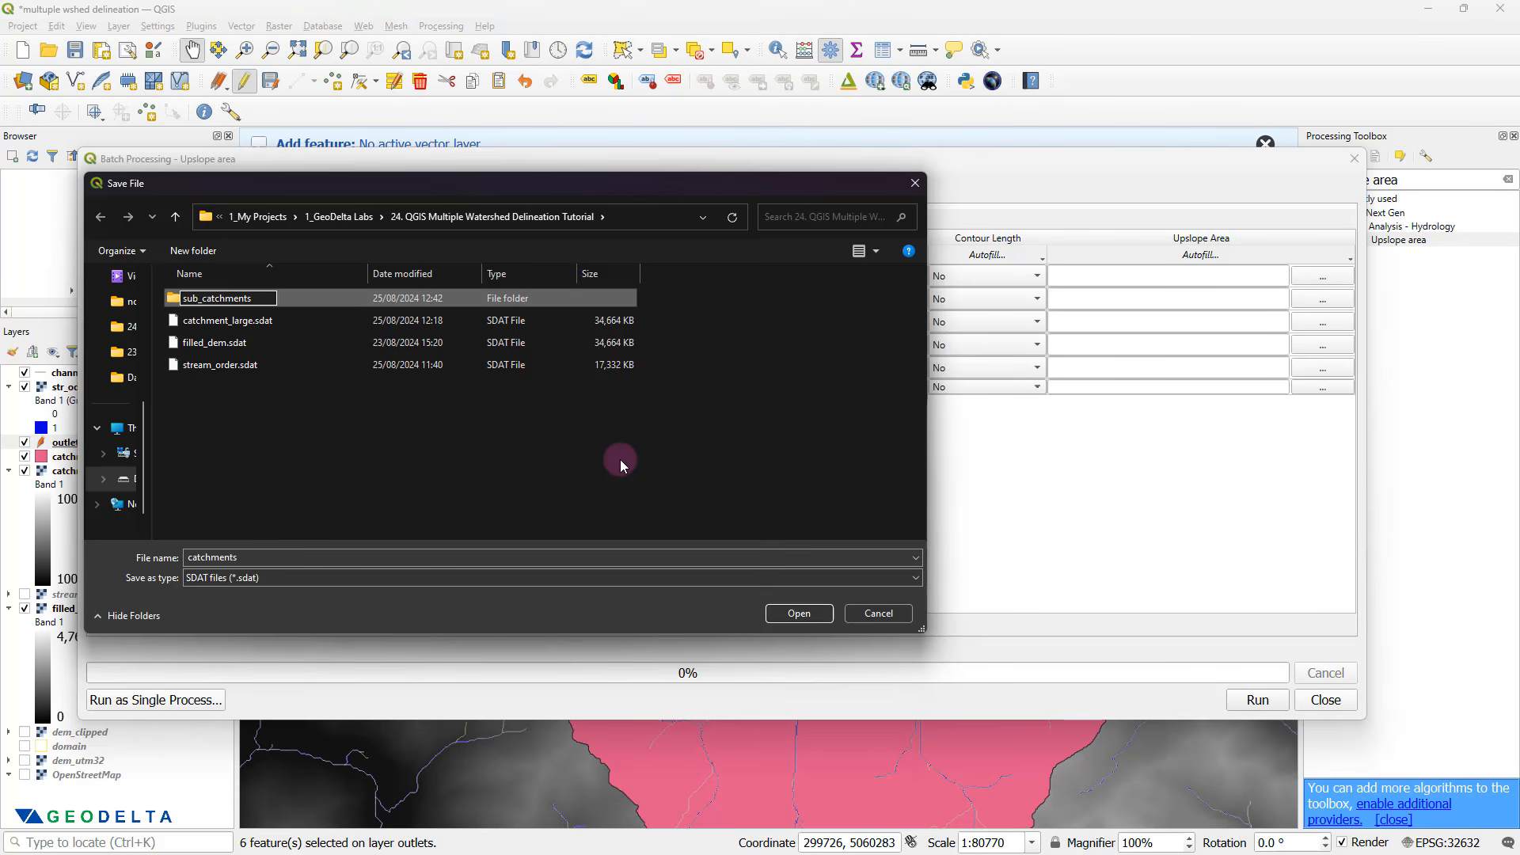
key(Return)
key(Return)
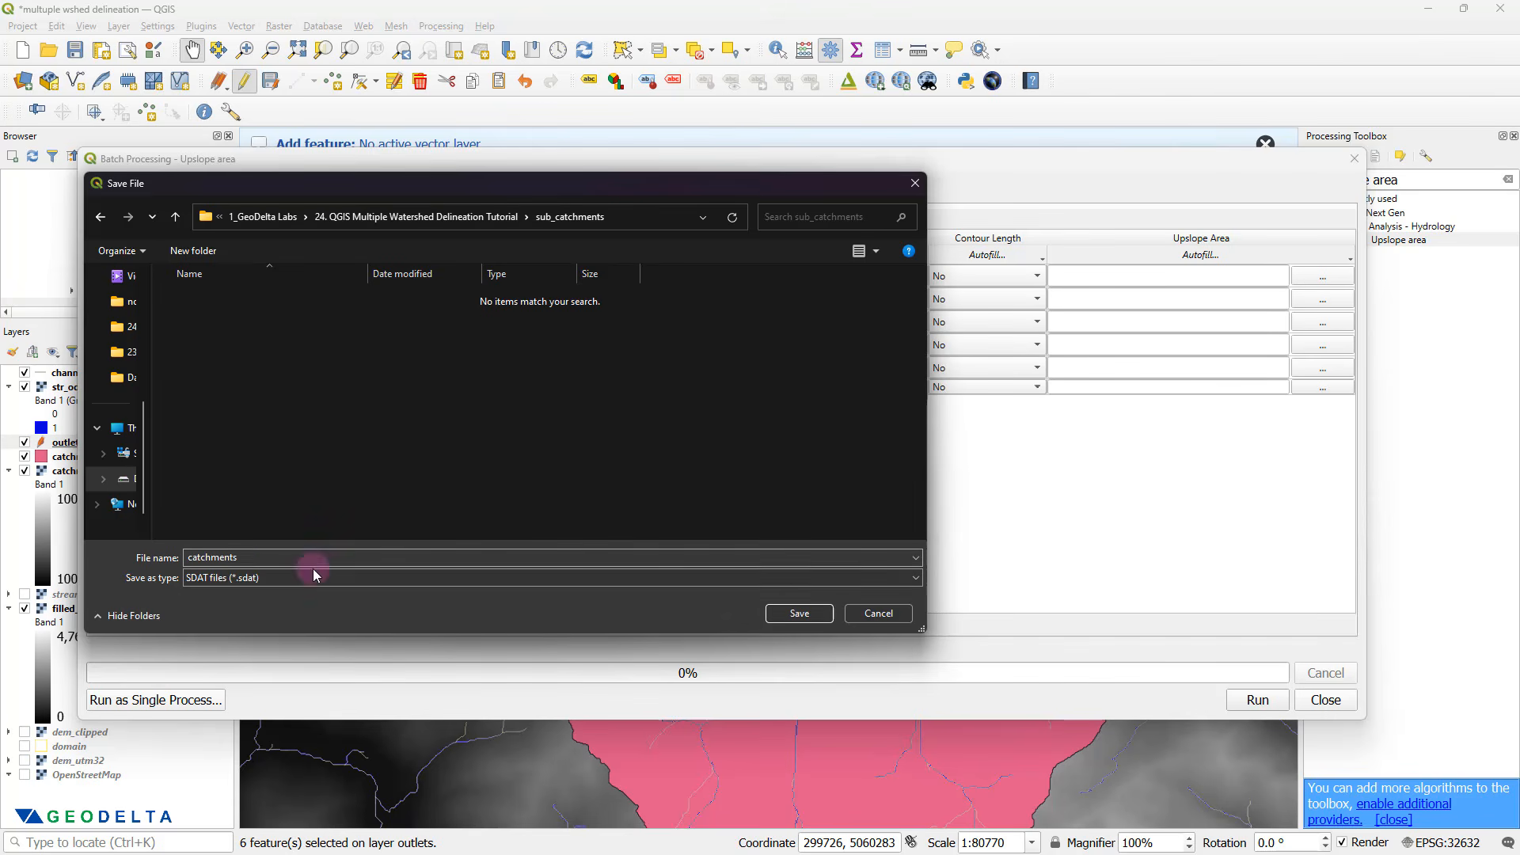
- Name the first outlet's output file catchment1 in SDAT format, without autofilling the other rows
double_click(270, 558)
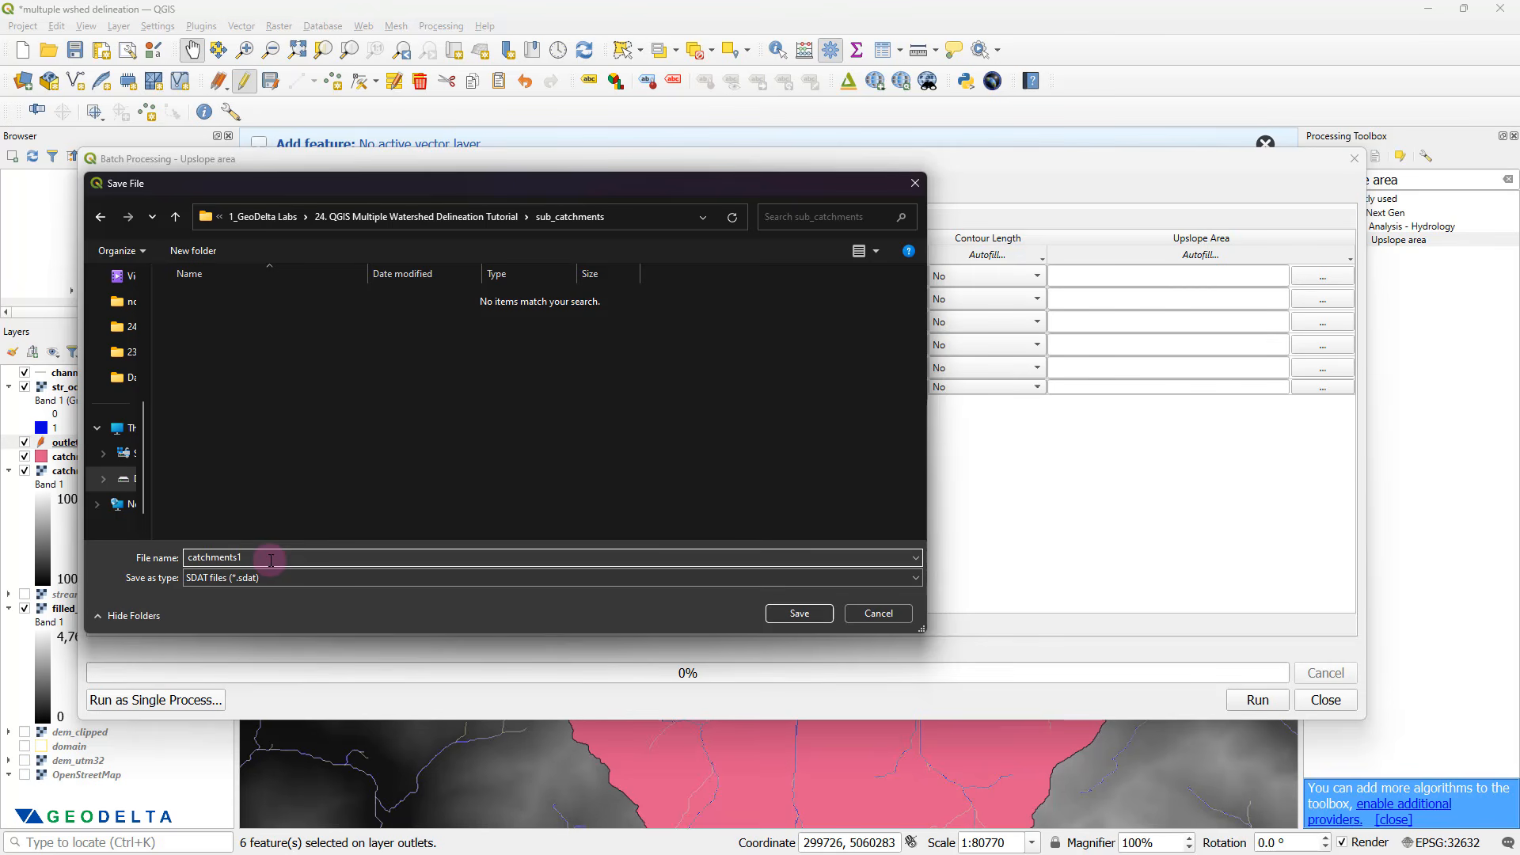
key(BackSpace)
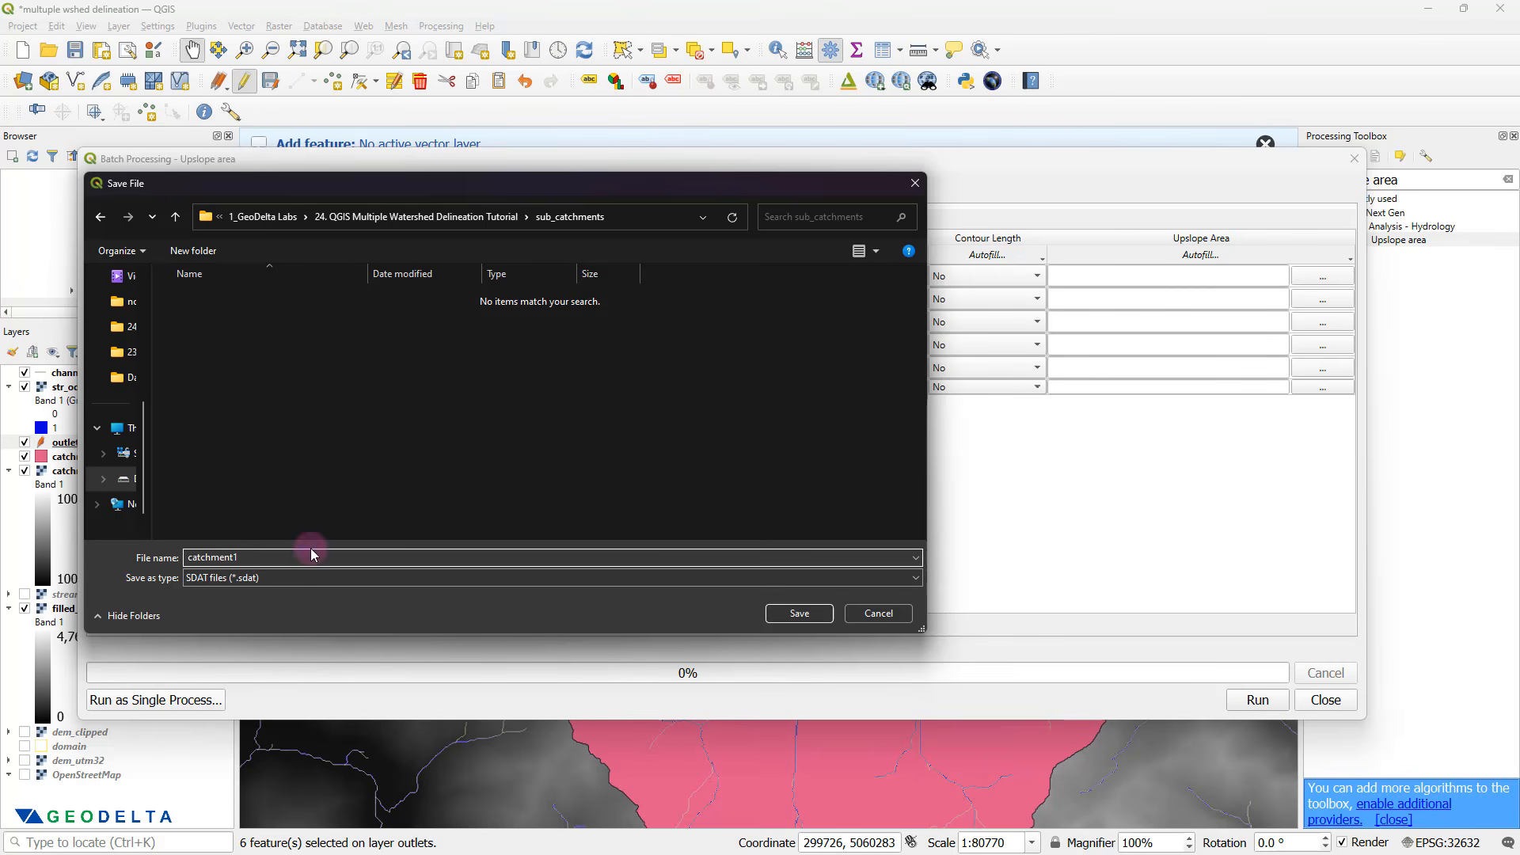
drag(271, 555, 156, 543)
click(798, 614)
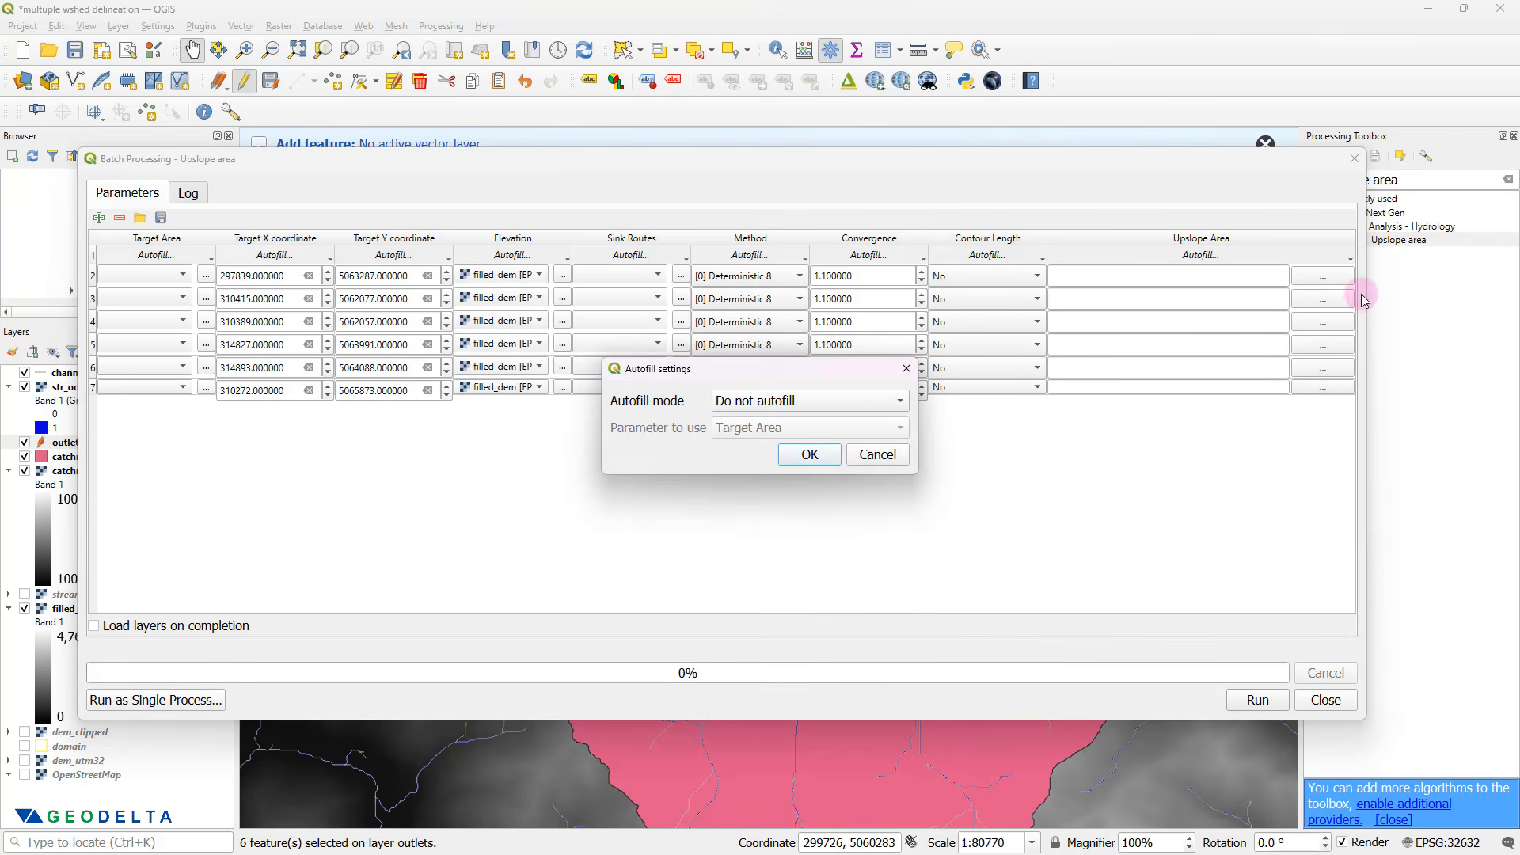
click(810, 454)
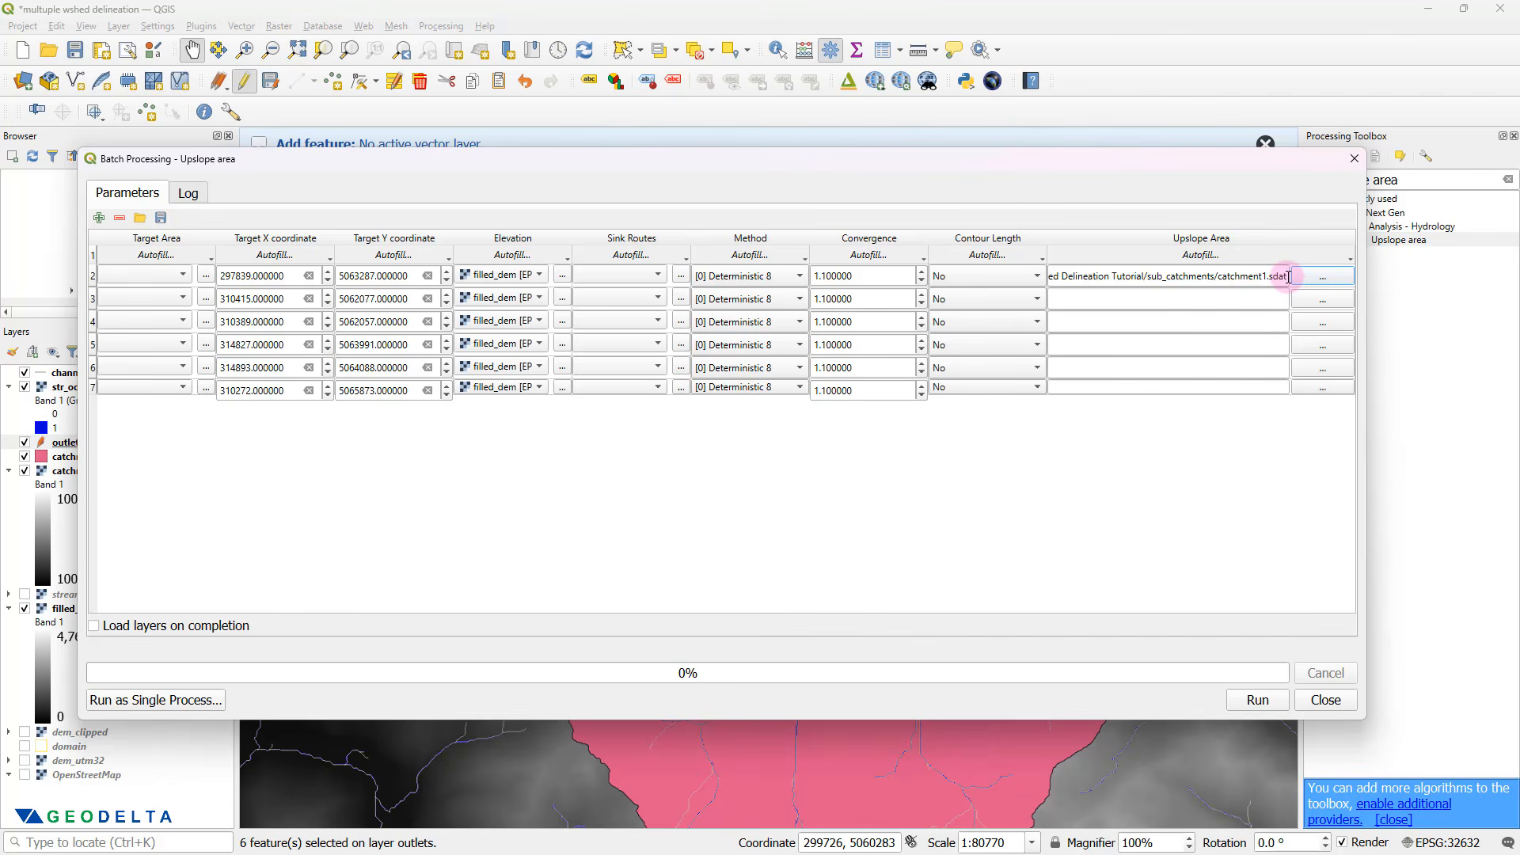
- Copy the first outlet's catchment1.sdat output path into the upslope area output of the other five rows
key(shift+Home)
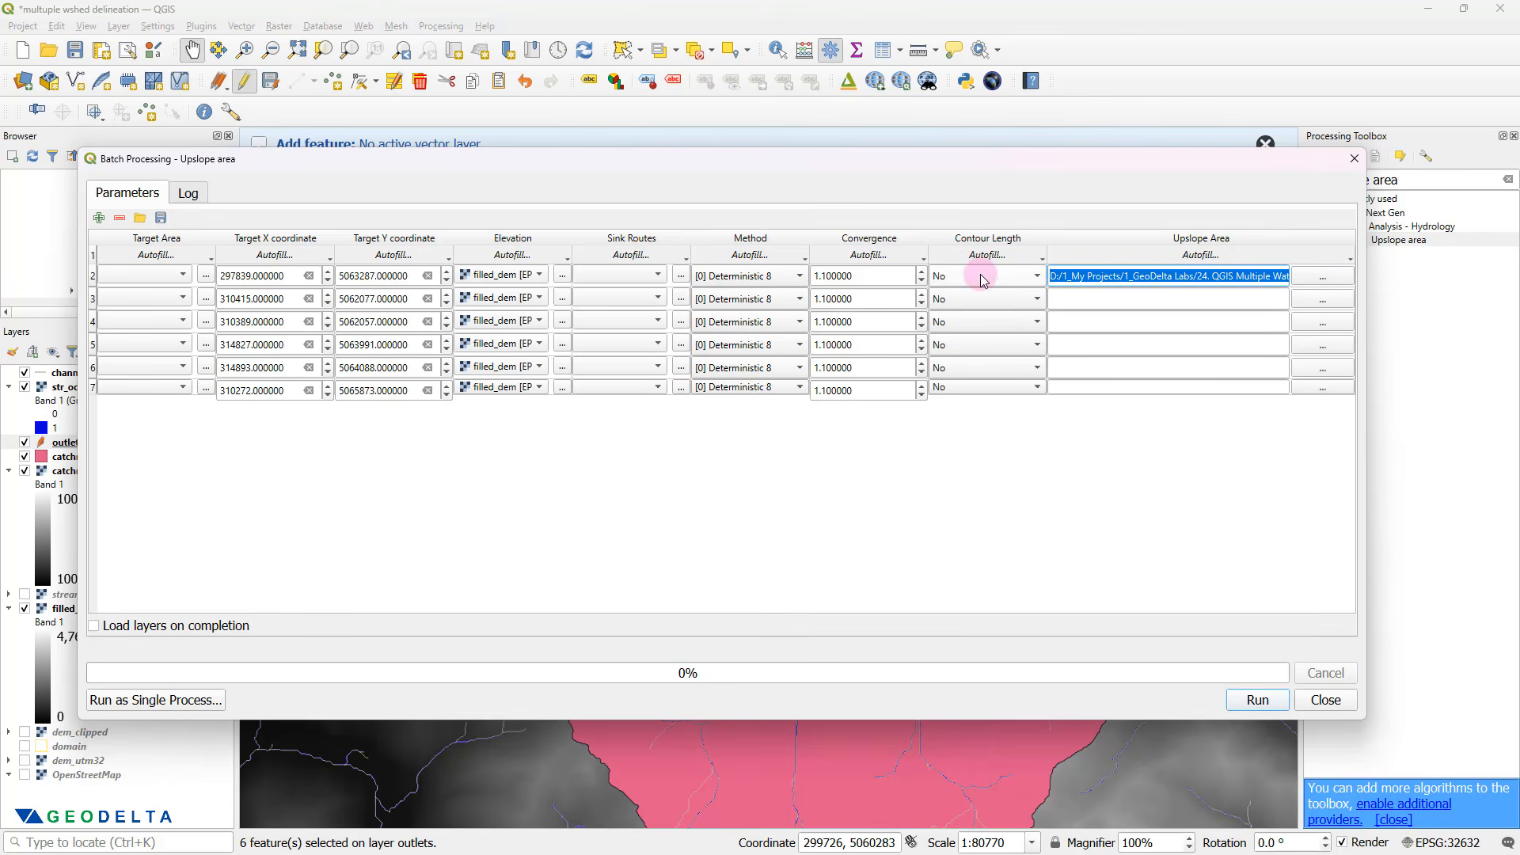
key(ctrl+c)
click(1164, 299)
key(ctrl+v)
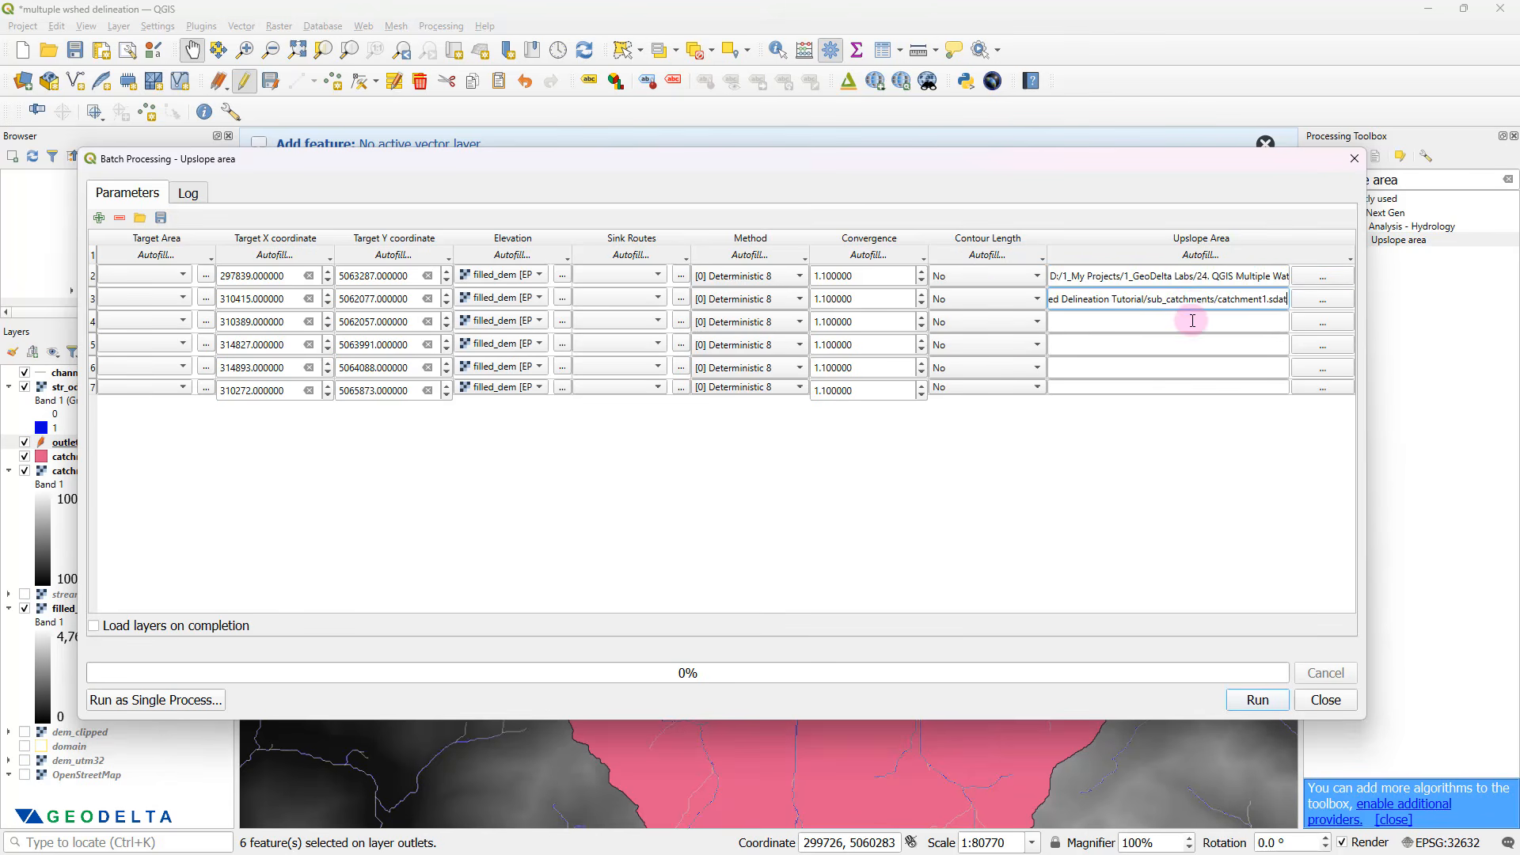
click(1192, 321)
key(ctrl+v)
click(1164, 345)
key(ctrl+v)
click(1148, 368)
key(ctrl+v)
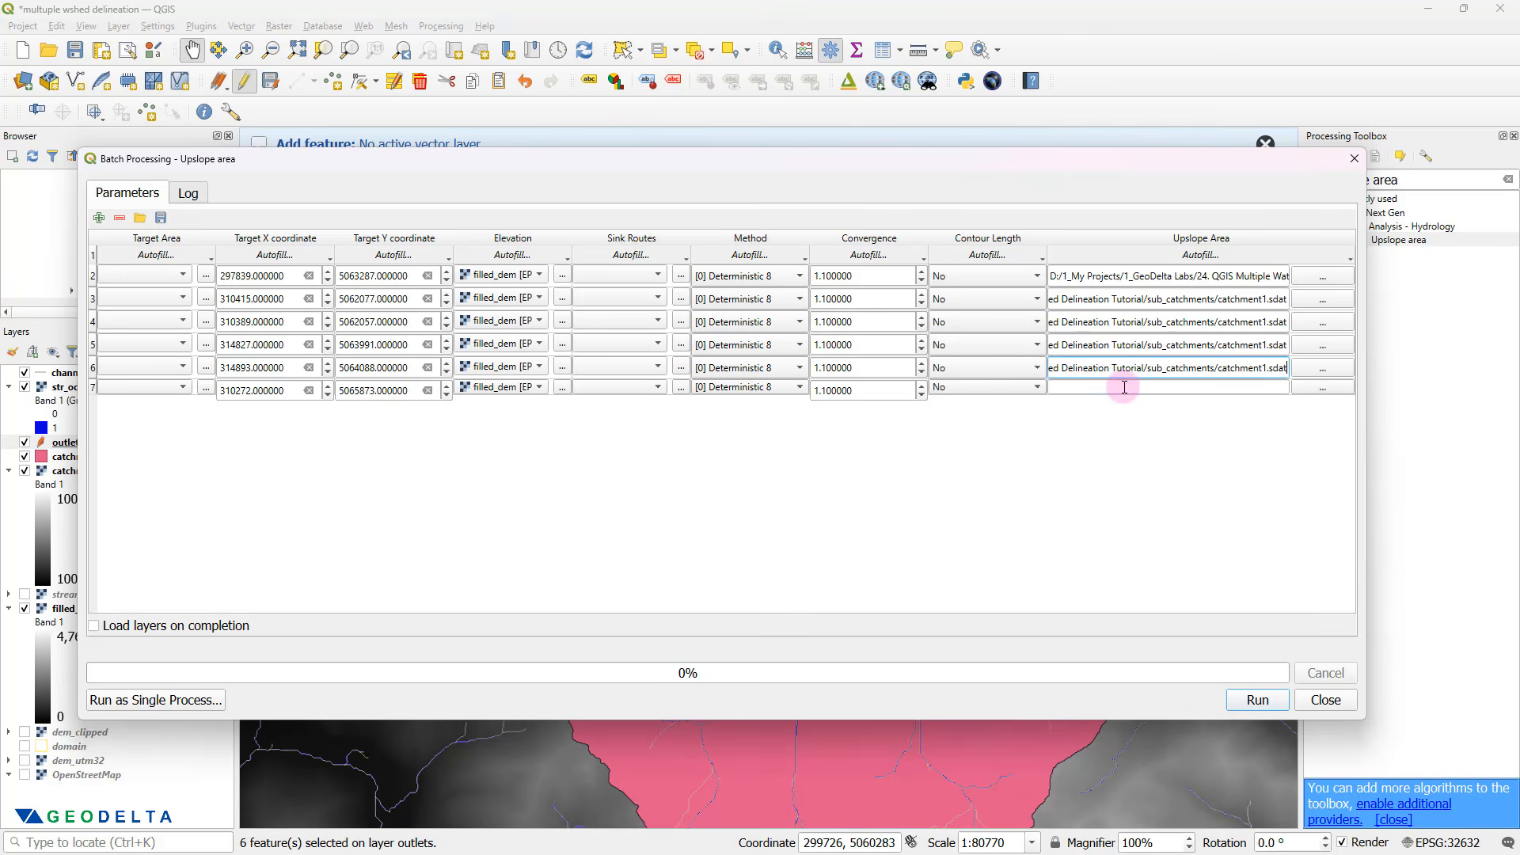
click(1124, 388)
key(ctrl+v)
- Rename the second and third outlets' upslope area output files to catchment2.sdat and catchment3.sdat
click(1251, 299)
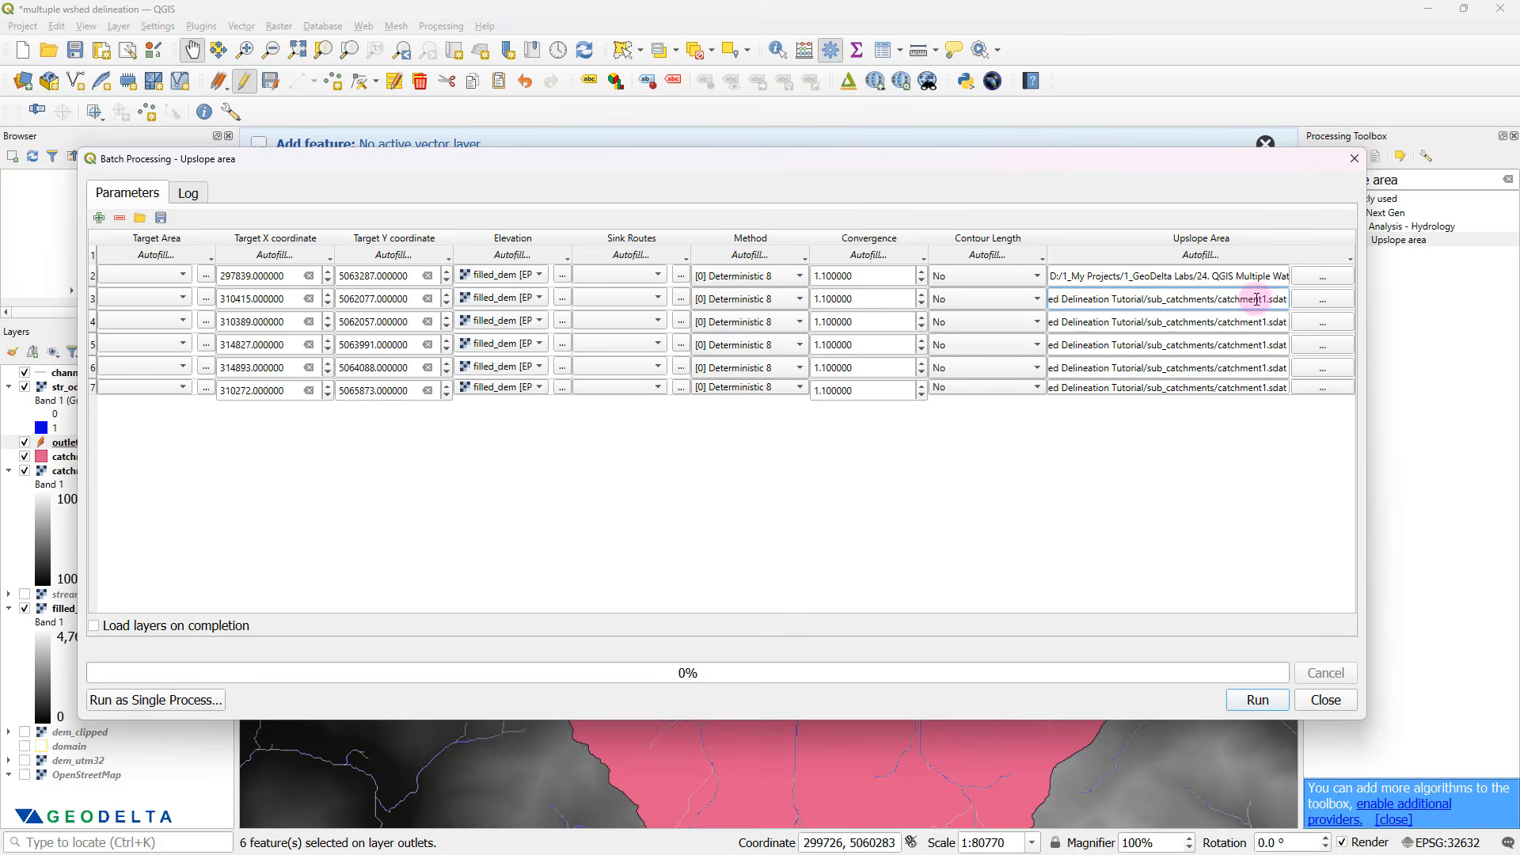
drag(1264, 298, 1283, 295)
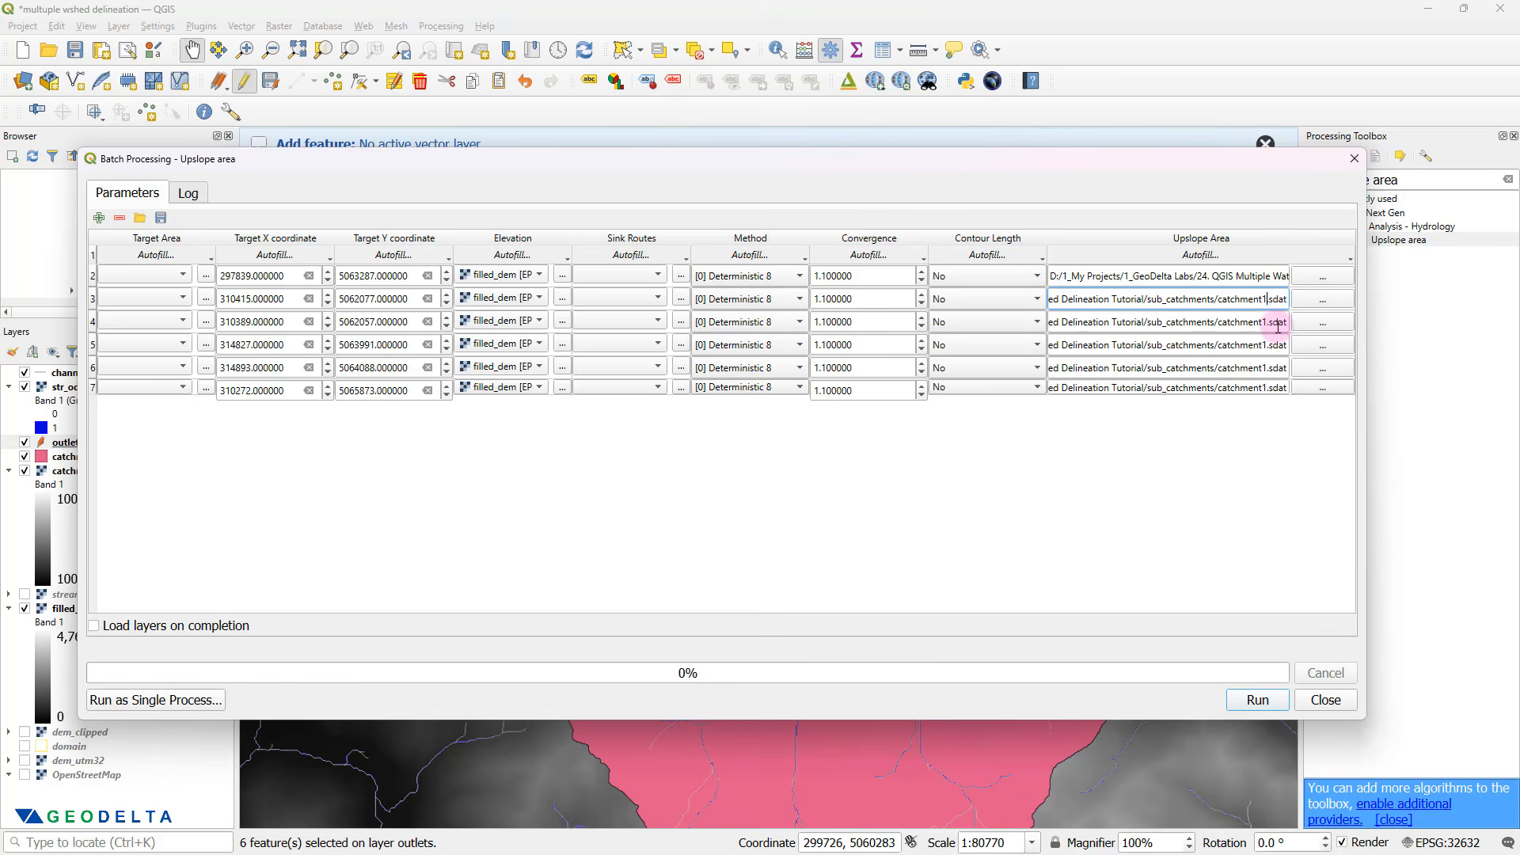
key(BackSpace)
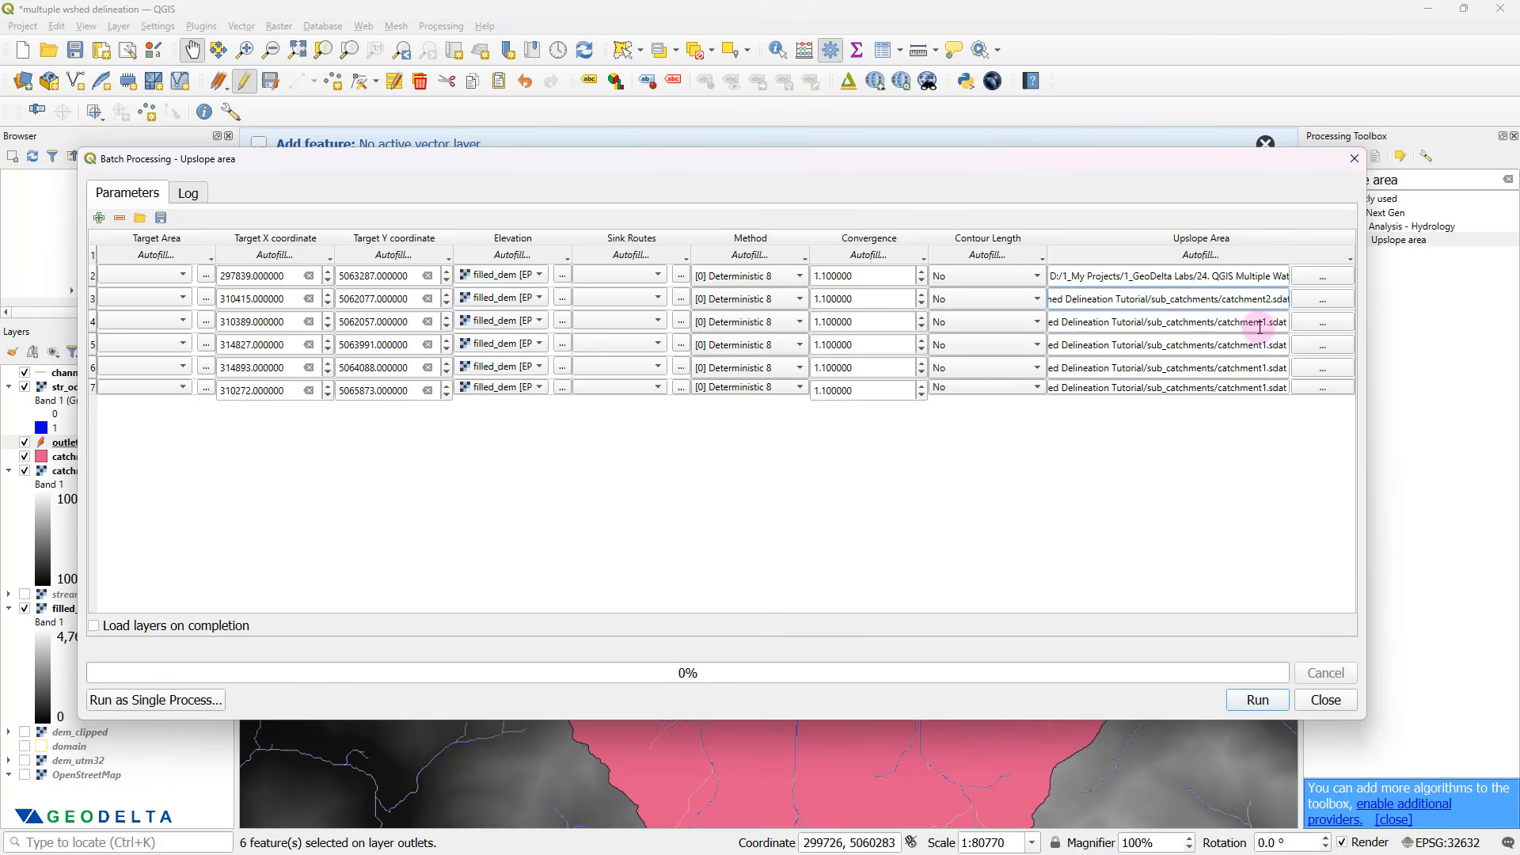
click(1270, 319)
key(BackSpace)
text(3)
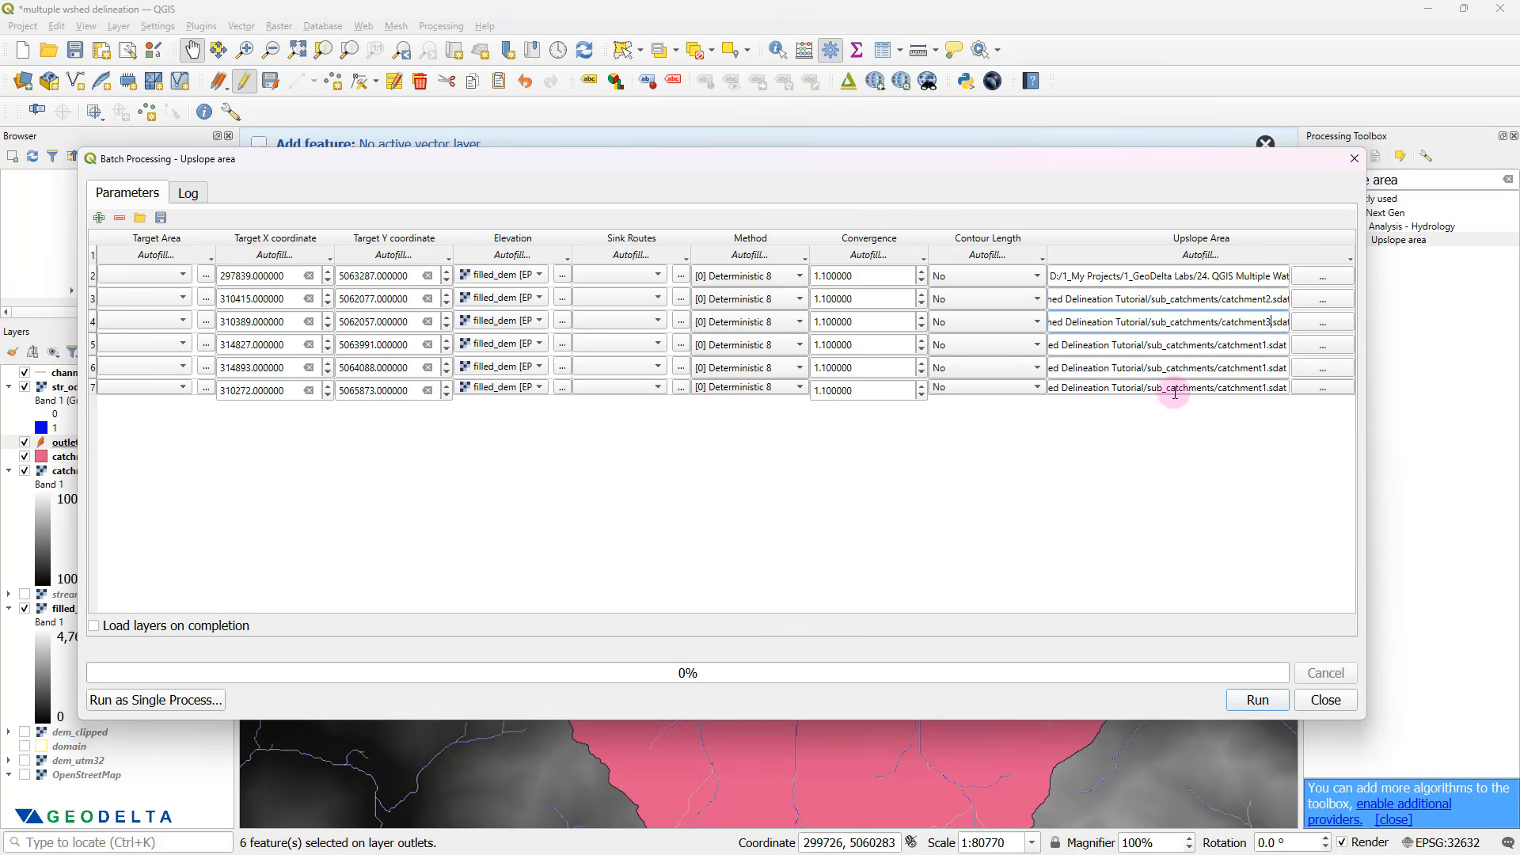
- Rename the fourth, fifth and sixth outlets' upslope area output files to catchment4.sdat, catchment5.sdat and catchment6.sdat
click(1270, 344)
key(BackSpace)
text(4)
click(1266, 369)
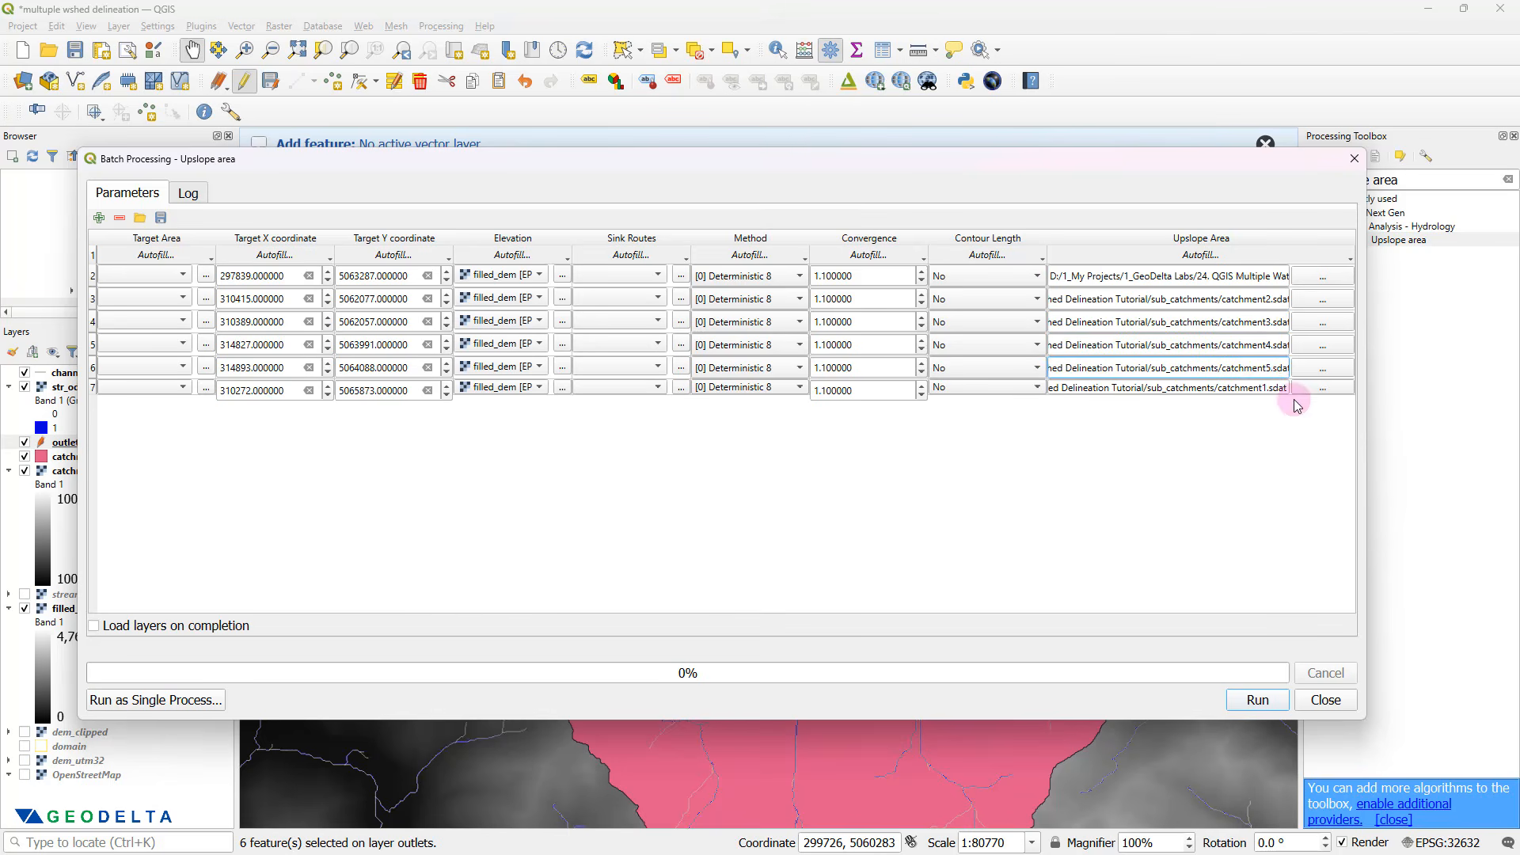
key(BackSpace)
text(5)
click(1267, 387)
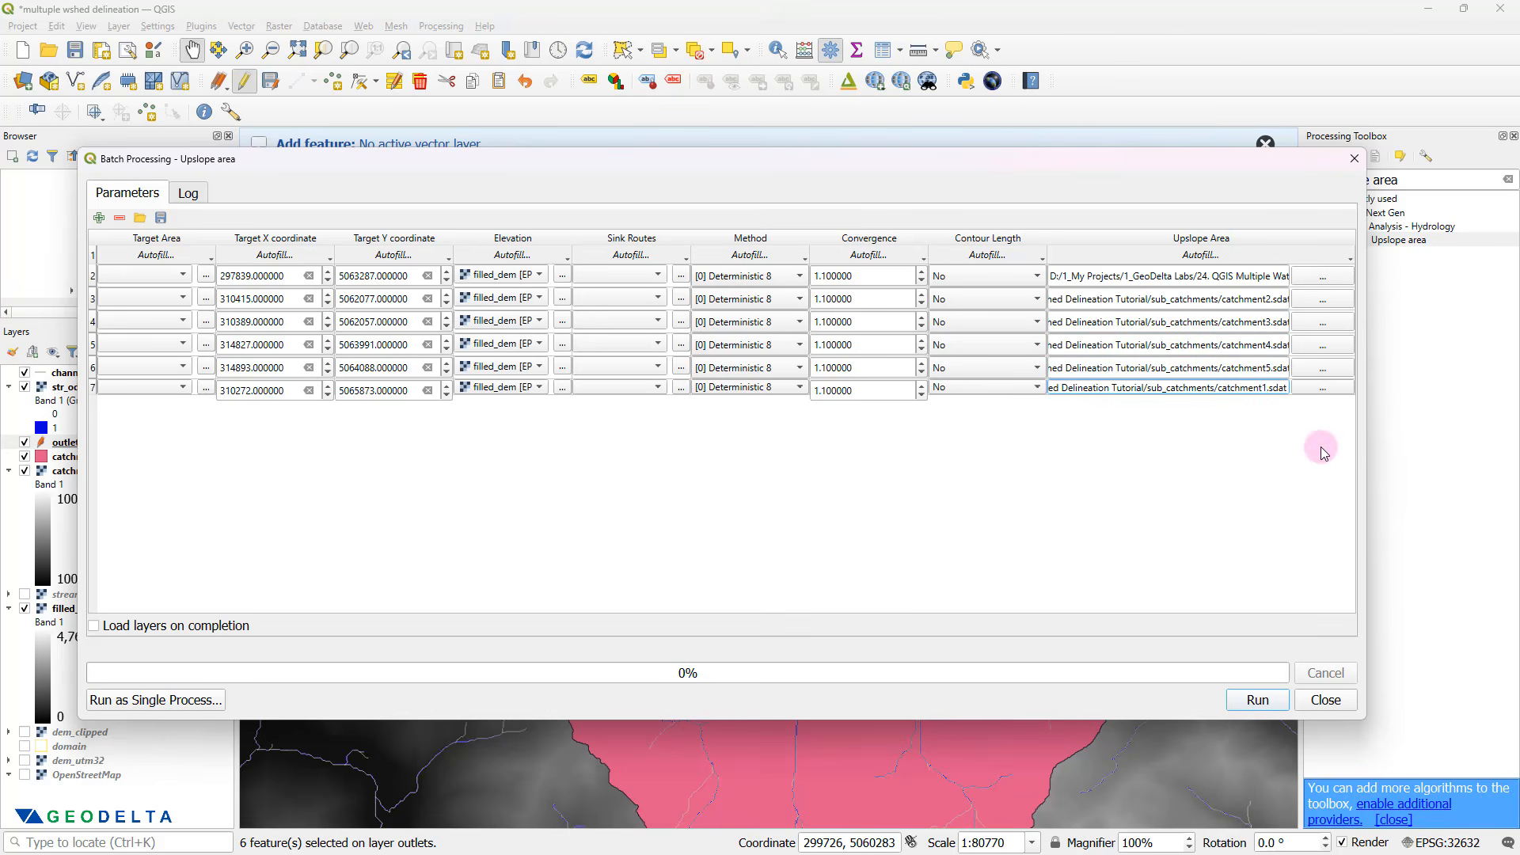
key(BackSpace)
text(6)
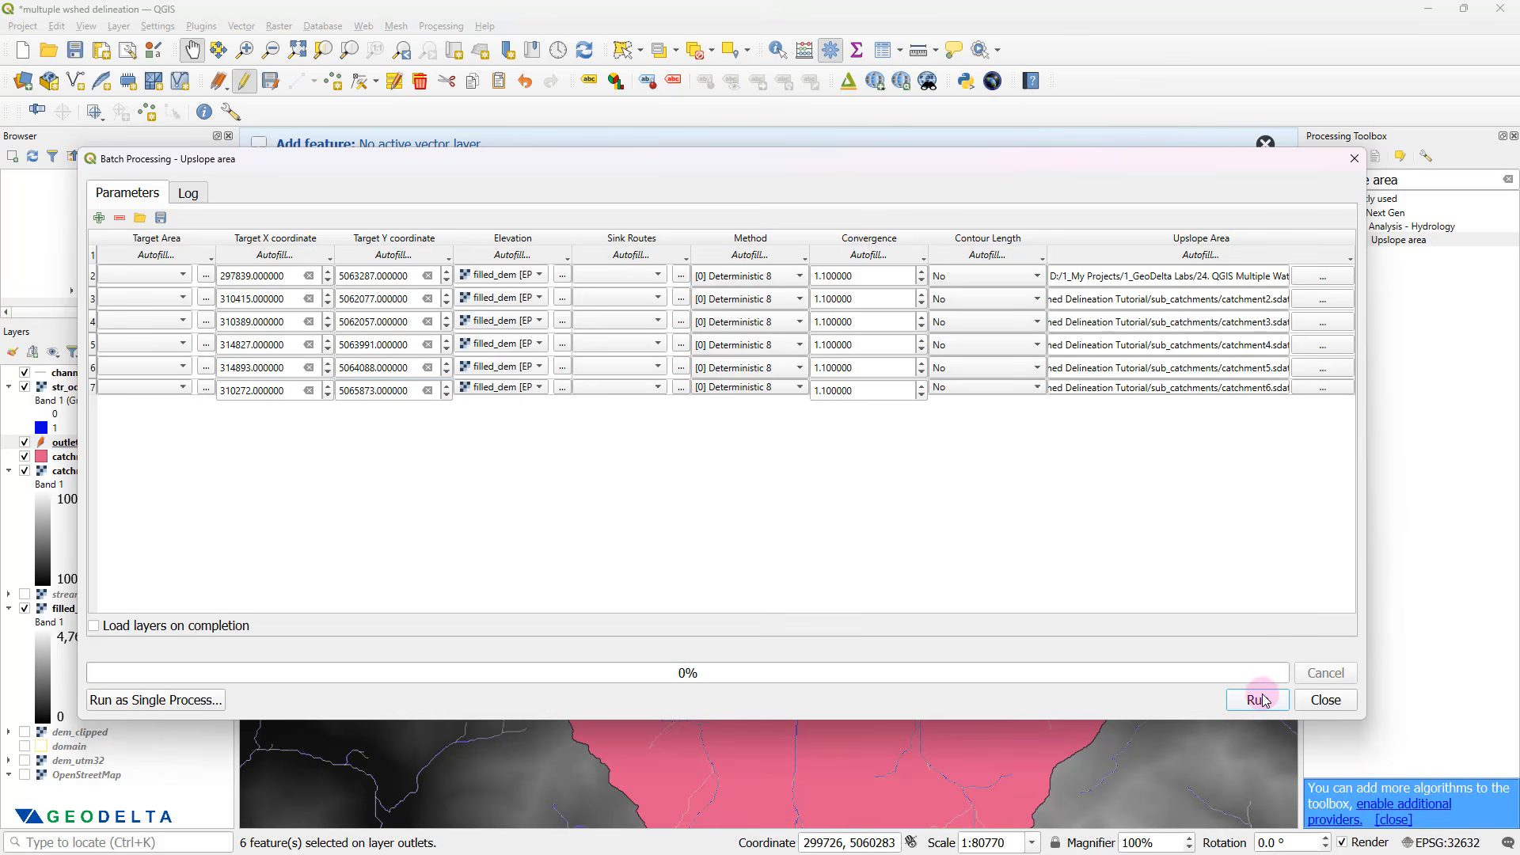
- Run the Upslope area batch for all six outlets with the layers loaded on completion, and close the batch dialog
click(93, 628)
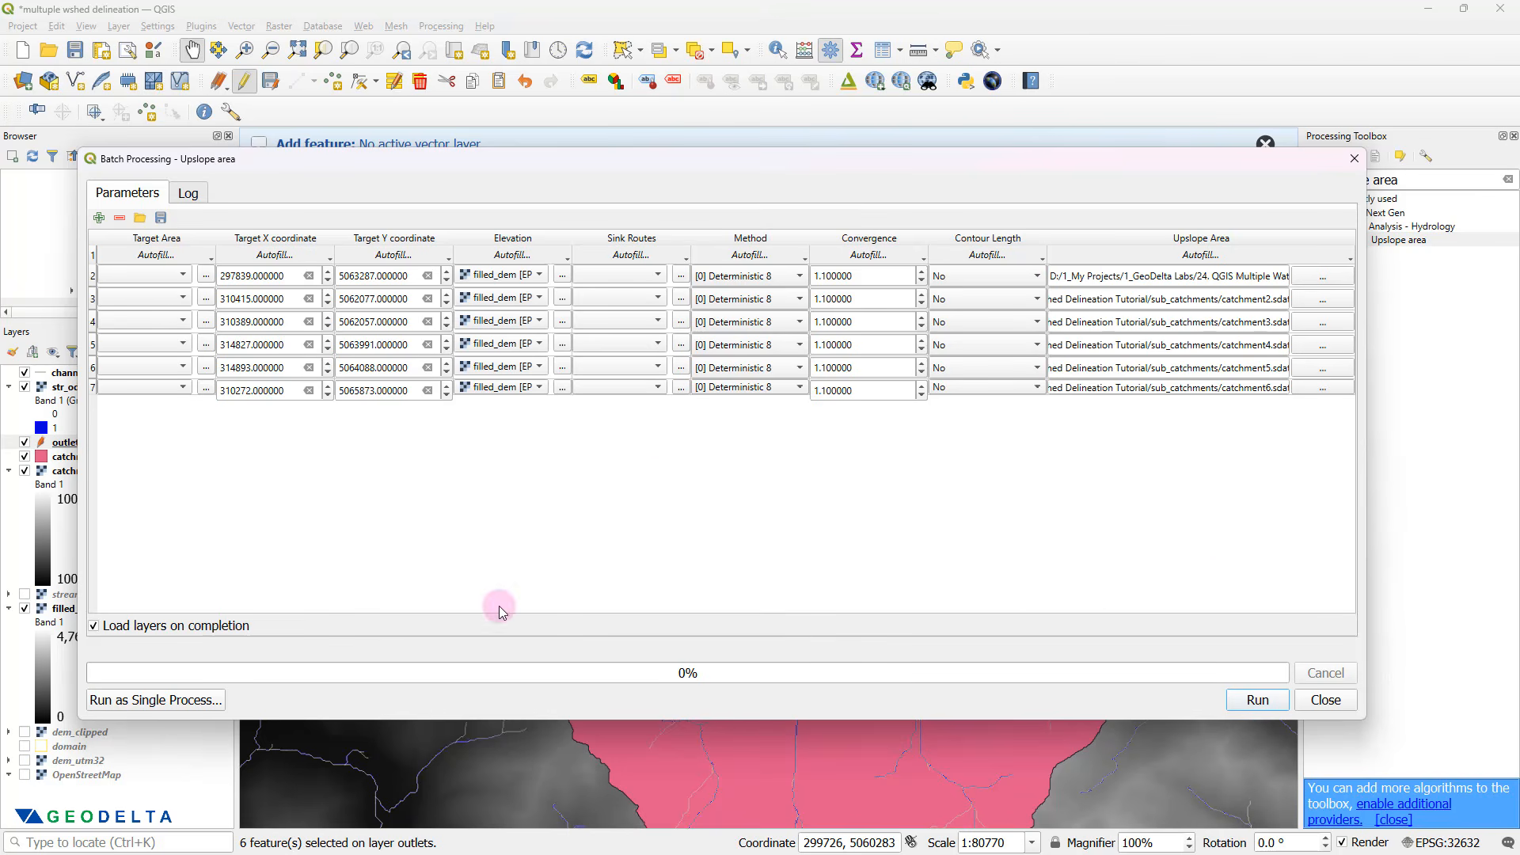
click(1259, 701)
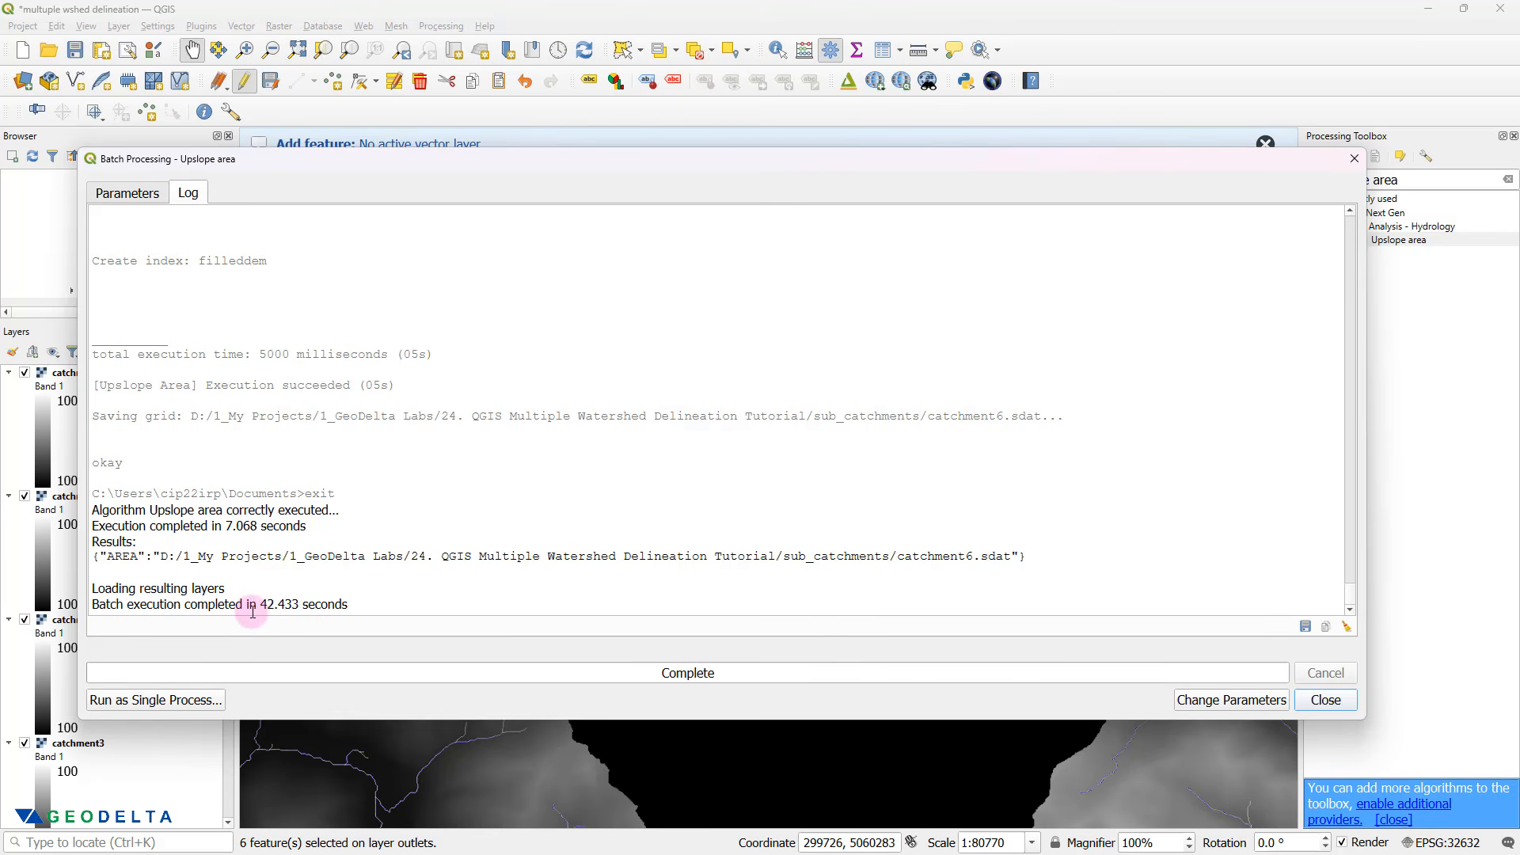
click(1326, 701)
- Render the catchment1 raster as Paletted/Unique values, classify it with random colors and apply the style
scroll(824, 533, down, 2)
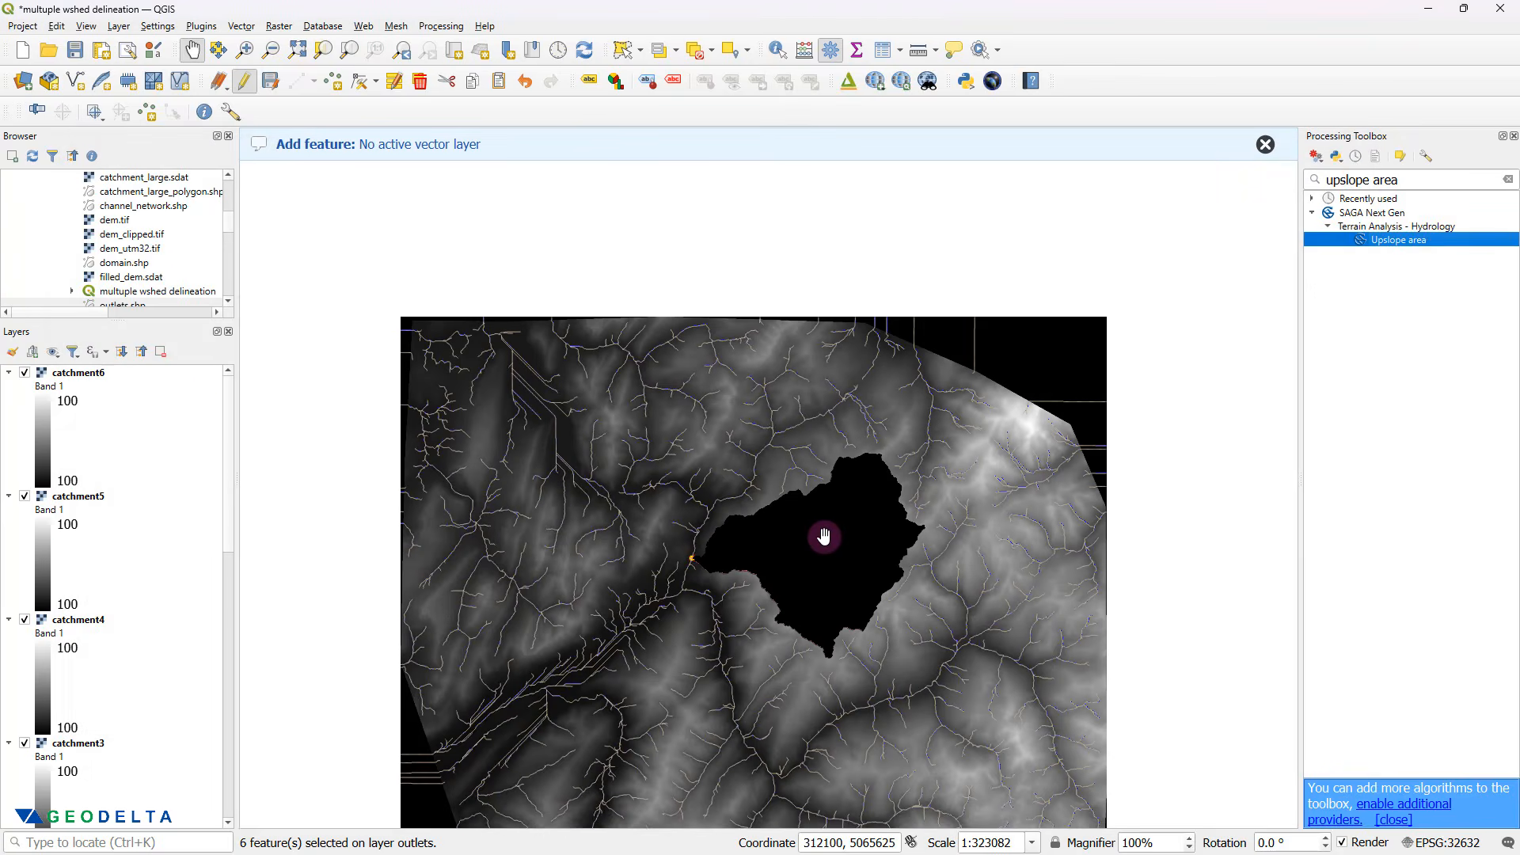
scroll(171, 601, down, 5)
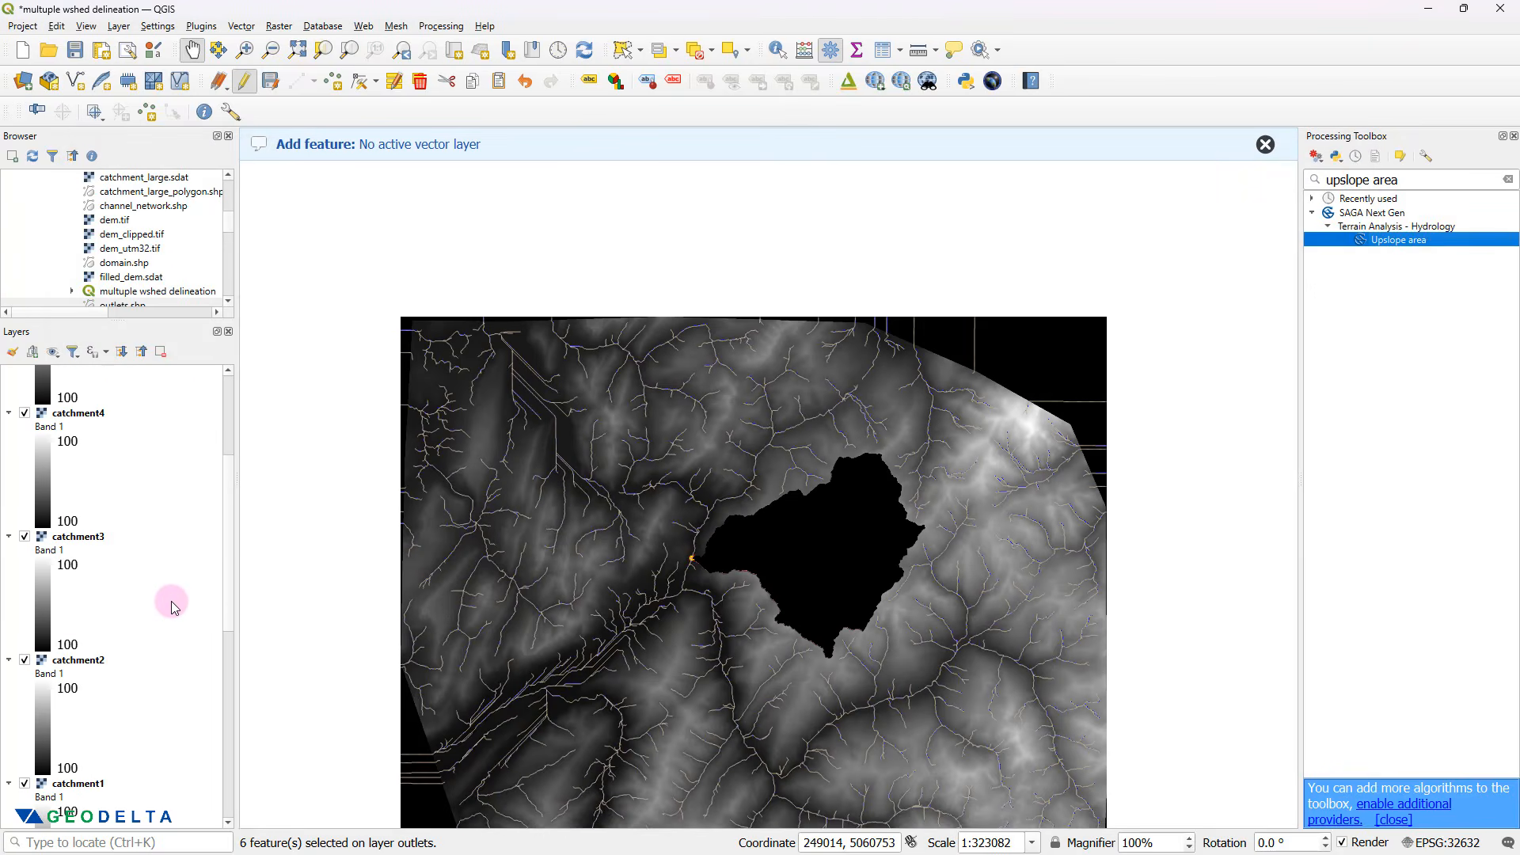
scroll(171, 605, up, 3)
scroll(171, 605, down, 1)
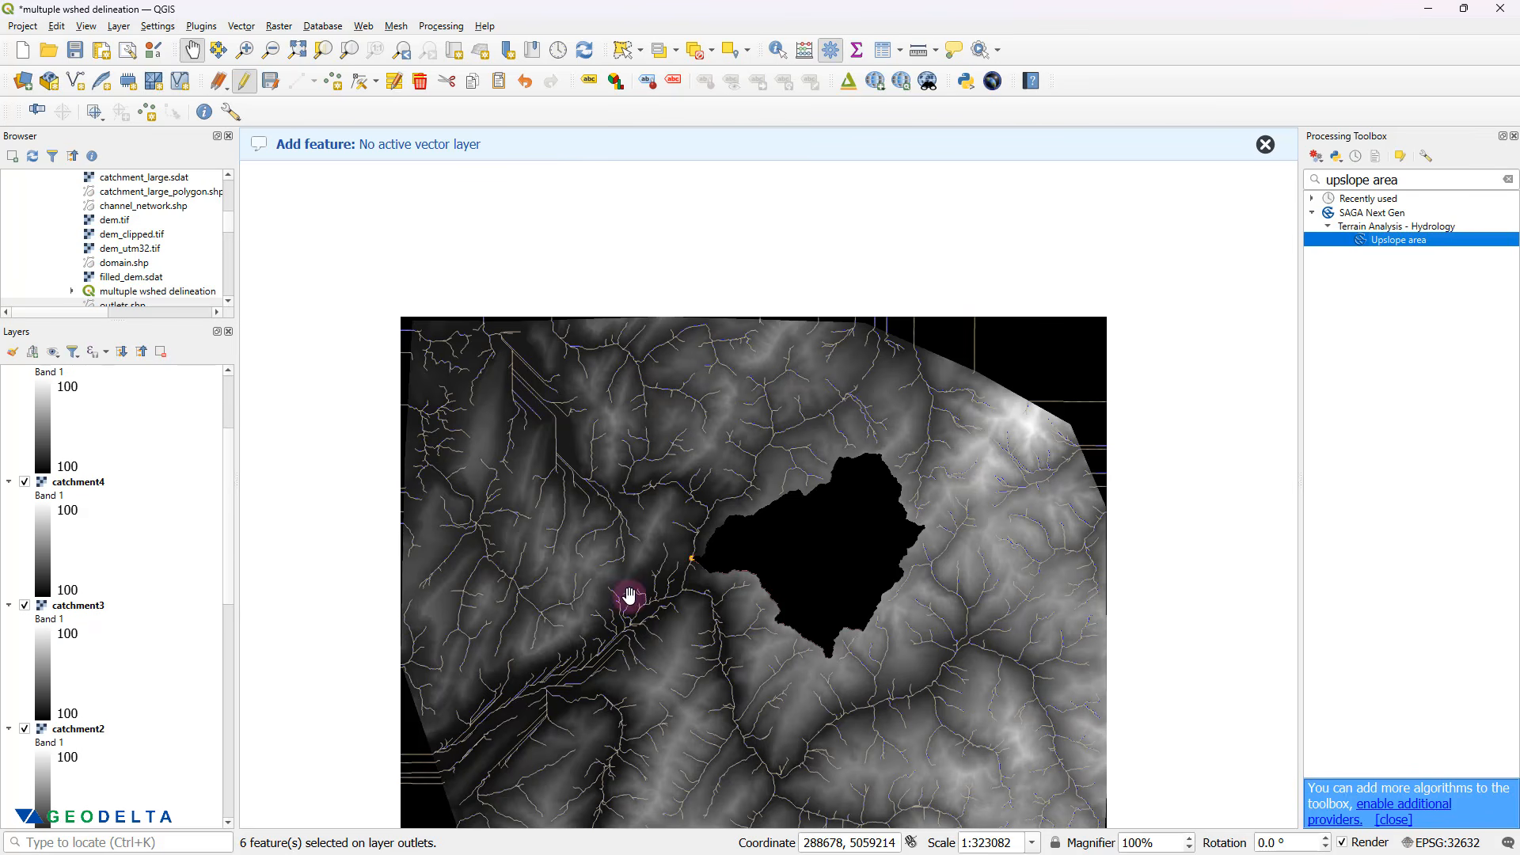
scroll(163, 548, up, 1)
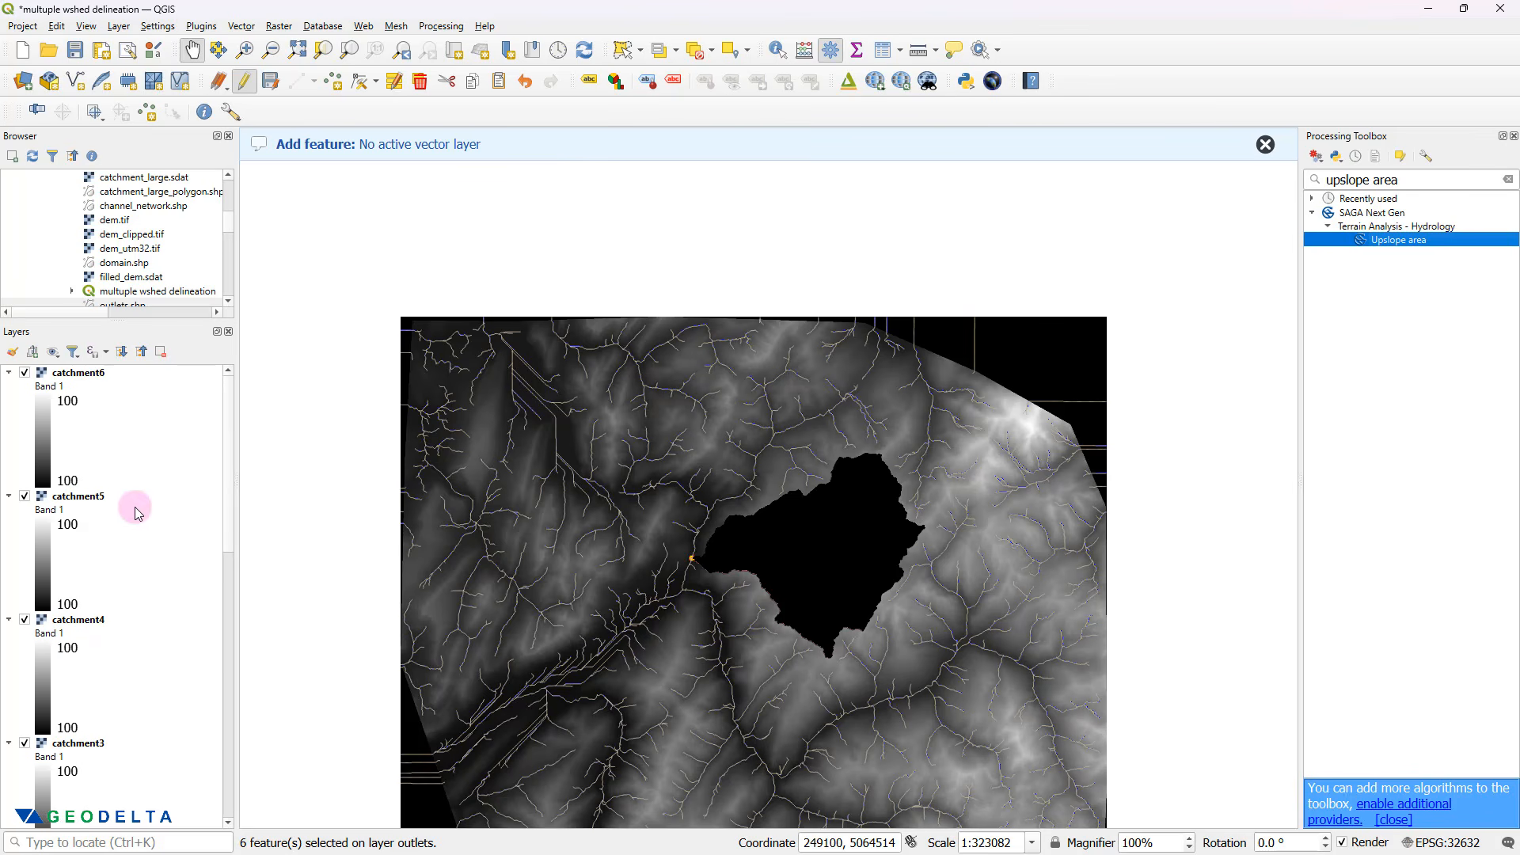
scroll(174, 602, down, 3)
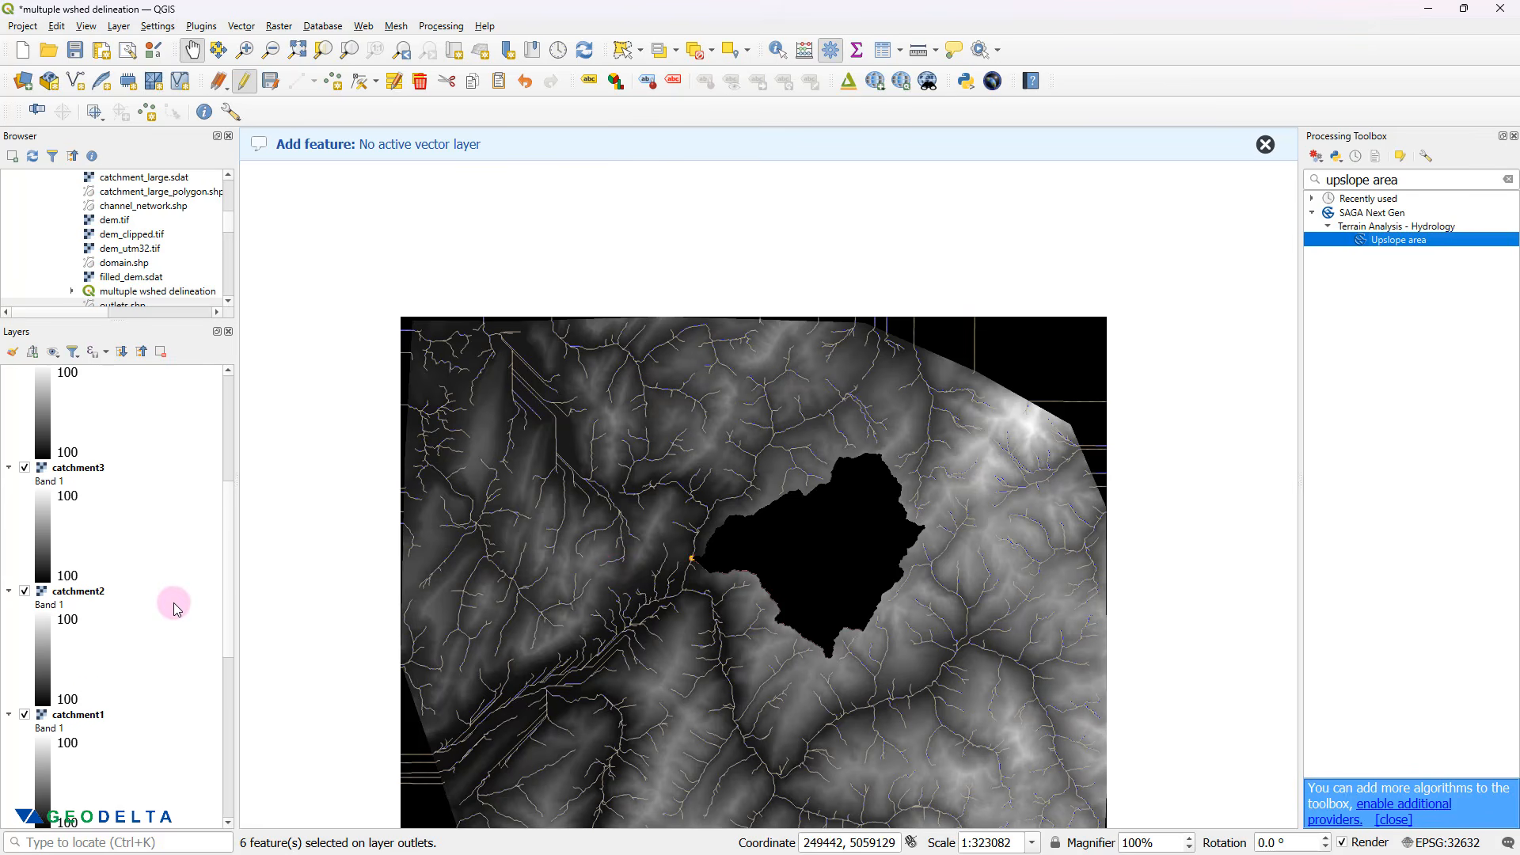
click(83, 654)
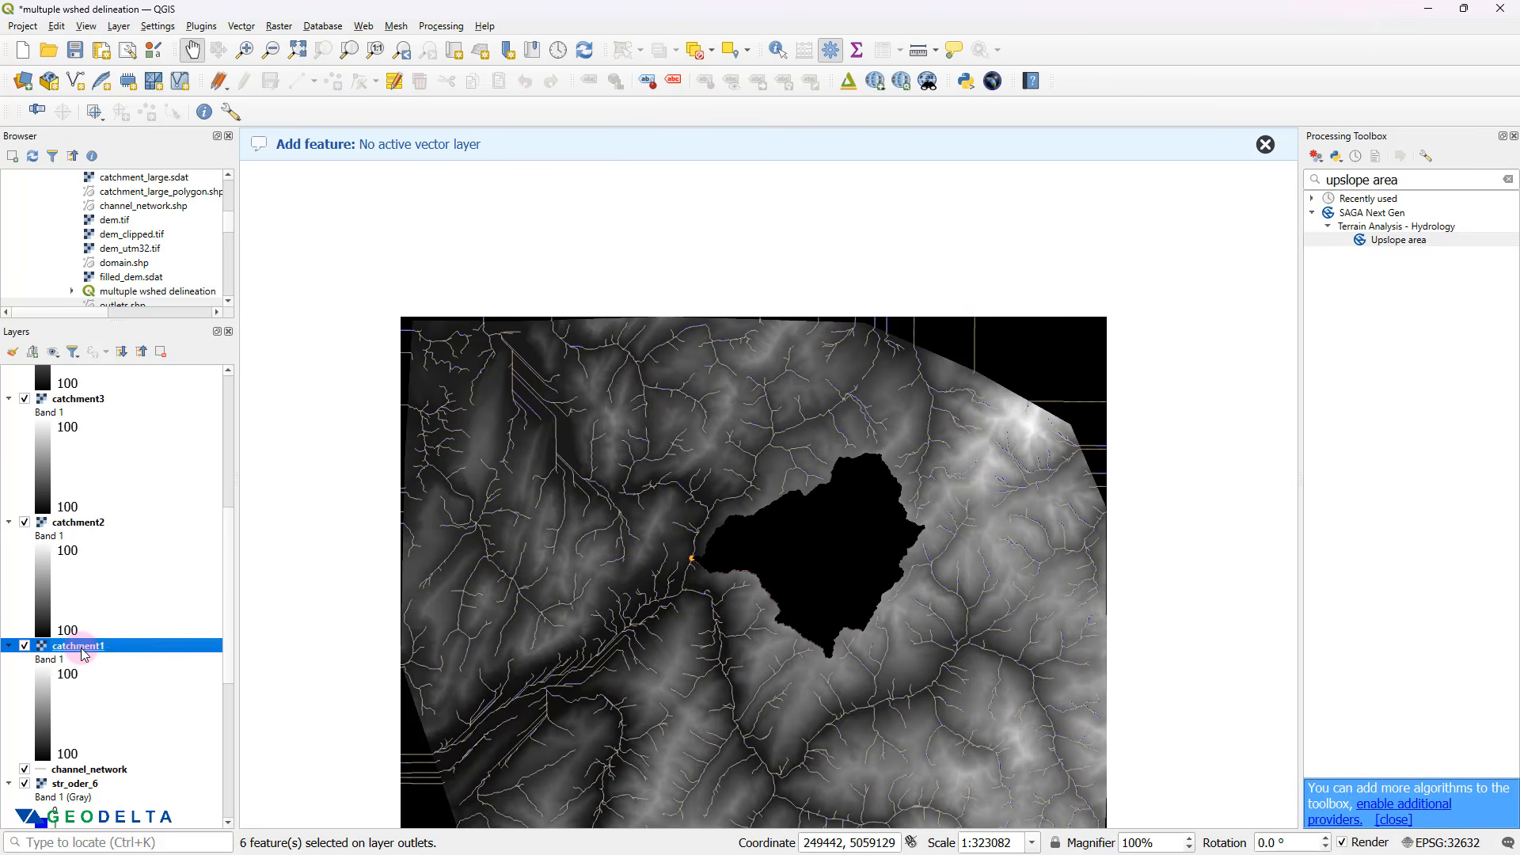
right_click(83, 654)
click(159, 641)
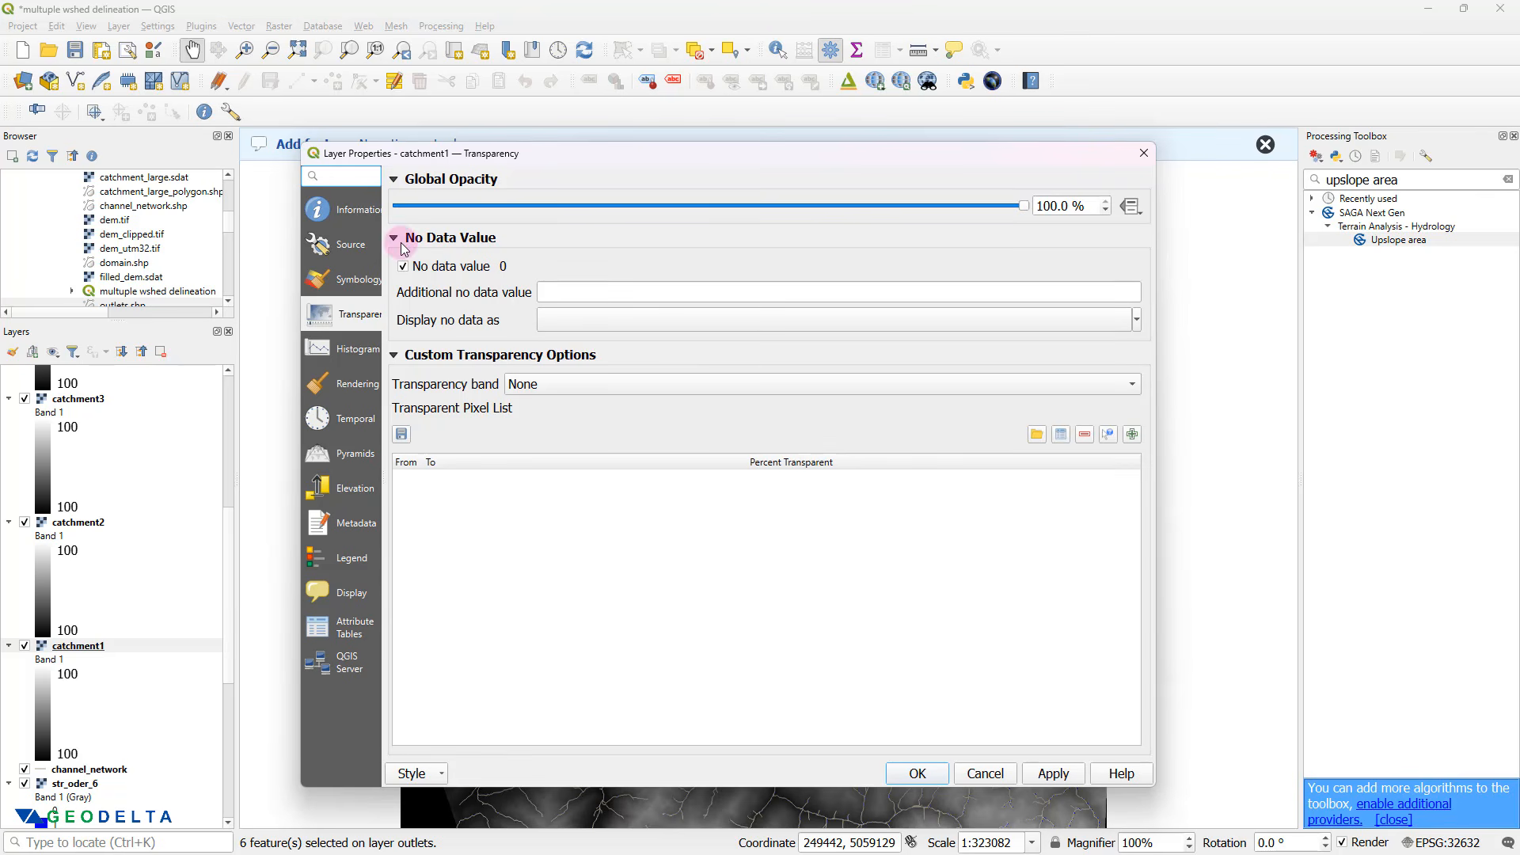
click(351, 283)
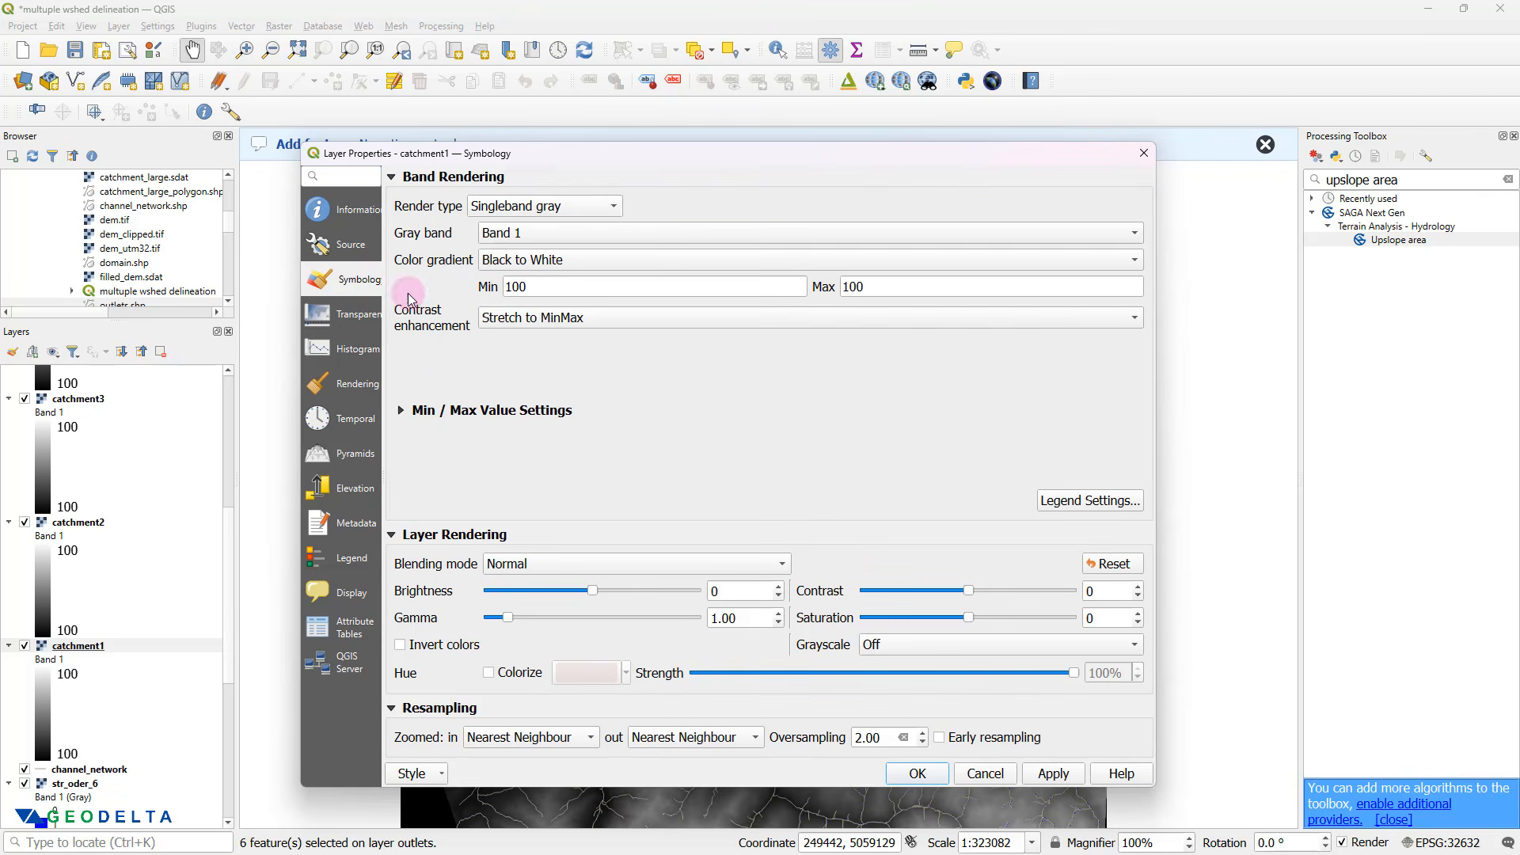
click(579, 206)
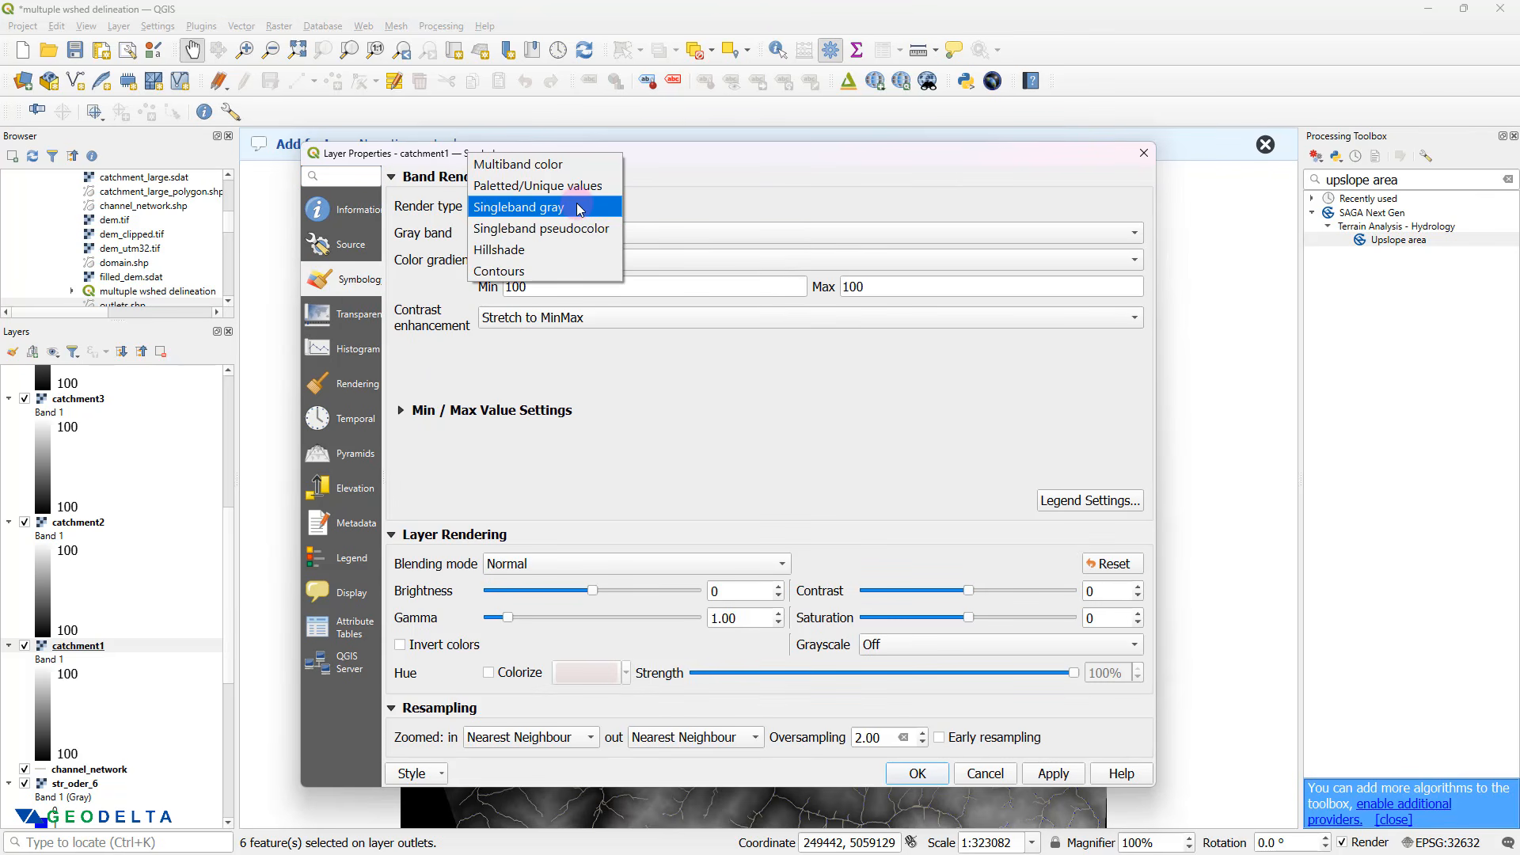
click(519, 186)
click(526, 521)
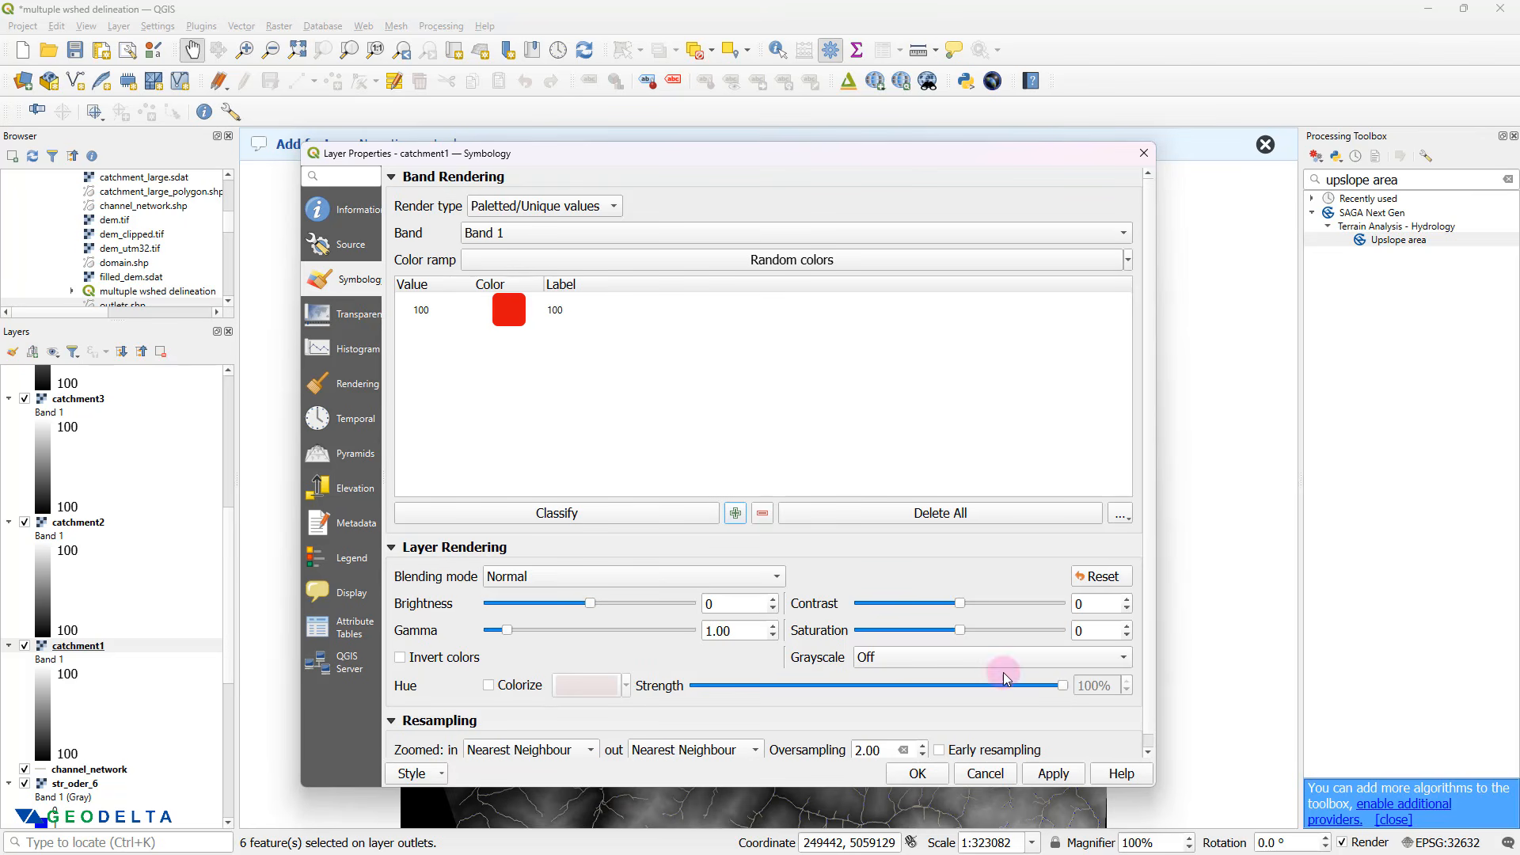
click(1053, 774)
click(918, 774)
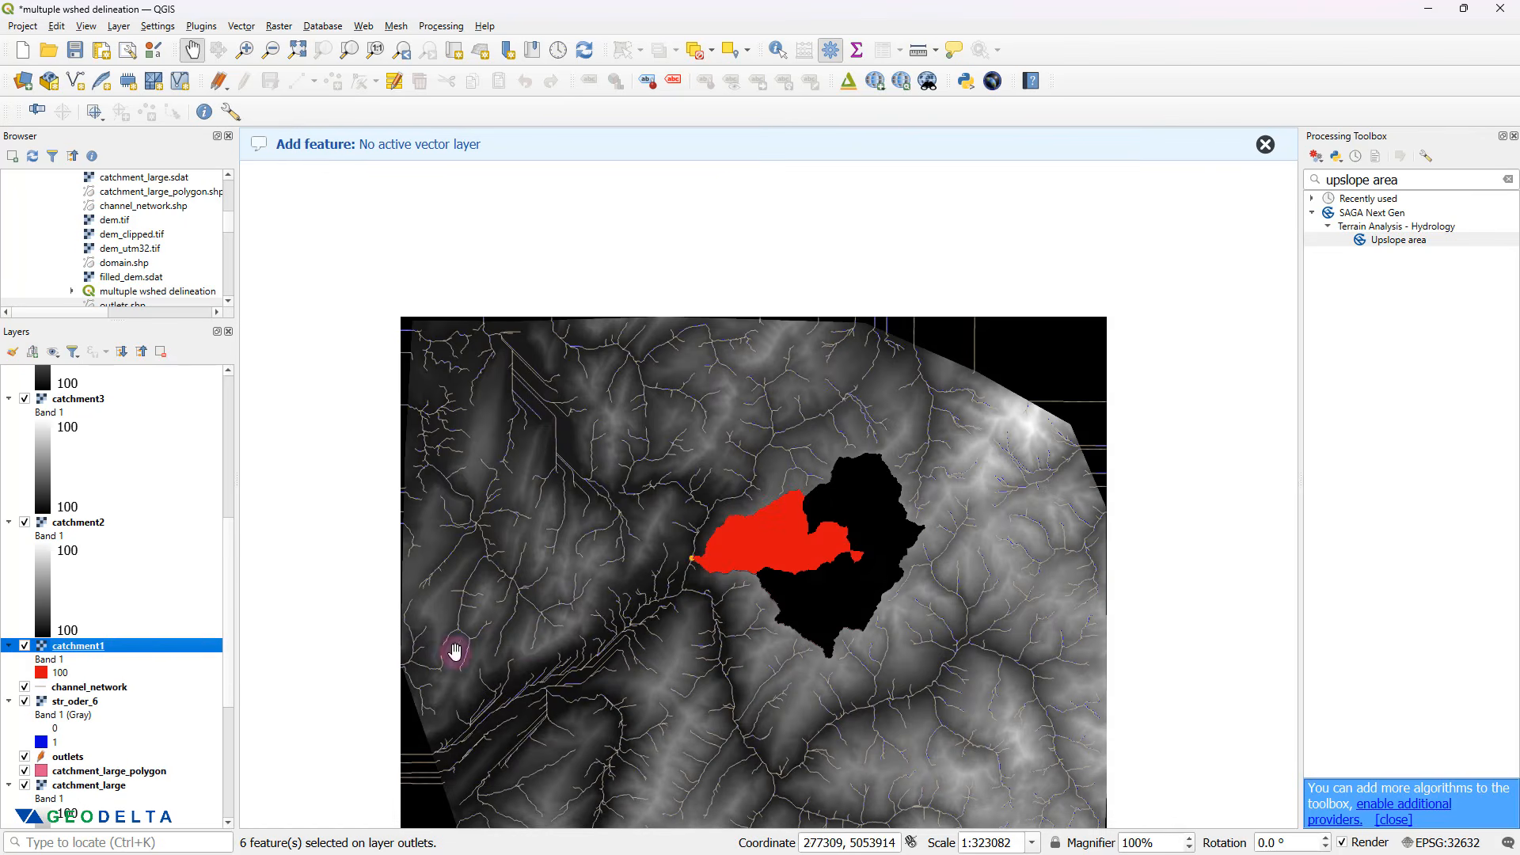
- Render the catchment2 raster as Paletted/Unique values, classify it and color its value 100 green (#2cdc6a)
right_click(103, 522)
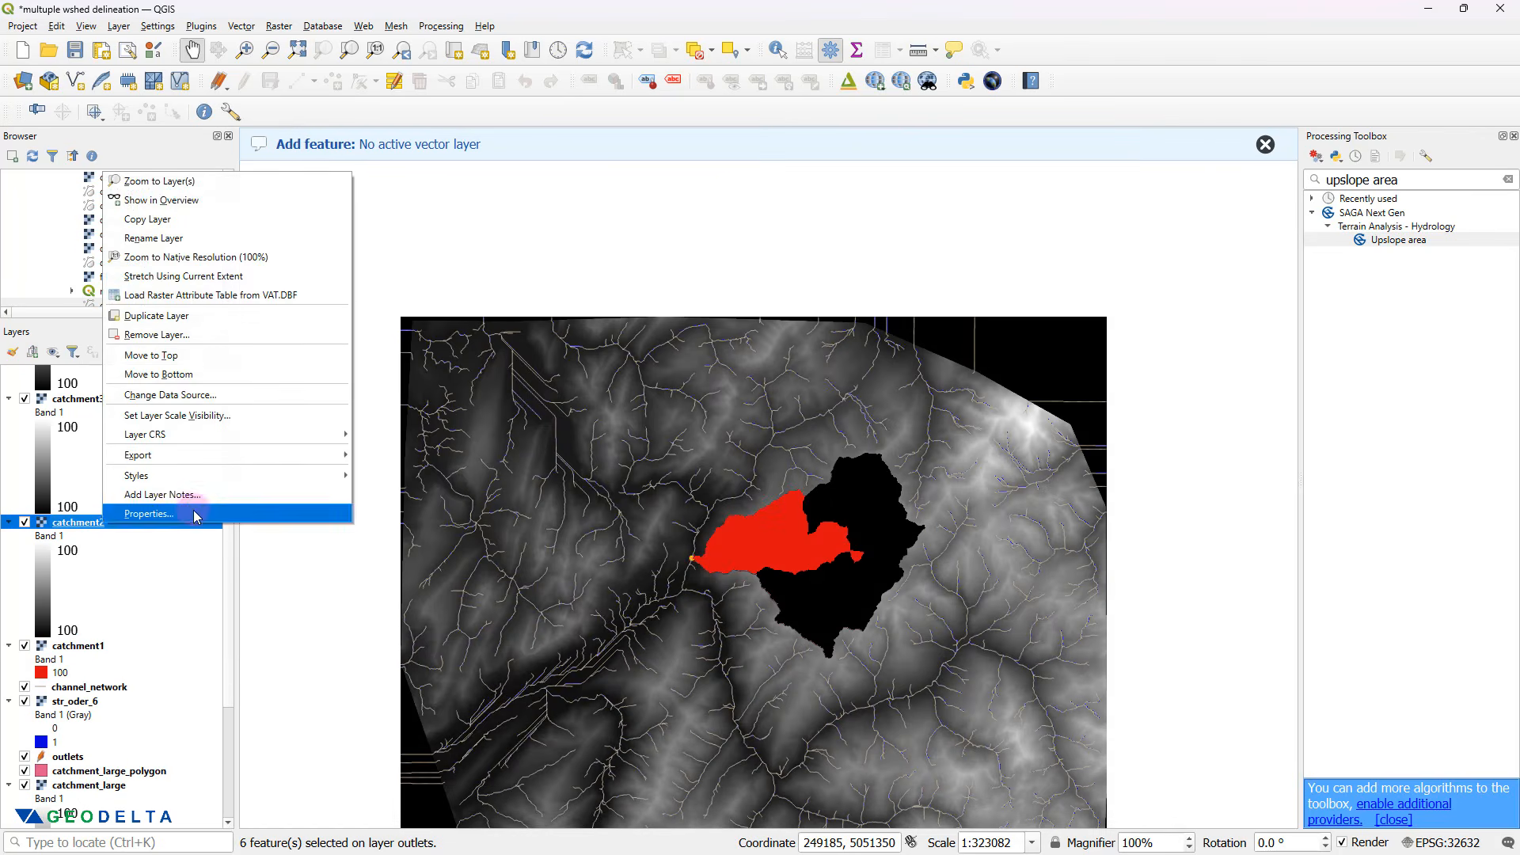
click(195, 514)
click(545, 206)
click(570, 187)
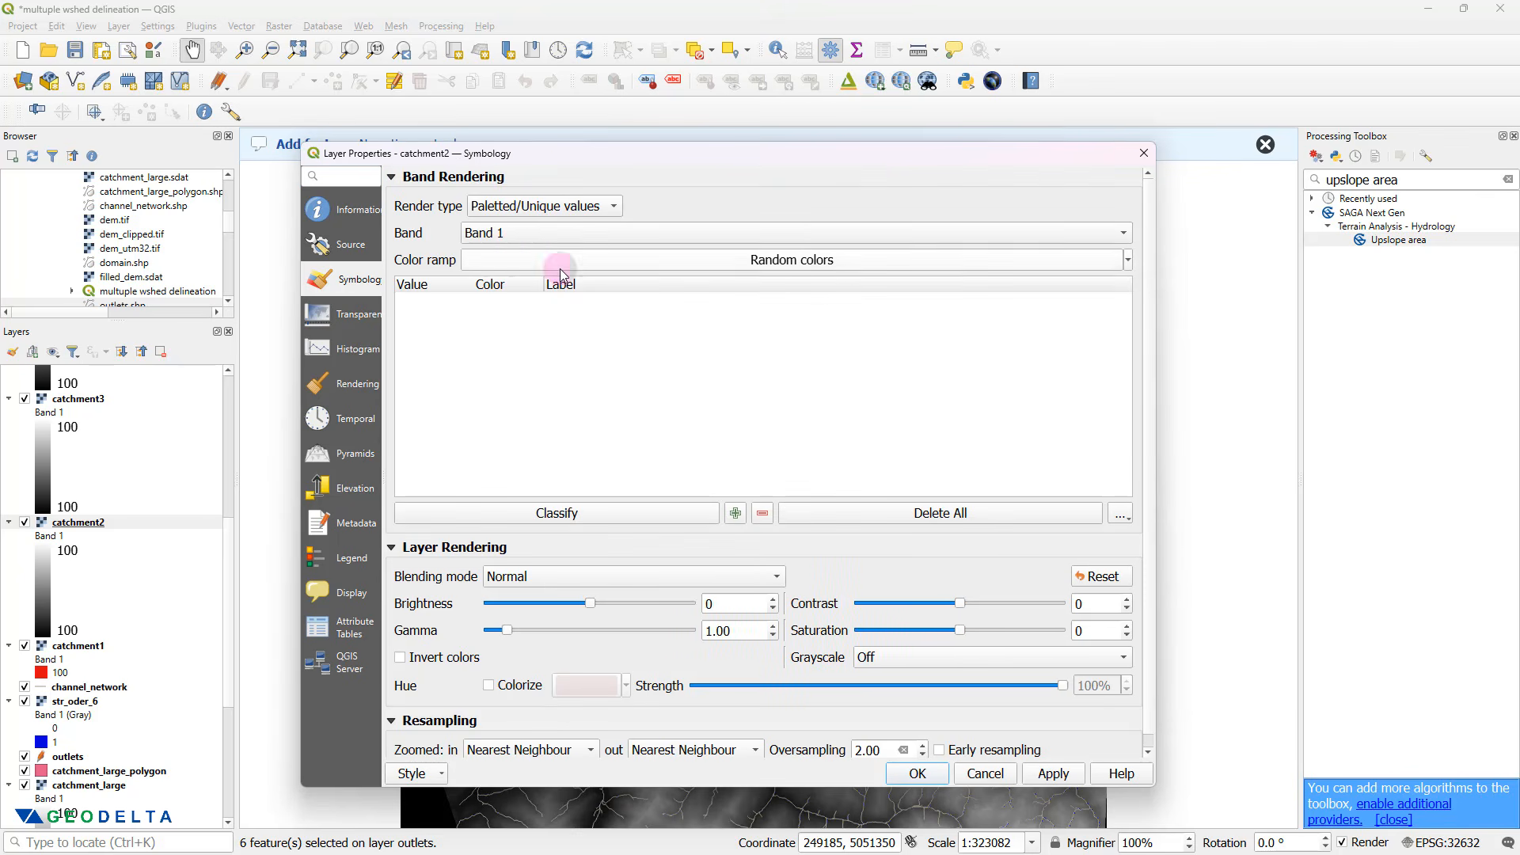
click(550, 502)
click(503, 318)
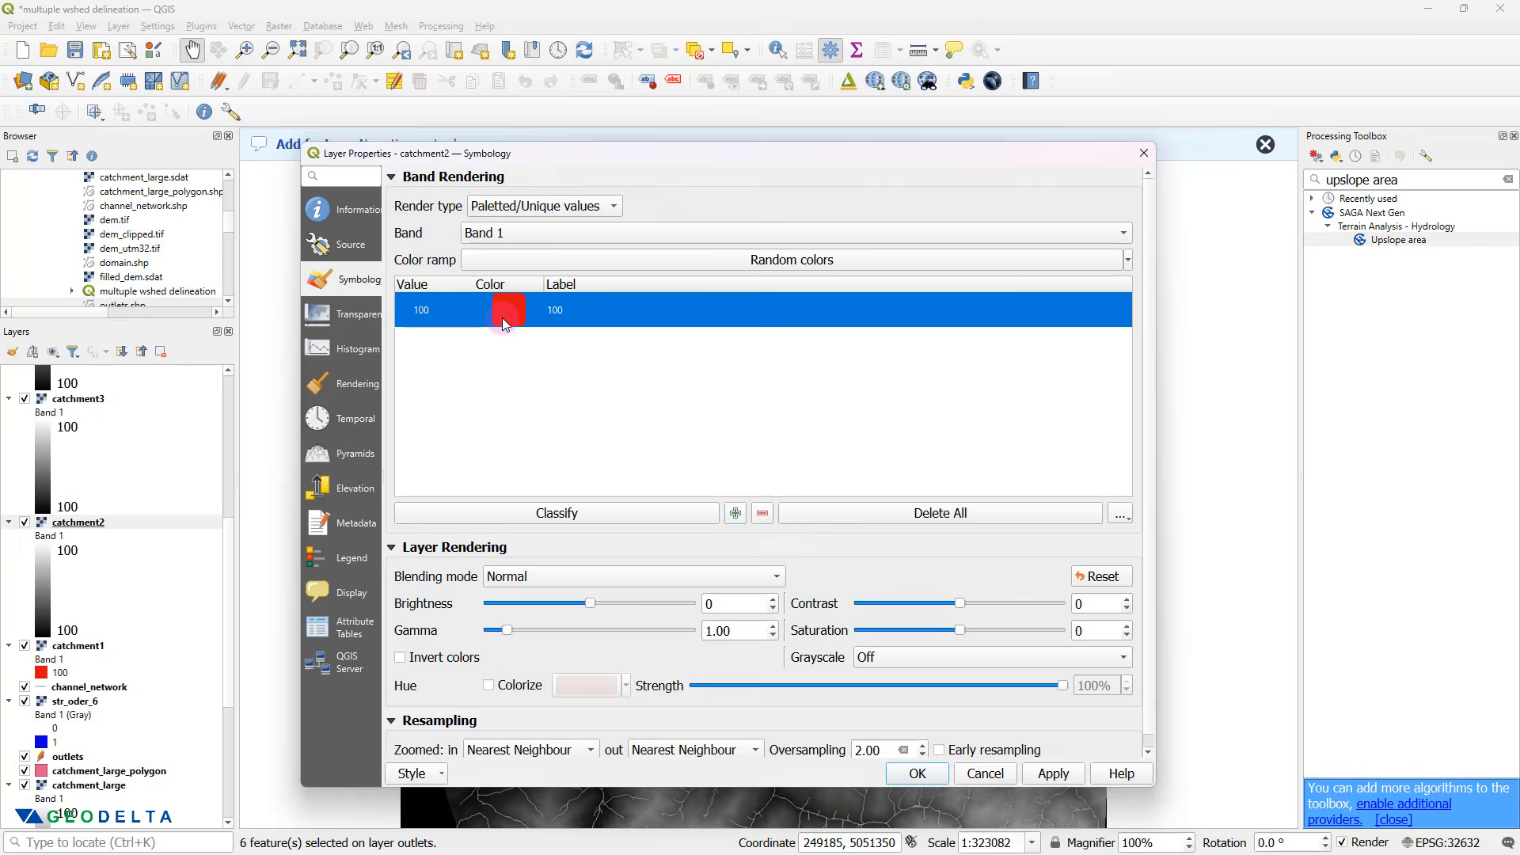
double_click(504, 320)
click(635, 356)
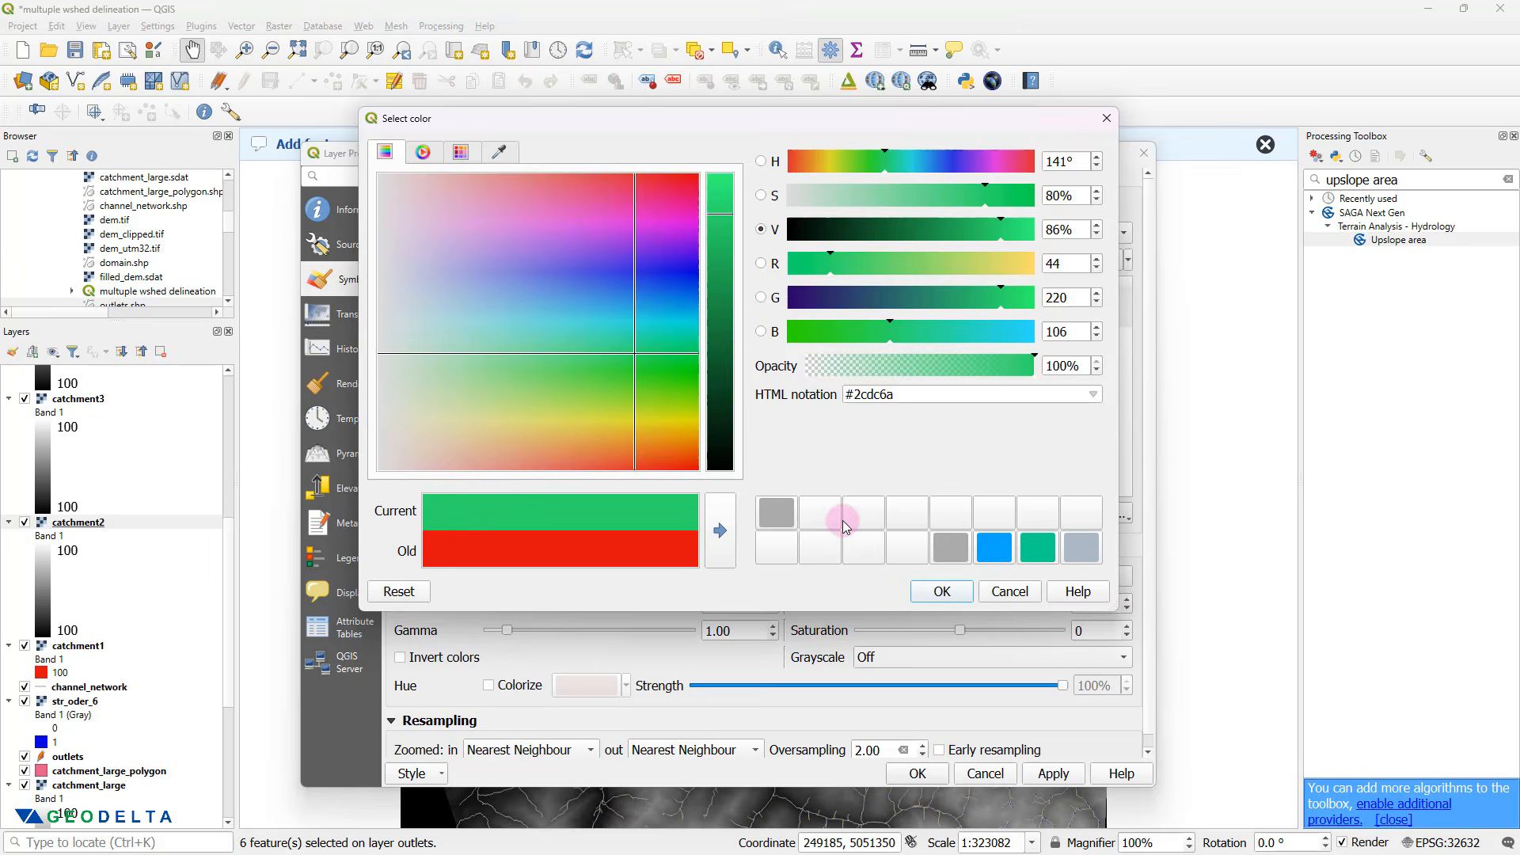
click(925, 590)
click(917, 772)
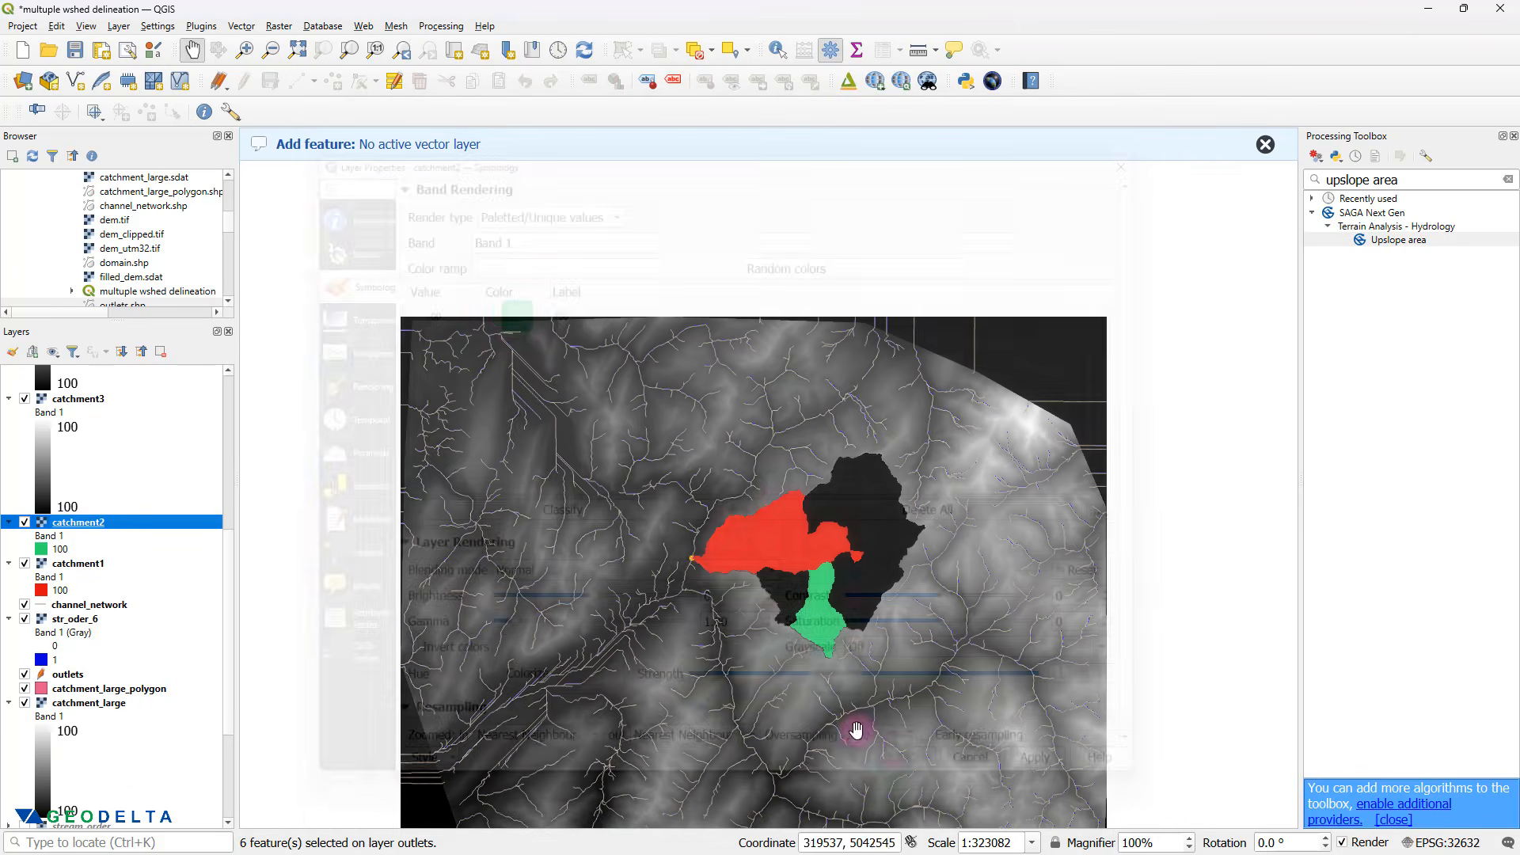
- Render the catchment3 raster as Paletted/Unique values, classify it and color its value 100 blue (#2f2fdc)
scroll(85, 487, up, 3)
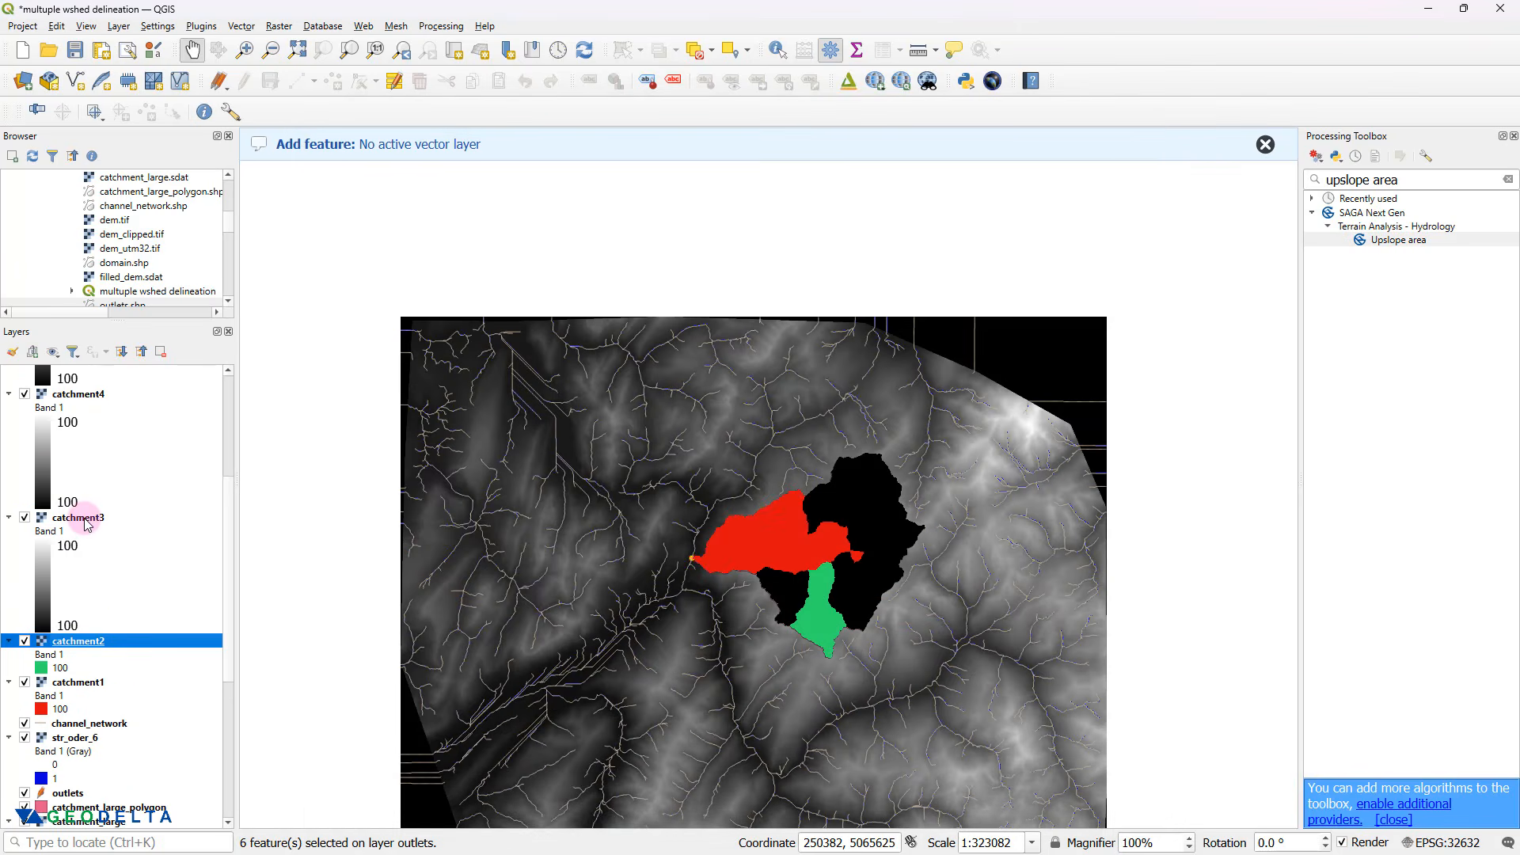
right_click(82, 517)
click(172, 509)
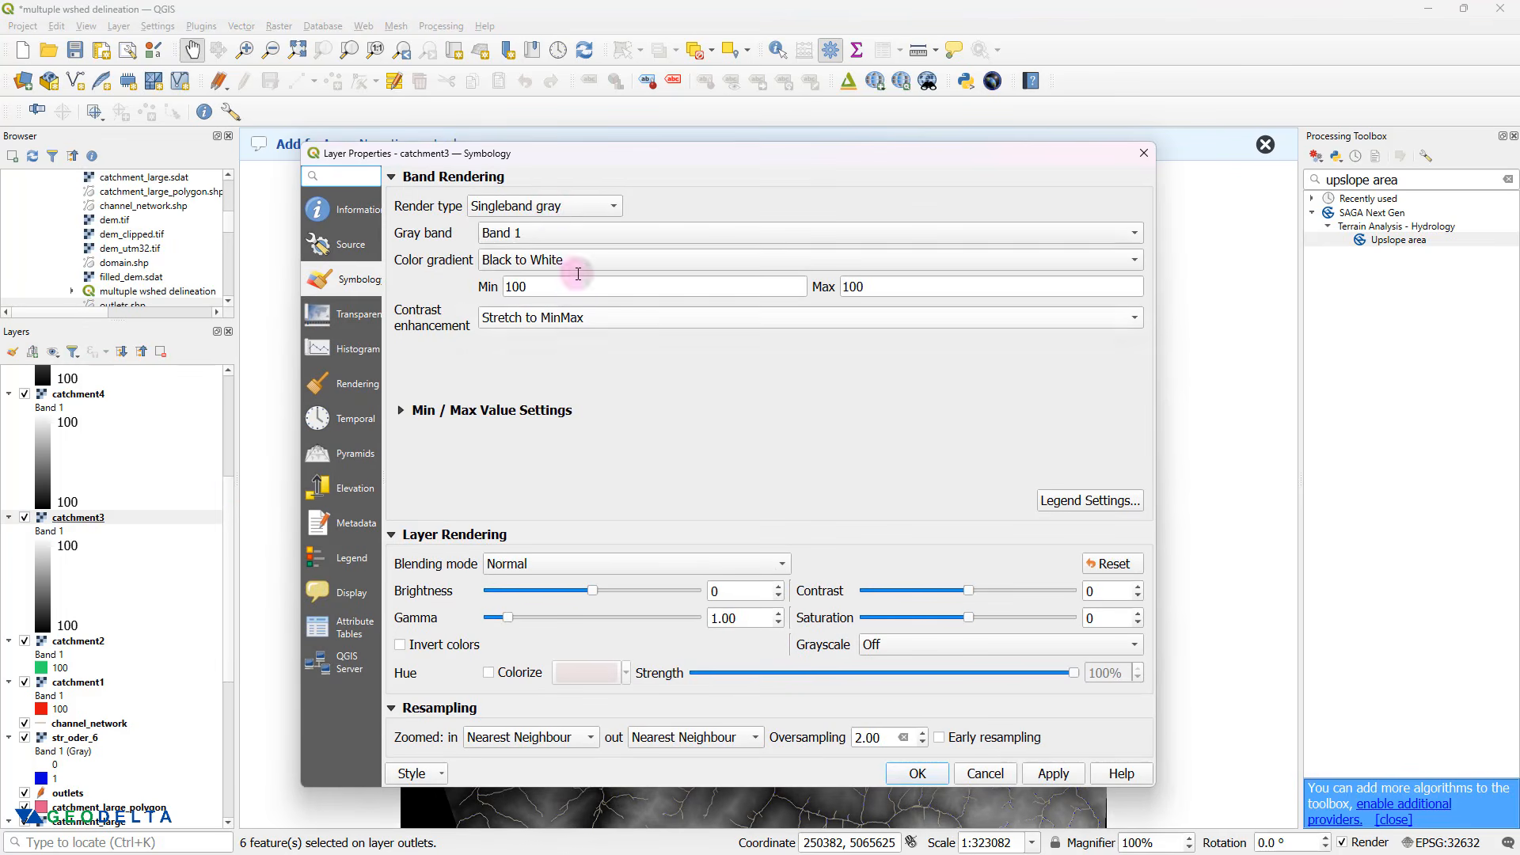
click(554, 206)
click(539, 186)
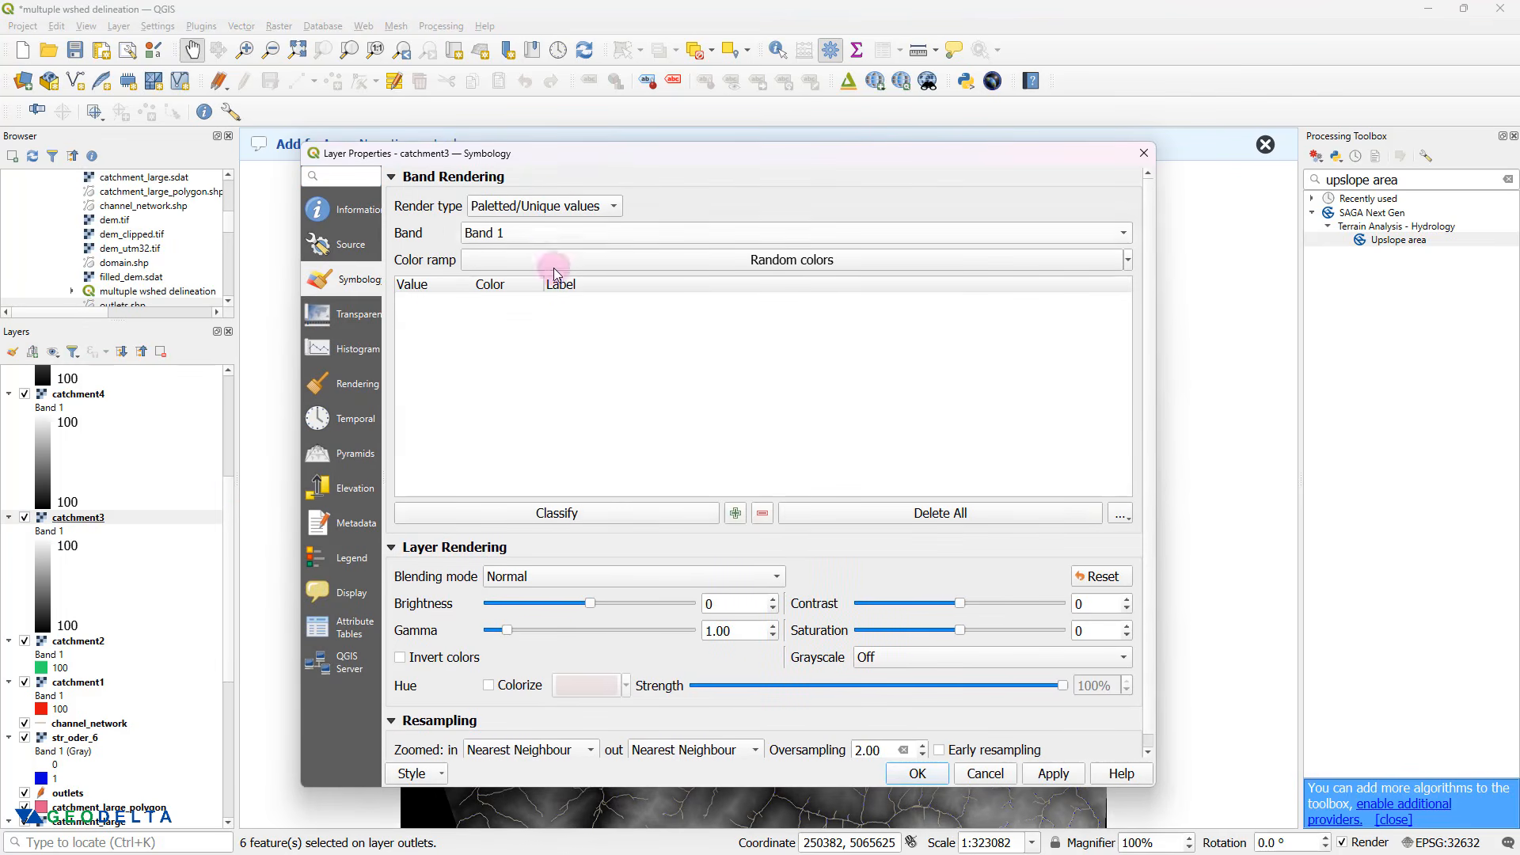
click(511, 507)
double_click(517, 311)
drag(498, 314, 631, 272)
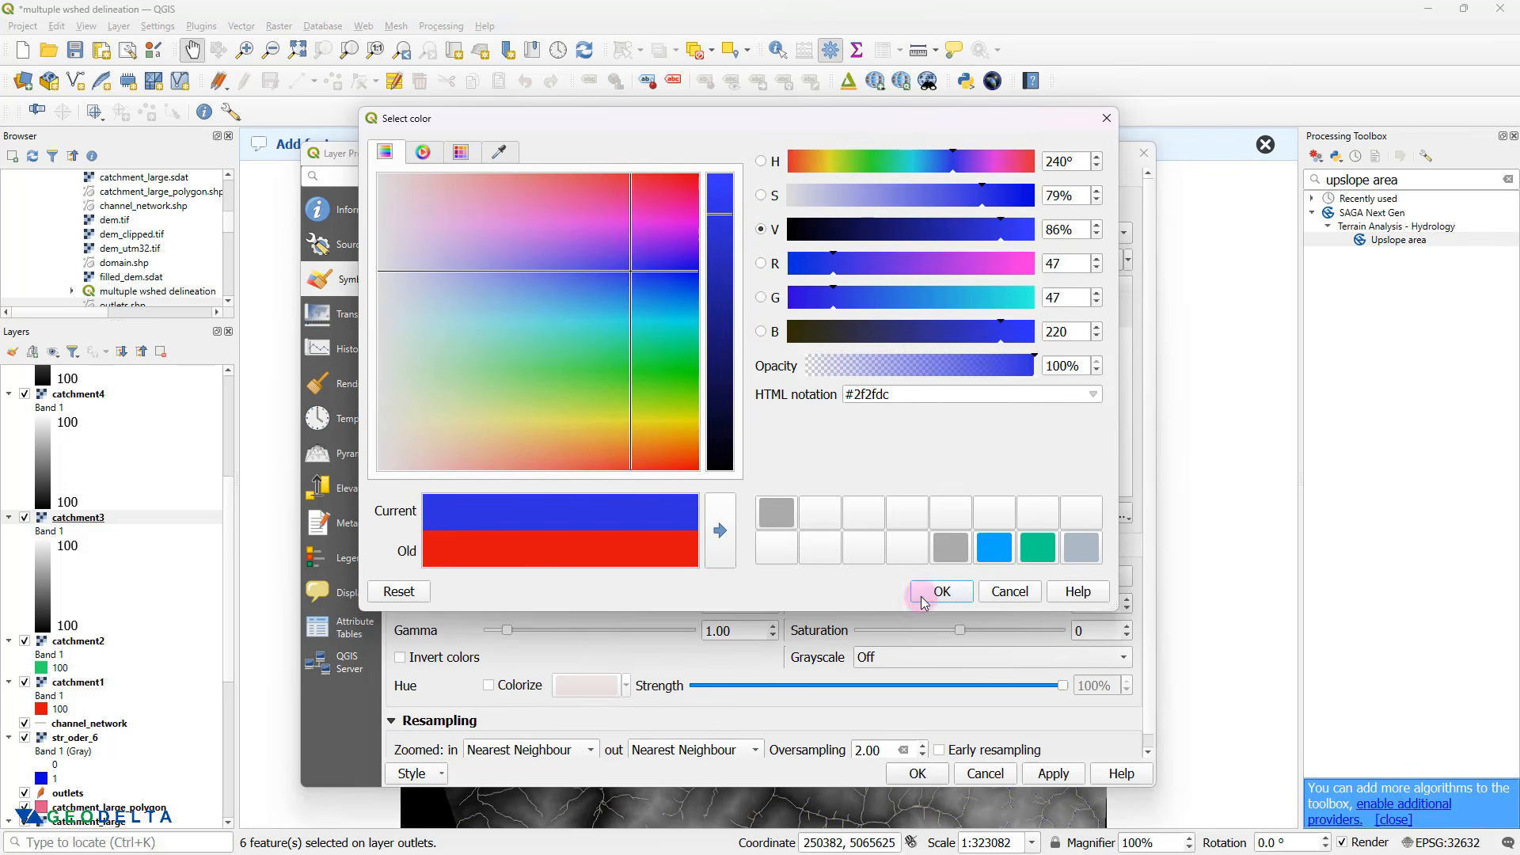
click(942, 593)
click(1053, 774)
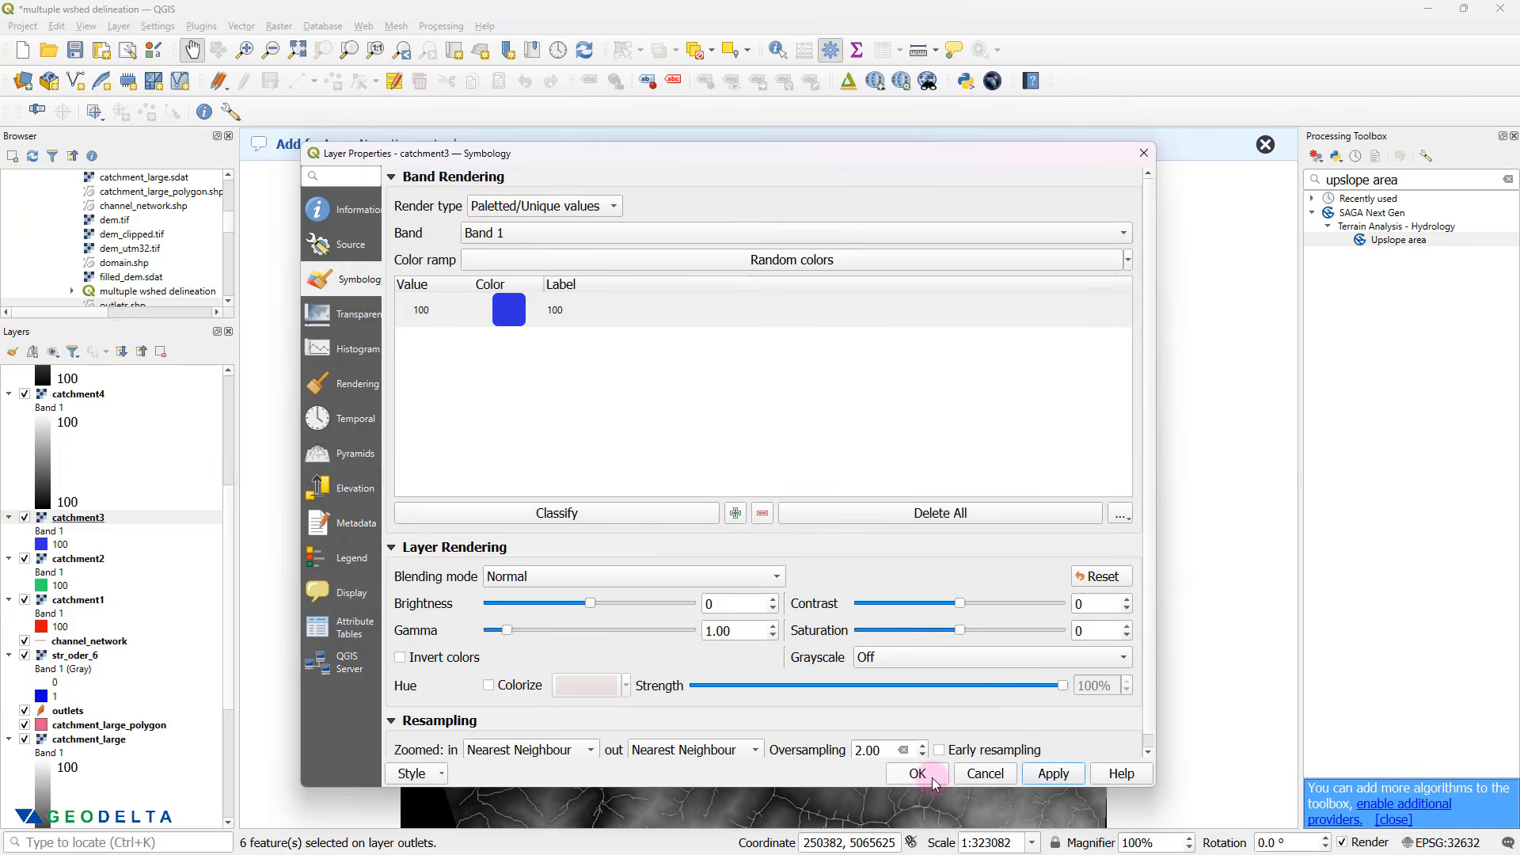
click(917, 773)
- Render the catchment4 raster as Paletted/Unique values, classify it and color its value 100 orange
scroll(170, 523, up, 3)
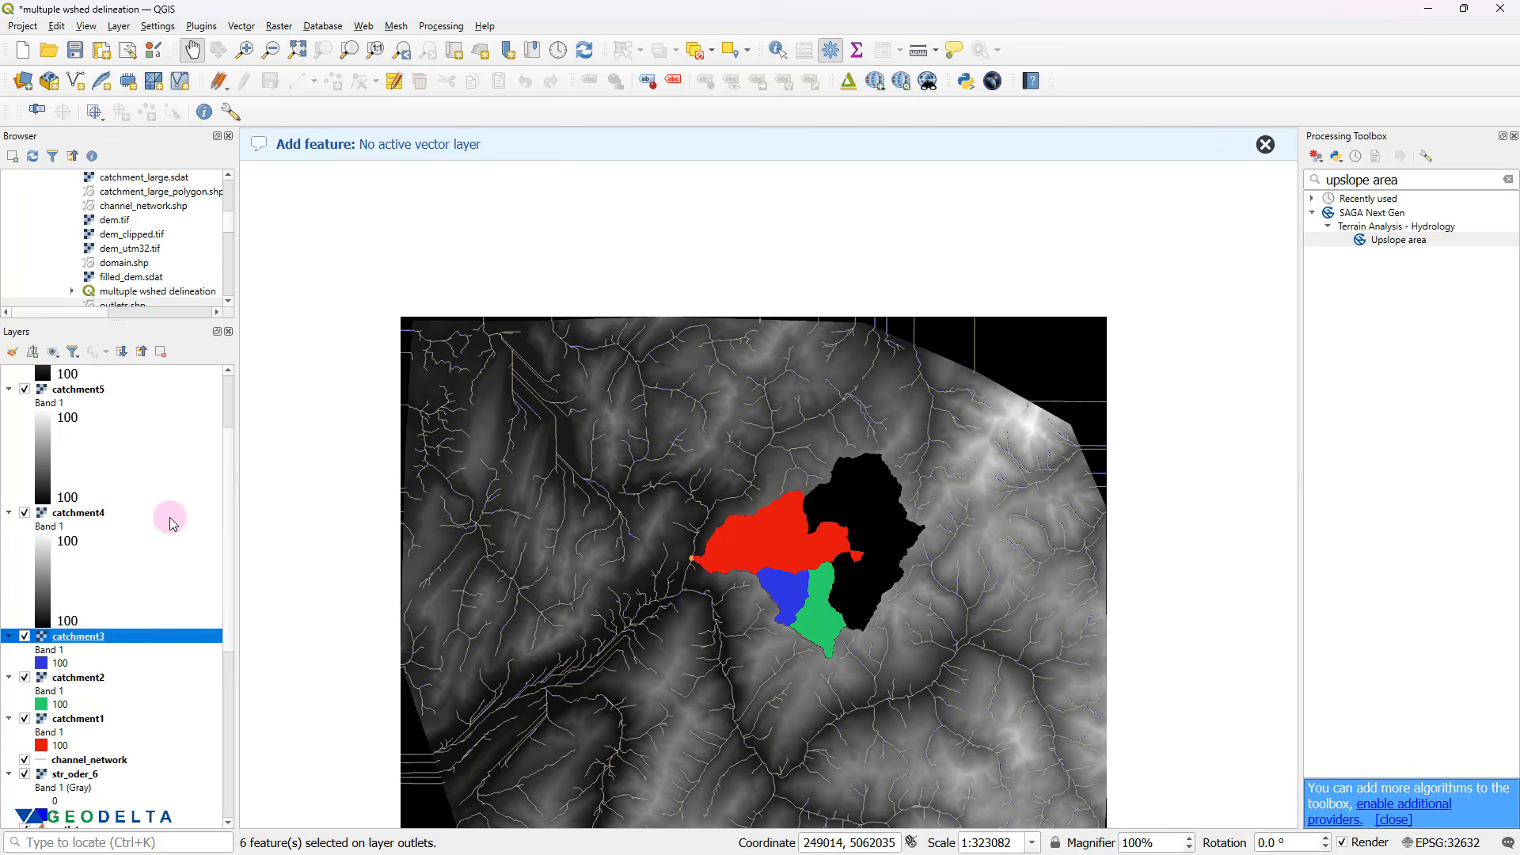
double_click(96, 513)
click(575, 208)
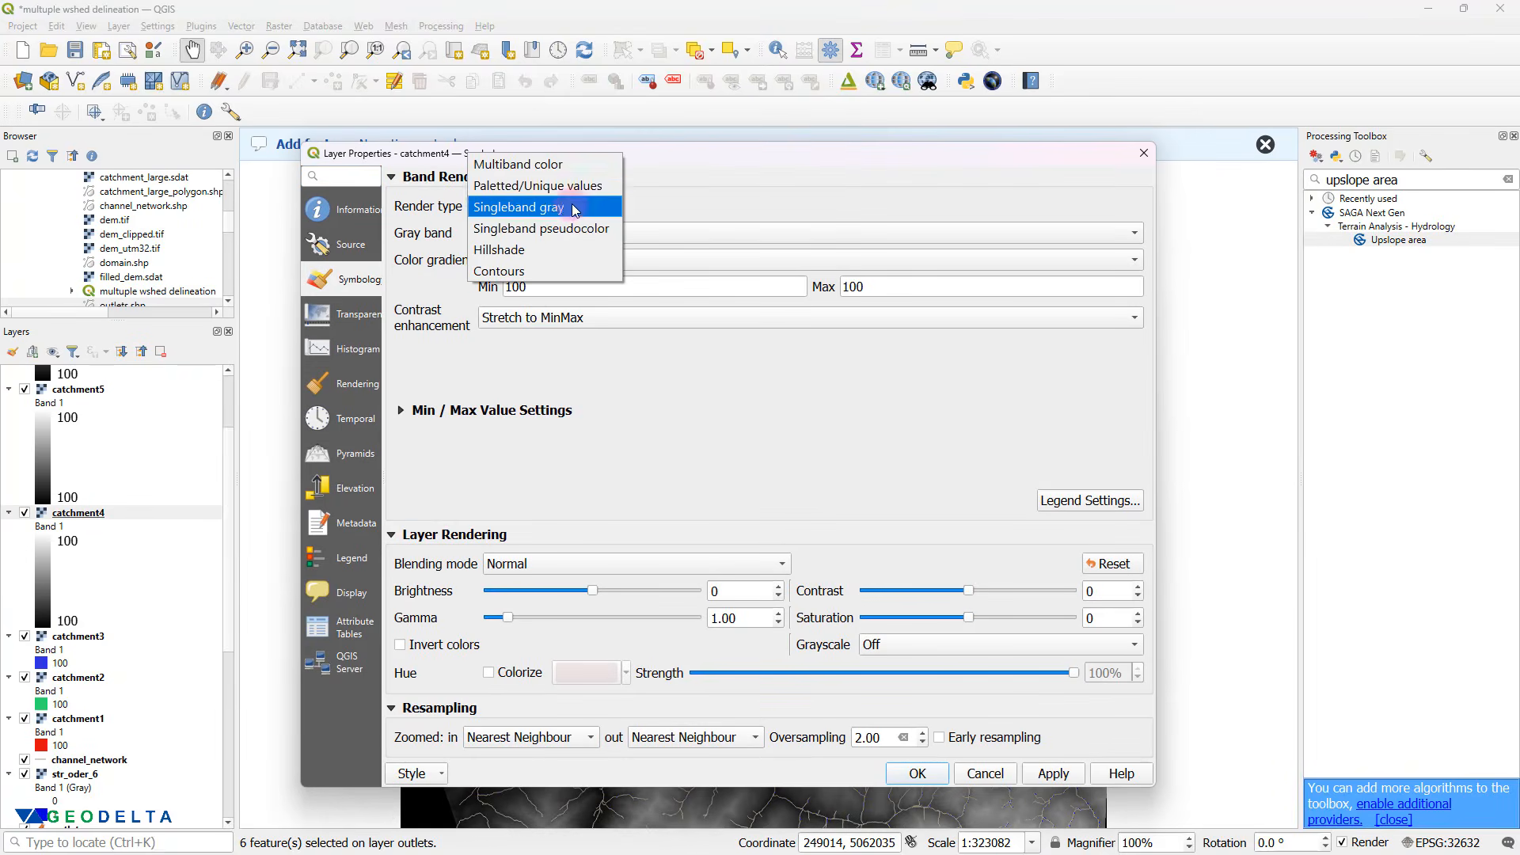
click(554, 187)
click(507, 511)
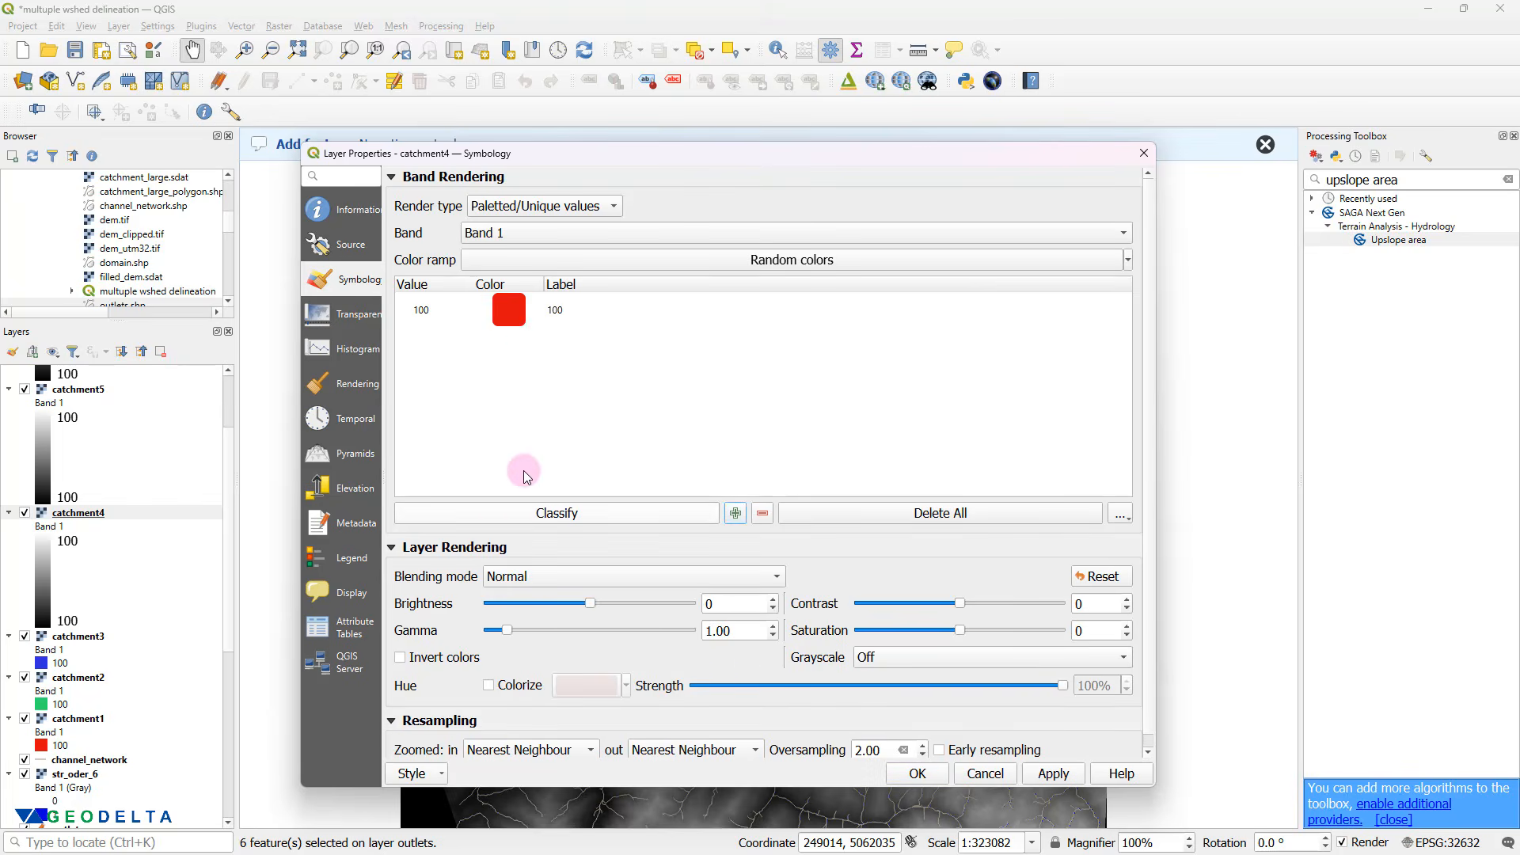
click(499, 297)
double_click(499, 297)
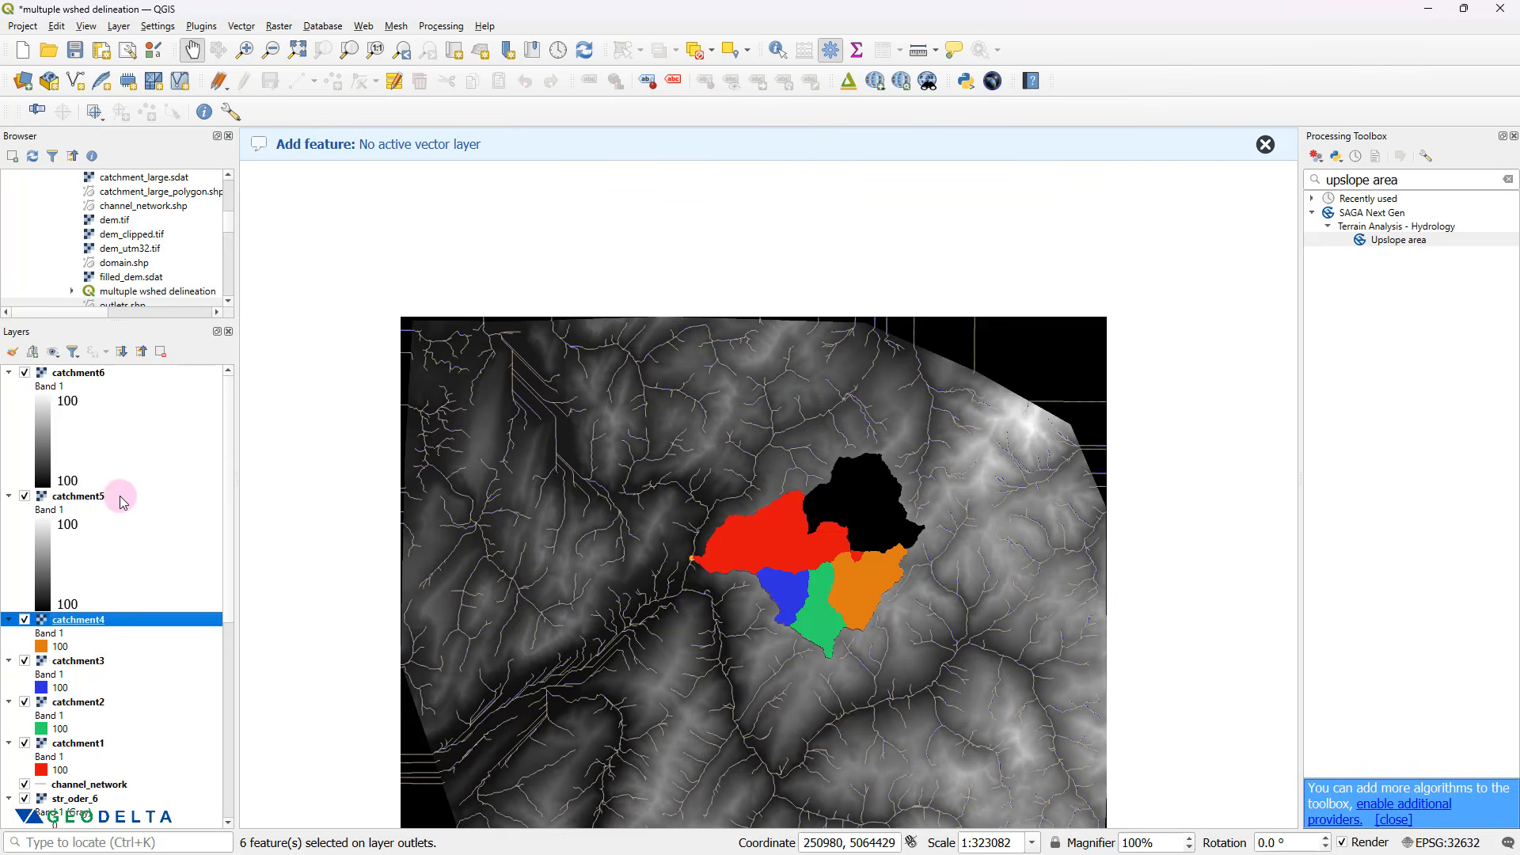
- Render the catchment5 raster as Paletted/Unique values, classify it and color its value 100 light cyan (#6ed8dc)
click(84, 497)
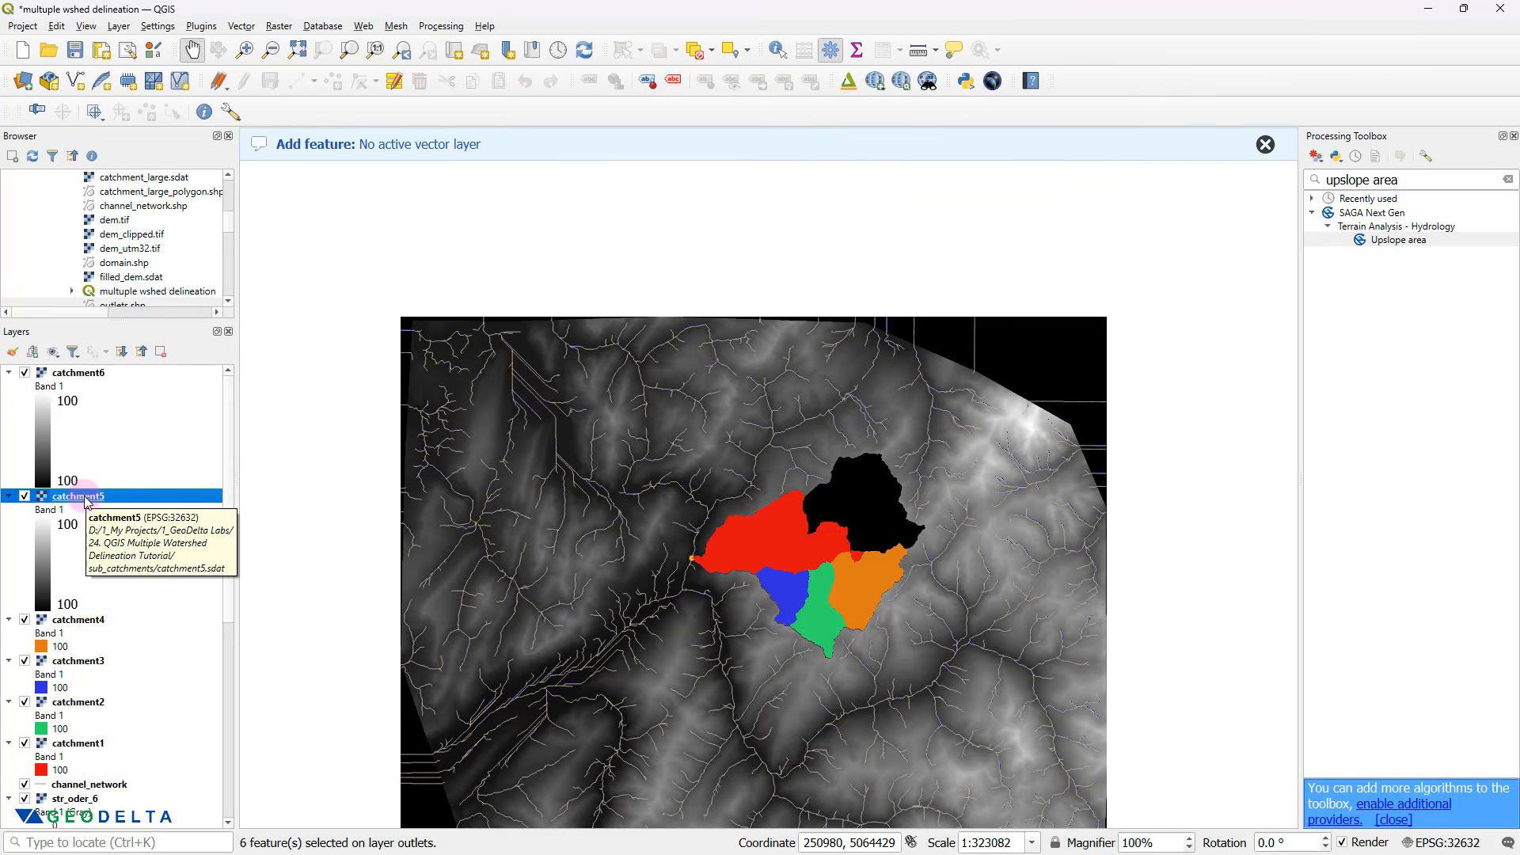
double_click(87, 501)
click(545, 206)
click(538, 186)
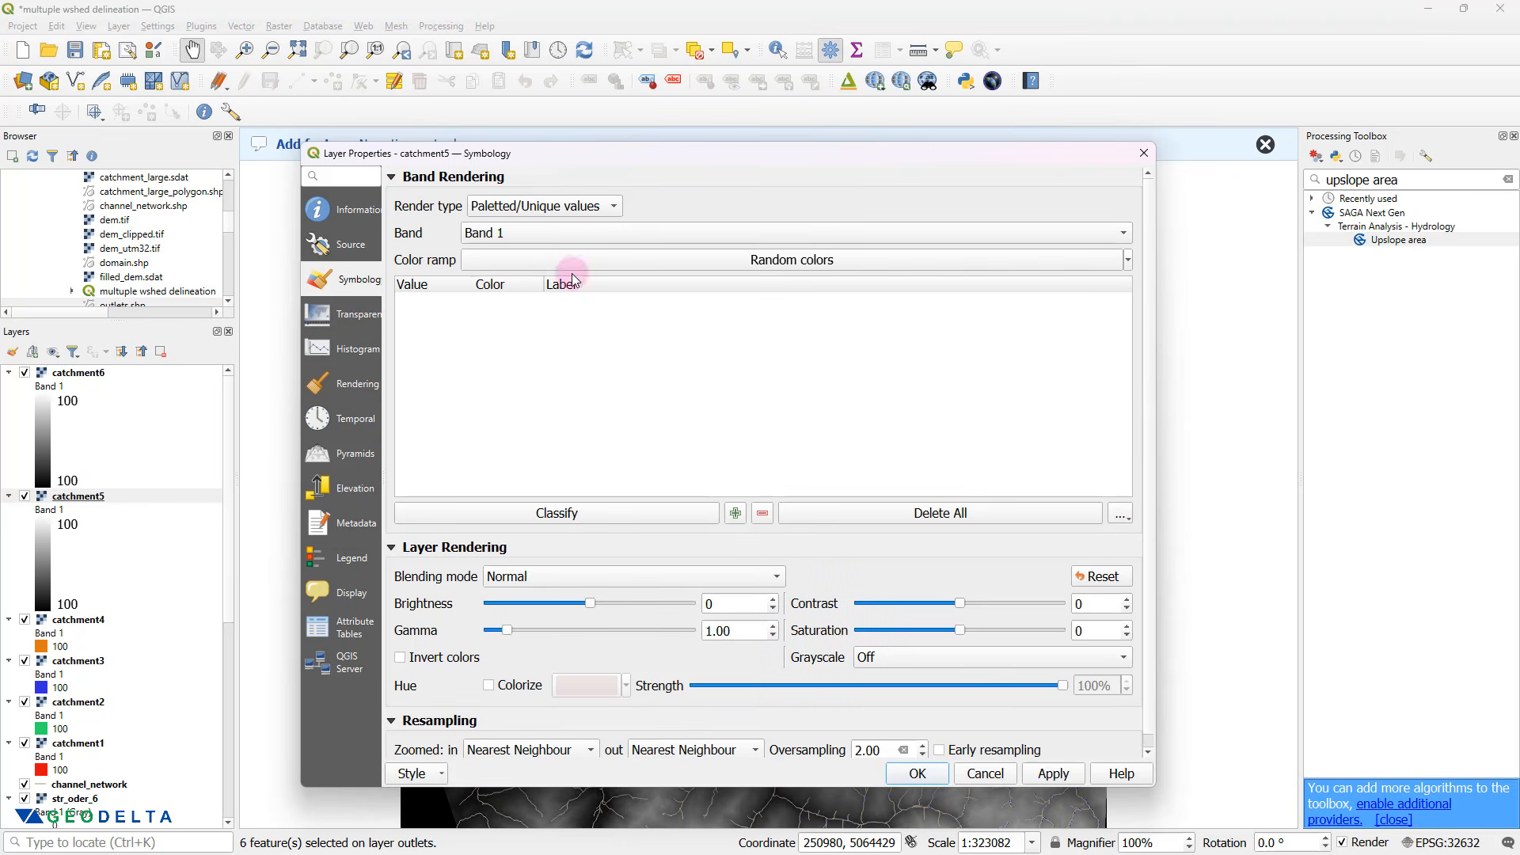
click(500, 514)
double_click(516, 312)
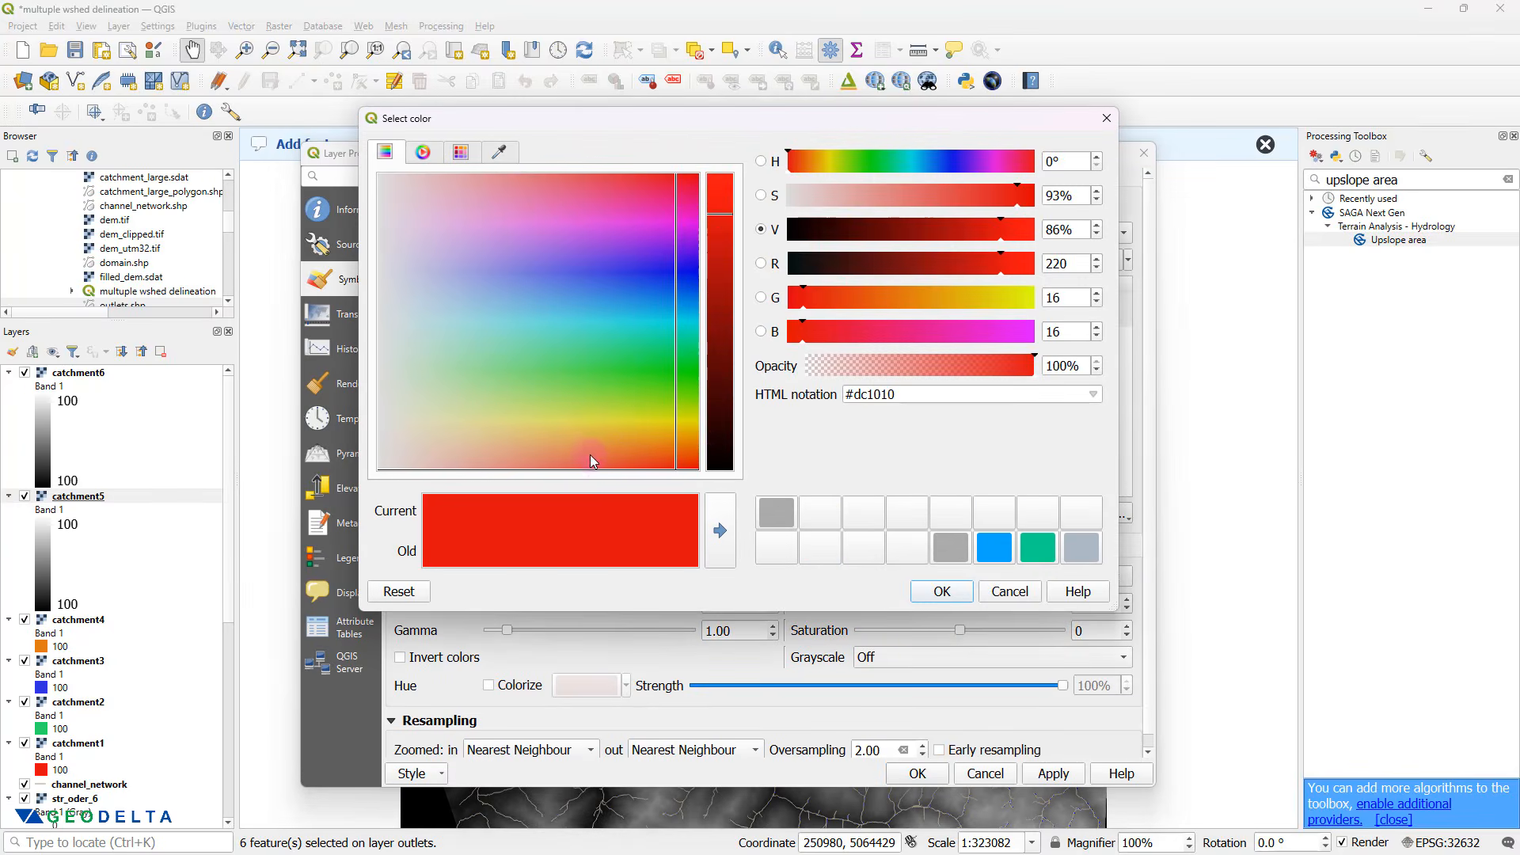
click(526, 322)
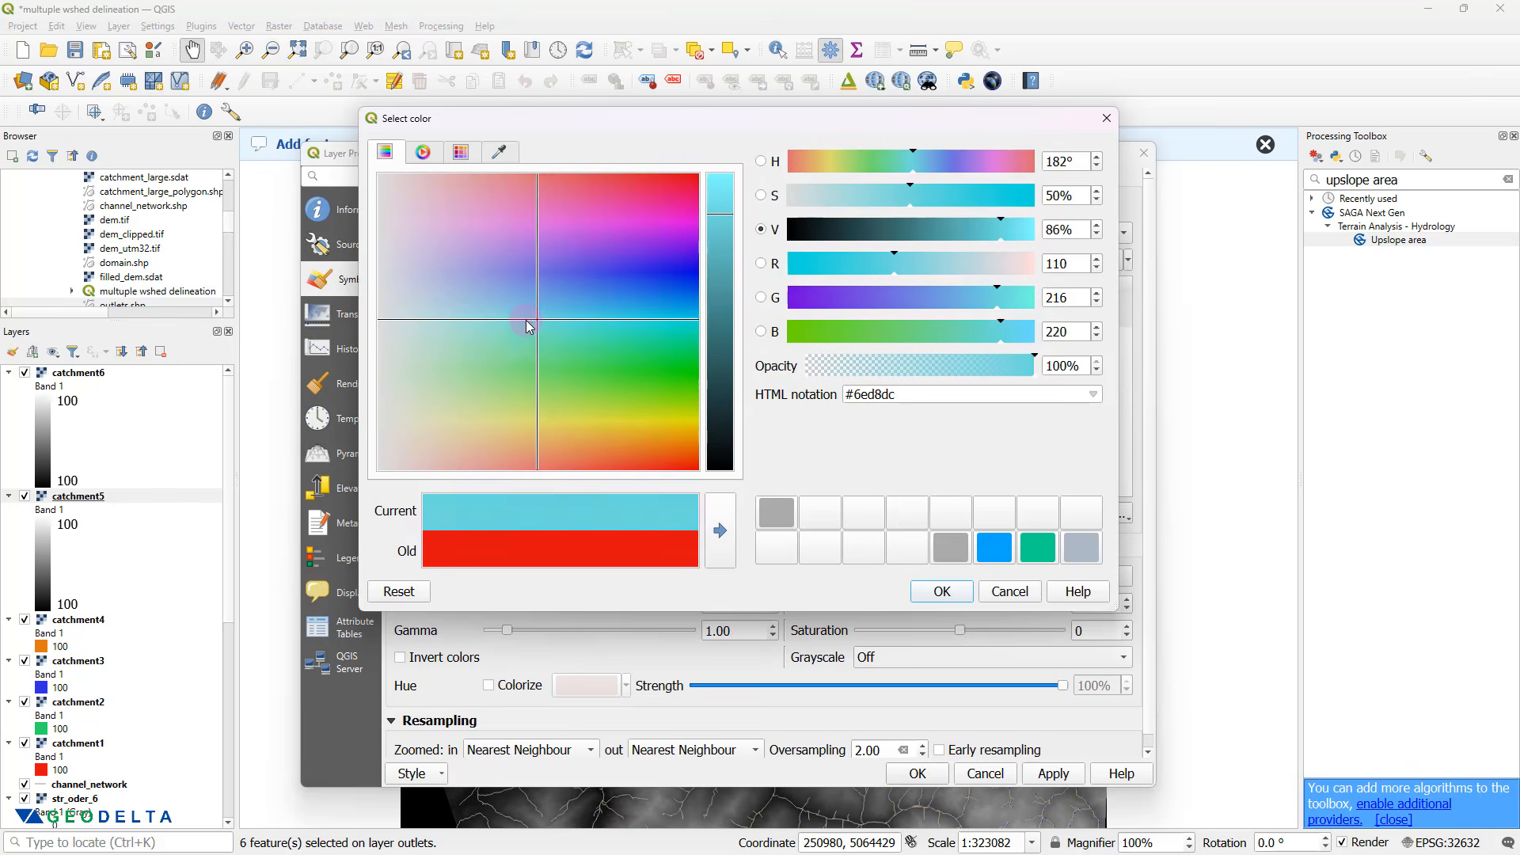
click(942, 591)
key(Return)
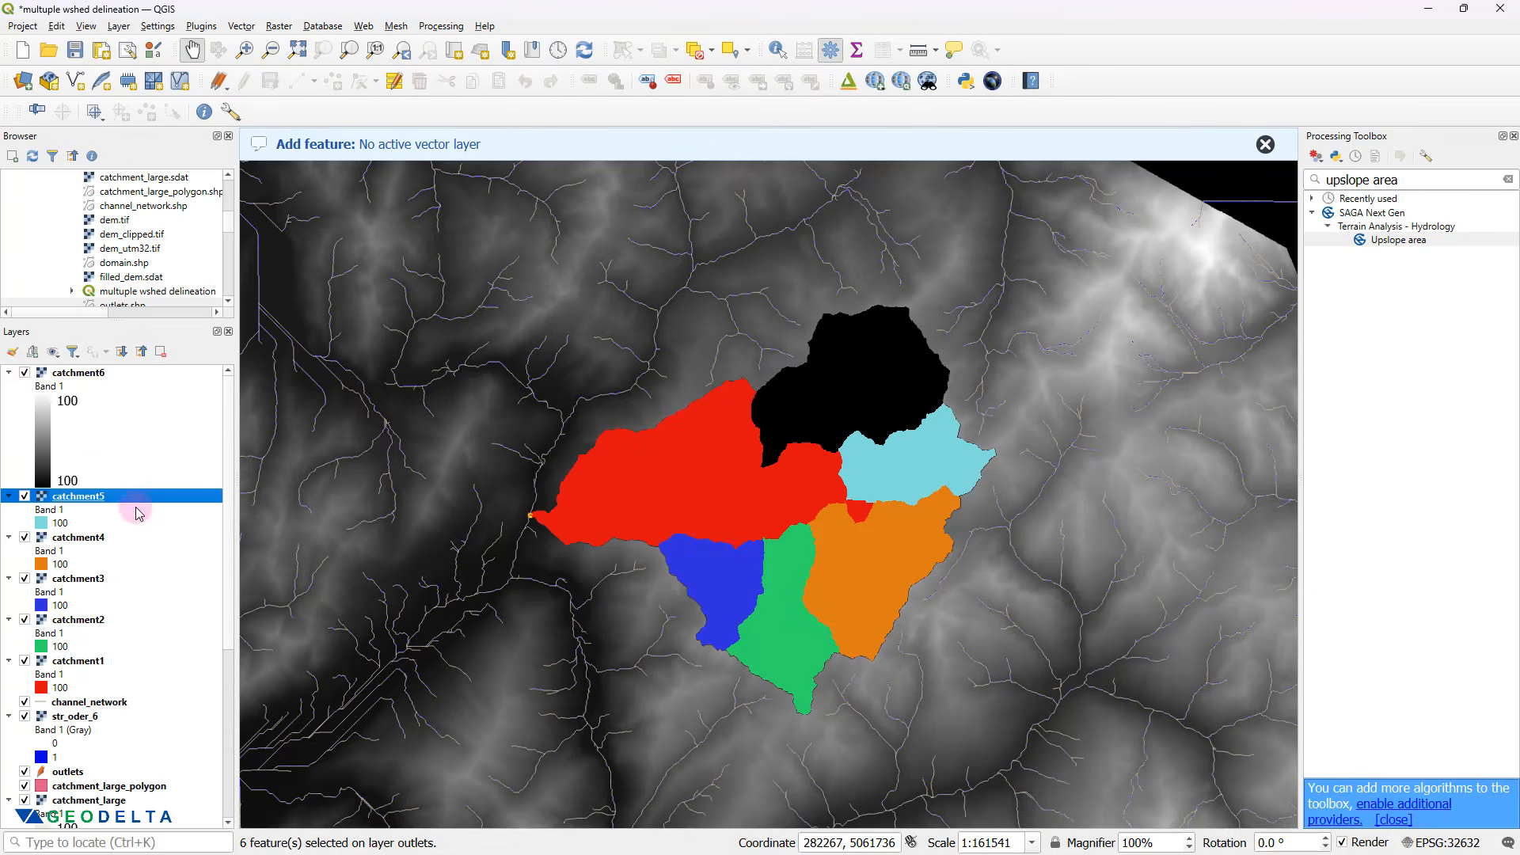
- Move the channel_network layer above all catchment rasters in the layer order
click(24, 372)
click(25, 372)
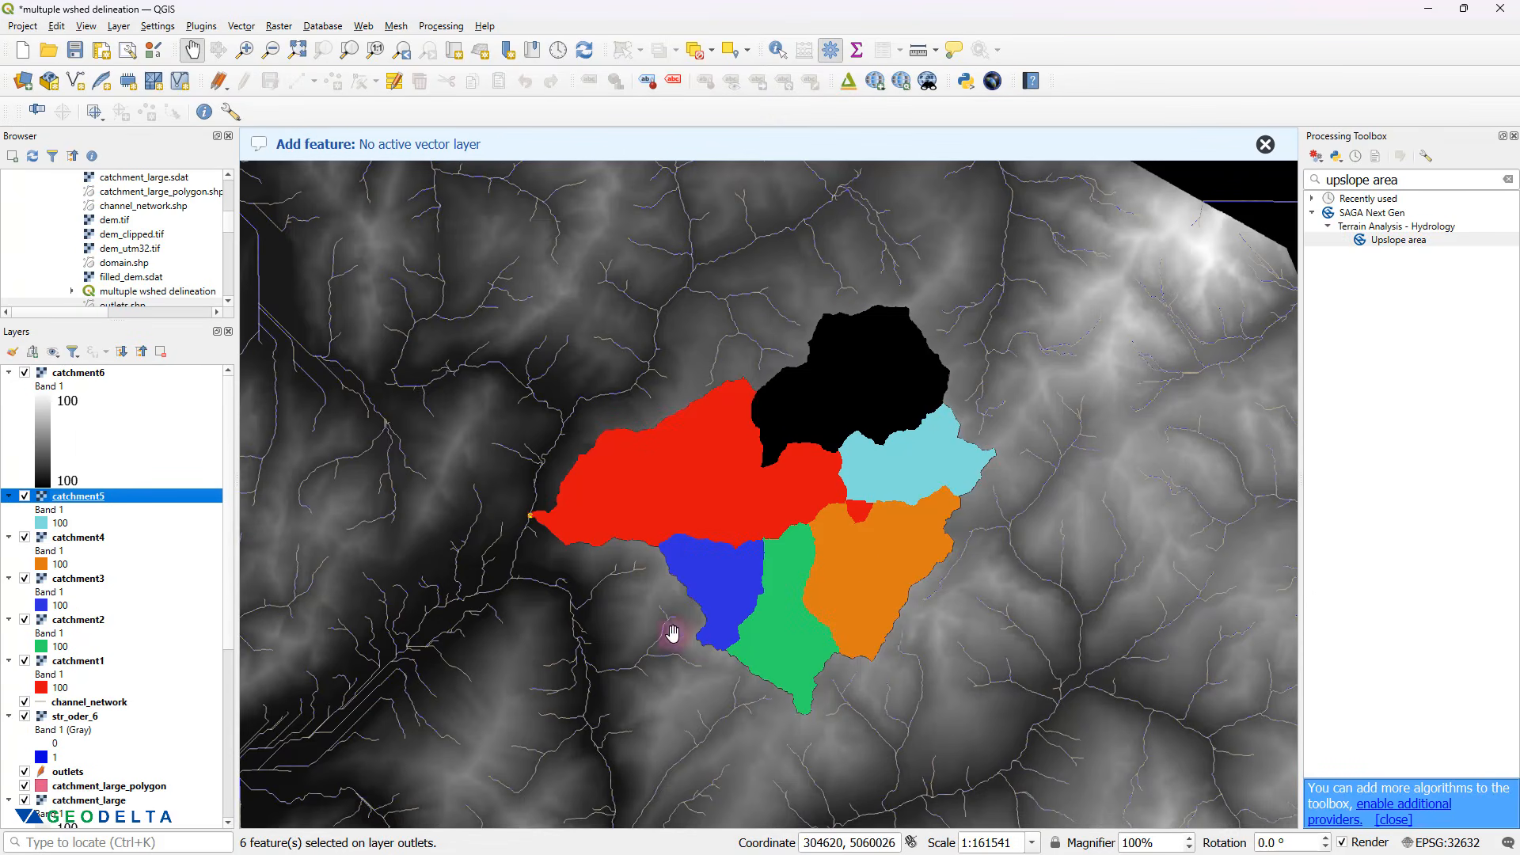
click(94, 702)
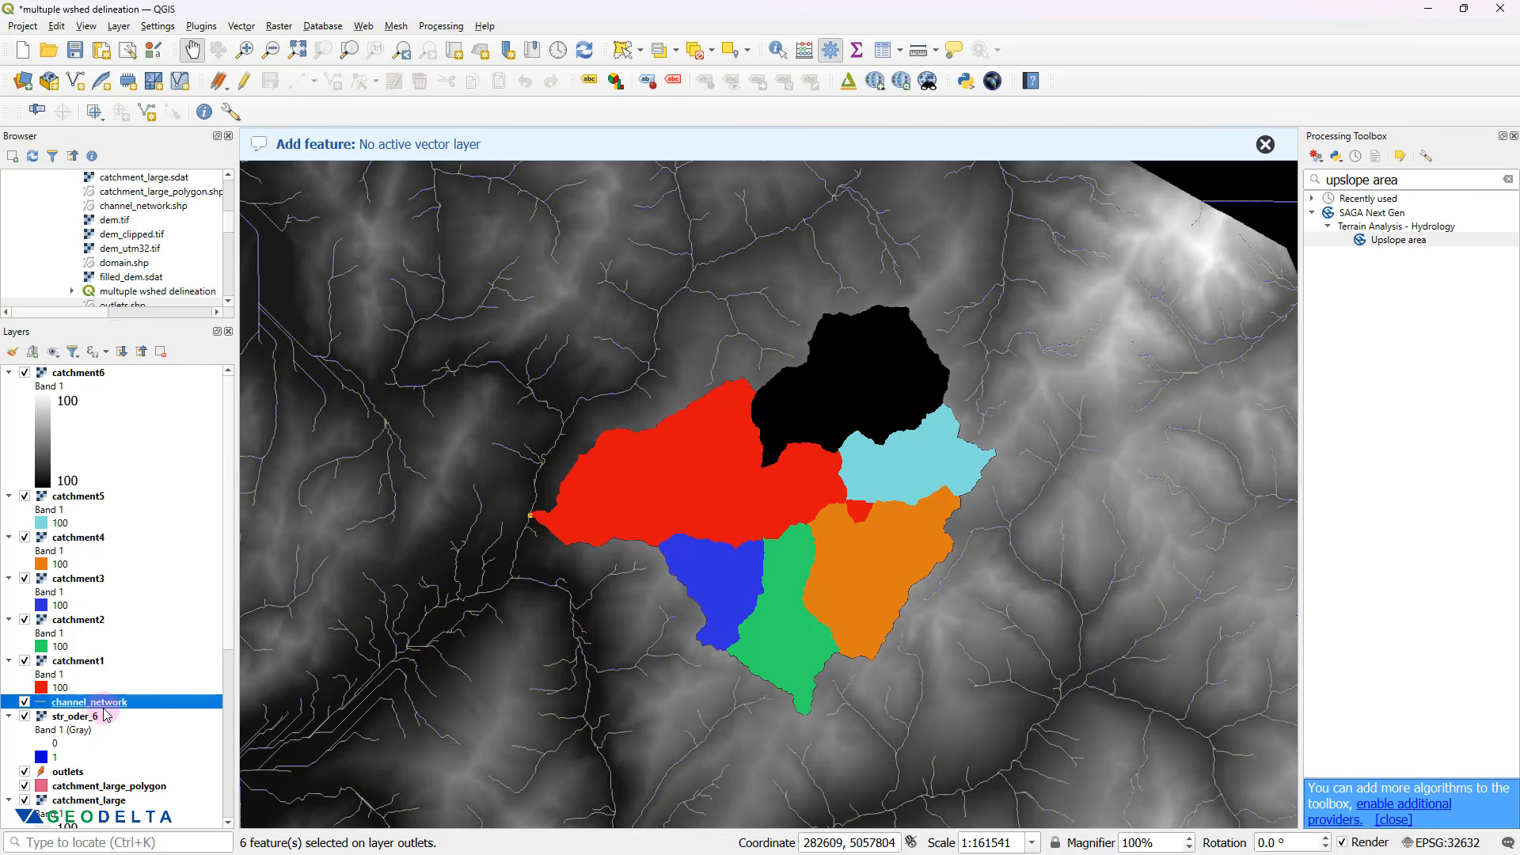
drag(108, 712, 109, 378)
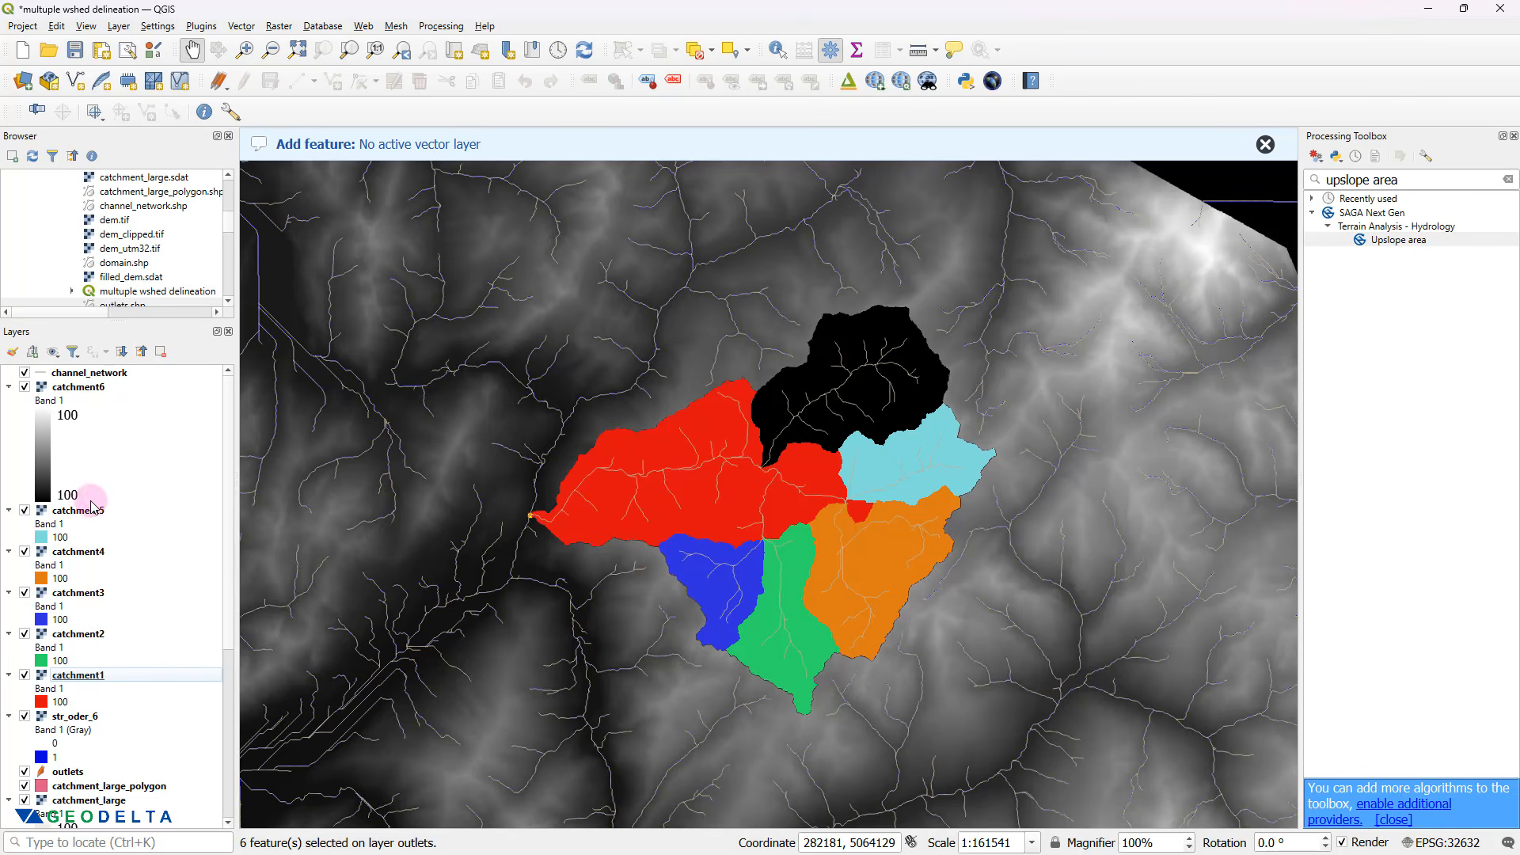
- Hide and show catchment6 and catchment5 in turn to examine the area each covers
click(27, 388)
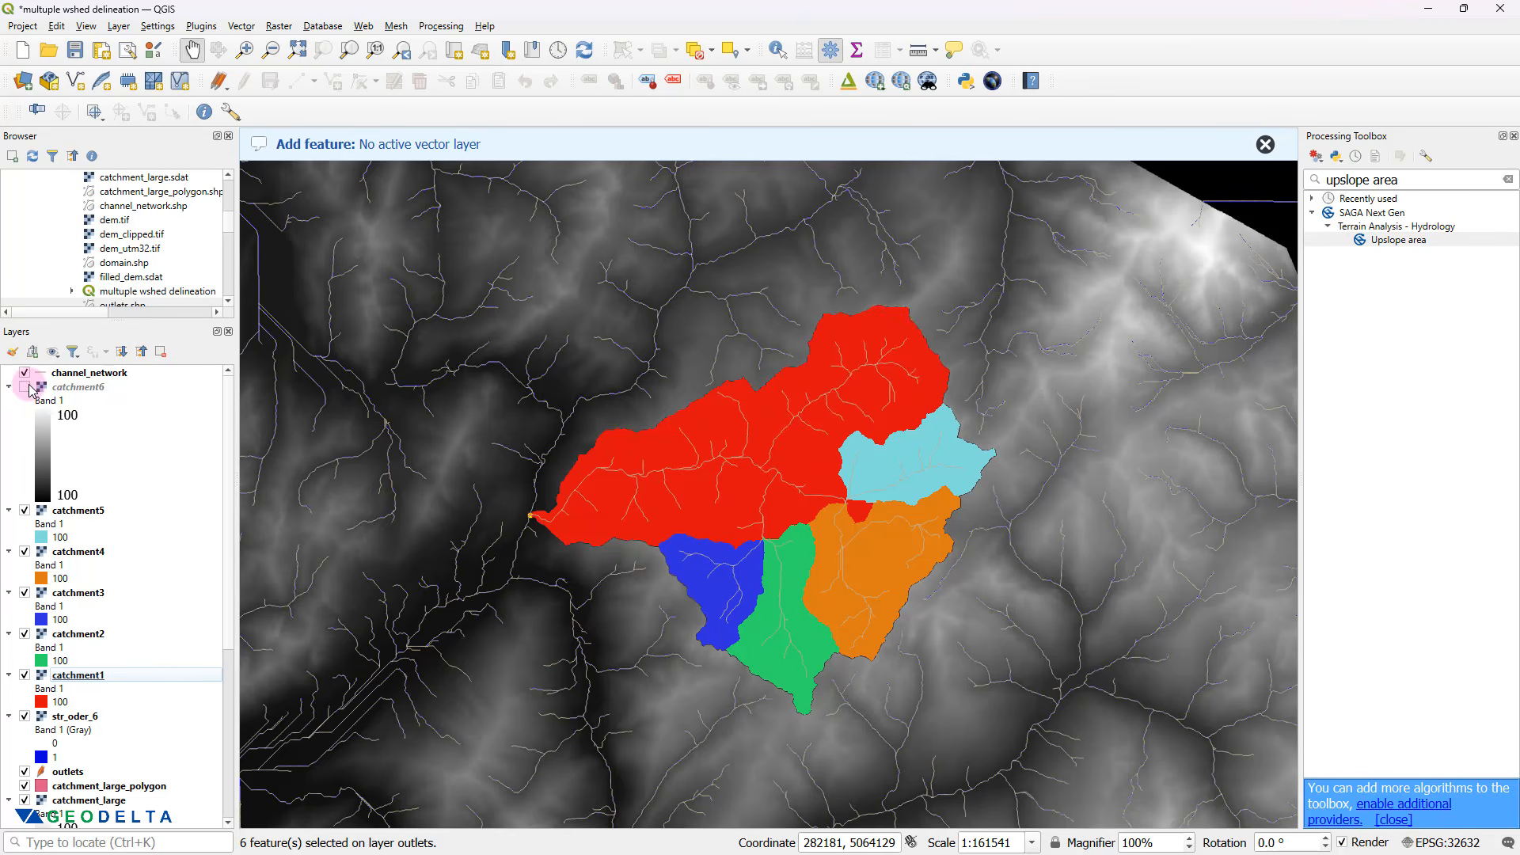
click(25, 388)
click(25, 512)
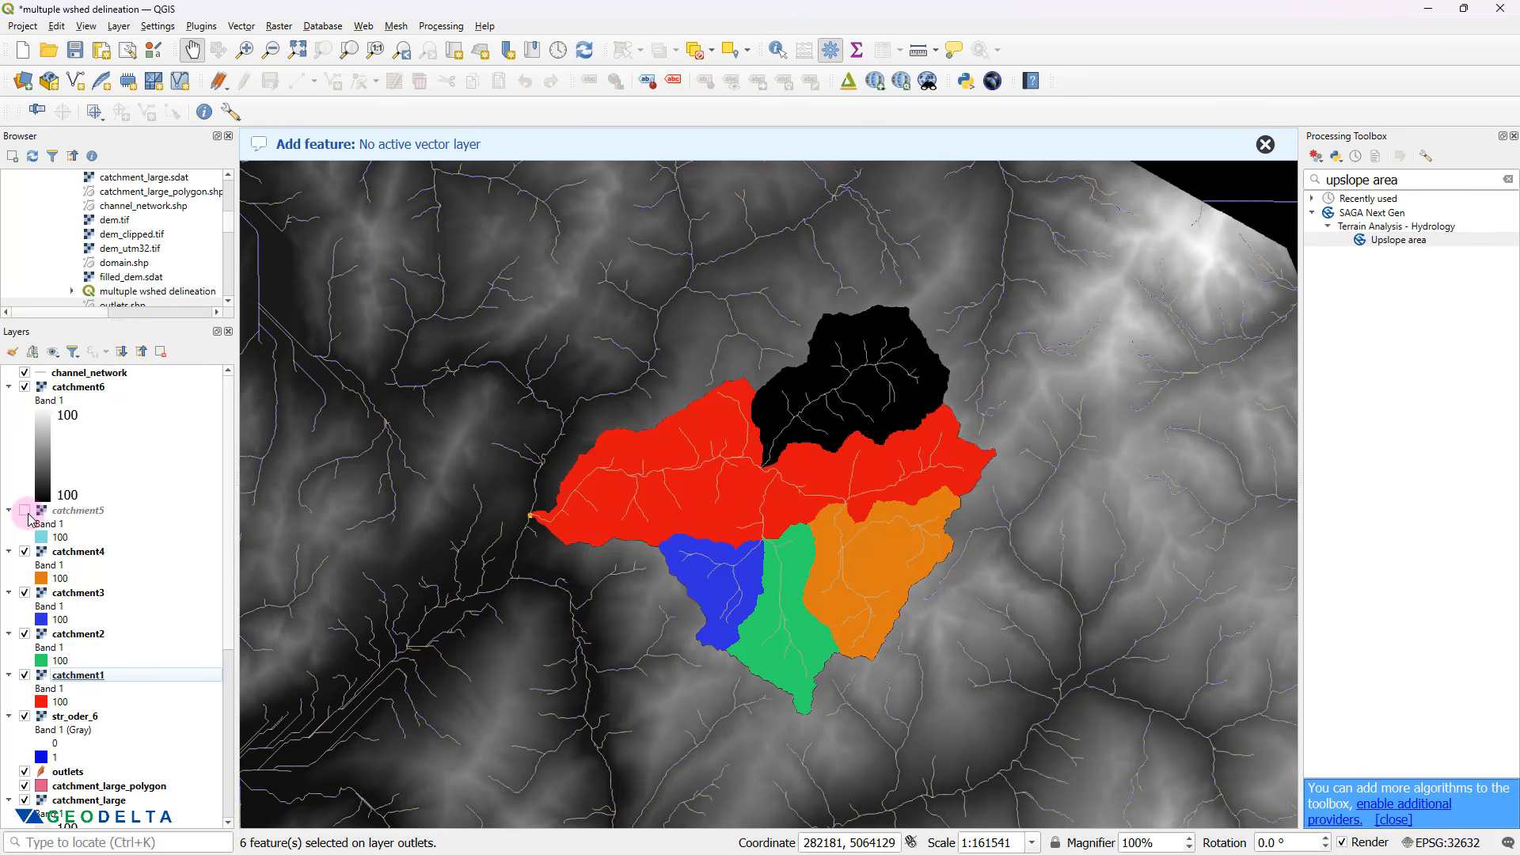
click(25, 512)
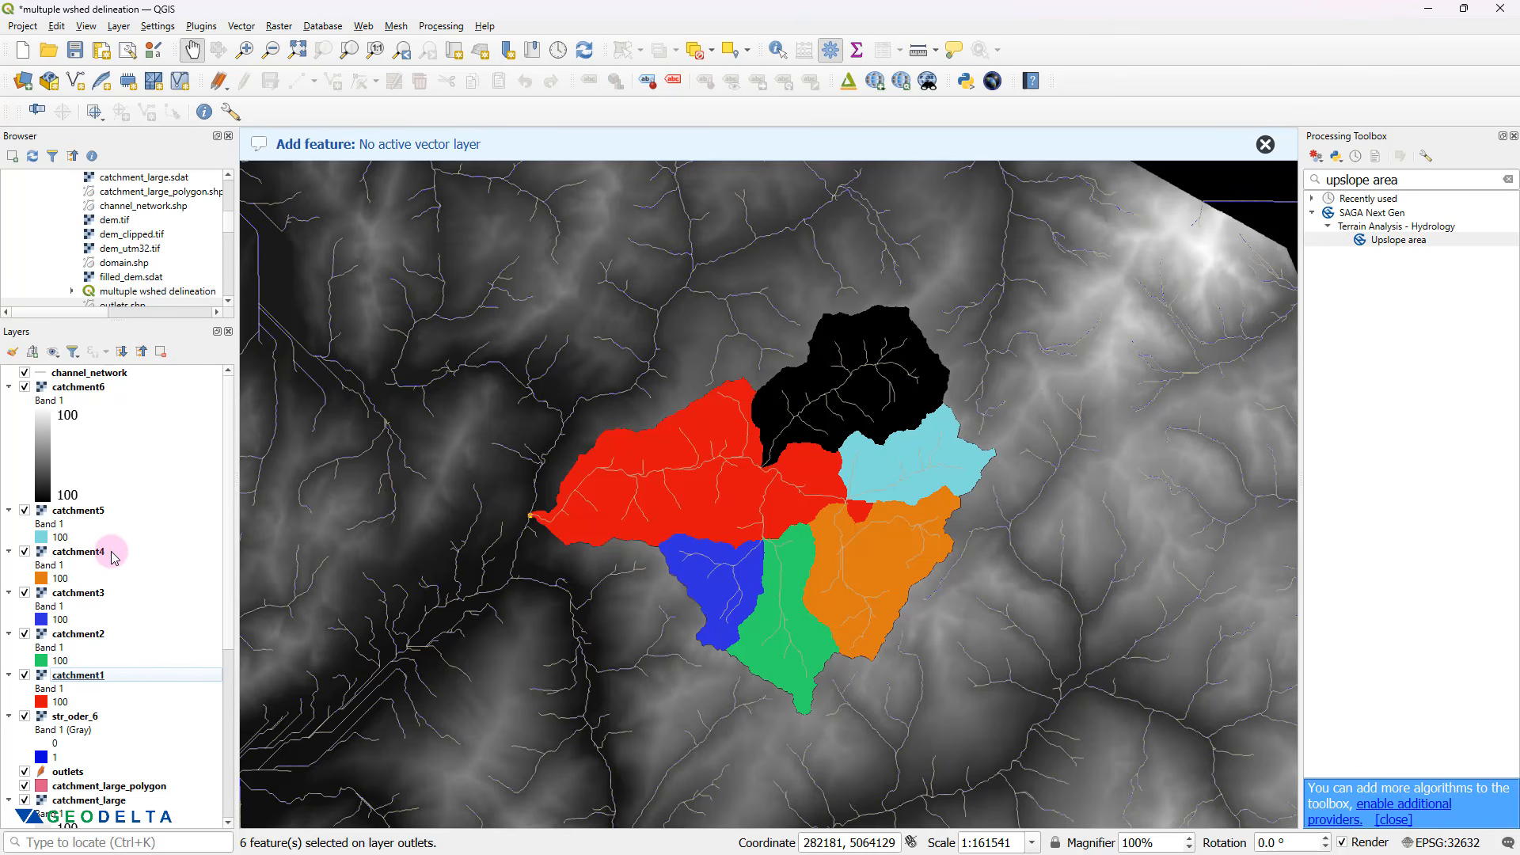
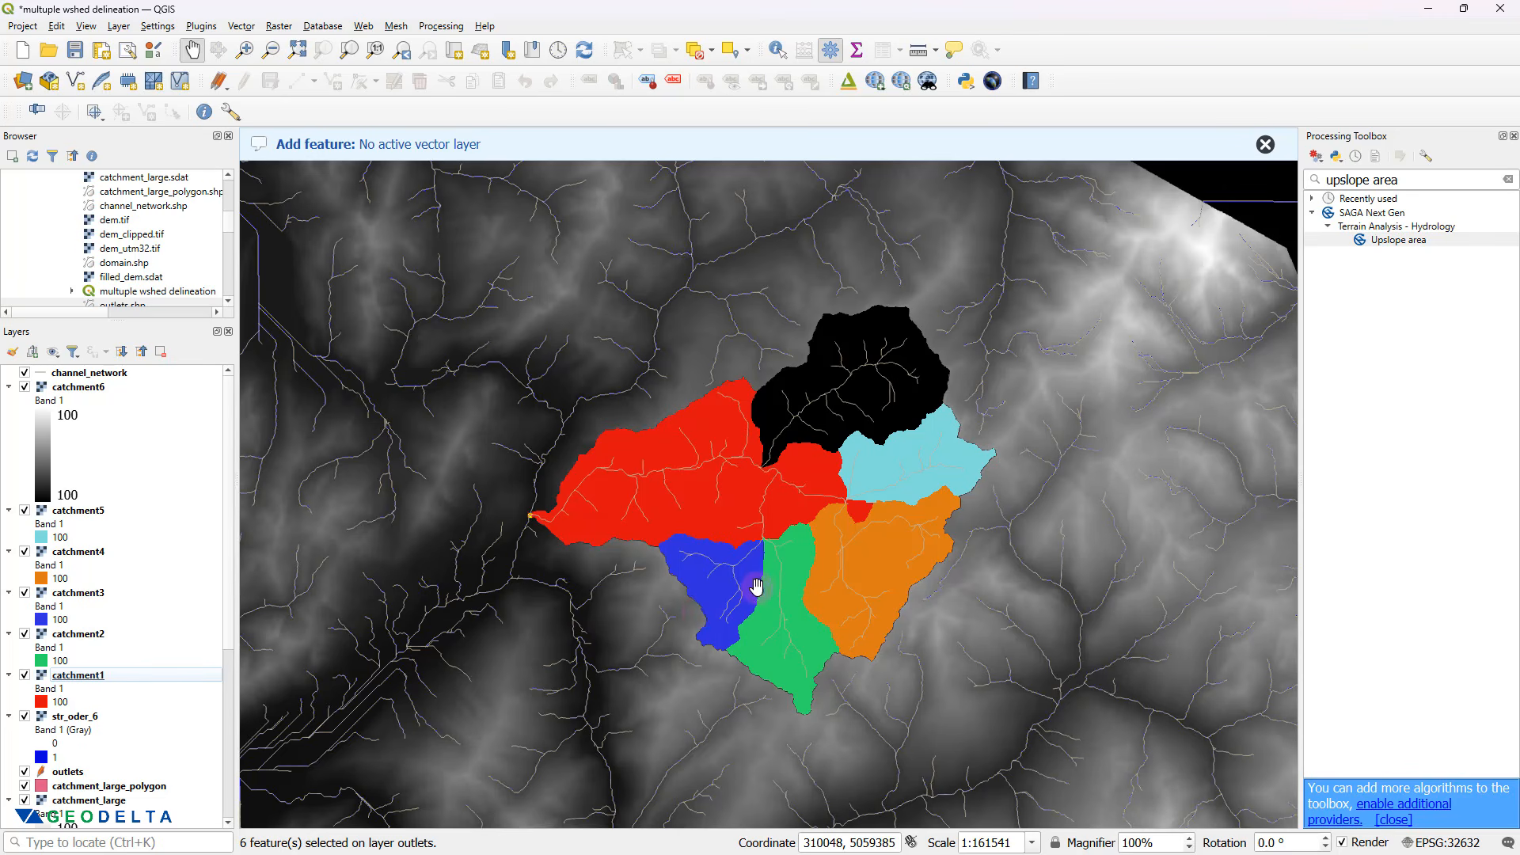
- Find the GDAL Polygonize (raster to vector) algorithm by searching for "polygonize" and open it as a batch process
drag(1417, 181, 1185, 174)
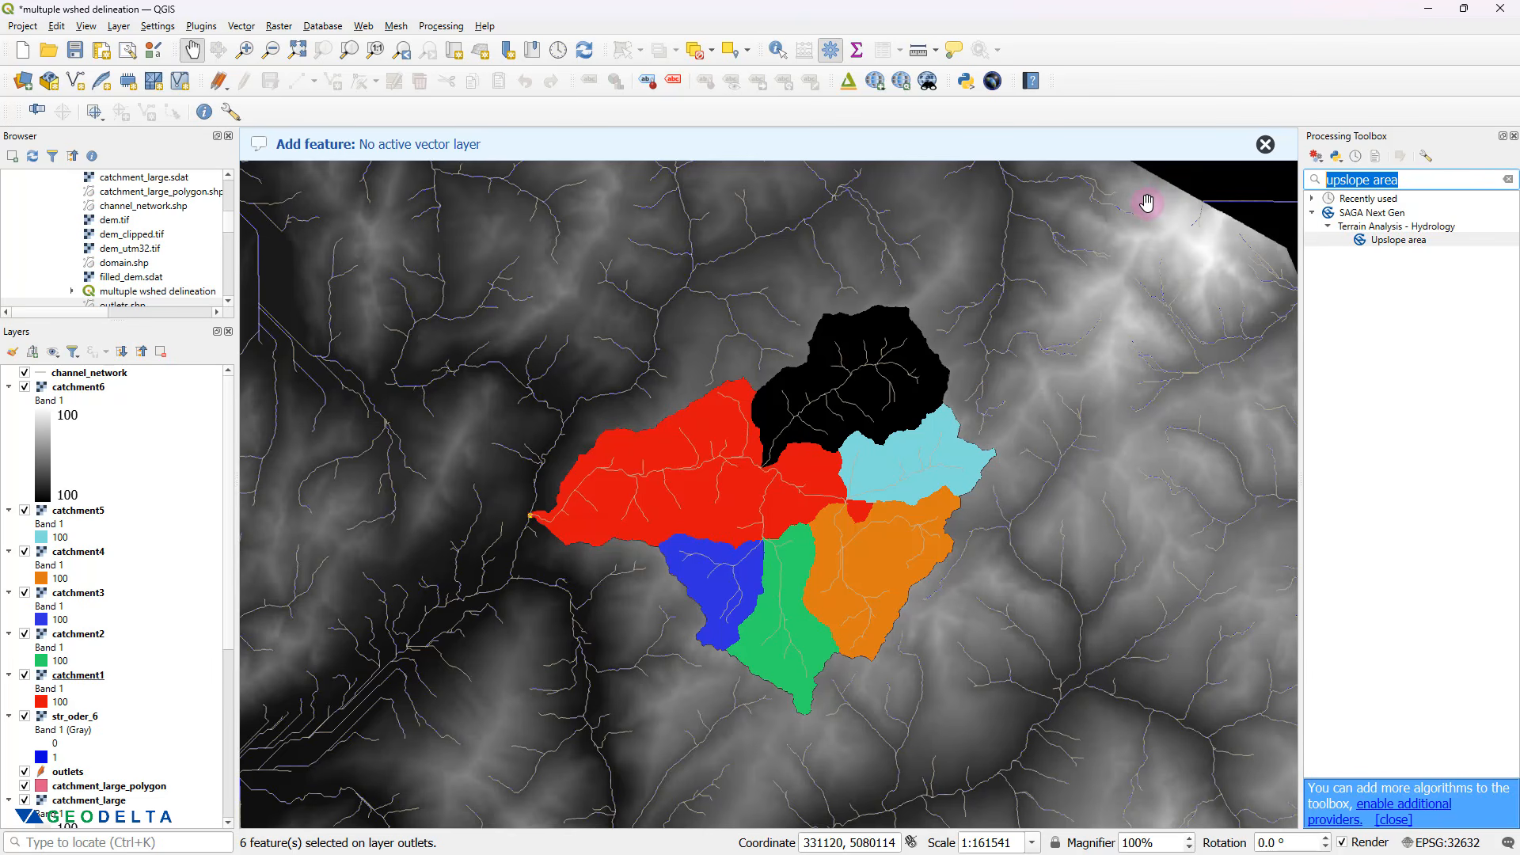
text(polygon)
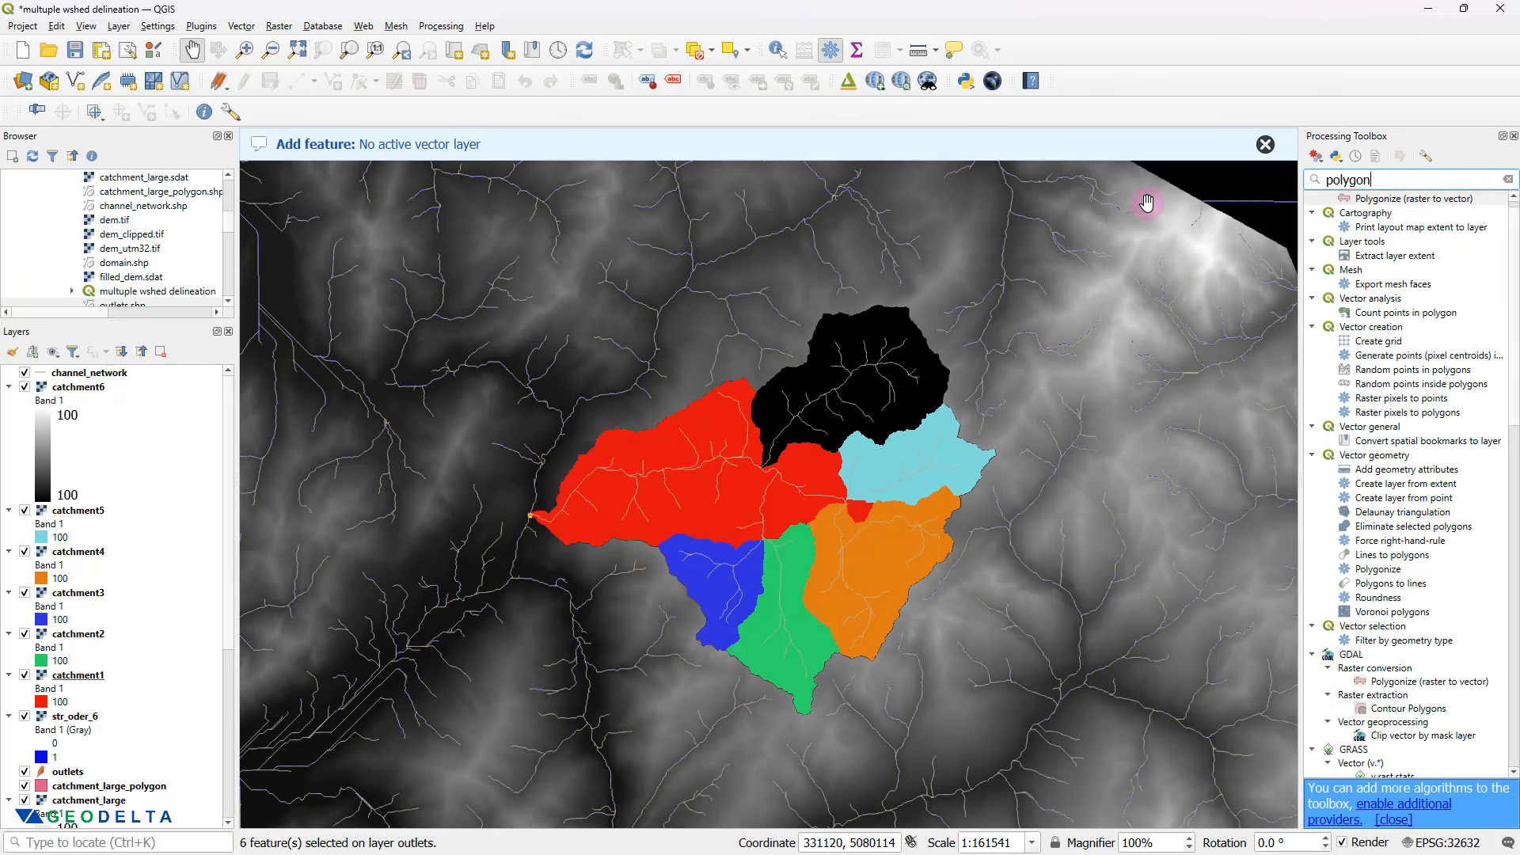
text(ize)
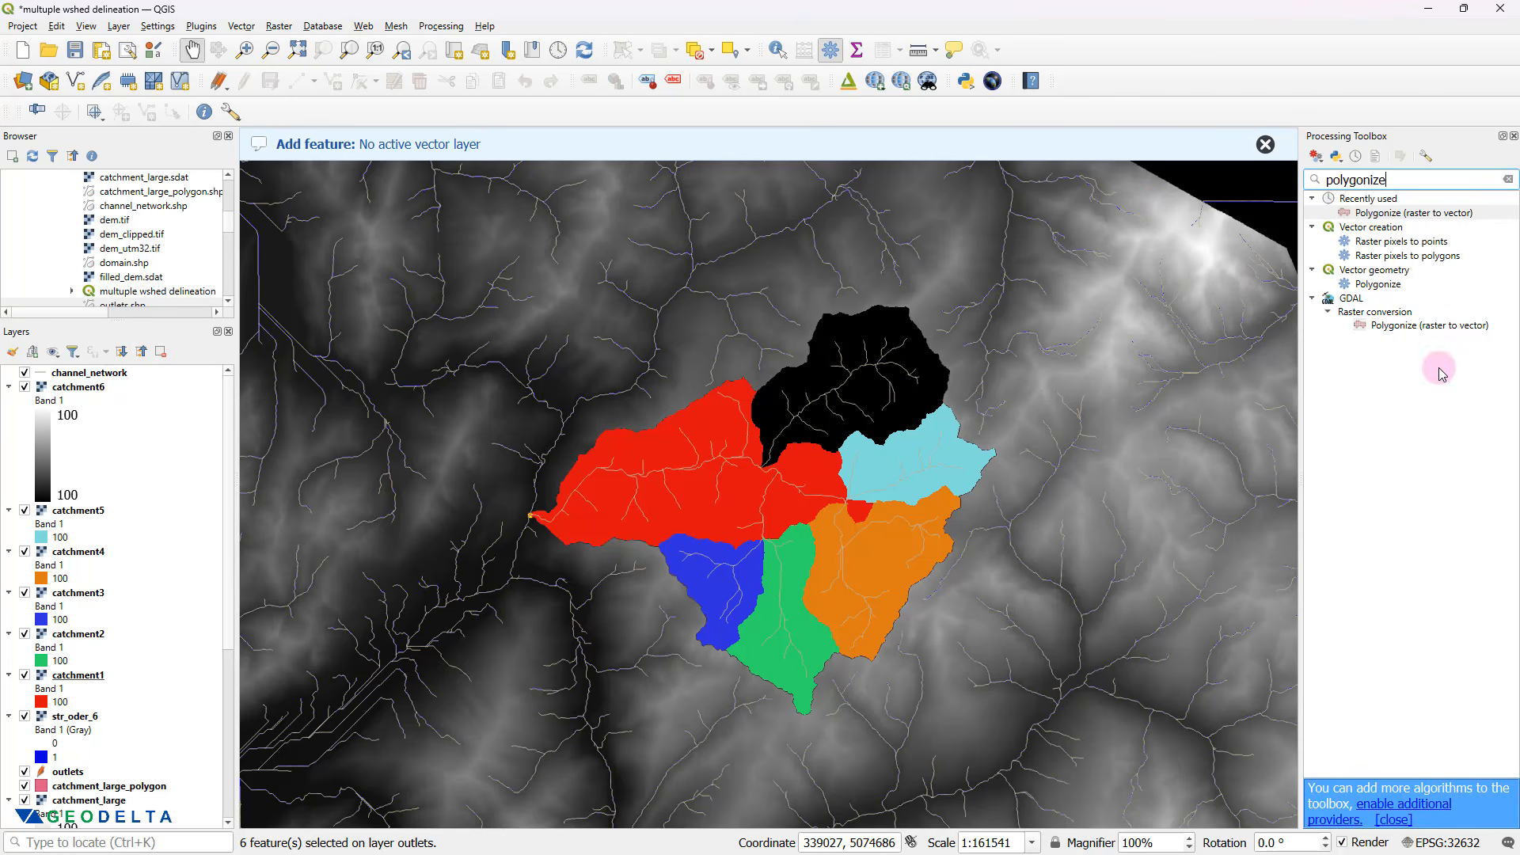
right_click(1416, 325)
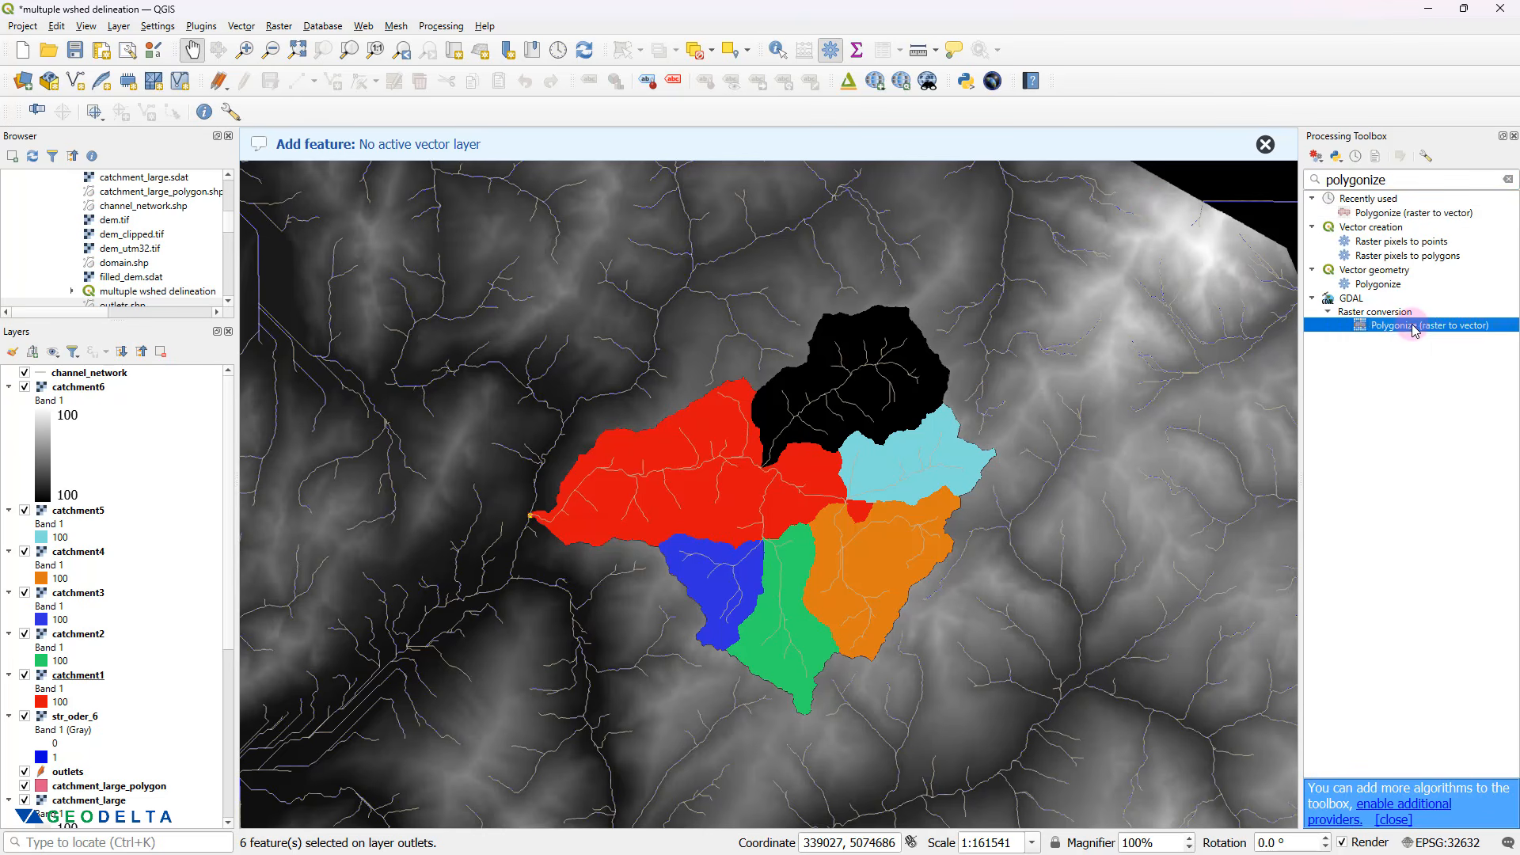
click(1434, 466)
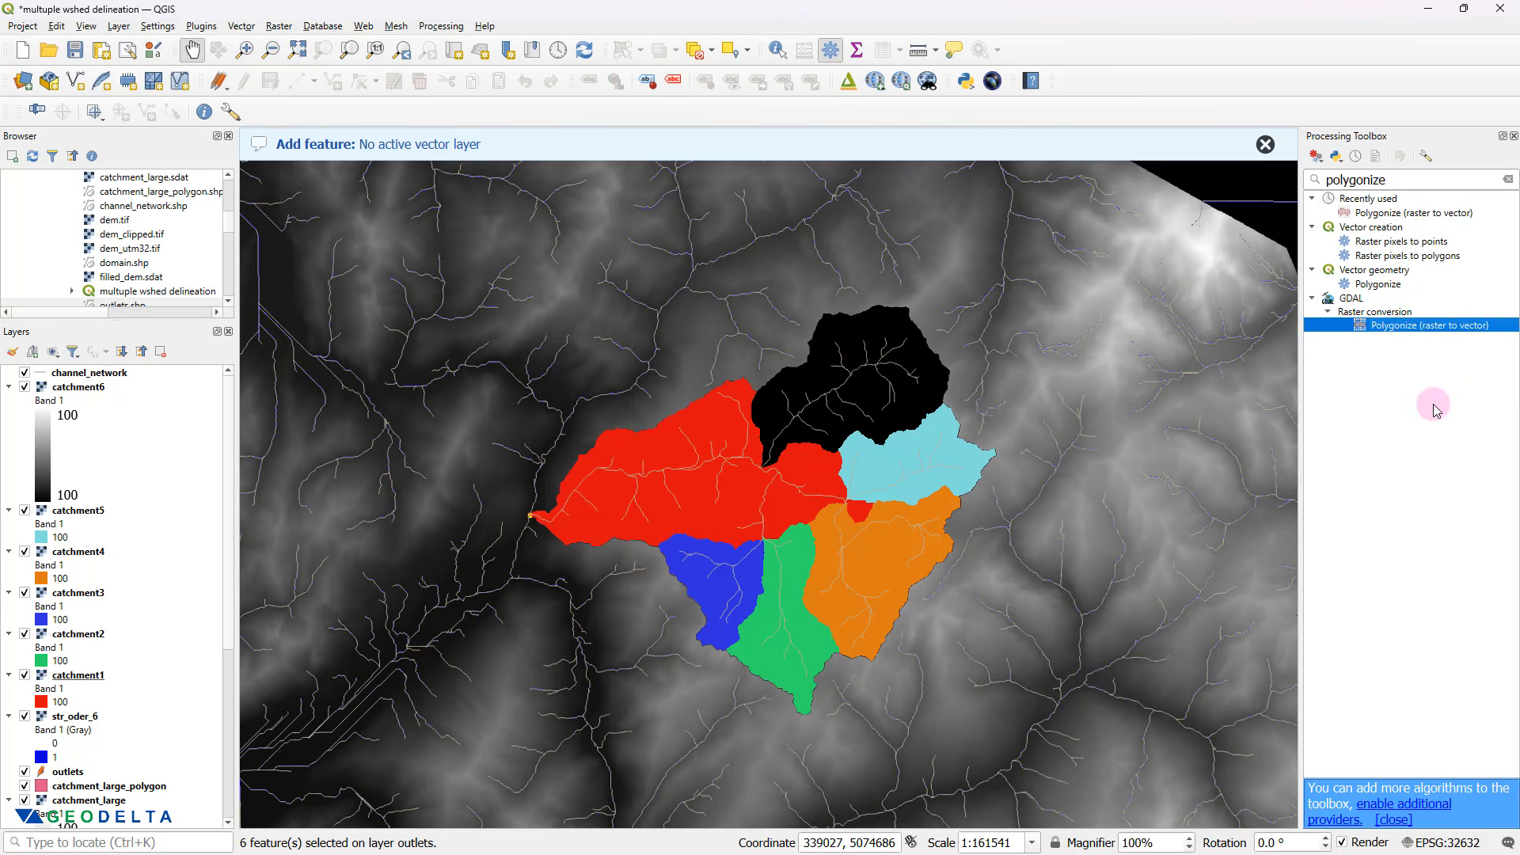
right_click(1404, 327)
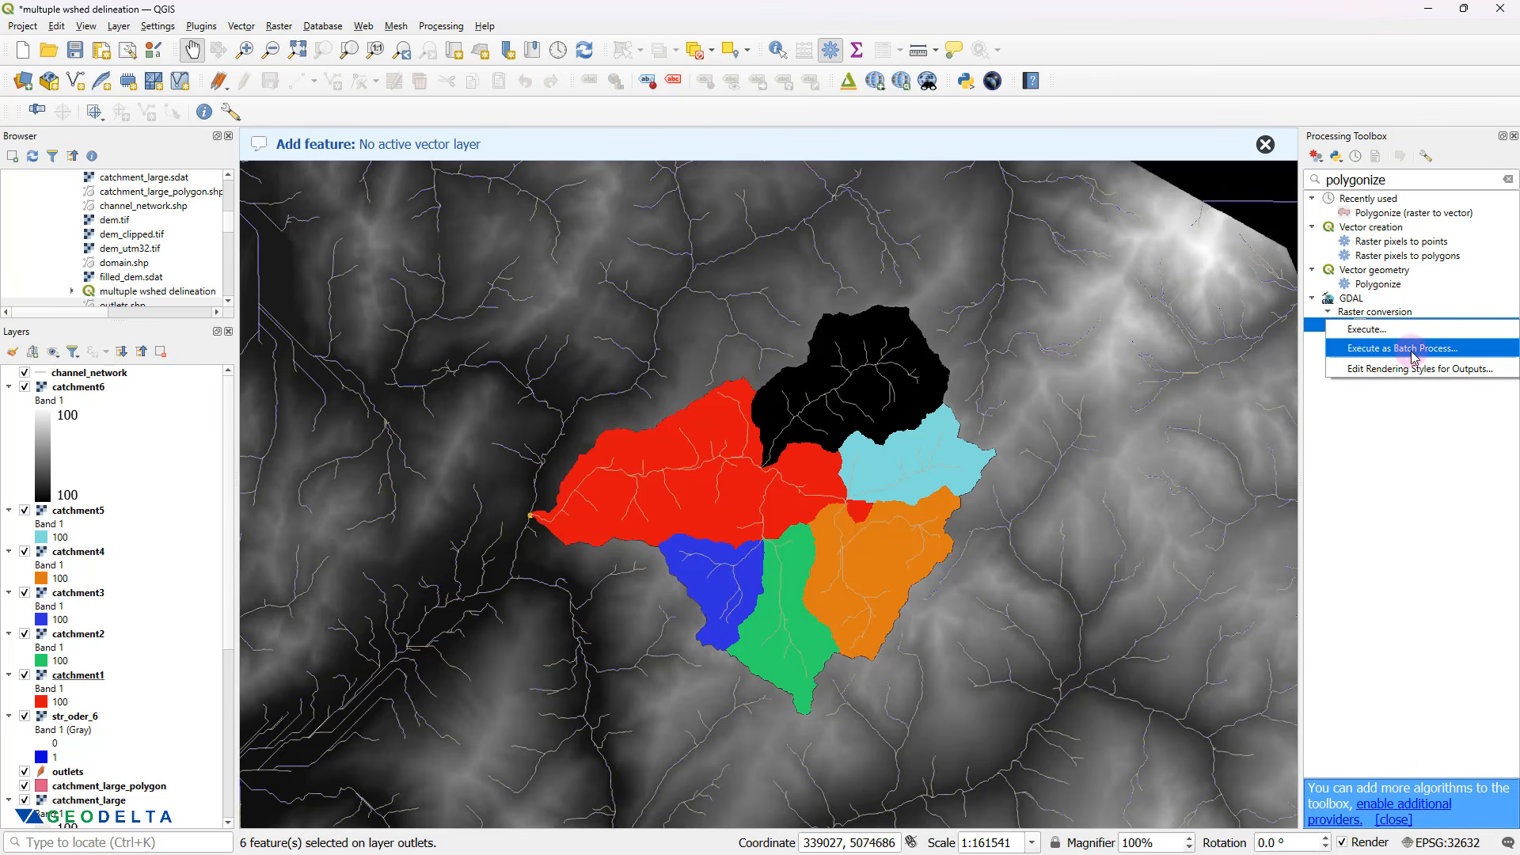
click(1414, 348)
drag(85, 146, 267, 184)
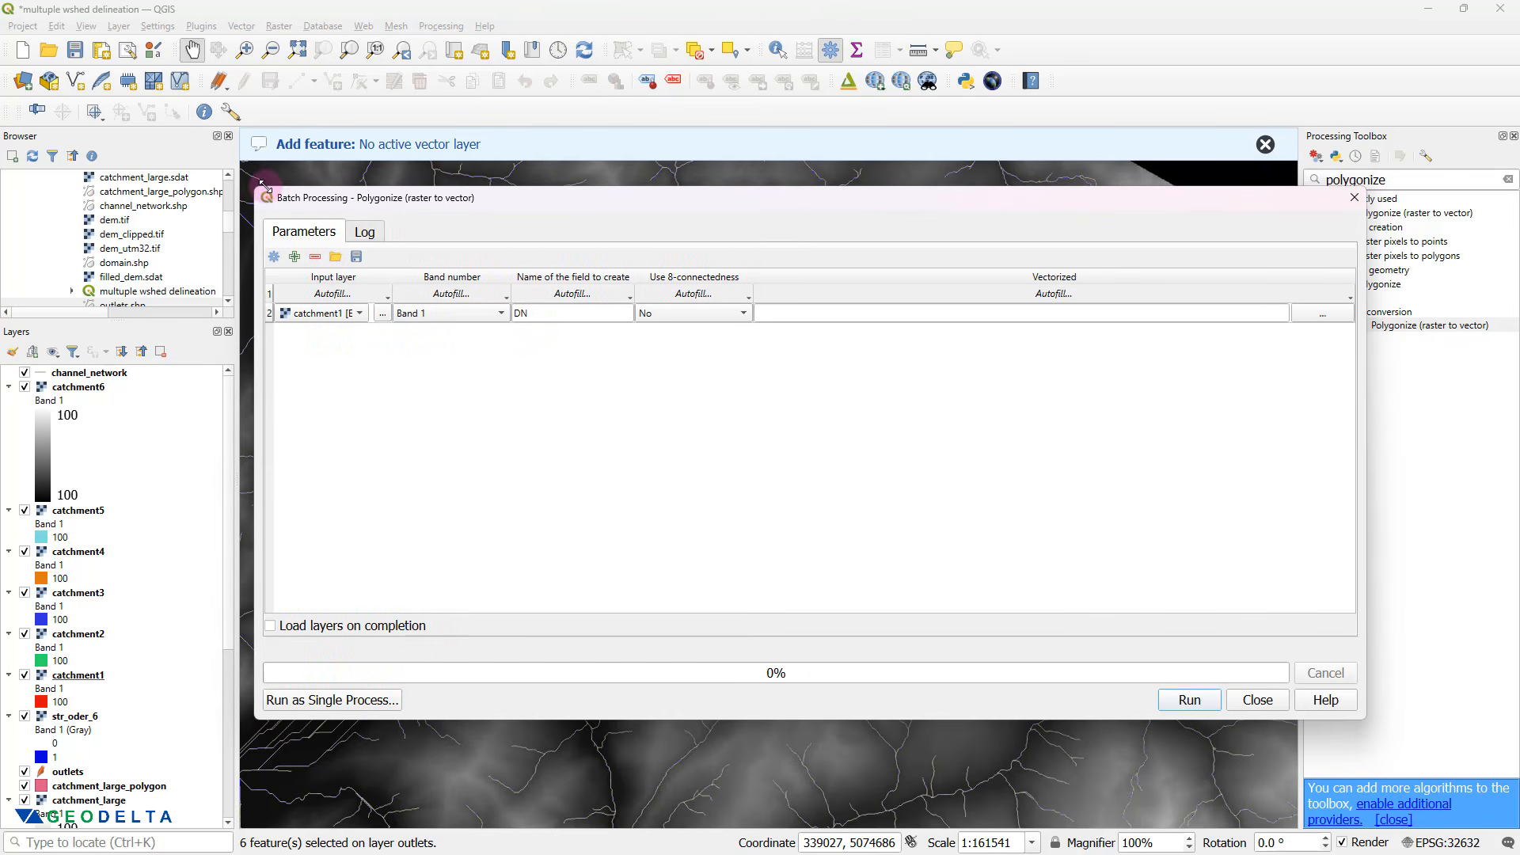
- Add five more rows to the Polygonize batch table, giving one row per catchment
click(306, 252)
click(306, 253)
click(306, 253)
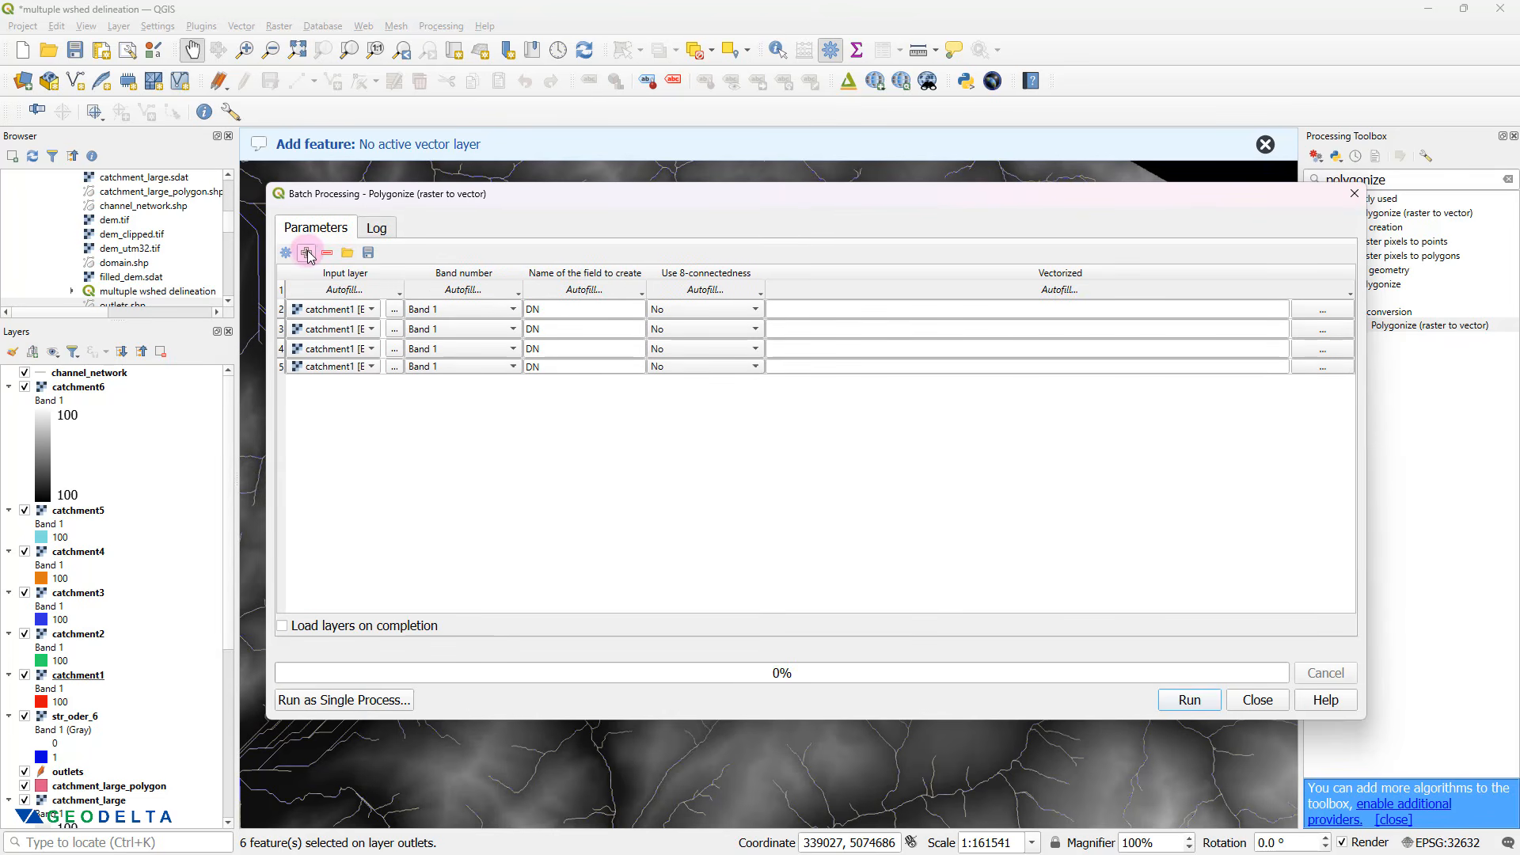
click(307, 253)
click(306, 252)
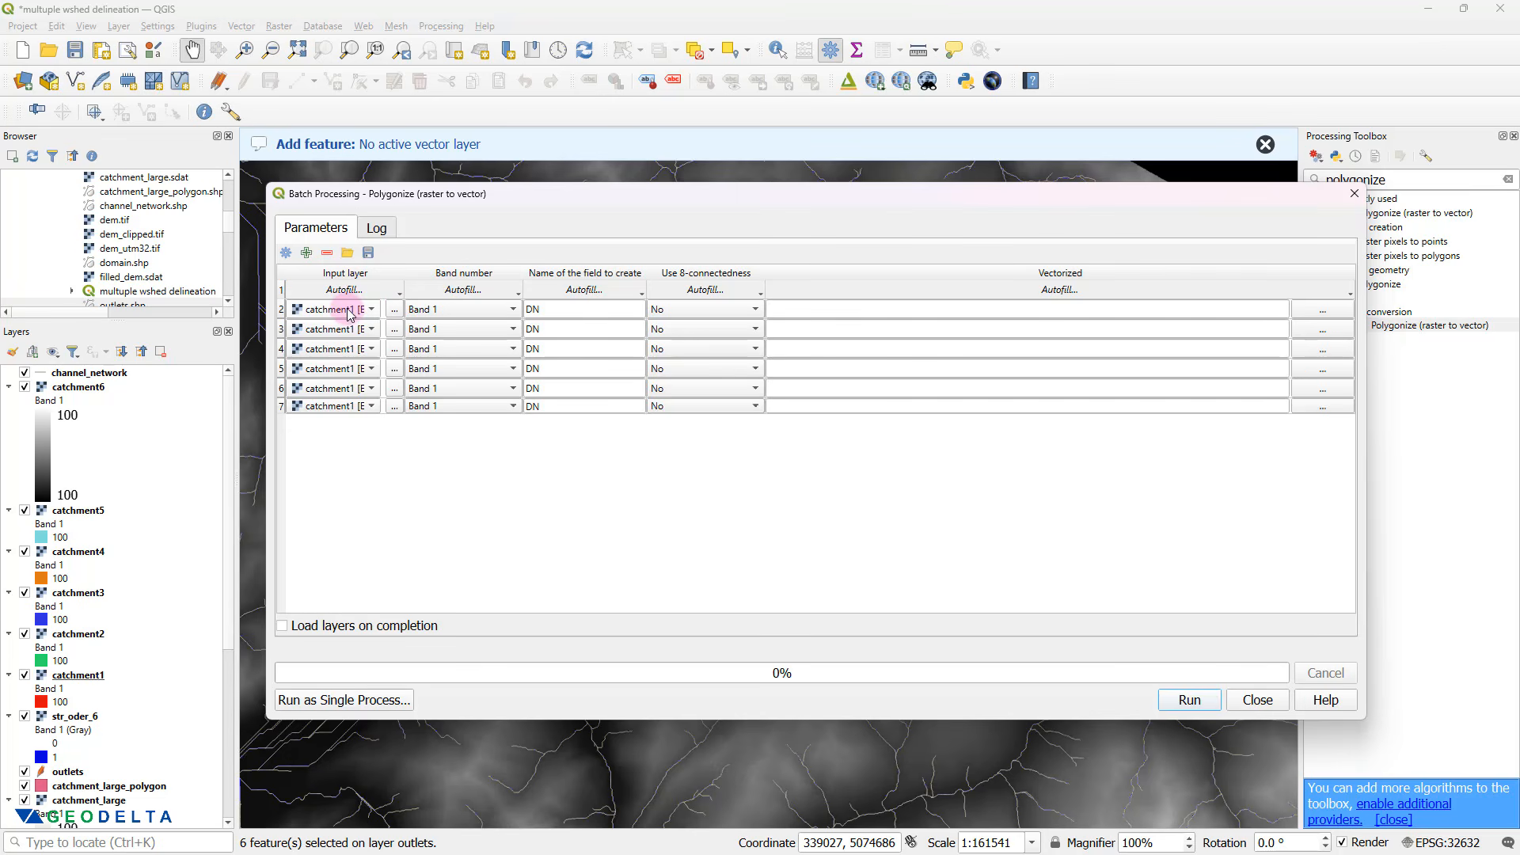
- Assign catchment2, catchment3, catchment4, catchment5 and catchment6 as input layers of the remaining batch rows
click(366, 330)
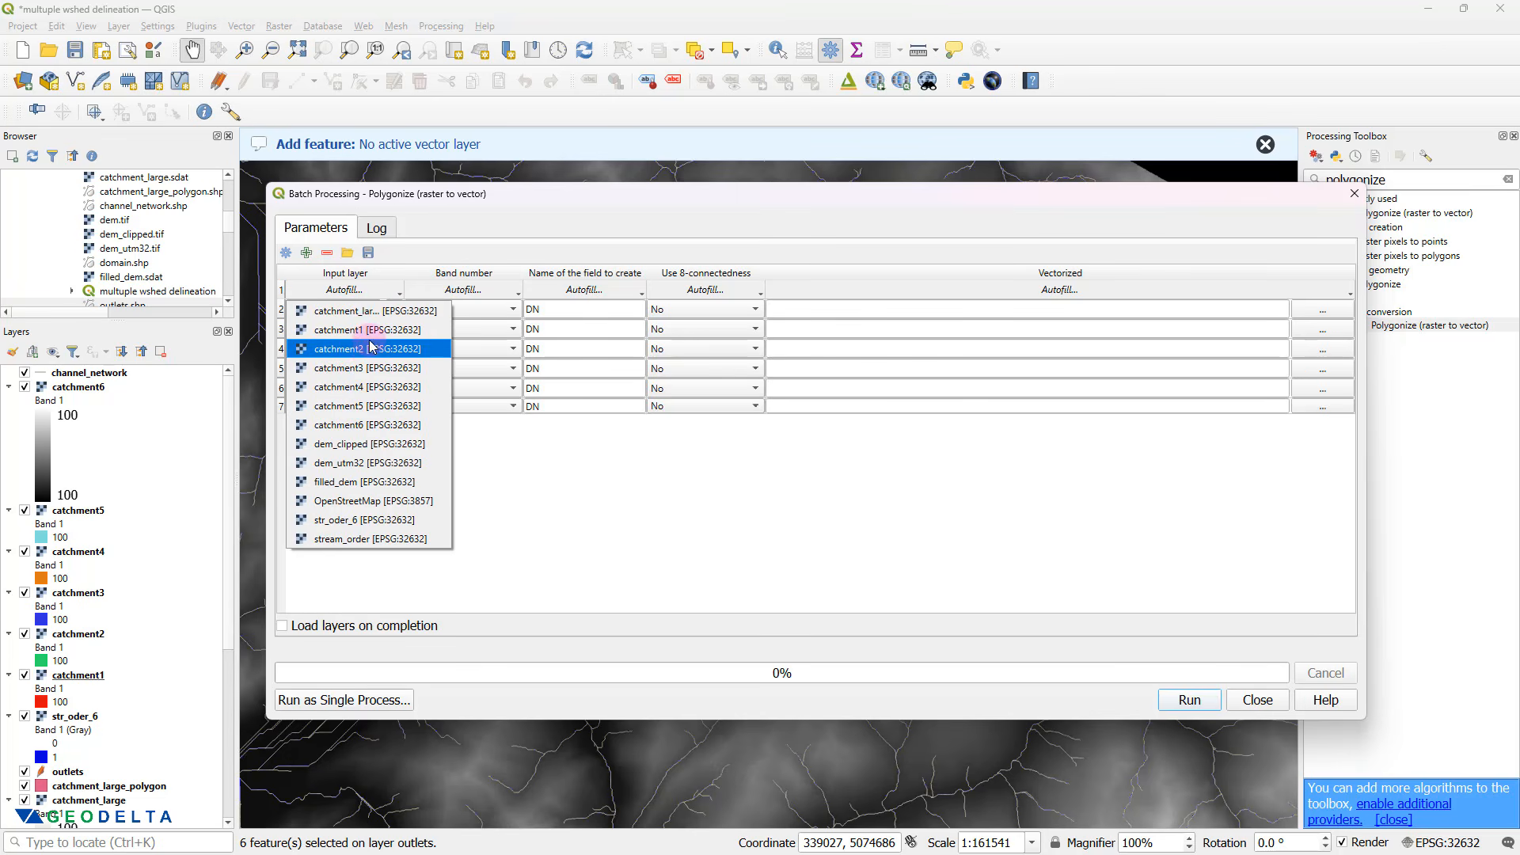
click(370, 349)
click(357, 349)
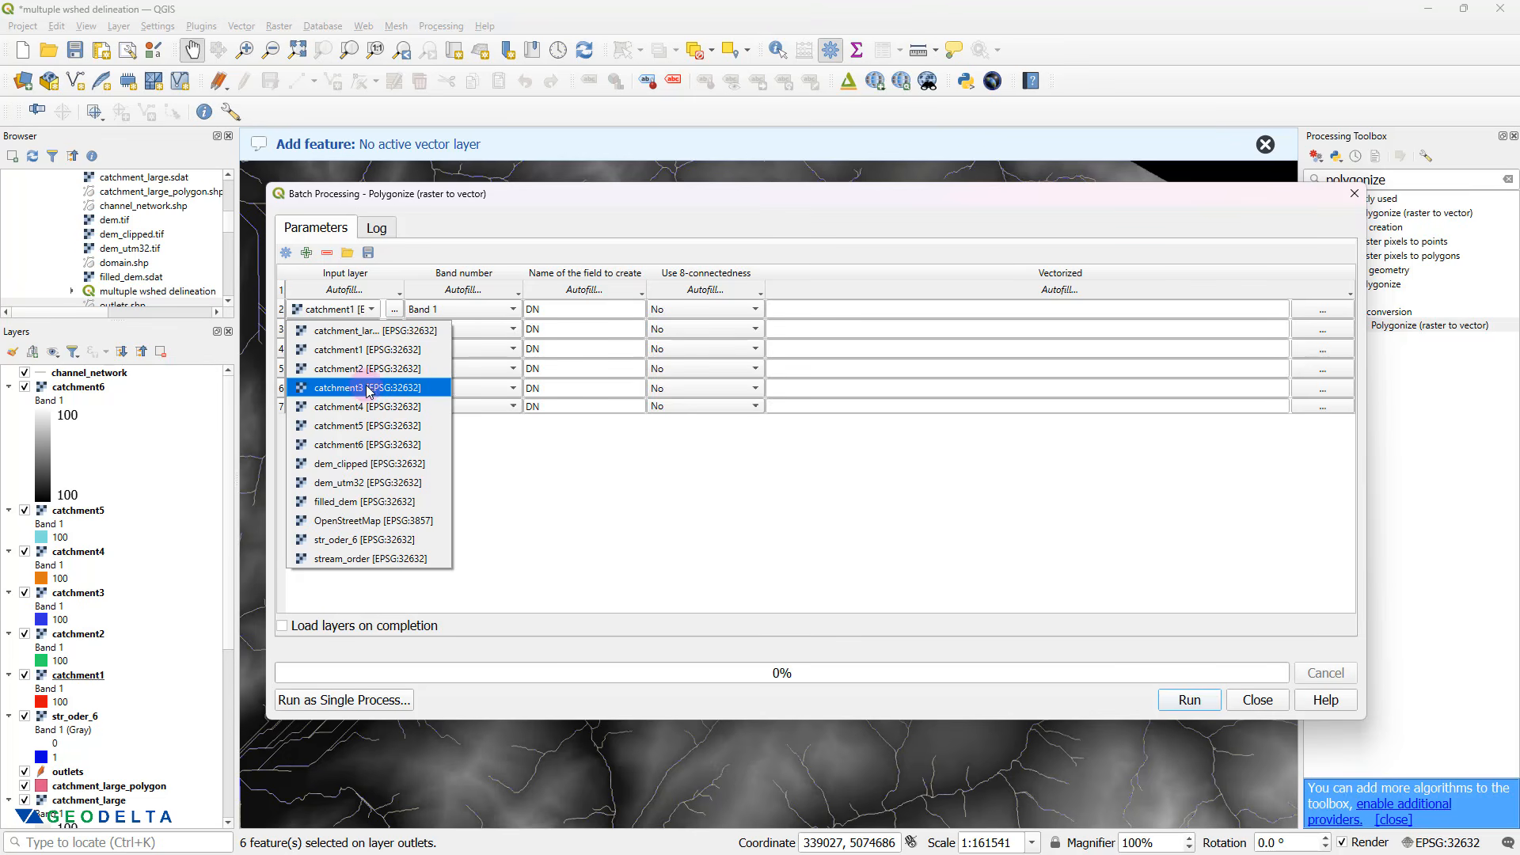
click(364, 388)
click(359, 368)
click(372, 425)
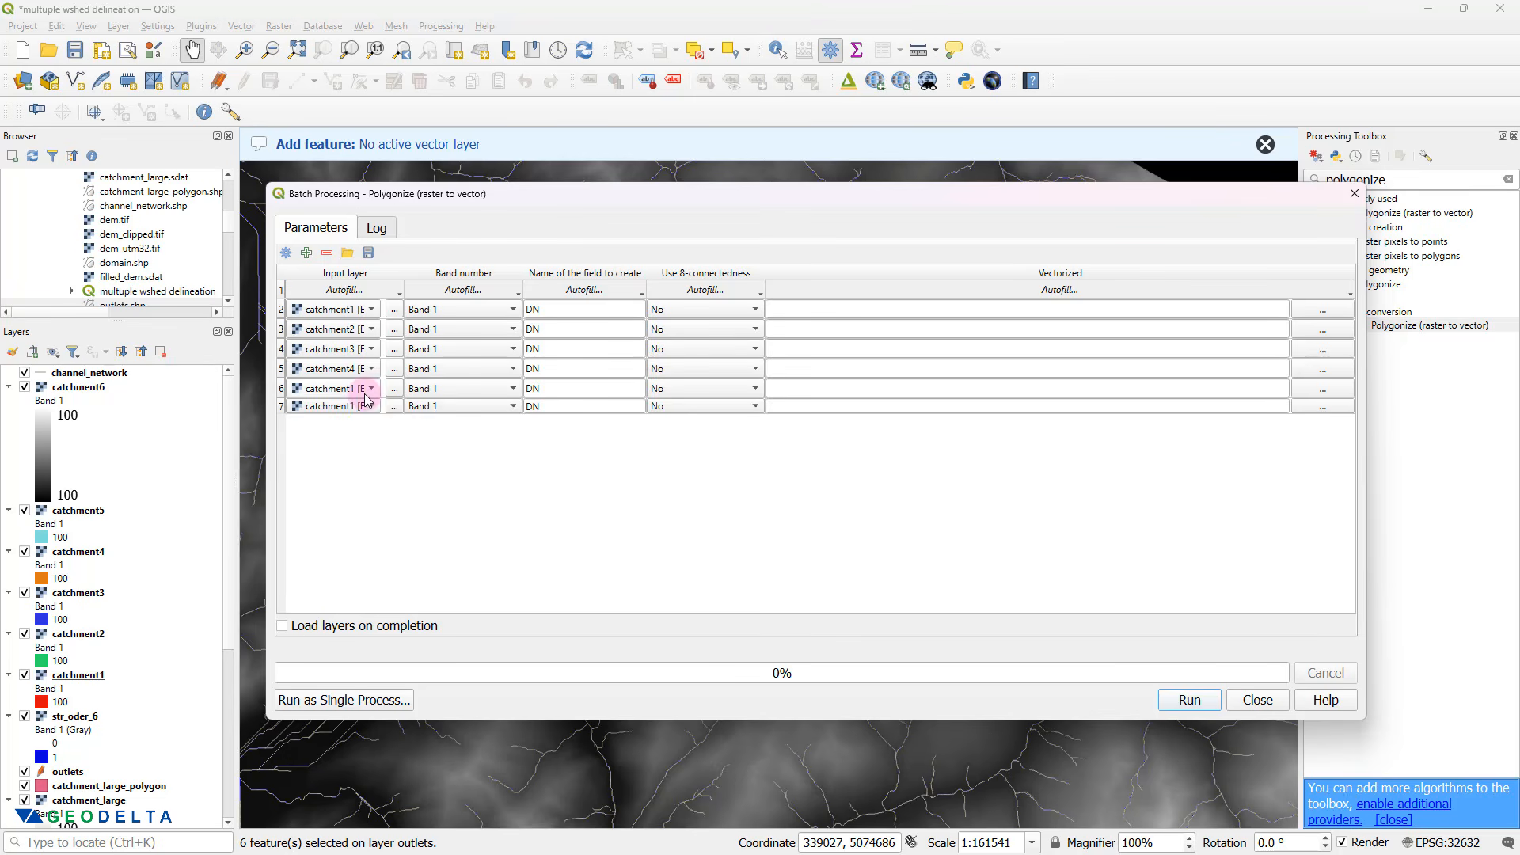
click(360, 388)
click(376, 447)
click(361, 388)
click(382, 485)
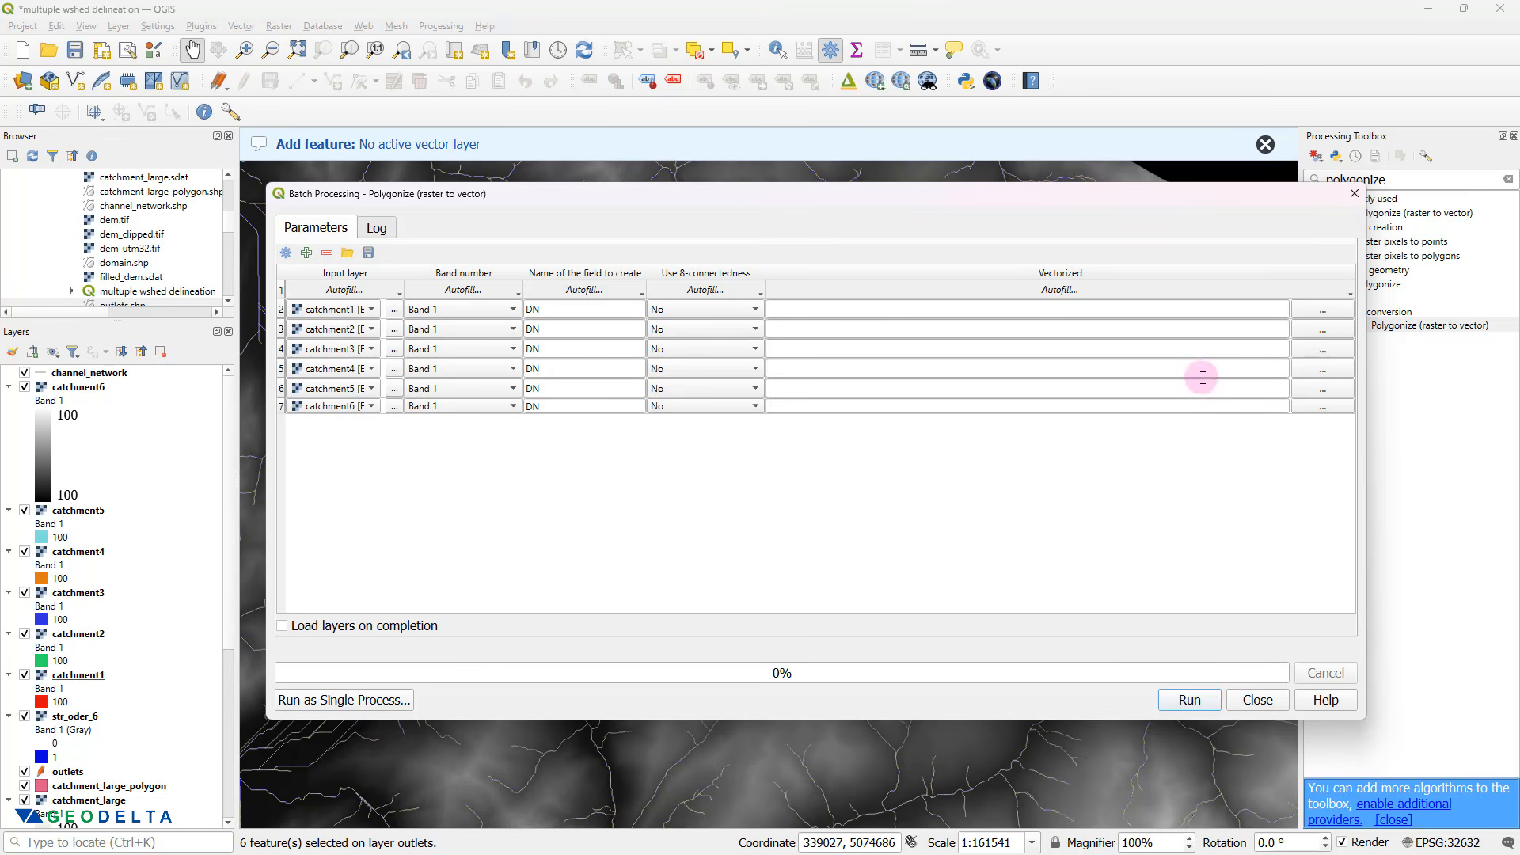
- Set the catchment1 row's vectorized output to a SHP file named cat1 in the sub_catchments folder
click(1323, 311)
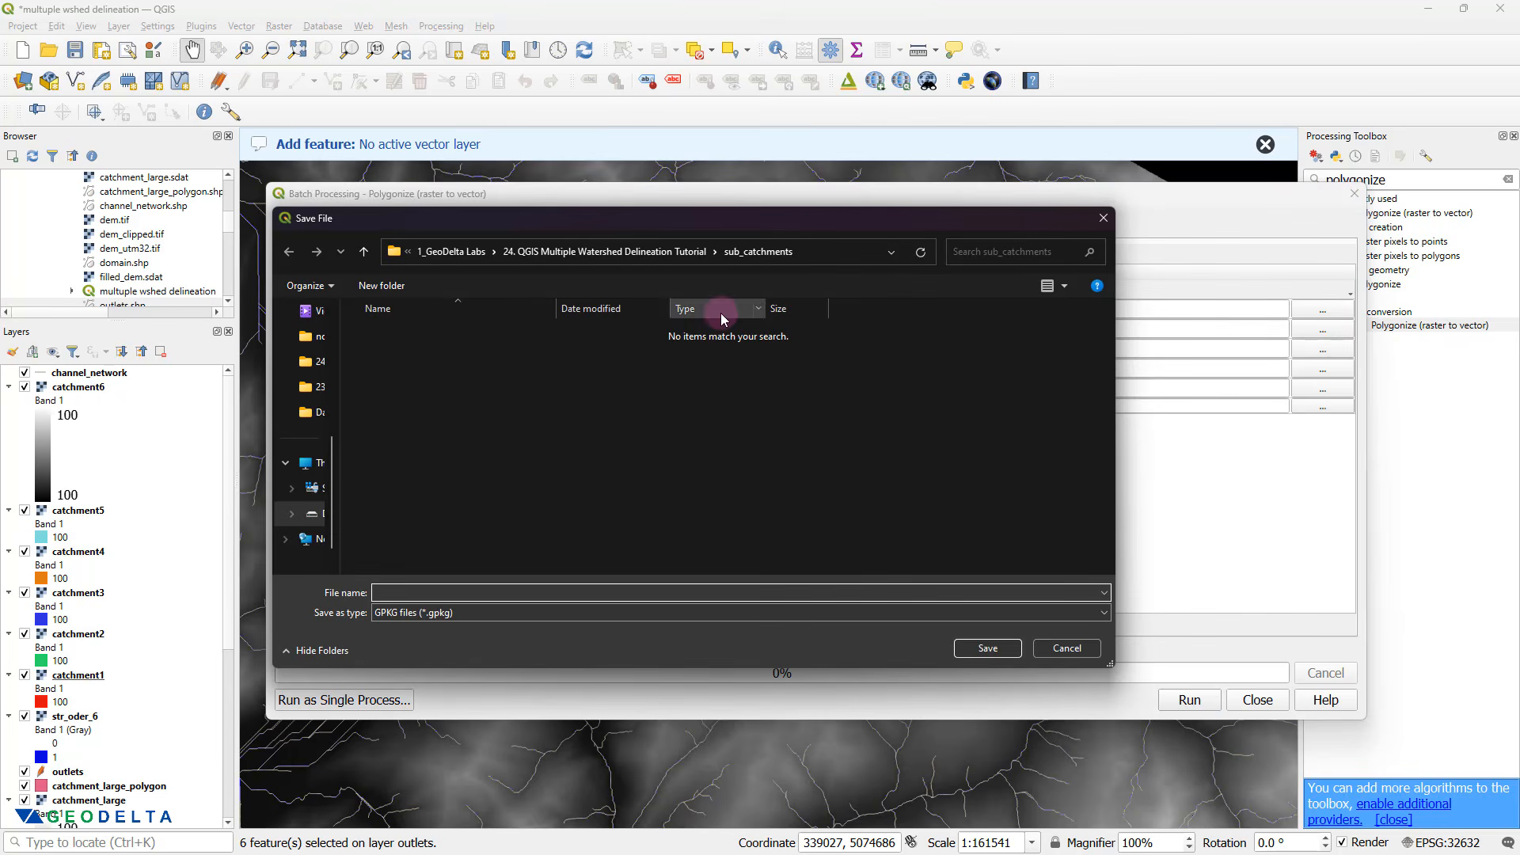
click(494, 592)
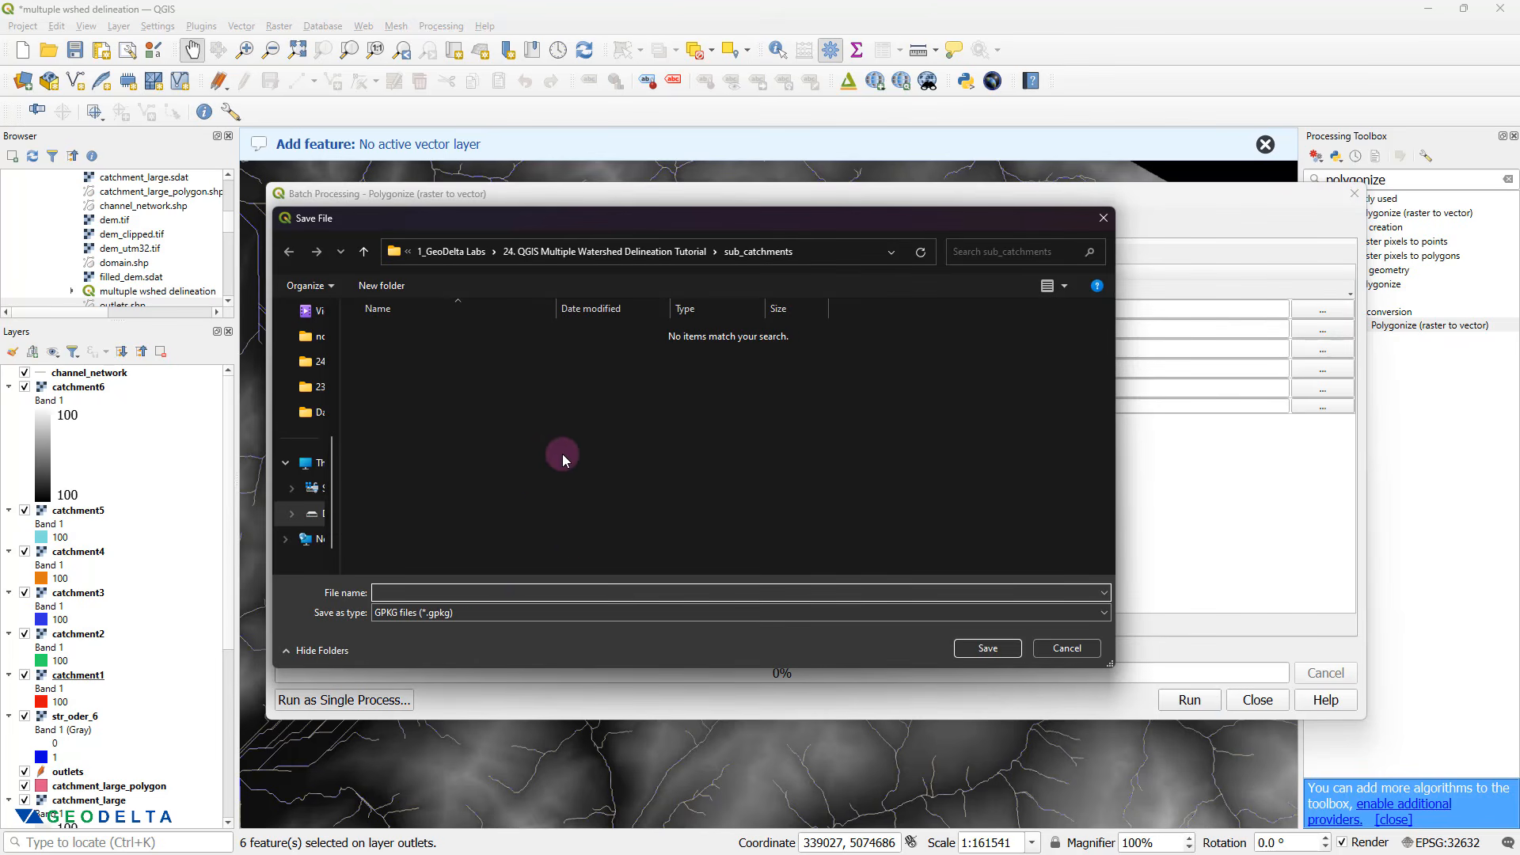
click(425, 617)
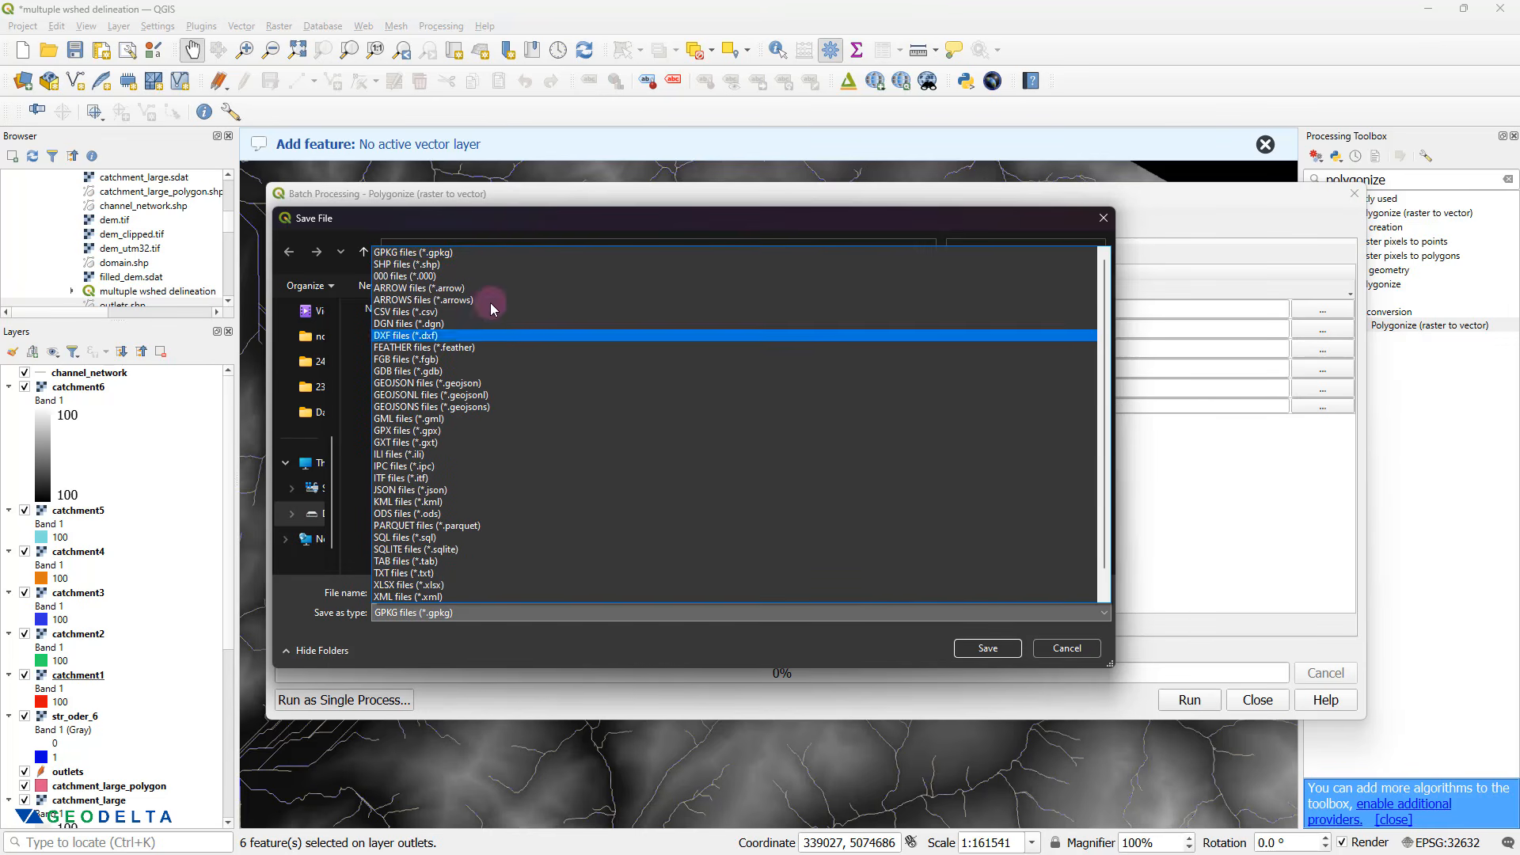
click(420, 266)
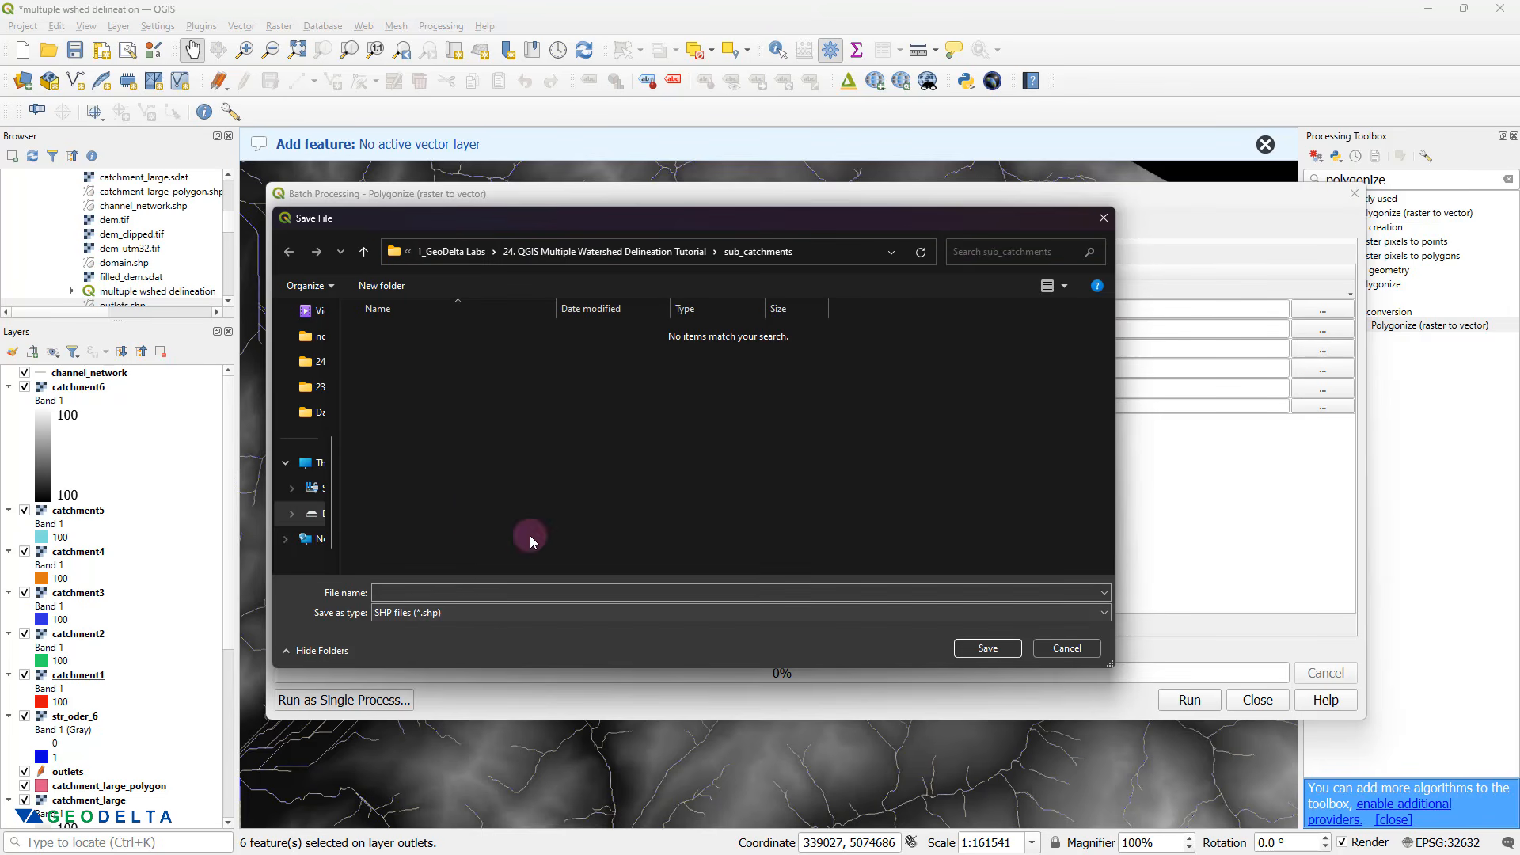
click(444, 589)
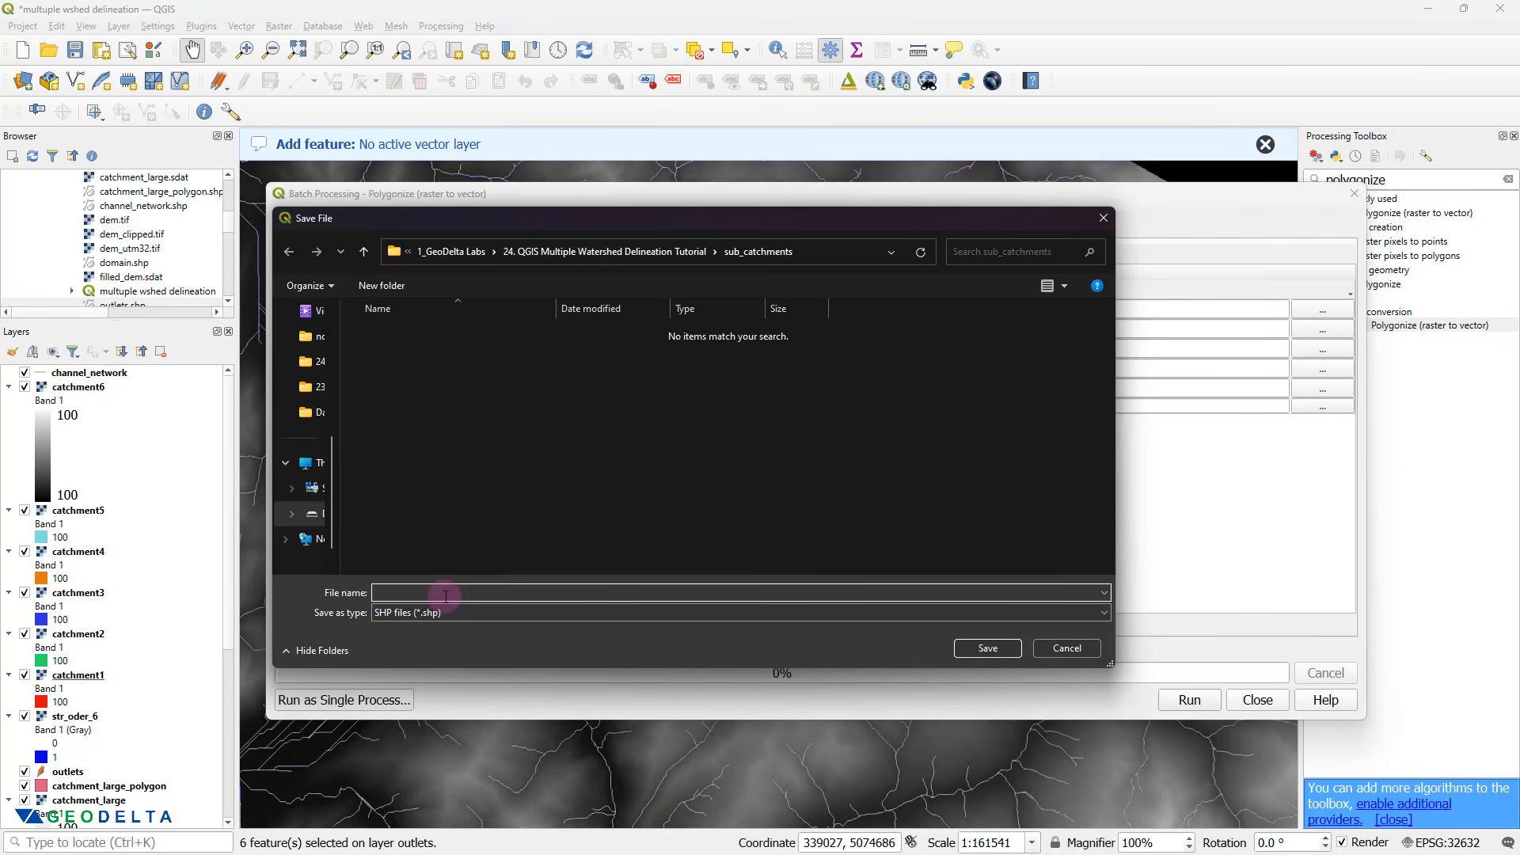
text(cat1)
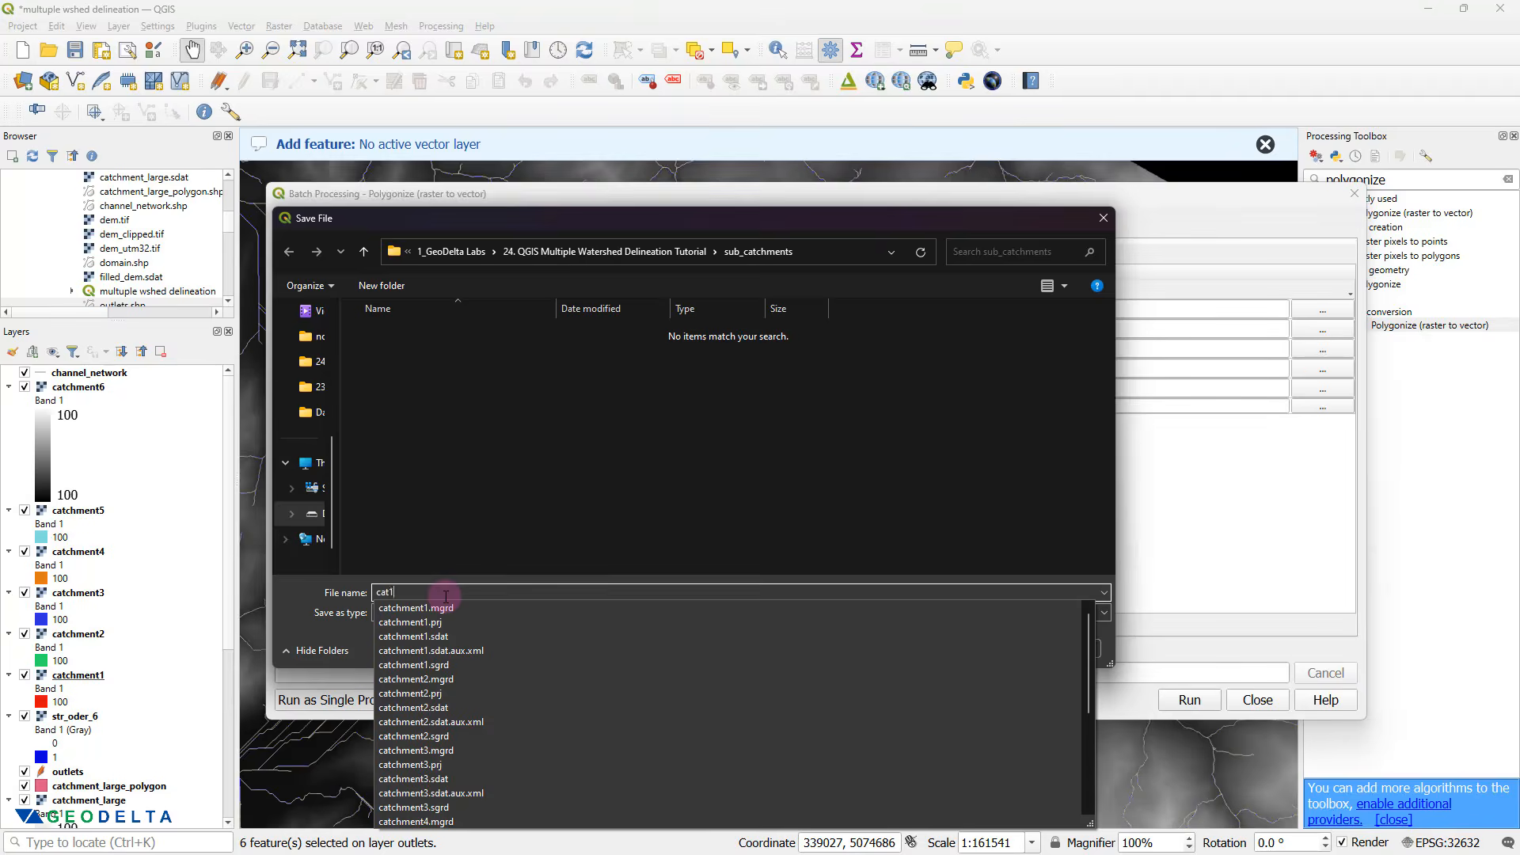
click(602, 505)
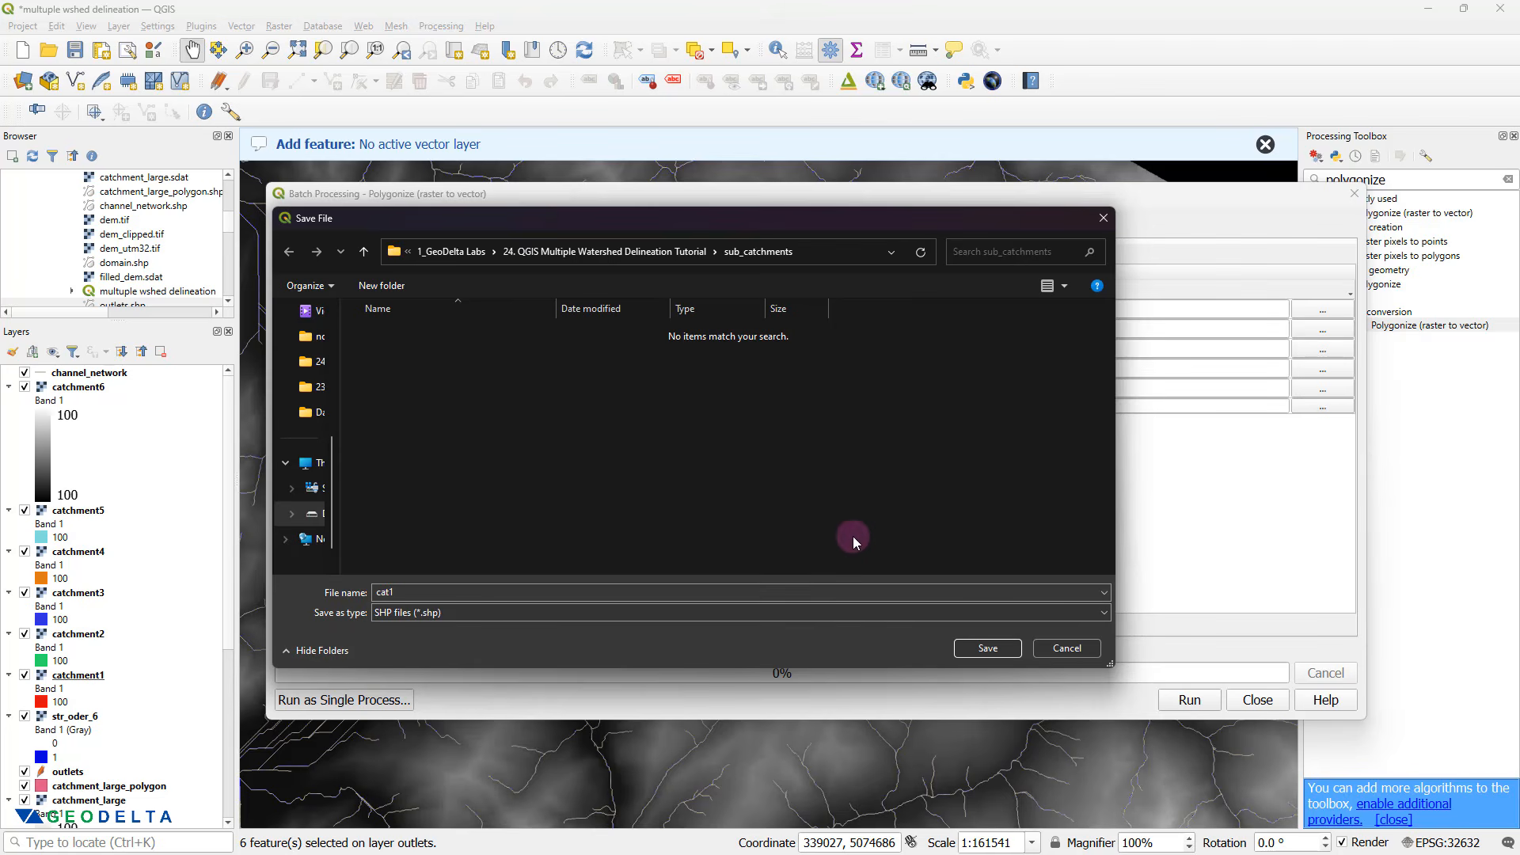
click(994, 651)
click(821, 452)
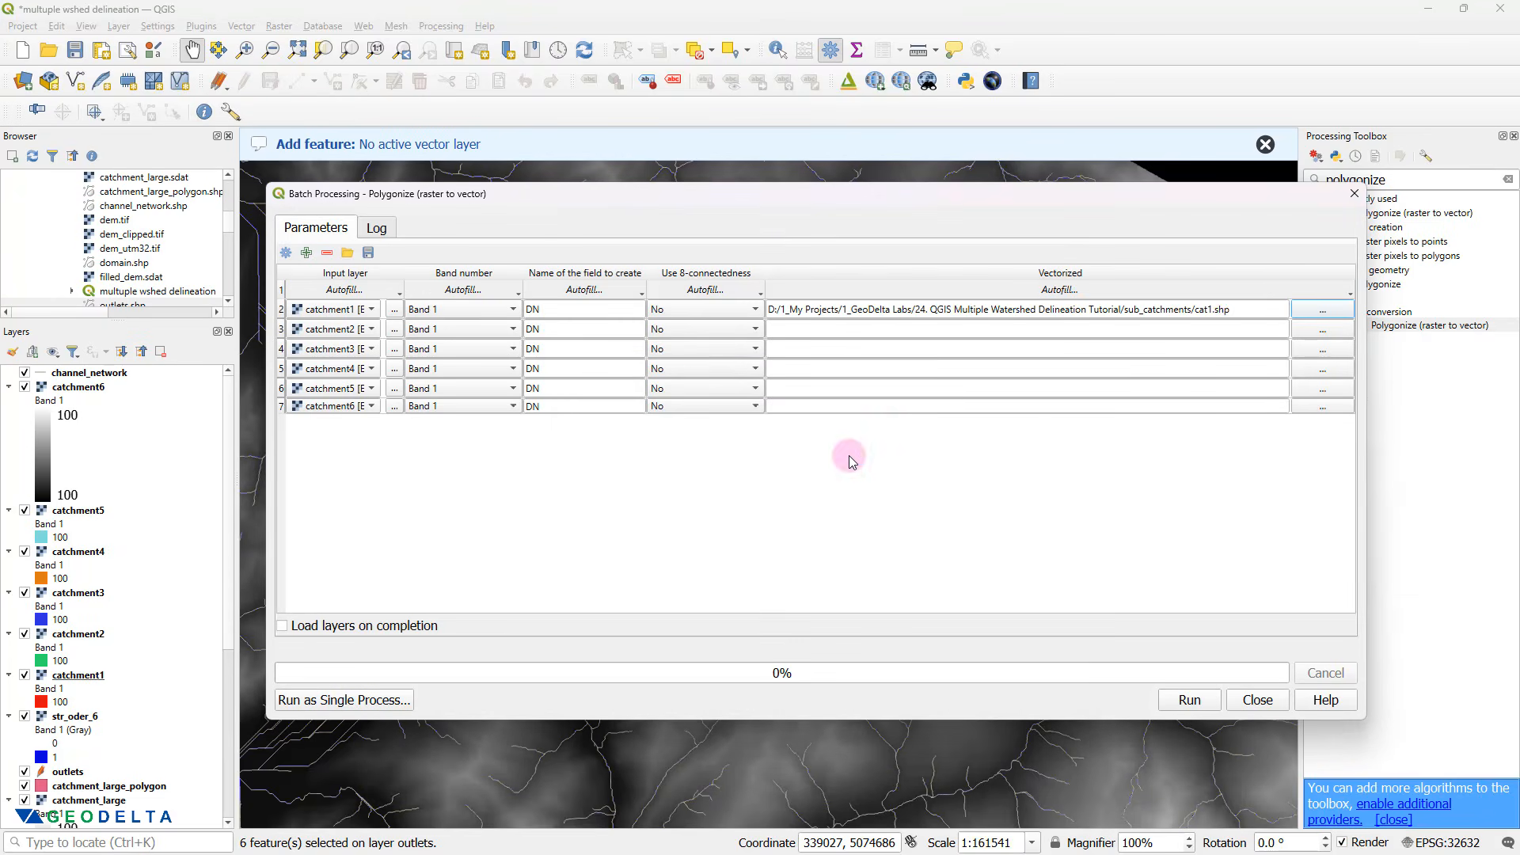
- Copy the catchment1 row's output path into the vectorized output of the catchment2 to catchment6 rows
drag(1236, 309, 717, 304)
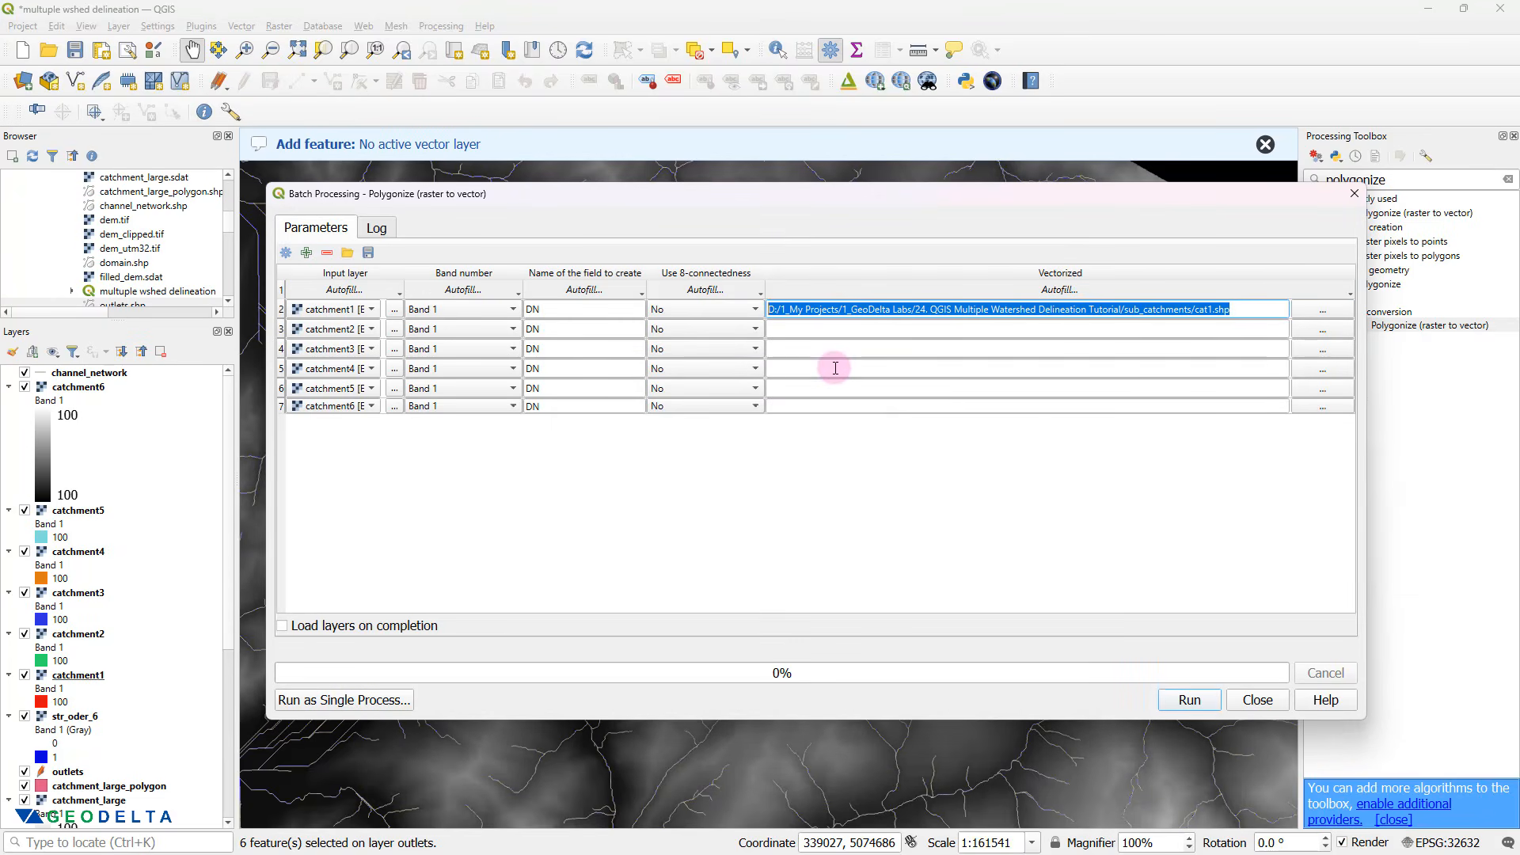
key(ctrl+c)
click(813, 329)
key(ctrl+v)
click(802, 348)
key(ctrl+v)
click(802, 368)
key(ctrl+v)
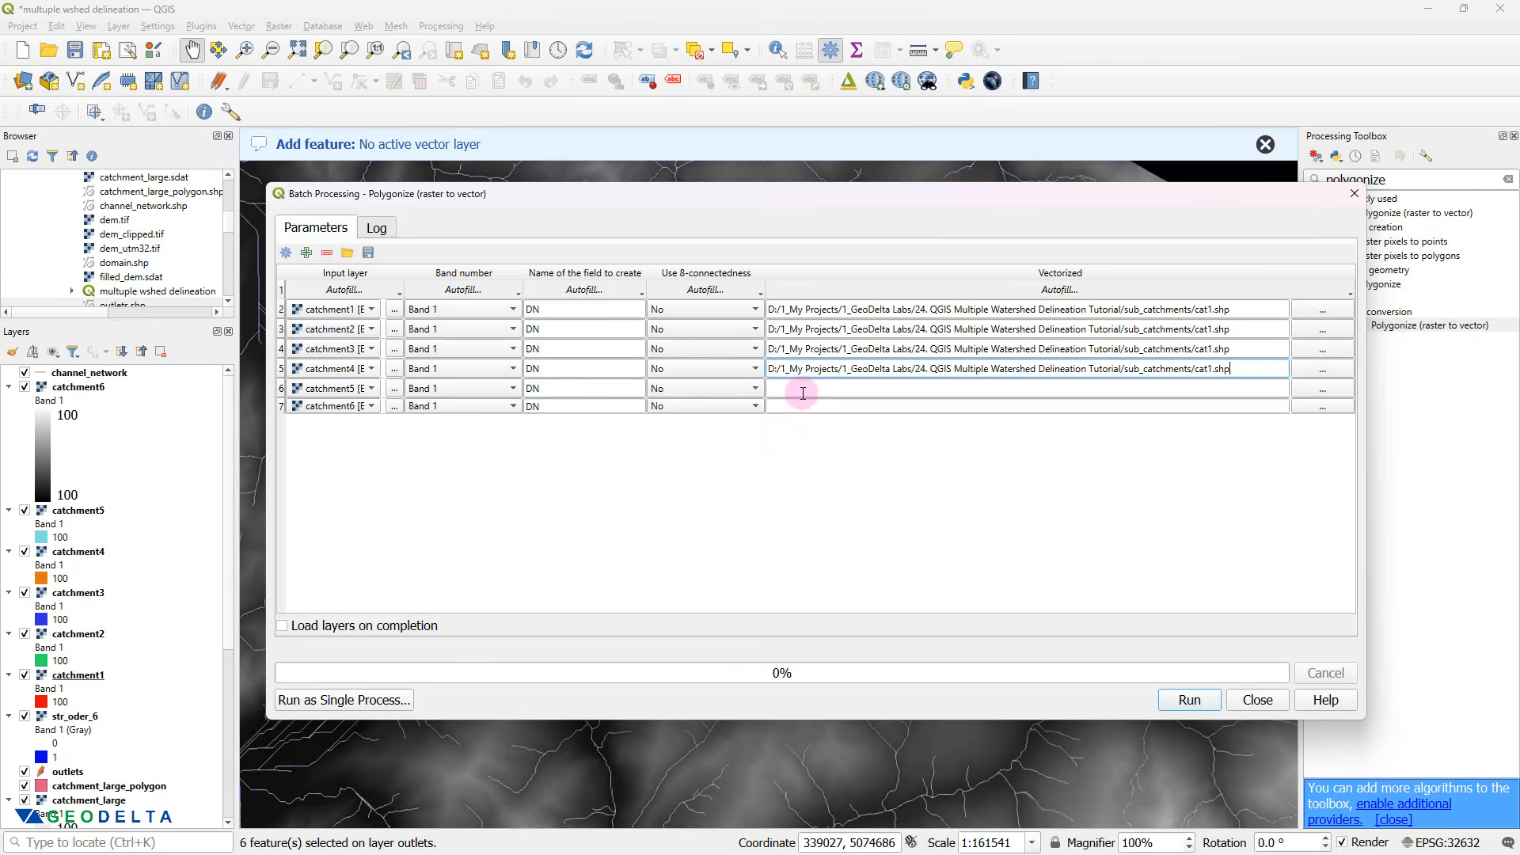
click(803, 388)
key(ctrl+v)
click(804, 406)
key(ctrl+v)
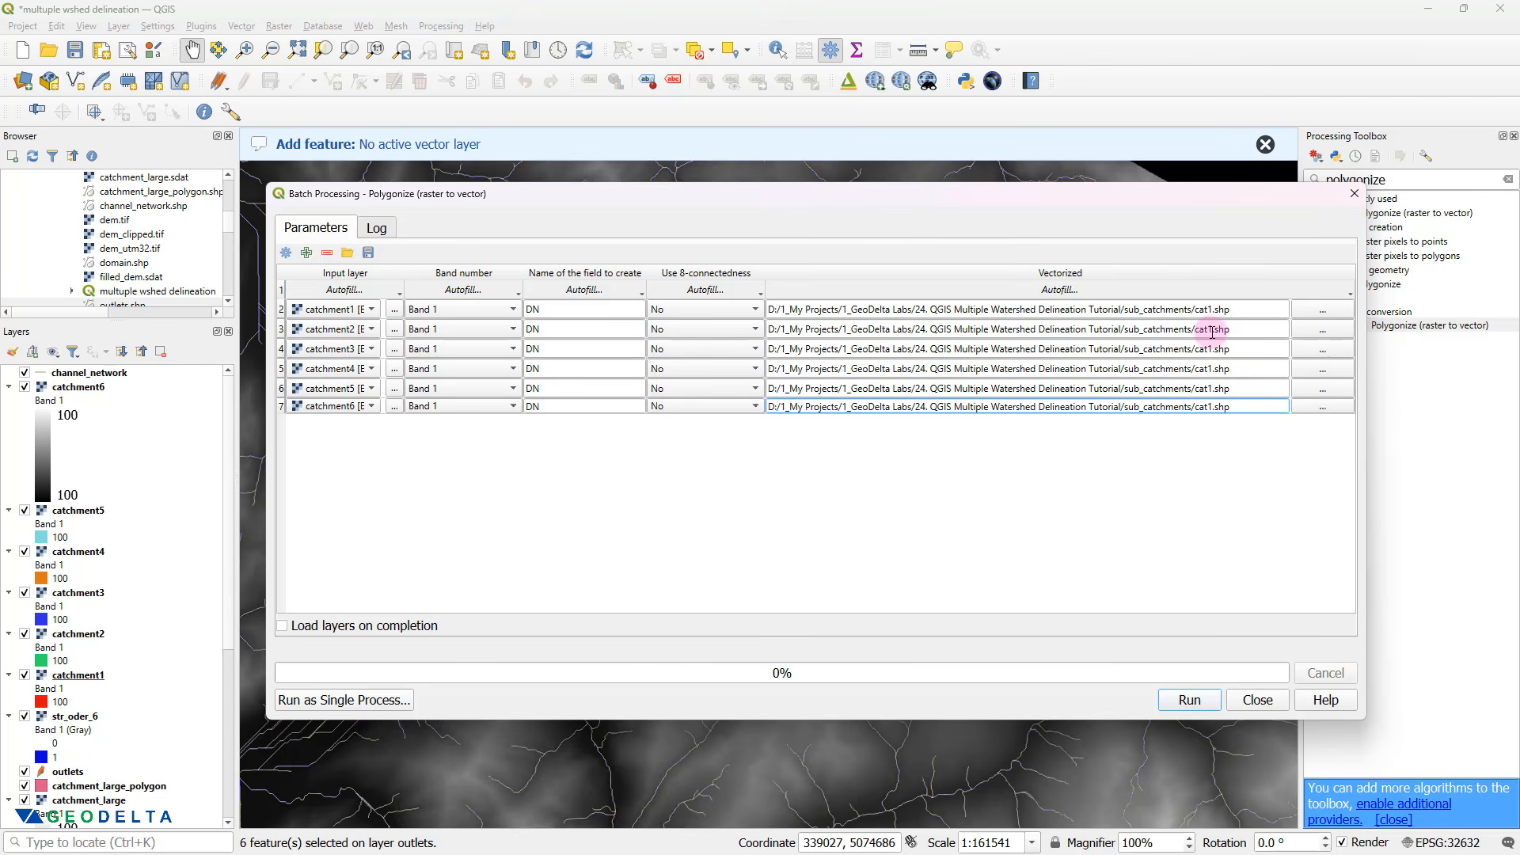
- Rename the output files of the catchment2 to catchment6 rows to cat2.shp, cat3.shp, cat4.shp, cat5.shp and cat6.shp
click(1211, 330)
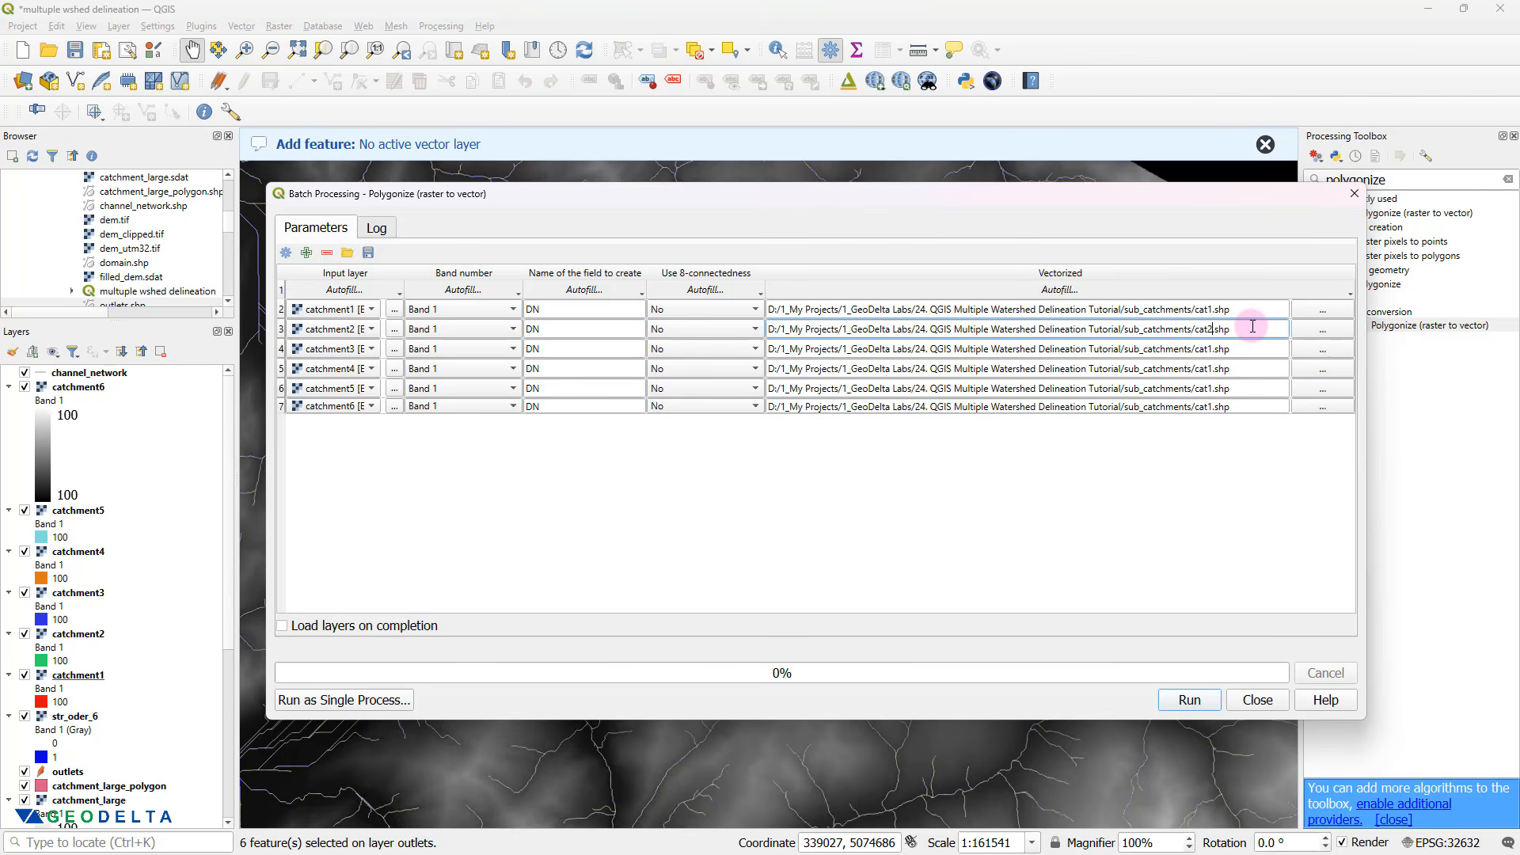
click(1212, 354)
key(BackSpace)
text(3)
key(Down)
click(1220, 369)
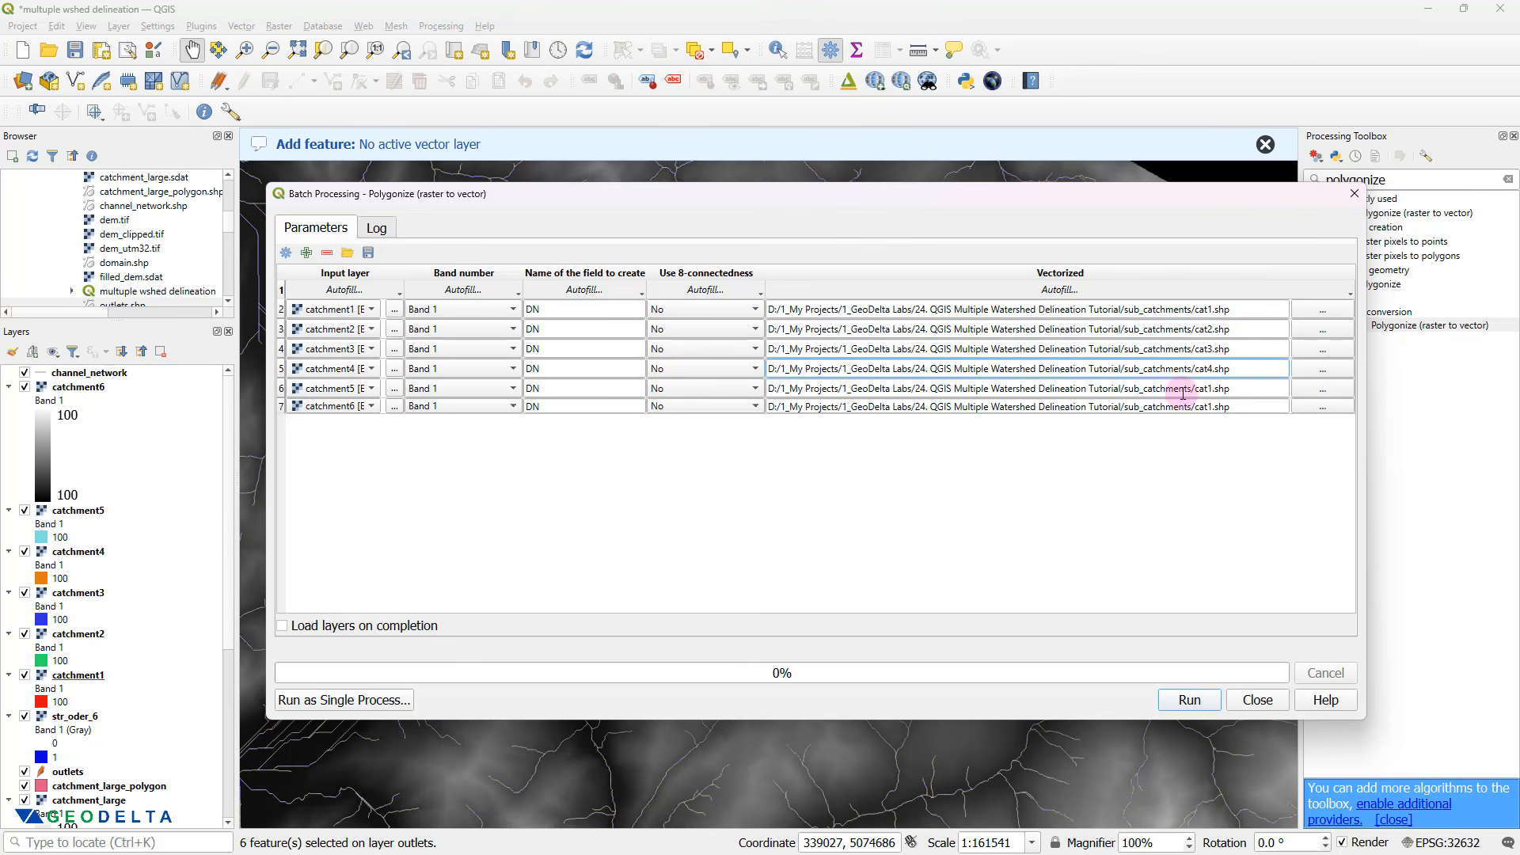
key(BackSpace)
text(4)
key(Down)
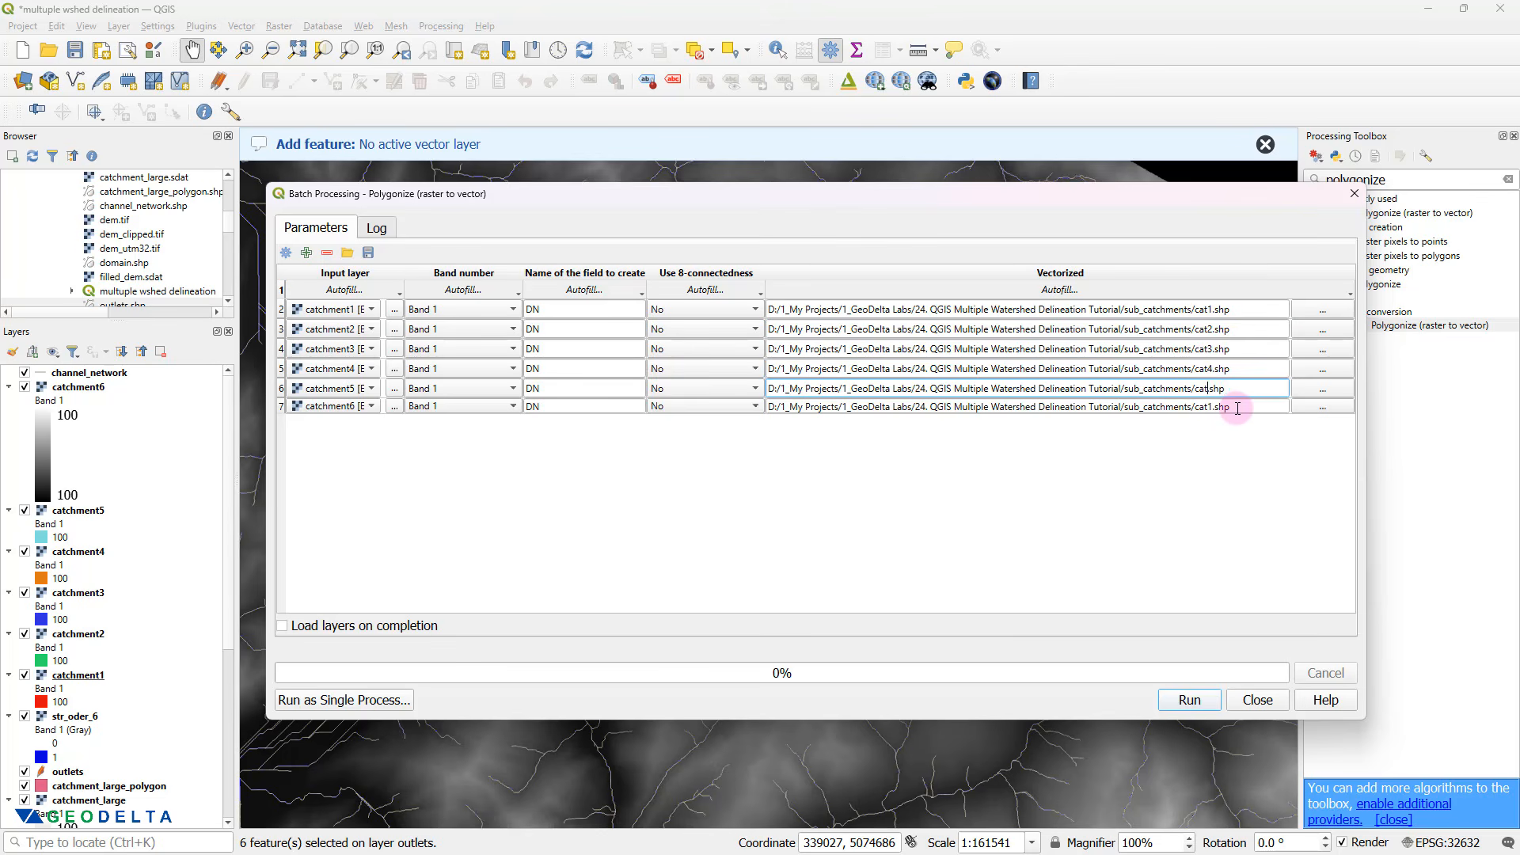
key(Down)
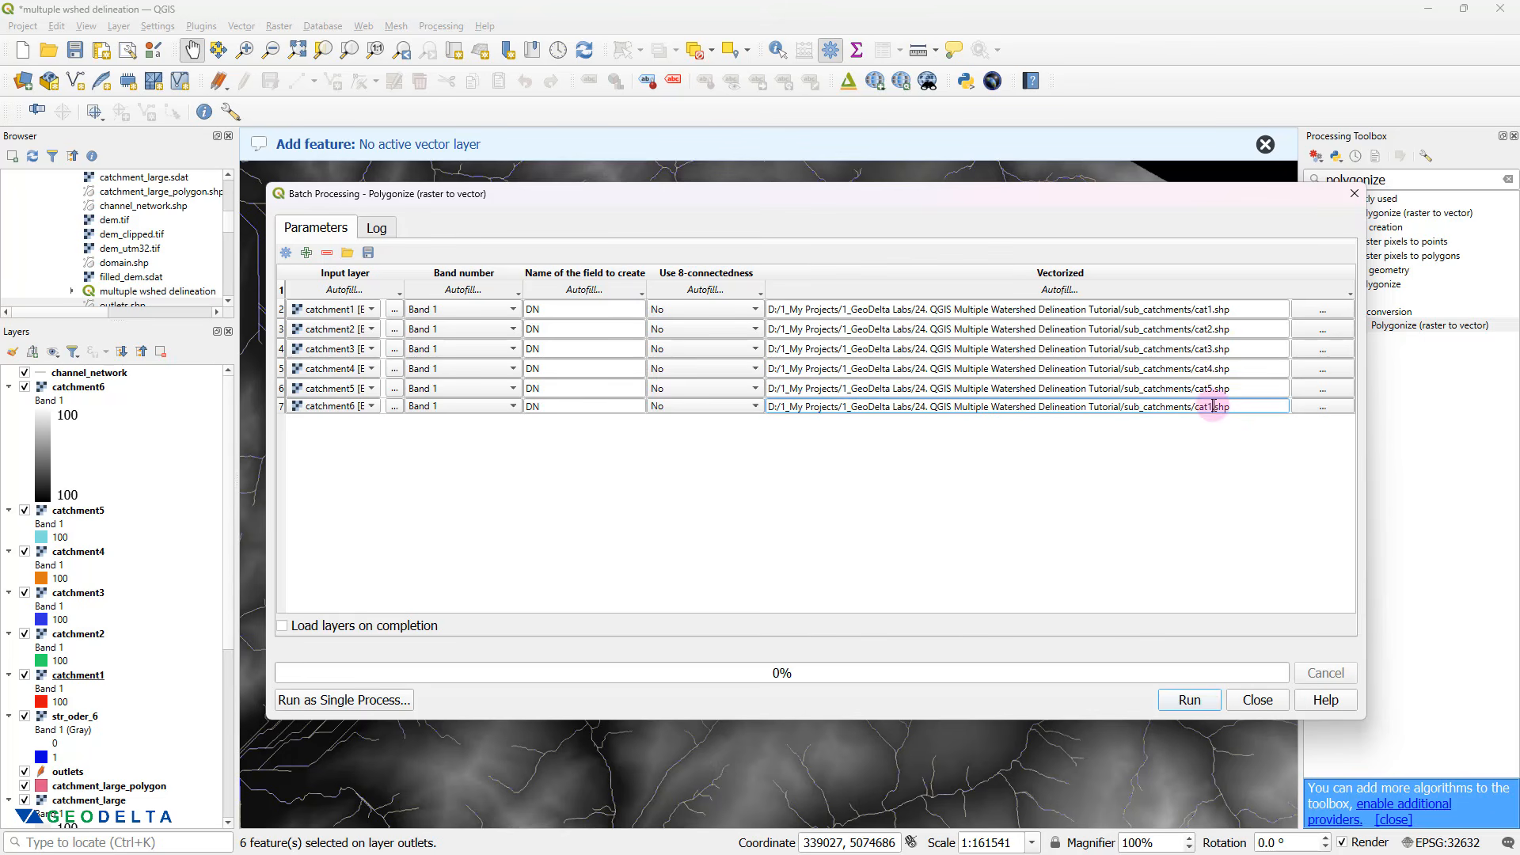
key(Return)
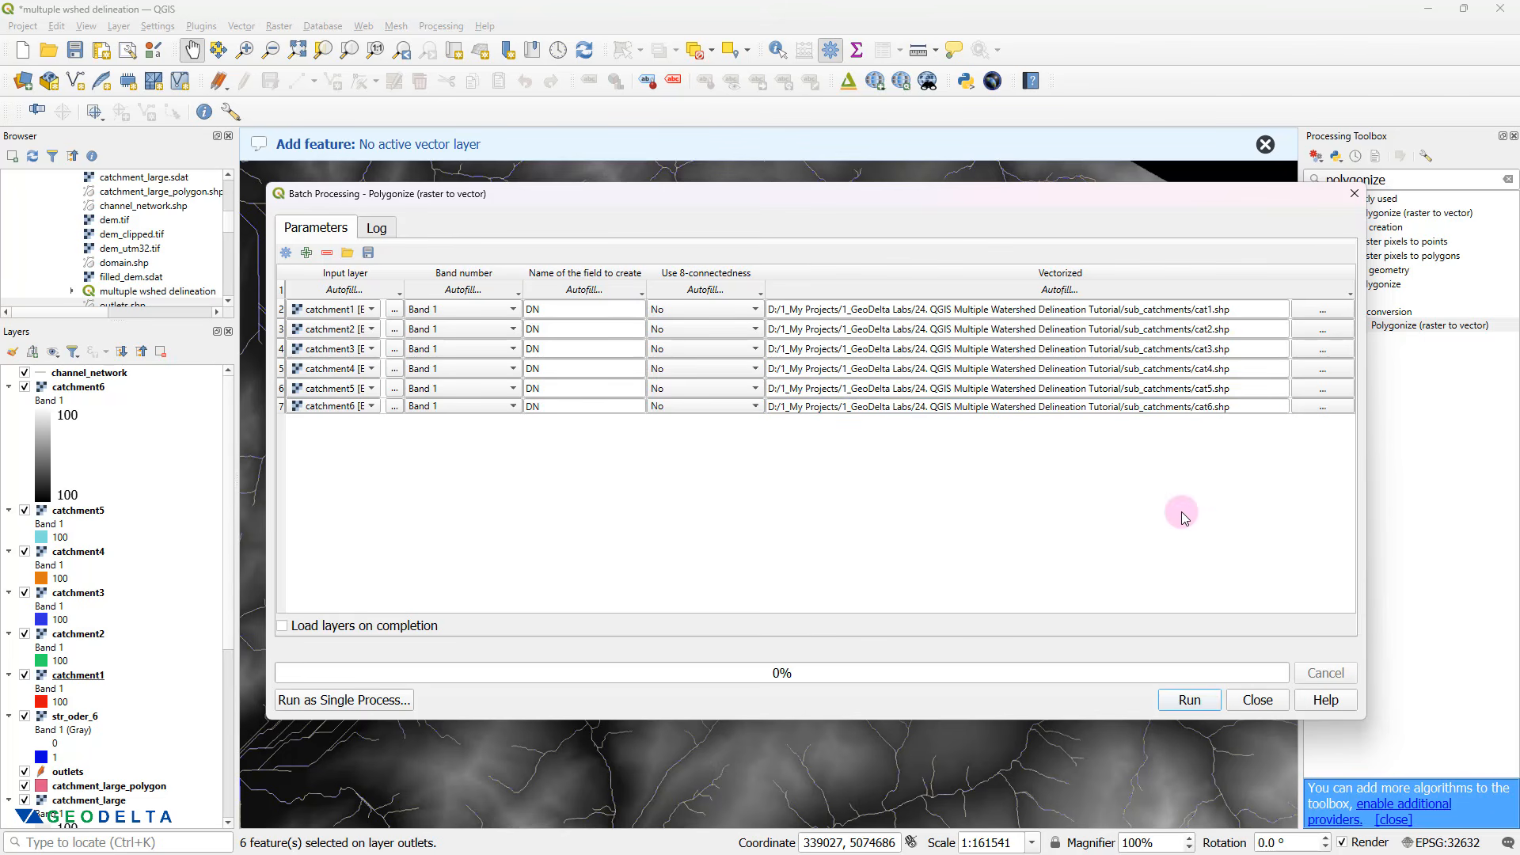
- Enable loading layers on completion and run the batch Polygonize for all six catchments, closing its dialog
click(332, 631)
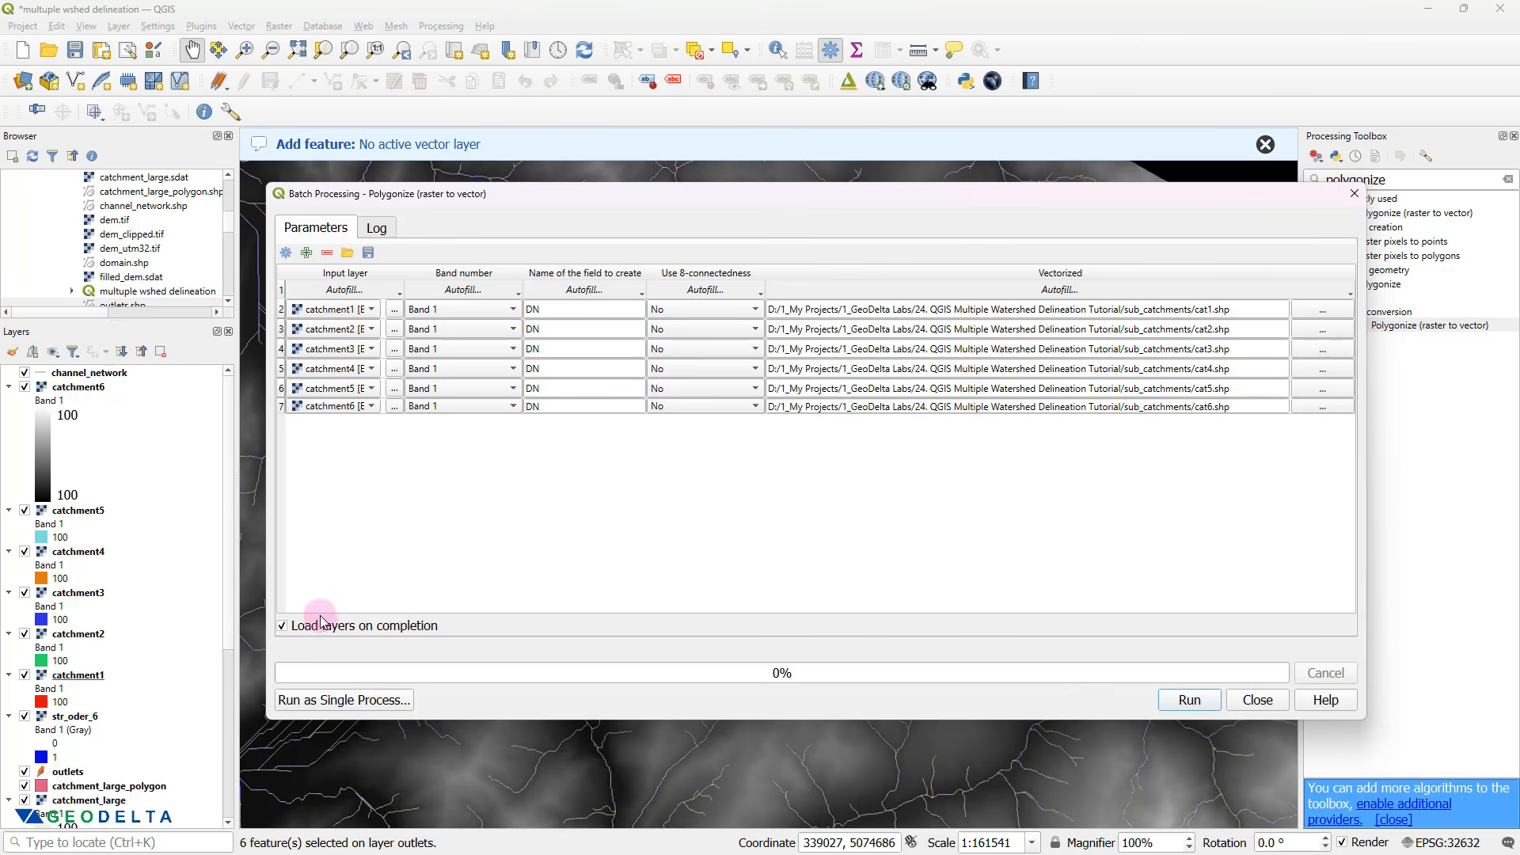
click(1190, 700)
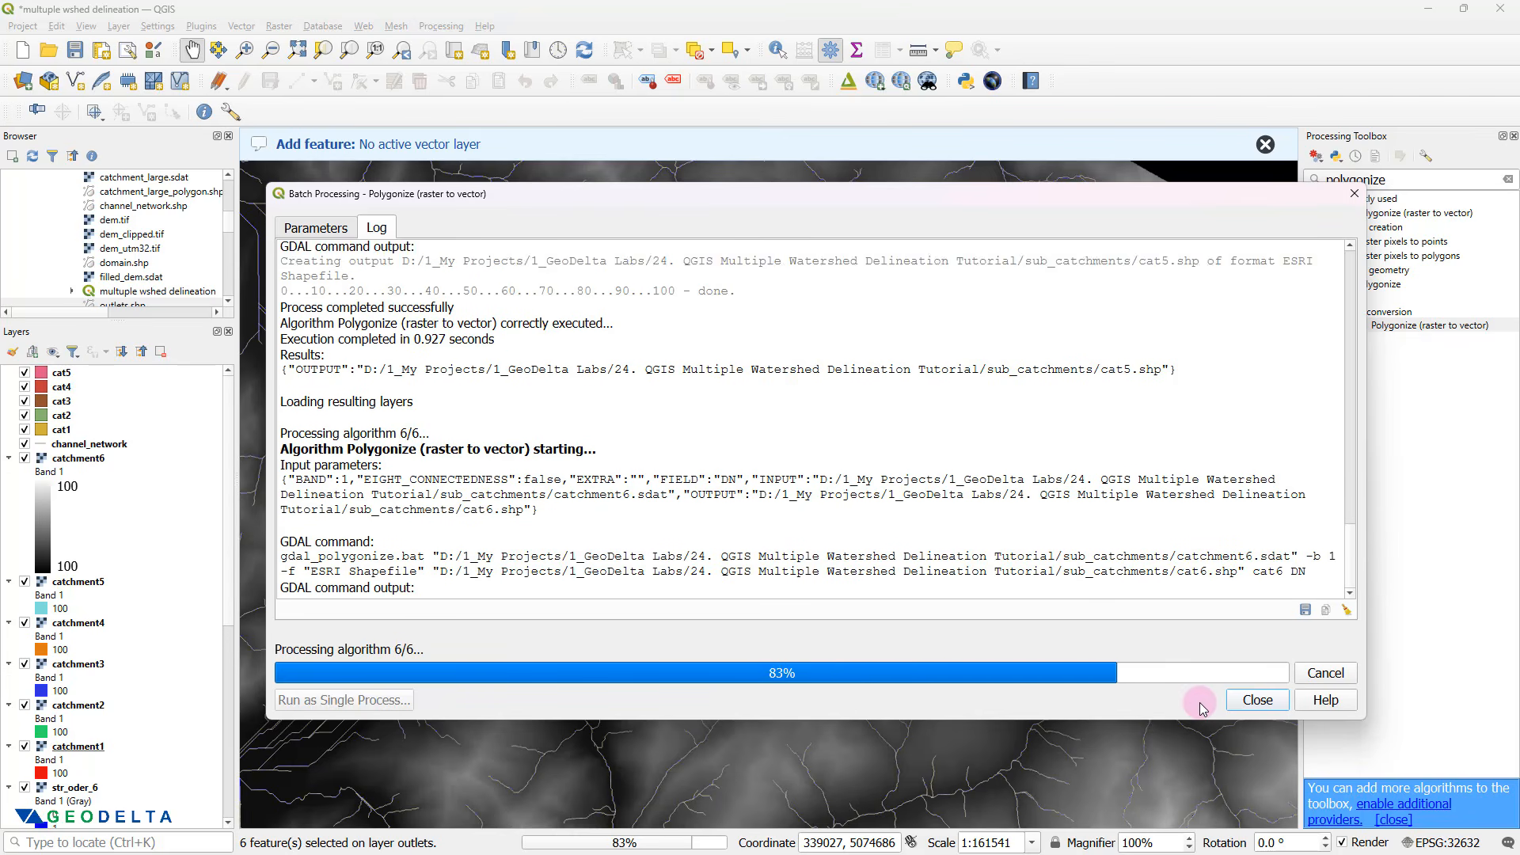
click(1258, 700)
- Remove the six raster layers catchment1 to catchment6 from the project
scroll(174, 559, down, 3)
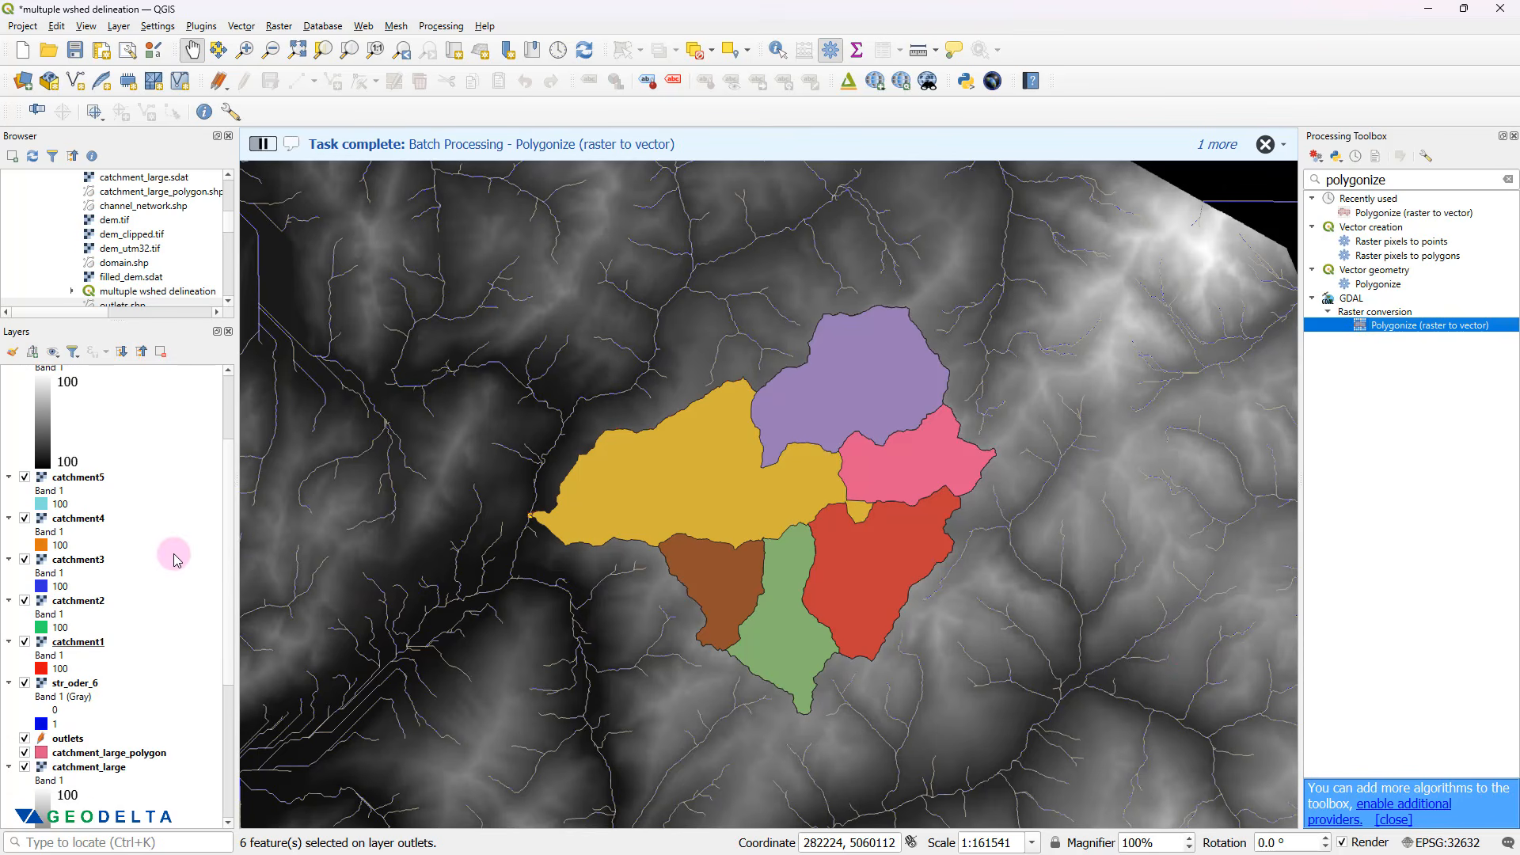
scroll(175, 559, up, 3)
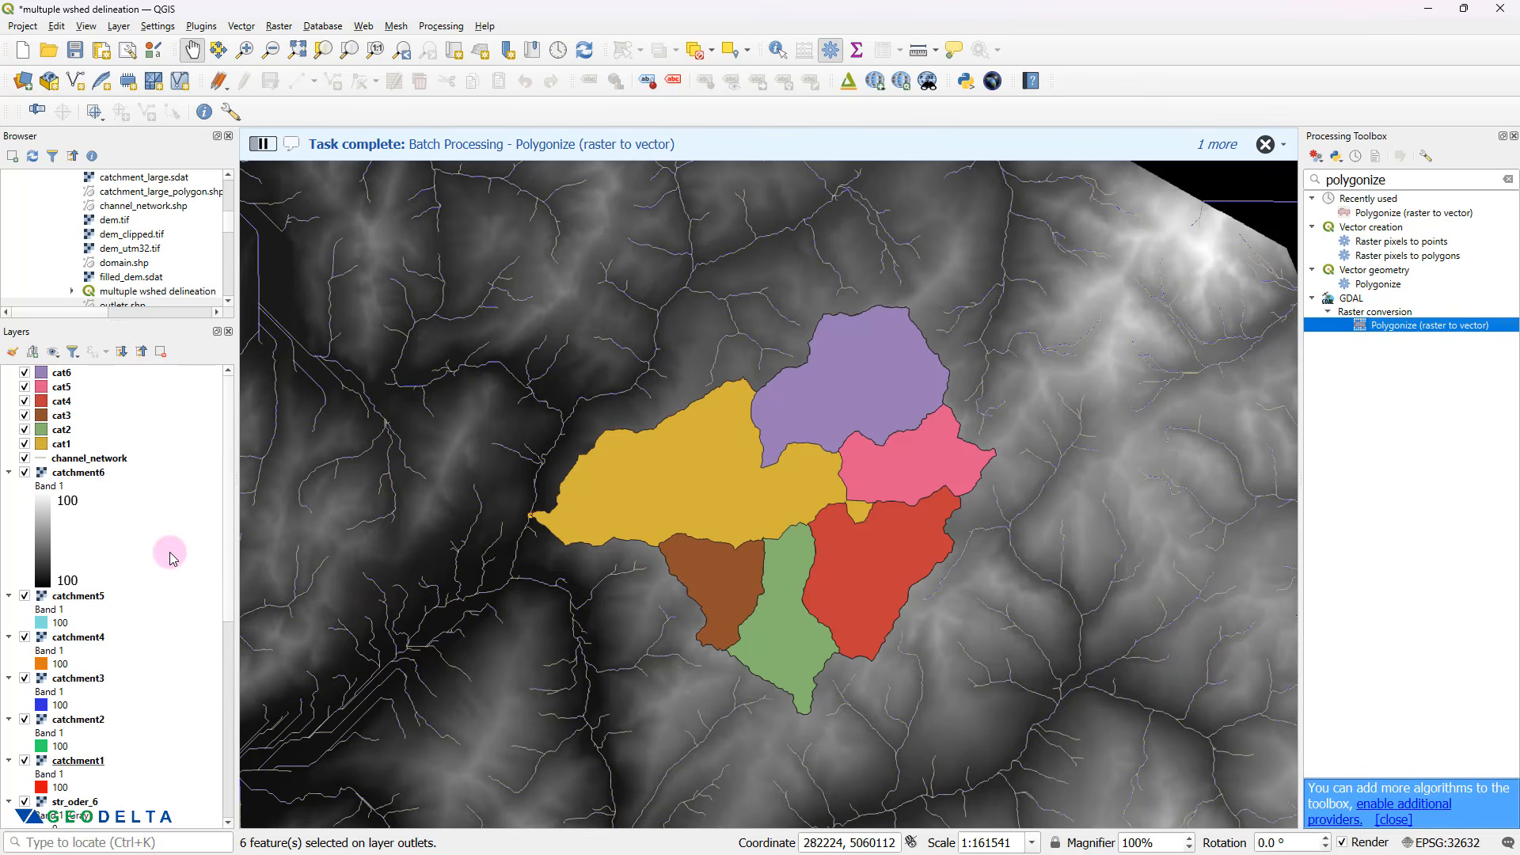
click(76, 473)
drag(91, 602, 133, 783)
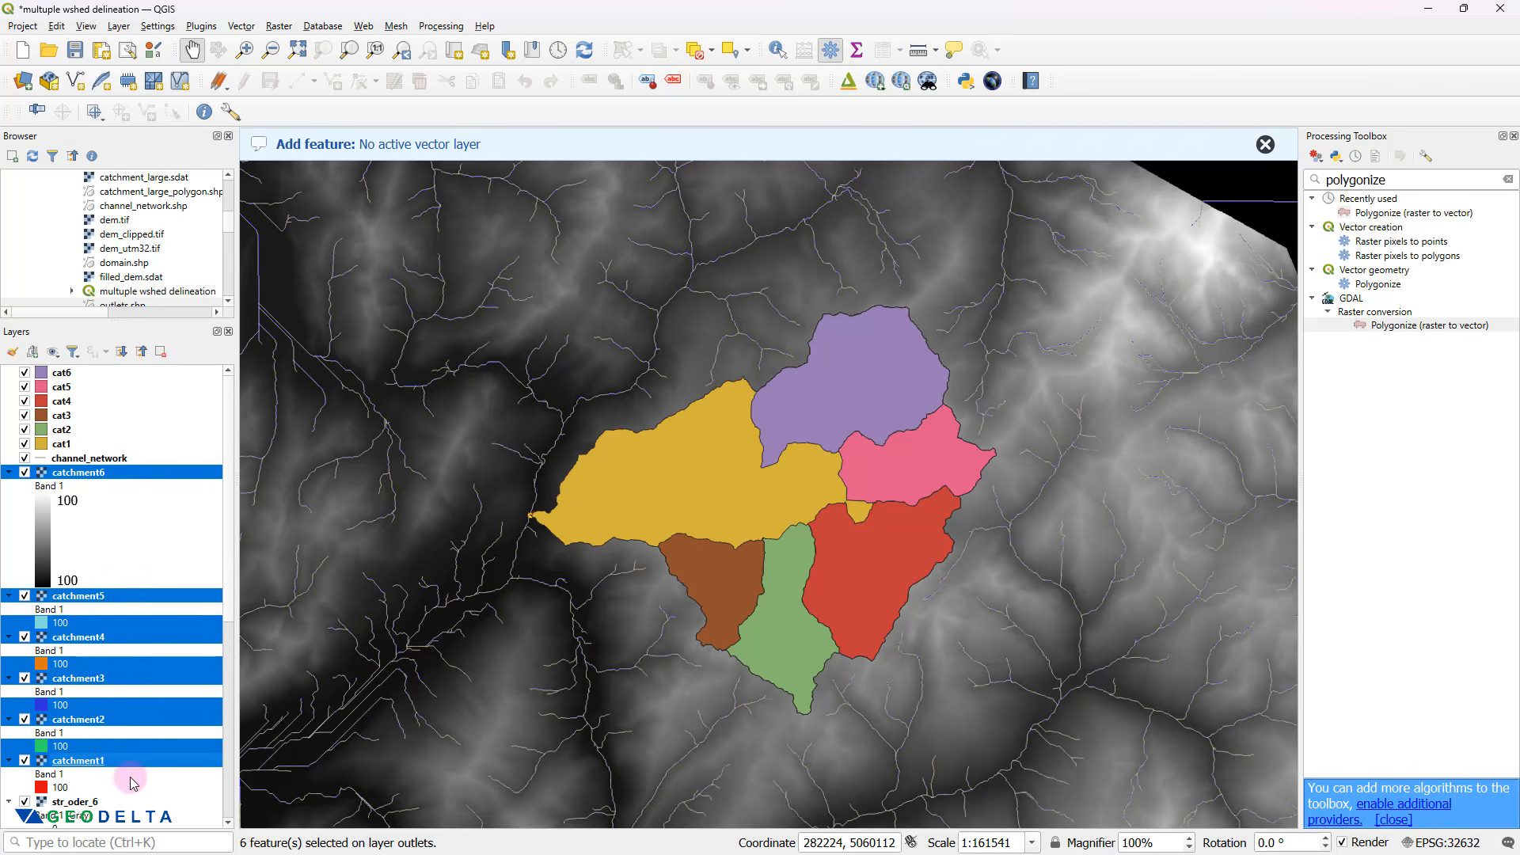
scroll(133, 604, down, 1)
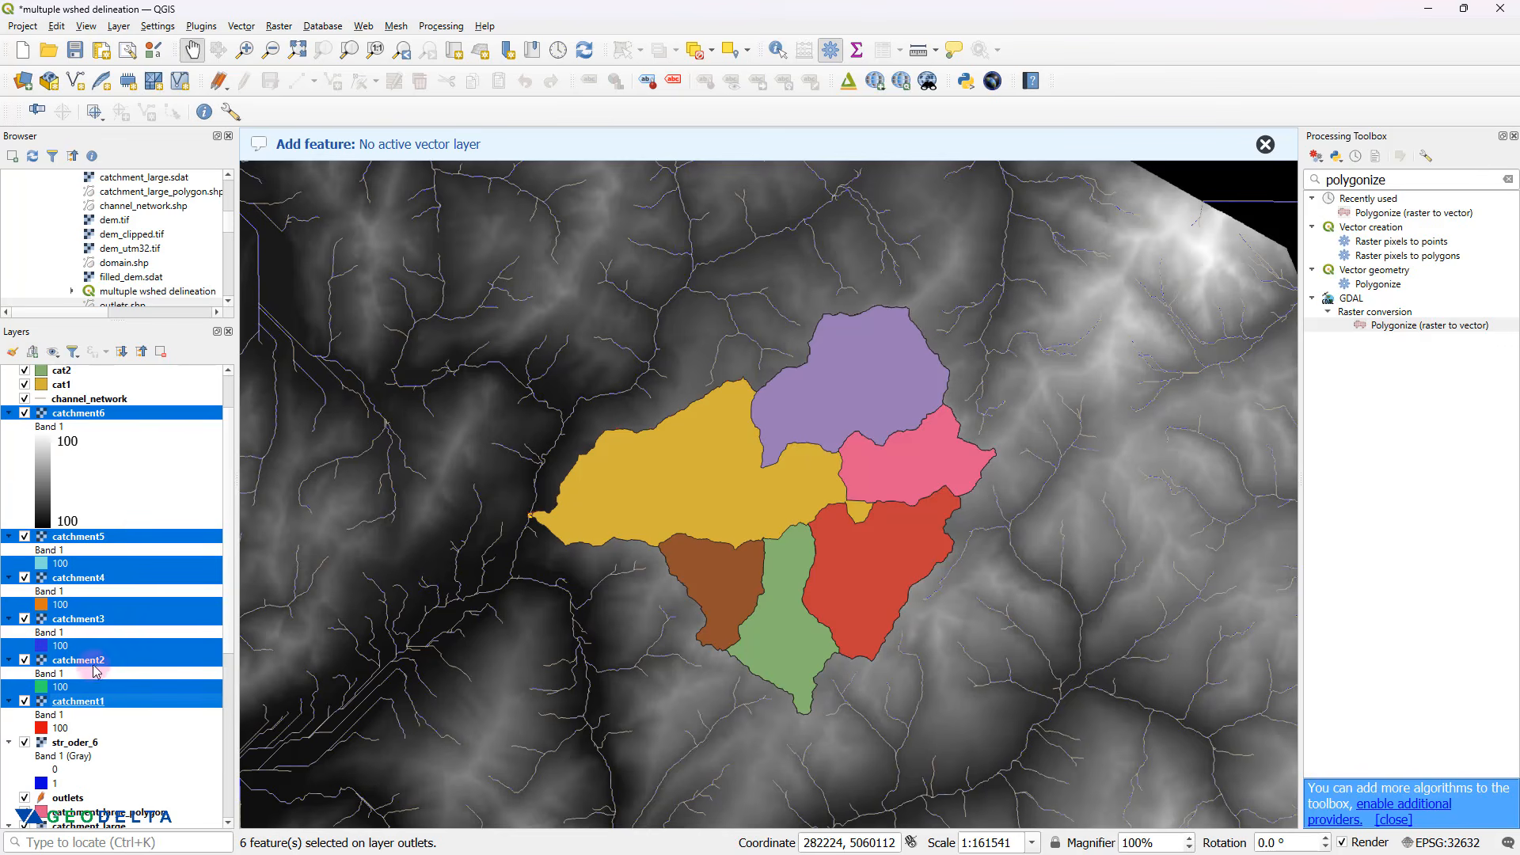
scroll(150, 572, up, 1)
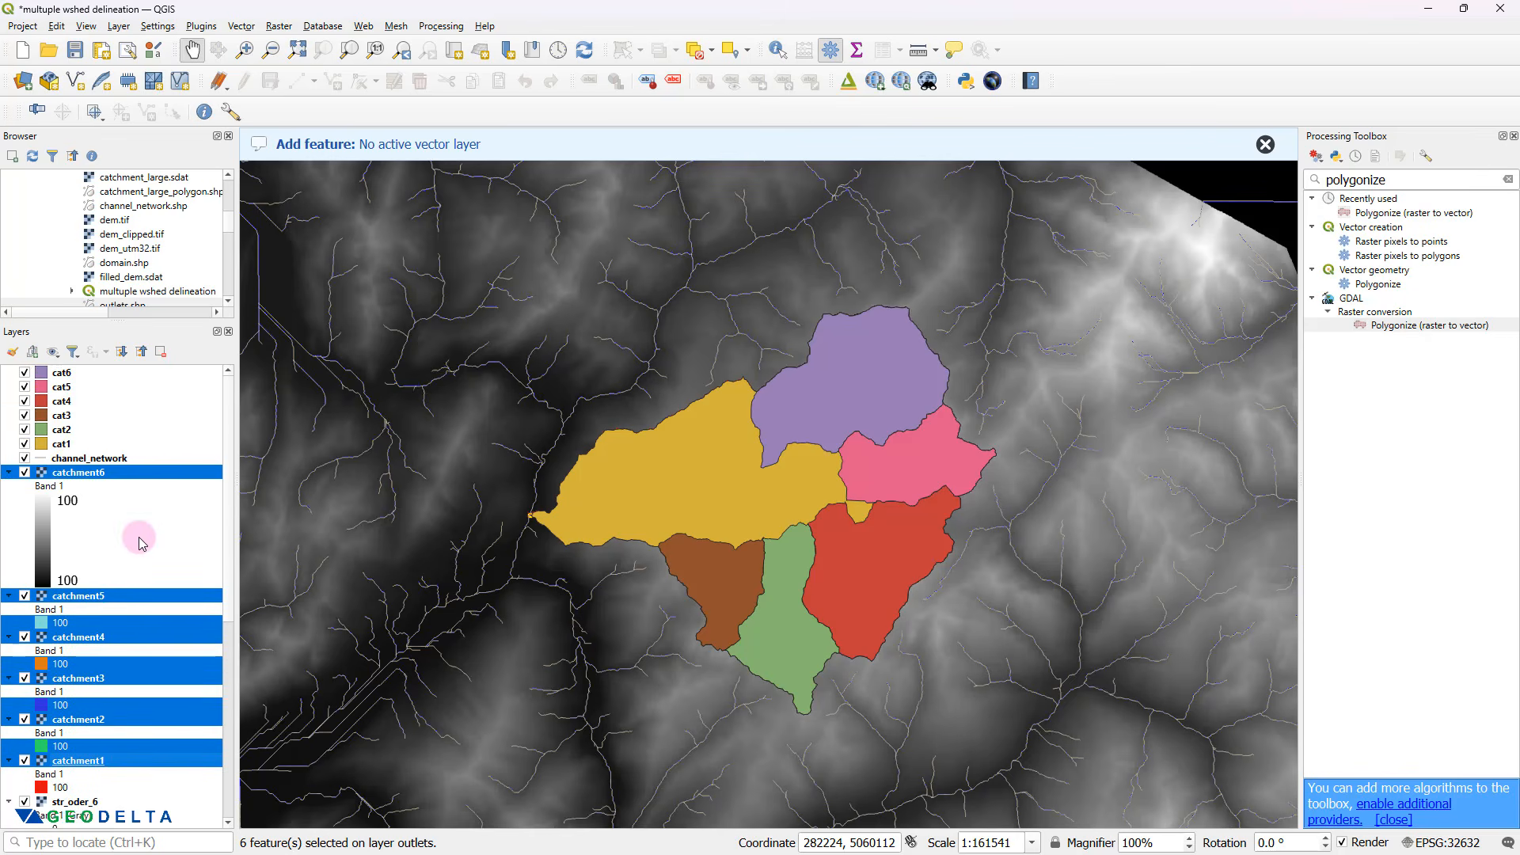
right_click(96, 472)
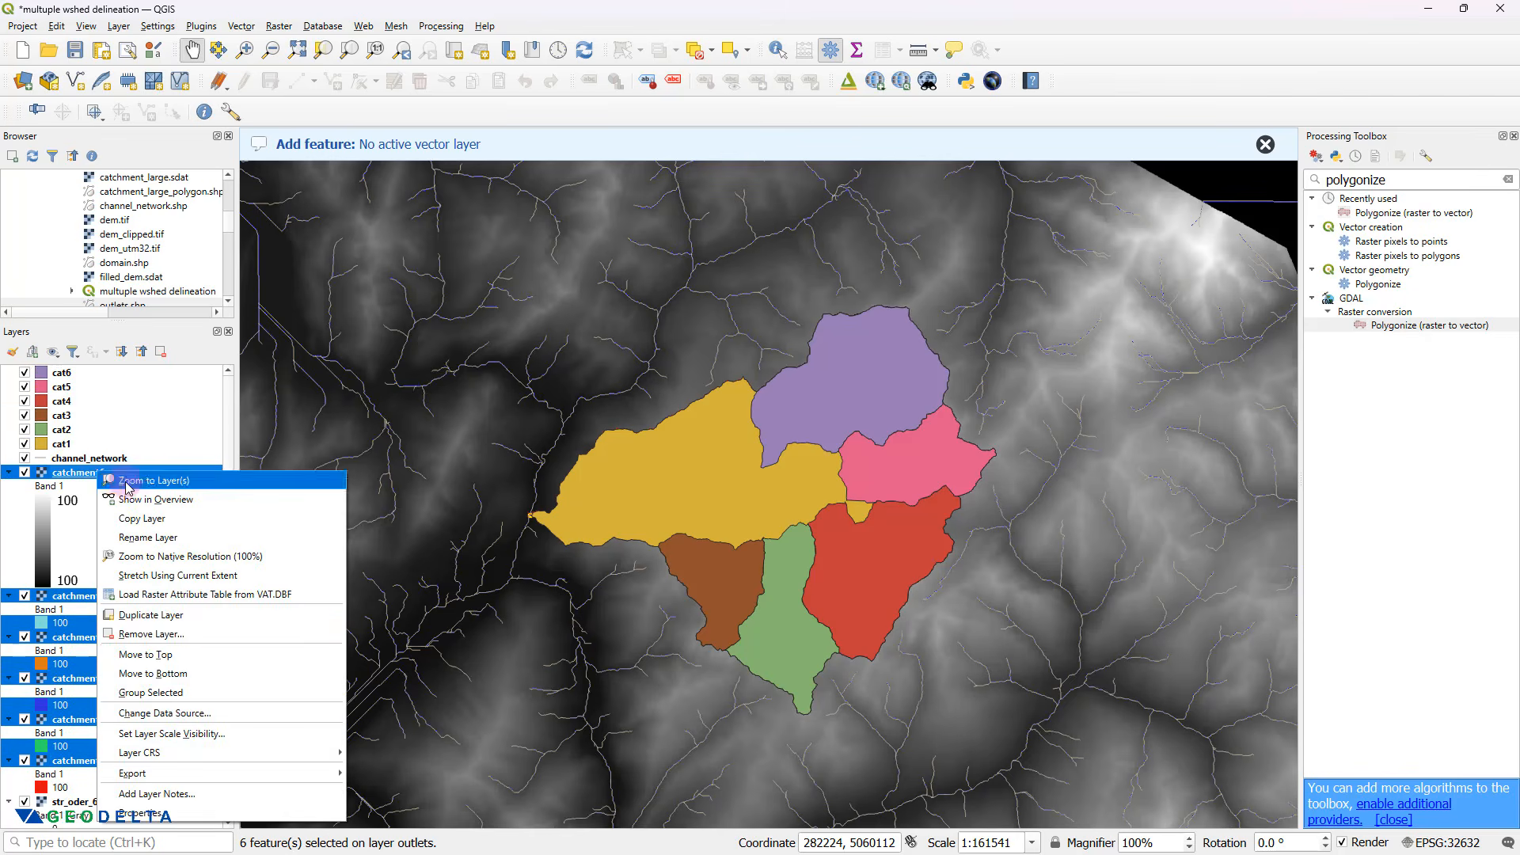
click(207, 633)
click(735, 452)
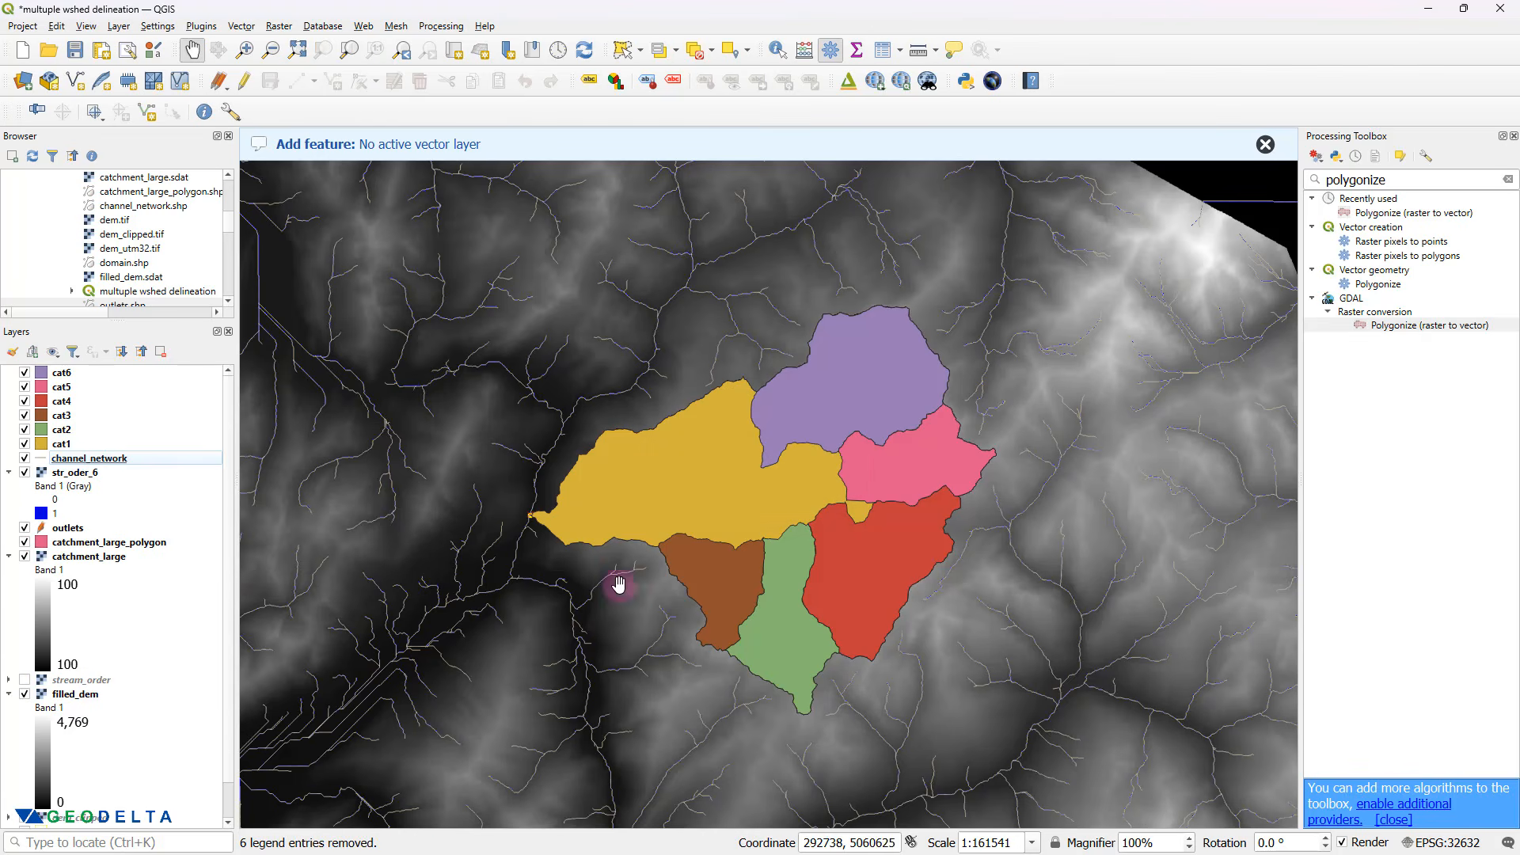
- Switch the cat6, cat5 and cat4 polygon layers off and on again one by one to inspect each catchment
scroll(808, 584, up, 1)
scroll(813, 584, down, 1)
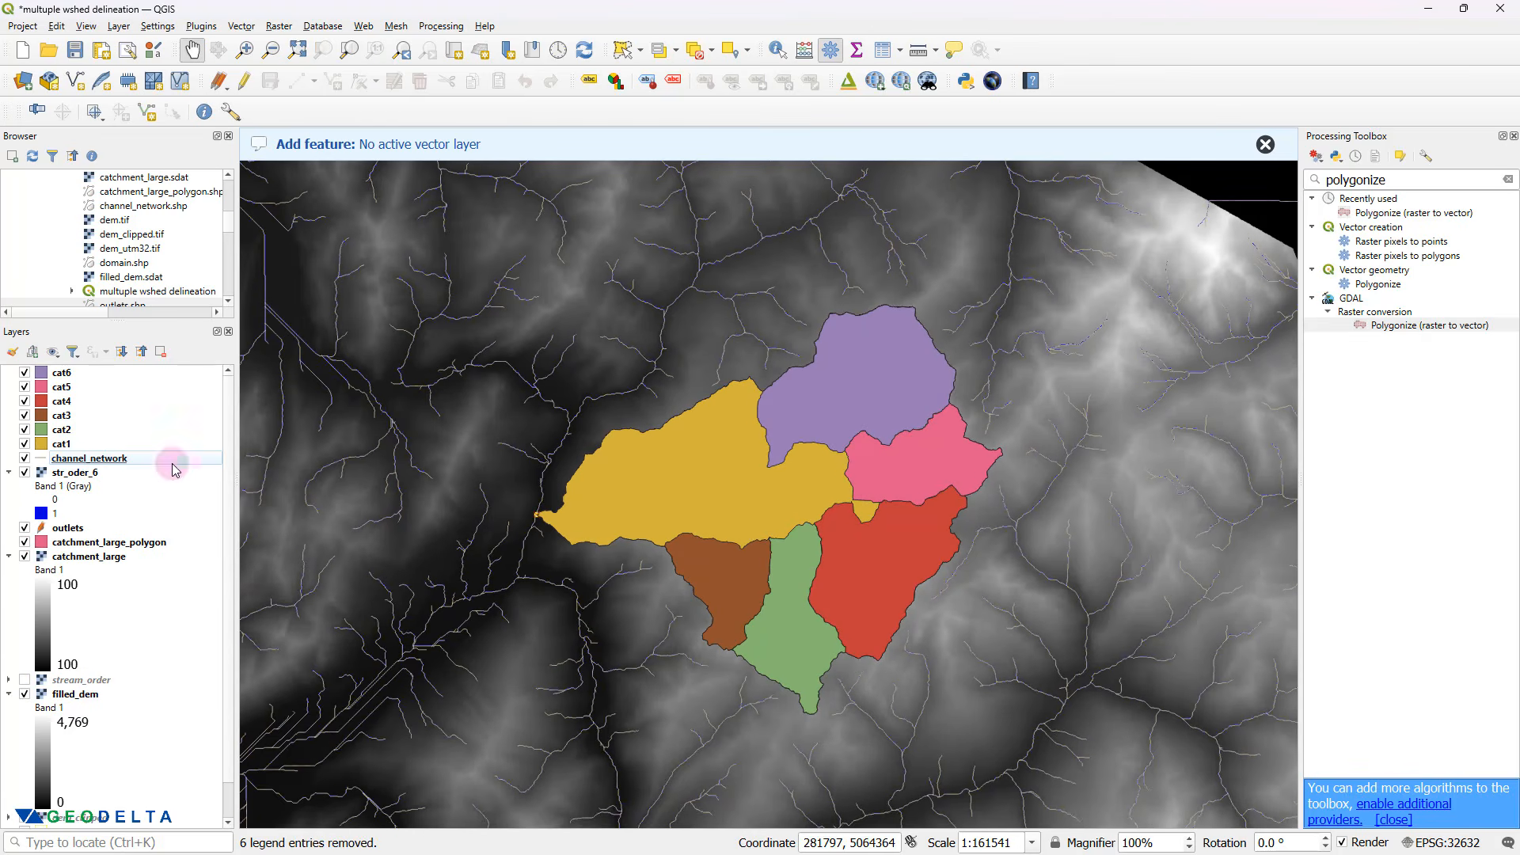
click(25, 373)
click(25, 373)
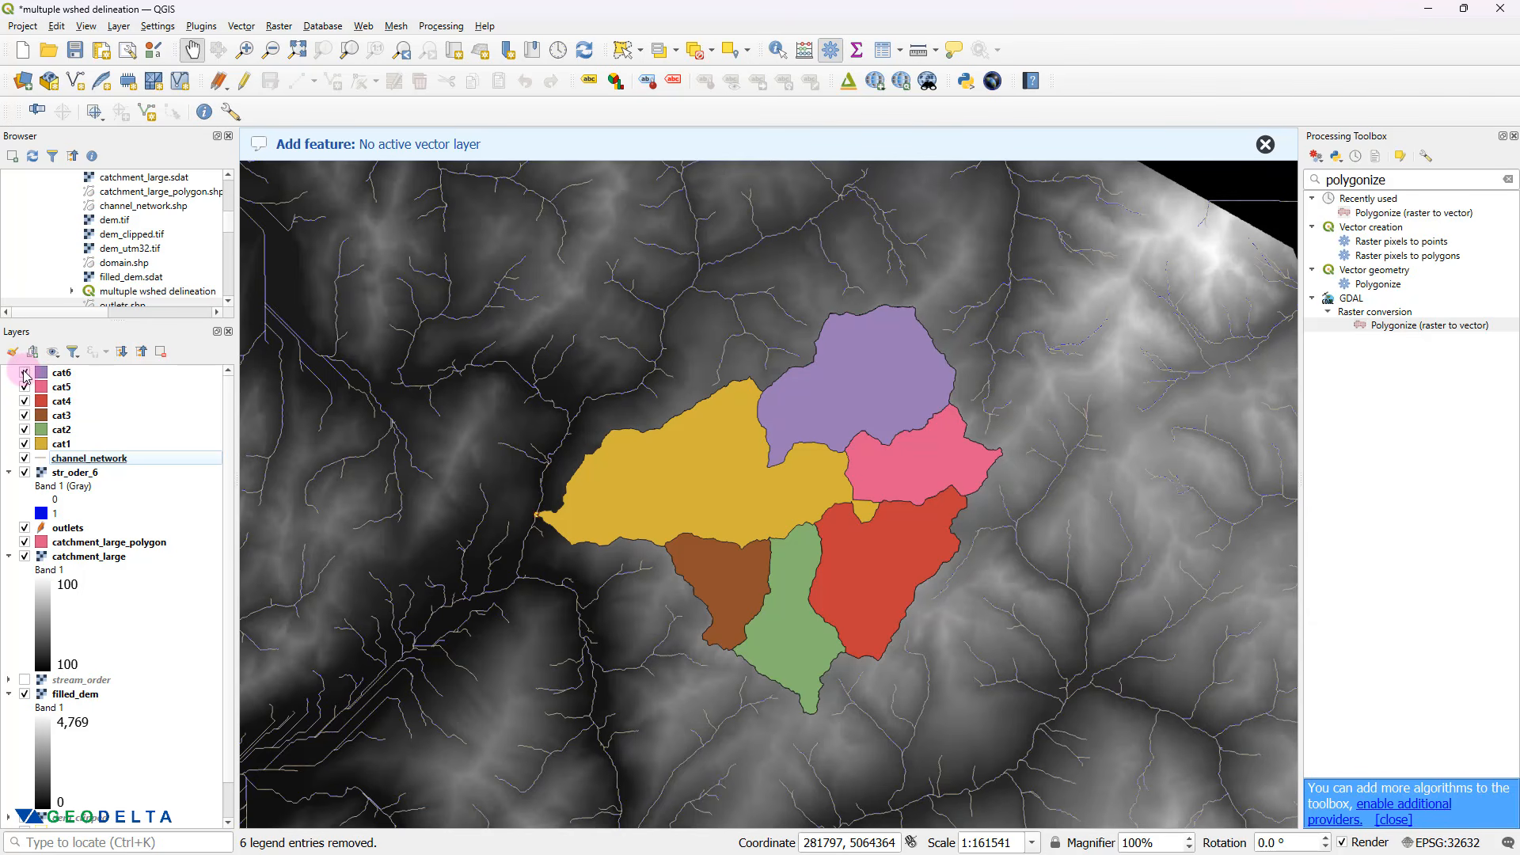
click(25, 387)
click(24, 388)
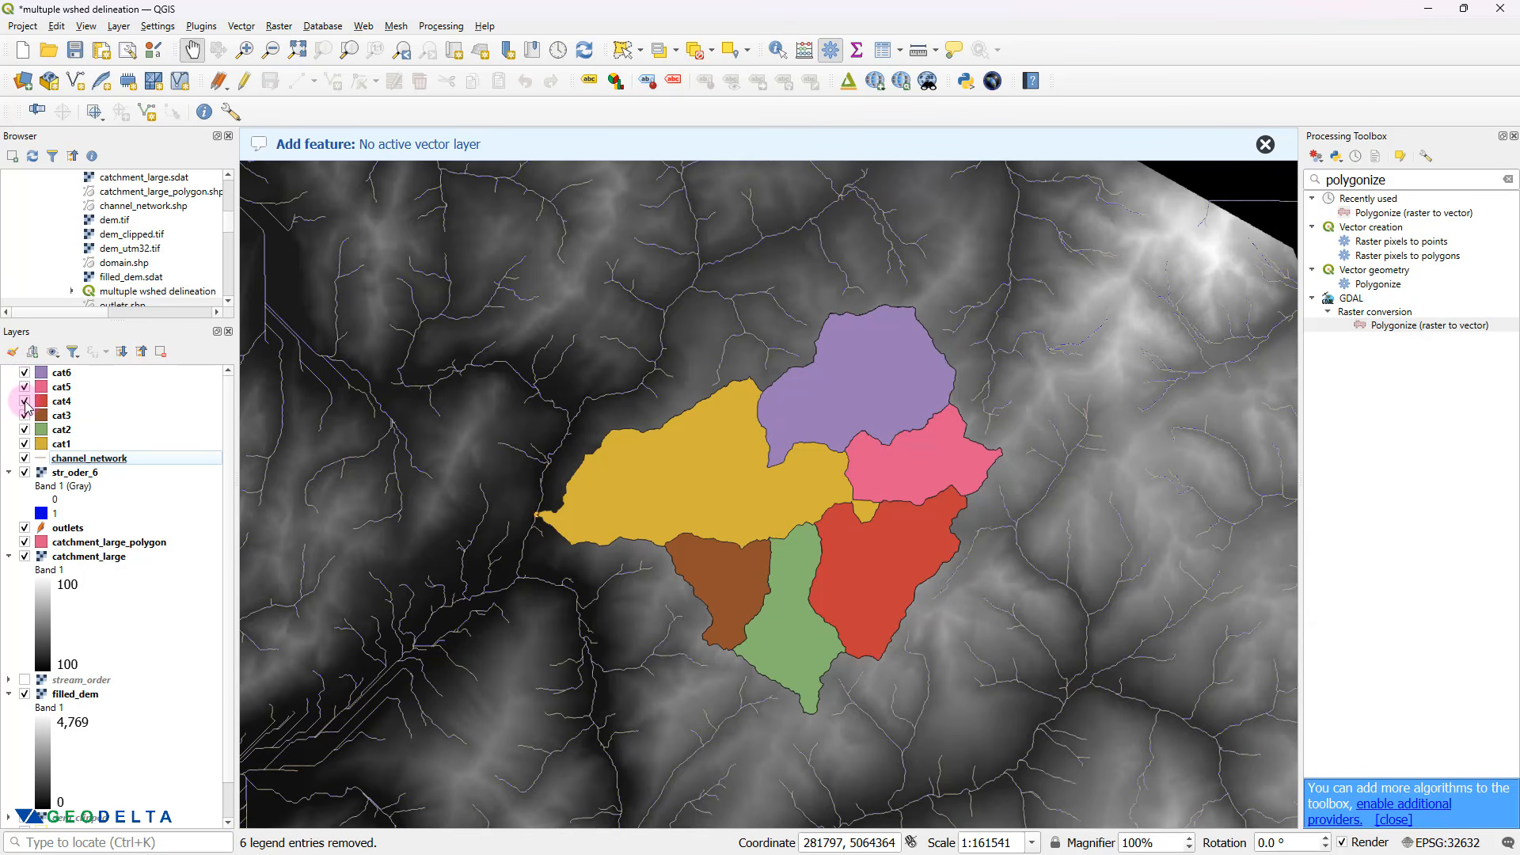
click(25, 402)
click(25, 401)
- Hide the cat2 to cat6 polygon layers to examine the full extent of cat1 underneath
click(24, 416)
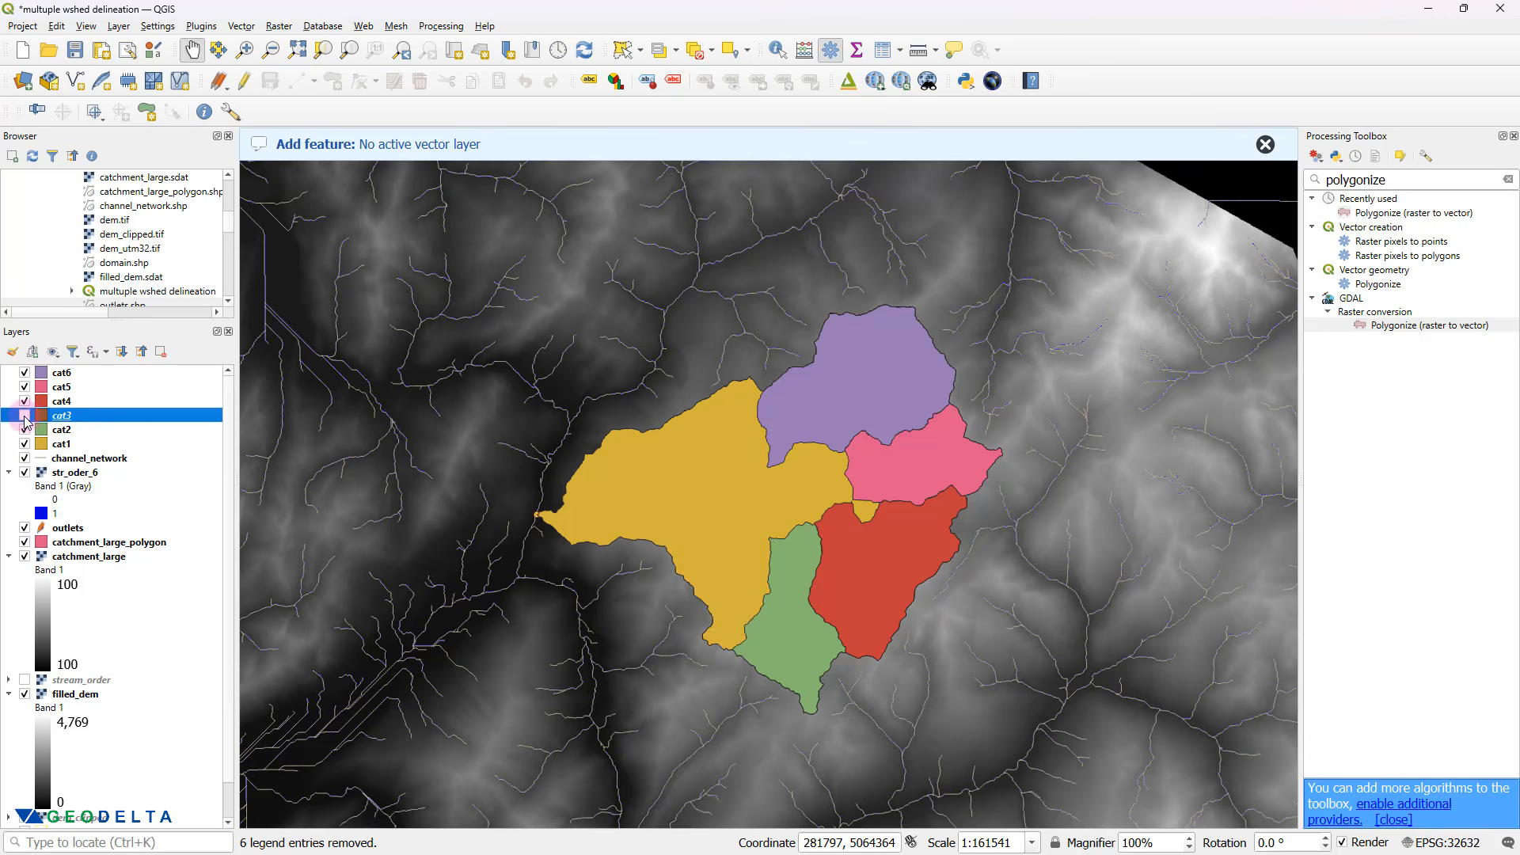
click(24, 416)
click(25, 415)
click(24, 401)
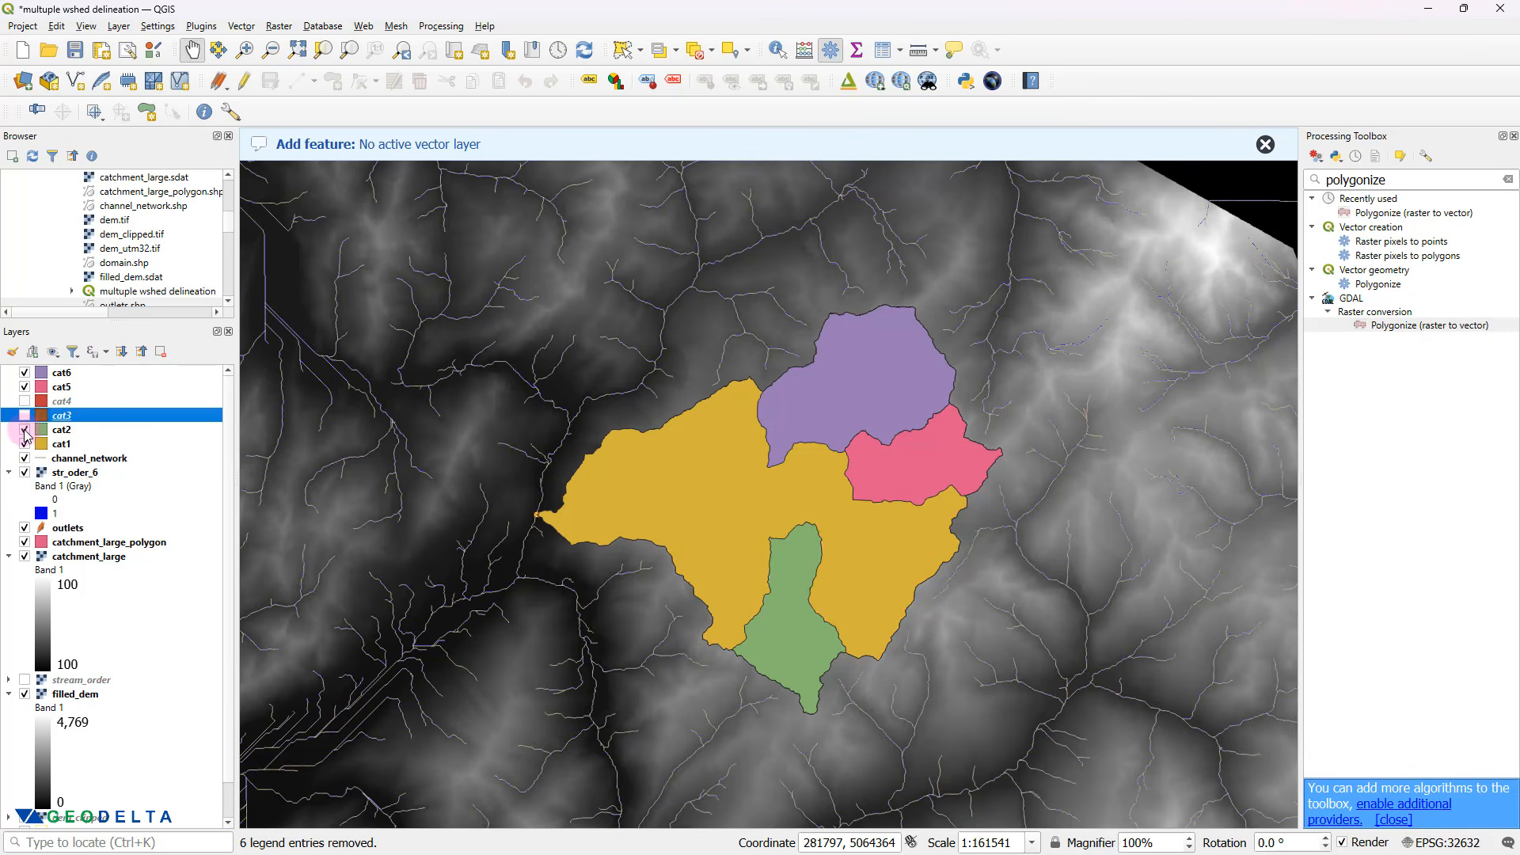
click(25, 430)
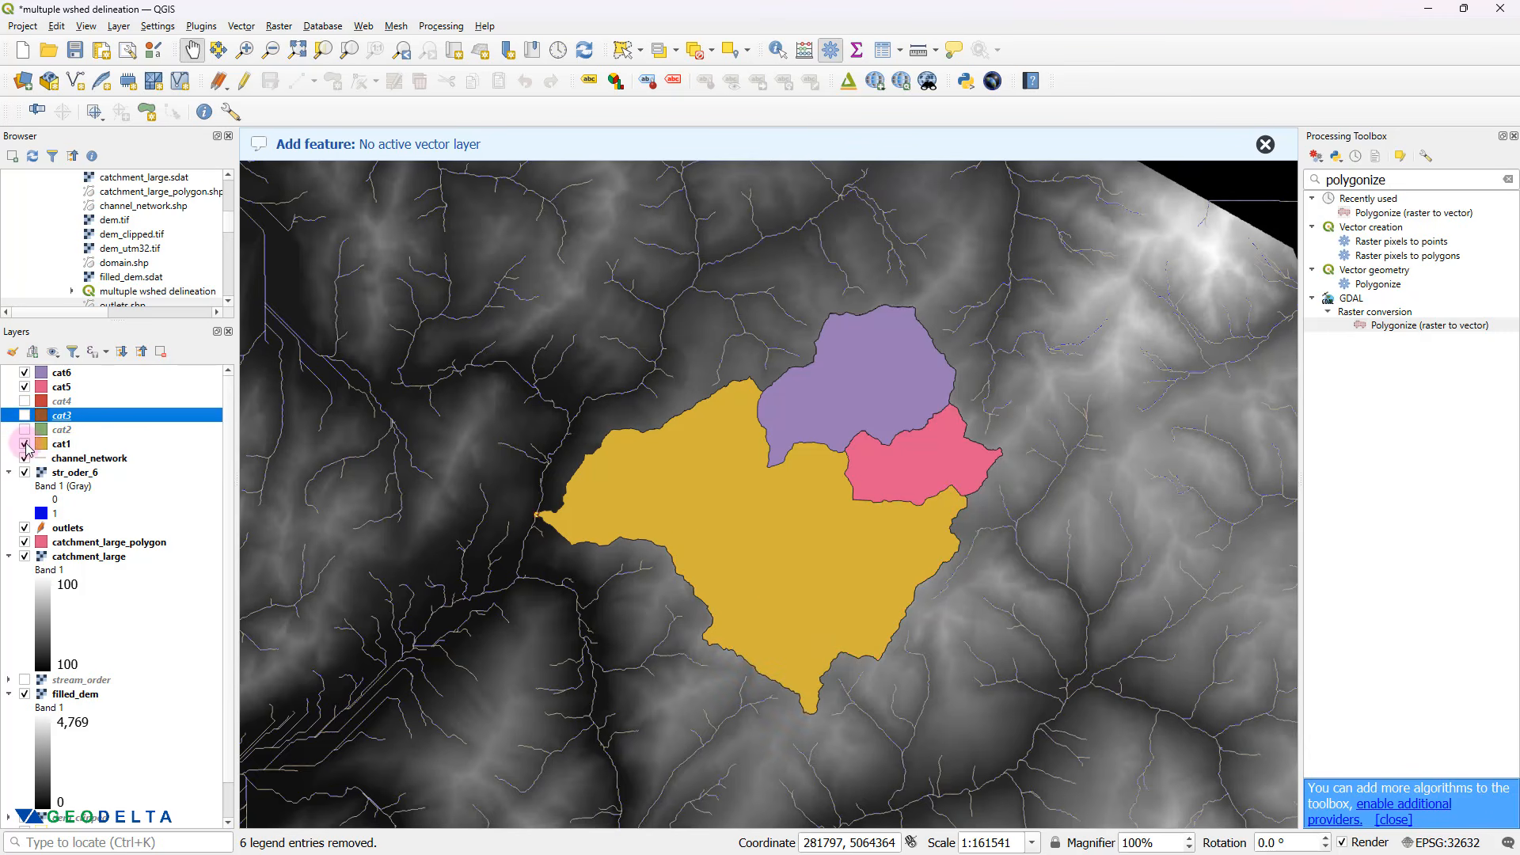
click(25, 387)
click(24, 373)
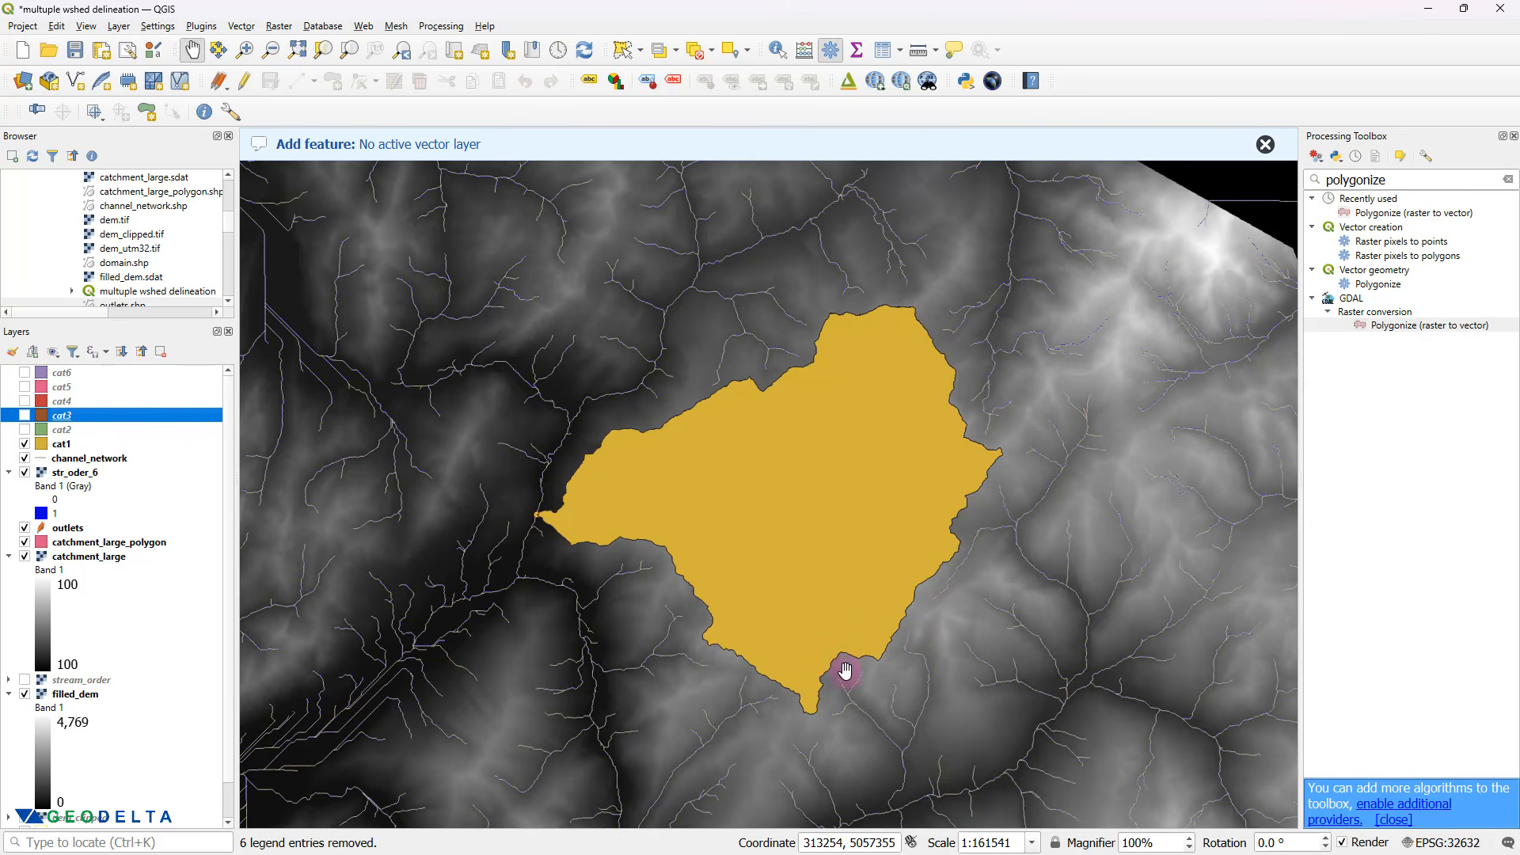
- Show the cat2, cat3, cat4, cat5 and cat6 layers again, one after another, on top of cat1
click(24, 430)
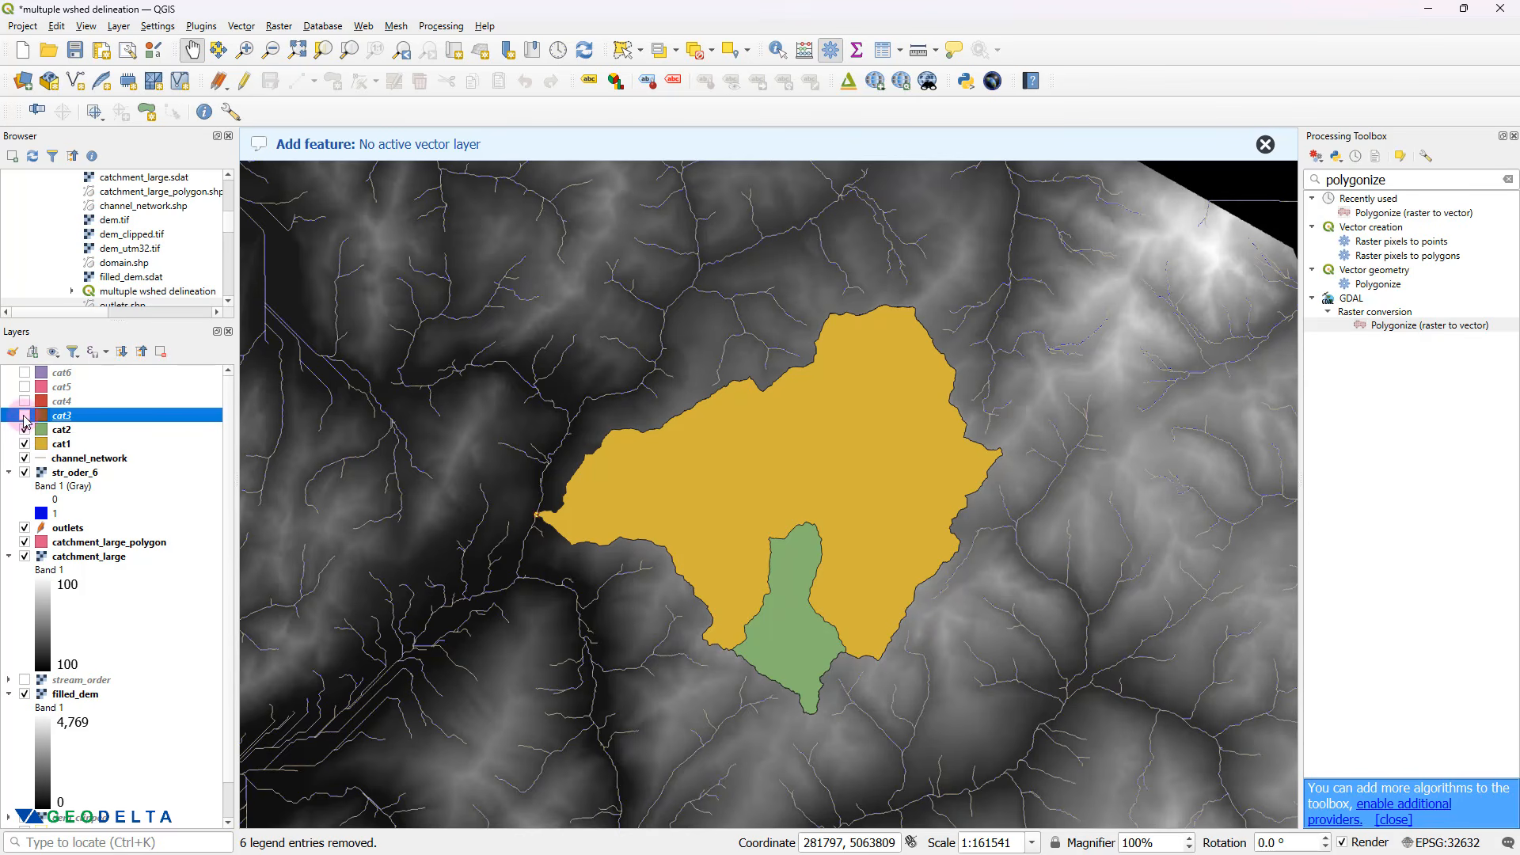
click(25, 416)
click(25, 401)
click(25, 388)
click(25, 373)
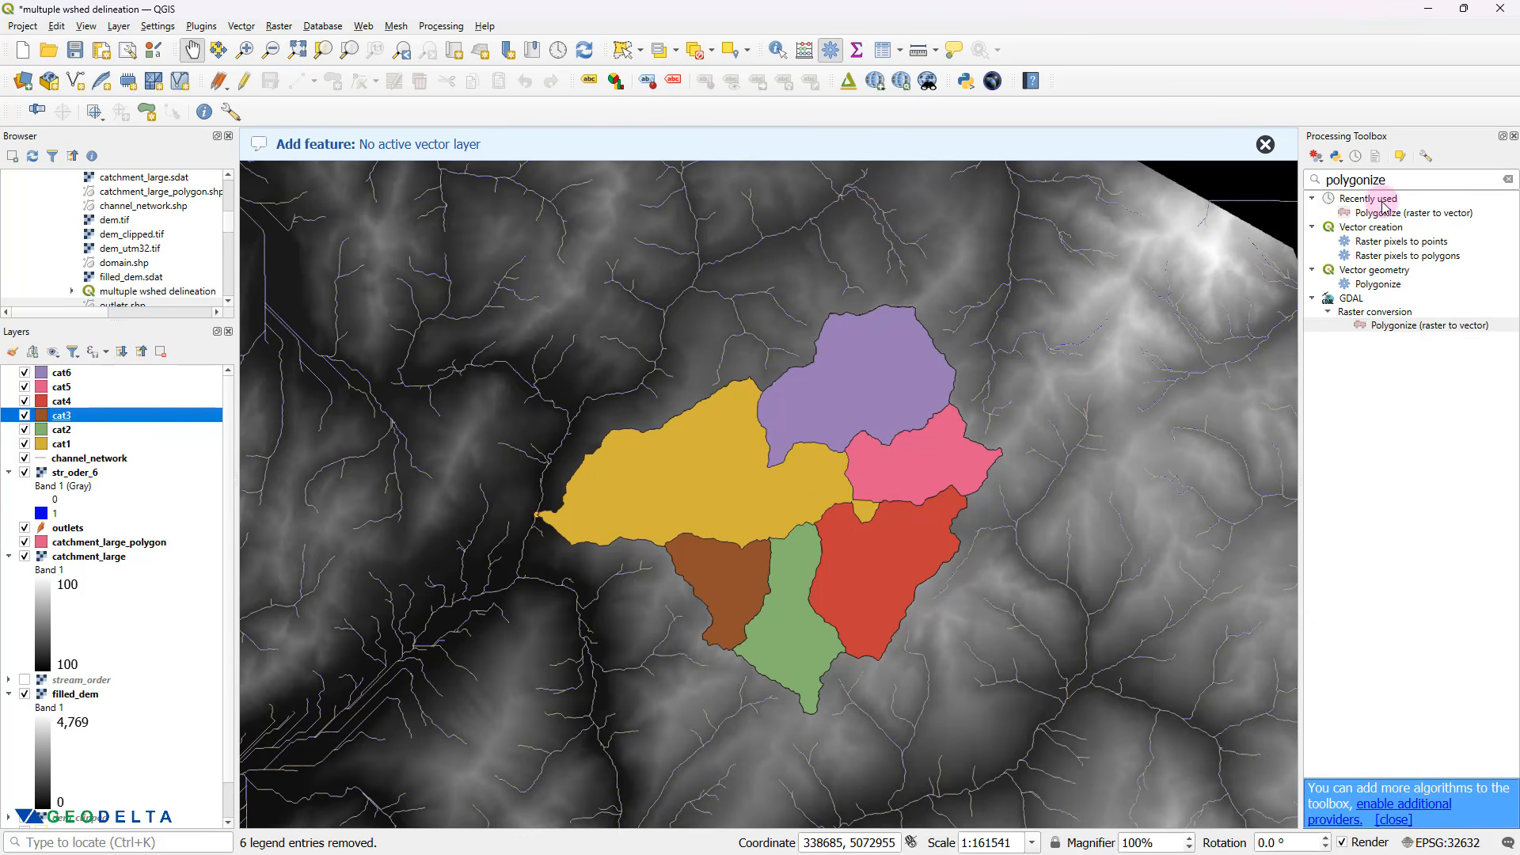
- Search the processing algorithms for "merge" and open Merge vector layers under Vector general
click(1397, 177)
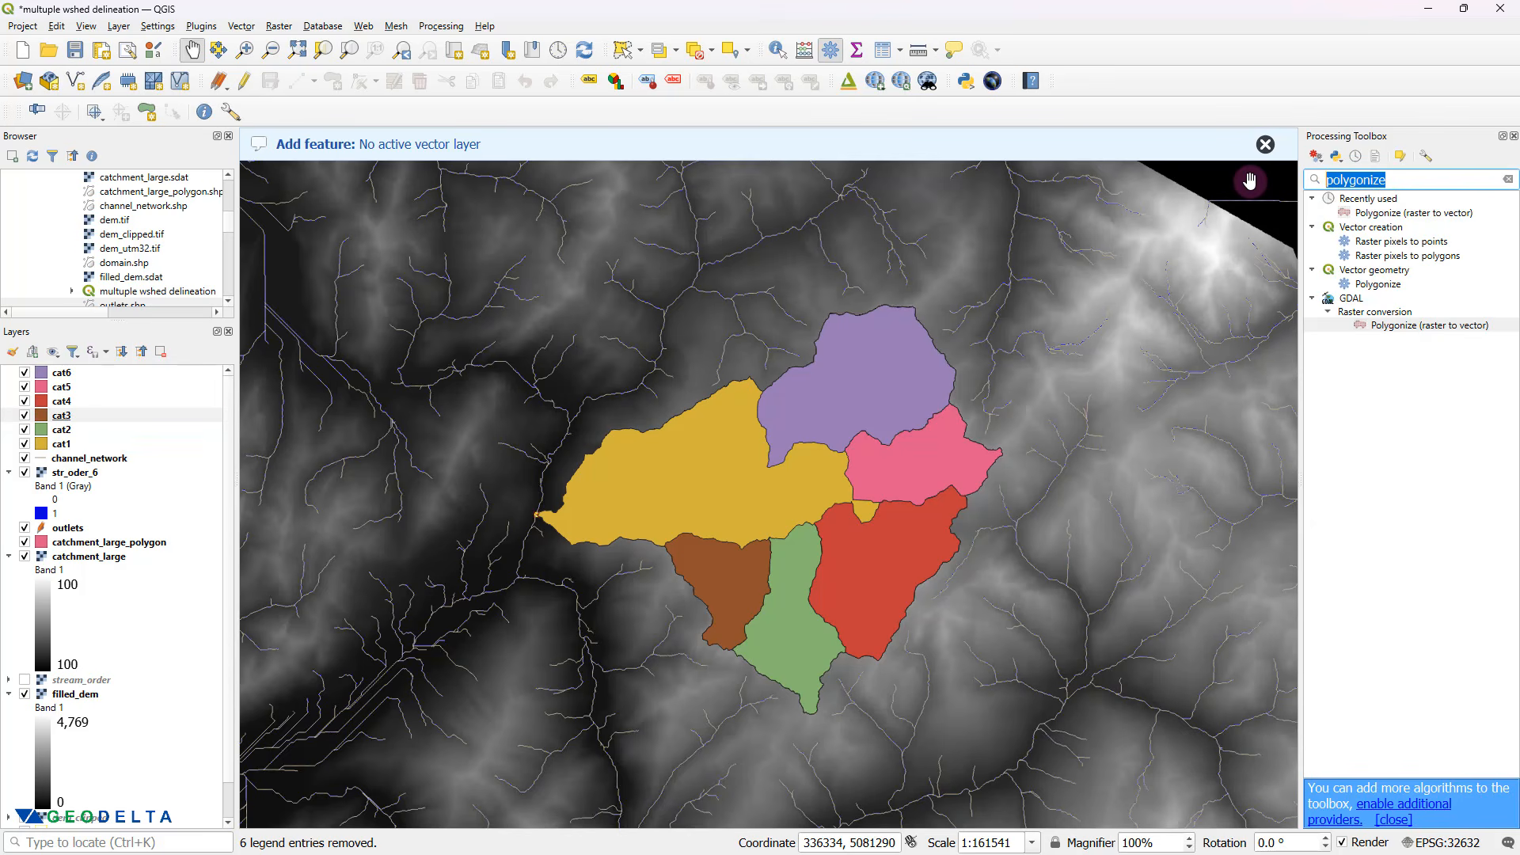
text(merge)
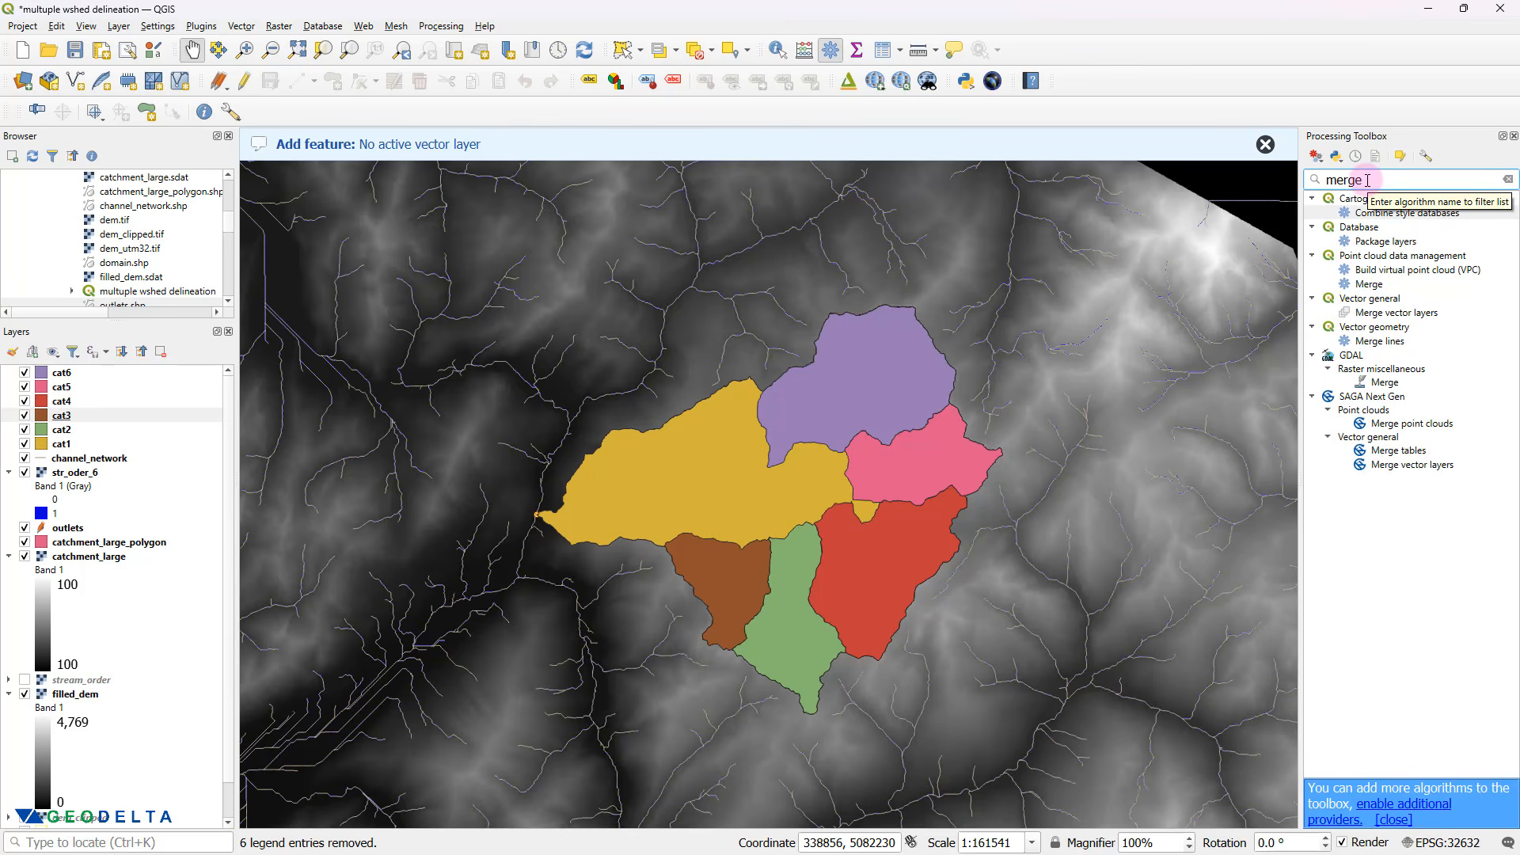
click(1419, 213)
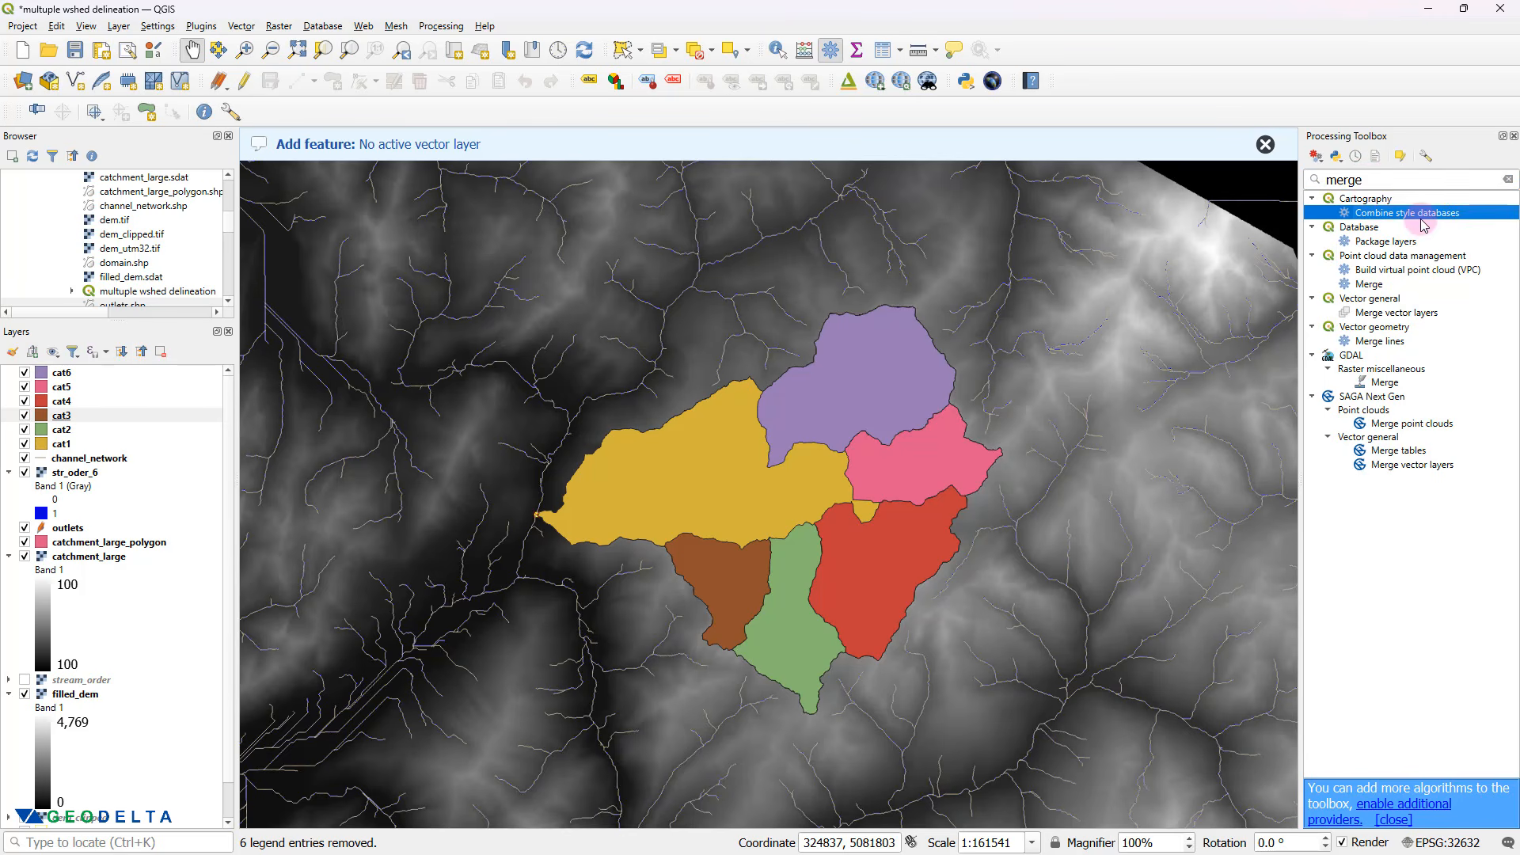
click(1384, 315)
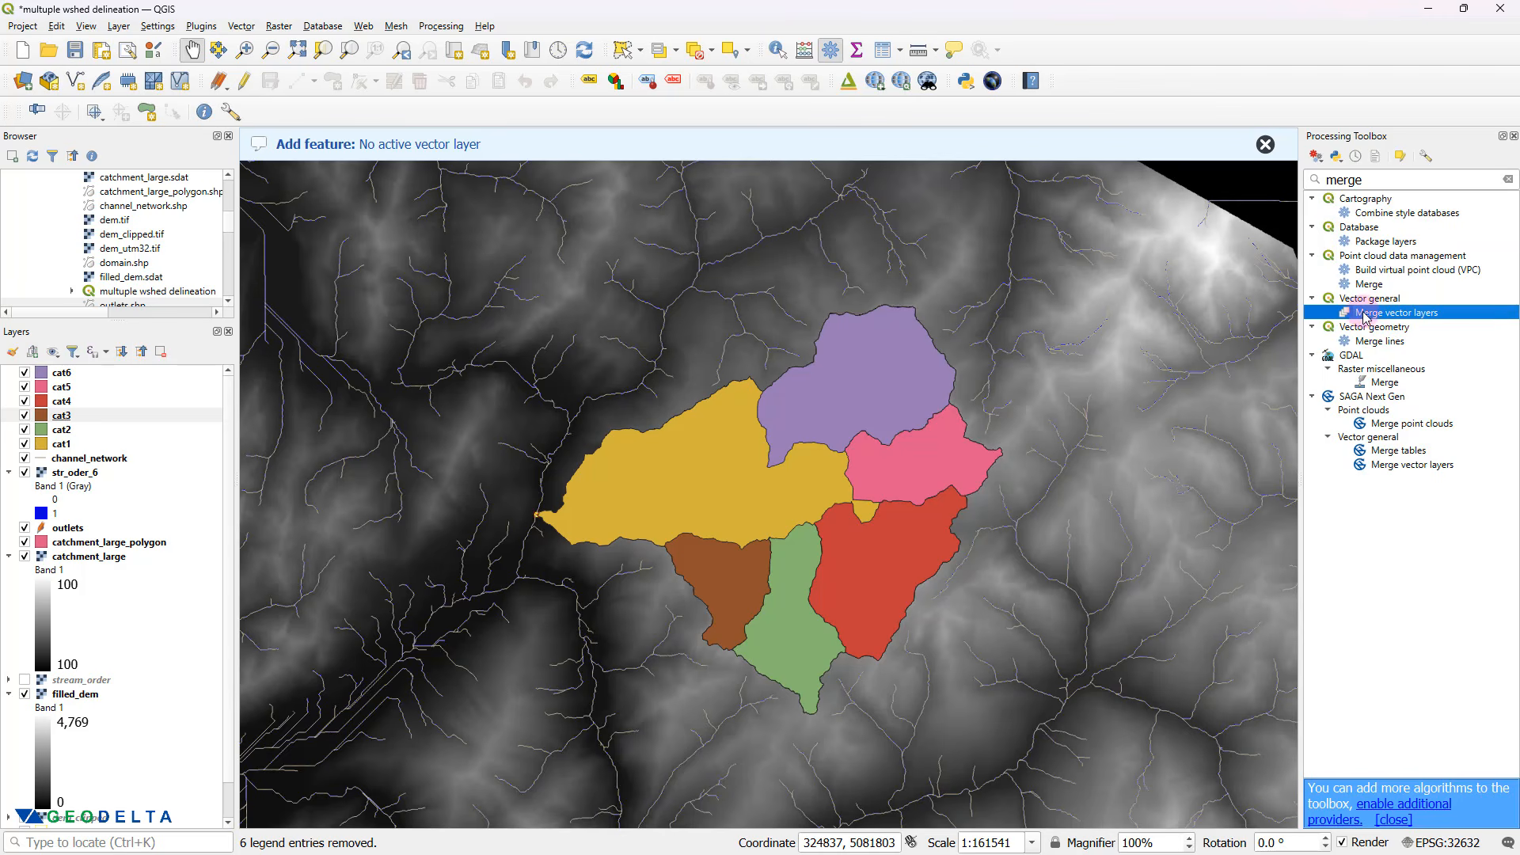
double_click(1377, 318)
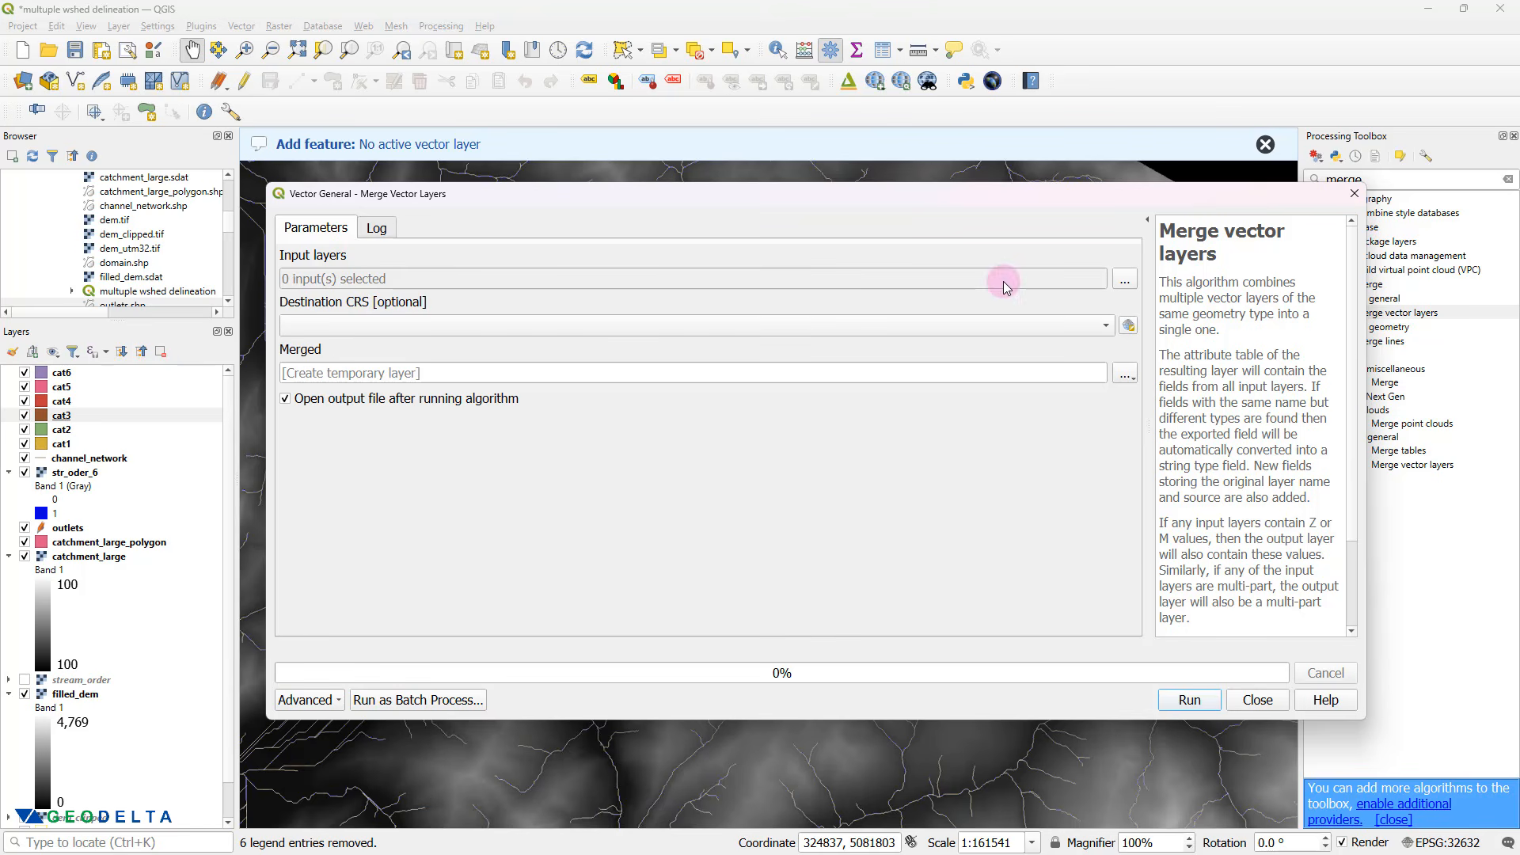
- Choose the cat1, cat2, cat3, cat4, cat5 and cat6 layers as inputs for the merge
click(1124, 279)
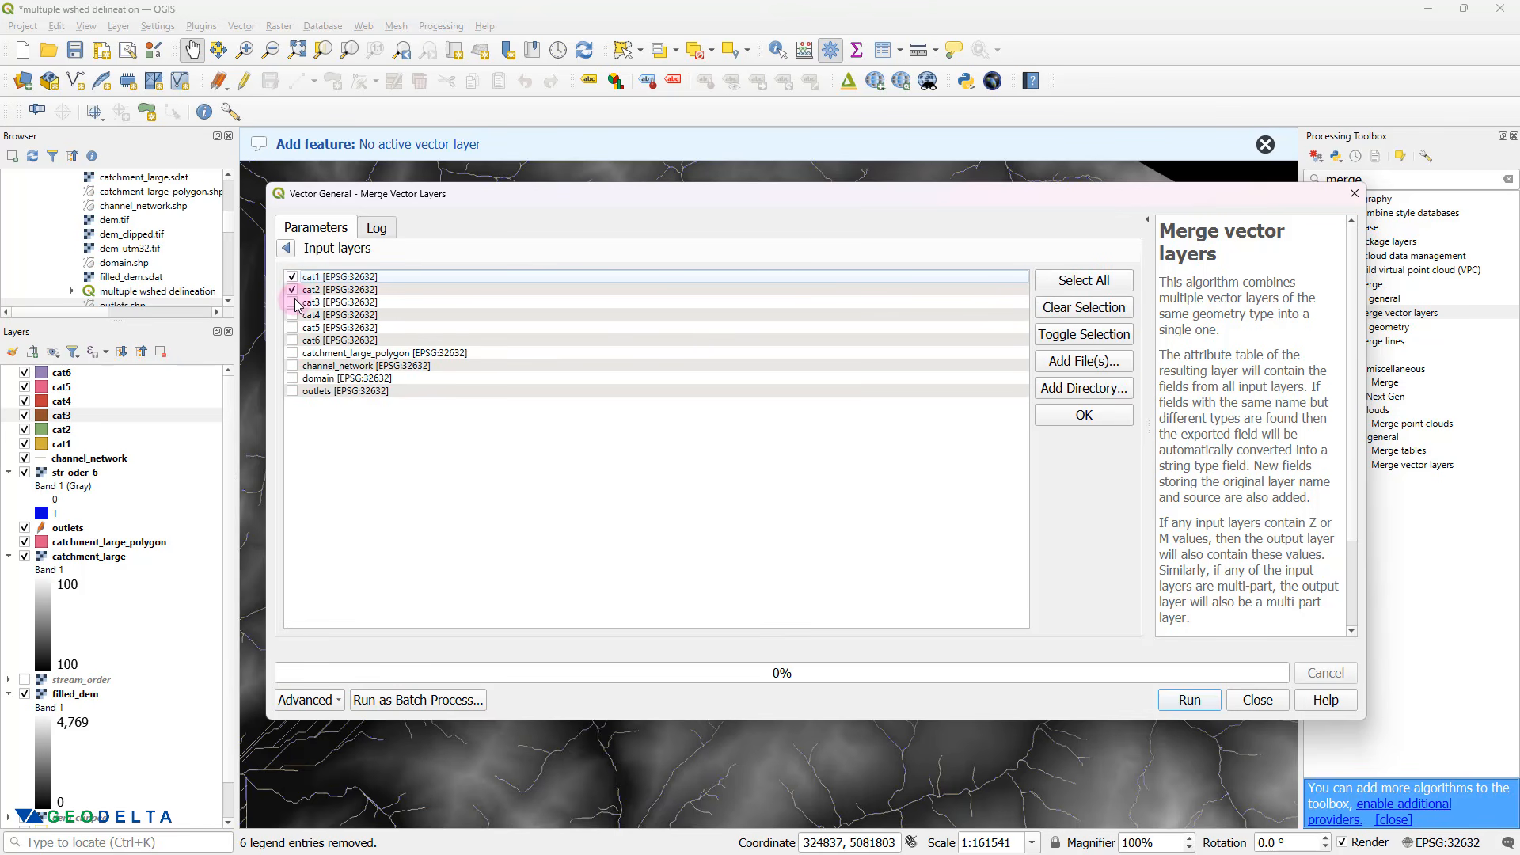
click(292, 314)
click(292, 327)
click(292, 339)
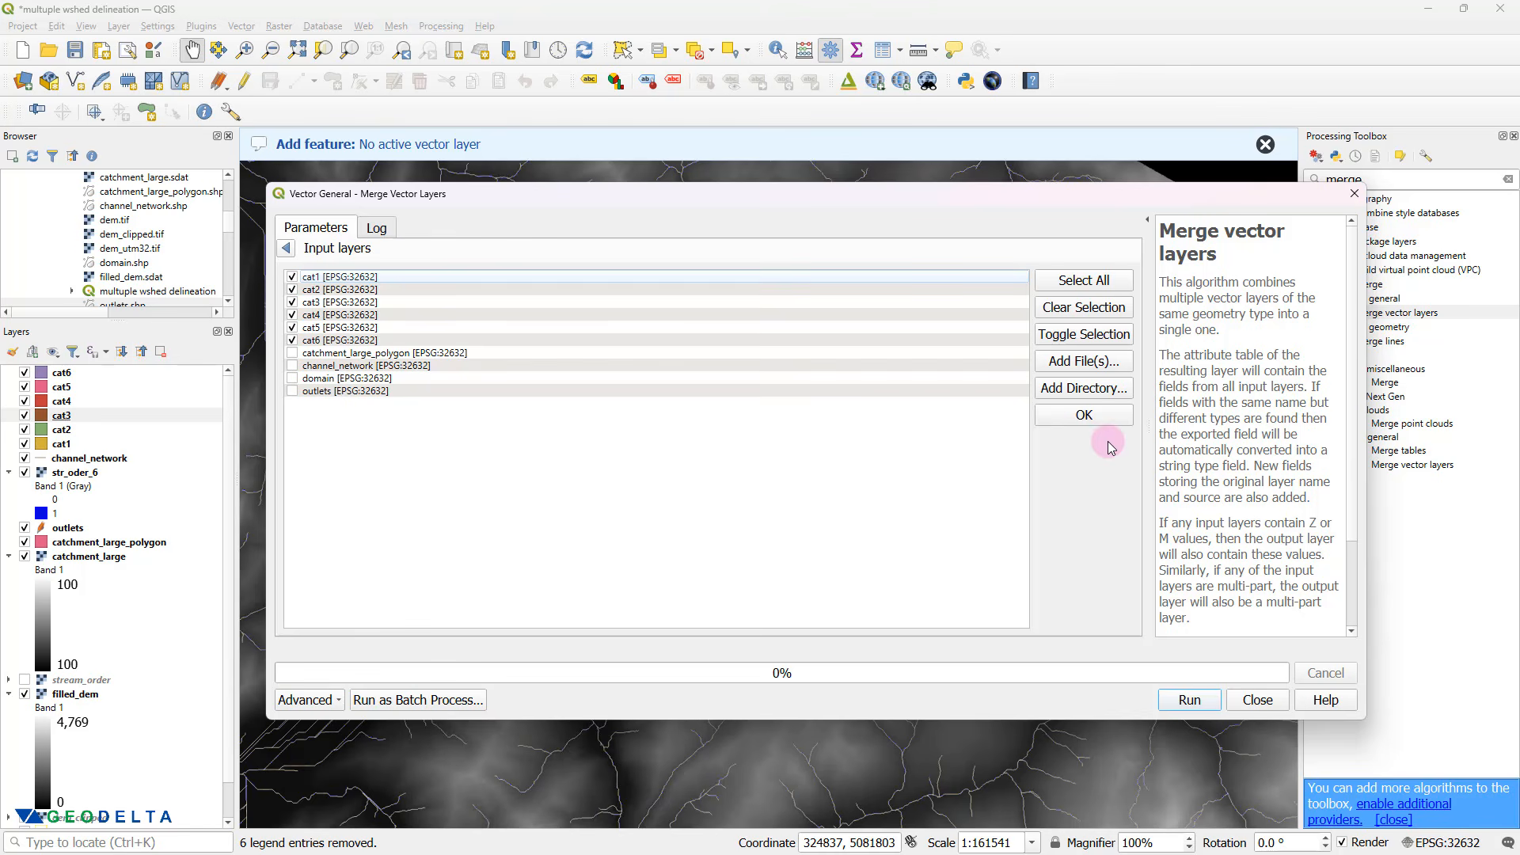
click(1084, 415)
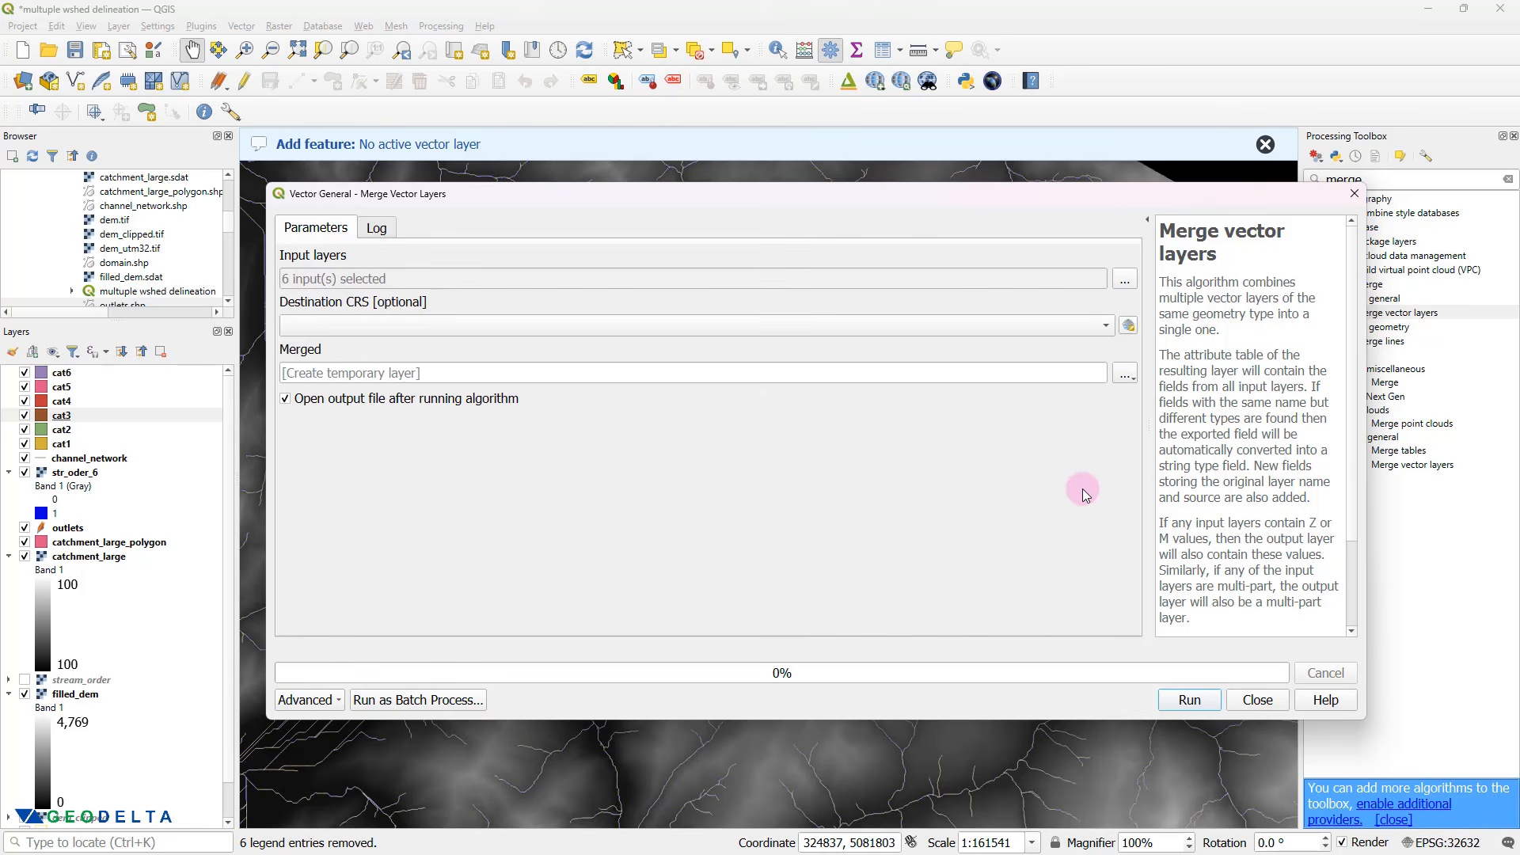
- Save the merge output as sub_catchments_merged.shp in the project folder, run Merge vector layers and close the dialog
click(1131, 378)
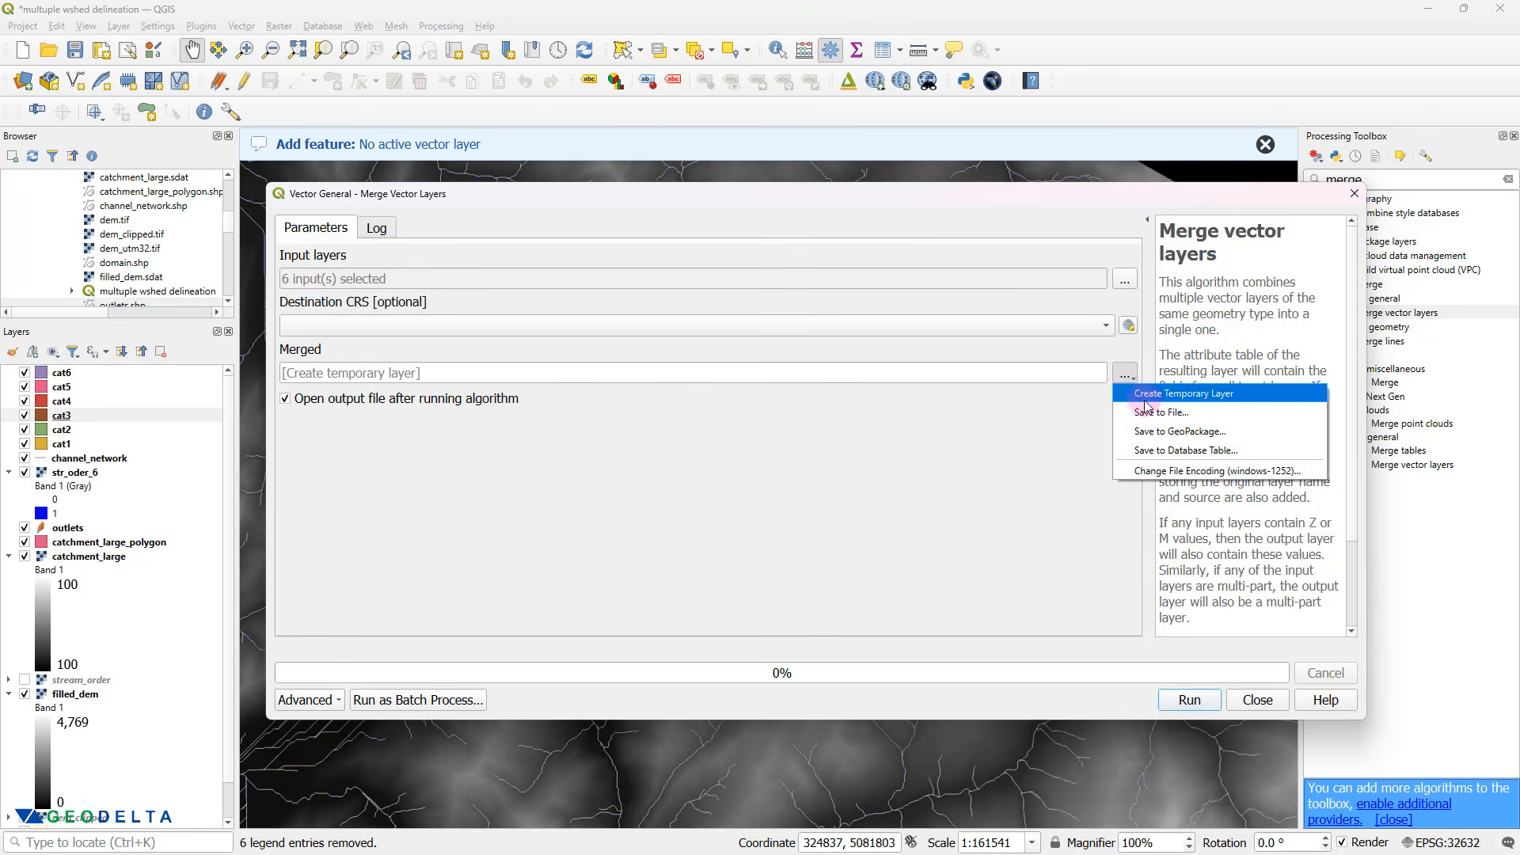
click(1162, 420)
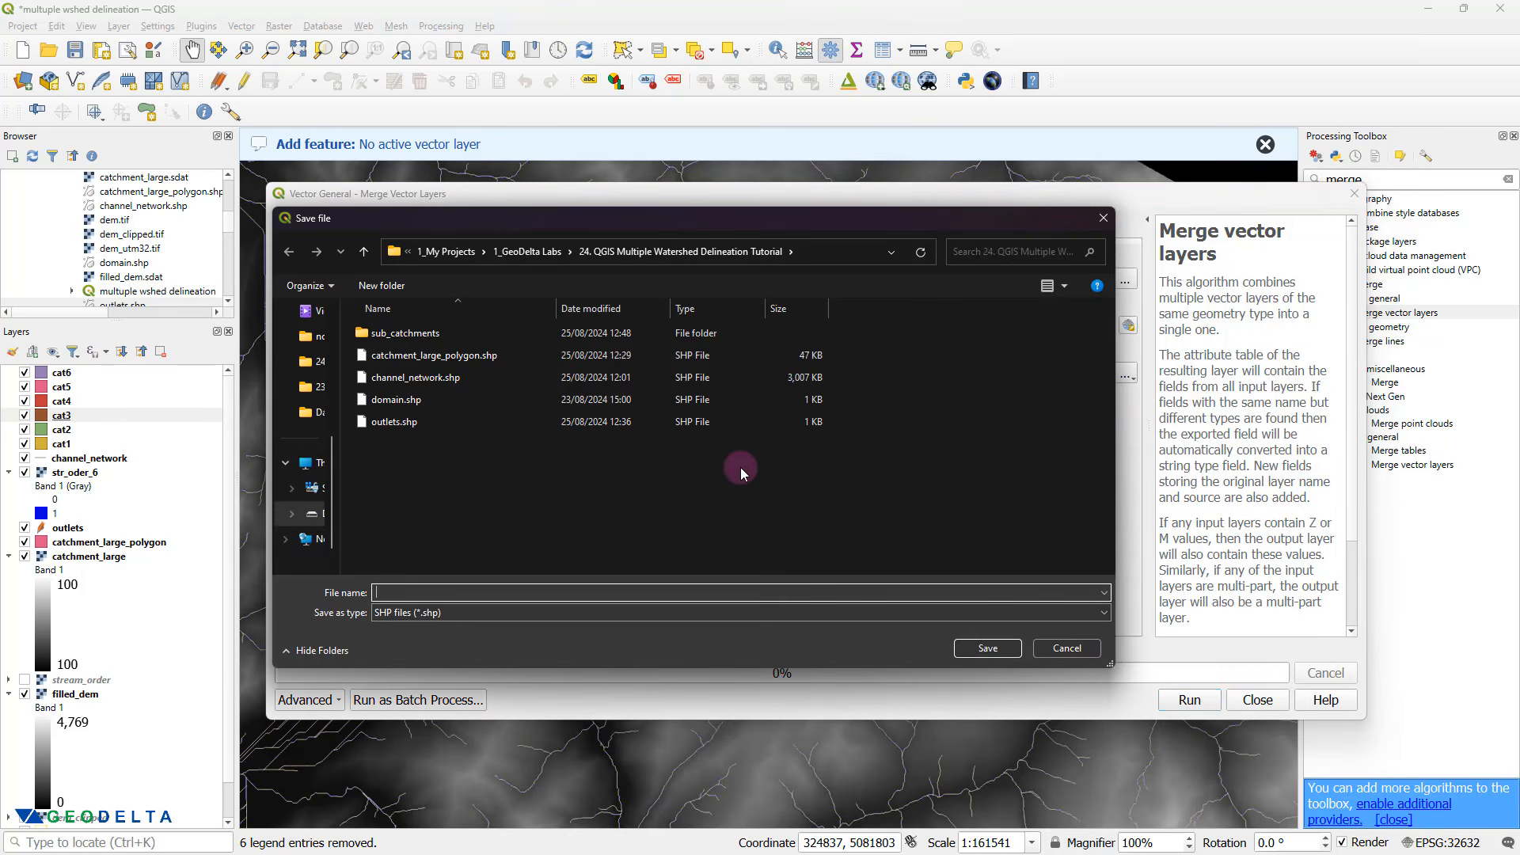
text(sub_c)
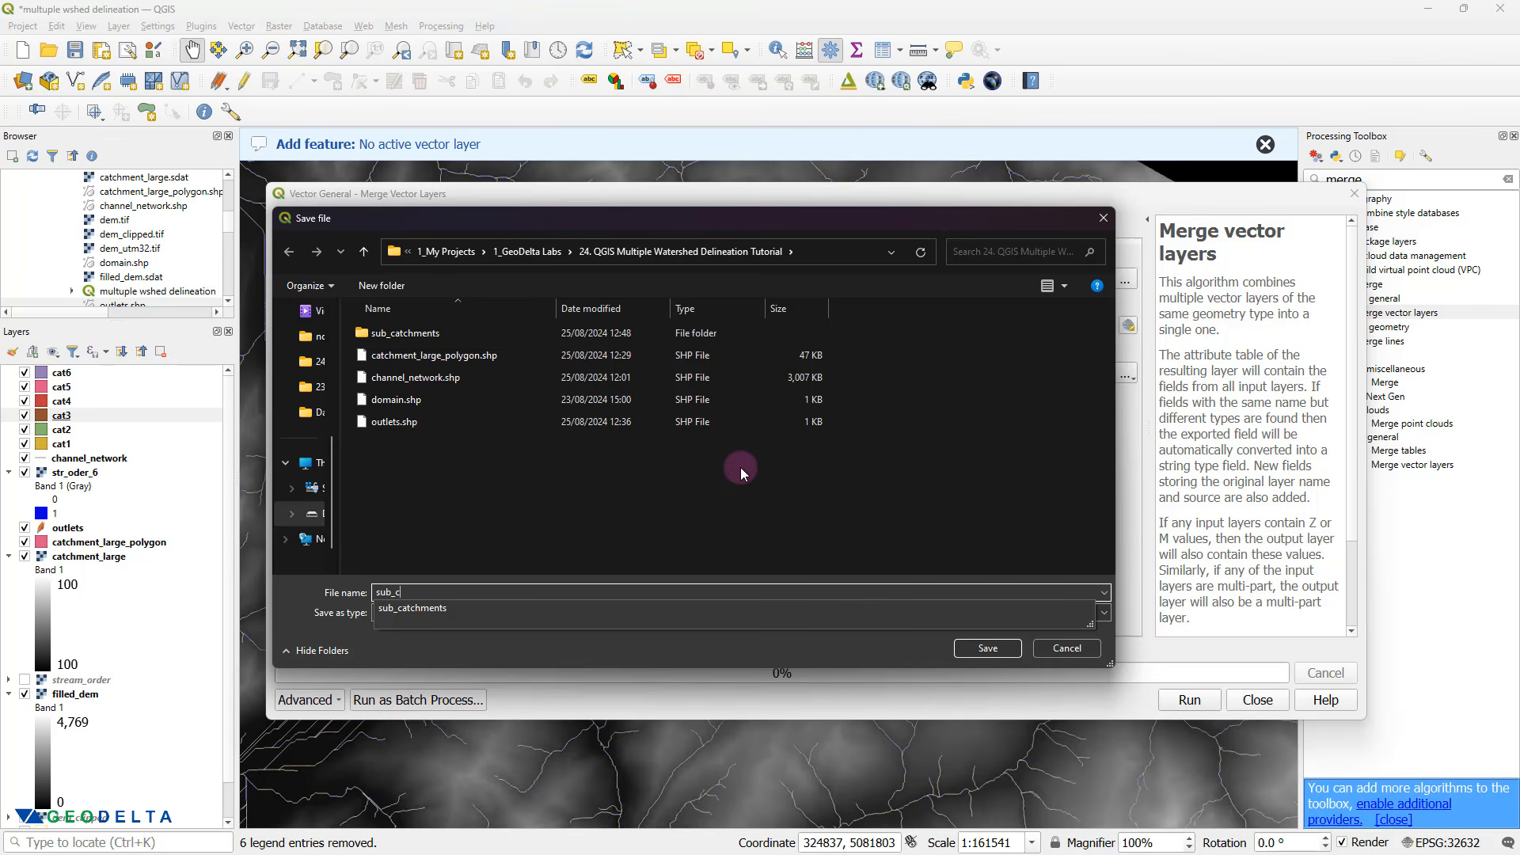
text(atchments_merged)
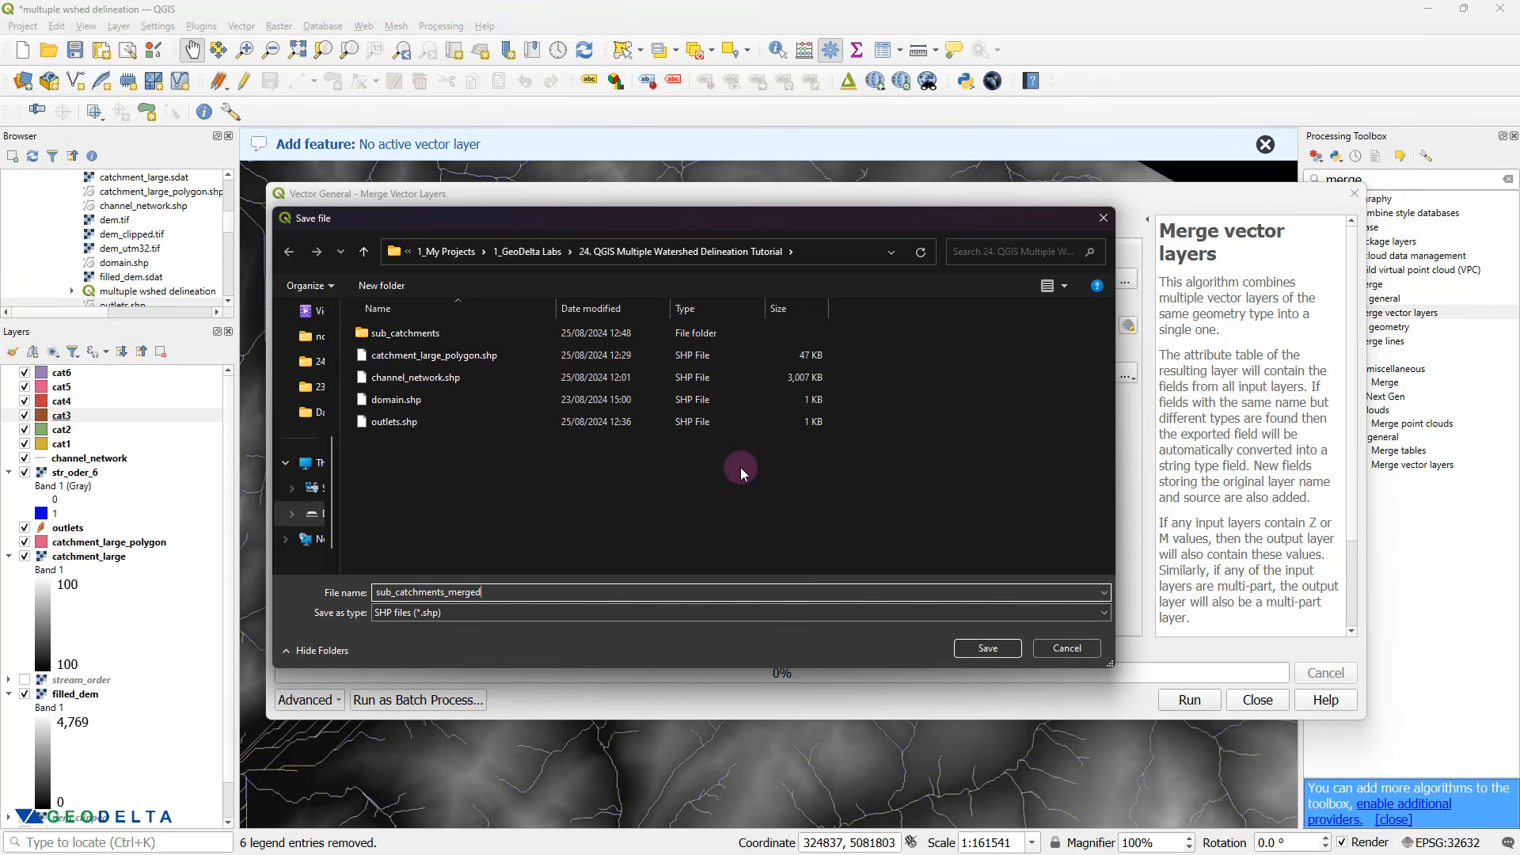
click(986, 649)
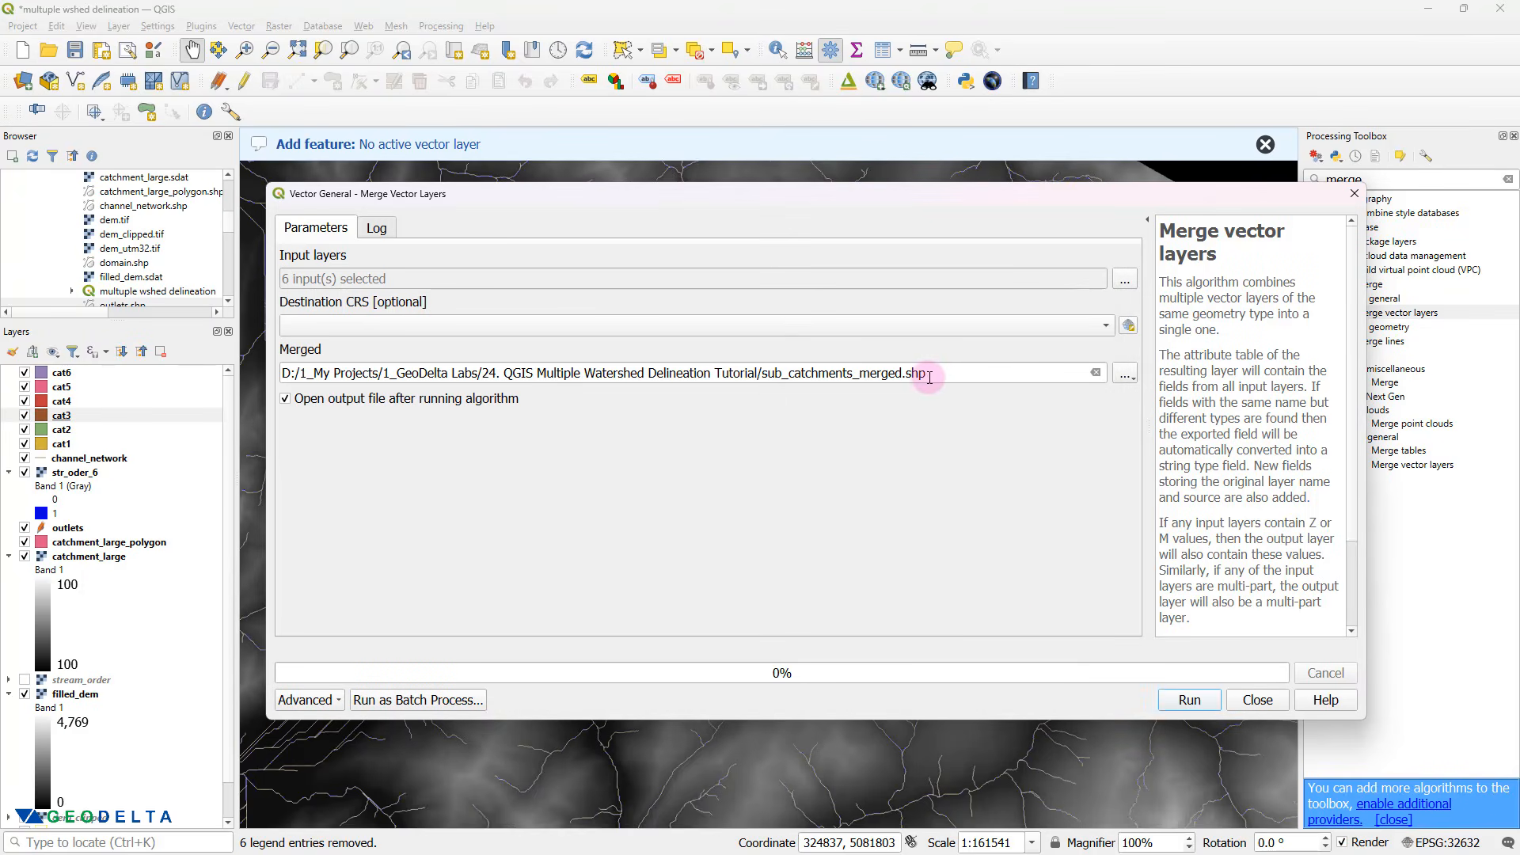
click(1188, 700)
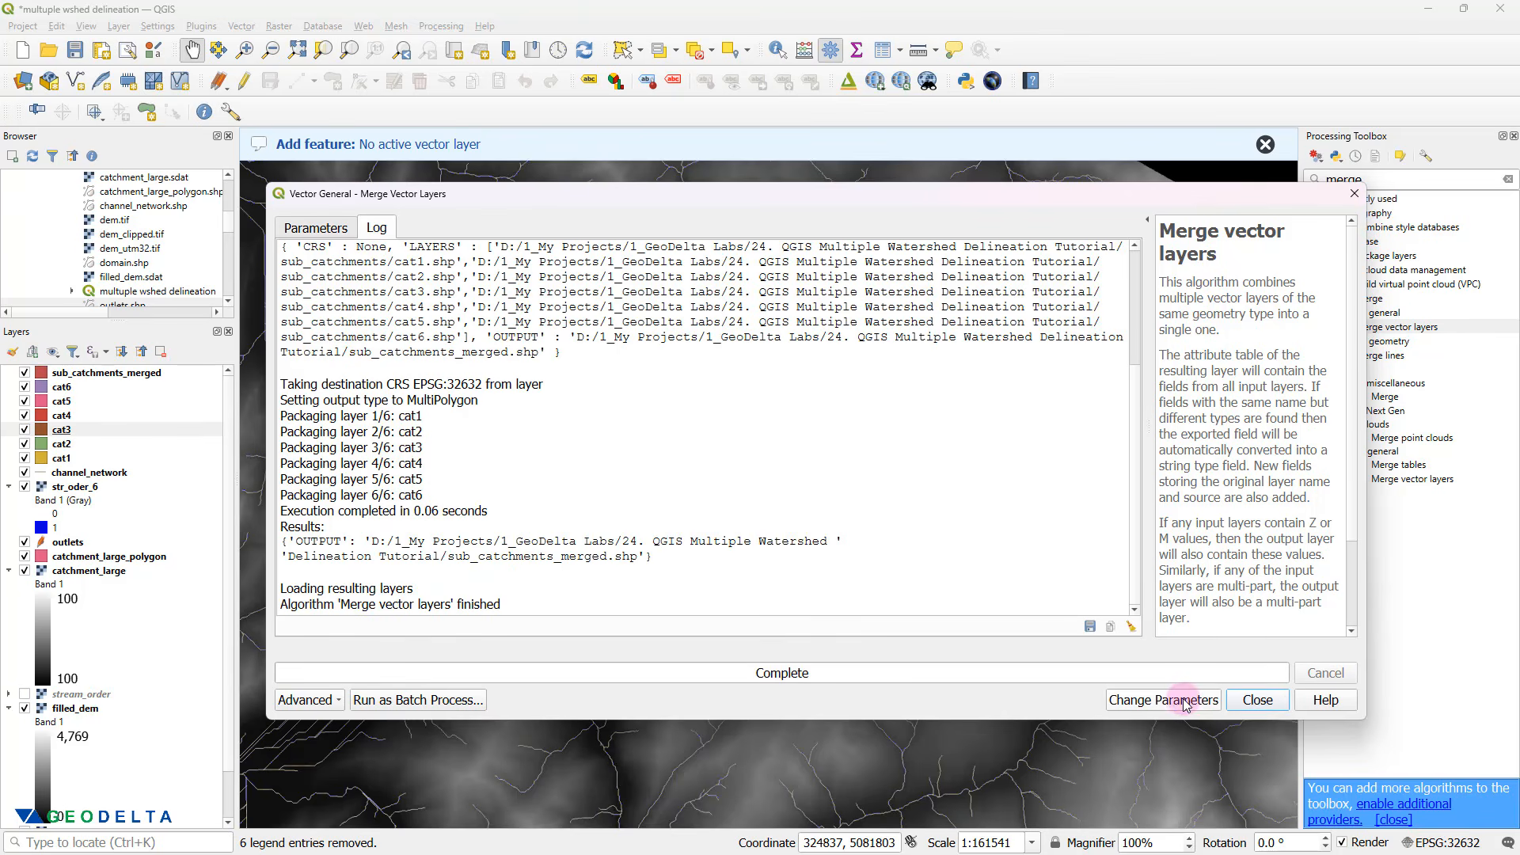
click(1271, 701)
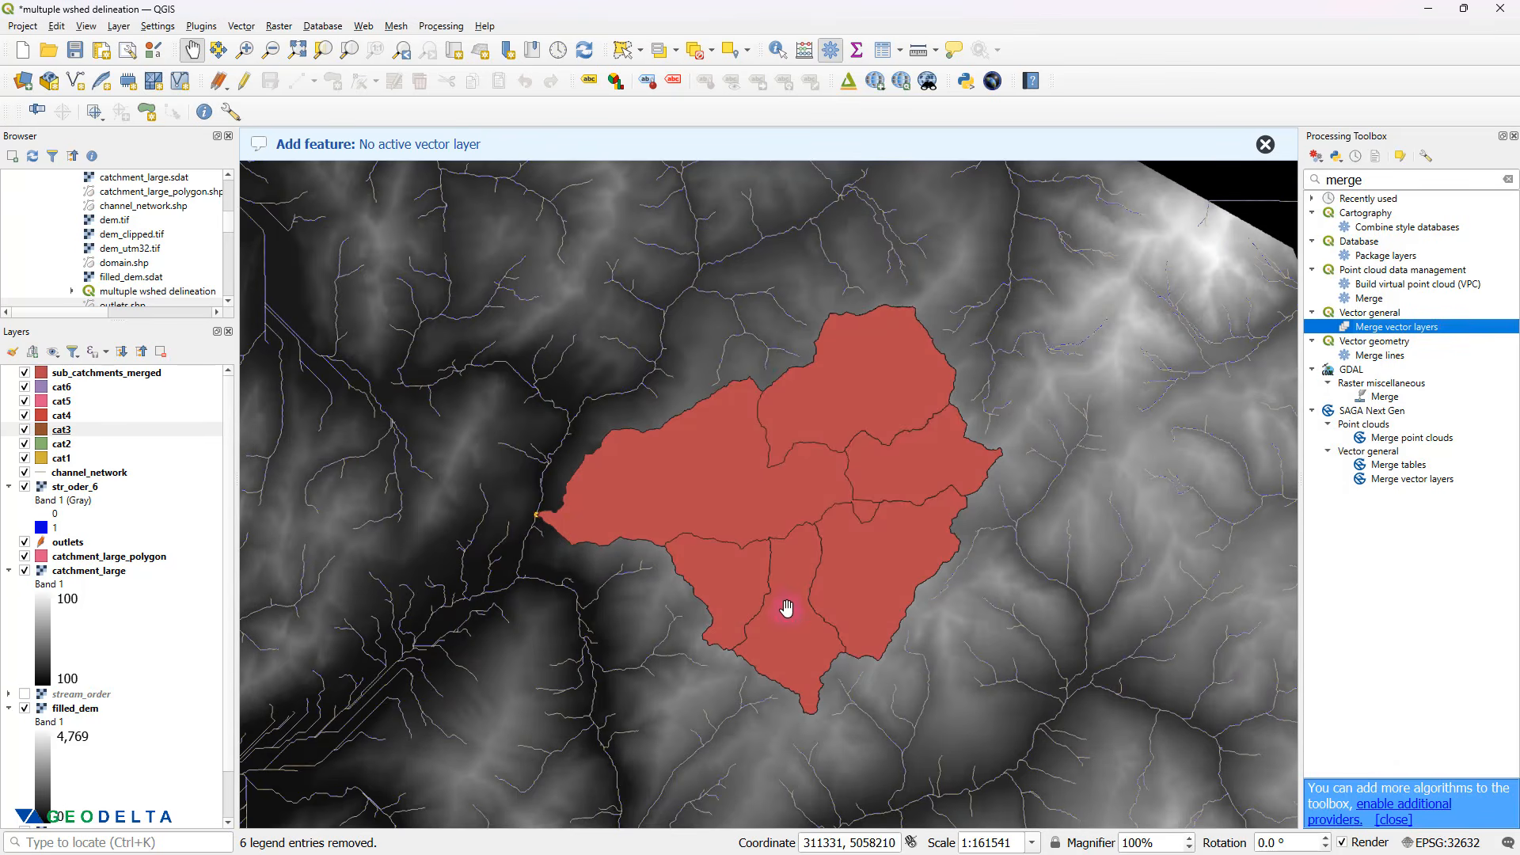
- Check the sub_catchments_merged layer by selecting its sub-catchment polygons one at a time with Select Features, and clear the selection
drag(745, 504, 719, 499)
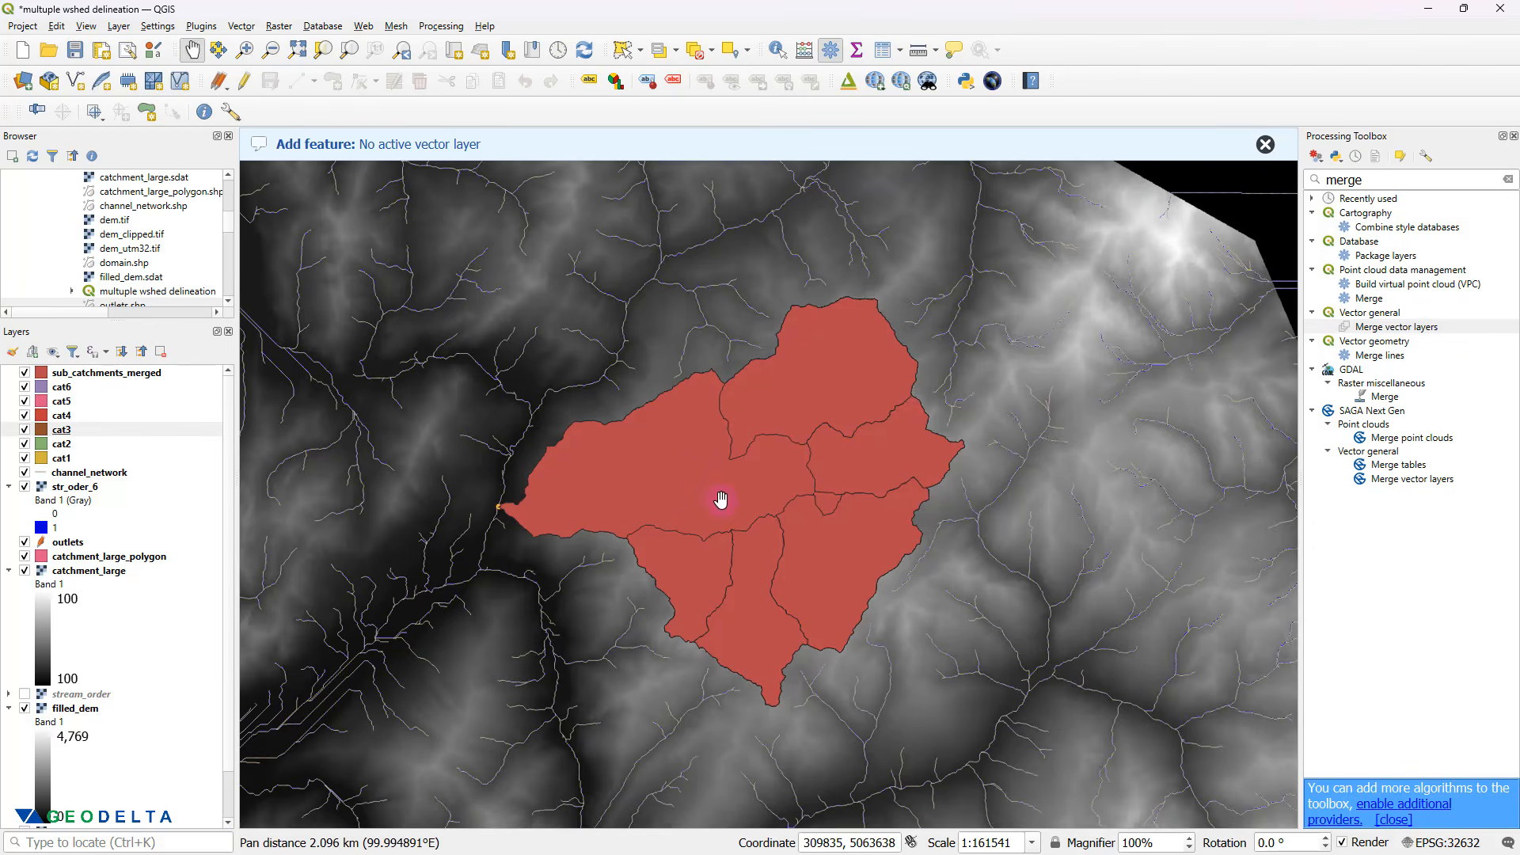
scroll(719, 500, up, 1)
scroll(727, 504, down, 1)
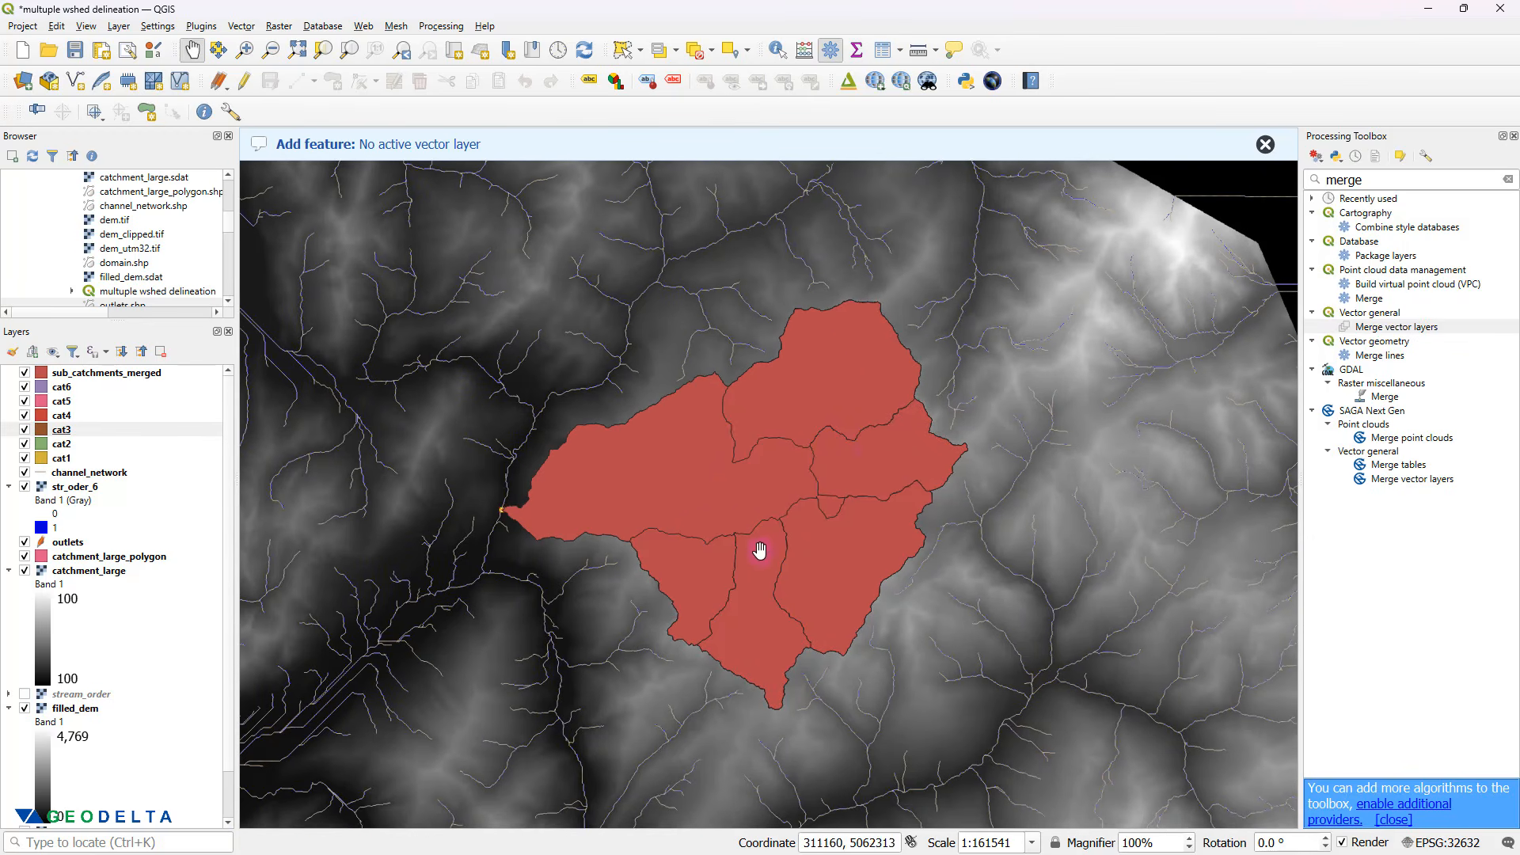
click(641, 51)
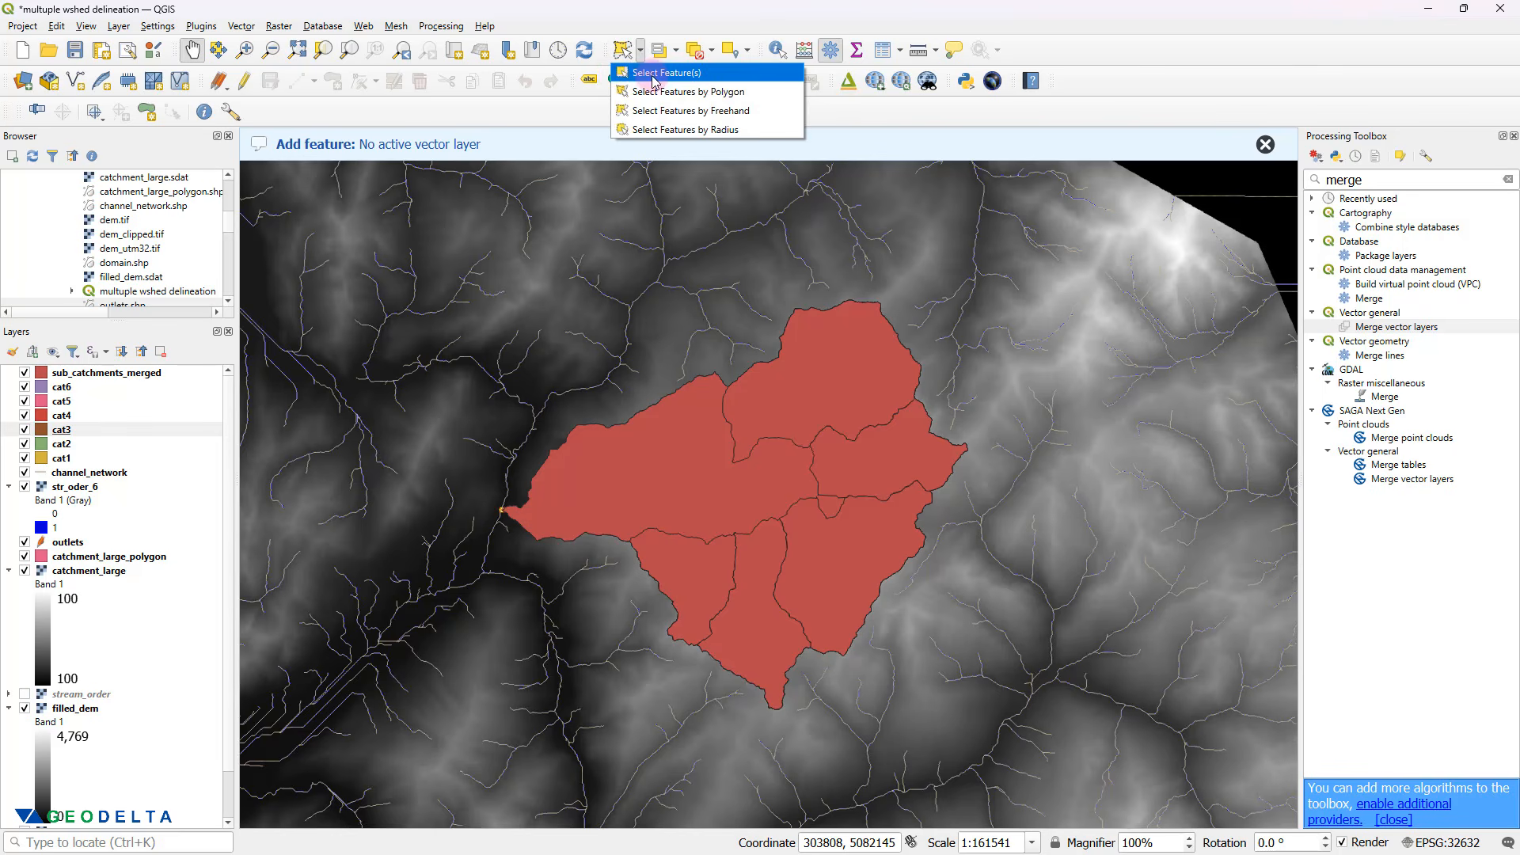
click(665, 73)
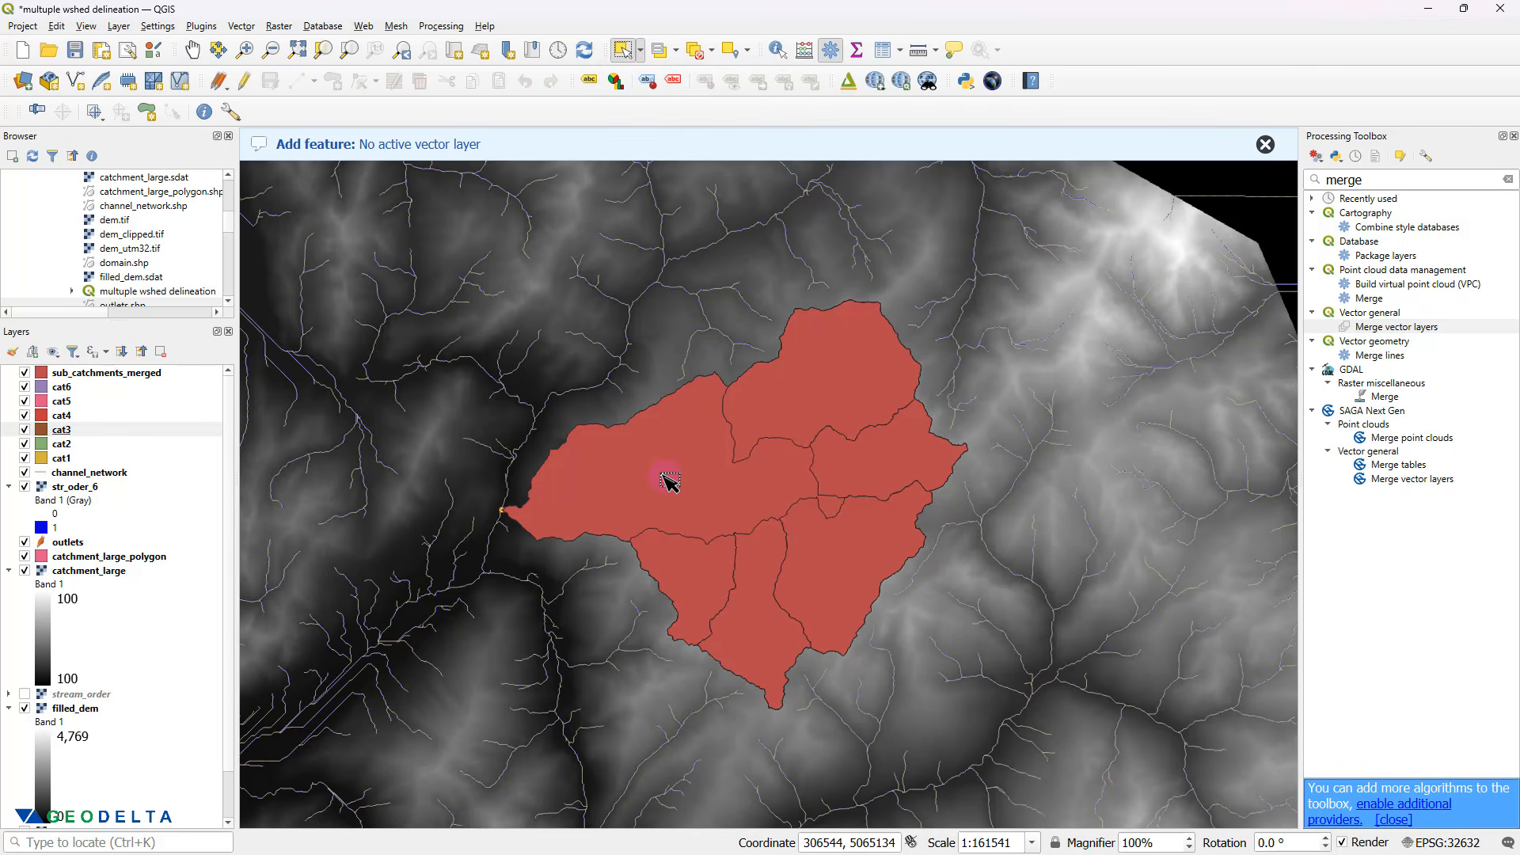
click(124, 377)
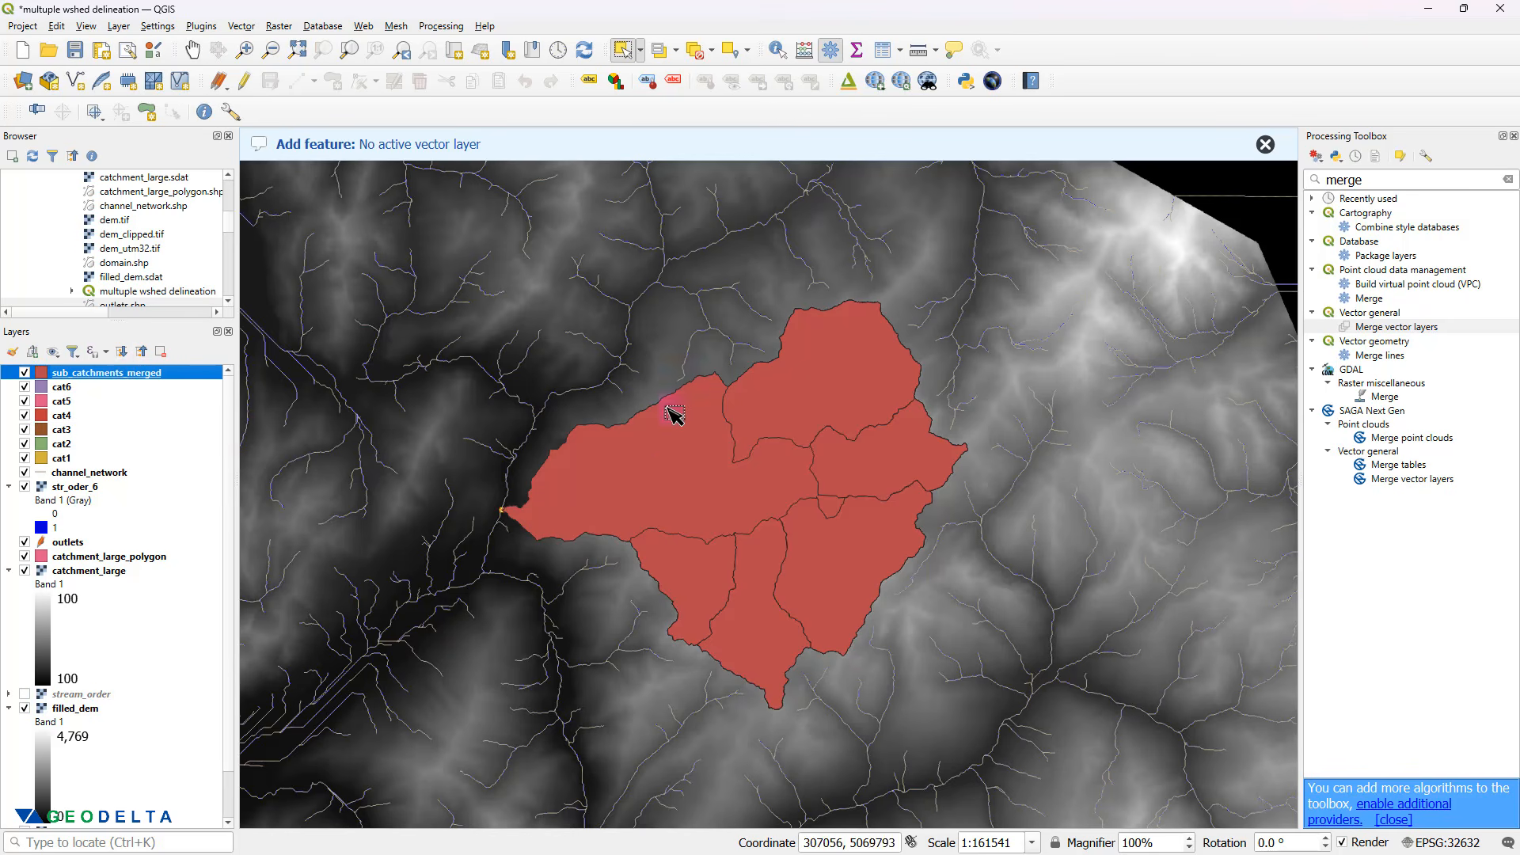
click(669, 469)
click(855, 413)
click(886, 467)
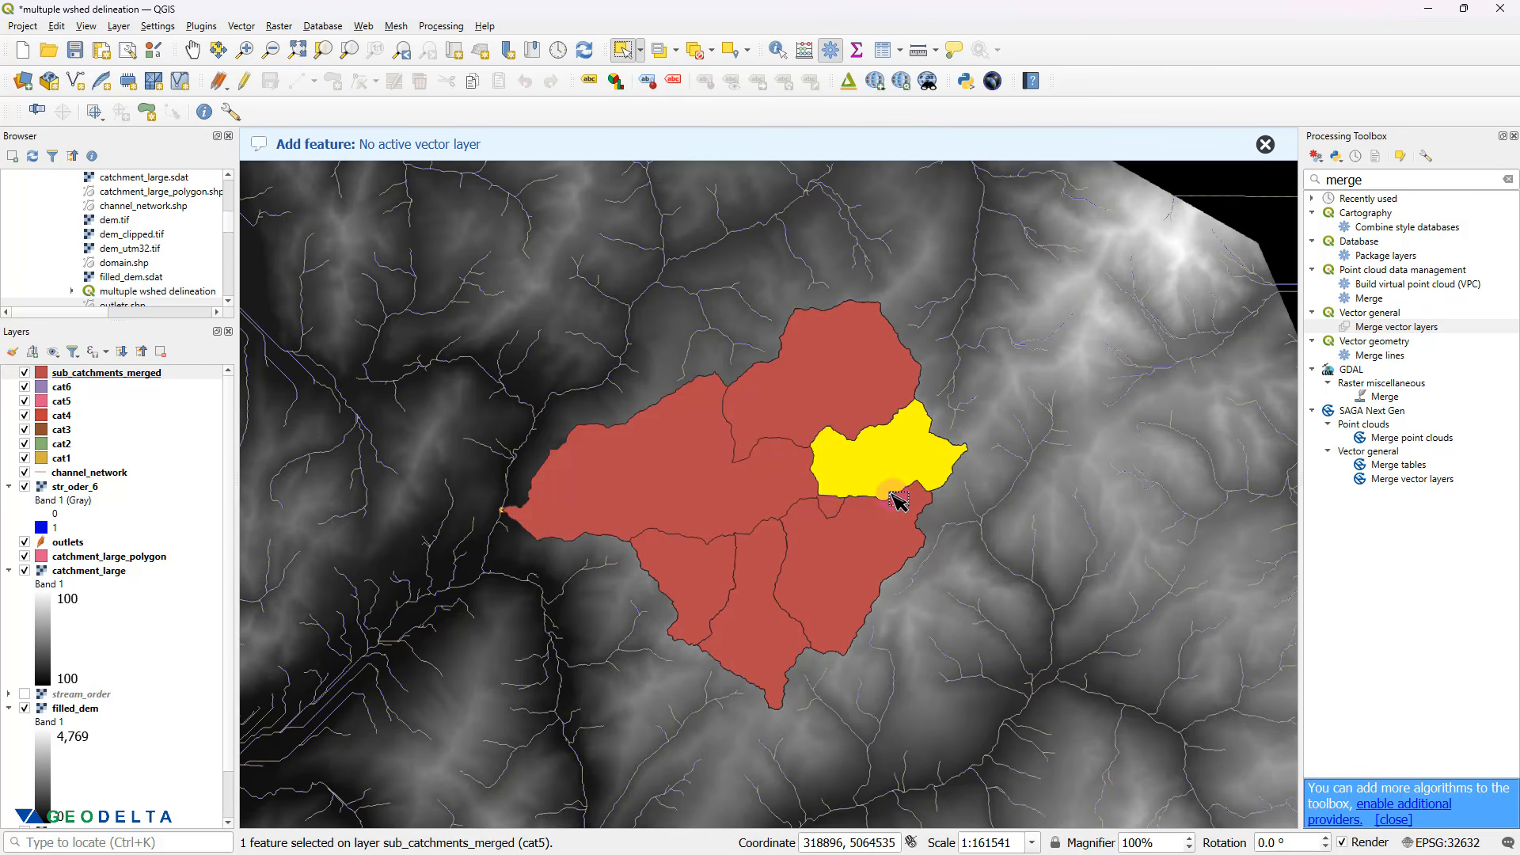
click(887, 527)
click(769, 593)
click(718, 603)
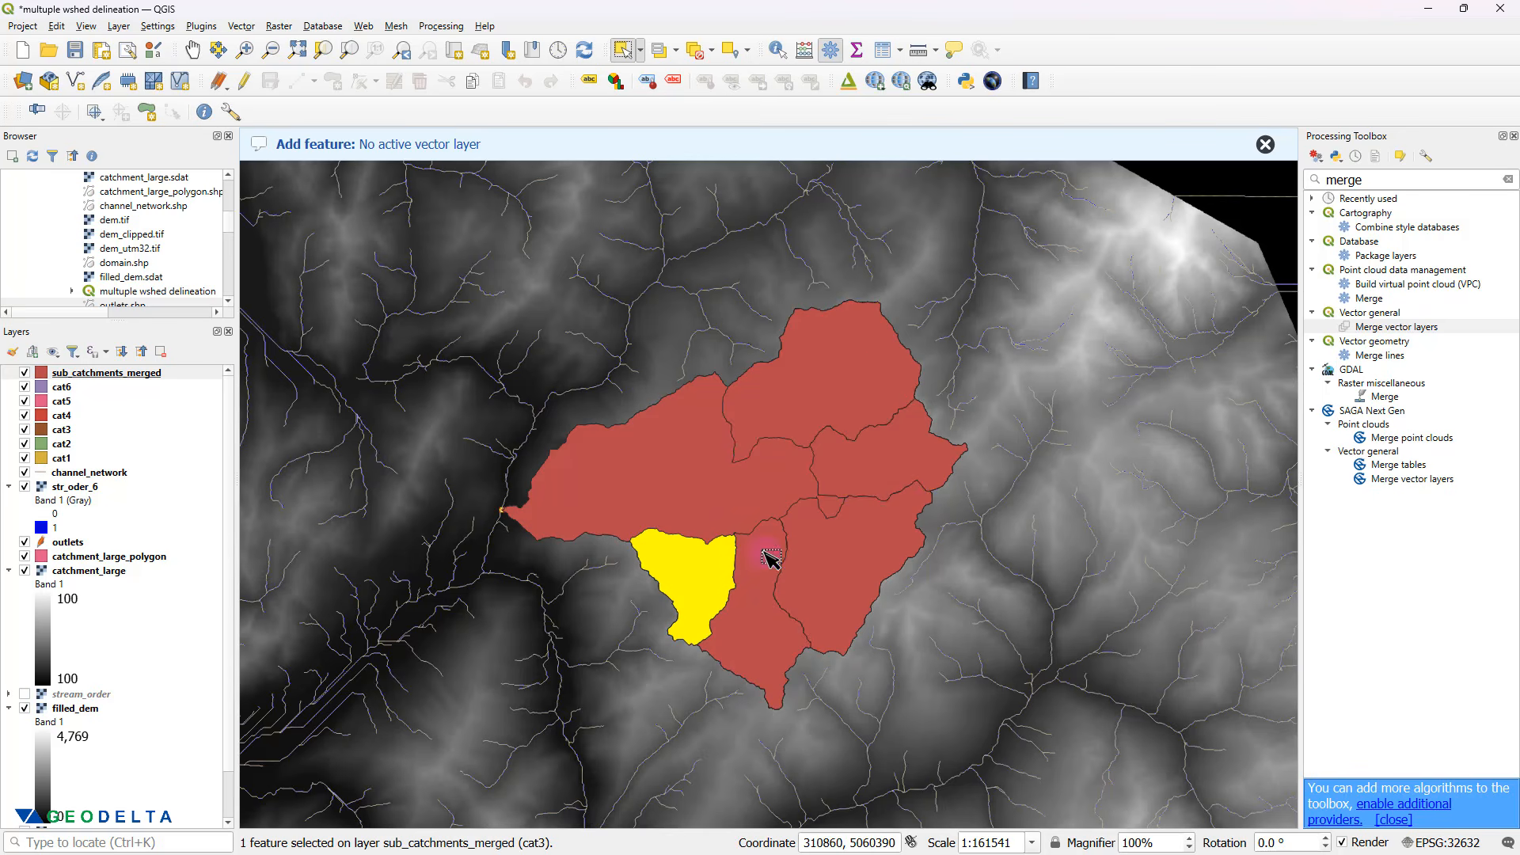
click(838, 509)
click(872, 471)
click(875, 391)
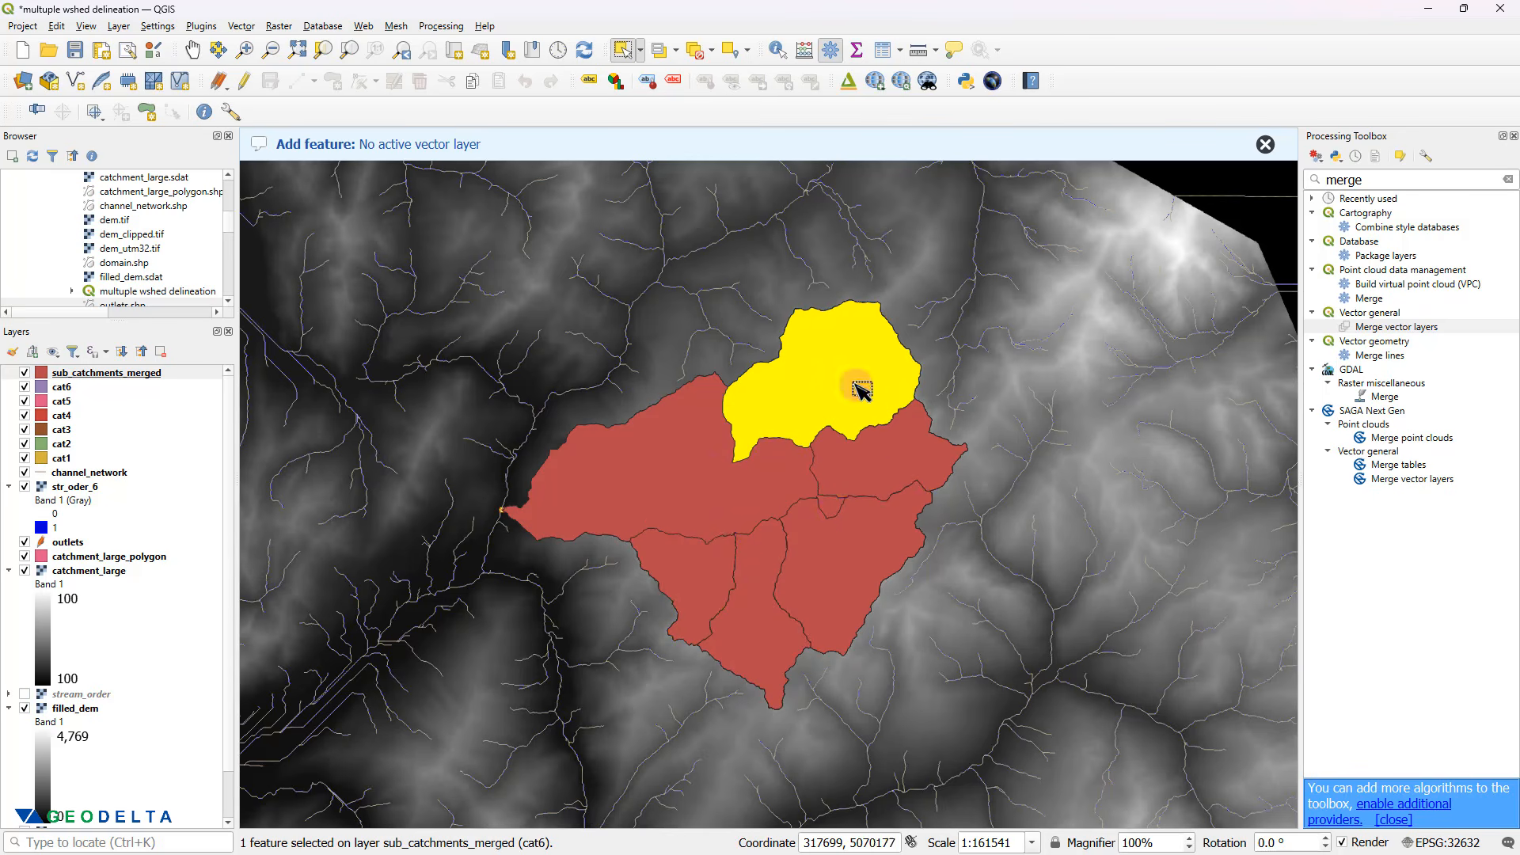
click(708, 478)
click(713, 586)
click(748, 609)
click(863, 581)
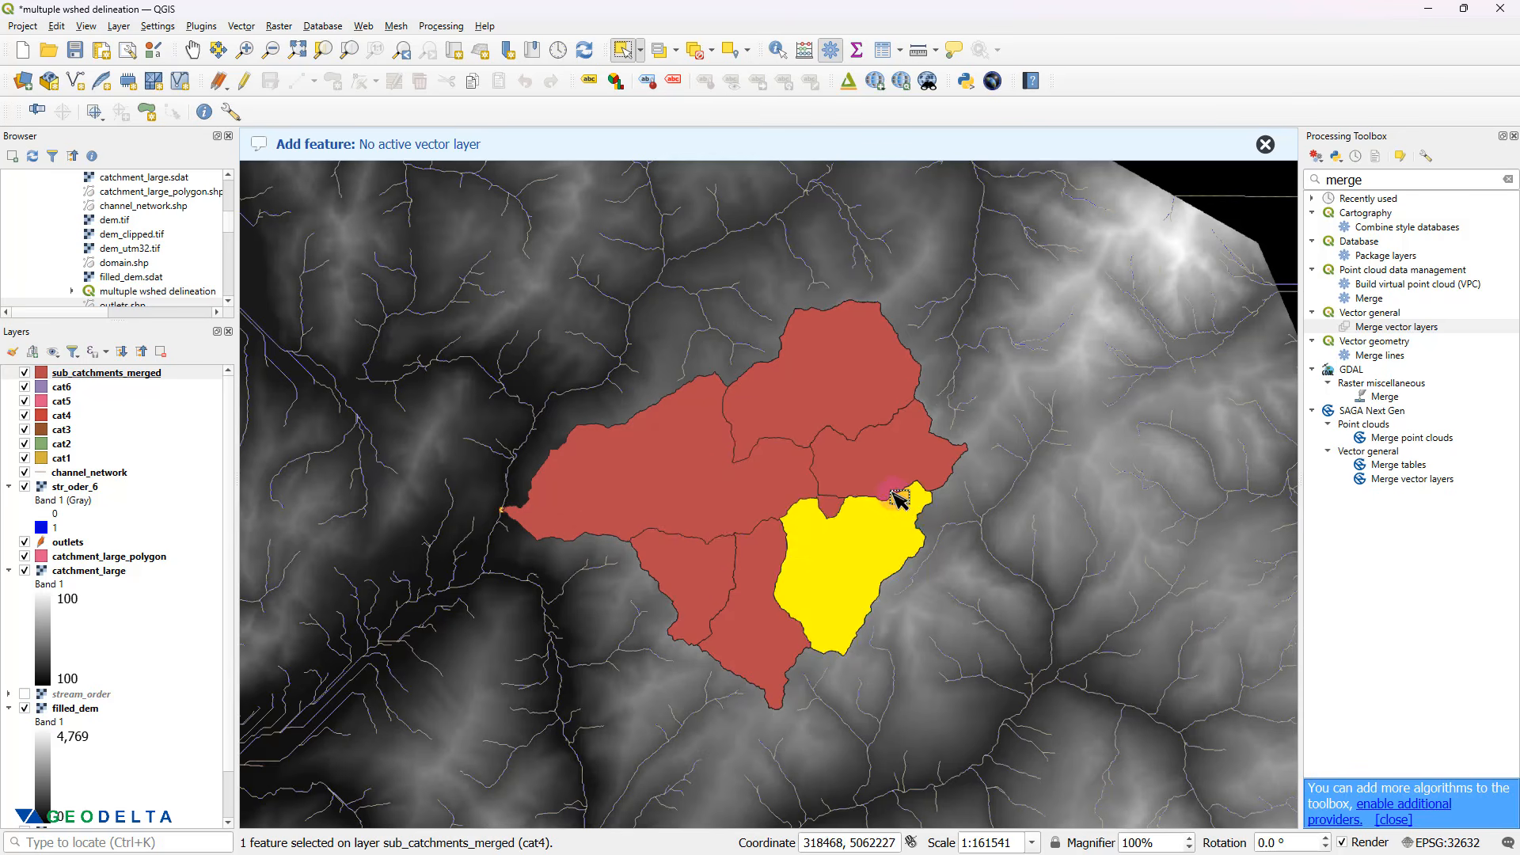
click(896, 487)
click(864, 405)
click(729, 499)
click(713, 577)
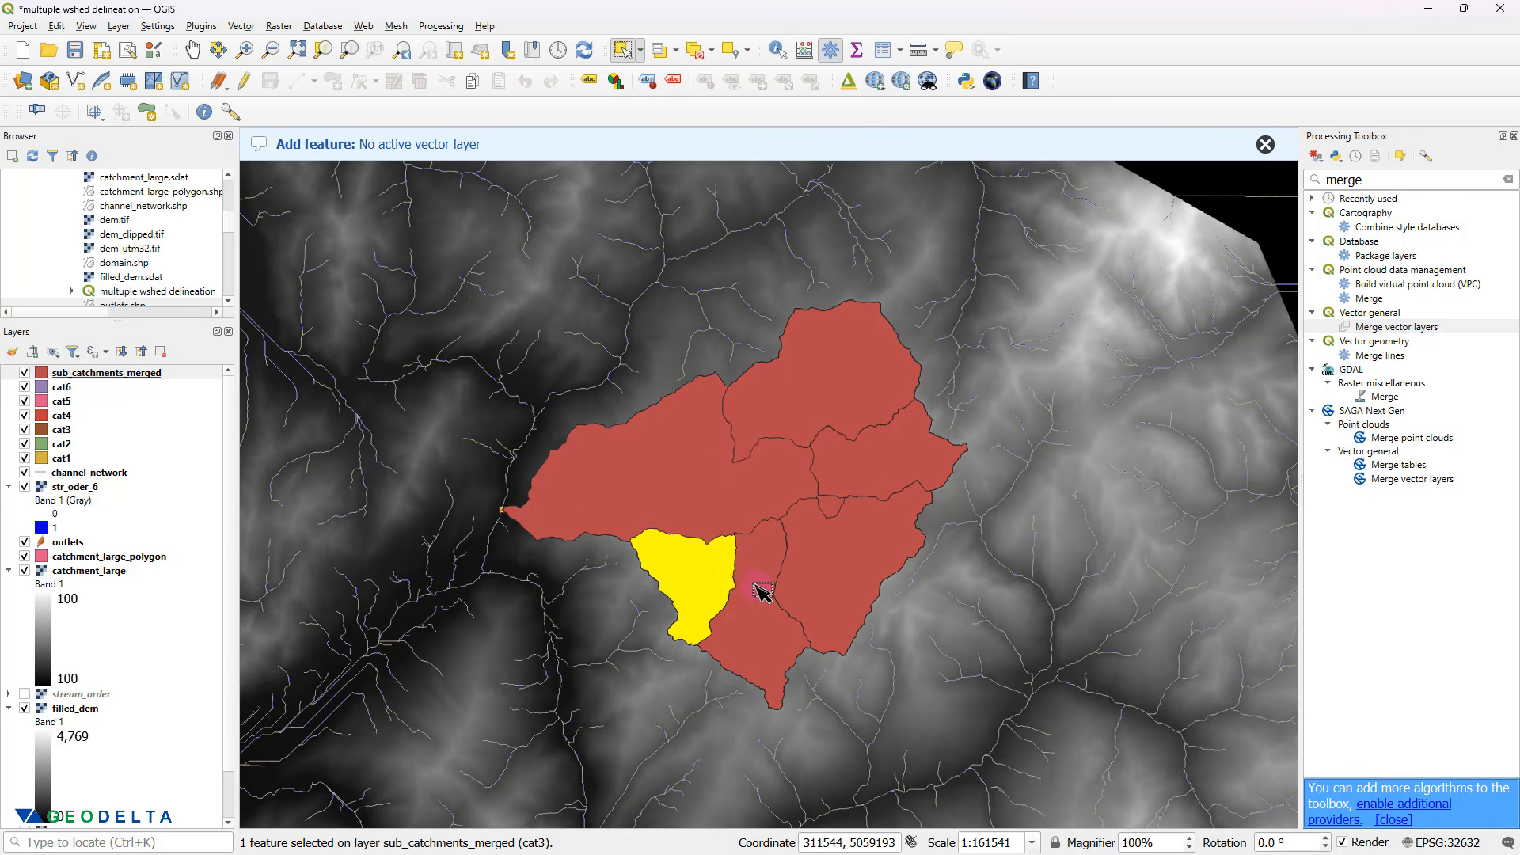
click(763, 594)
click(871, 471)
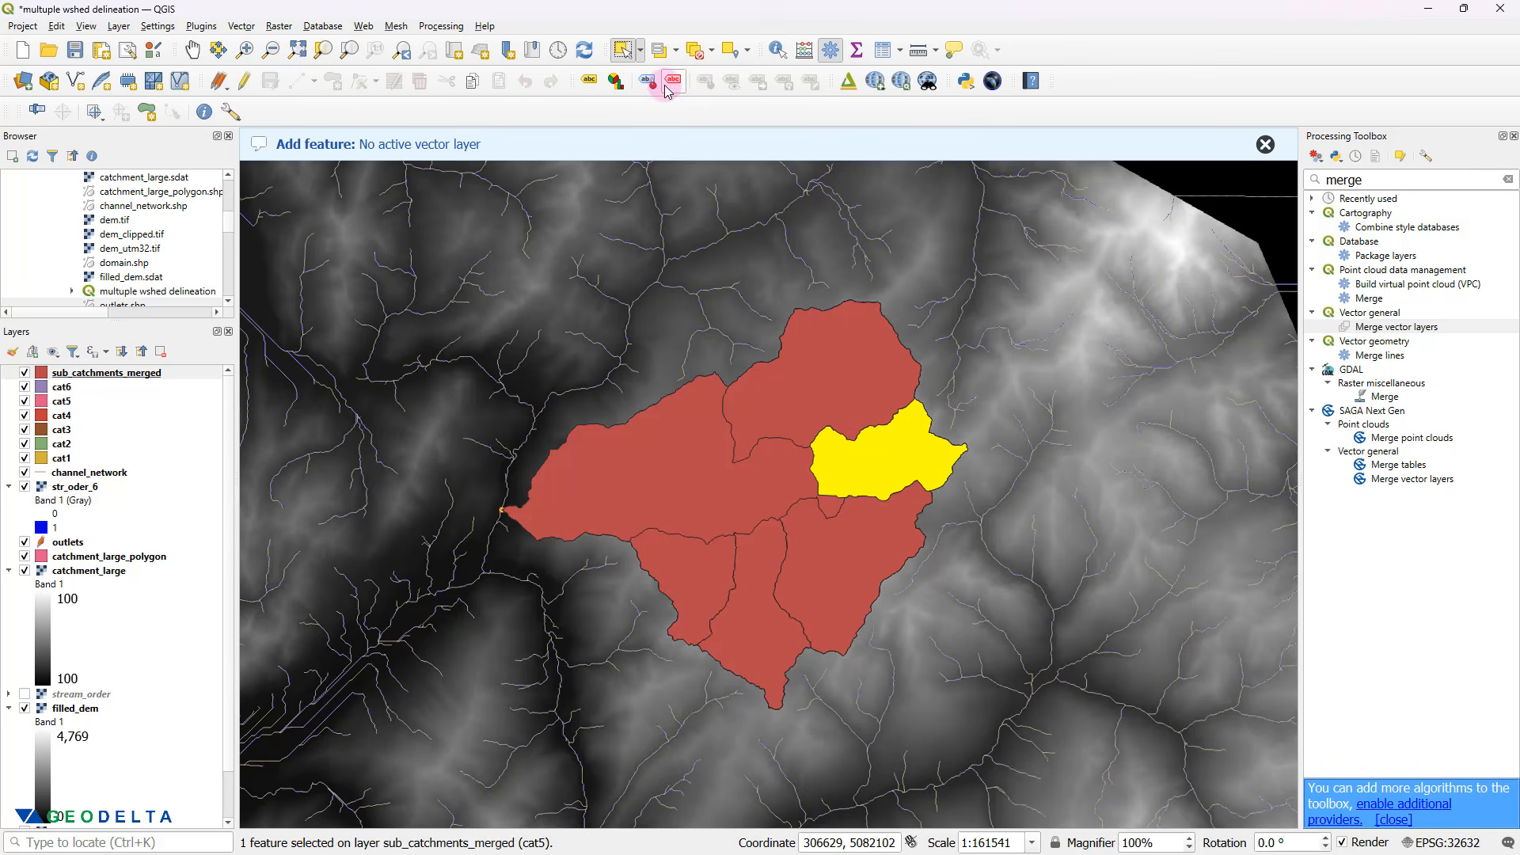
click(693, 52)
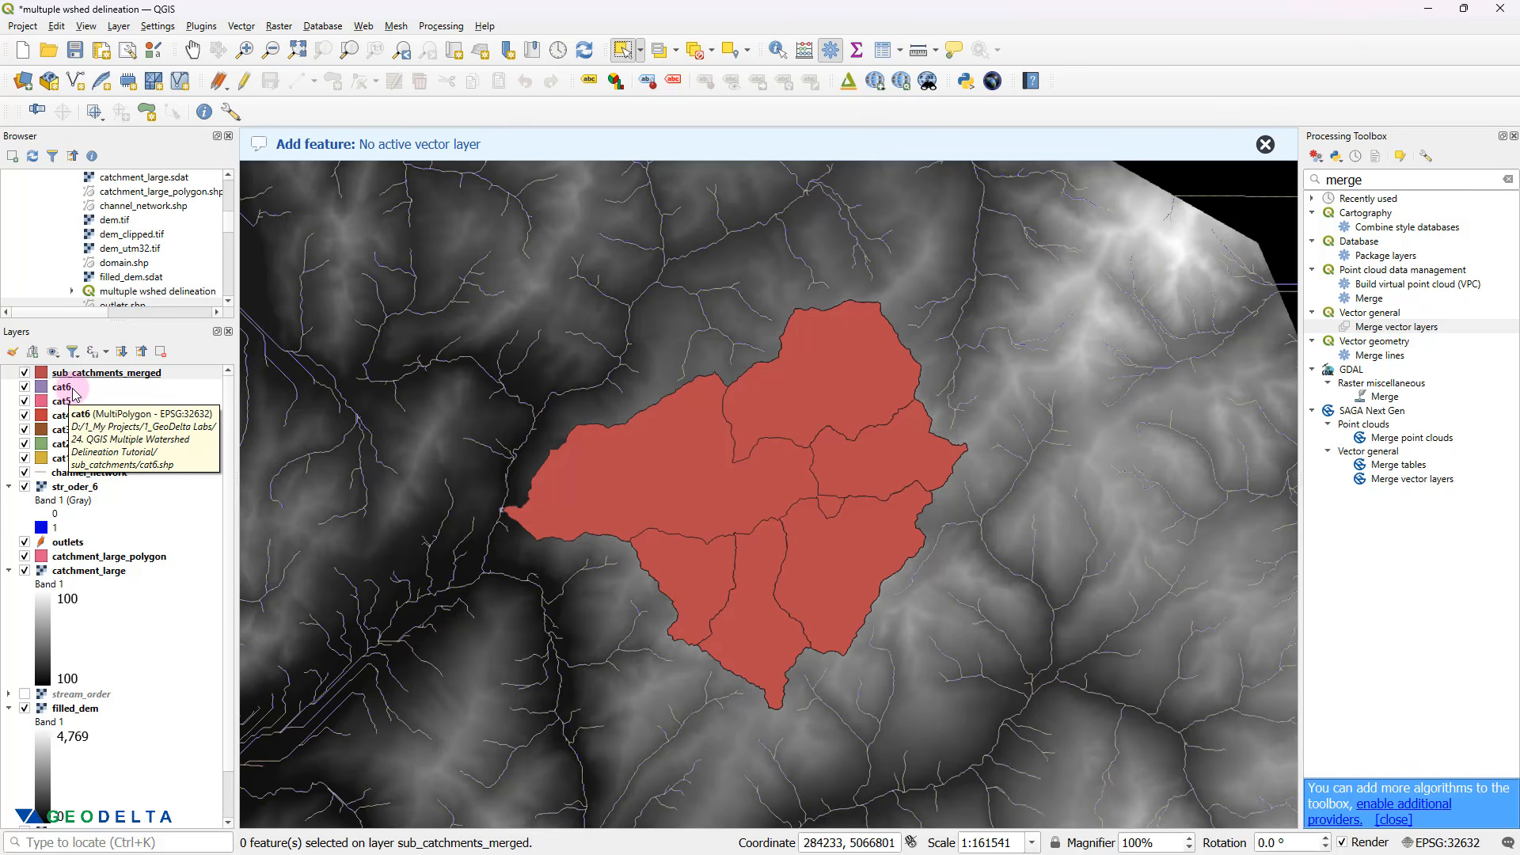
- Remove the six separate polygon layers cat1 to cat6 from the project
click(75, 390)
shift+click(77, 460)
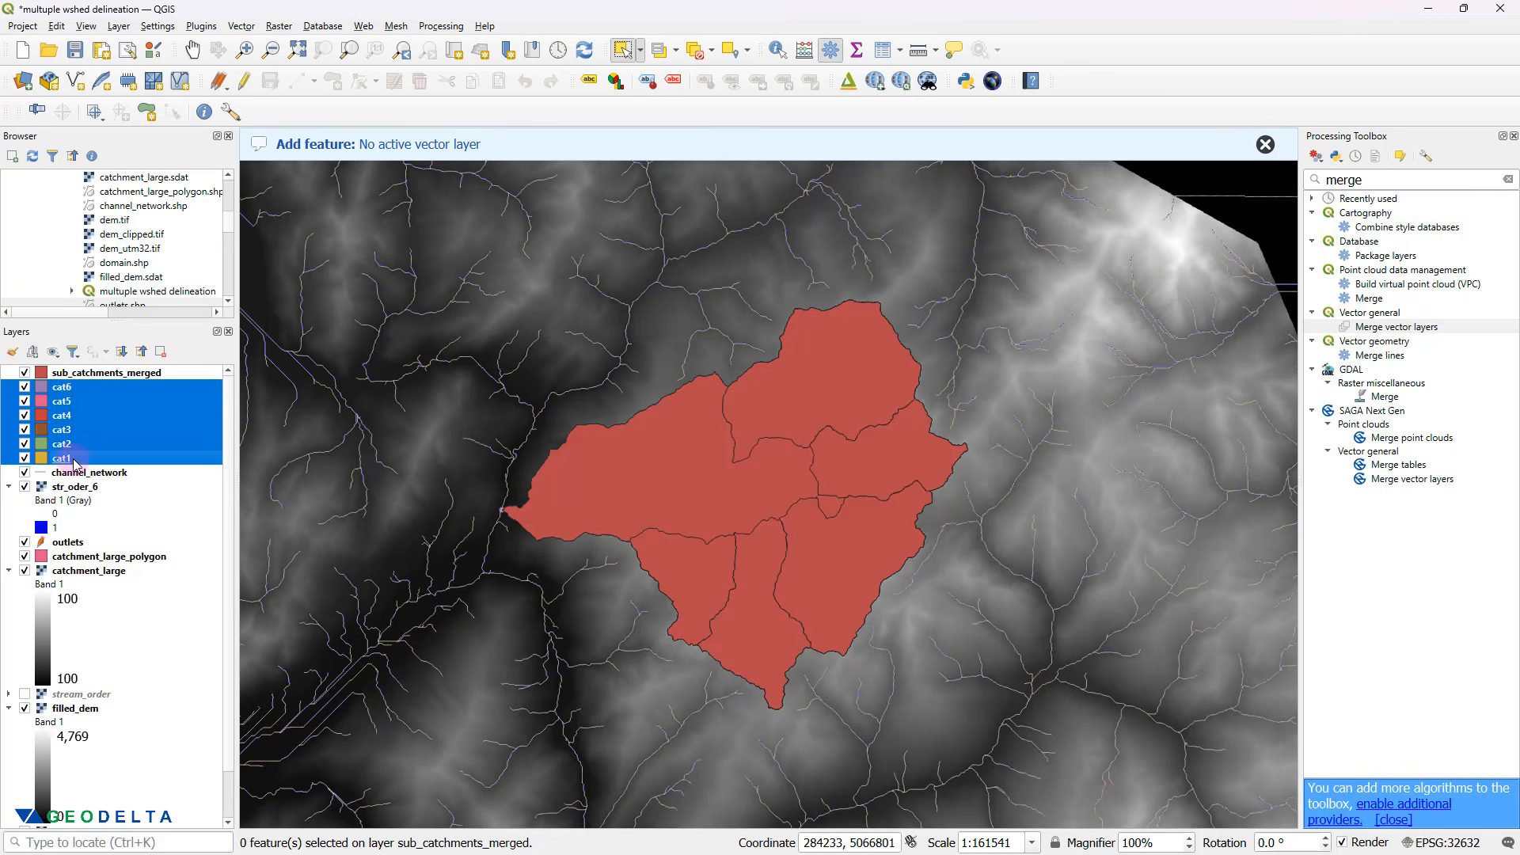
right_click(82, 396)
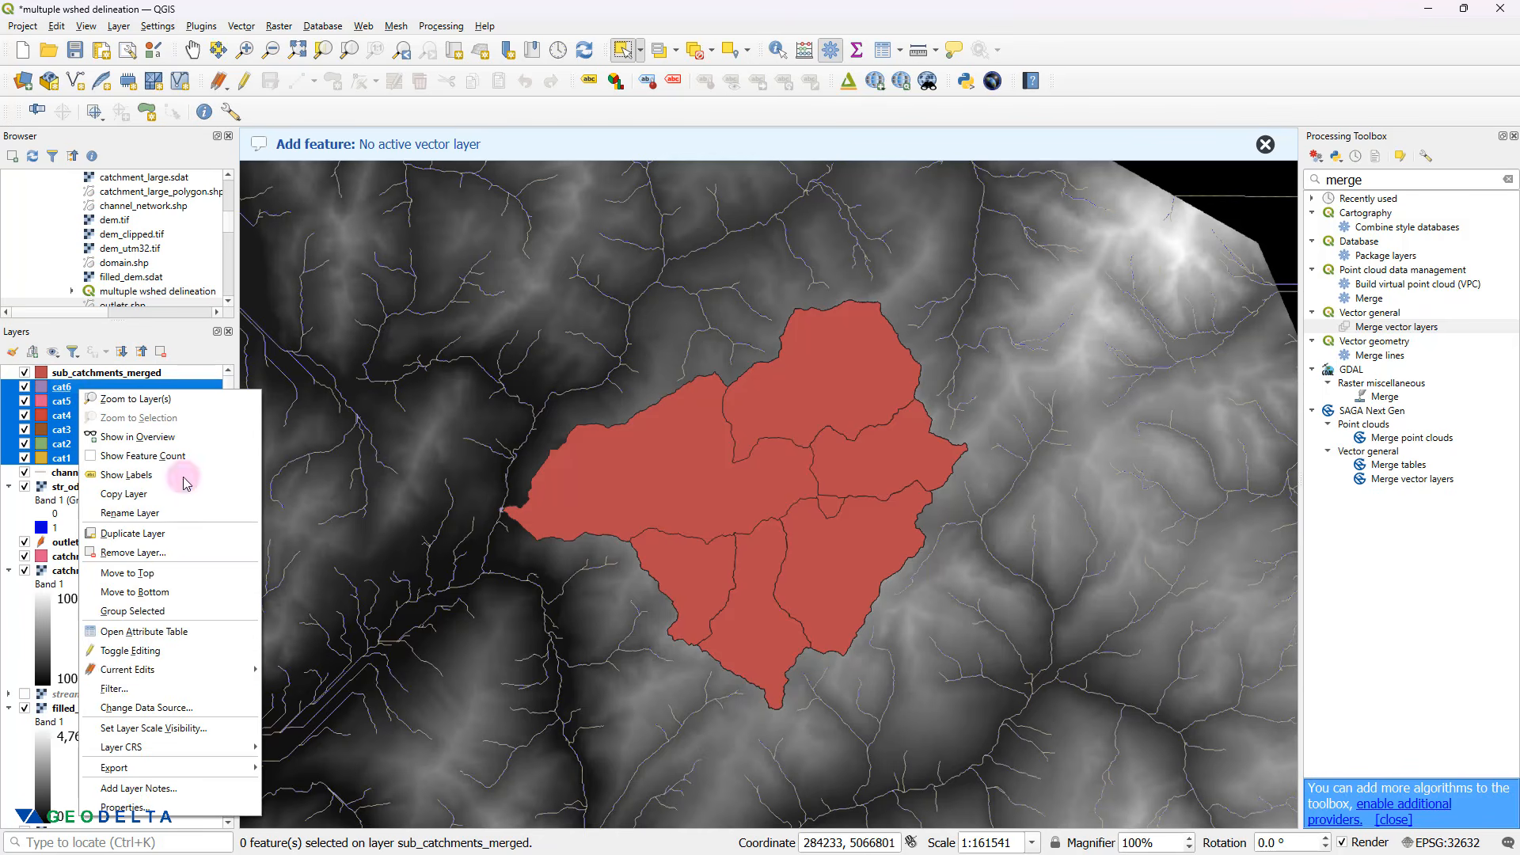
click(190, 553)
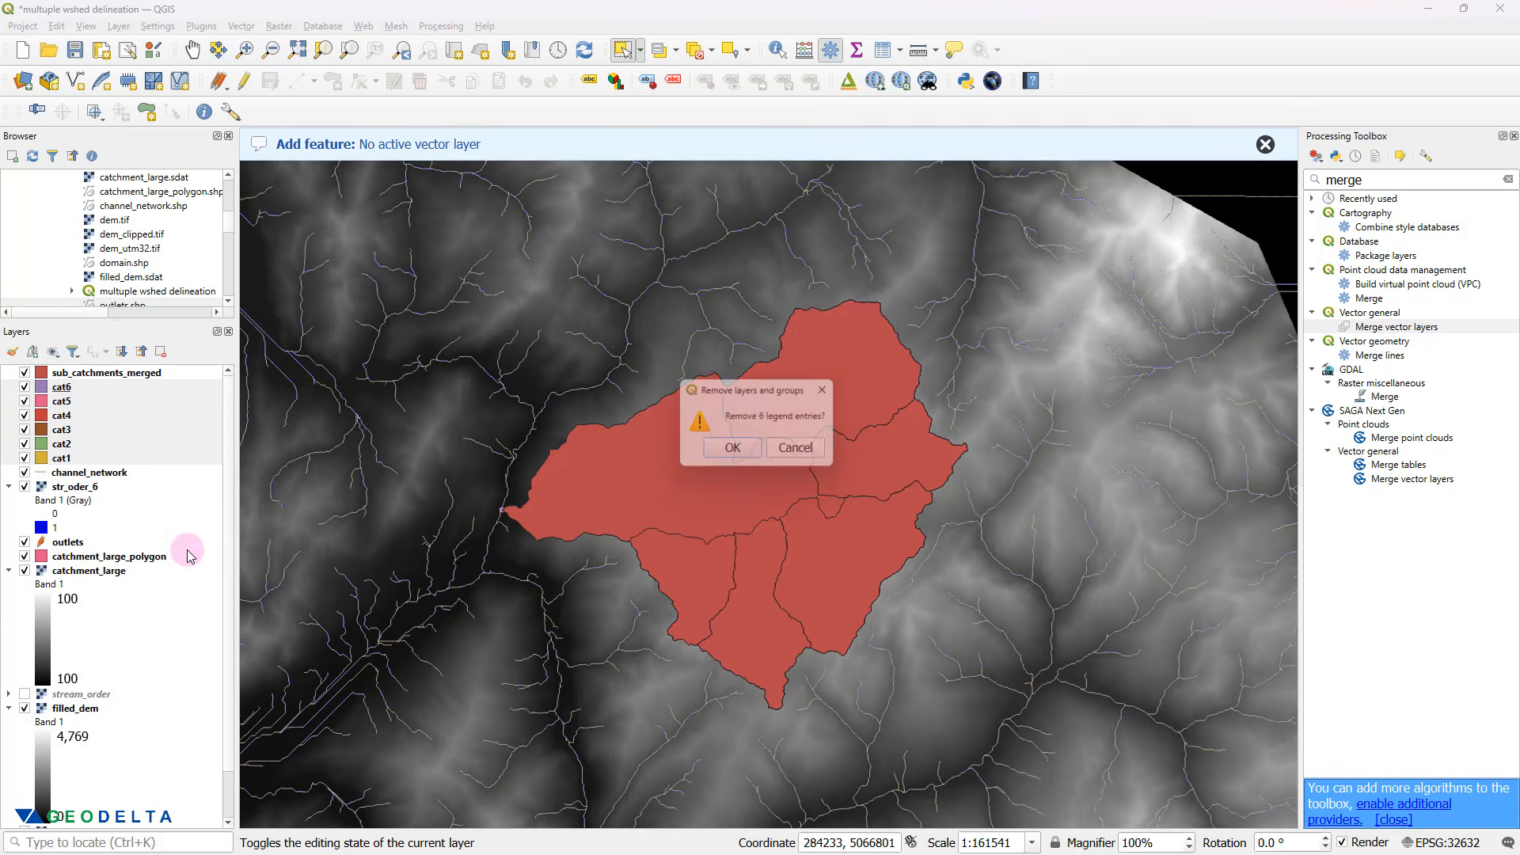
click(730, 447)
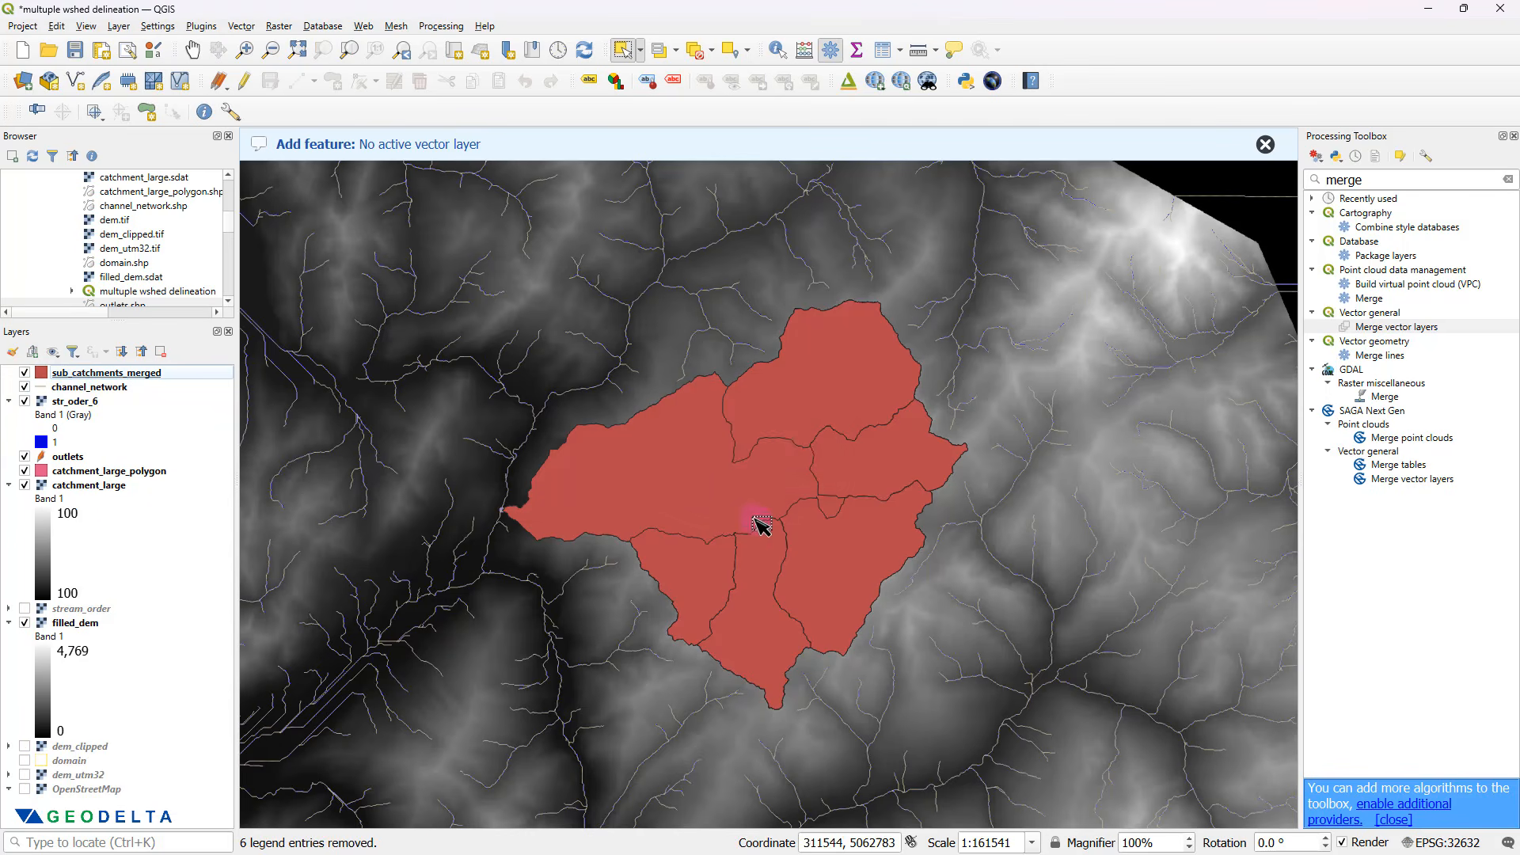
- Reorder the layers so channel_network is on top and catchment_large_polygon lies directly beneath it, above sub_catchments_merged
drag(752, 517, 822, 504)
scroll(821, 507, up, 1)
scroll(821, 508, down, 1)
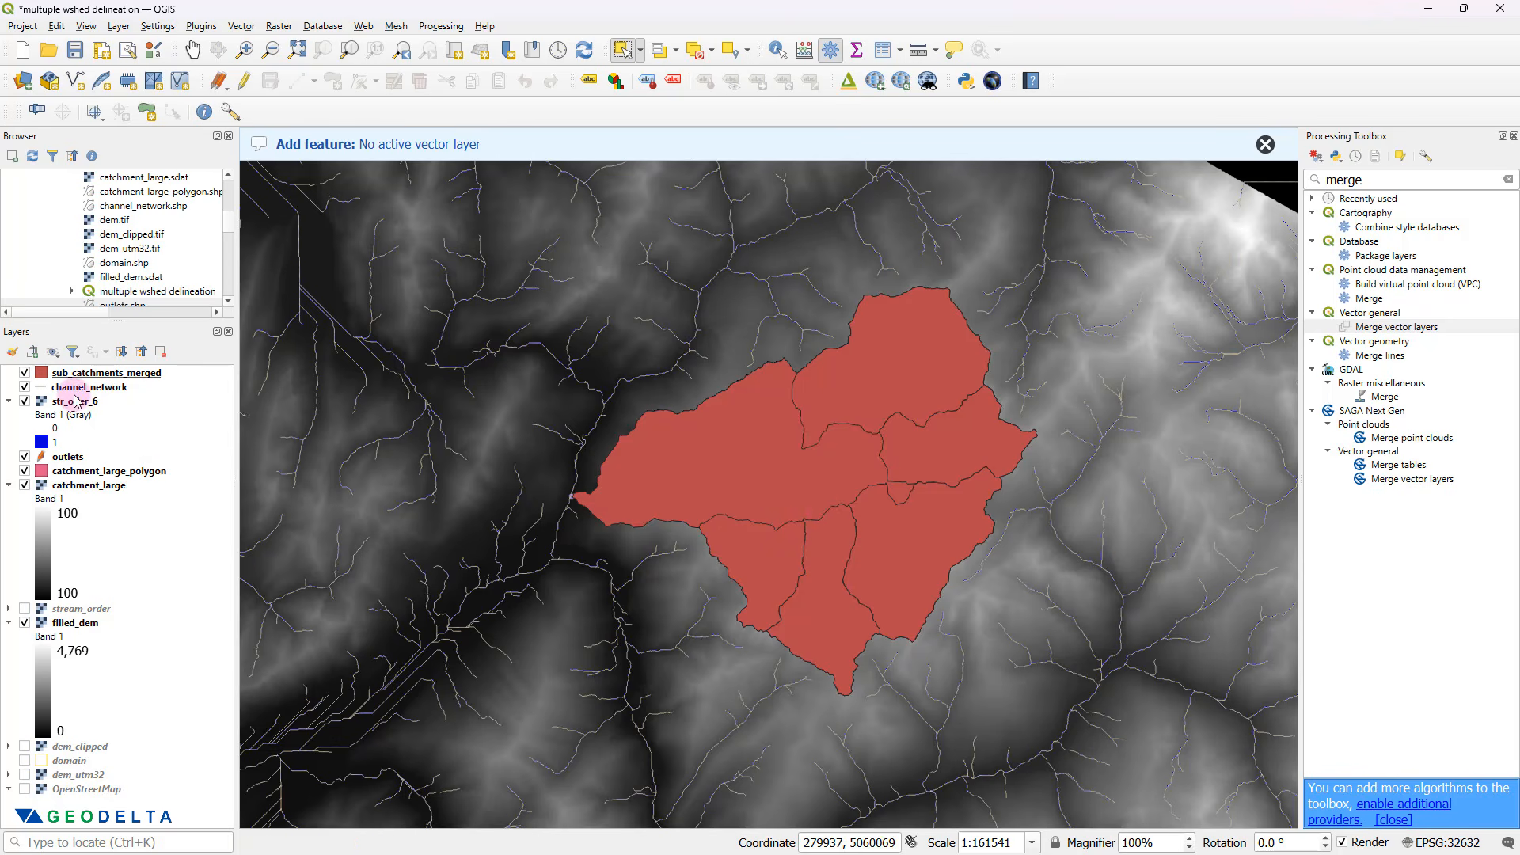
drag(90, 387, 90, 369)
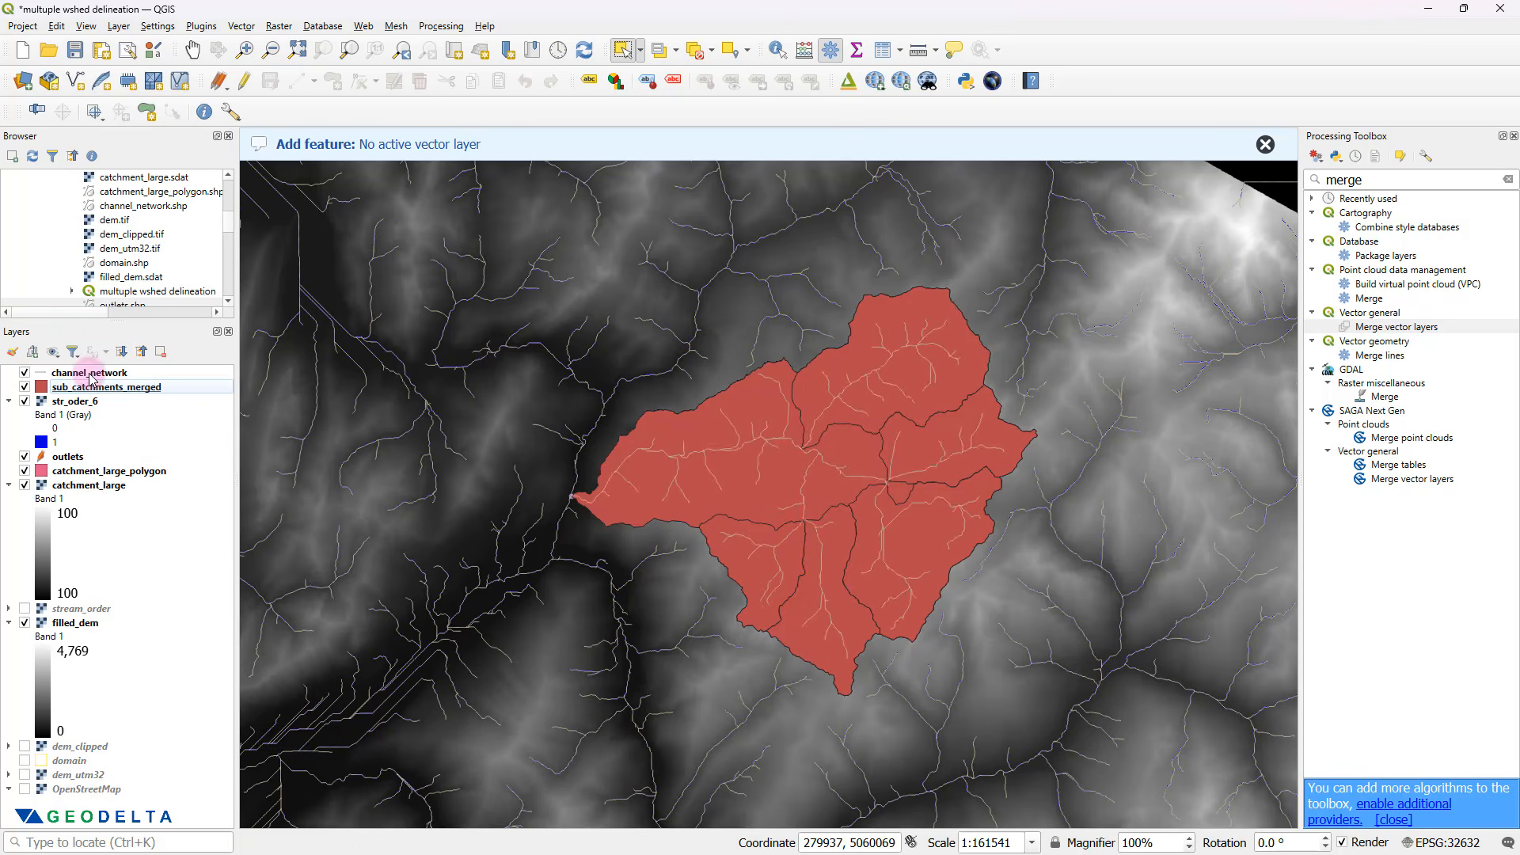
drag(882, 438, 891, 513)
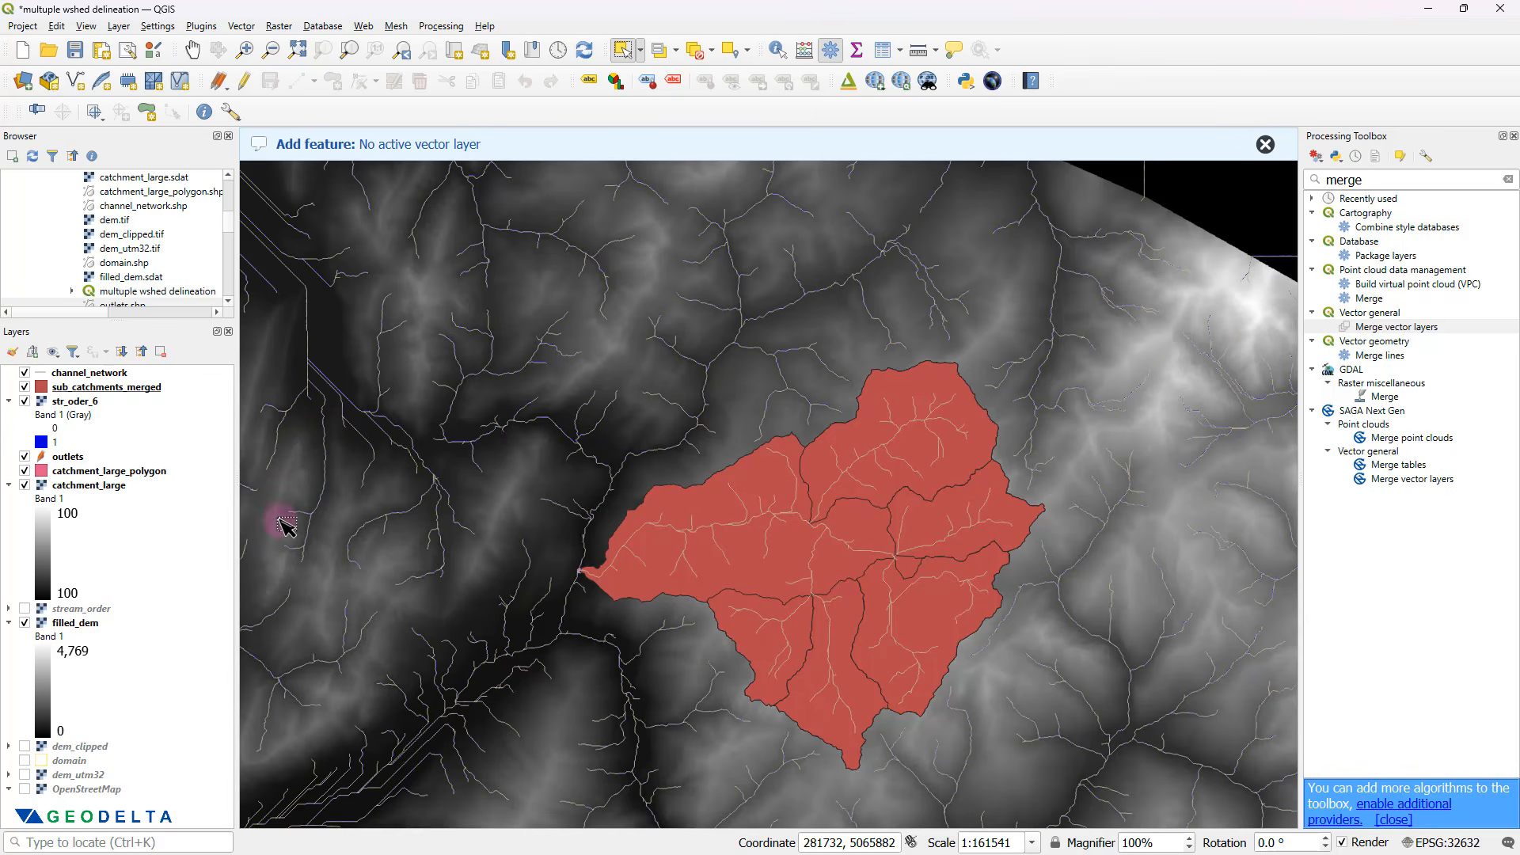
click(106, 472)
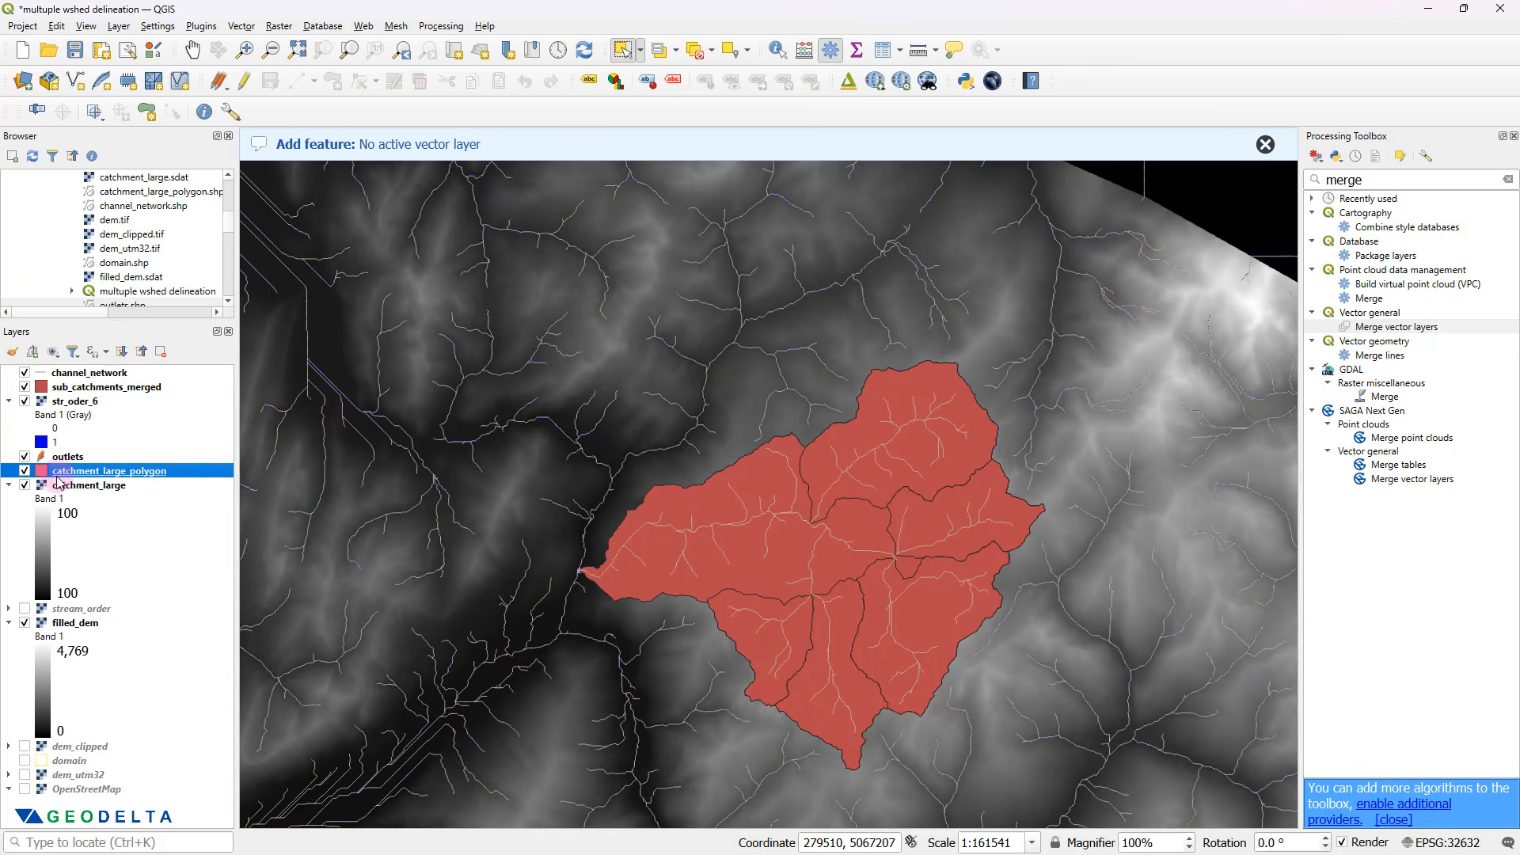
mouse_move(168, 476)
mouse_down()
mouse_move(118, 481)
mouse_move(131, 388)
mouse_up()
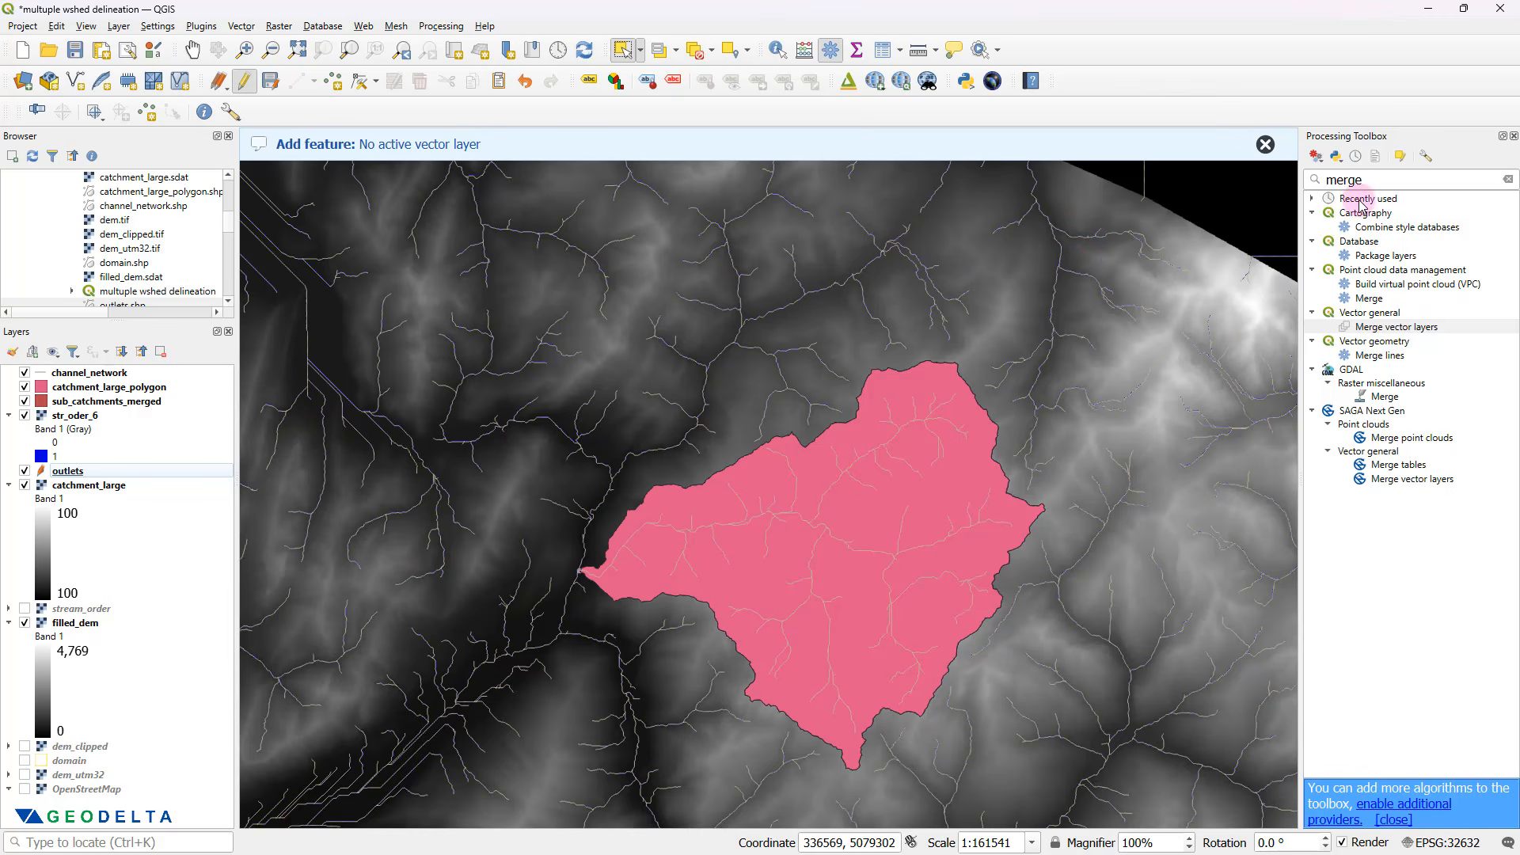
- Open the vector Clip tool with channel_network as the input layer and catchment_large_polygon as the overlay layer
click(288, 30)
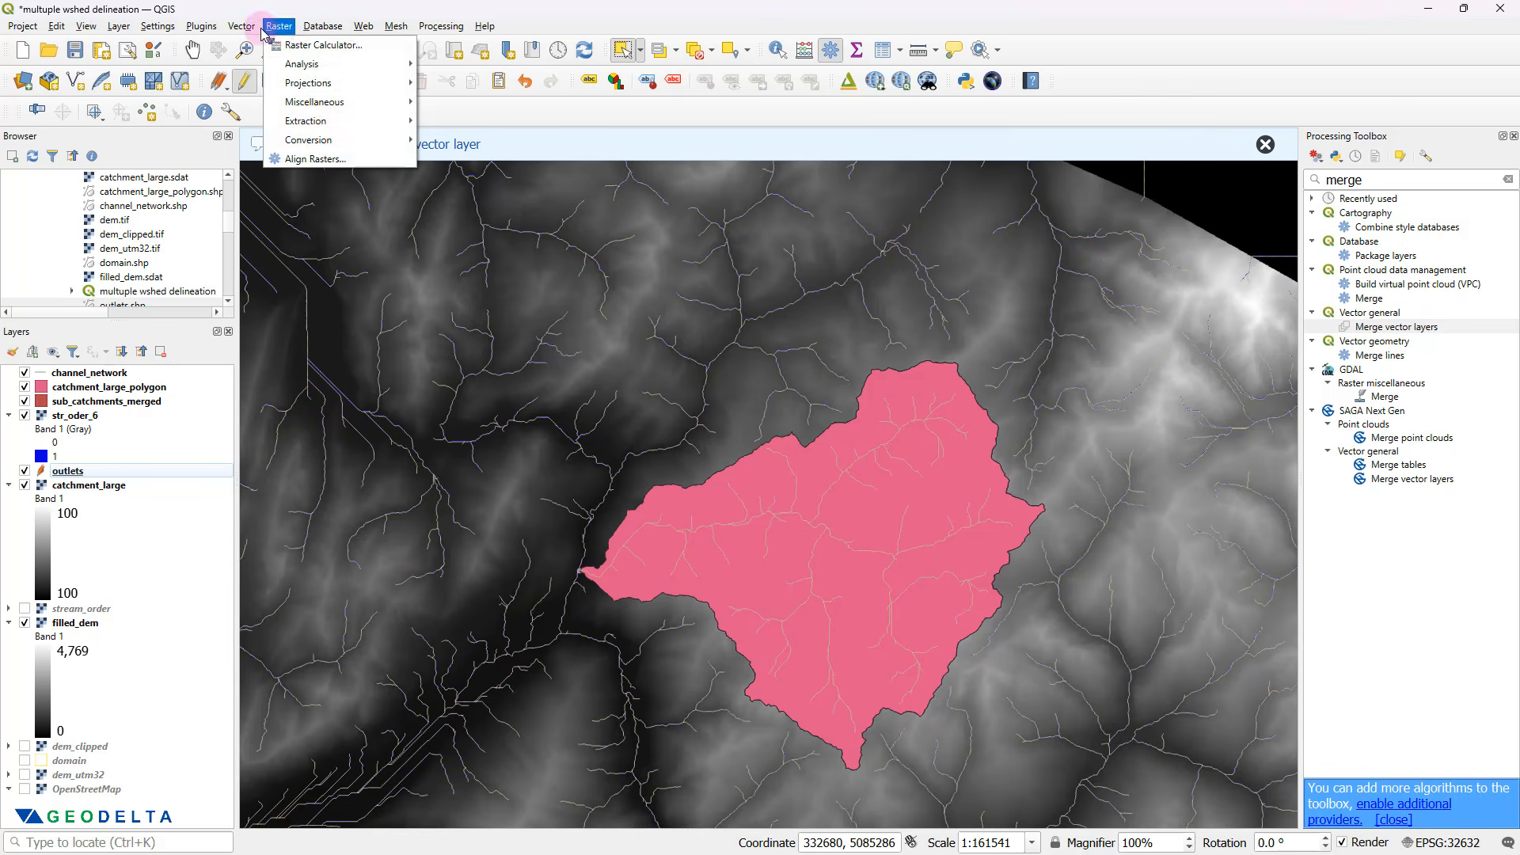
mouse_move(250, 32)
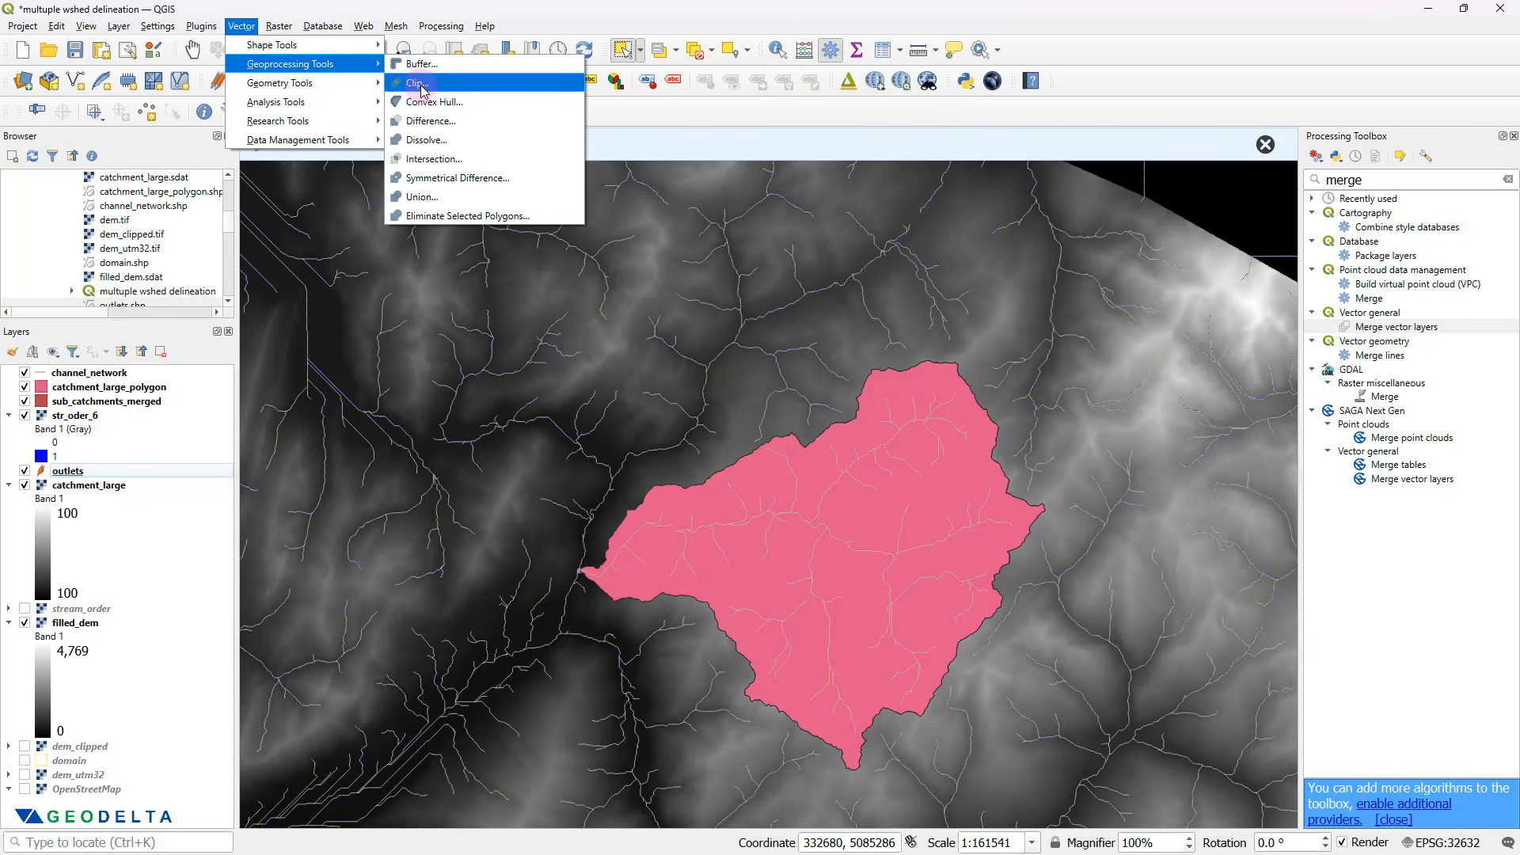
click(432, 92)
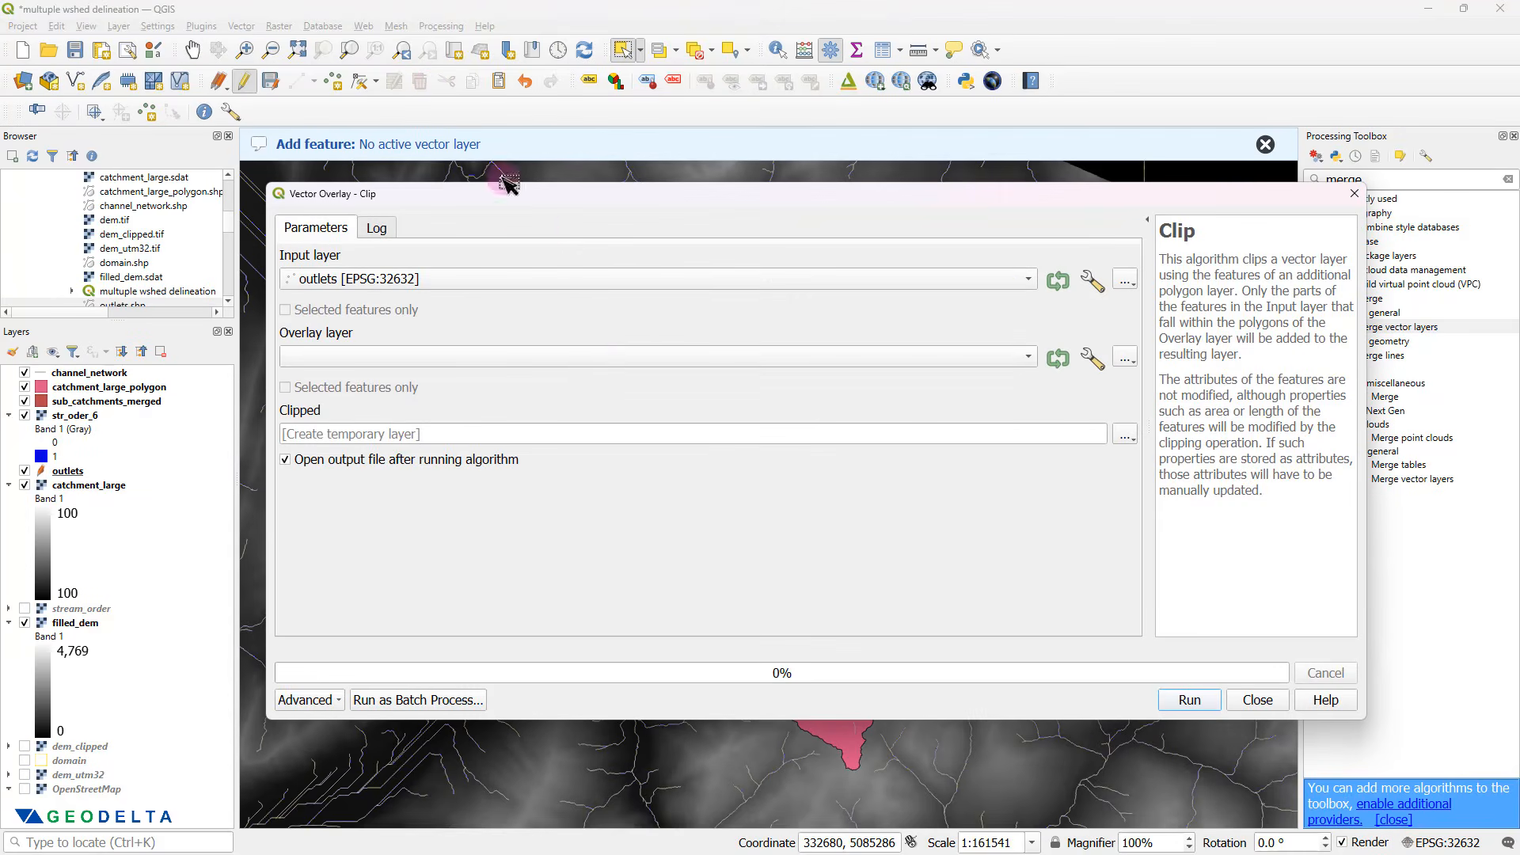
click(356, 283)
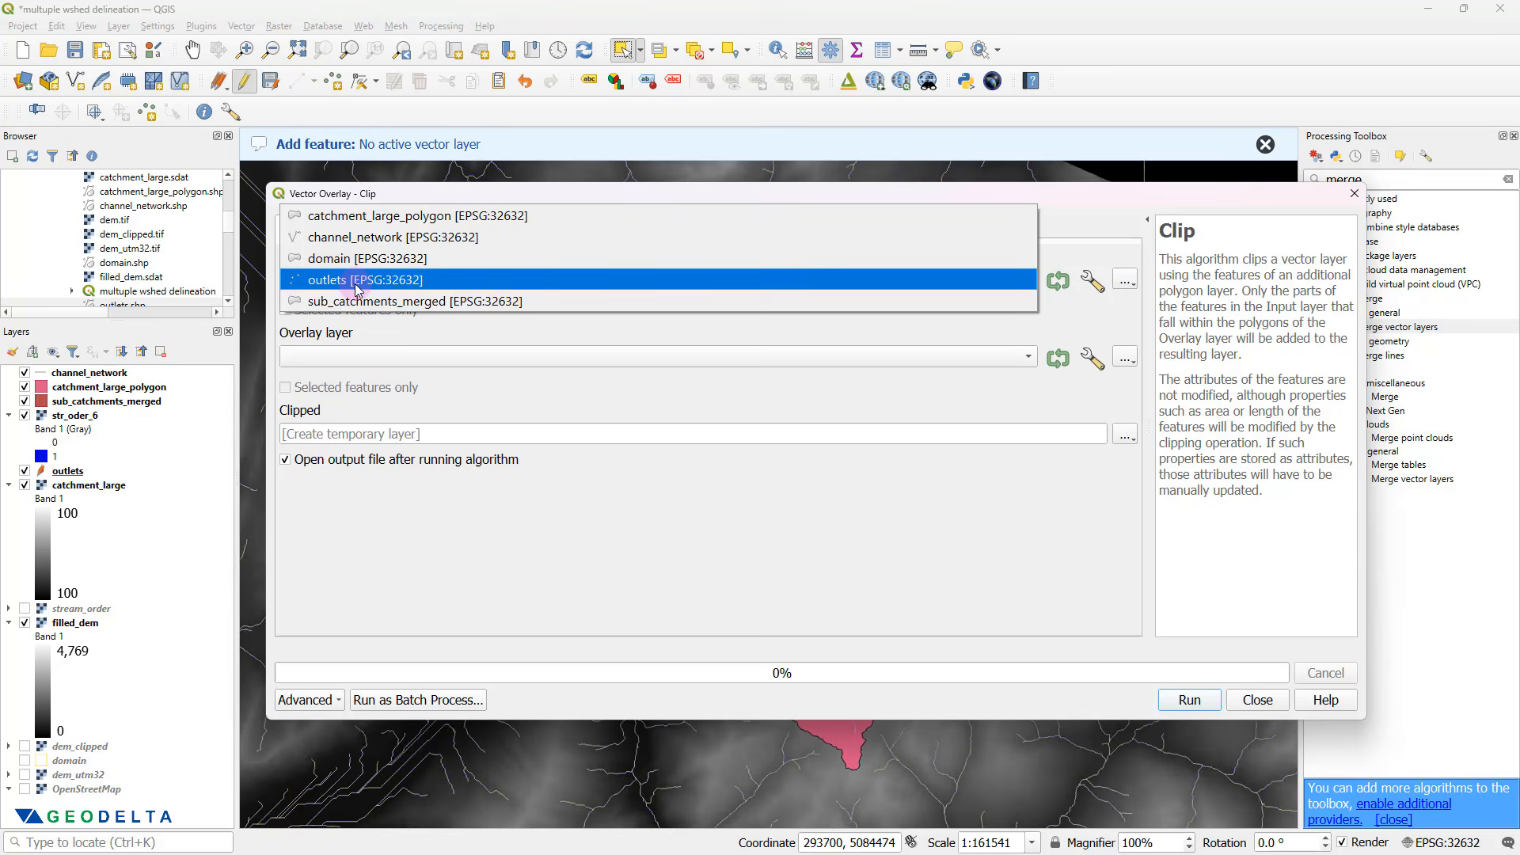
click(369, 239)
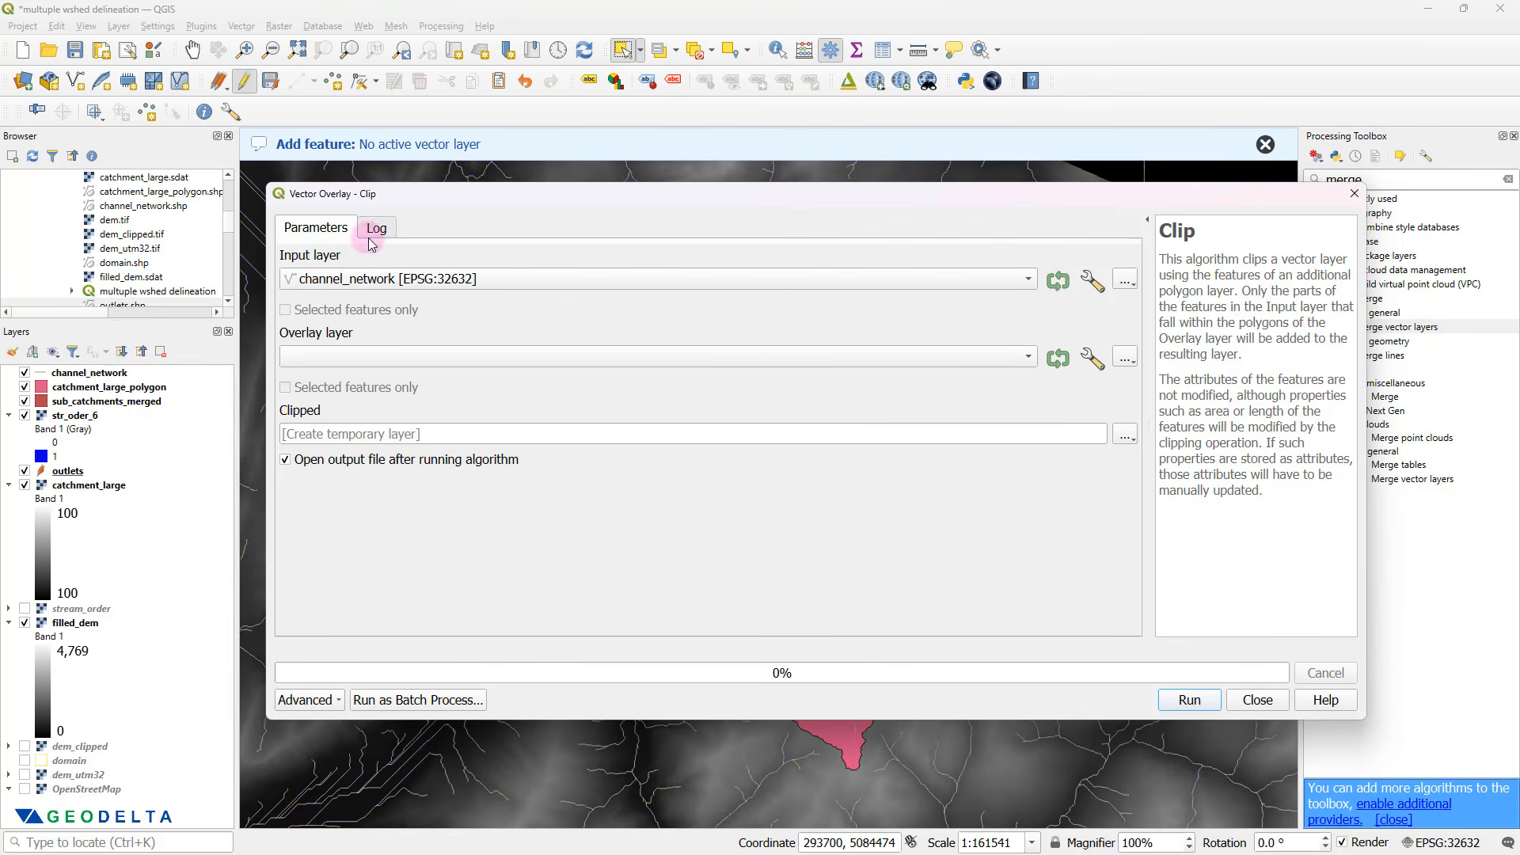
click(354, 358)
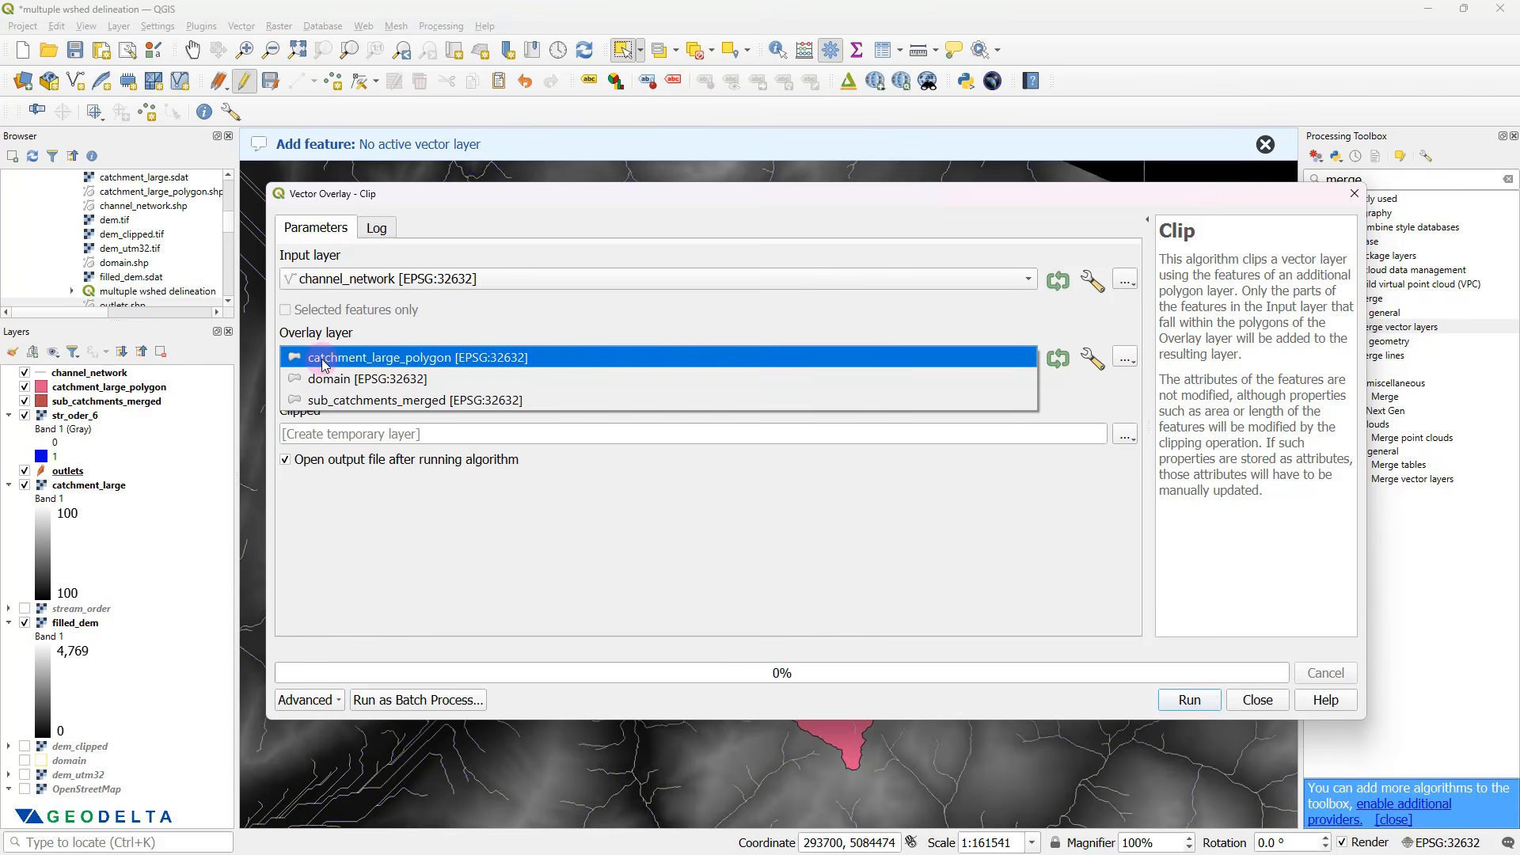
click(373, 360)
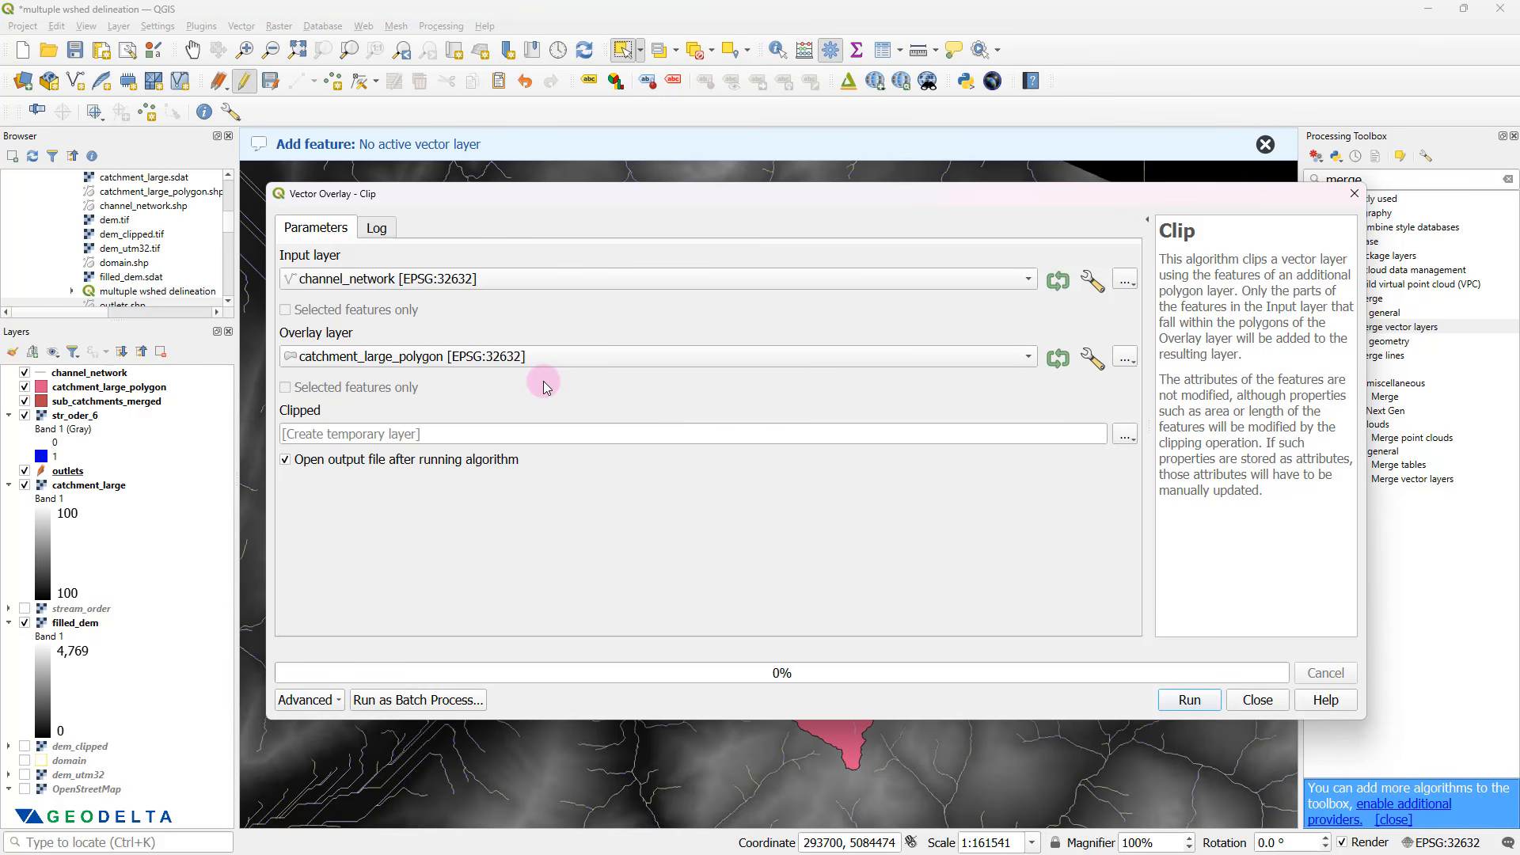
- Set the clipped output file to river_network_clipped.shp in the project folder, run the Clip, and close the tool
click(1126, 437)
click(1154, 474)
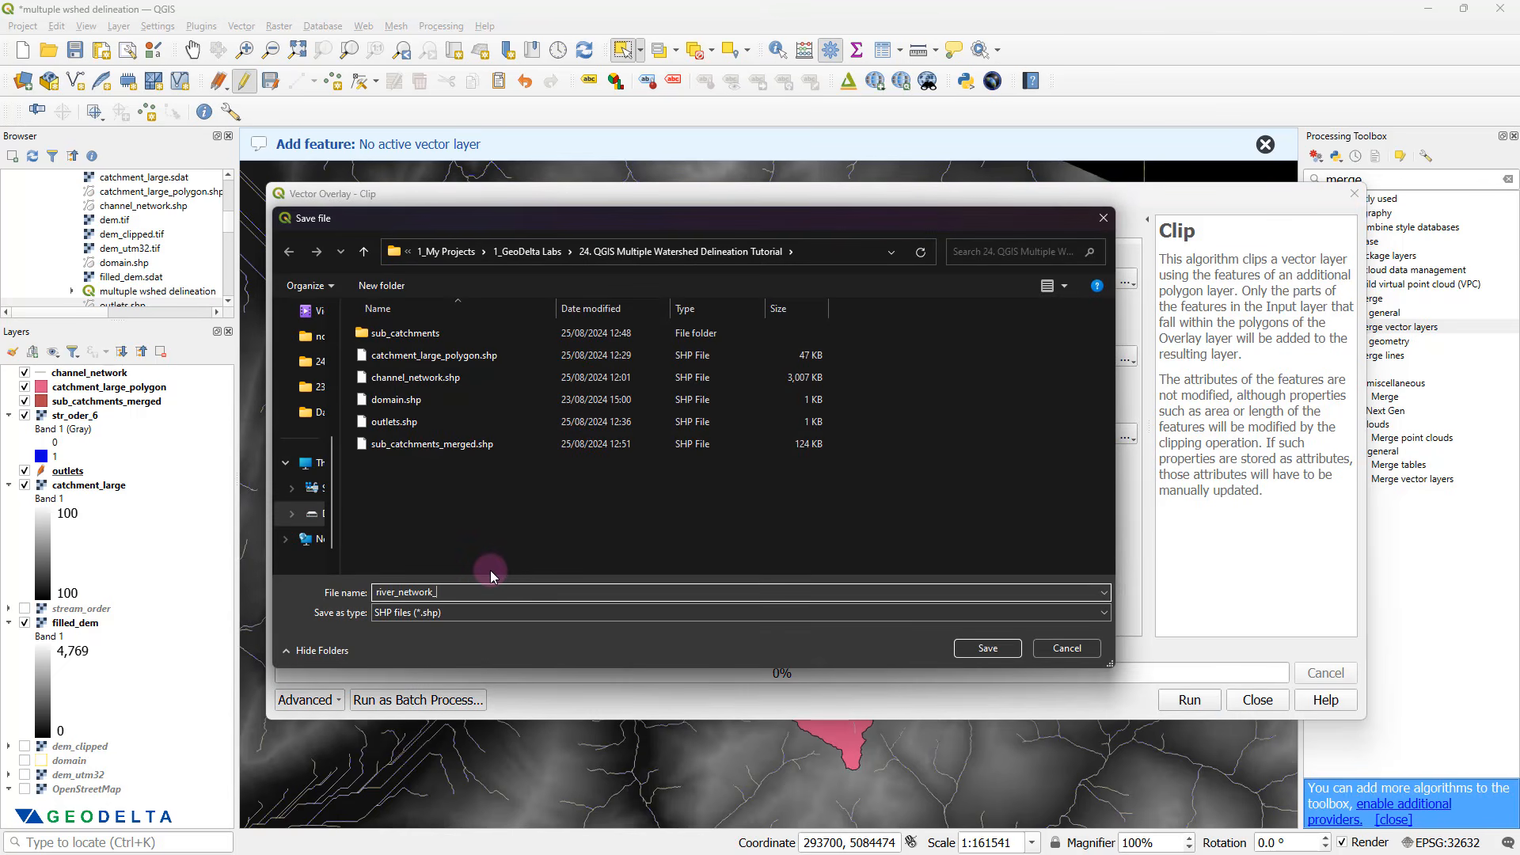
click(982, 647)
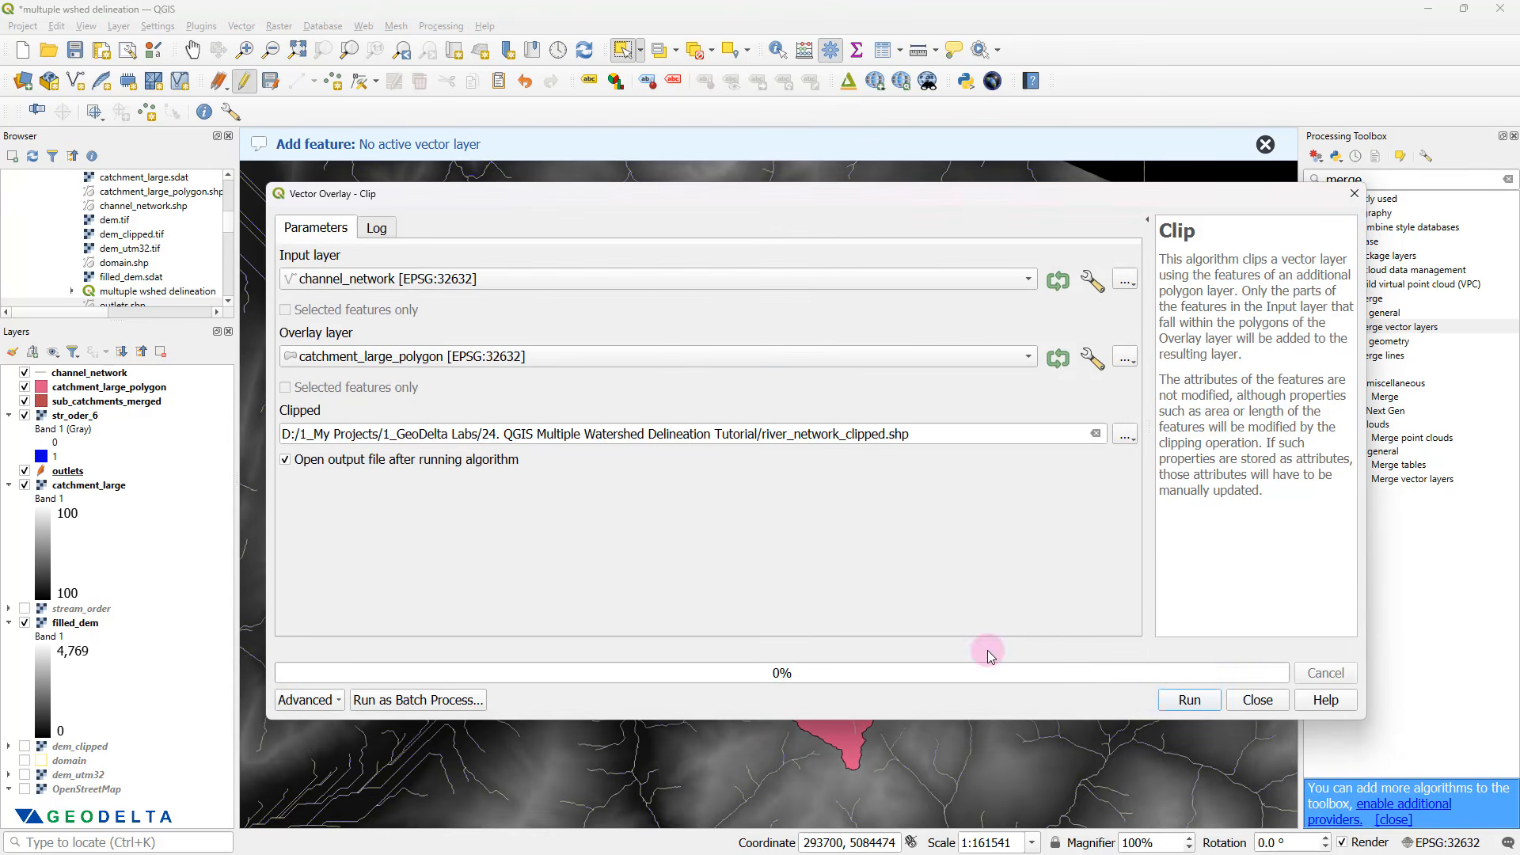
click(1189, 701)
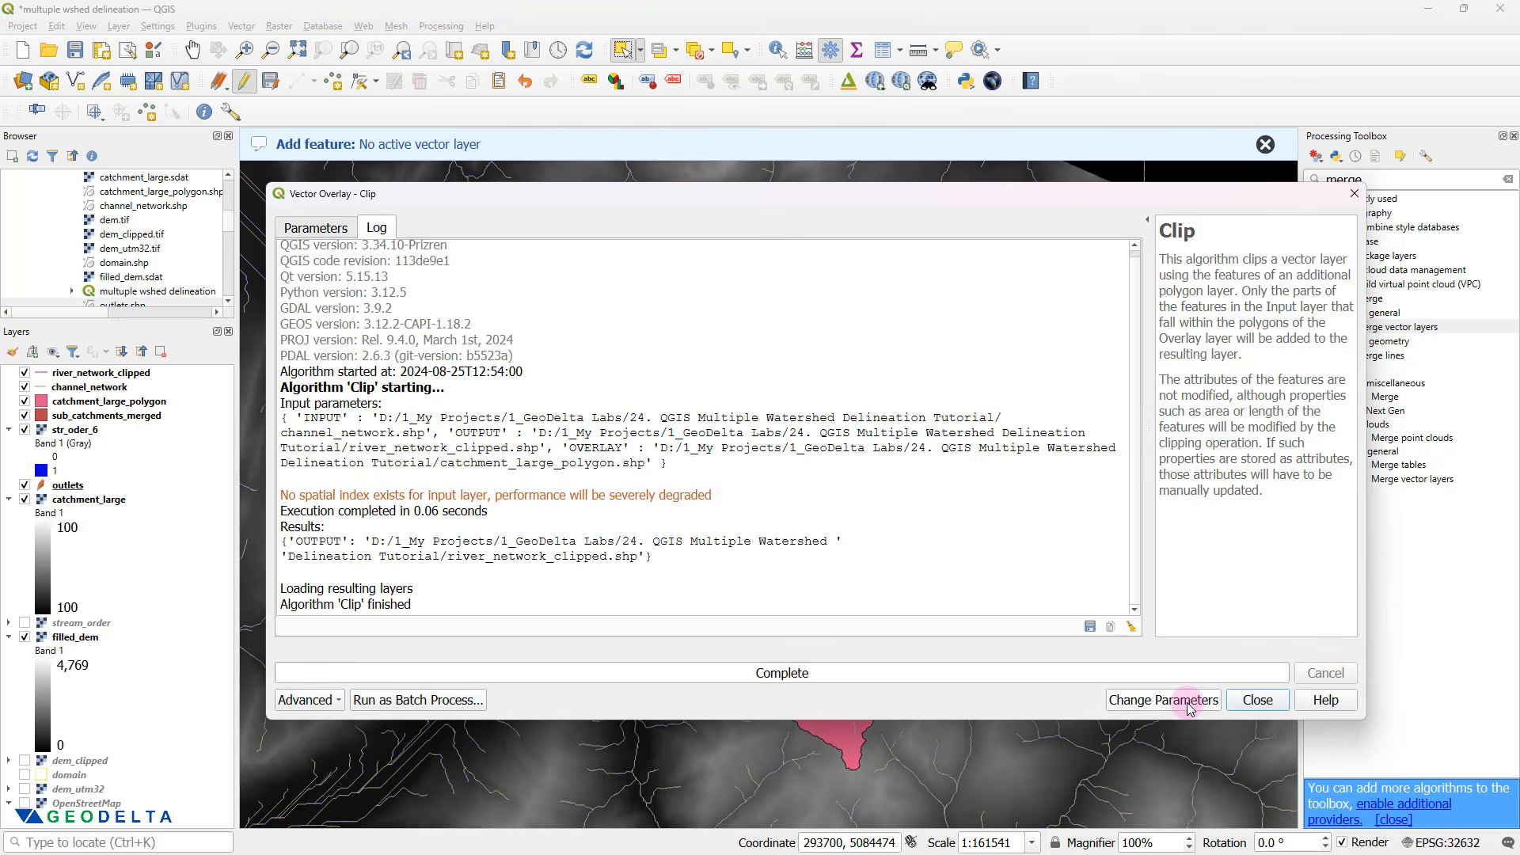
click(1265, 708)
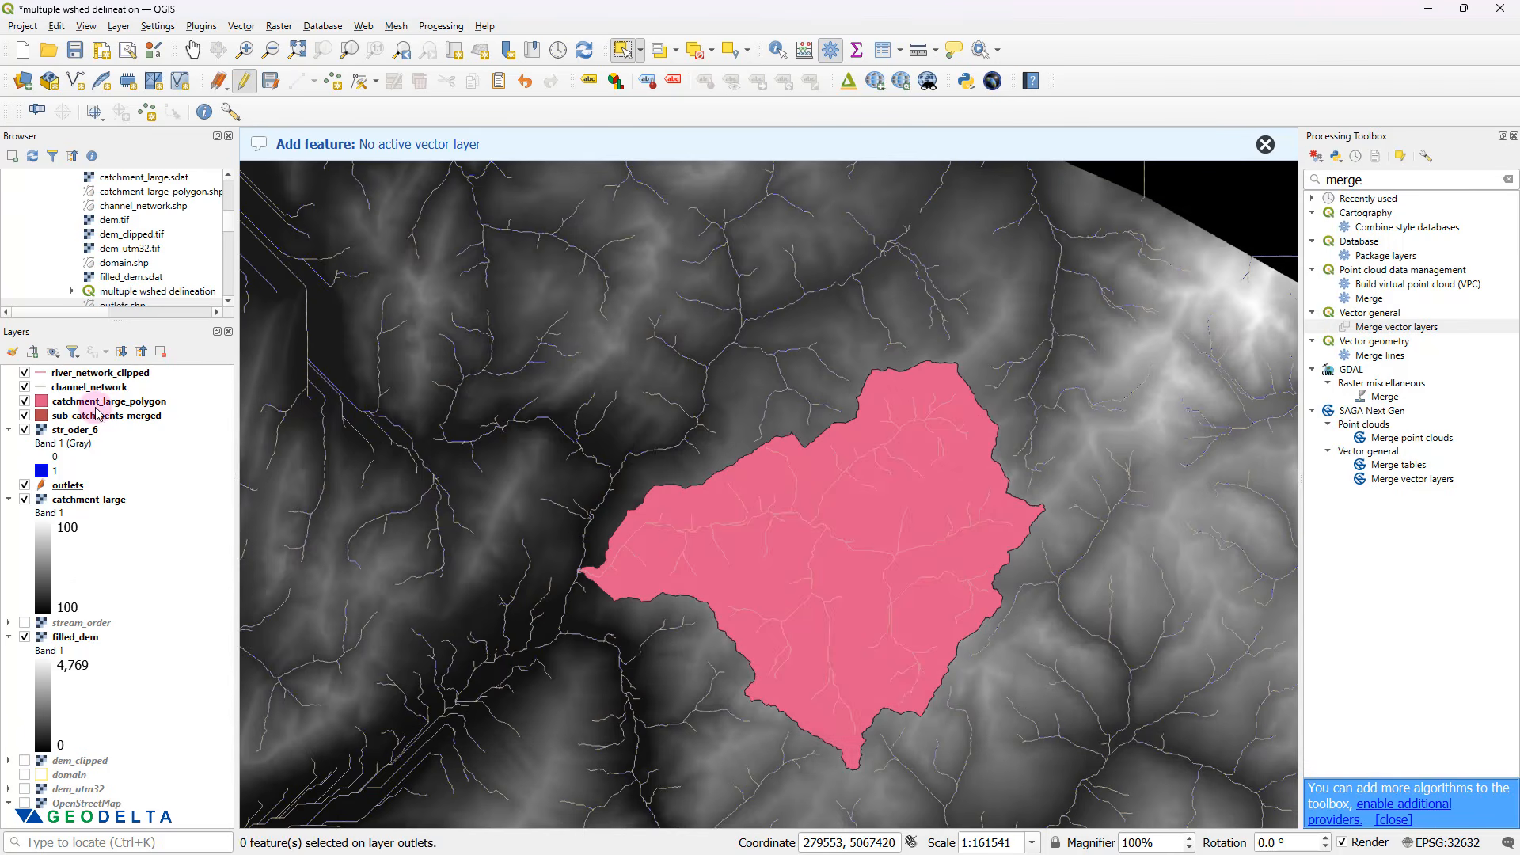
- Hide the channel_network layer and end editing of the outlets layer, saving its changes
click(24, 388)
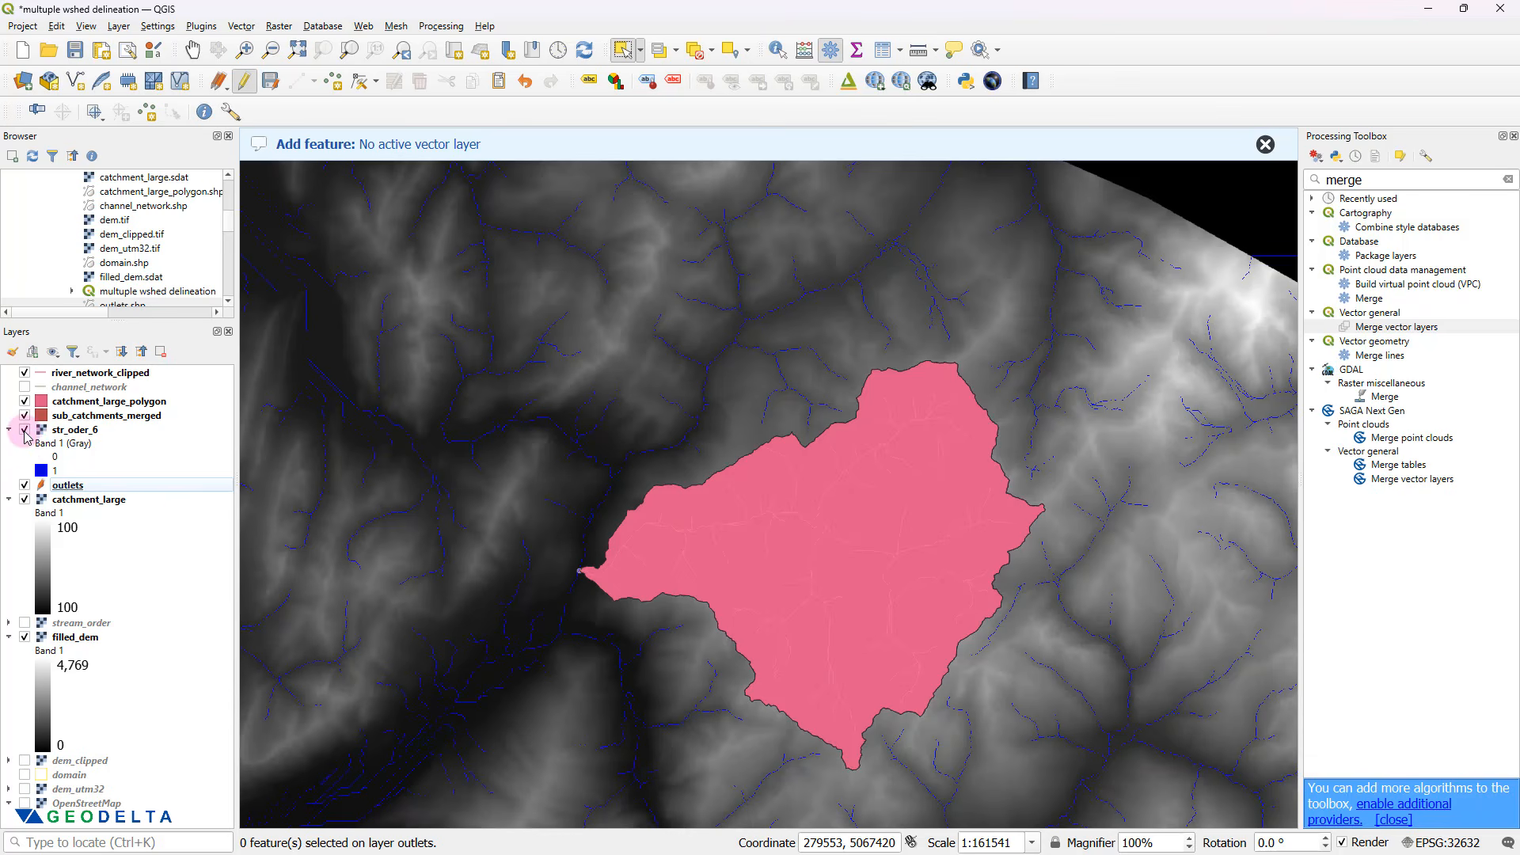
click(68, 486)
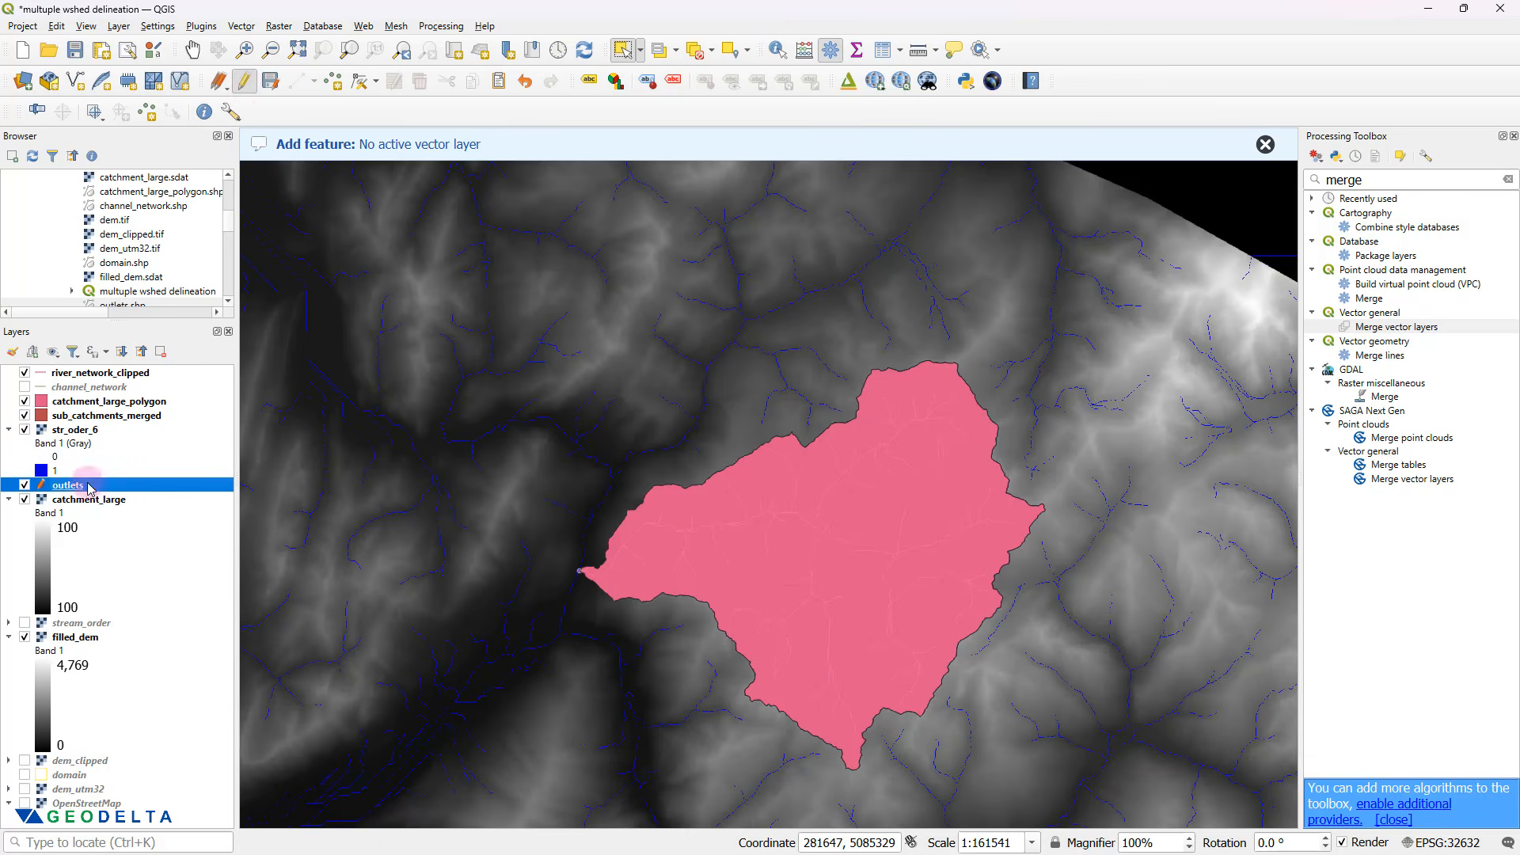
click(241, 82)
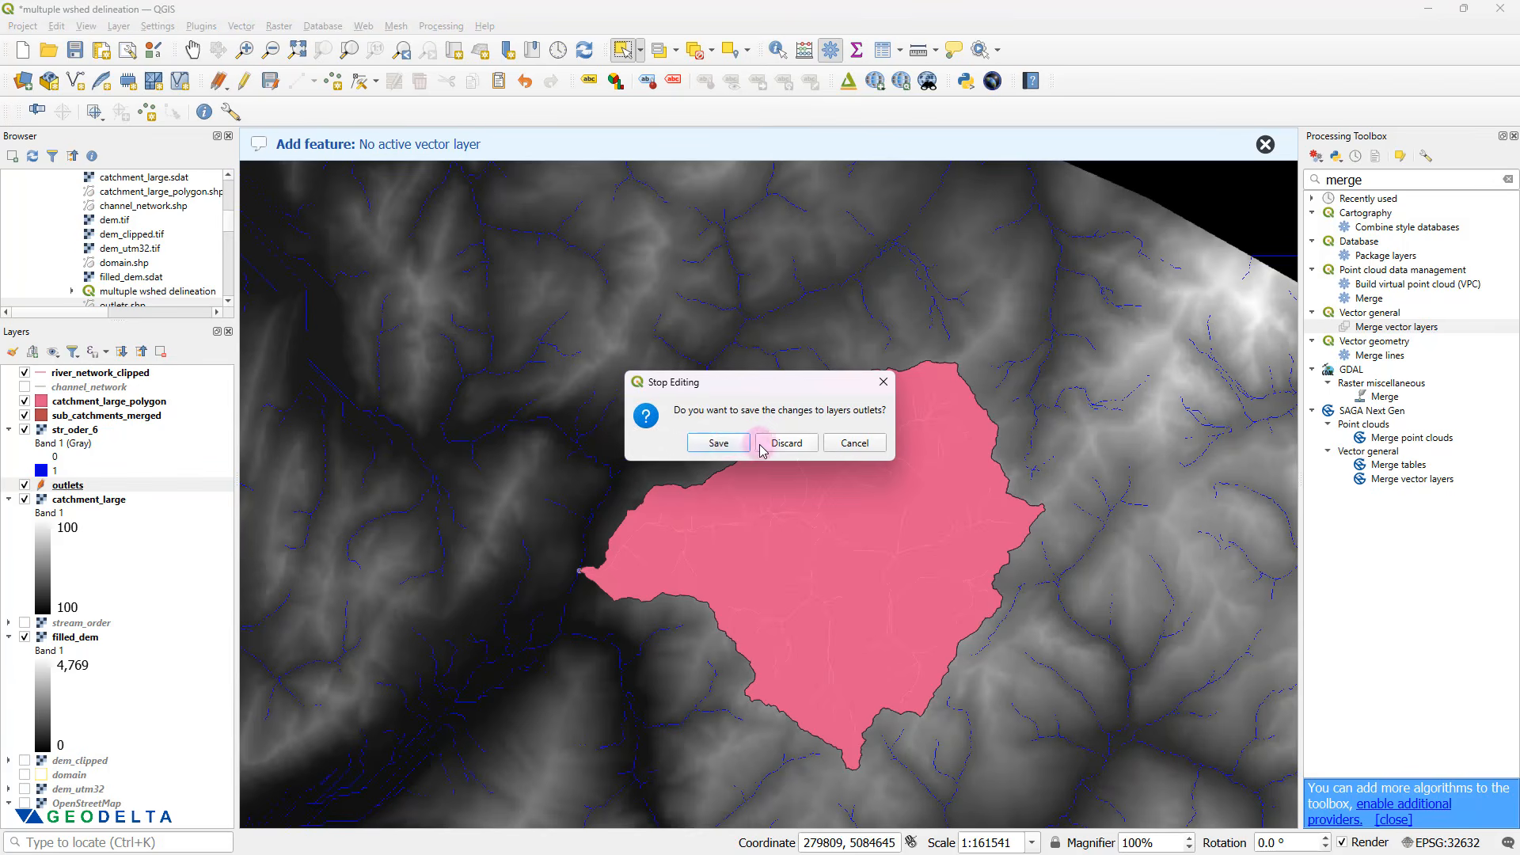
click(726, 446)
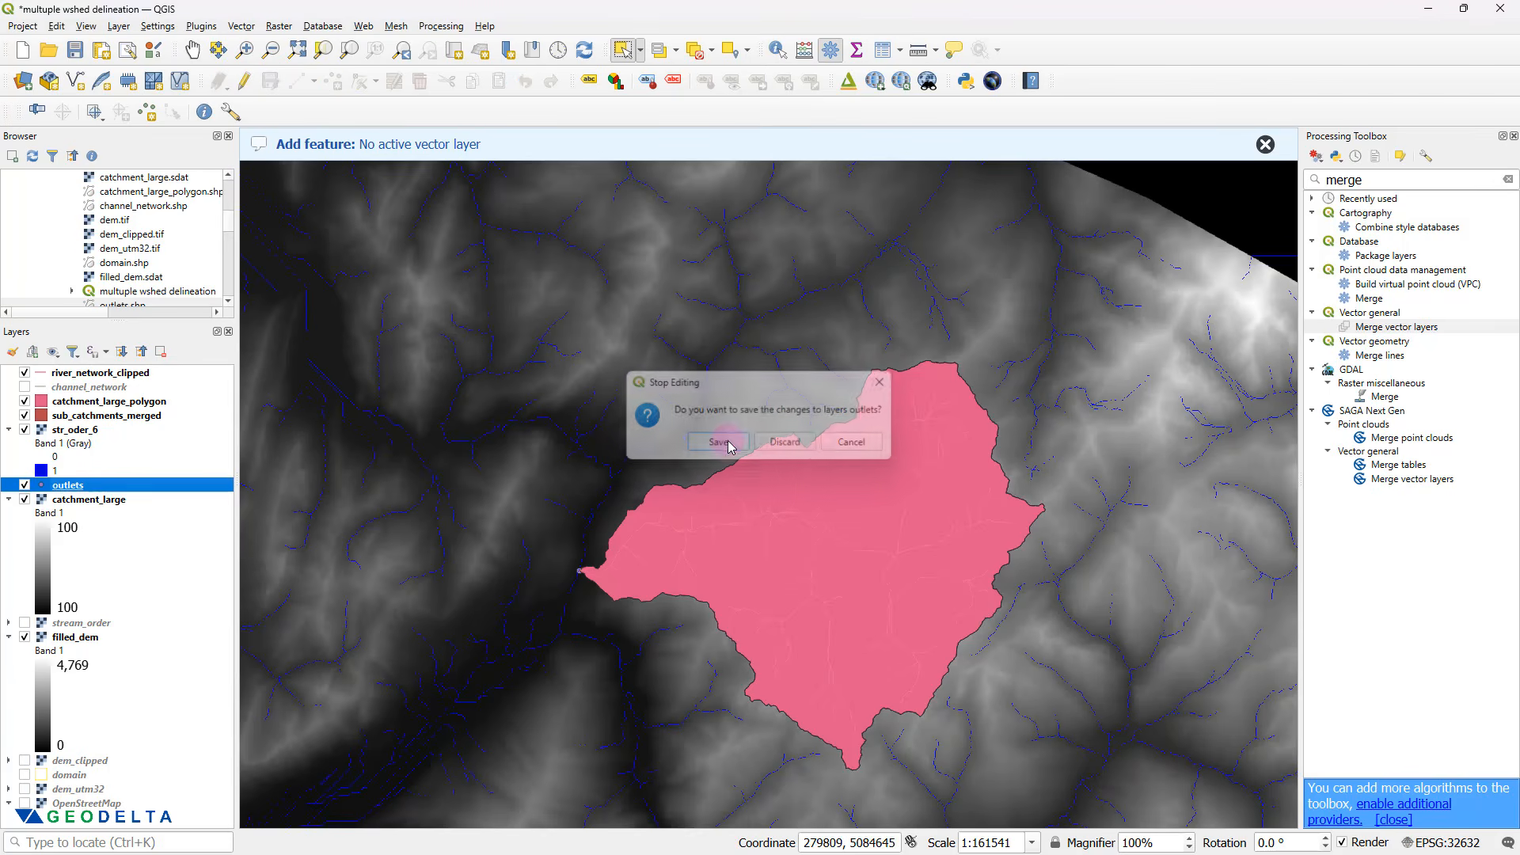
- Hide str_oder_6, outlets, catchment_large_polygon, catchment_large and filled_dem, leaving river_network_clipped and sub_catchments_merged displayed
click(24, 430)
click(25, 485)
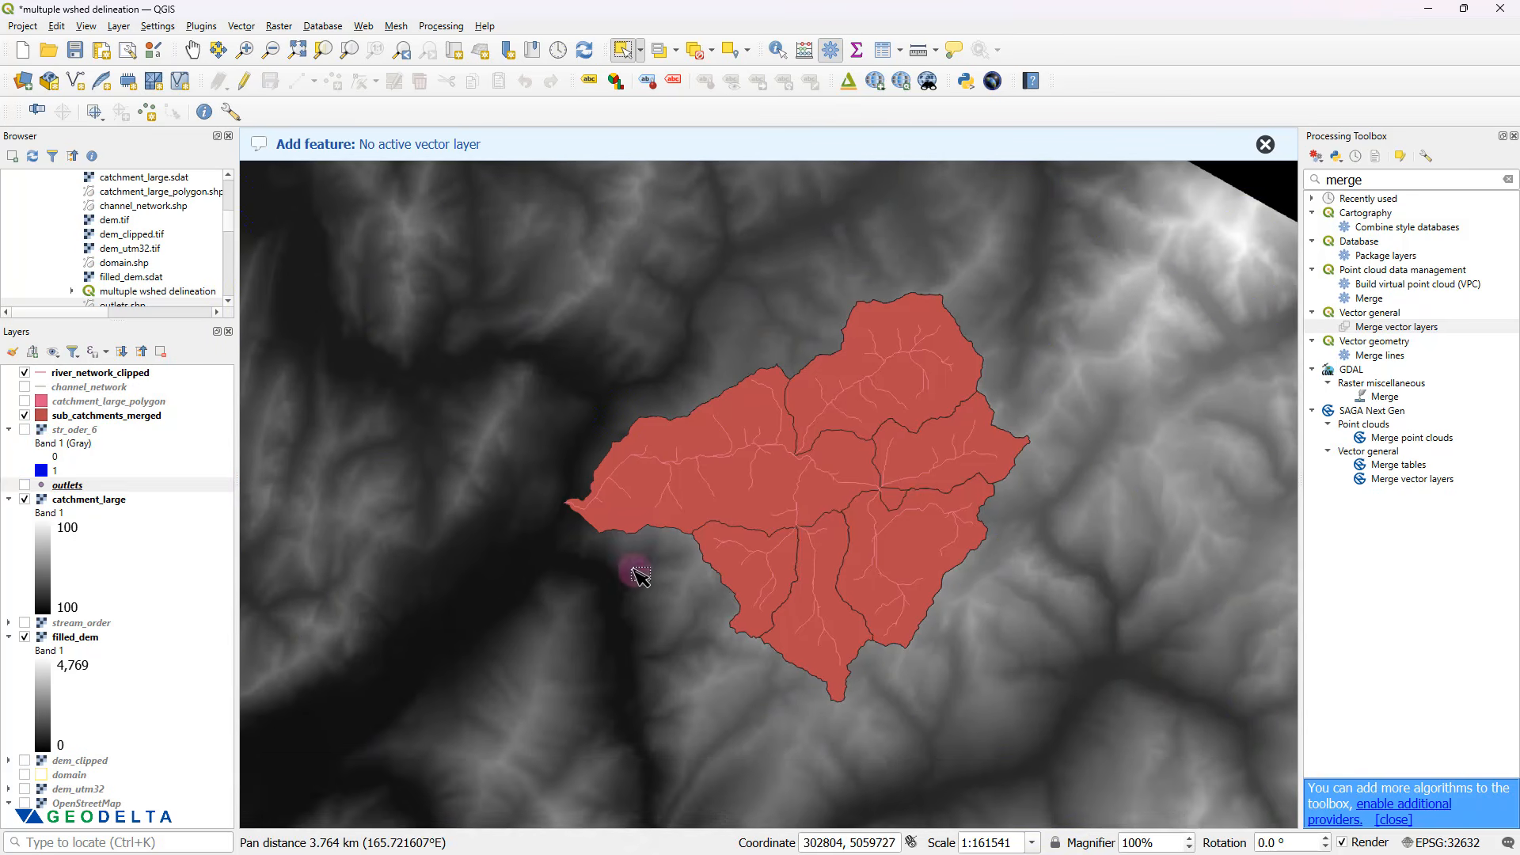
click(24, 500)
click(24, 637)
scroll(671, 548, up, 1)
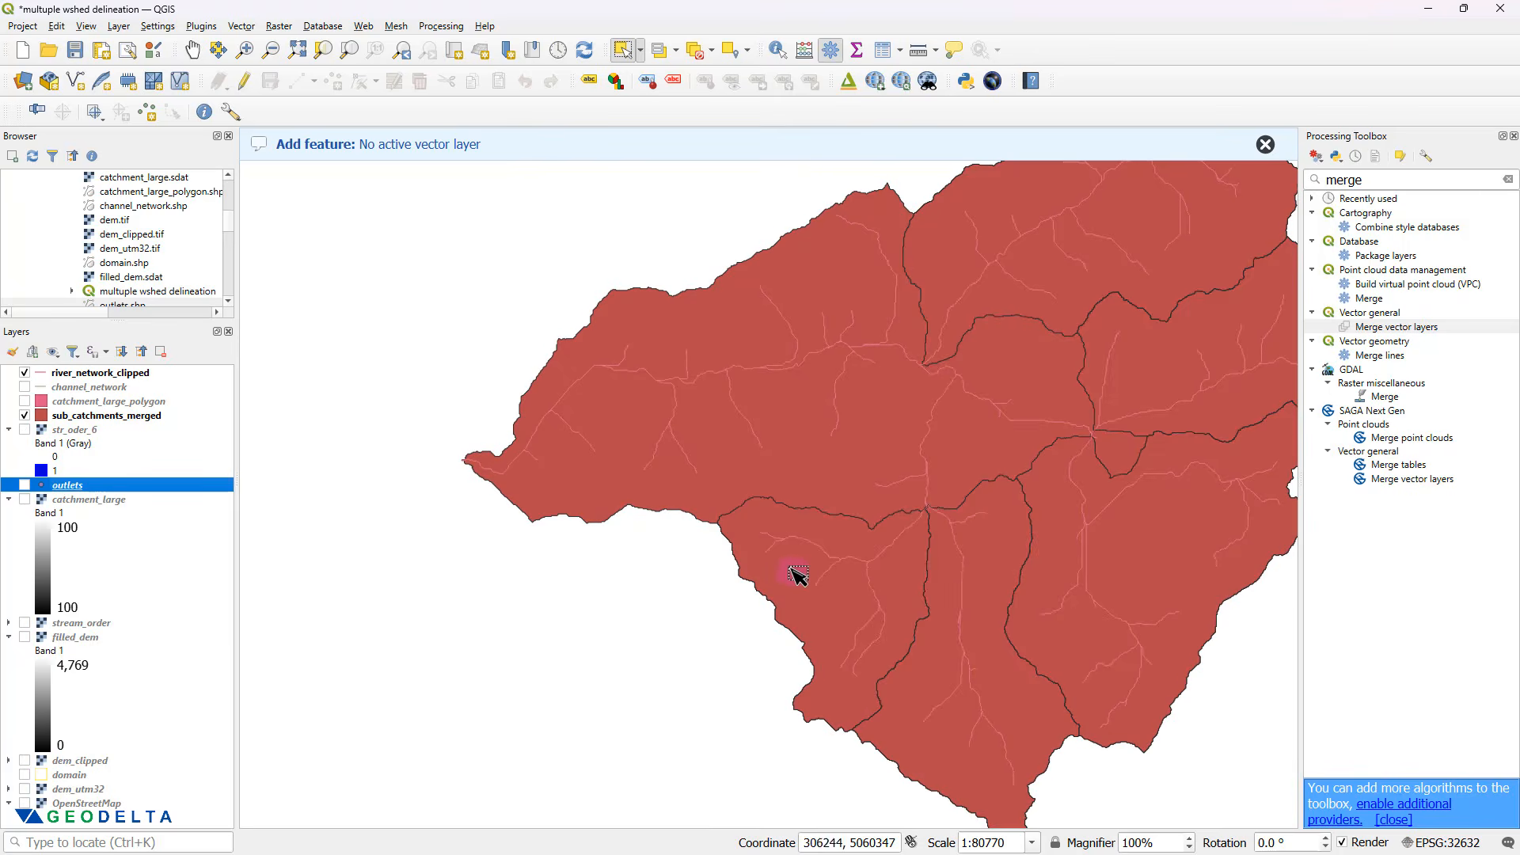
scroll(794, 578, down, 1)
drag(855, 583, 733, 595)
scroll(758, 586, up, 1)
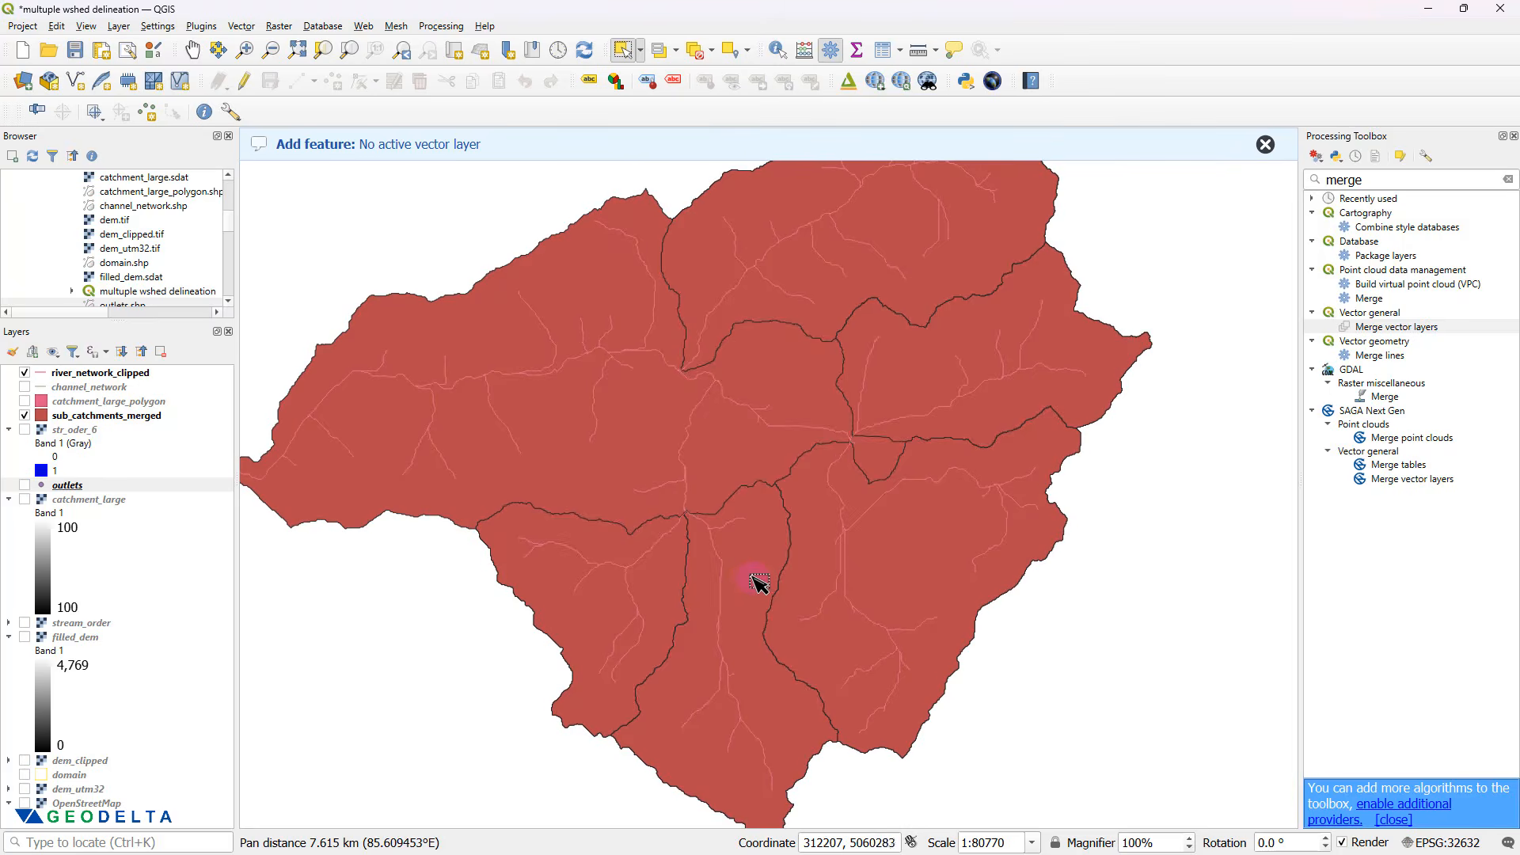
scroll(759, 584, down, 1)
scroll(740, 577, up, 1)
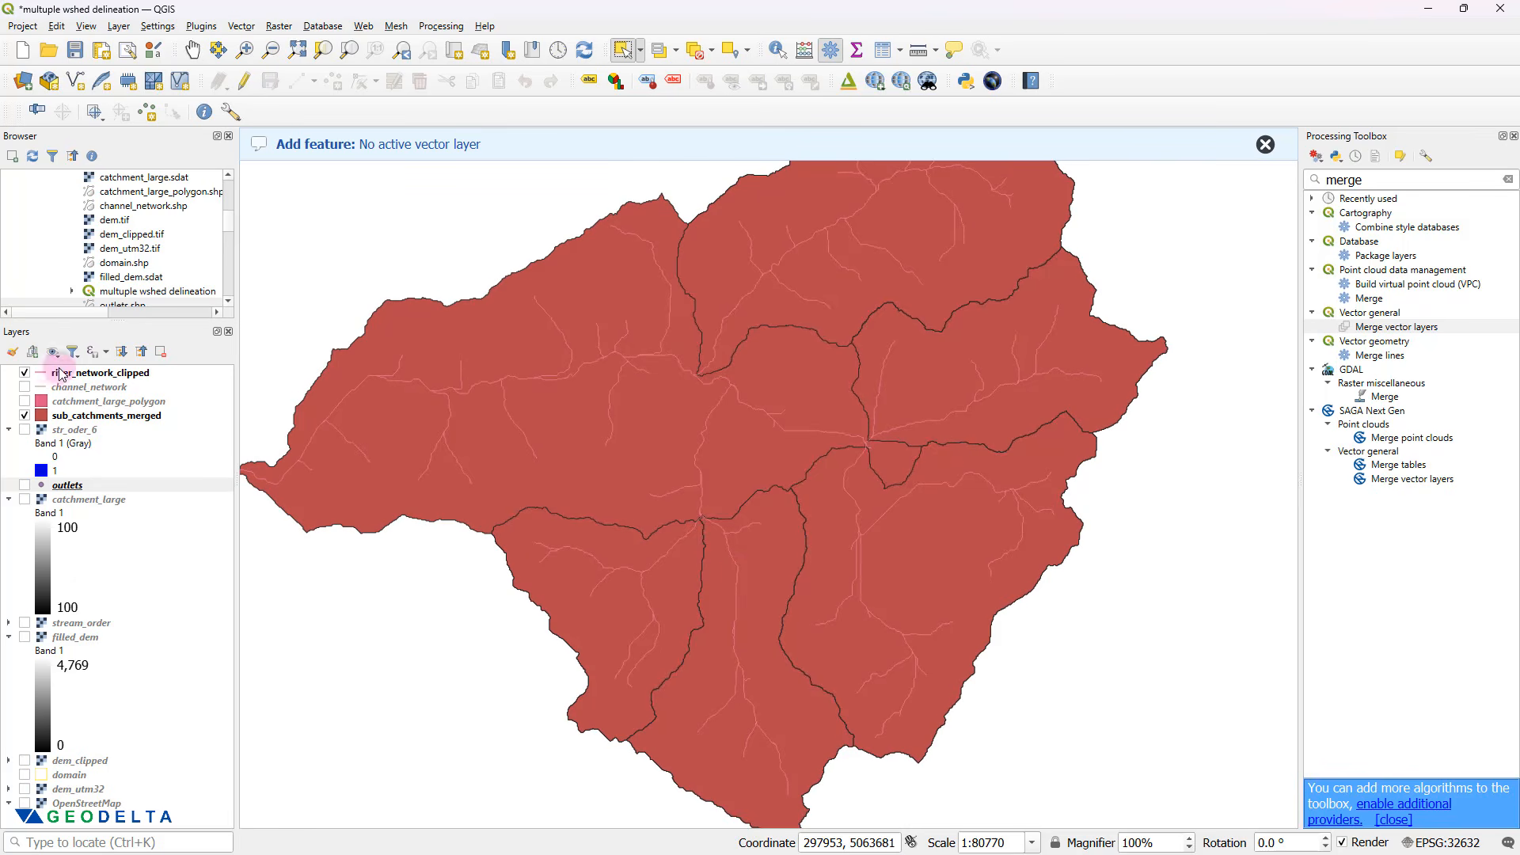
- Change the simple line color of the river_network_clipped layer to pure blue in its symbology and apply it
click(46, 374)
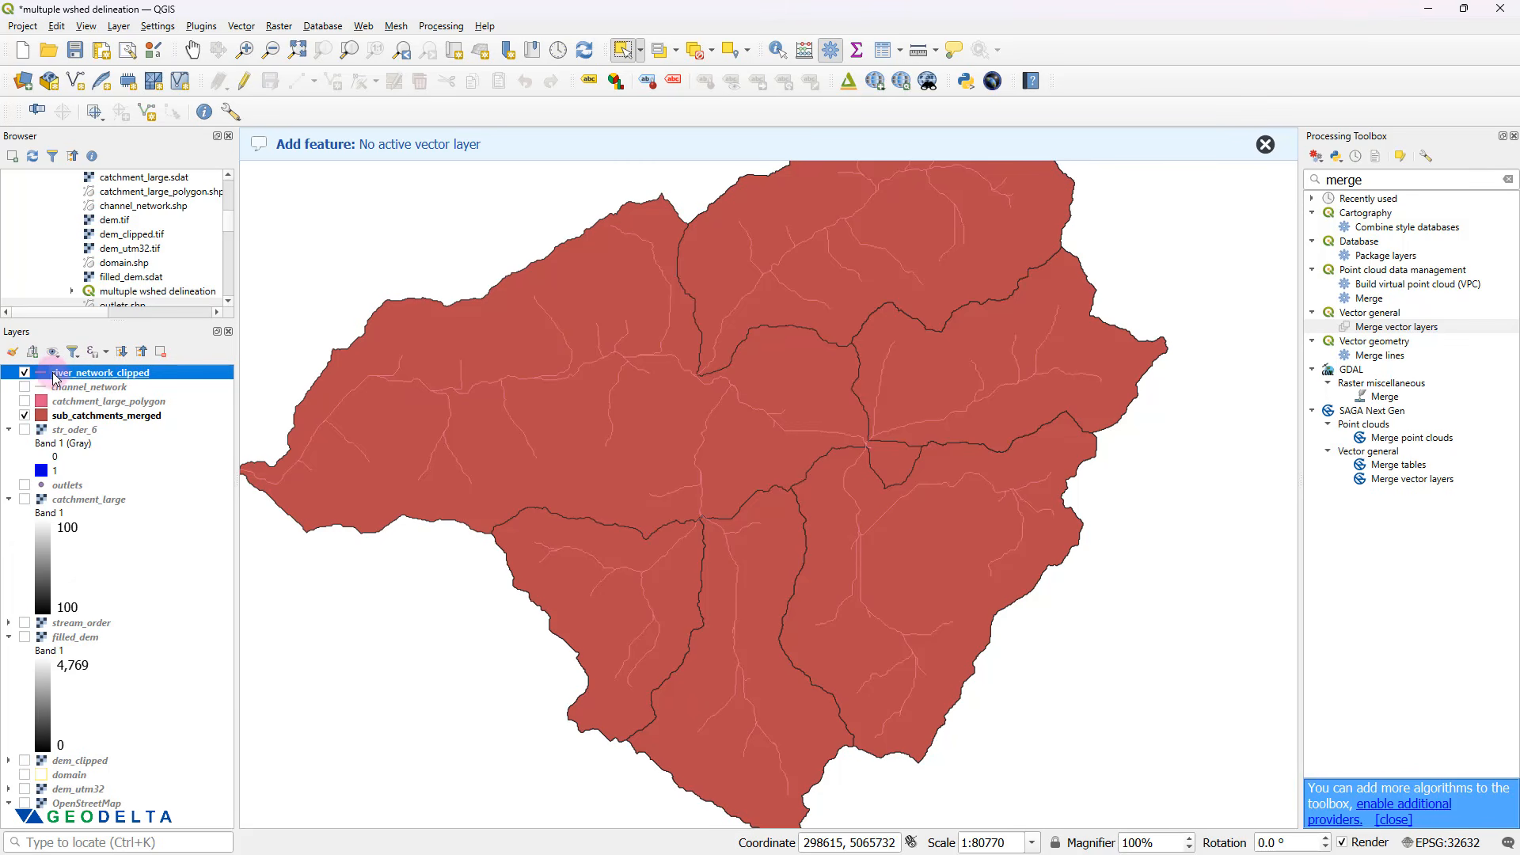
right_click(52, 378)
click(159, 749)
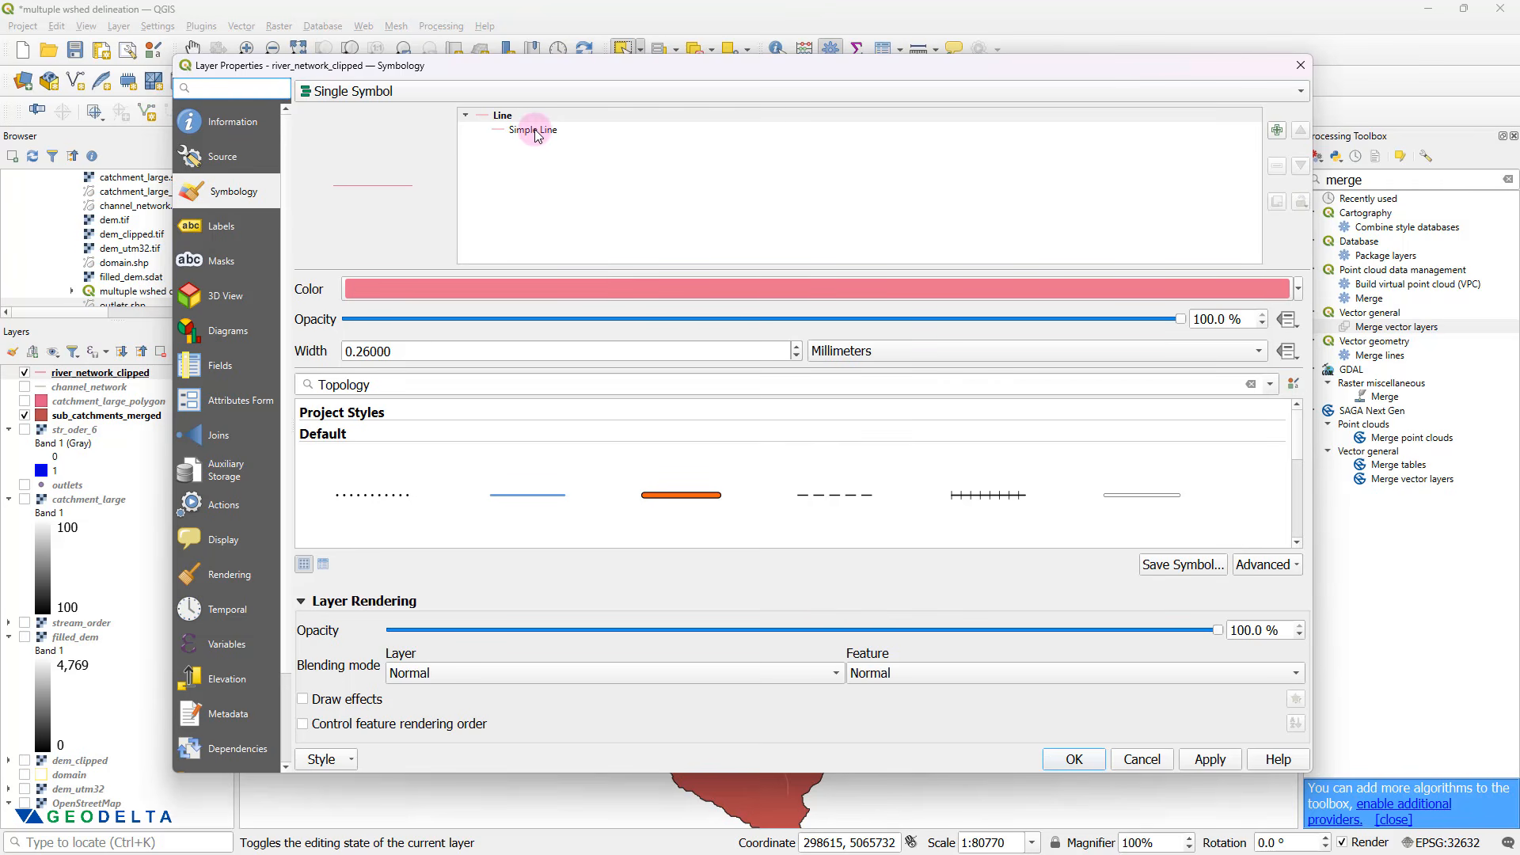
click(534, 130)
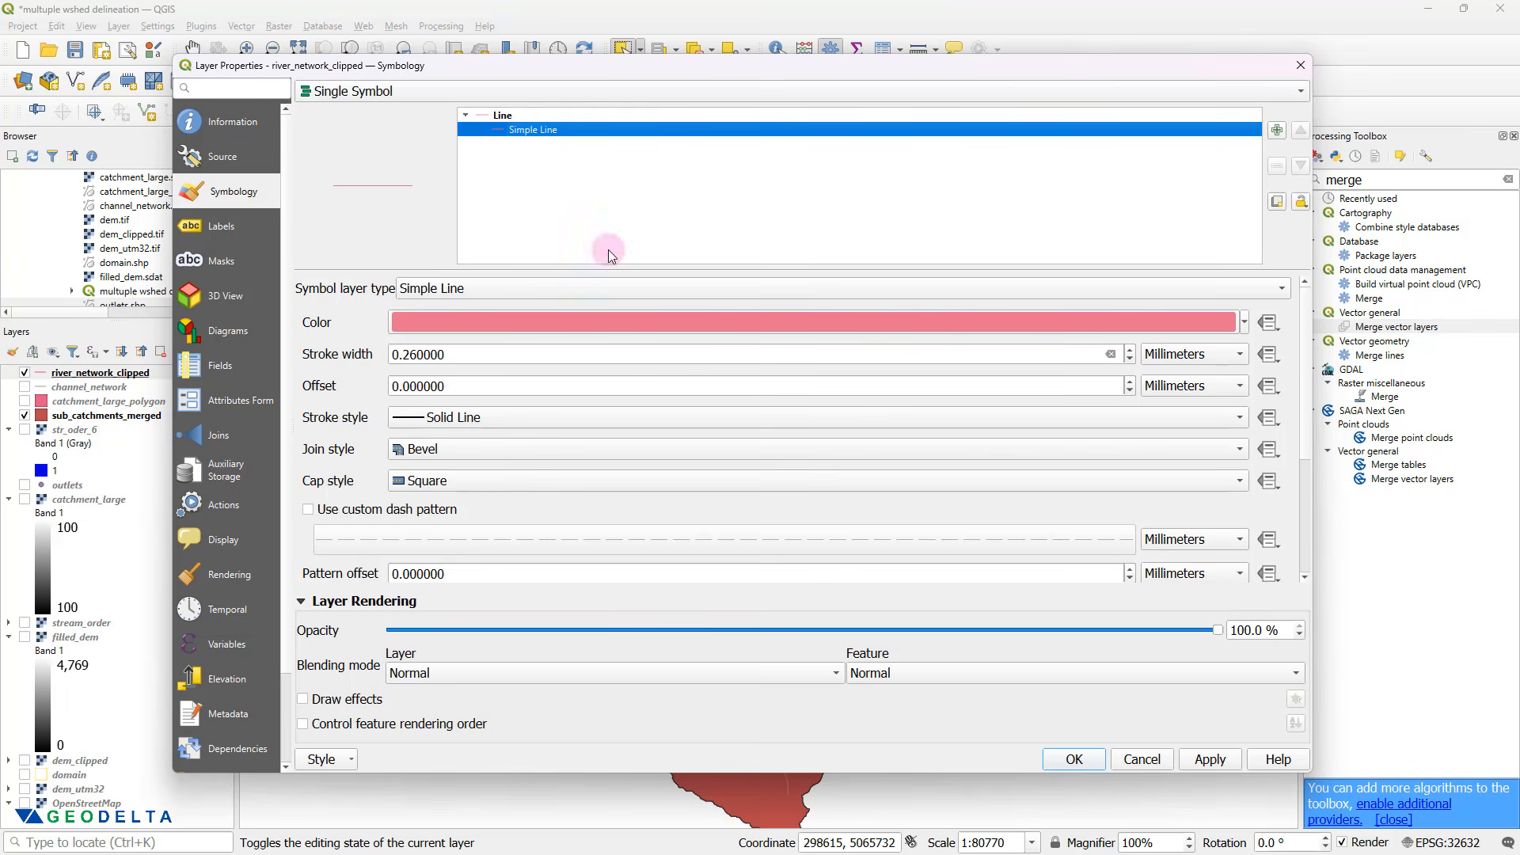
click(1246, 324)
click(446, 546)
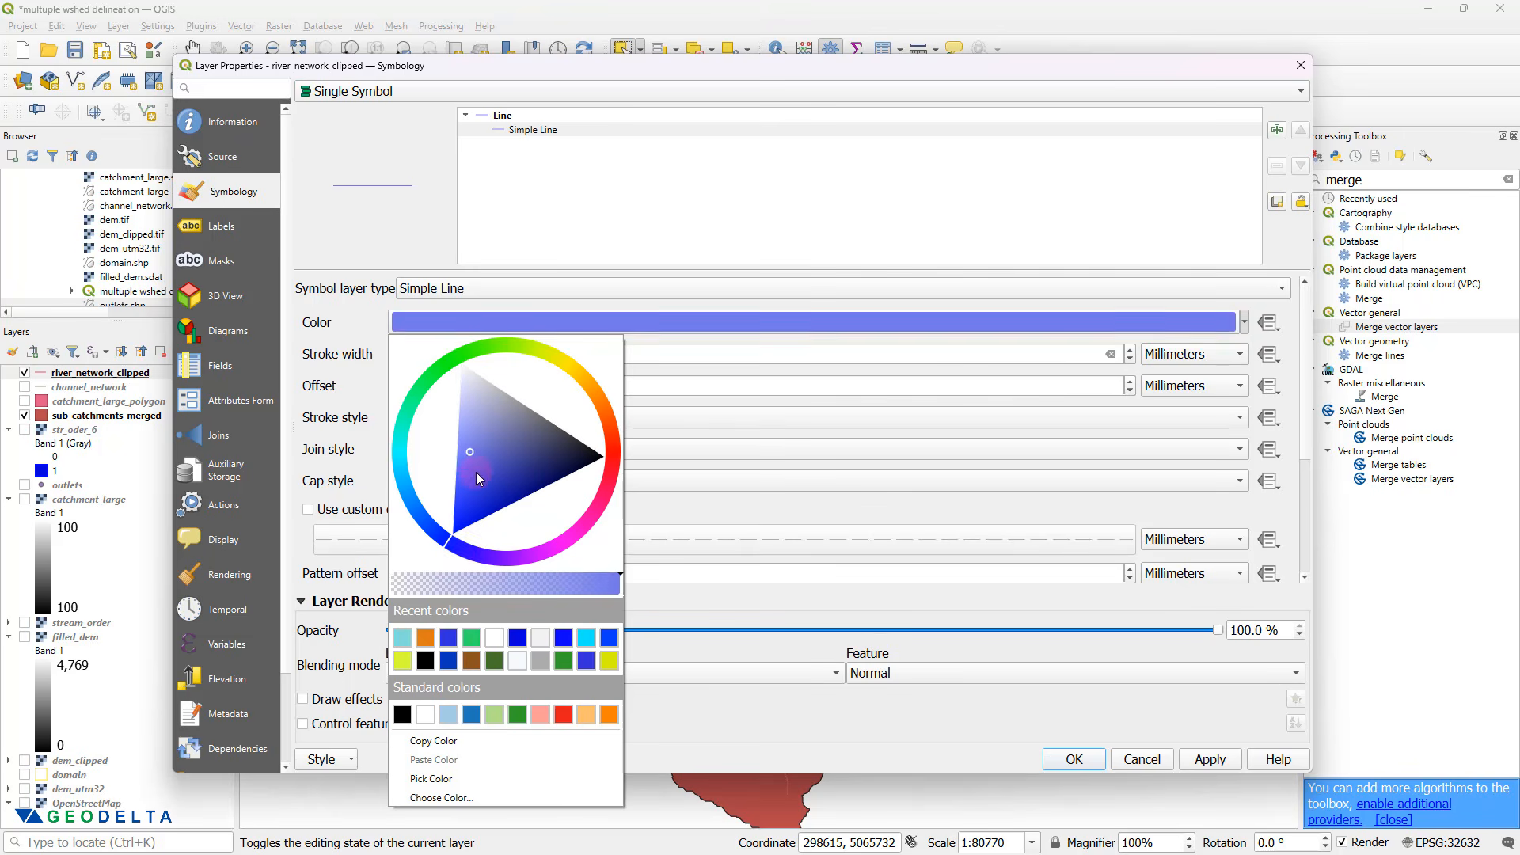
drag(477, 472, 459, 531)
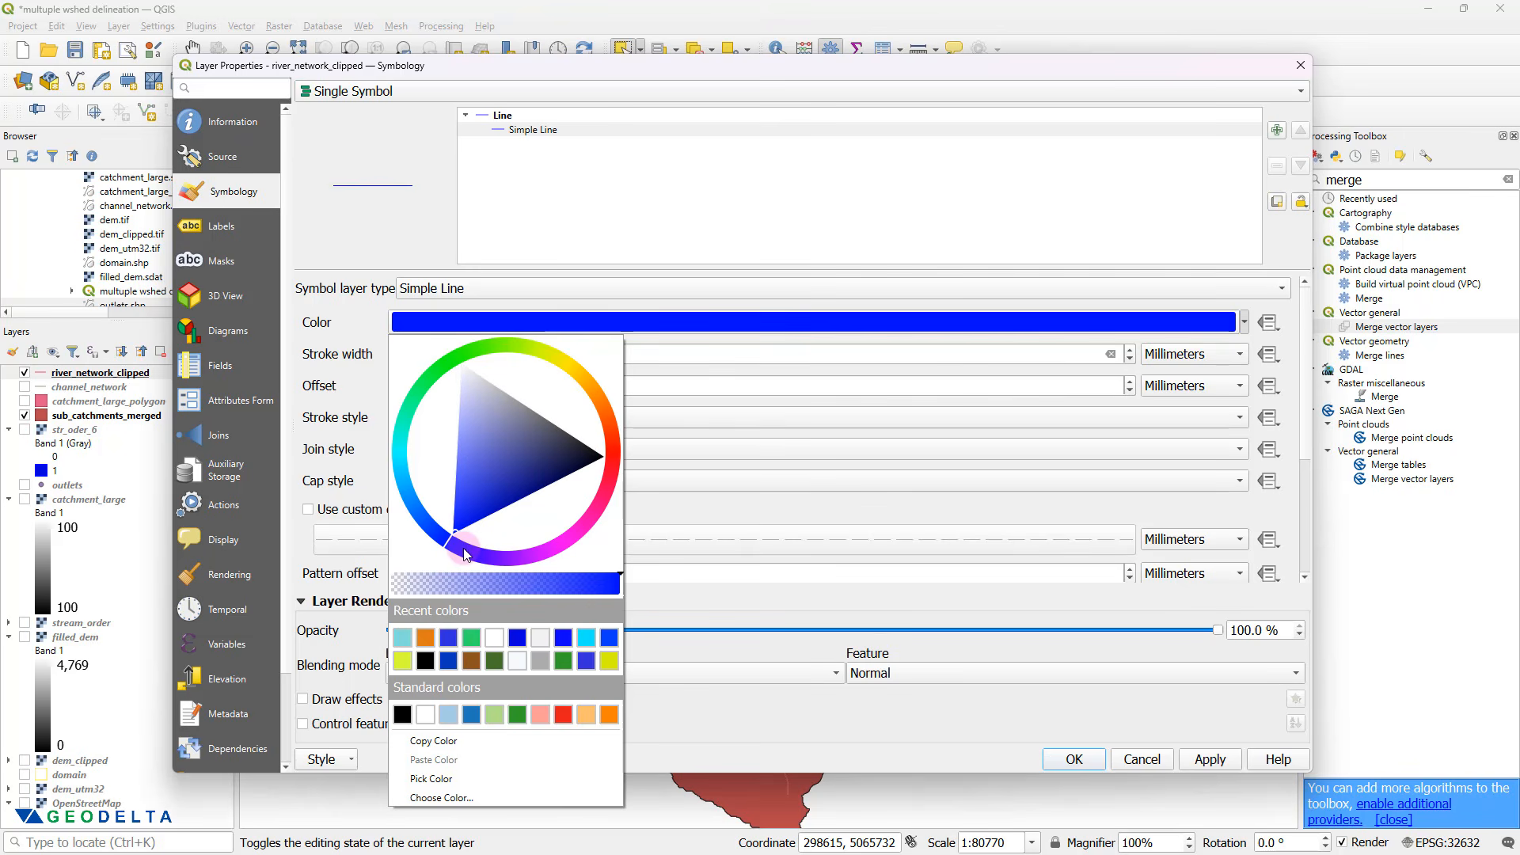
click(1227, 762)
- Set the river_network_clipped line's stroke width to 0.5 millimeters and accept the layer properties
click(399, 355)
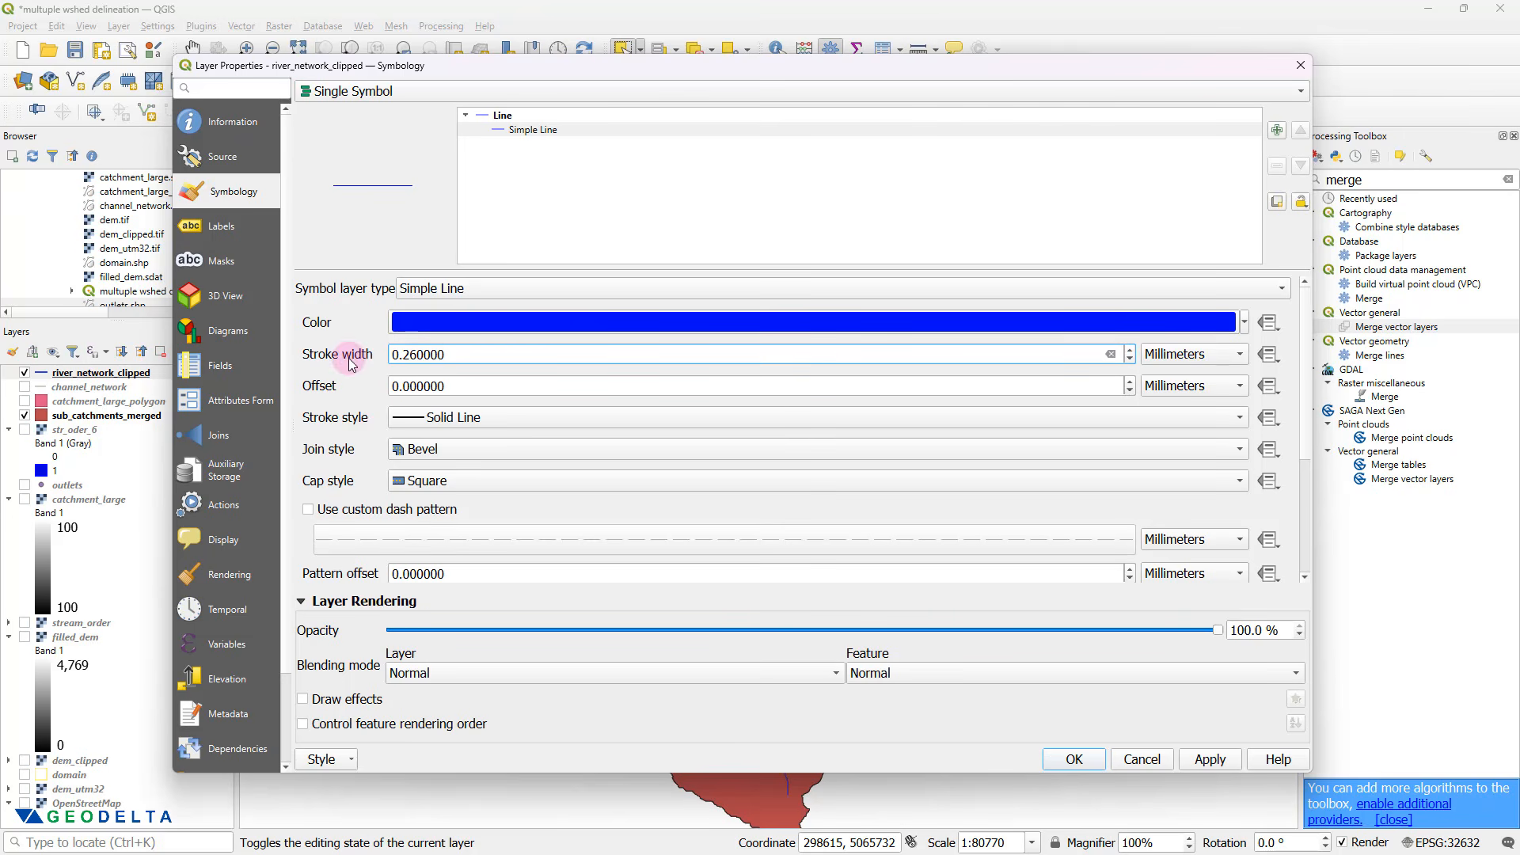
drag(447, 355, 369, 360)
text(0.5)
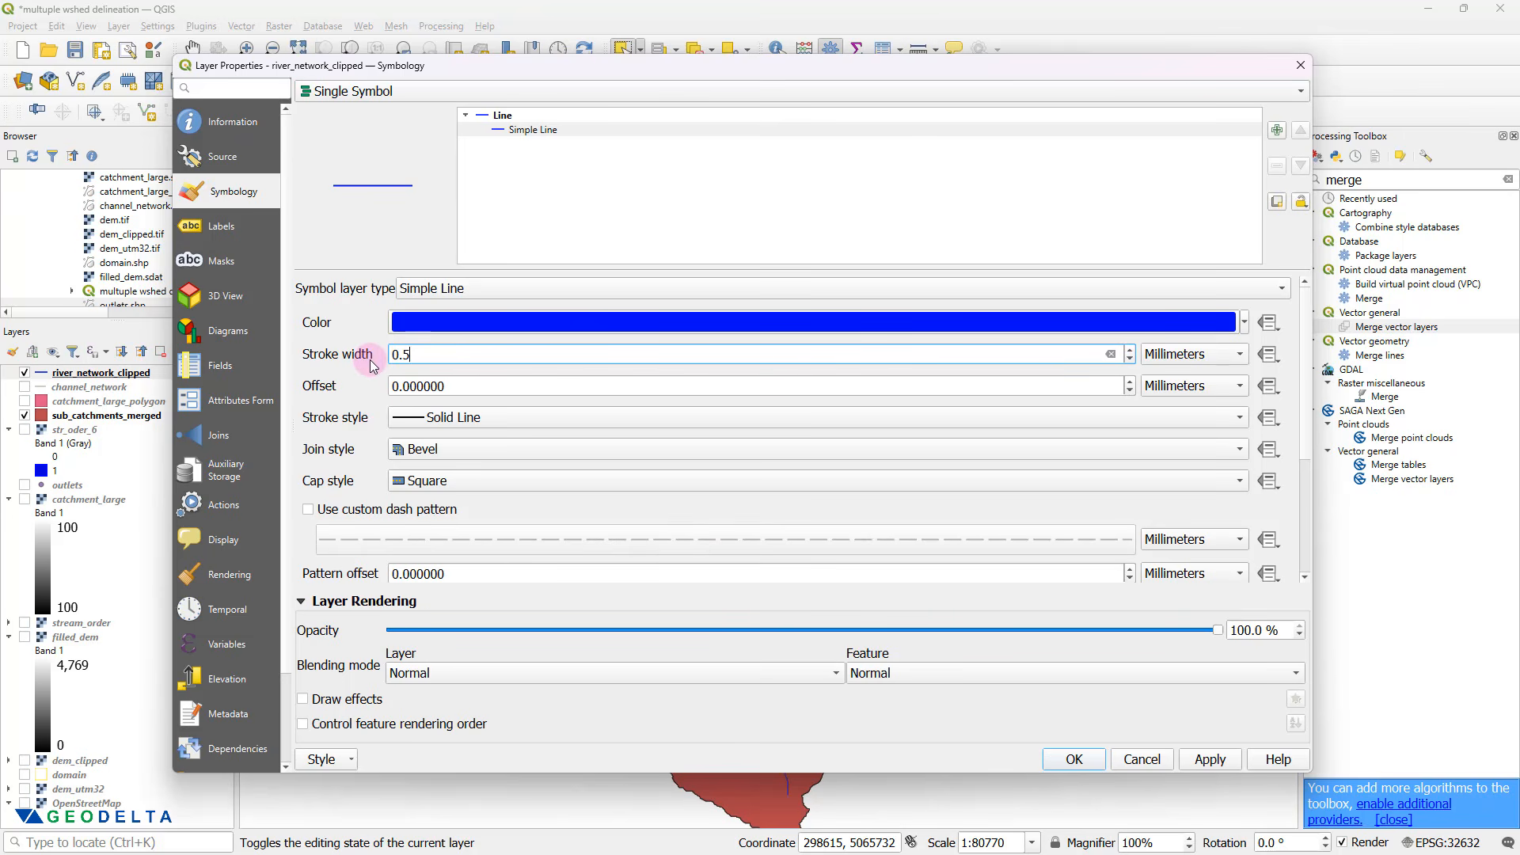
click(1210, 759)
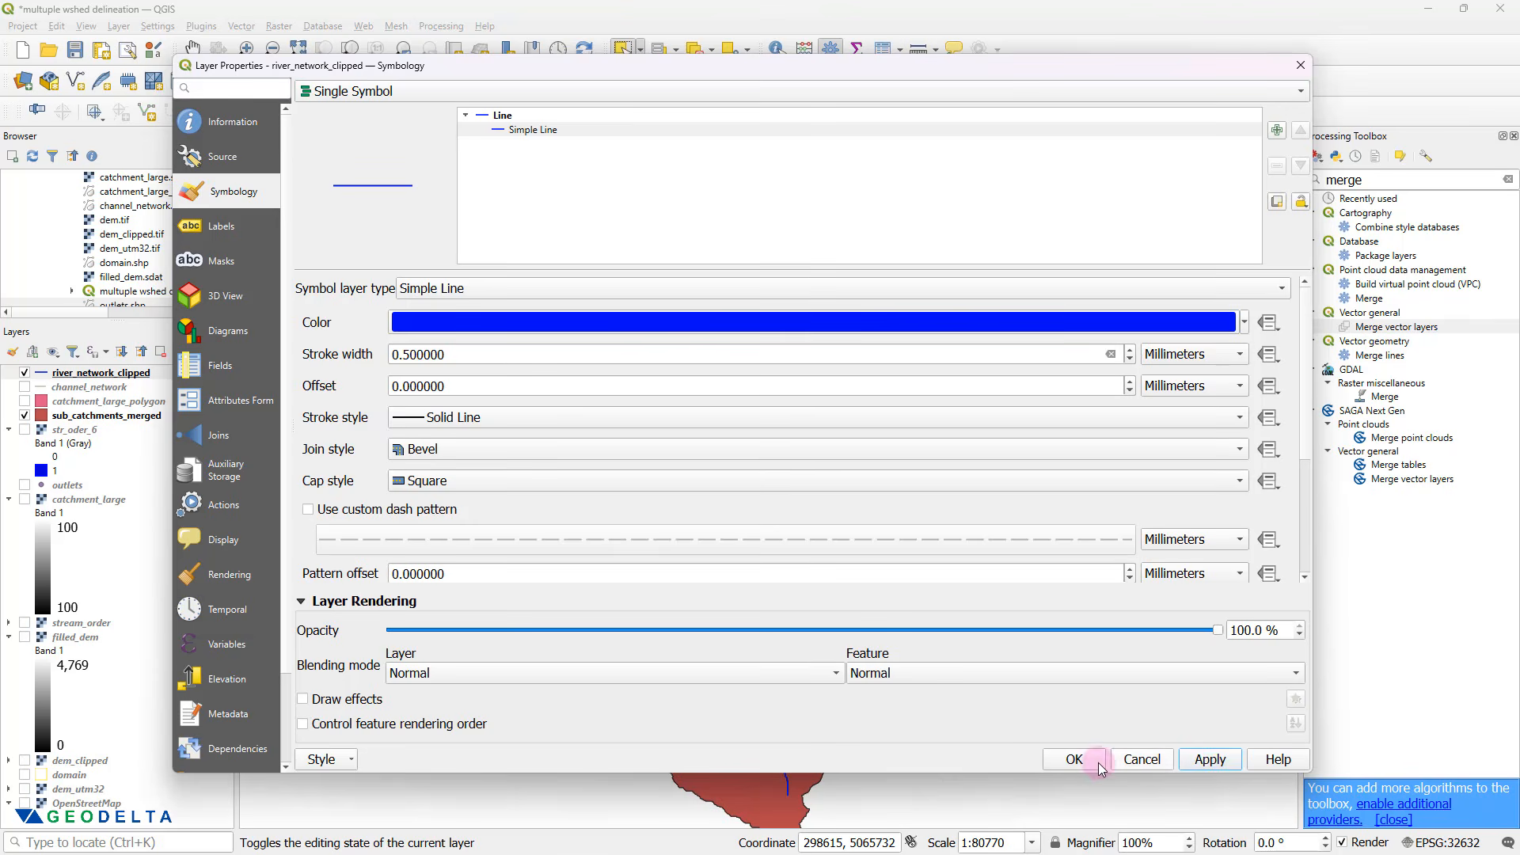
click(1074, 759)
- Examine the attribute table of sub_catchments_merged for a field that distinguishes the sub-catchments
scroll(934, 499, down, 1)
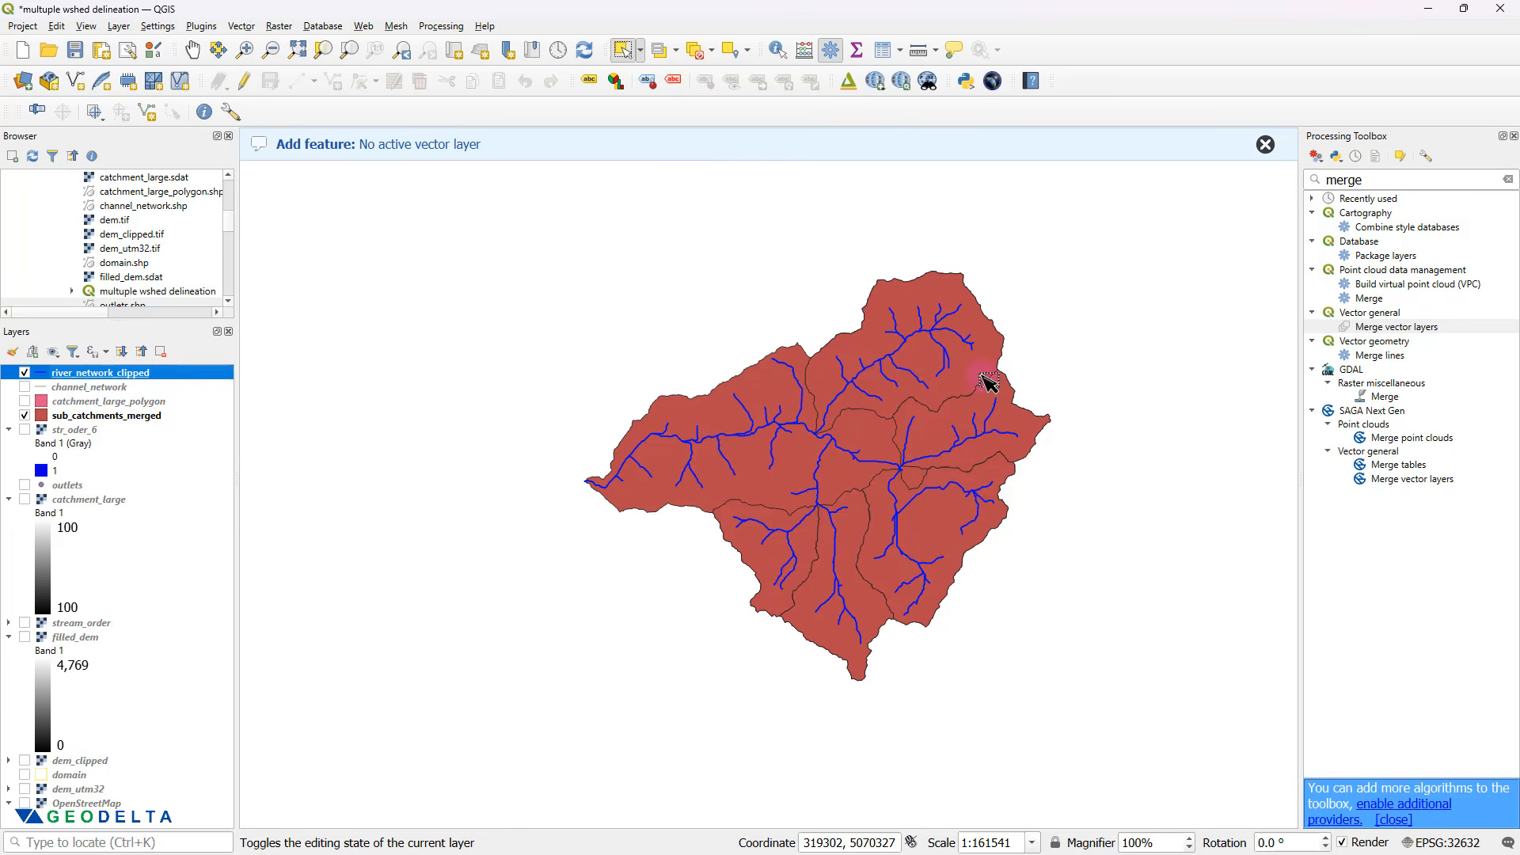
scroll(610, 495, up, 1)
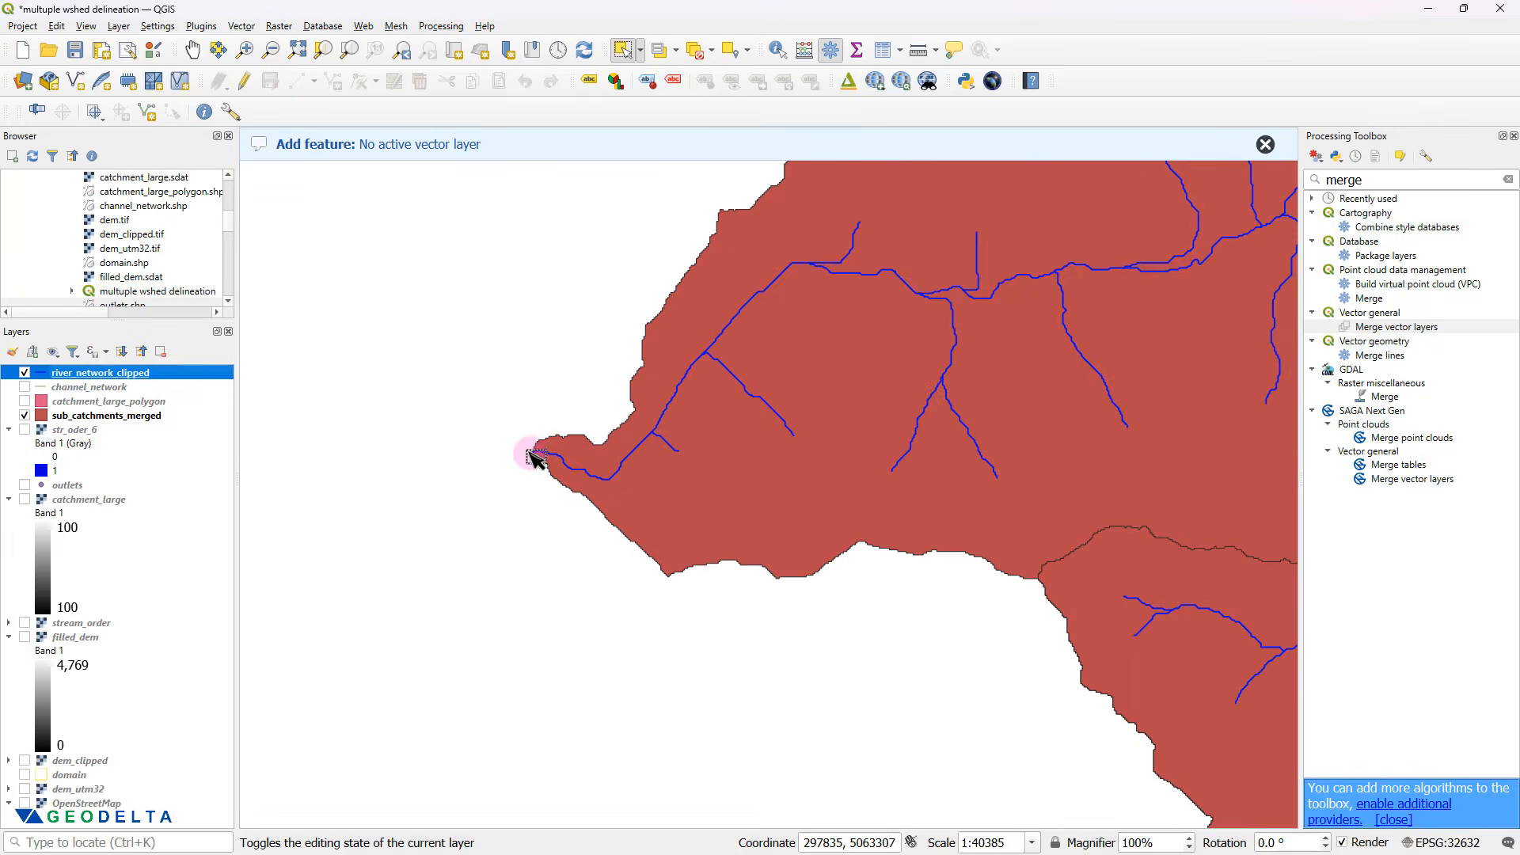
drag(733, 486, 586, 502)
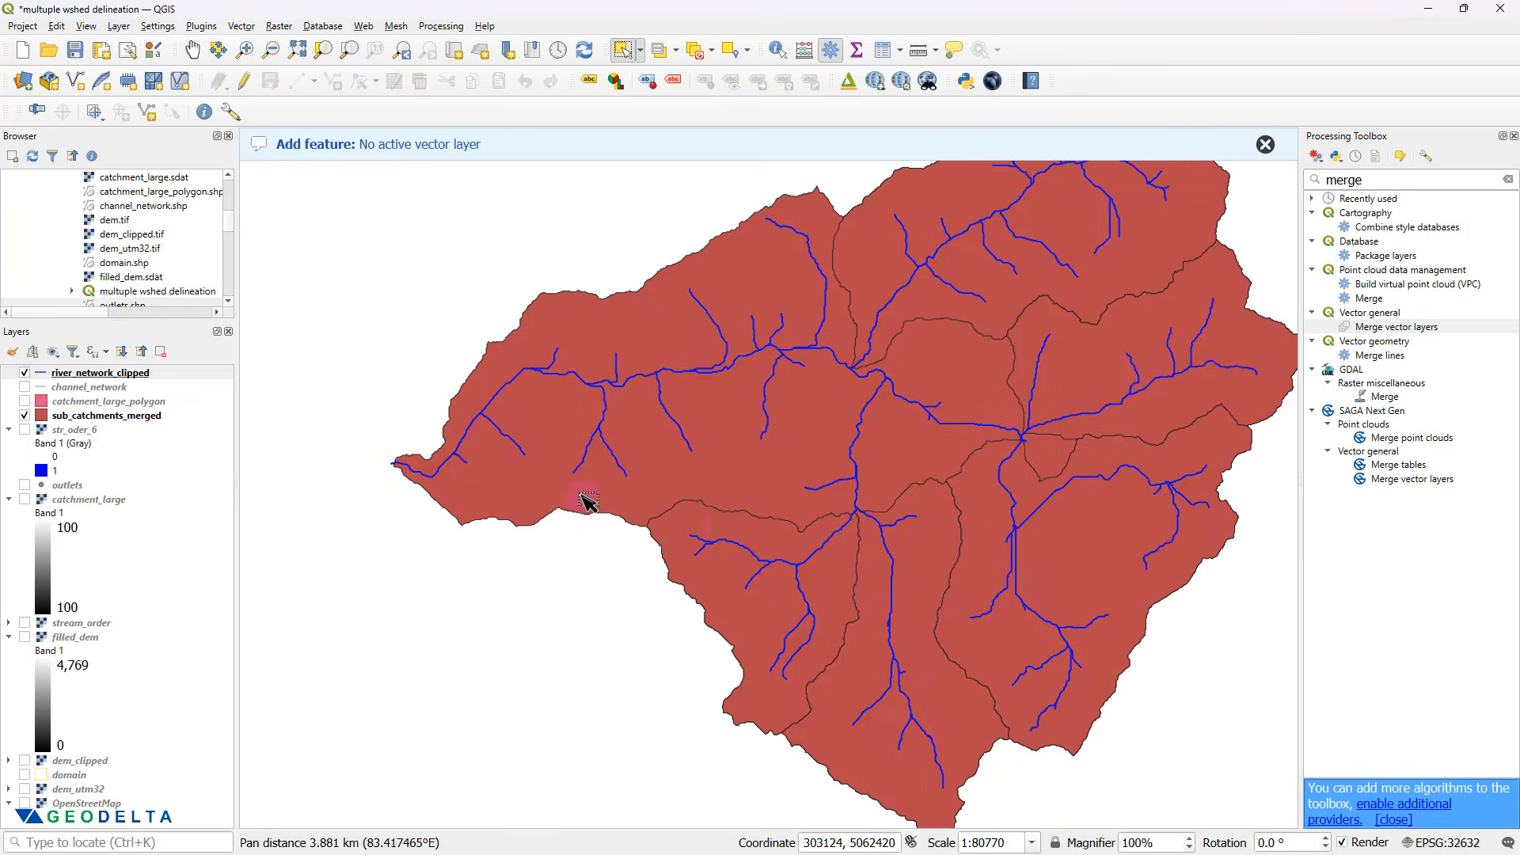
scroll(733, 533, down, 1)
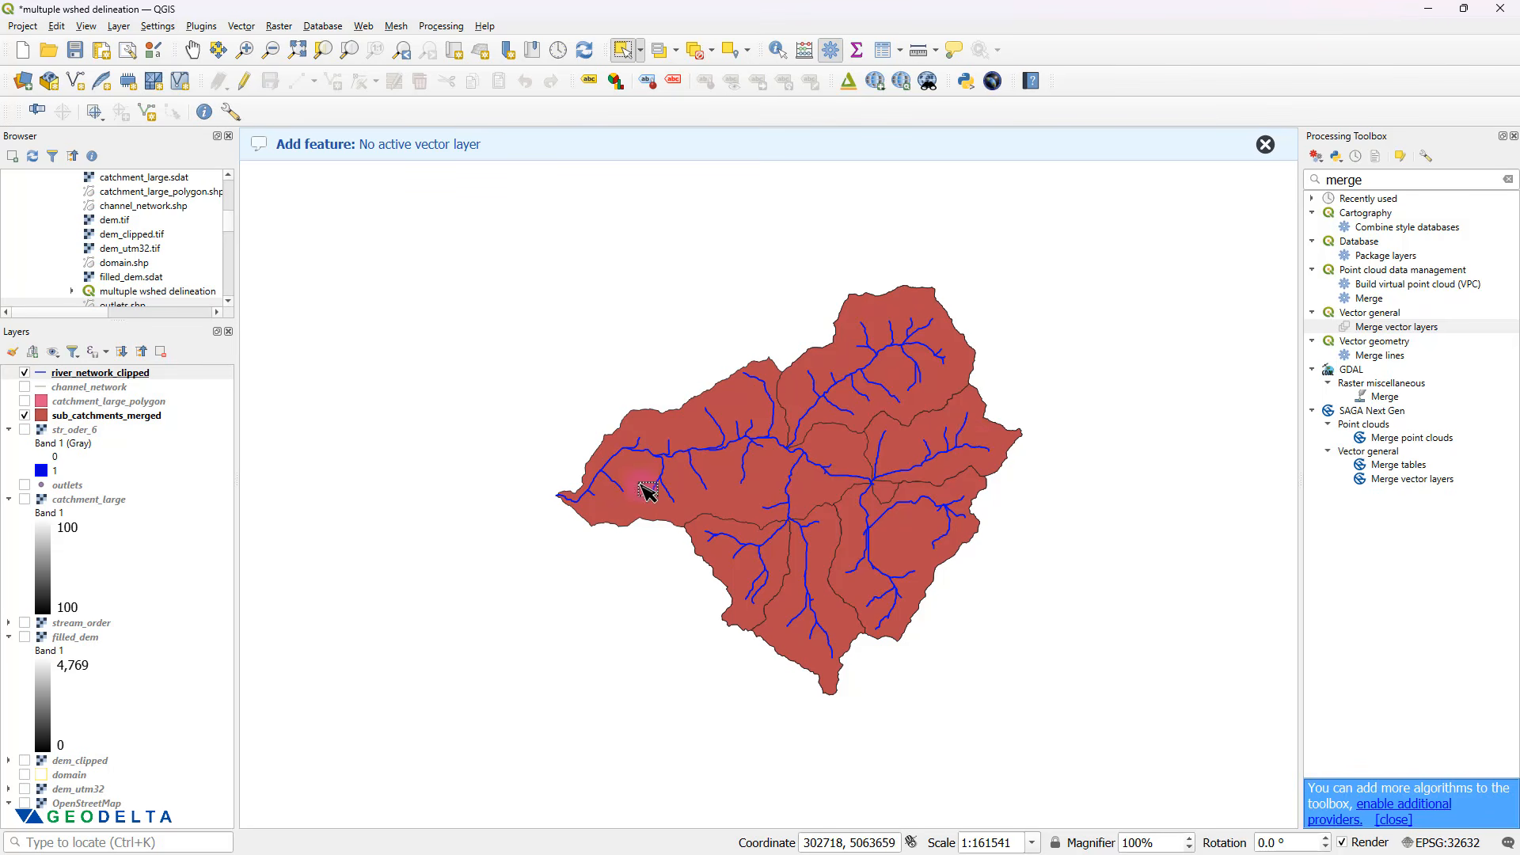
right_click(94, 417)
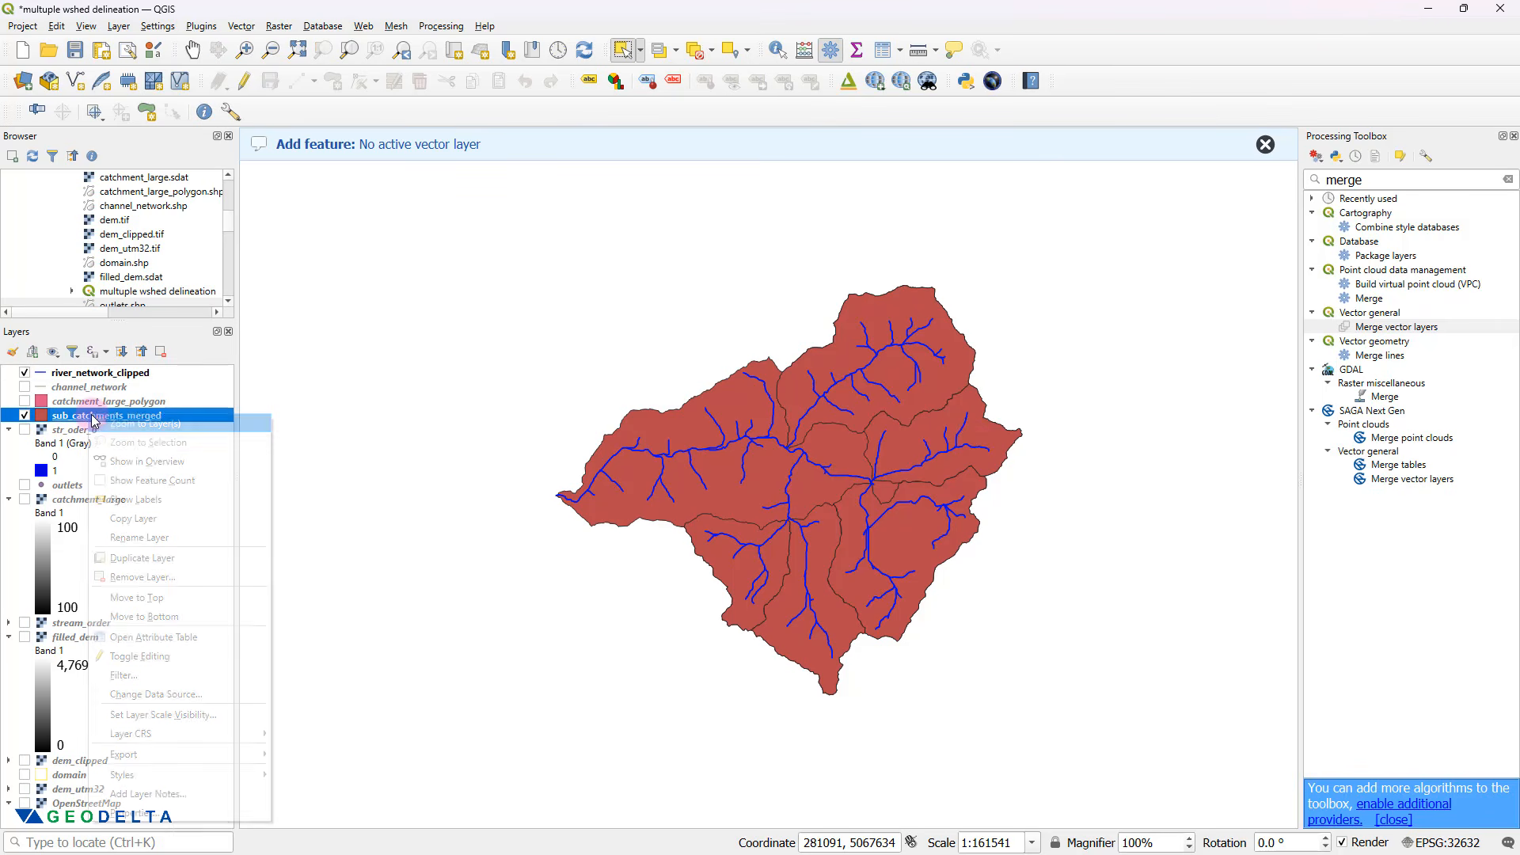
click(190, 643)
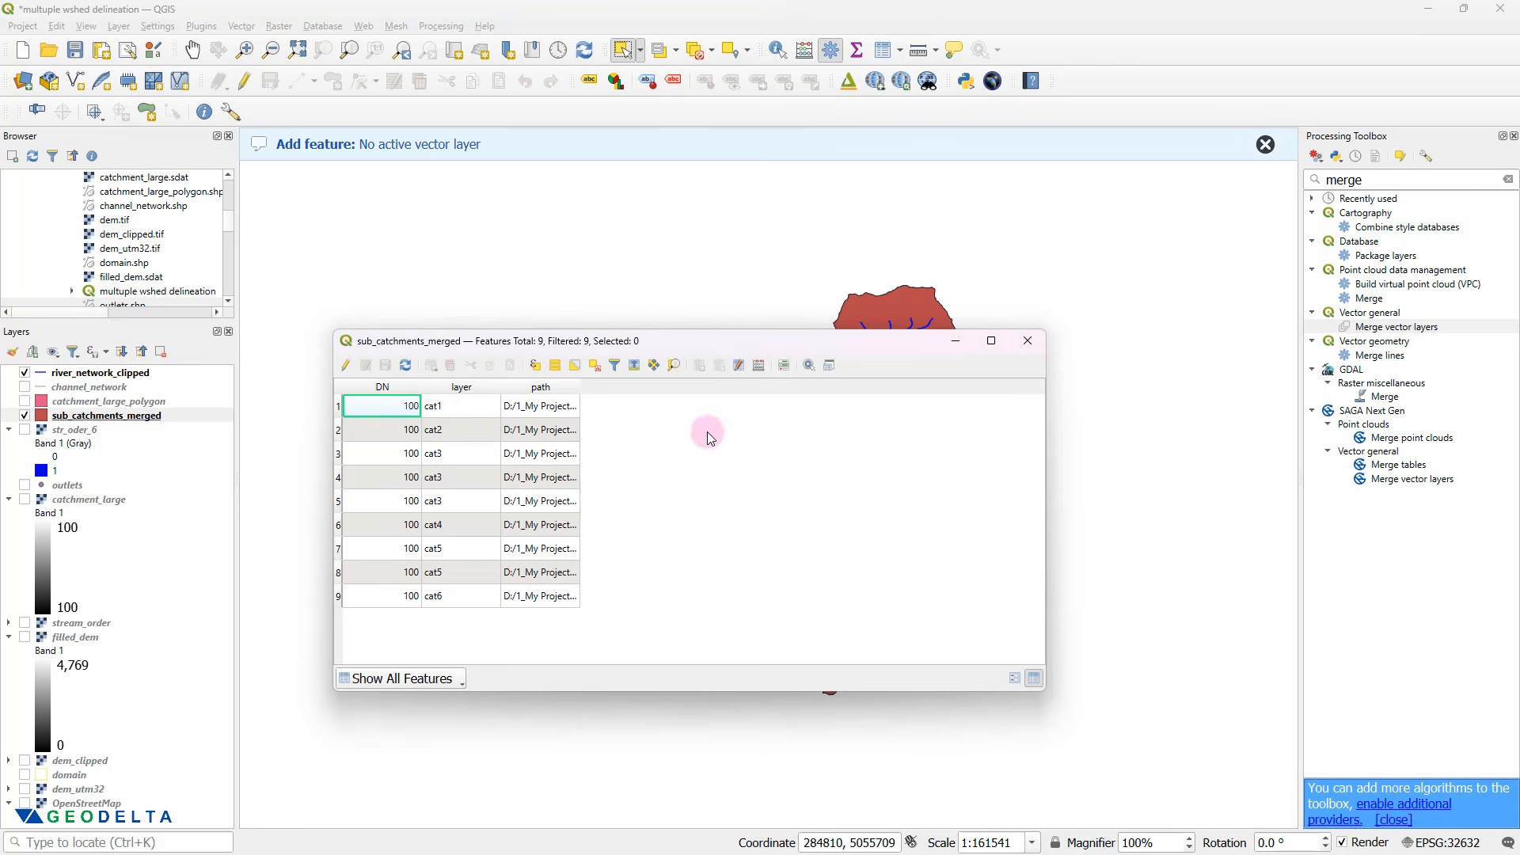
click(1029, 343)
- Style sub_catchments_merged with Categorized symbology on the layer field, classify it with random colors, and apply
right_click(95, 418)
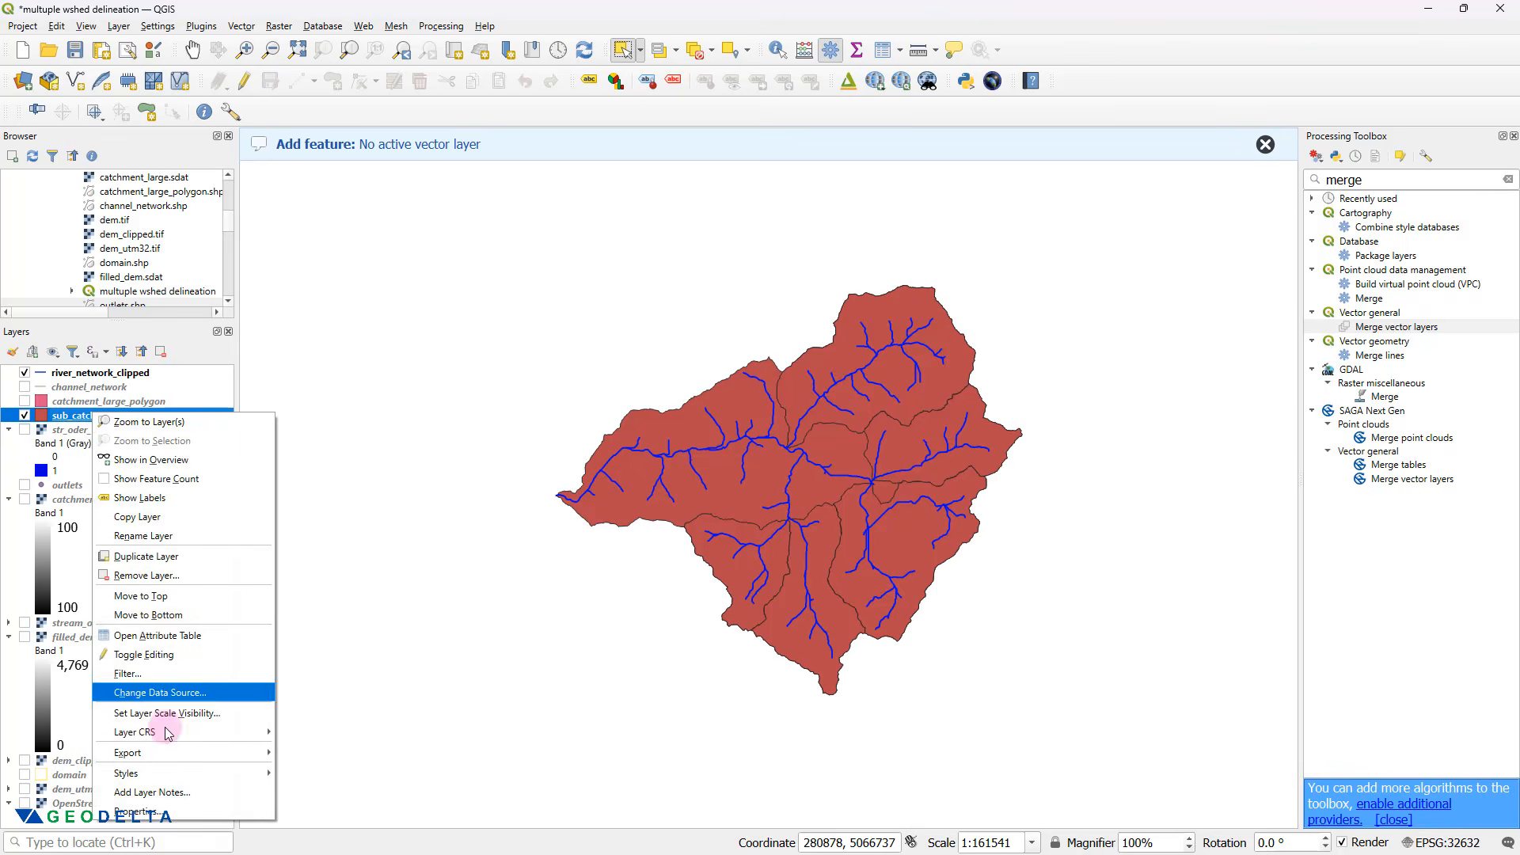
click(212, 809)
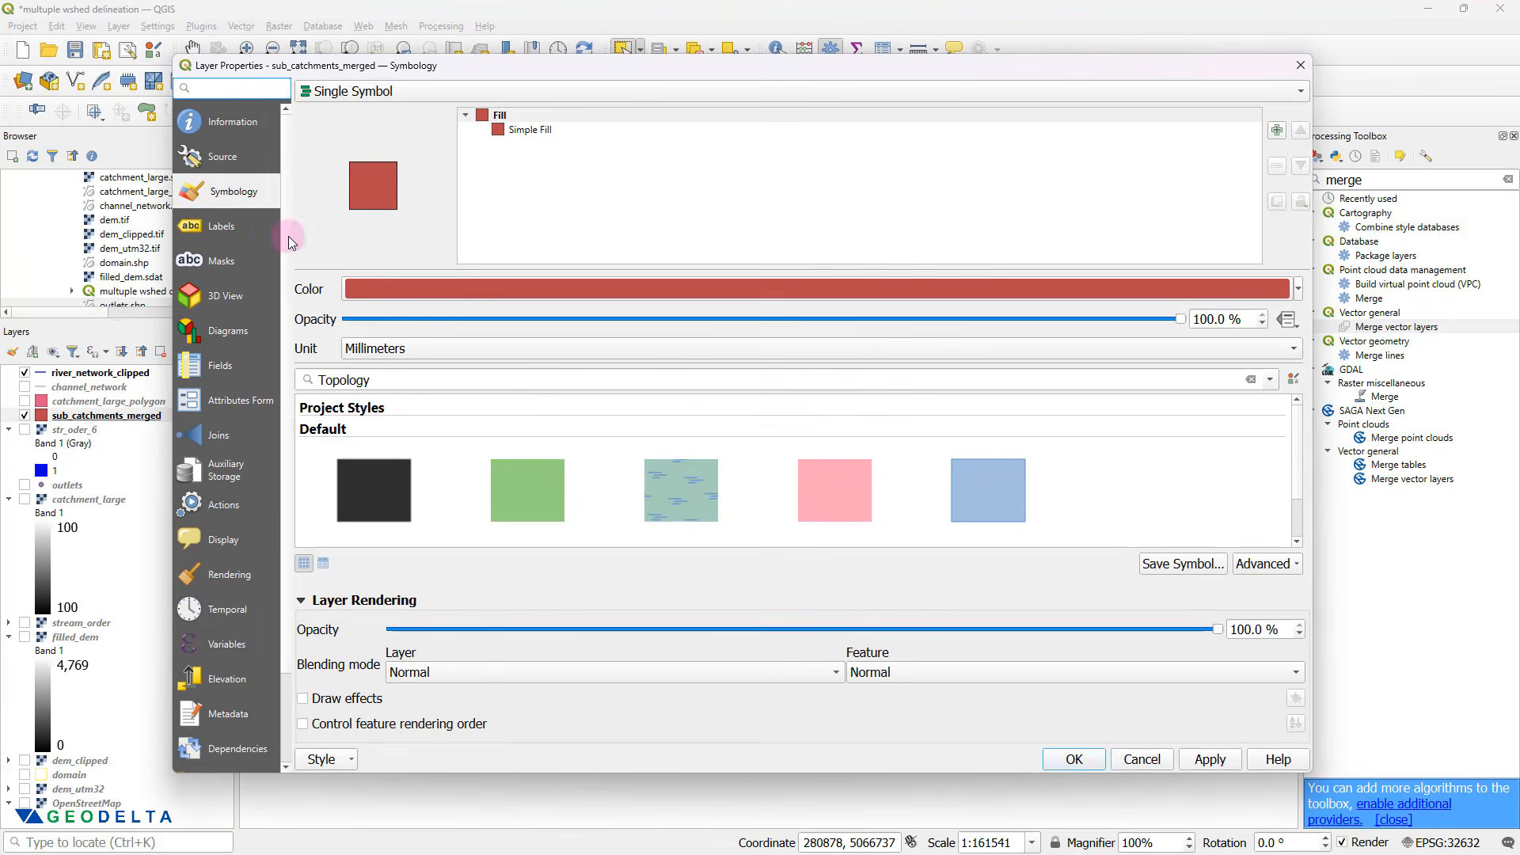
click(397, 98)
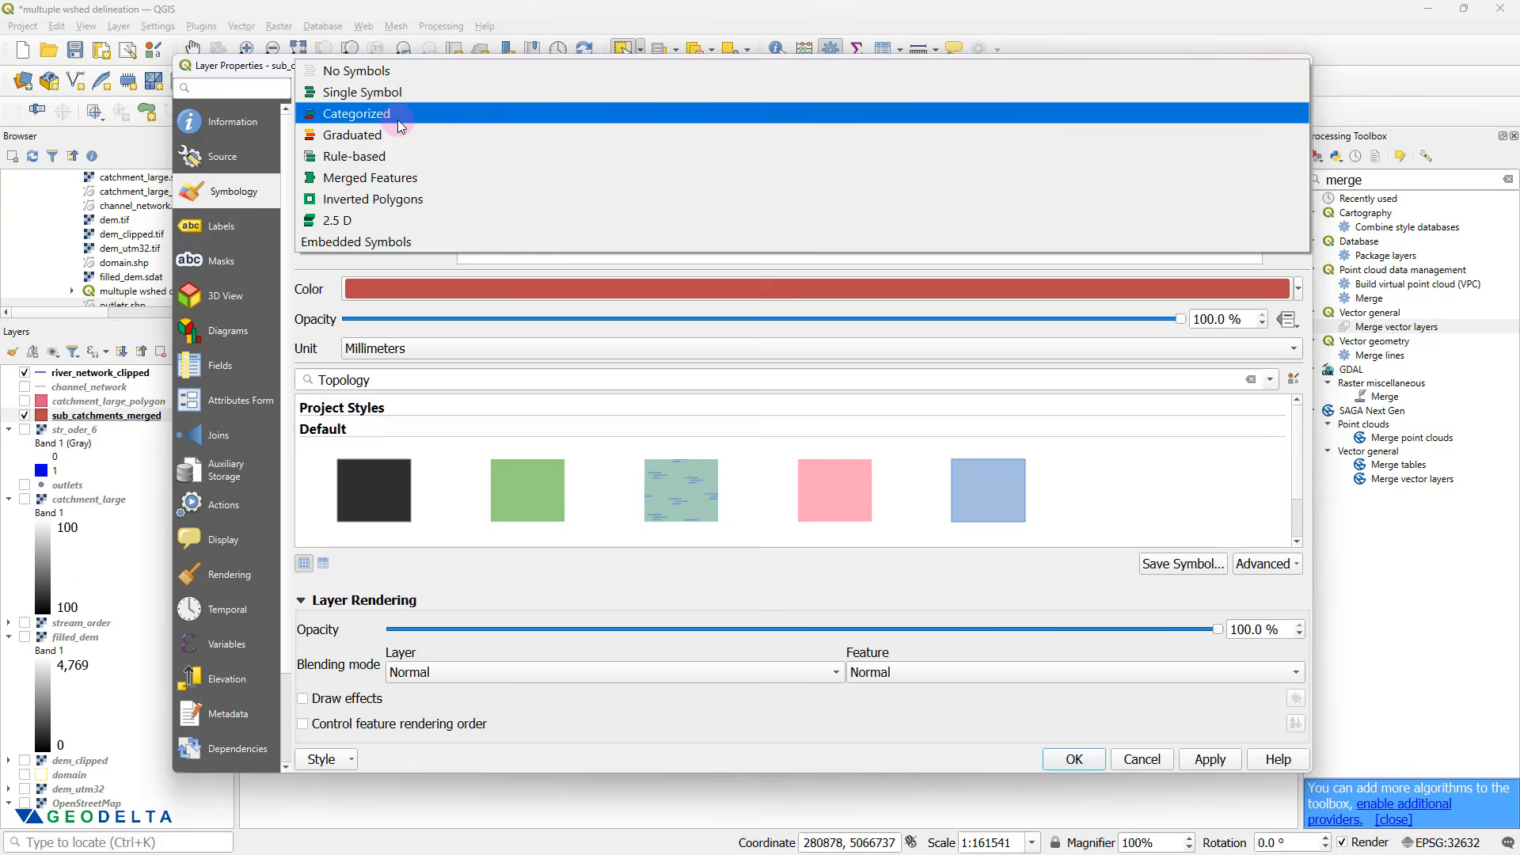
click(396, 117)
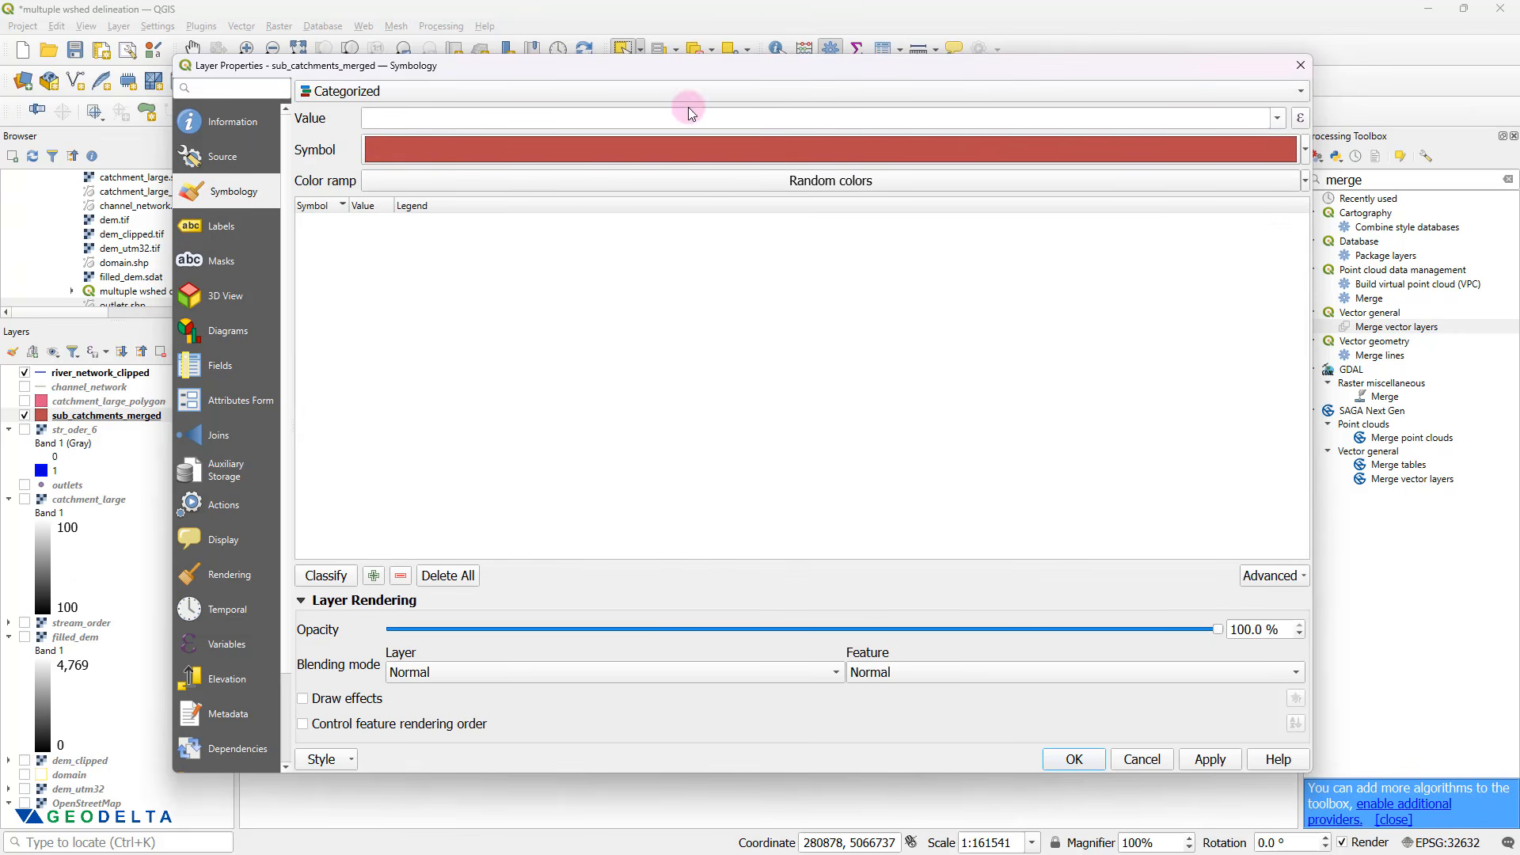
click(1282, 119)
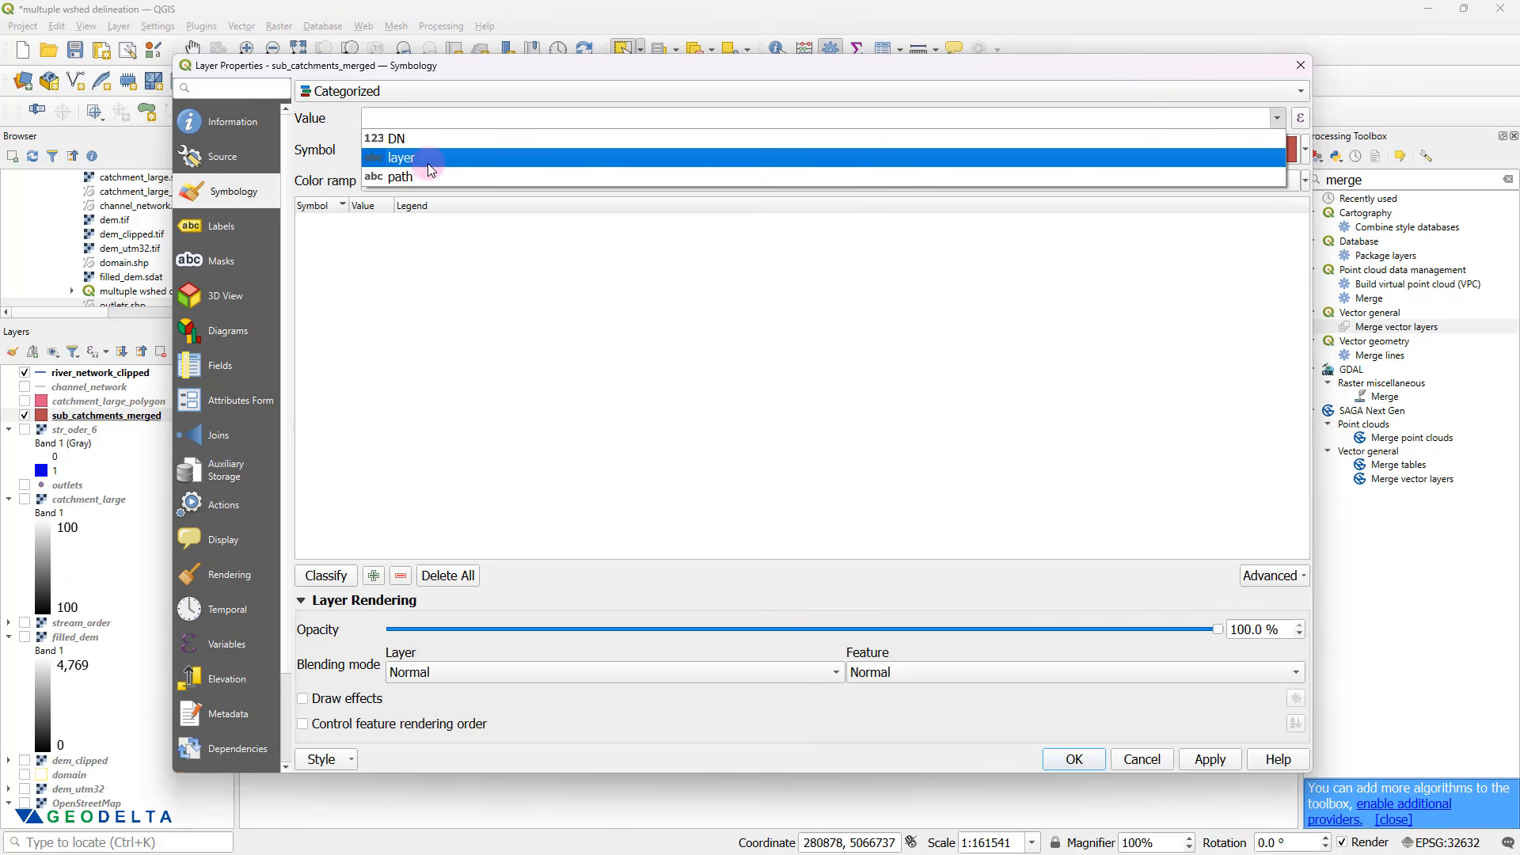
click(406, 158)
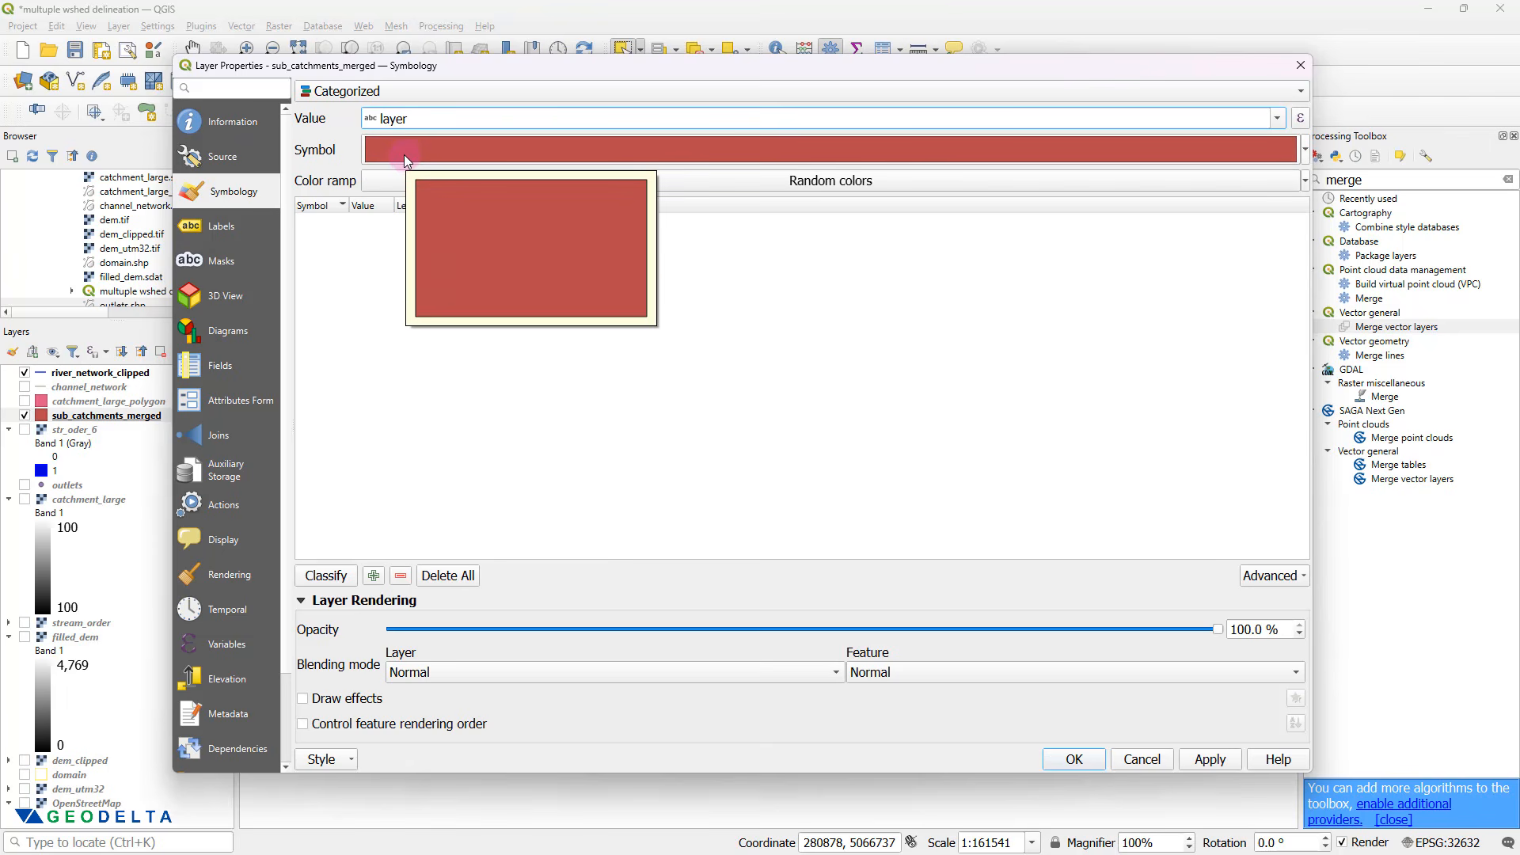
drag(461, 117, 418, 123)
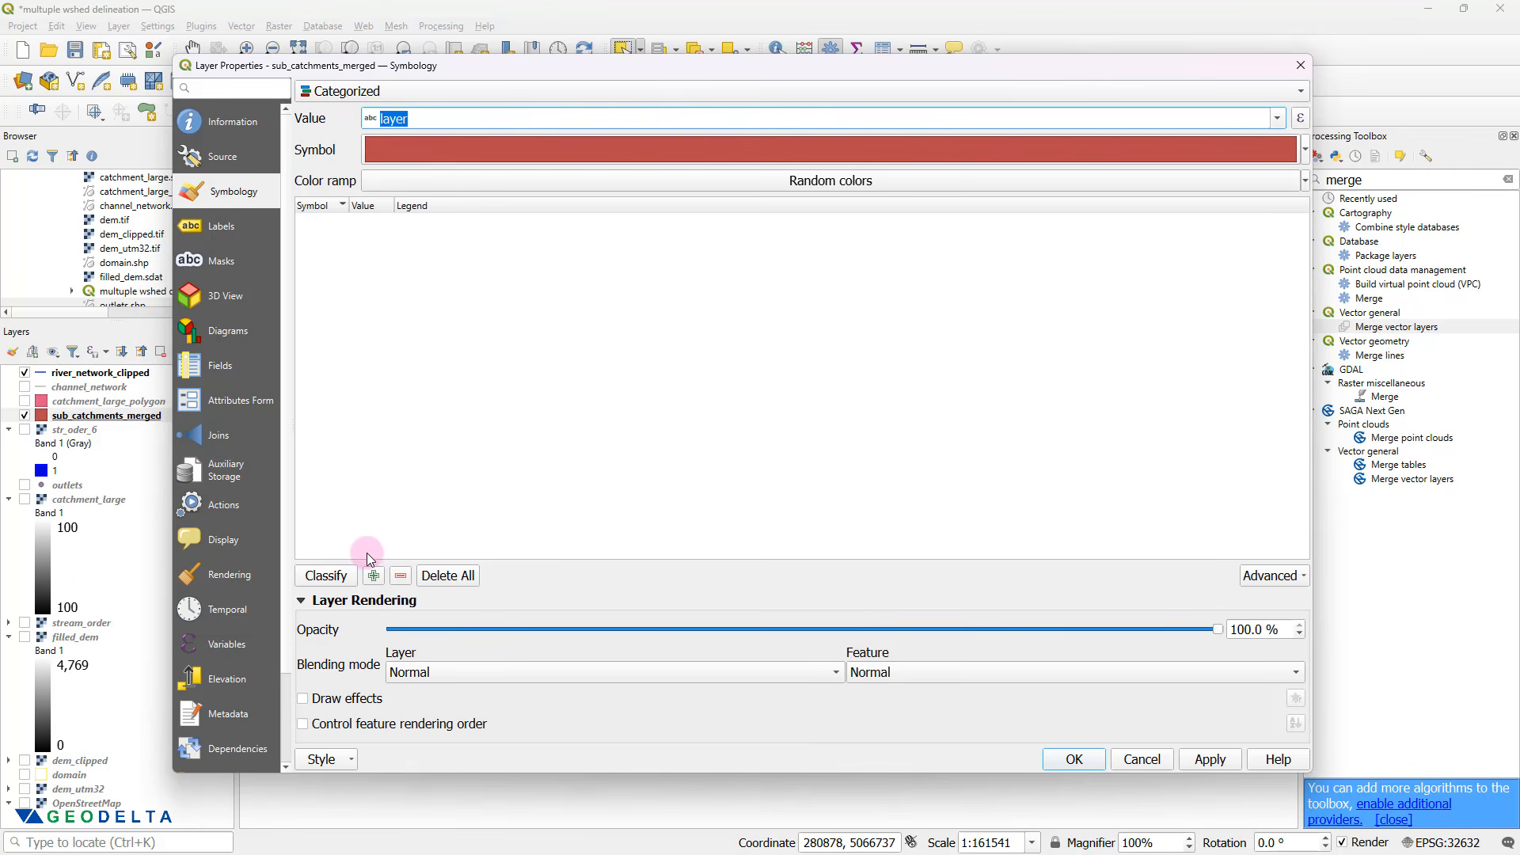
click(326, 576)
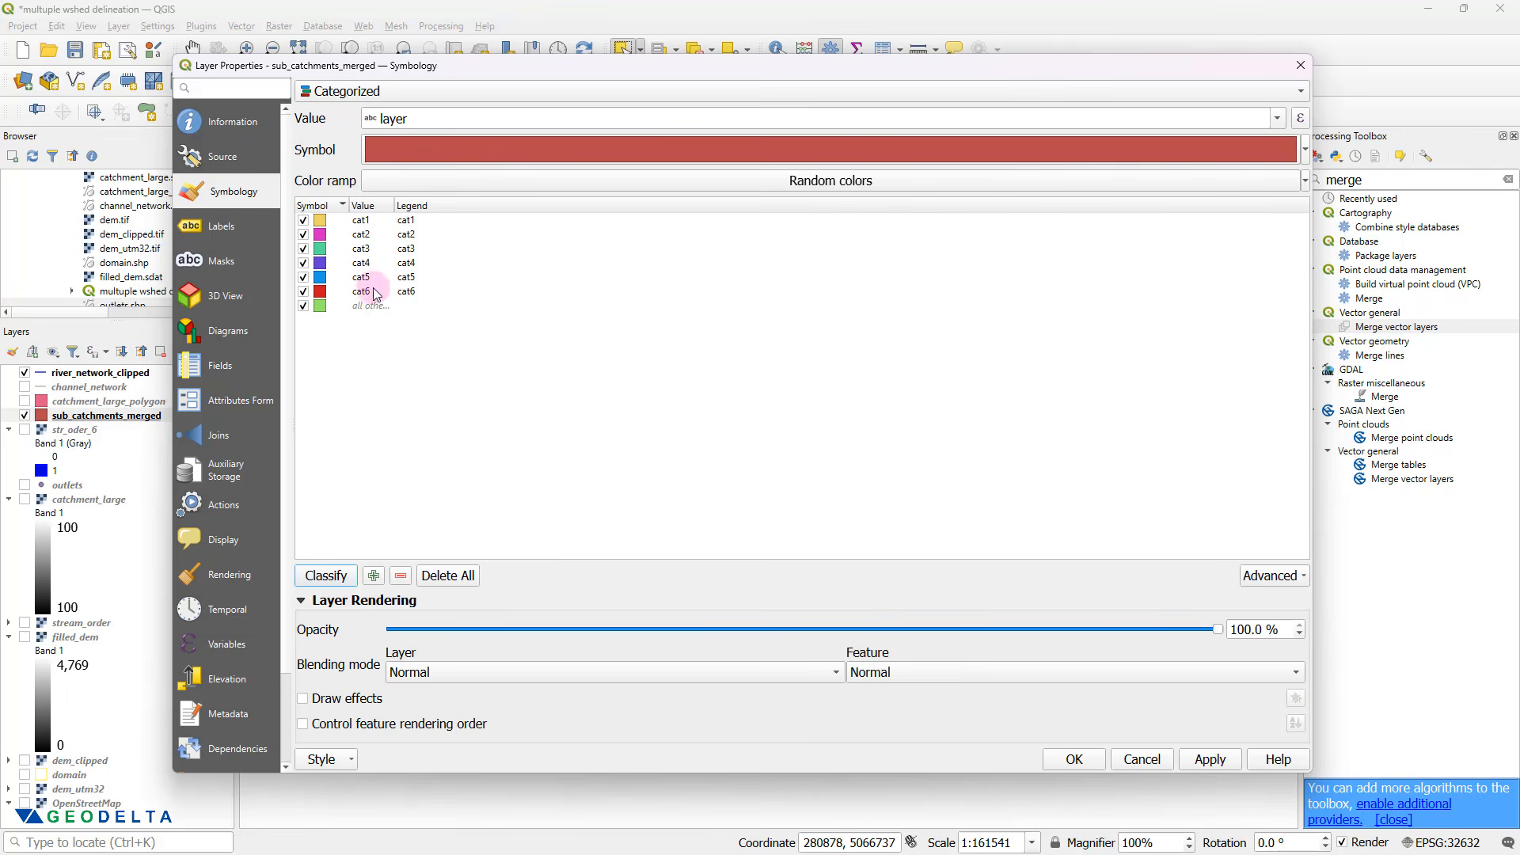
click(1219, 759)
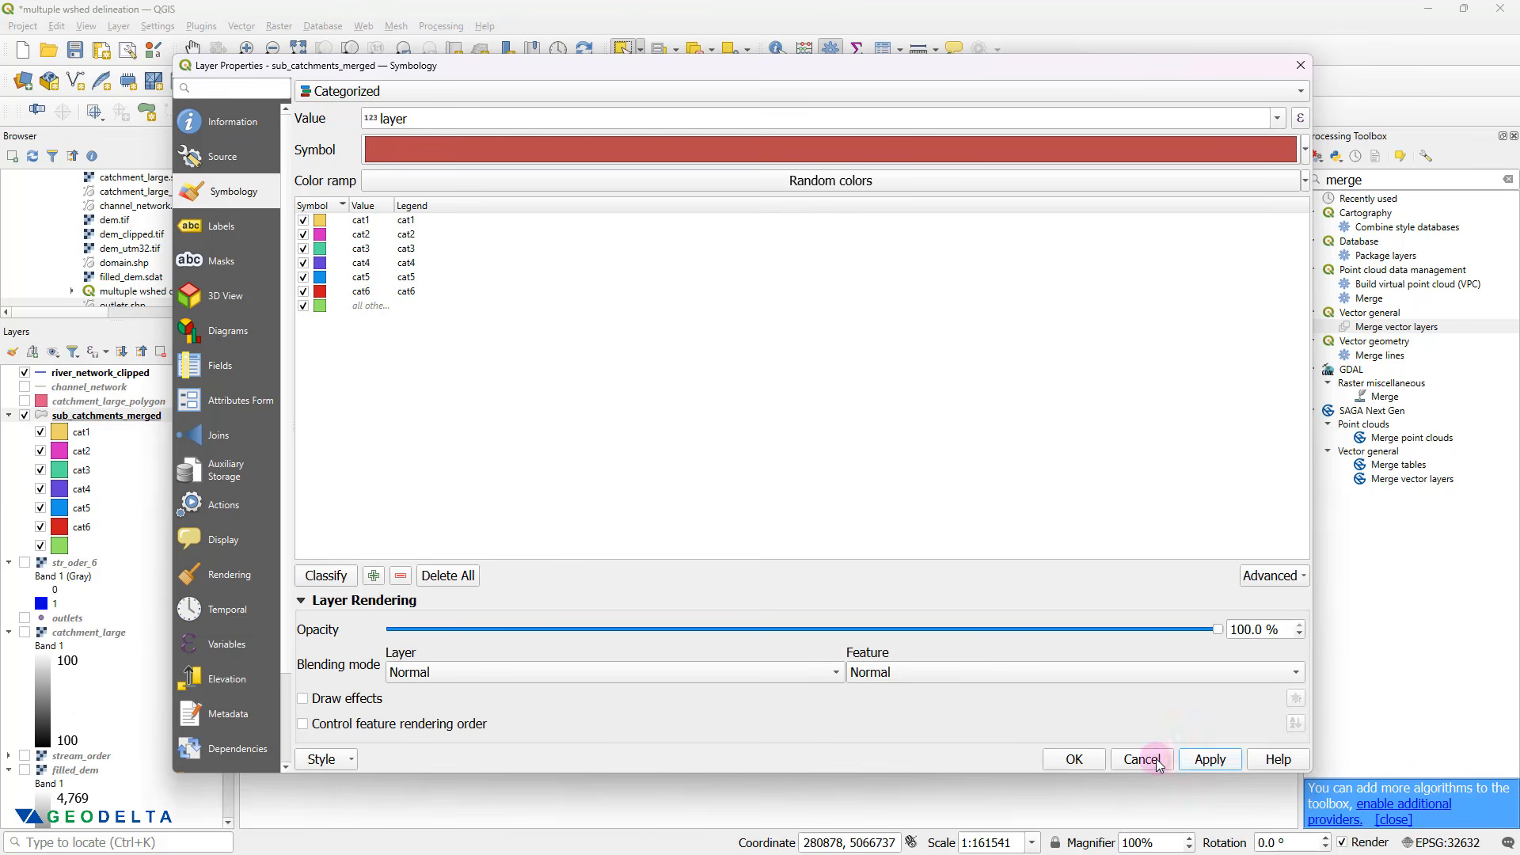
- Accept the categorized symbology of sub_catchments_merged and inspect the colored sub-catchments with the river network on the map
click(1079, 760)
scroll(841, 602, up, 1)
scroll(828, 594, down, 1)
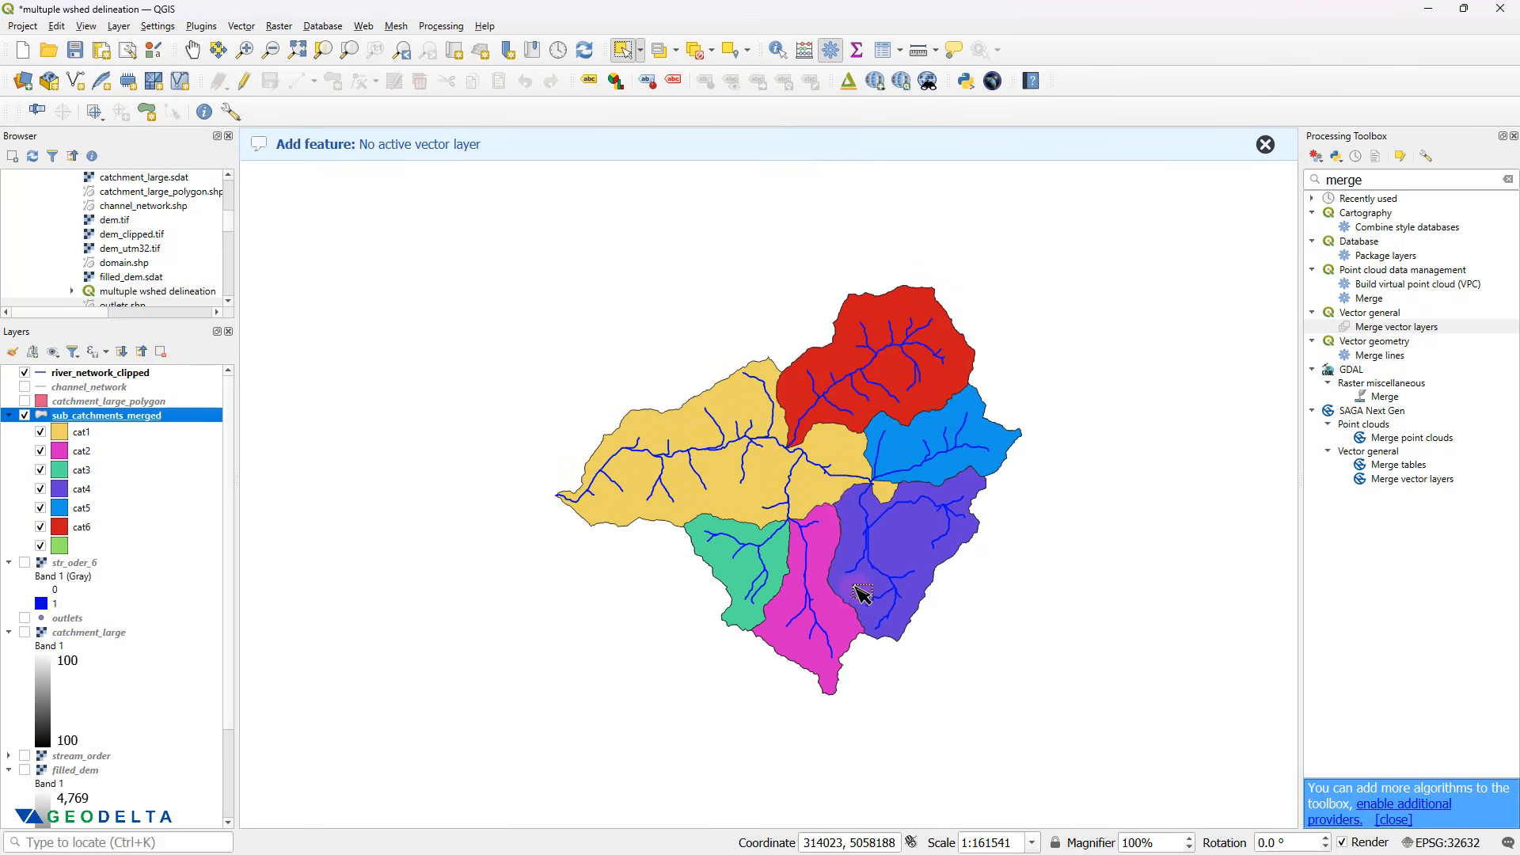
drag(833, 489, 823, 517)
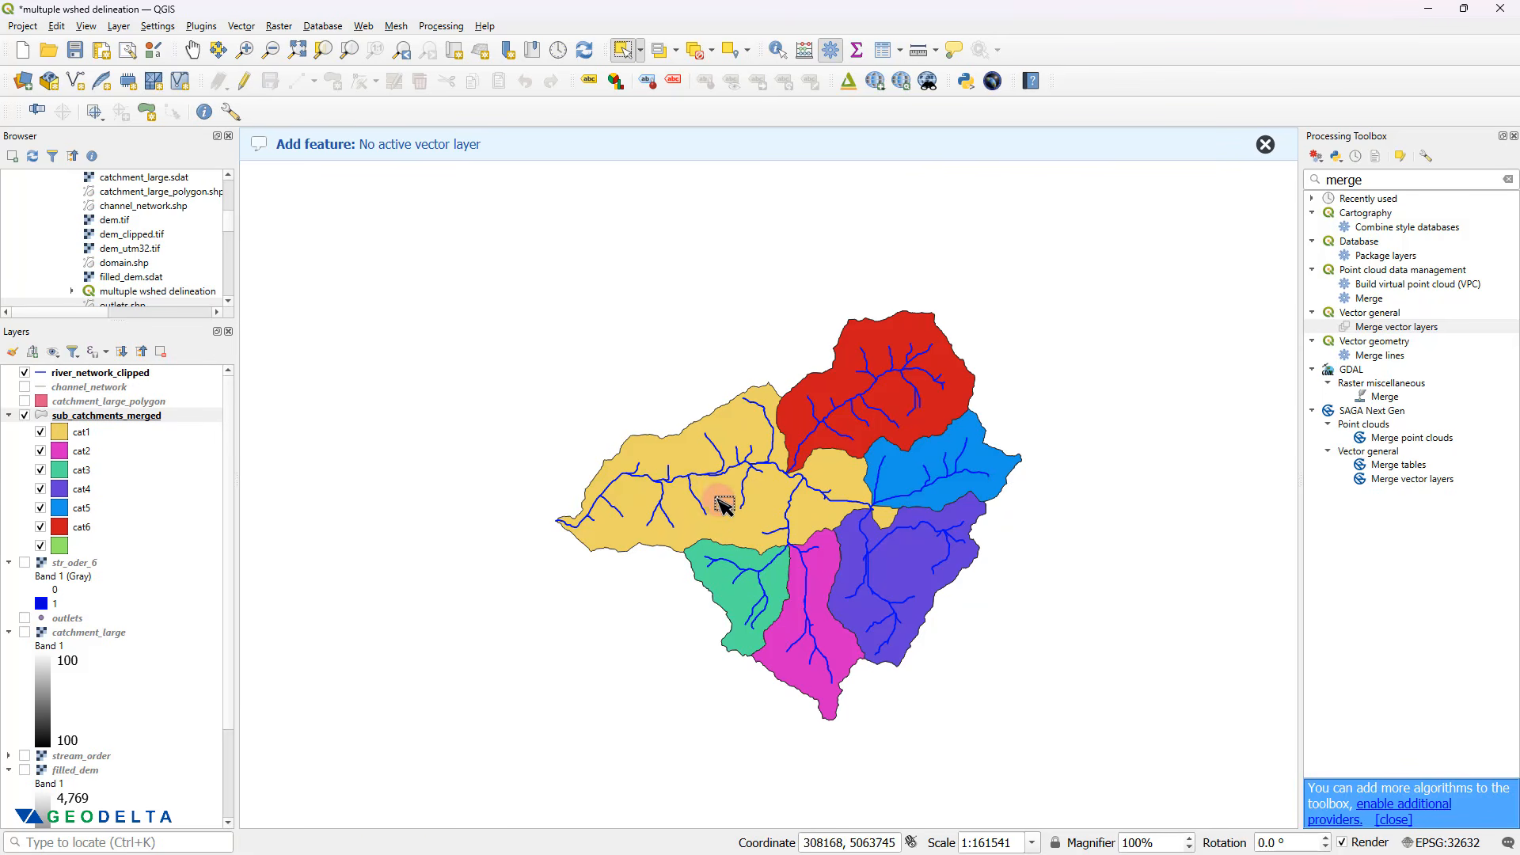
click(775, 505)
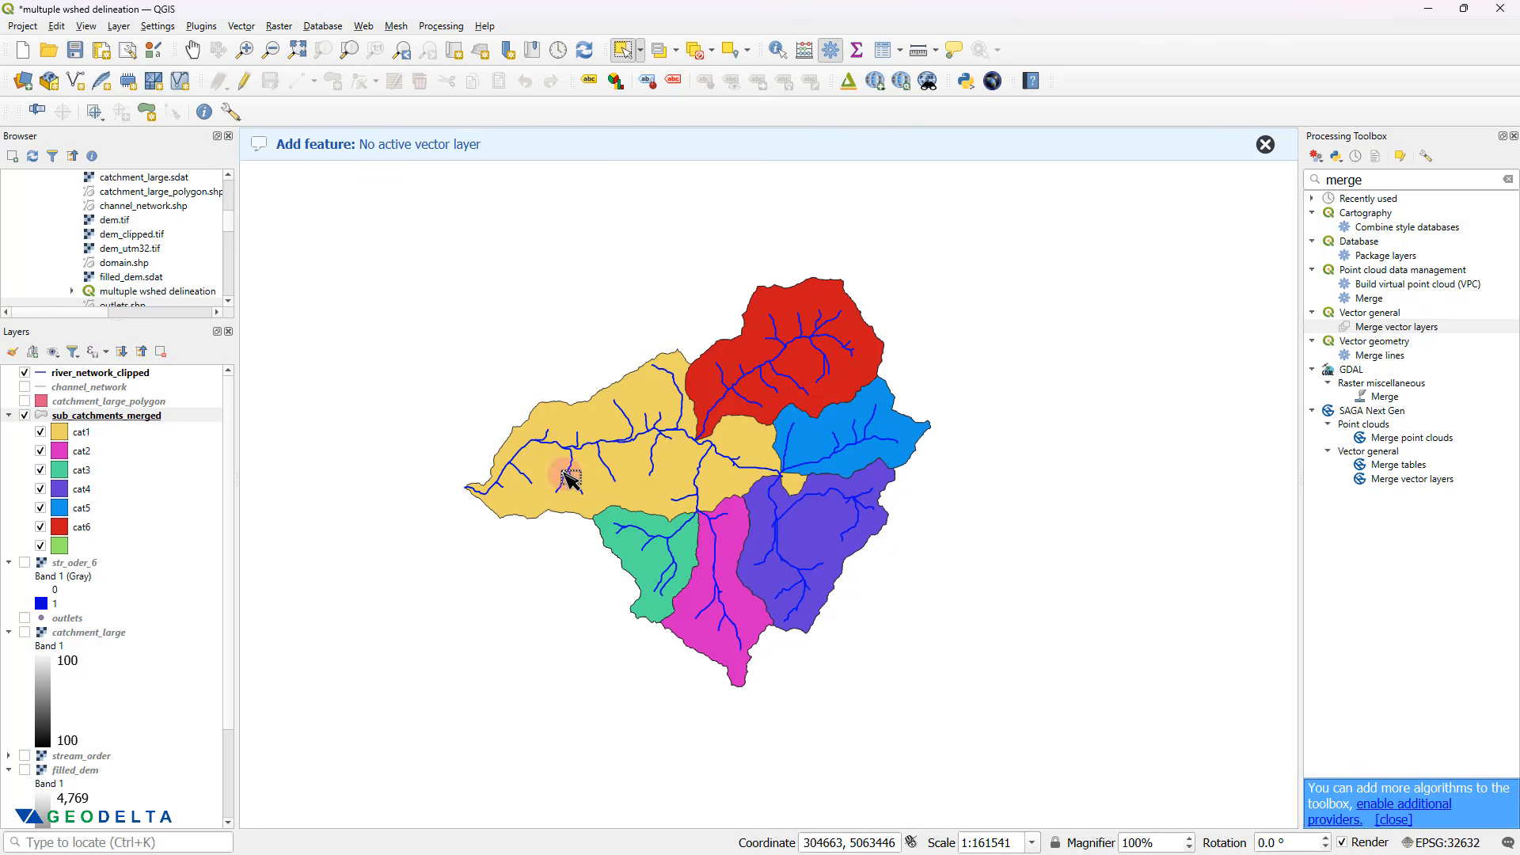
- From the sub_catchments_merged attribute table, set up a new field named Area of type Decimal number (real) in the Field Calculator
right_click(150, 418)
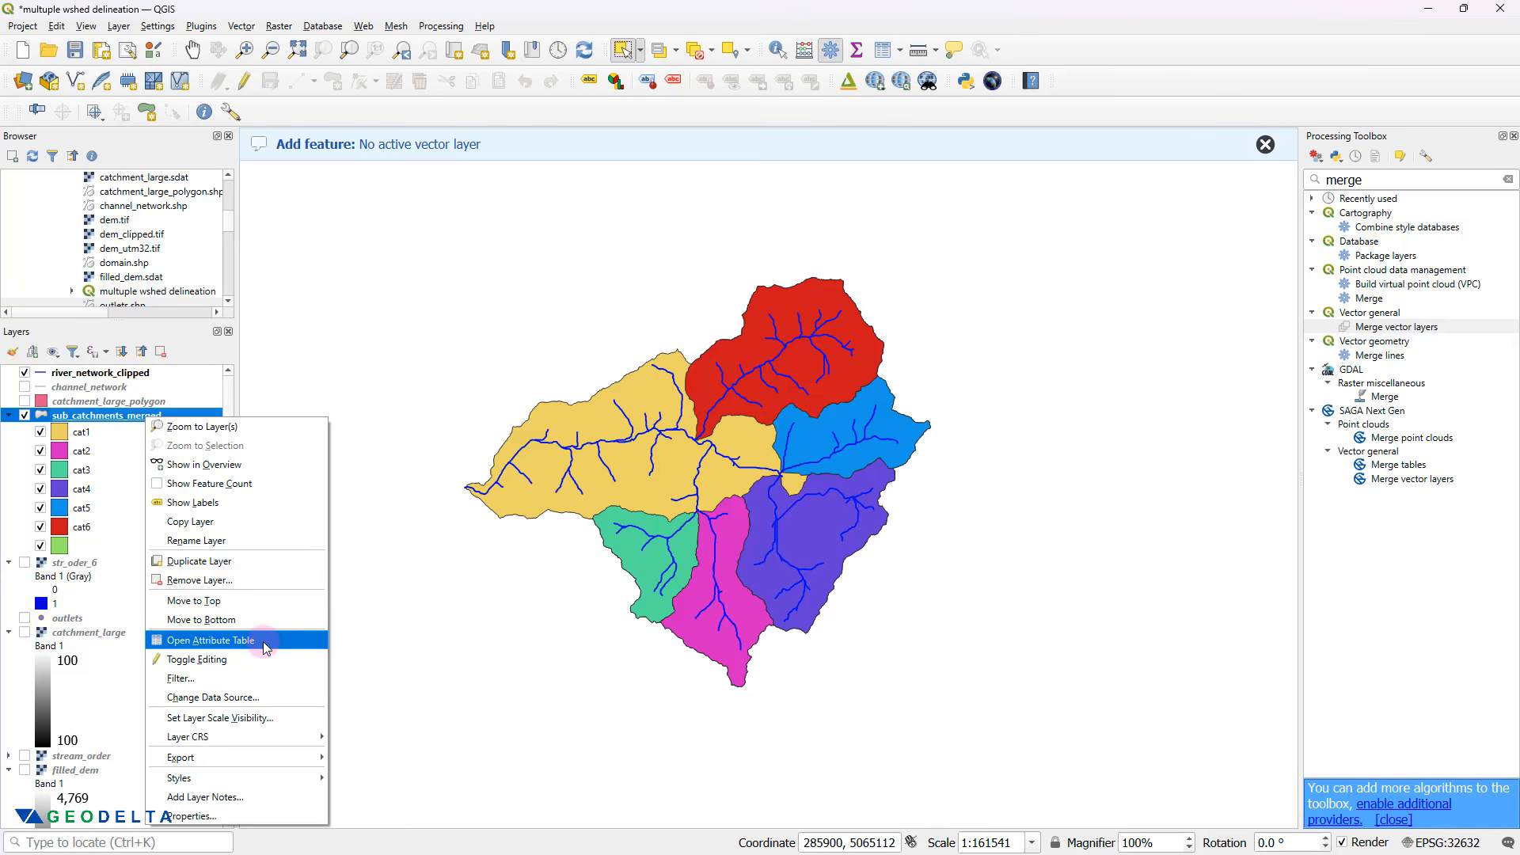
click(265, 648)
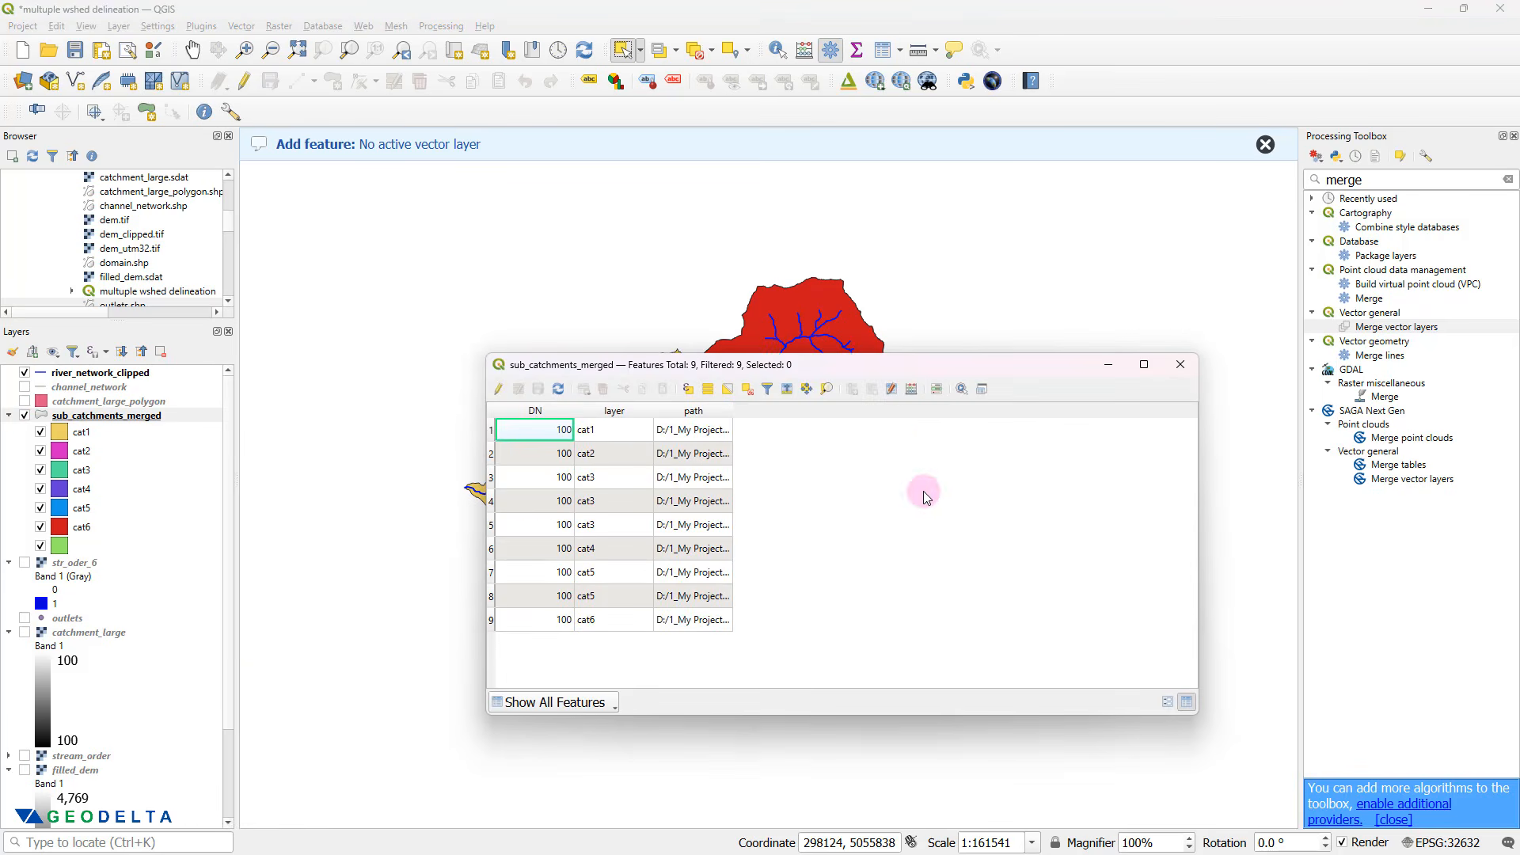
drag(558, 361, 494, 315)
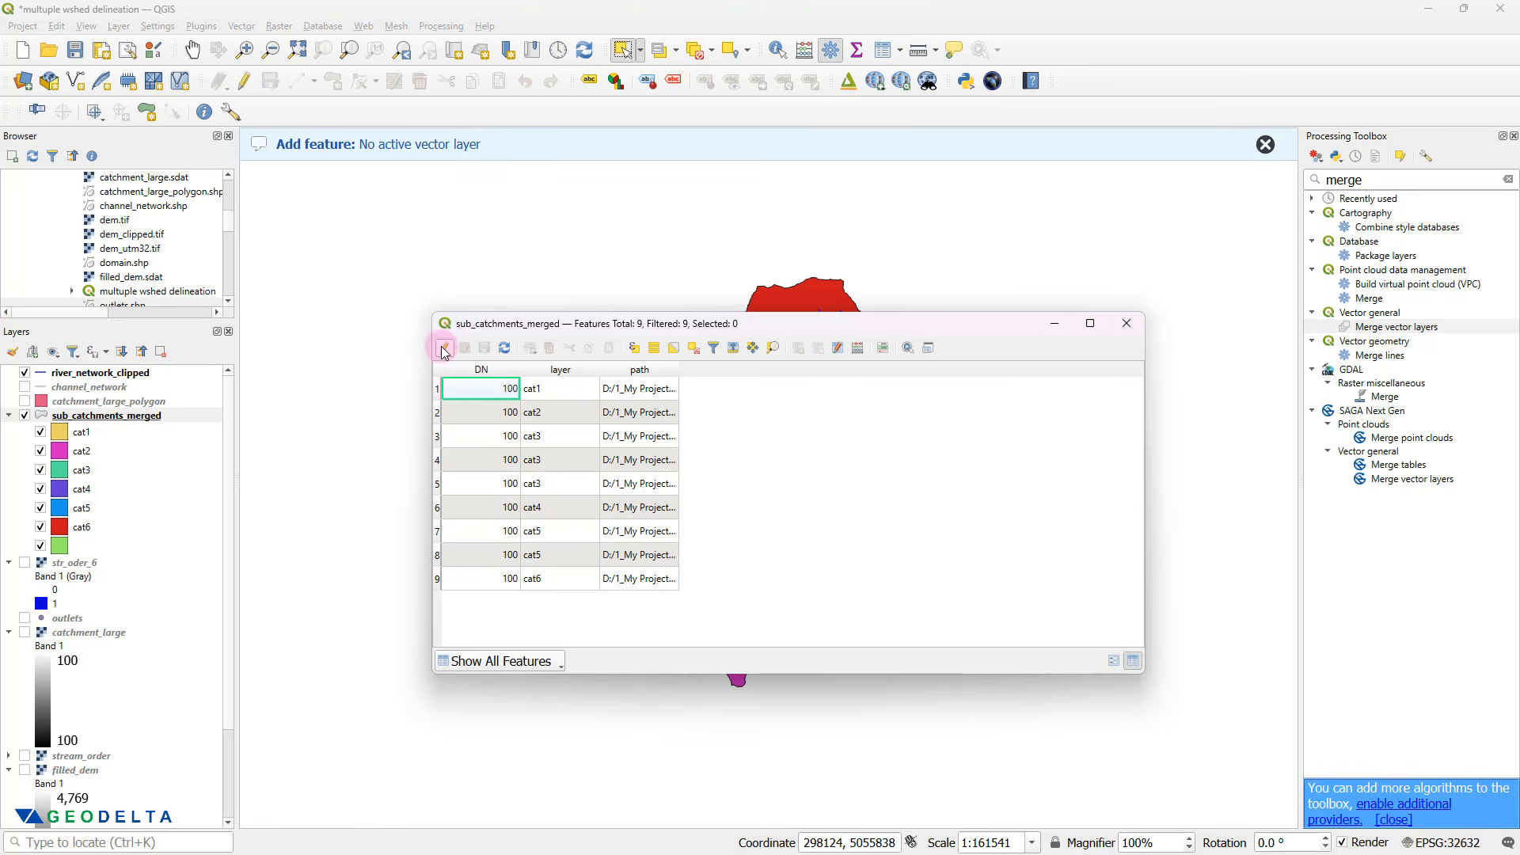
click(859, 349)
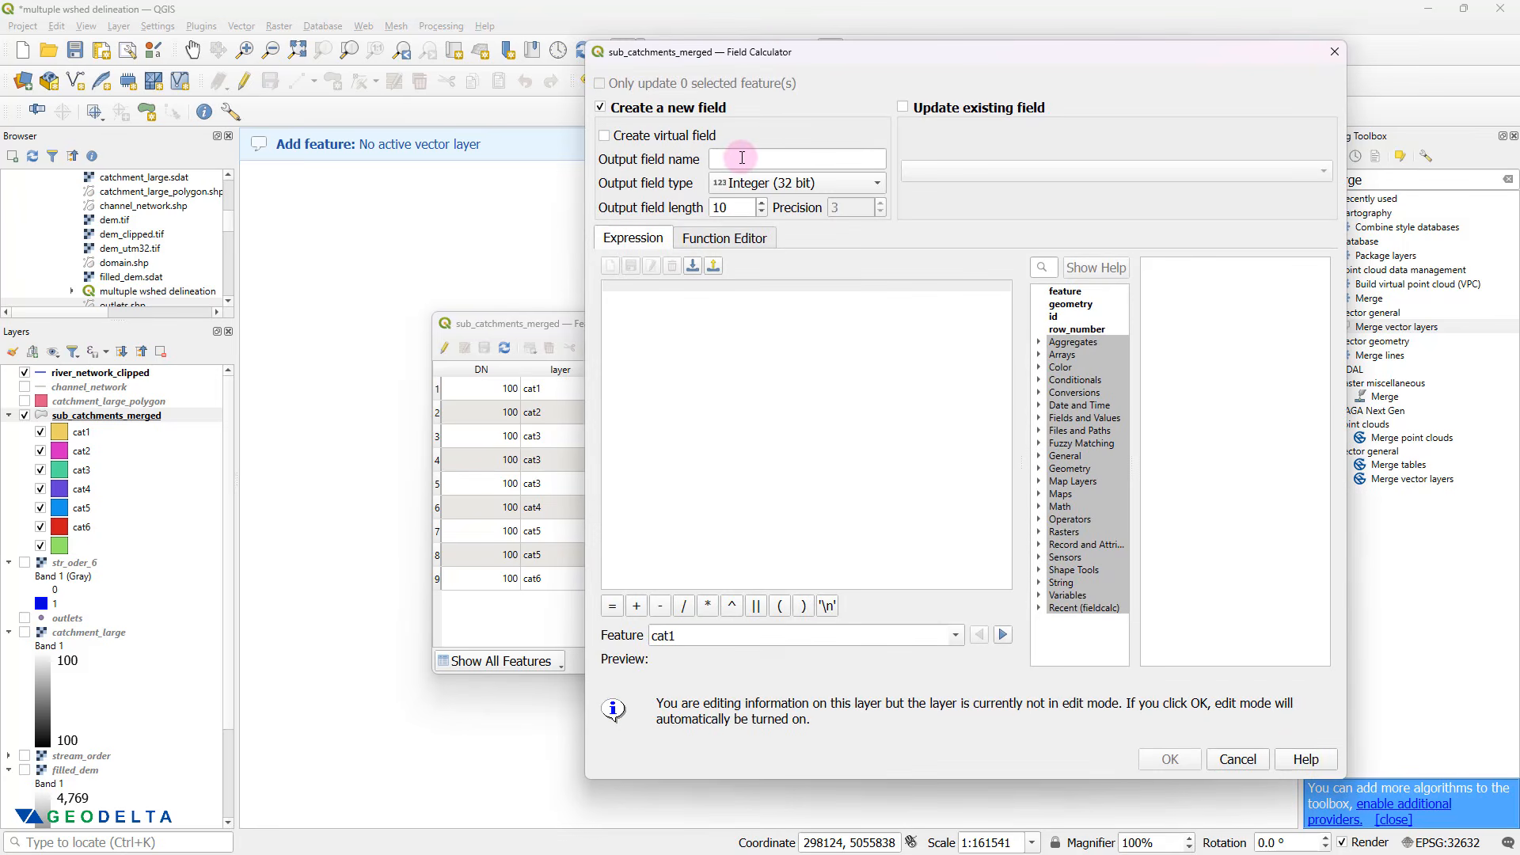
click(742, 159)
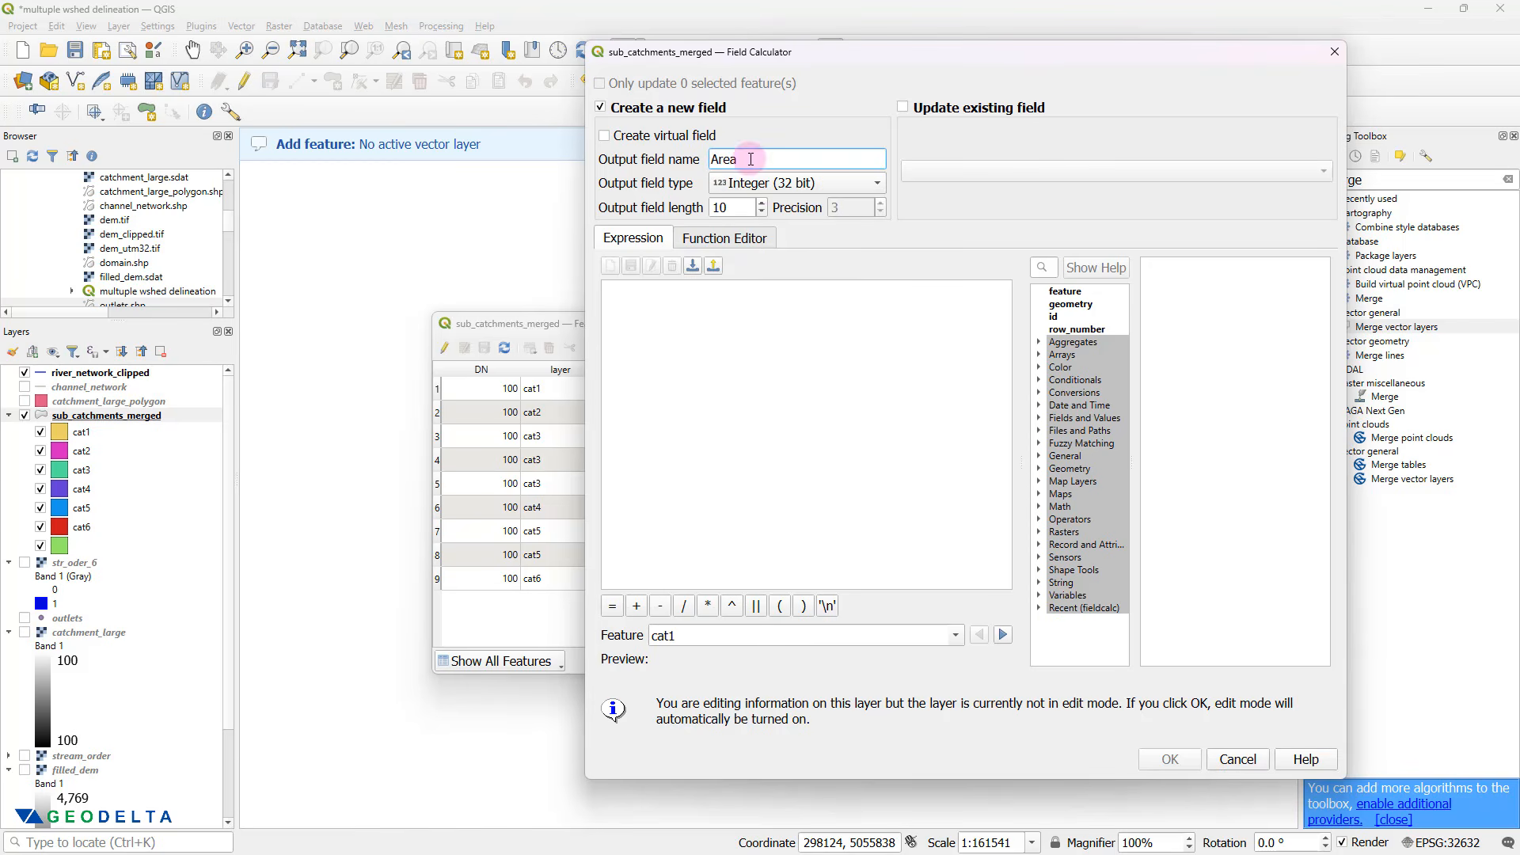
click(759, 187)
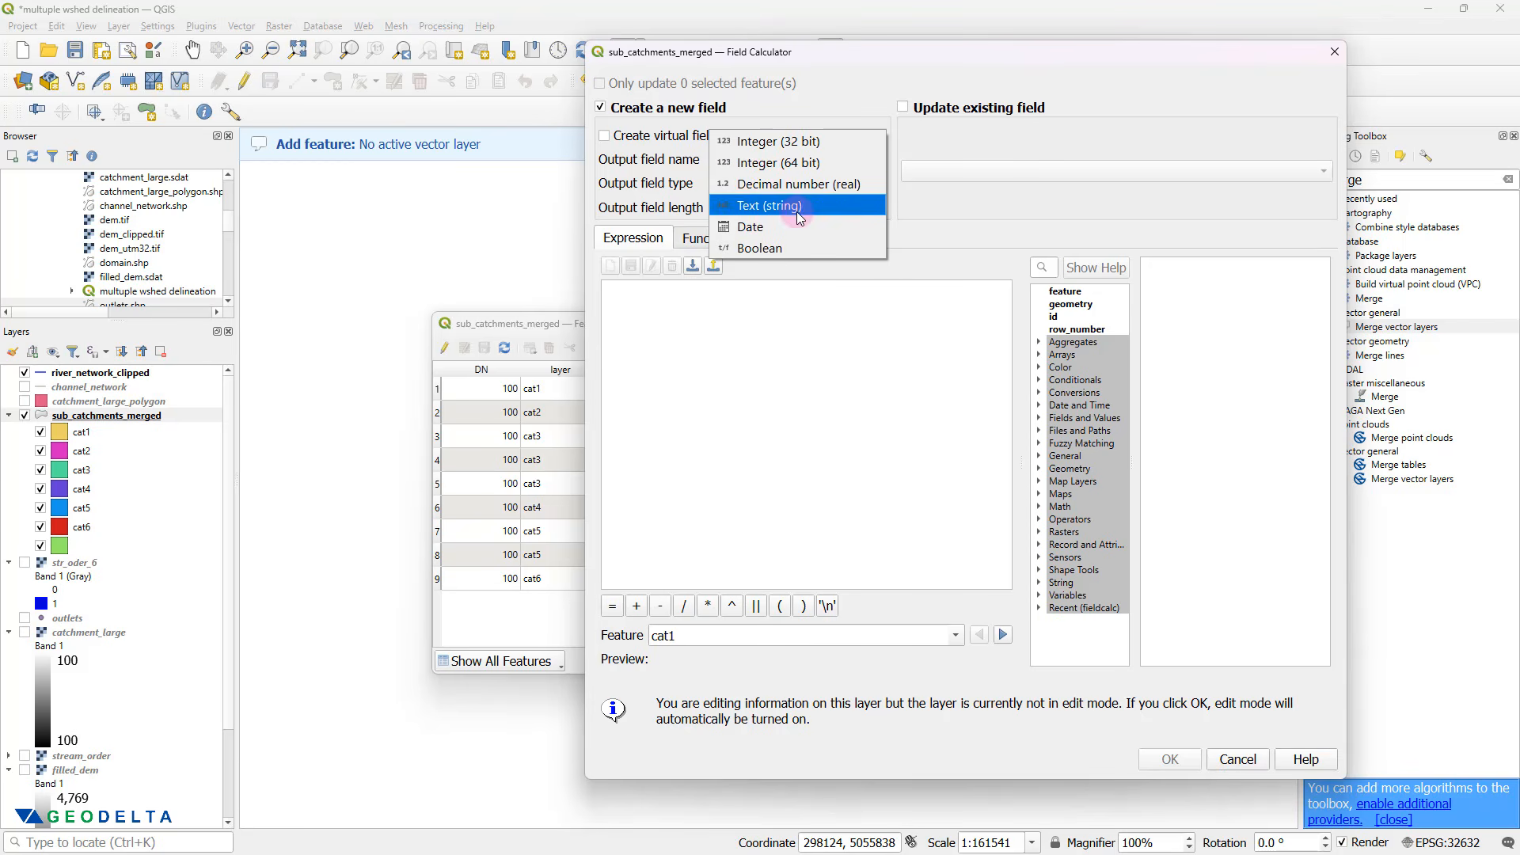
click(790, 187)
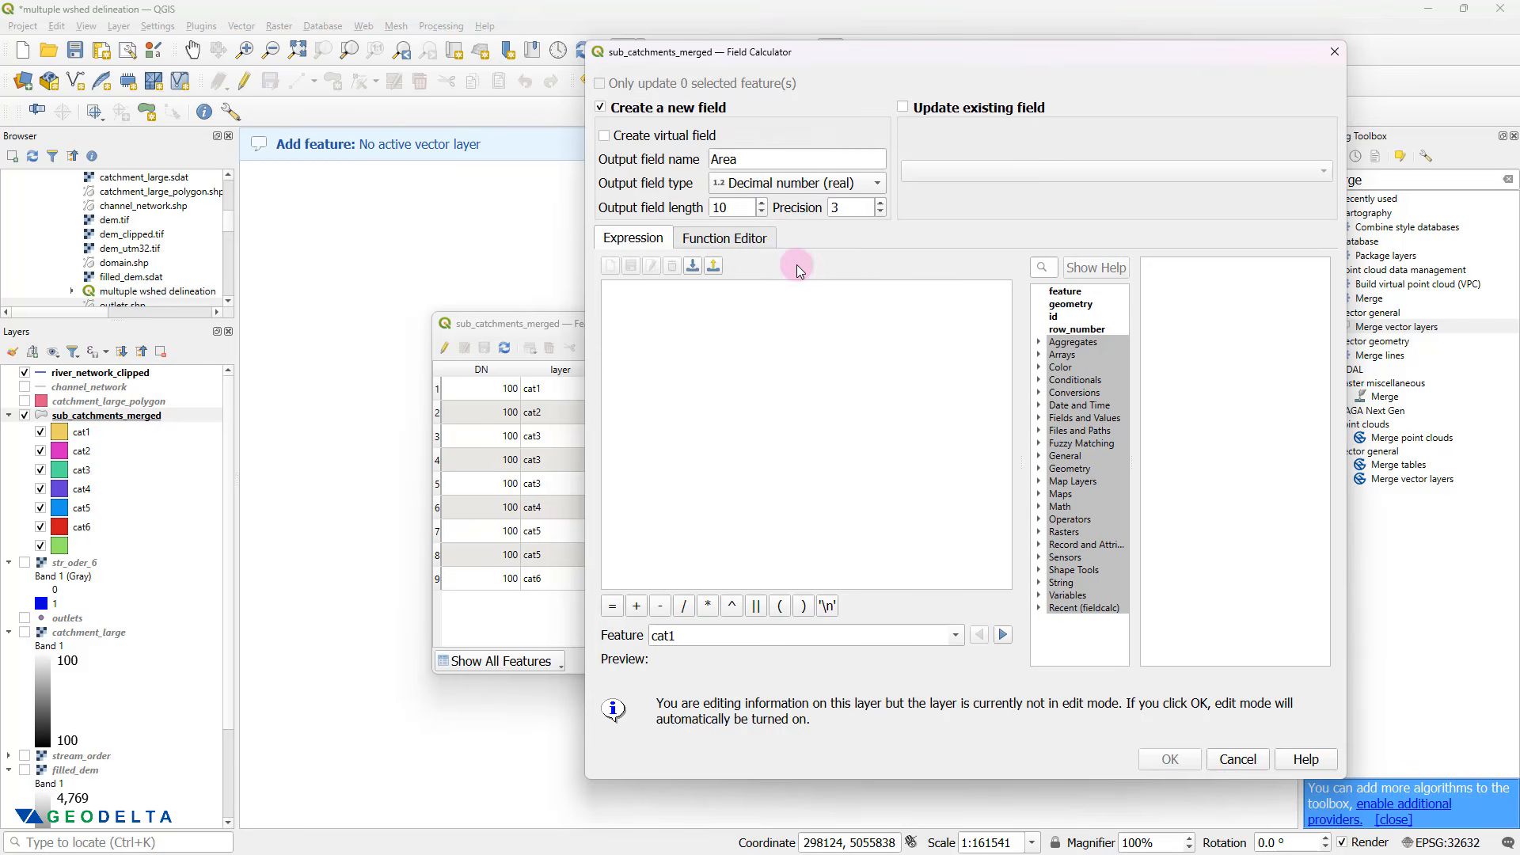
- Enter the expression $area/1000000 for the Area field to compute each polygon's area in square kilometres
click(718, 310)
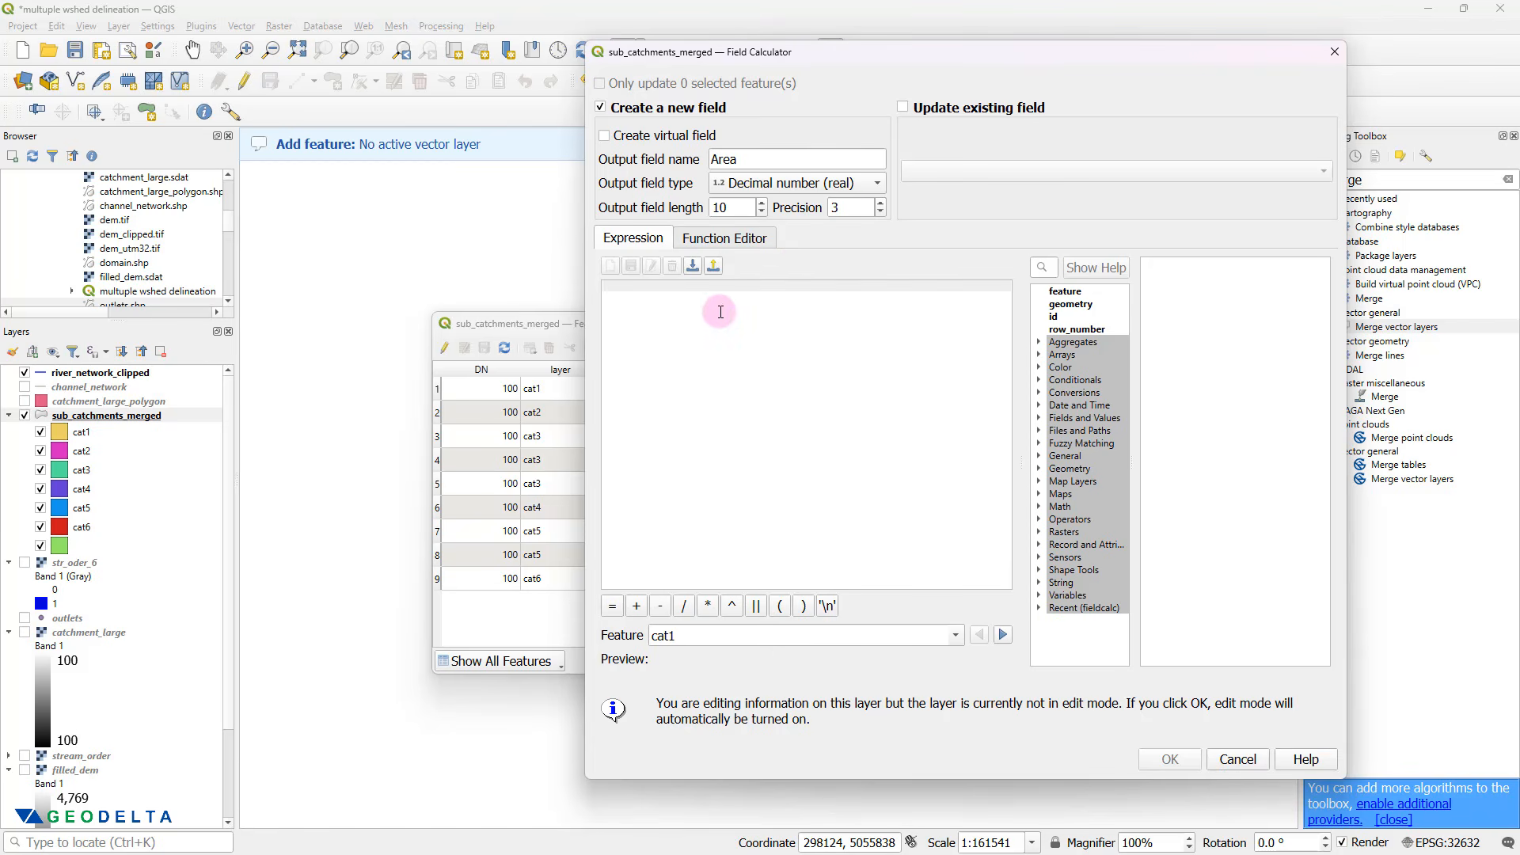
text($)
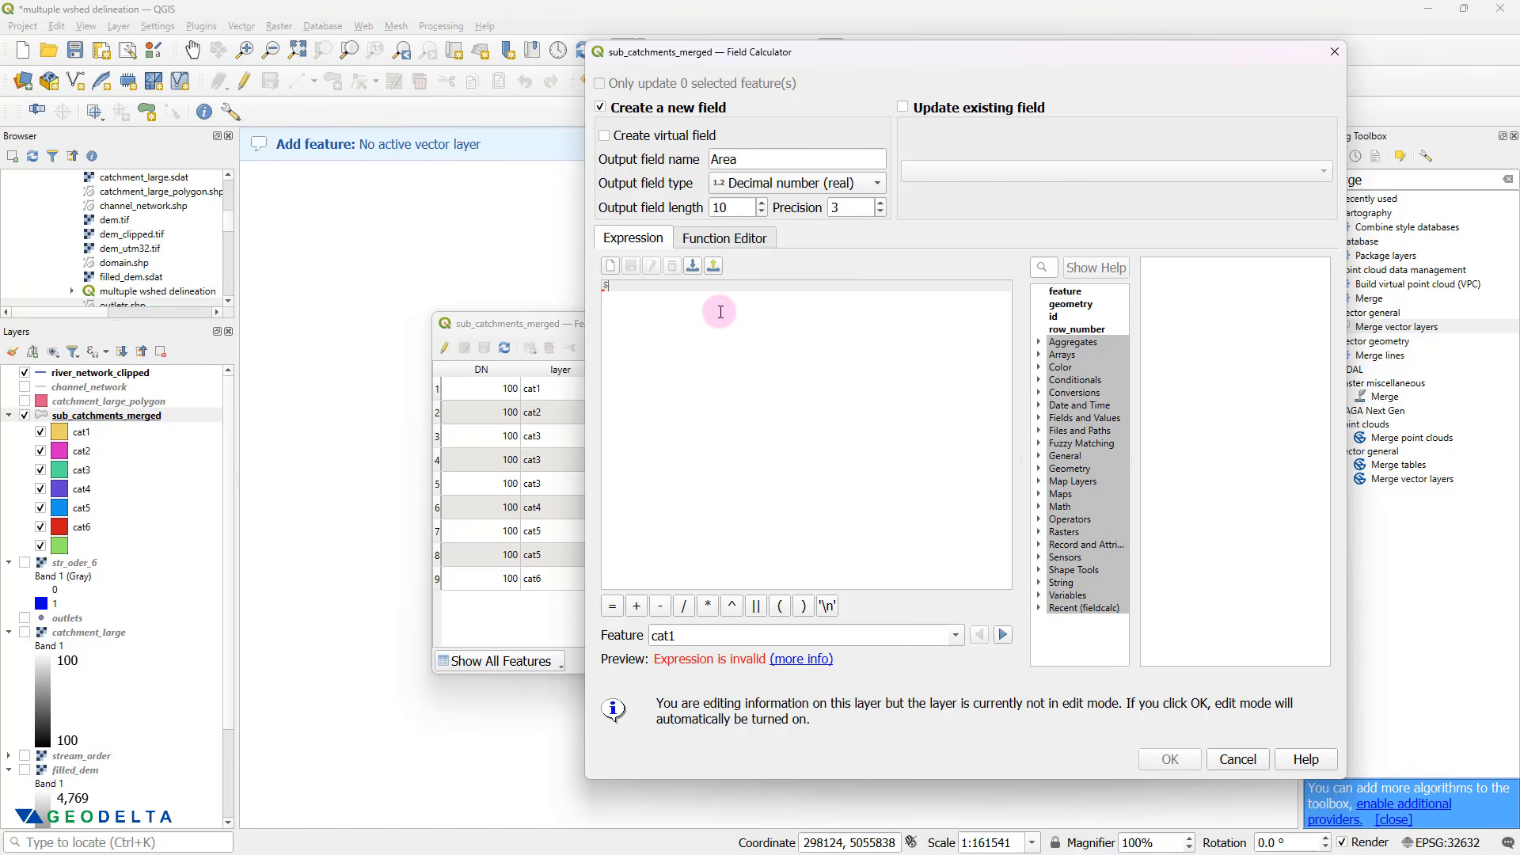
text(area)
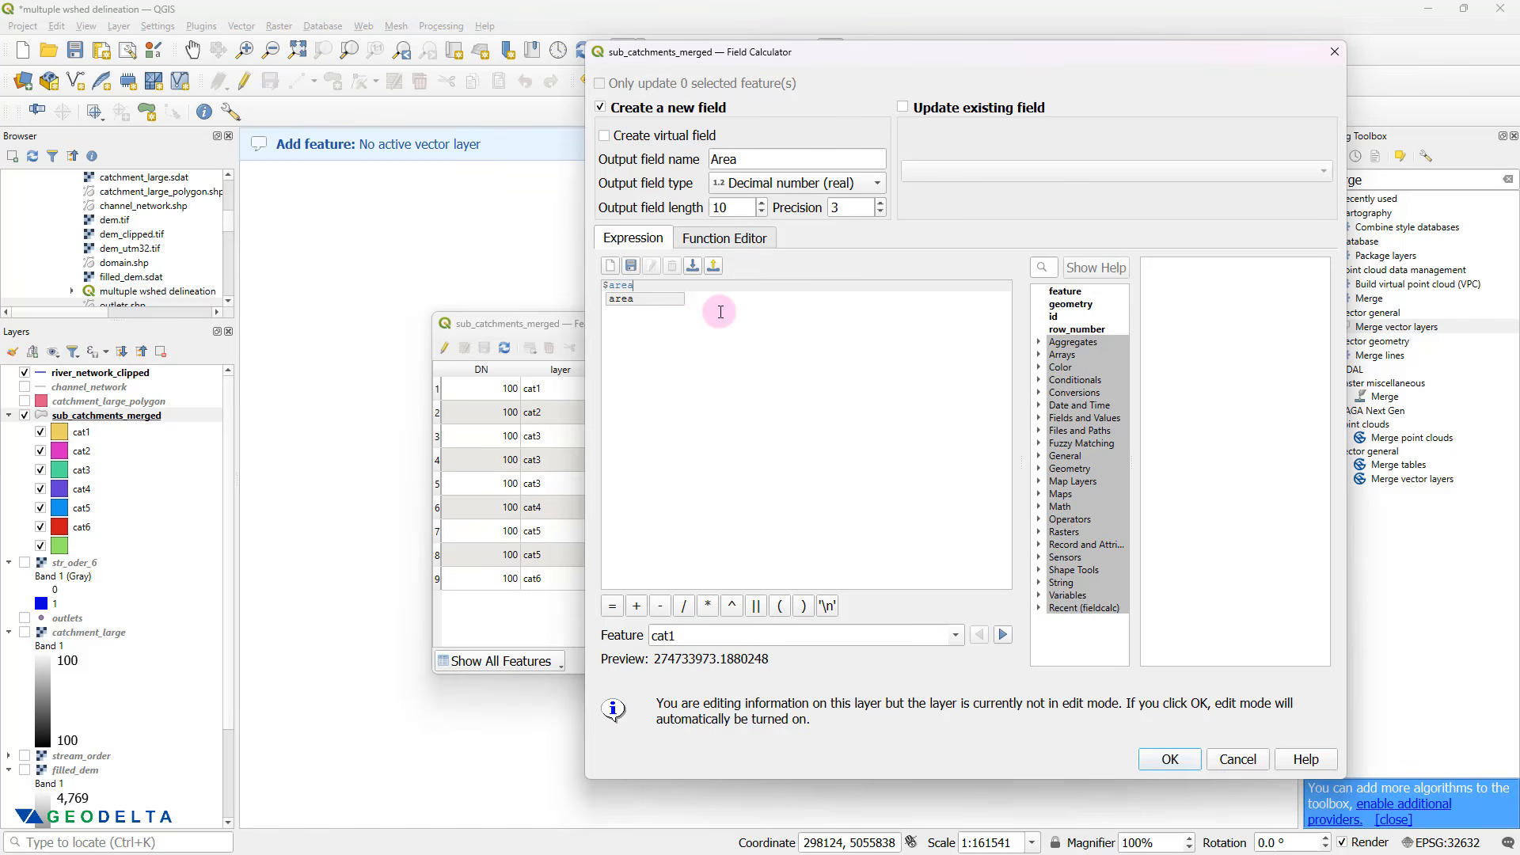
click(768, 412)
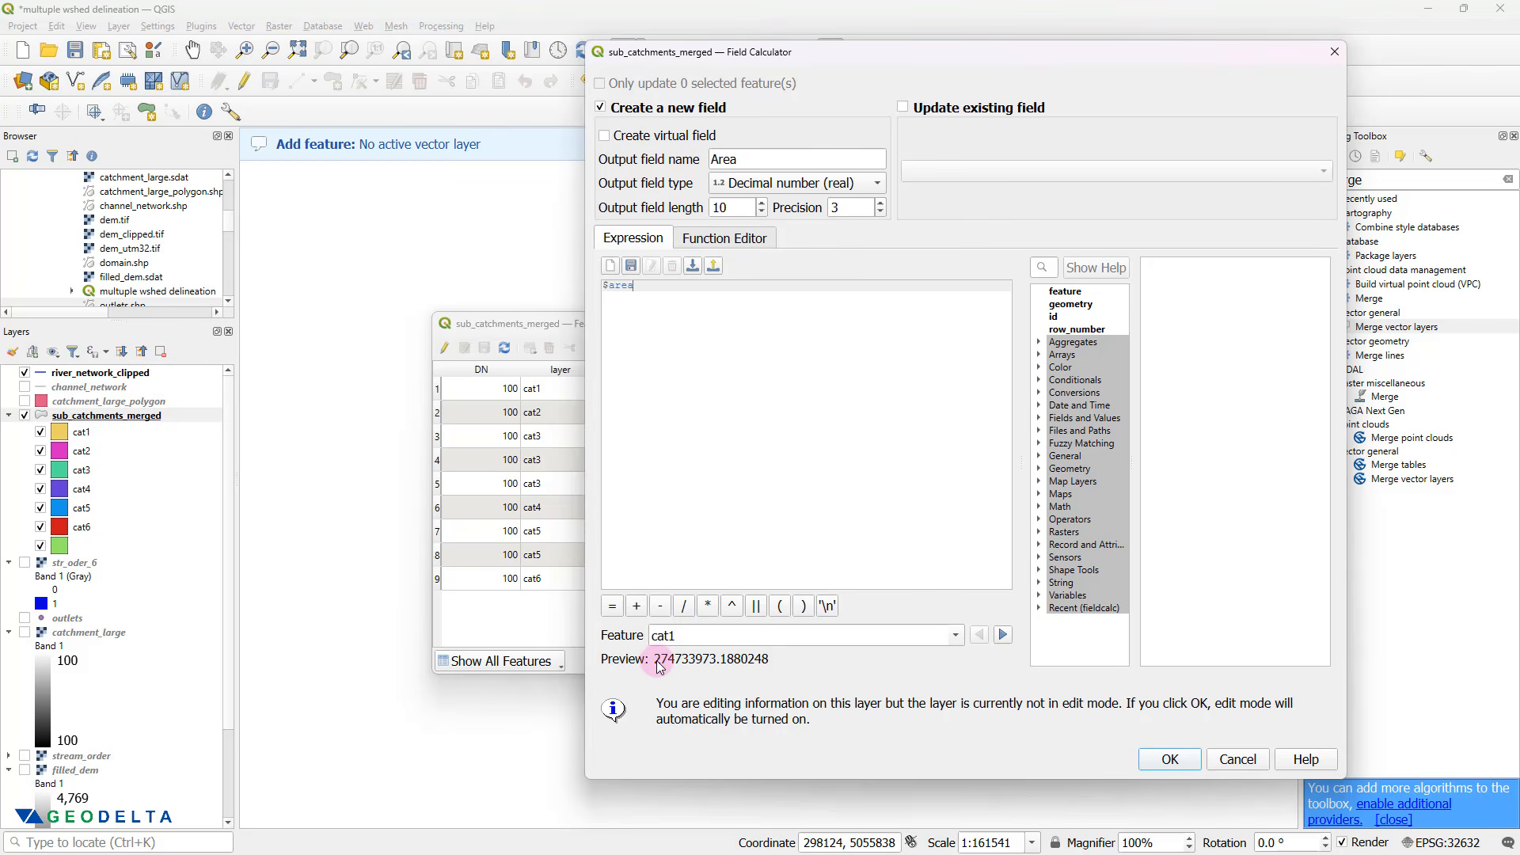
double_click(714, 667)
double_click(716, 668)
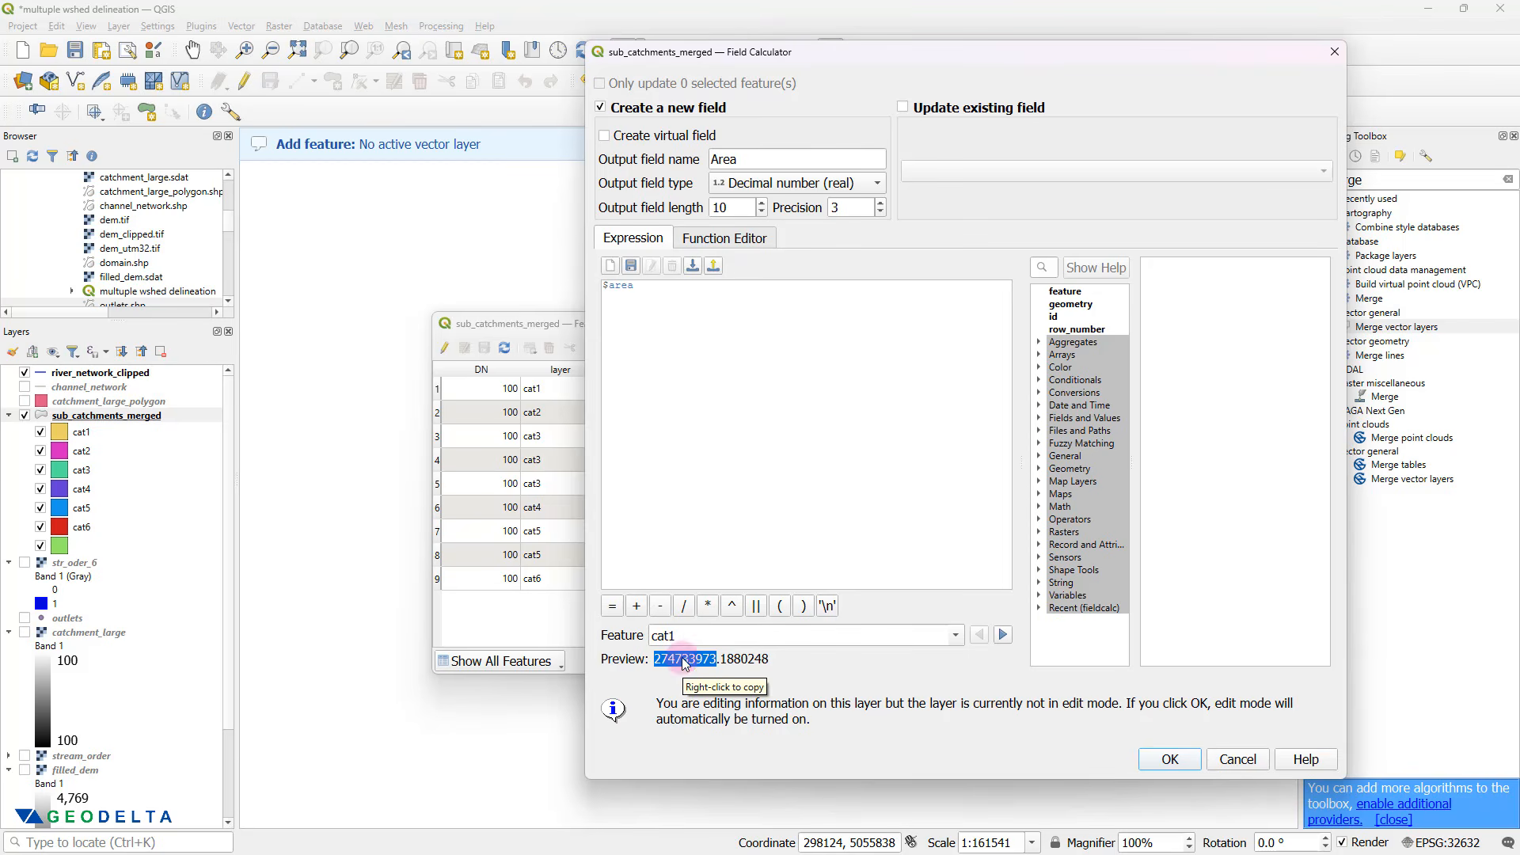
click(668, 290)
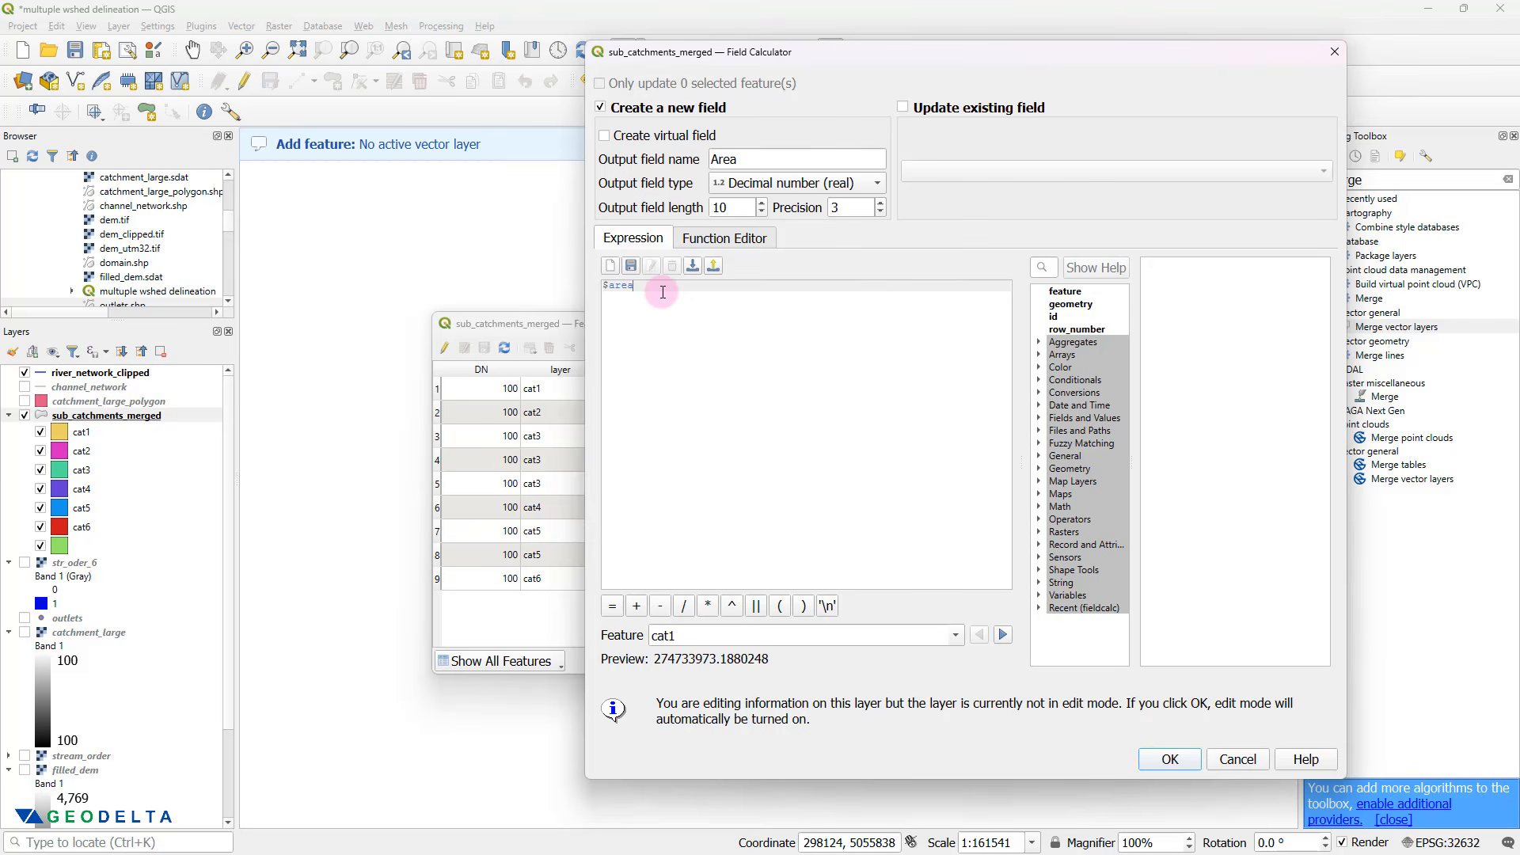
text(/1000000)
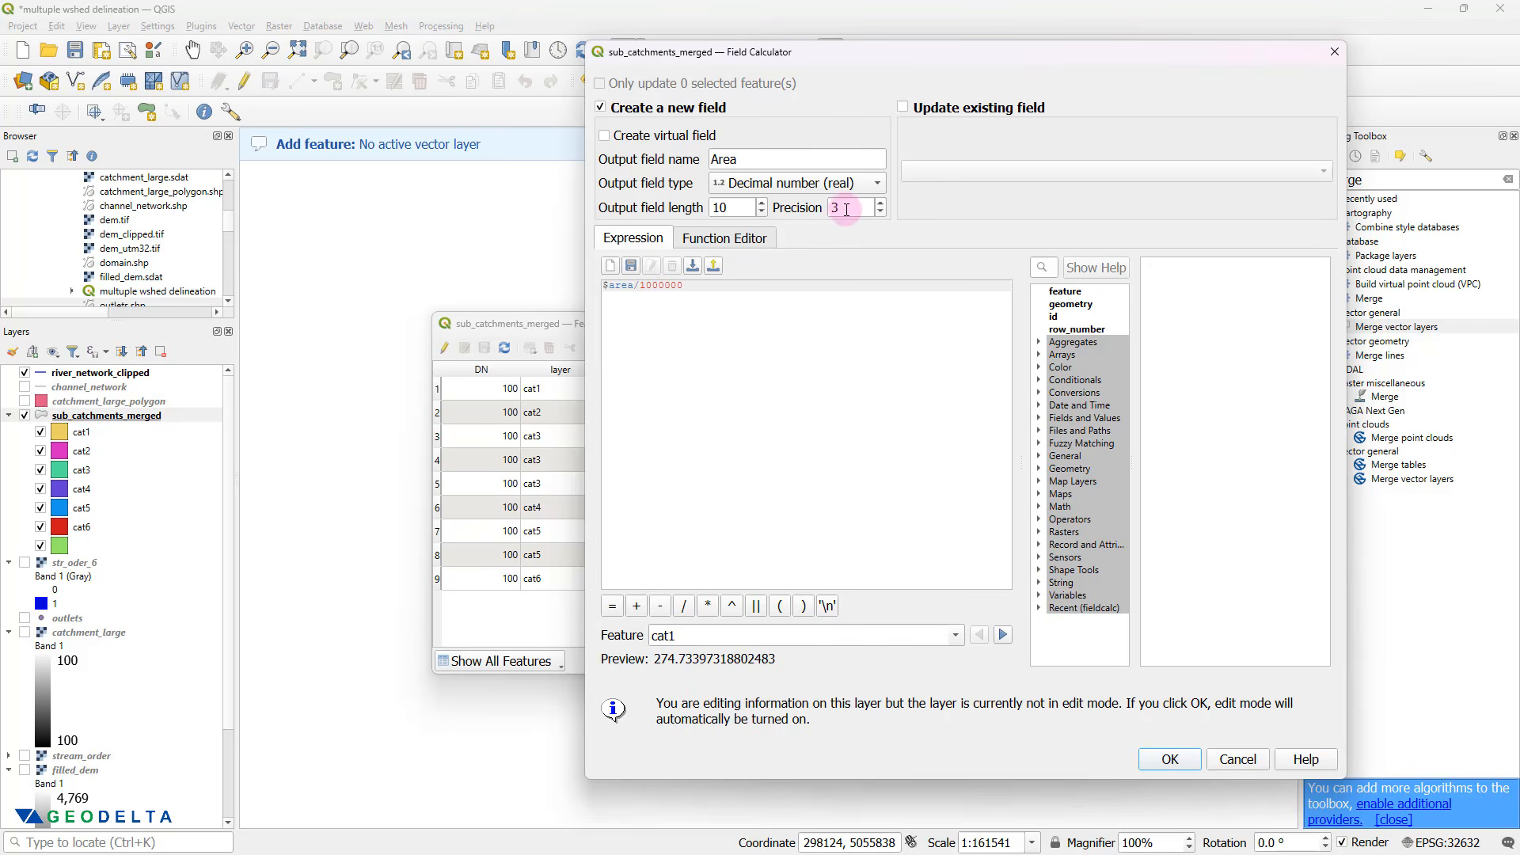
- Set the Area field's precision to 2 and run the field calculation
drag(846, 209, 827, 207)
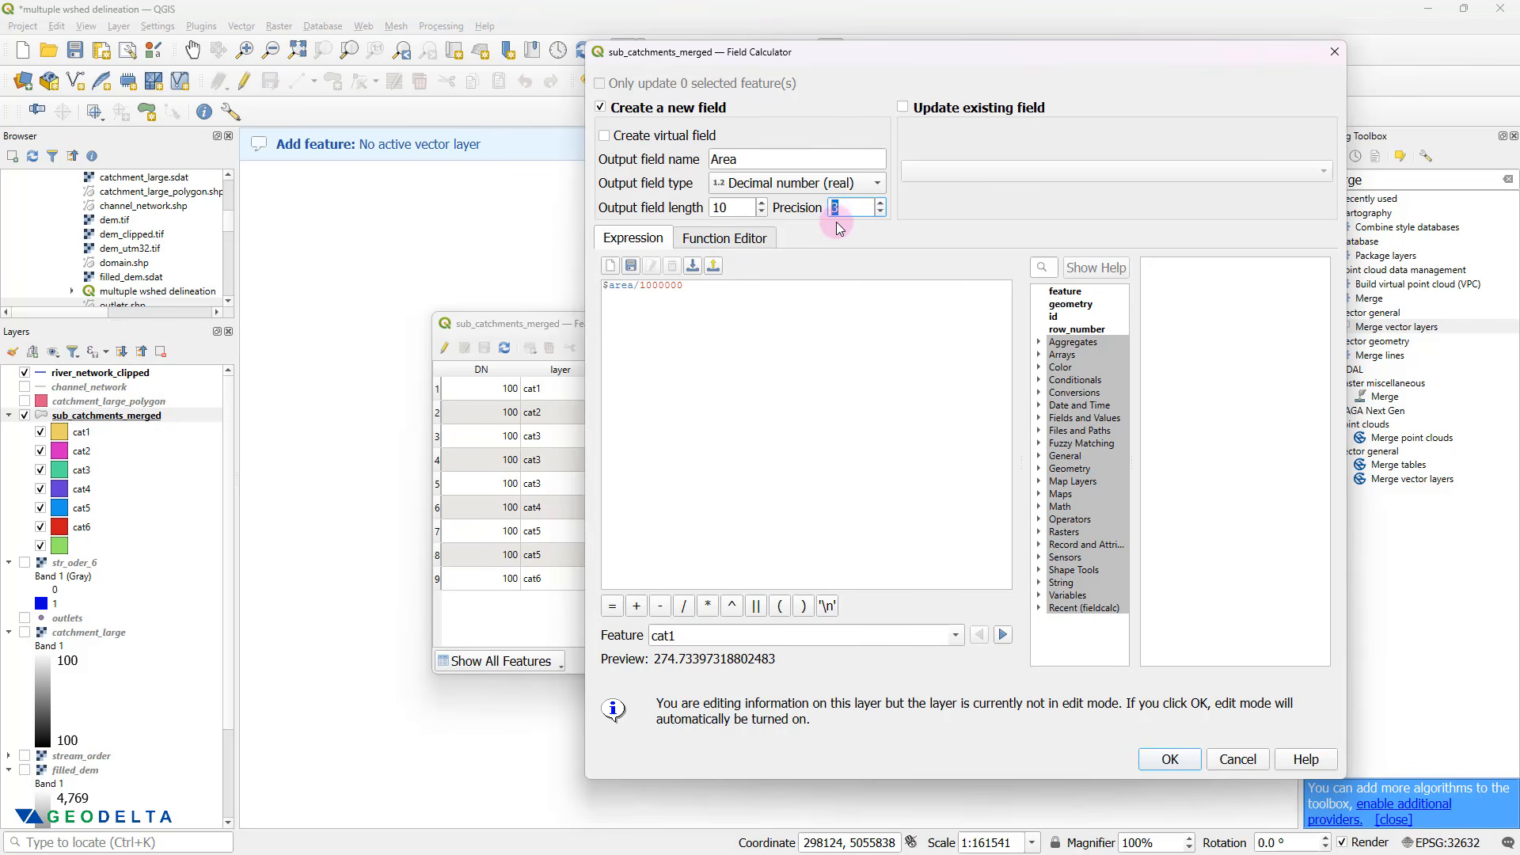
text(2)
click(904, 405)
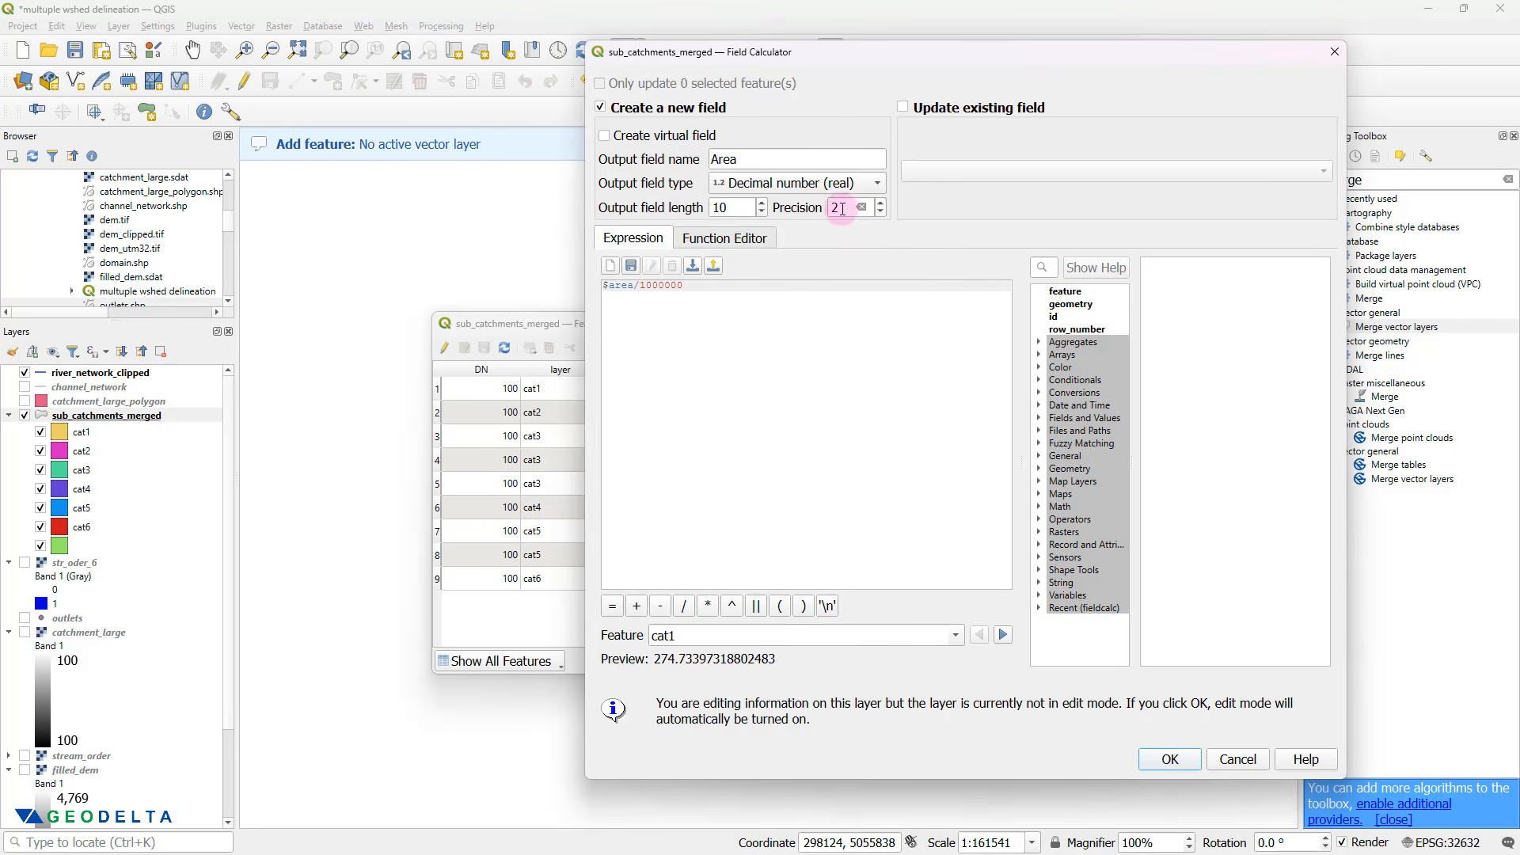
click(1171, 760)
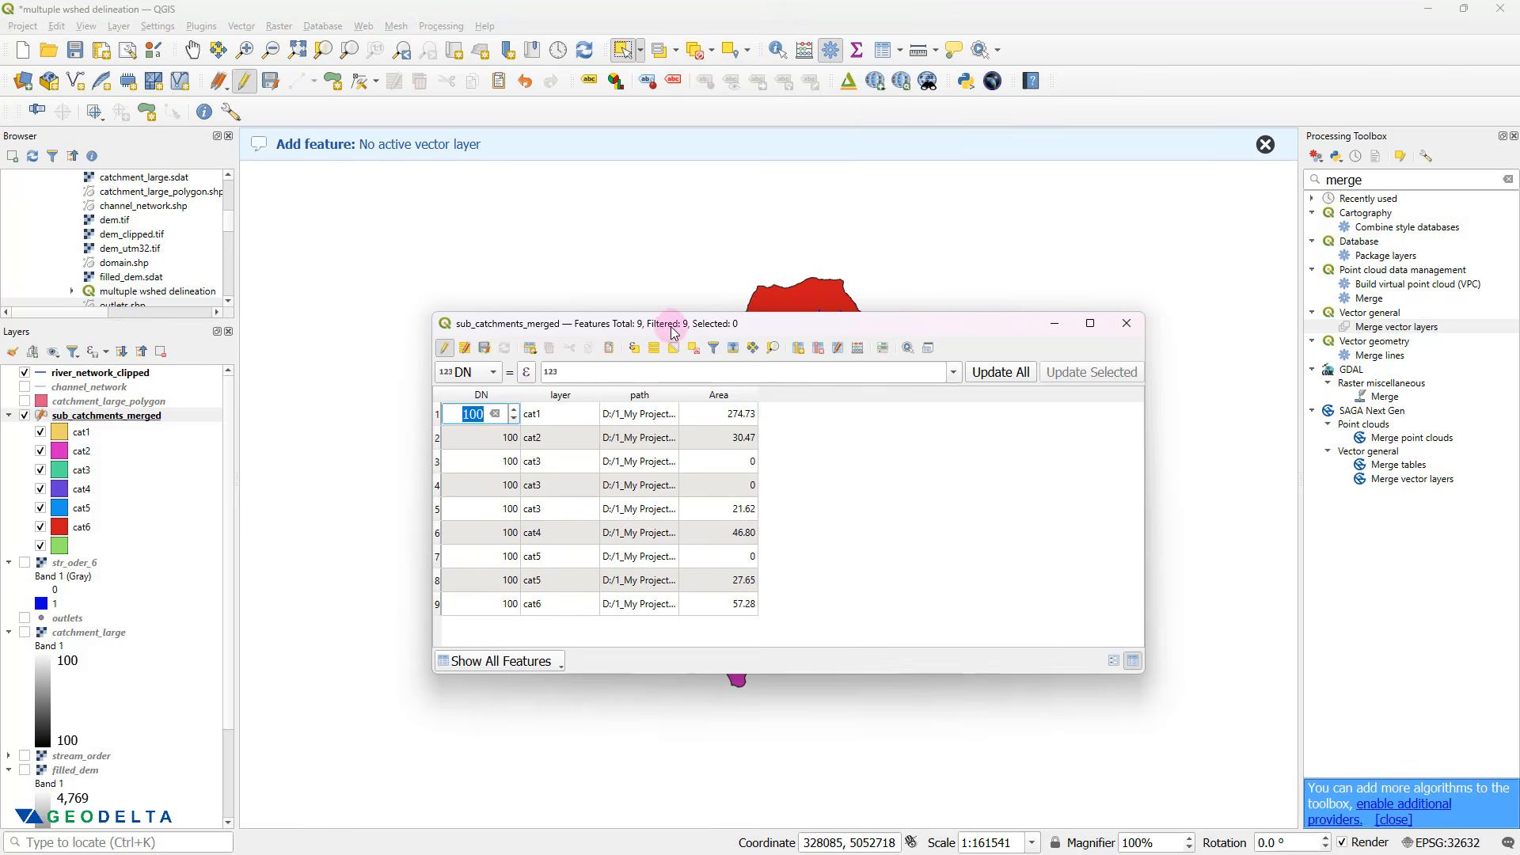
- Place the attribute table beside the map and compare the three cat3 records with their polygons
drag(672, 324, 1128, 280)
drag(776, 523, 645, 509)
key(alt+Tab)
drag(1150, 280, 1103, 214)
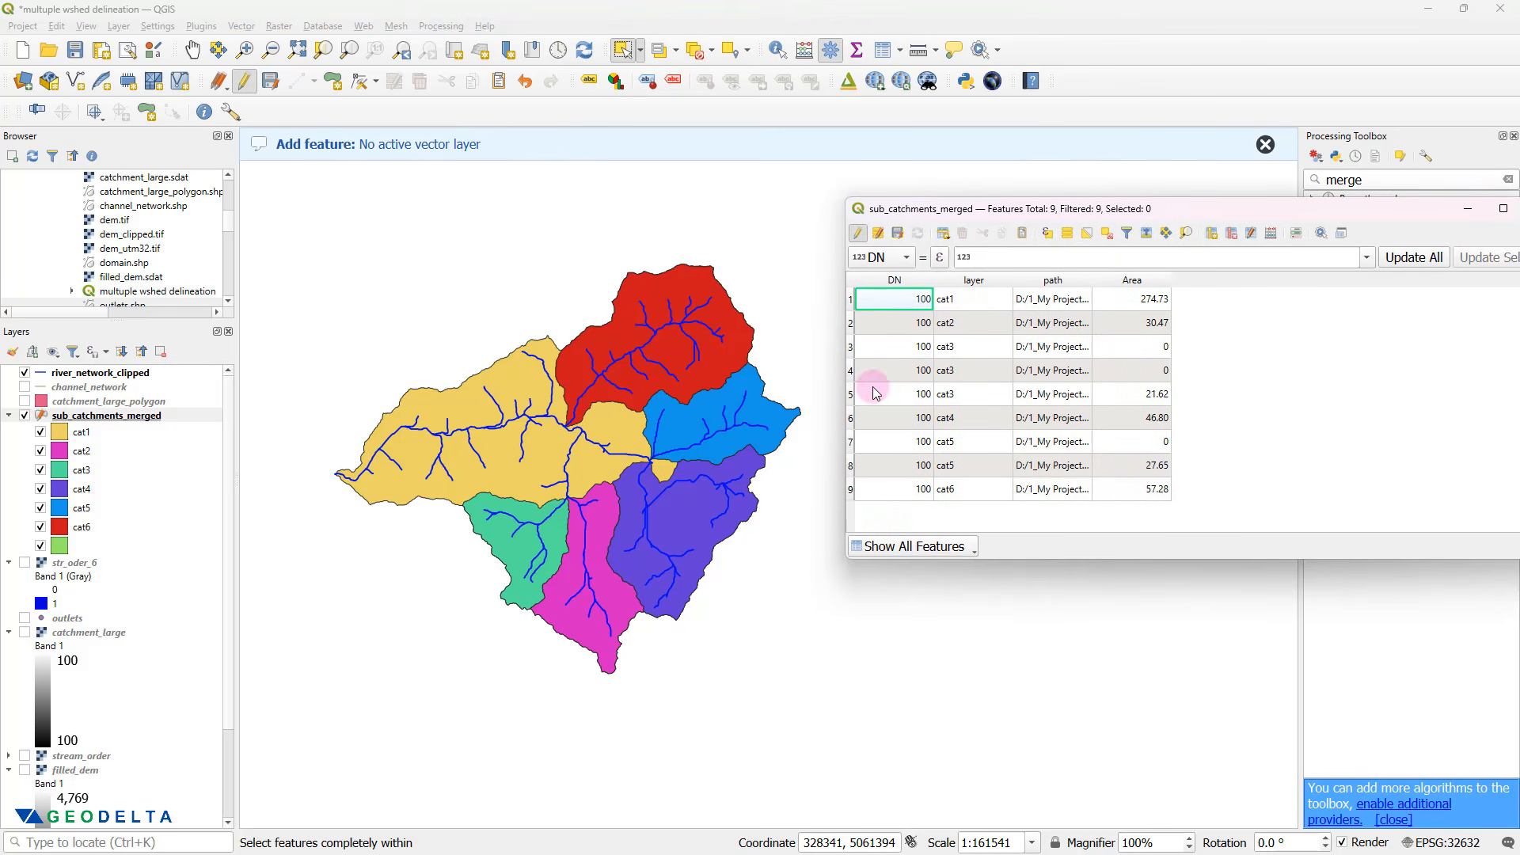
click(851, 400)
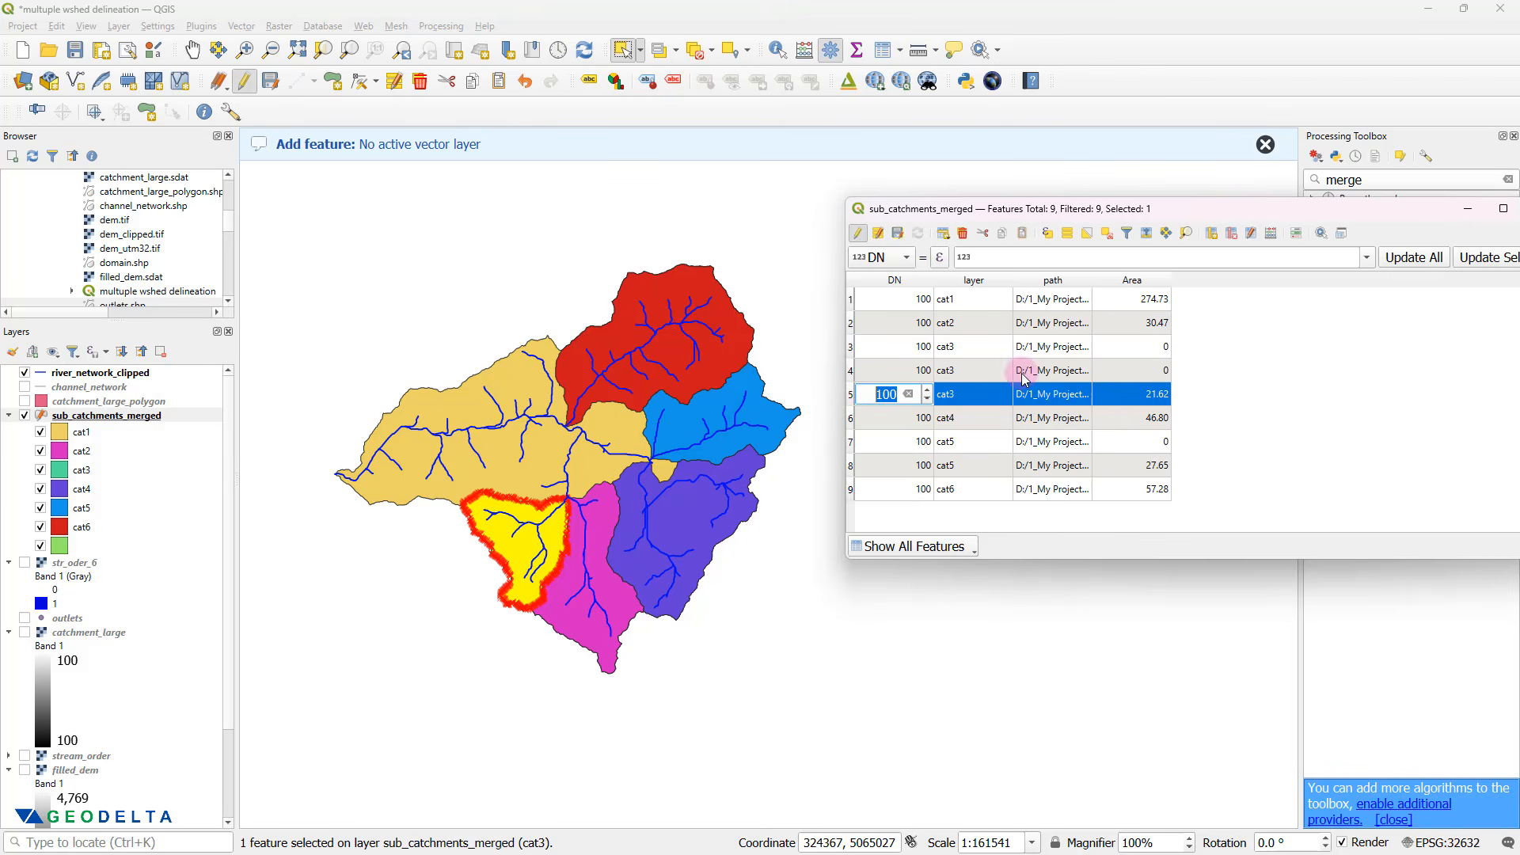
click(851, 371)
click(852, 346)
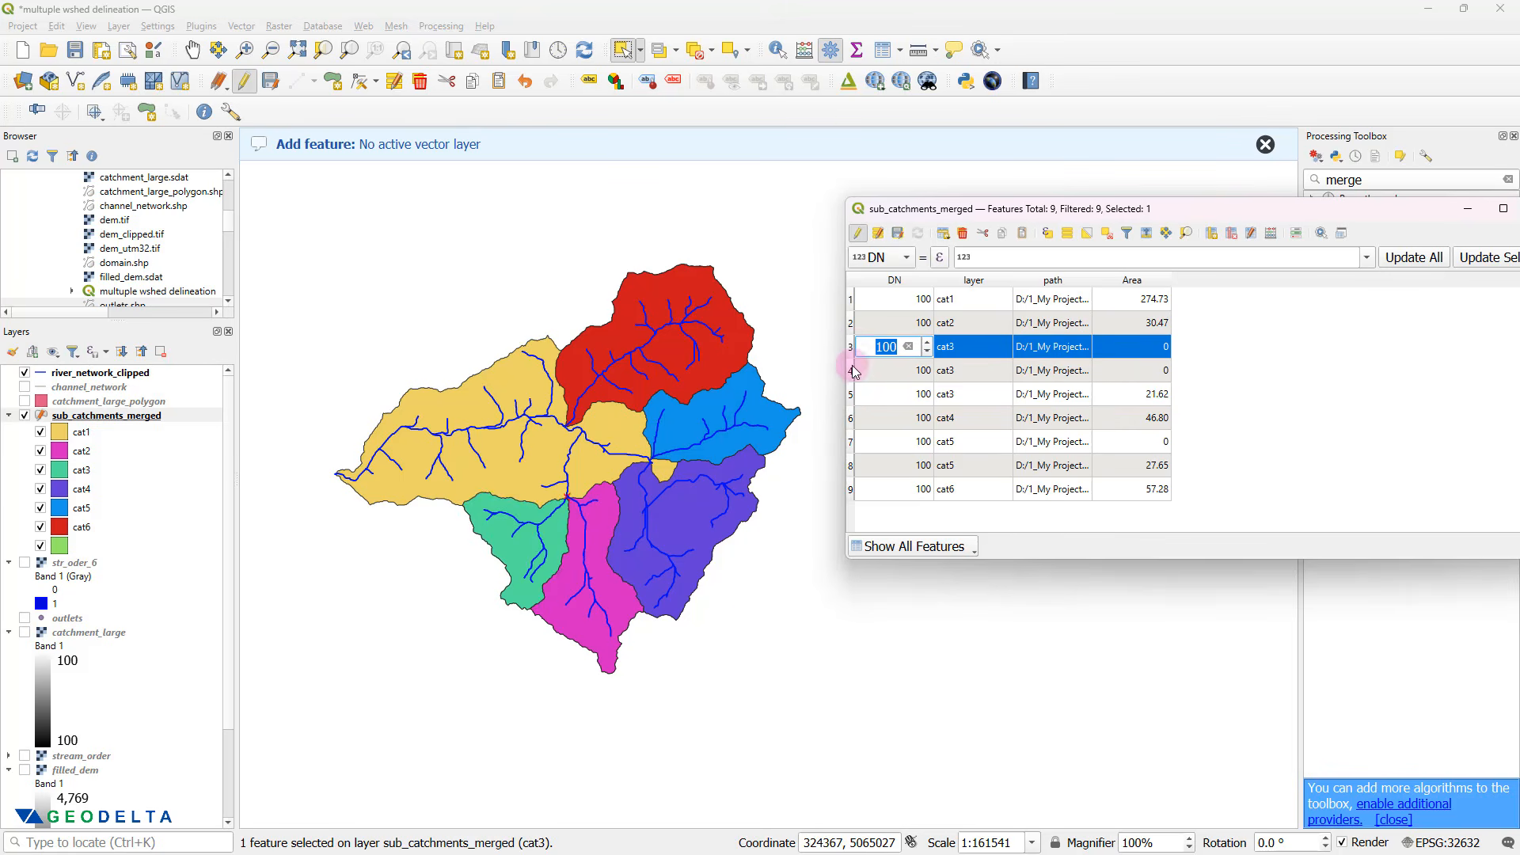
- Delete the first cat3 feature with zero area from sub_catchments_merged
click(852, 369)
click(852, 347)
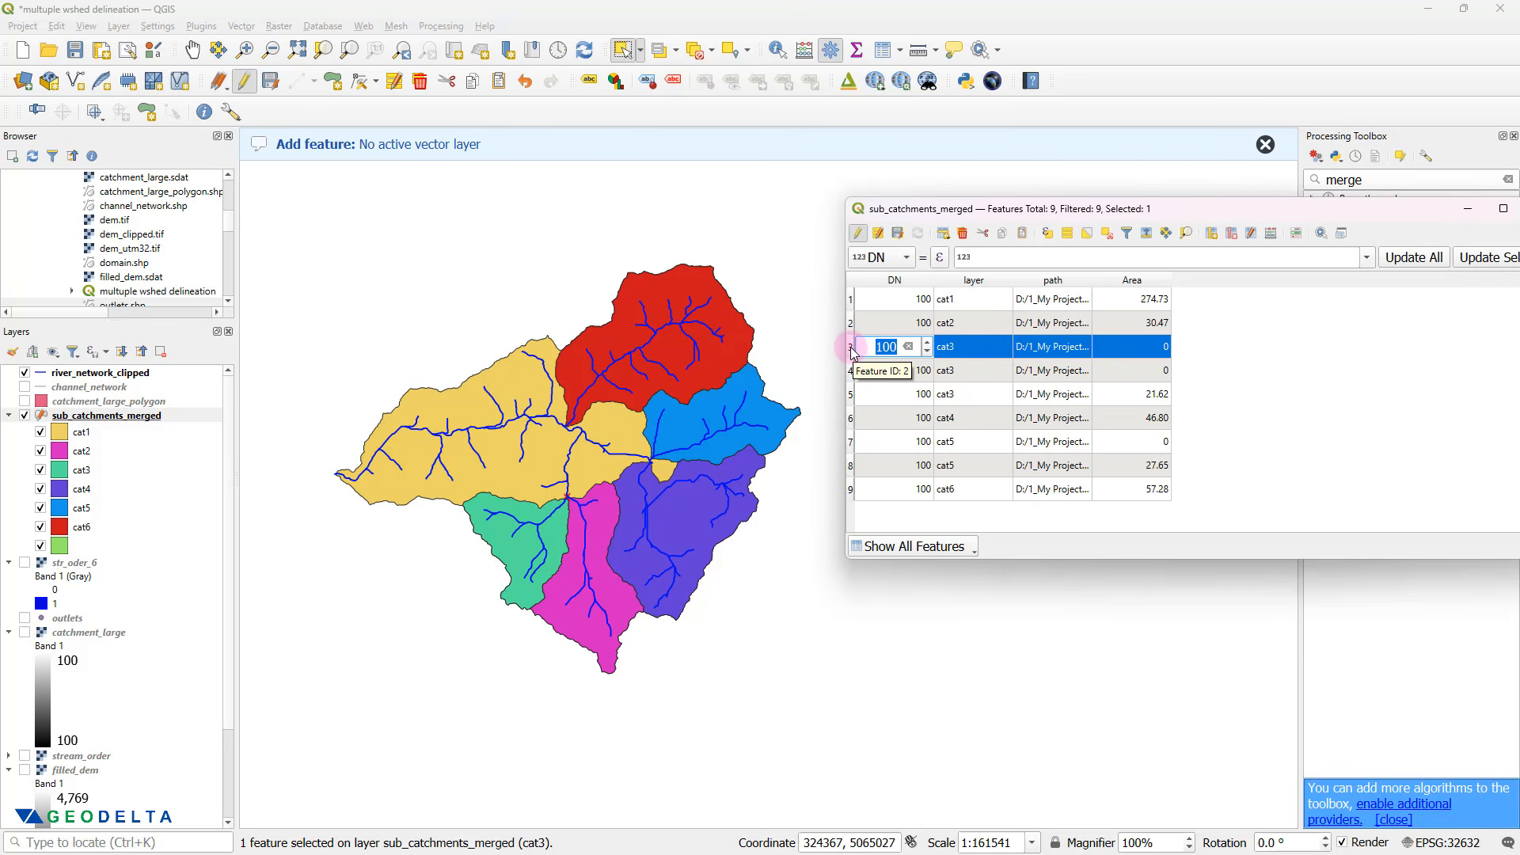
click(852, 350)
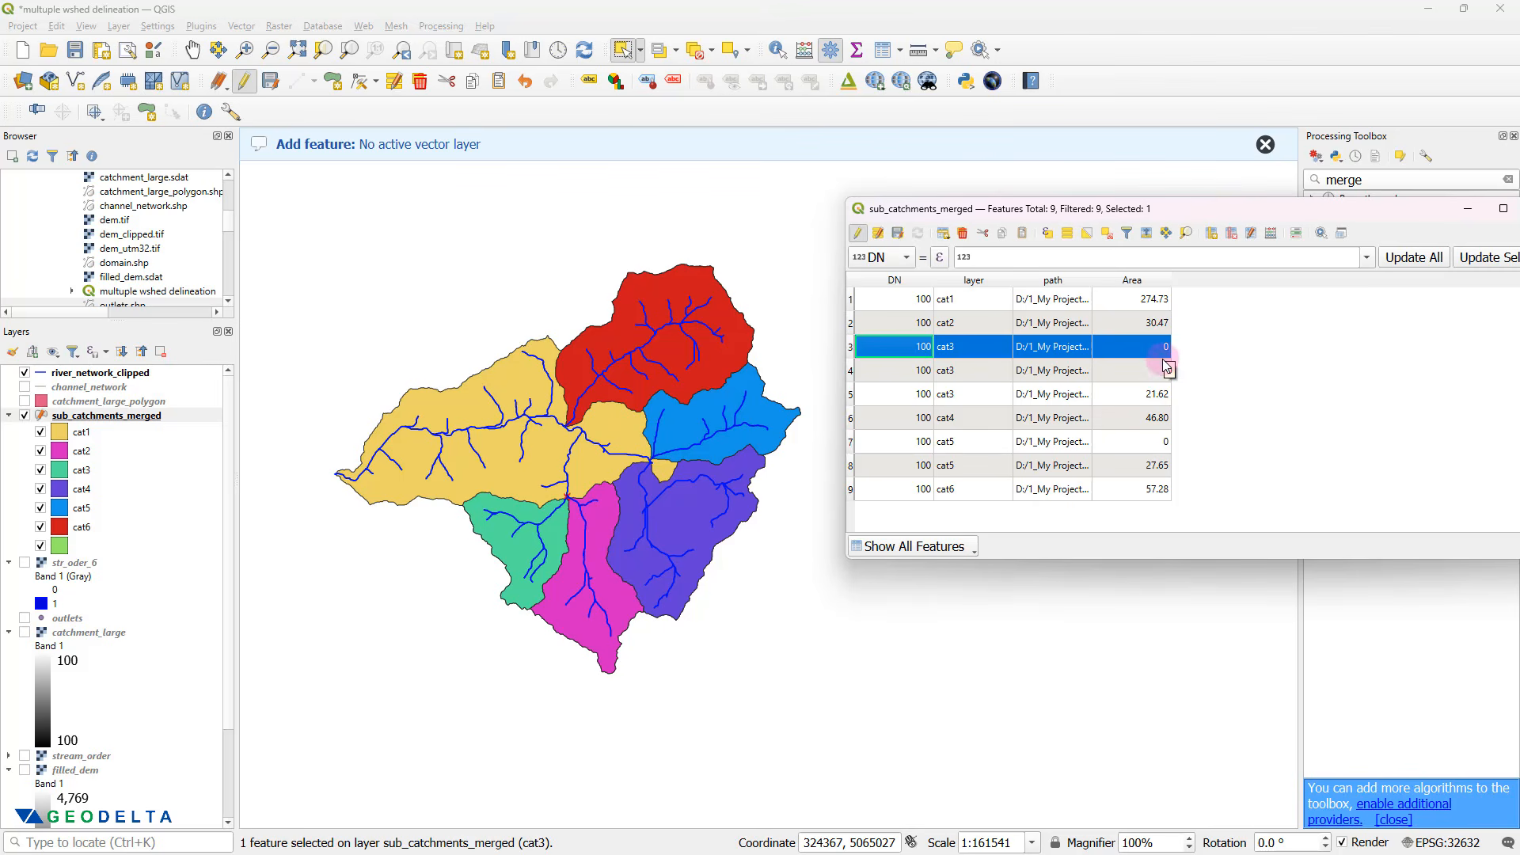
click(964, 235)
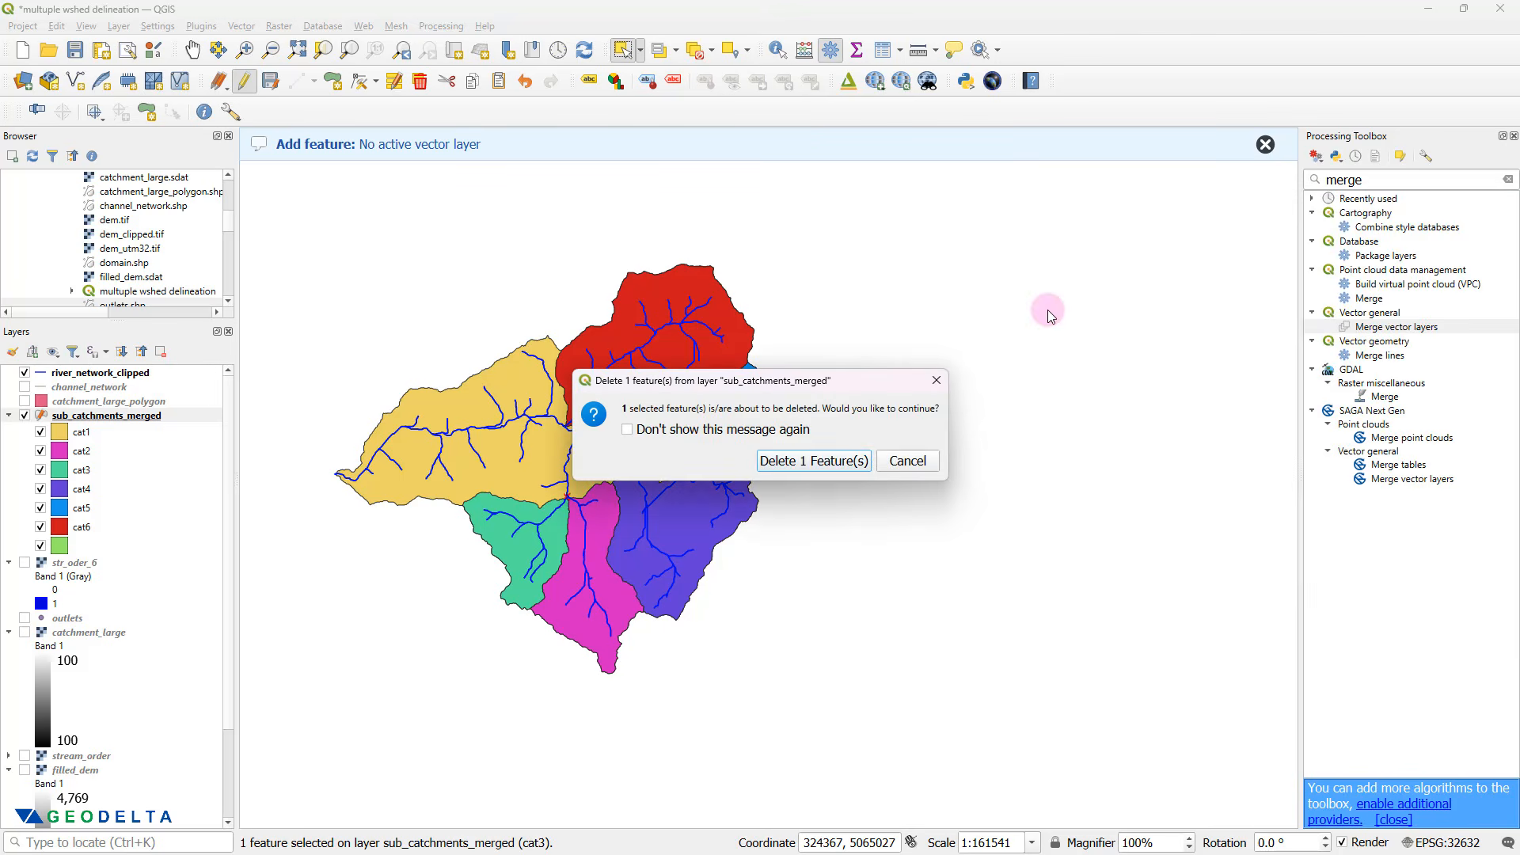
click(832, 461)
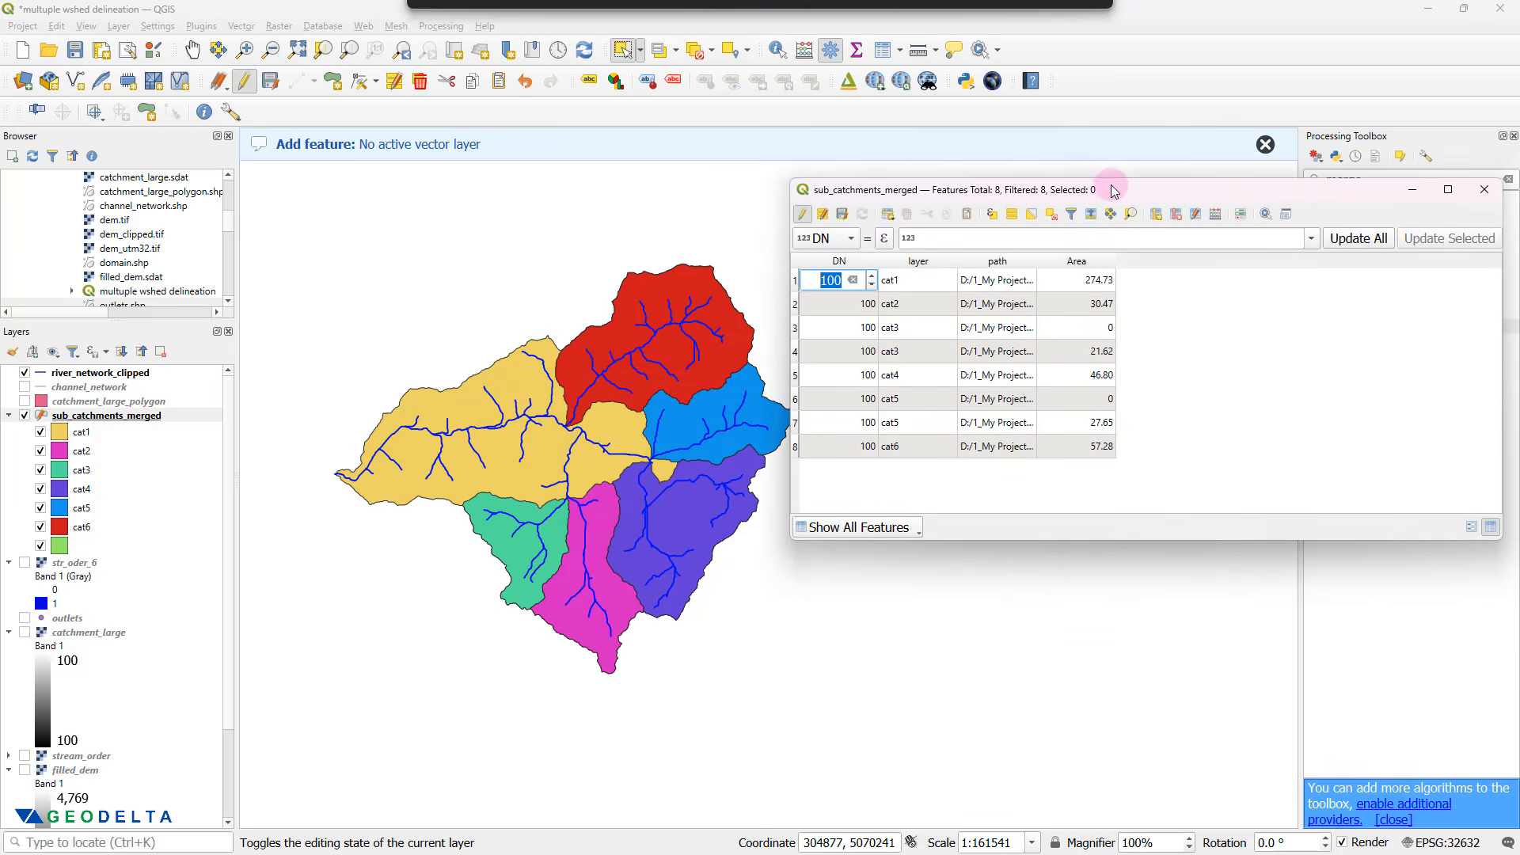
- Delete the remaining zero-area cat3 and cat5 features from sub_catchments_merged together
click(796, 327)
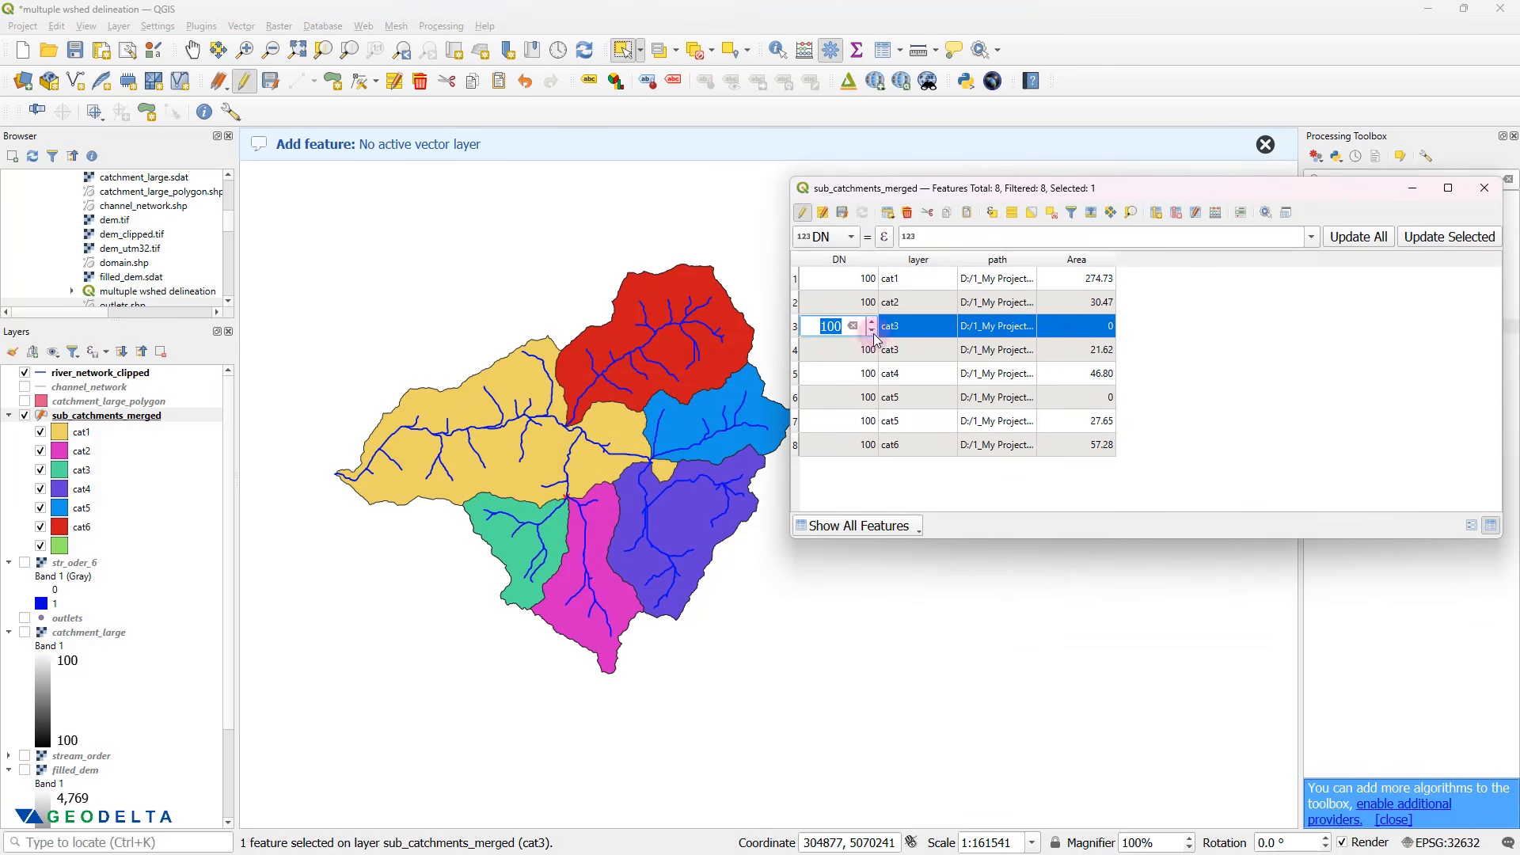
ctrl+click(795, 398)
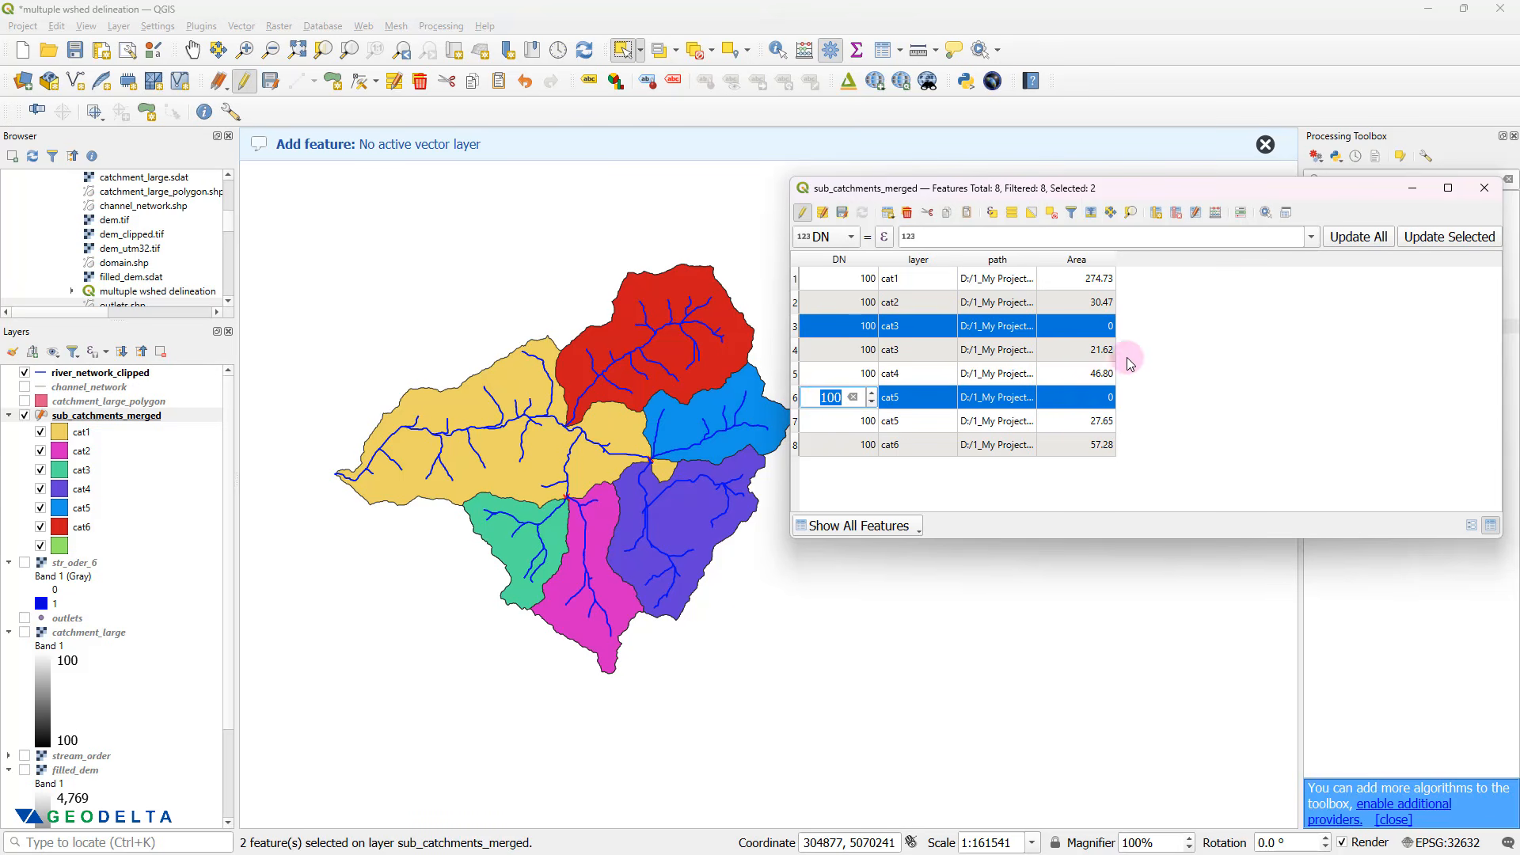
click(908, 214)
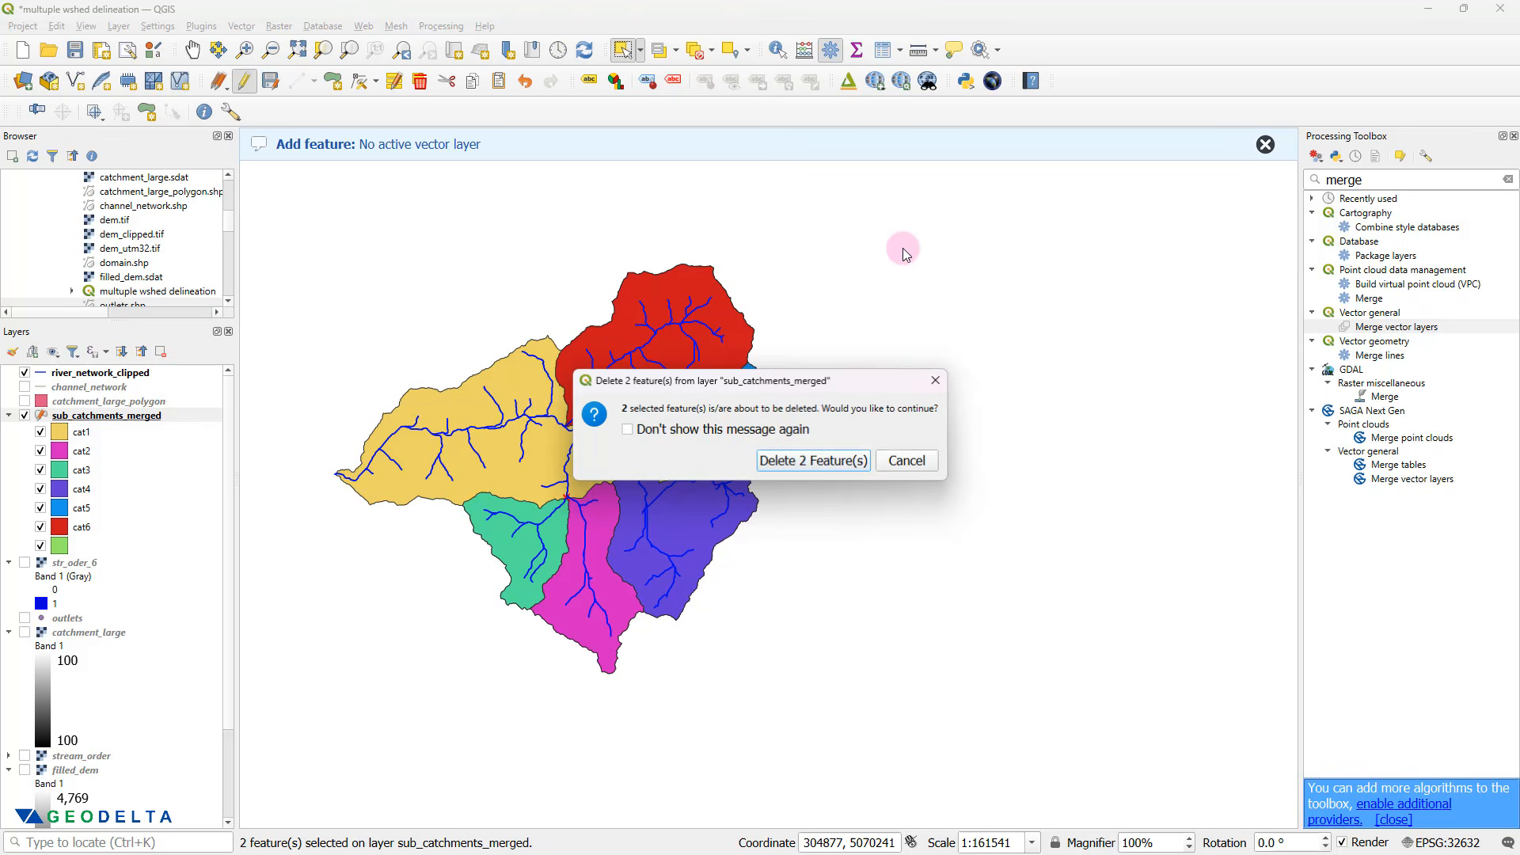
click(826, 465)
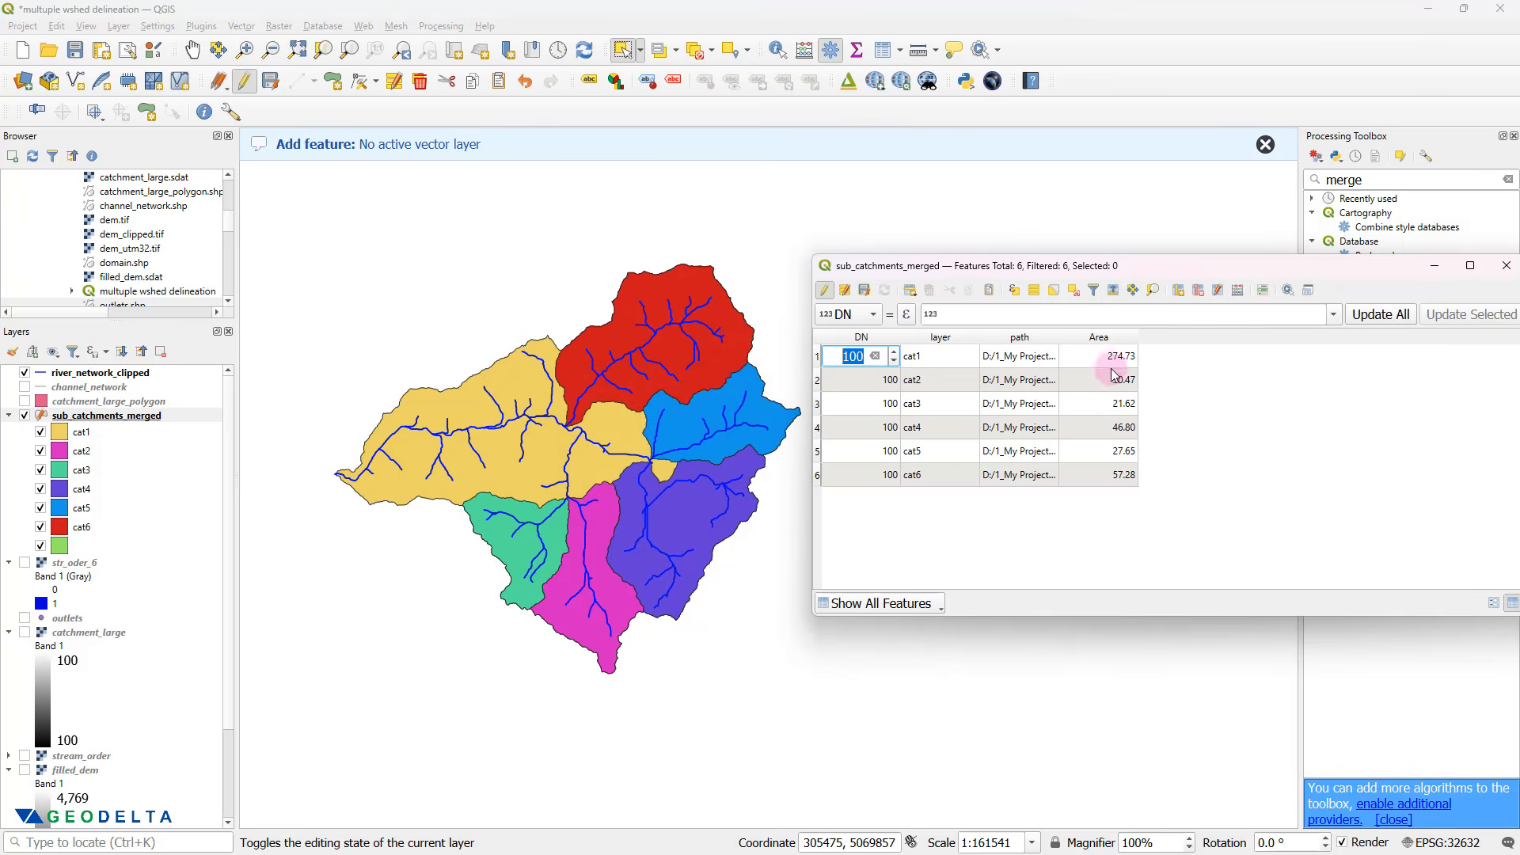
- Check the cat1 and cat2 records, end the editing session on sub_catchments_merged and save the changes
click(817, 356)
click(817, 380)
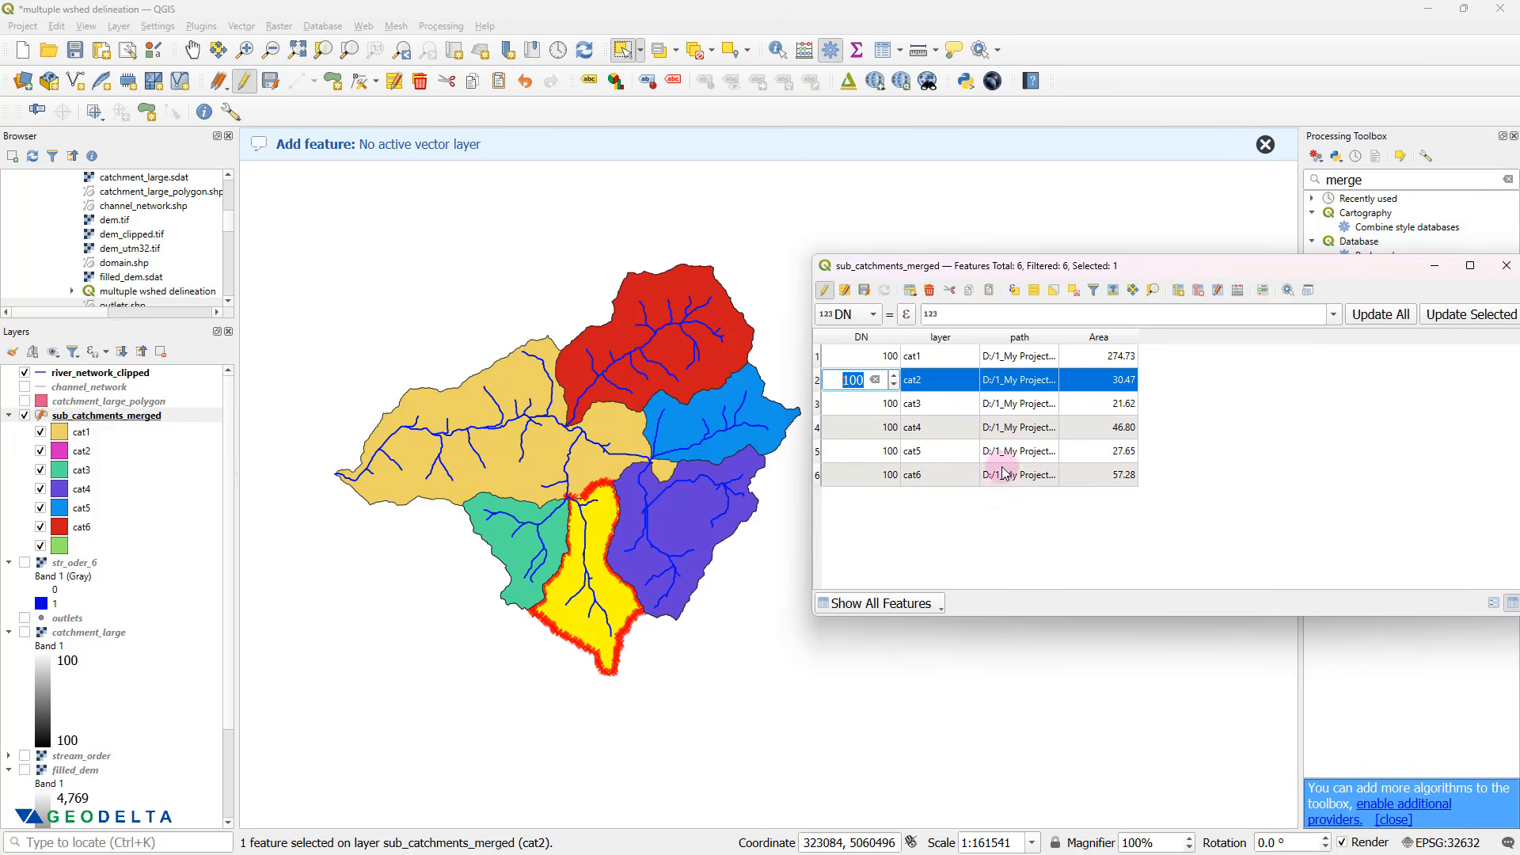
click(825, 292)
click(756, 443)
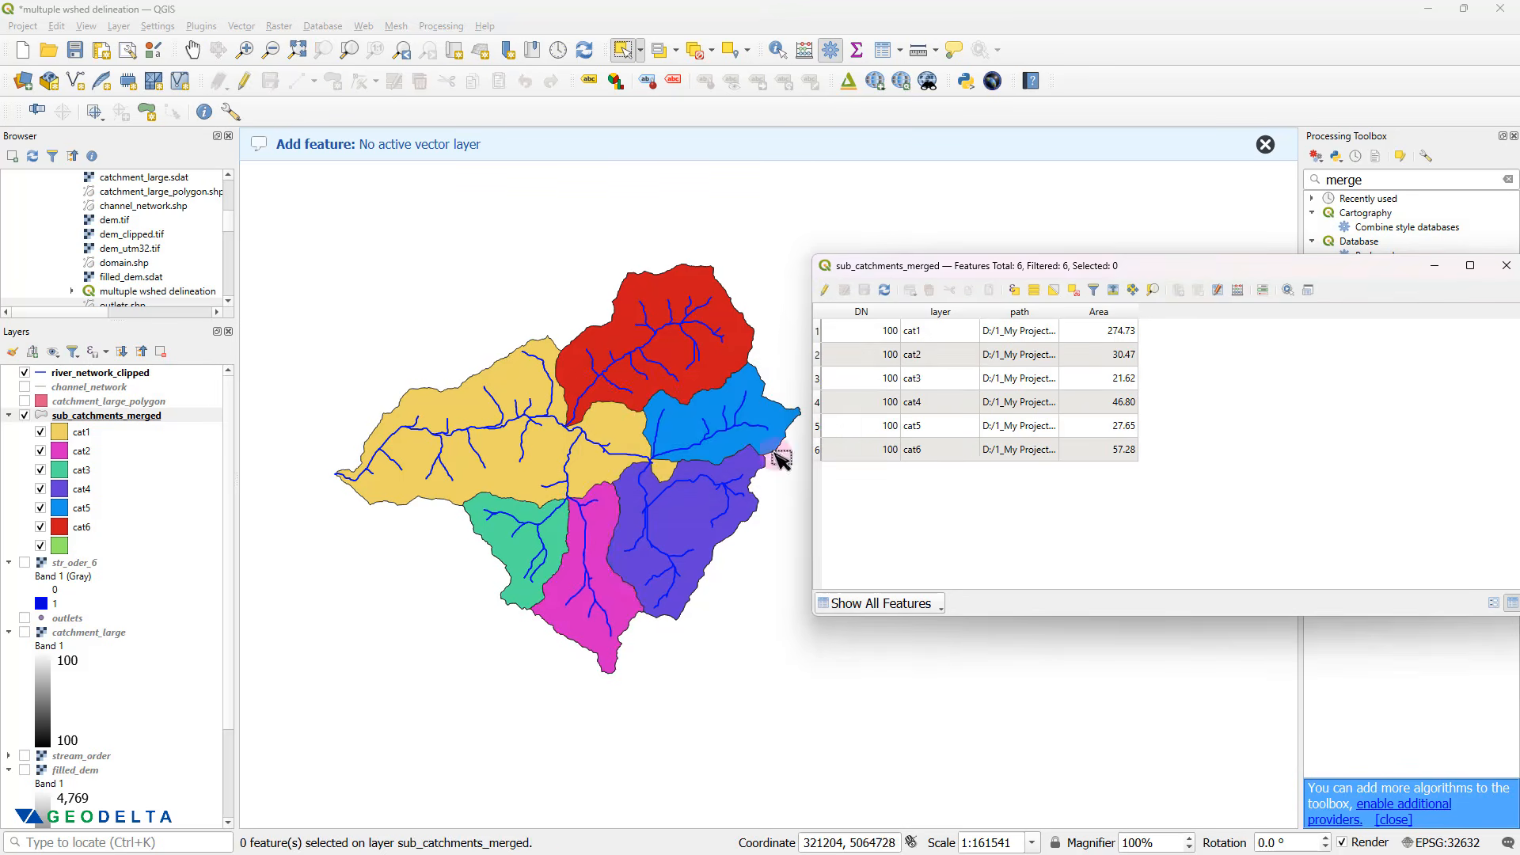
- Highlight the cat6, cat5 and cat1 records in turn and examine the sub-catchments and river junctions on the map
click(820, 449)
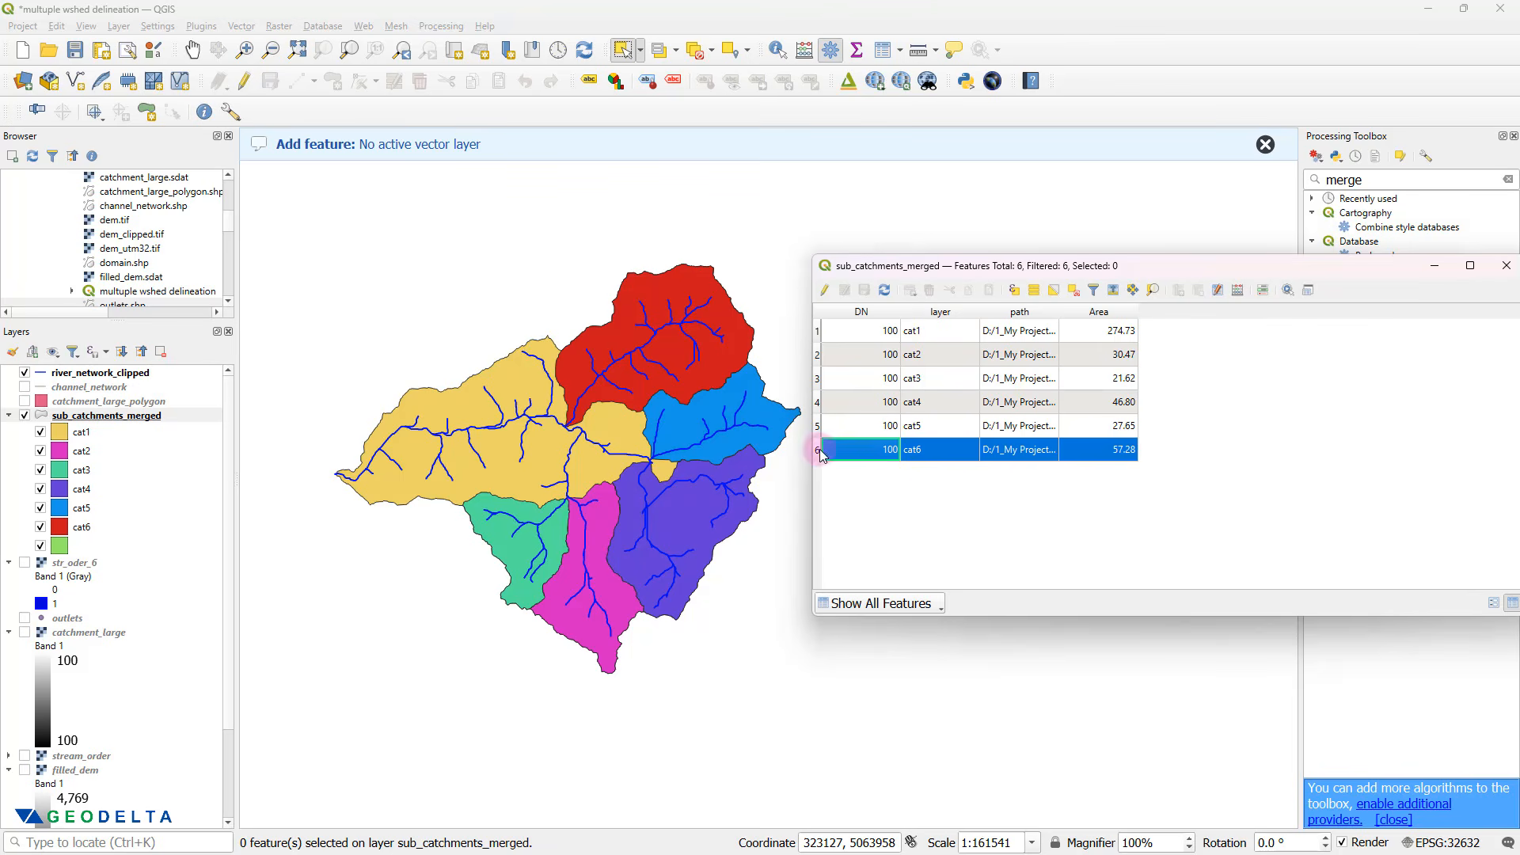
click(819, 426)
click(818, 331)
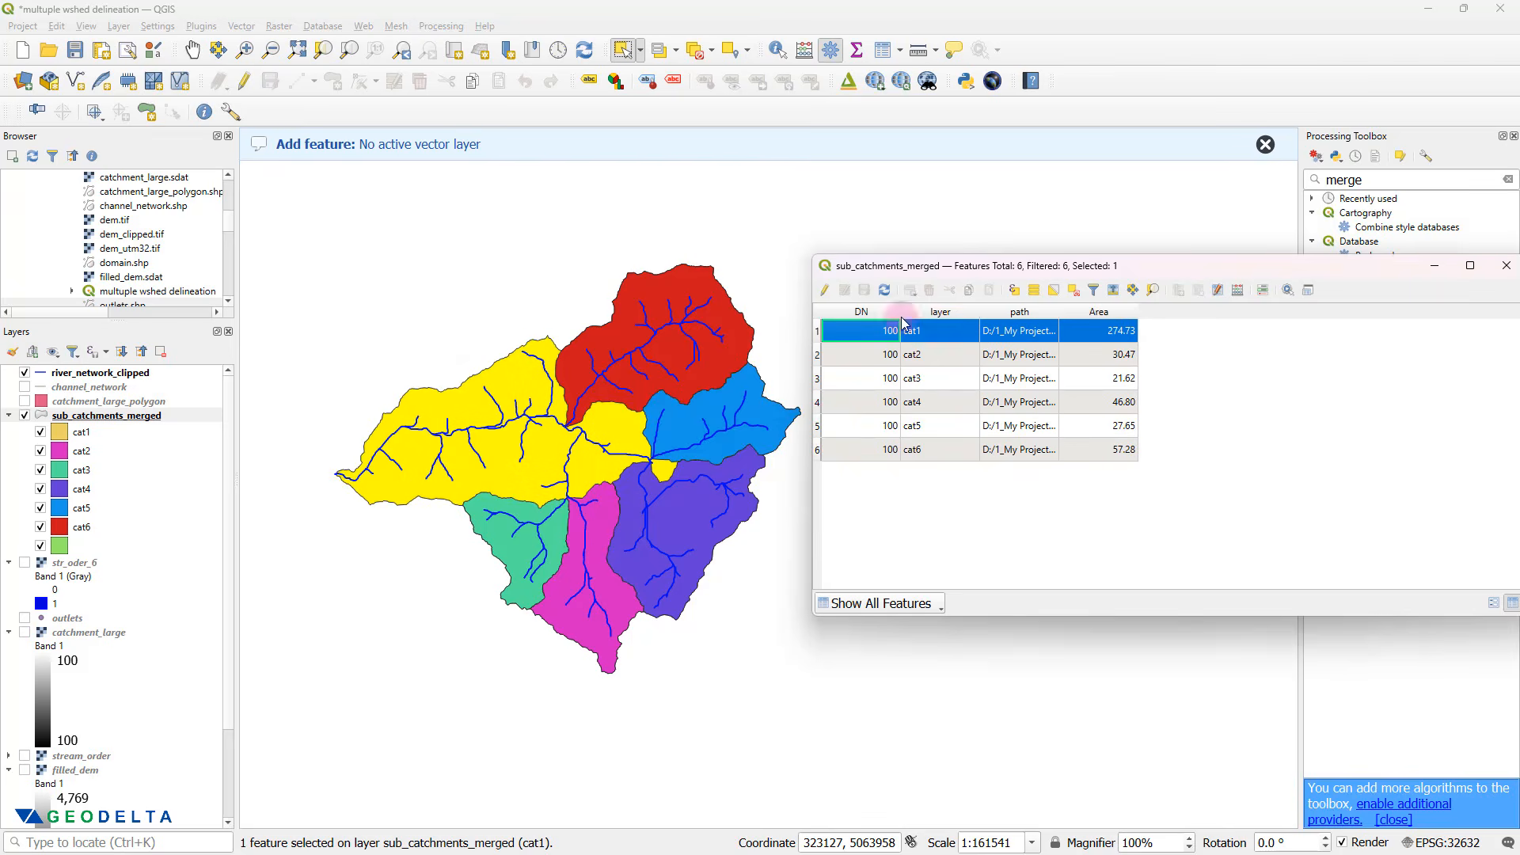
drag(814, 256, 1004, 247)
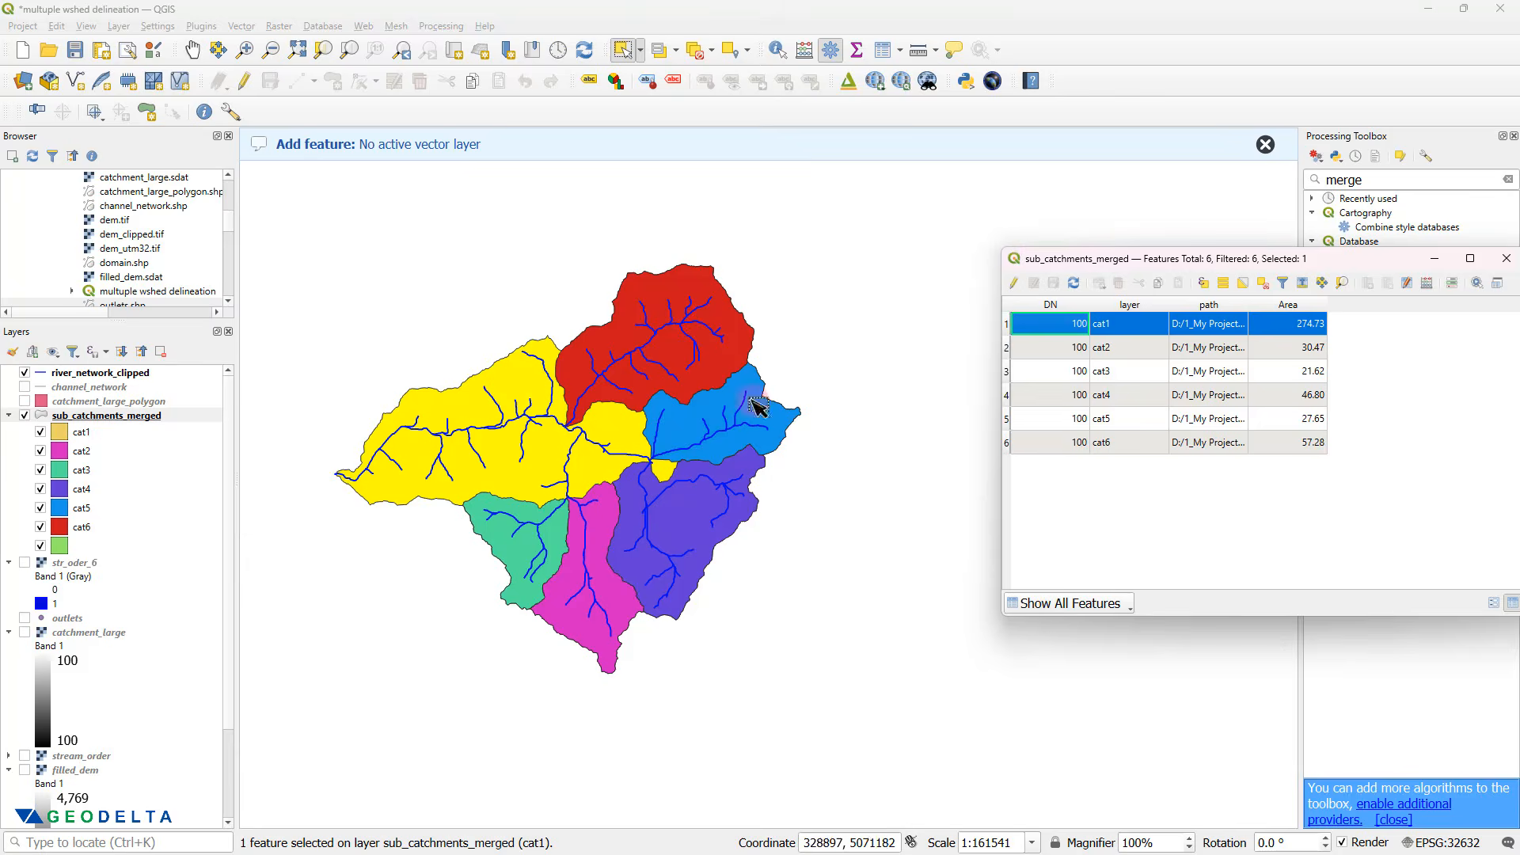
scroll(621, 544, up, 1)
scroll(637, 515, down, 1)
drag(641, 490, 678, 519)
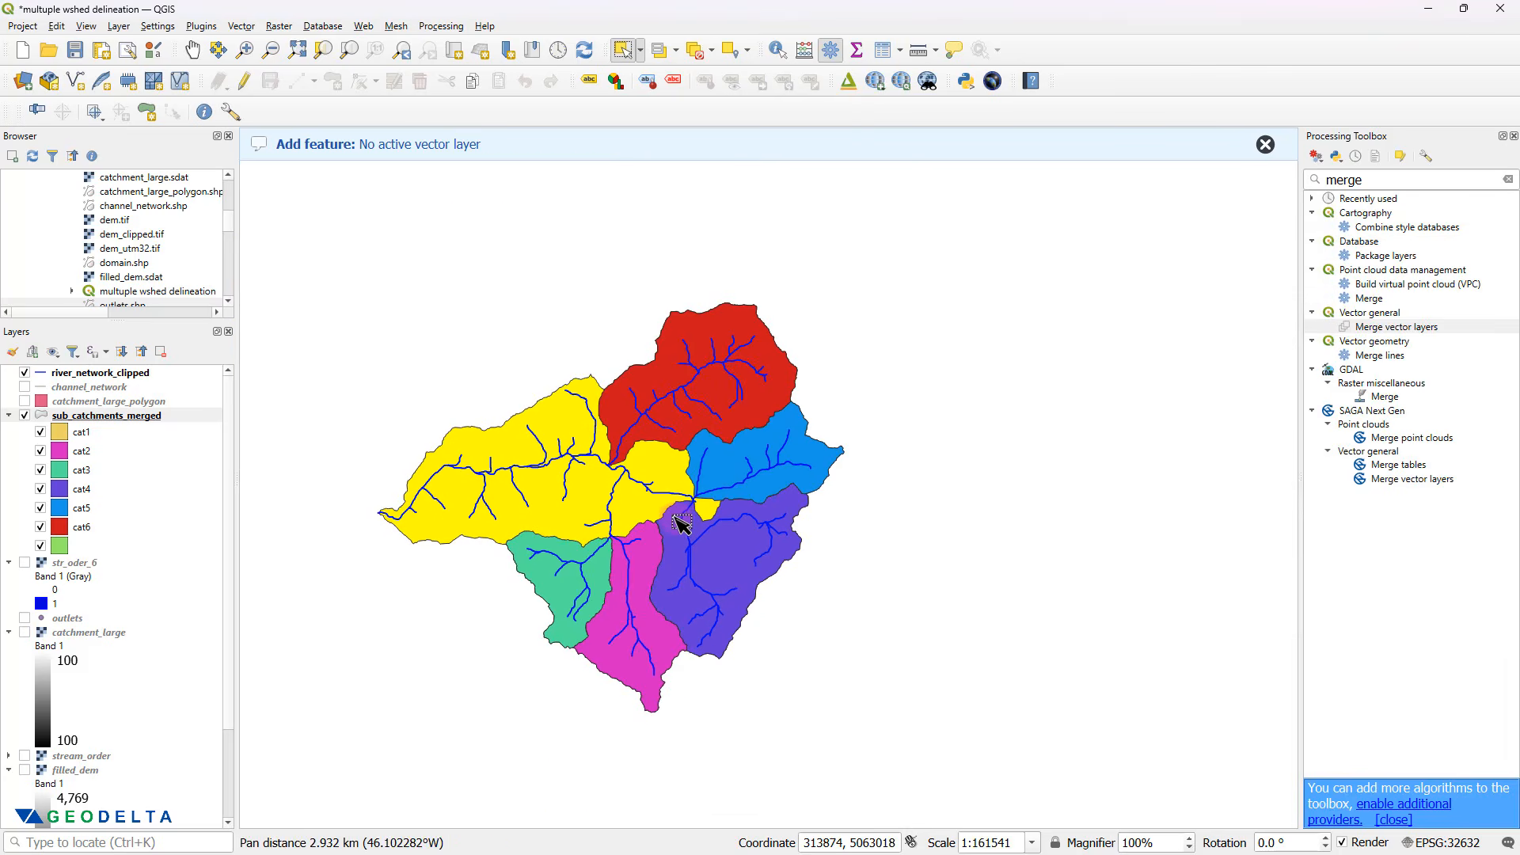
scroll(679, 520, up, 1)
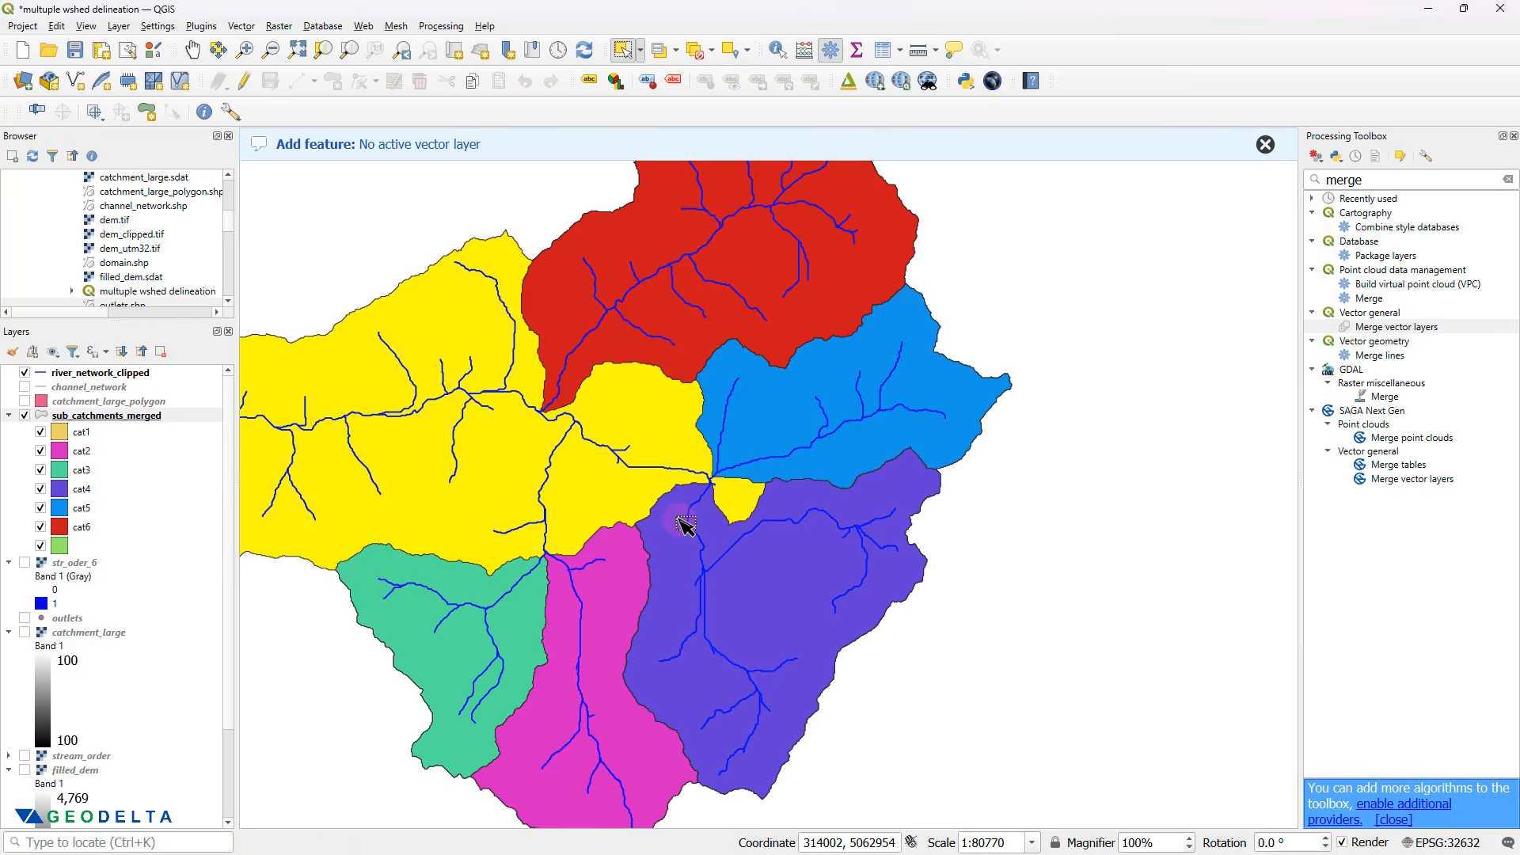
scroll(734, 545, down, 1)
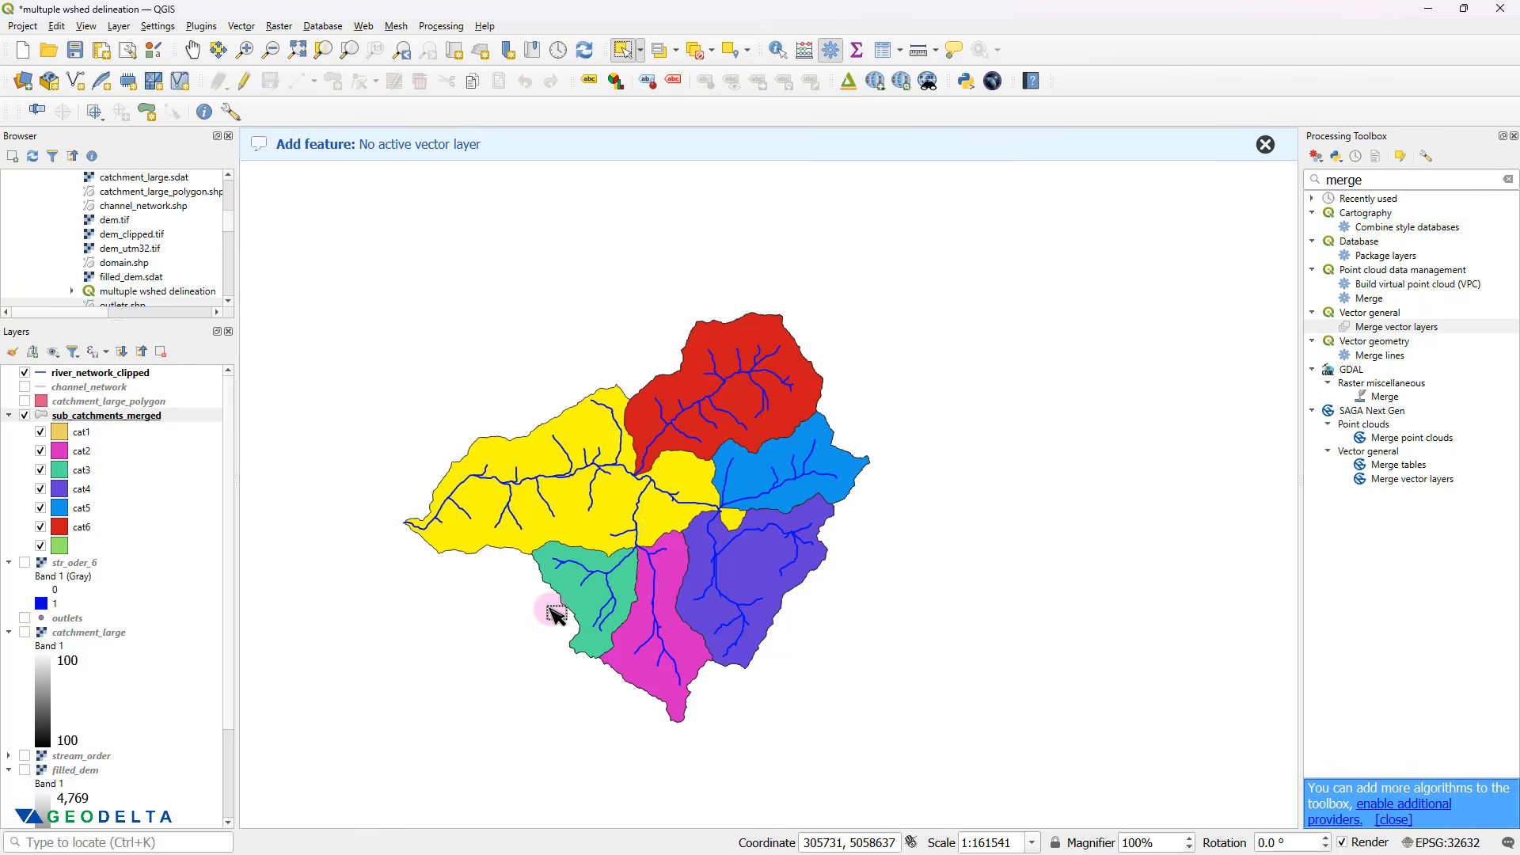
scroll(557, 613, up, 1)
scroll(556, 613, down, 1)
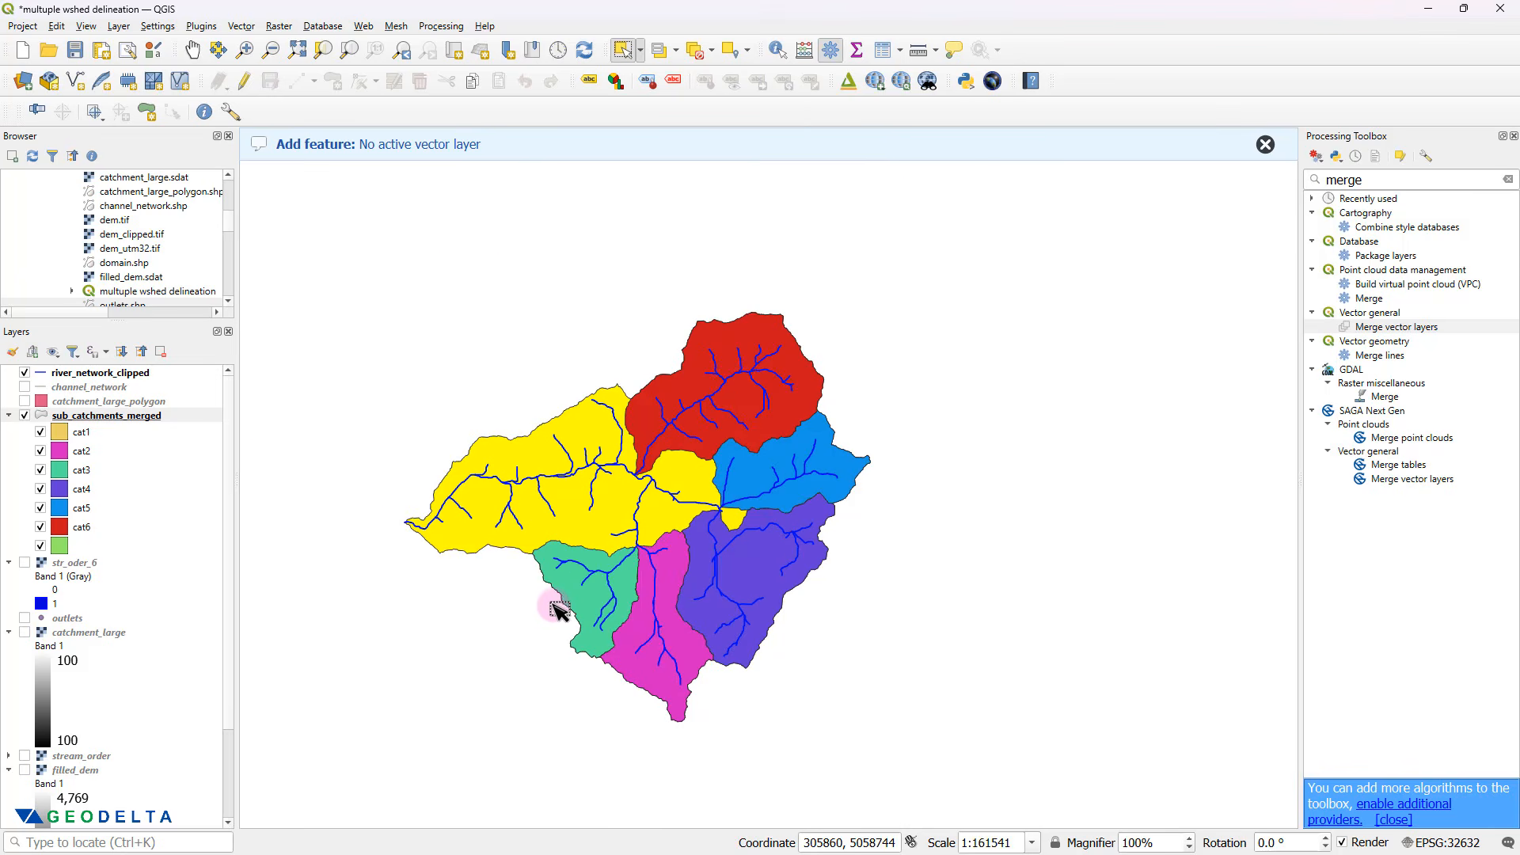